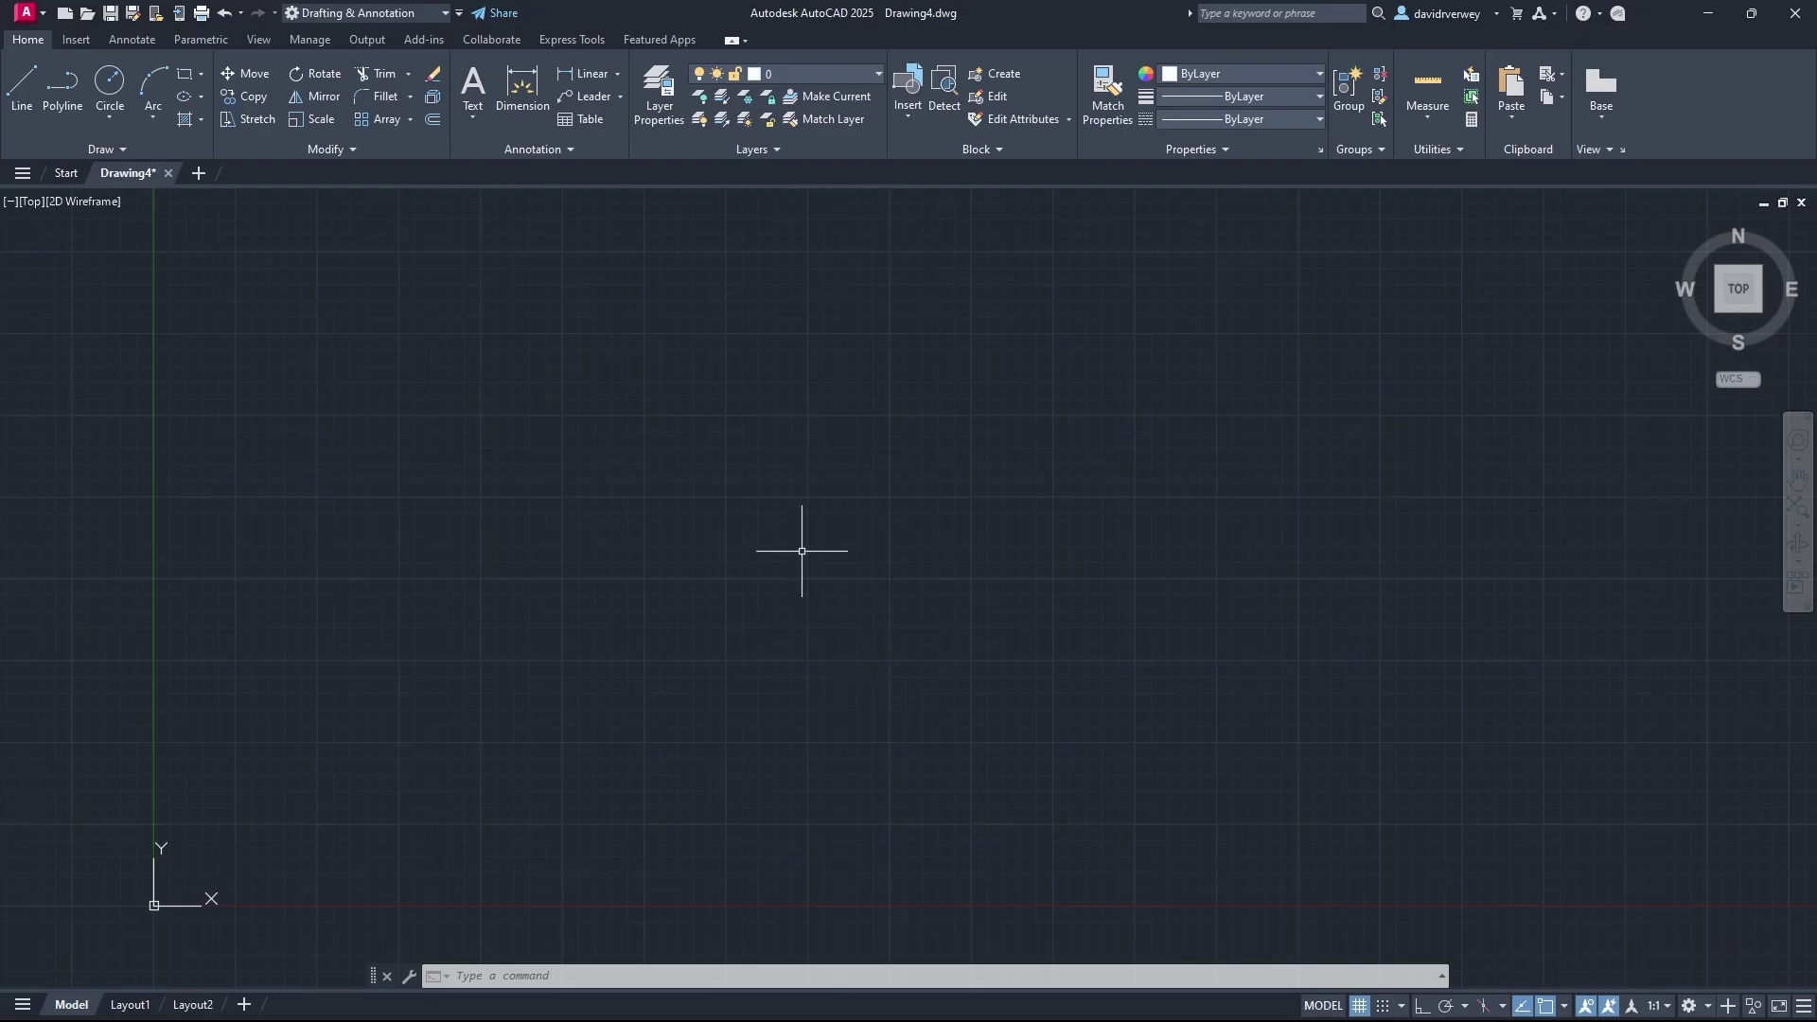
Step: Create two new layers named Doors and Walls in the layer manager
click(660, 95)
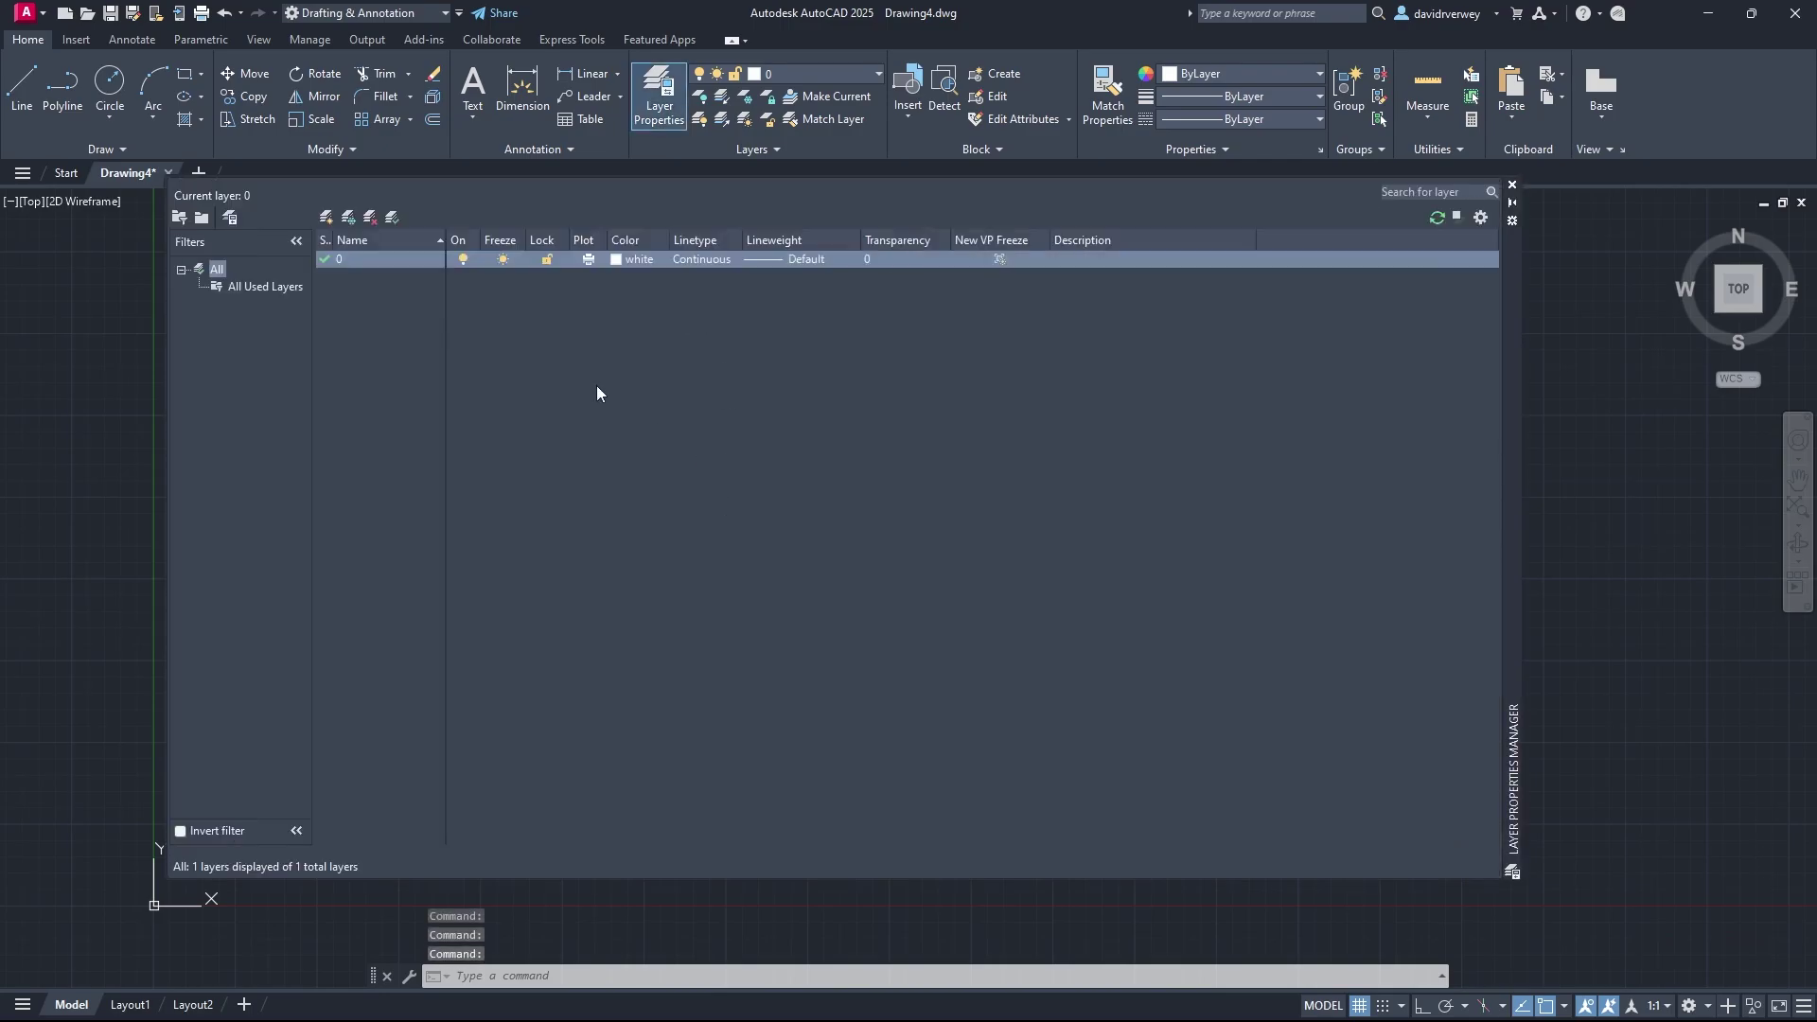
click(325, 217)
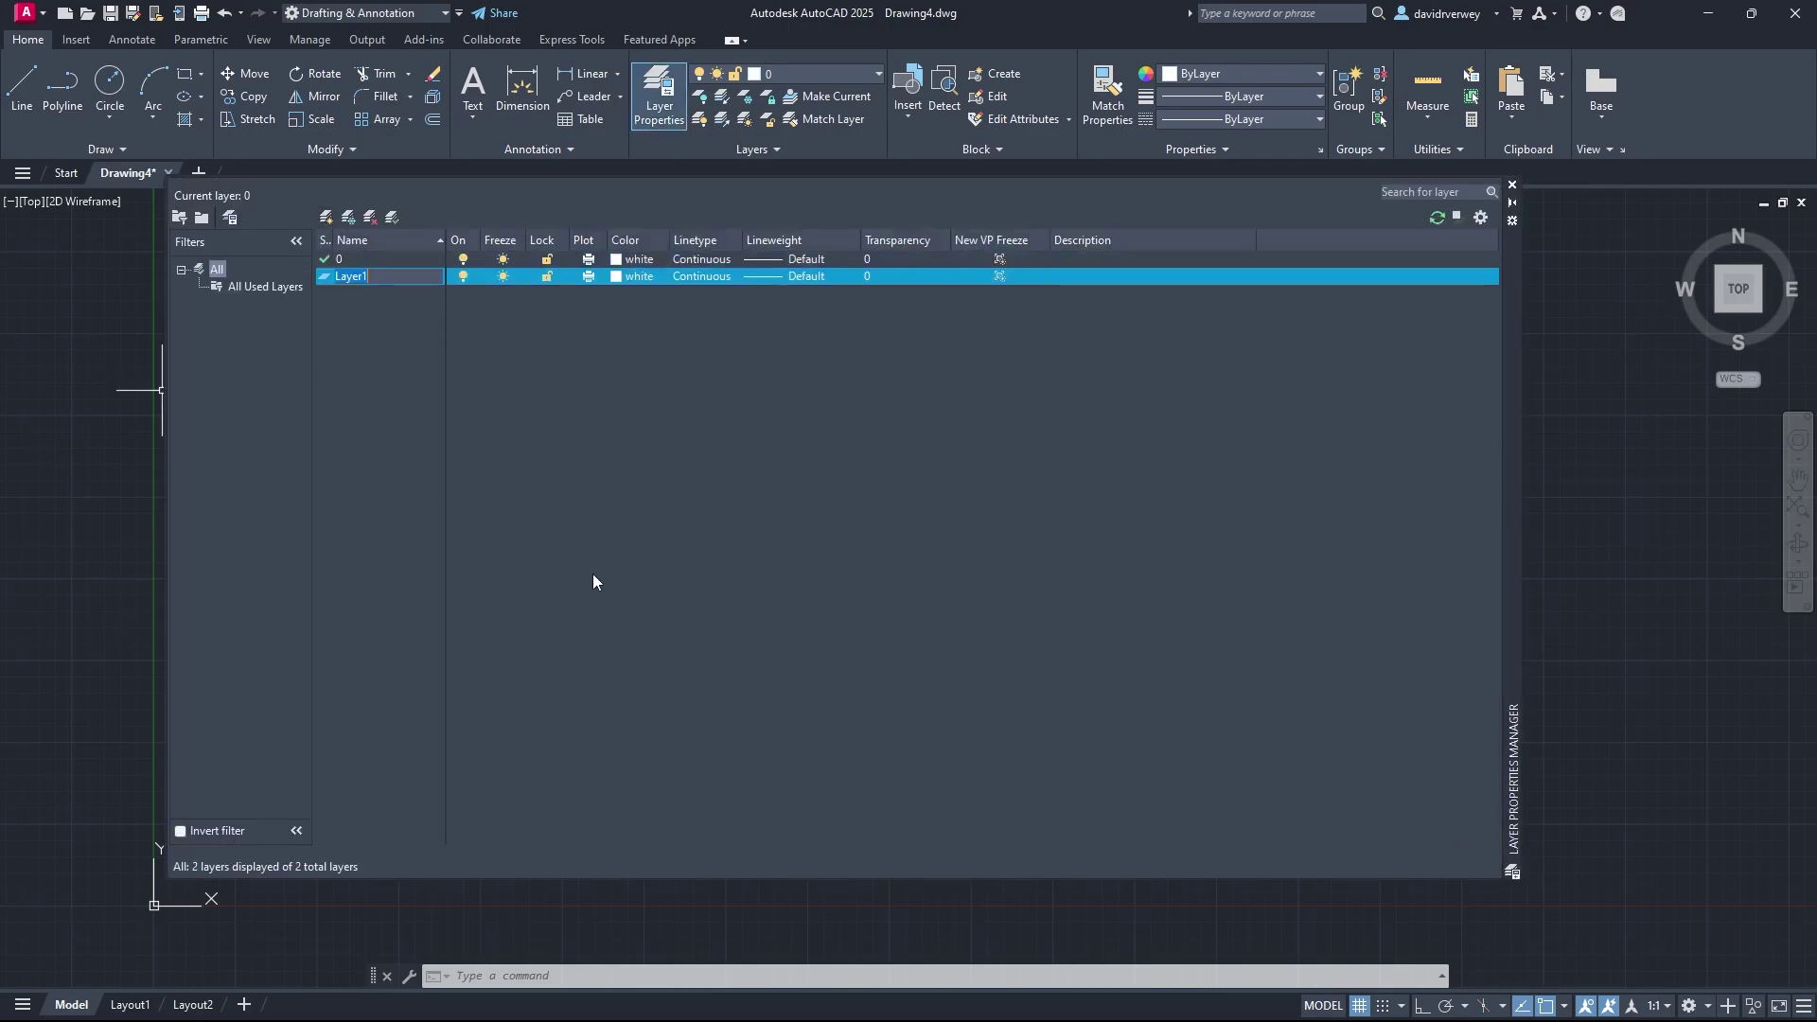
text(Doors)
key(Return)
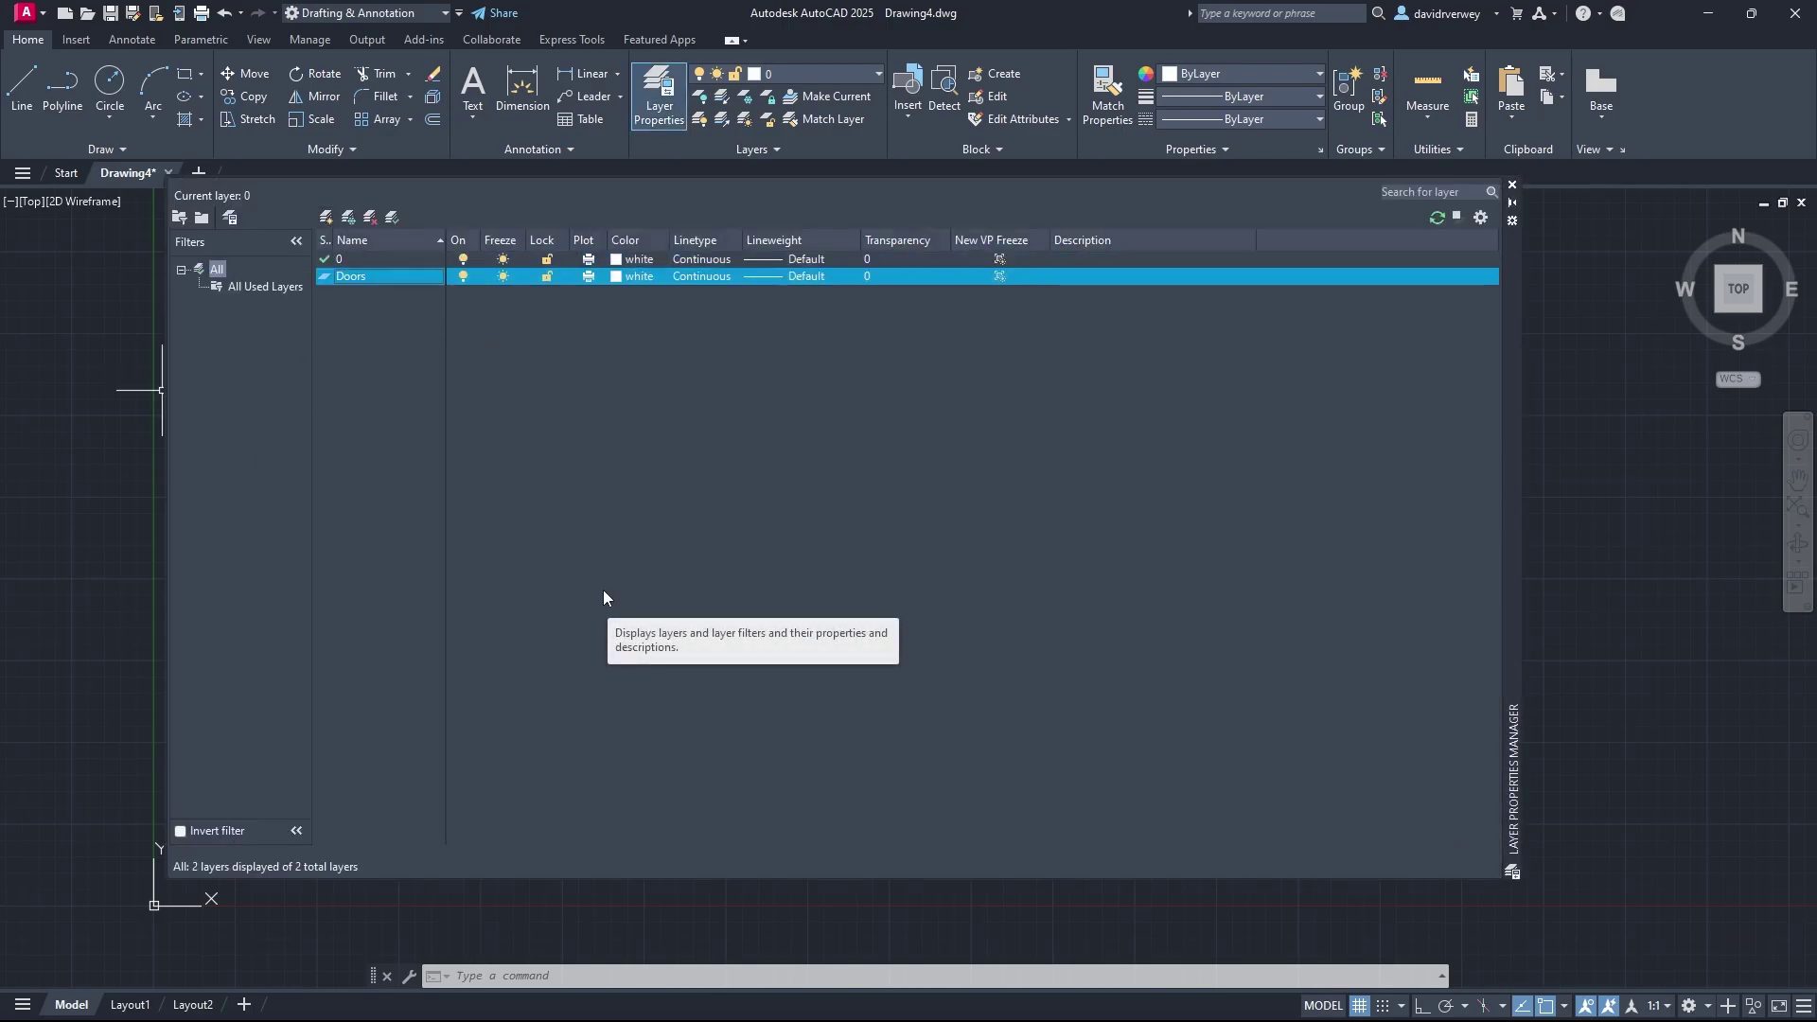
click(326, 218)
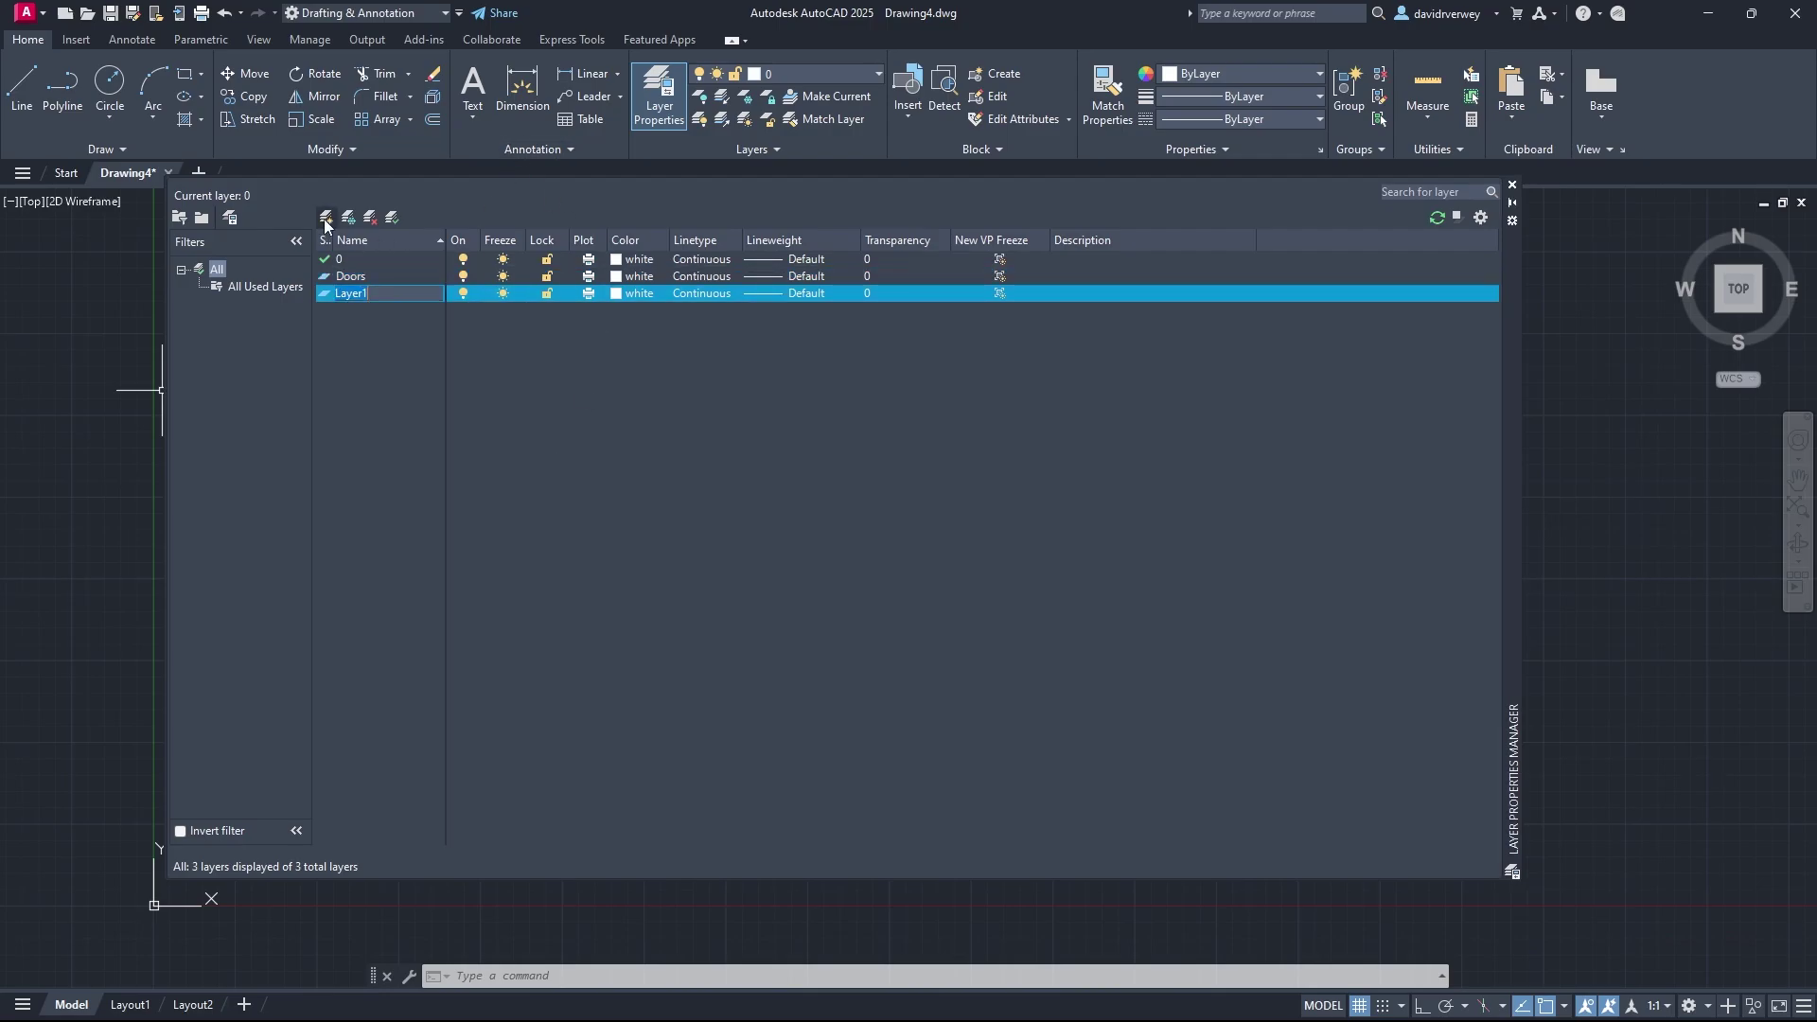
text(Walls)
key(Return)
Step: Add two more layers named Windows and Viewports
click(332, 216)
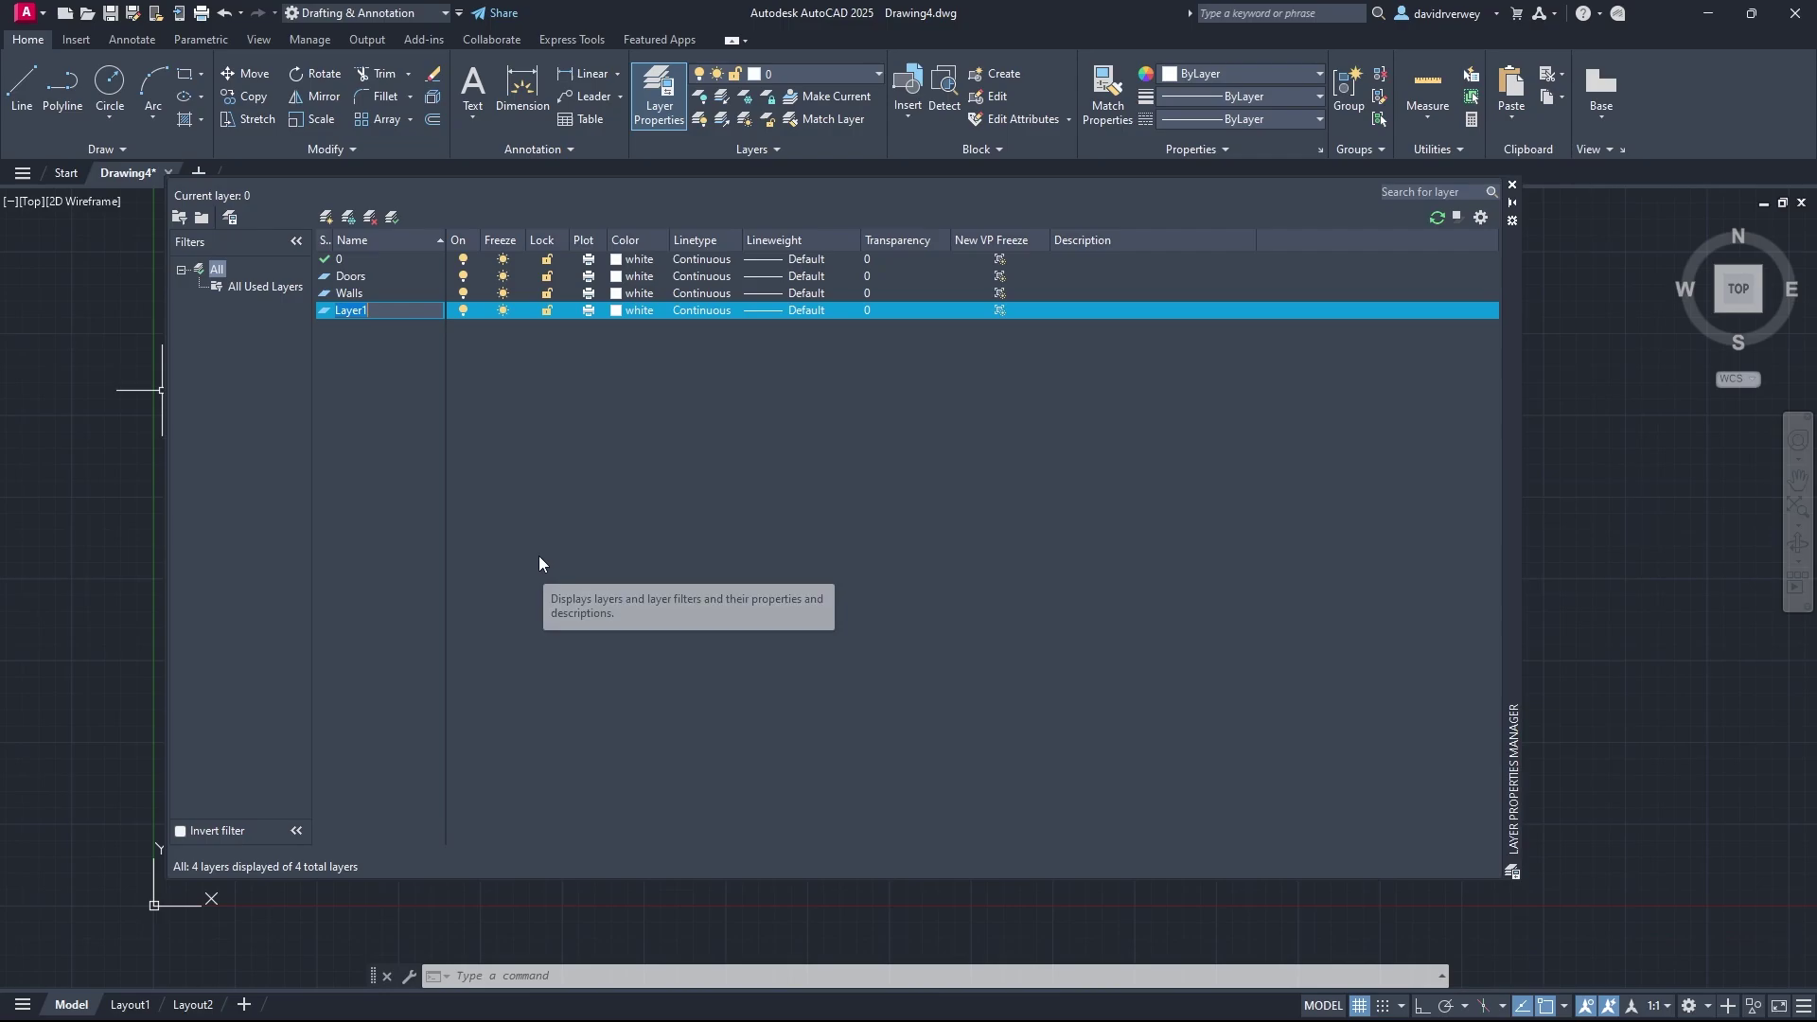
text(Windows)
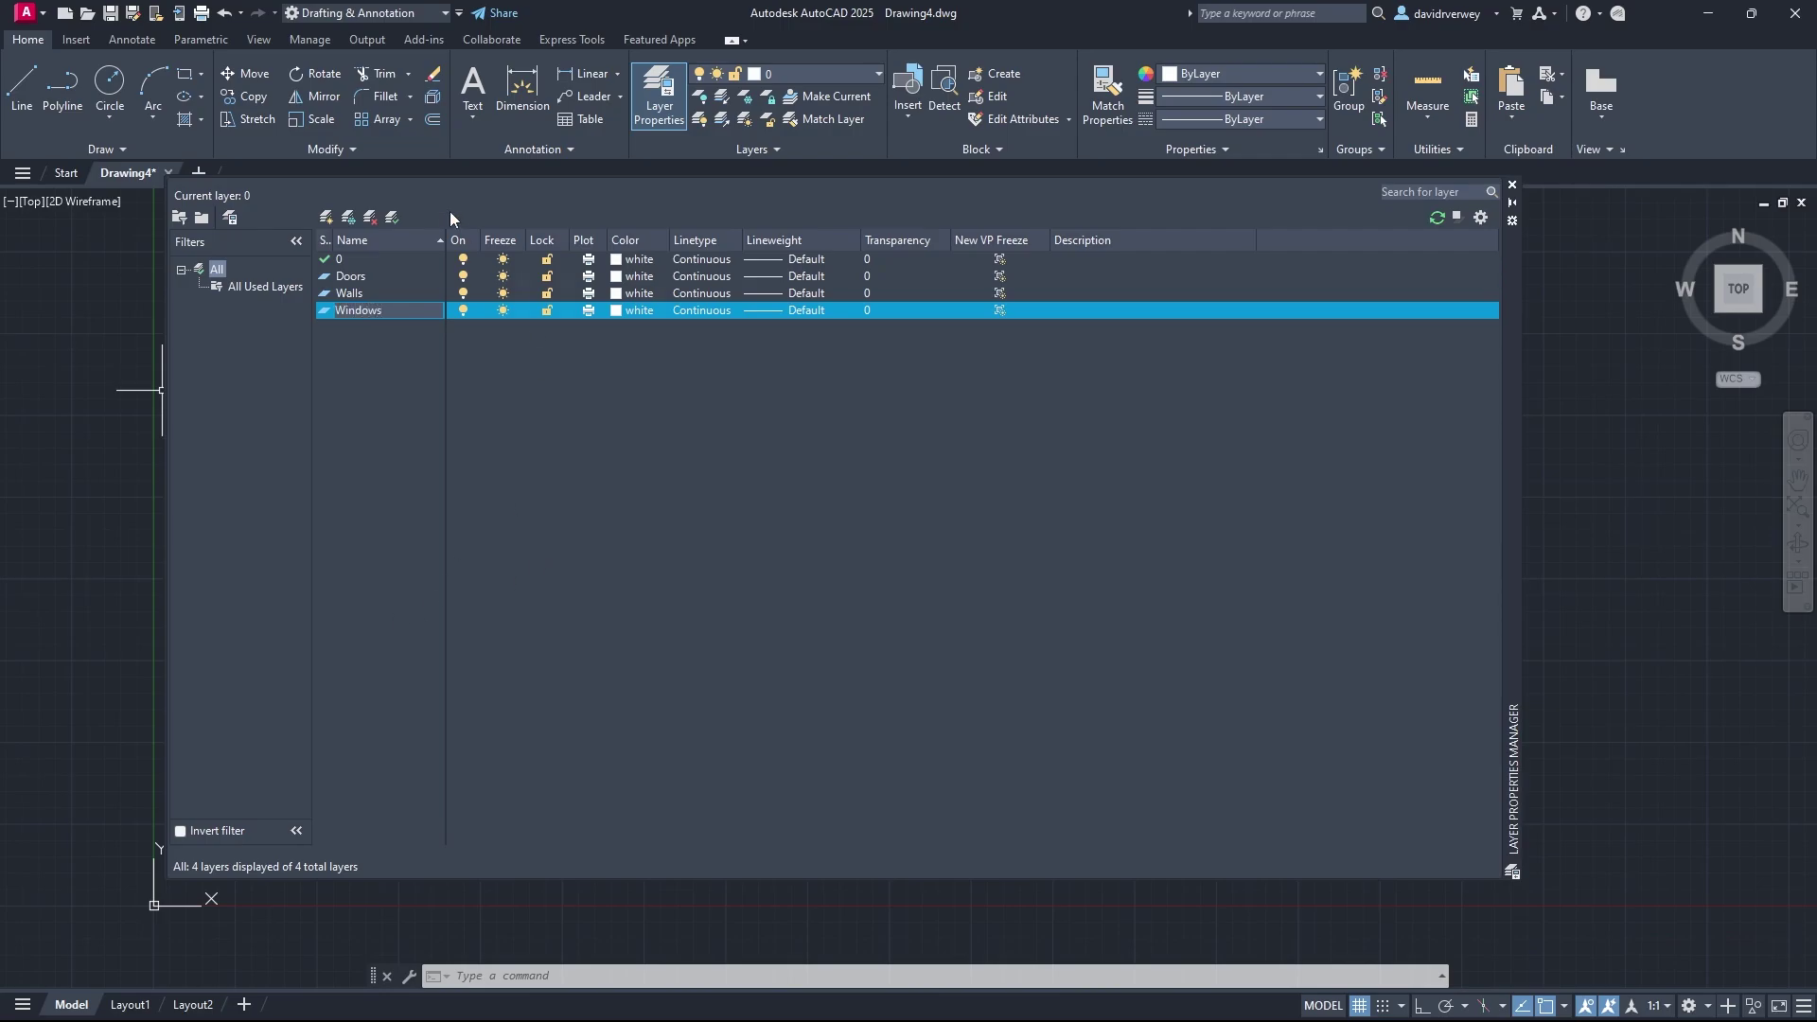
click(324, 221)
text(Vi)
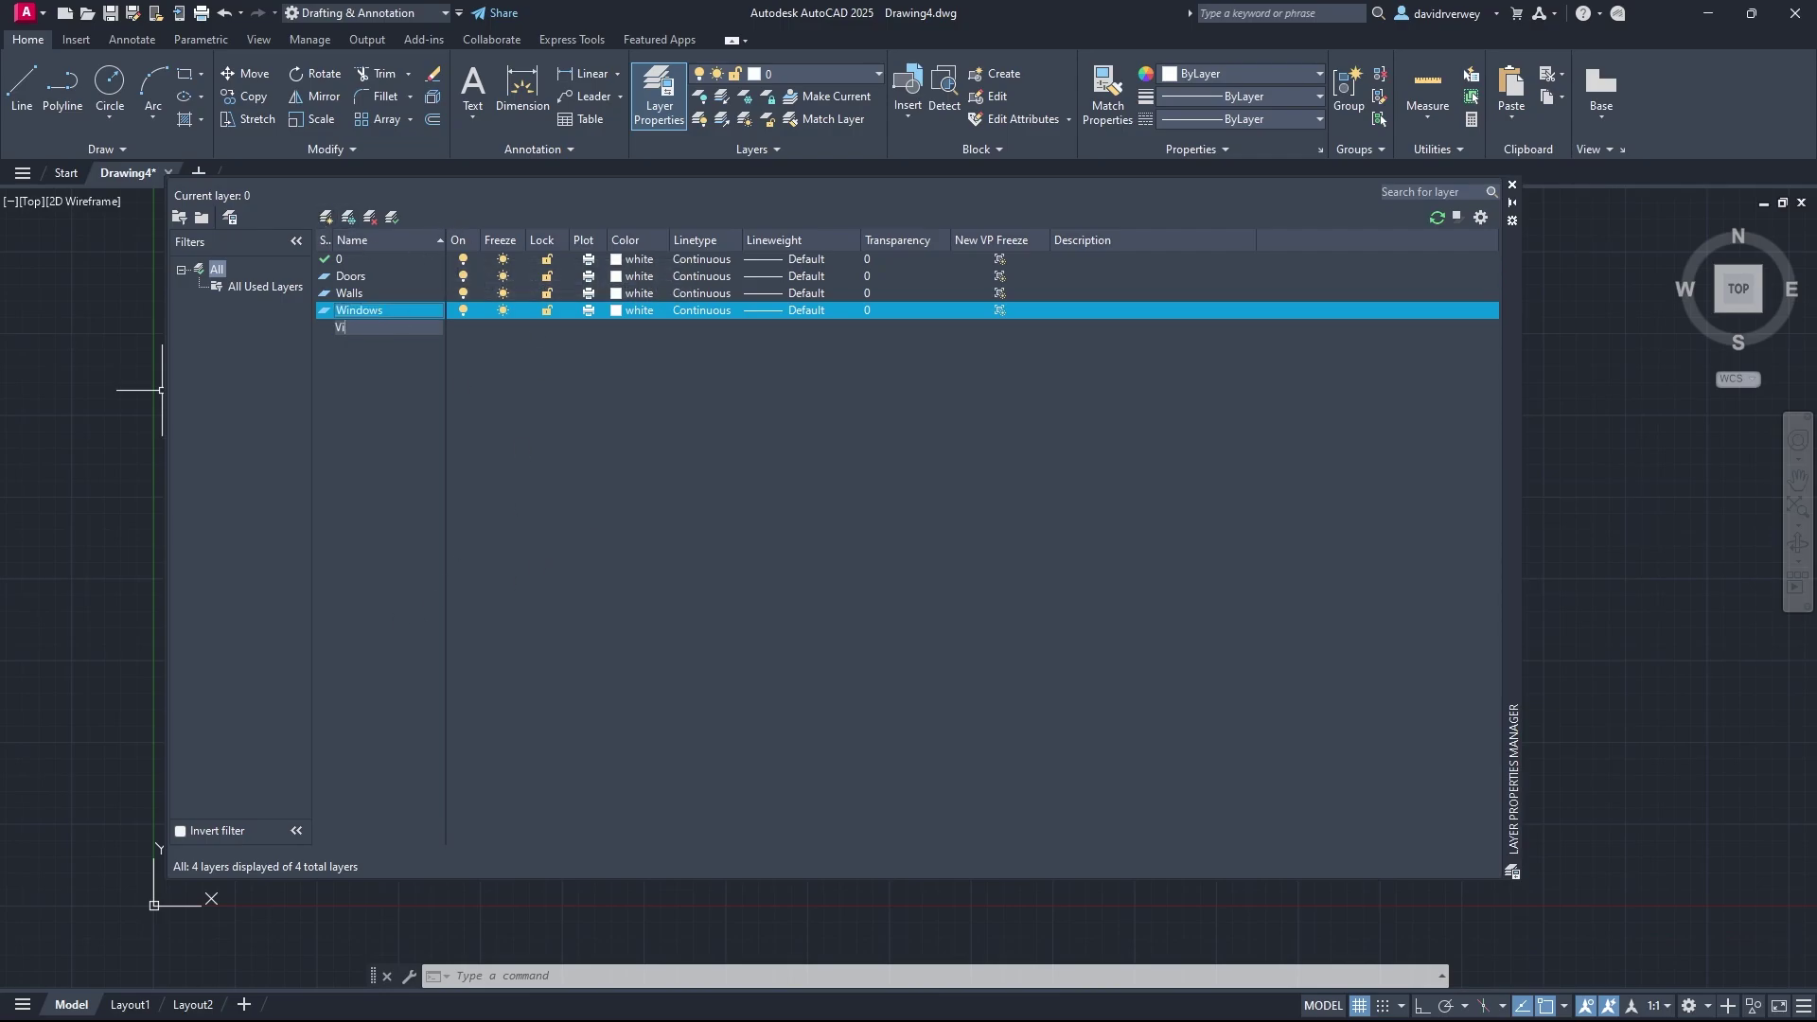
text(ewports)
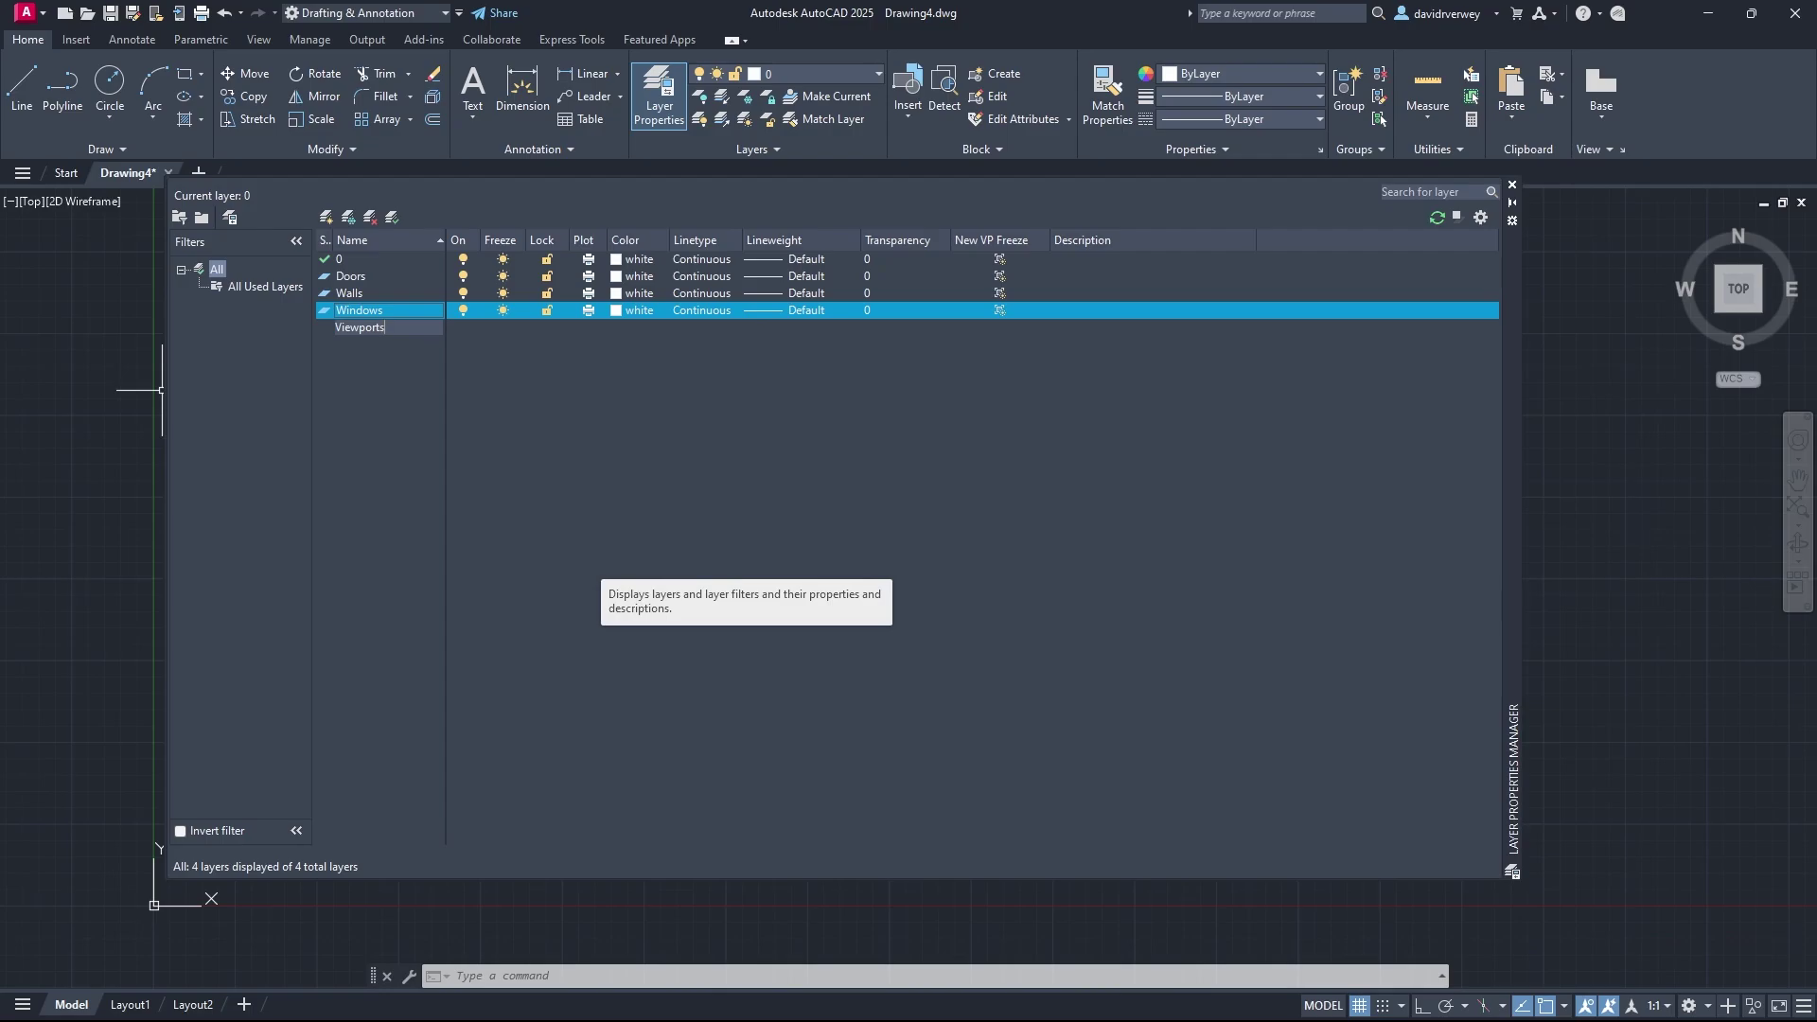
key(Return)
Step: Add two more layers named Titleblock and Furniture
click(327, 216)
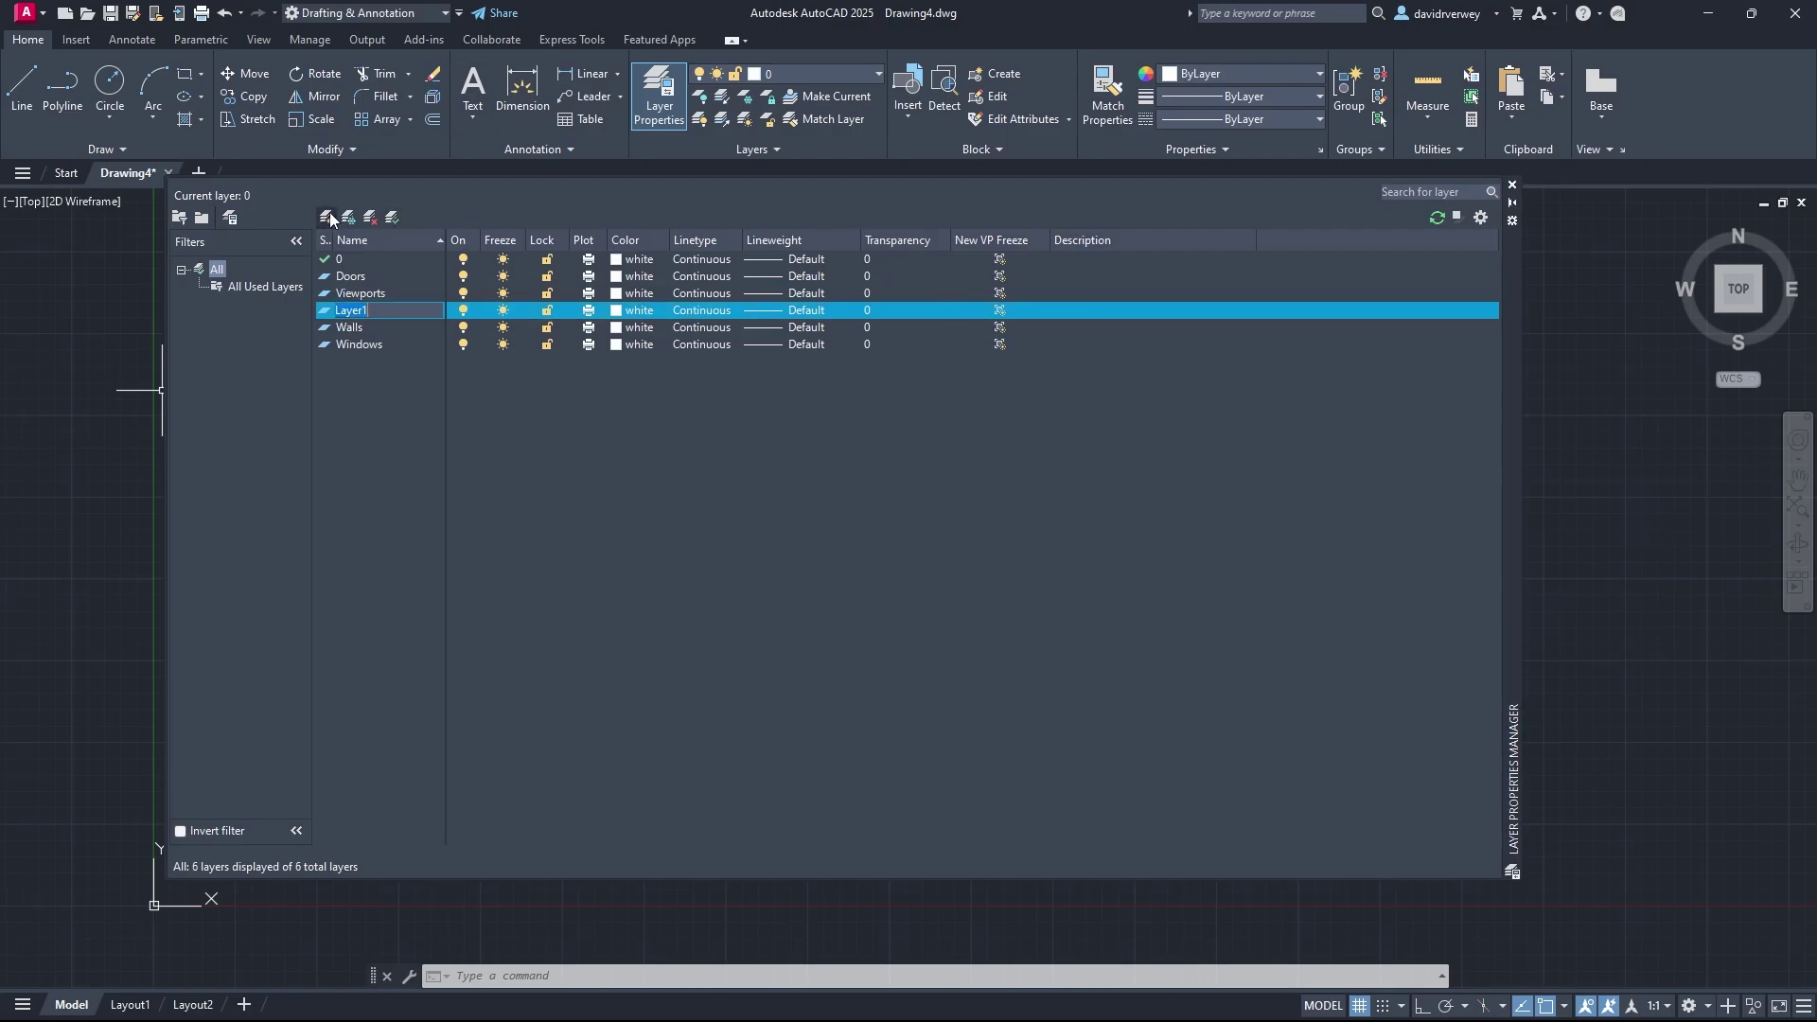
text(Titleblock)
click(326, 217)
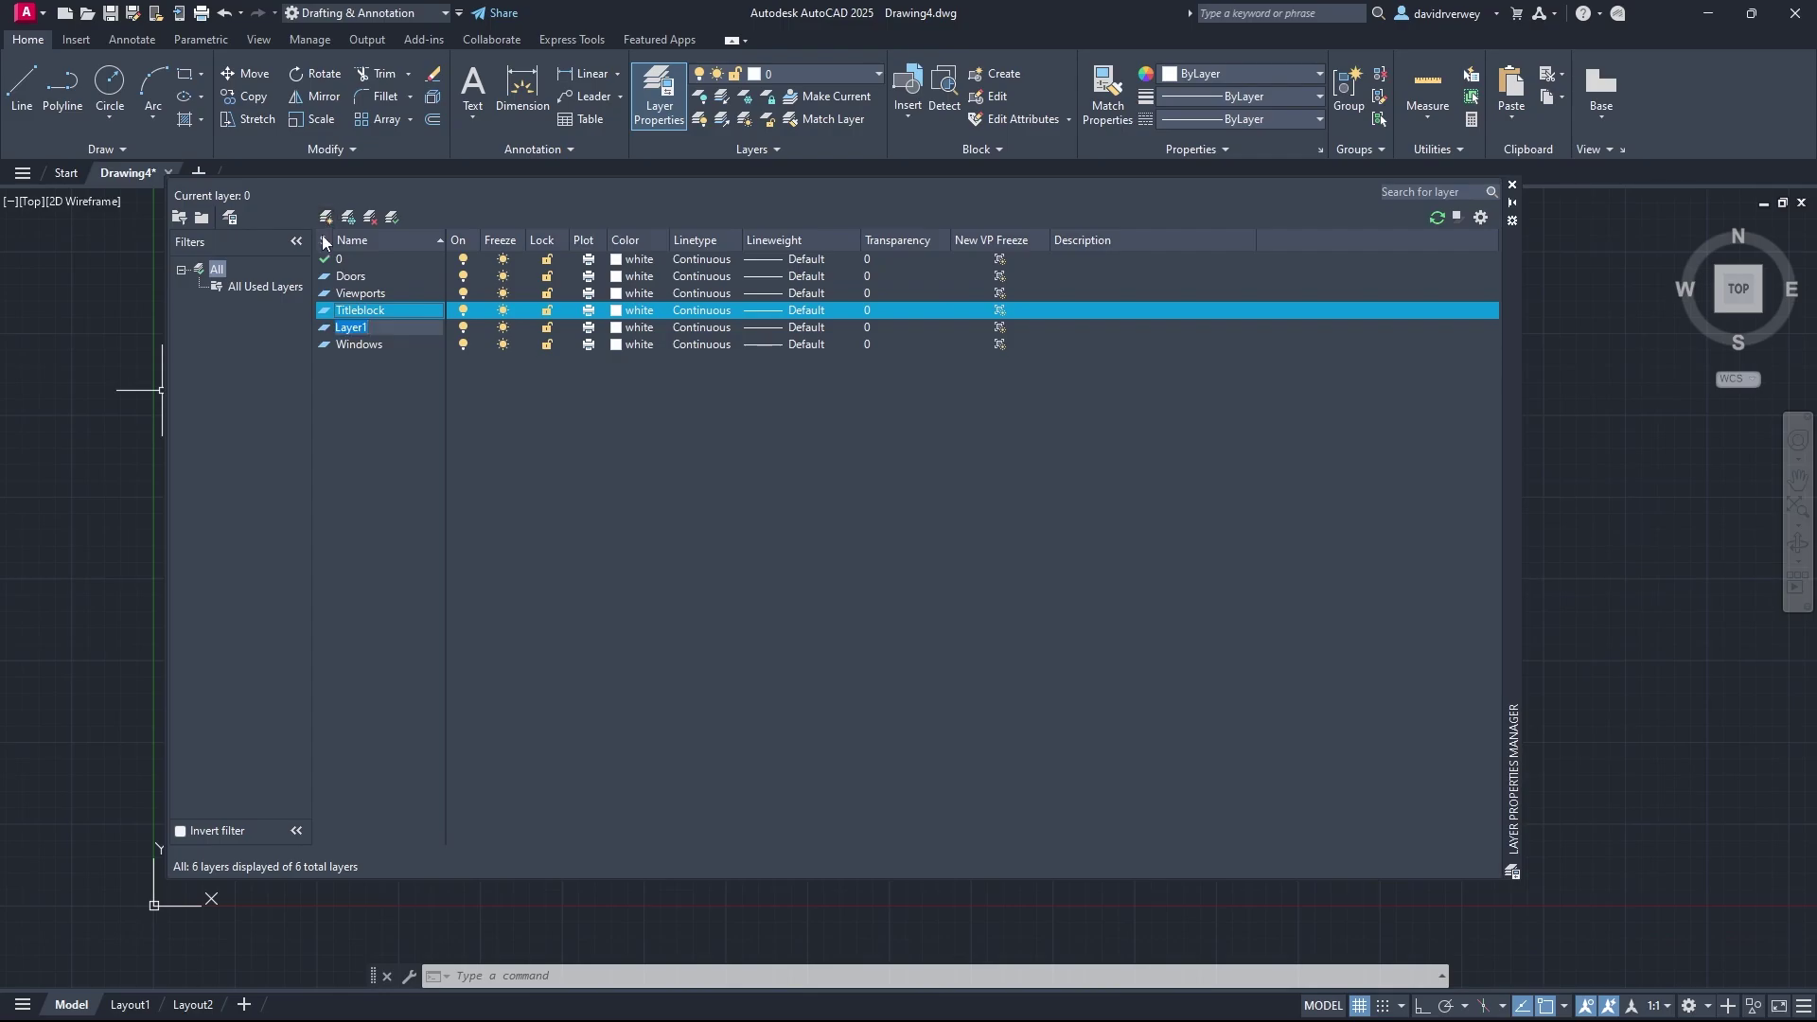
key(BackSpace)
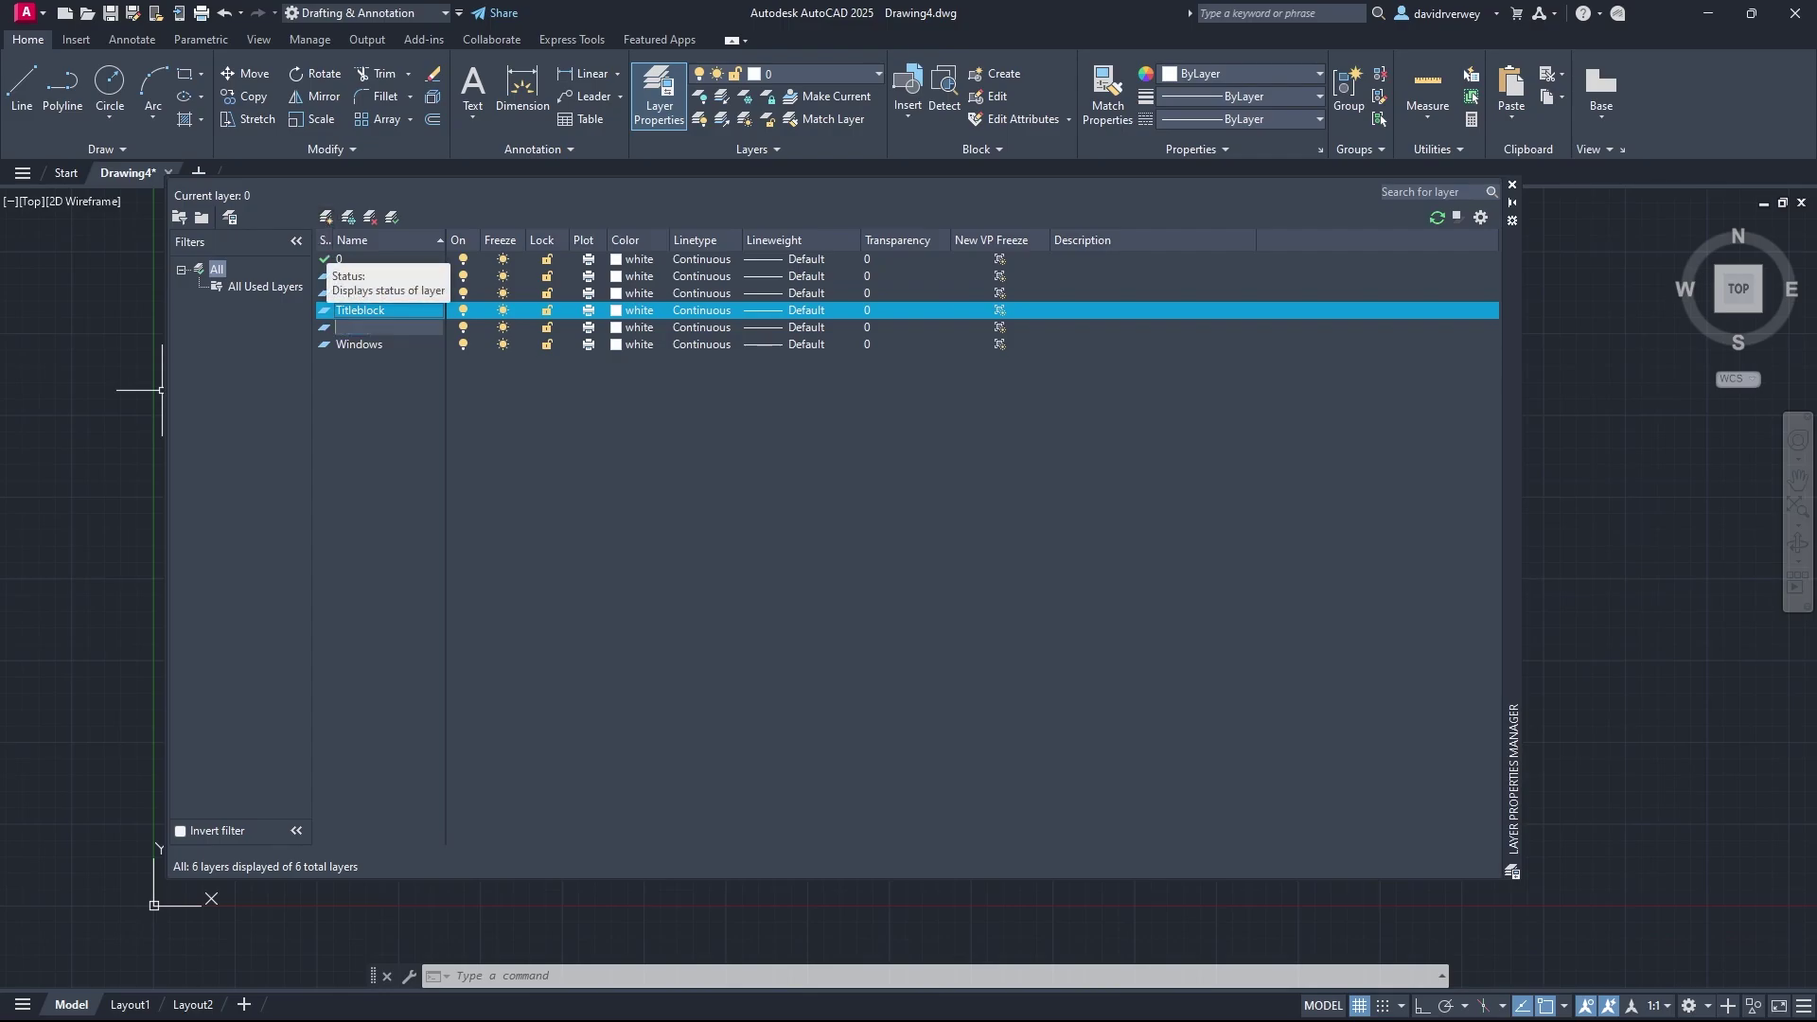
text(Kitche)
key(Return)
key(BackSpace)
key(BackSpace)
key(BackSpace)
key(BackSpace)
key(BackSpace)
key(BackSpace)
text(Furniture)
key(Return)
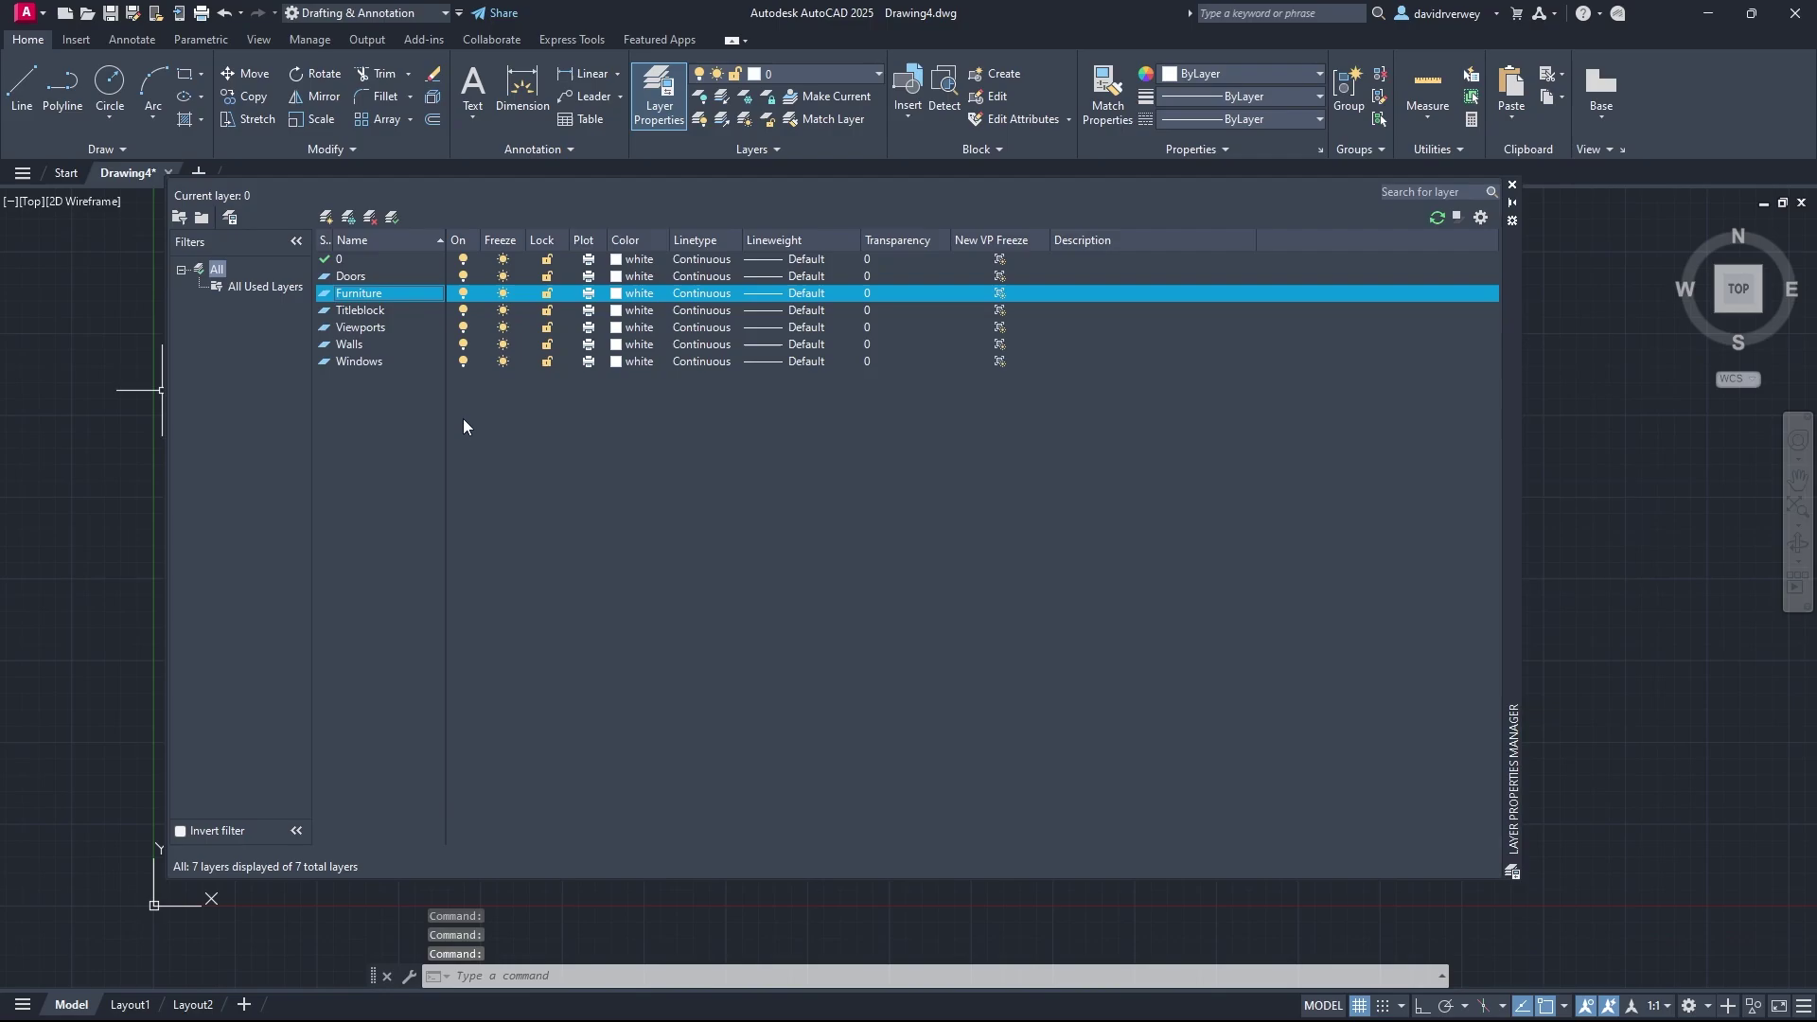
Step: Set the Doors layer to index color 14 and the Furniture layer to index color 72
click(365, 276)
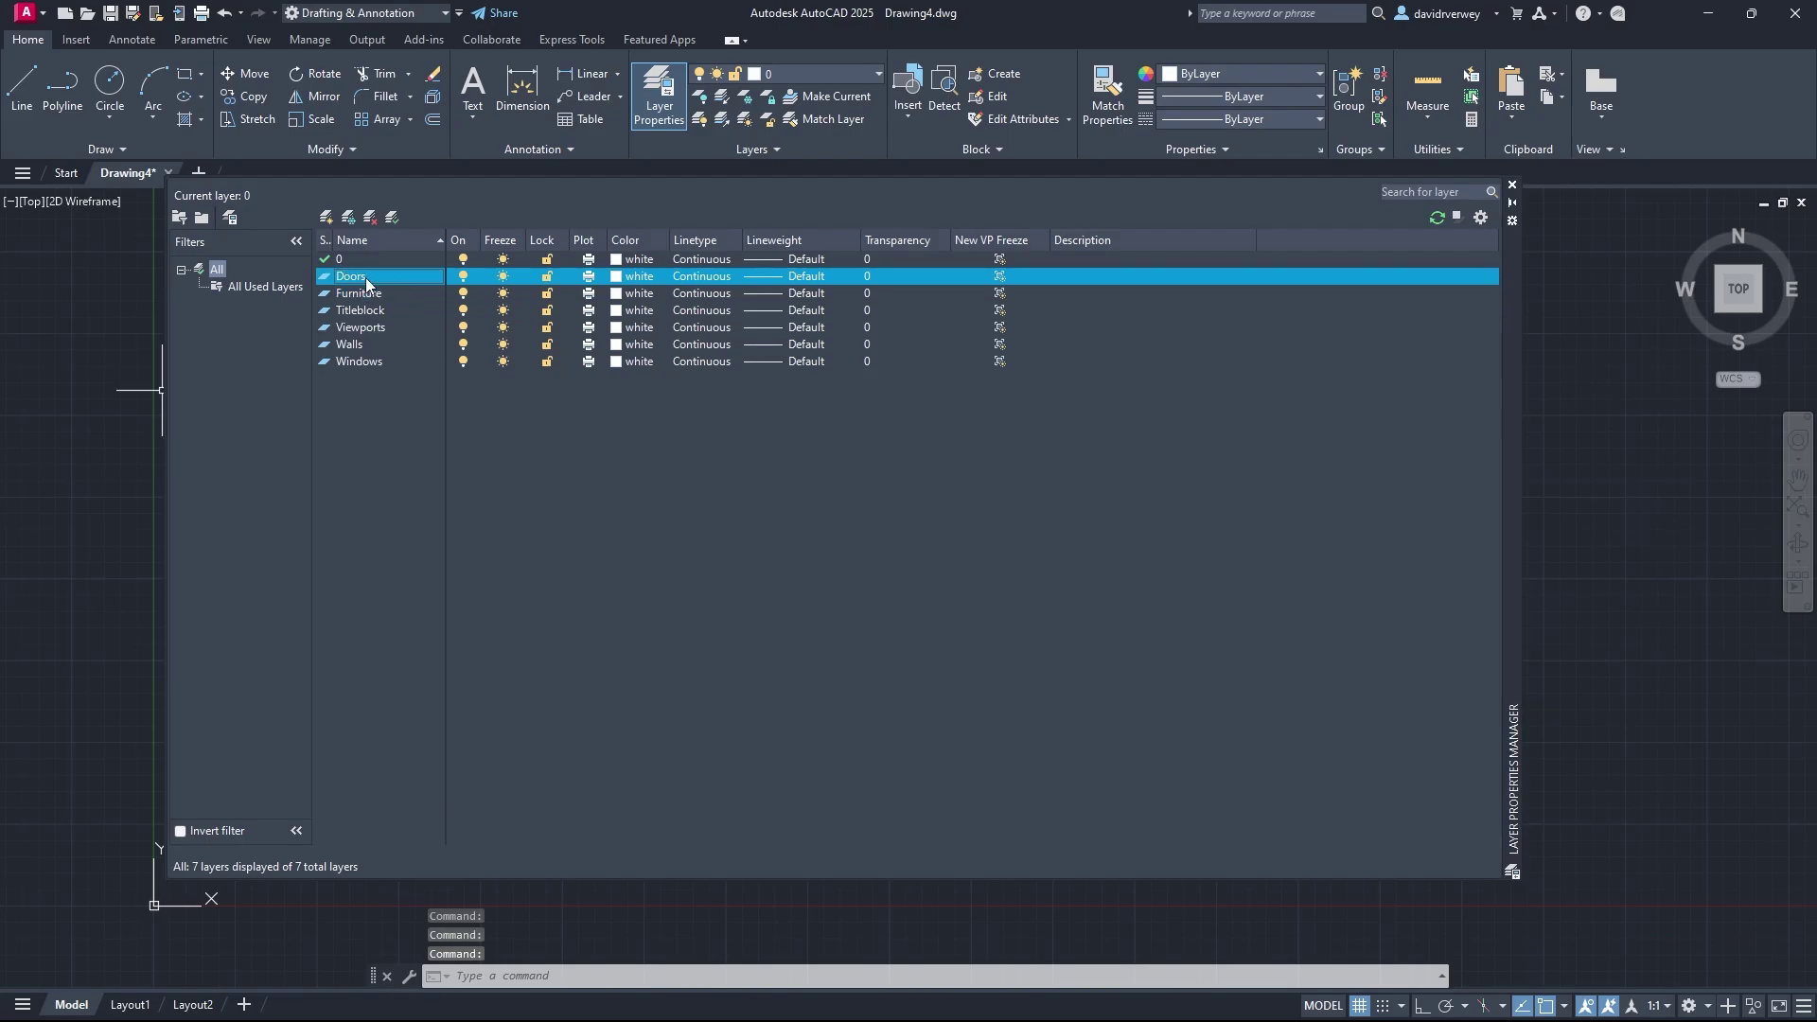
click(615, 276)
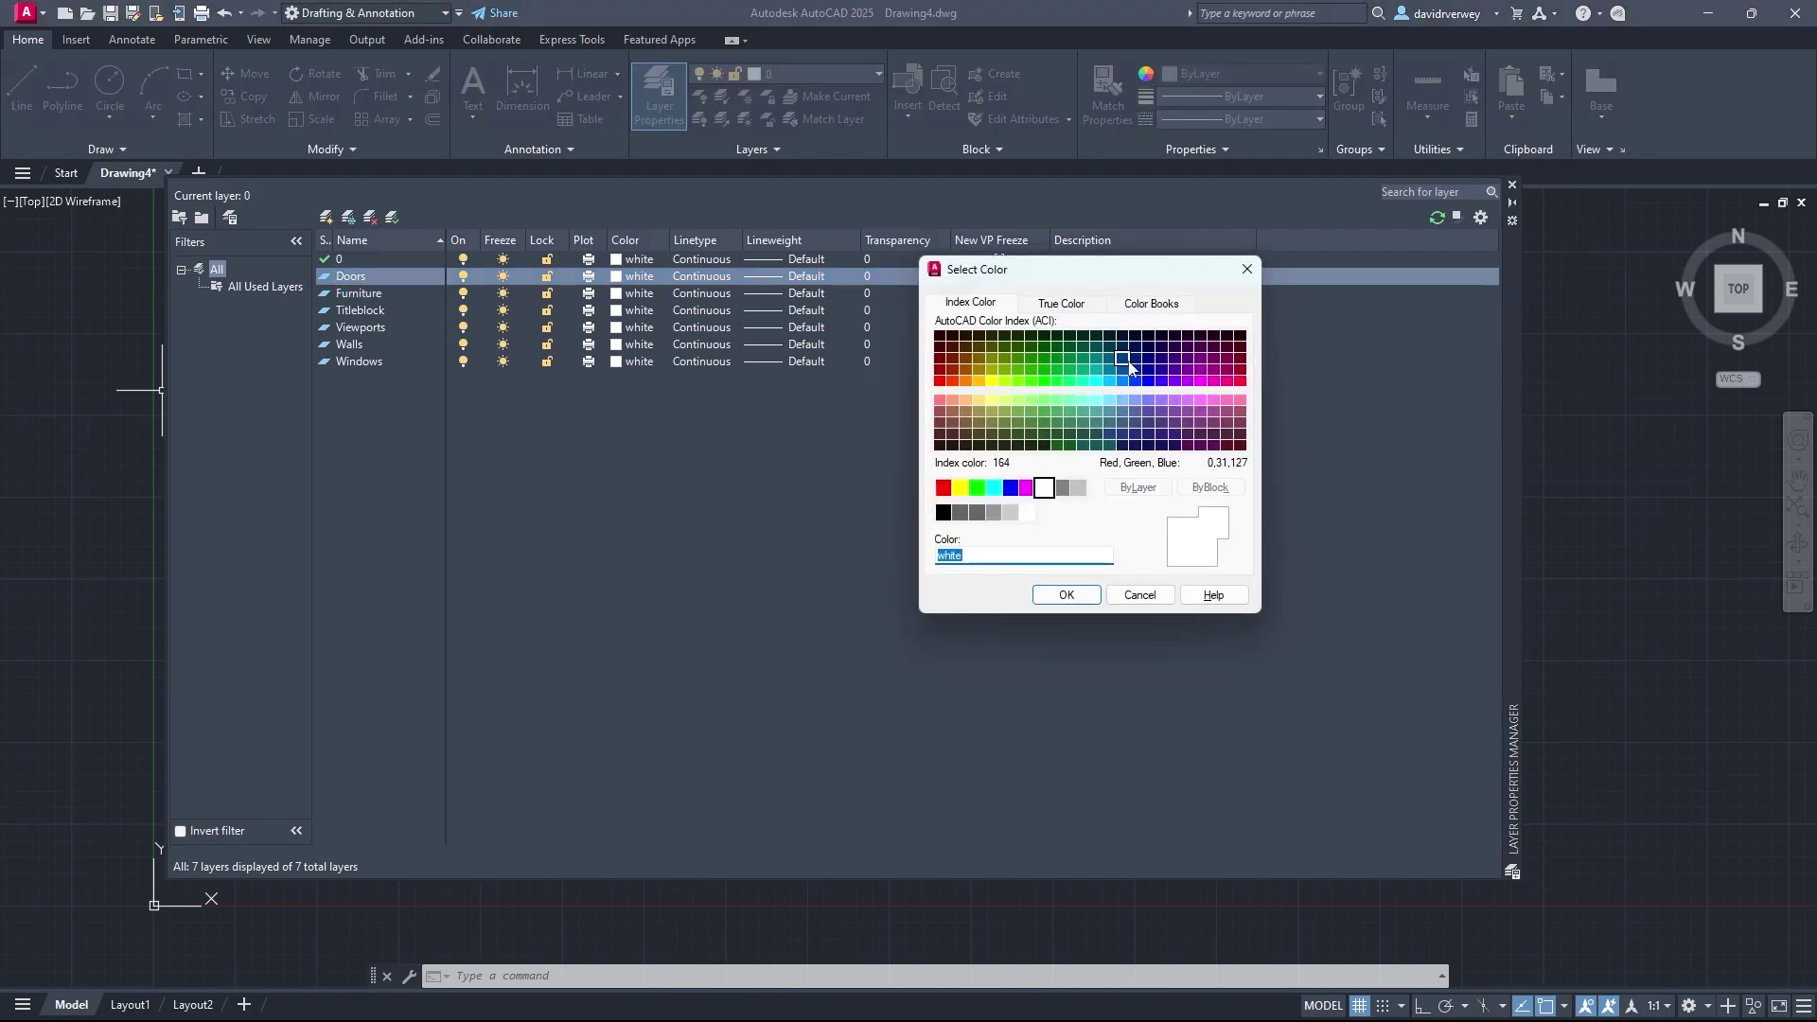
click(940, 359)
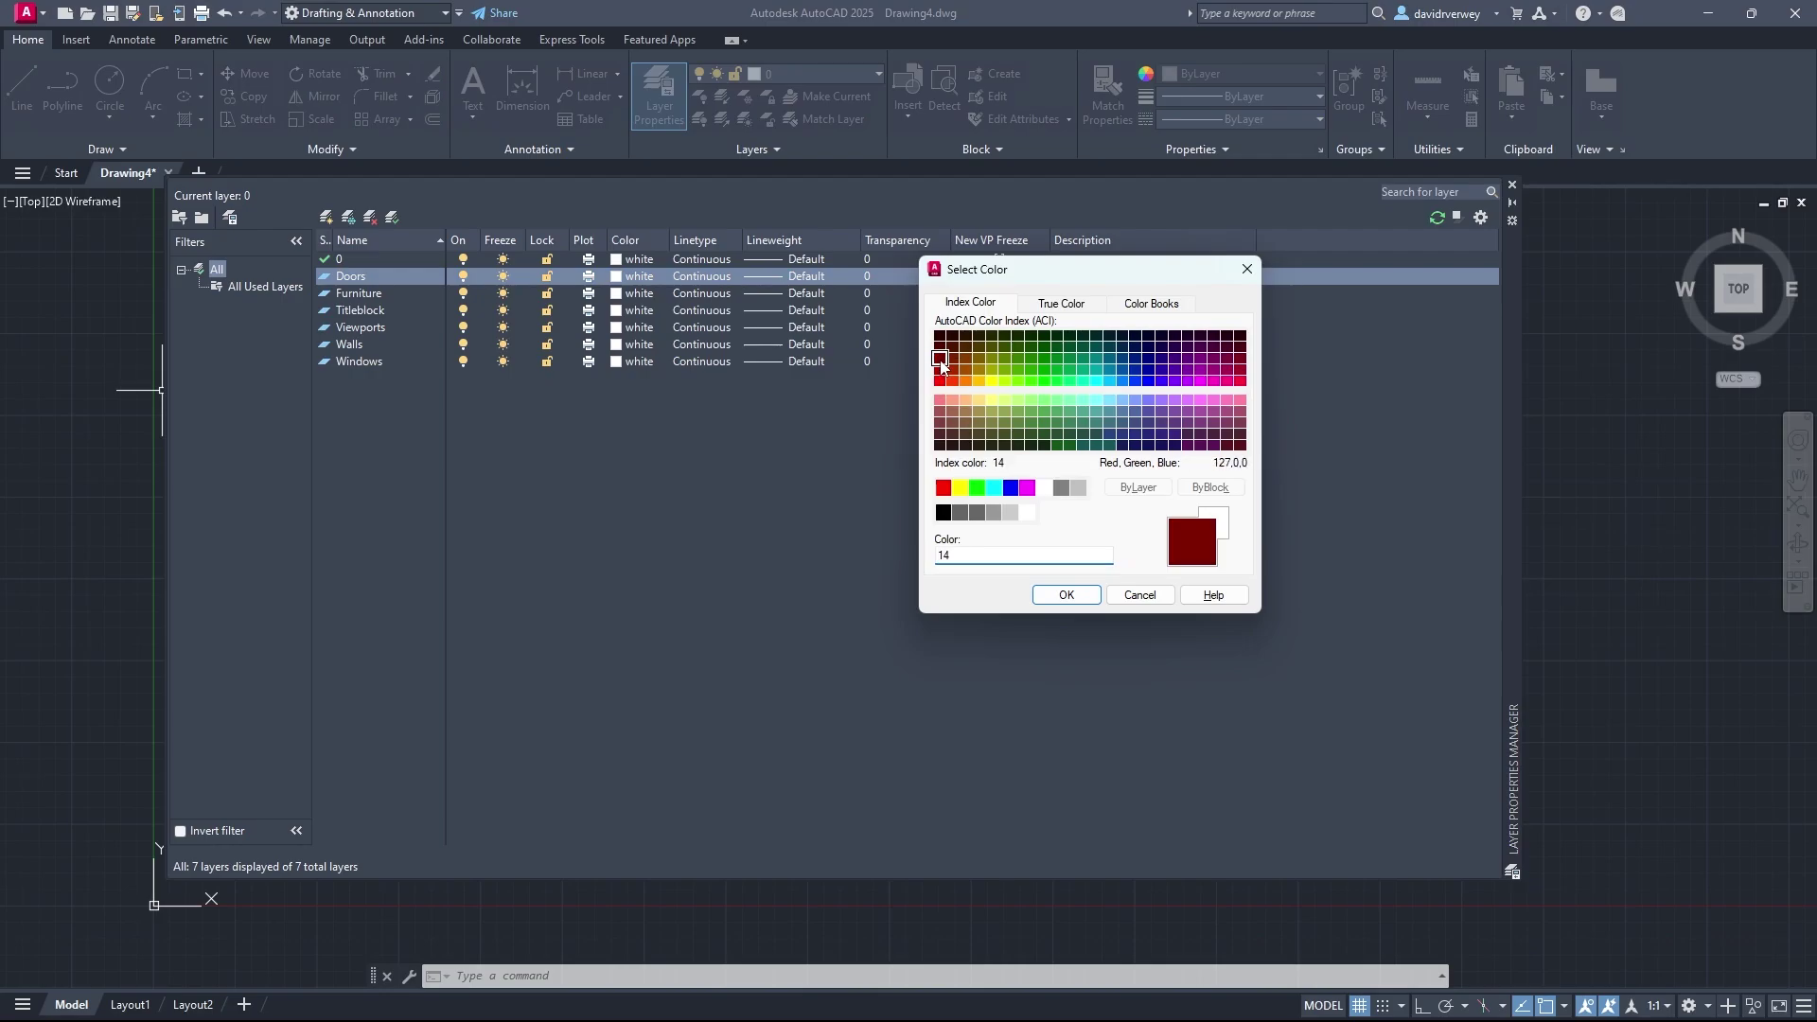
click(1067, 594)
click(615, 293)
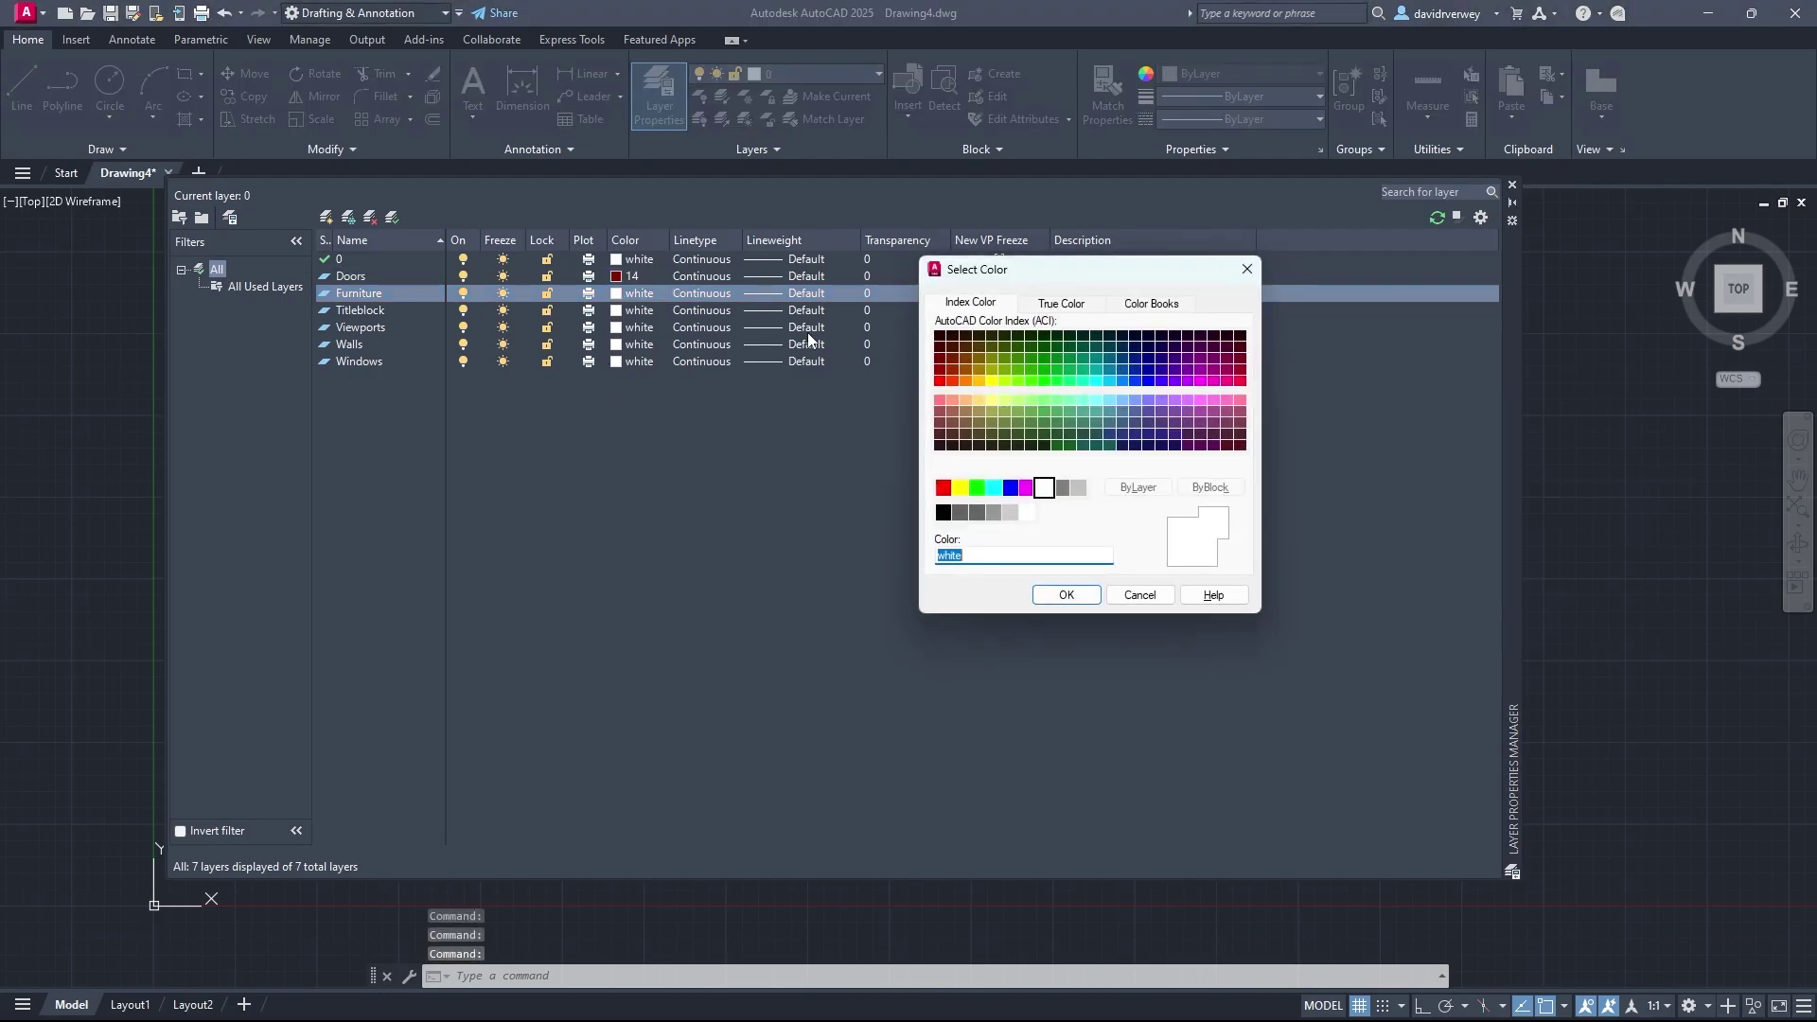
click(1017, 370)
click(1066, 594)
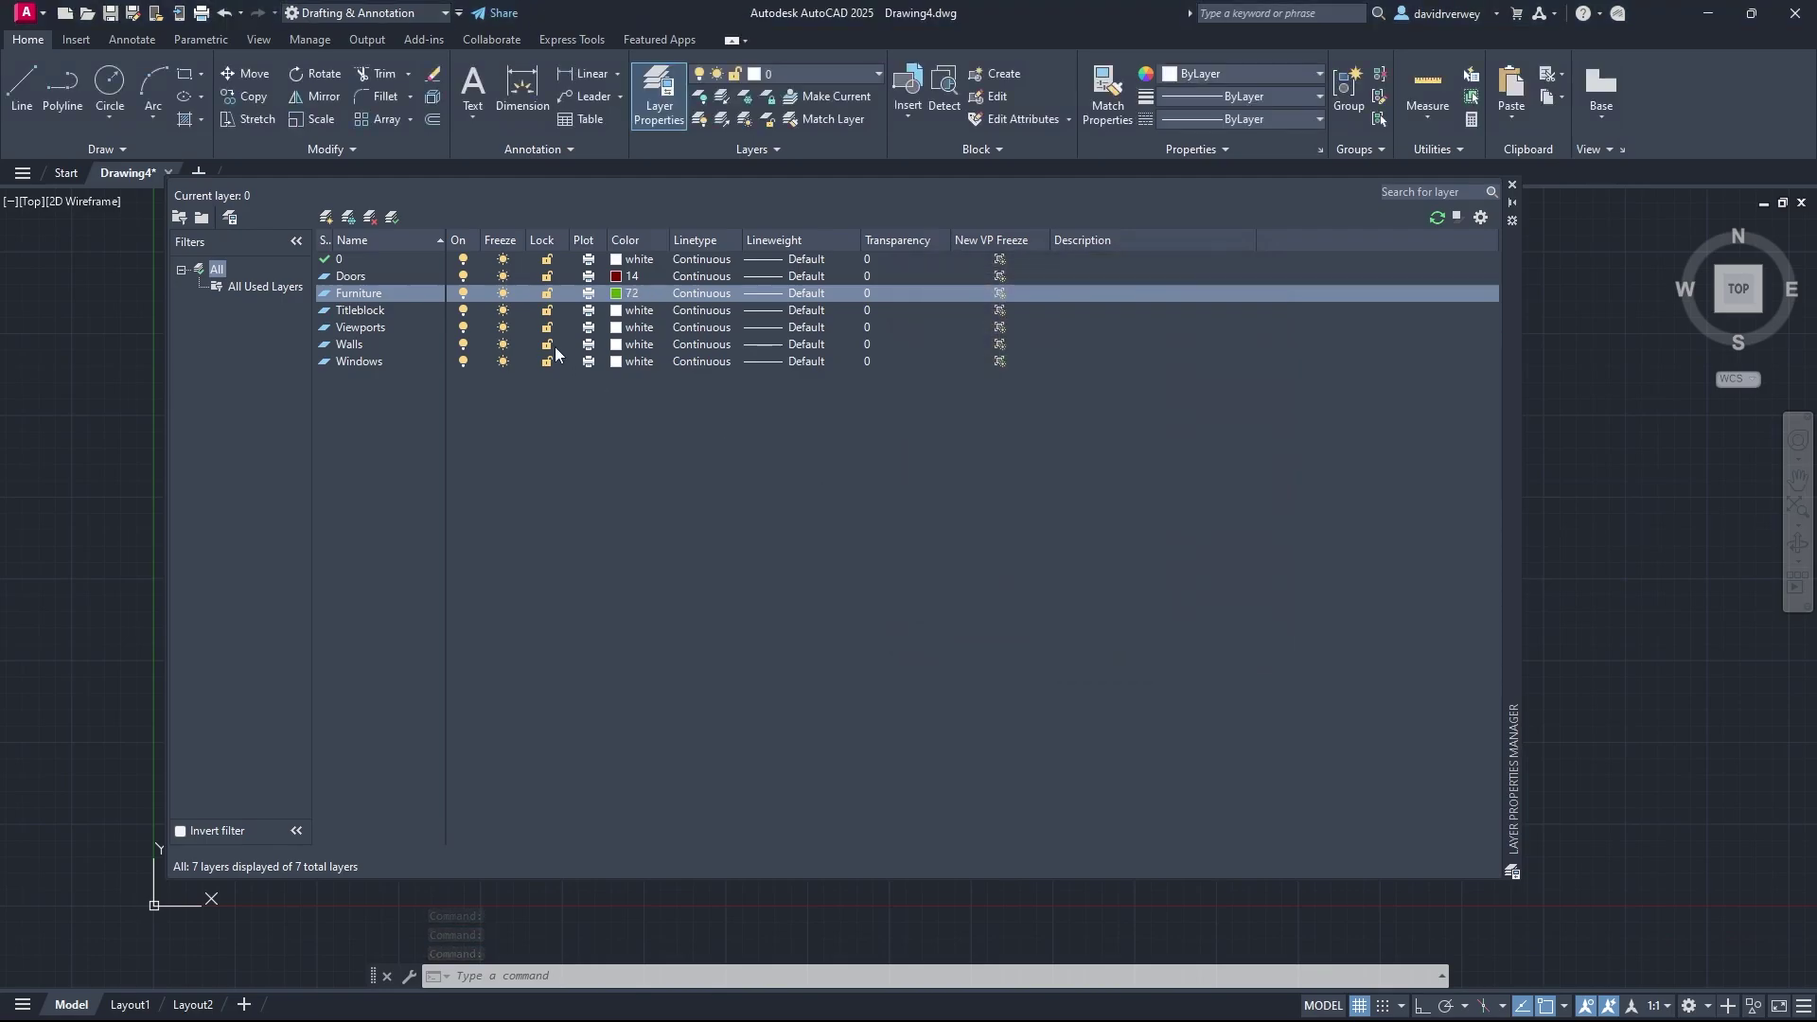
Step: Set the Titleblock layer to index color 250 and the Viewports layer to blue
click(622, 312)
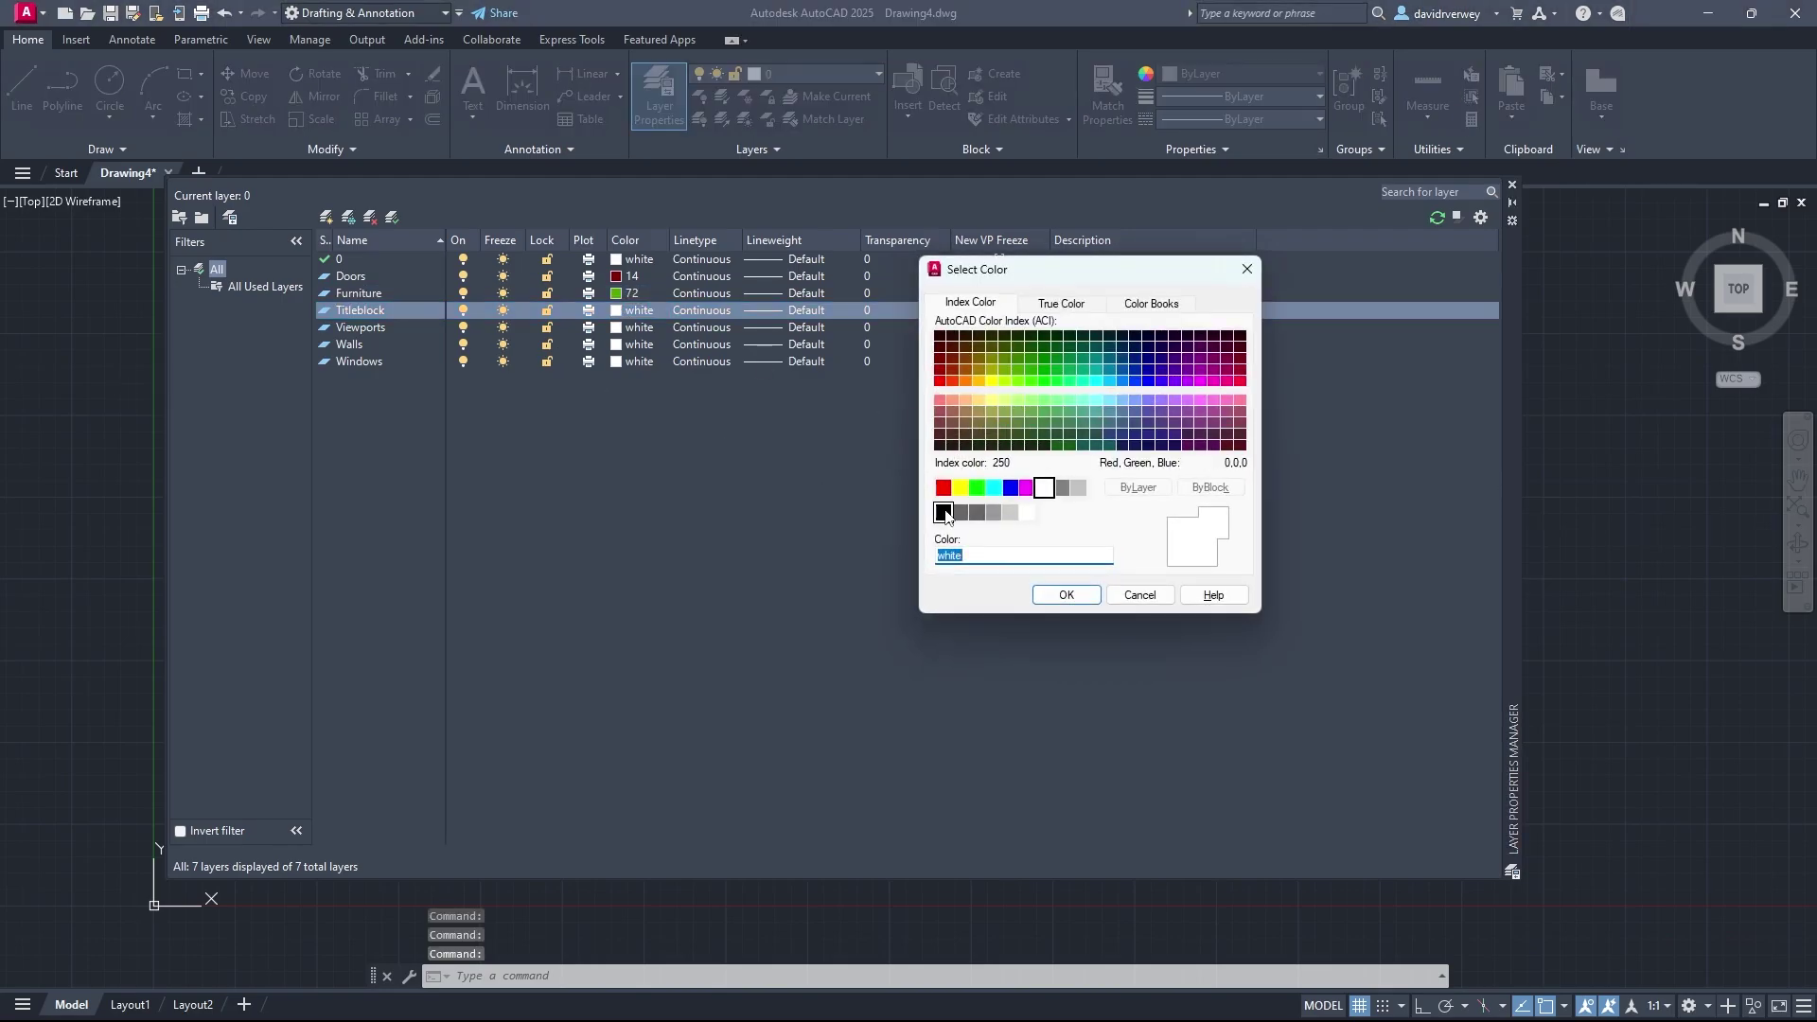
click(944, 512)
click(1067, 594)
click(622, 328)
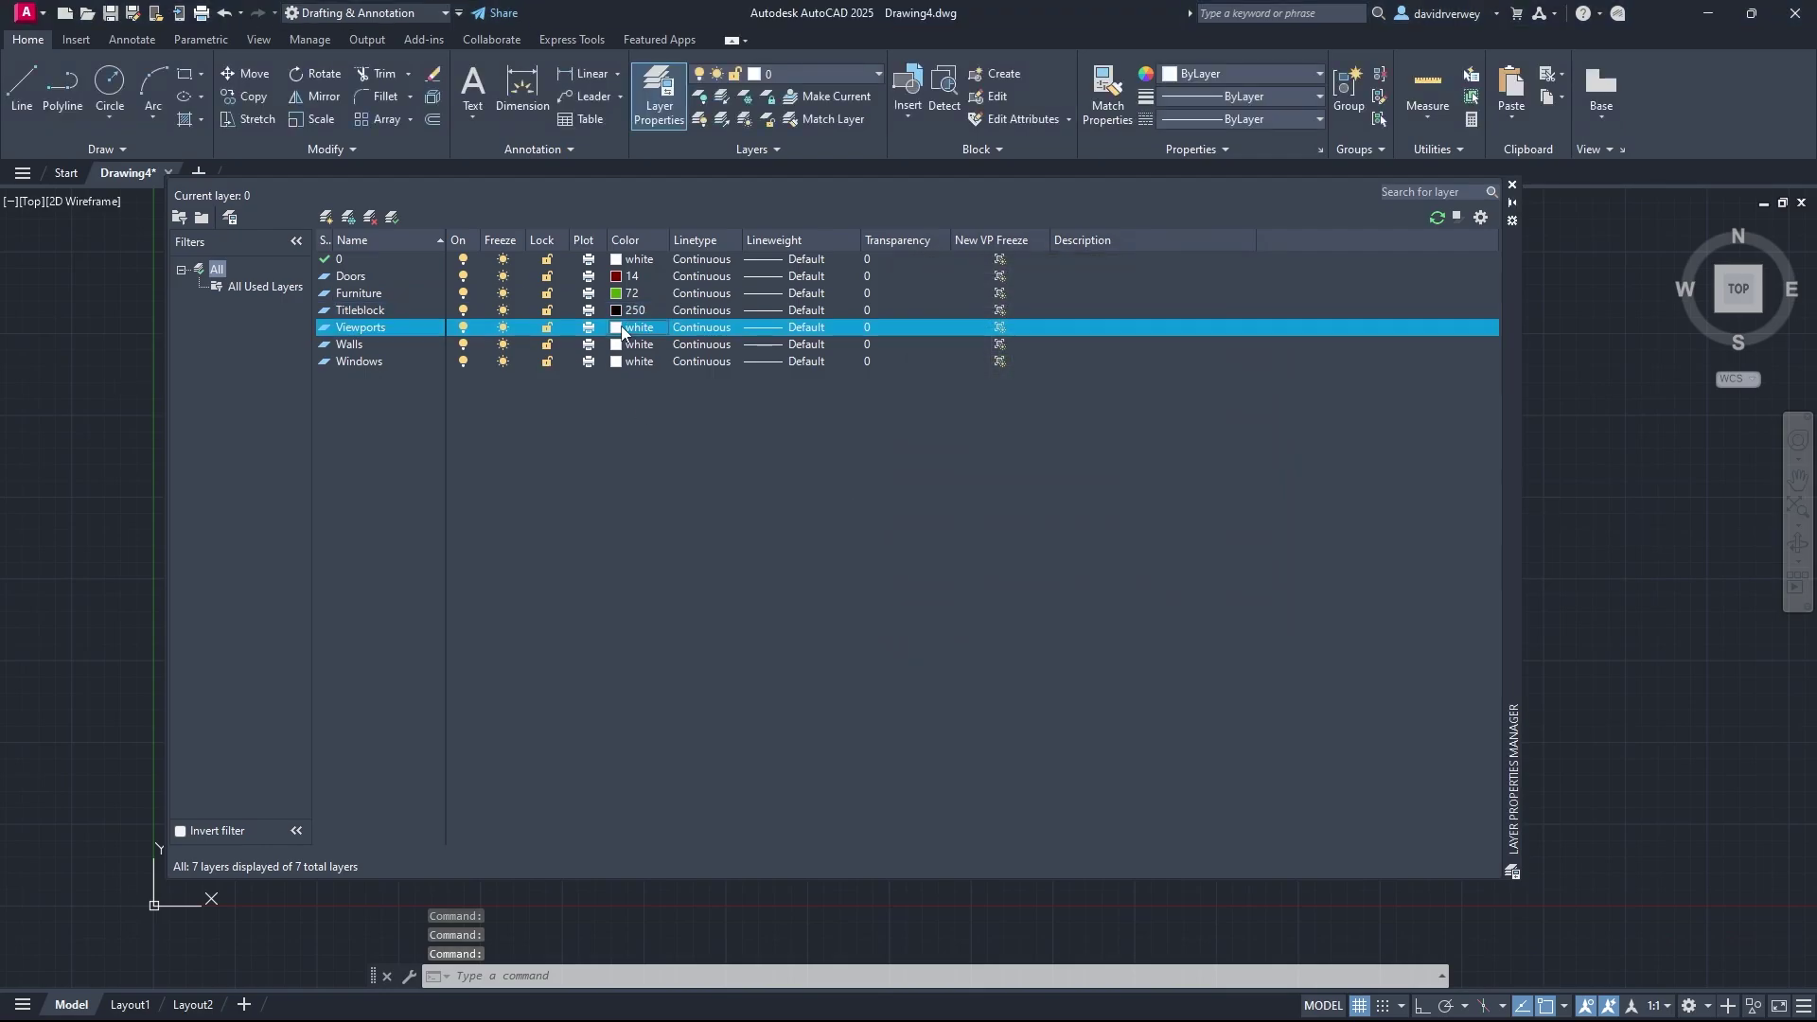
click(1011, 487)
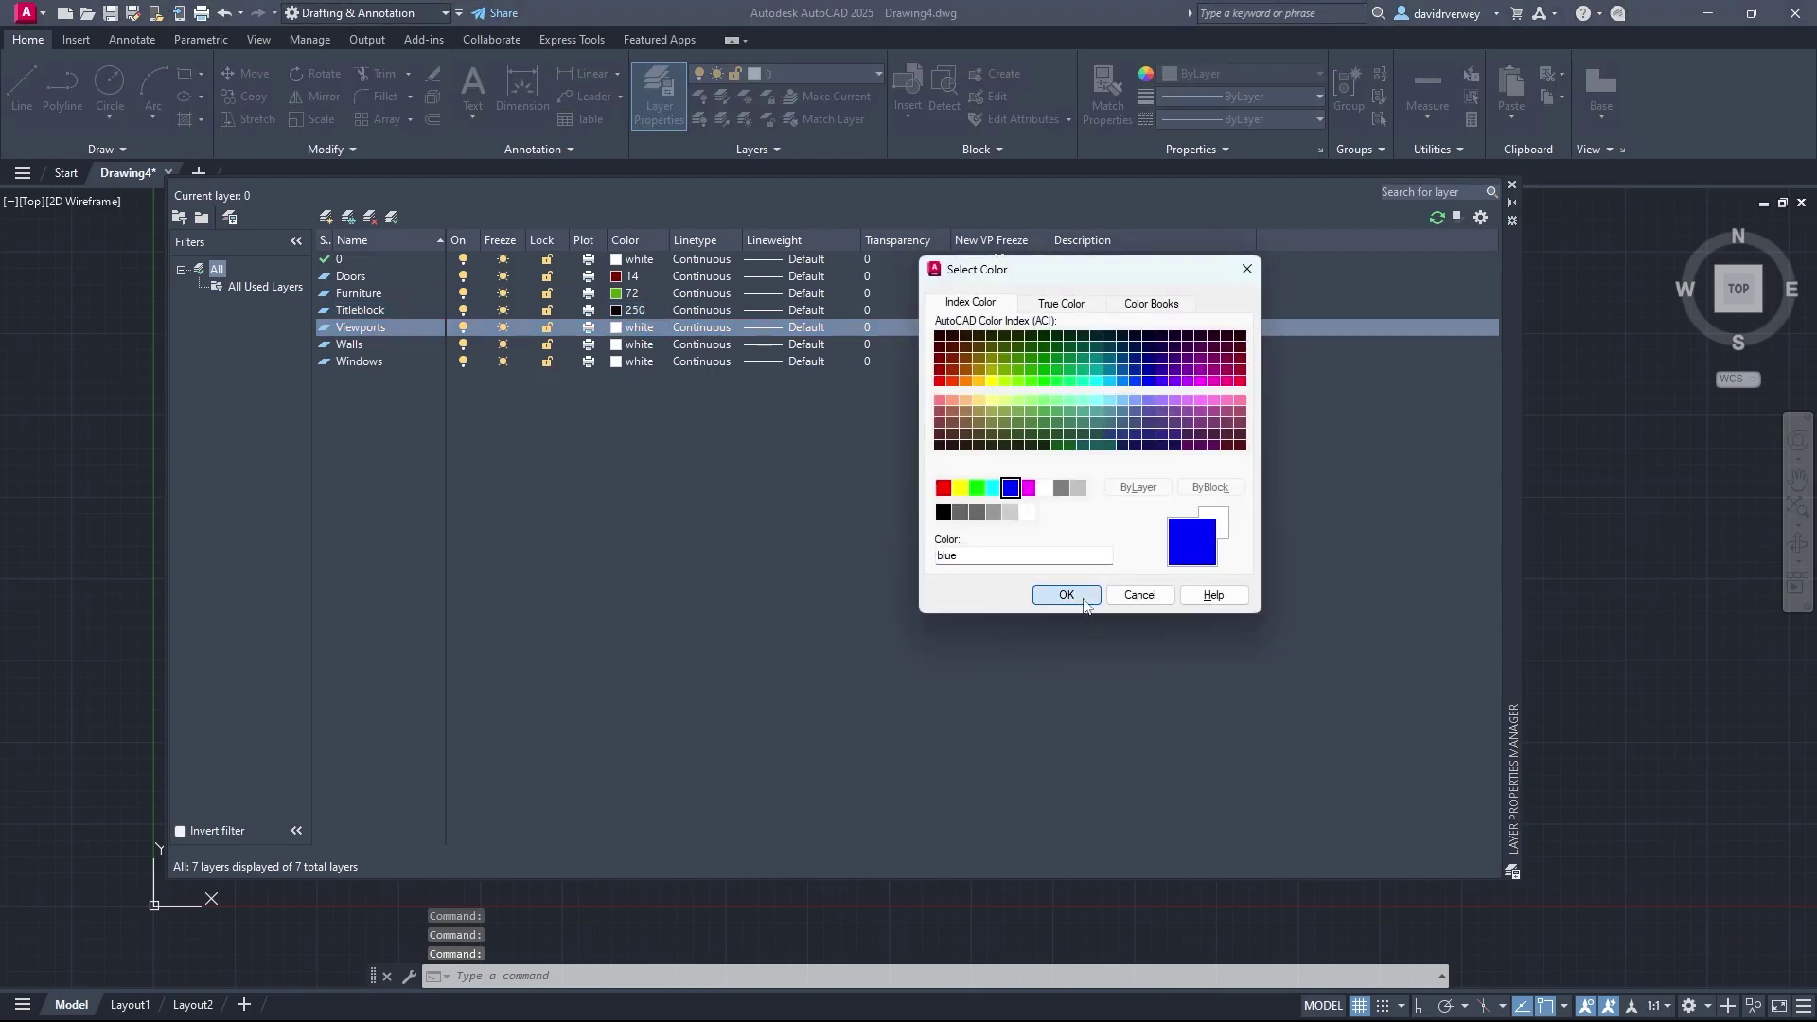
click(1067, 595)
Step: Keep white as the Walls layer color and set the Windows layer to index color 40
click(622, 346)
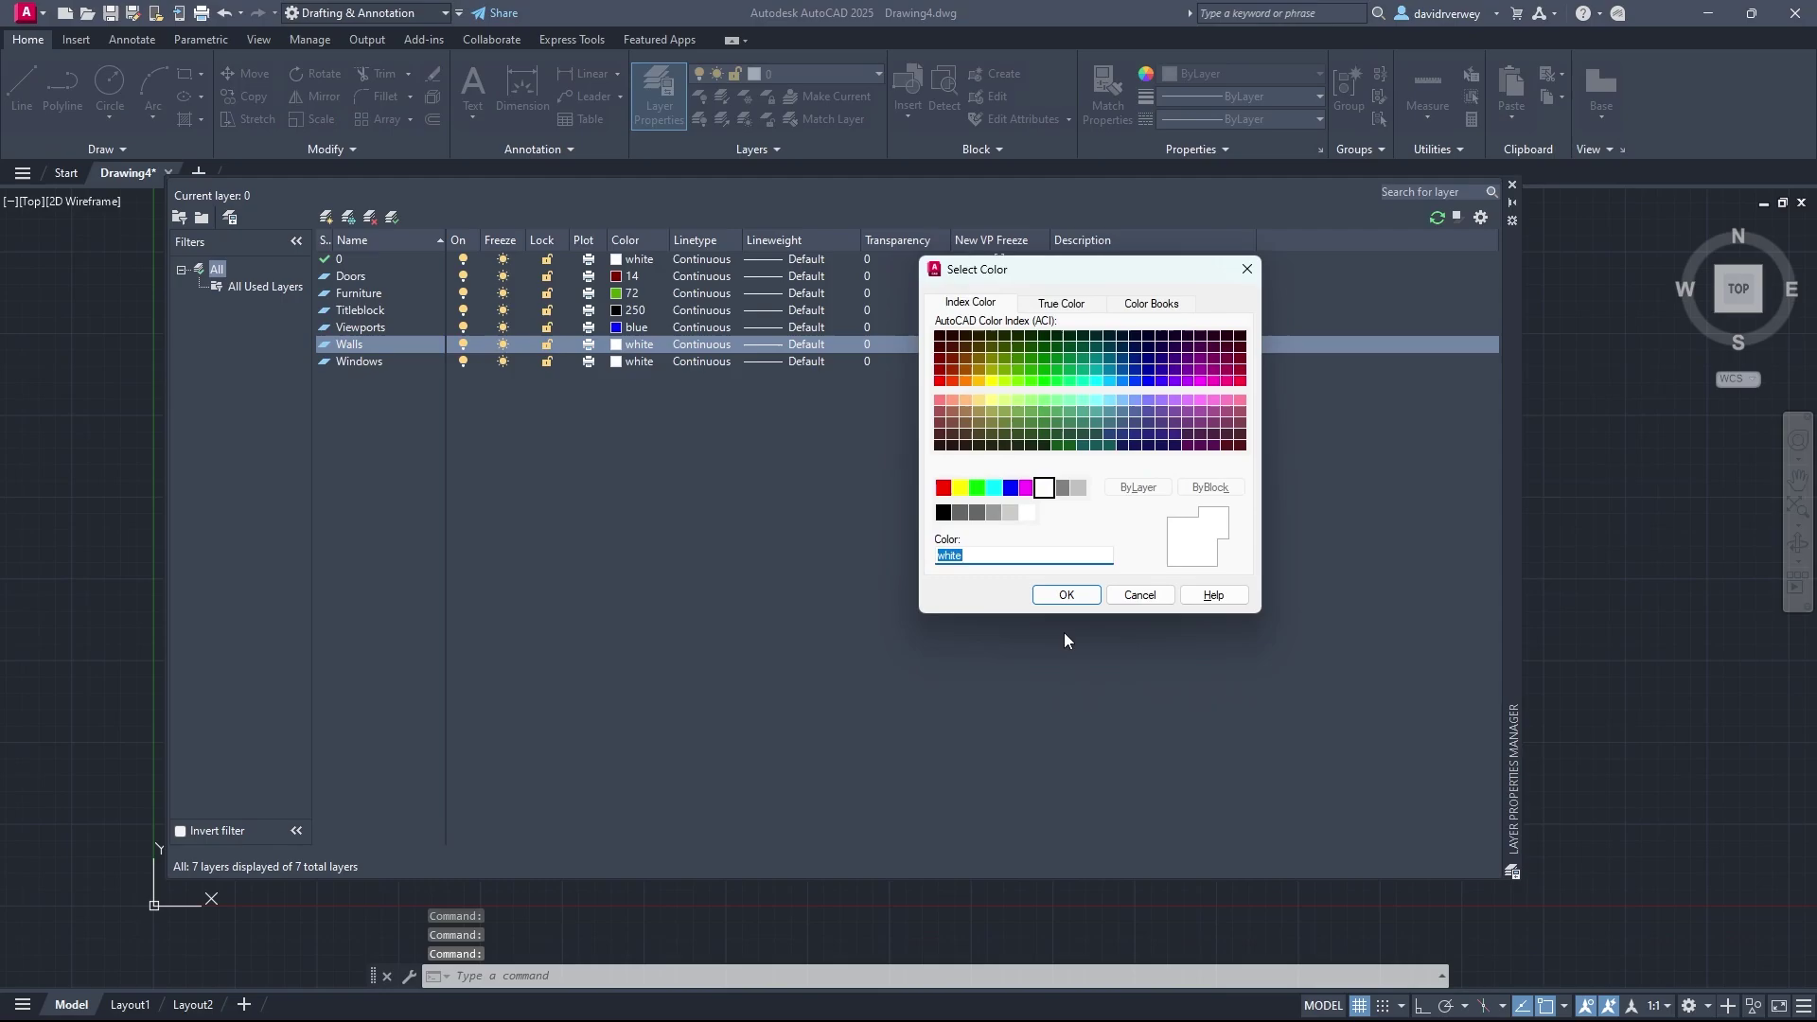
click(1070, 594)
click(614, 366)
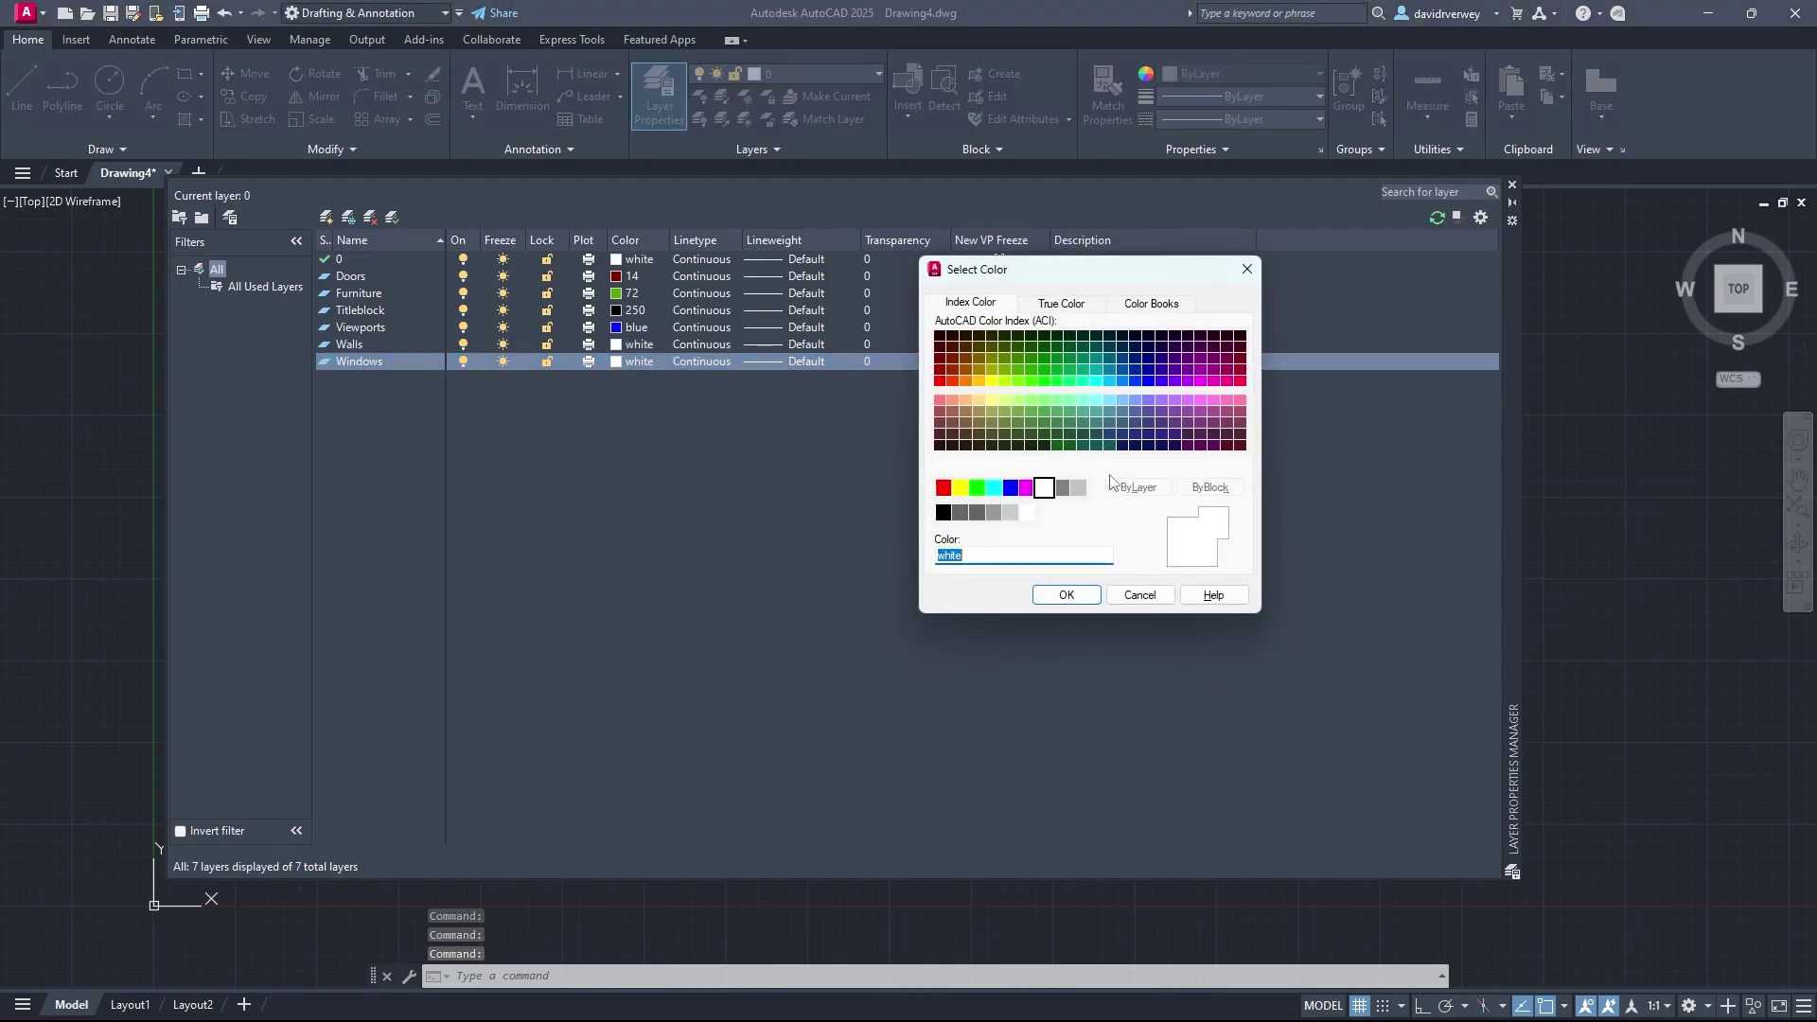
click(979, 381)
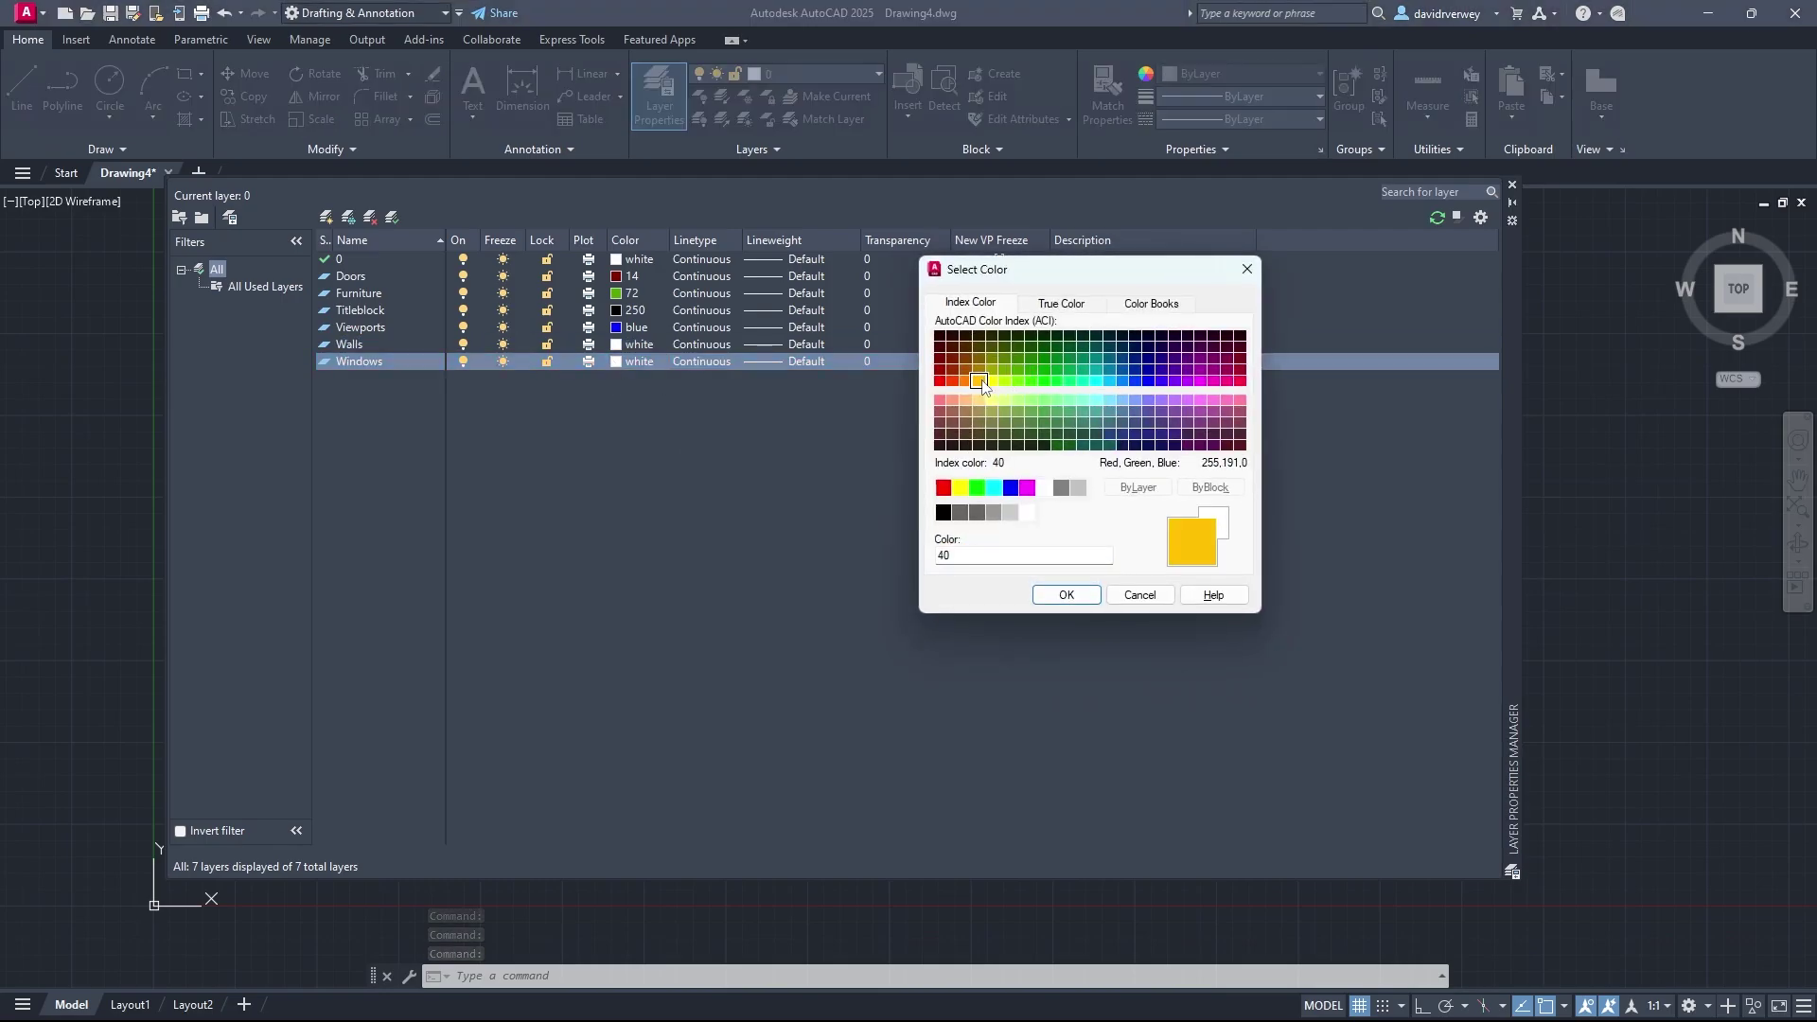
click(1067, 594)
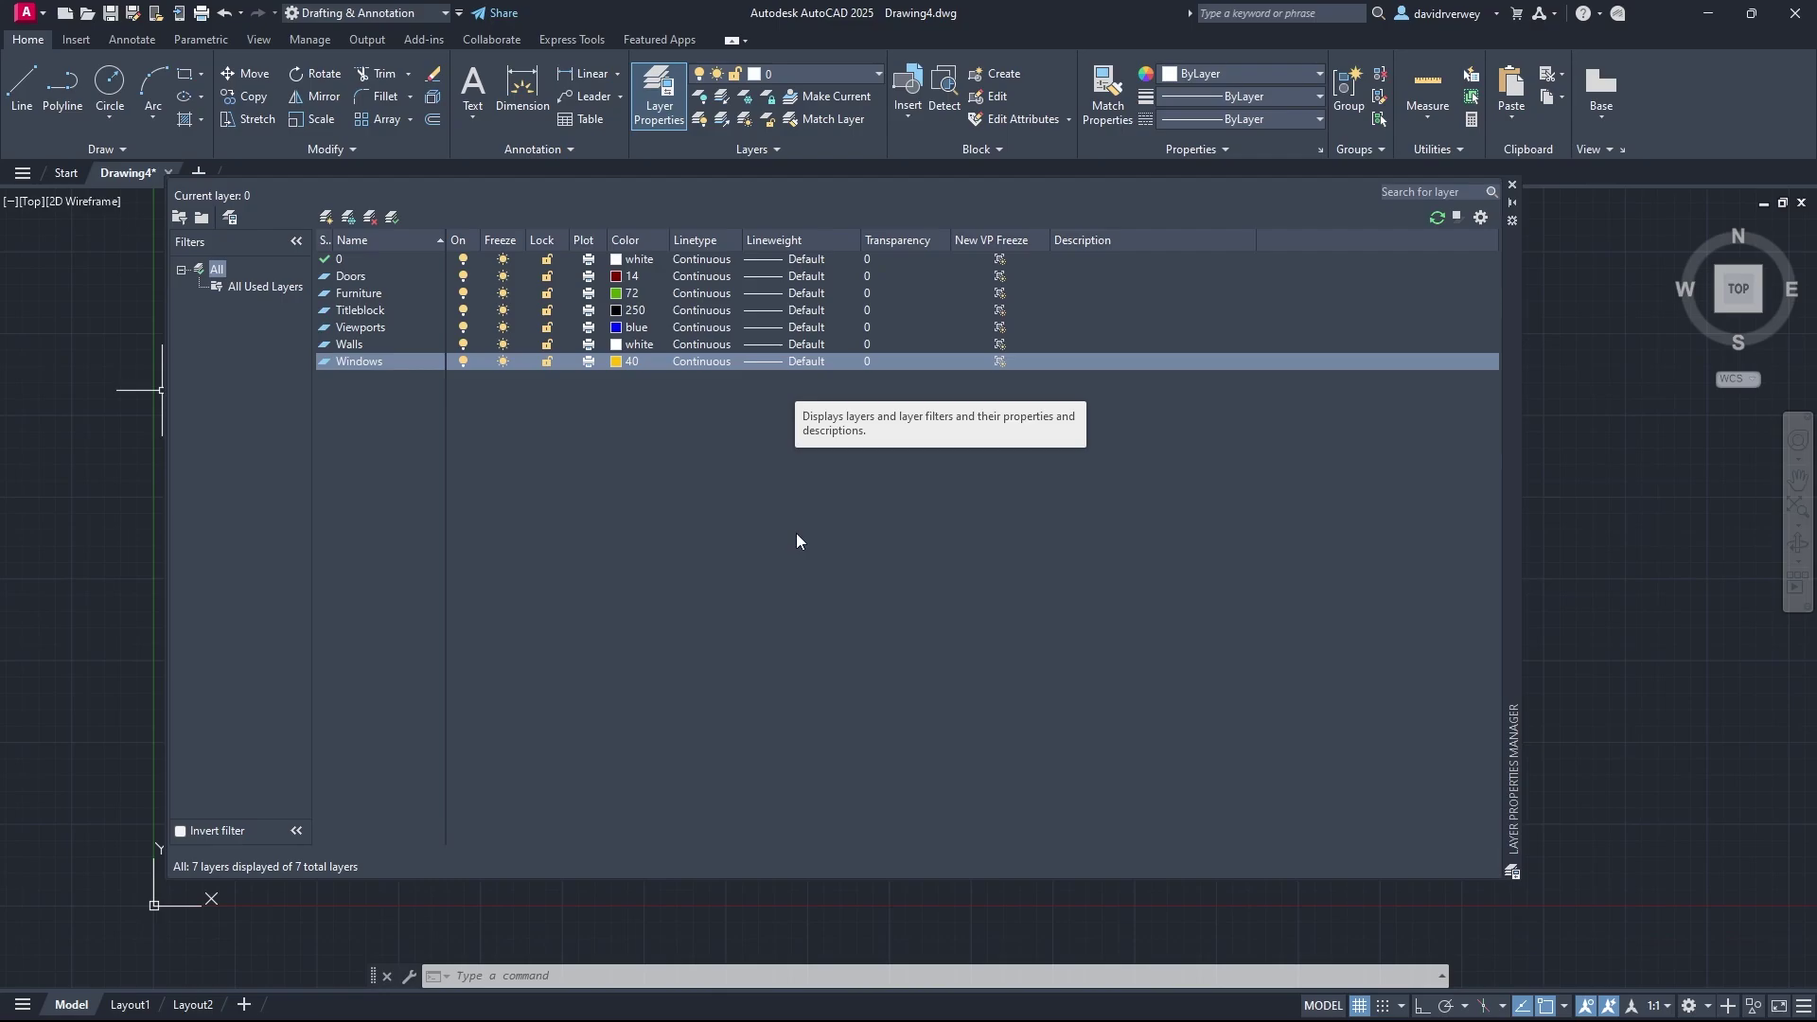
click(710, 636)
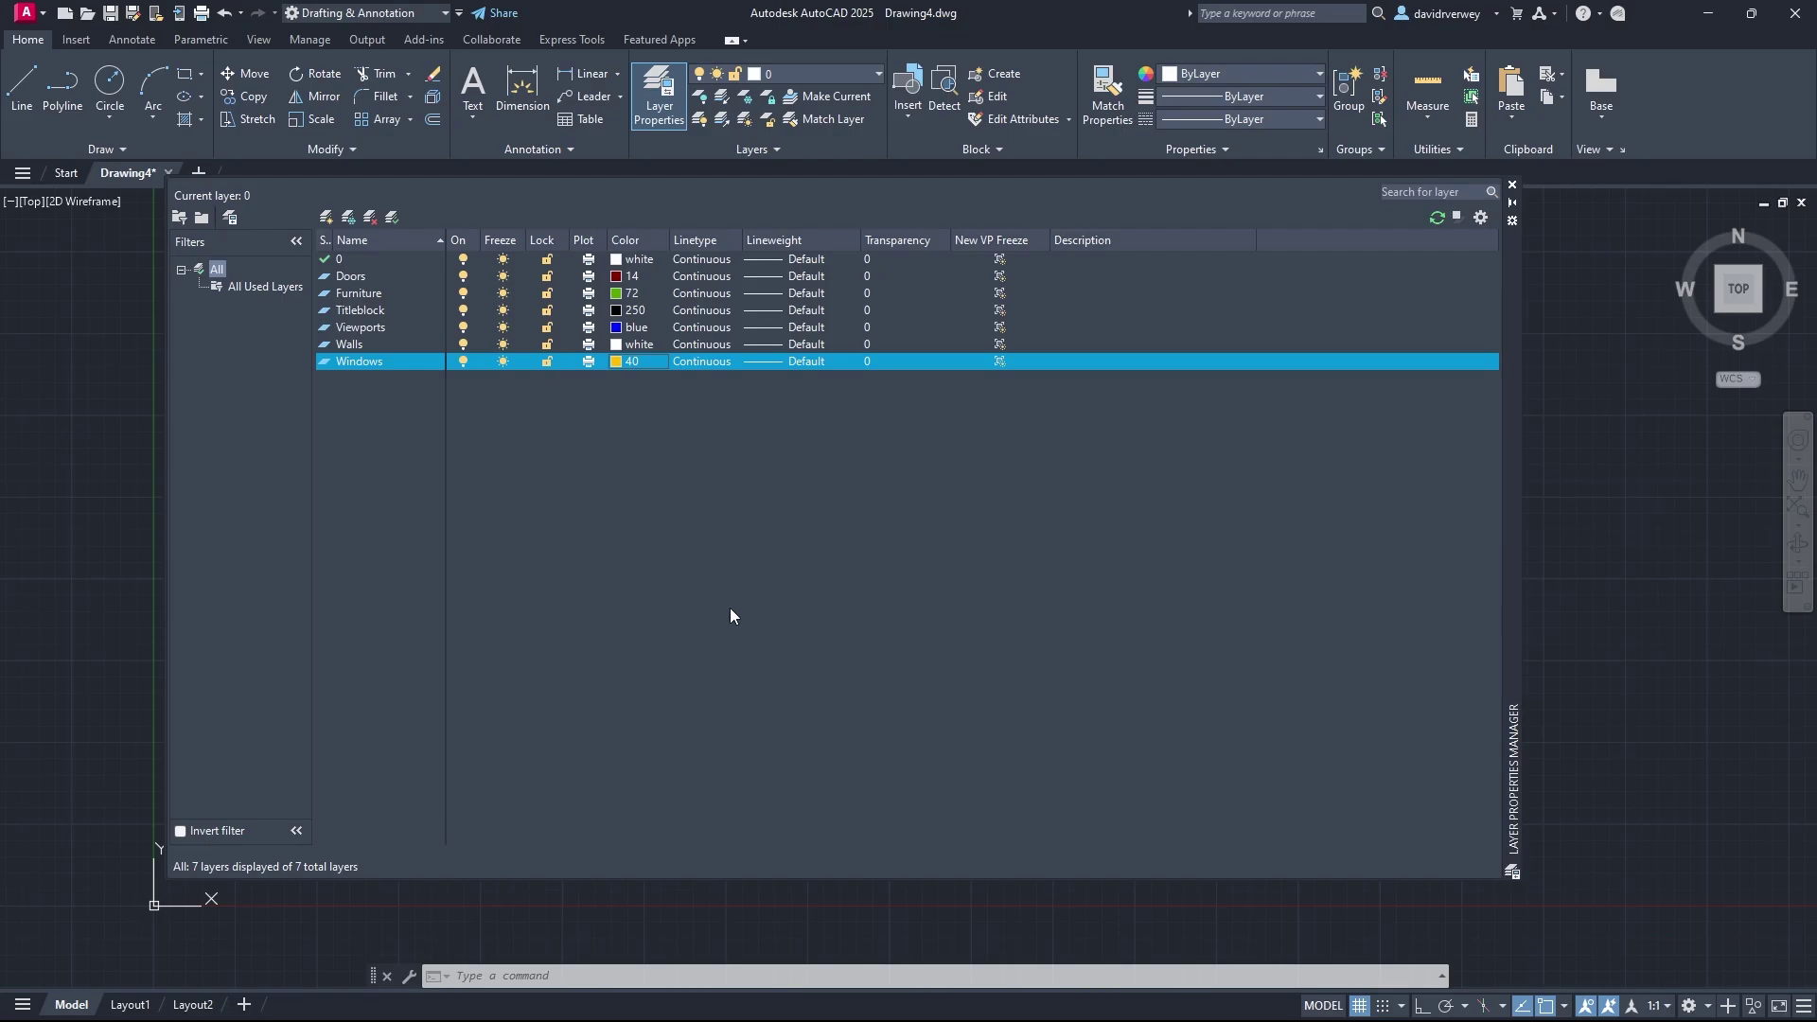
Step: Create a layer named defpoints and set its color to white
click(332, 212)
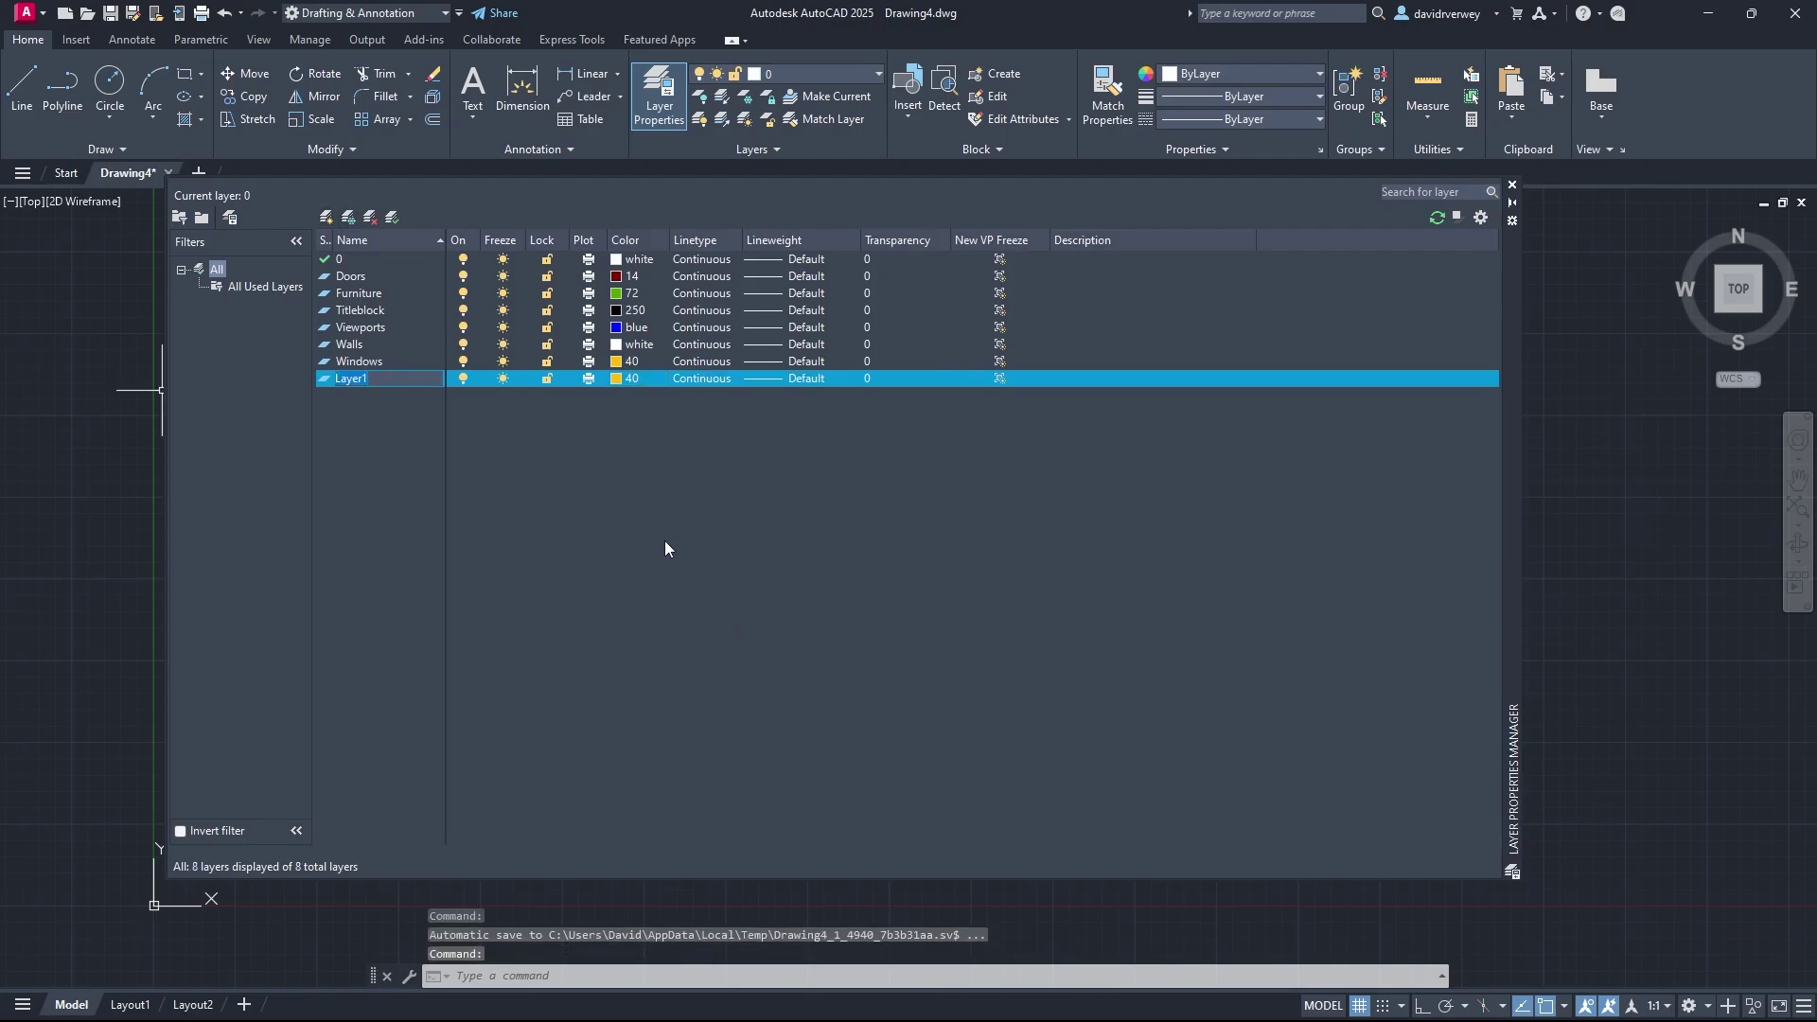
text(Defpoints)
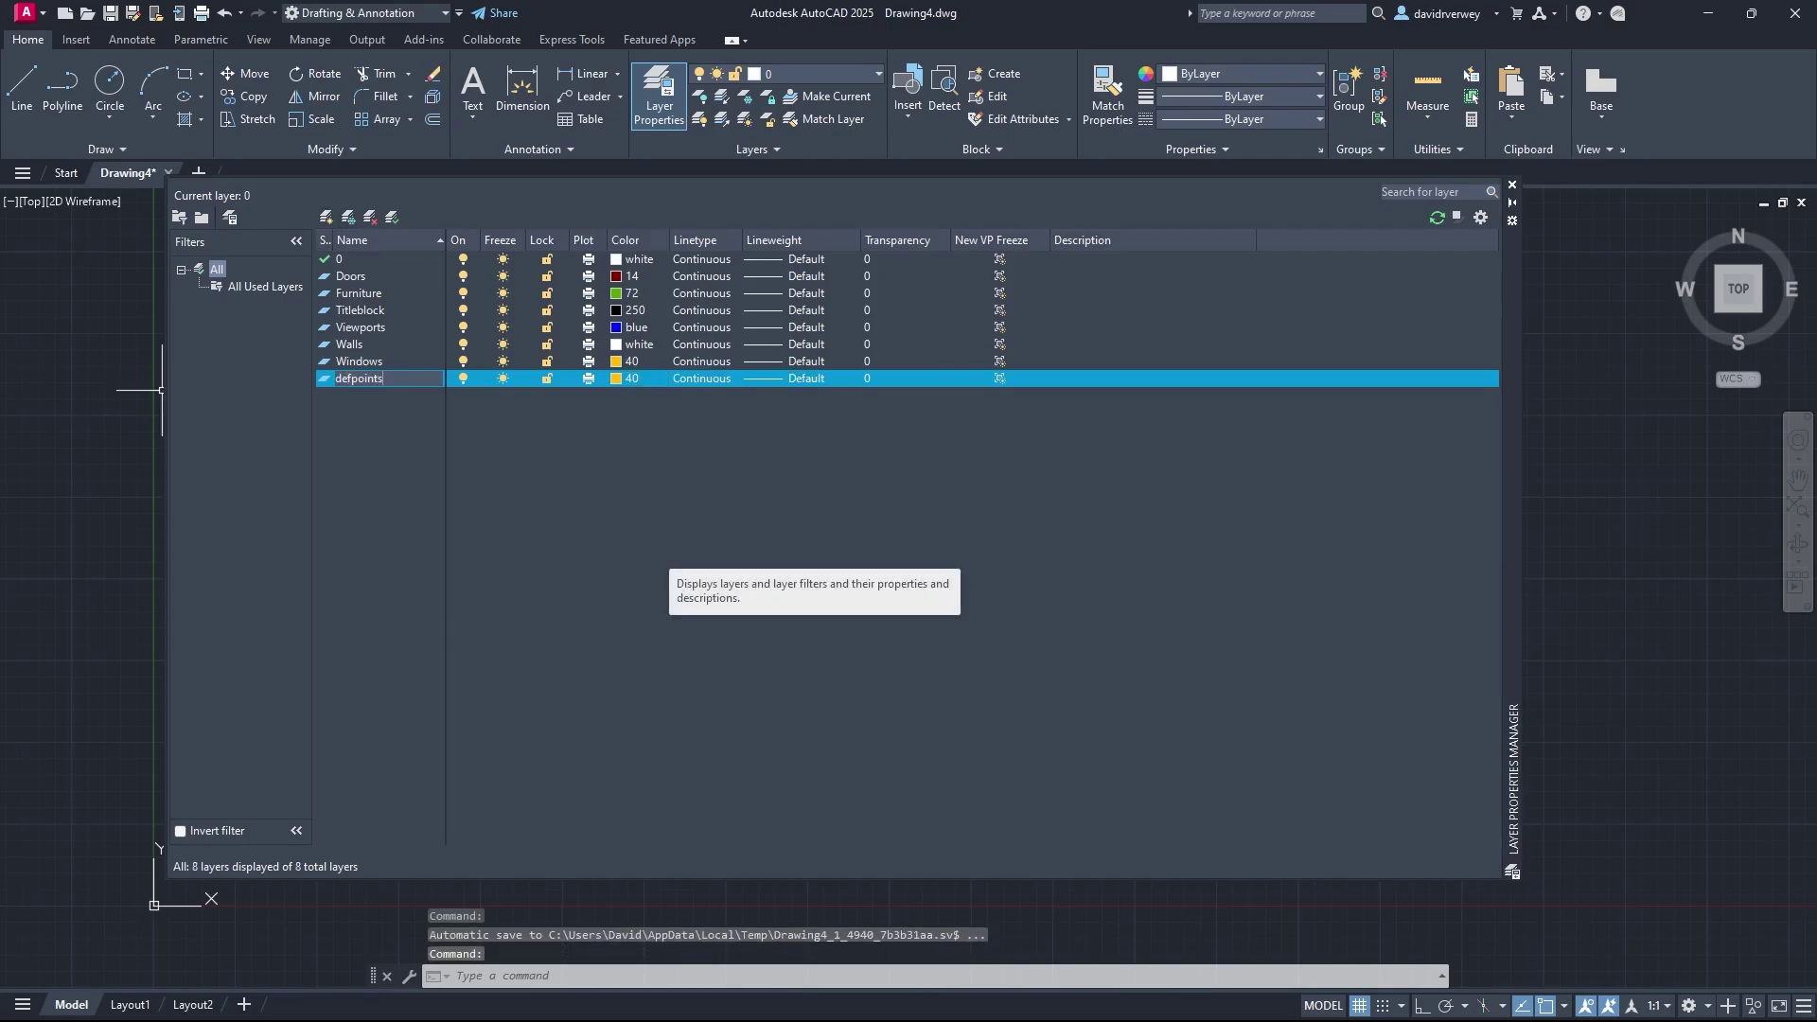
click(616, 379)
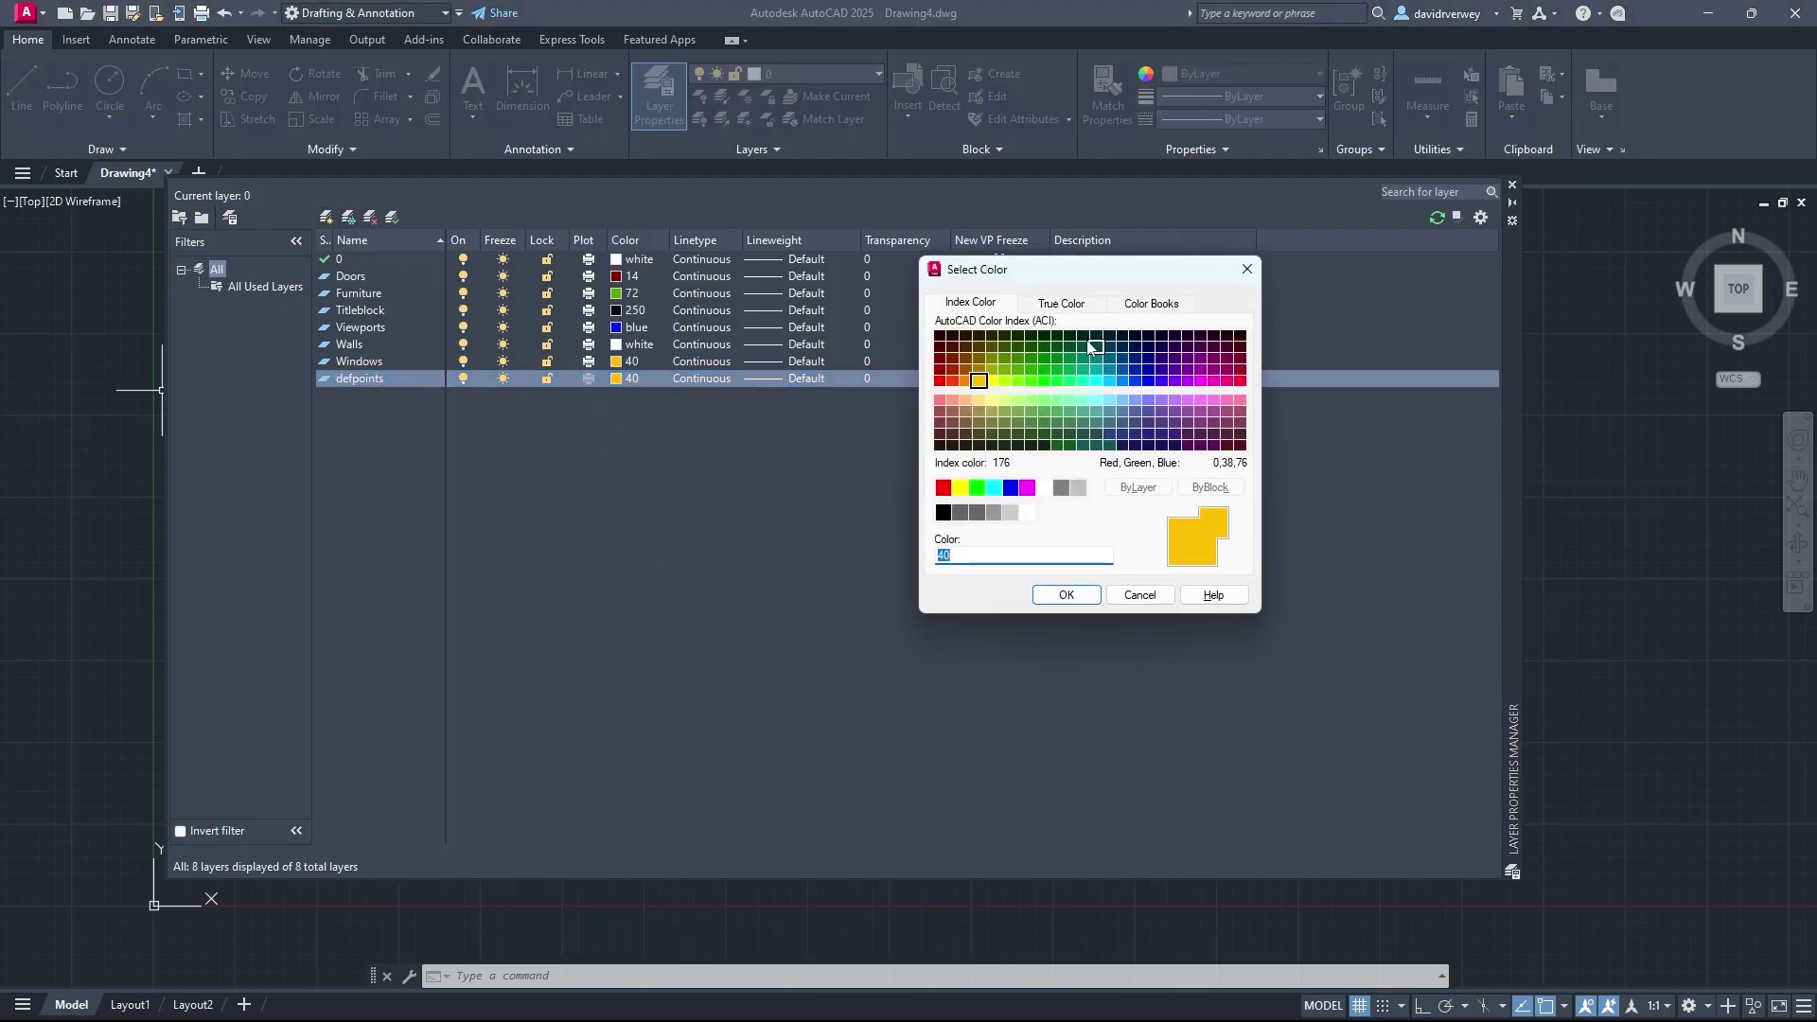
click(1028, 513)
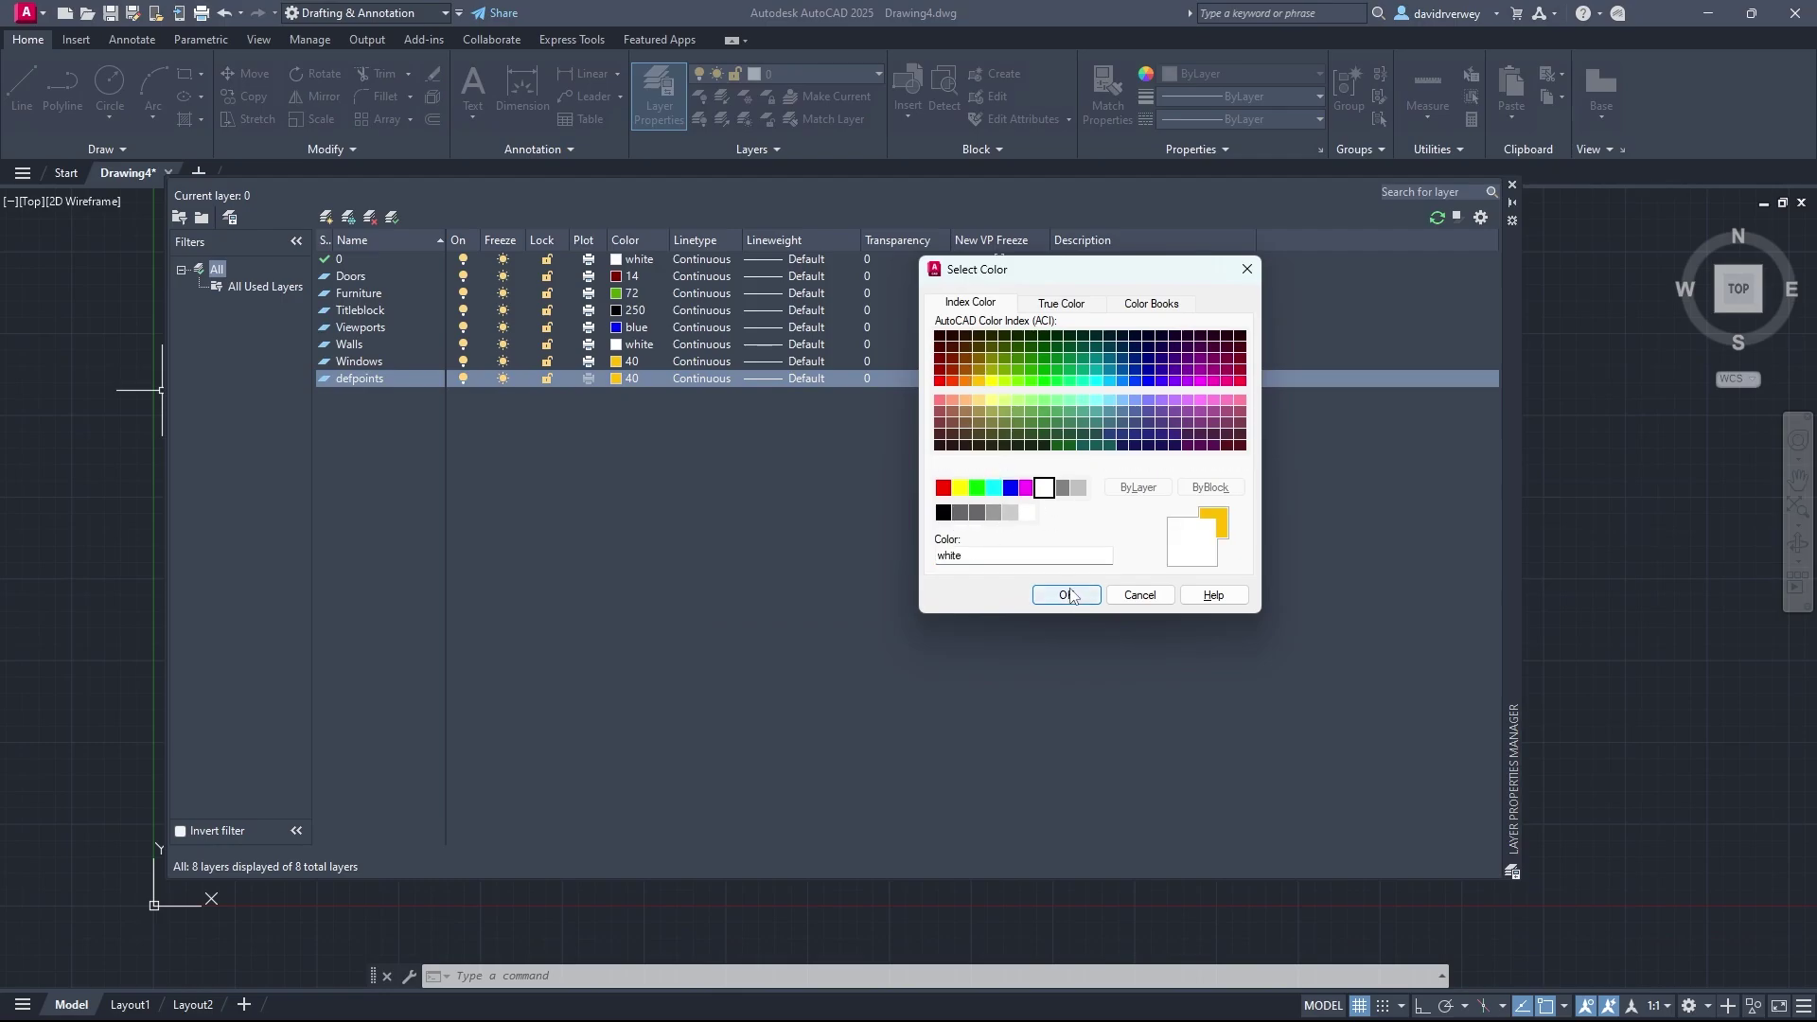
click(1066, 594)
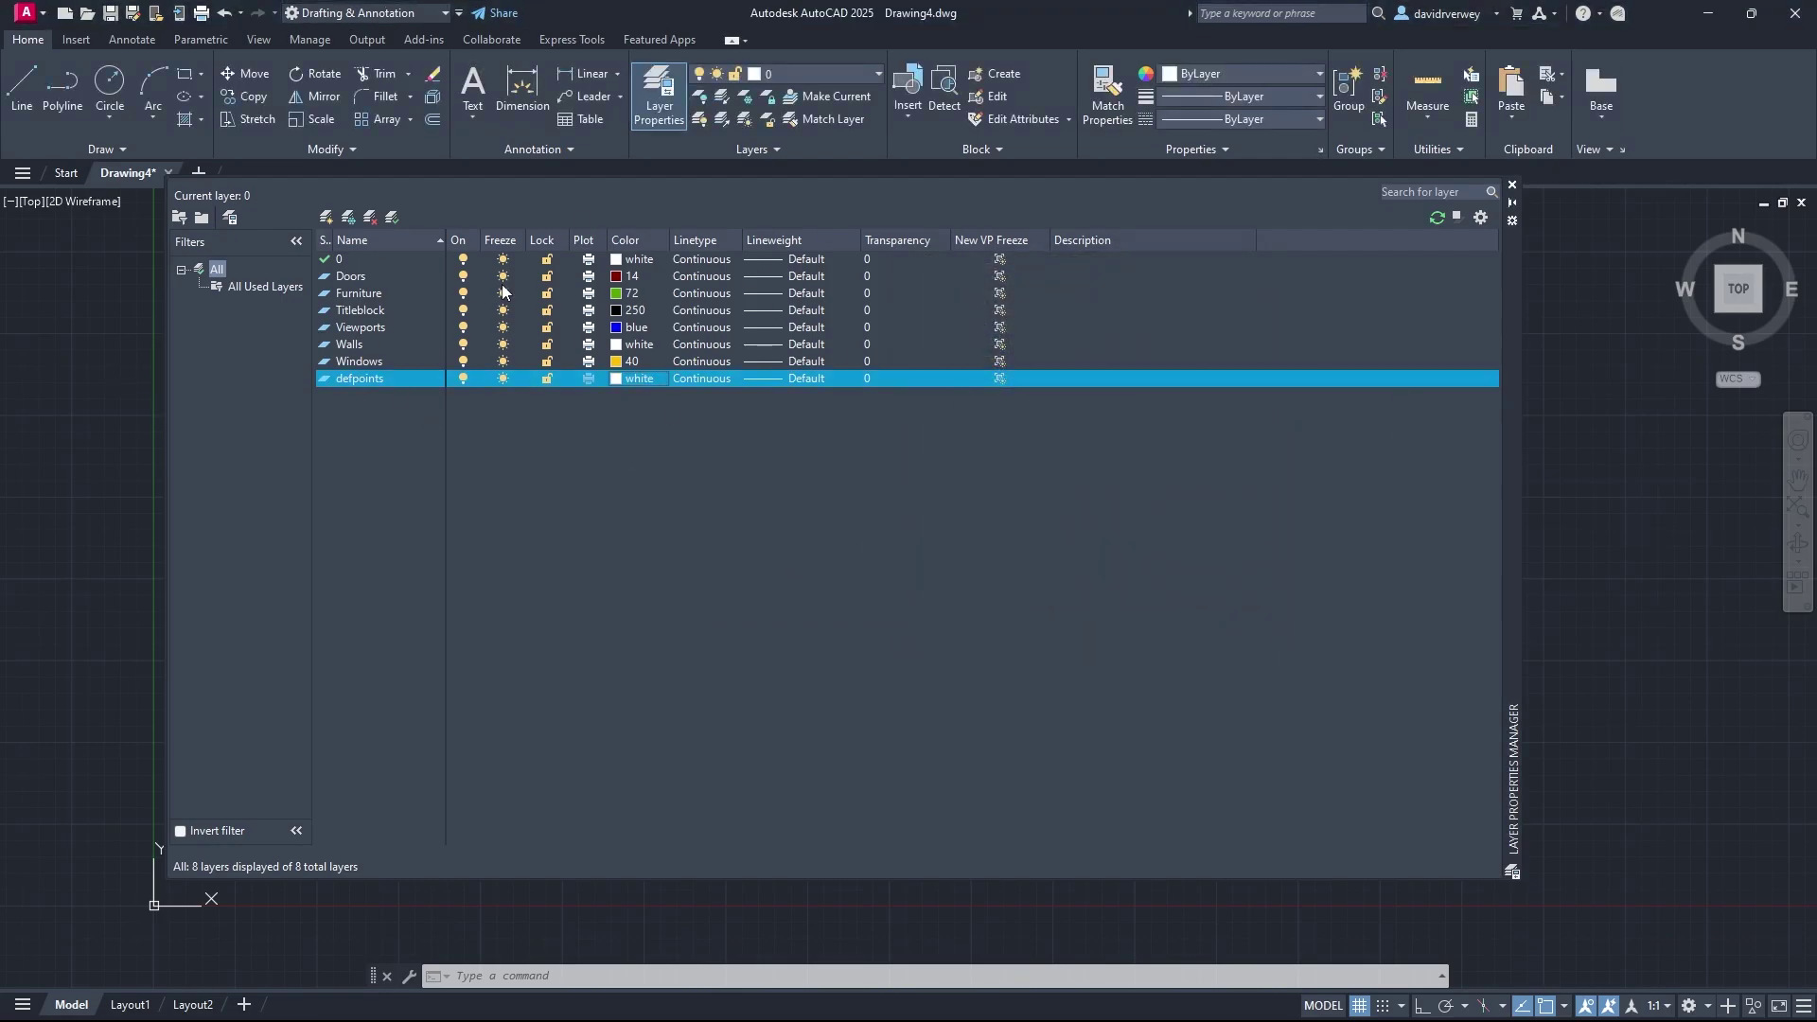
Step: Close the layer manager and check which layers can be chosen as current
click(1514, 186)
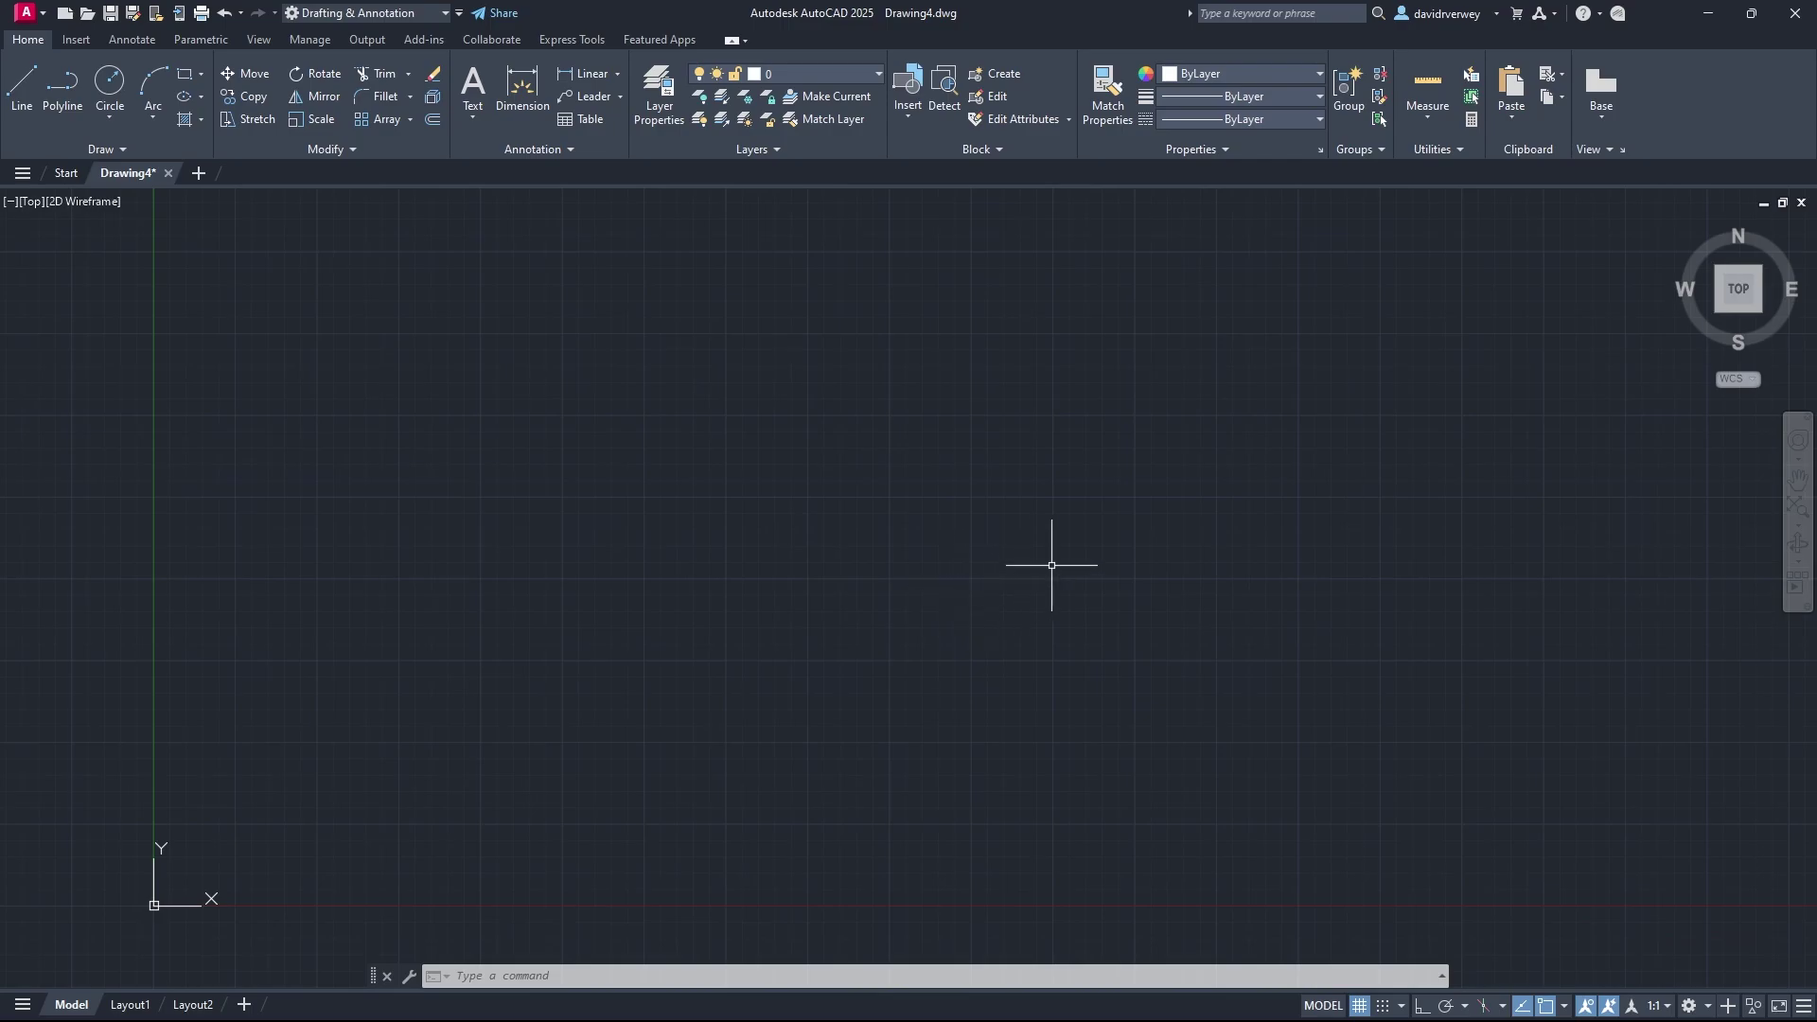
click(809, 76)
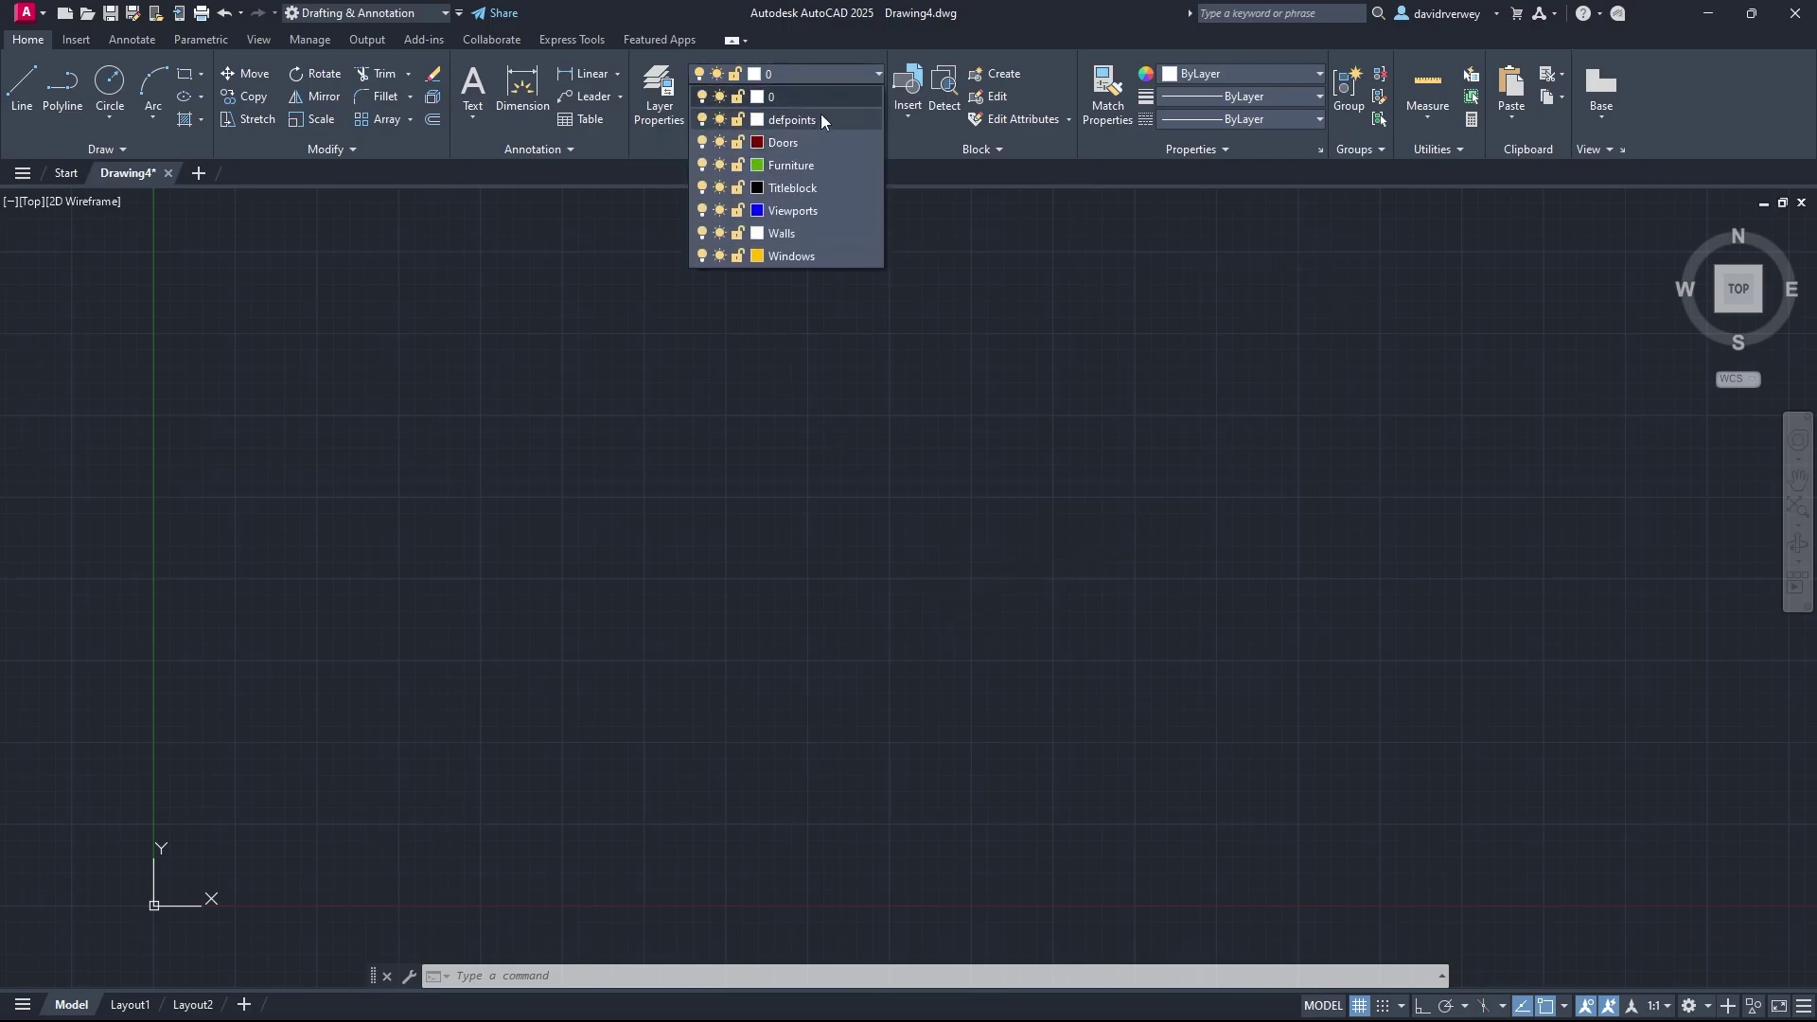
click(809, 74)
Step: Create a layer named Dimensions in the layer manager and set its color to index color 10
click(659, 95)
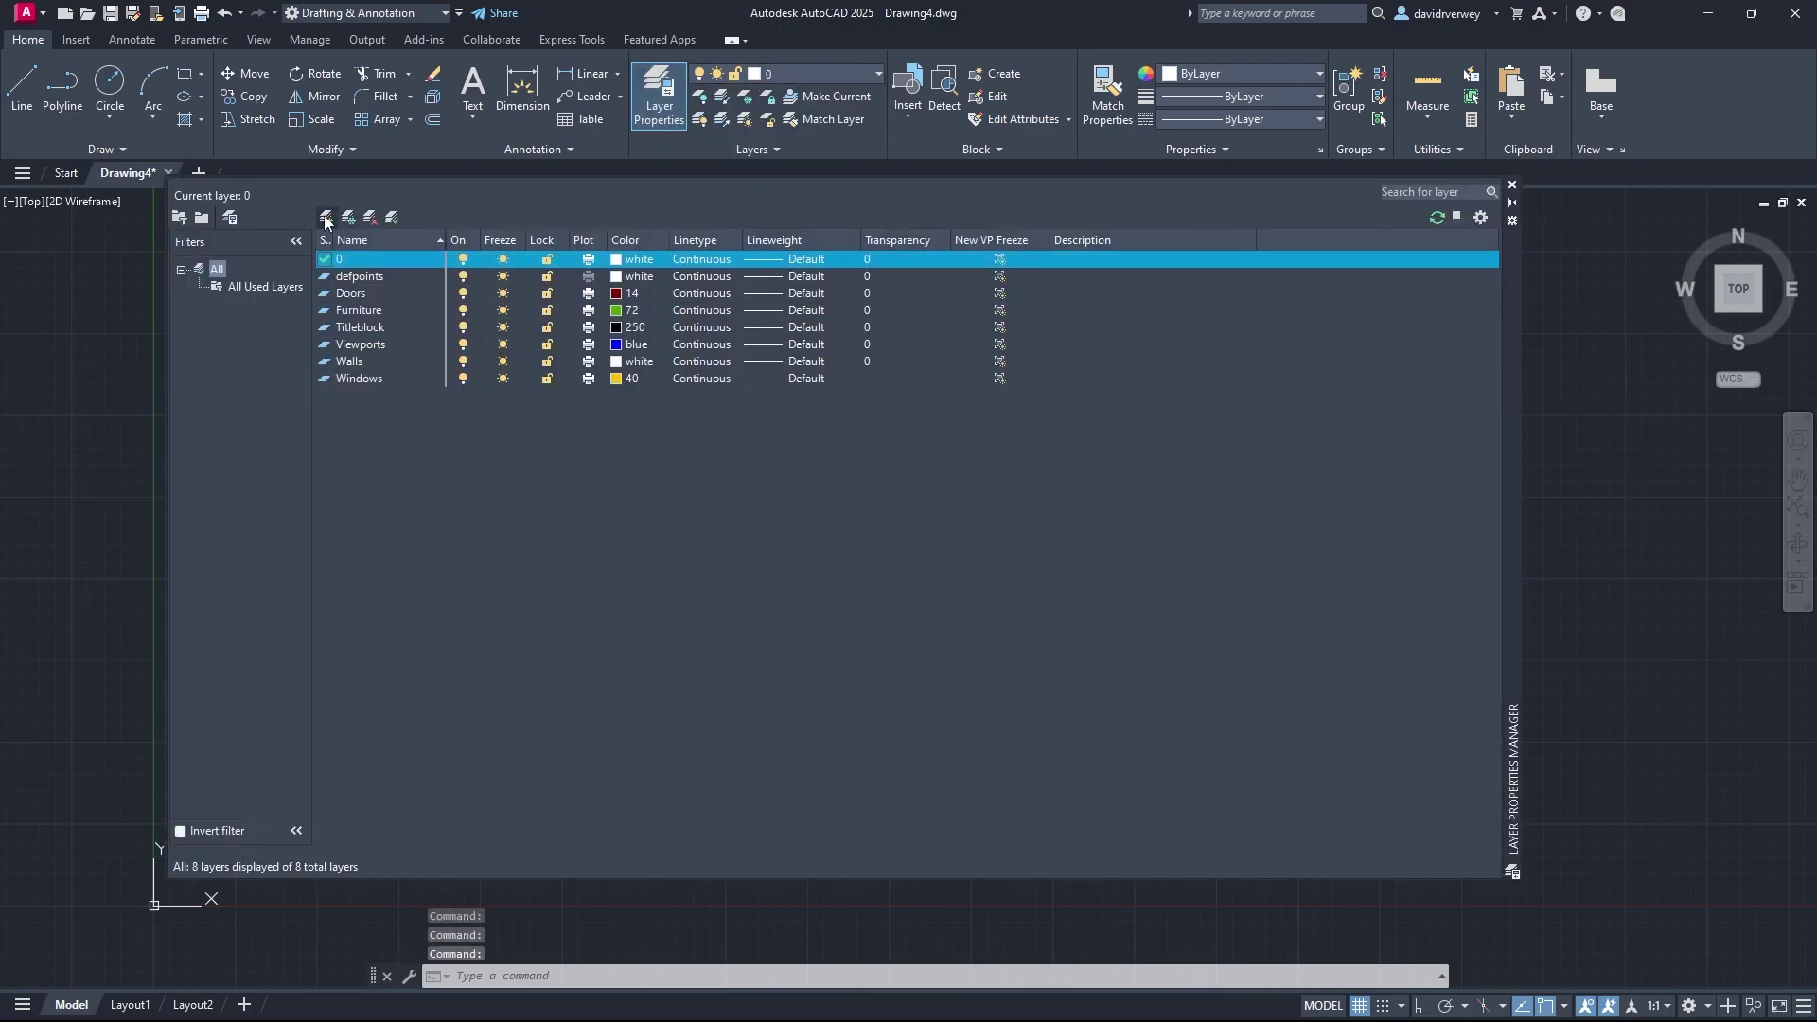
click(325, 221)
text(Dimen)
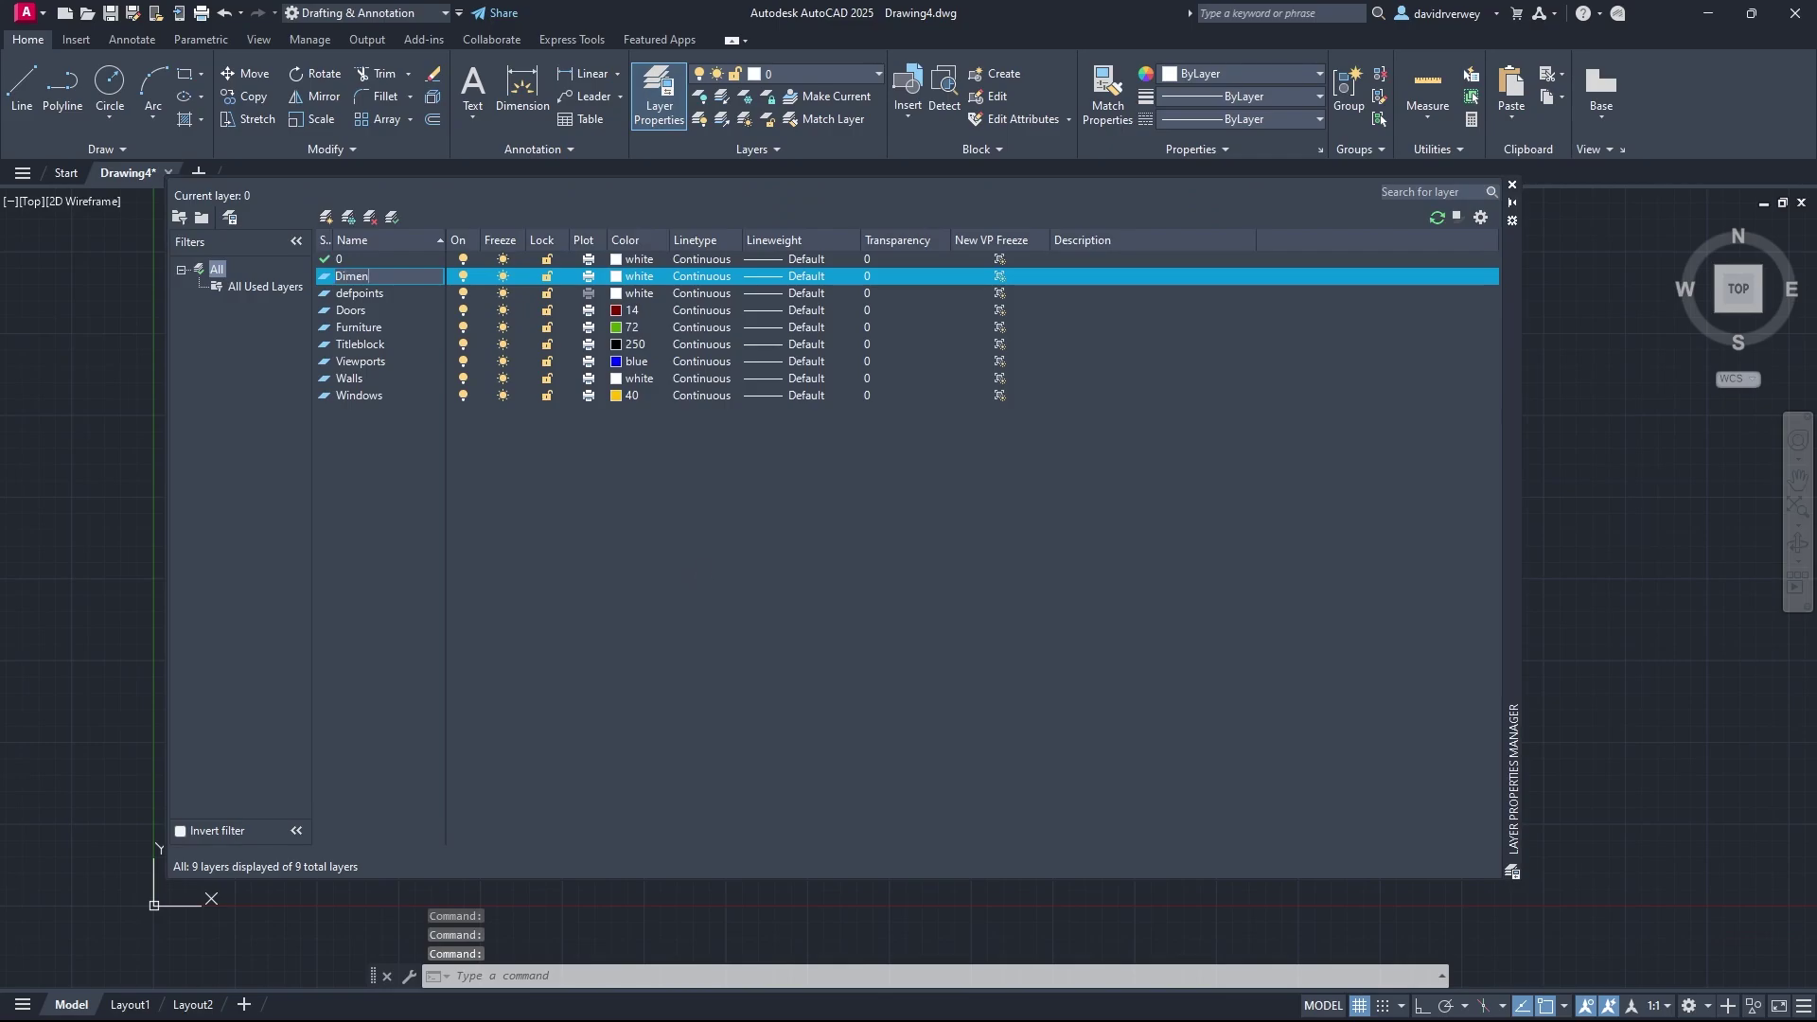
text(sions)
key(Return)
click(625, 275)
click(940, 380)
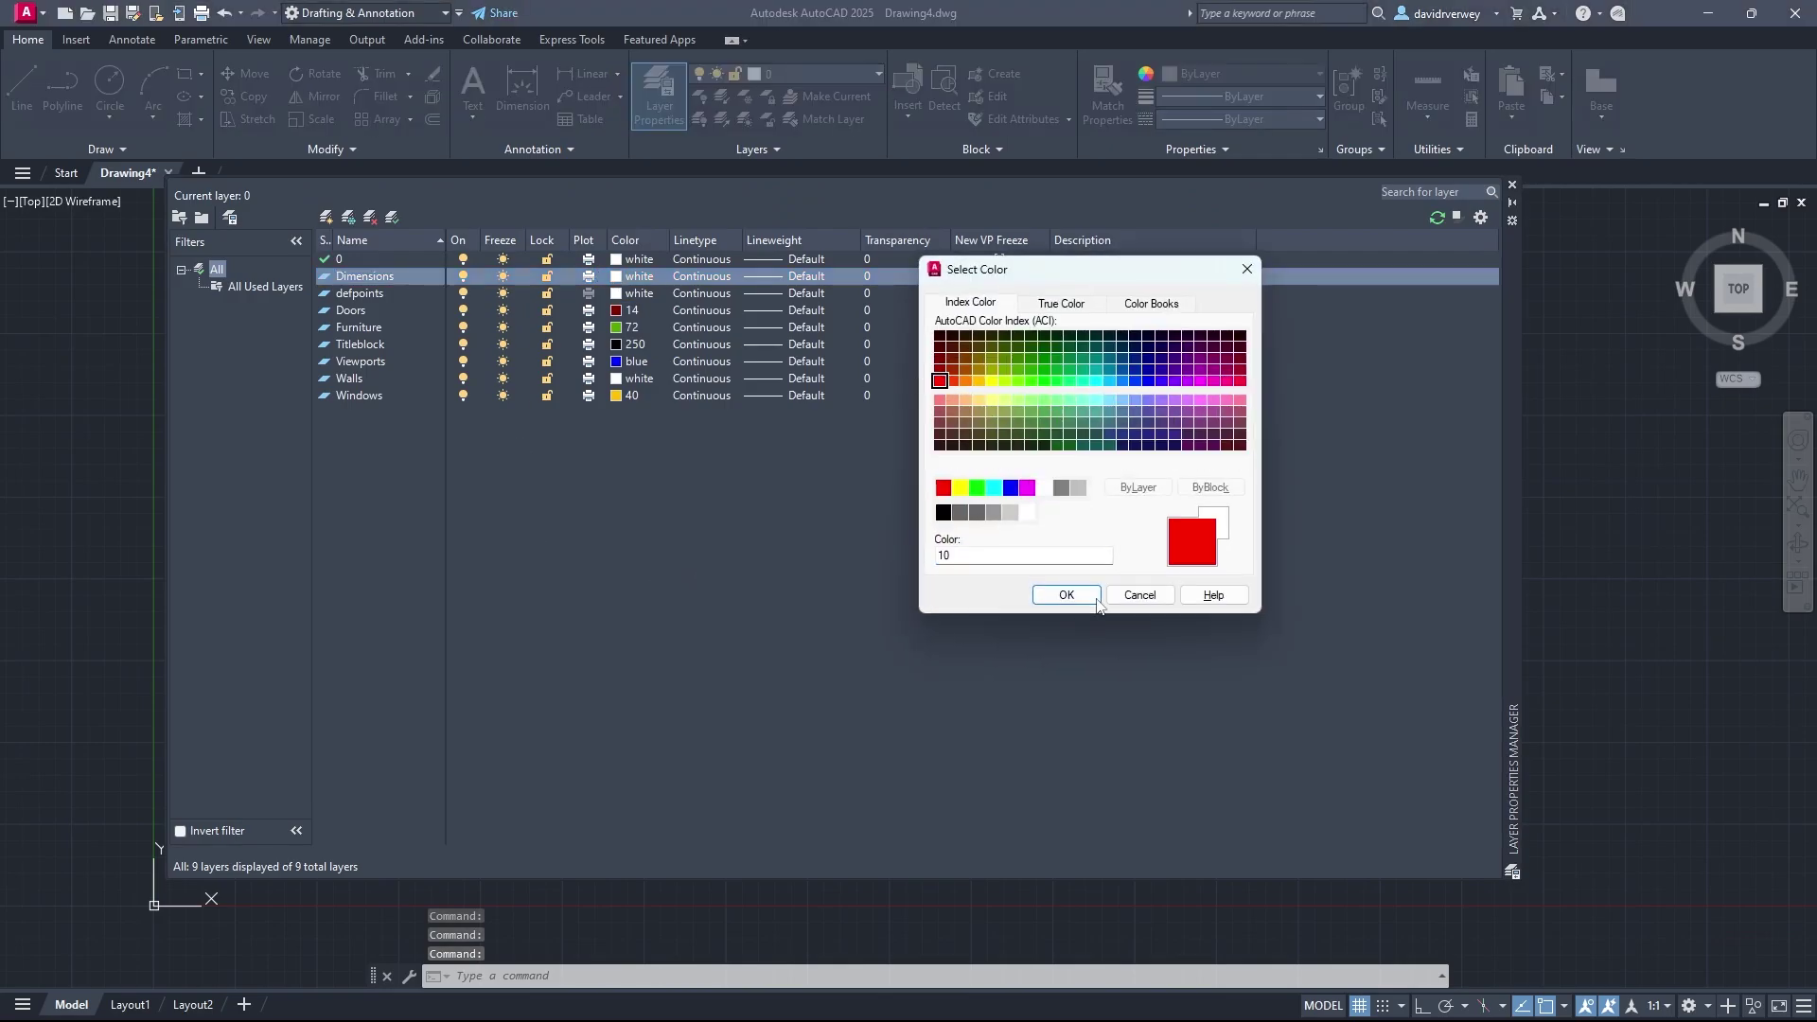
click(1067, 595)
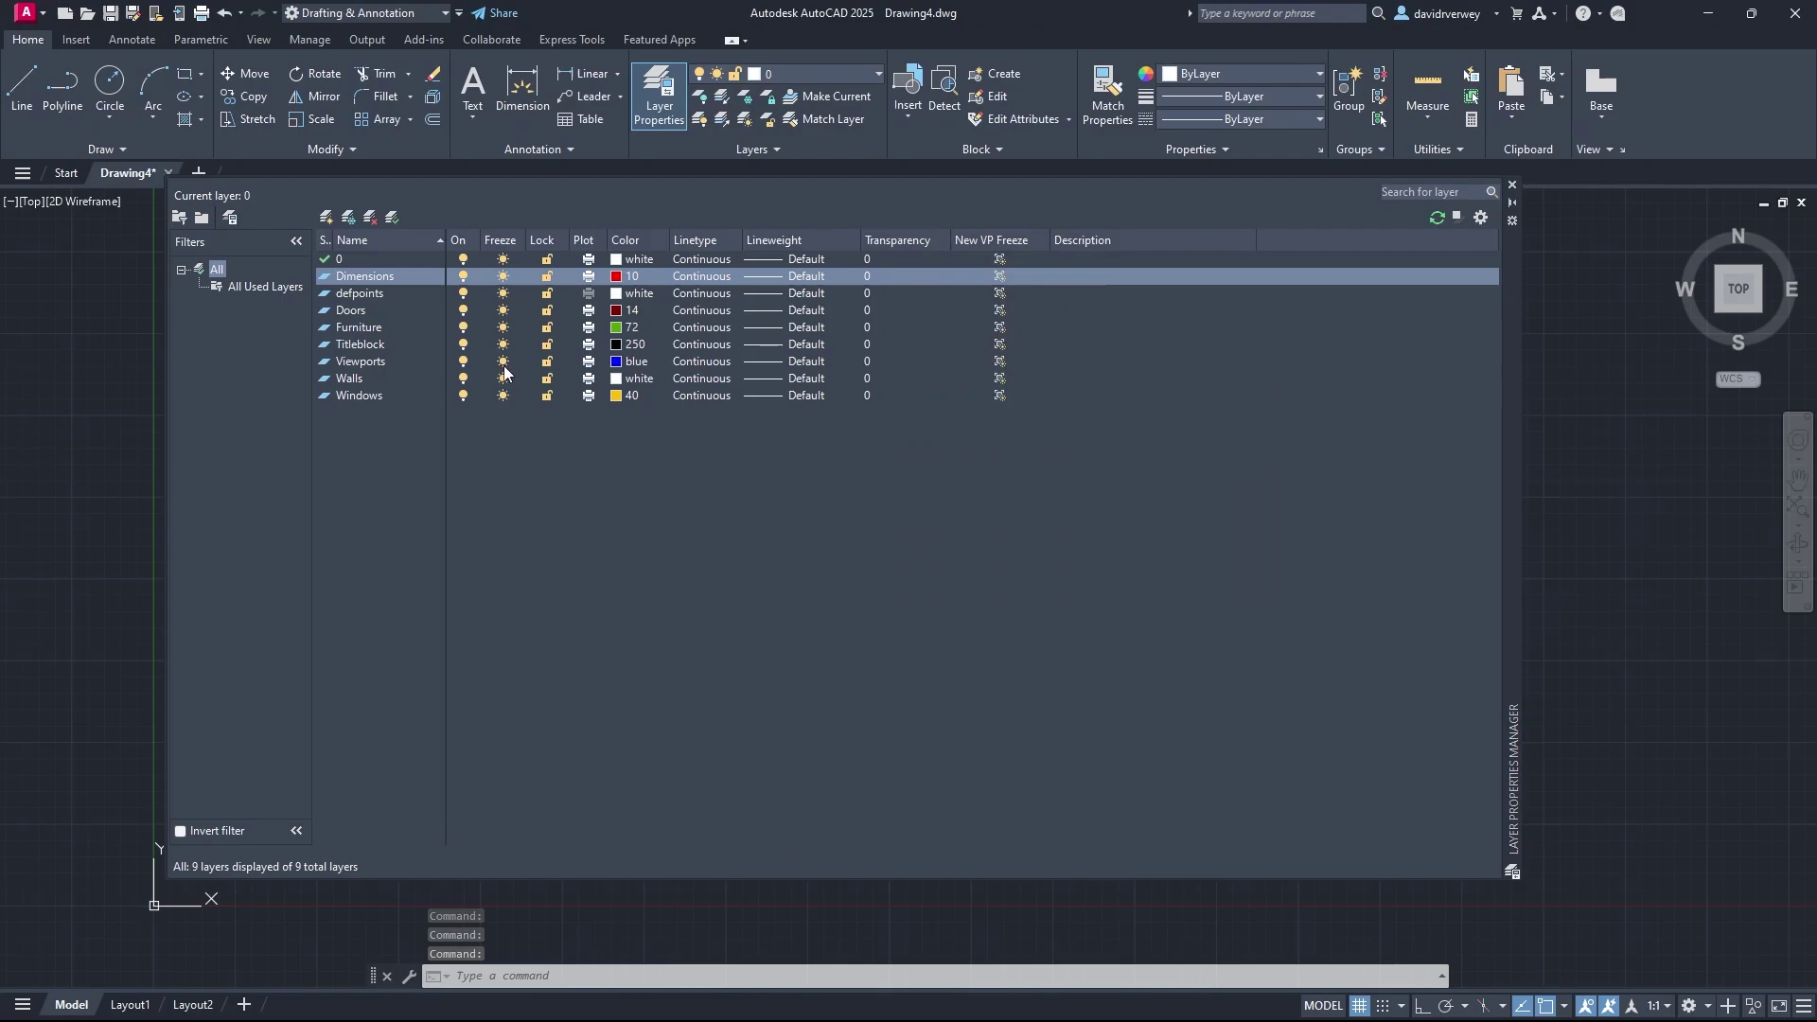
Step: Create a layer named Text with index color 252 and close the layer manager
click(325, 220)
text(Text)
key(Return)
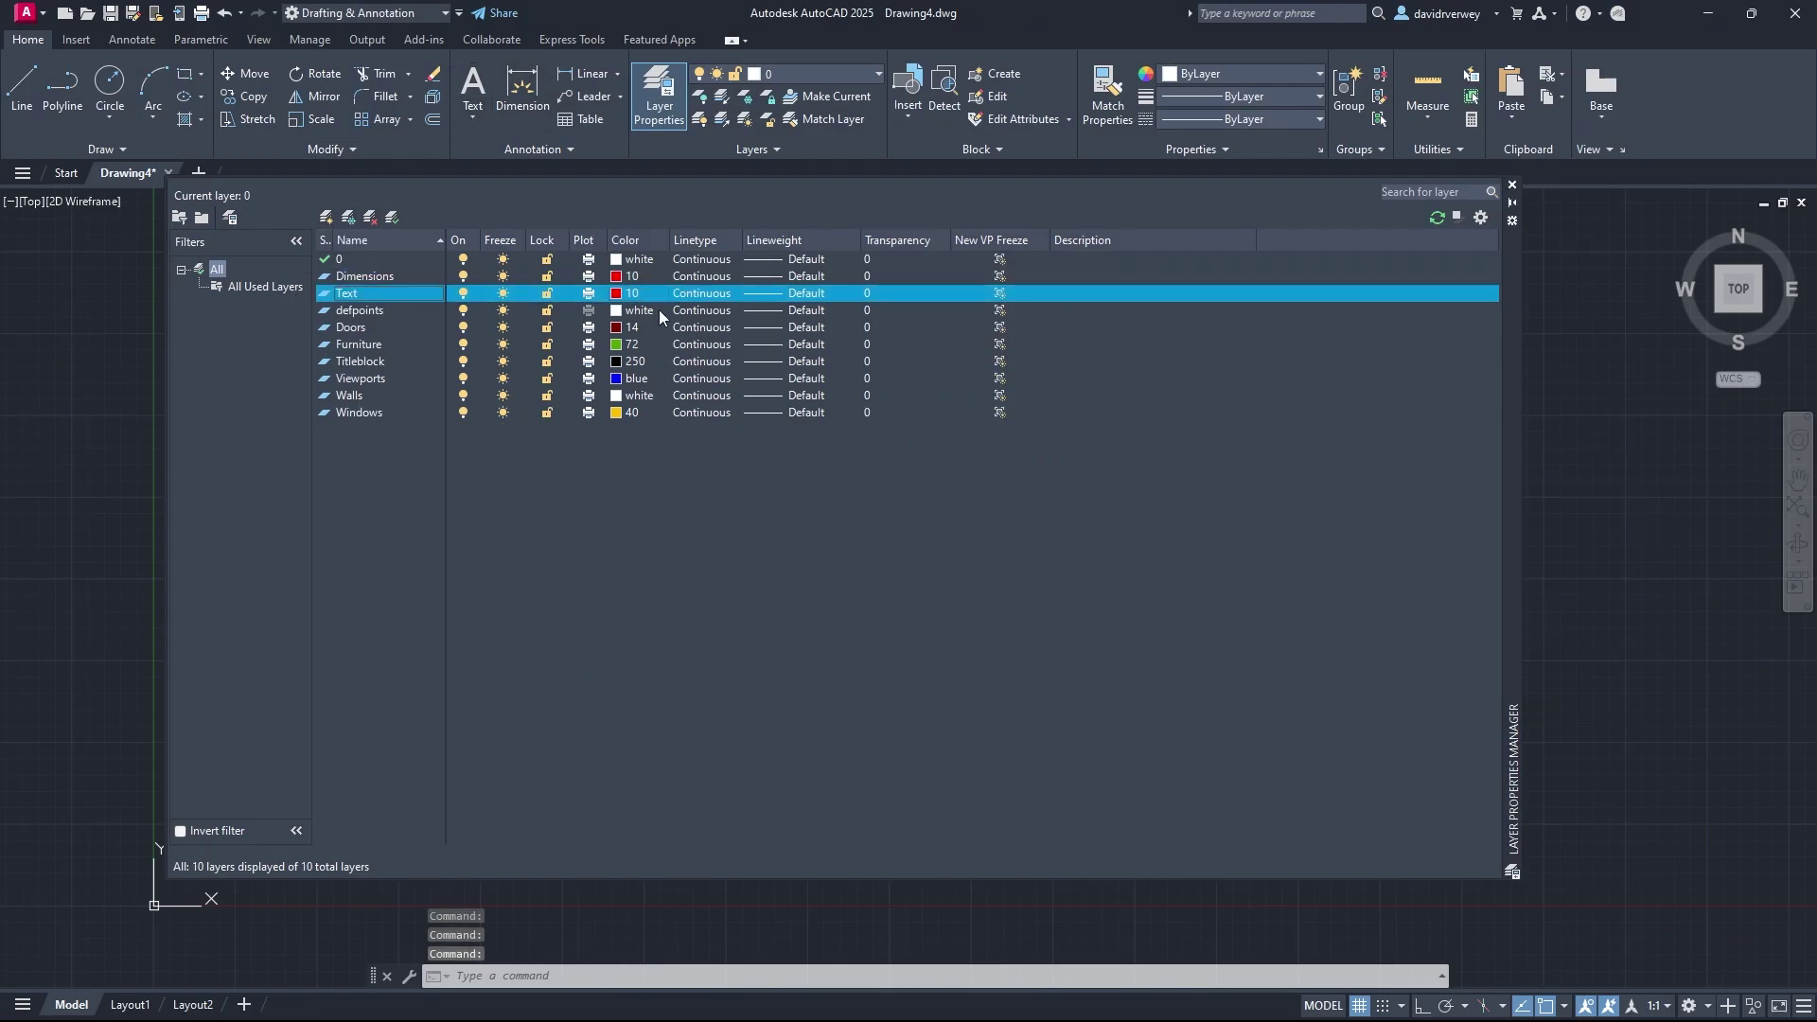
click(627, 293)
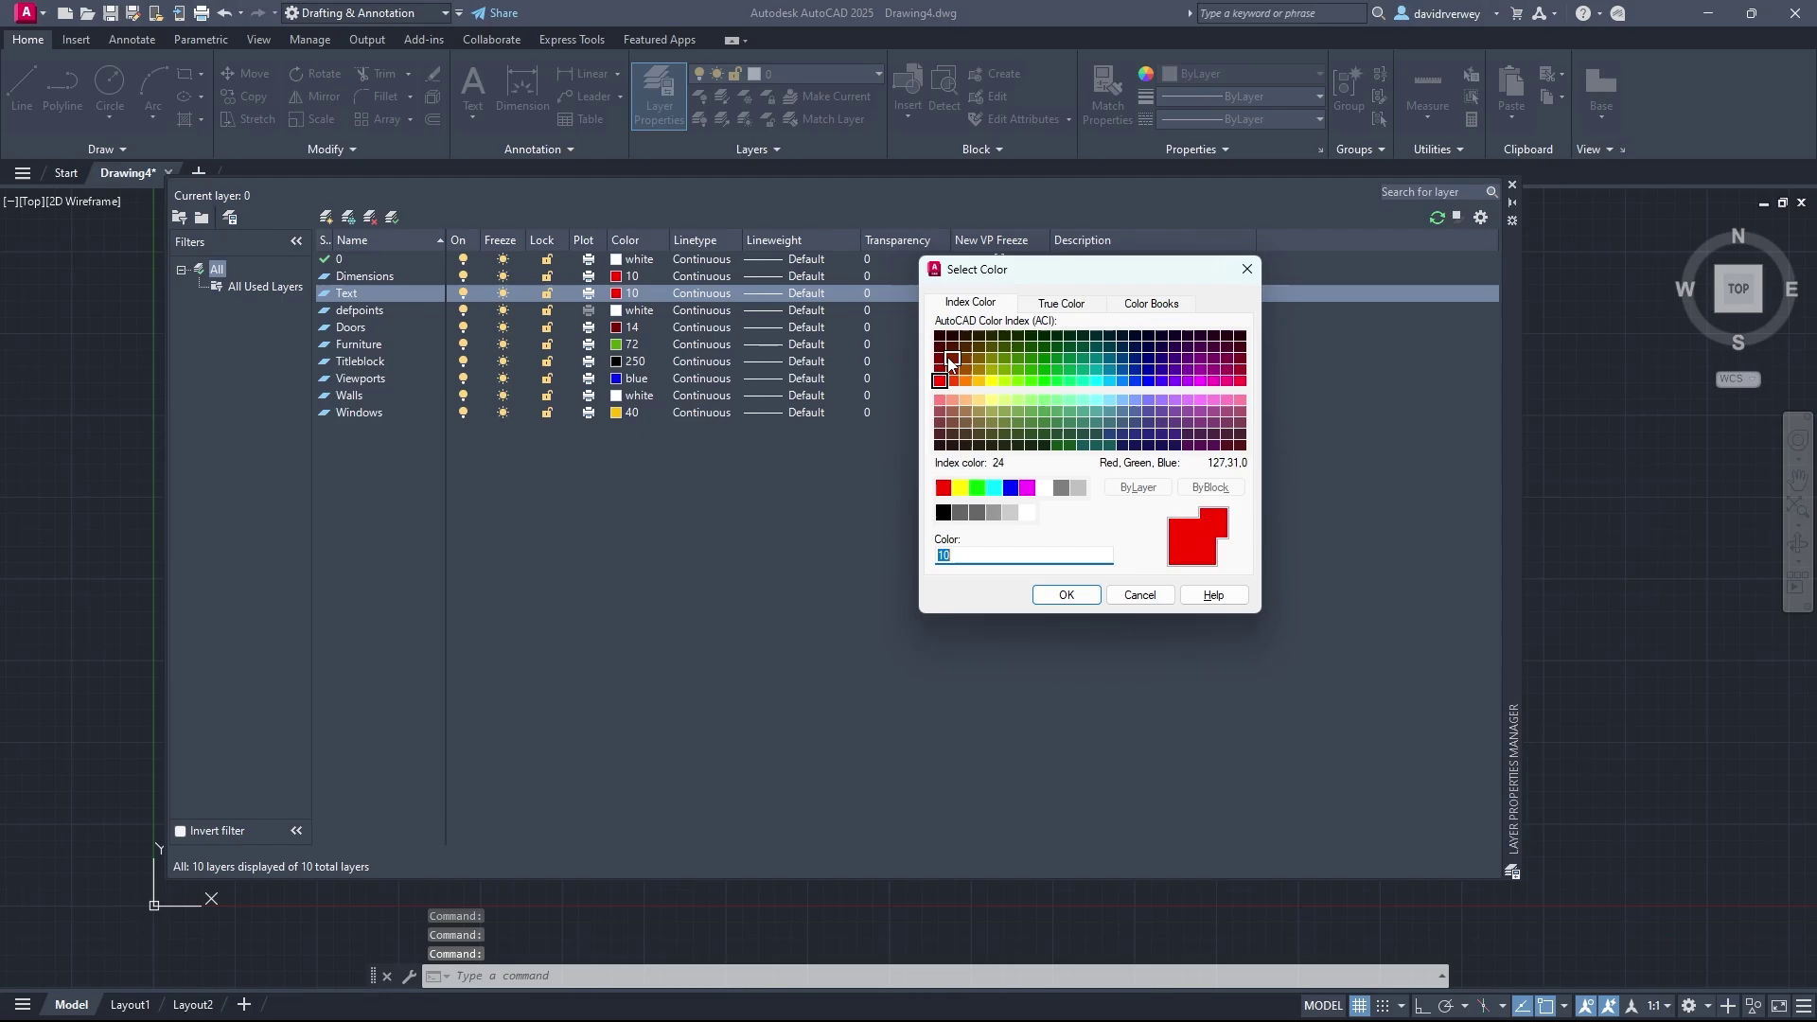
click(977, 512)
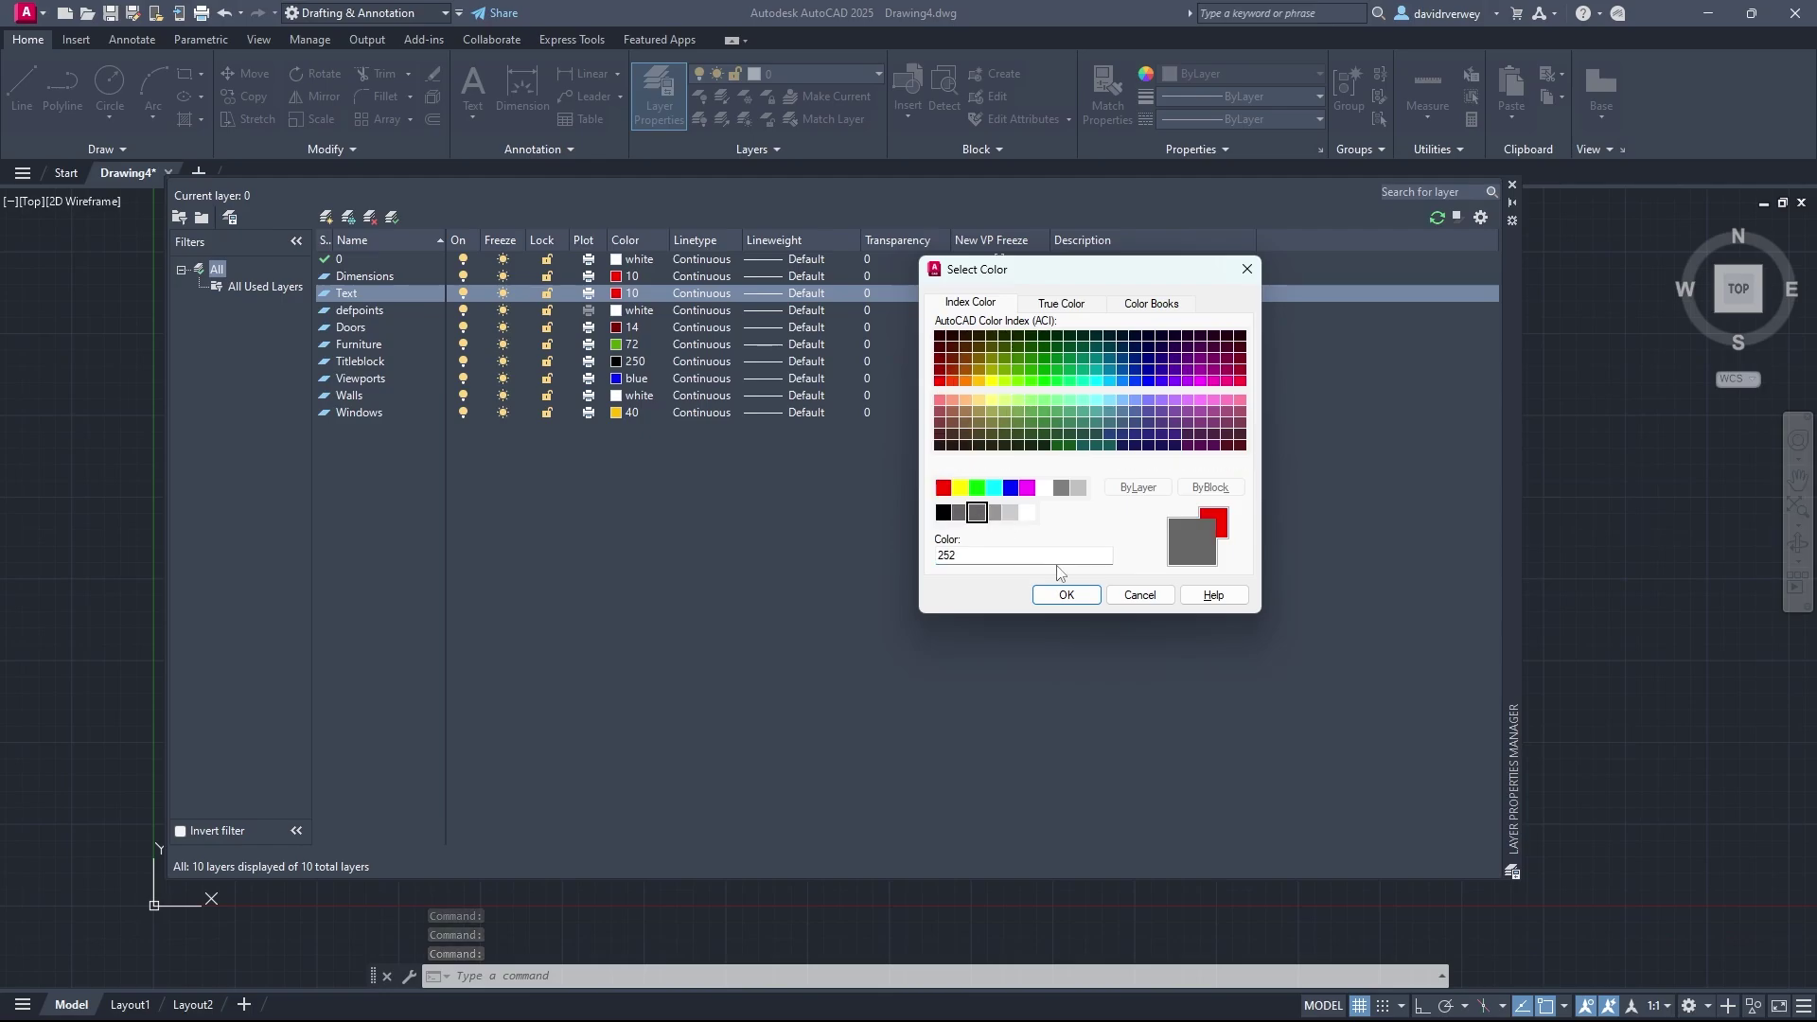
click(1060, 592)
click(1512, 186)
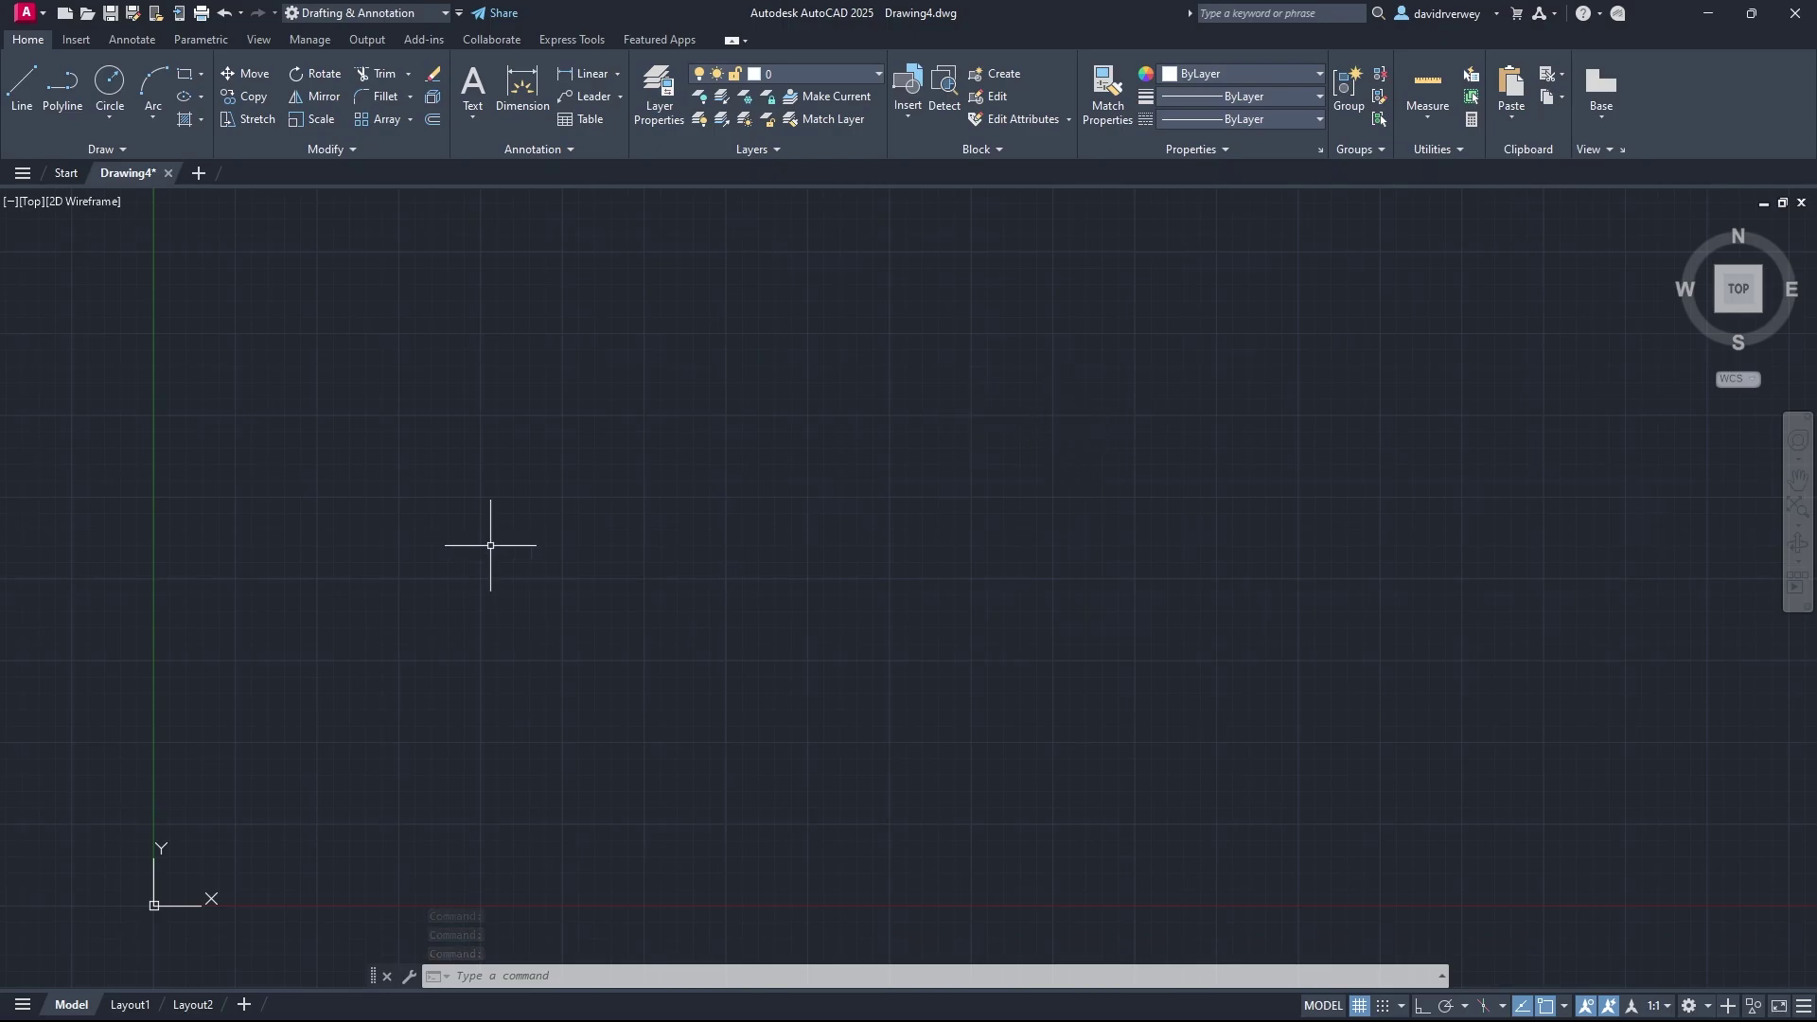
Step: Switch to the paper space layouts and delete Layout2
click(130, 1004)
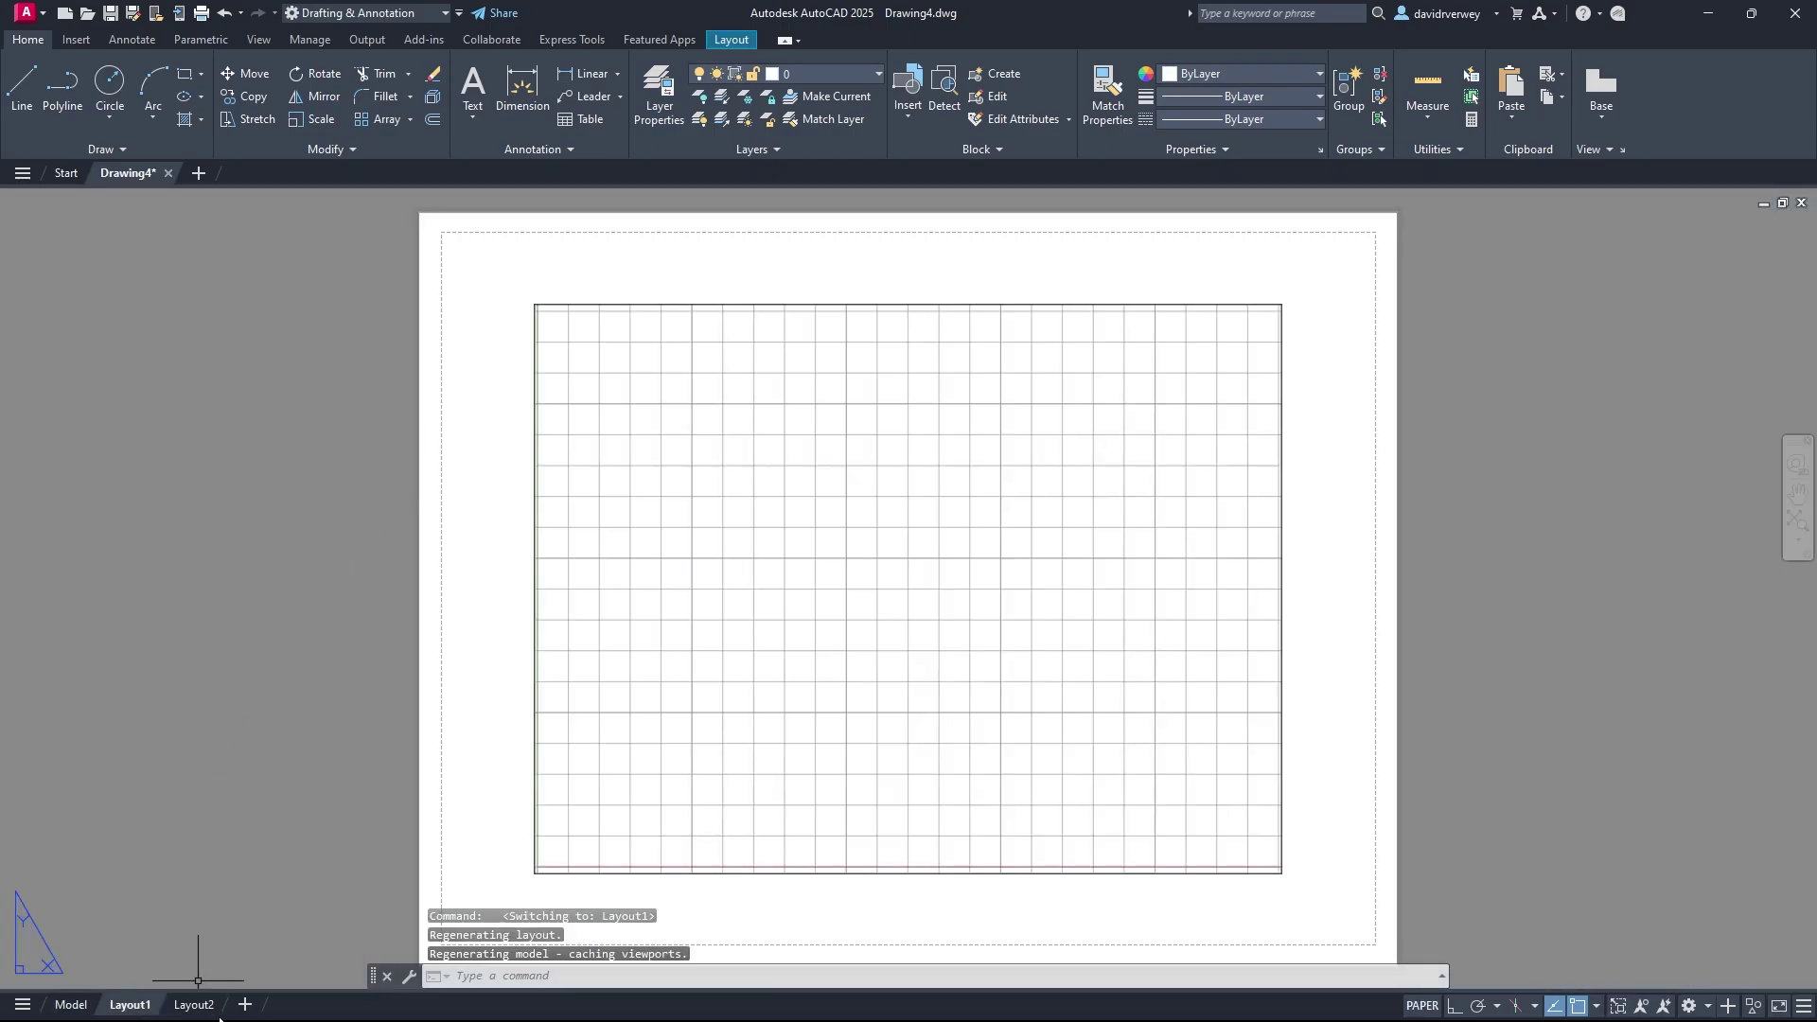
click(193, 1004)
right_click(193, 1004)
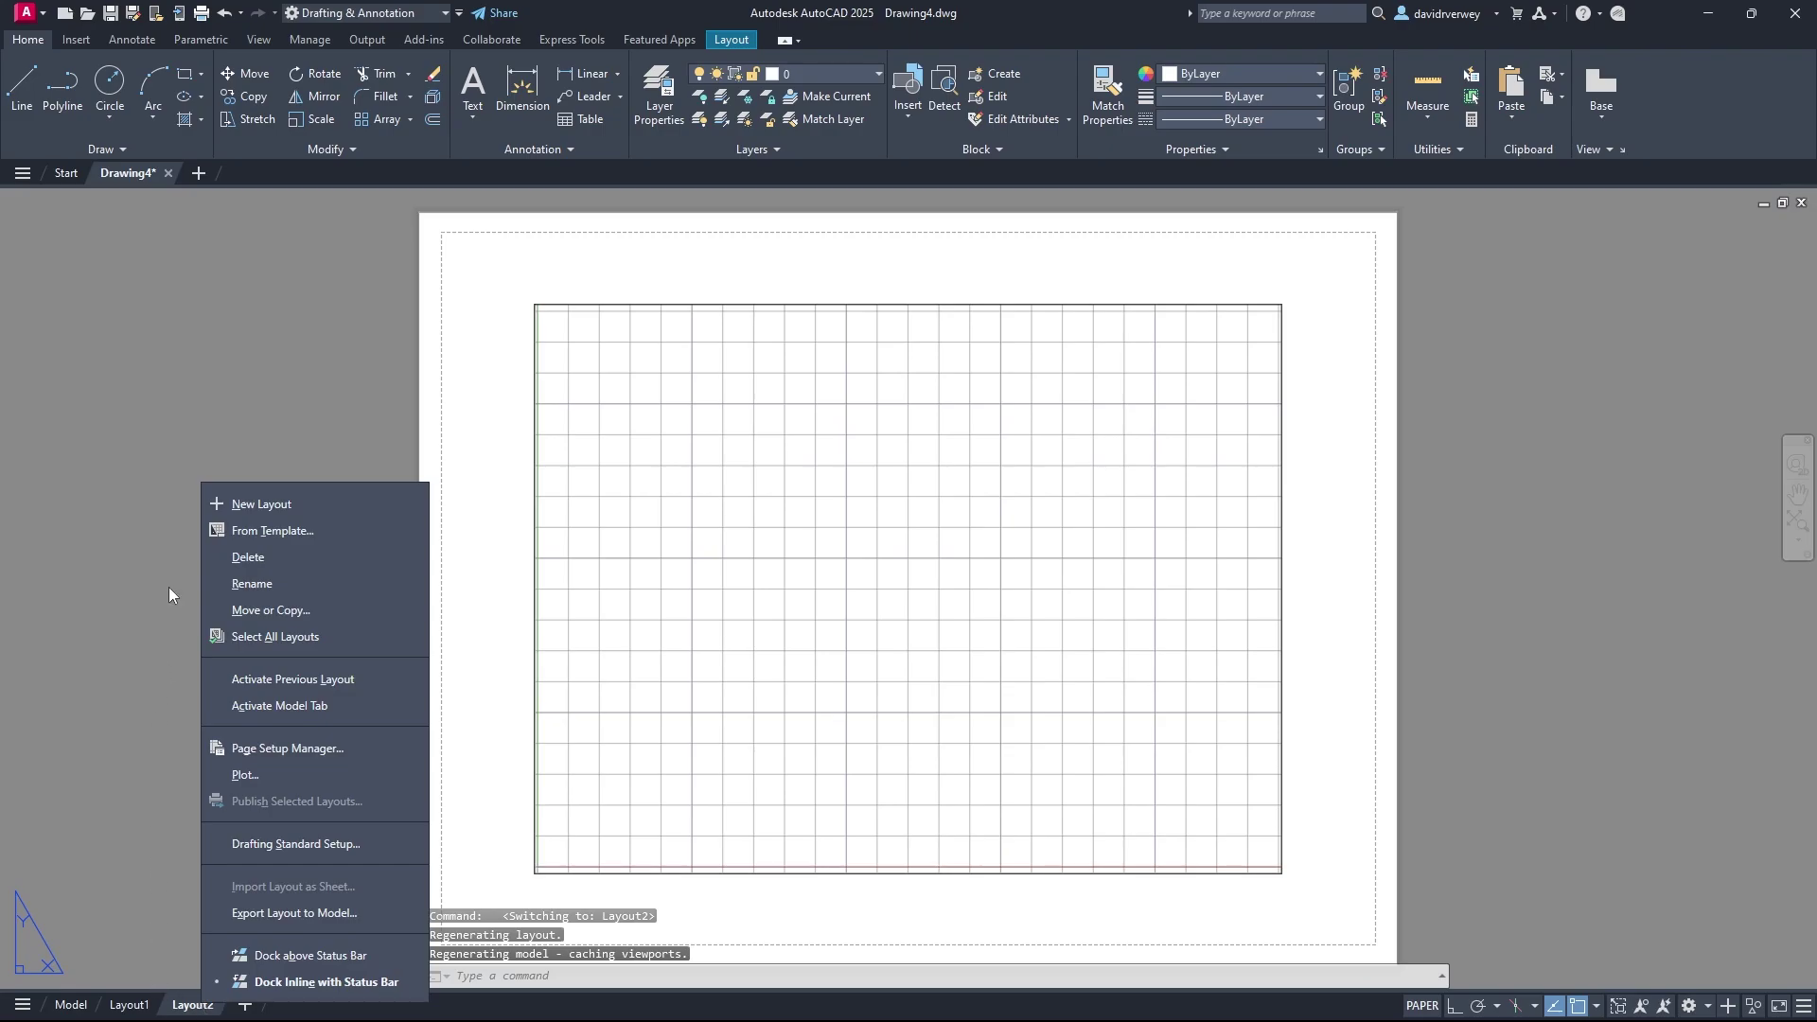
click(275, 559)
click(939, 585)
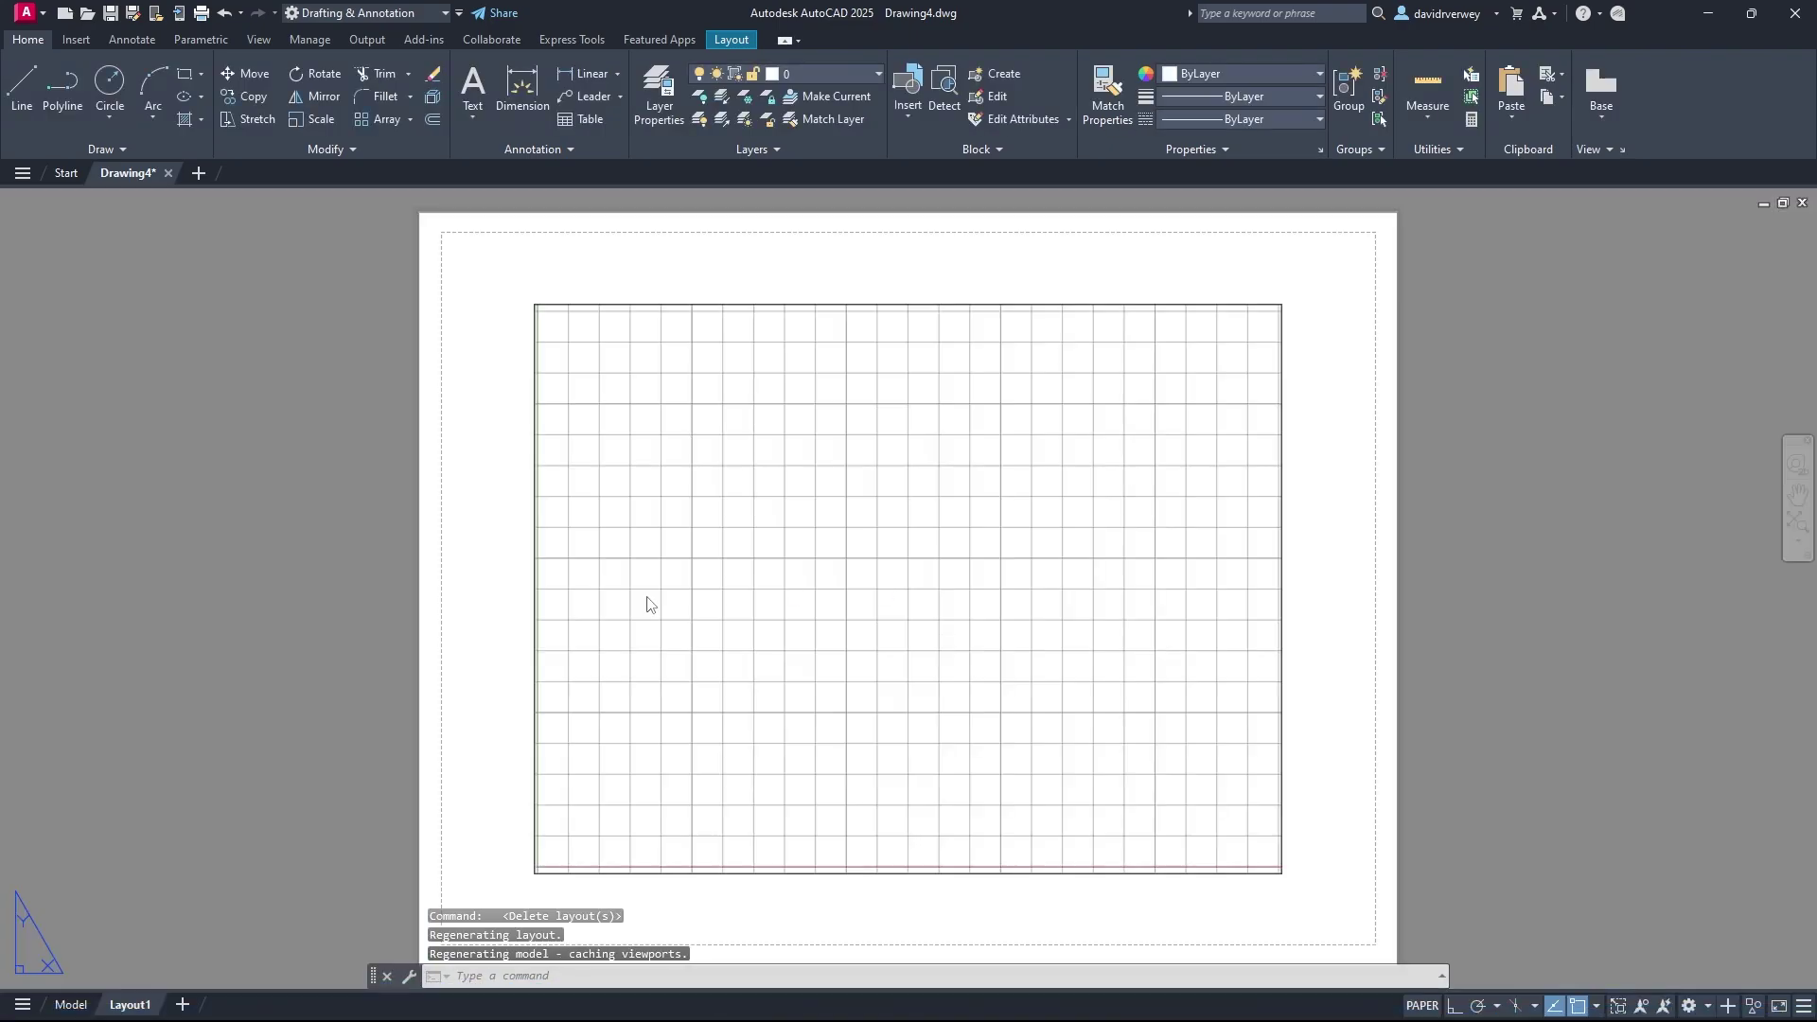
Step: Rename the Layout1 layout to Site Plan
right_click(139, 1007)
click(253, 589)
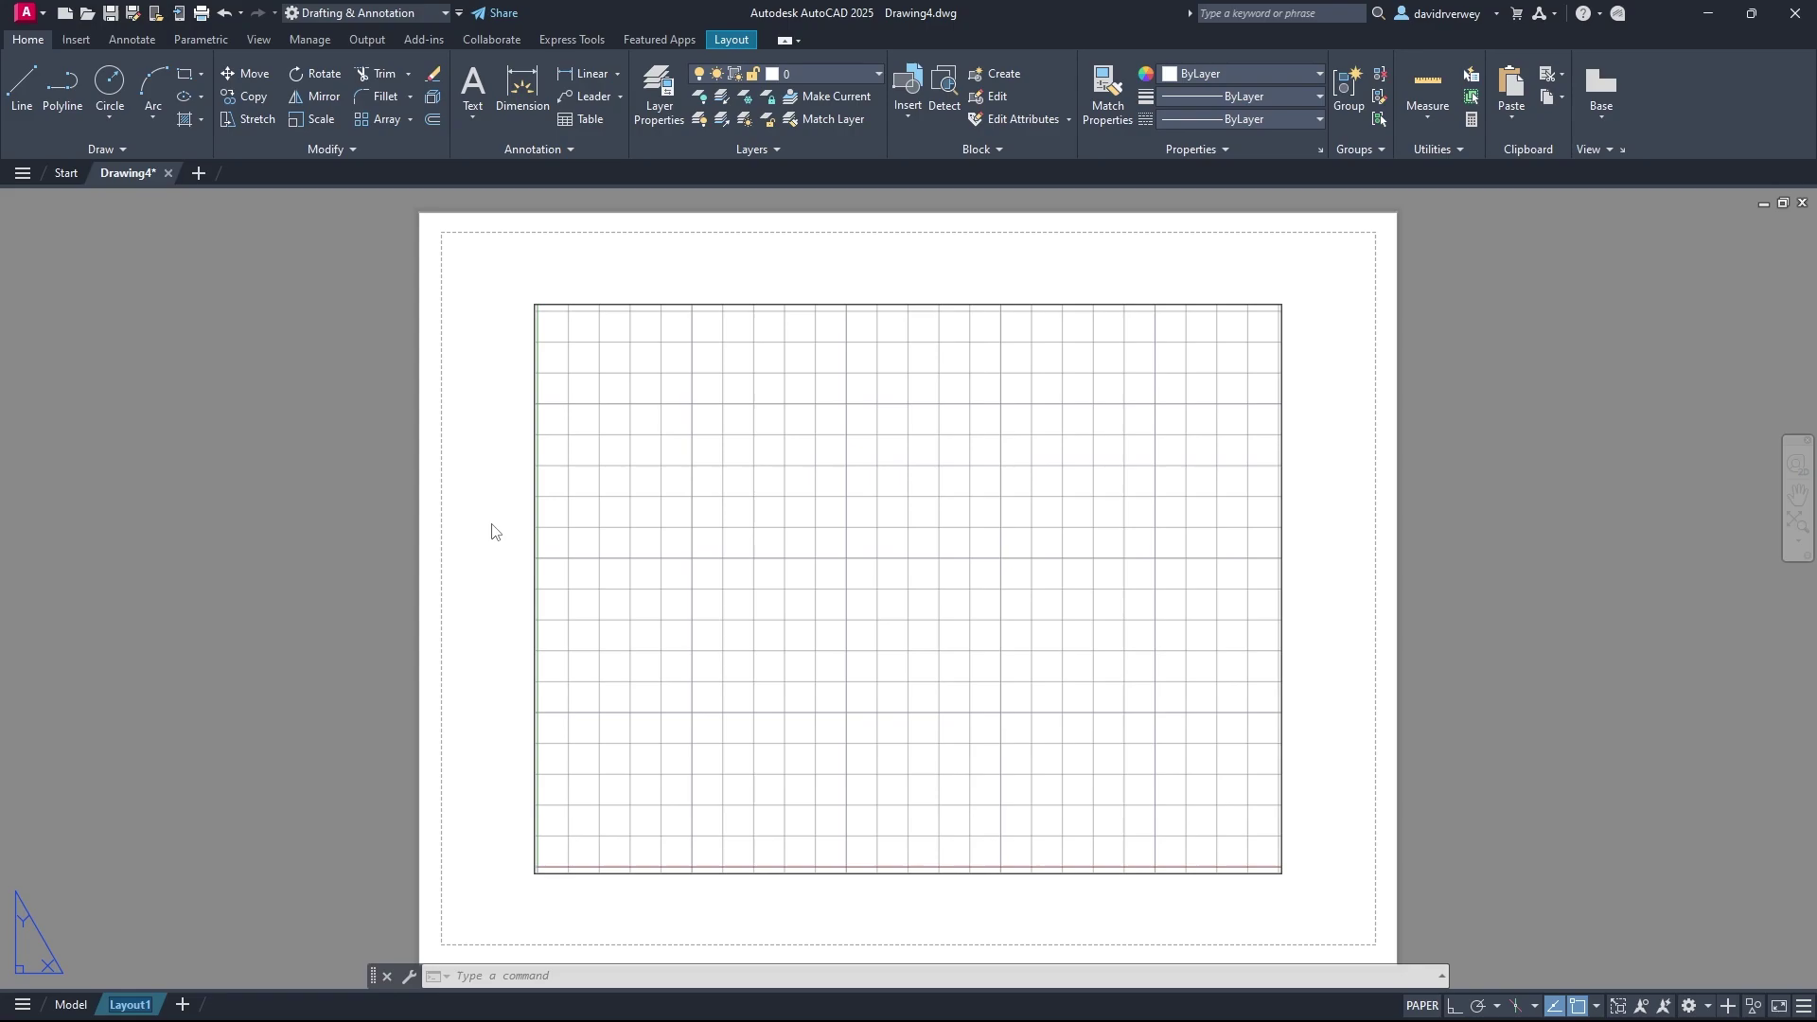
text(Site Plan)
click(493, 526)
click(495, 520)
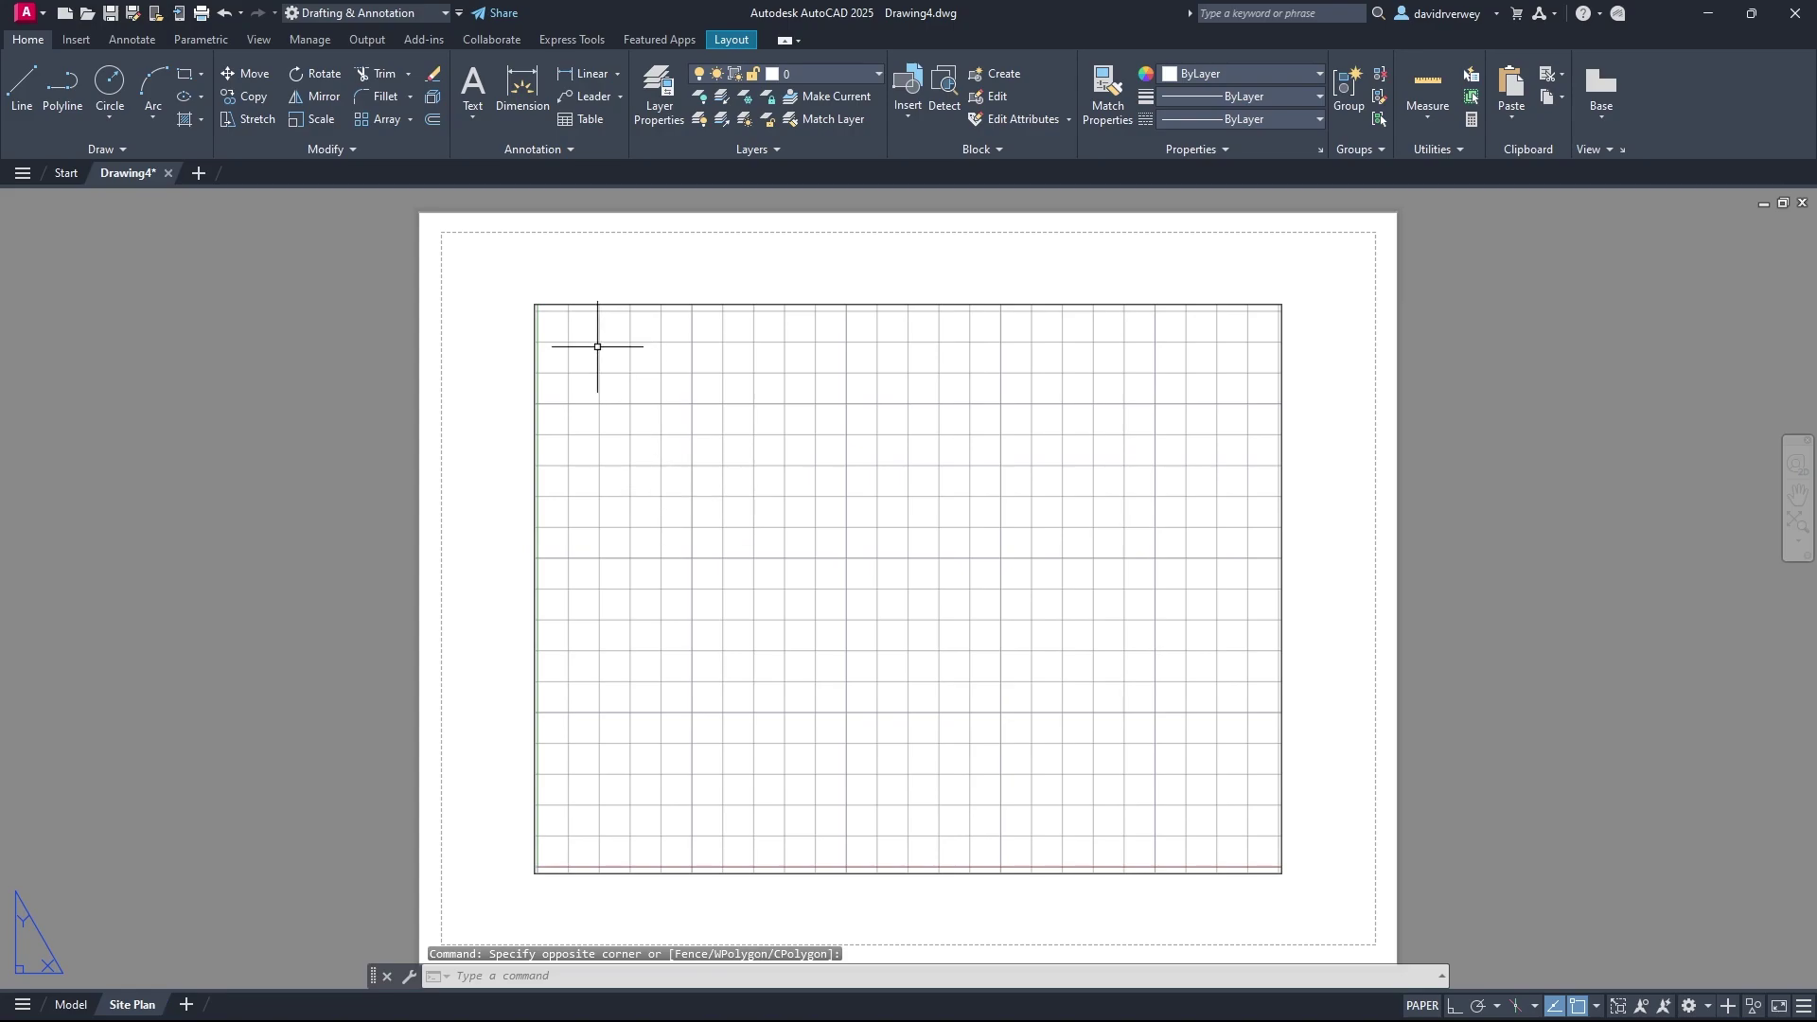
Step: Delete the default viewport from the Site Plan layout
click(564, 302)
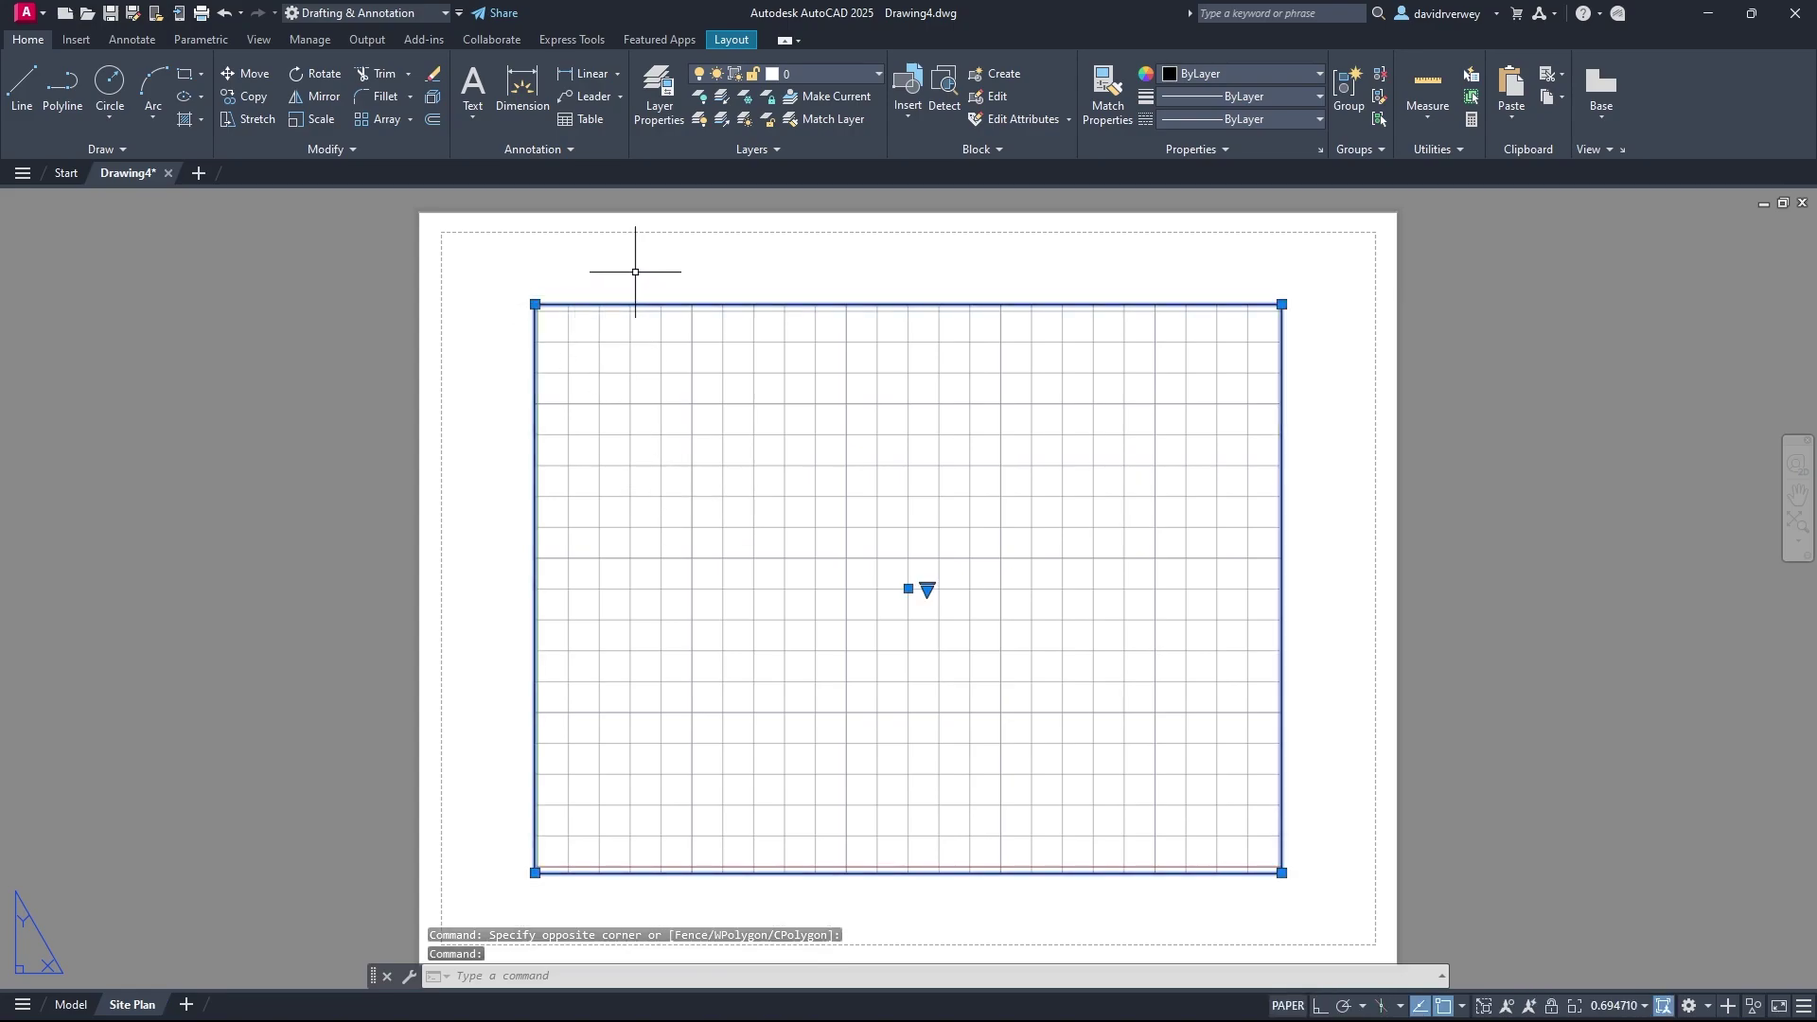
key(Delete)
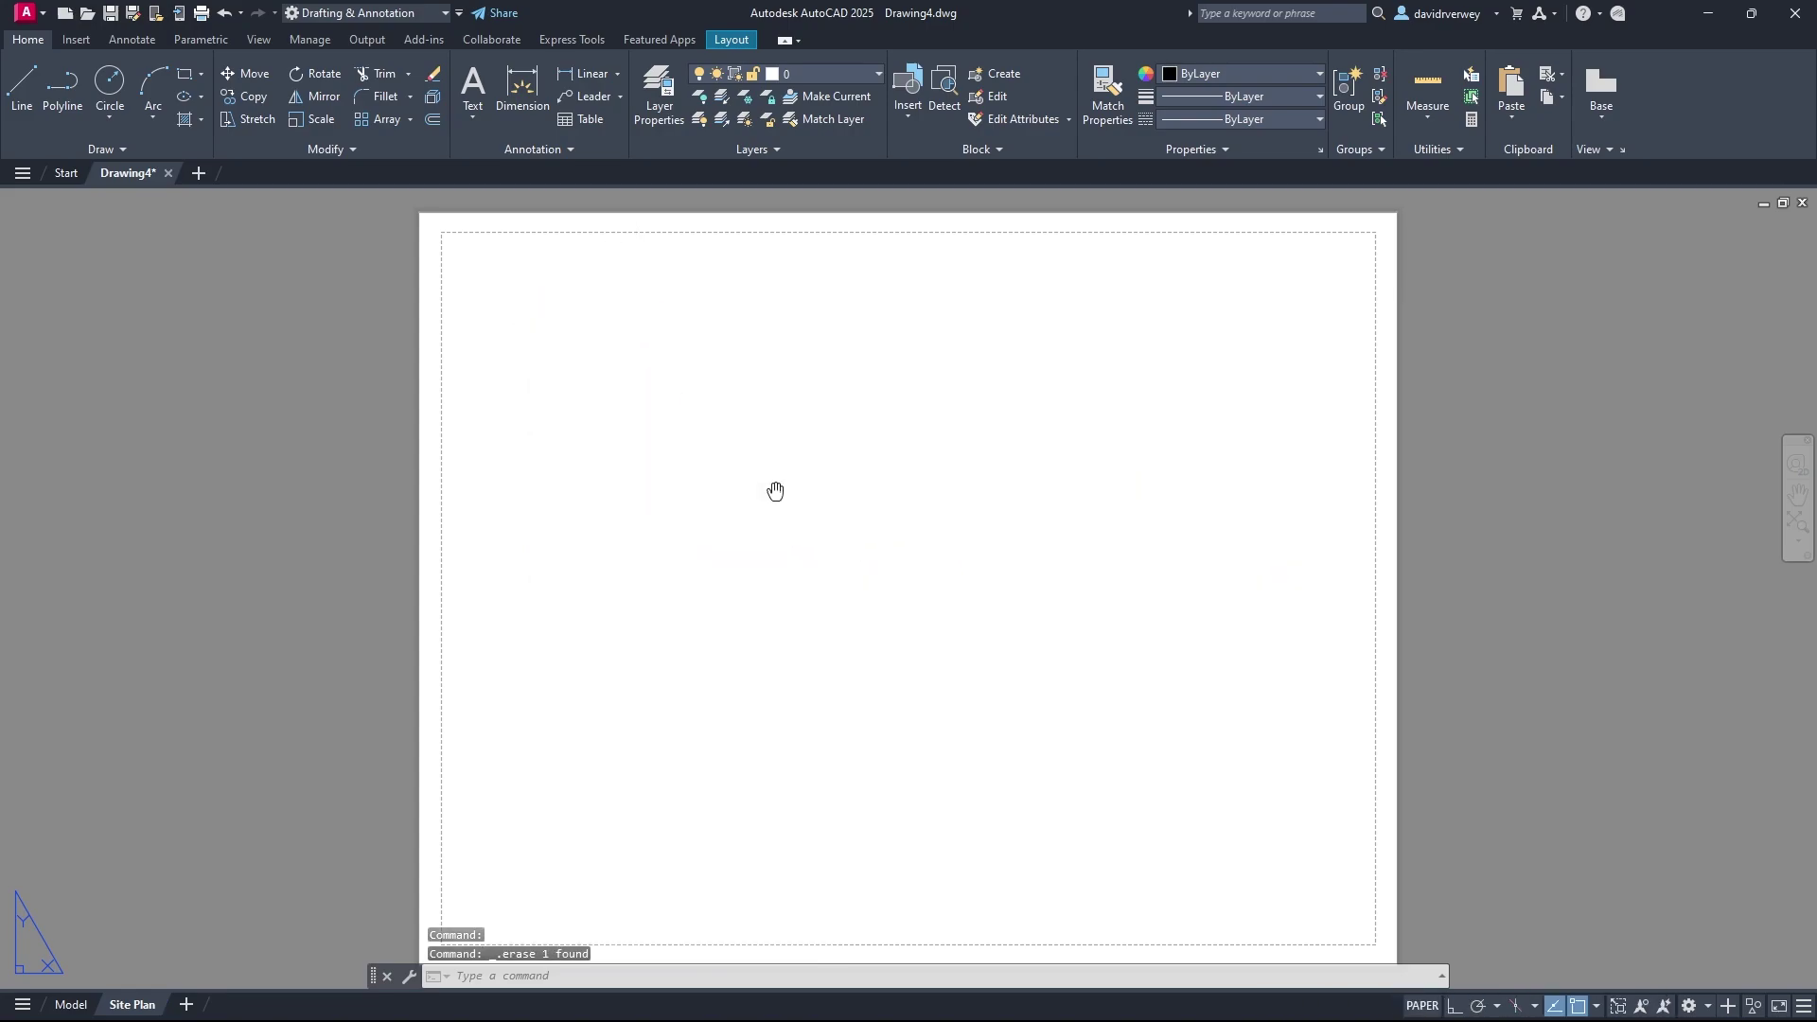
middle_drag(775, 491, 724, 478)
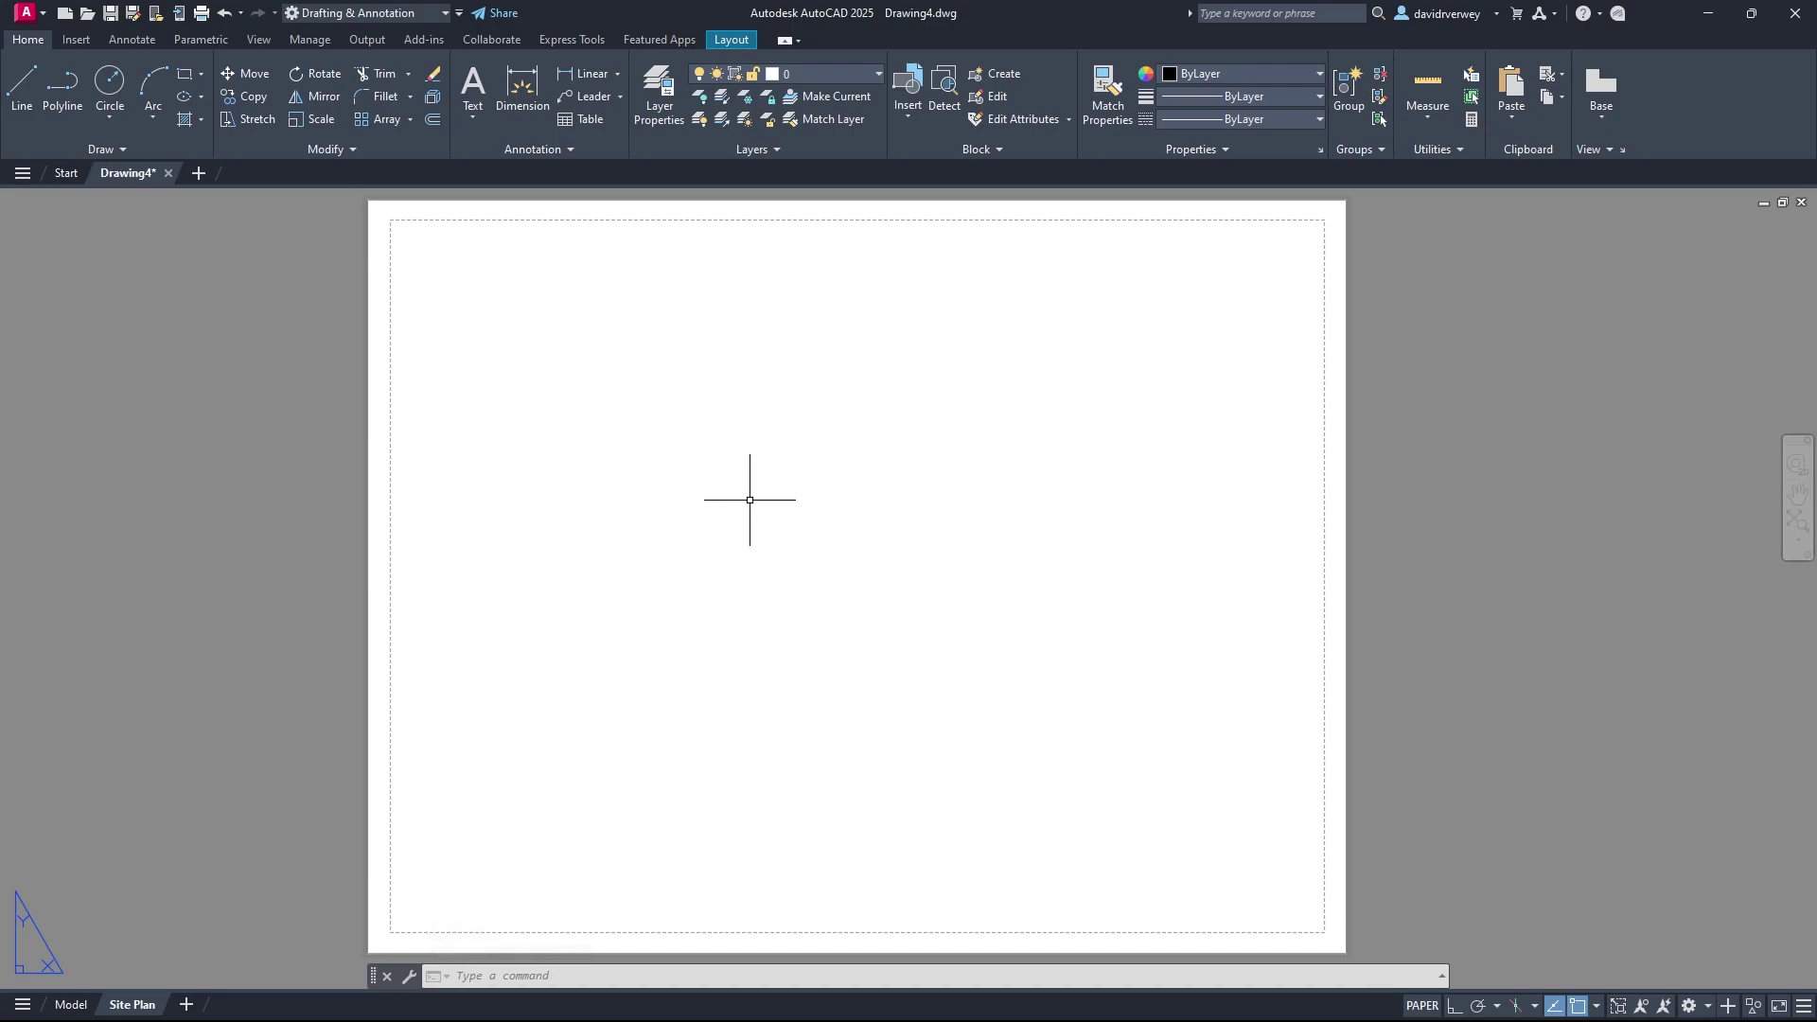
Step: Create a new page setup for the Site Plan layout, starting from *Site Plan* and keeping the default setup name
right_click(129, 1005)
click(258, 744)
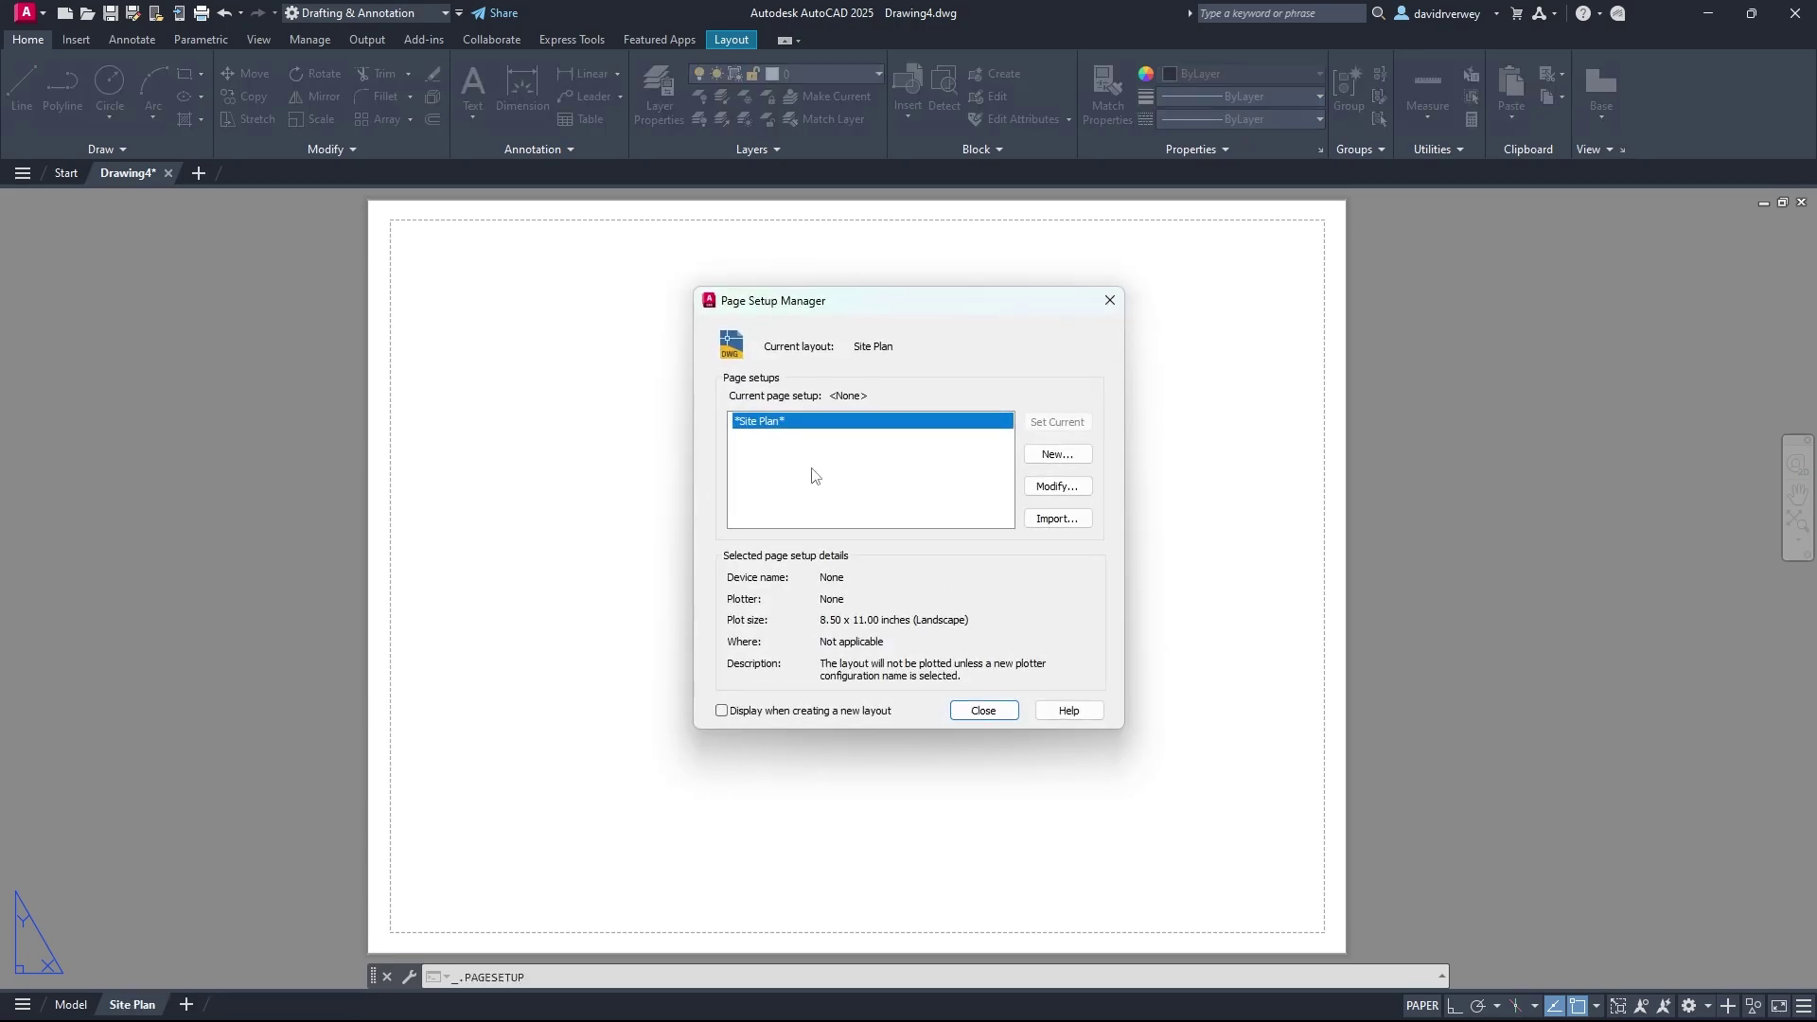
click(1057, 463)
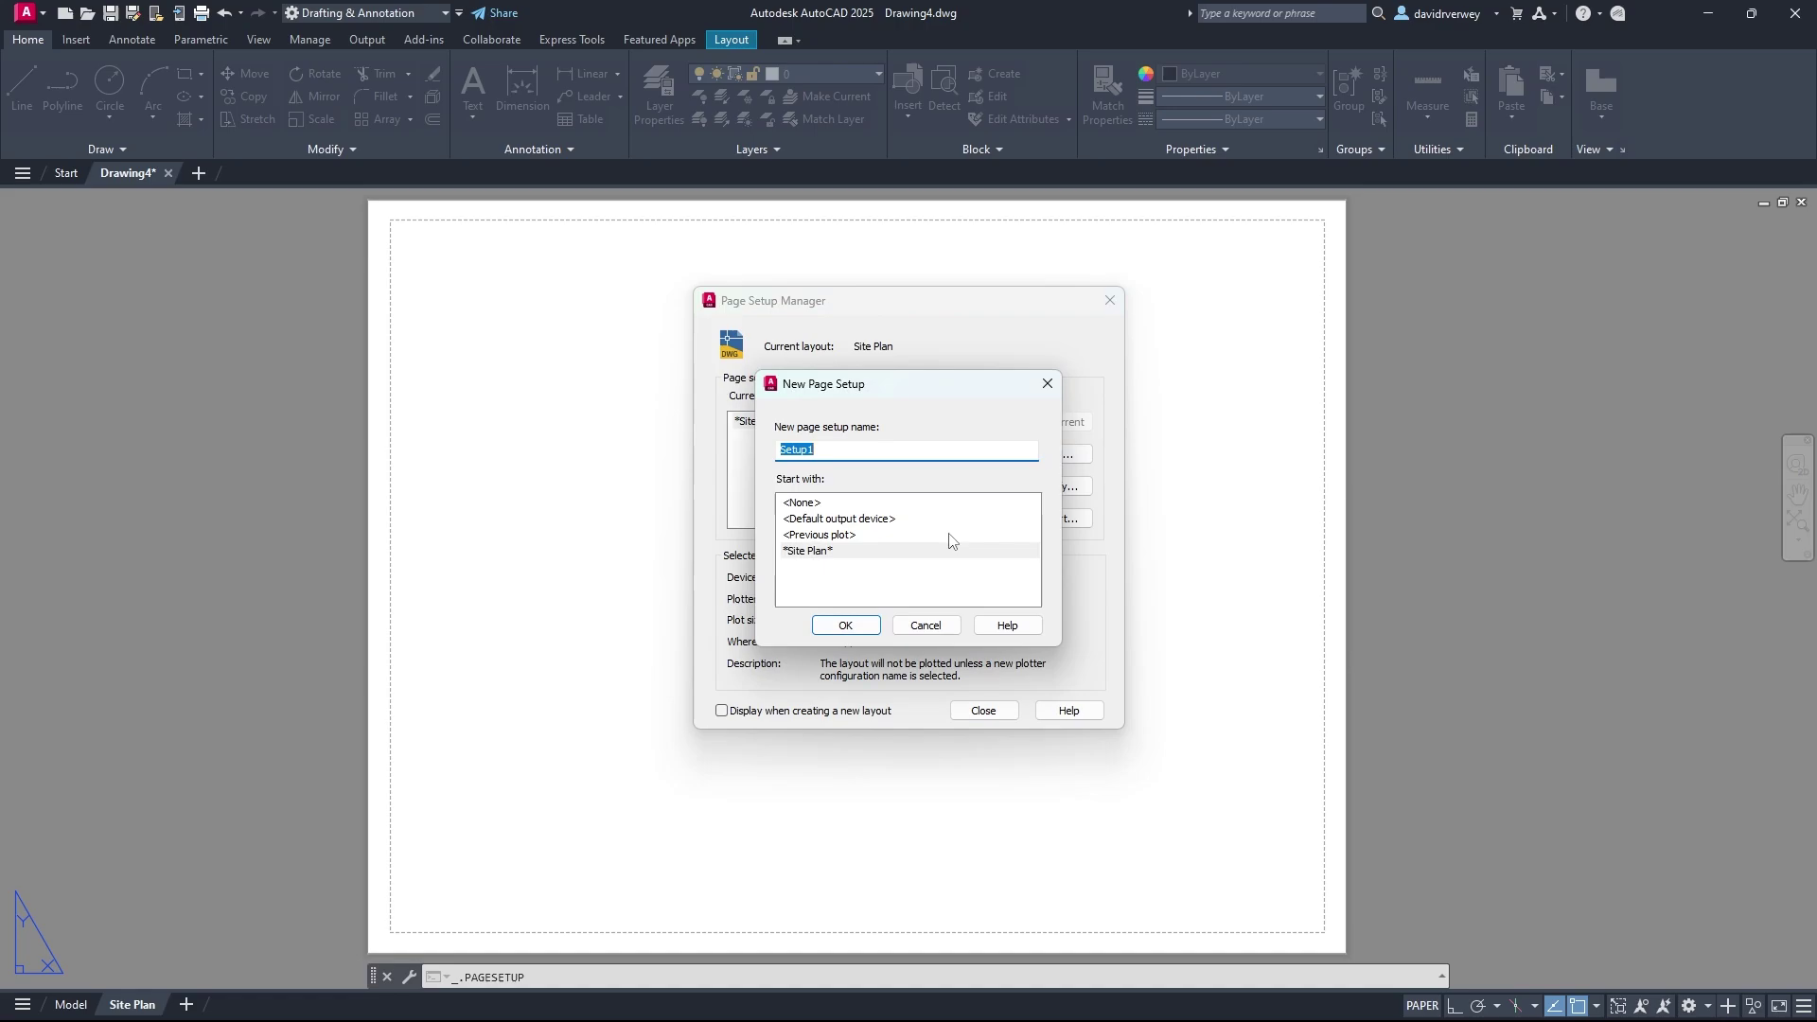
click(845, 551)
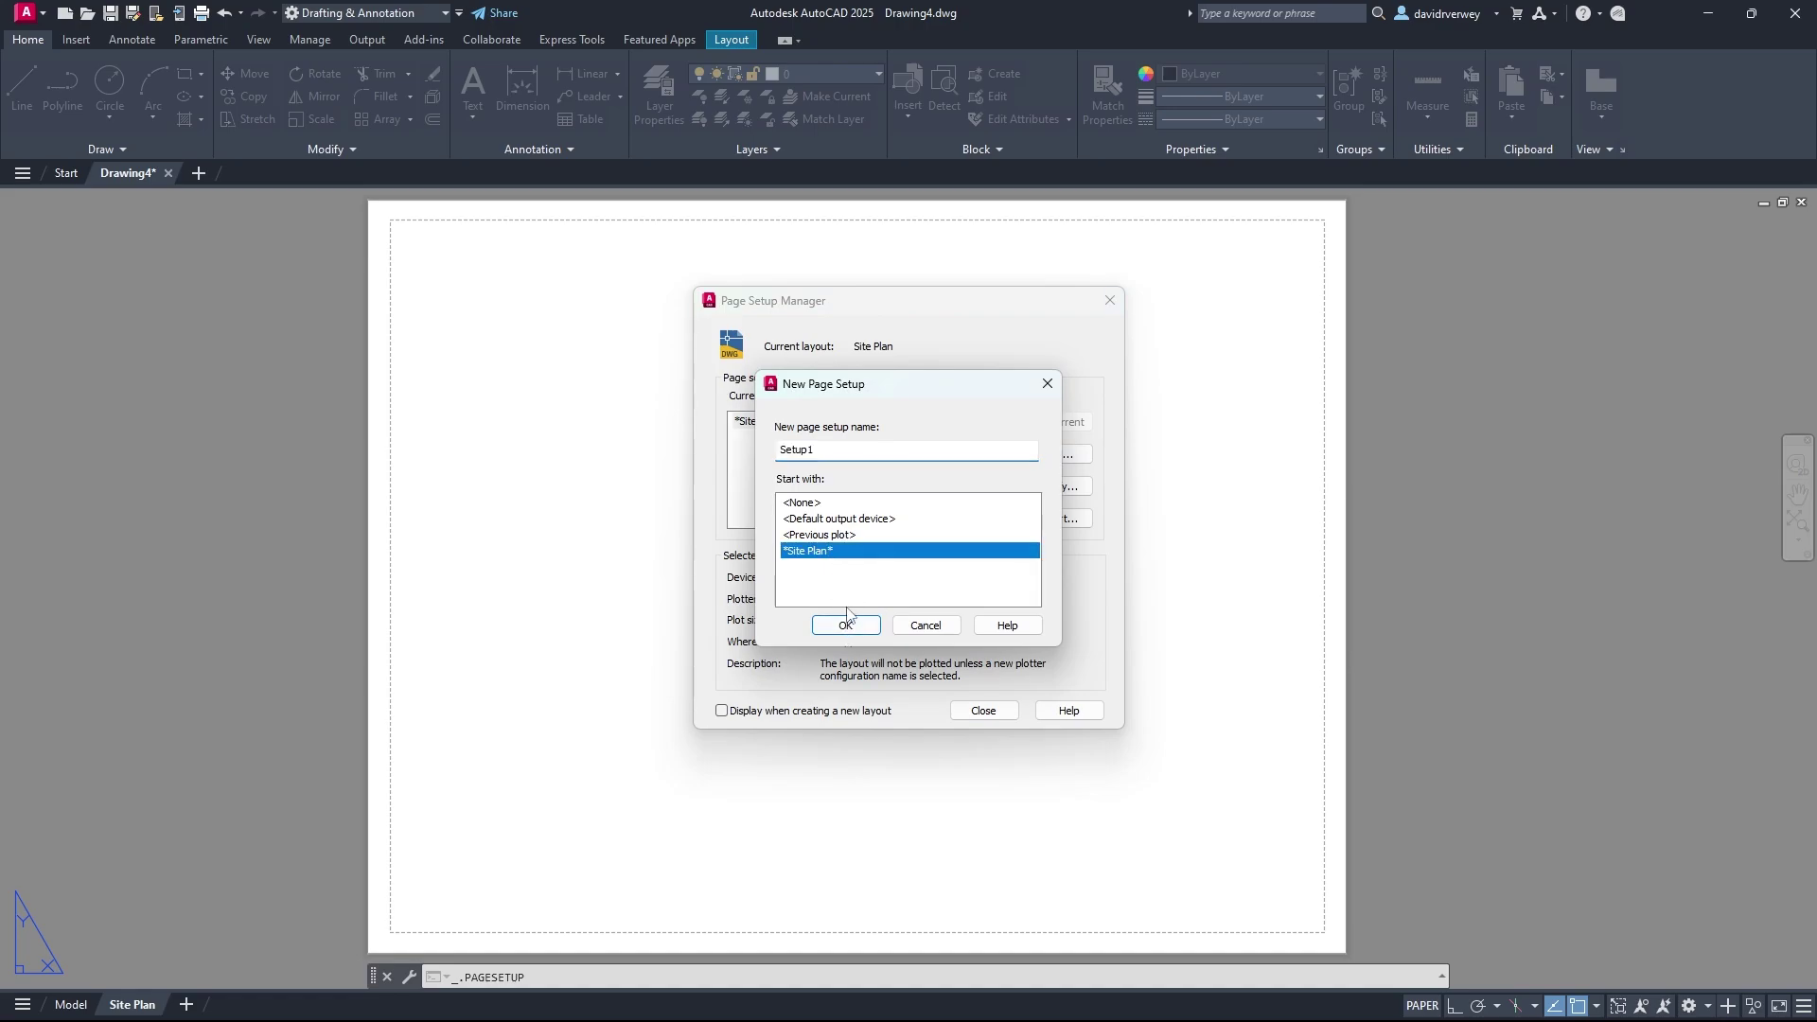
double_click(849, 455)
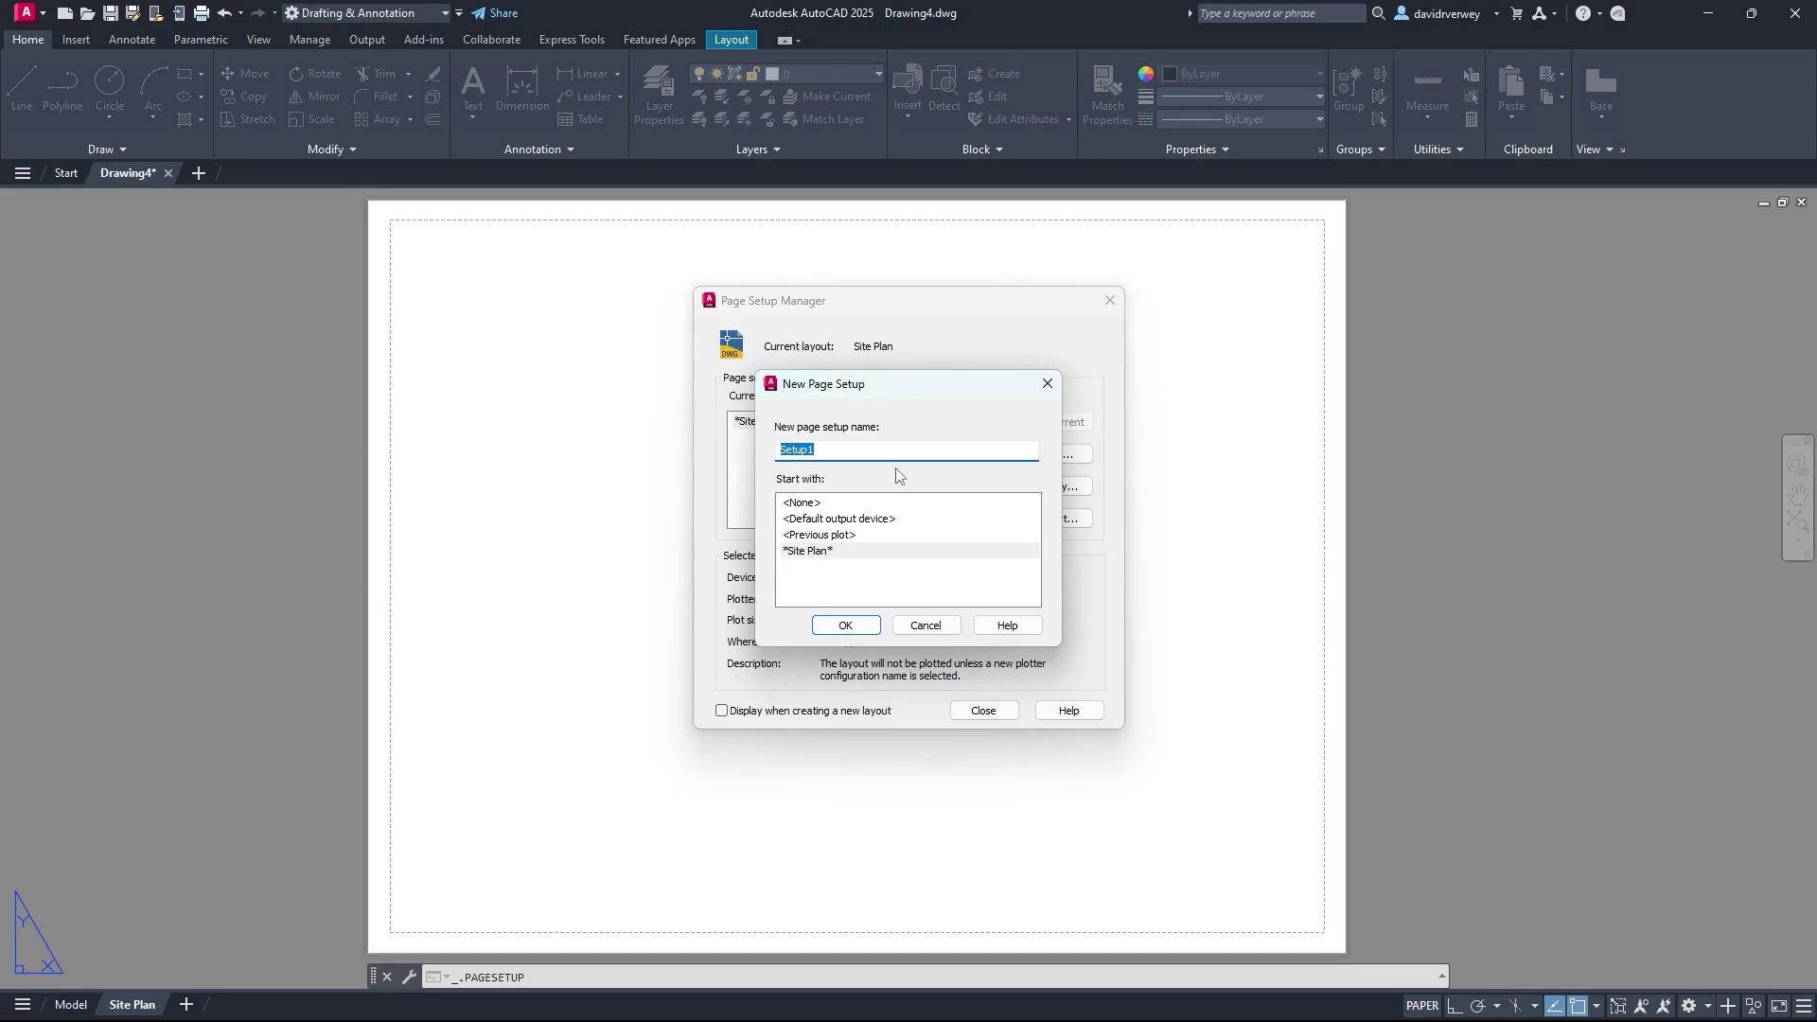
click(791, 552)
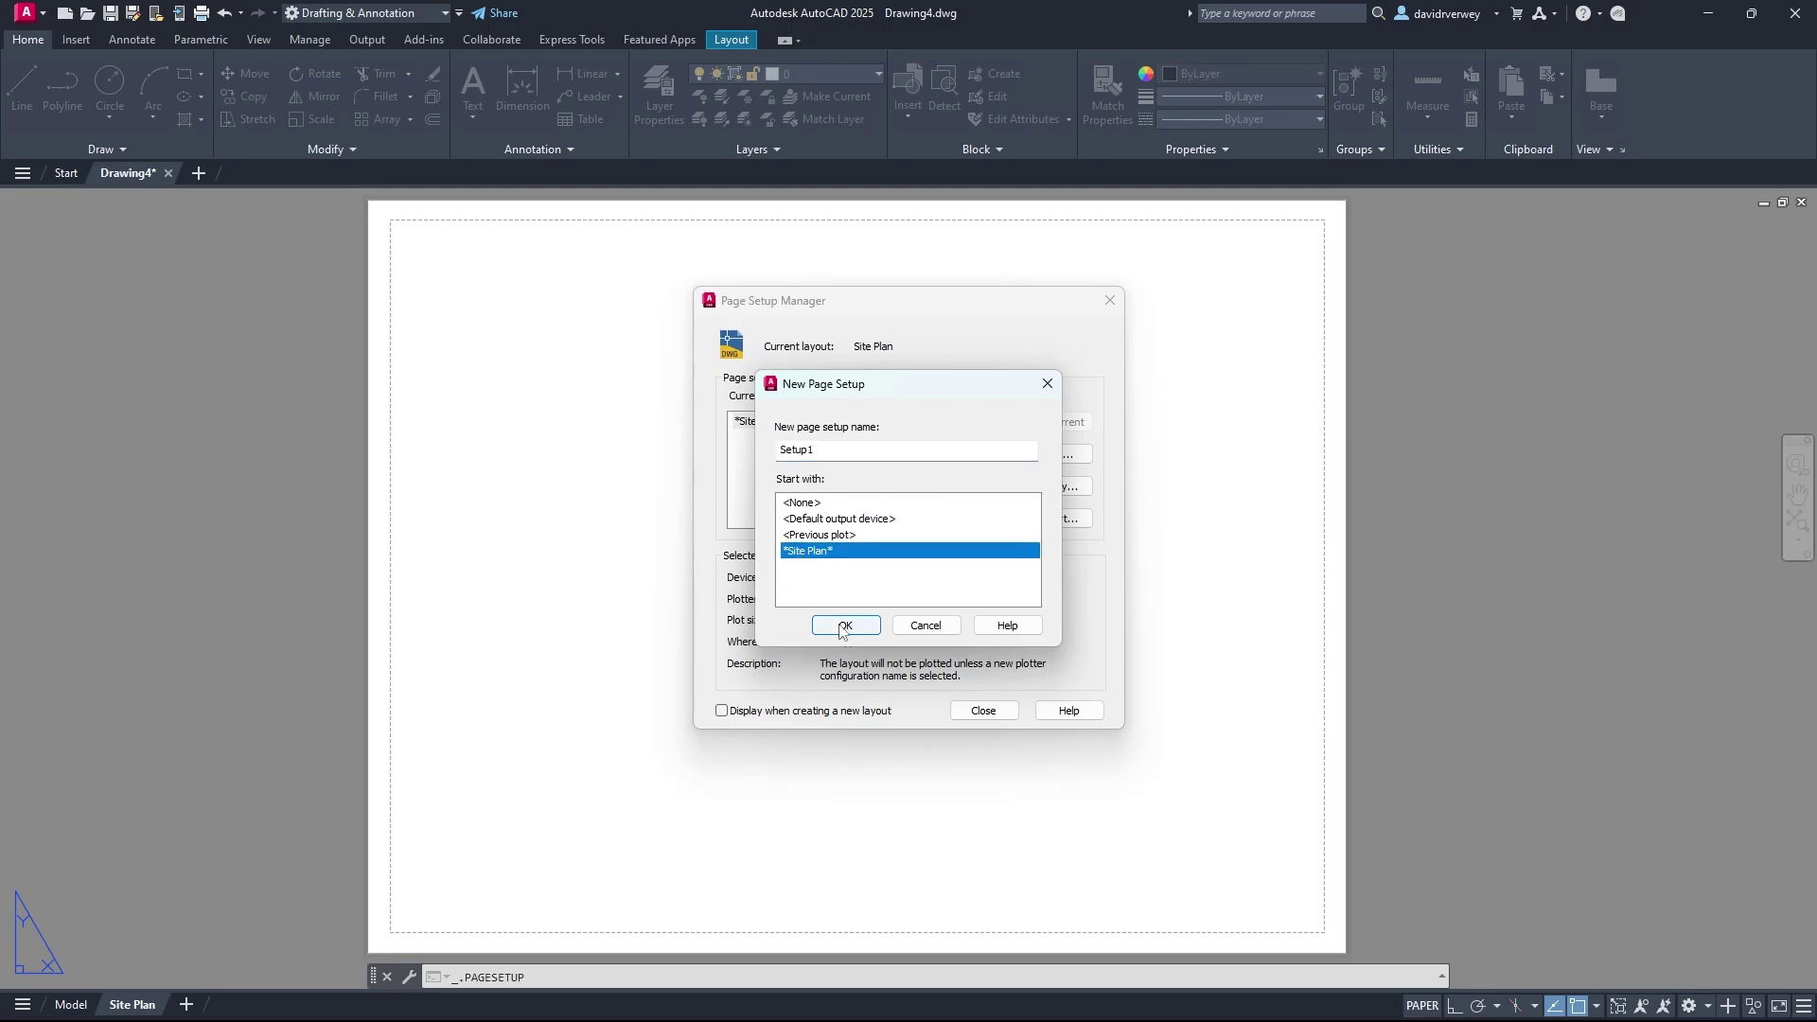
click(843, 626)
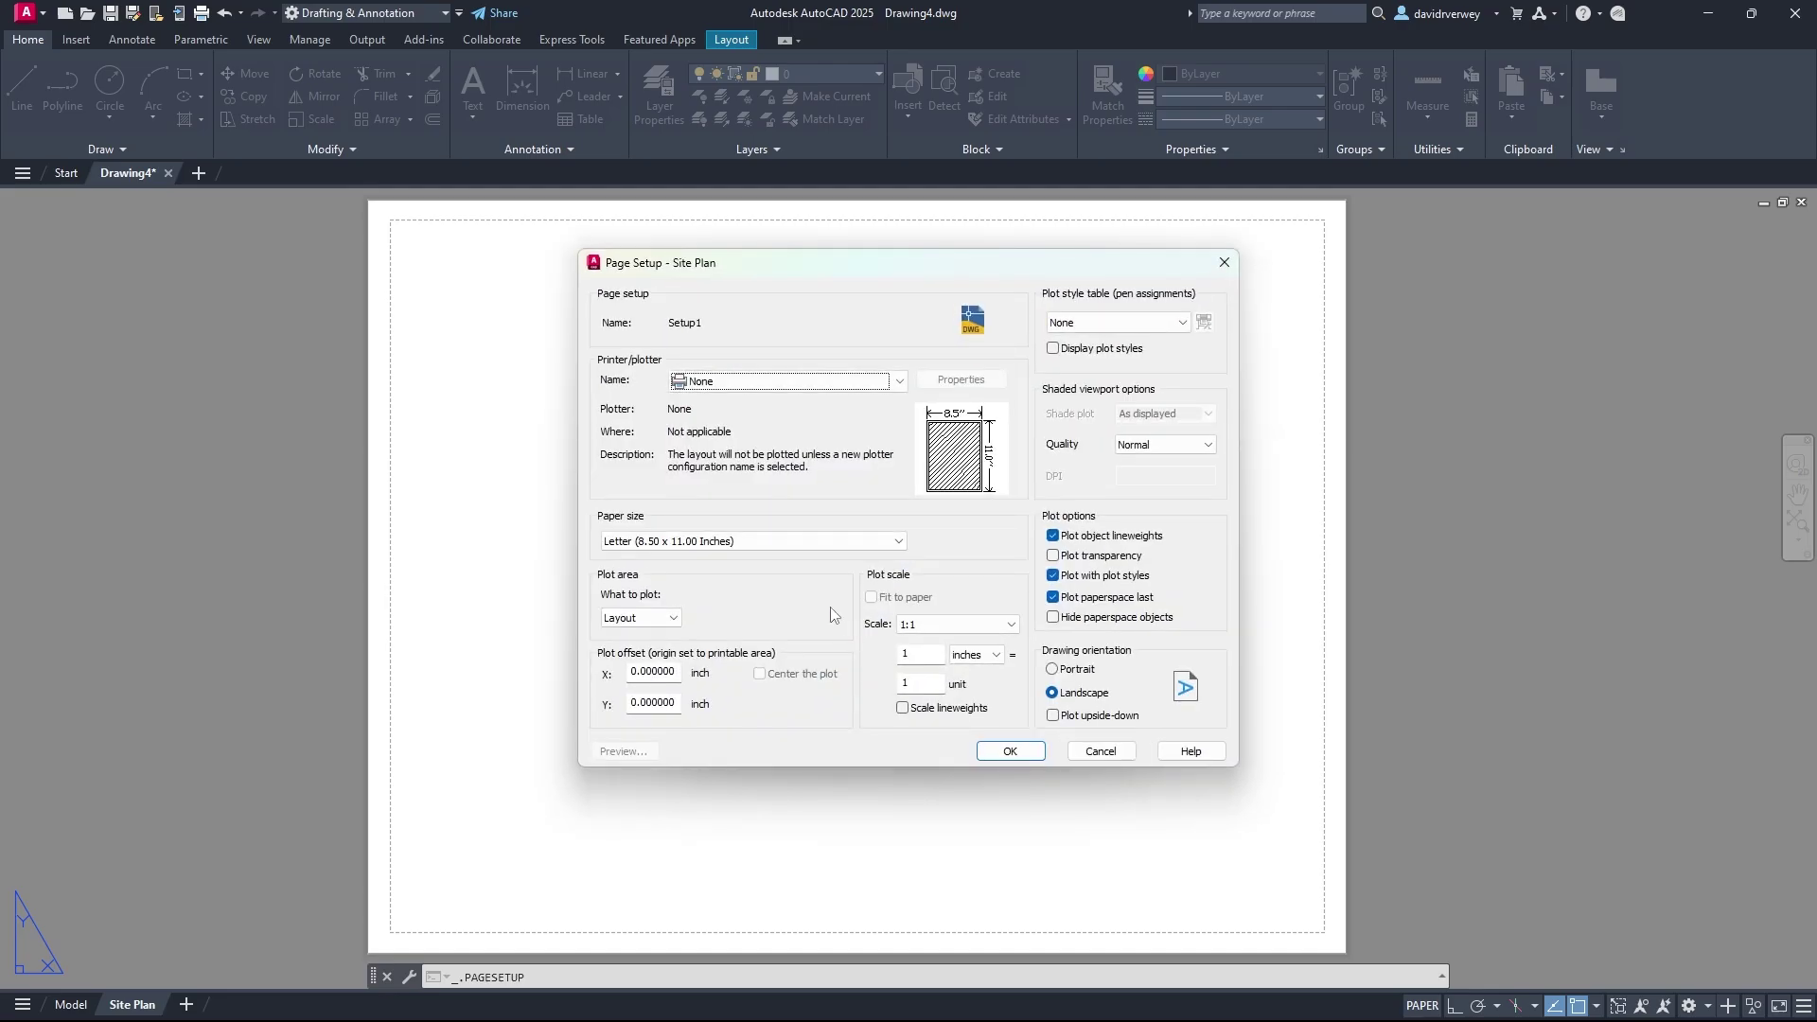
Step: Set the page setup's paper size to ARCH D (36.00 x 24.00 Inches)
click(754, 544)
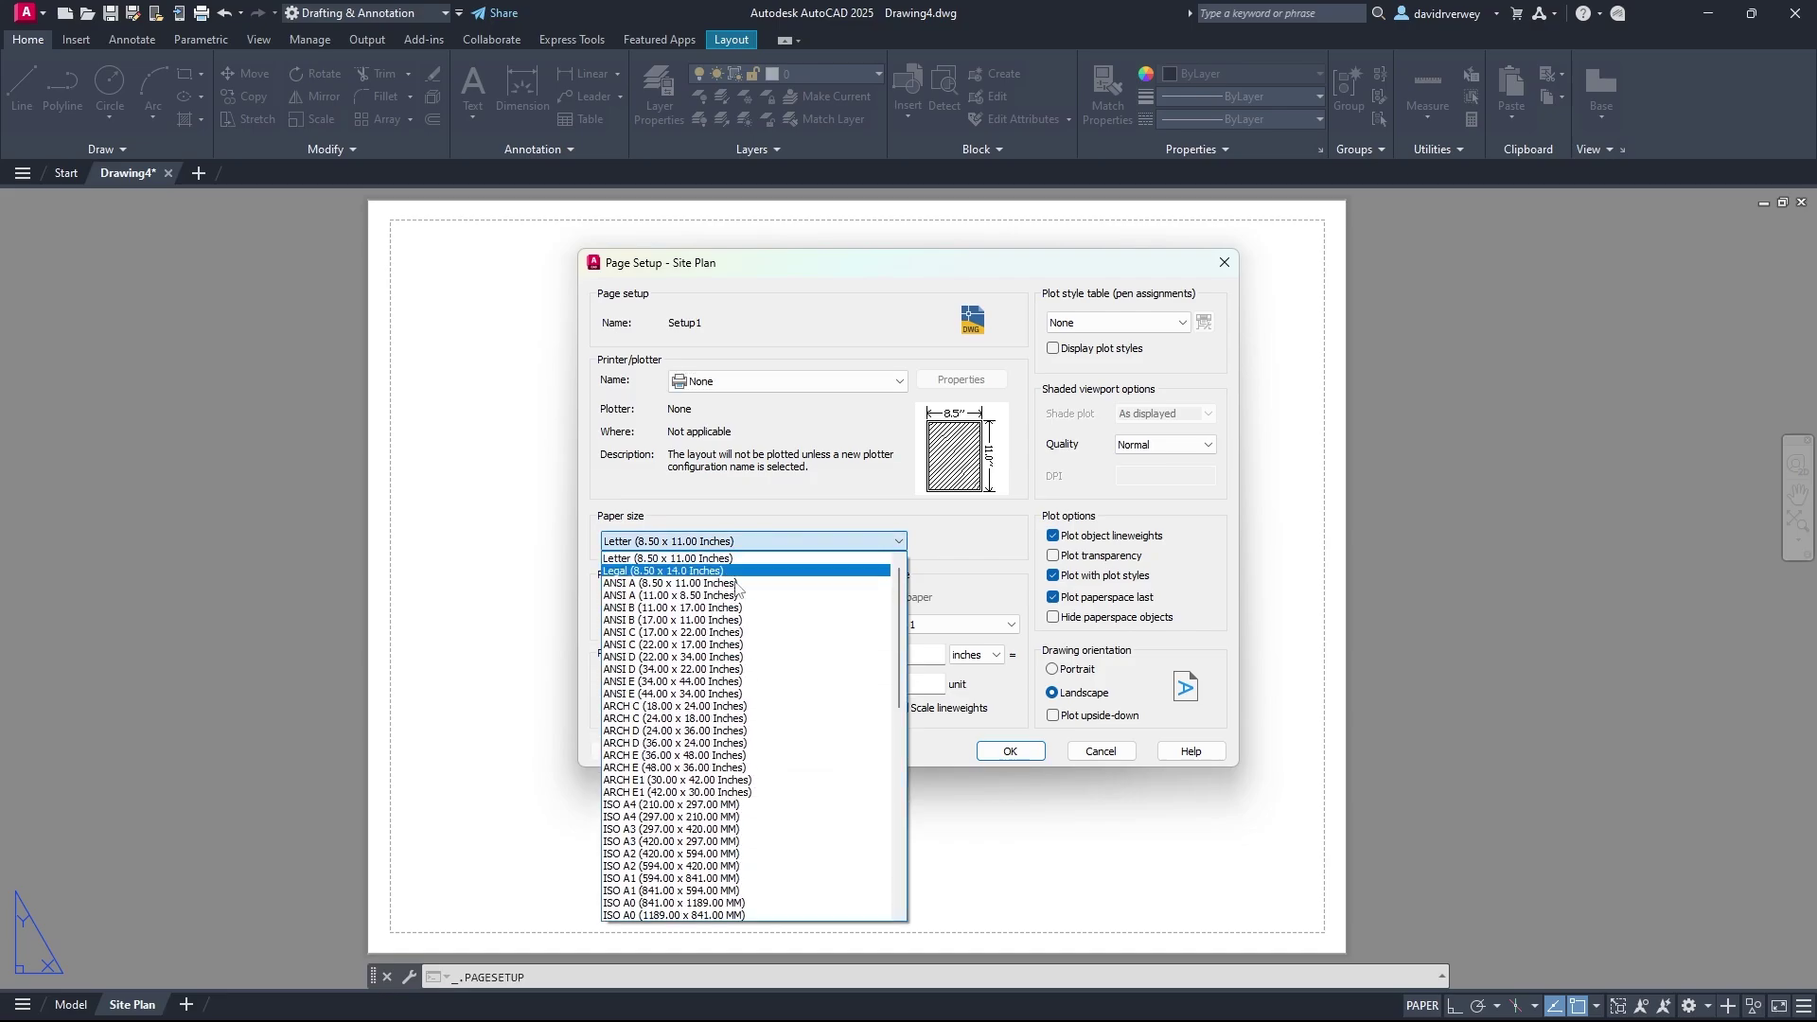
click(688, 732)
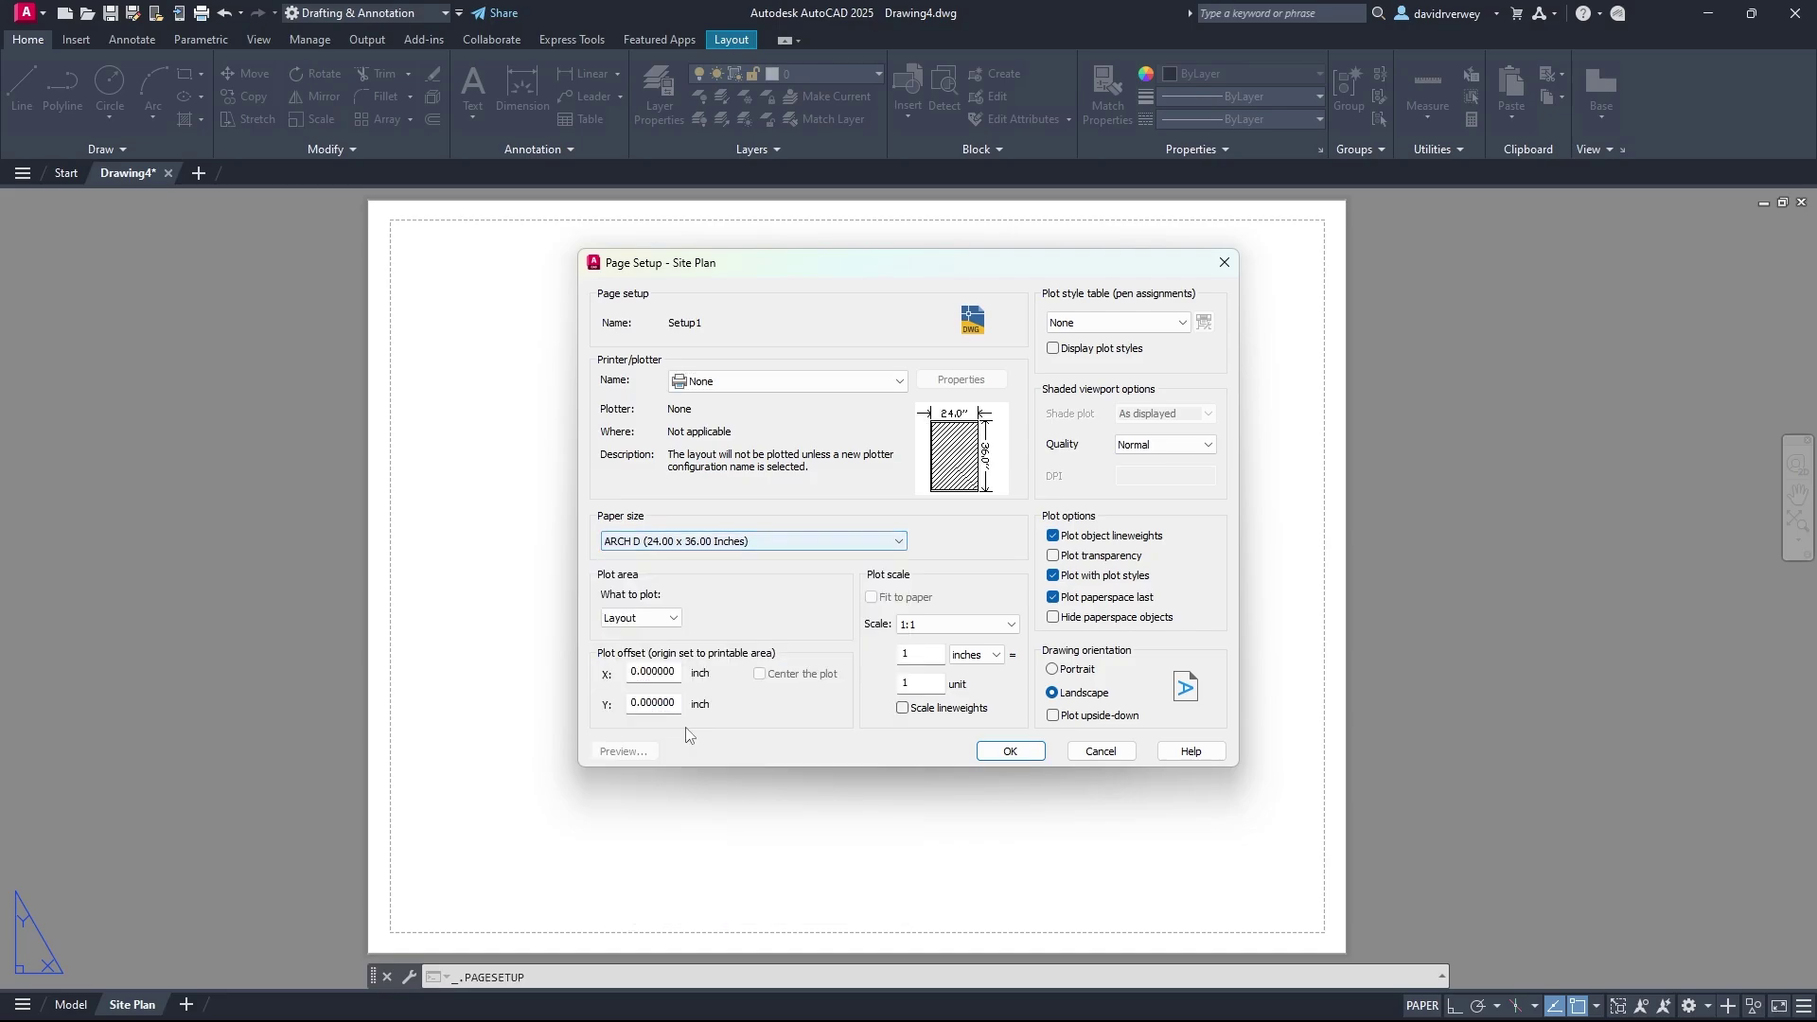
click(767, 546)
scroll(734, 734, up, 3)
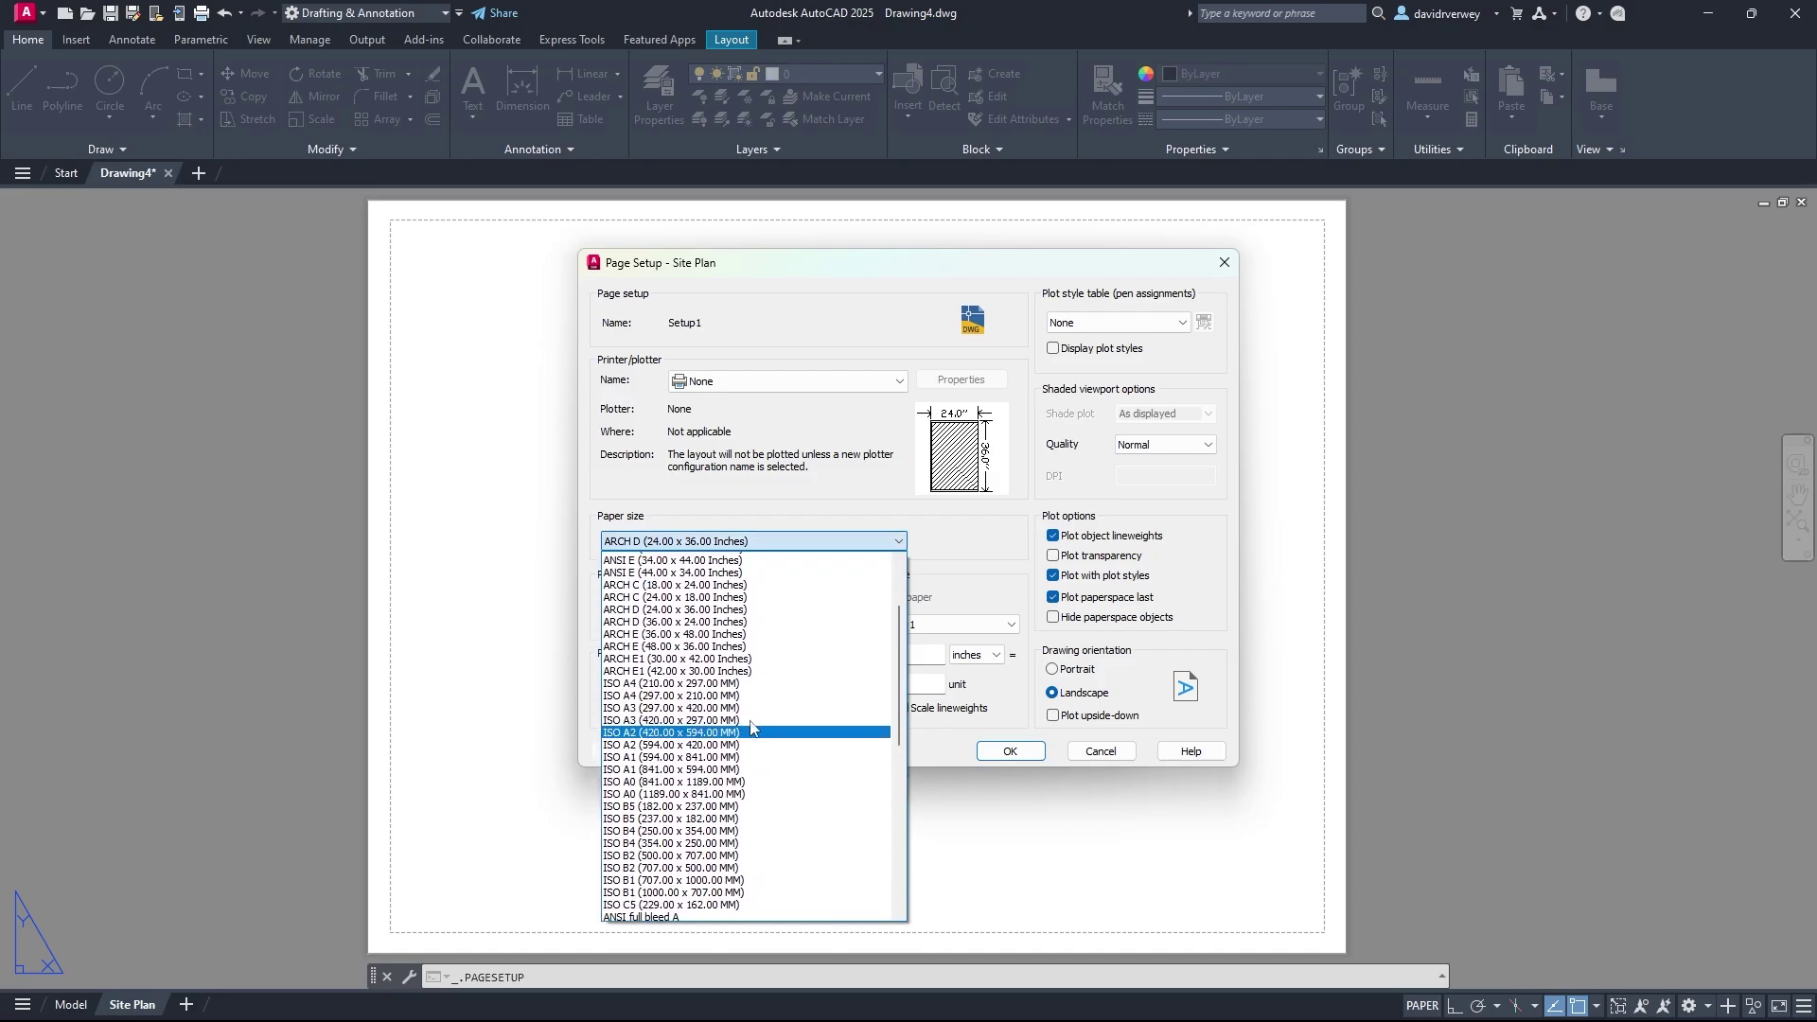
scroll(733, 696, down, 8)
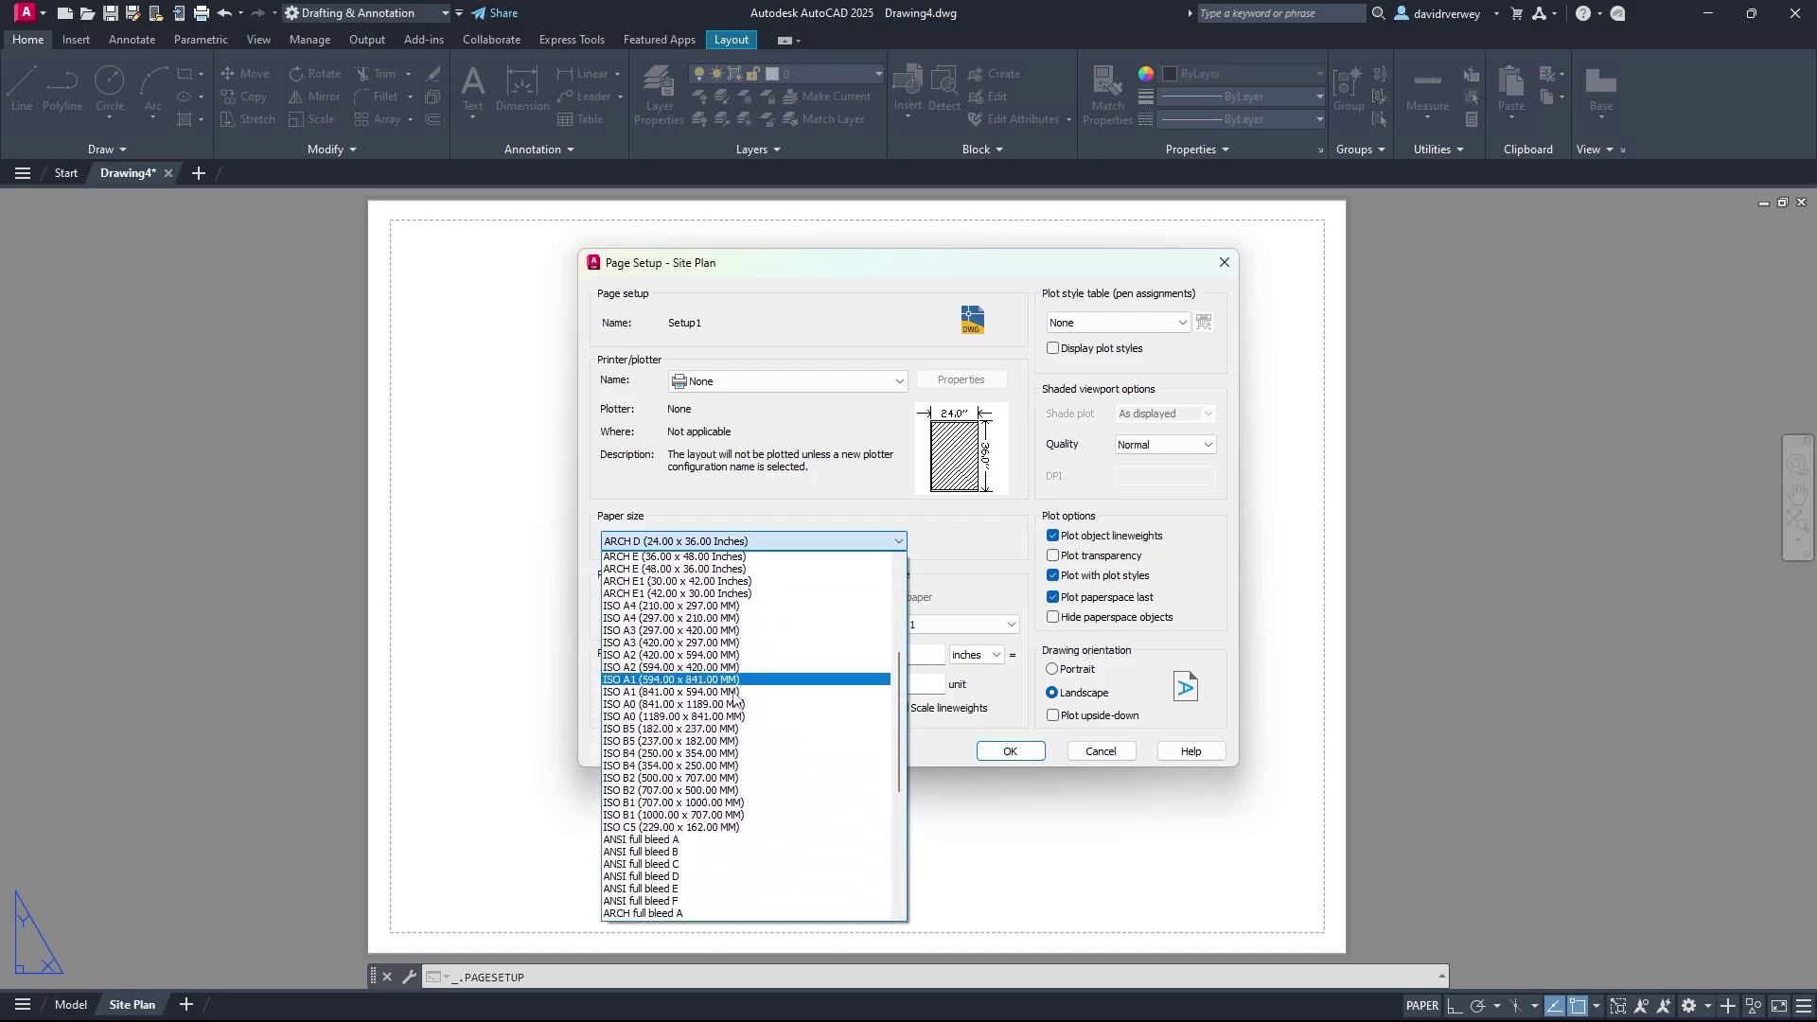
scroll(736, 702, down, 5)
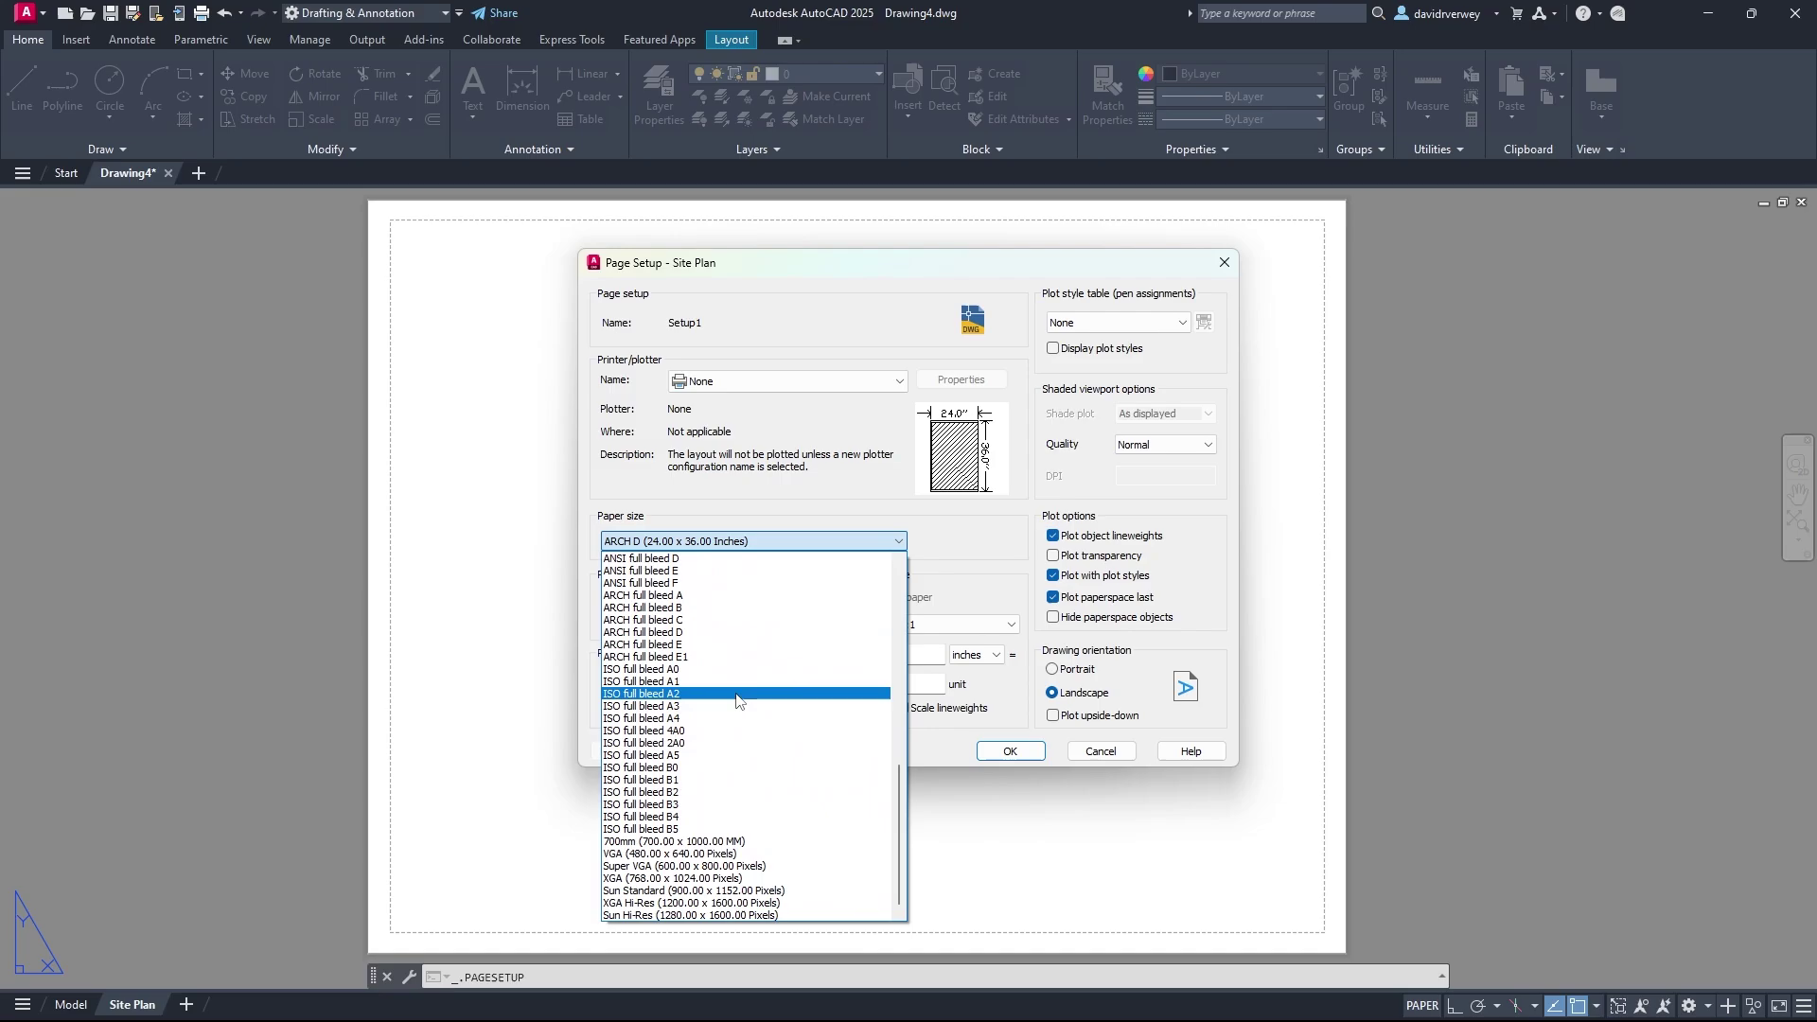
scroll(736, 663, up, 10)
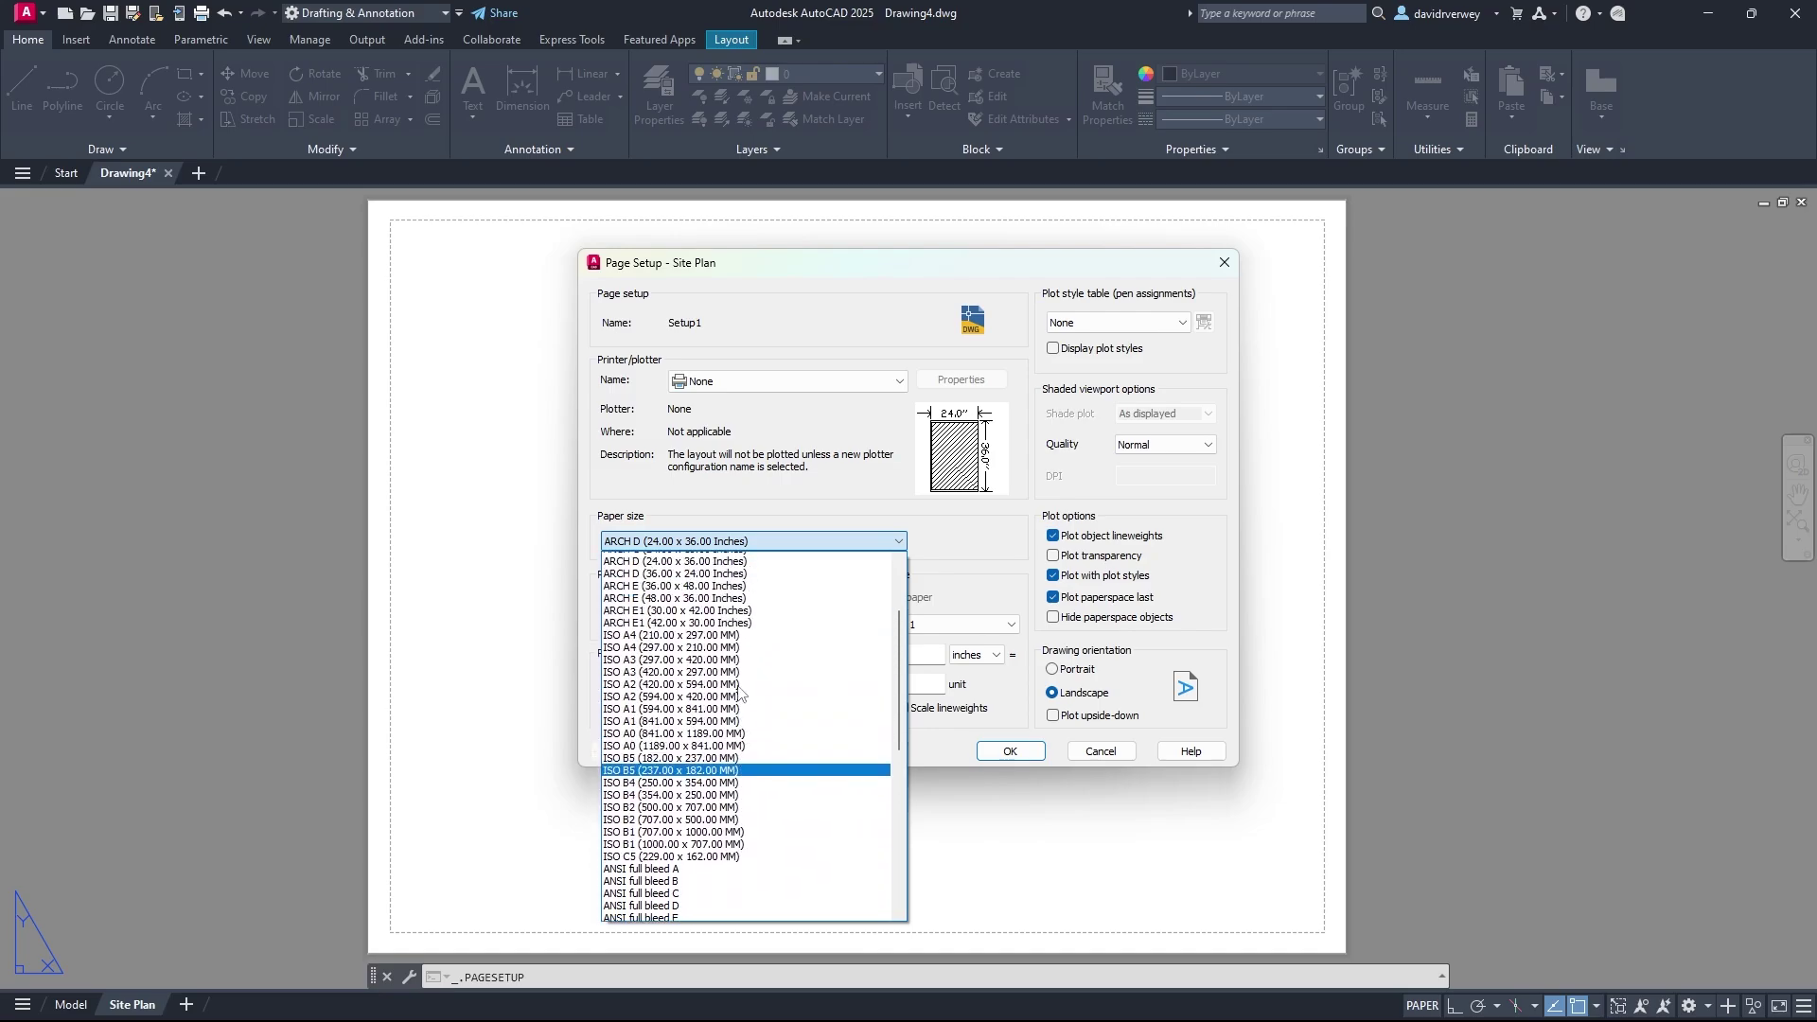
scroll(738, 696, up, 1)
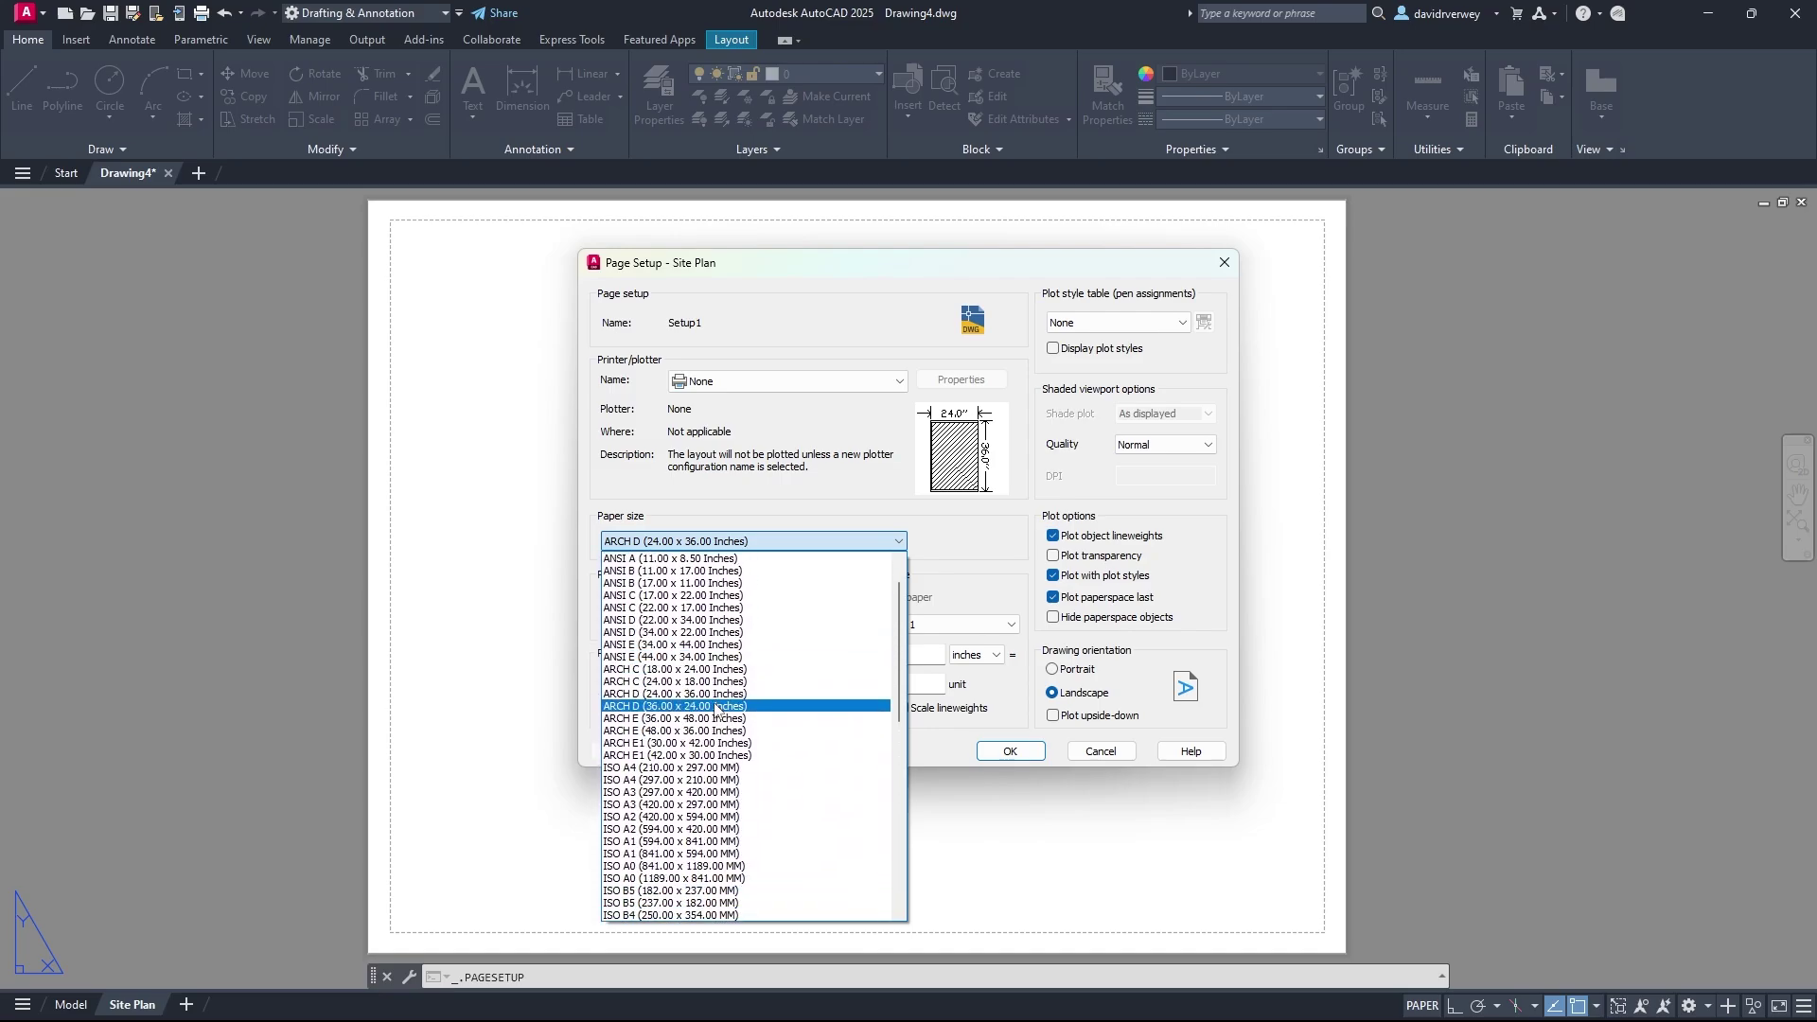
click(716, 710)
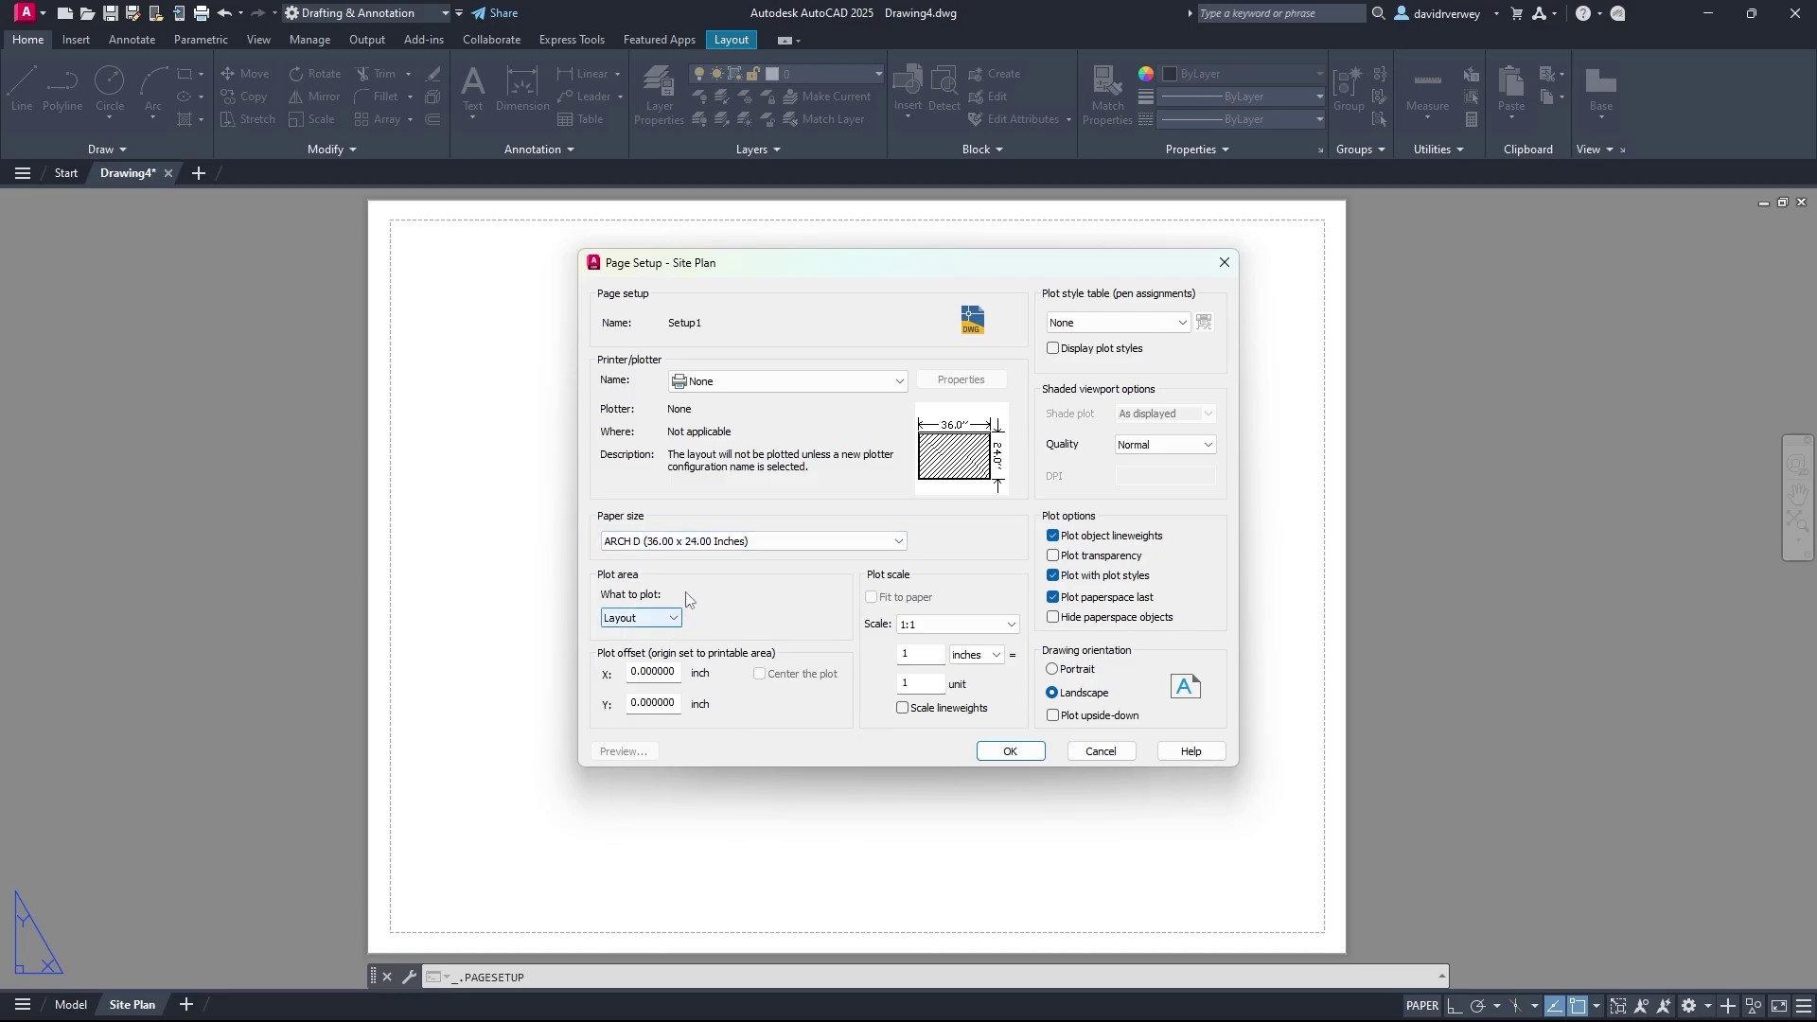
Step: Keep the plot scale at 1:1 and the printer at None, and save the new page setup
click(939, 624)
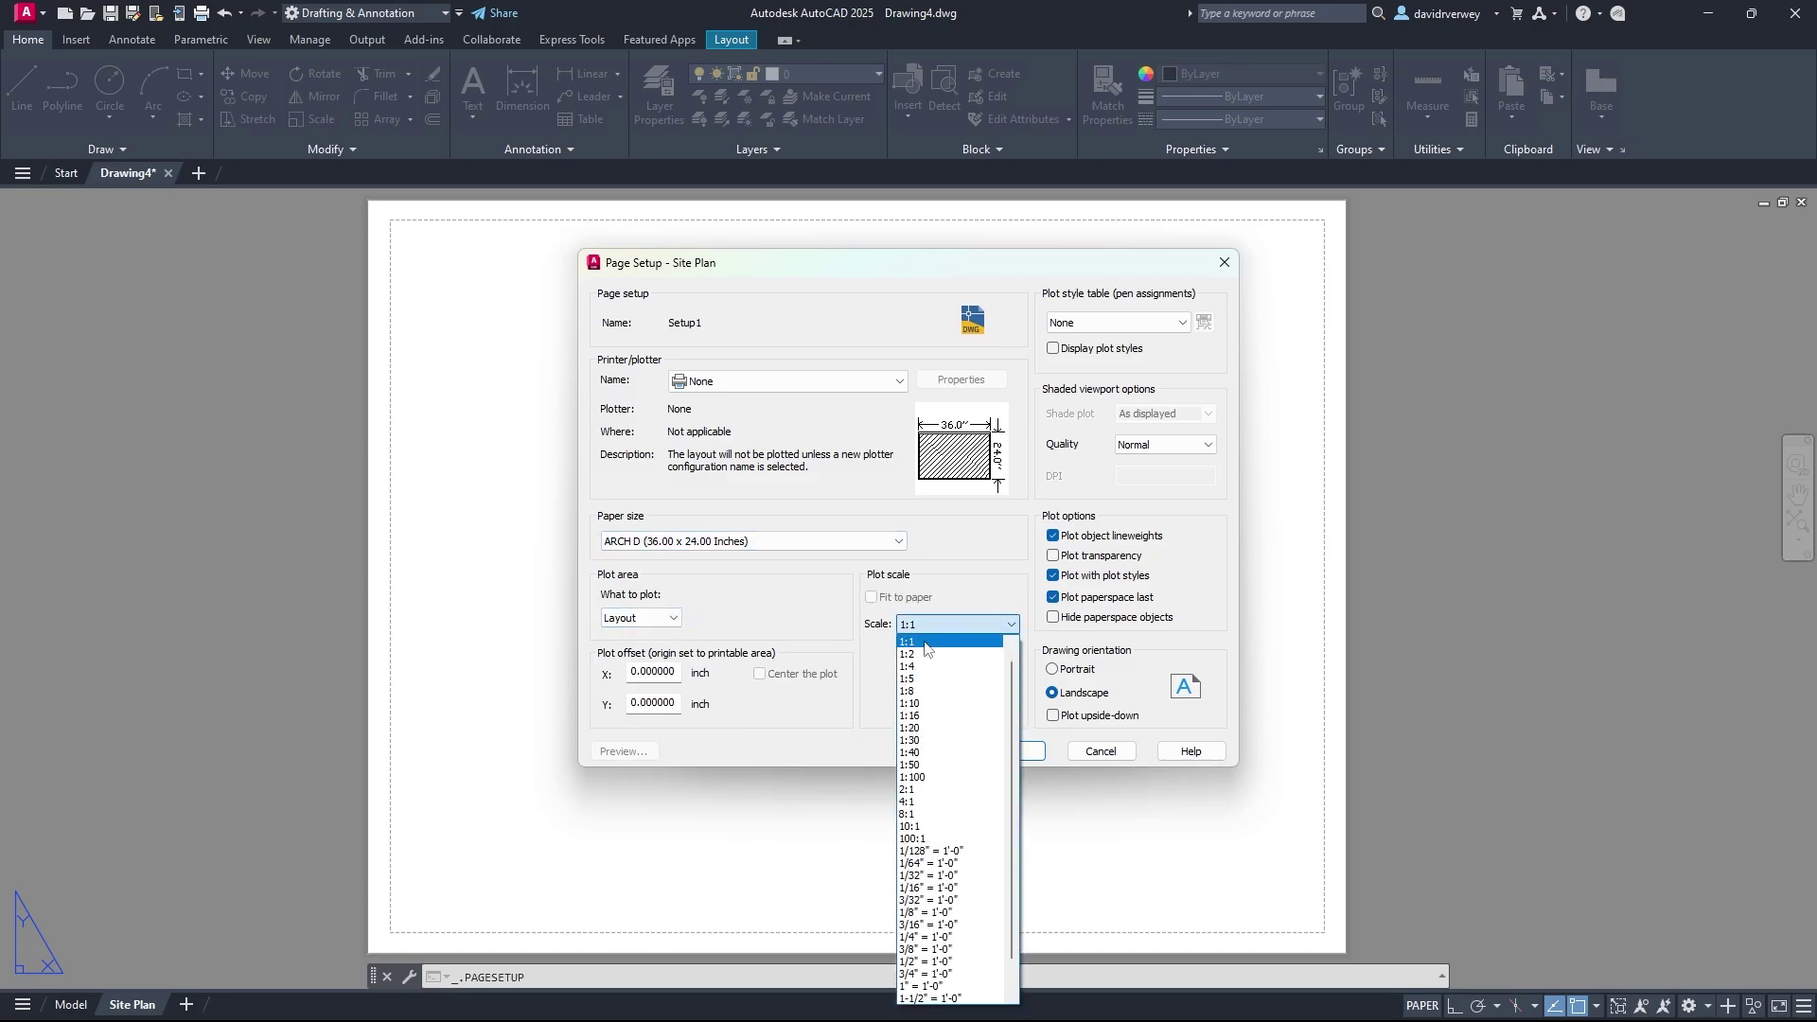
click(940, 623)
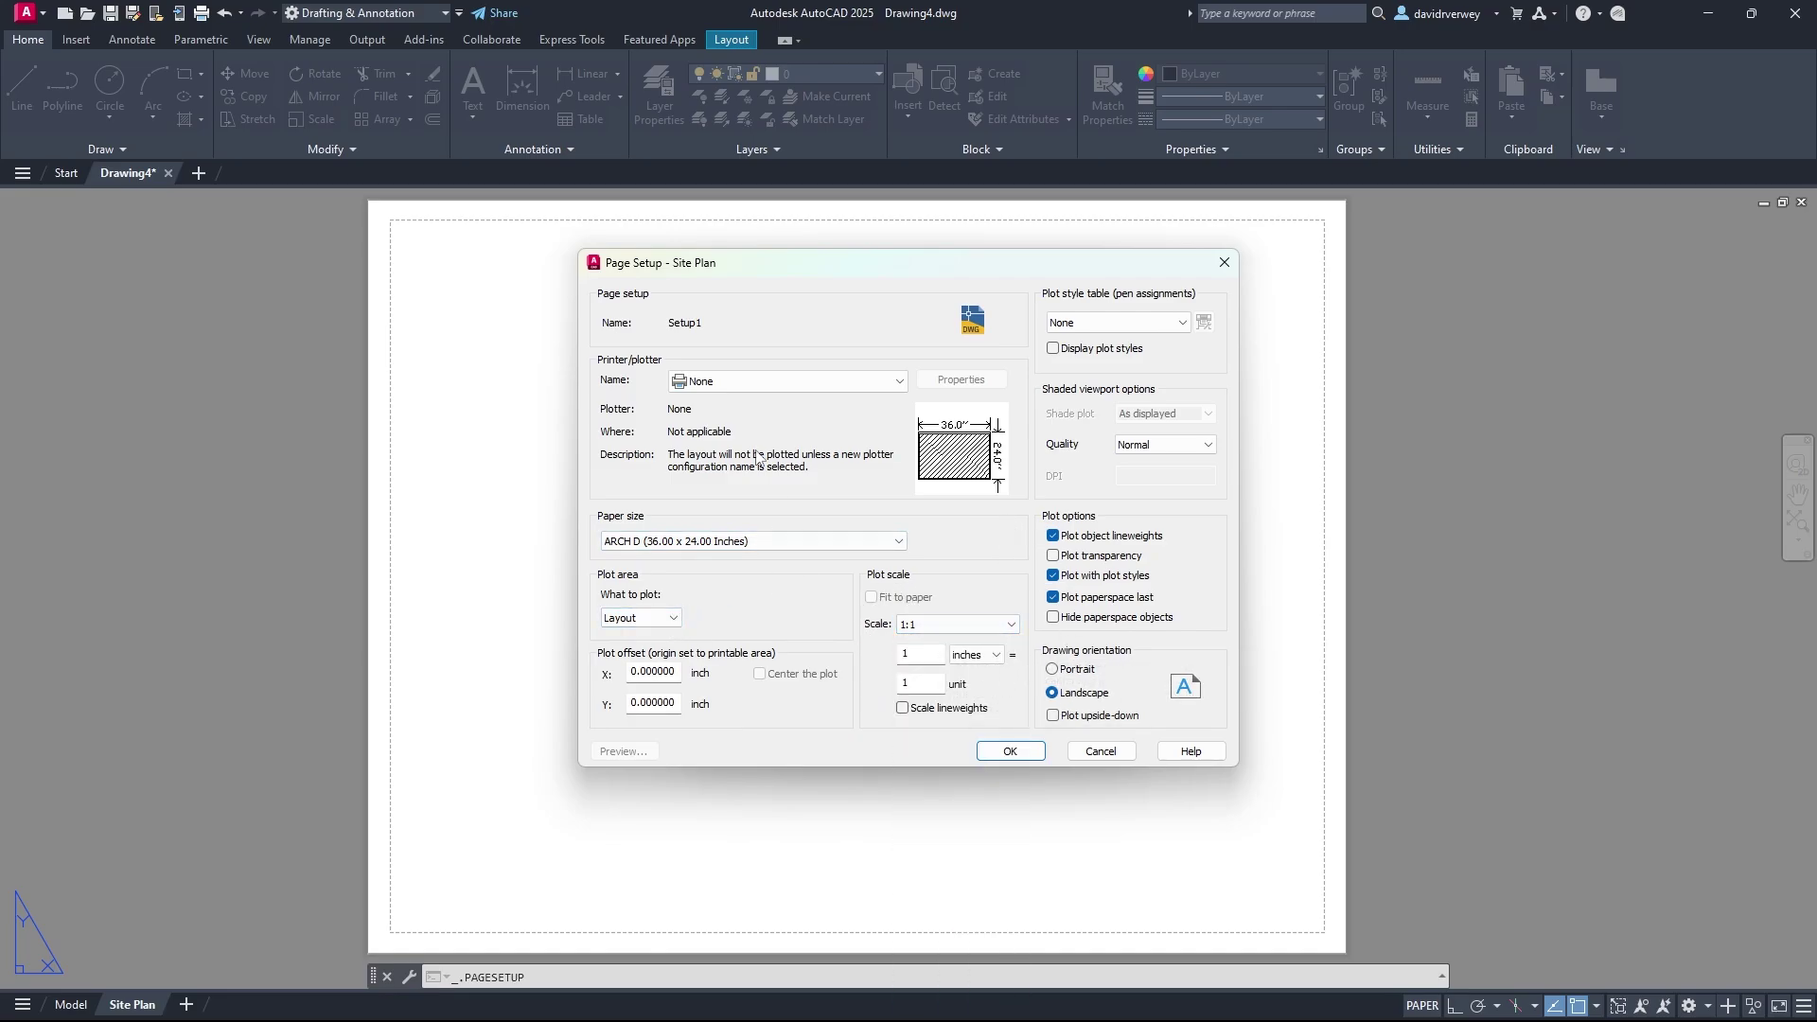
click(726, 386)
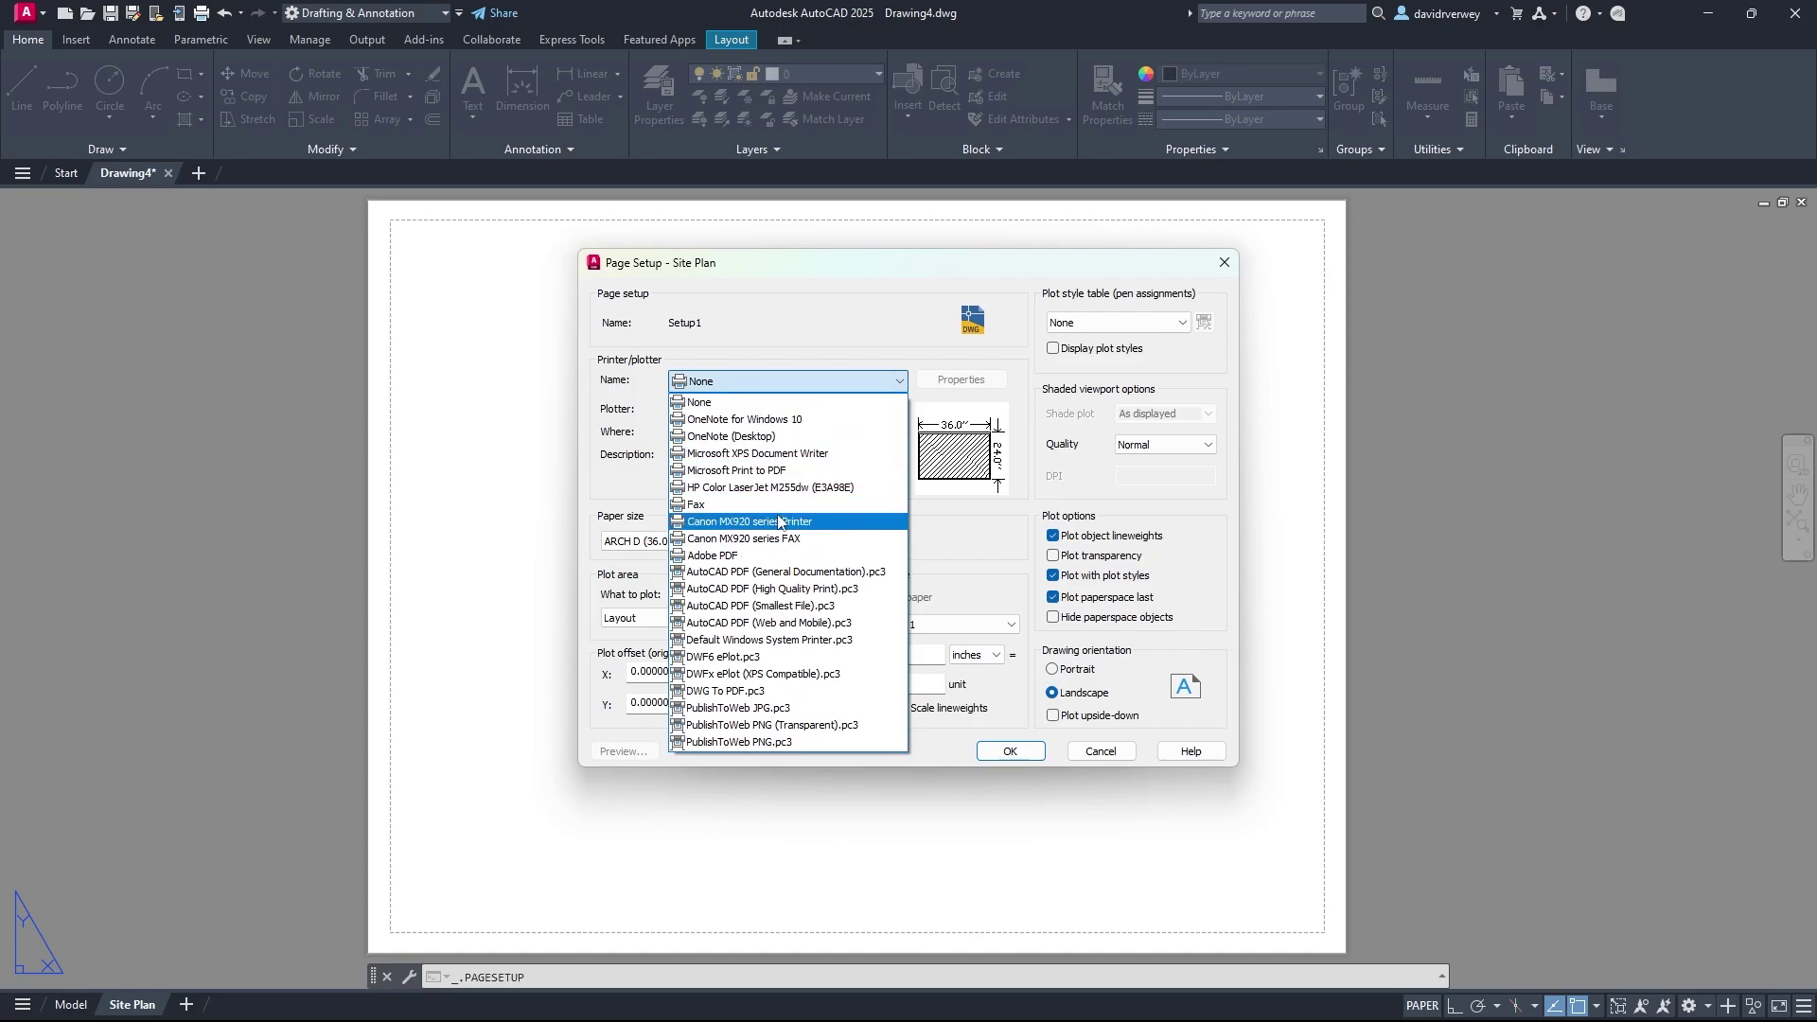
click(814, 389)
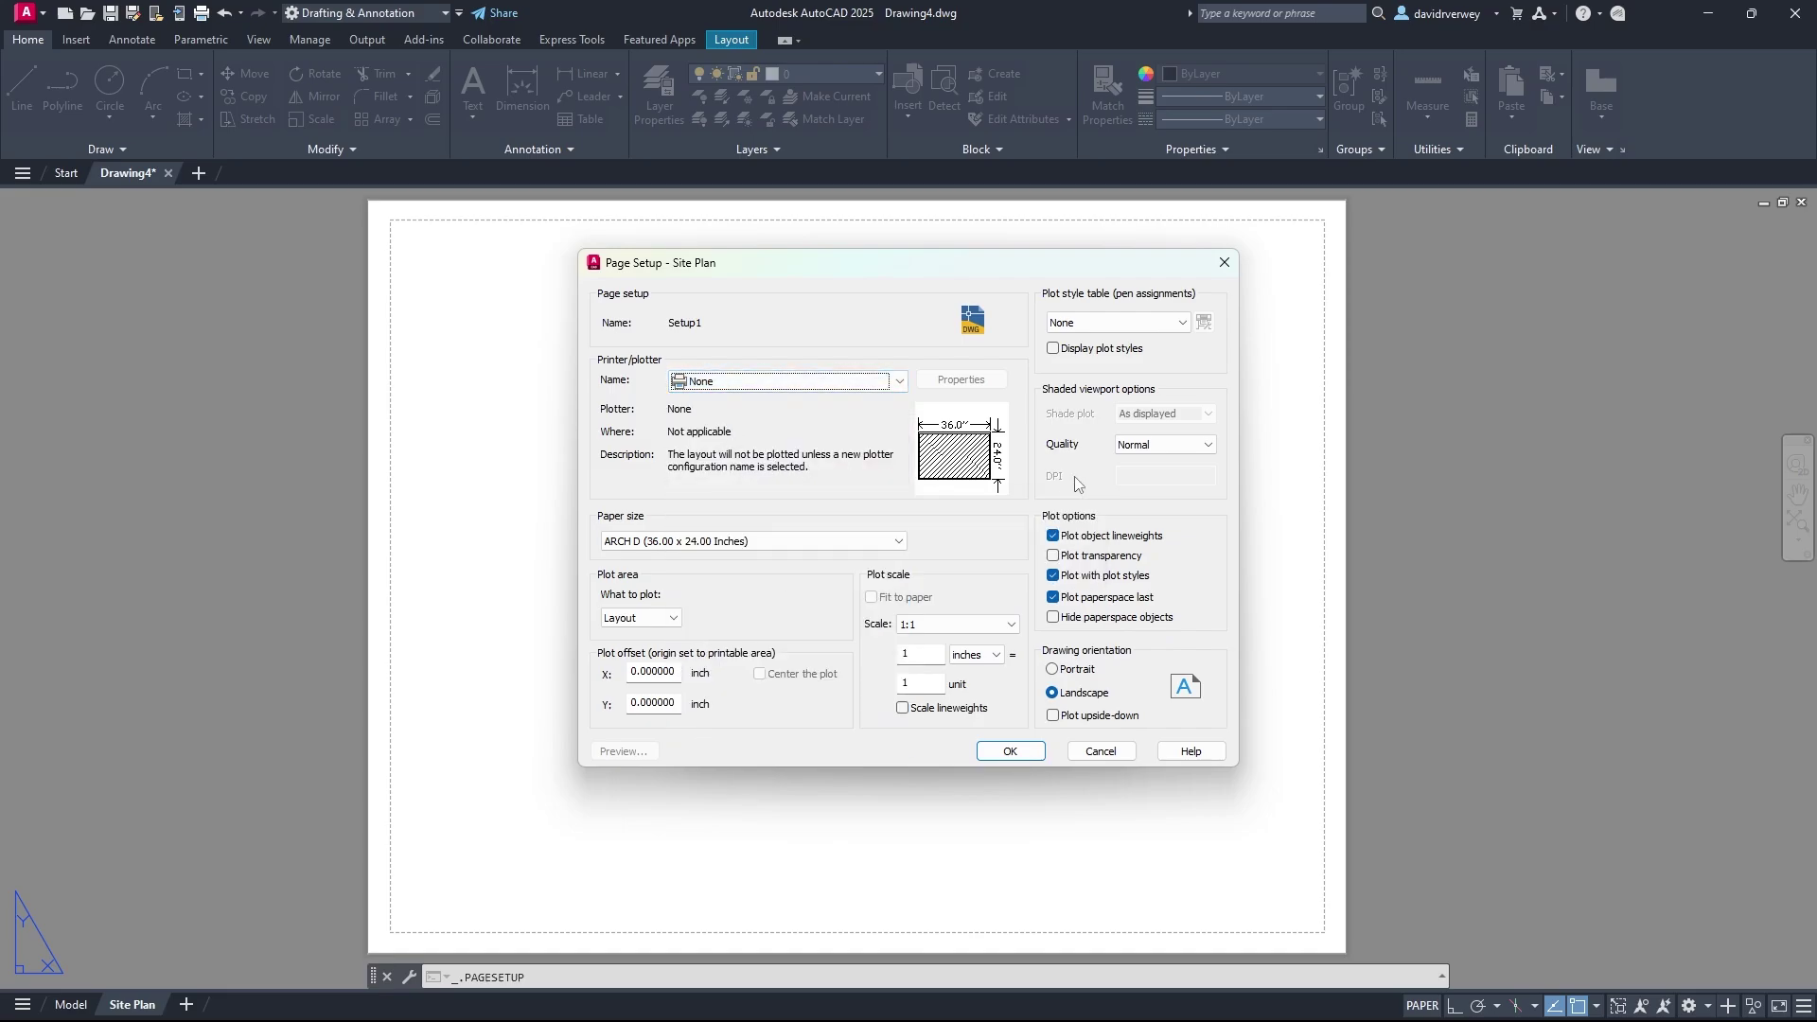
click(1010, 751)
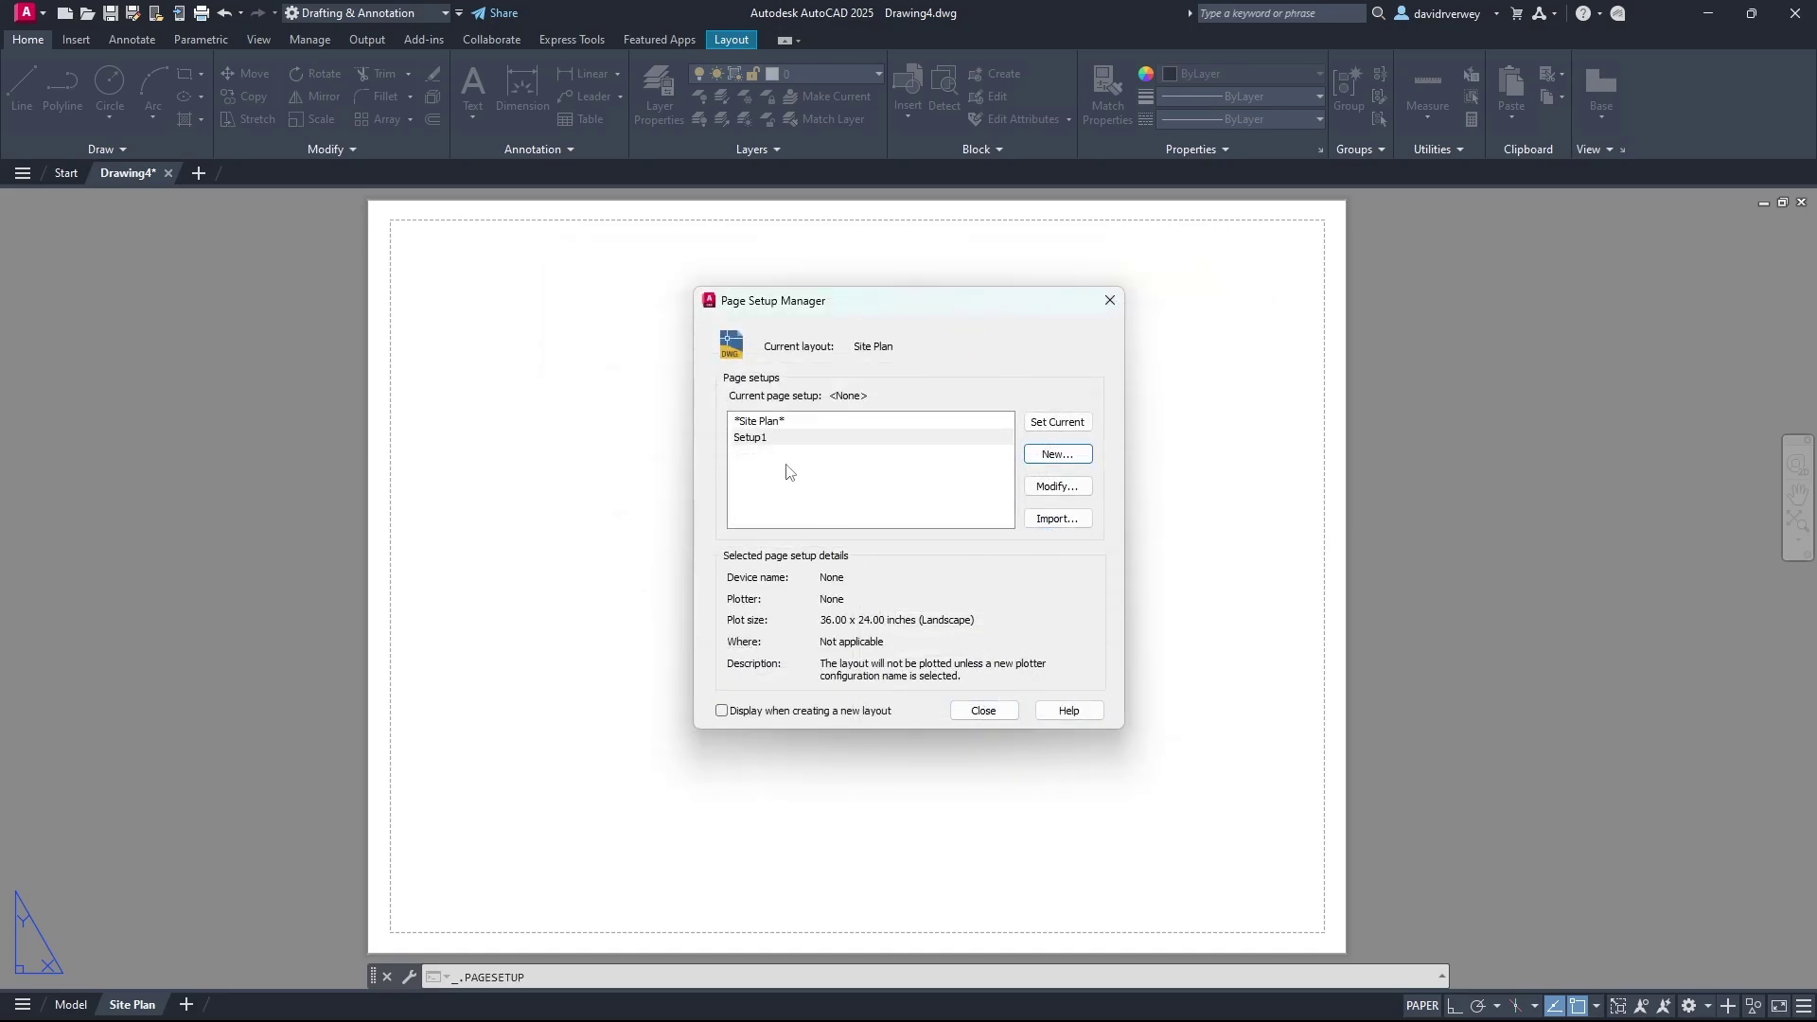
Step: Set the 36 x 24 inch Setup1 as the current page setup of the Site Plan layout and leave the page setup manager
double_click(785, 438)
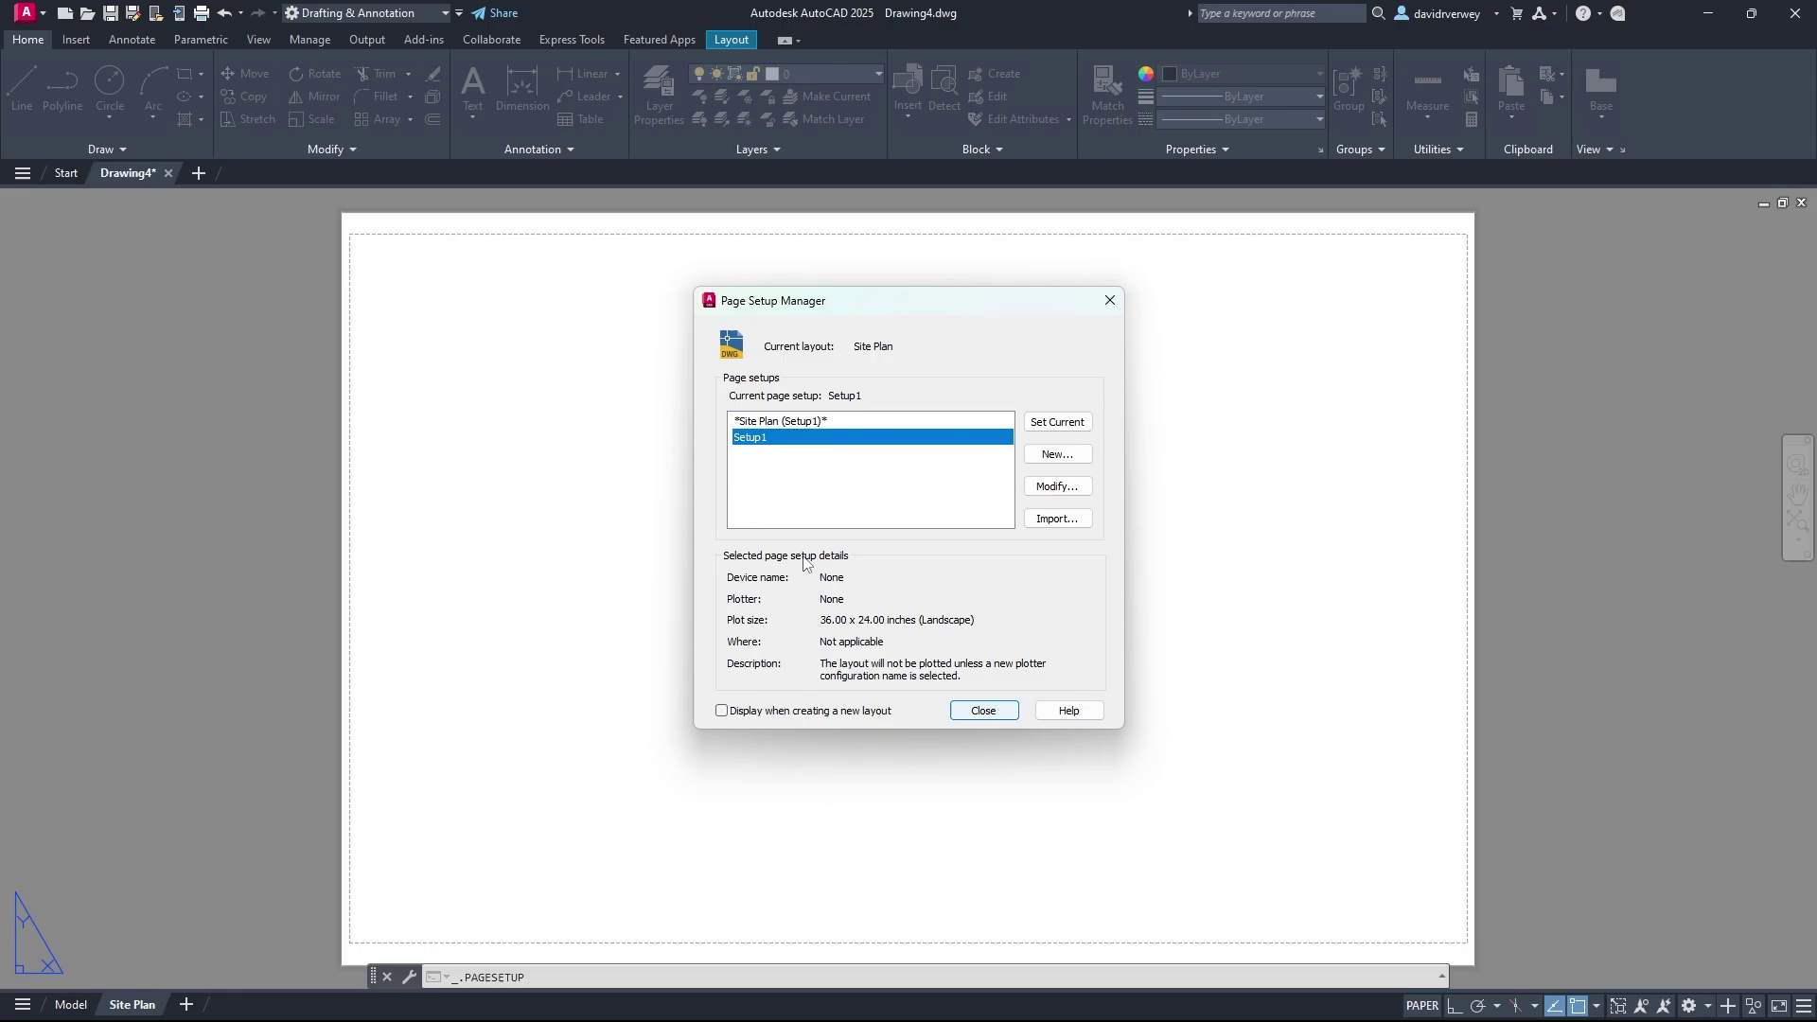
click(984, 710)
middle_drag(1526, 650, 927, 447)
scroll(994, 507, down, 2)
scroll(988, 501, up, 2)
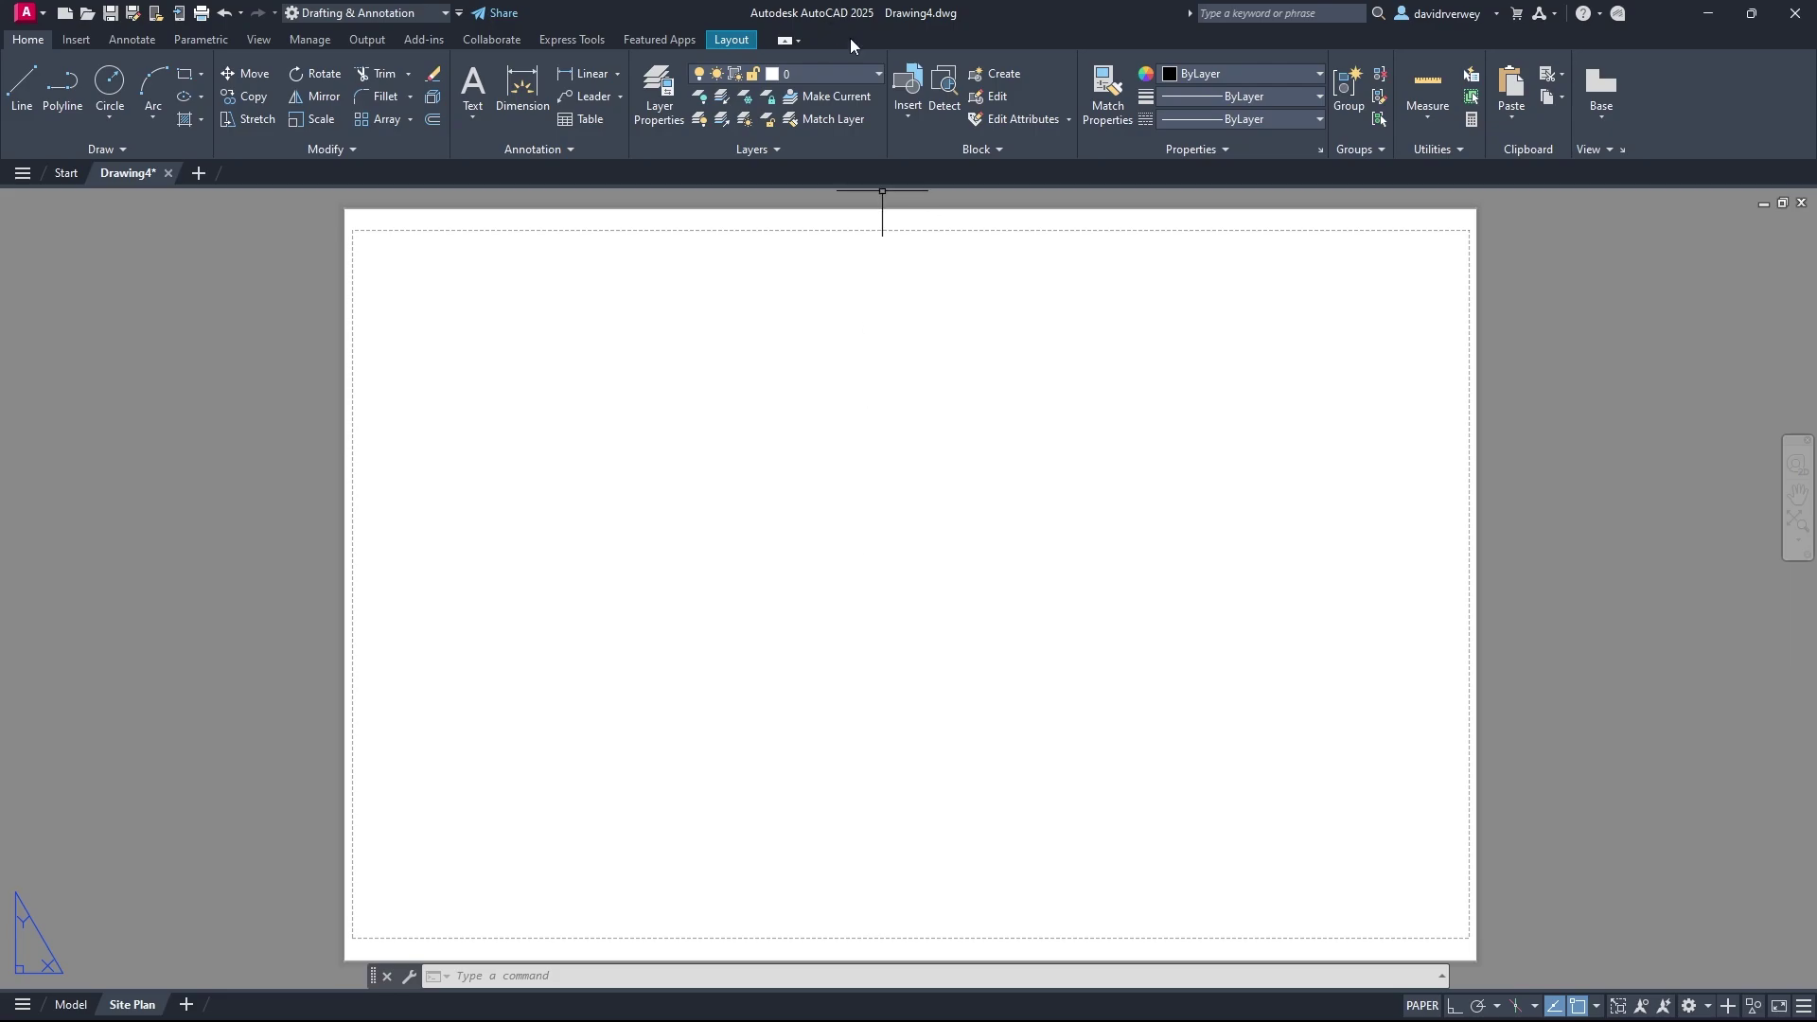
Step: Make Titleblock the current layer and draw a rectangular border corner to corner along the sheet's dashed printable margin
click(855, 74)
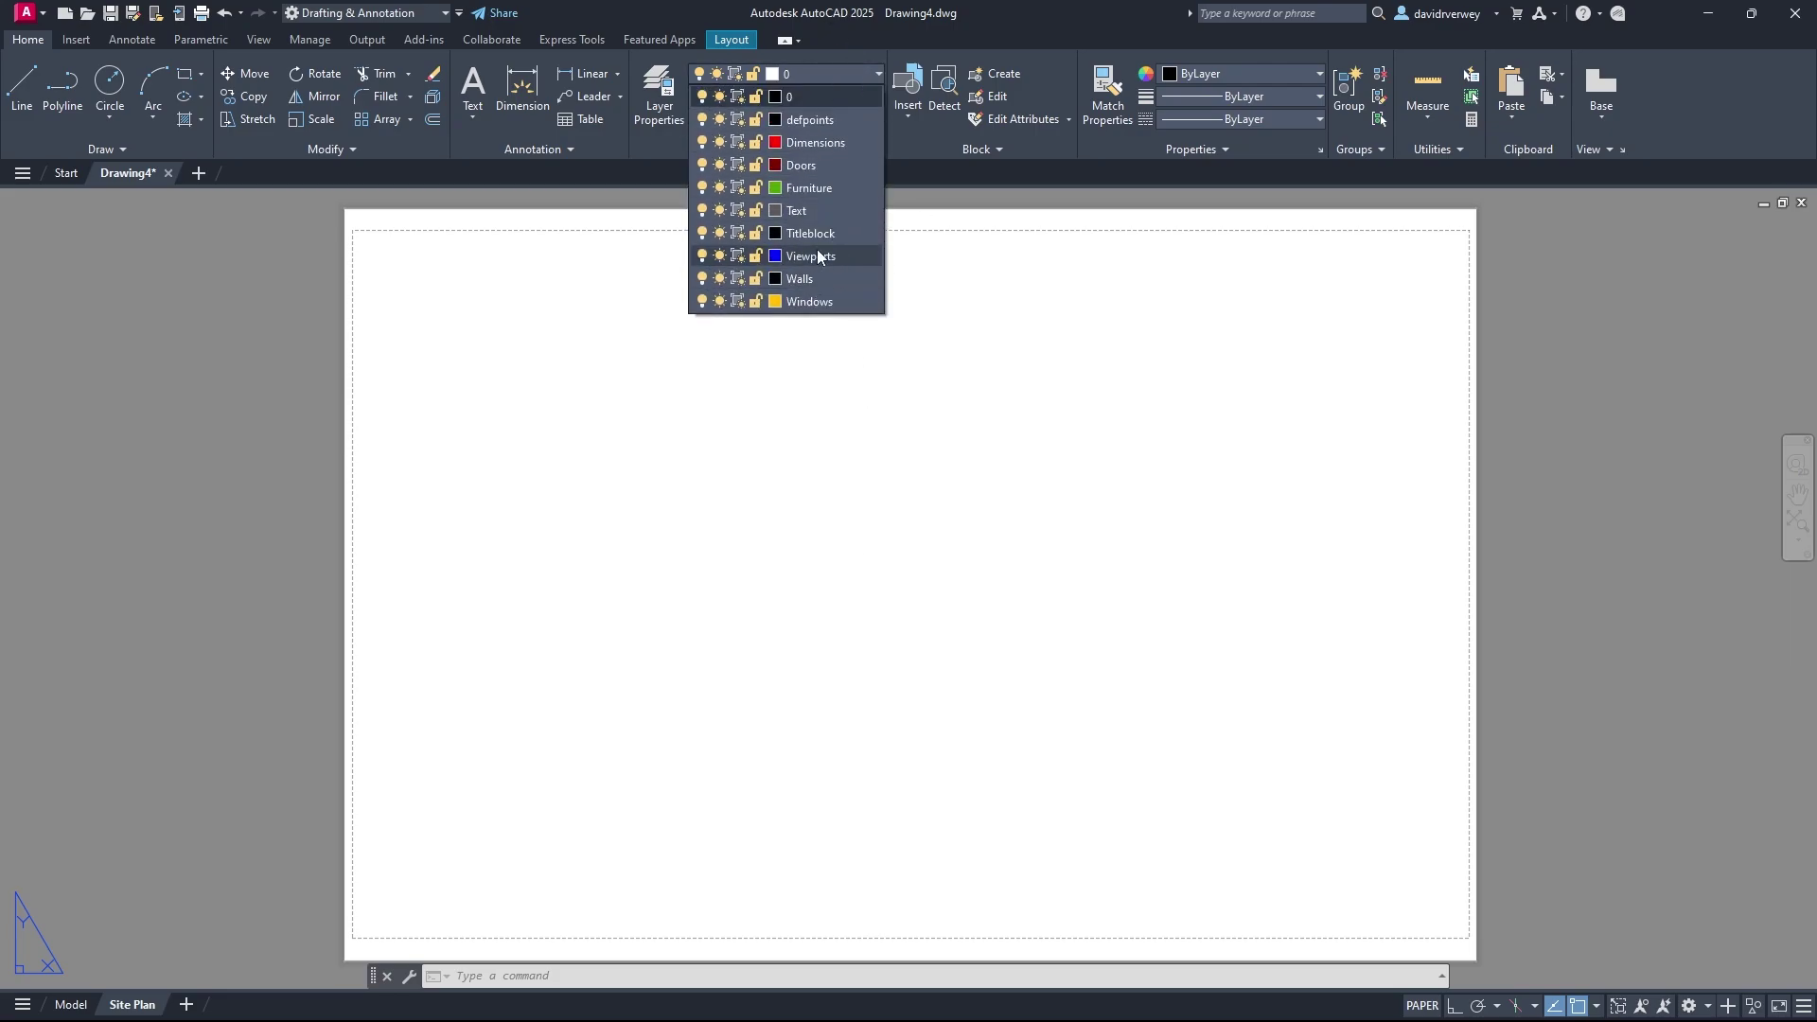
click(825, 234)
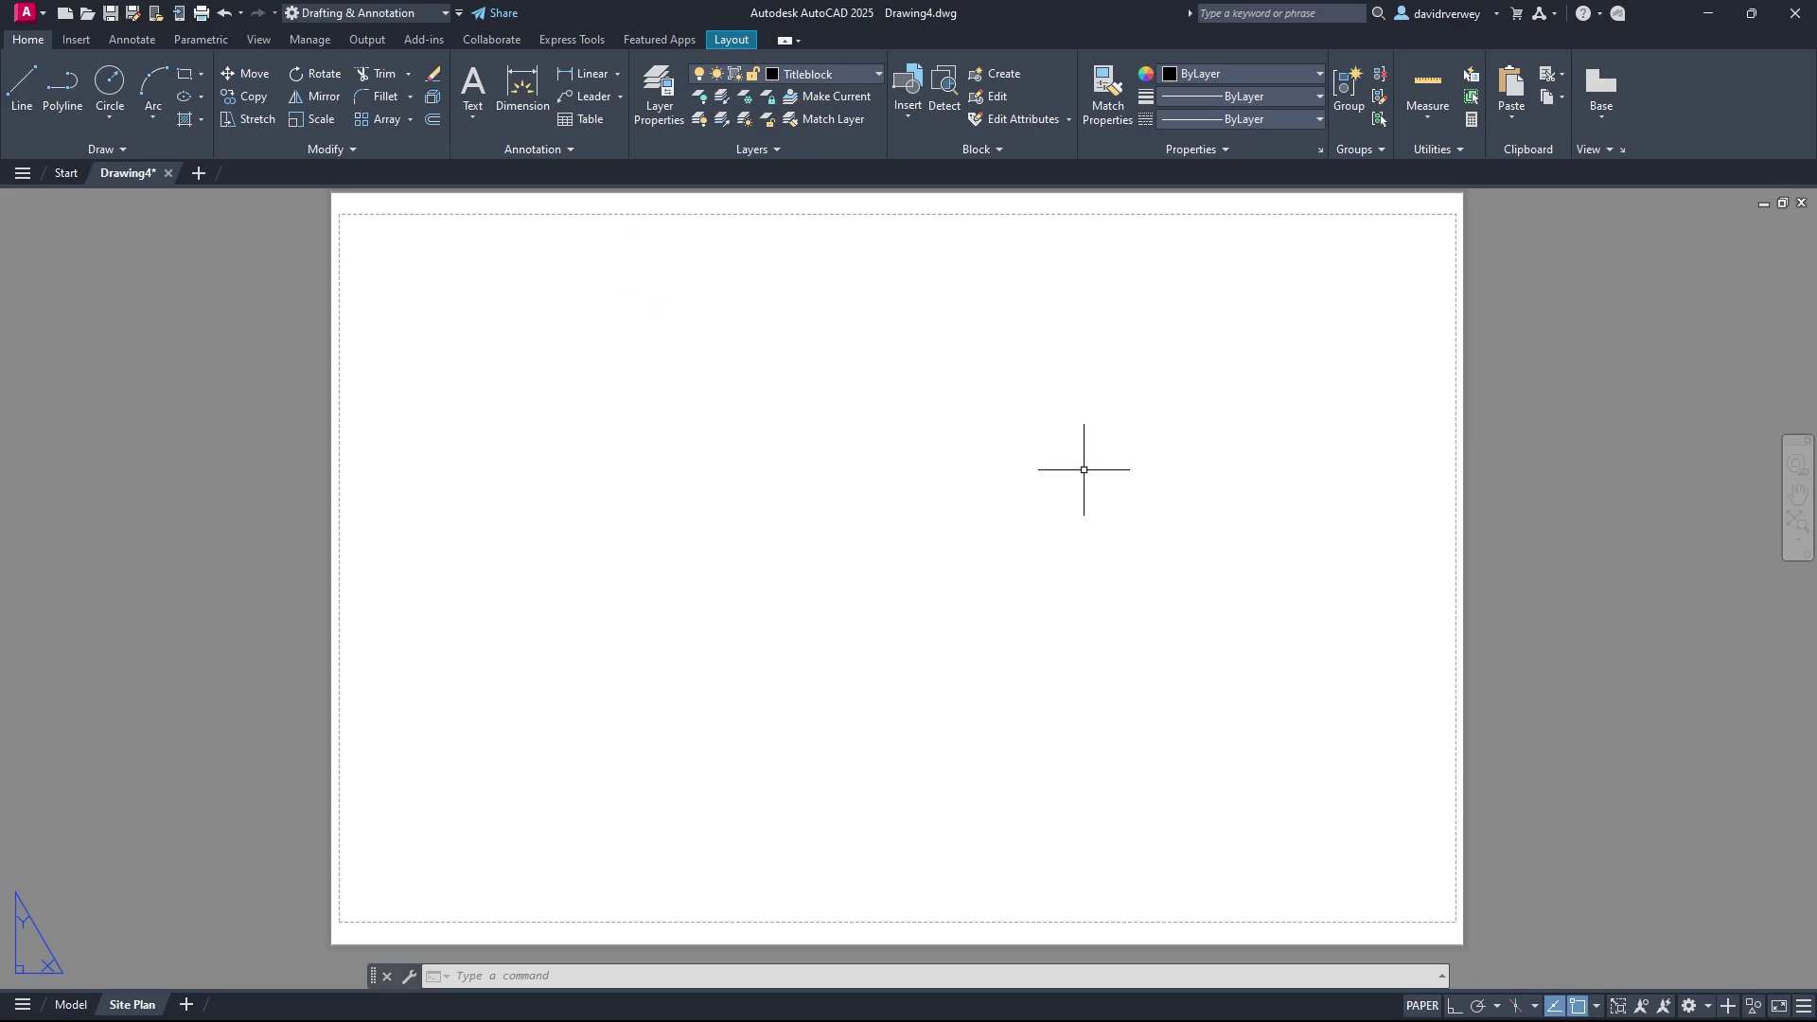
click(185, 74)
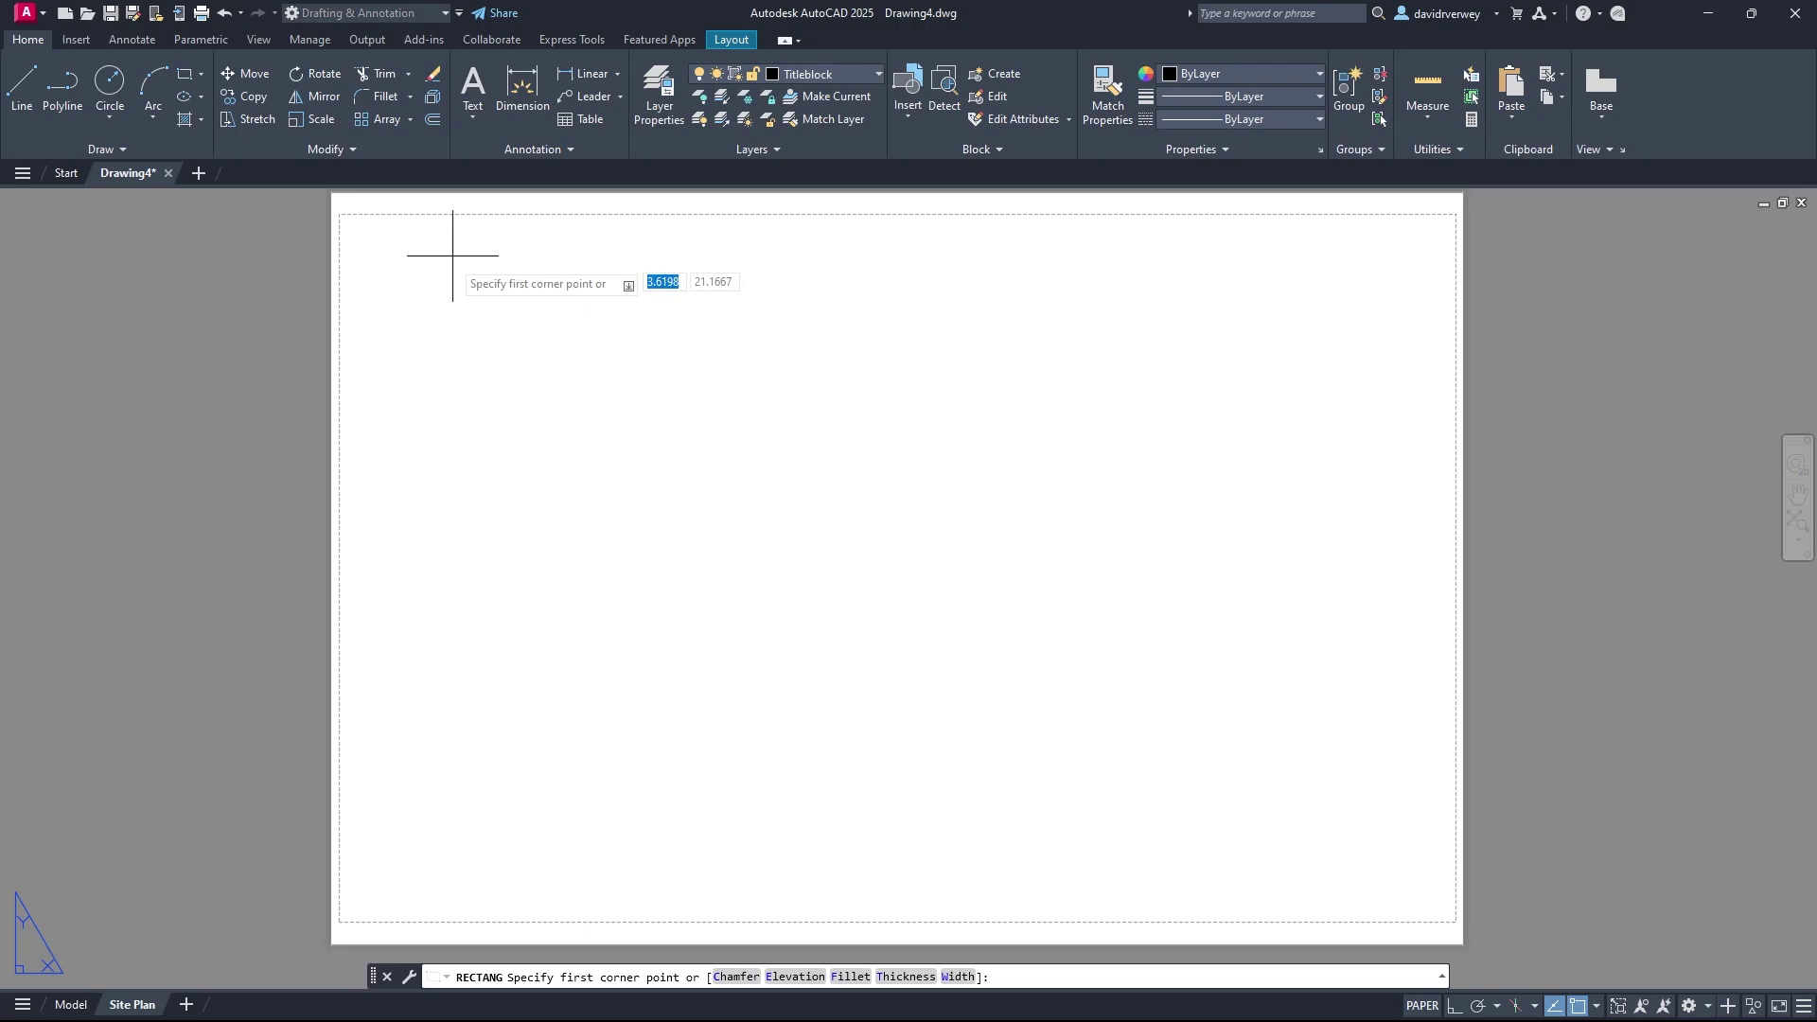
click(339, 215)
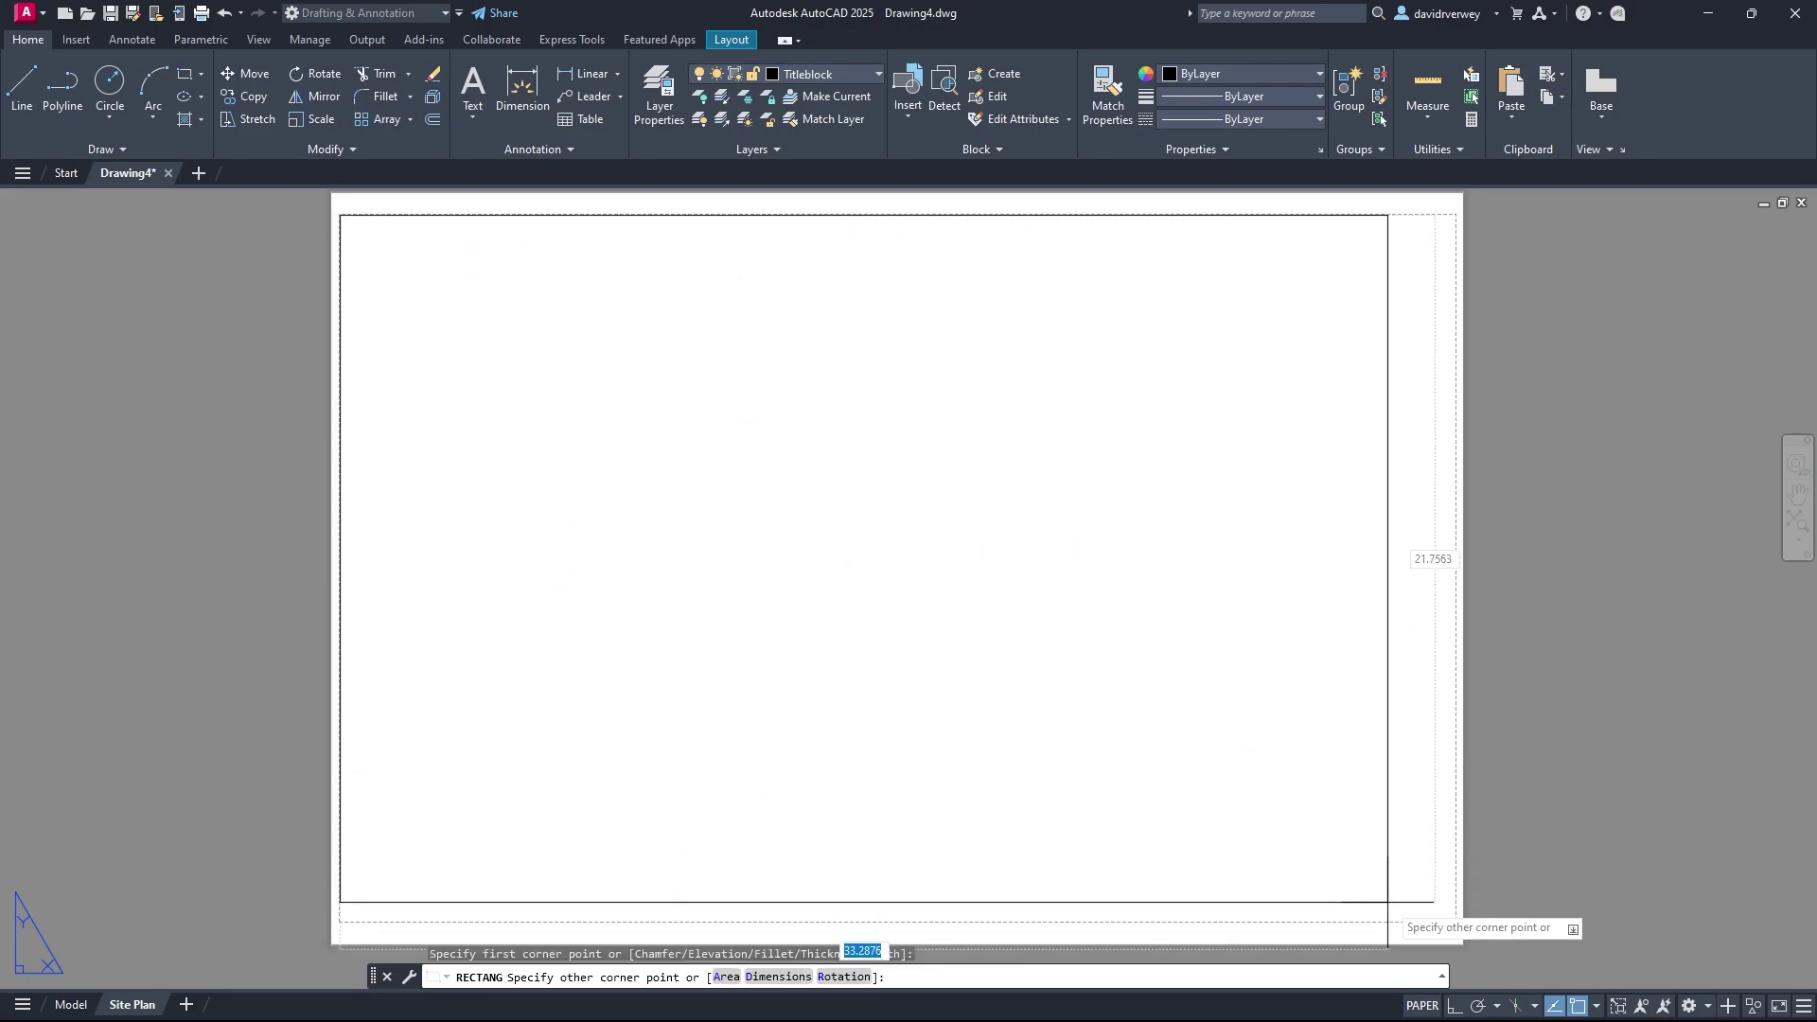
click(1454, 921)
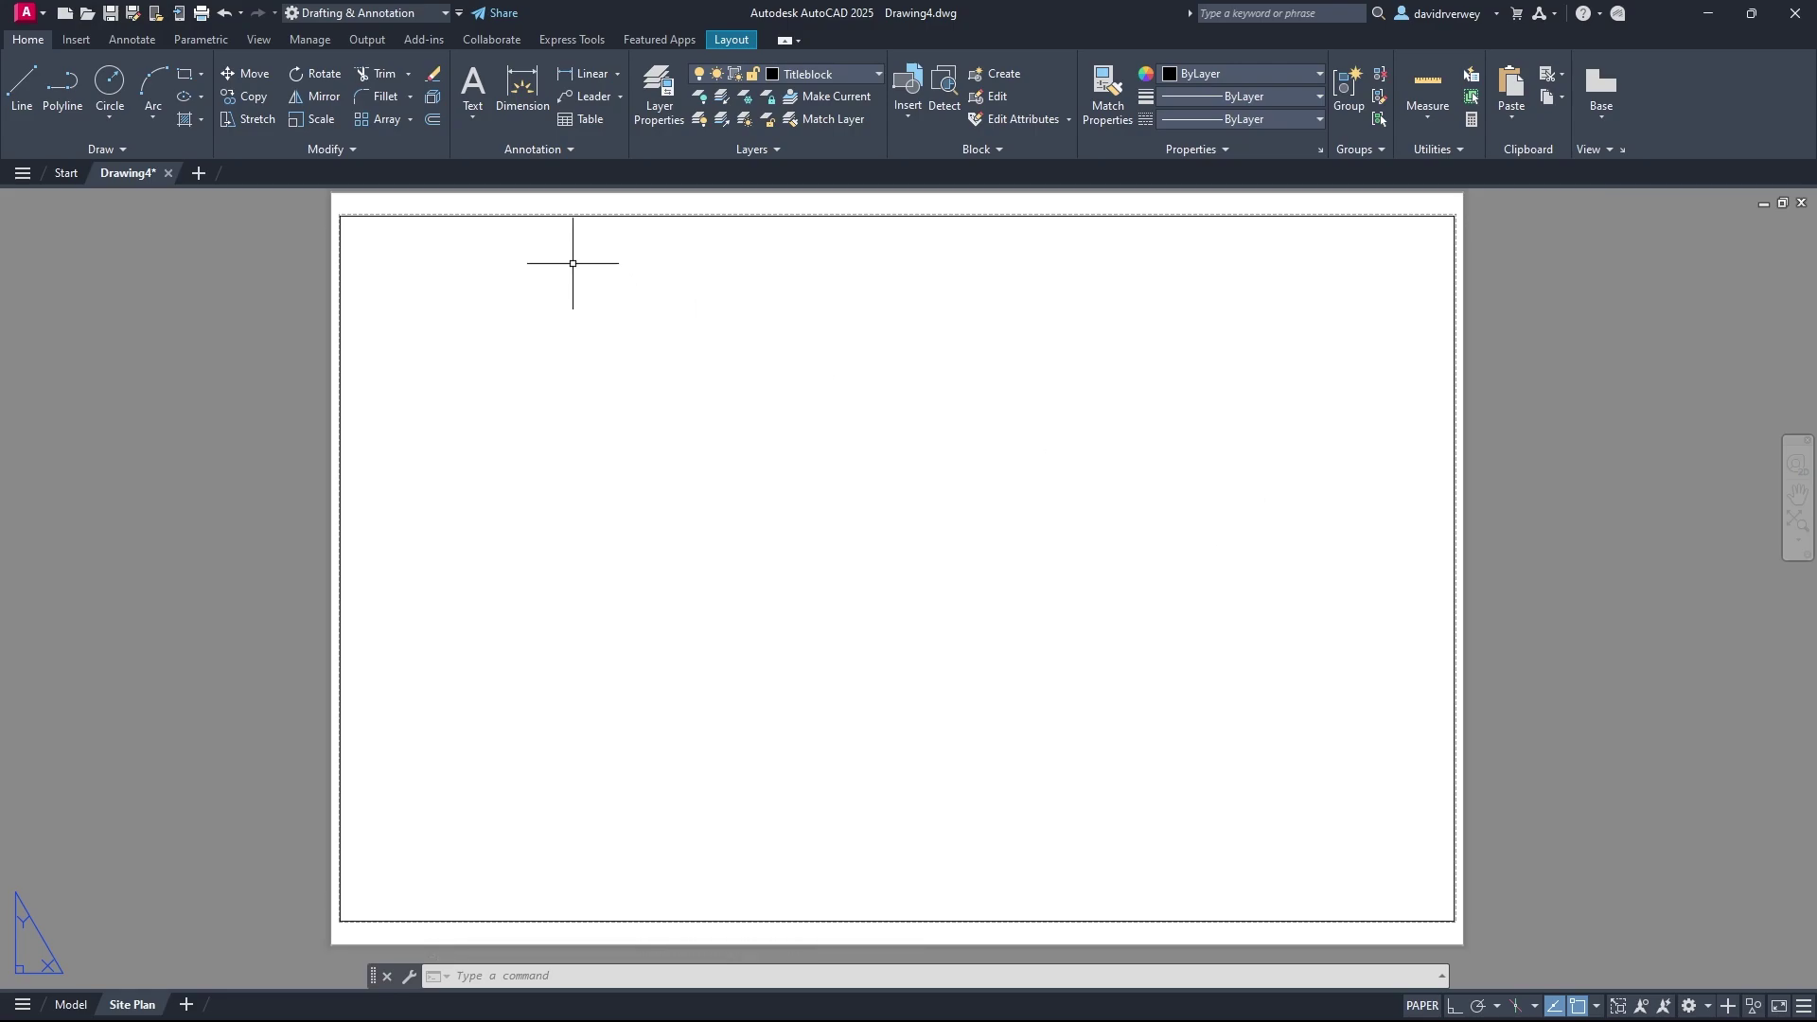
Step: Offset the border rectangle inward by a small distance picked at its upper-left corner to form a double border
click(487, 231)
click(438, 202)
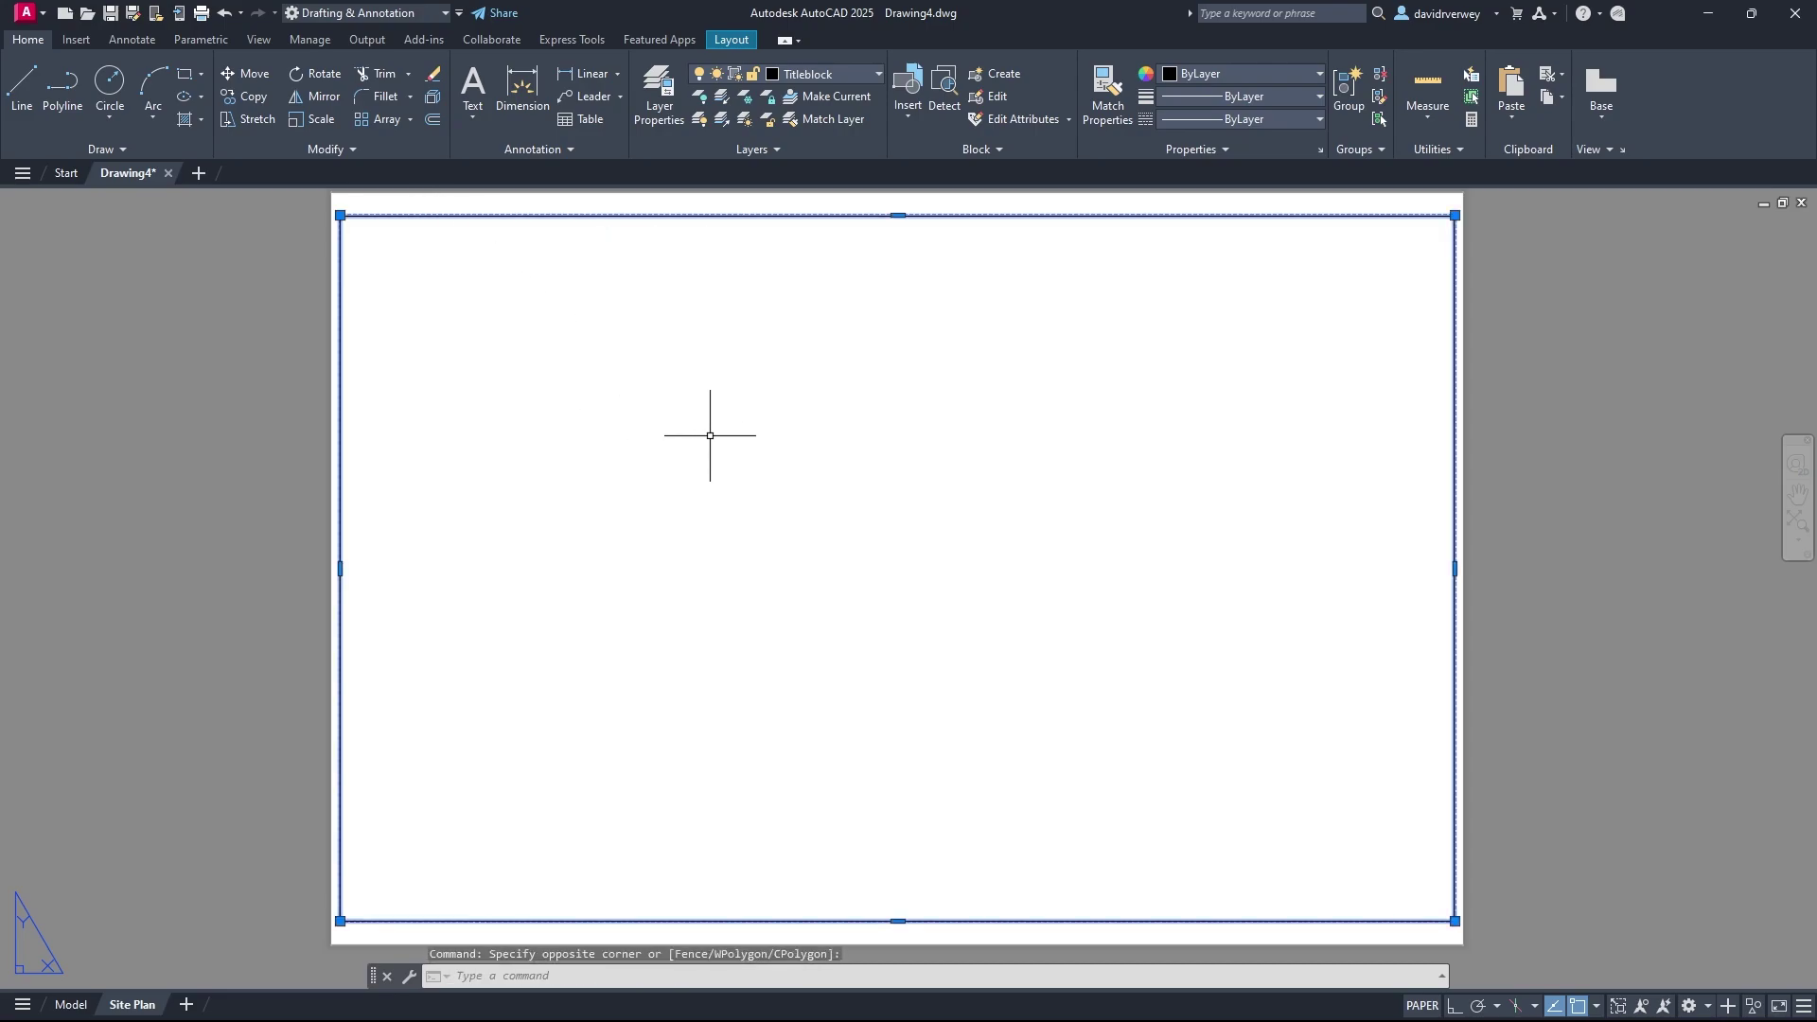
text(offset)
key(Return)
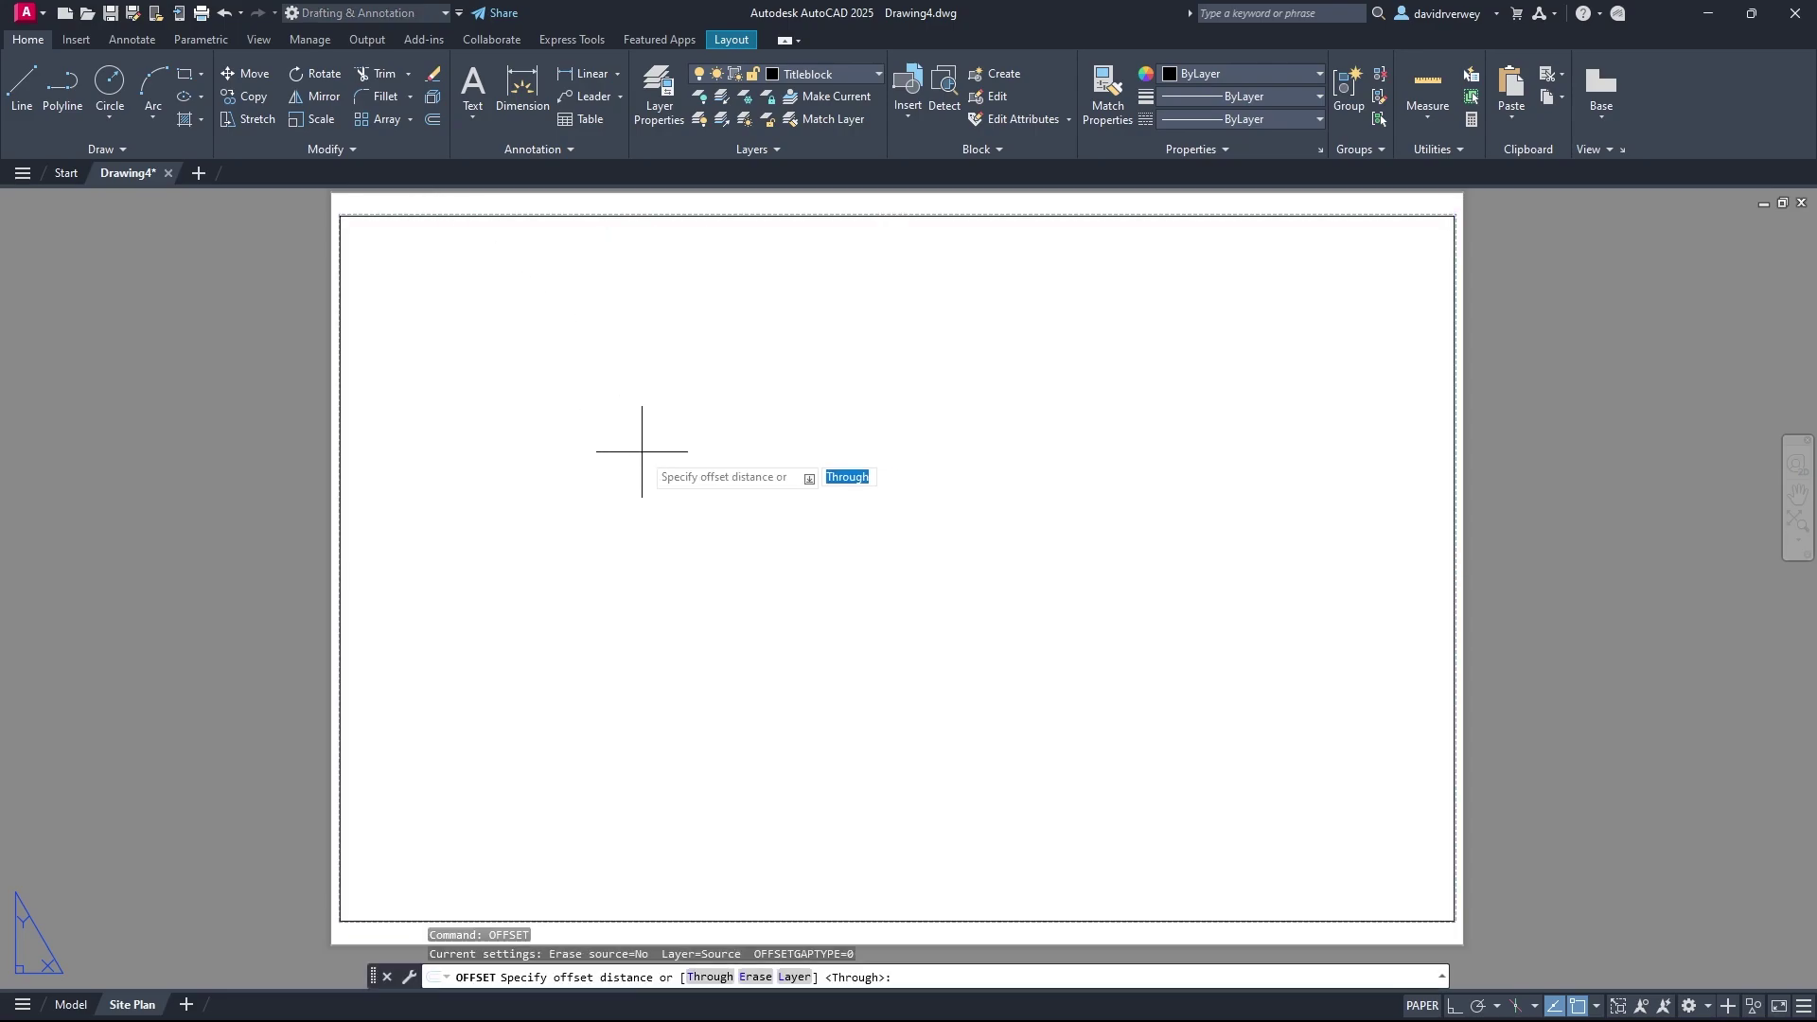
click(342, 215)
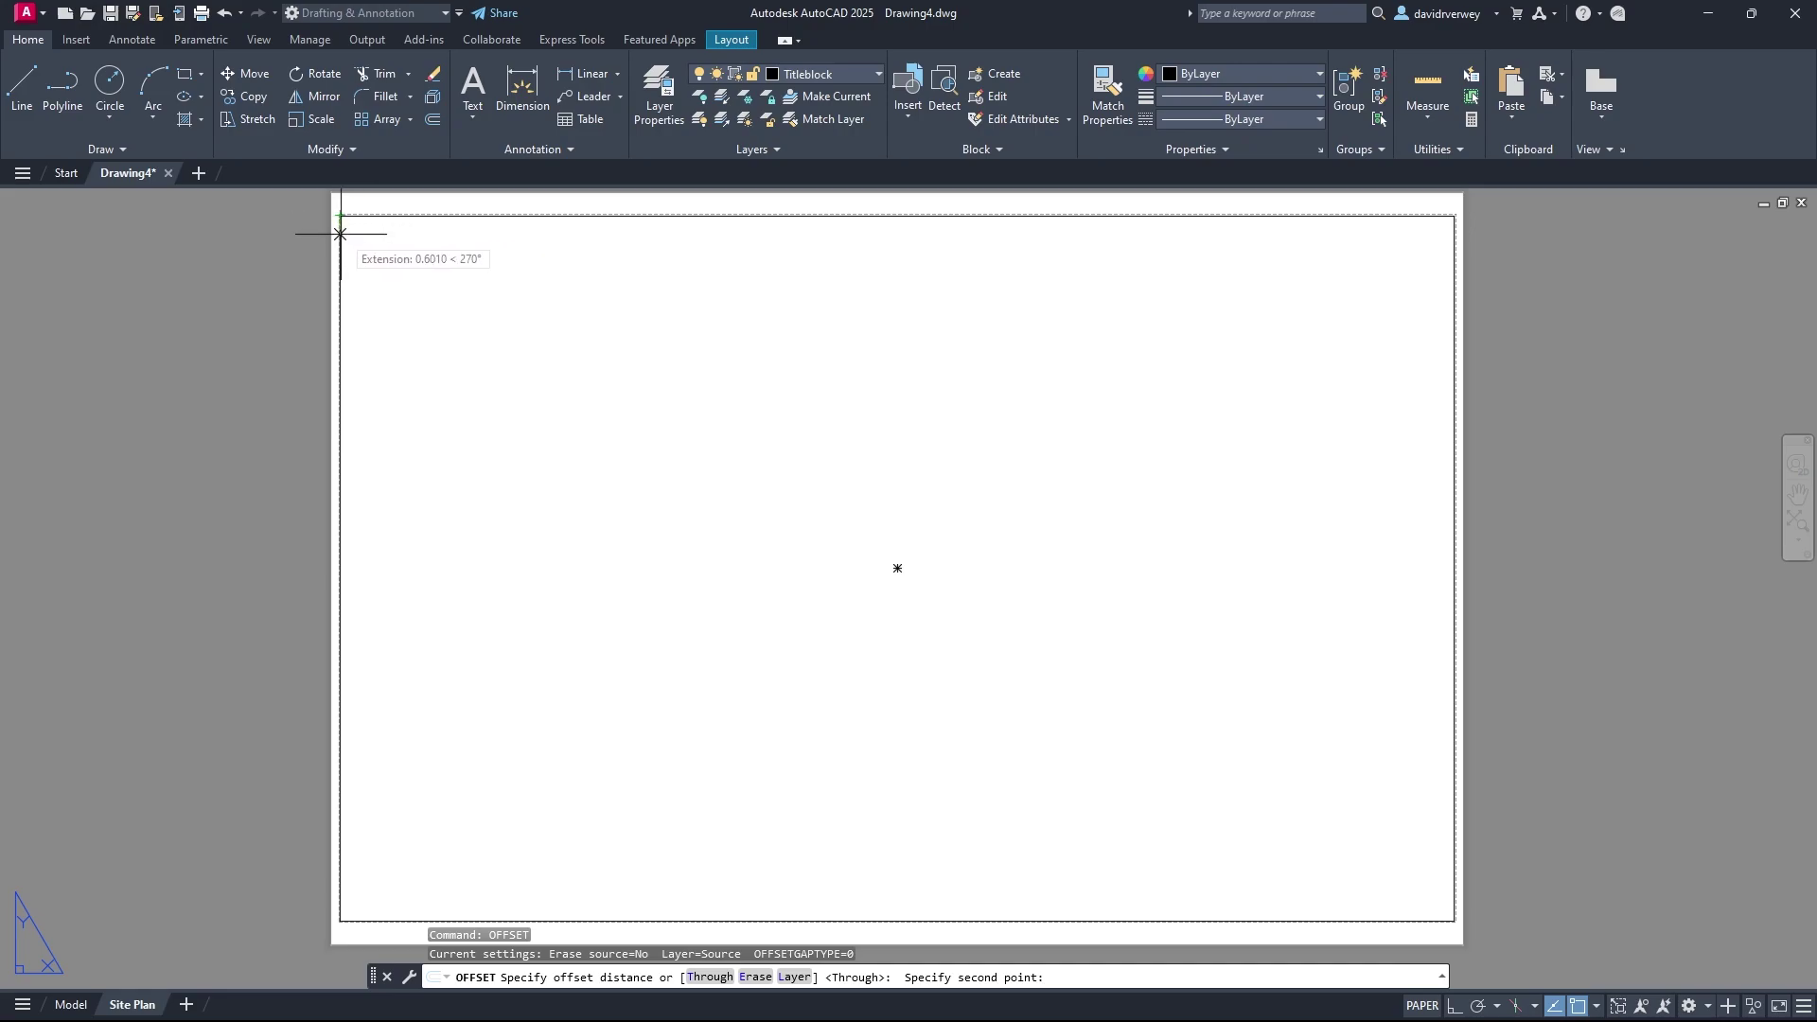
scroll(343, 219, up, 6)
middle_drag(345, 223, 425, 411)
click(419, 295)
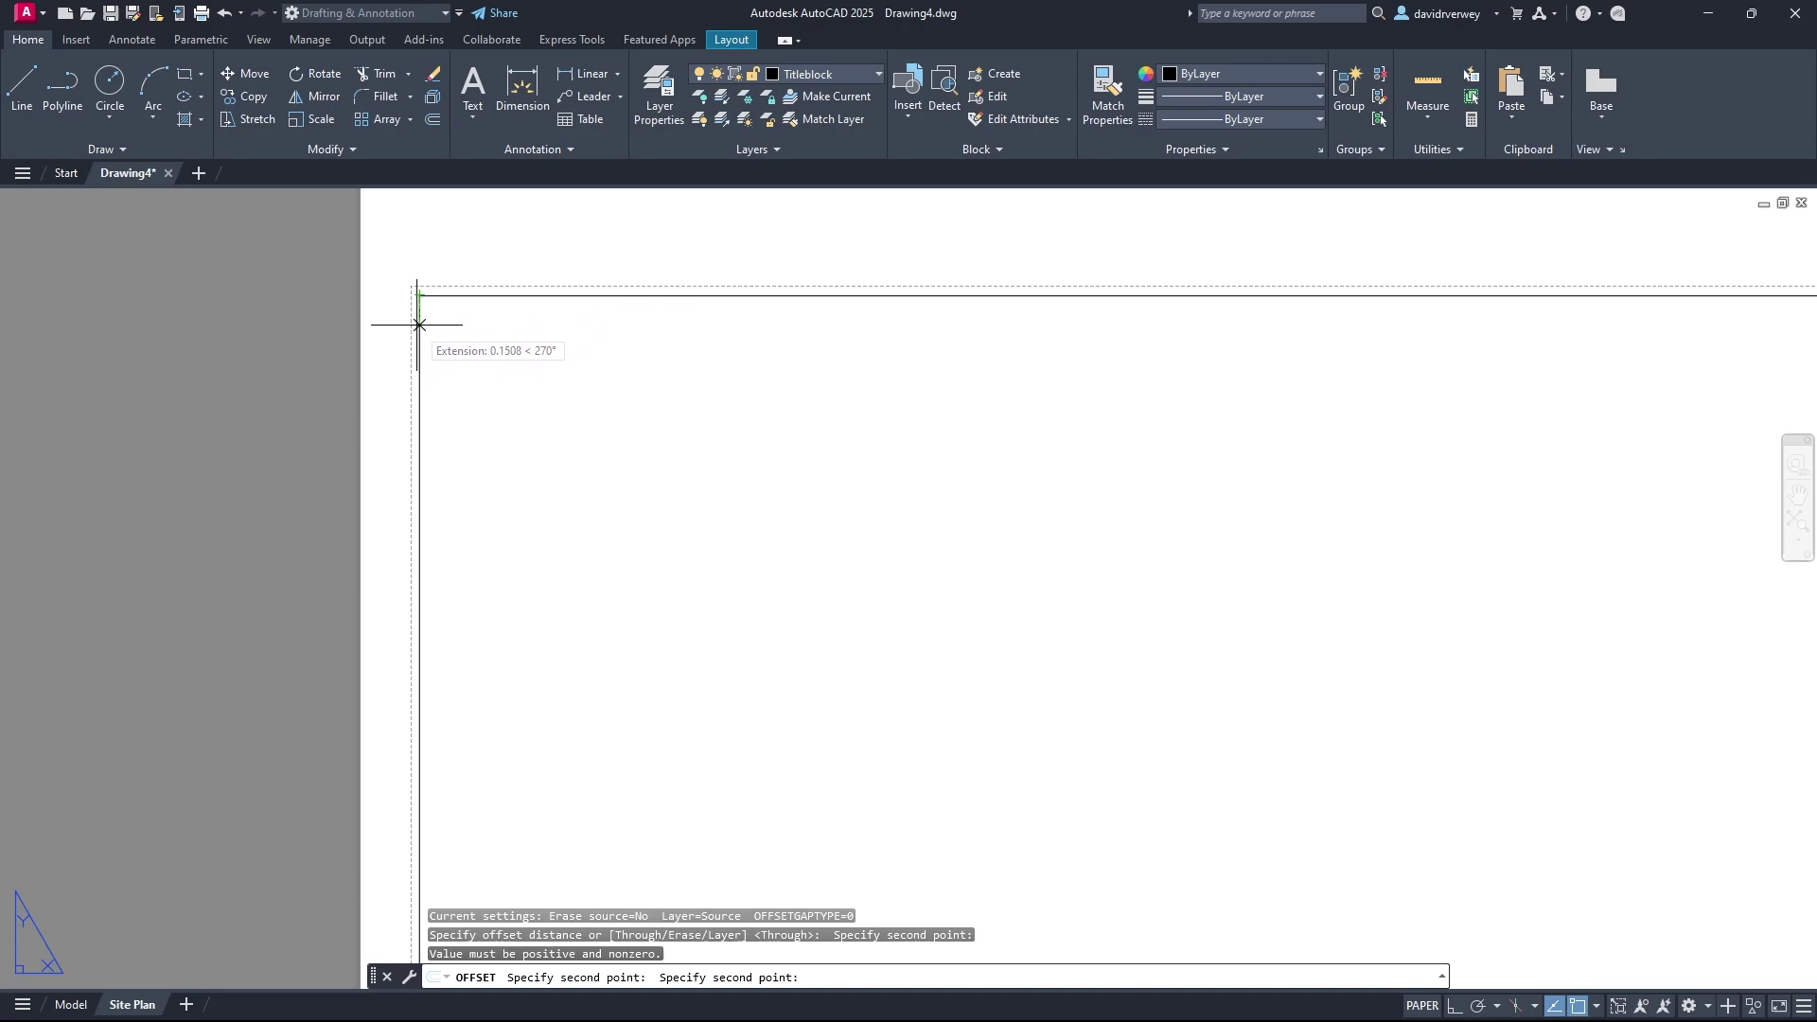
click(412, 325)
click(420, 317)
click(469, 349)
scroll(946, 539, down, 6)
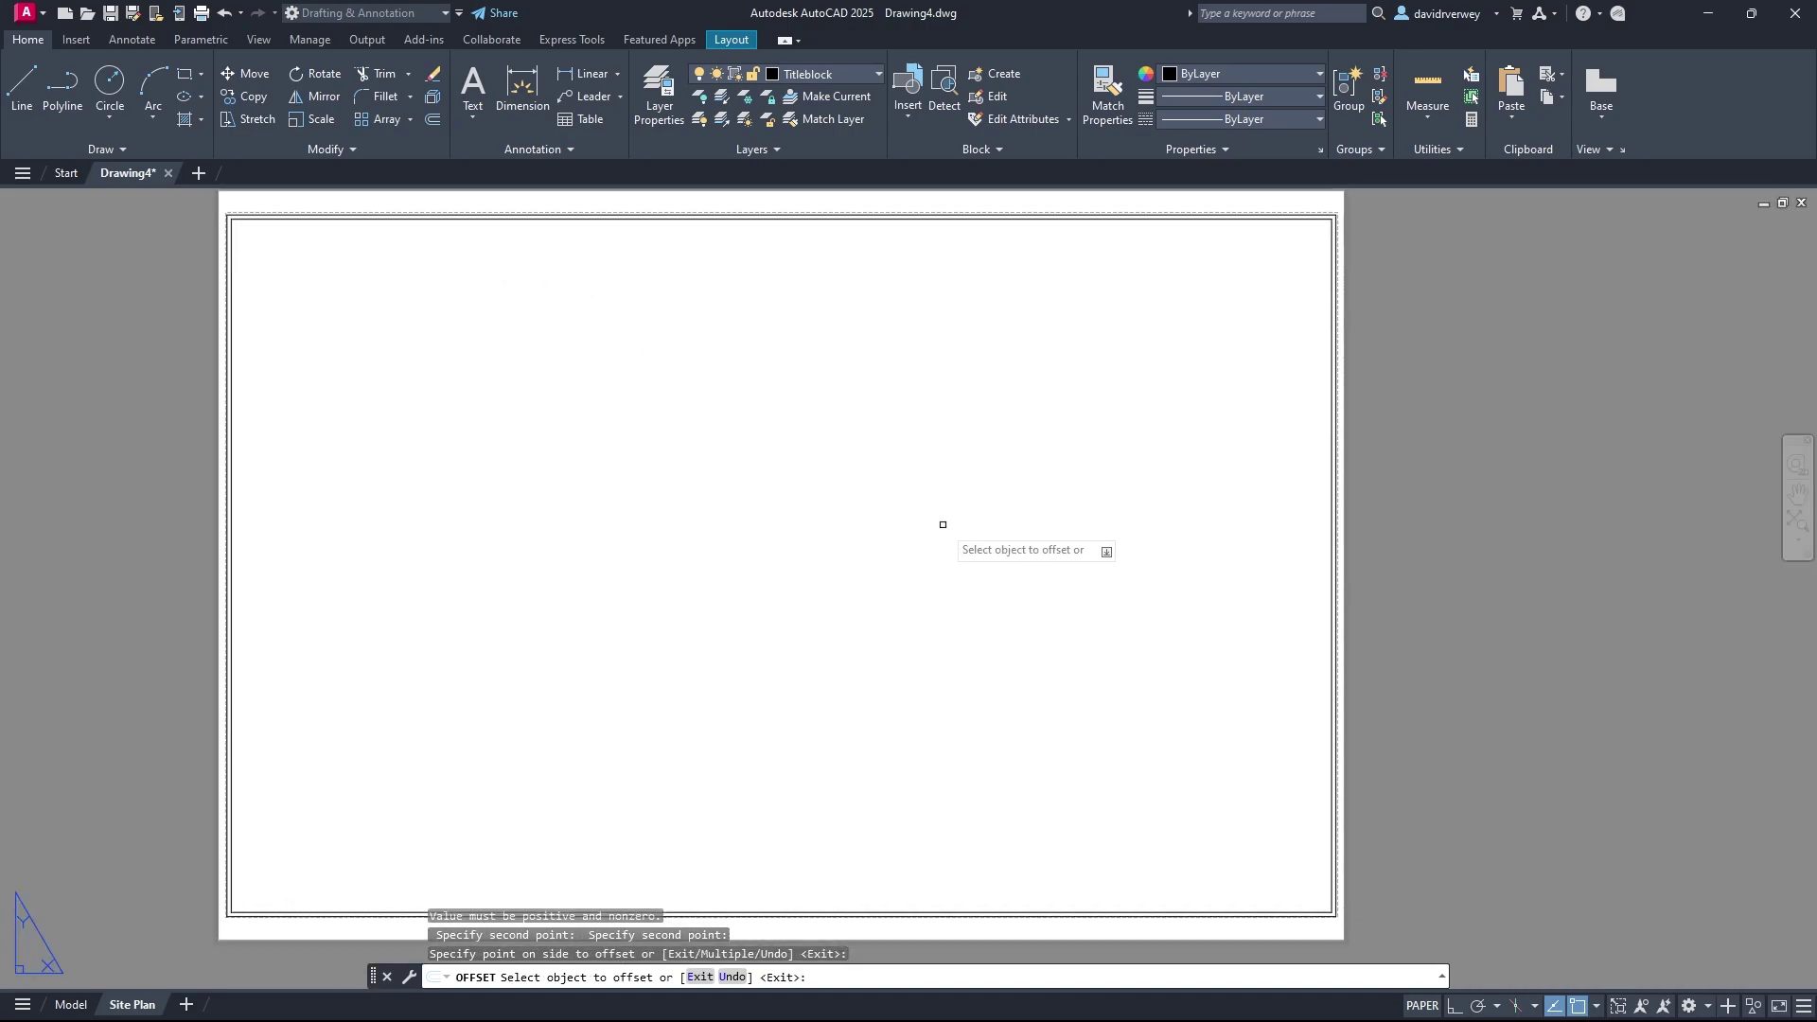
key(Escape)
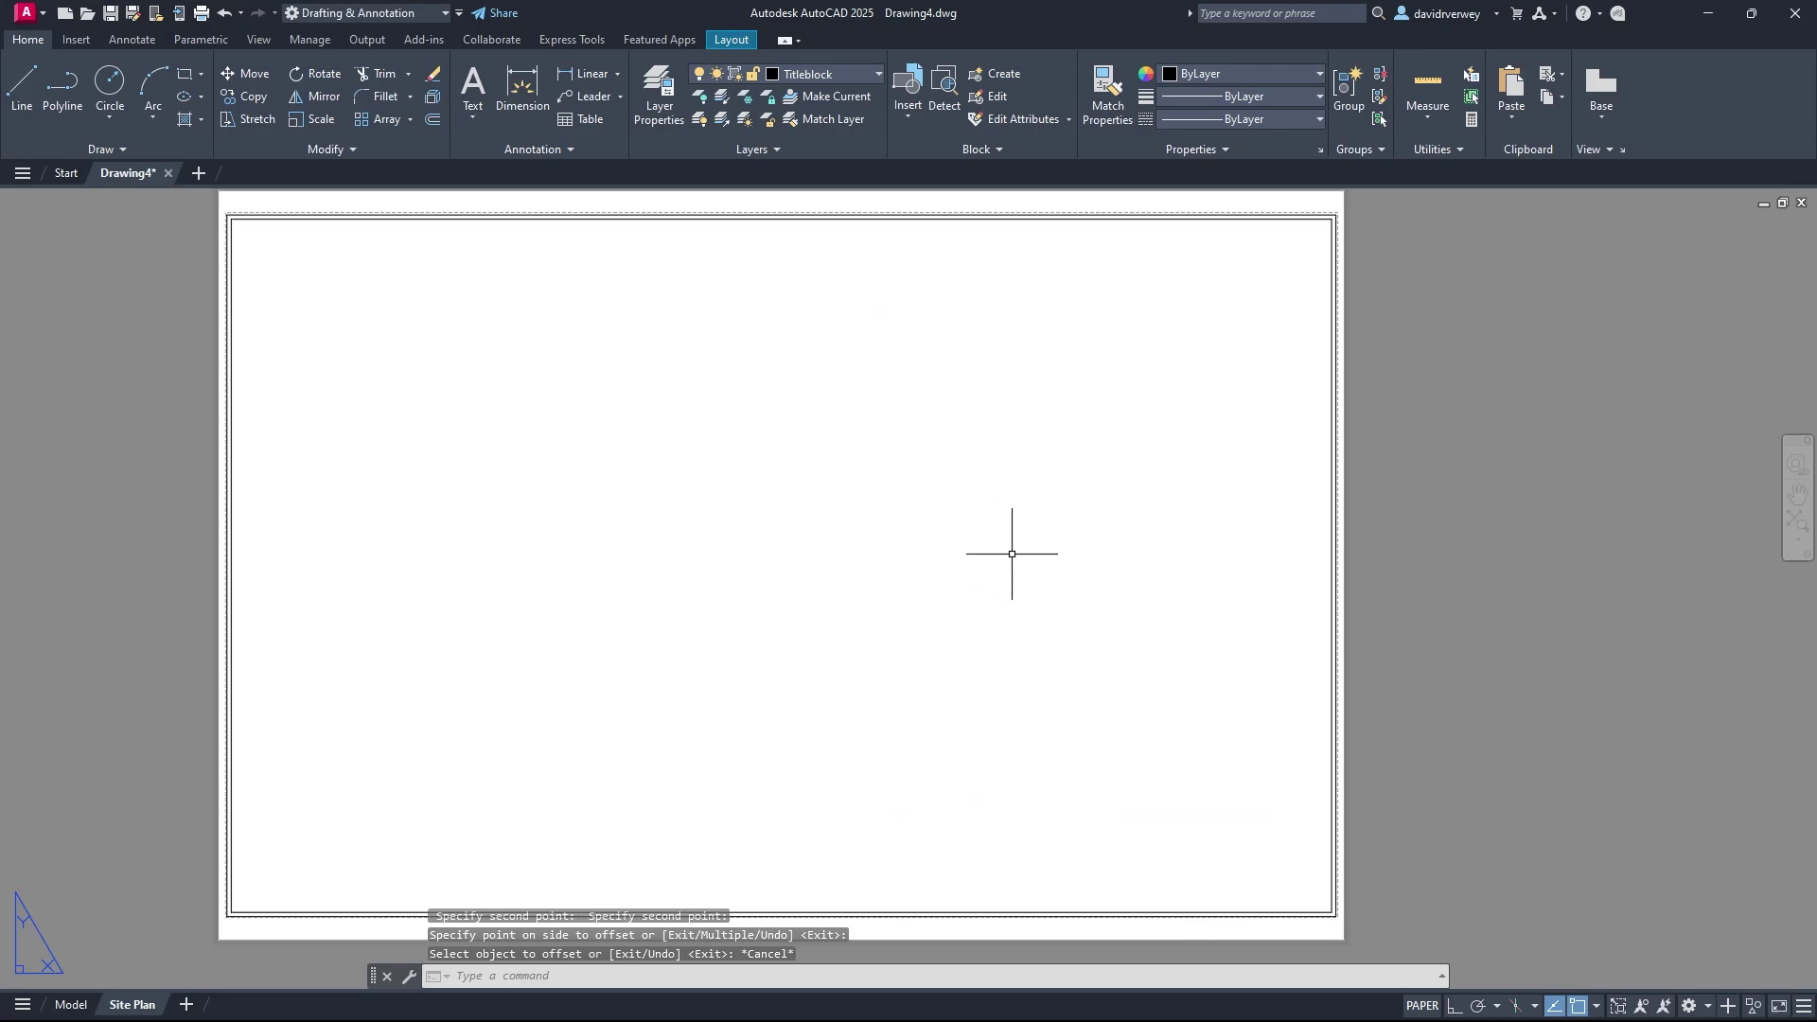
scroll(1188, 265, down, 2)
scroll(1227, 358, up, 2)
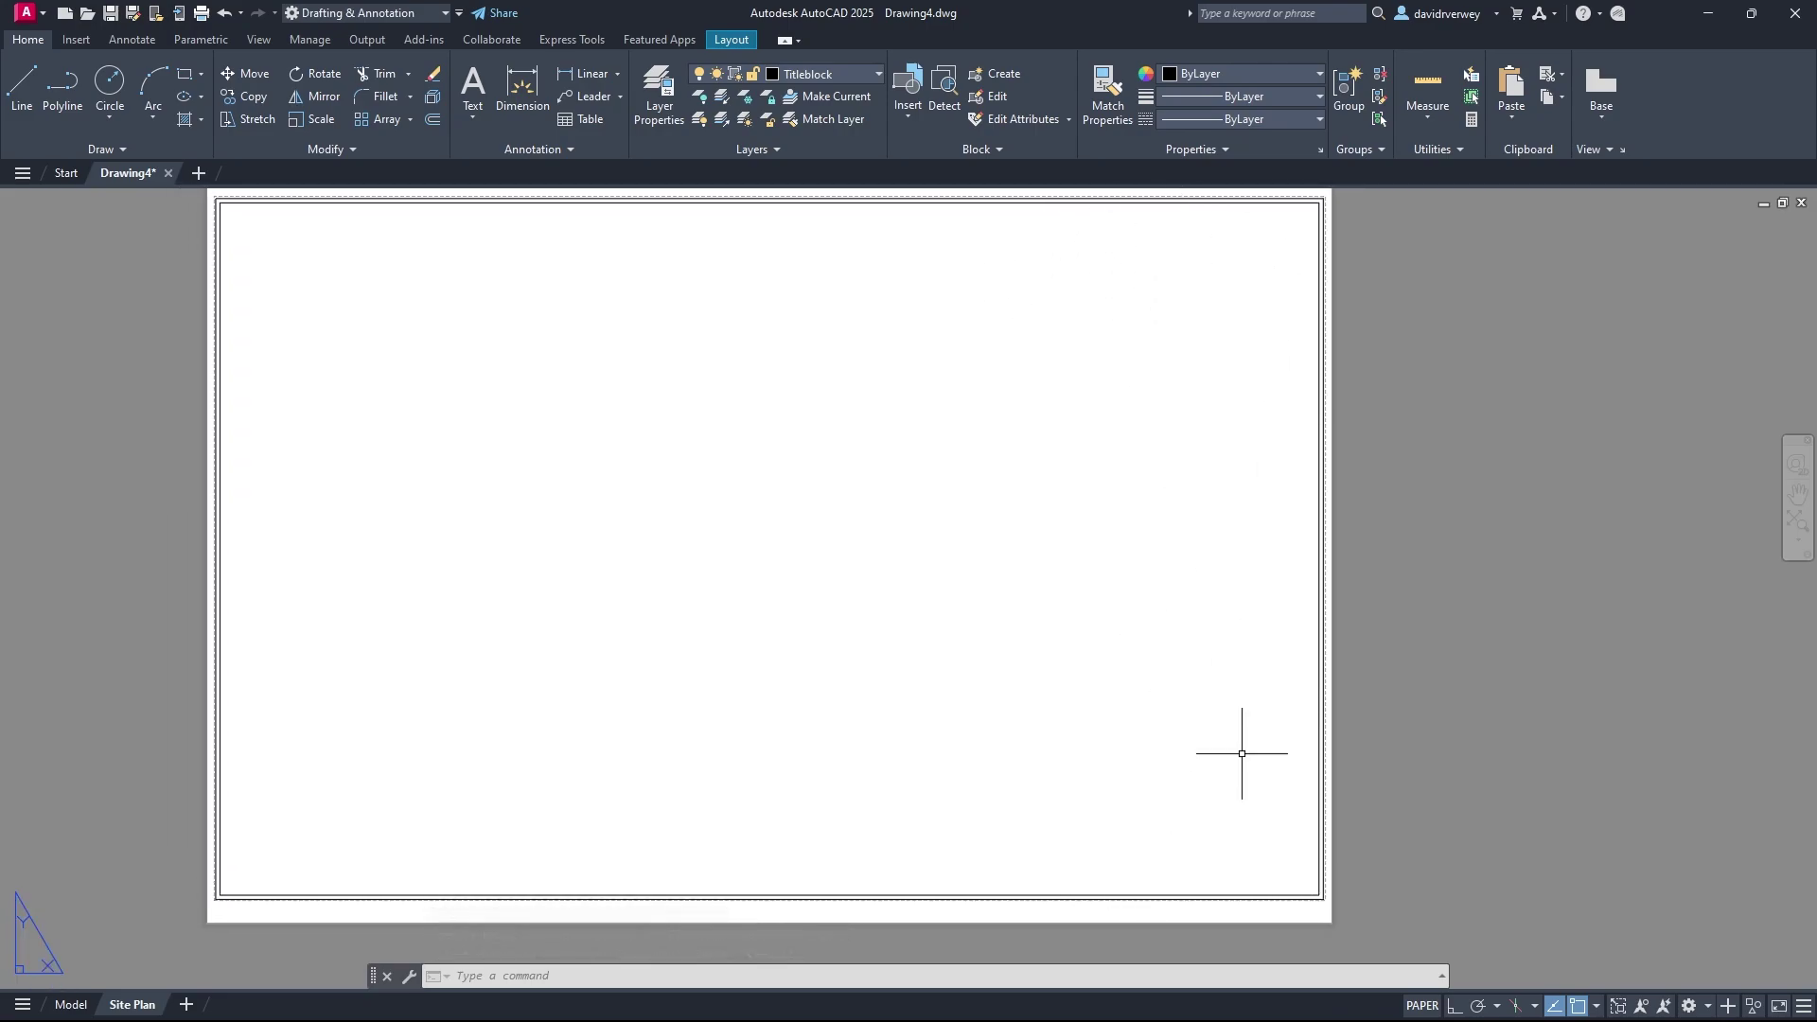
Step: Open the Templates Example - AAP drawing and measure the width of its General Notes box with a temporary polyline
click(64, 173)
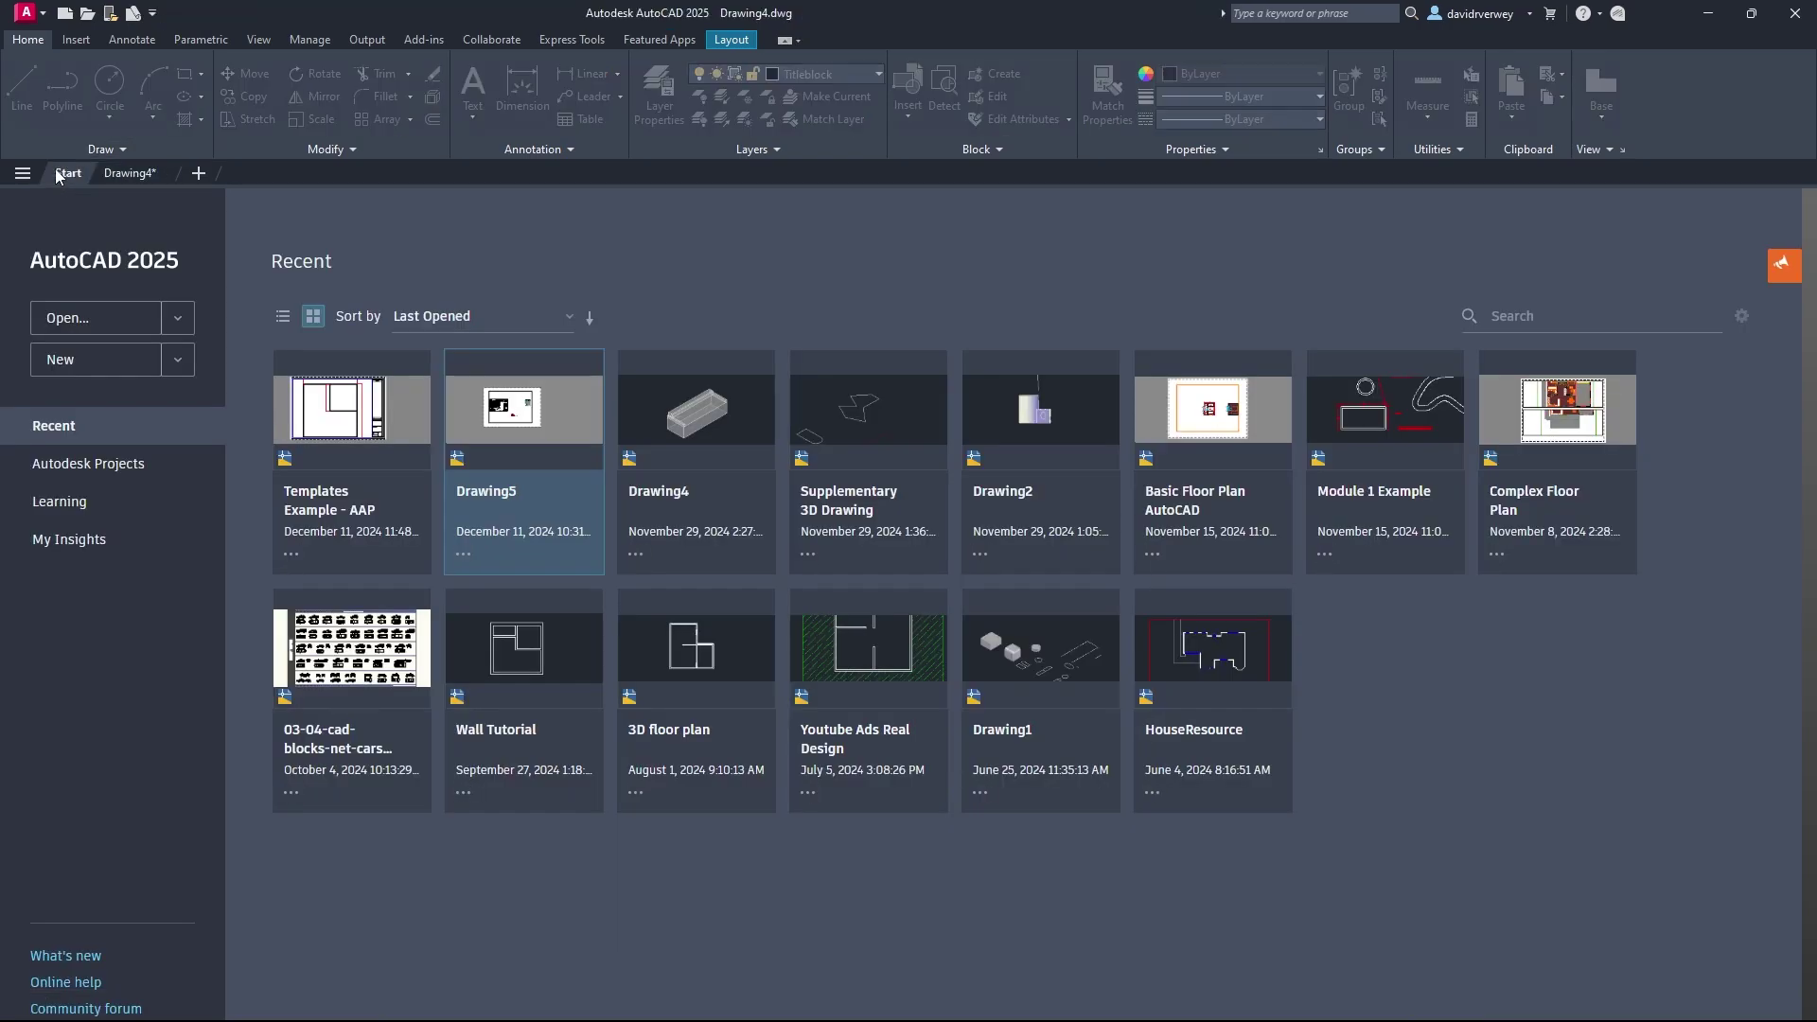
click(324, 496)
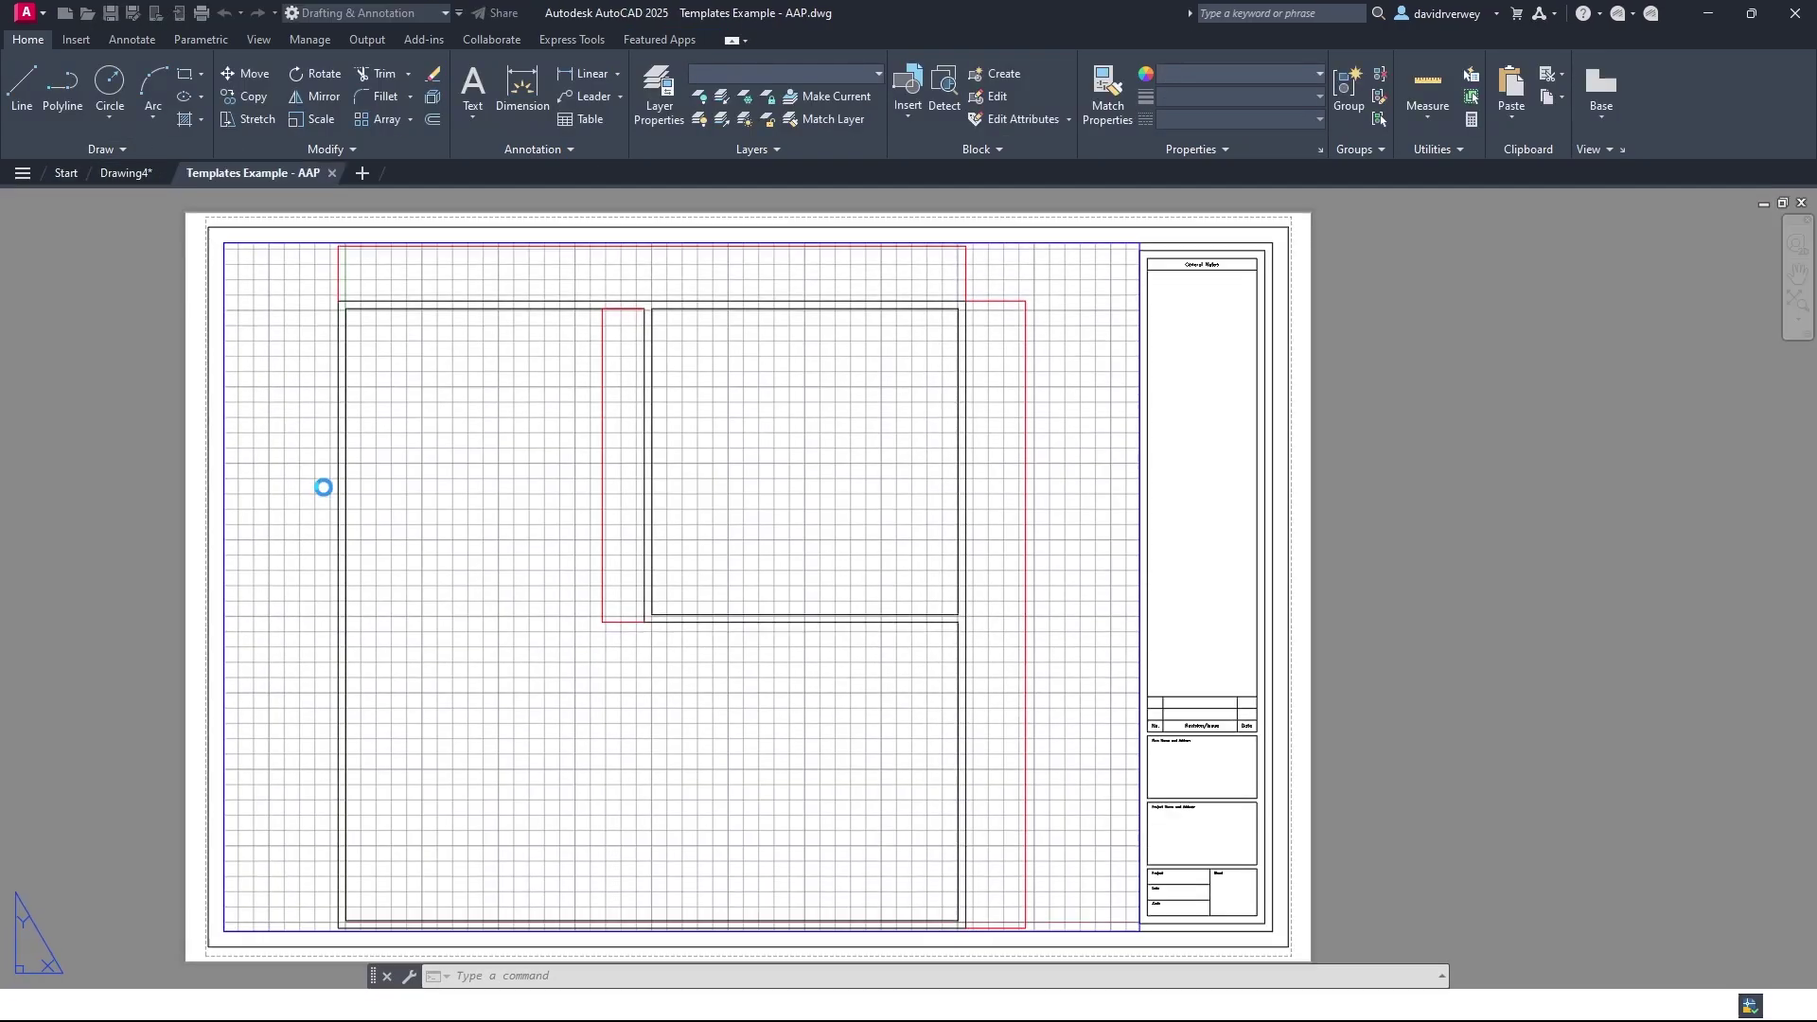
middle_drag(1172, 530, 1097, 617)
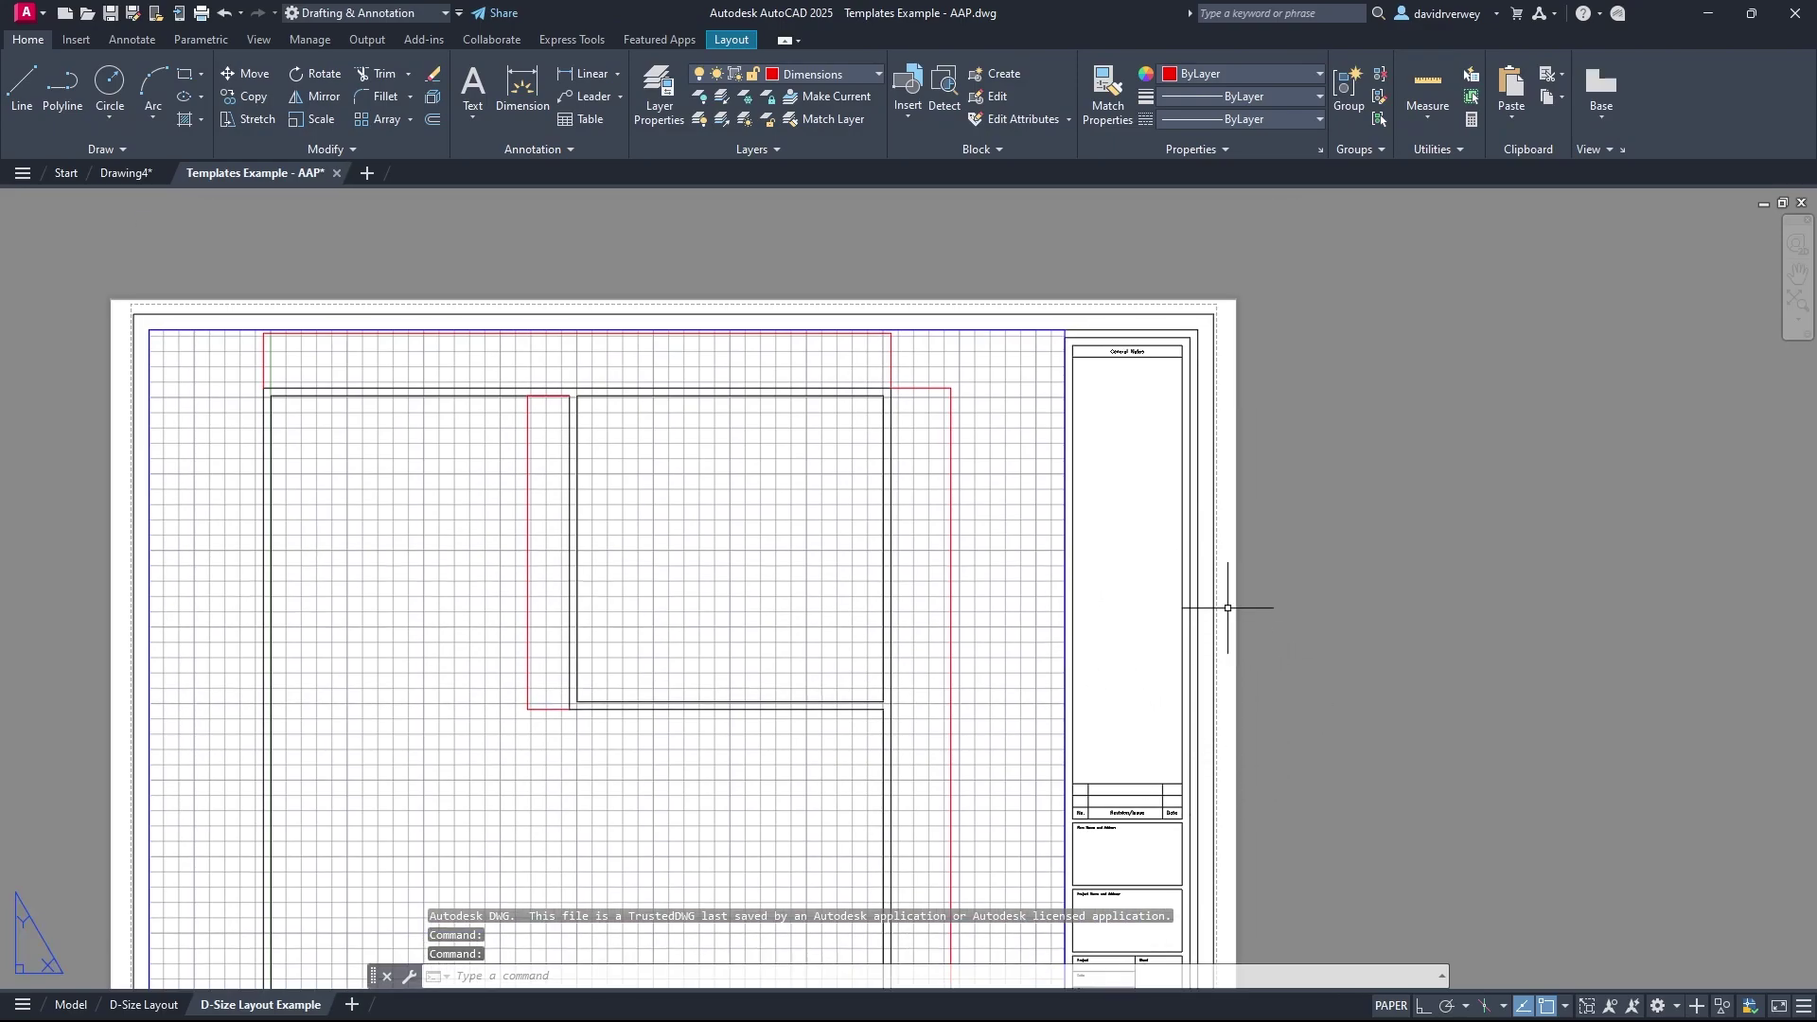
click(62, 87)
scroll(1116, 350, up, 8)
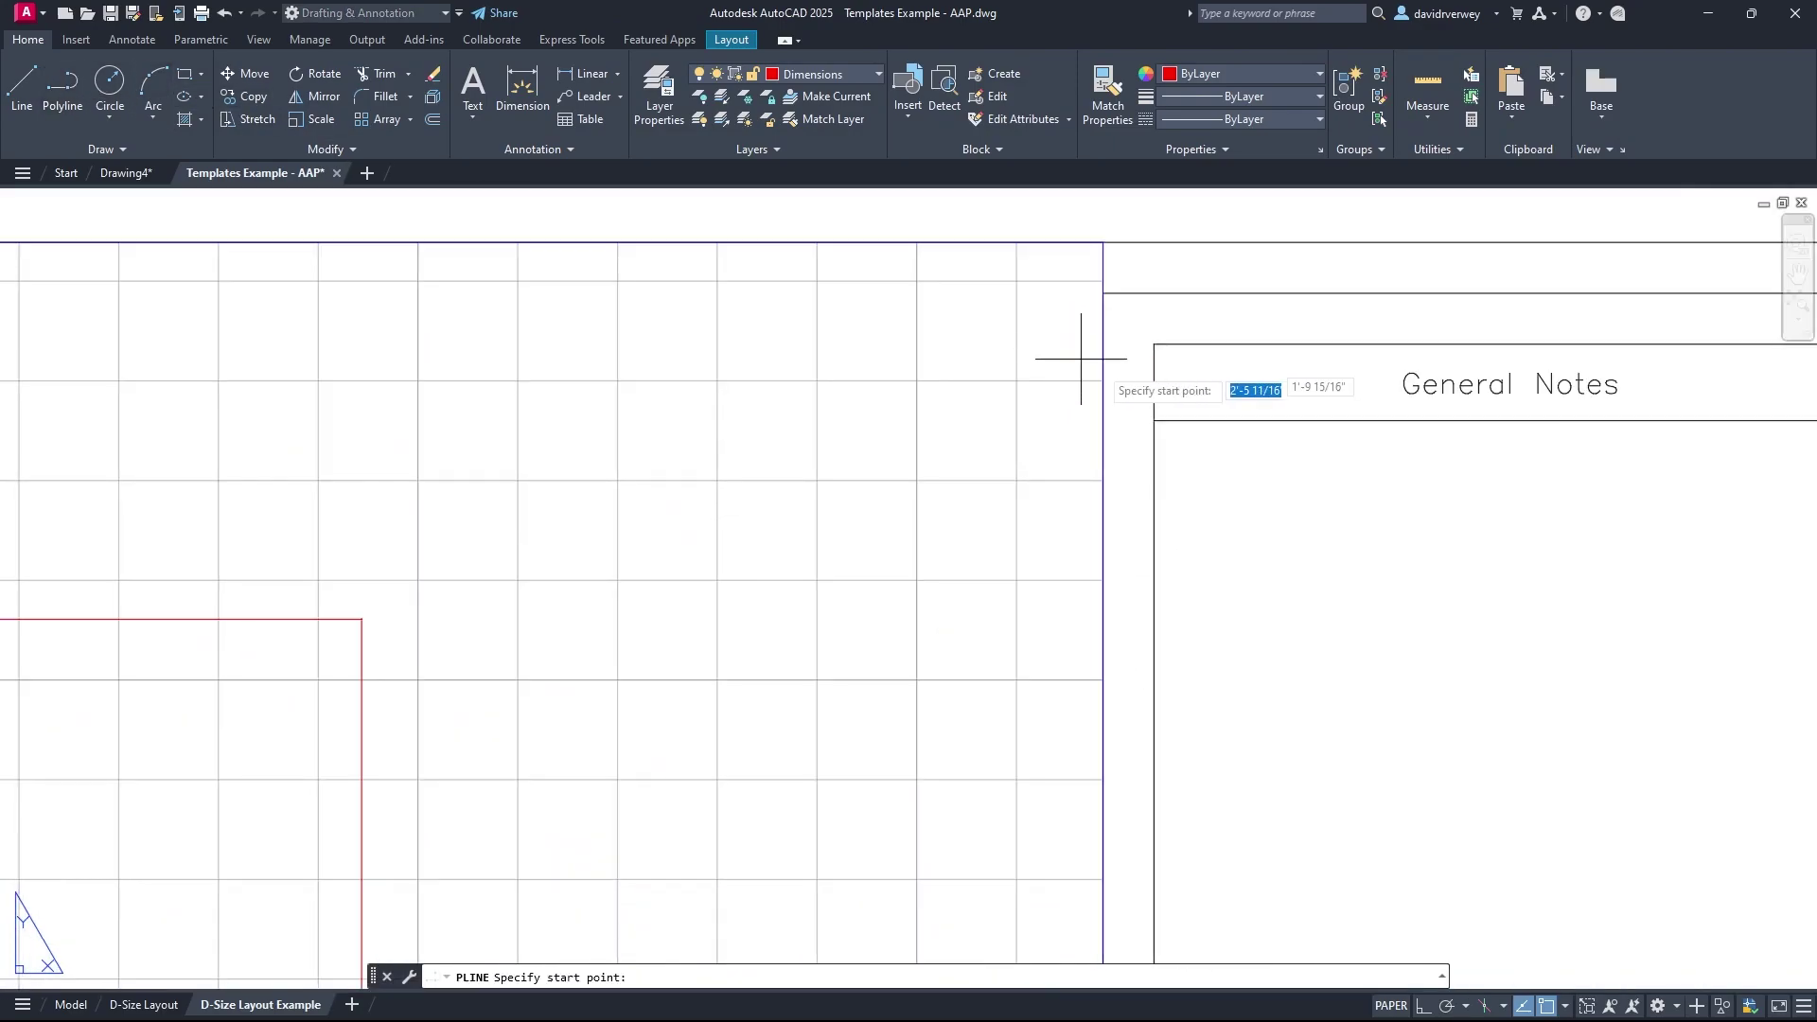
click(889, 358)
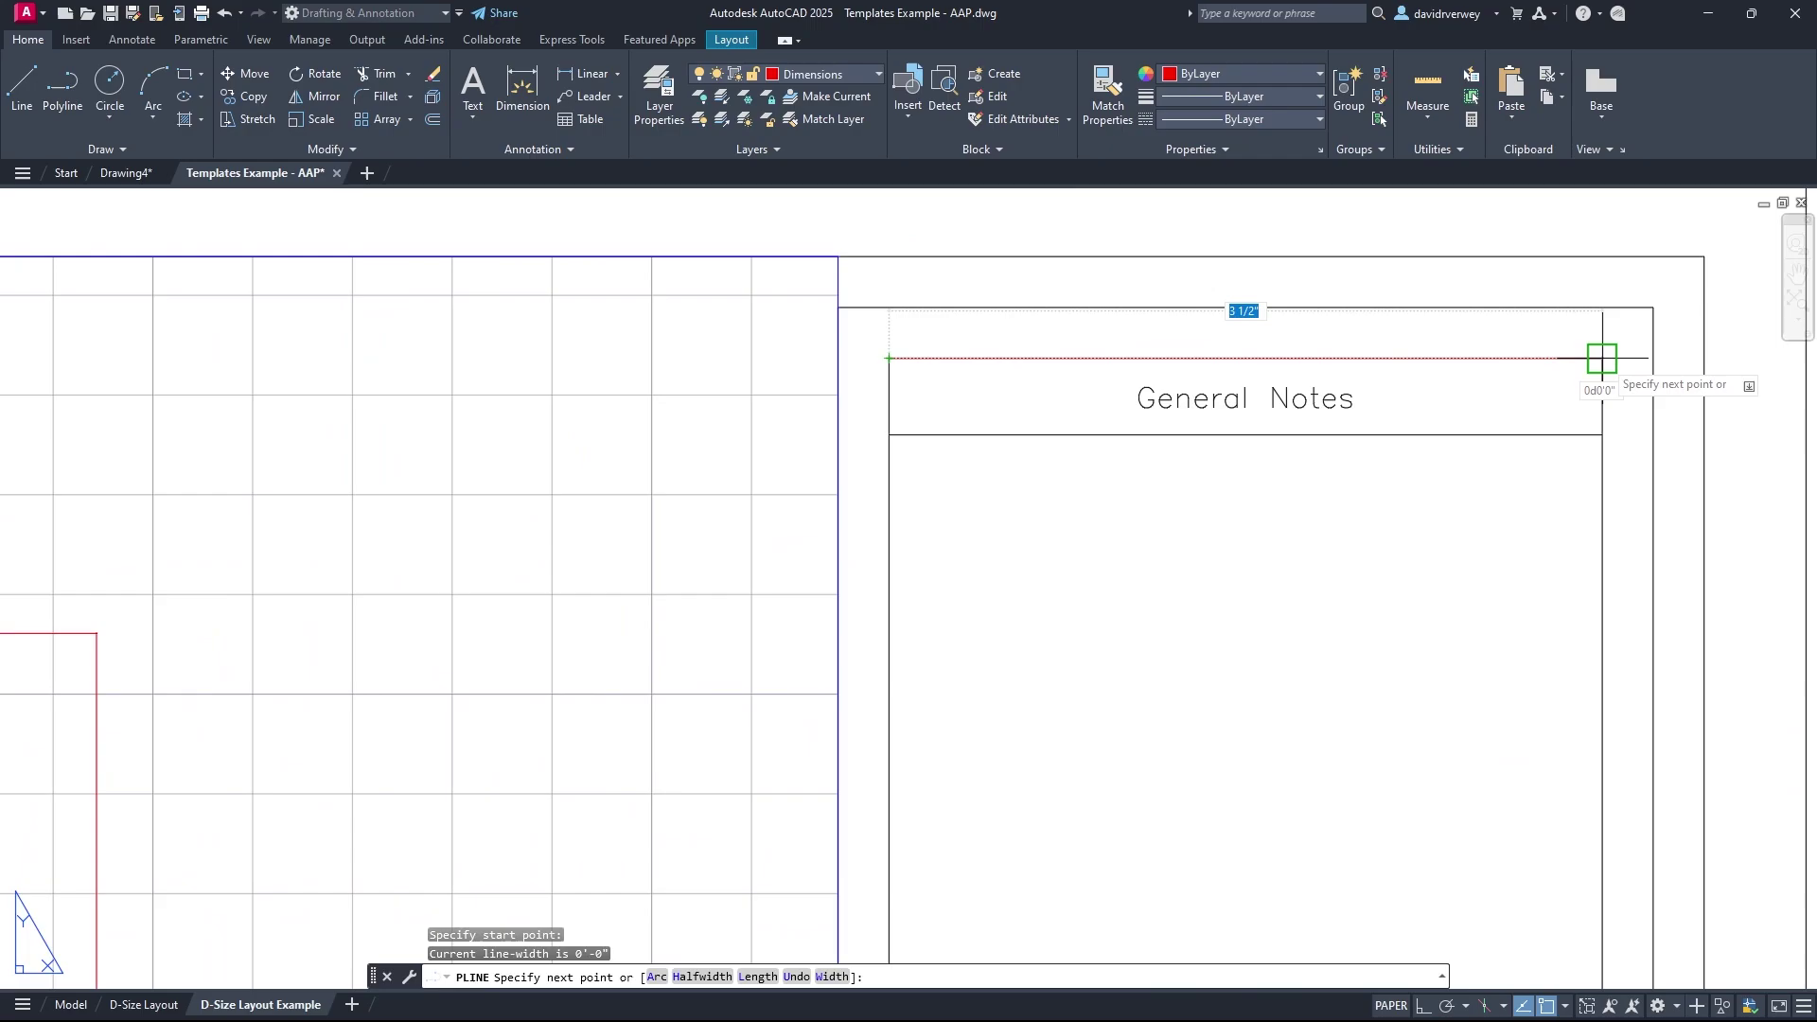
key(Escape)
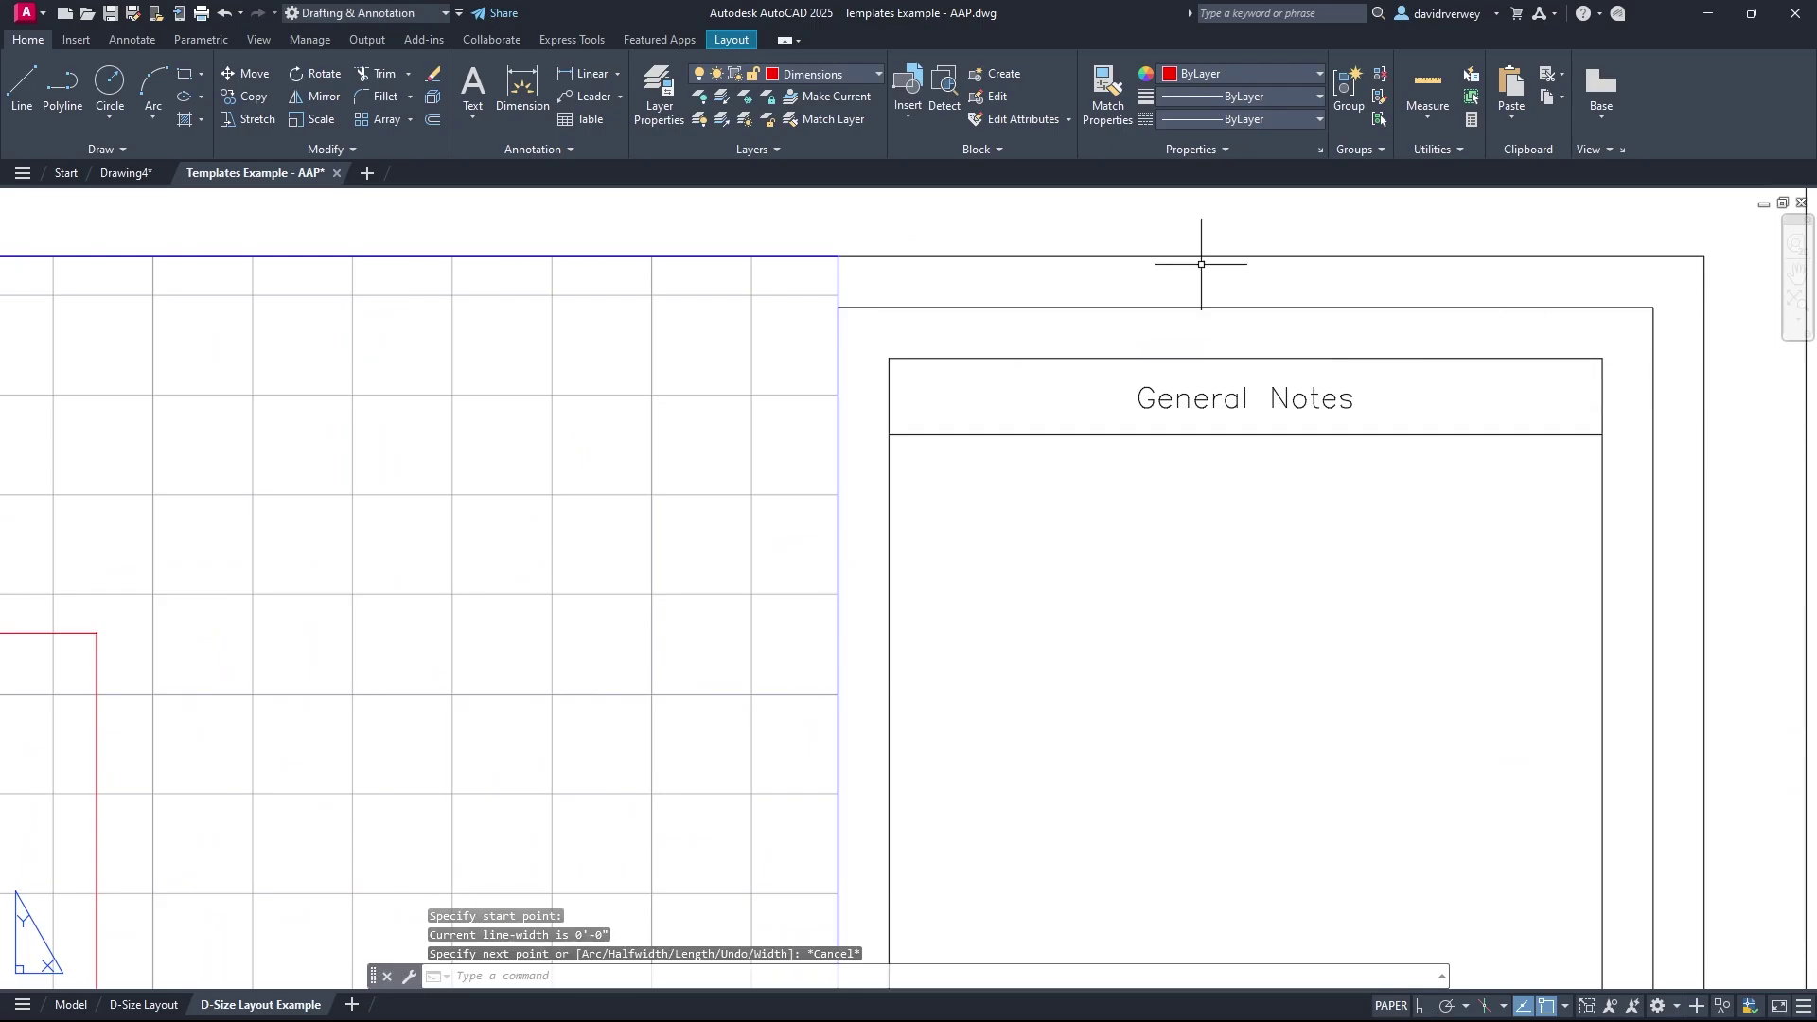
key(Return)
scroll(1313, 571, down, 8)
middle_drag(1313, 571, 1122, 441)
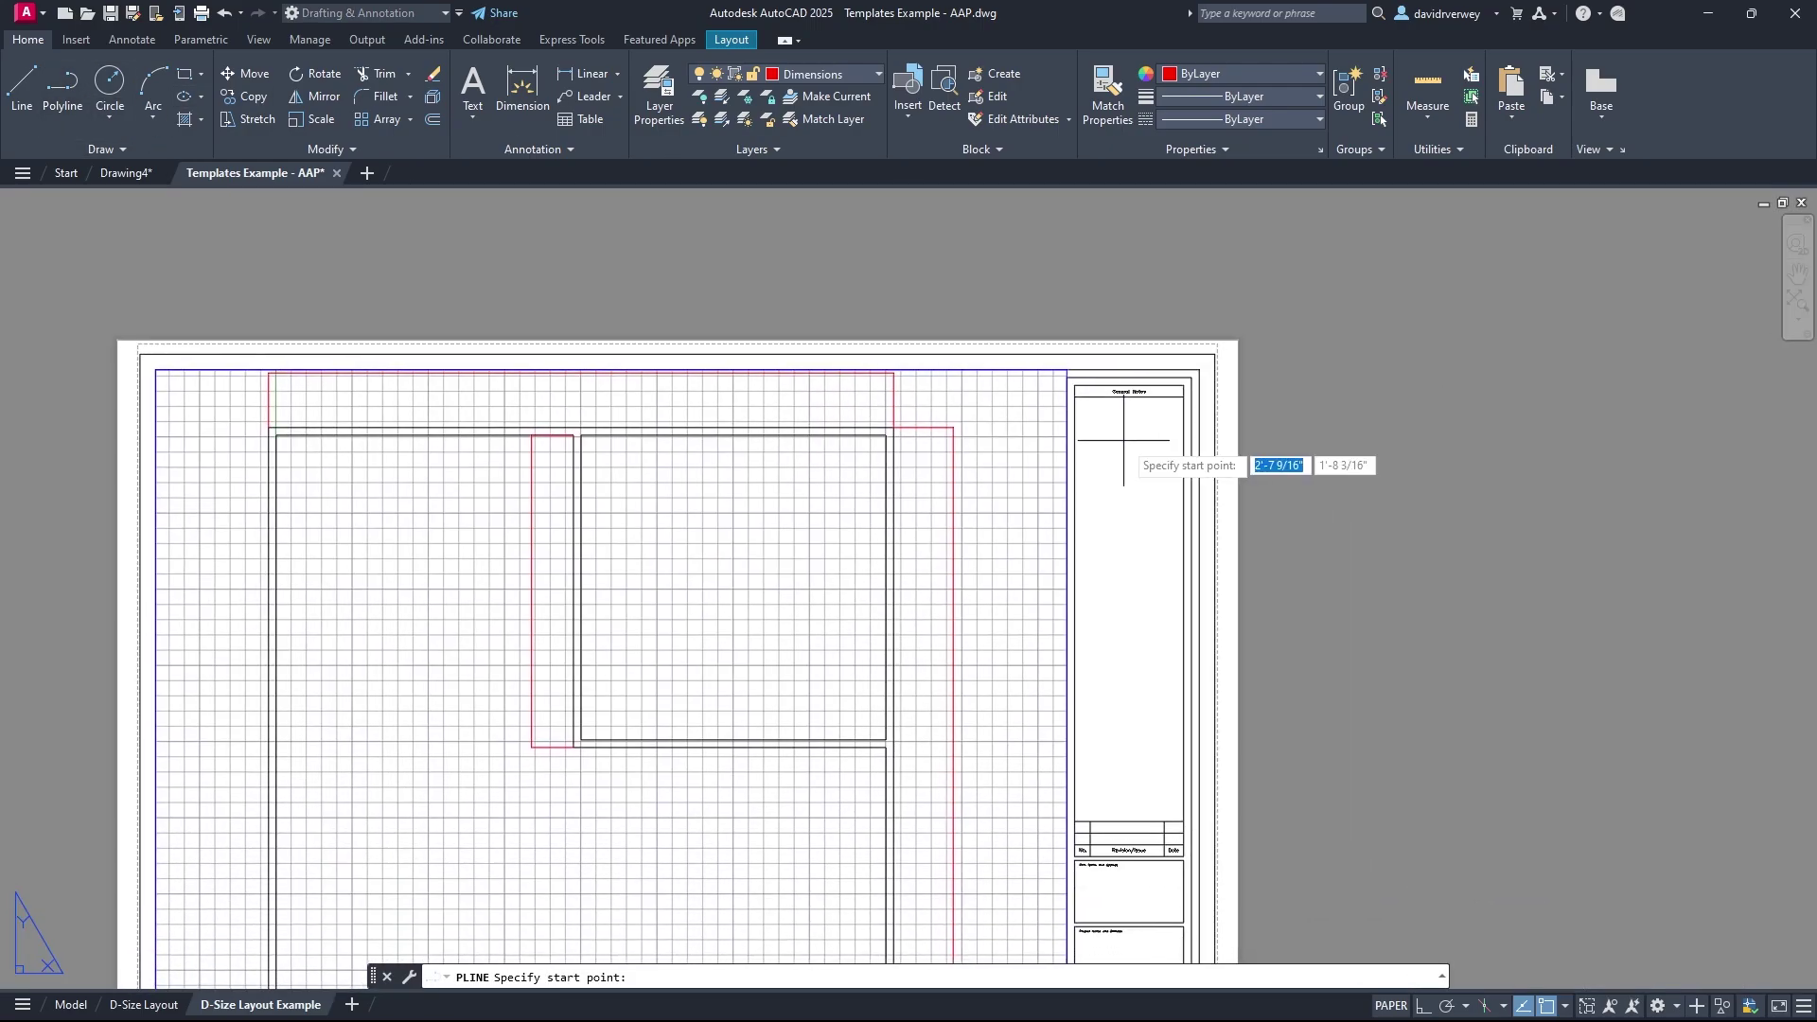
Step: Return to the Site Plan layout of Drawing4, at the upper-right corner of the border
click(115, 174)
middle_drag(1287, 390, 1156, 487)
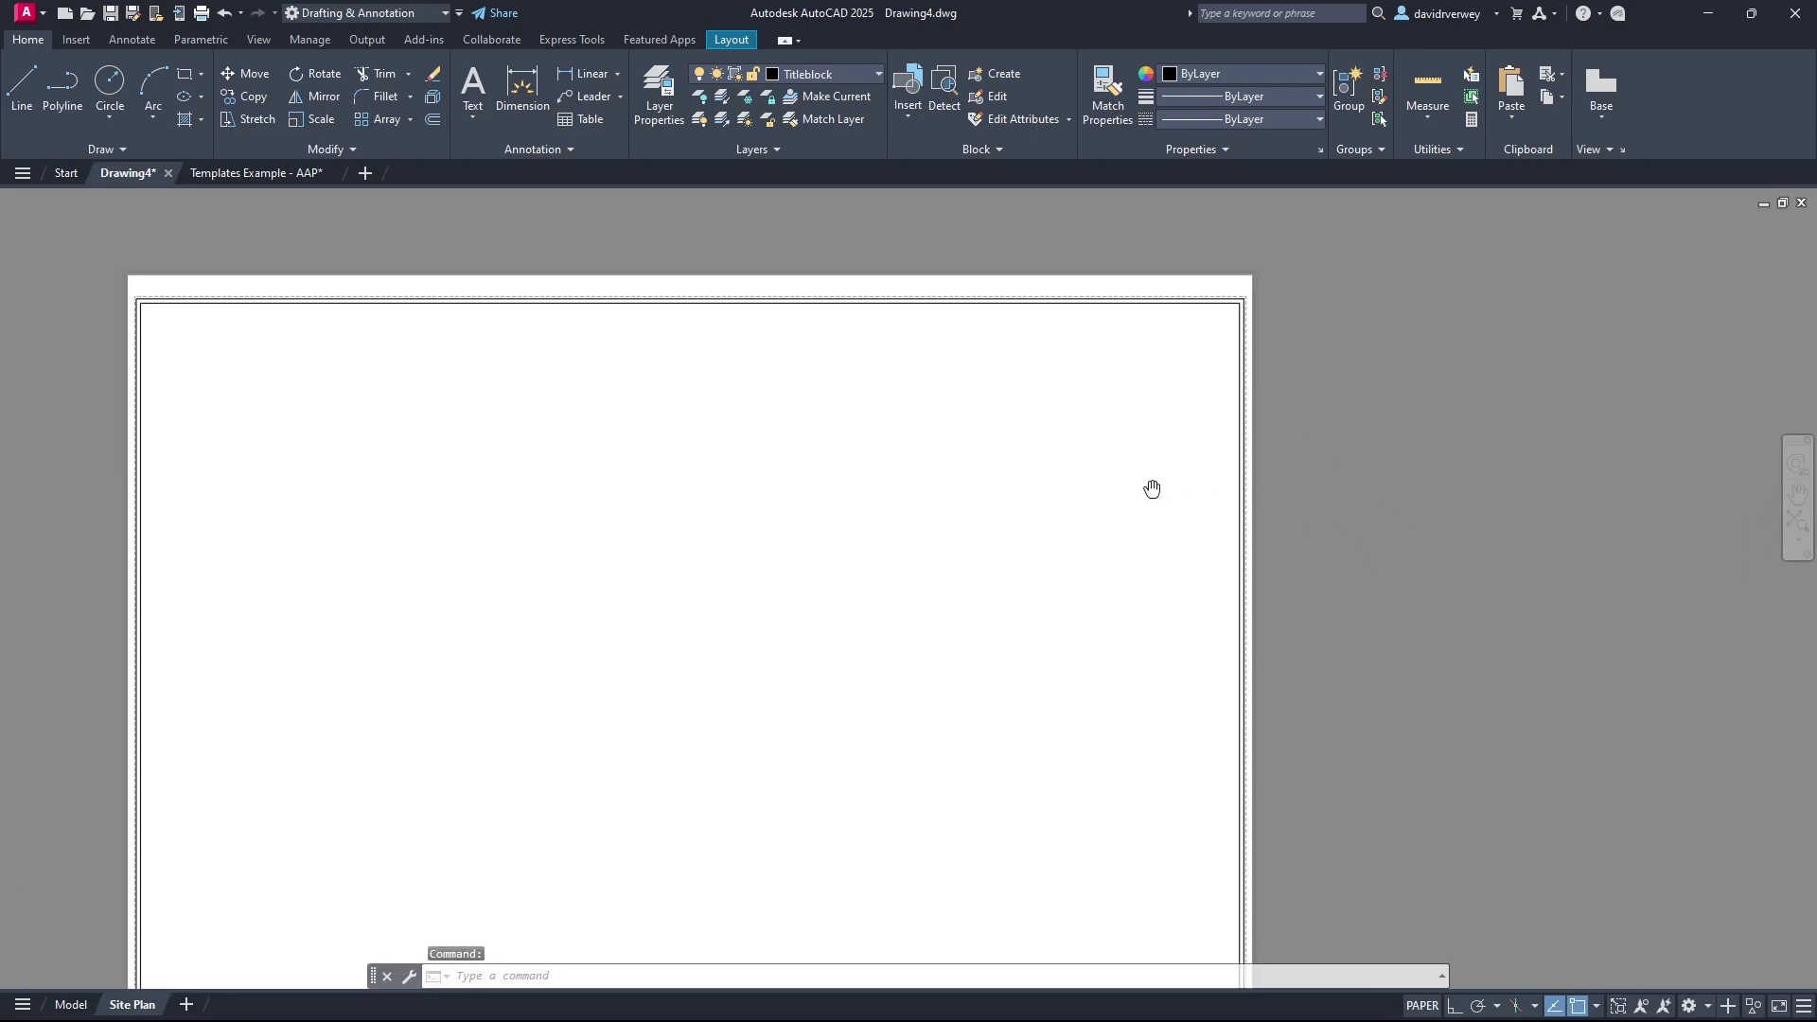
scroll(1034, 447, up, 4)
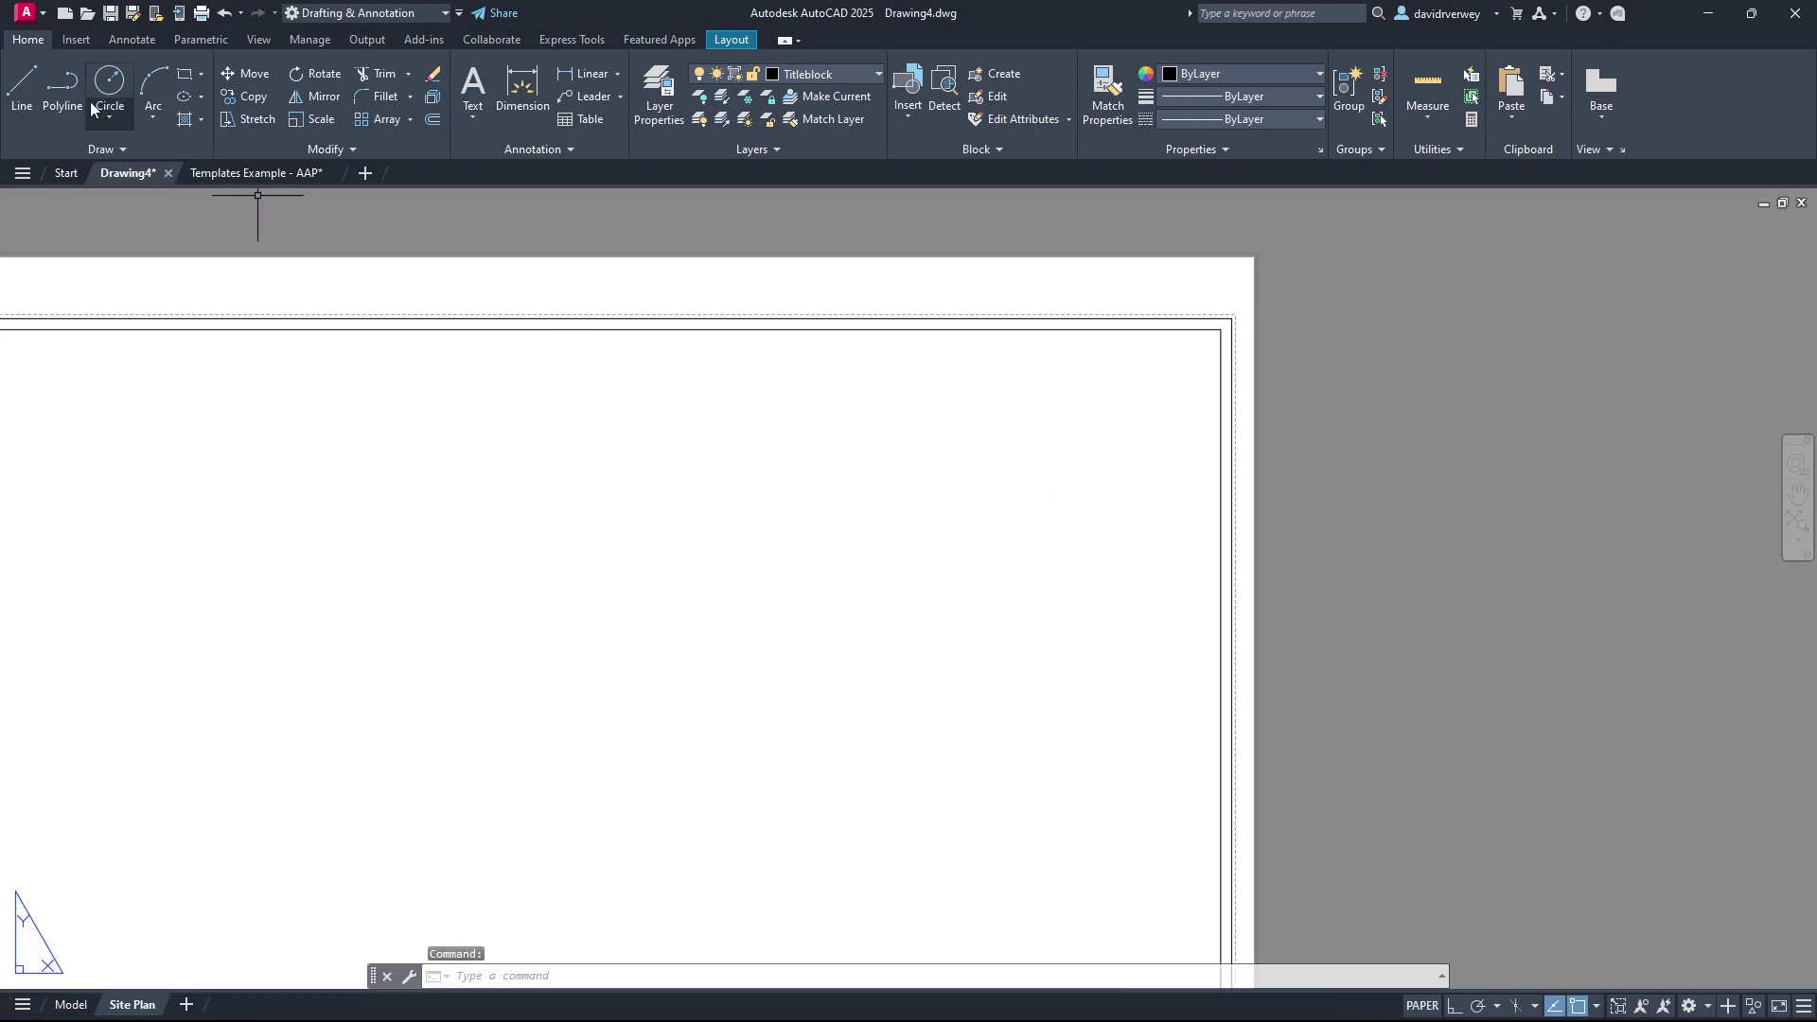
click(62, 87)
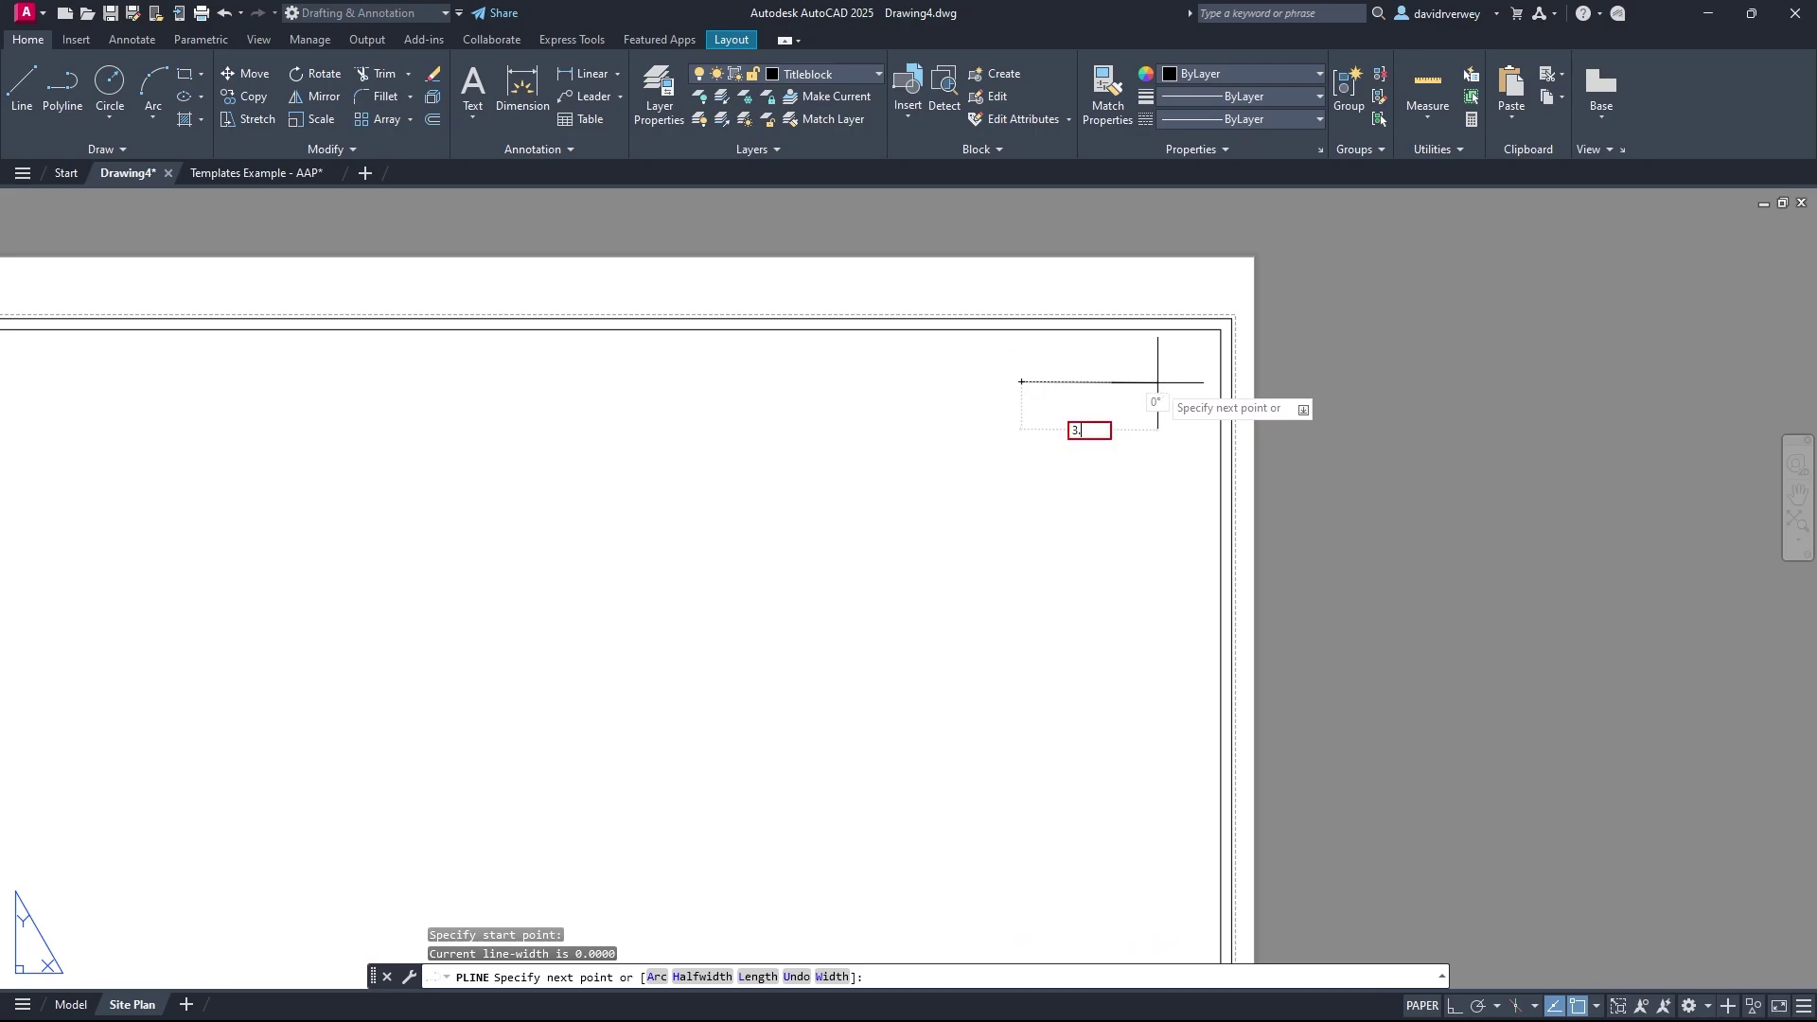
key(Escape)
key(Escape)
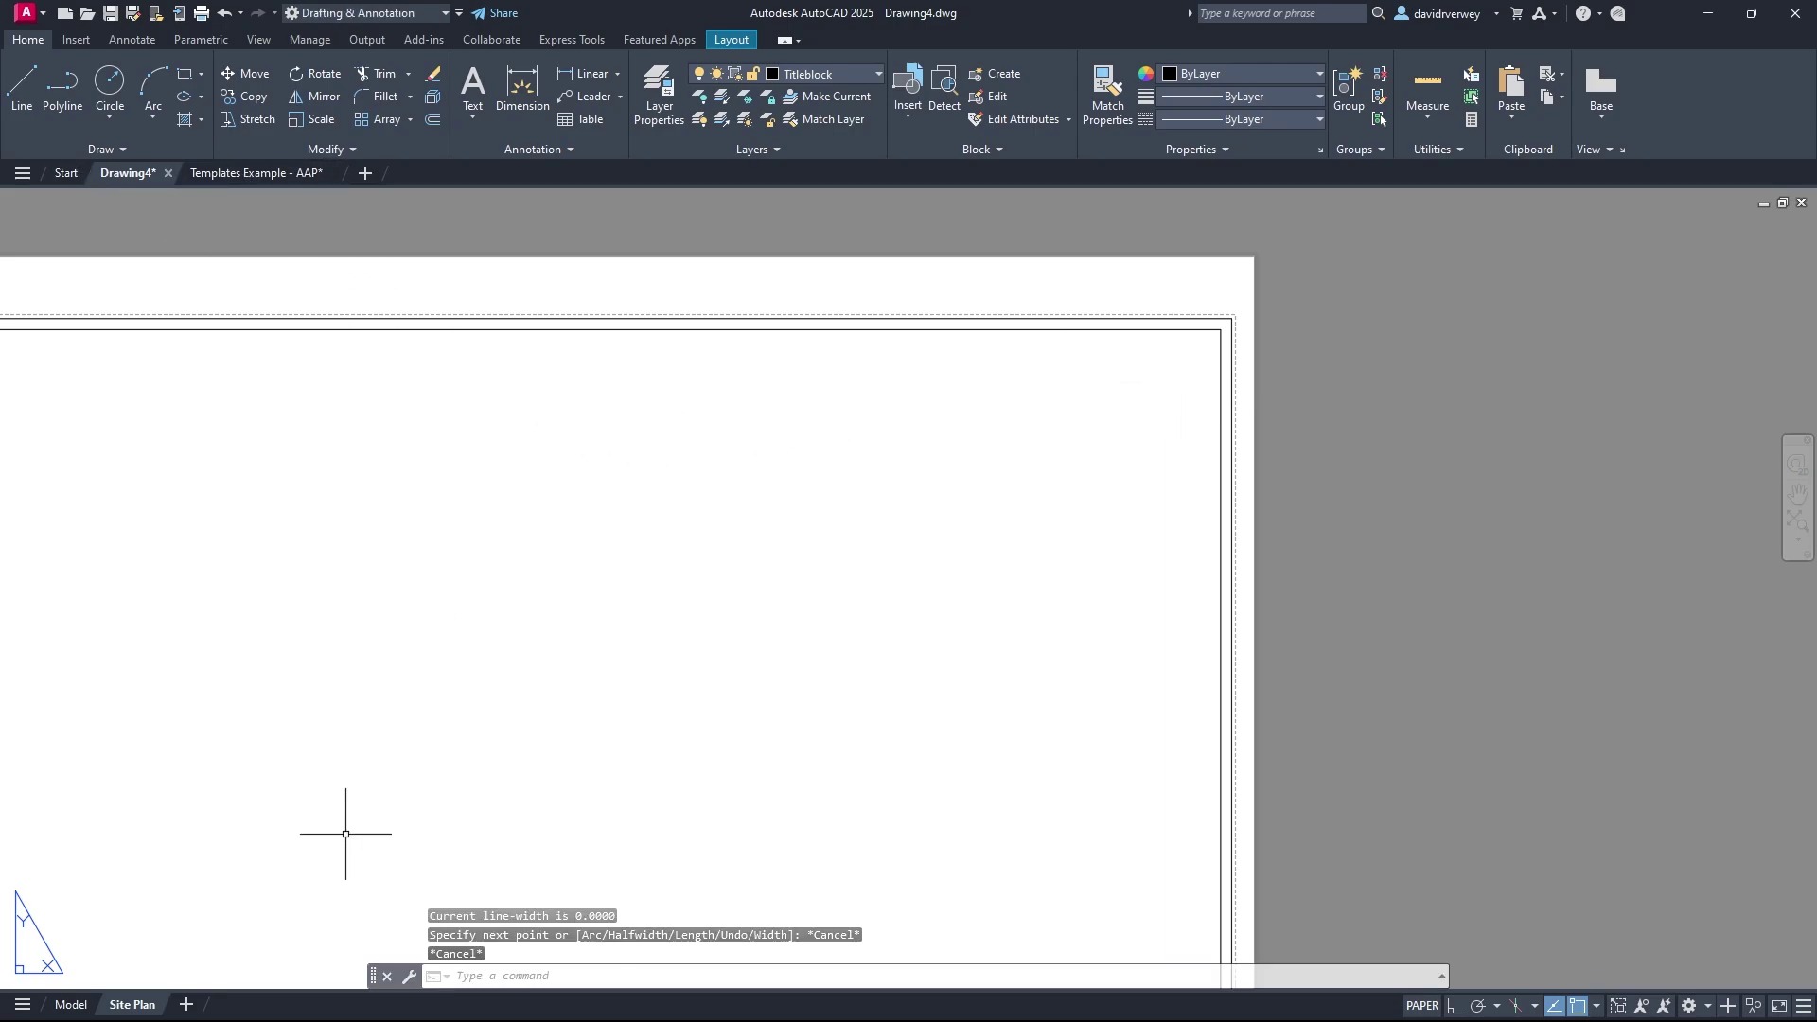
Step: Configure the drawing units to Architectural length with 0'-0 1/16" precision and Inches as the insertion scale
text(uni)
key(Return)
click(753, 380)
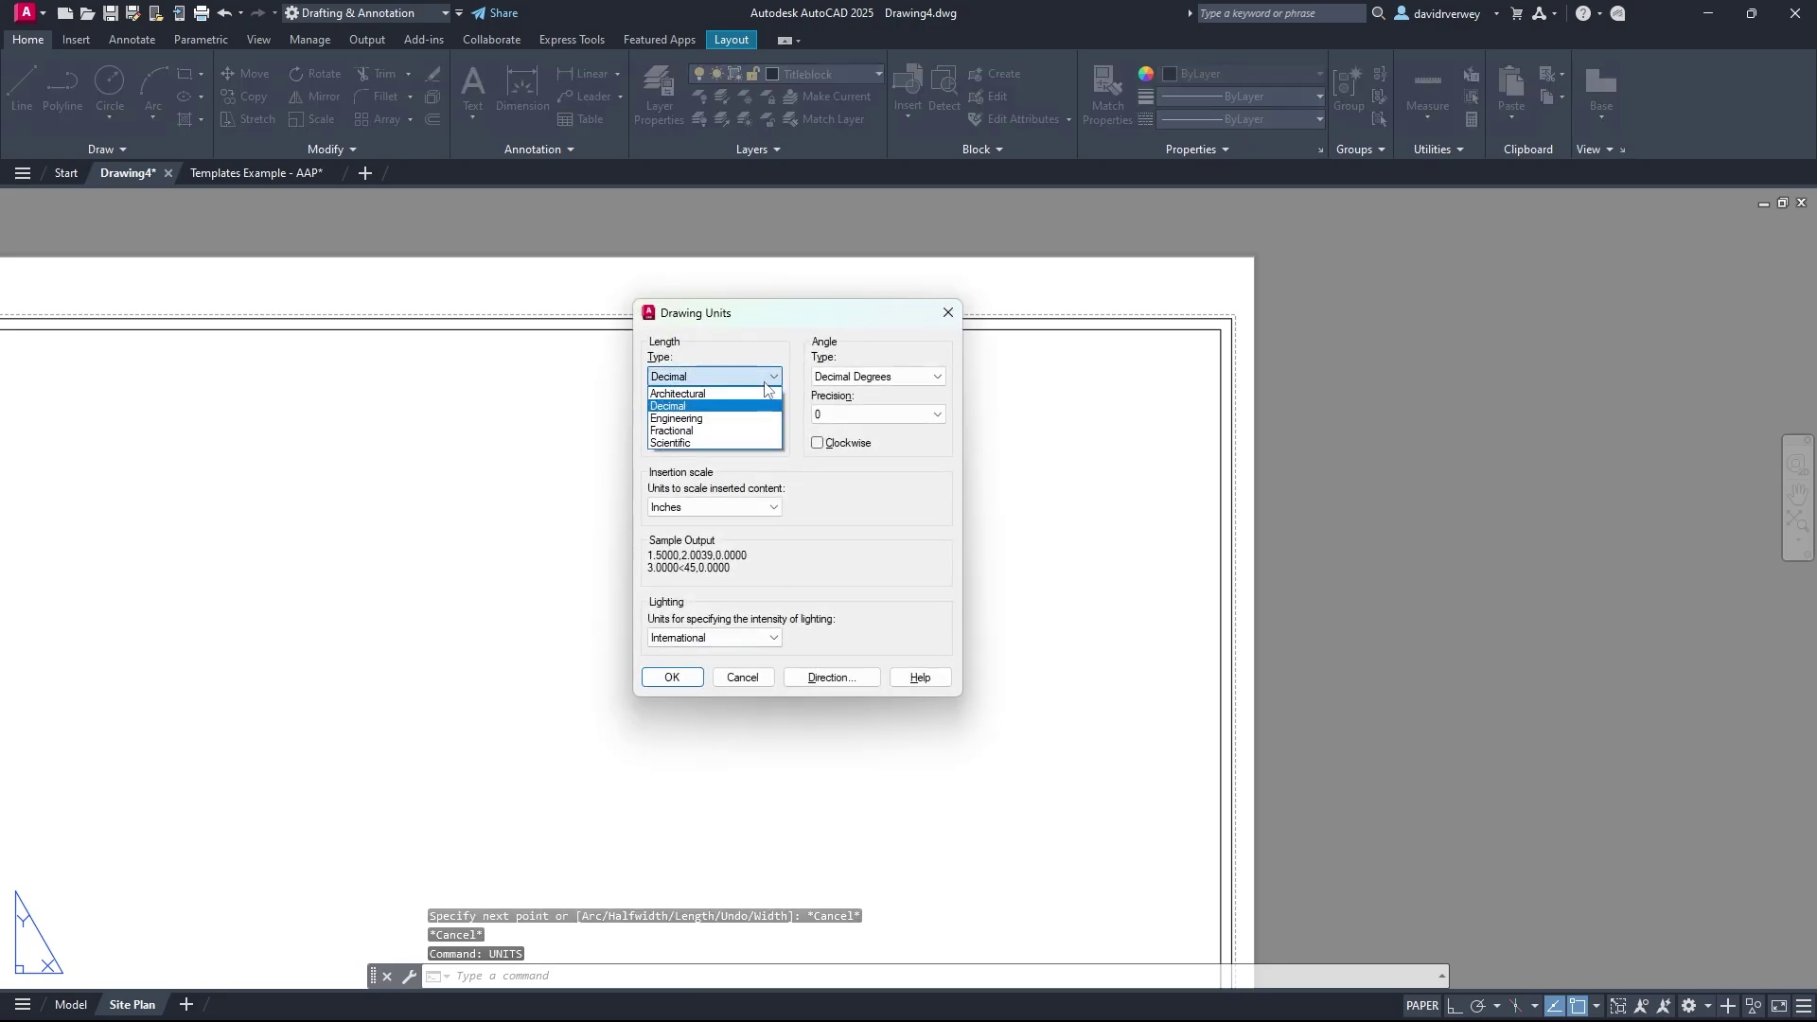
click(746, 392)
click(696, 414)
click(695, 416)
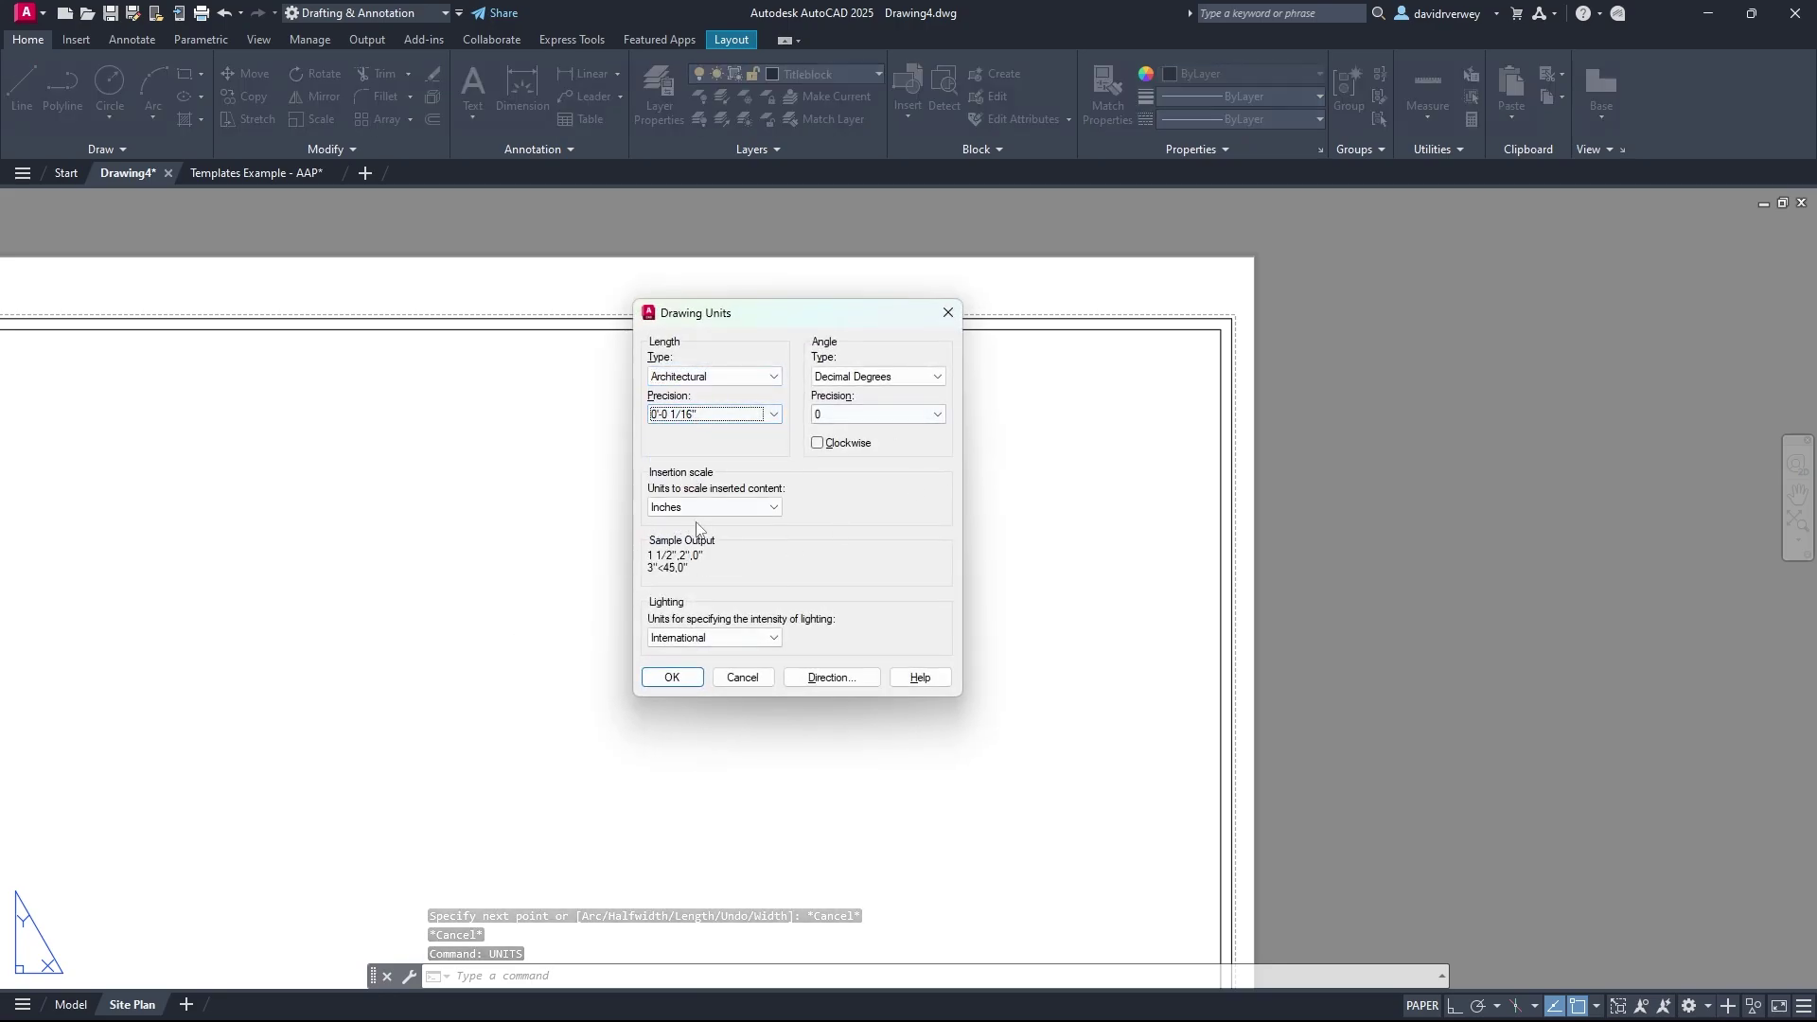
click(715, 507)
click(681, 521)
click(672, 677)
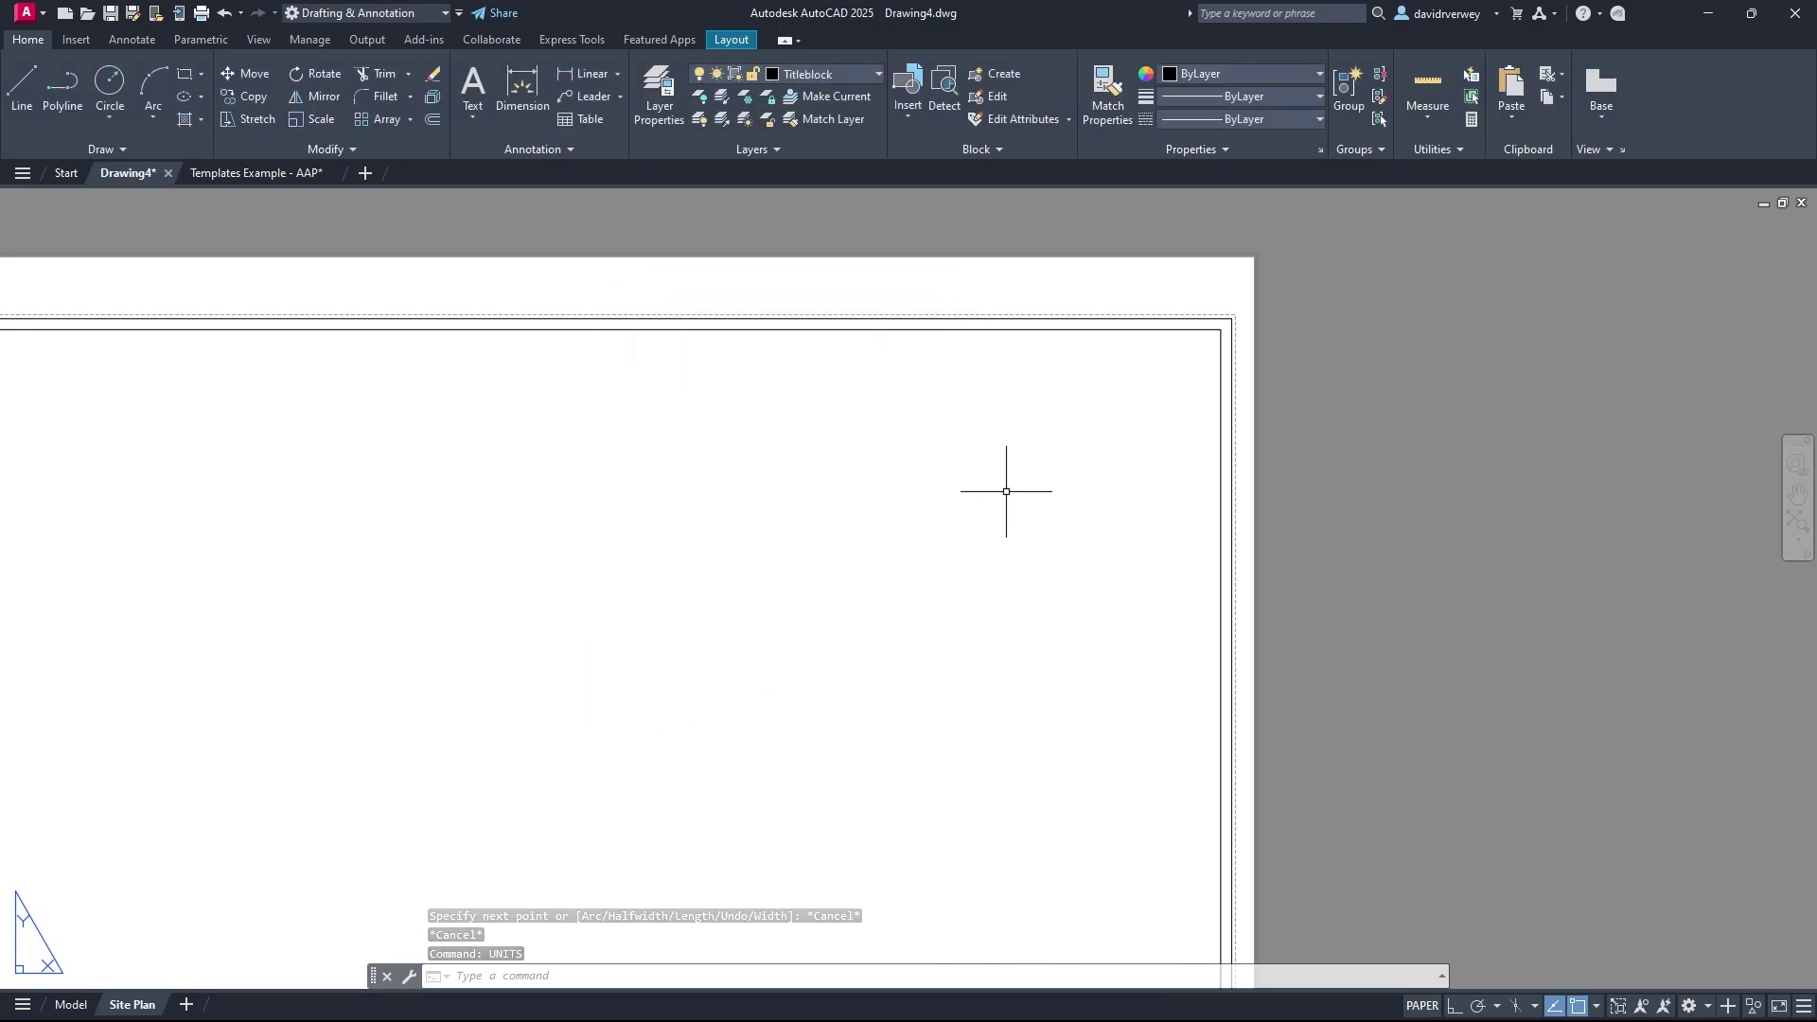
Step: Draw a horizontal polyline 3 1/2" long at 0° near the upper-right corner of the border
click(62, 90)
click(1015, 407)
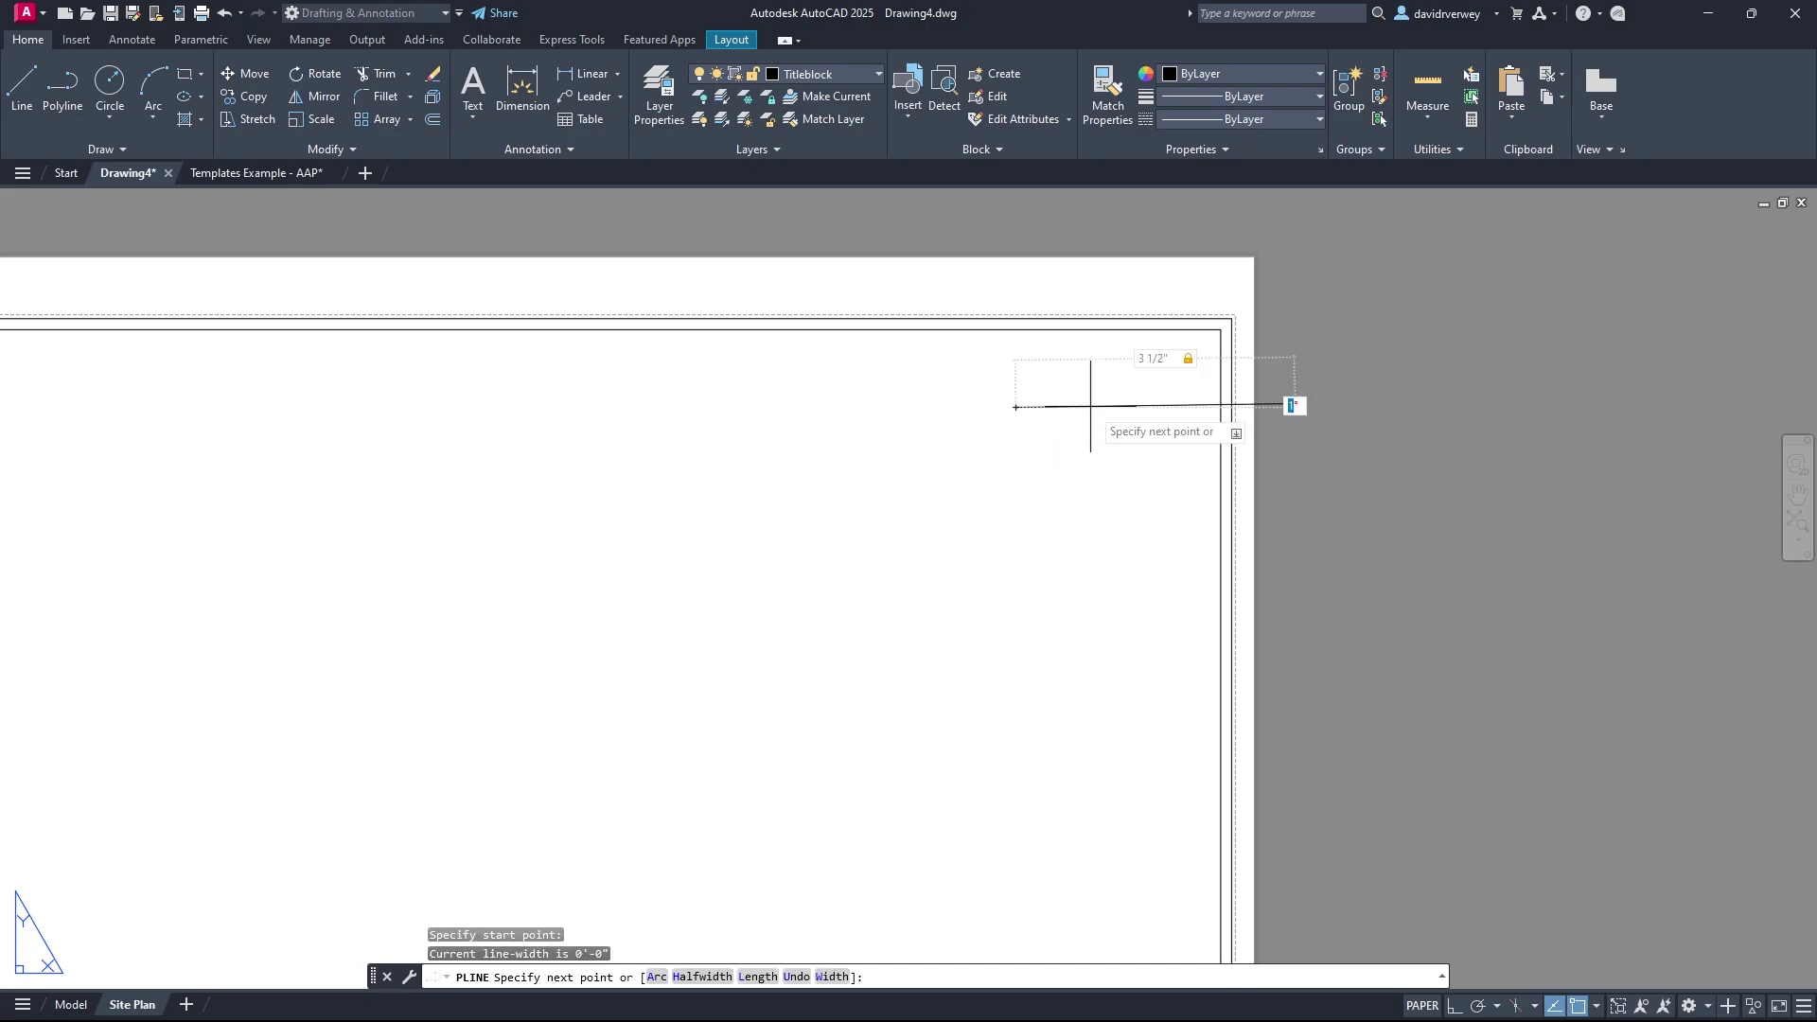
key(Return)
key(Escape)
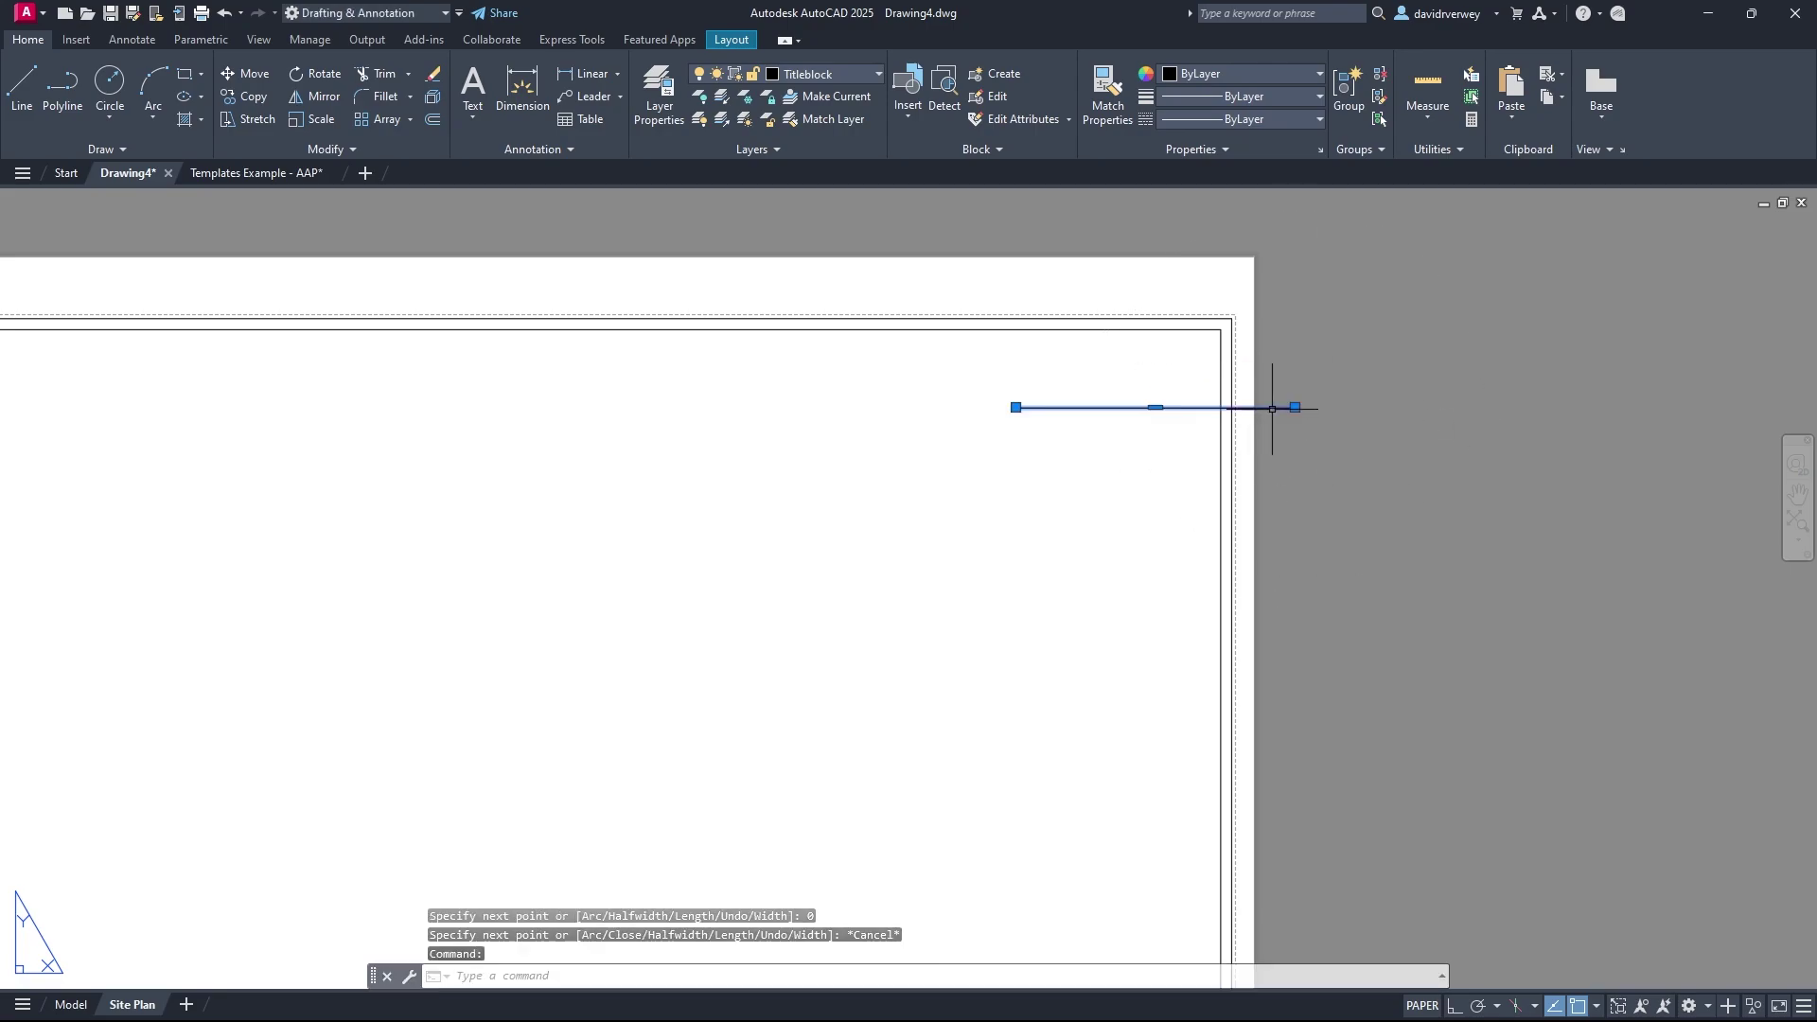
Step: Move the polyline by its right endpoint to just inside the inner border's upper-right corner, about 9/16" below the top edge
text(move)
key(Return)
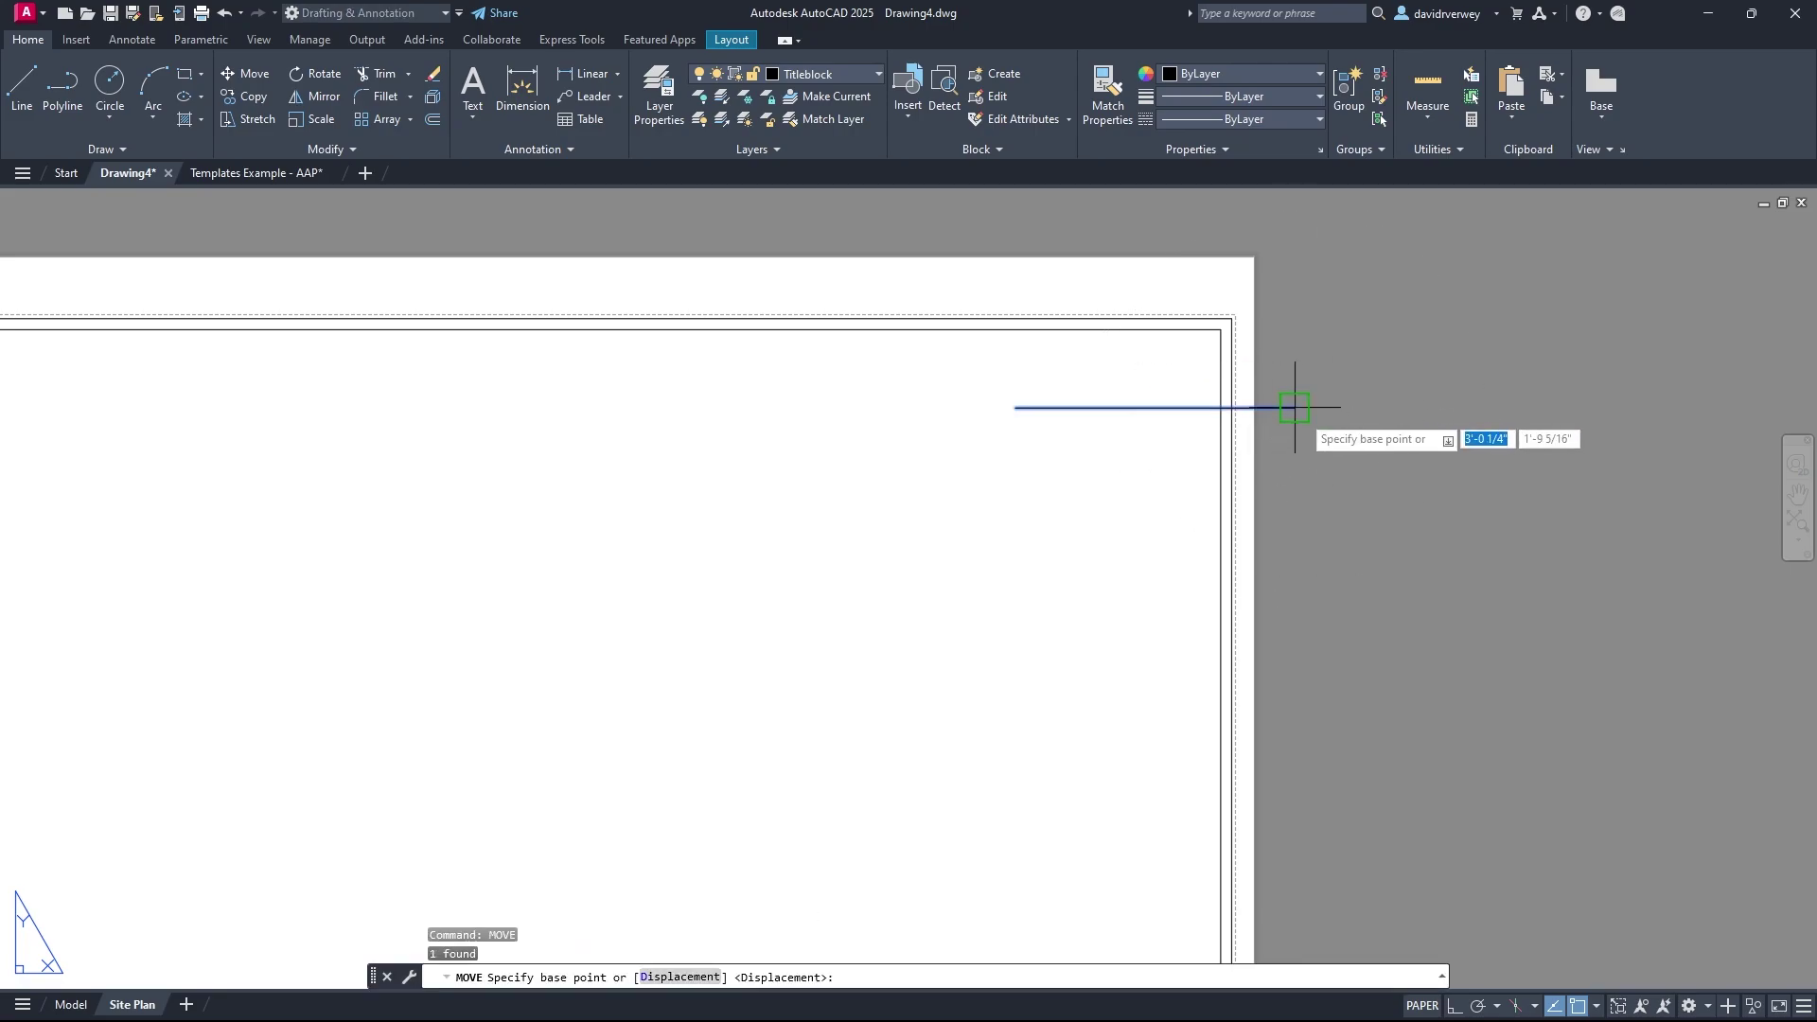
click(1295, 407)
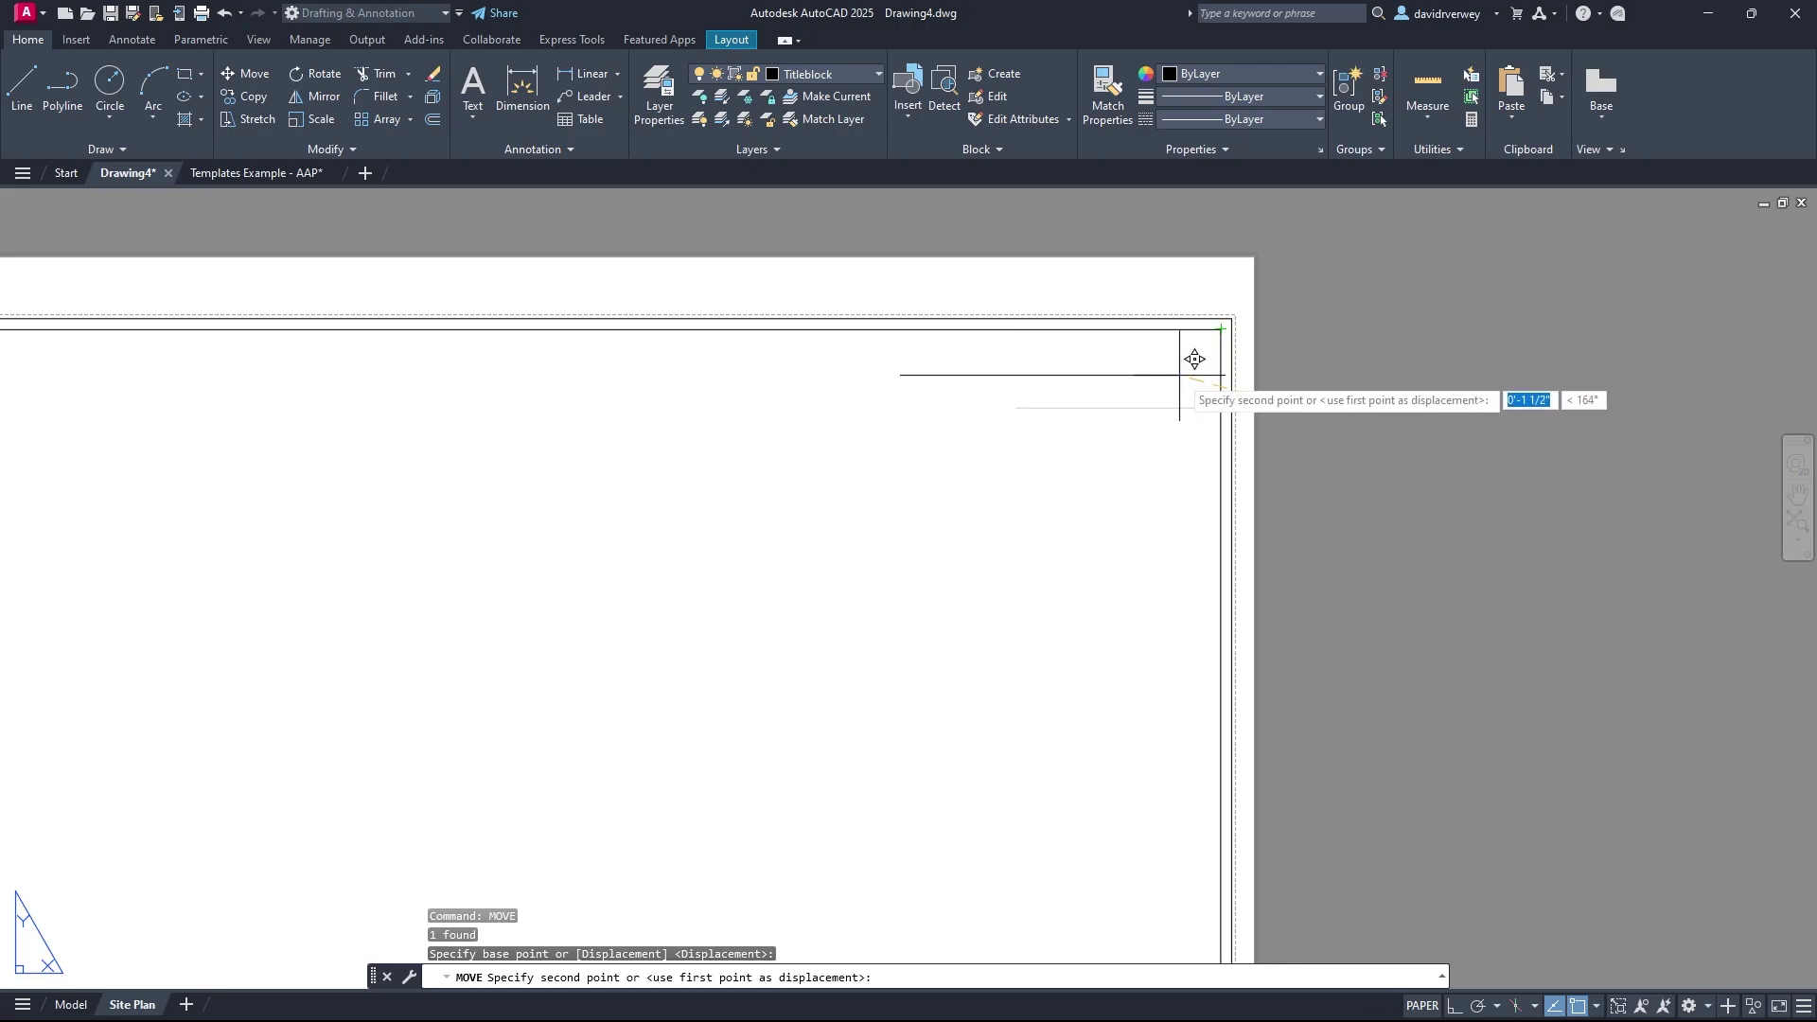
click(1197, 359)
middle_drag(1162, 509, 1070, 567)
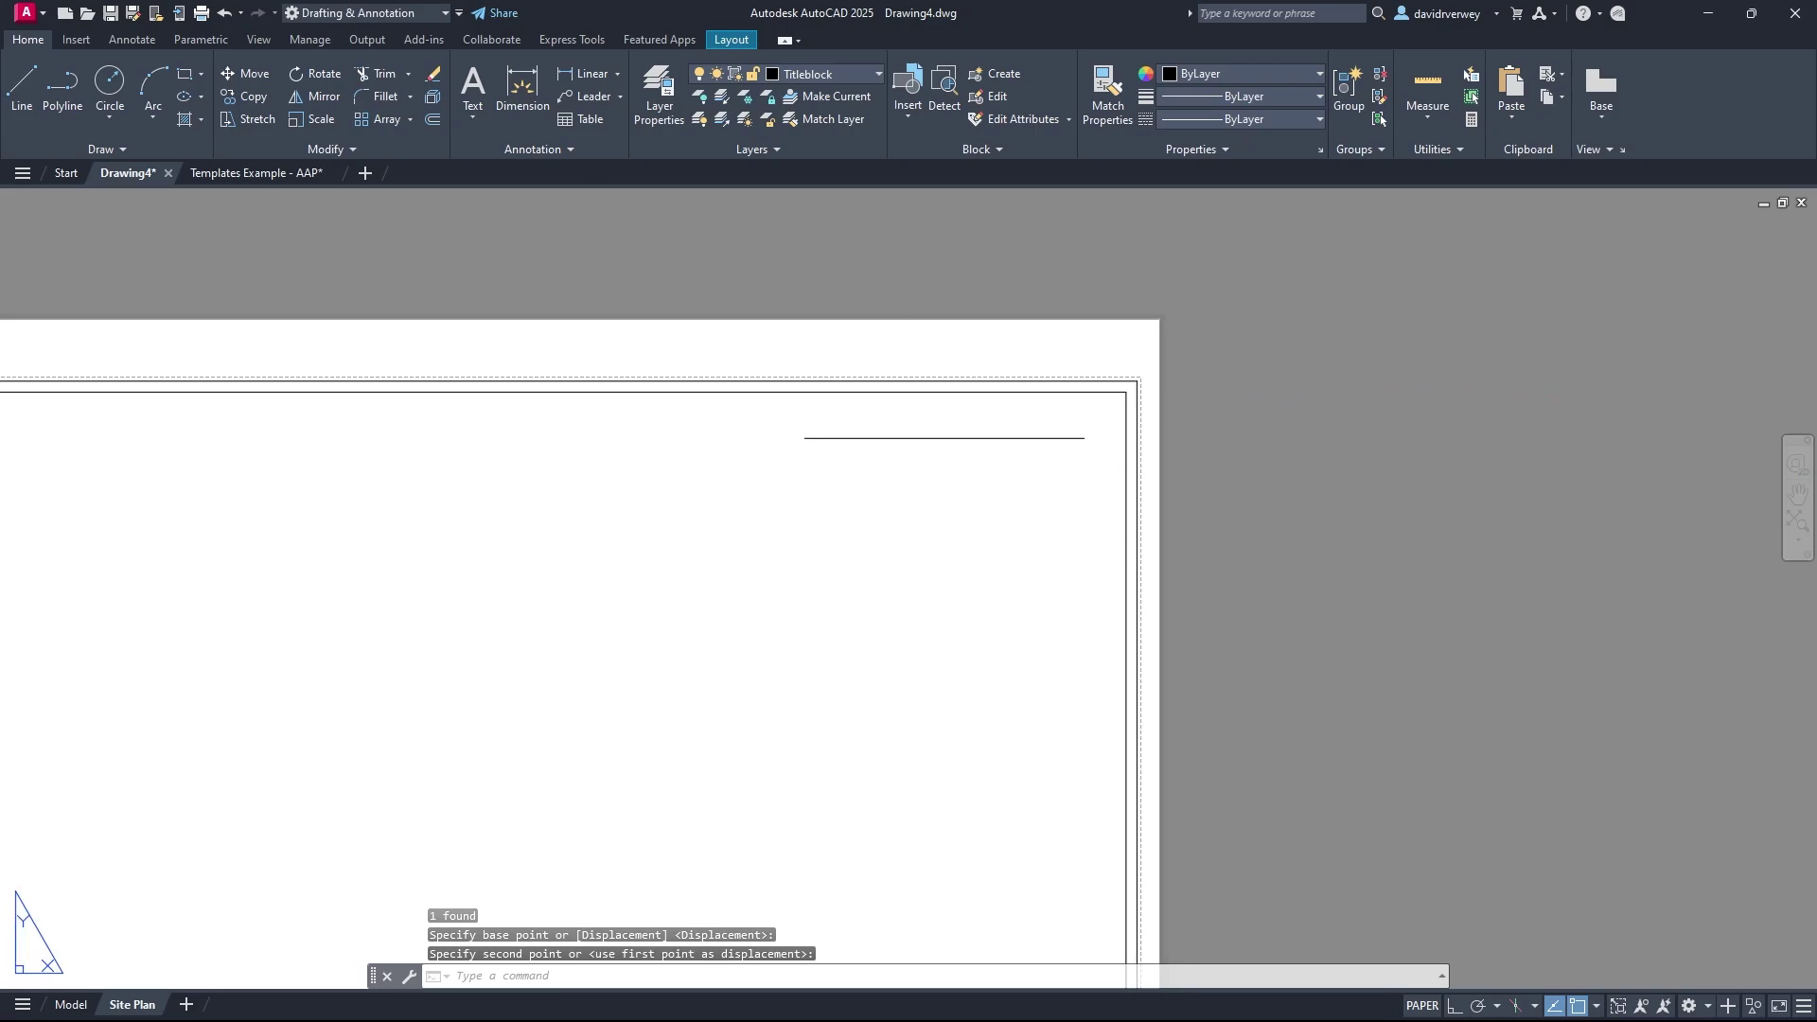
Step: Measure the gap between the polyline's right endpoint and the inner border's top edge
click(22, 86)
click(1085, 437)
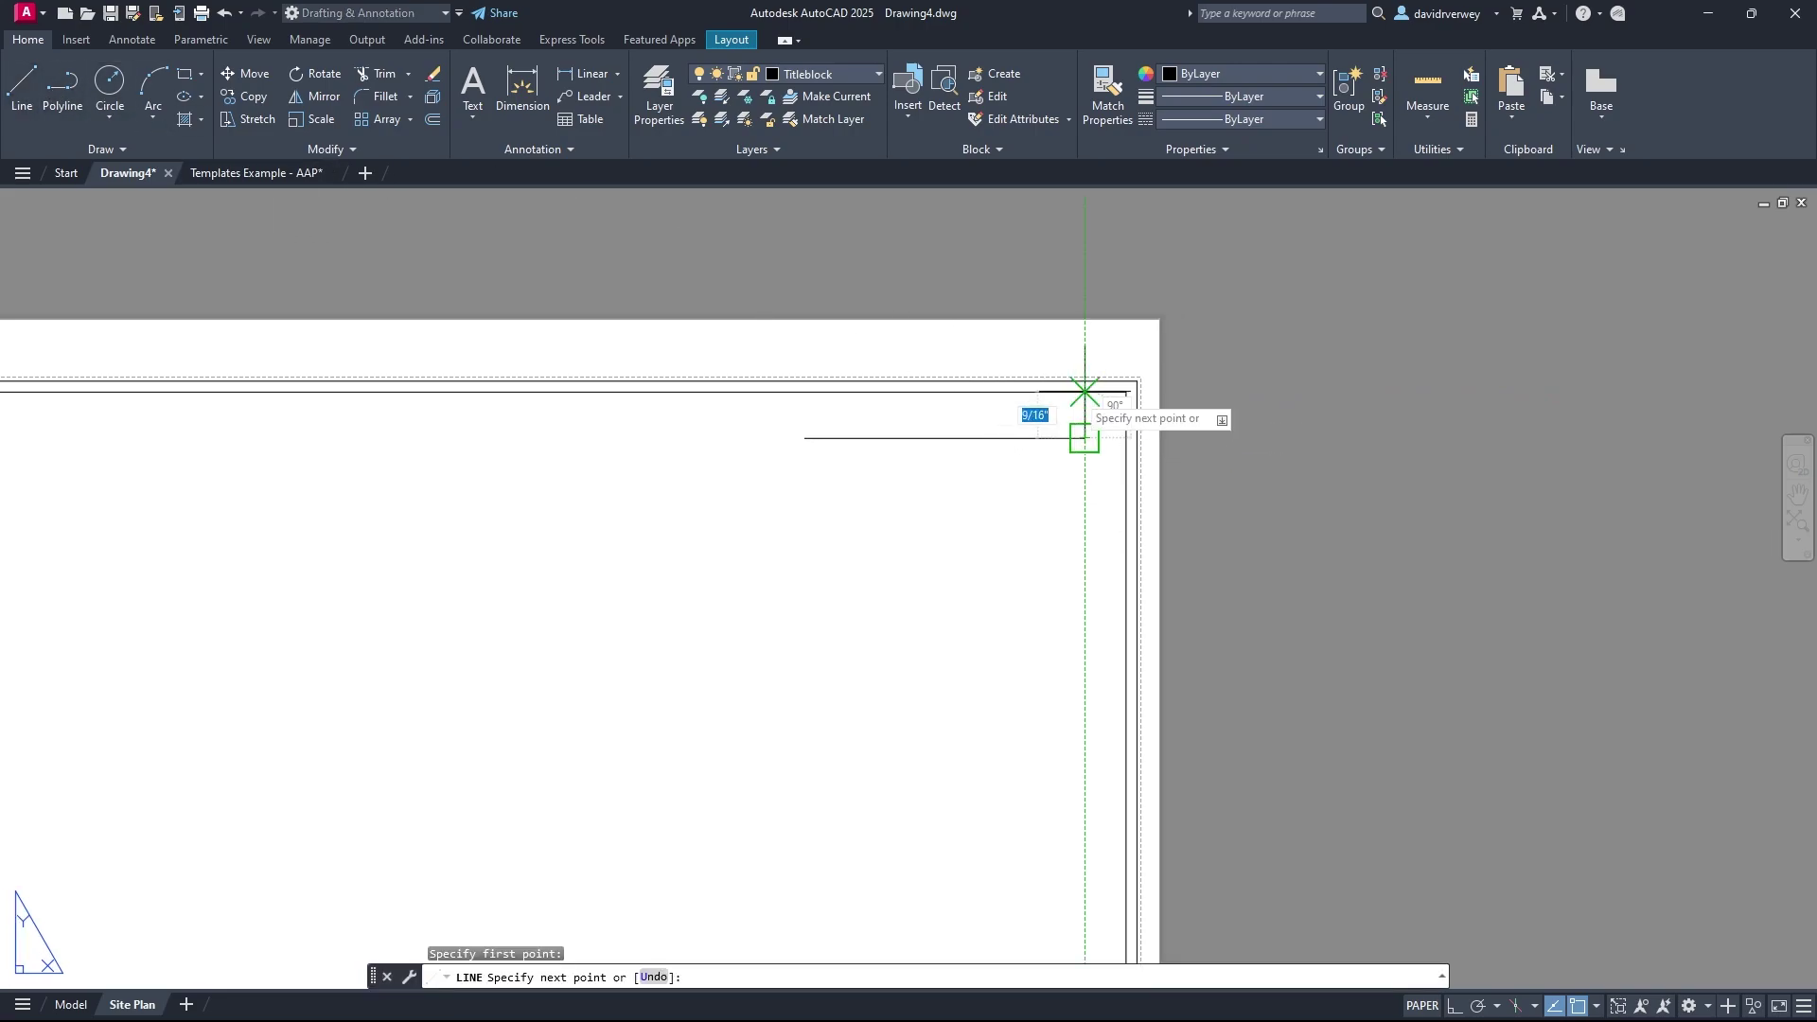
key(Escape)
Step: Draw a horizontal helper line 9/16" long at 0° from the polyline's right endpoint across the inner border's right edge
click(22, 86)
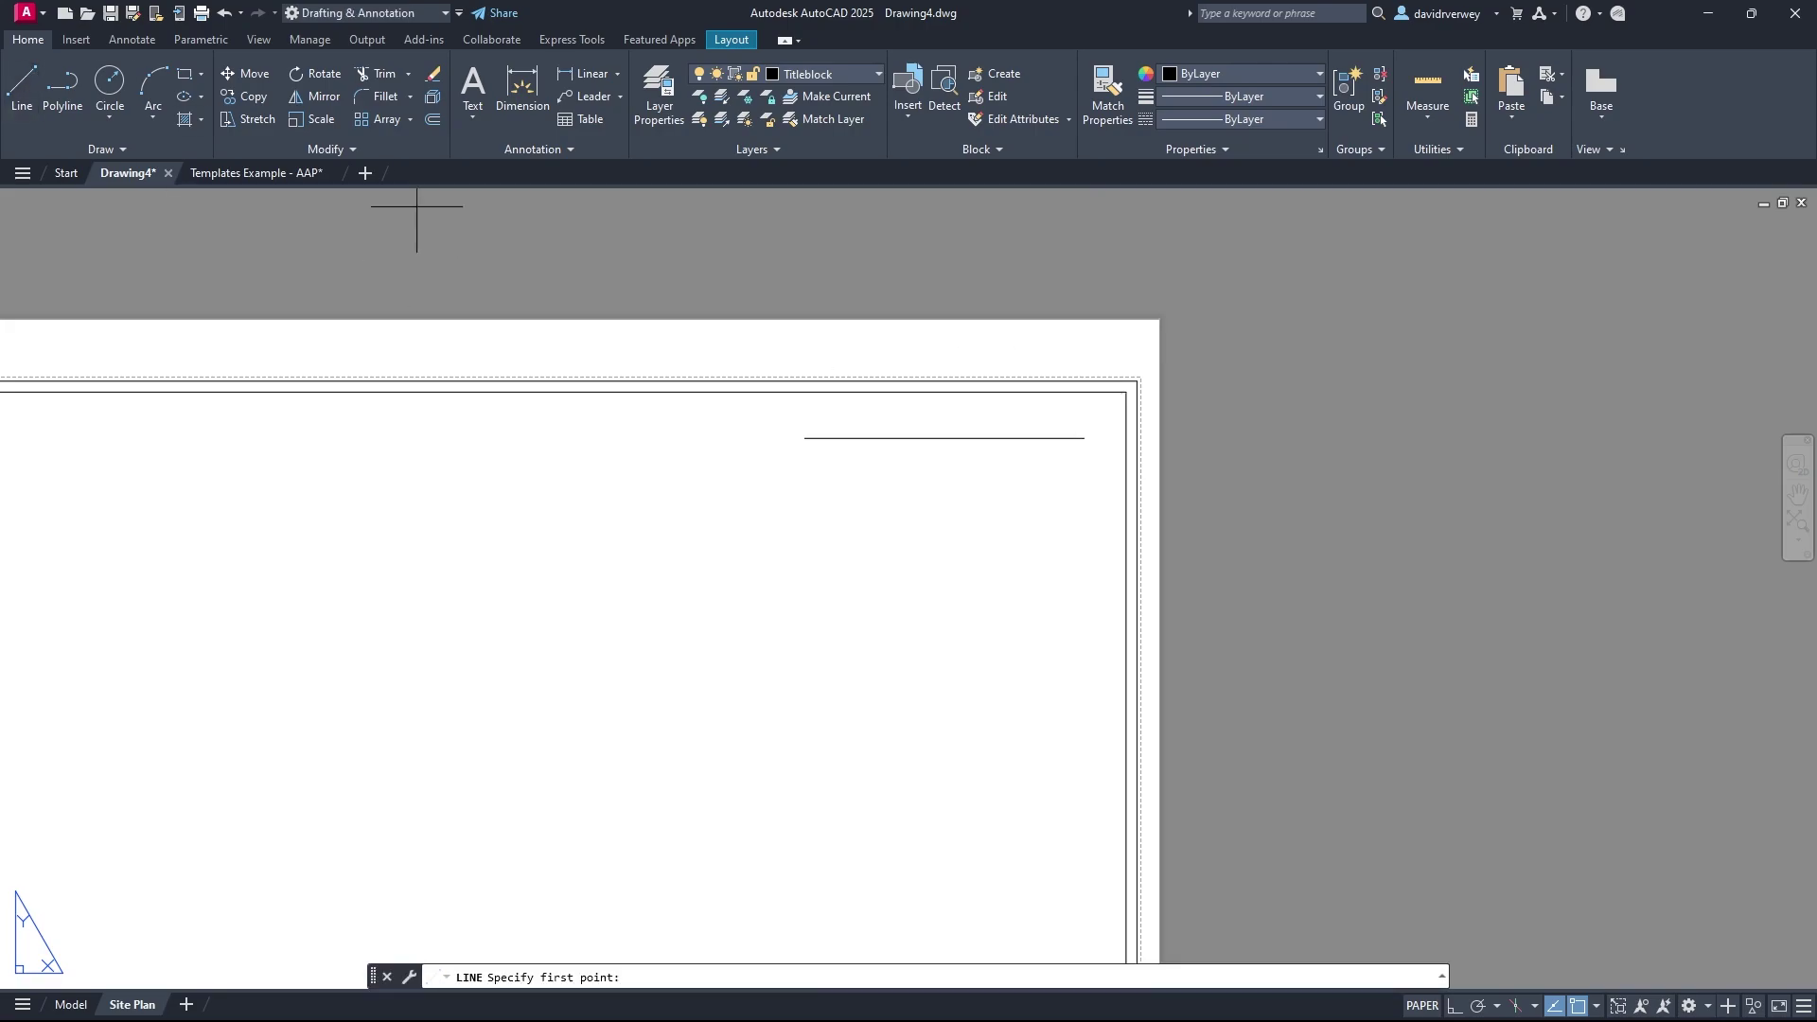
click(1084, 437)
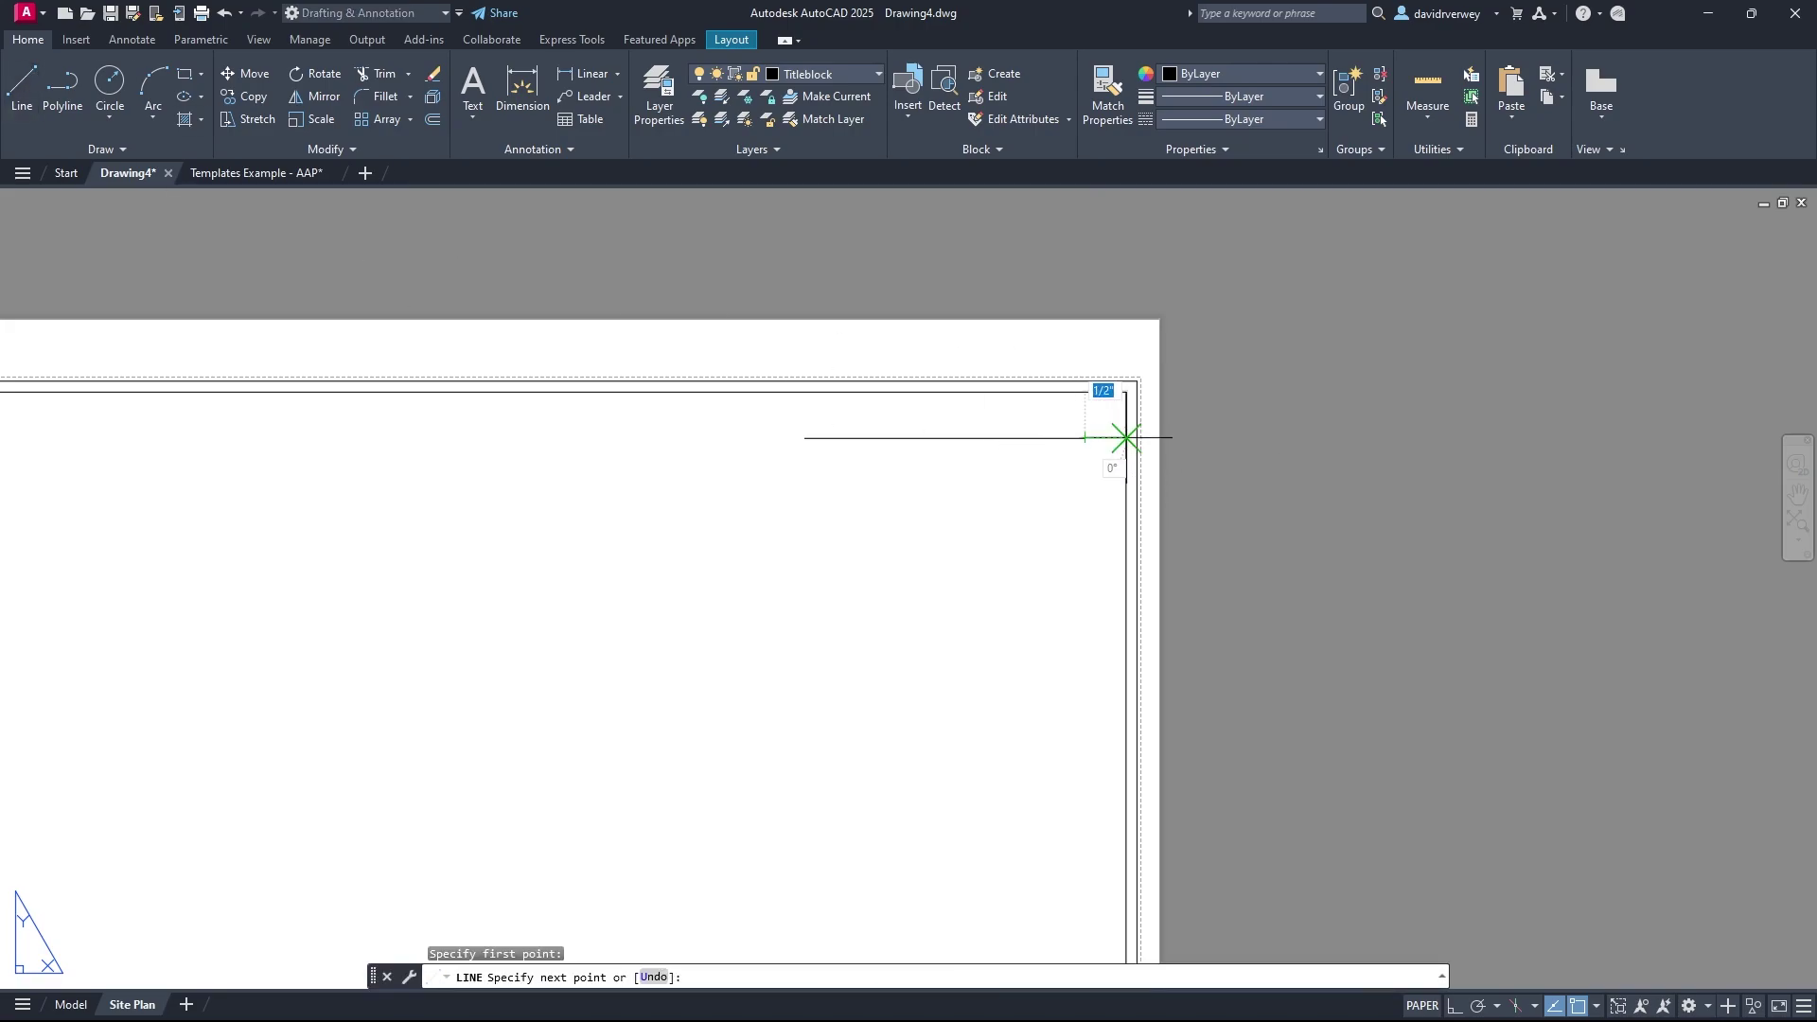
scroll(1136, 436, up, 4)
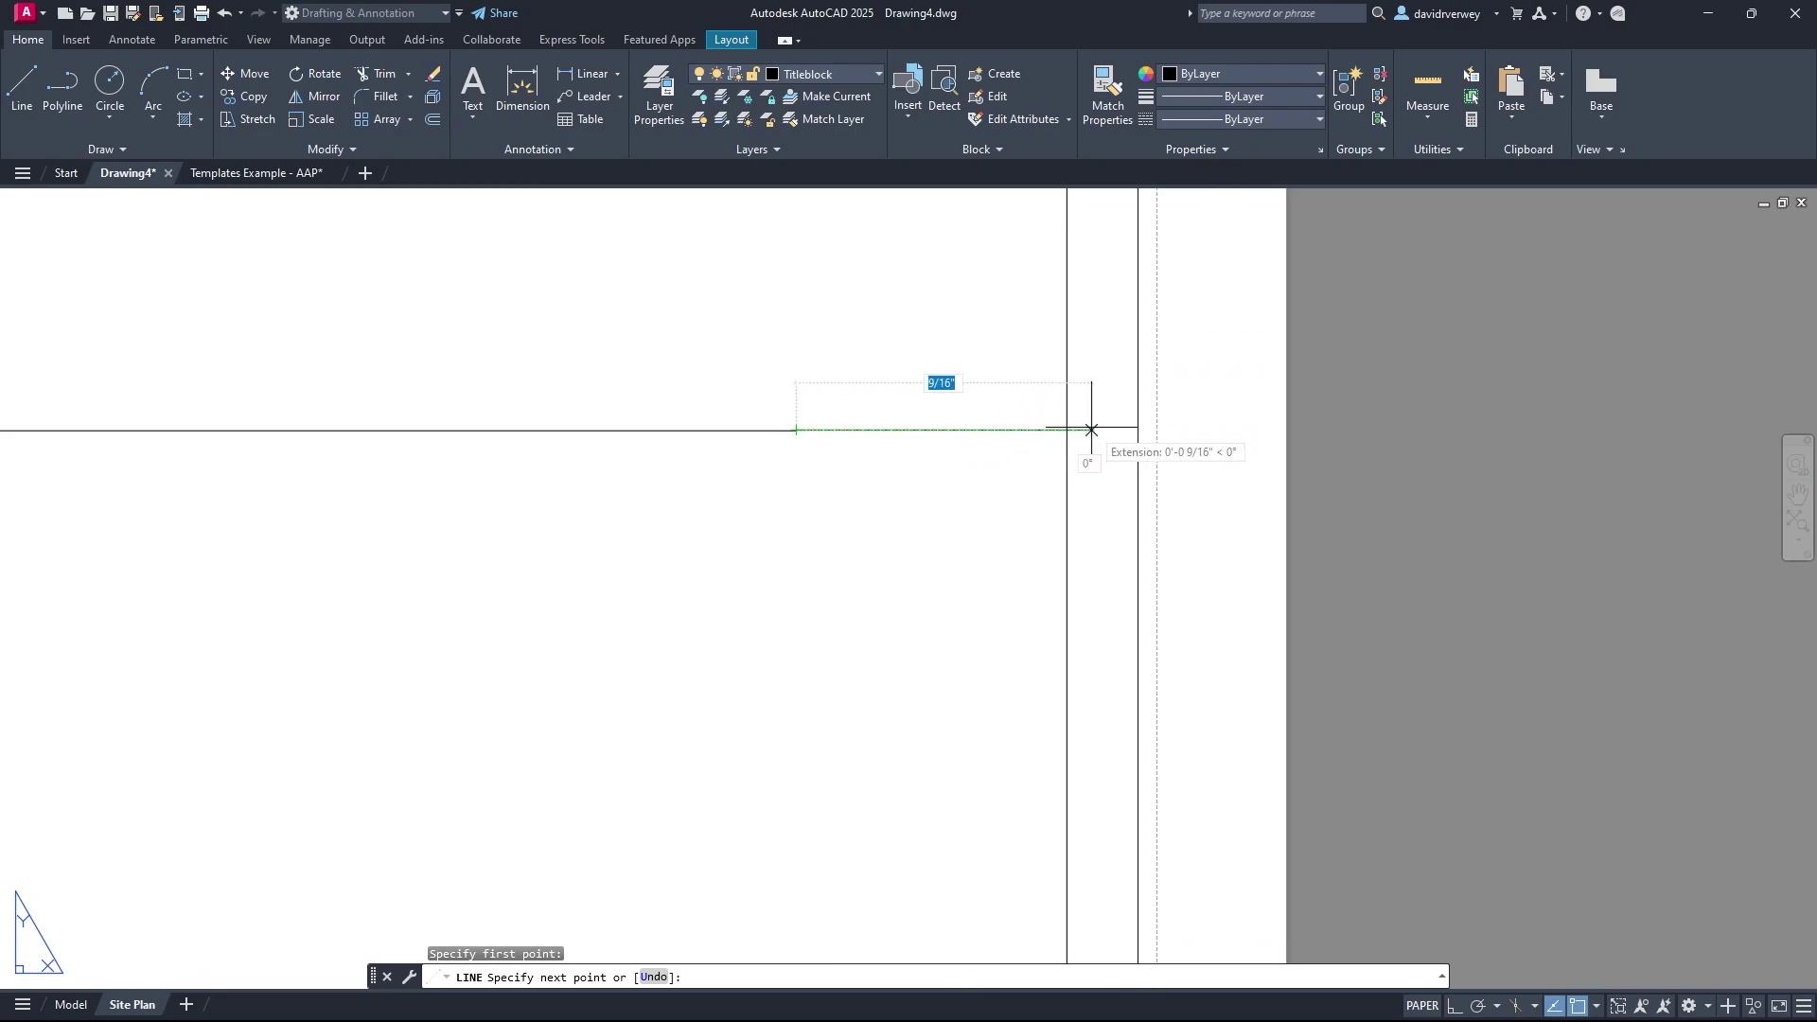
click(1092, 430)
key(Escape)
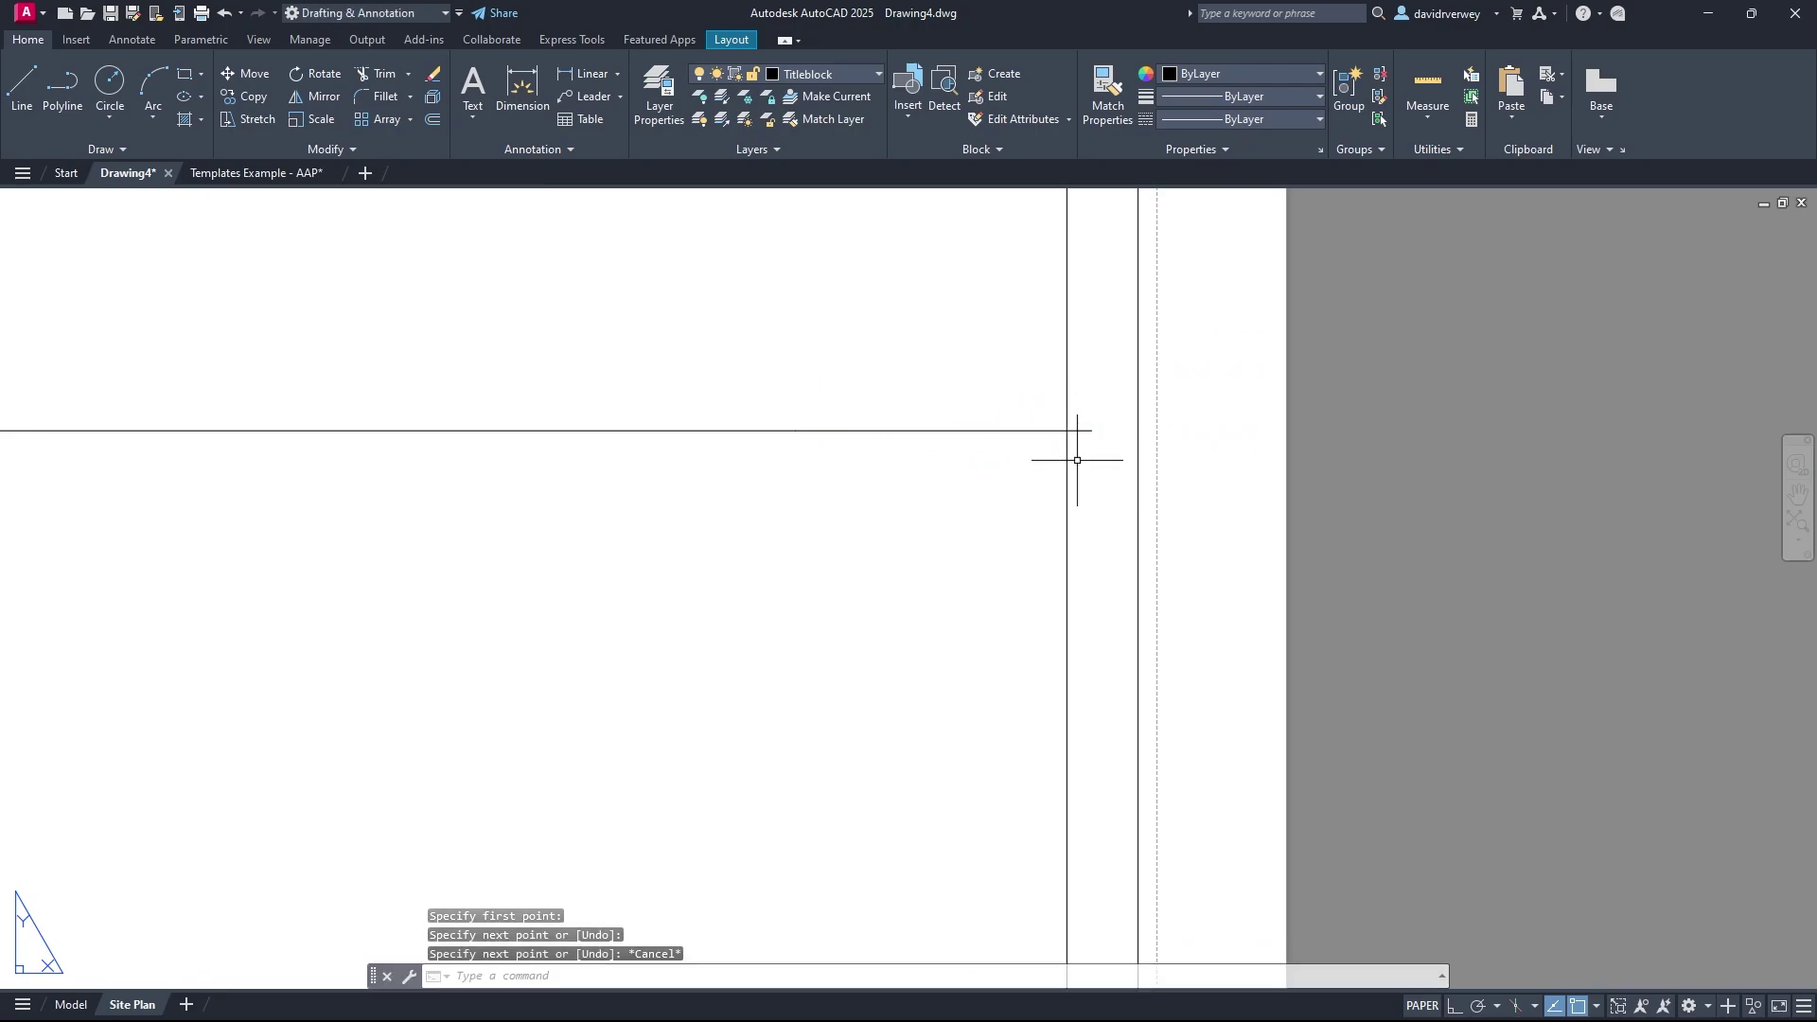
Step: Move the polyline and helper line together by the helper's right end onto the inner border's right edge, and delete the helper line
click(1005, 430)
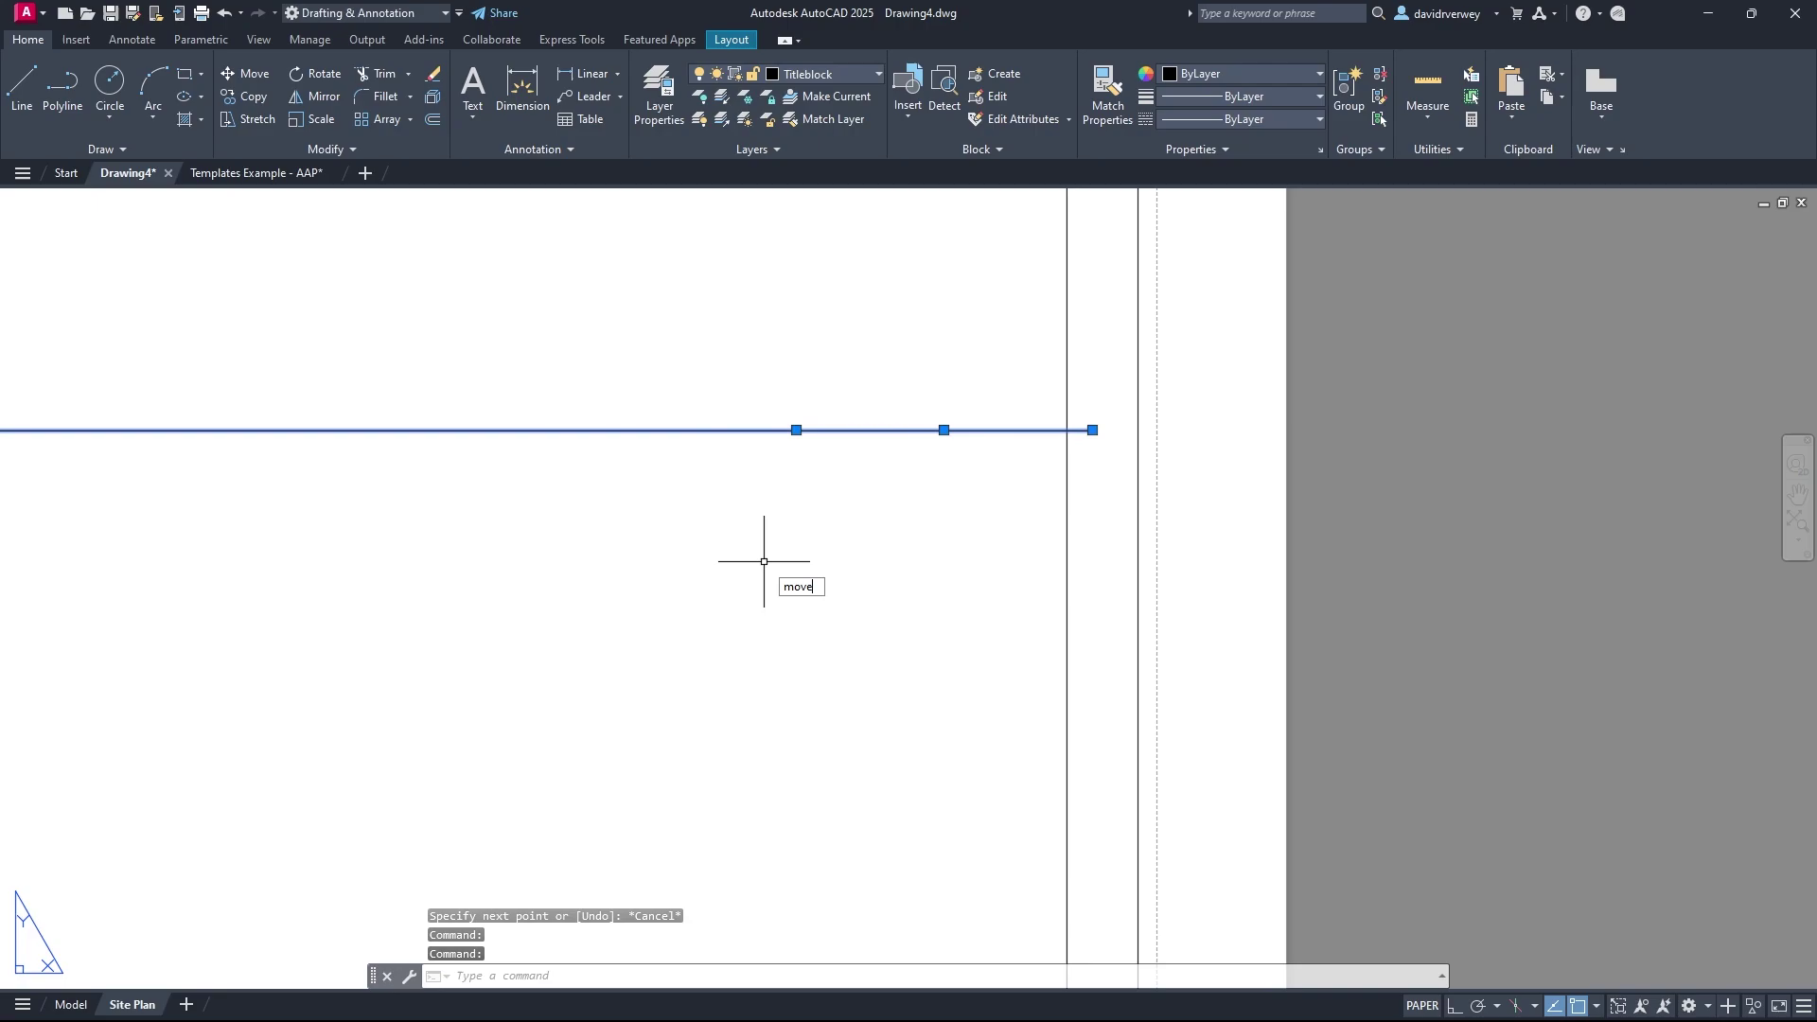
key(Return)
click(1090, 429)
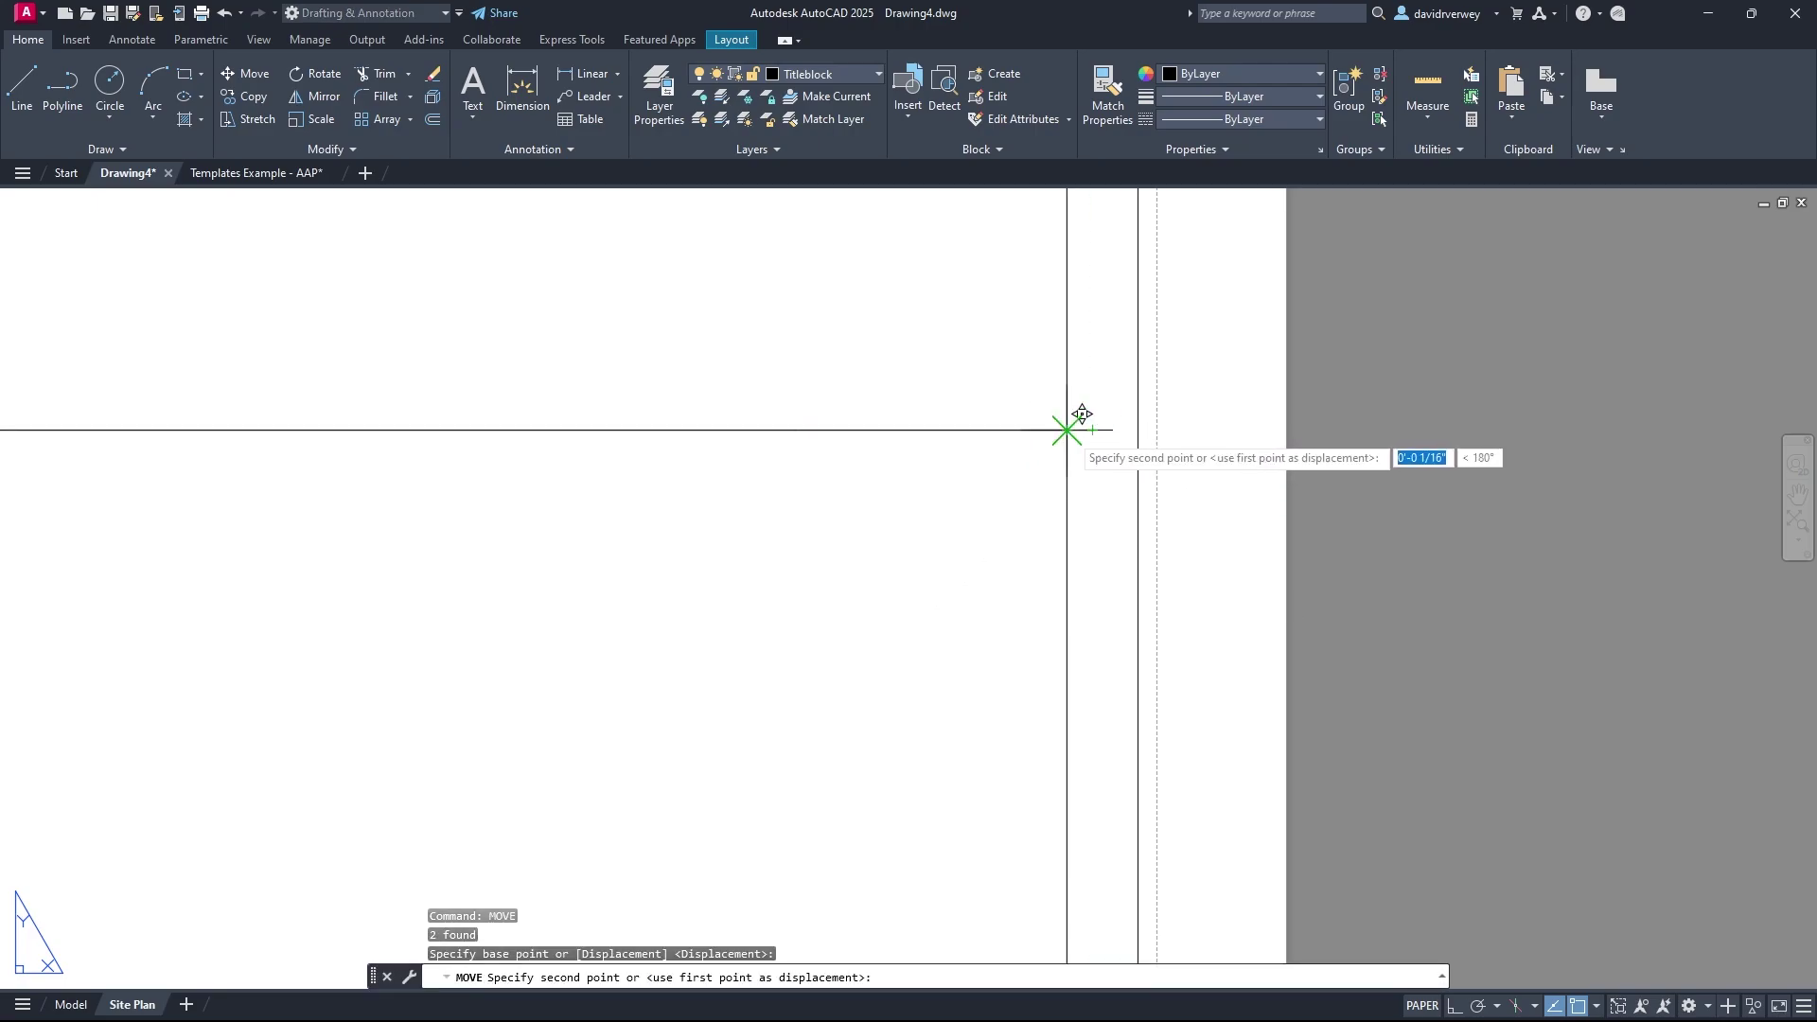
click(1082, 414)
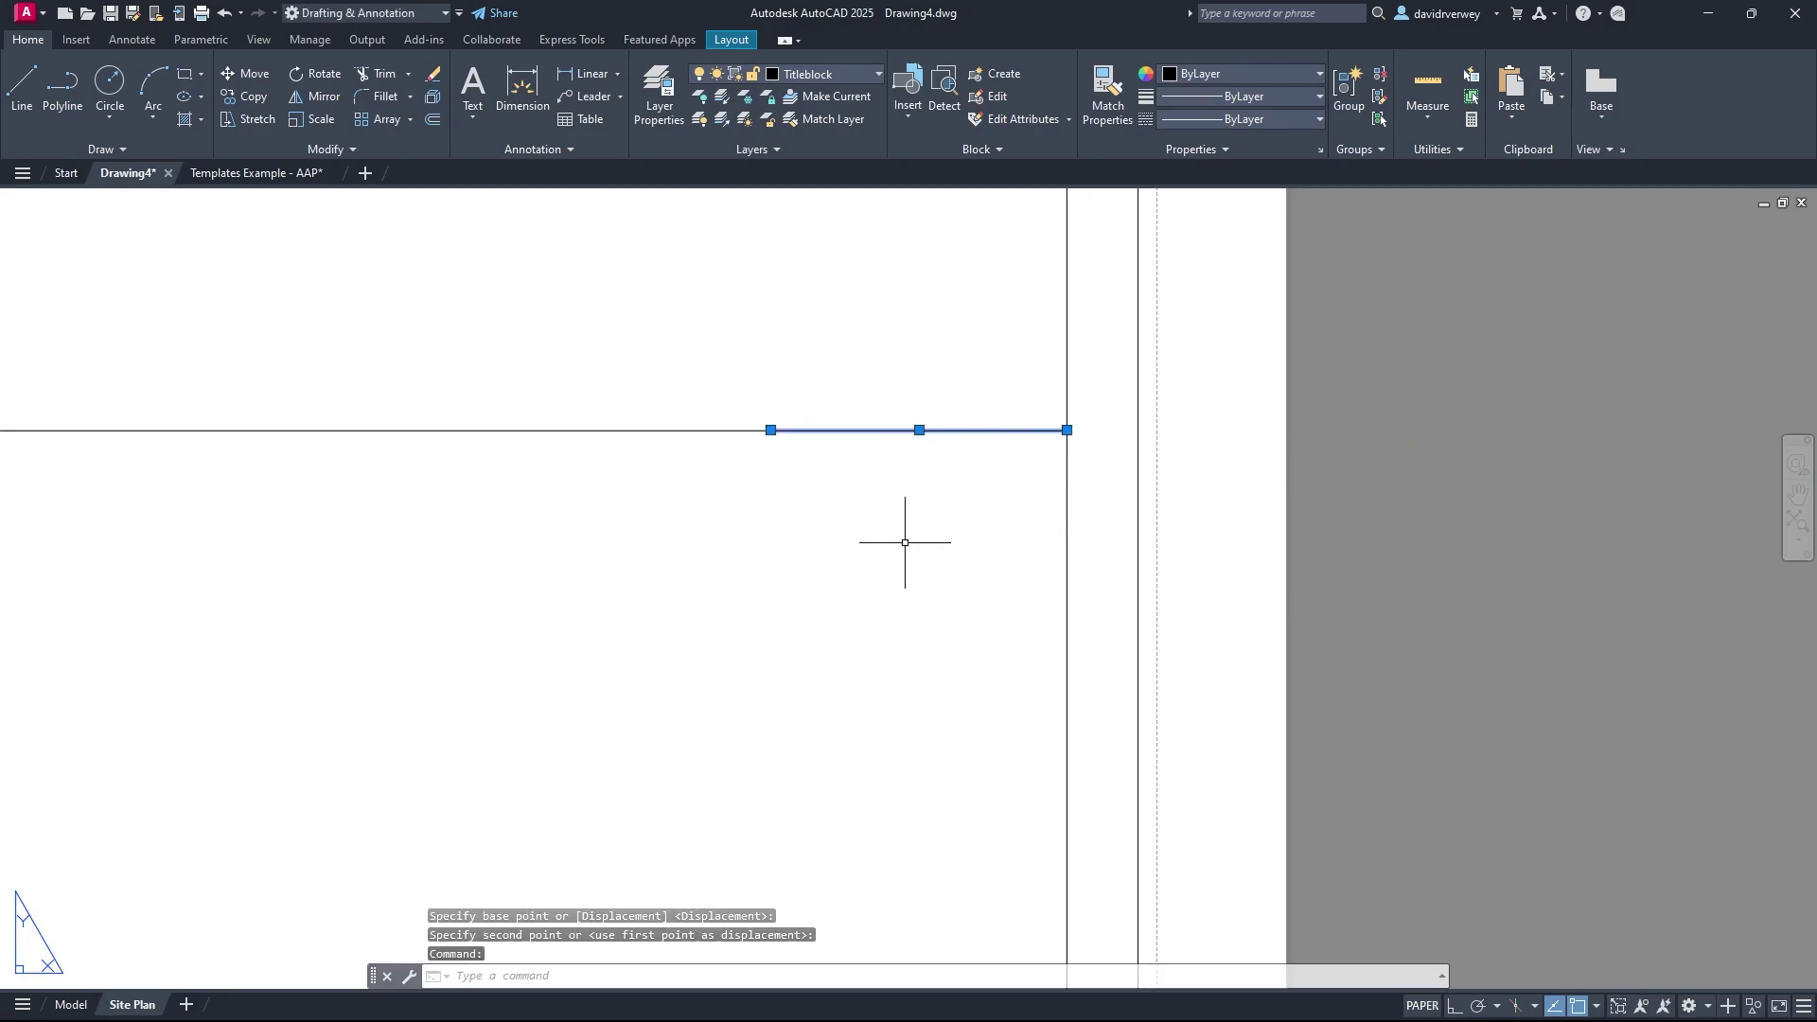
key(Delete)
Step: Check the General Notes column in the Templates Example - AAP drawing and return to Drawing4
scroll(886, 510, down, 3)
scroll(792, 527, up, 1)
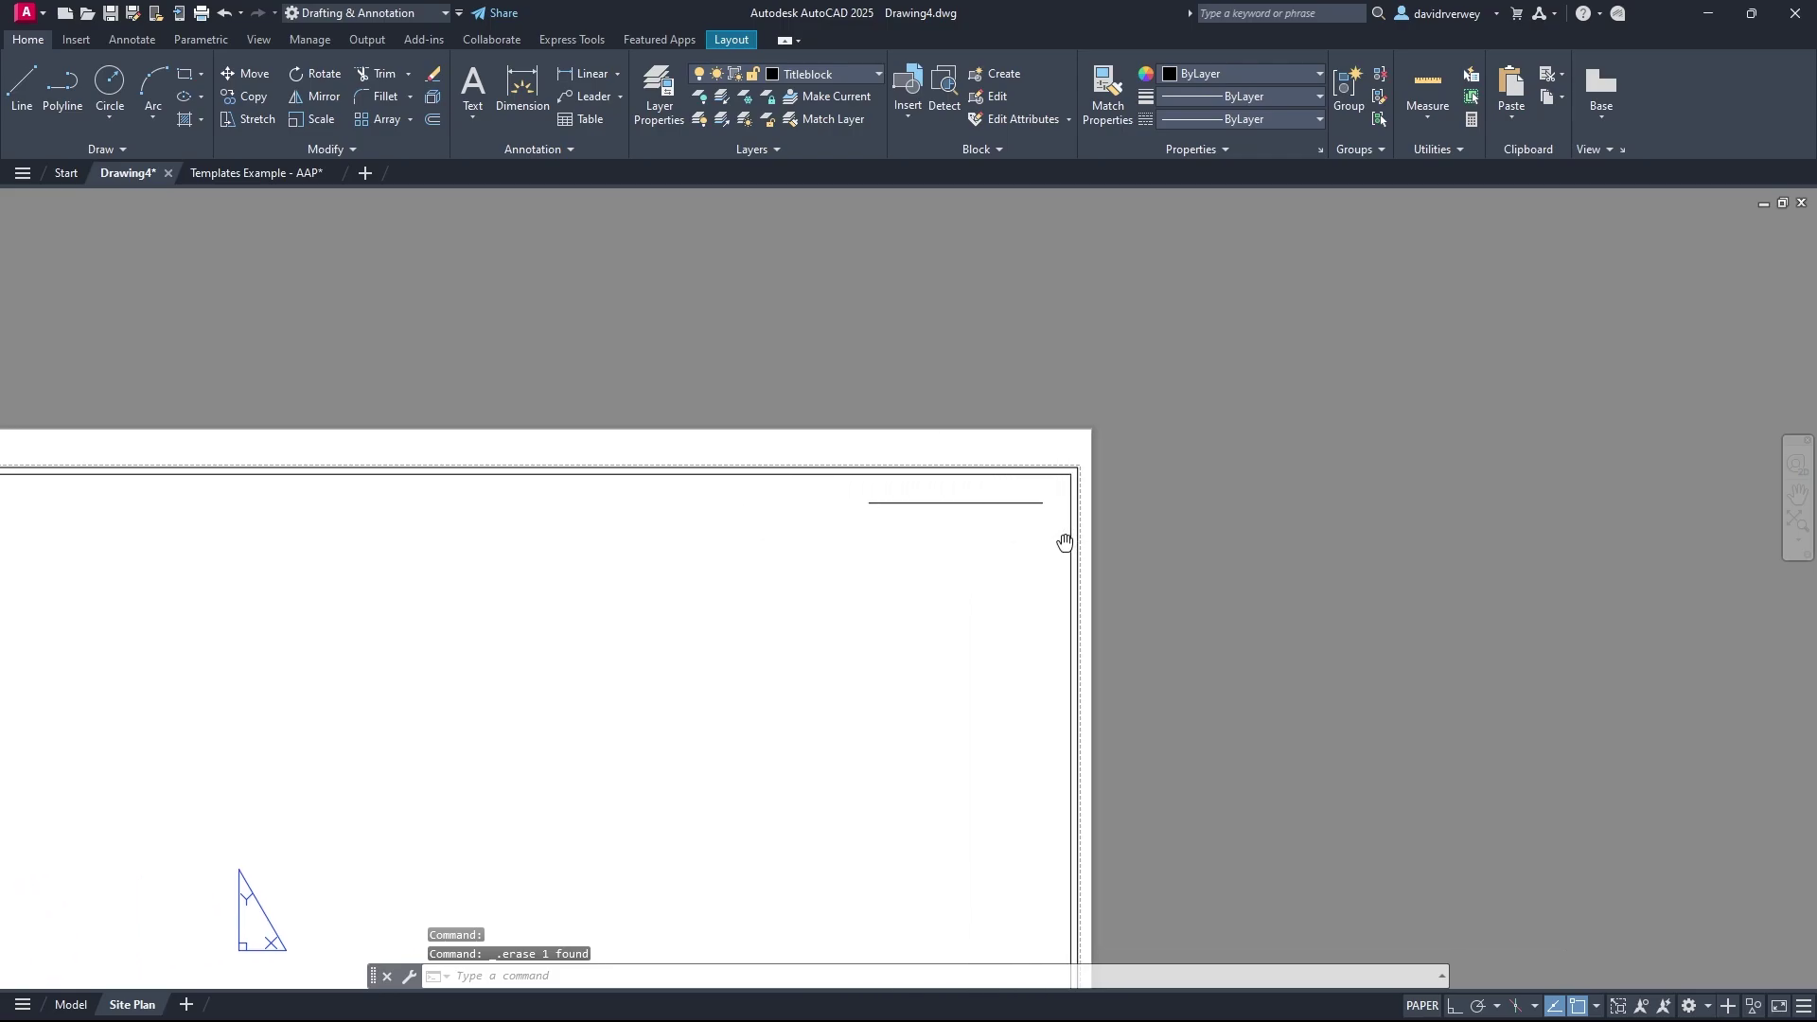
click(255, 173)
scroll(1115, 511, down, 5)
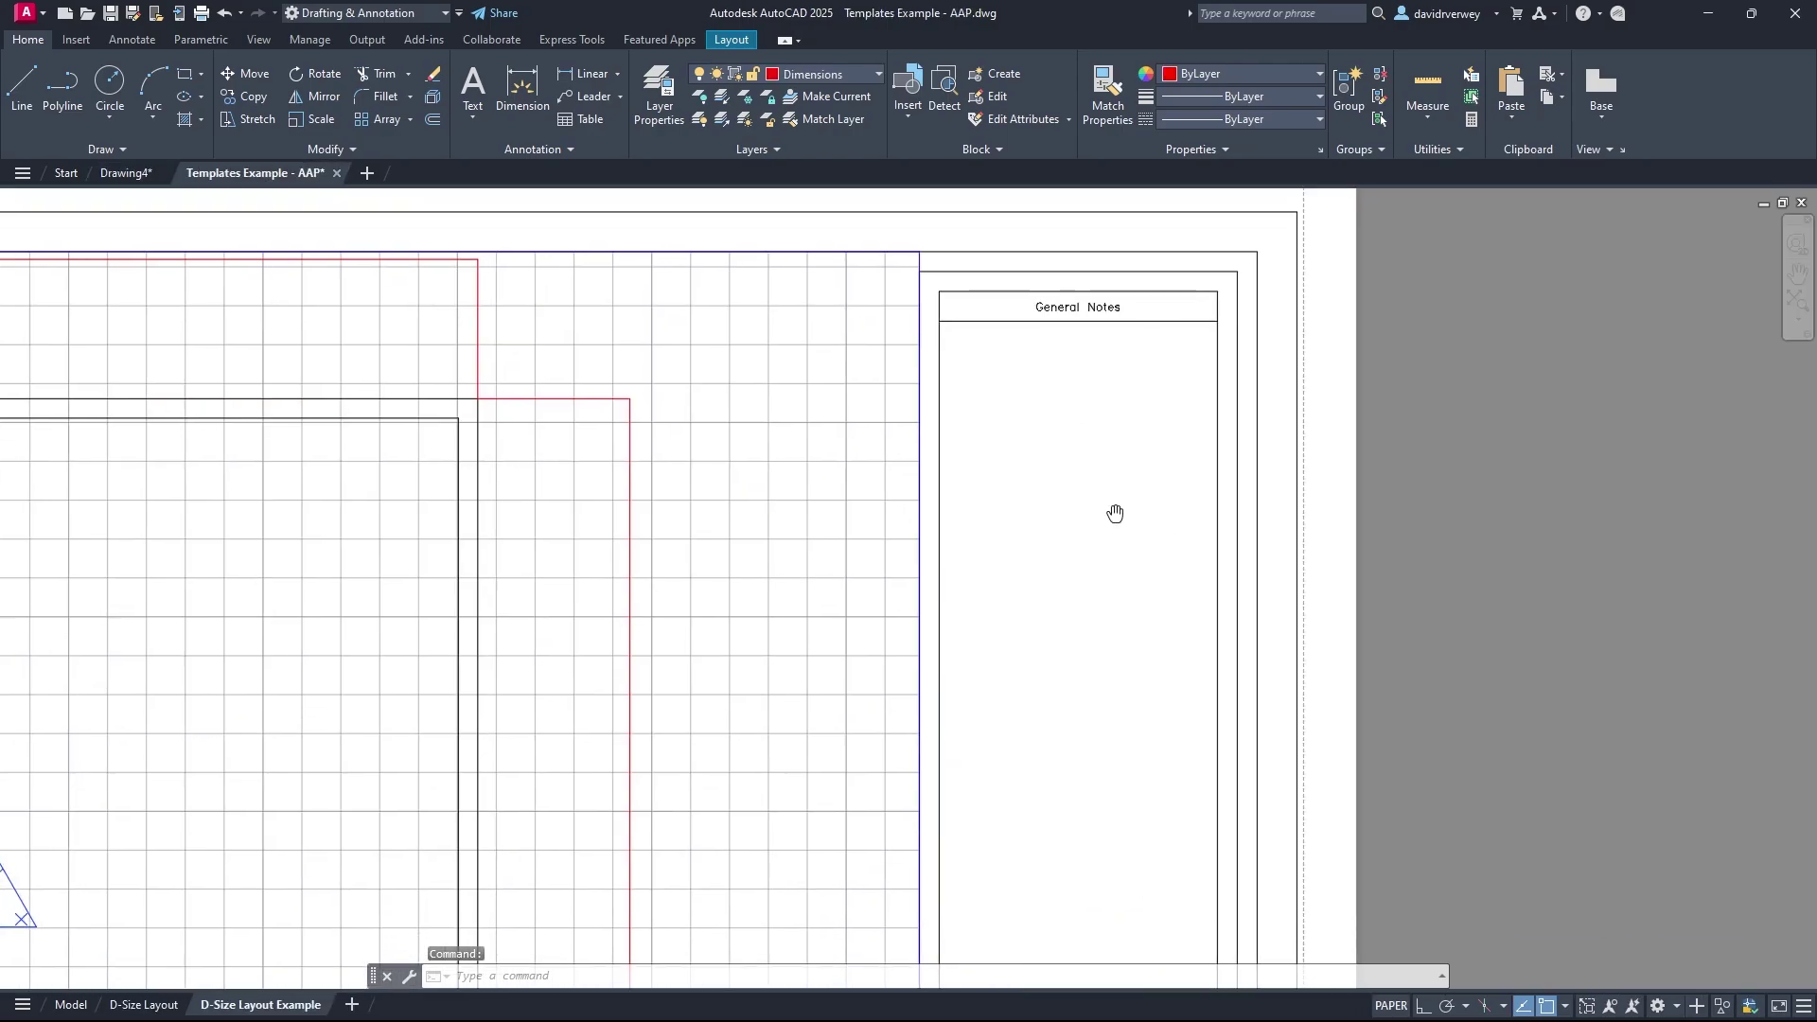
scroll(1047, 511, up, 2)
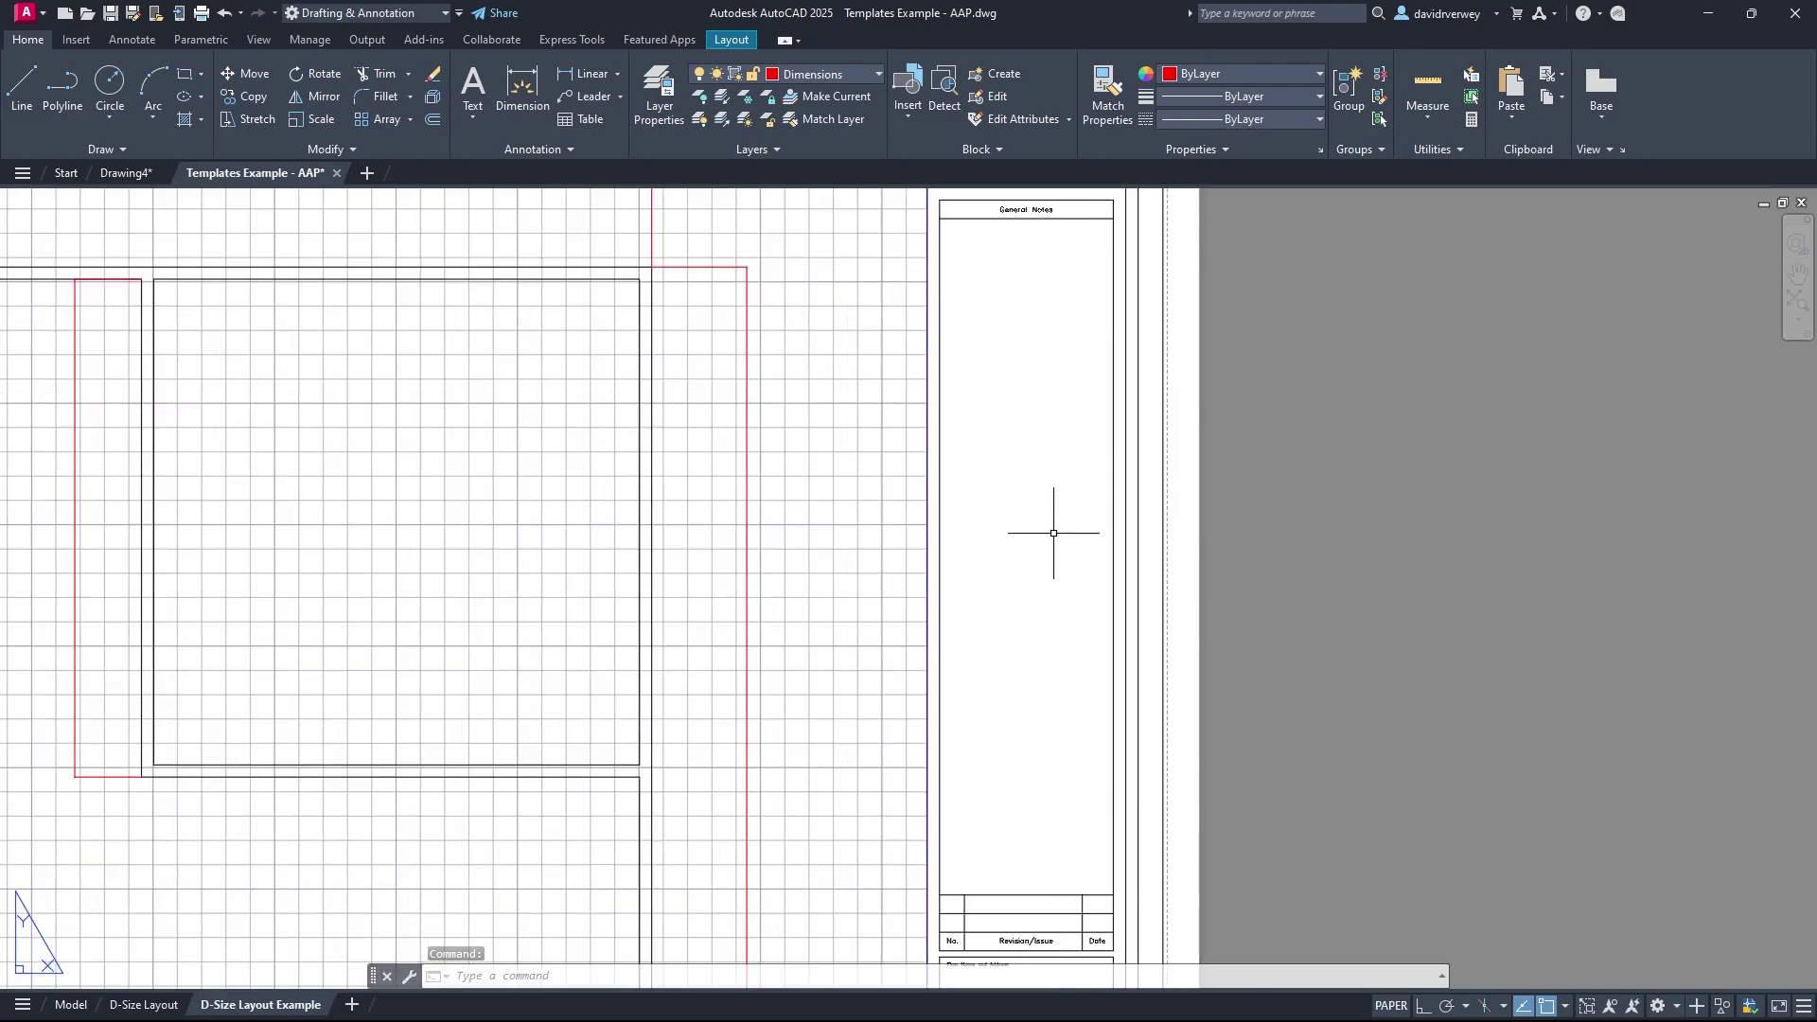
click(114, 170)
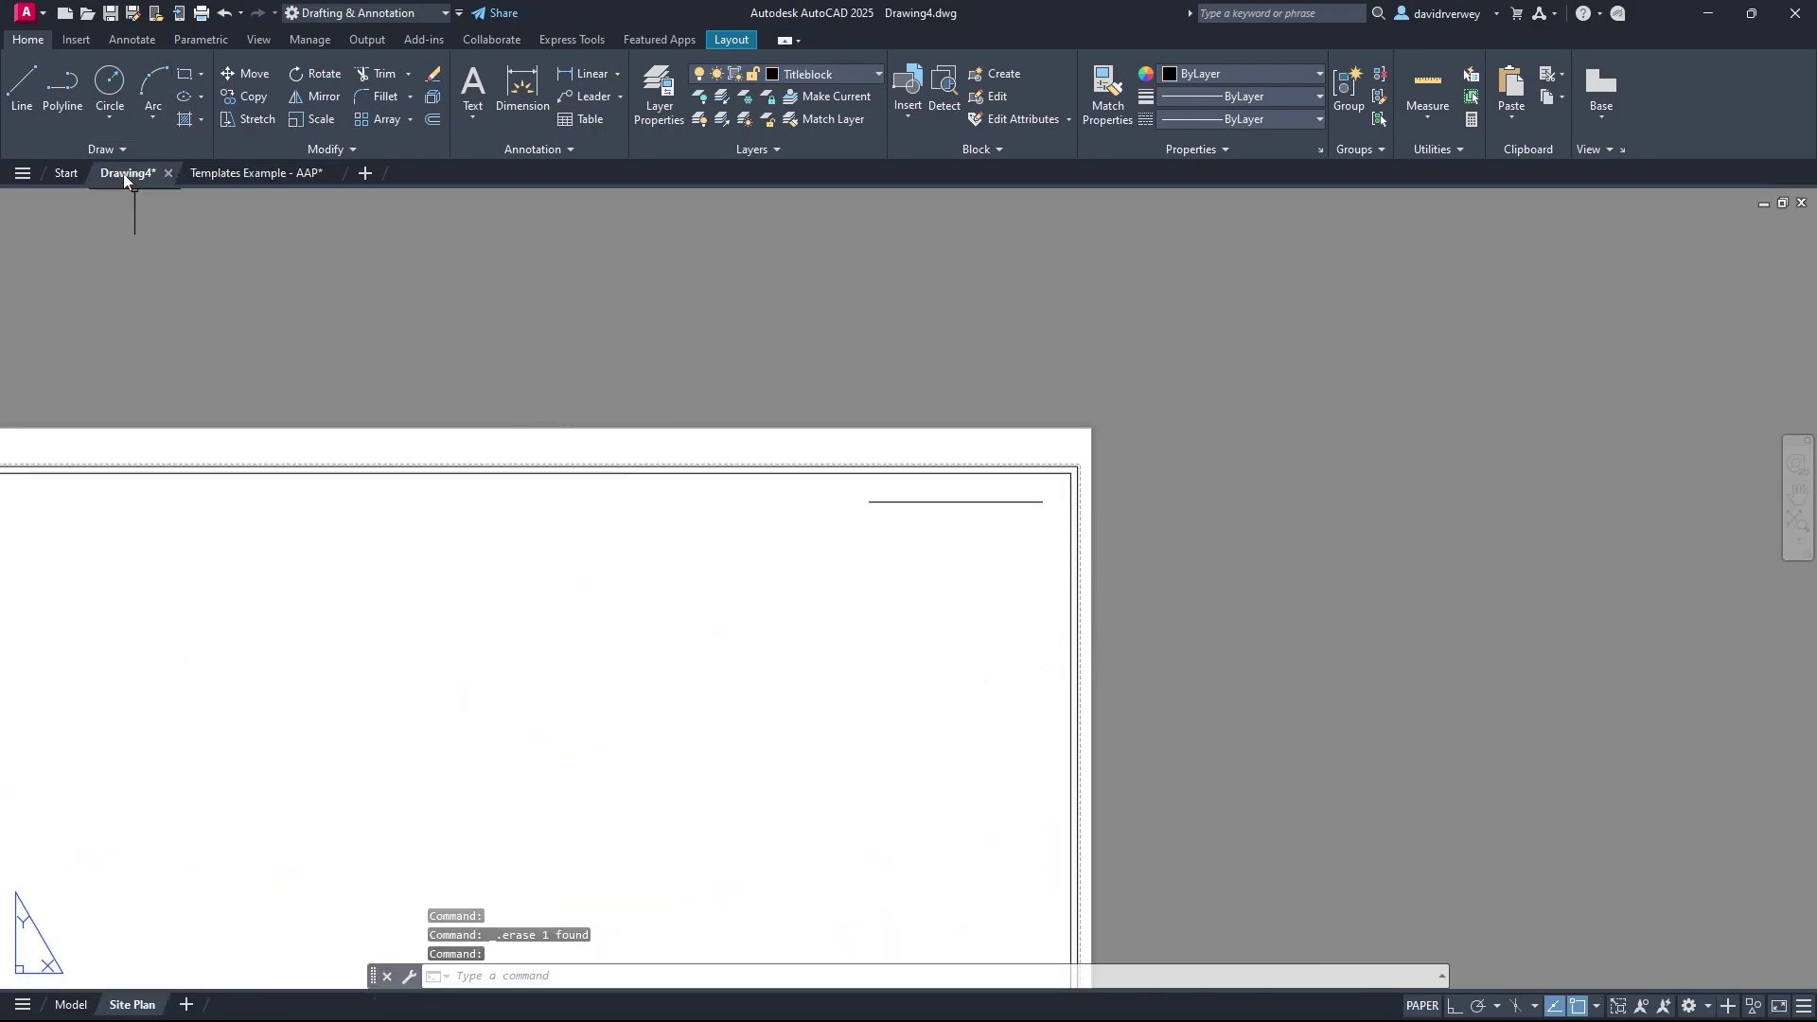
click(60, 106)
scroll(879, 658, down, 4)
middle_drag(915, 720, 904, 484)
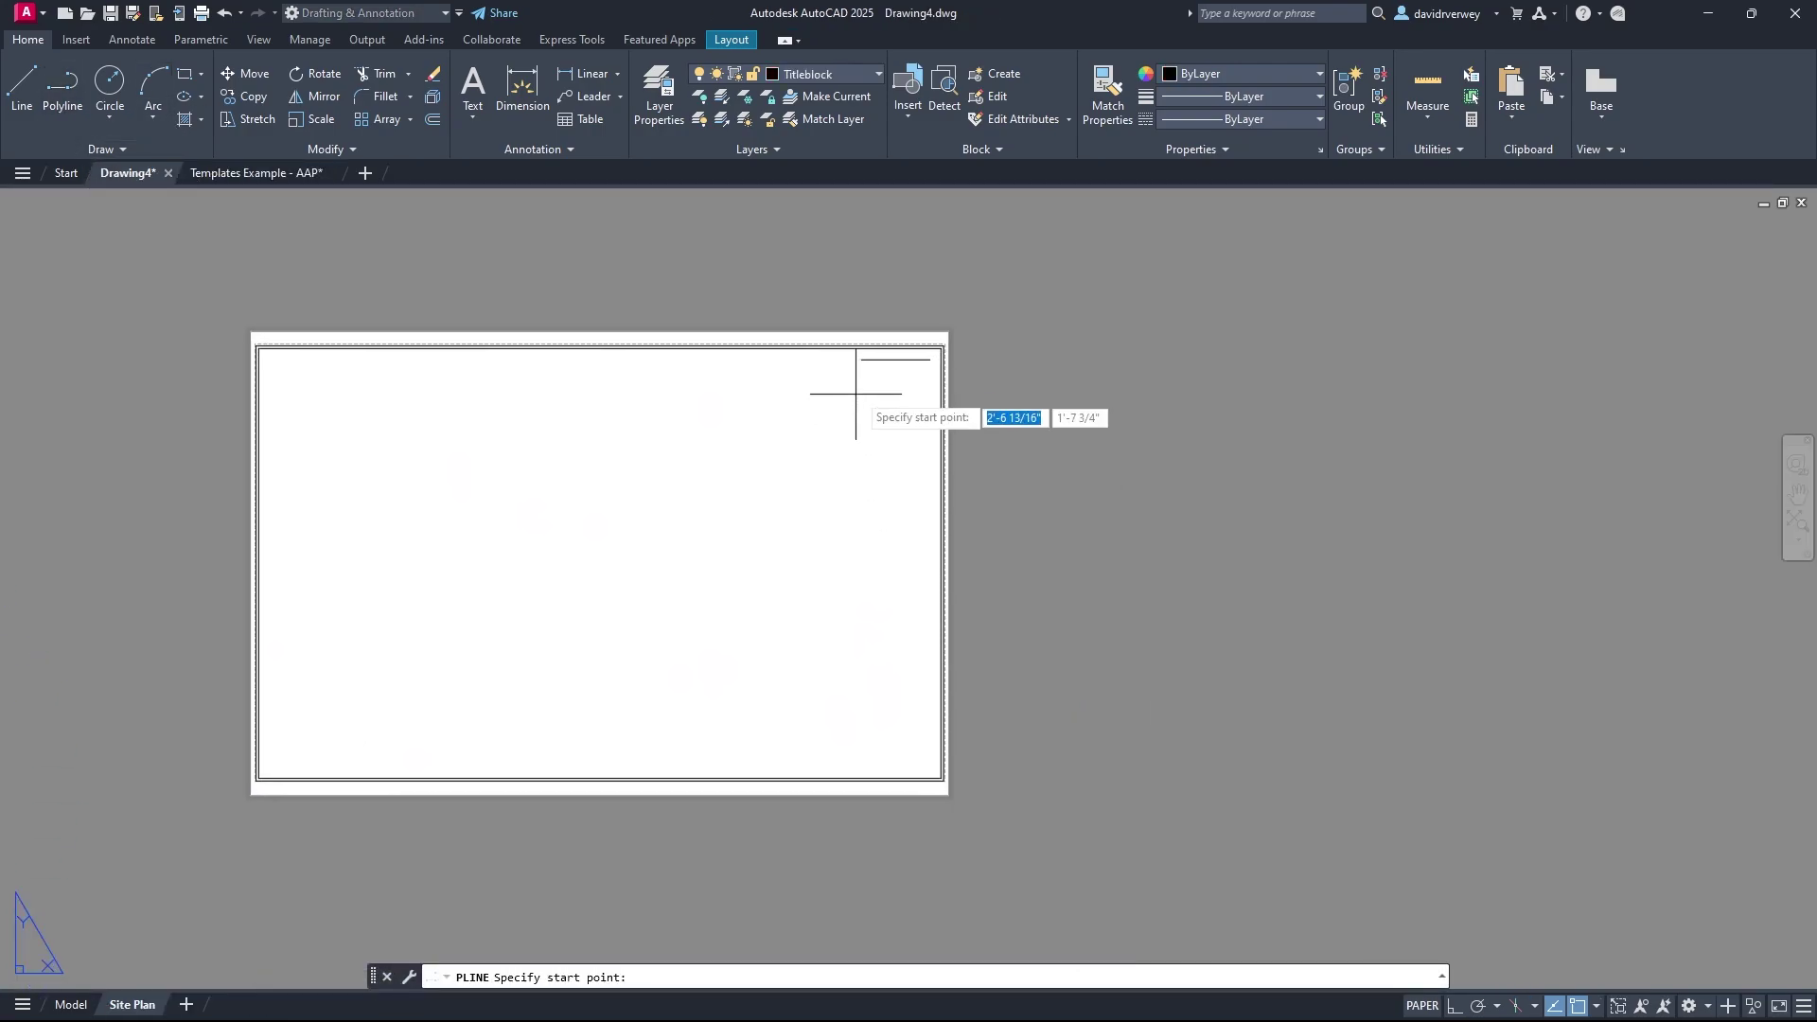
click(862, 359)
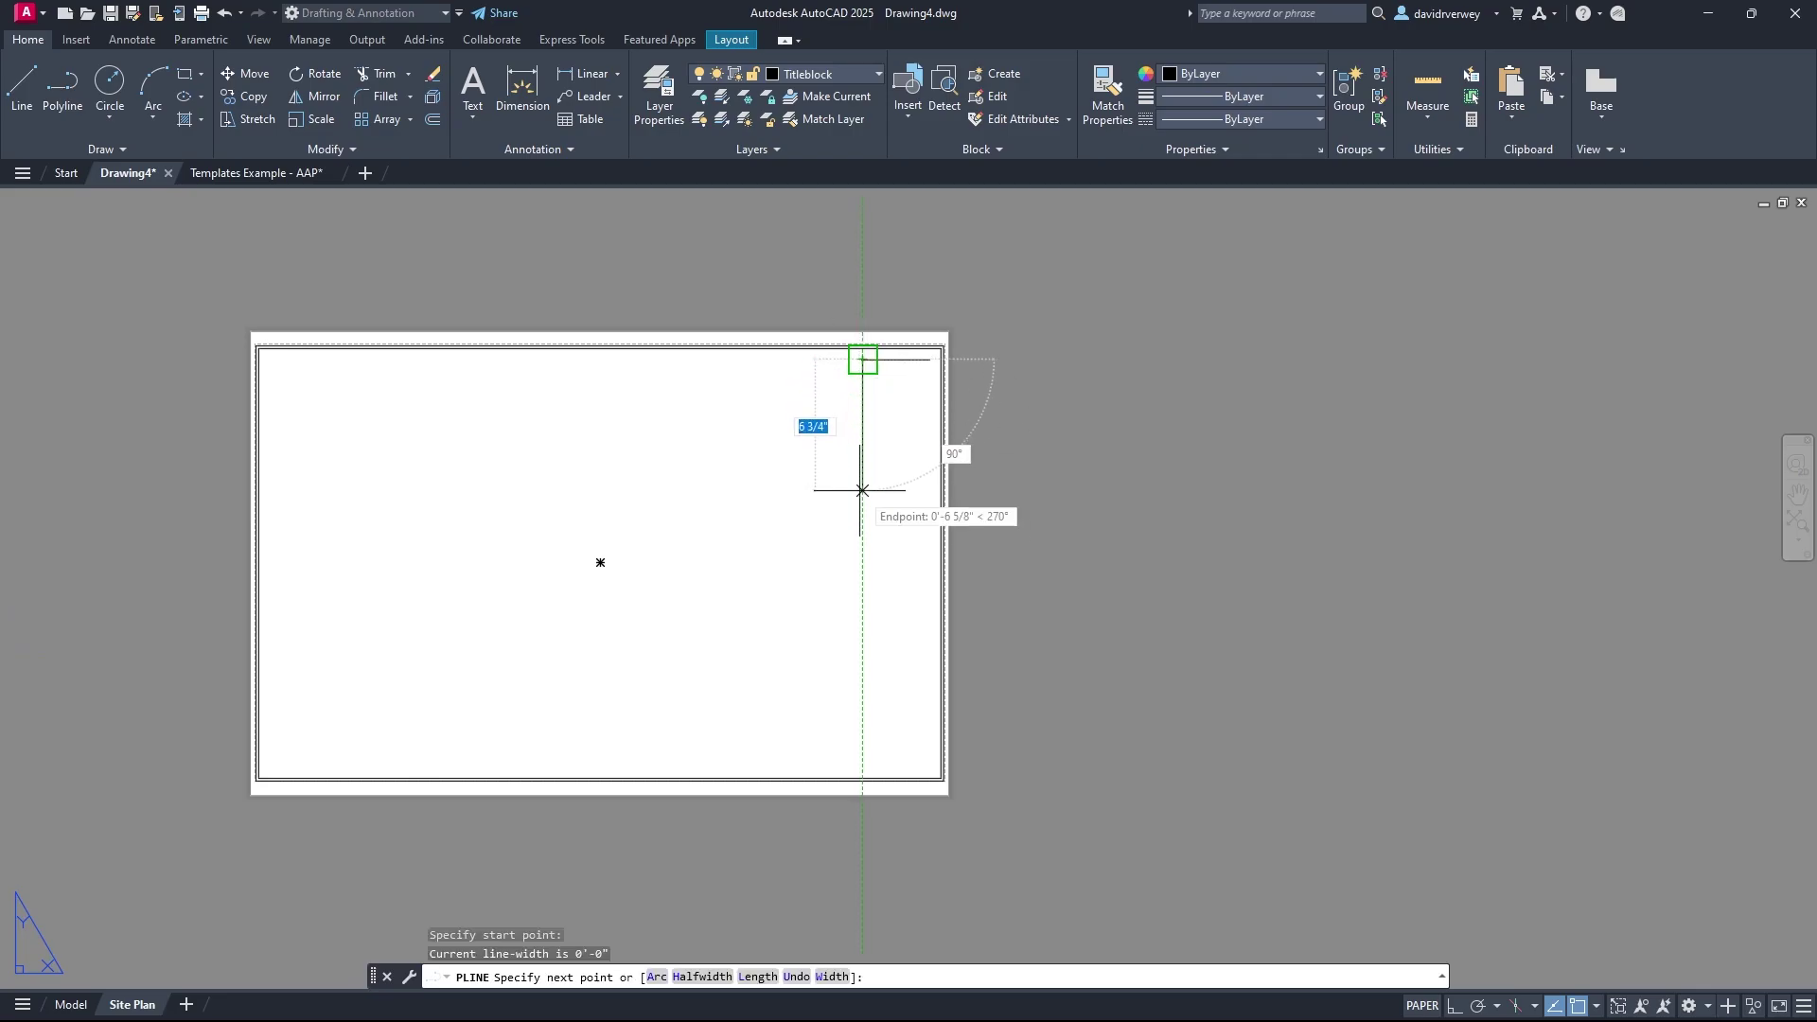
Step: Review the whole D-Size Layout Example sheet in the Templates Example - AAP drawing and return to Drawing4
click(252, 173)
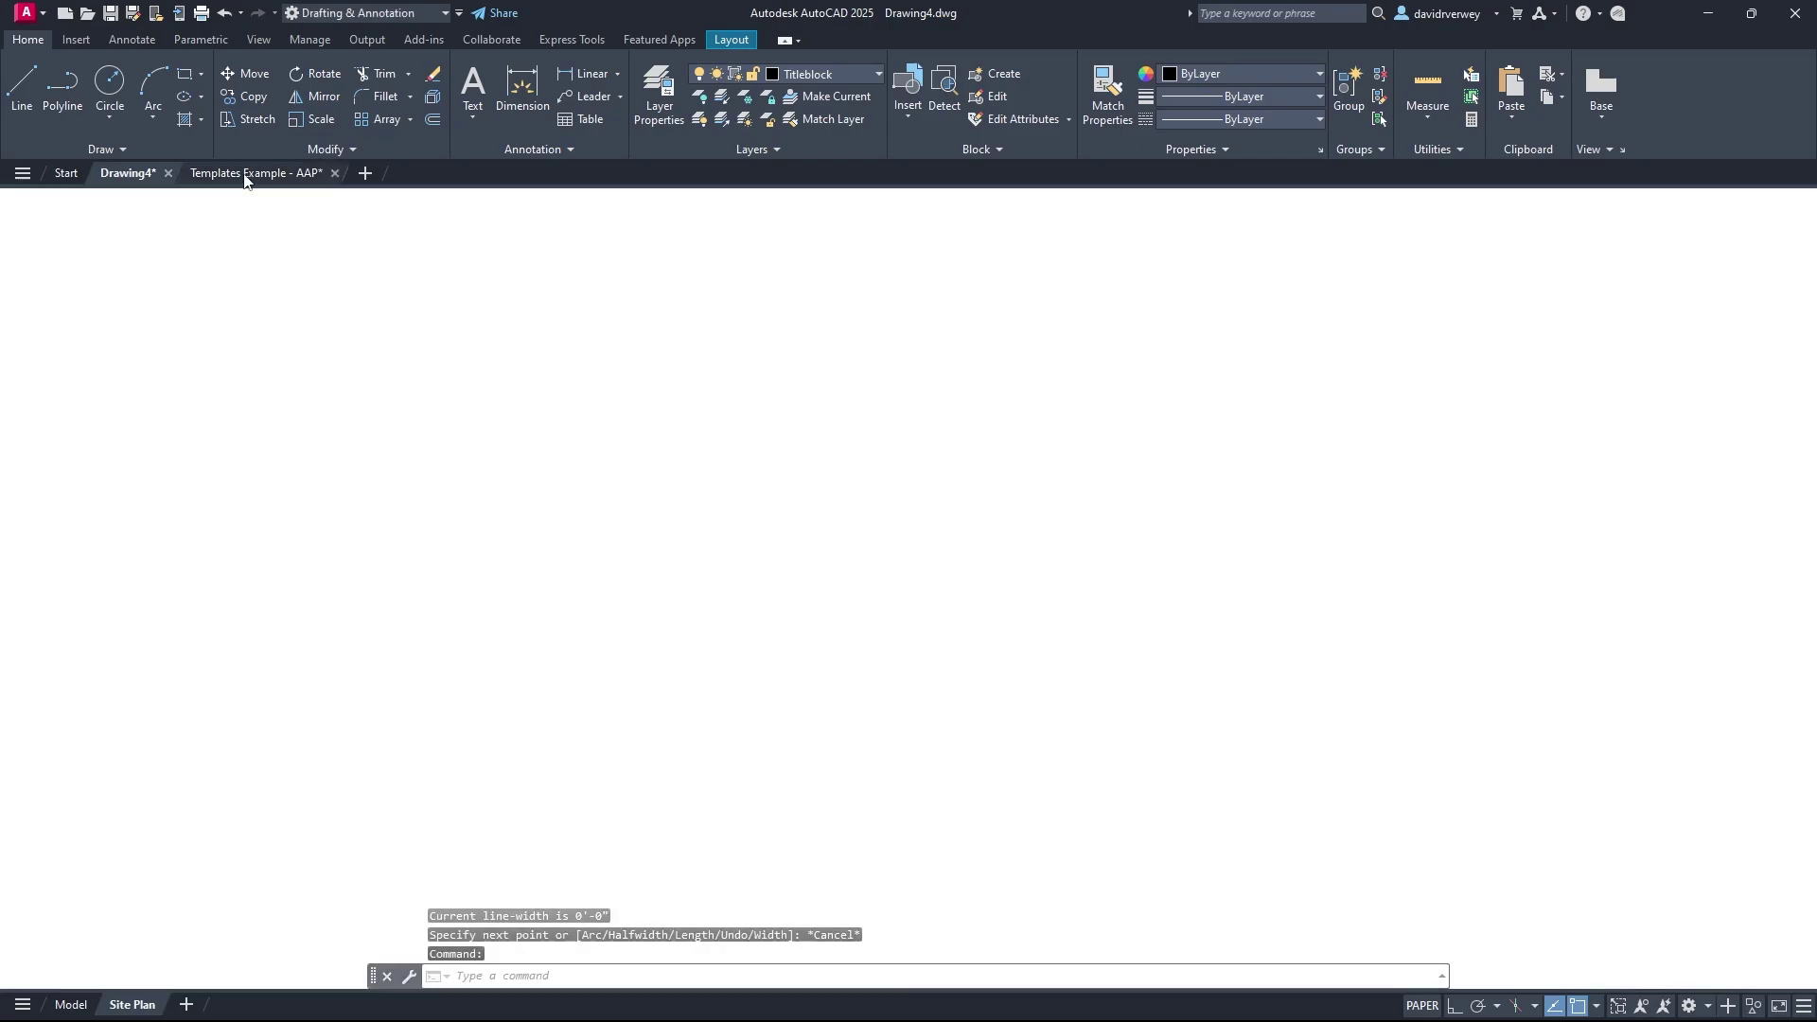
scroll(669, 511, down, 4)
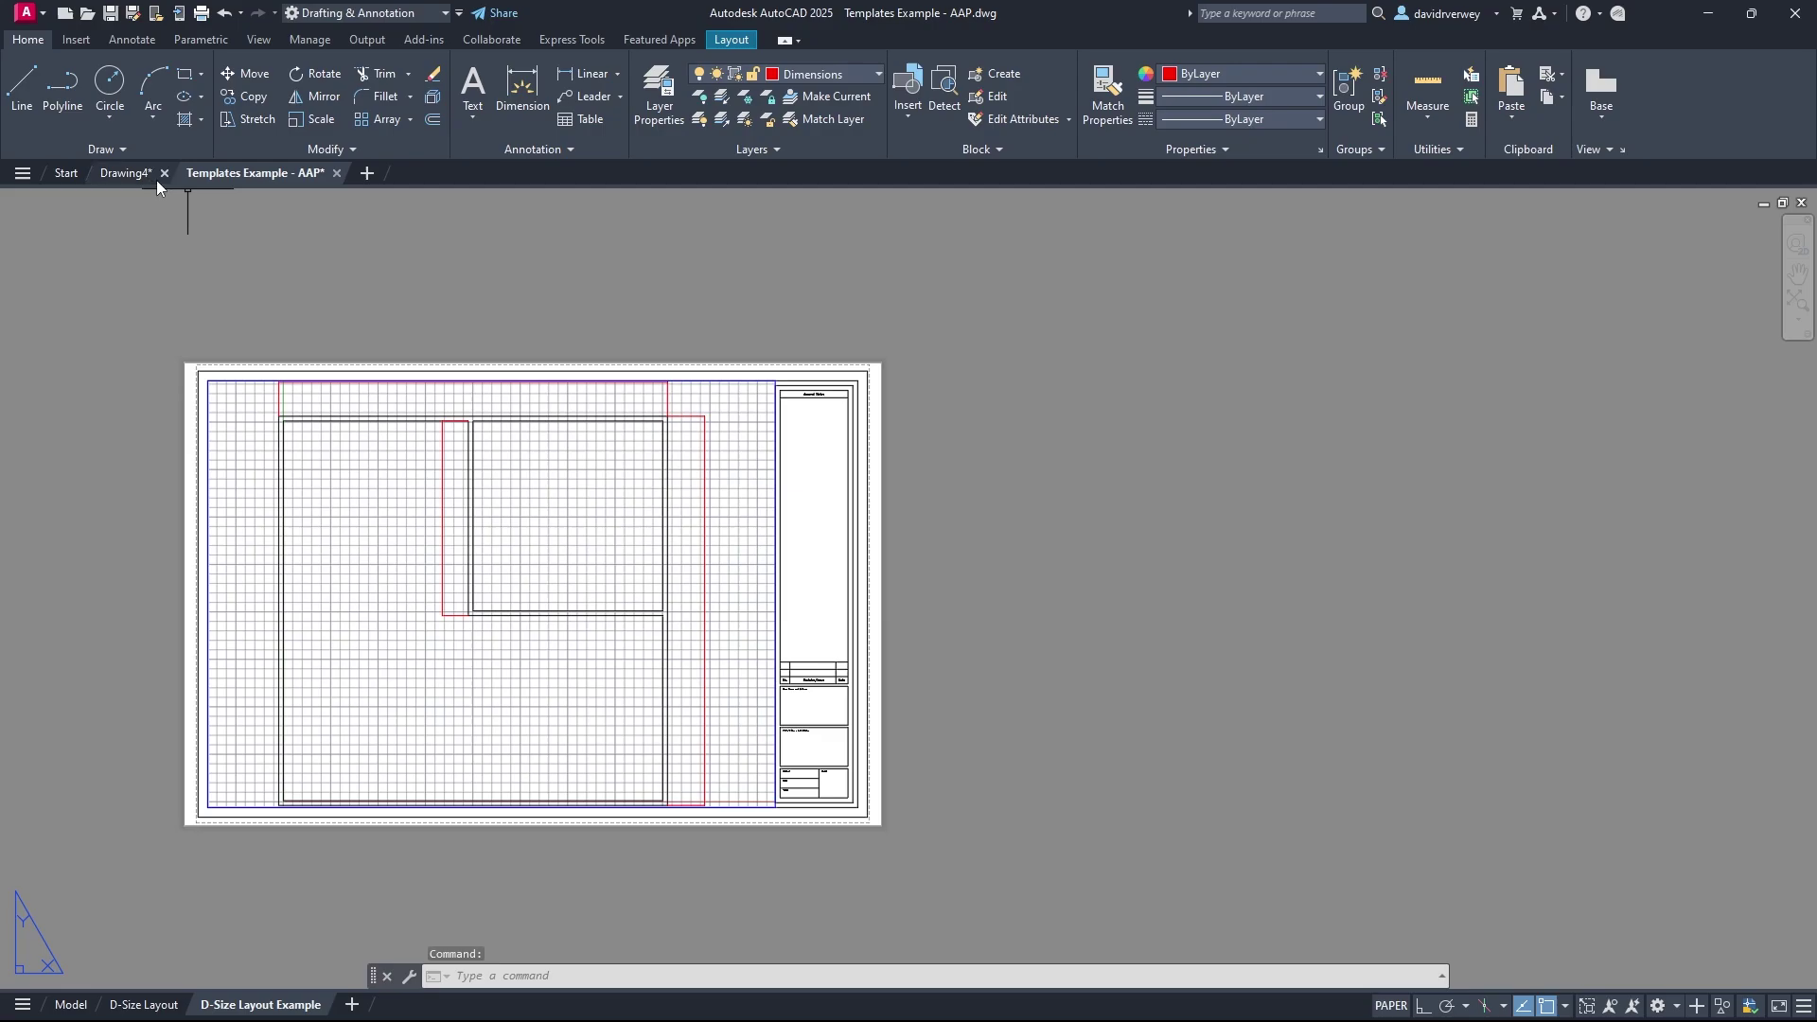
click(132, 174)
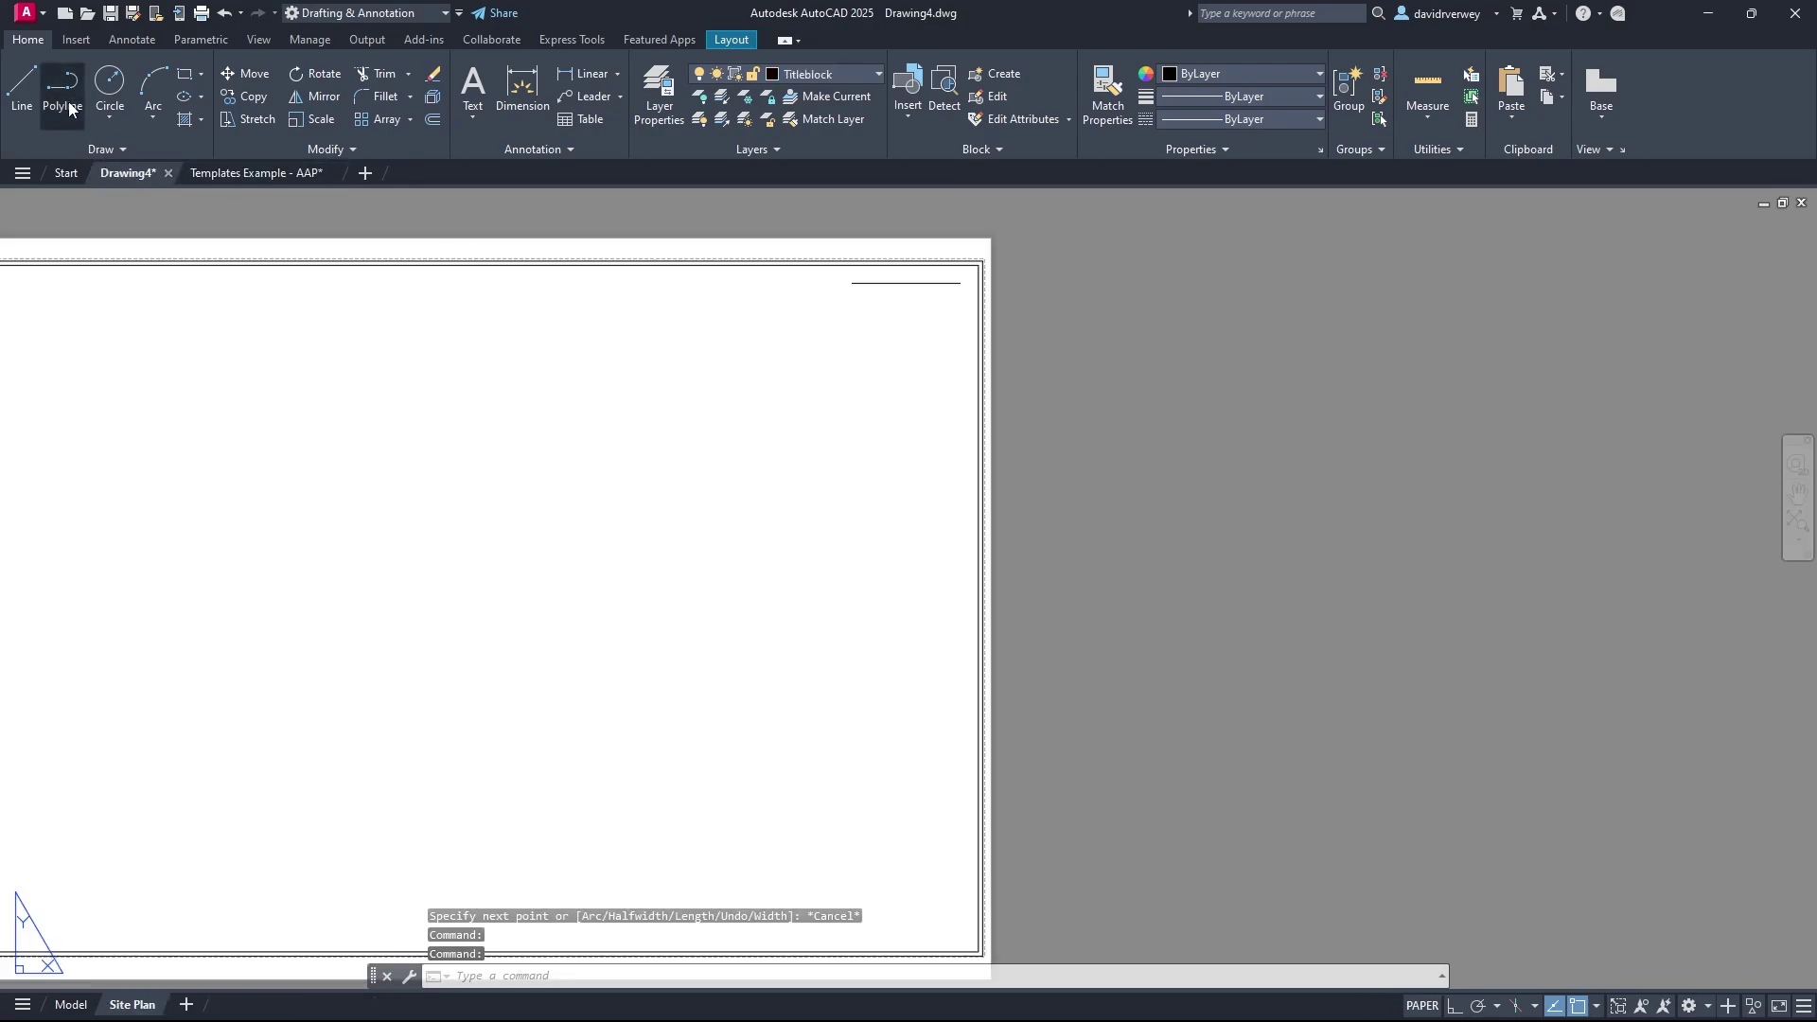
Step: Draw the notes box with a polyline 12" down from the 3 1/2" line's left end, across, and up to its right end
click(69, 109)
click(852, 282)
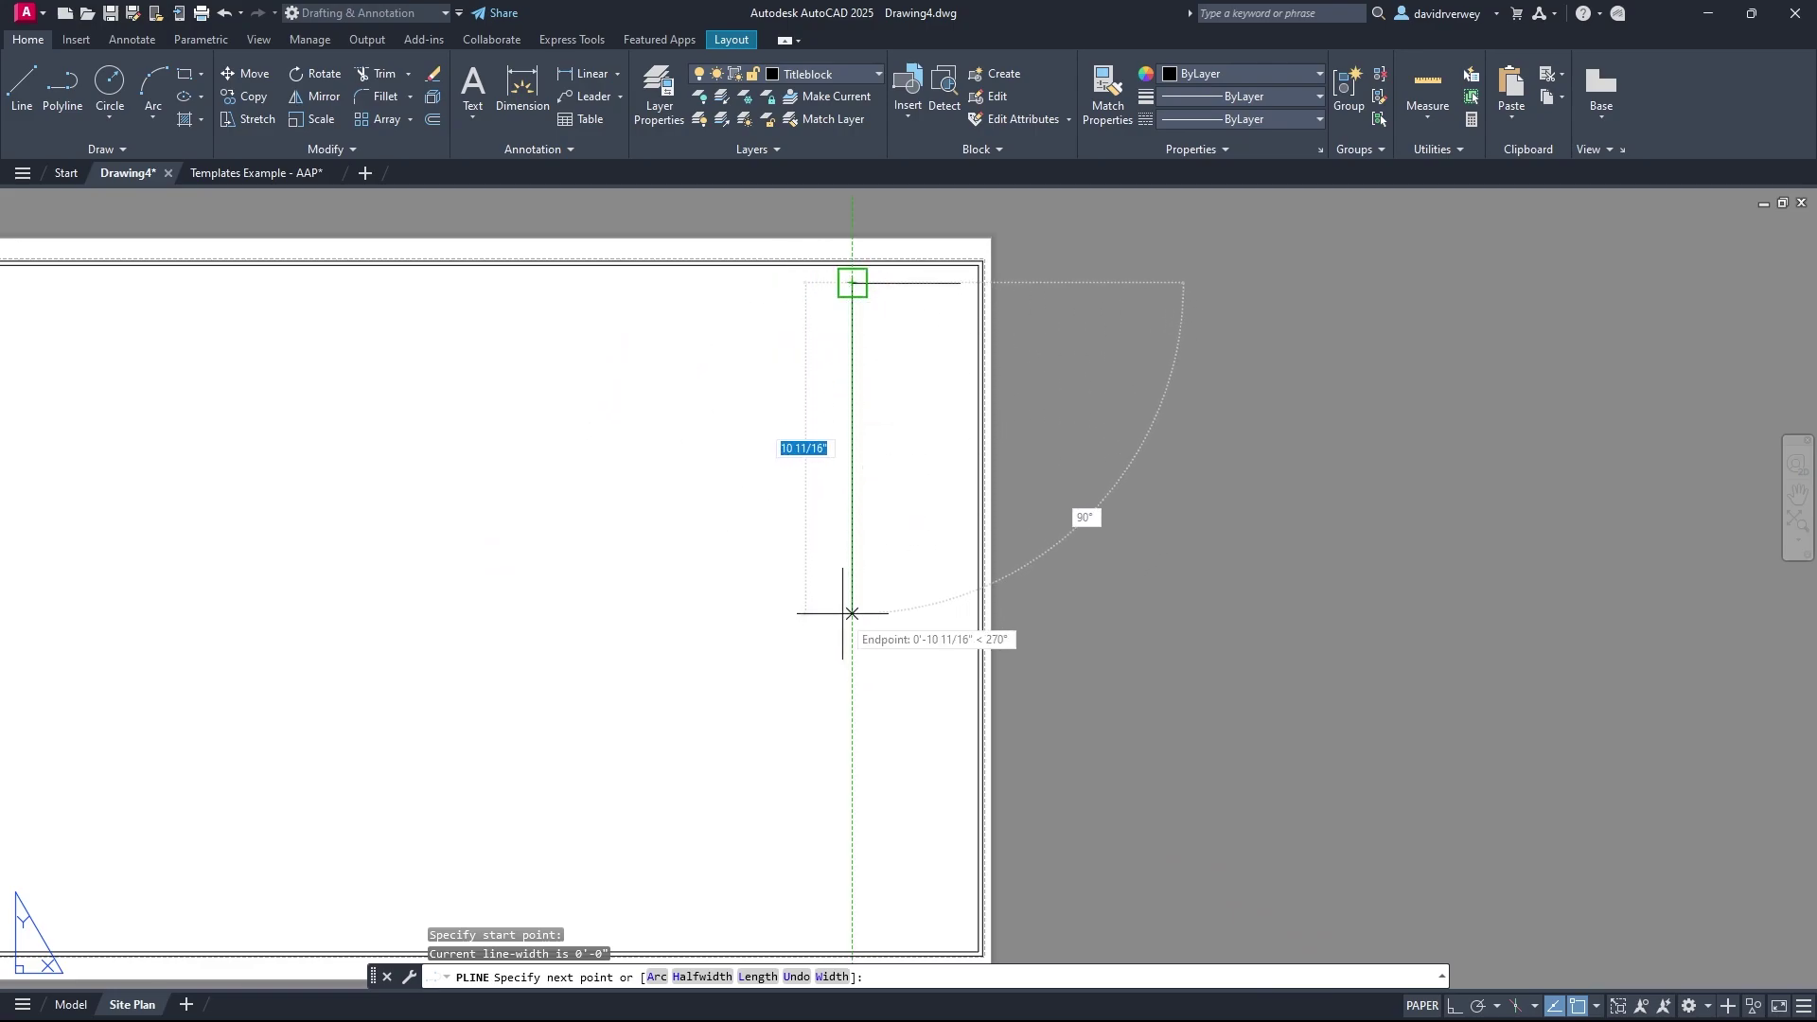
text(12)
key(Return)
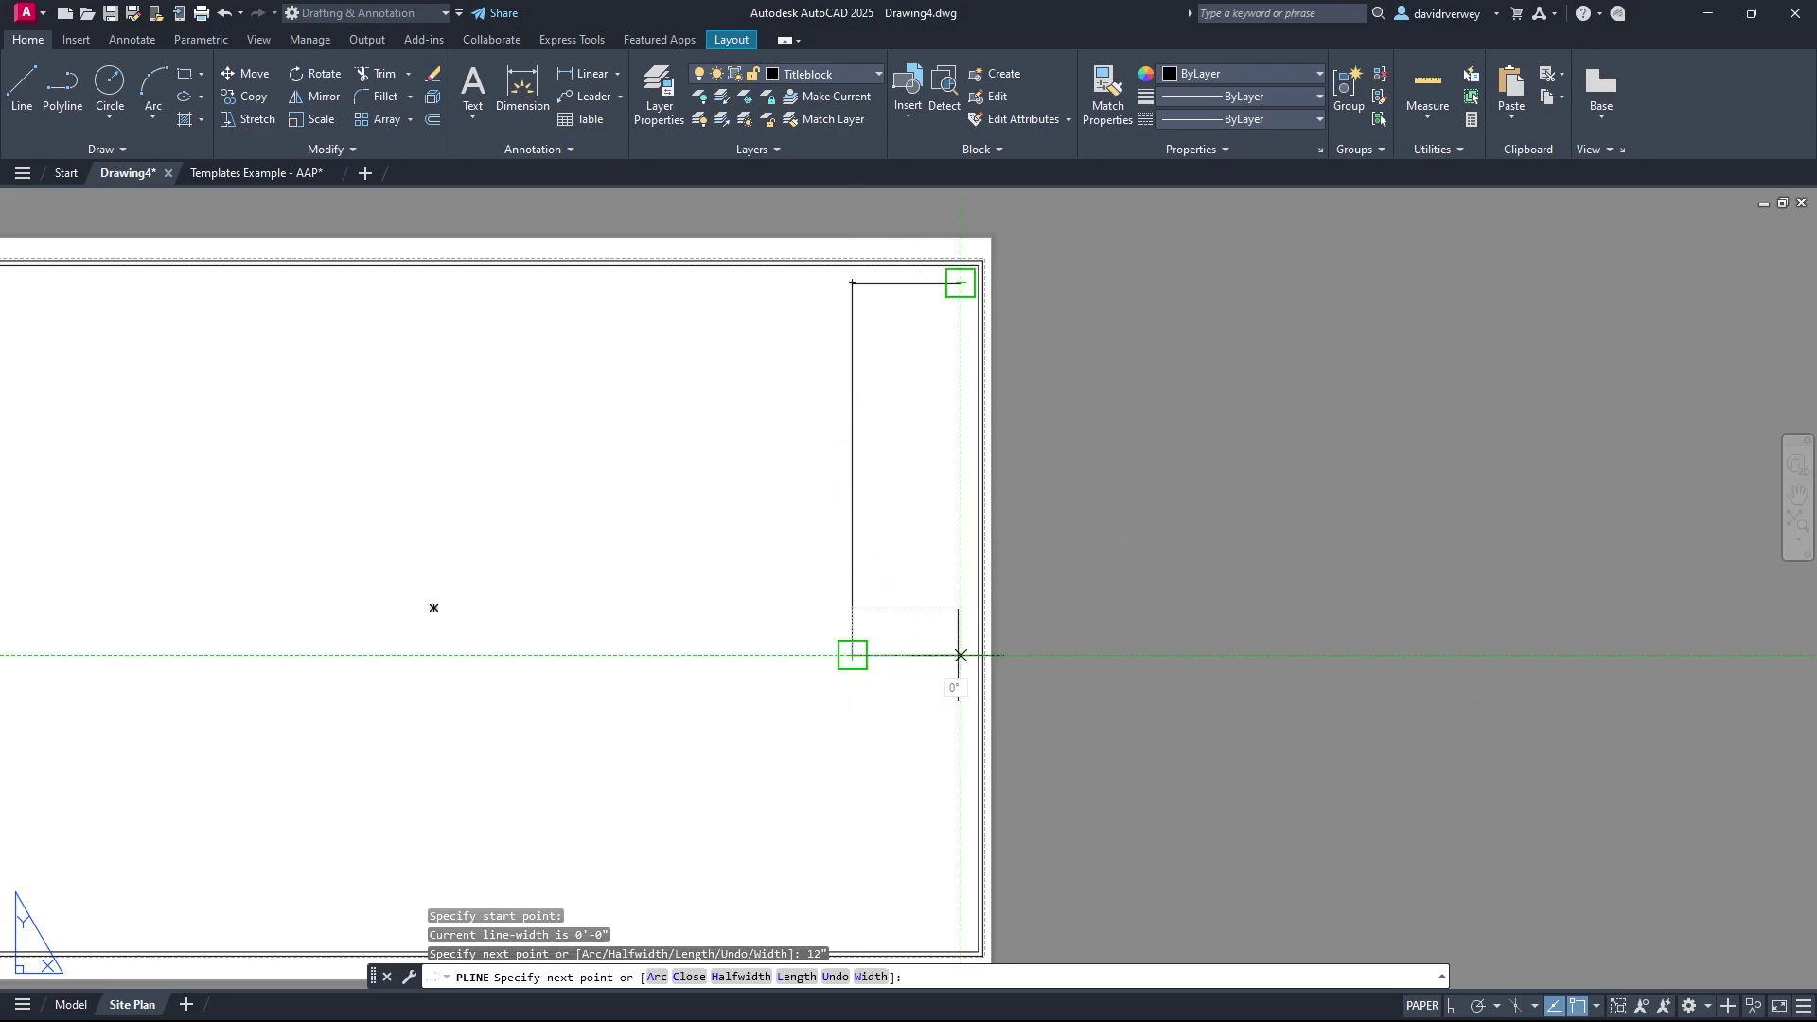
click(961, 655)
click(961, 283)
key(Escape)
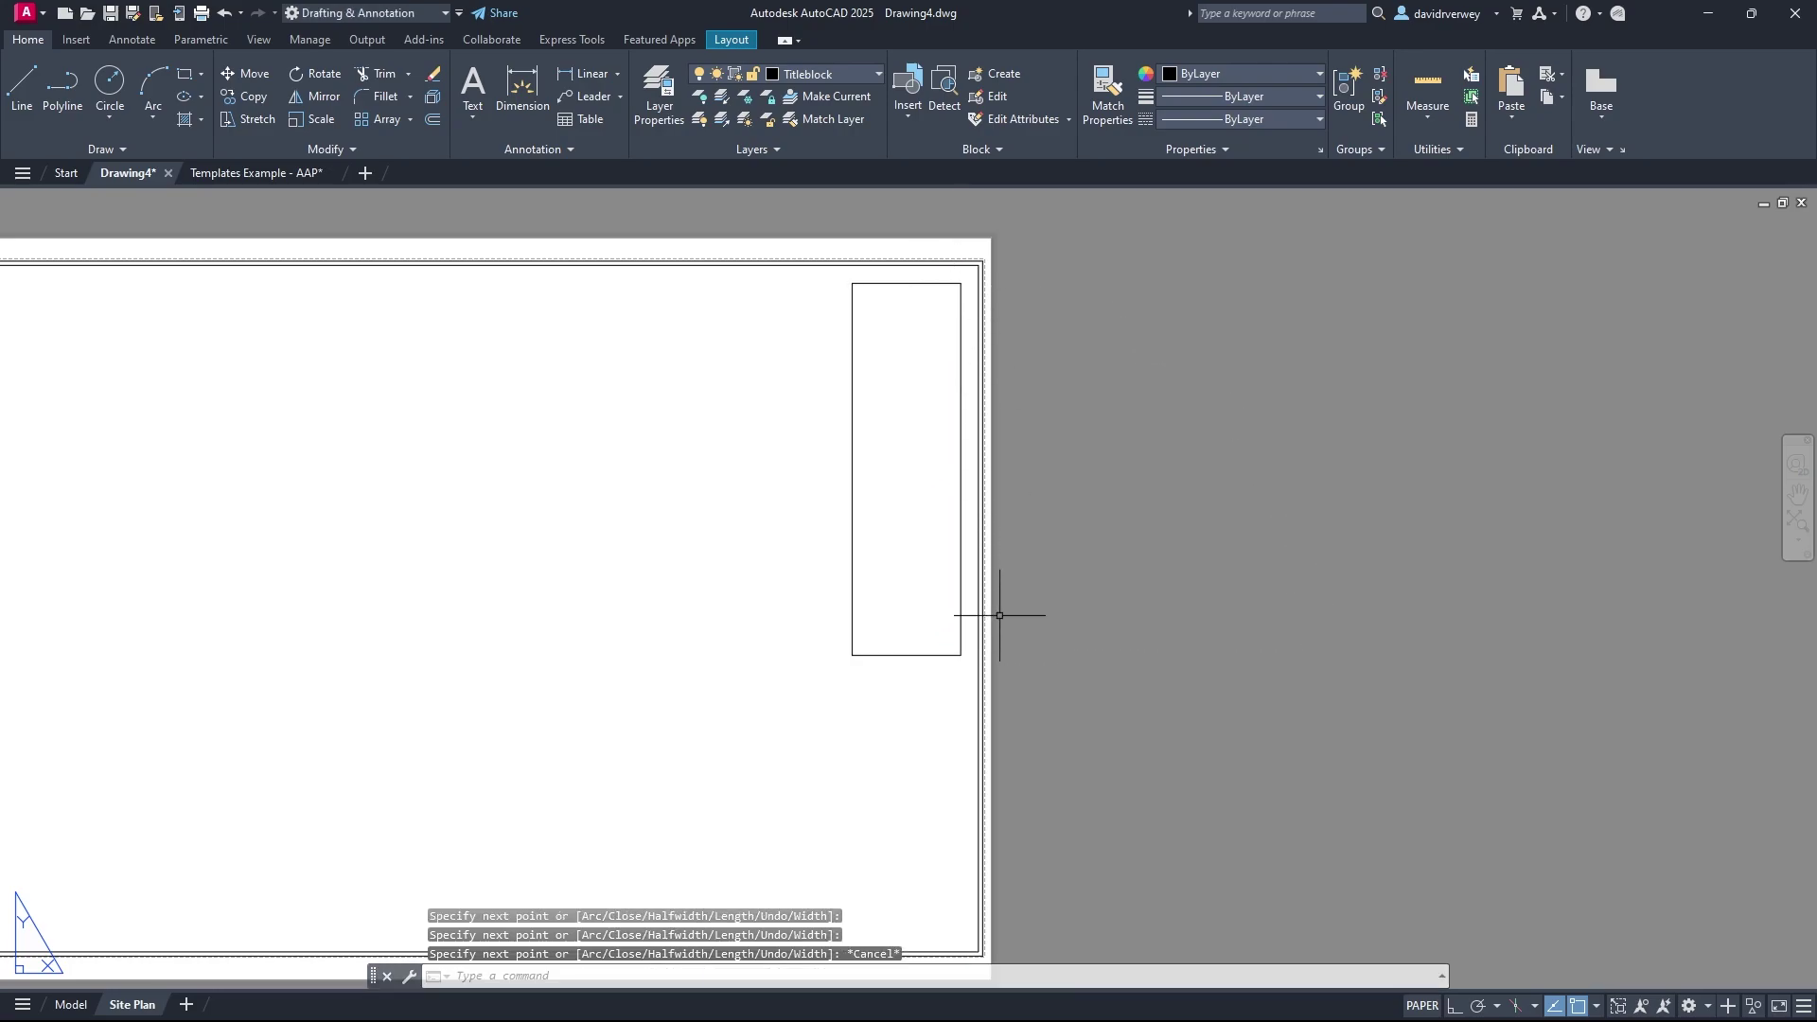
Step: Examine the revision table below the notes area in the Templates Example - AAP drawing and return to the notes box's lower end in Drawing4
scroll(975, 643, up, 4)
middle_drag(941, 470, 957, 629)
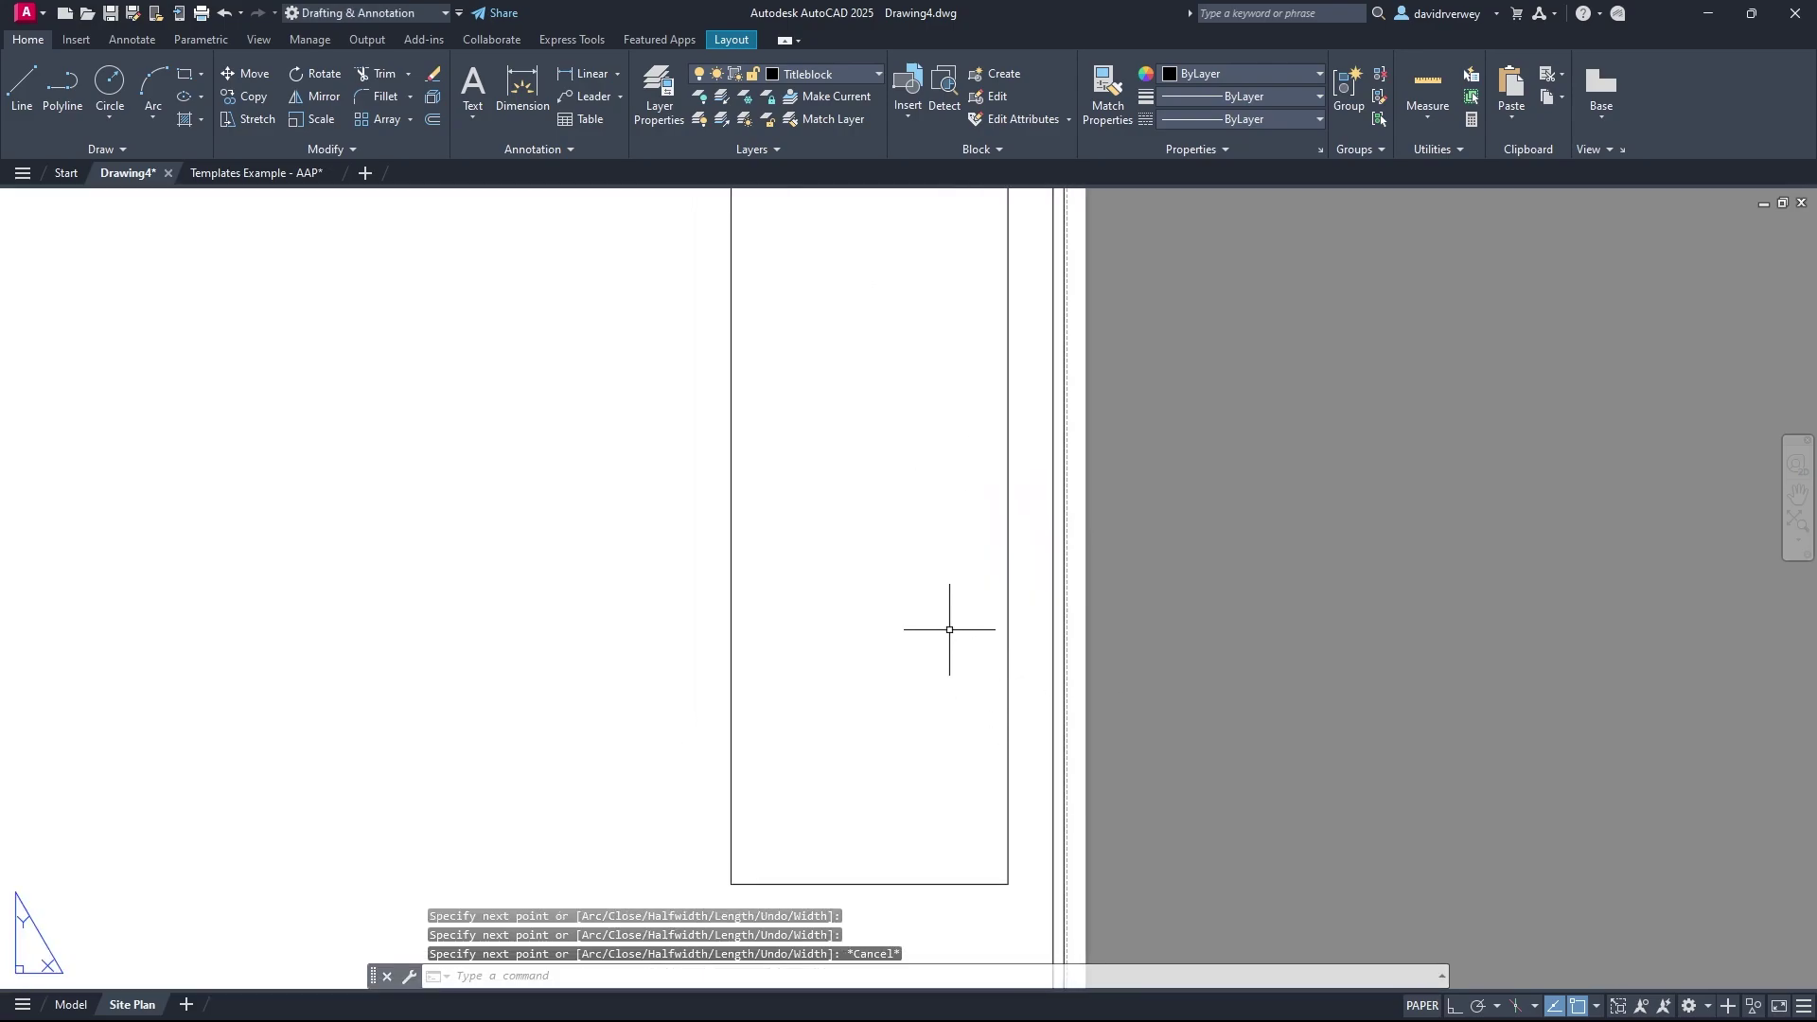
scroll(951, 632, down, 4)
middle_drag(937, 690, 888, 735)
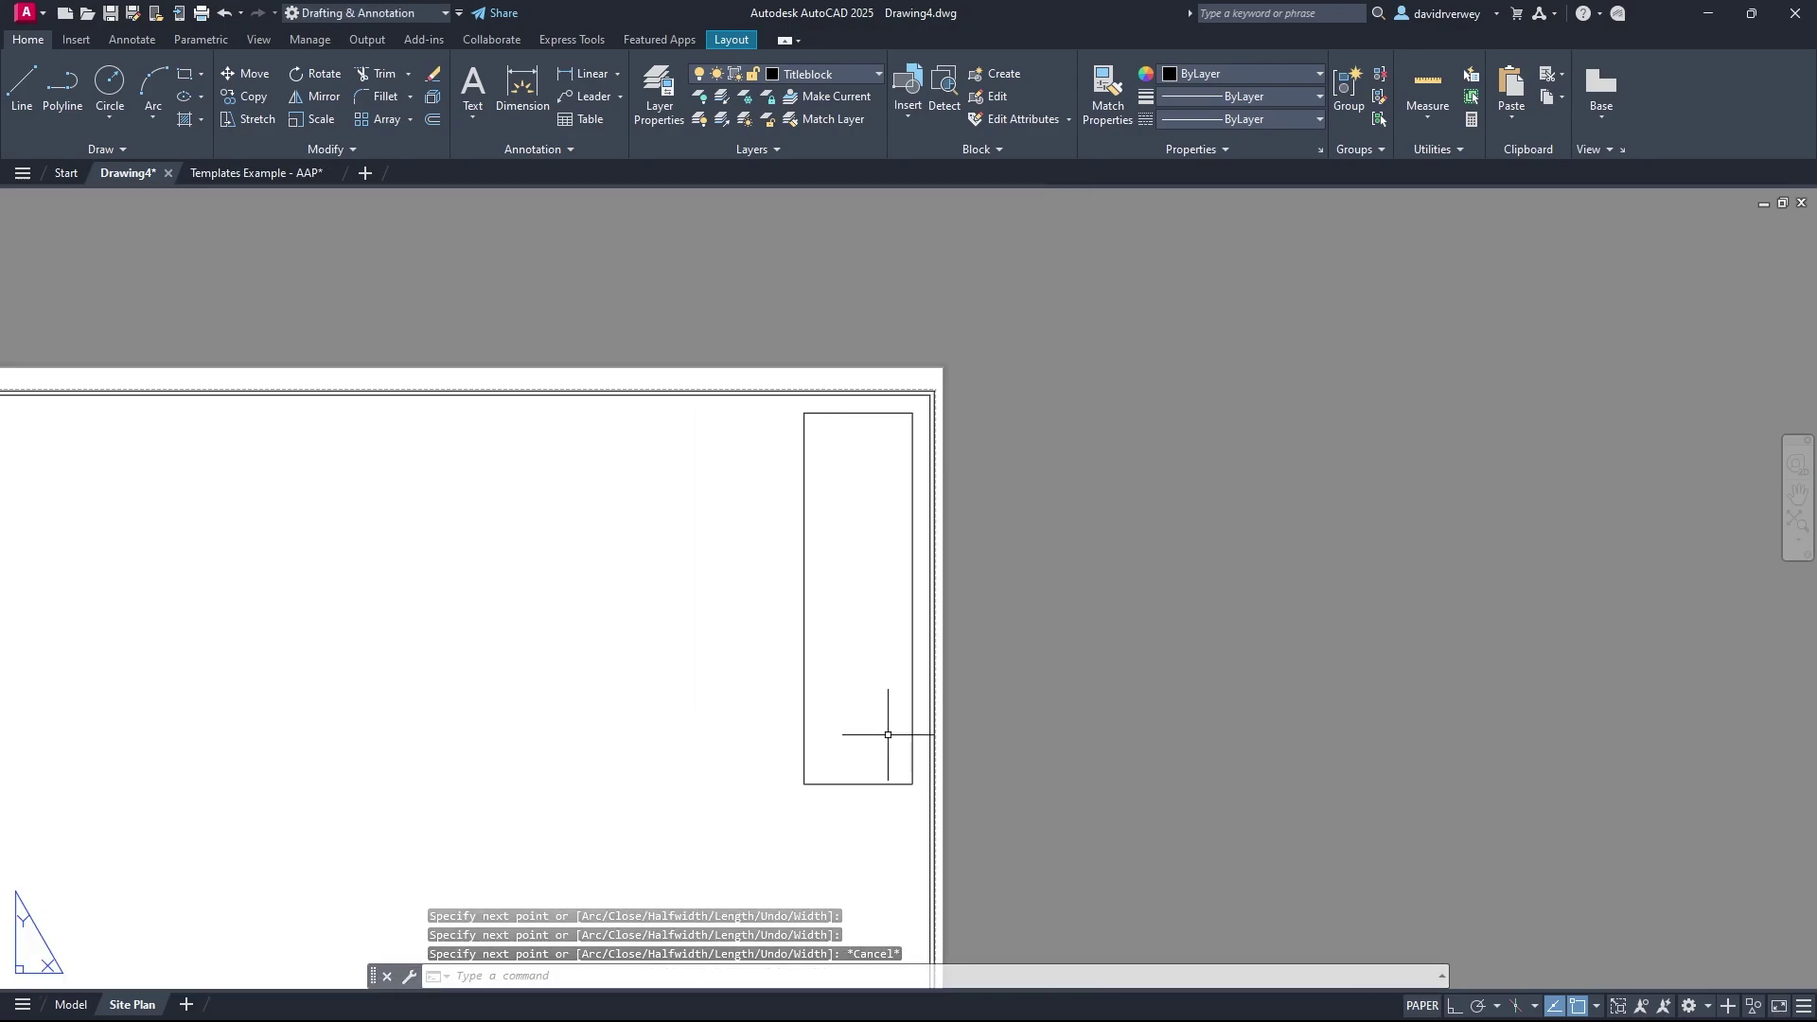
click(251, 172)
scroll(823, 643, up, 5)
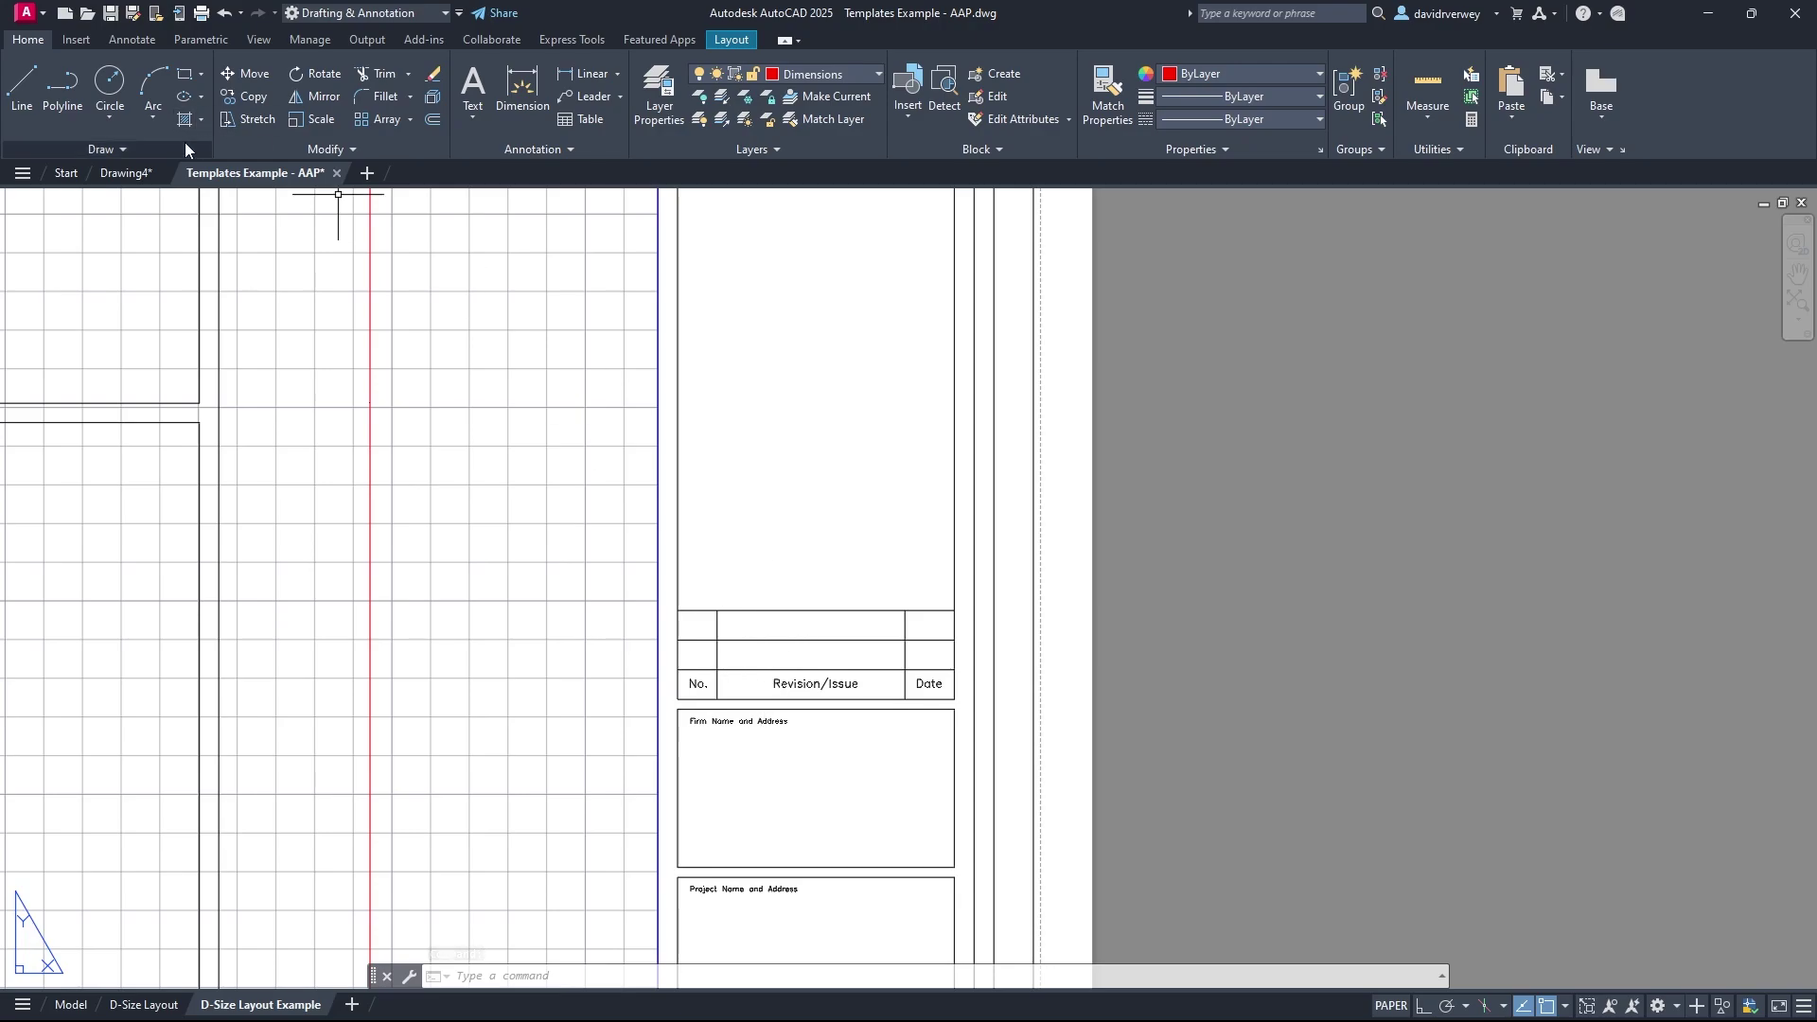
click(124, 175)
scroll(934, 649, up, 5)
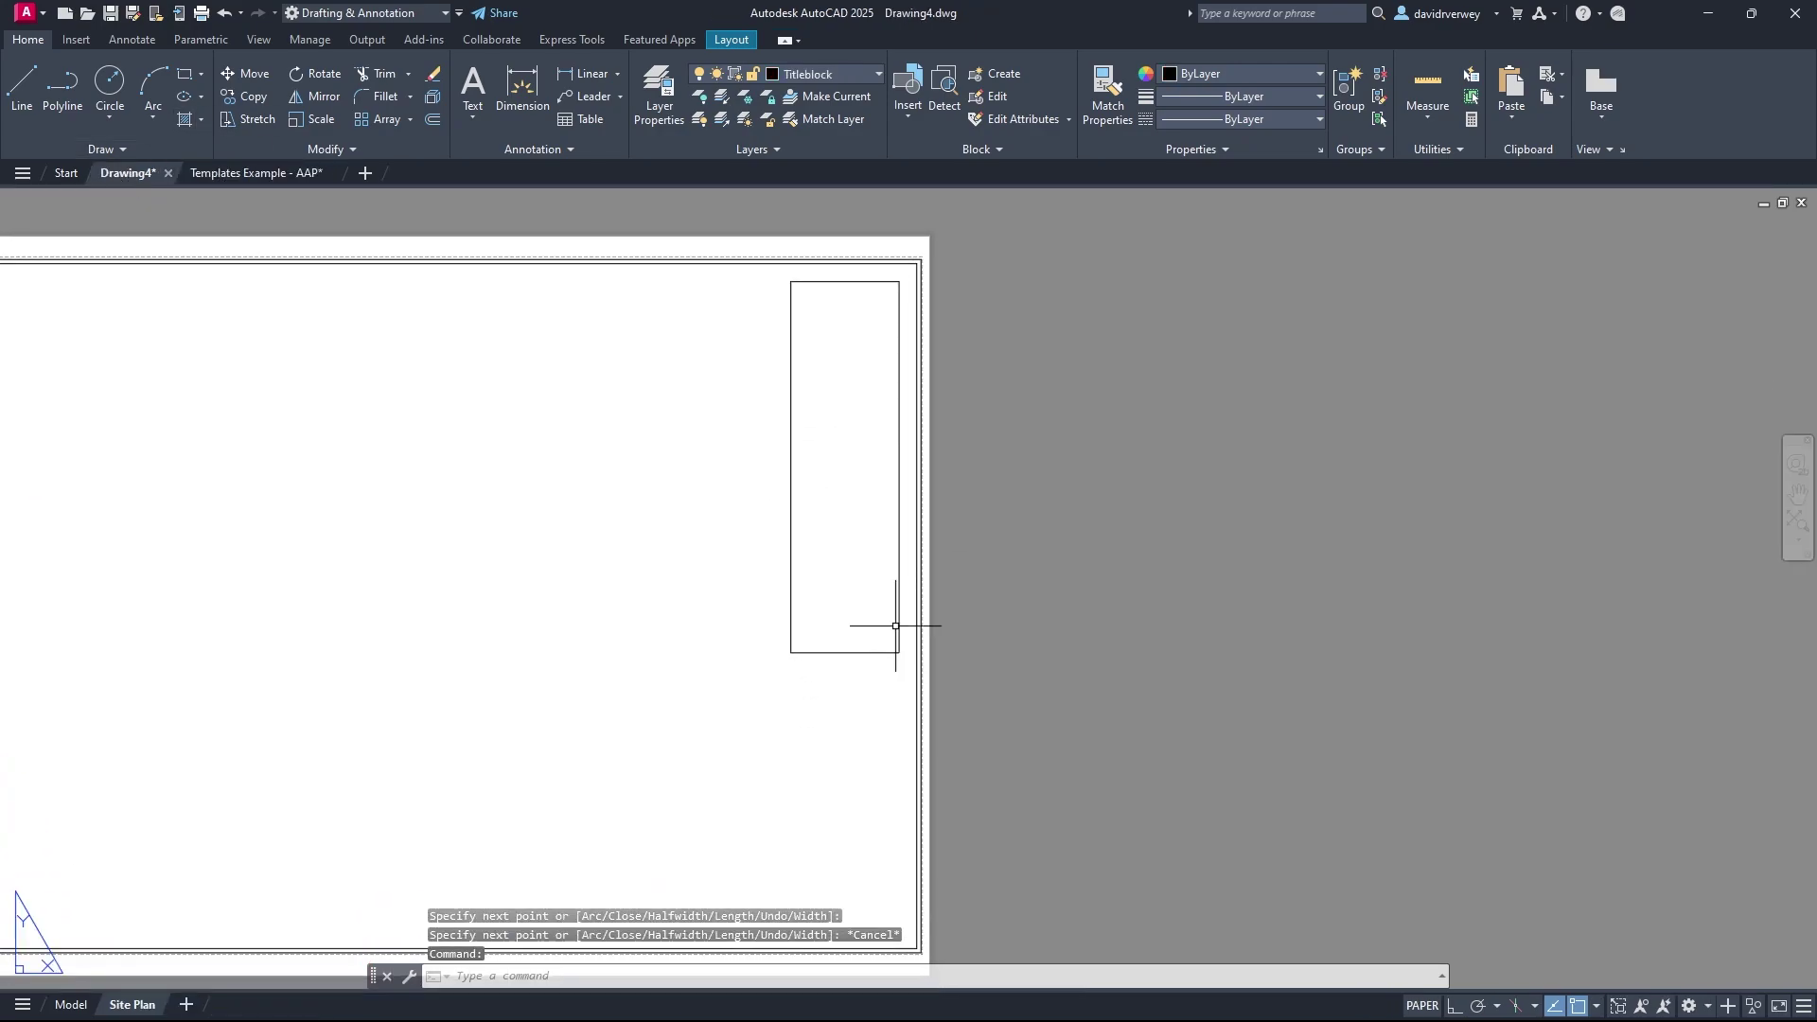
middle_drag(822, 596, 808, 635)
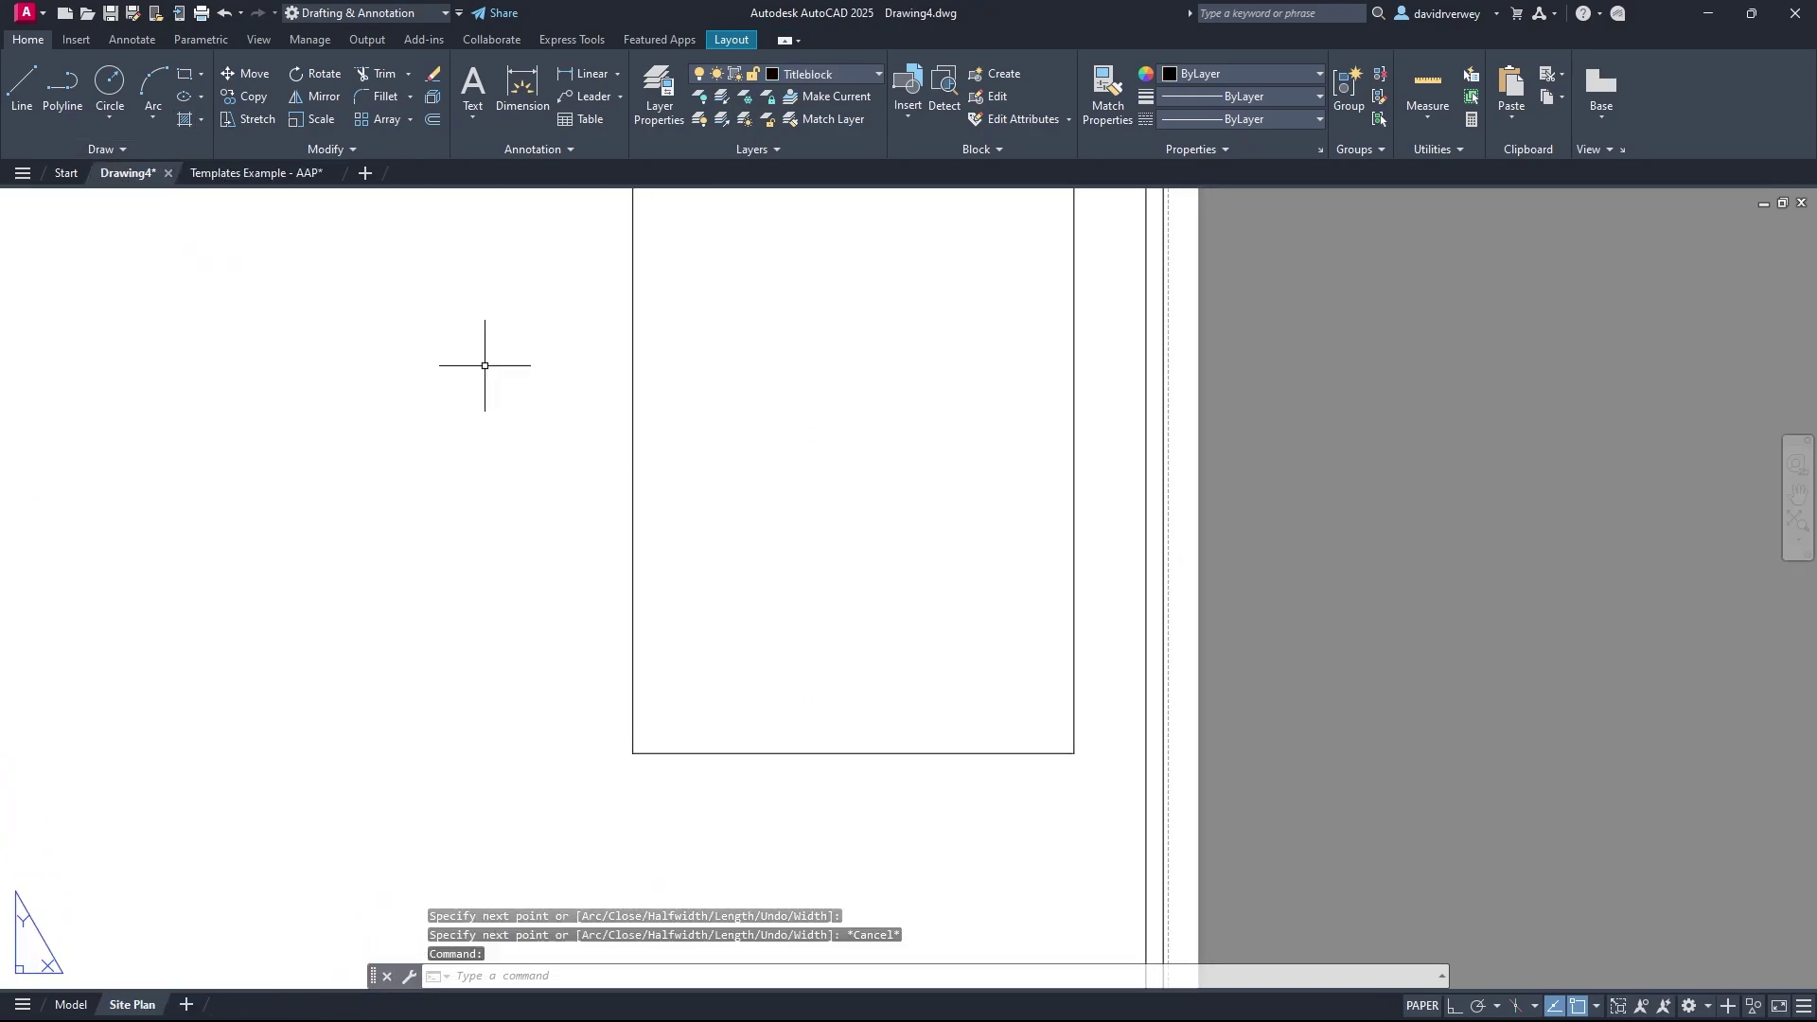
Step: Draw a horizontal polyline across the notes box, from its left to its right edge, slightly above the bottom edge
click(74, 106)
scroll(755, 742, up, 3)
scroll(933, 751, down, 3)
middle_drag(933, 751, 616, 700)
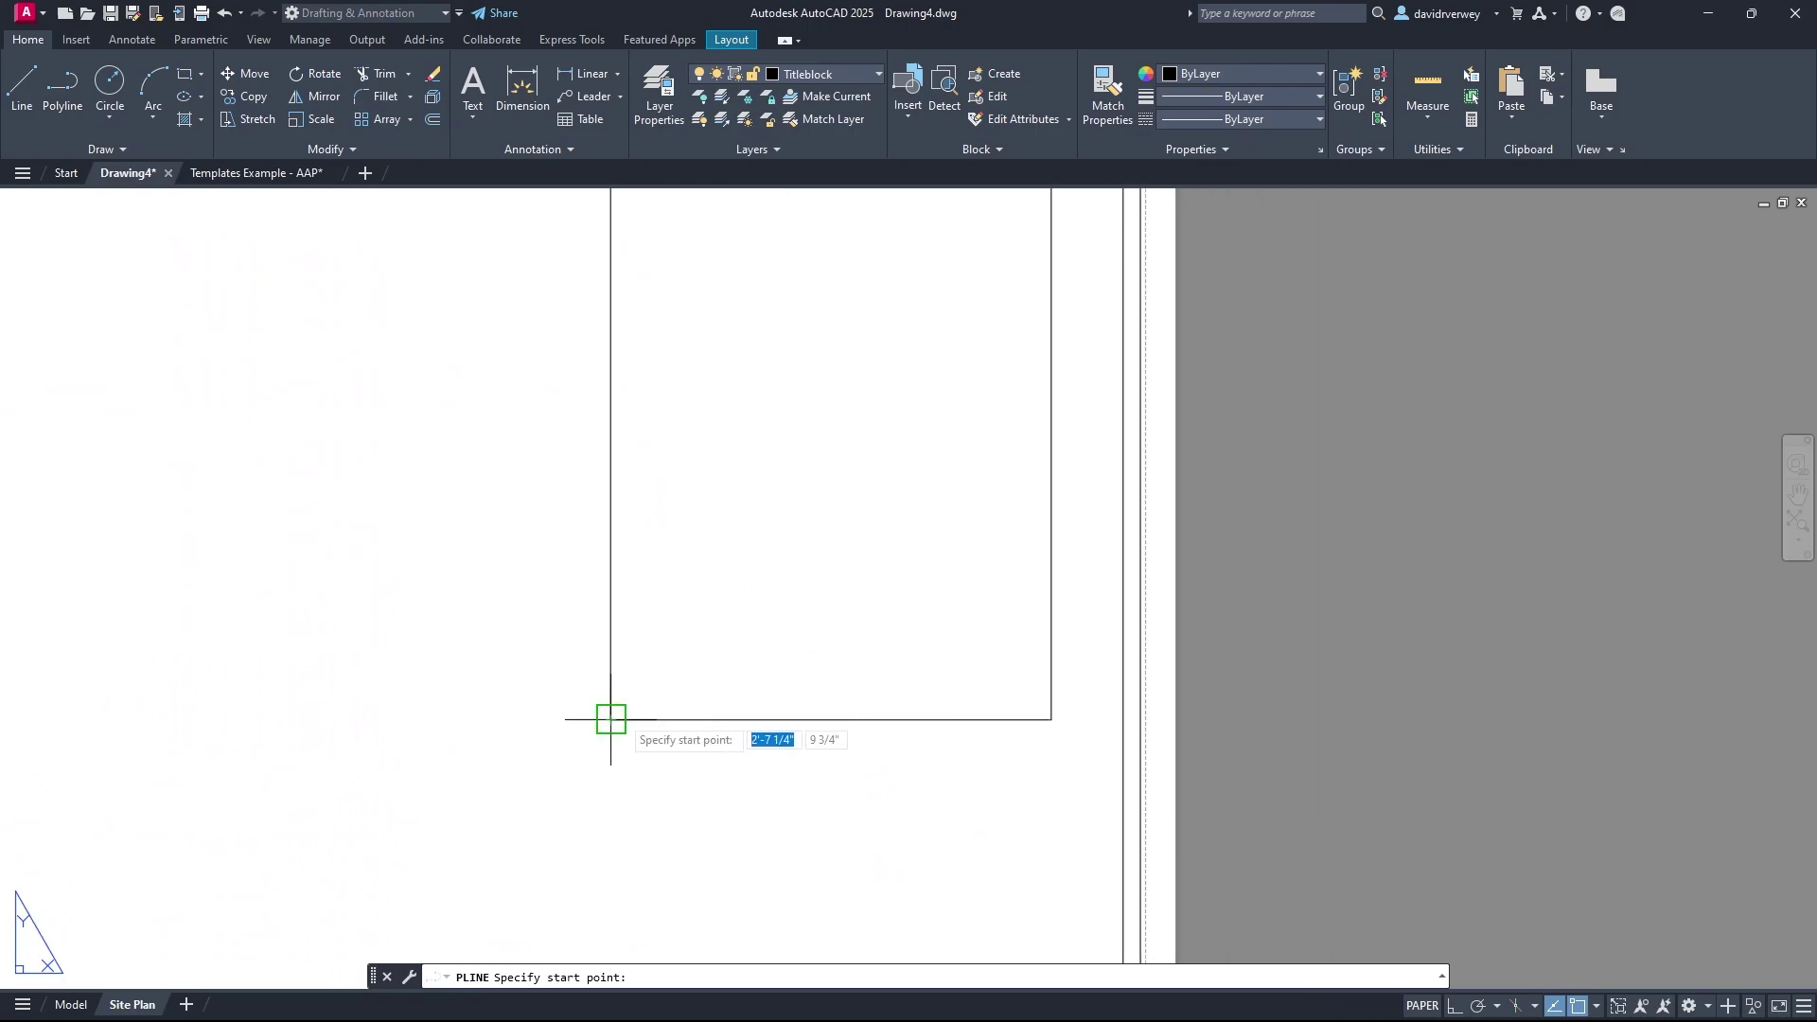
click(610, 653)
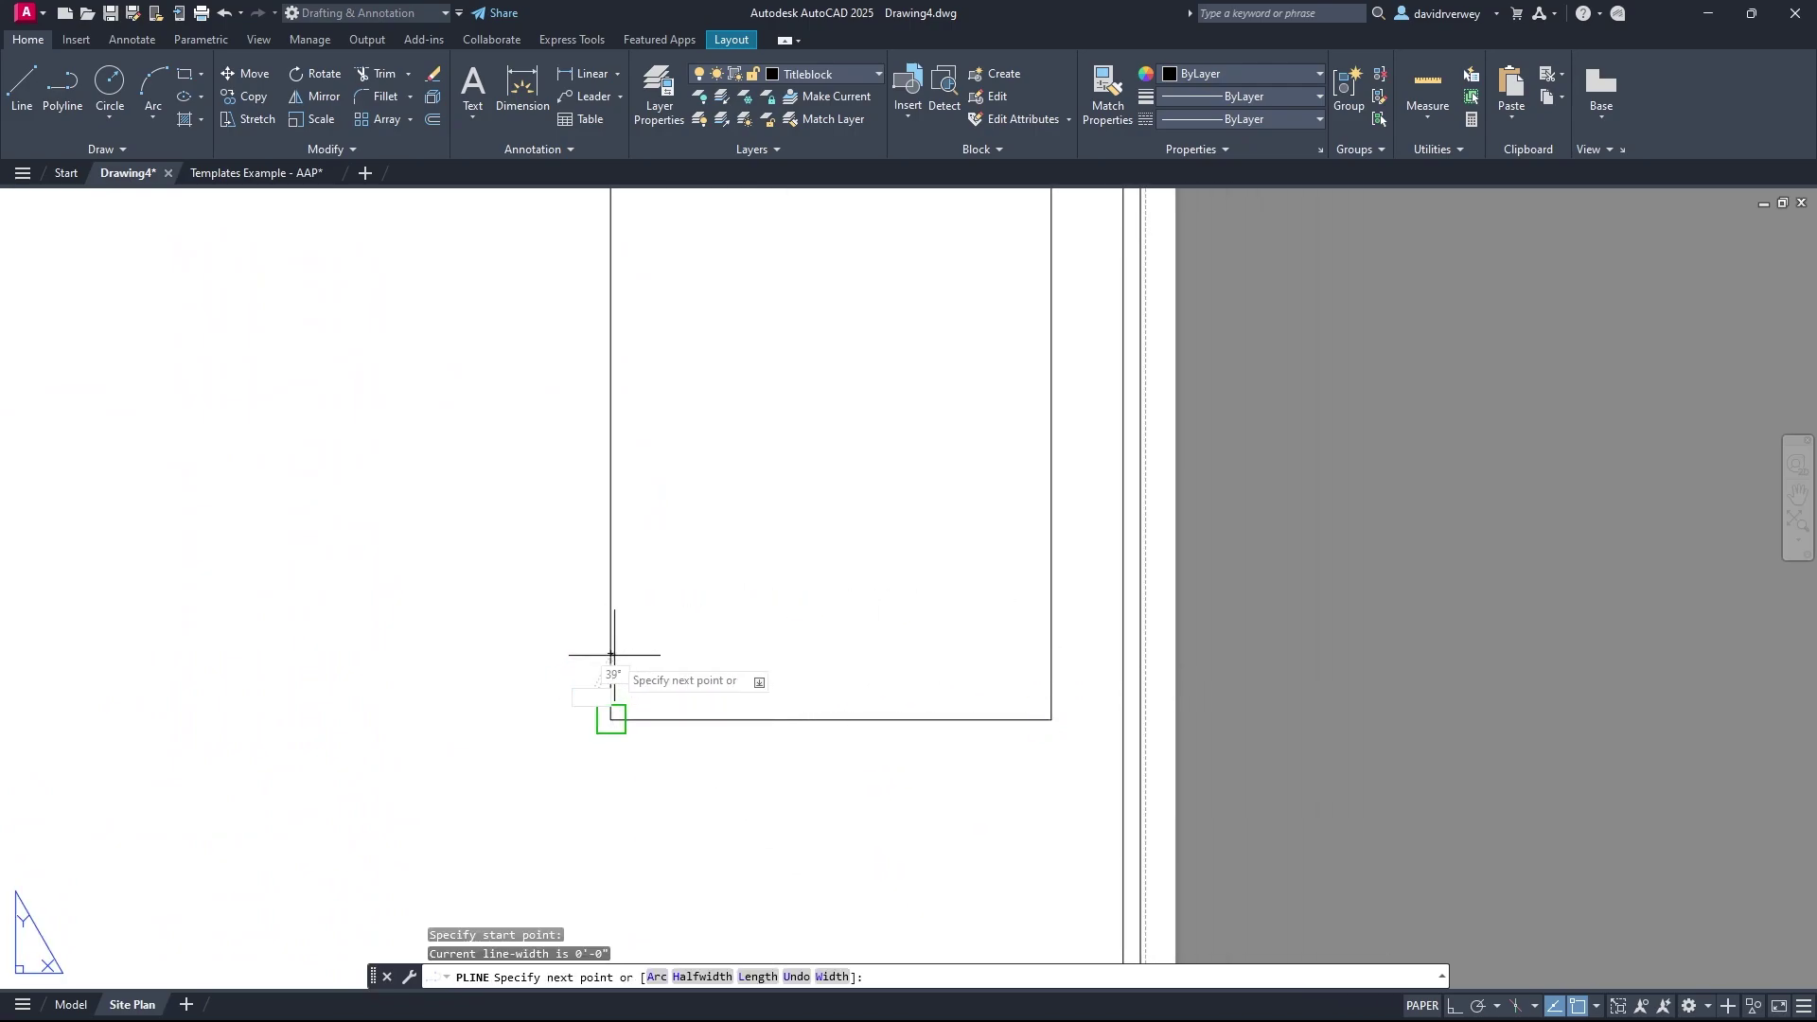
click(1050, 653)
key(Escape)
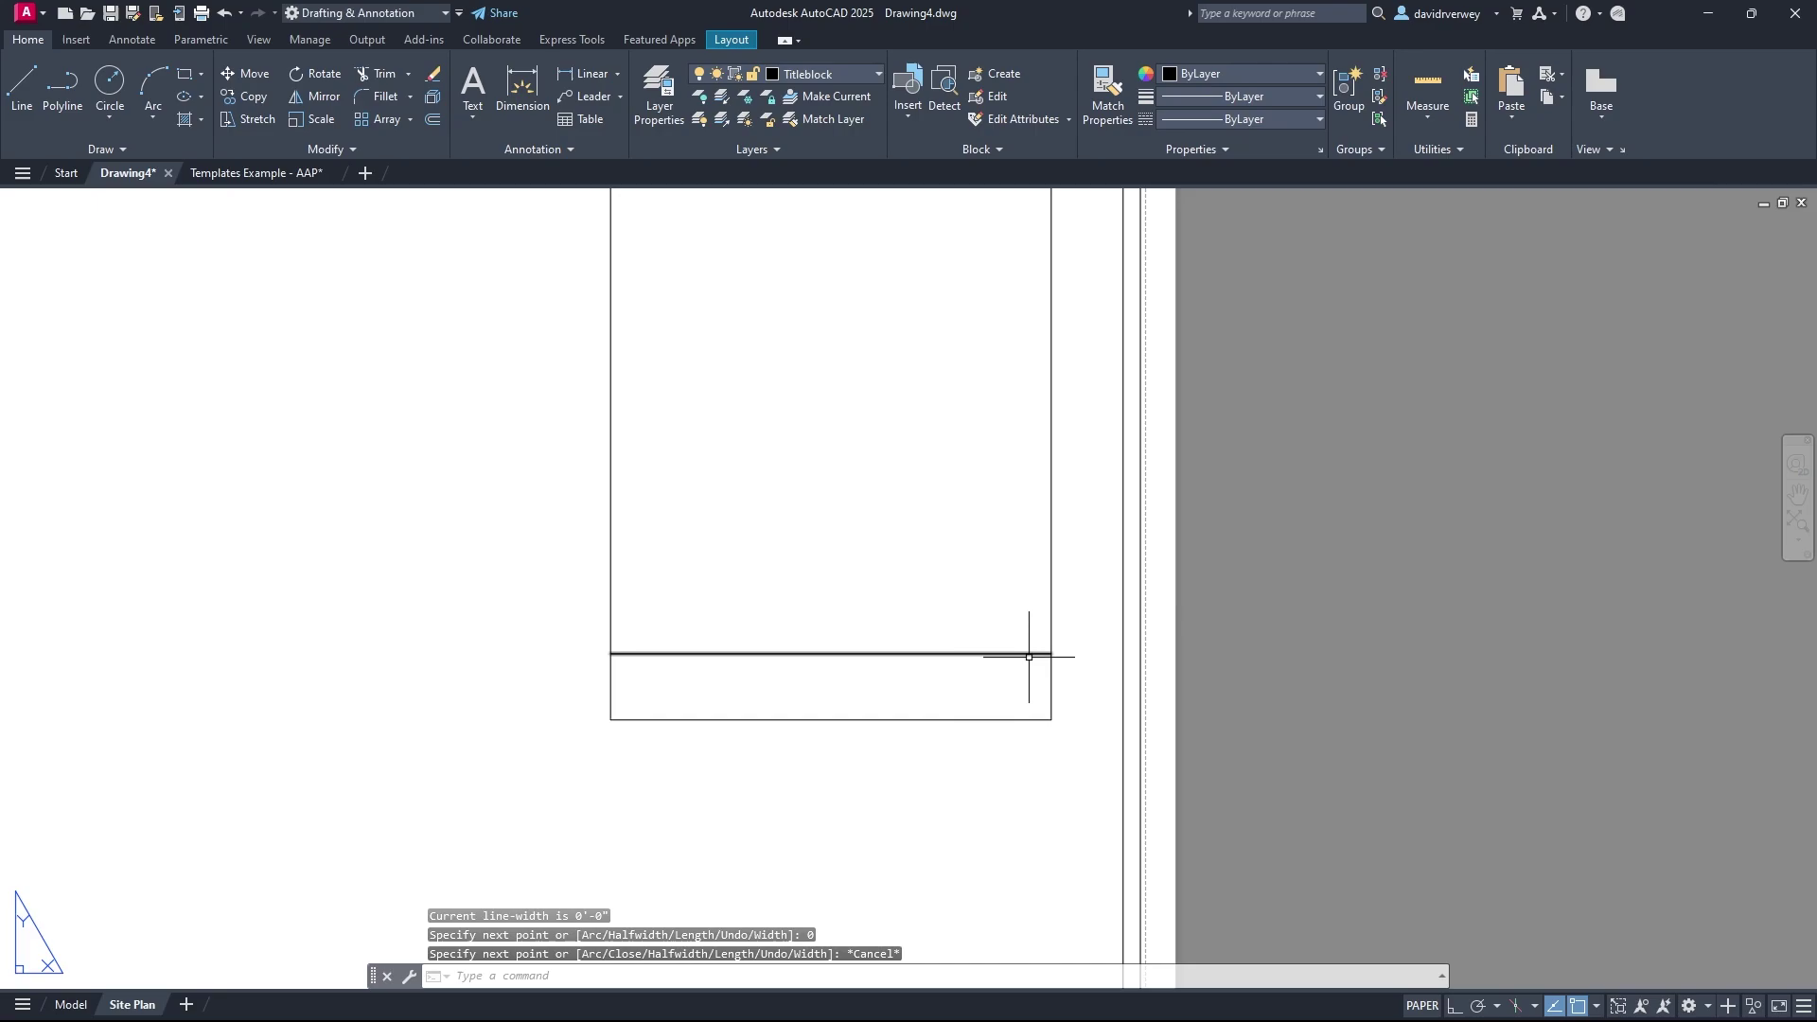
Step: Offset the horizontal row line near the notes box's bottom edge 0.5" upward
click(874, 651)
text(offse)
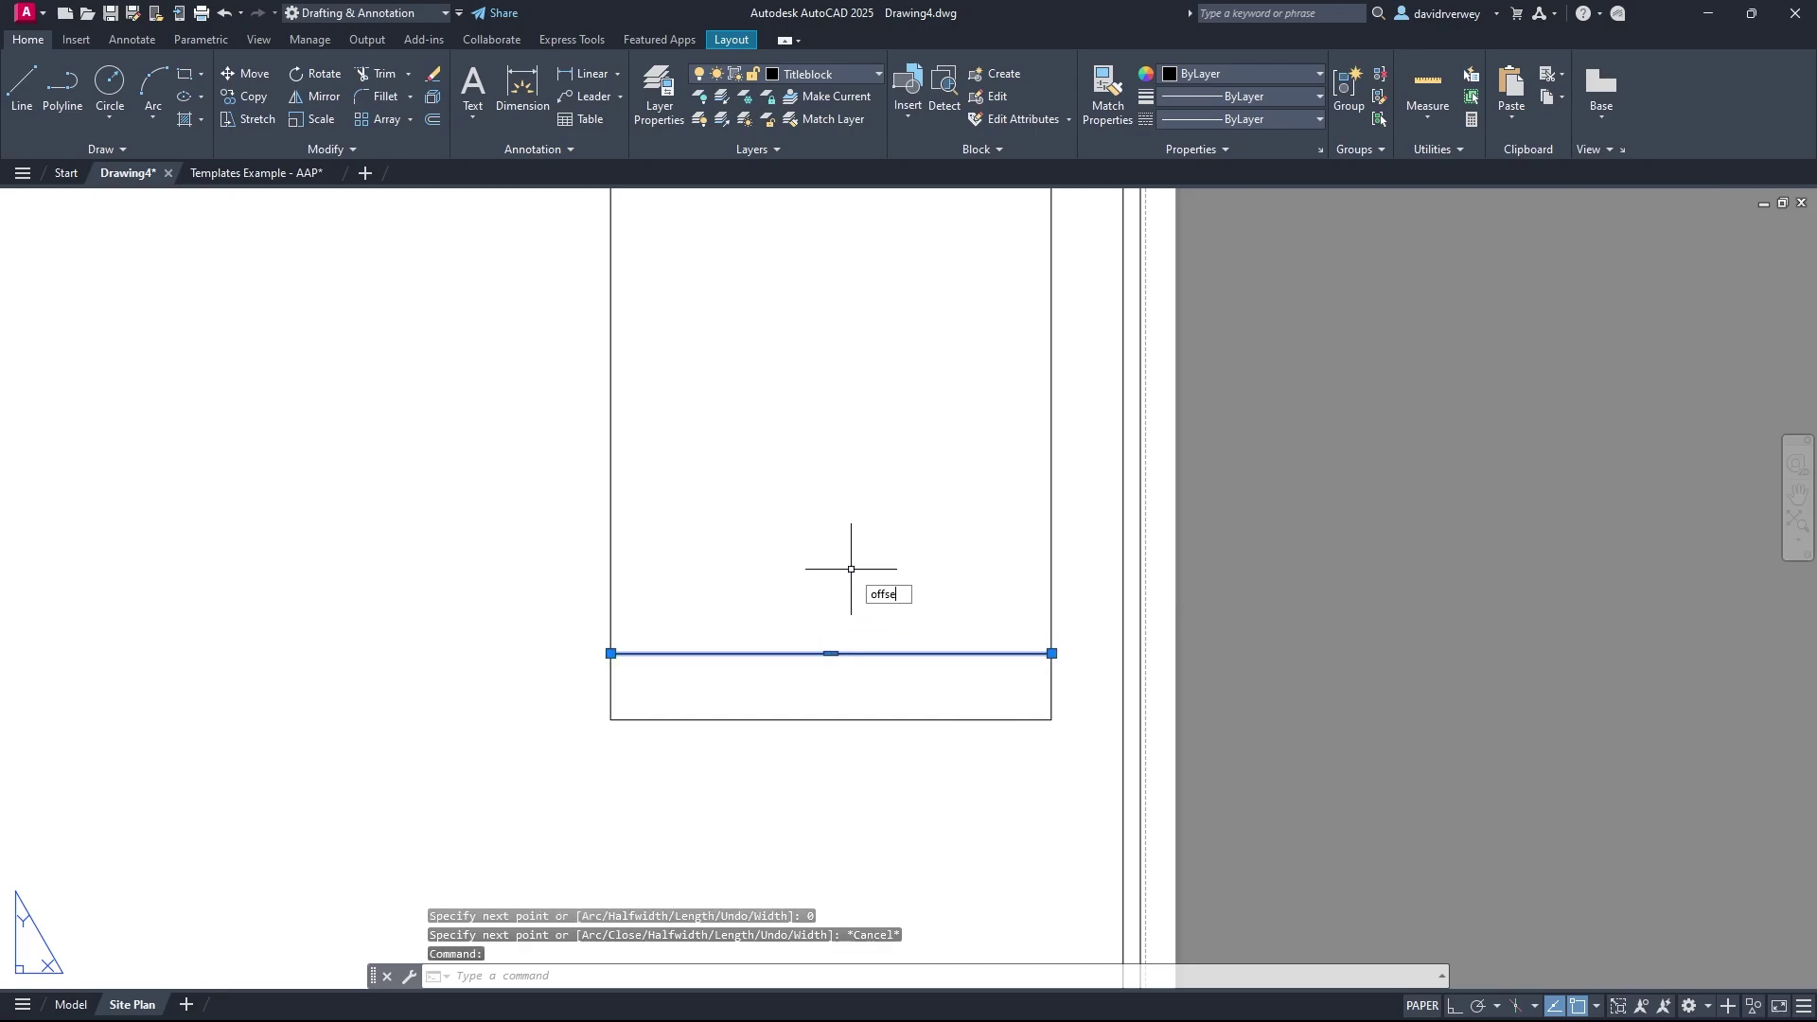
text(t)
key(Return)
click(831, 653)
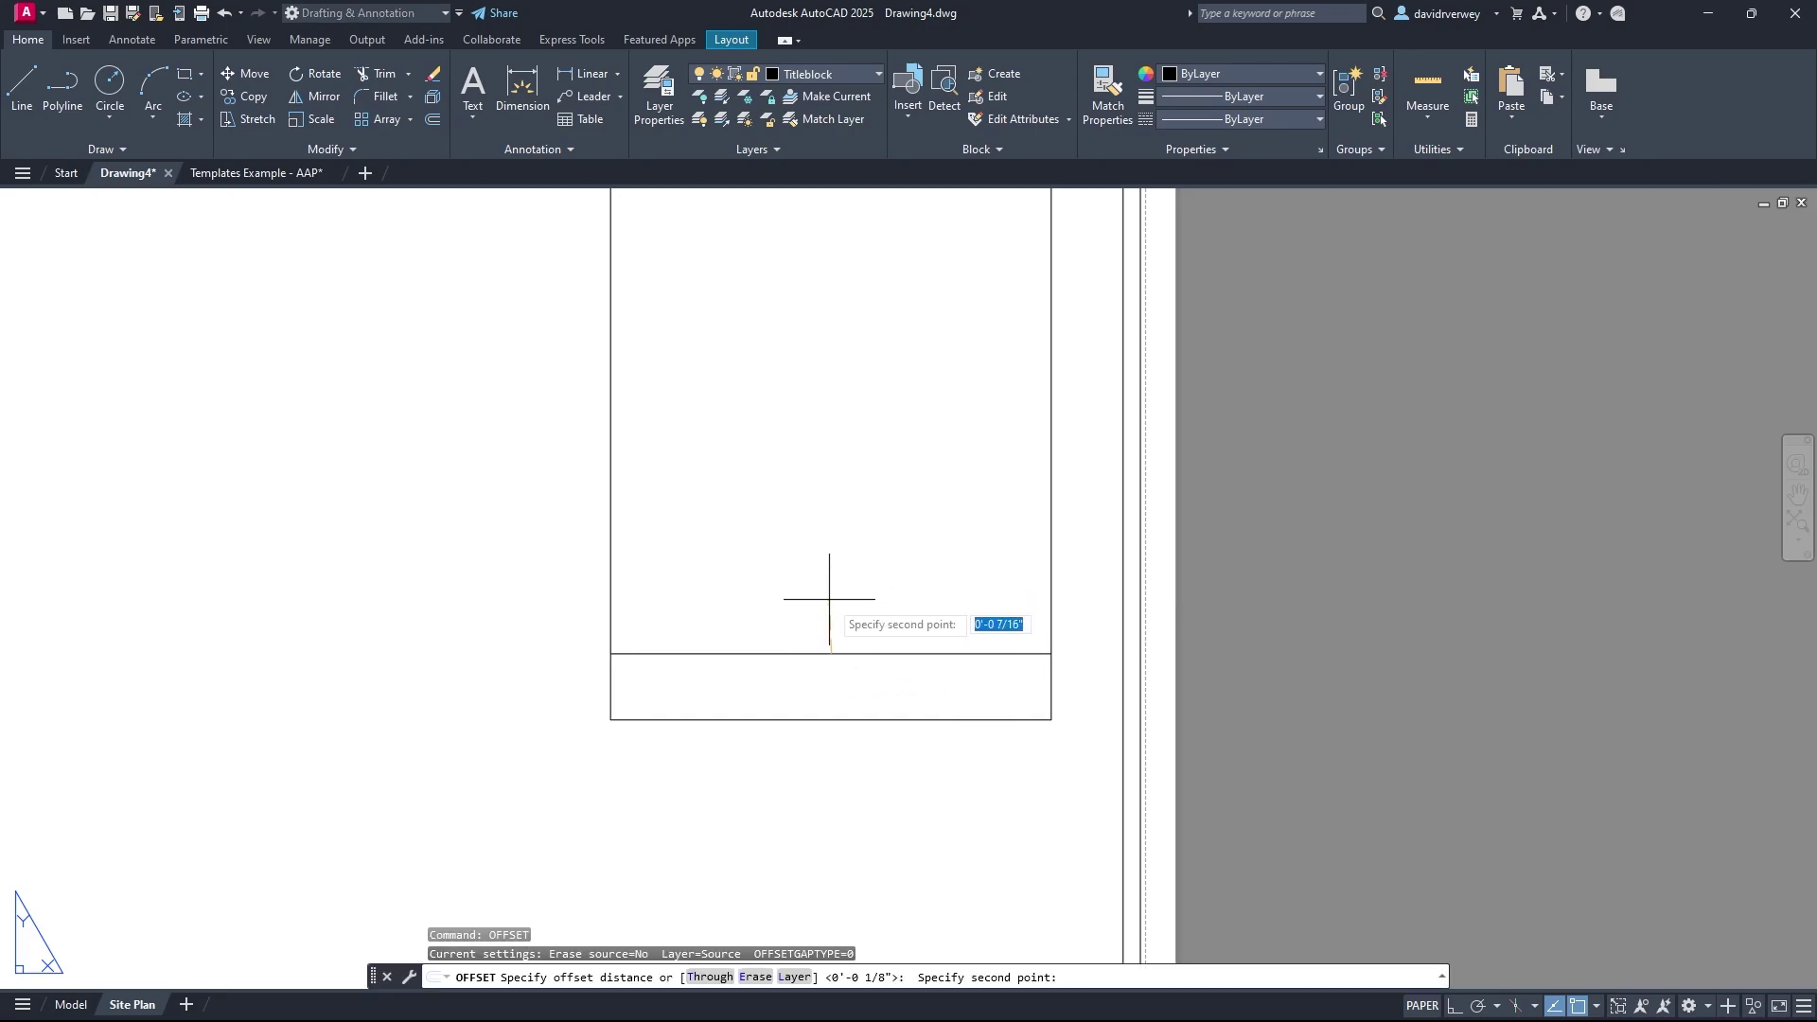
text(1)
key(Return)
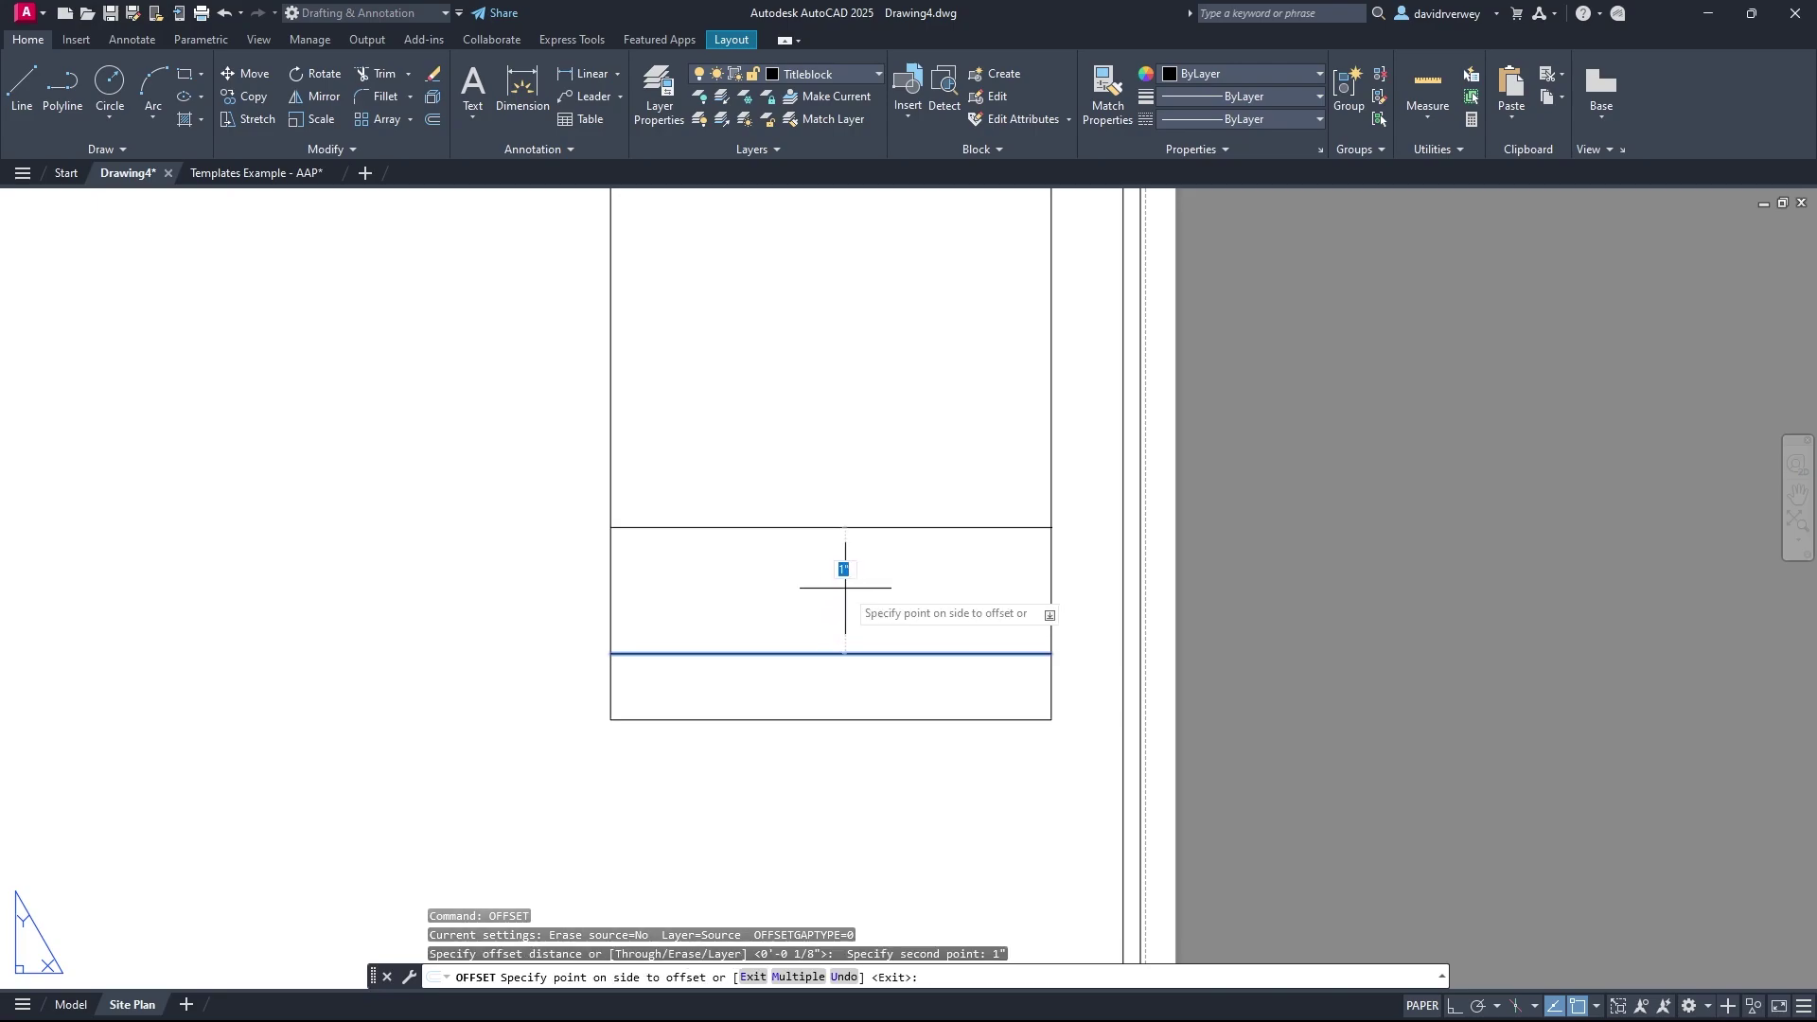
text(0.5)
key(Return)
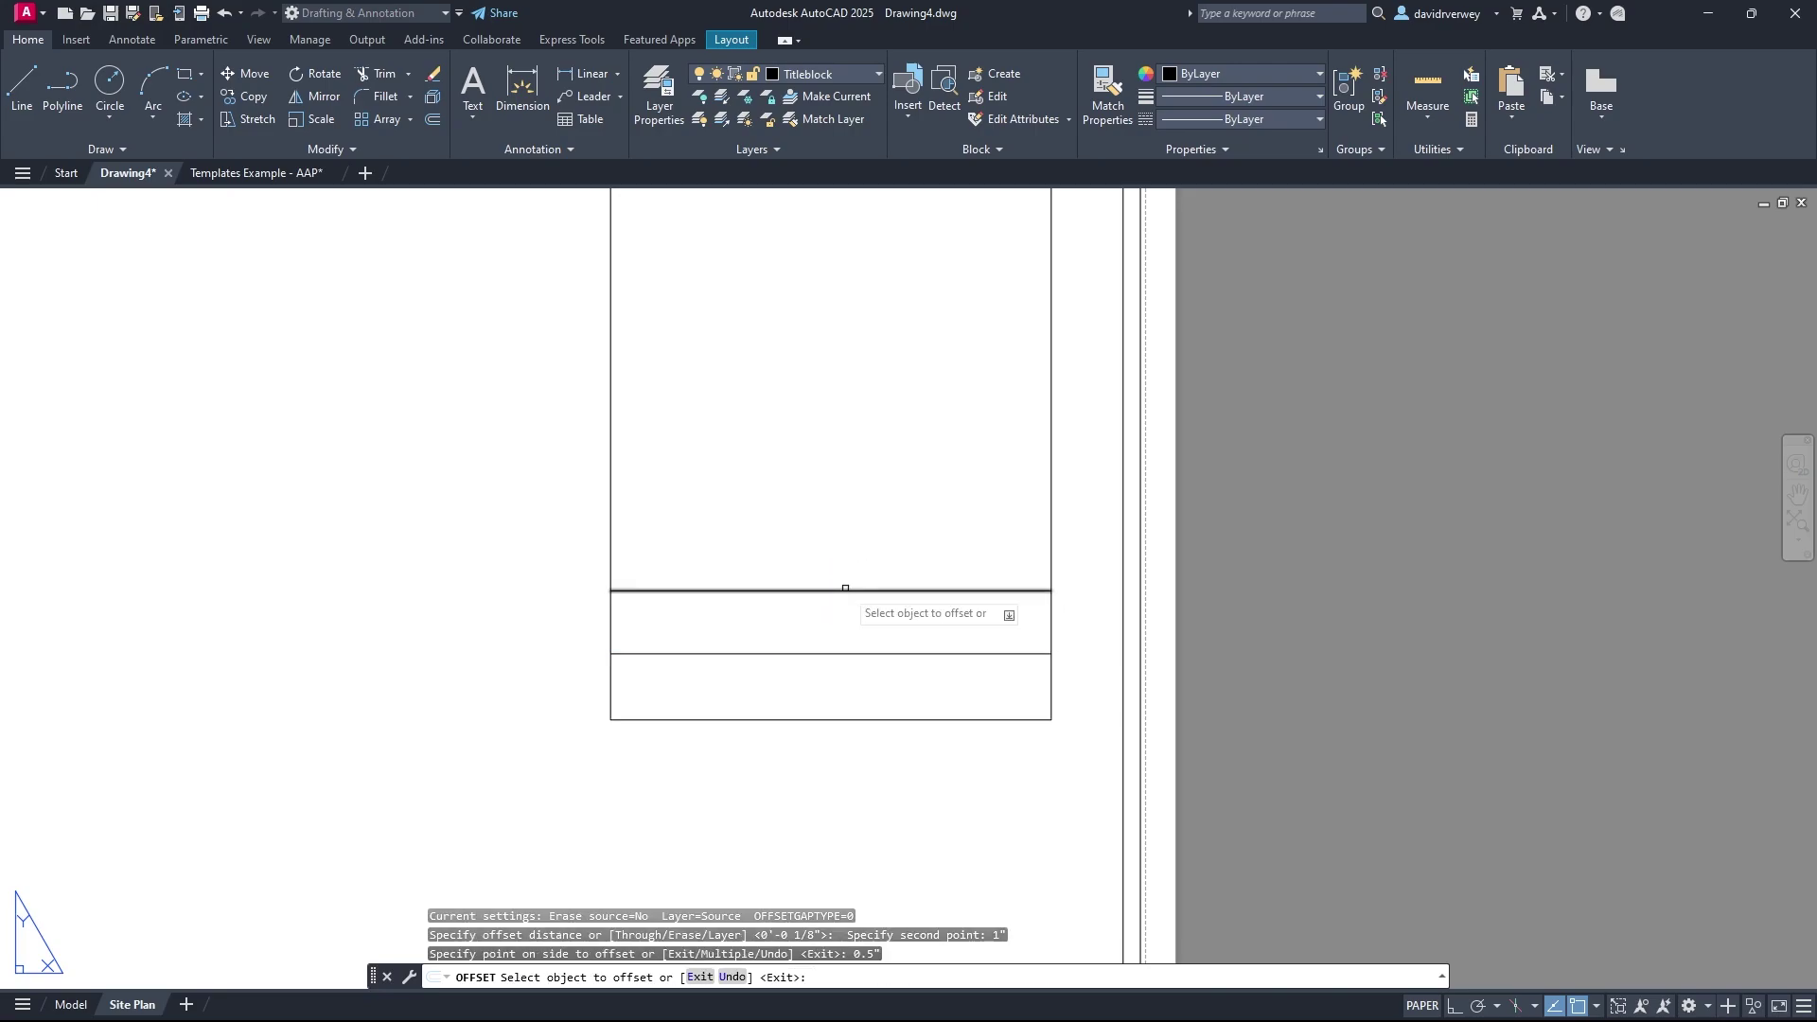
key(Escape)
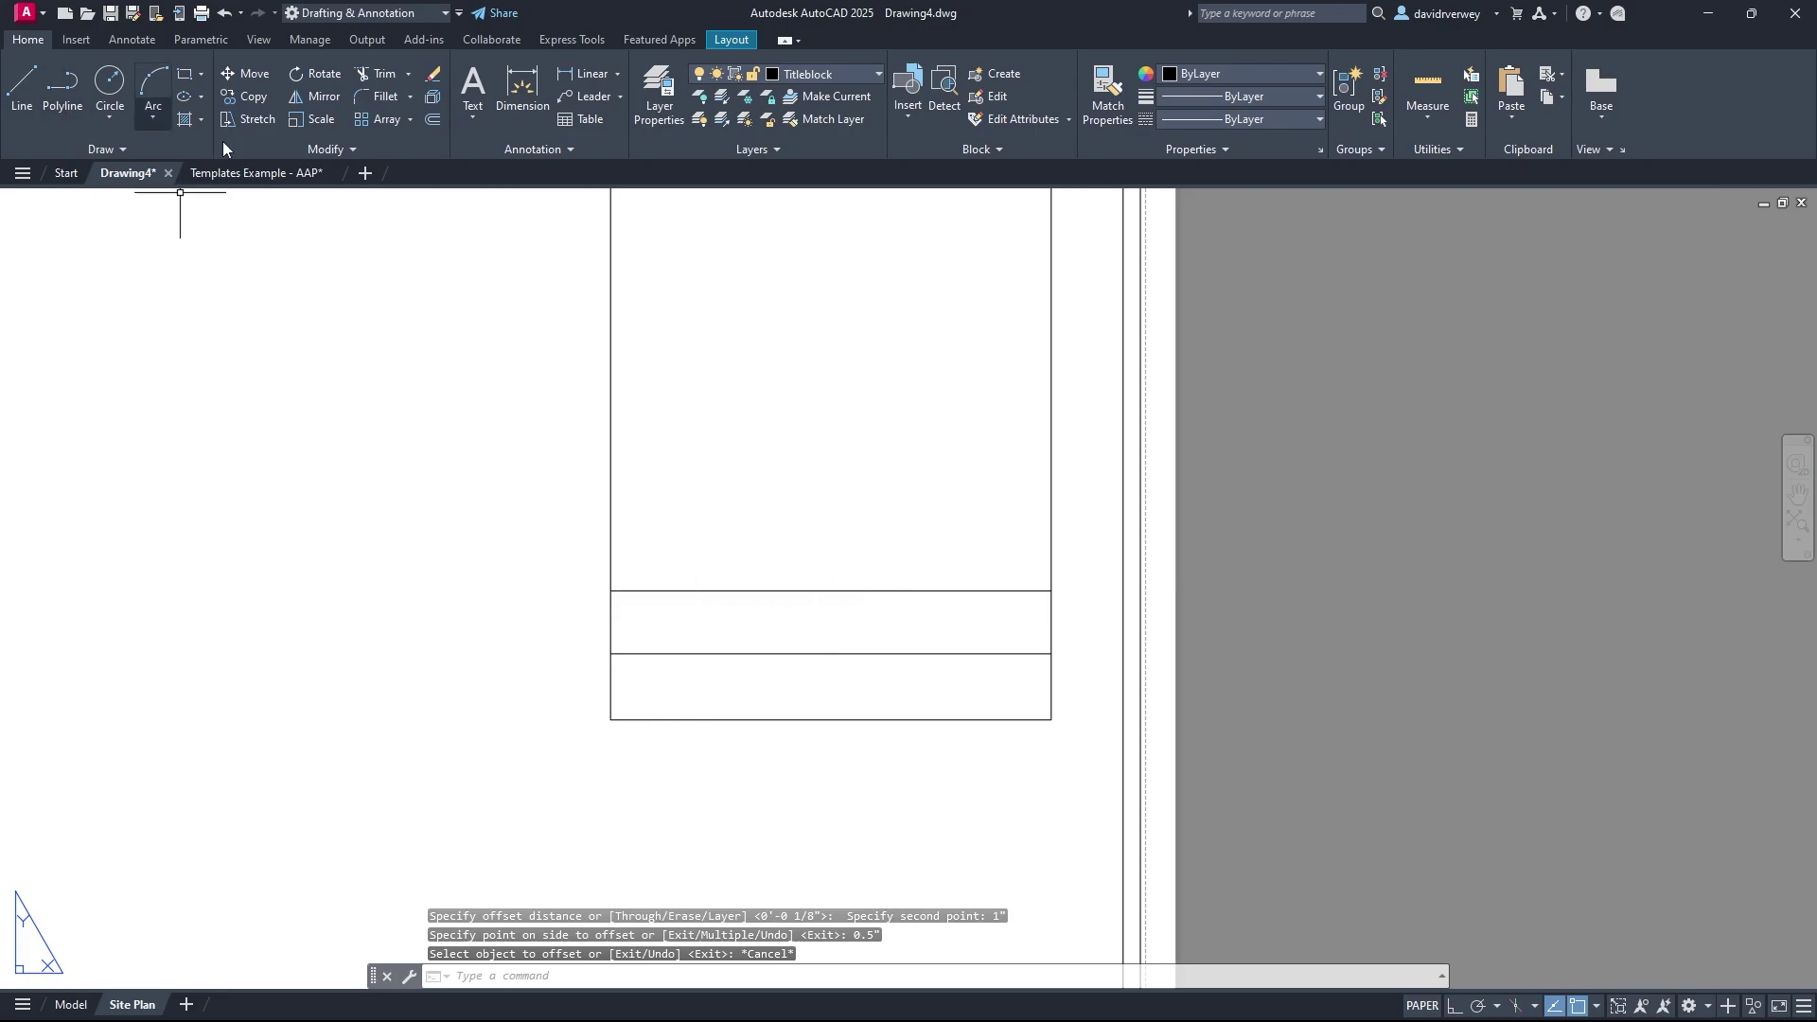
Step: Measure the row height and column widths of the revision table in the Templates Example - AAP drawing using trial lines
click(260, 173)
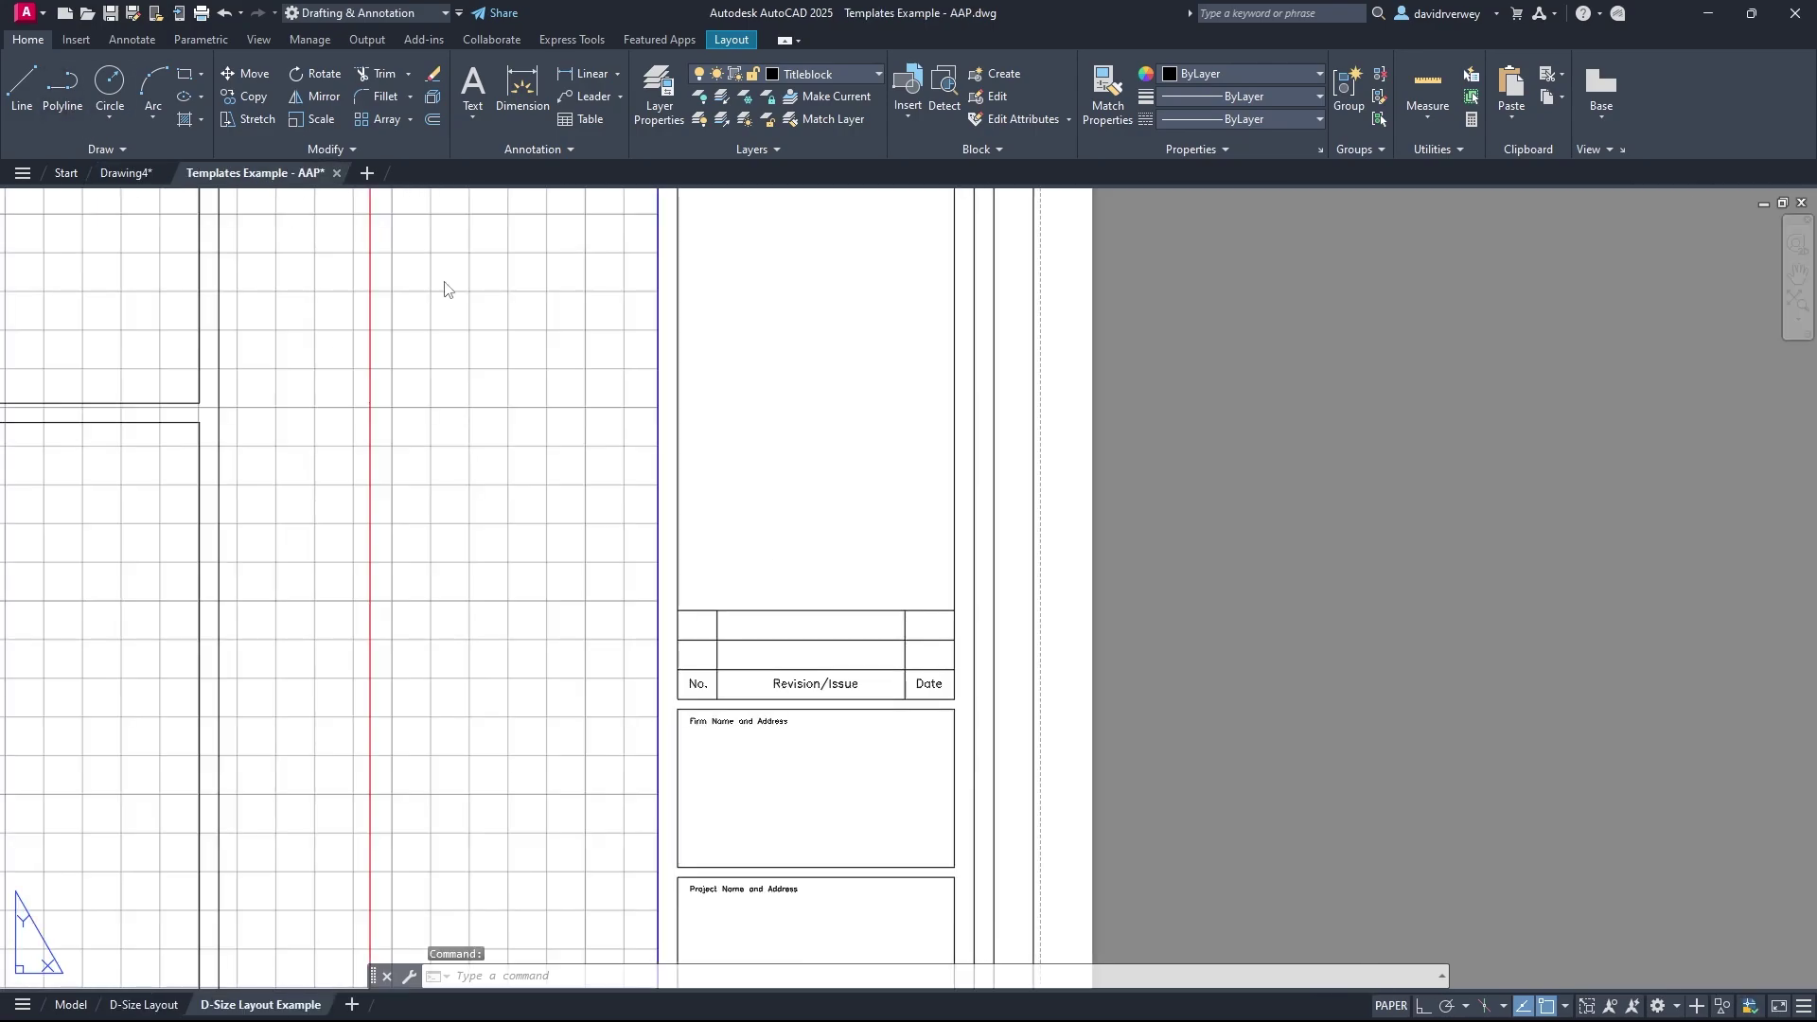
click(70, 94)
scroll(718, 636, up, 6)
click(716, 641)
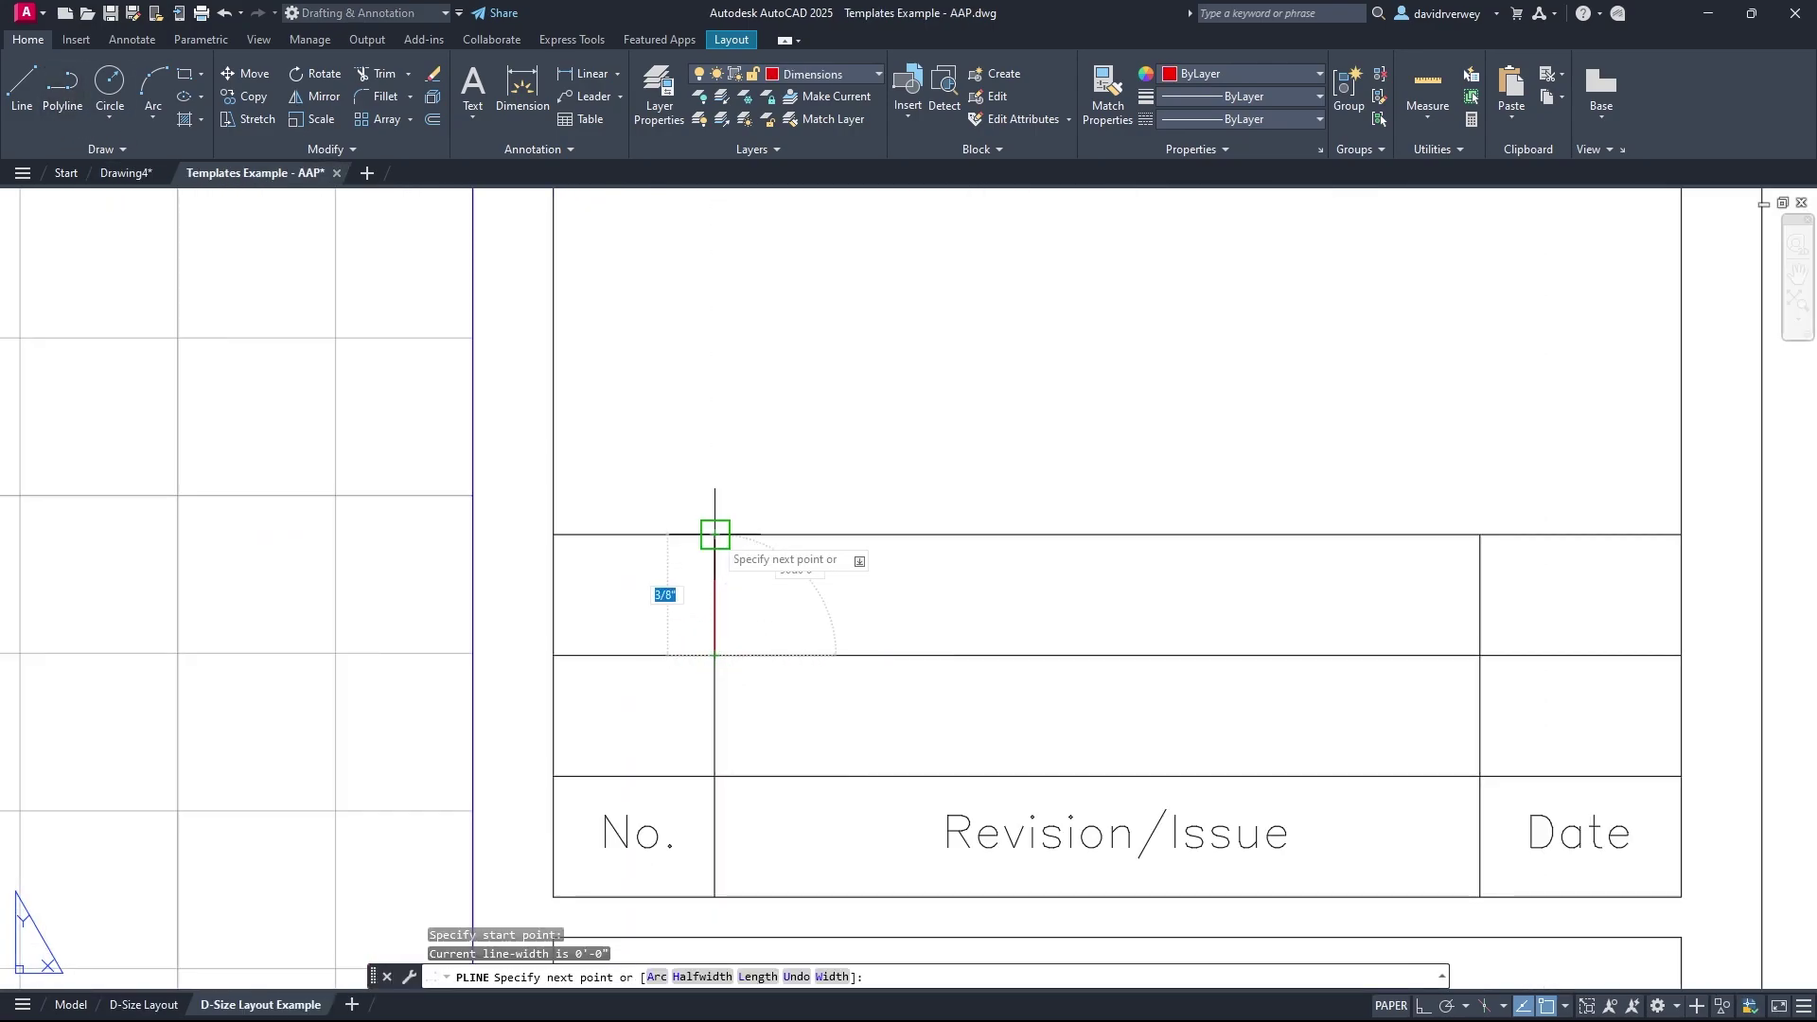
click(715, 534)
click(21, 94)
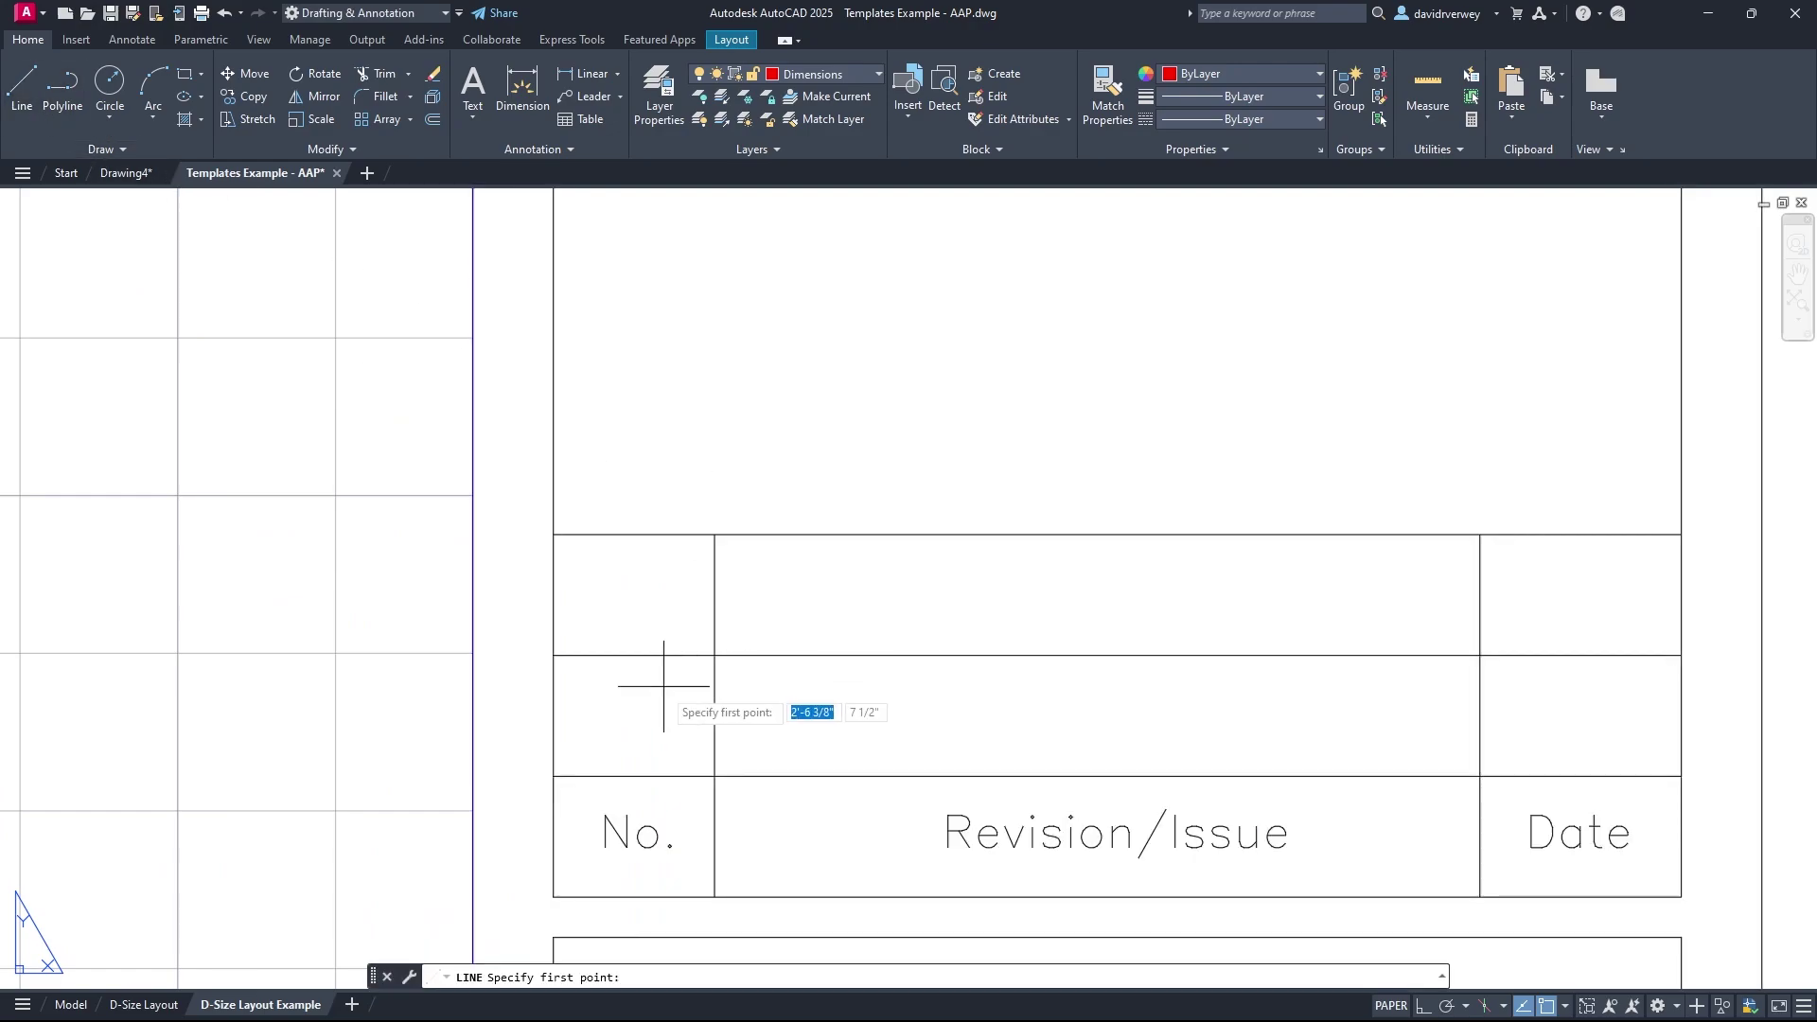
click(554, 655)
key(Escape)
click(22, 95)
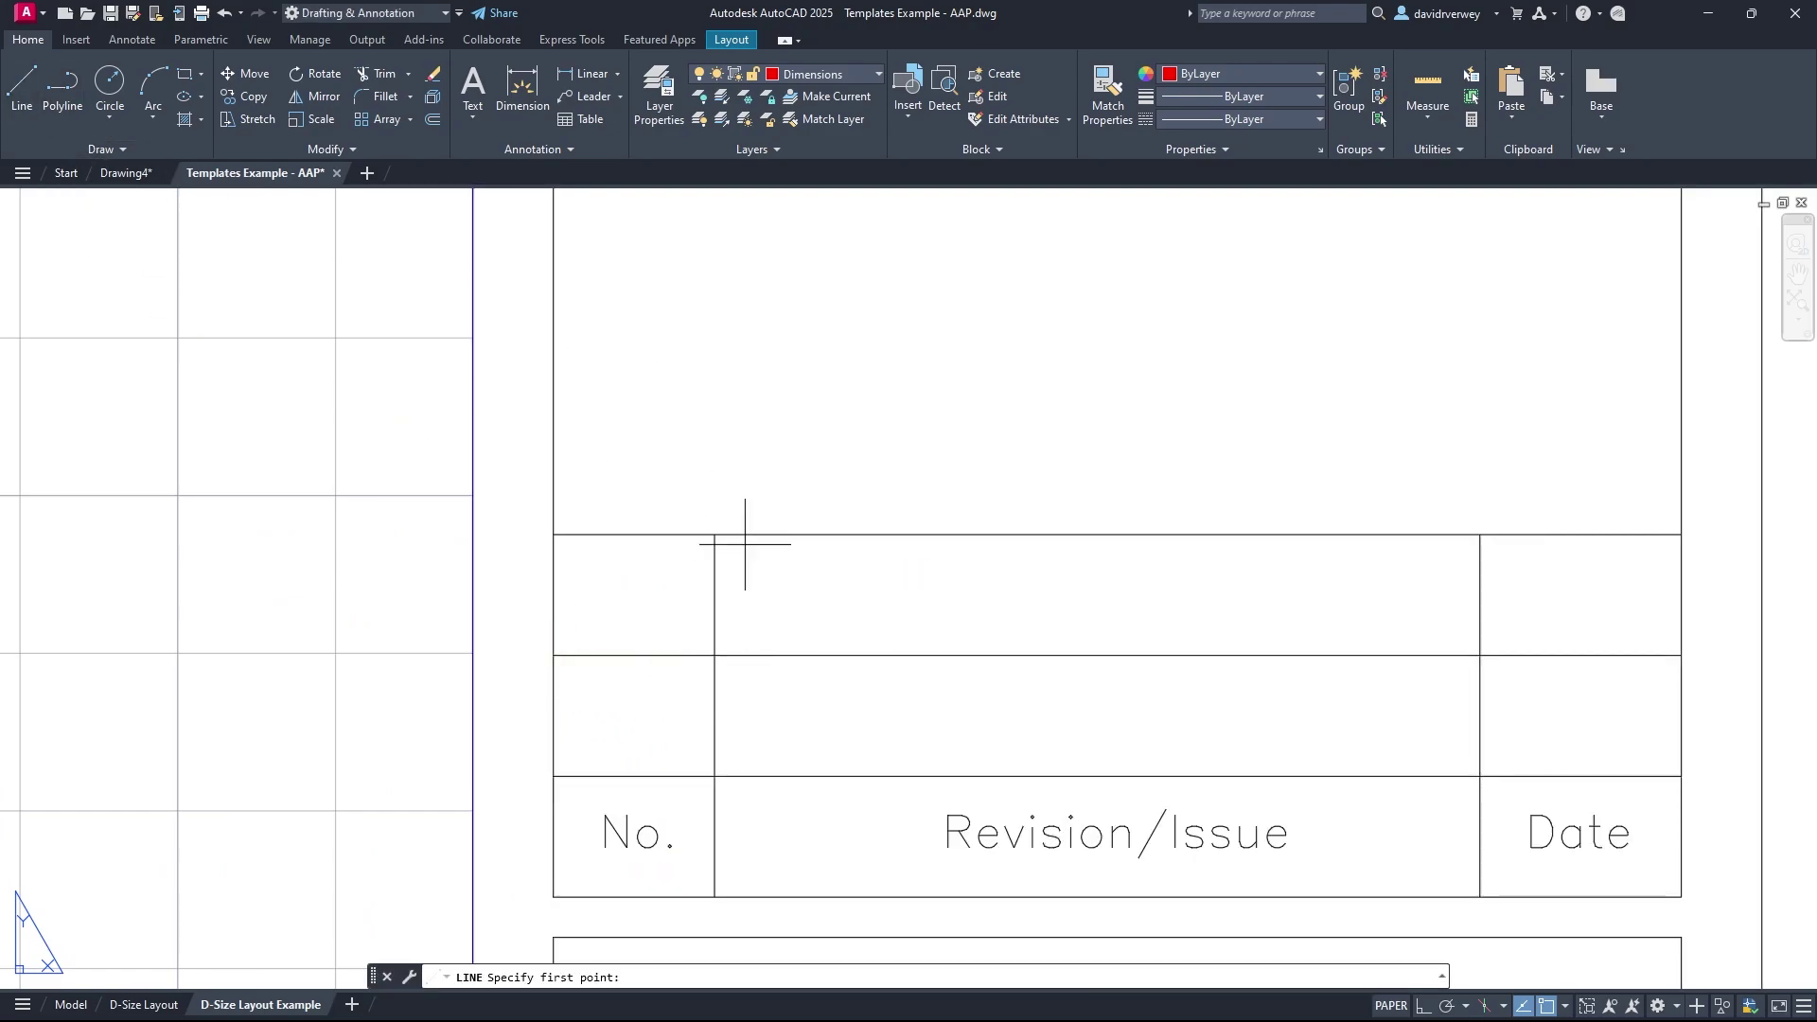
click(714, 655)
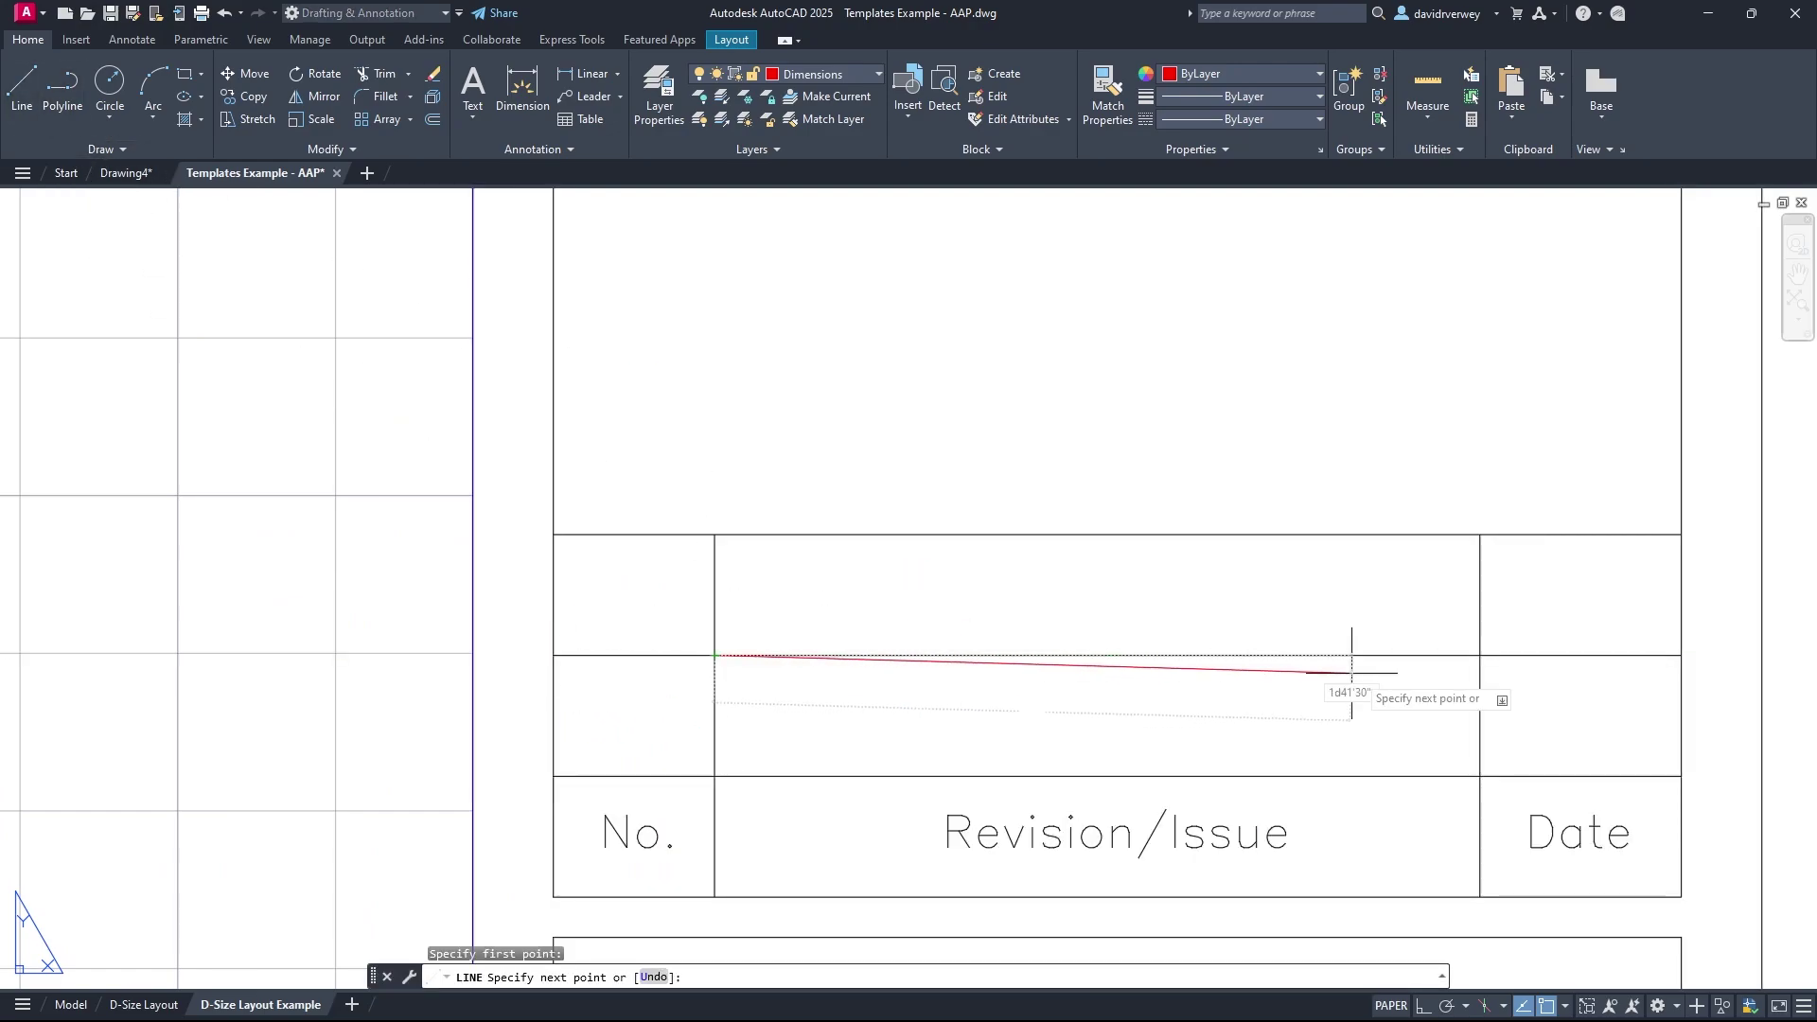
click(1480, 655)
Step: In Drawing4, draw a line from the upper row line's left end 0.5" inward along it, then down to the notes box's bottom edge
click(126, 172)
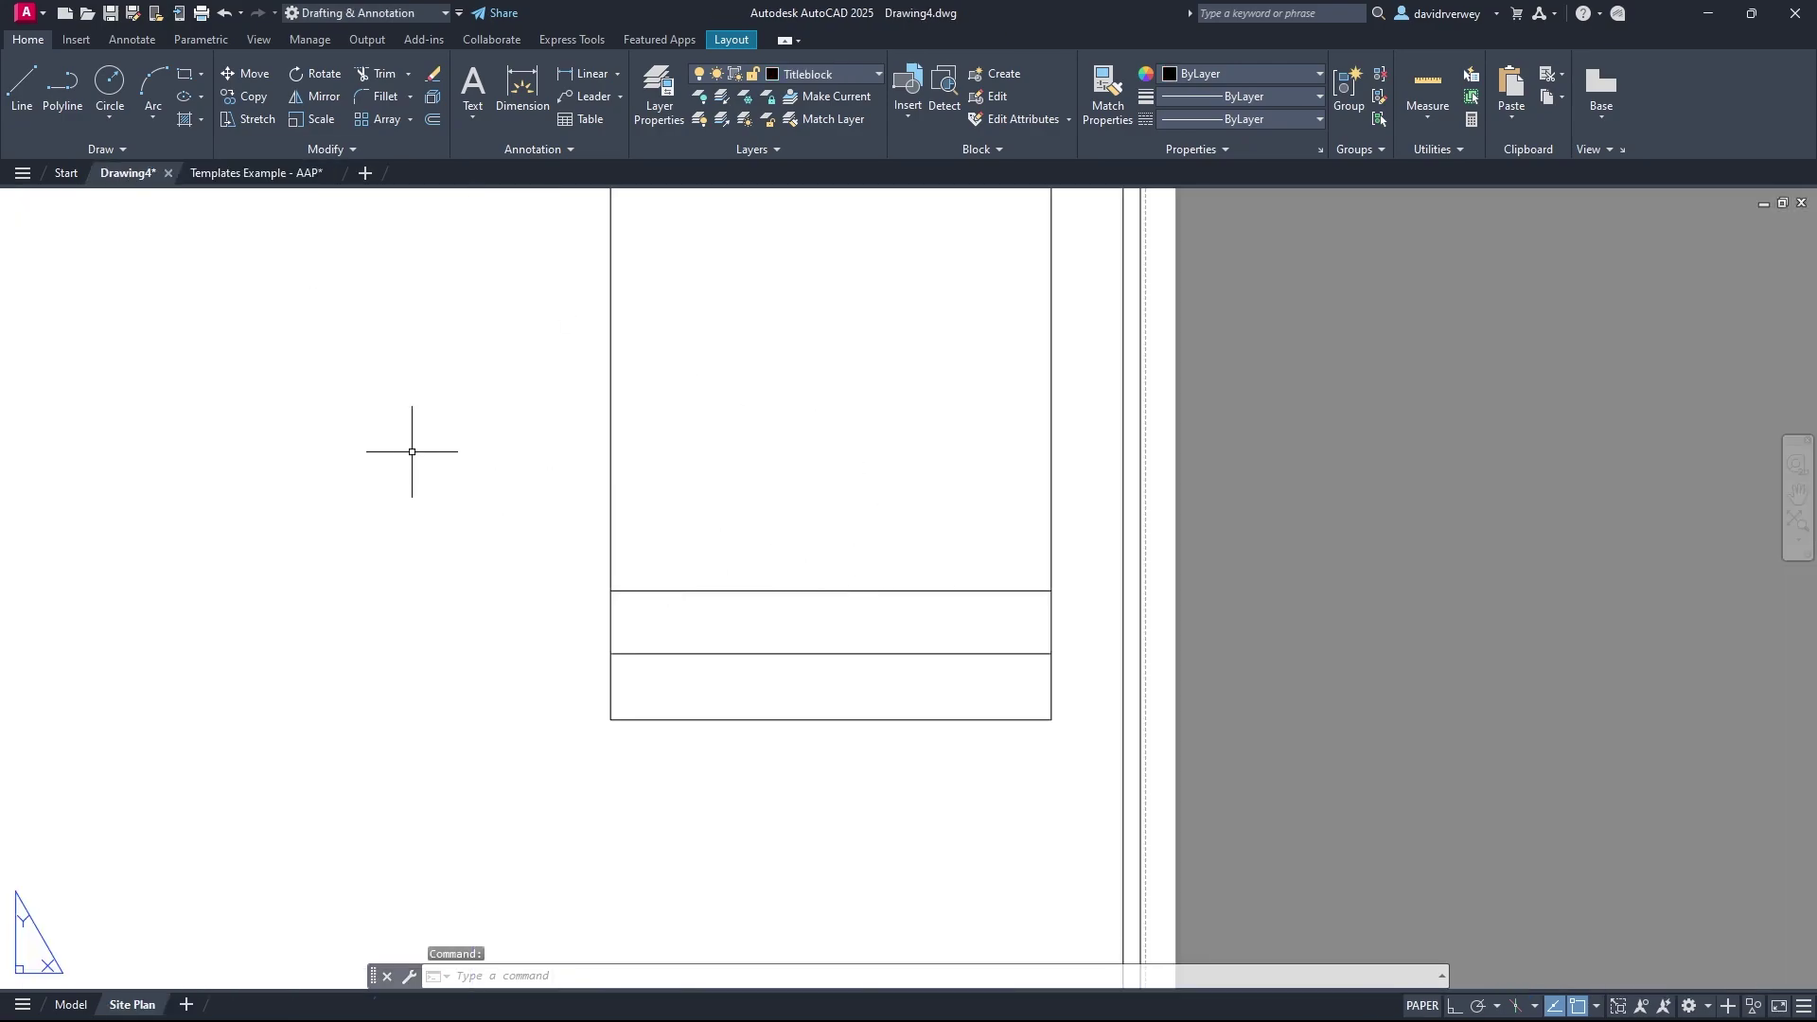
click(15, 111)
click(610, 589)
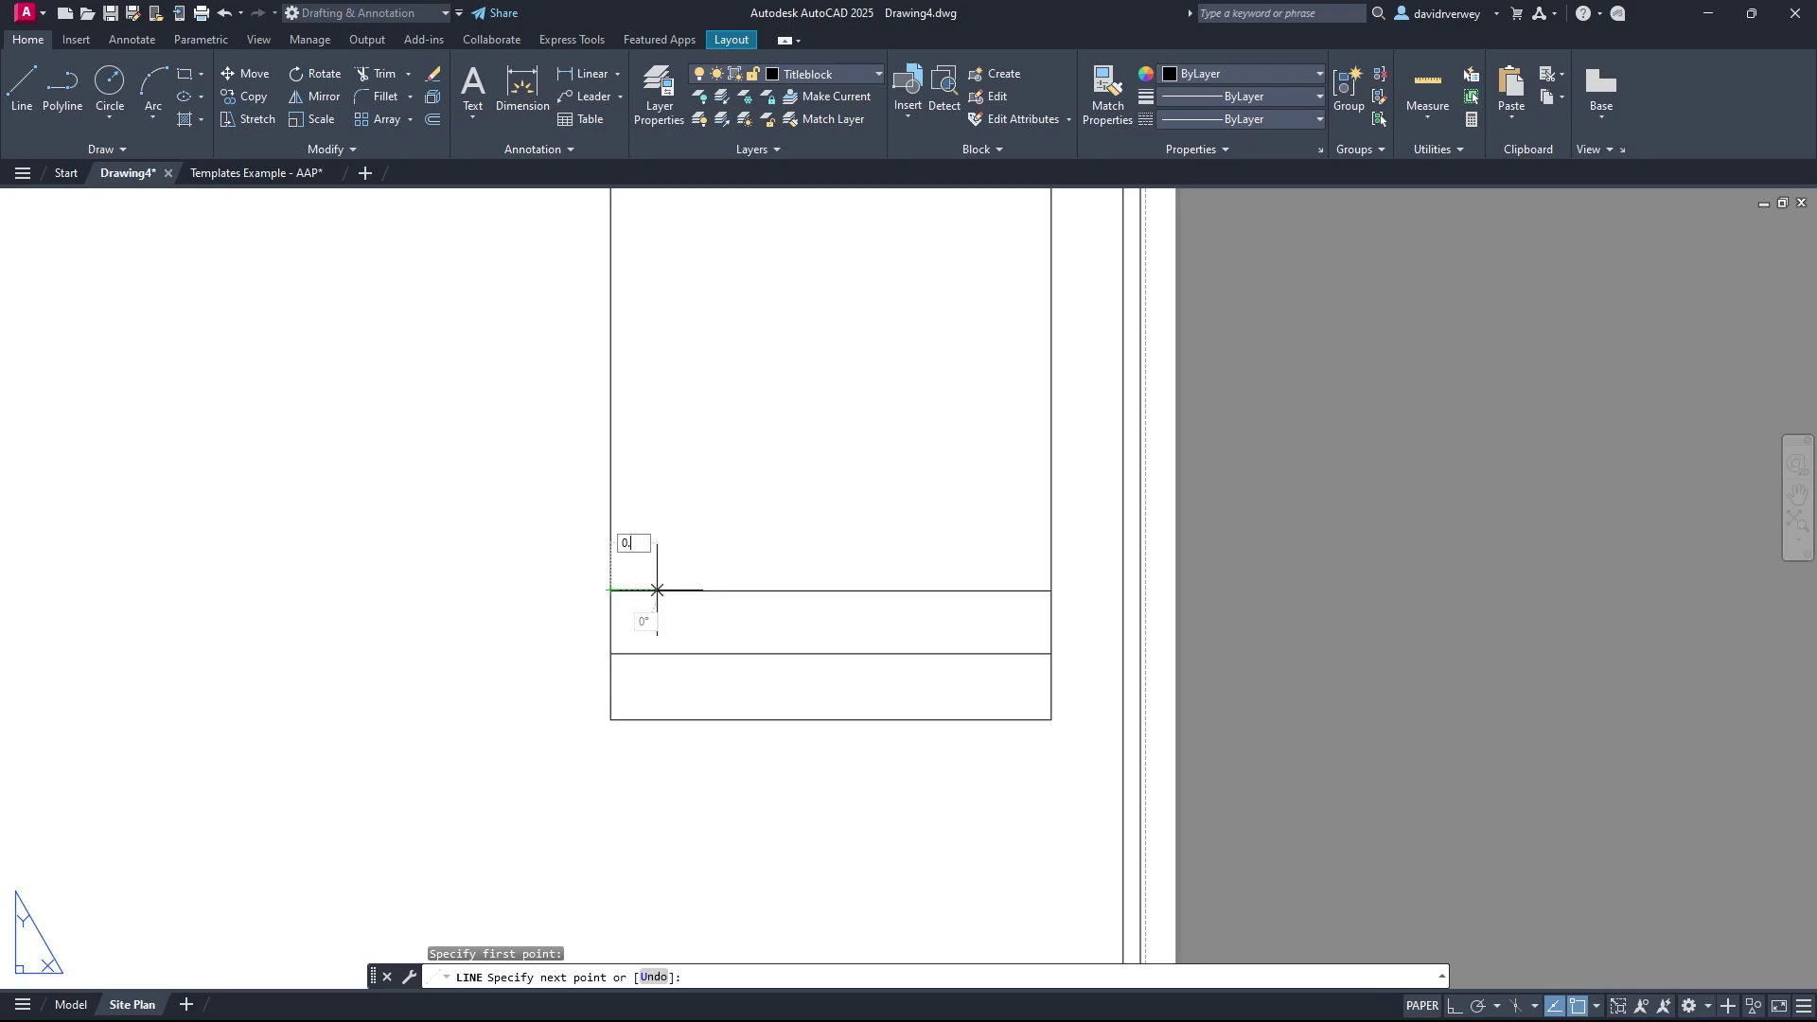
text(0.5")
key(Return)
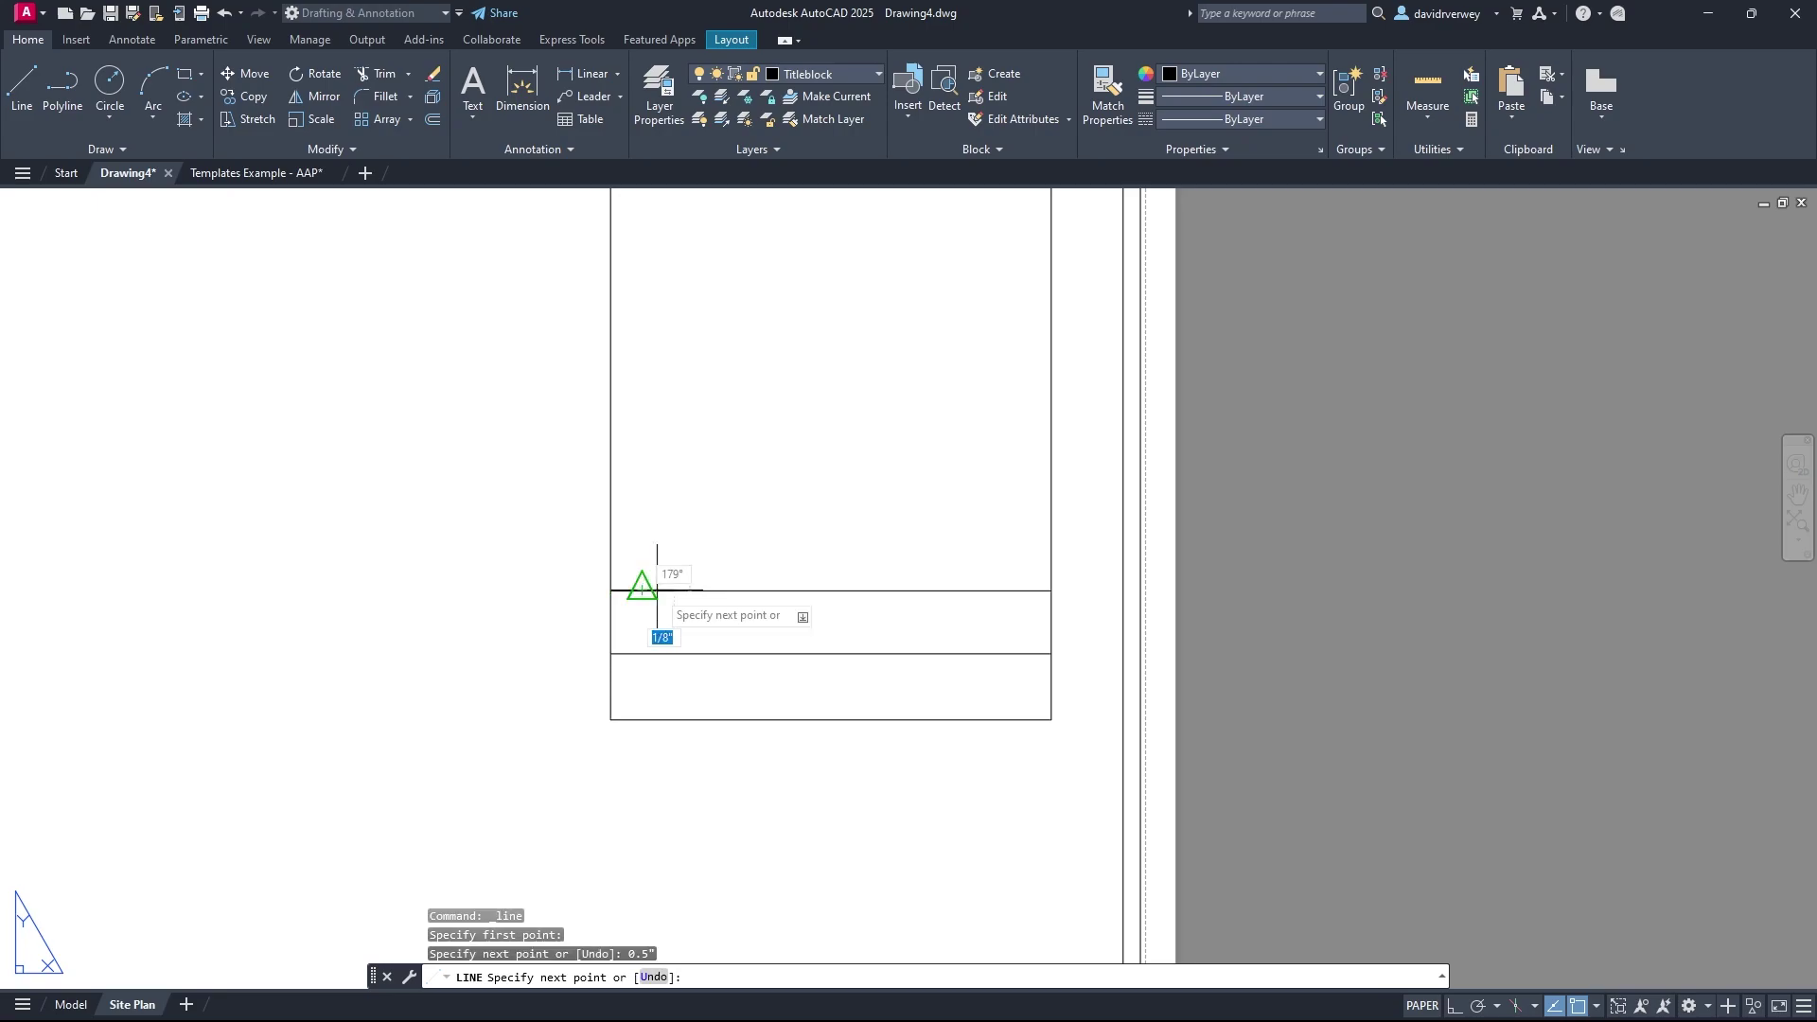
click(674, 653)
click(674, 720)
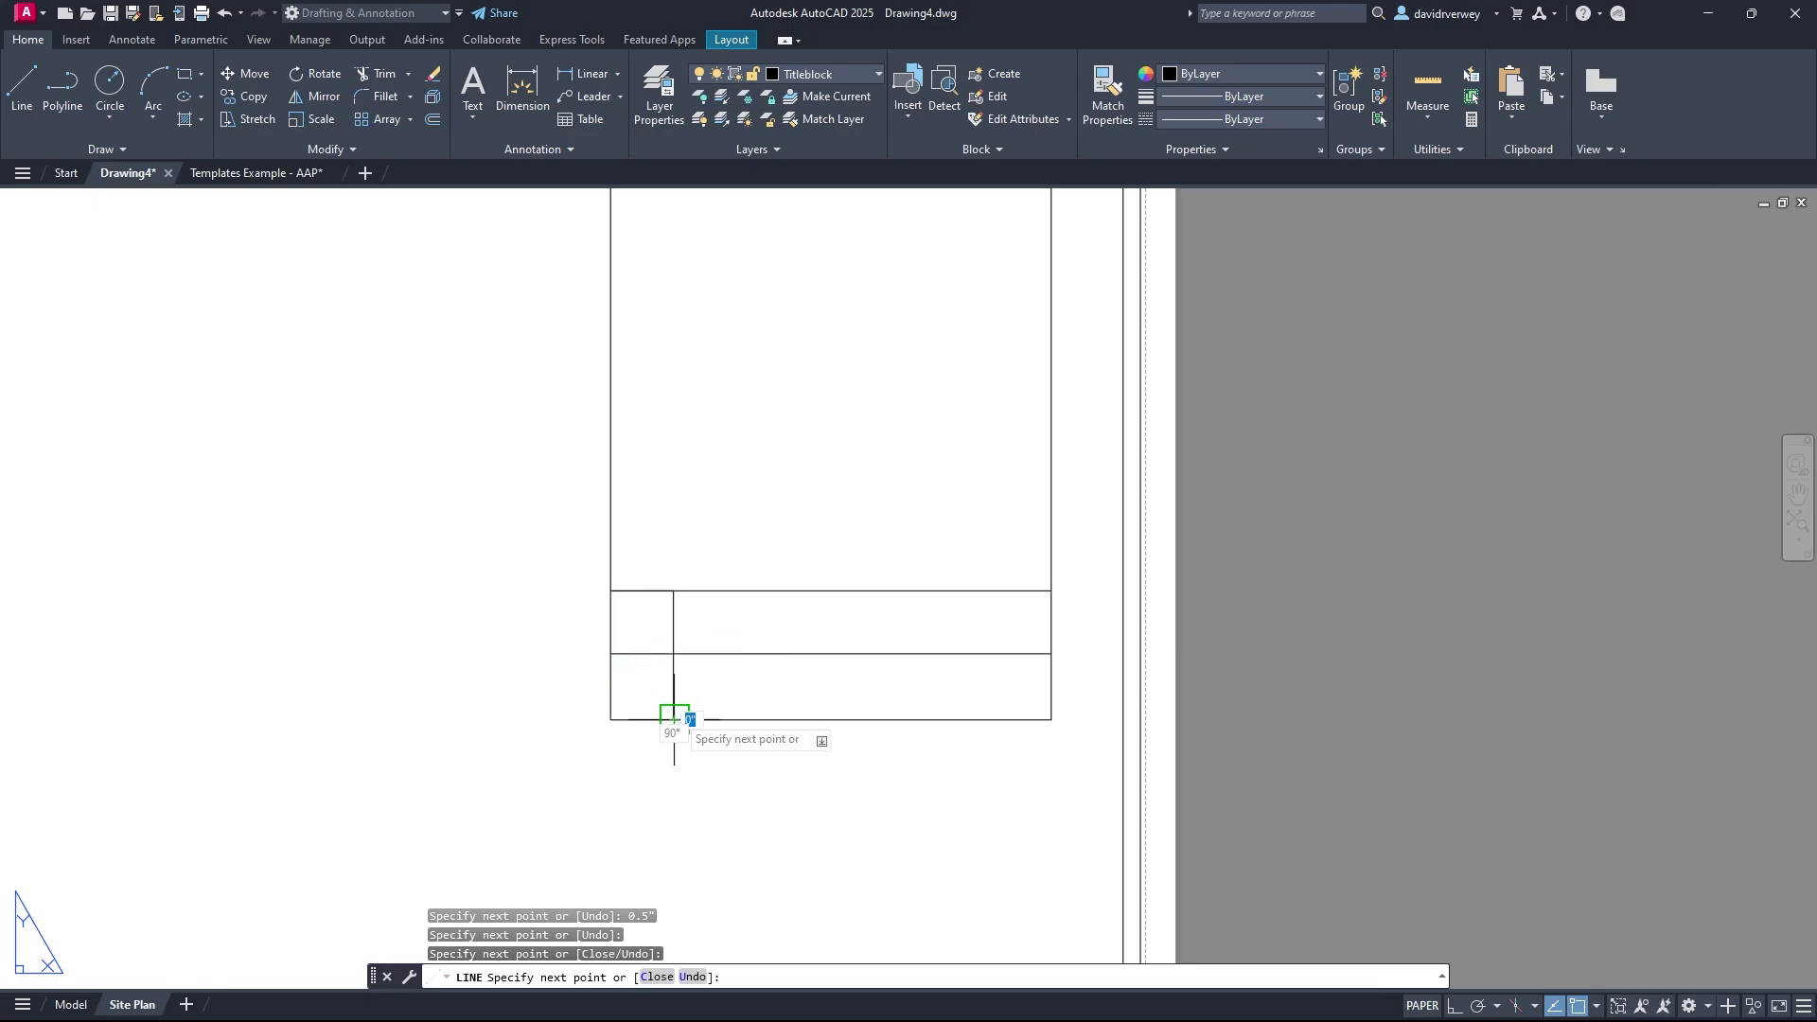
key(Escape)
click(669, 680)
click(710, 680)
click(716, 679)
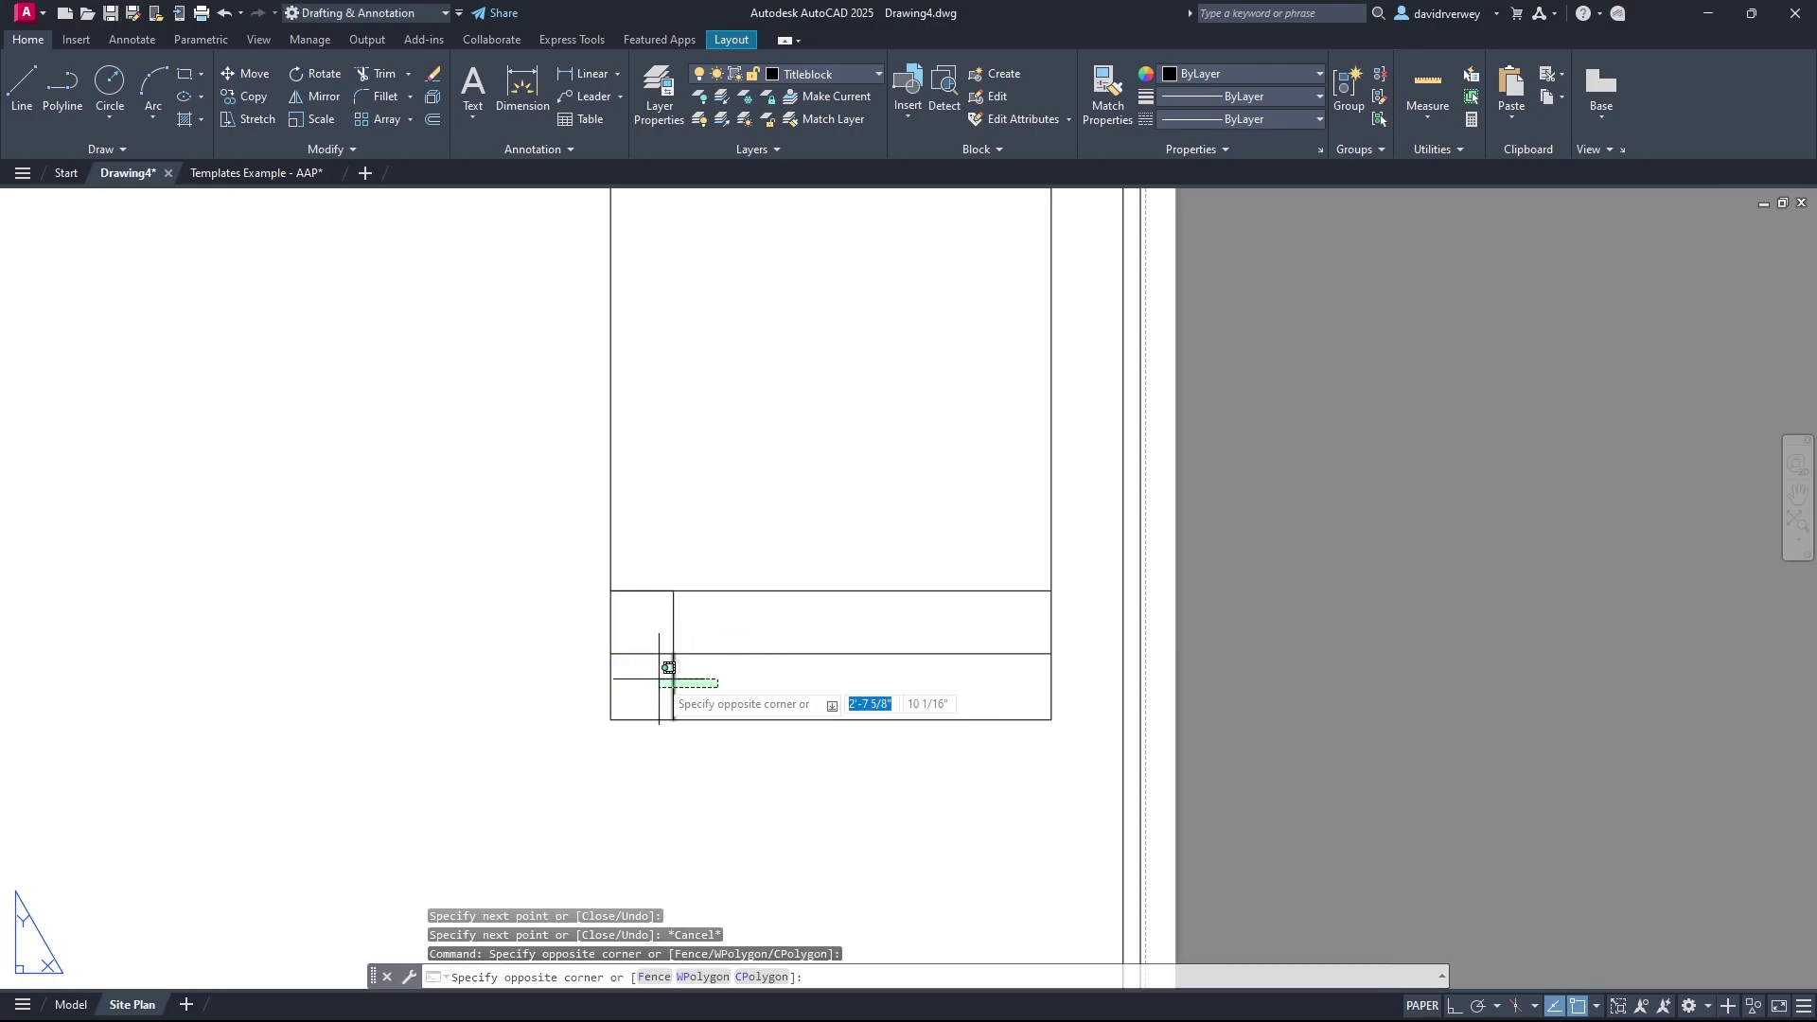
click(665, 653)
click(697, 632)
click(714, 619)
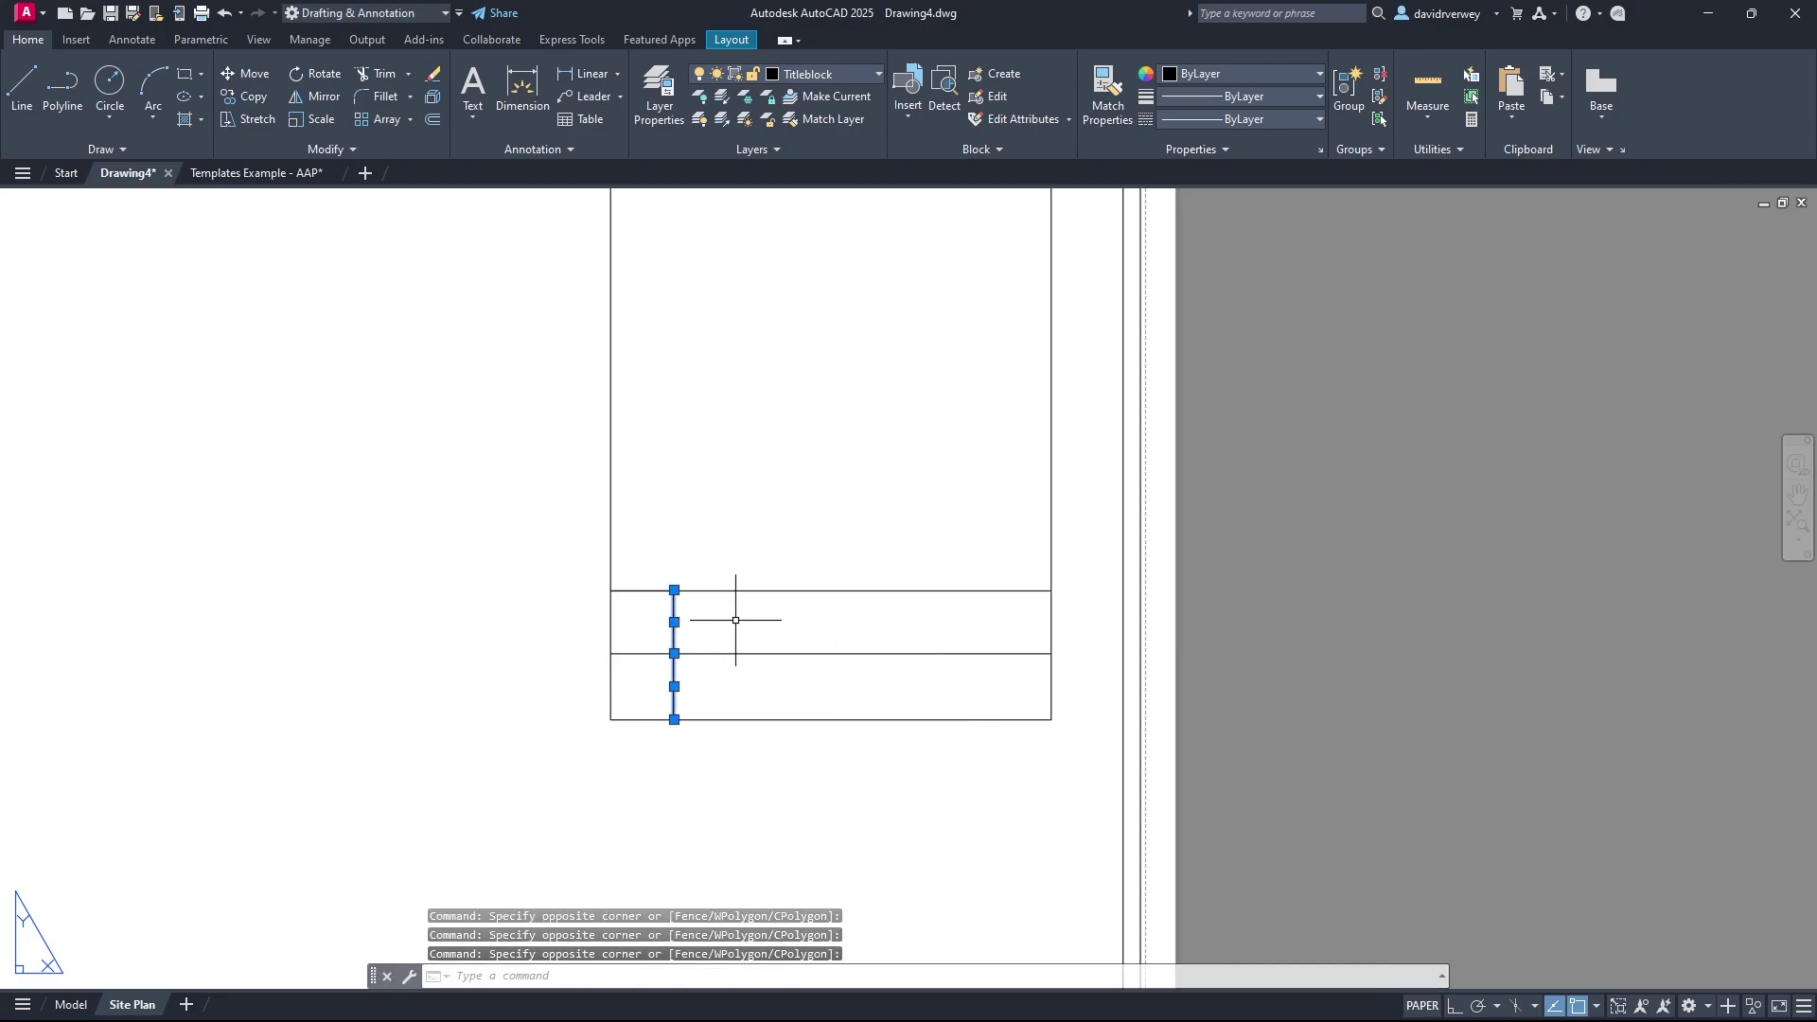
key(Escape)
Step: Erase the short 0.5" helper segment lying on the upper row line at its left end
click(640, 591)
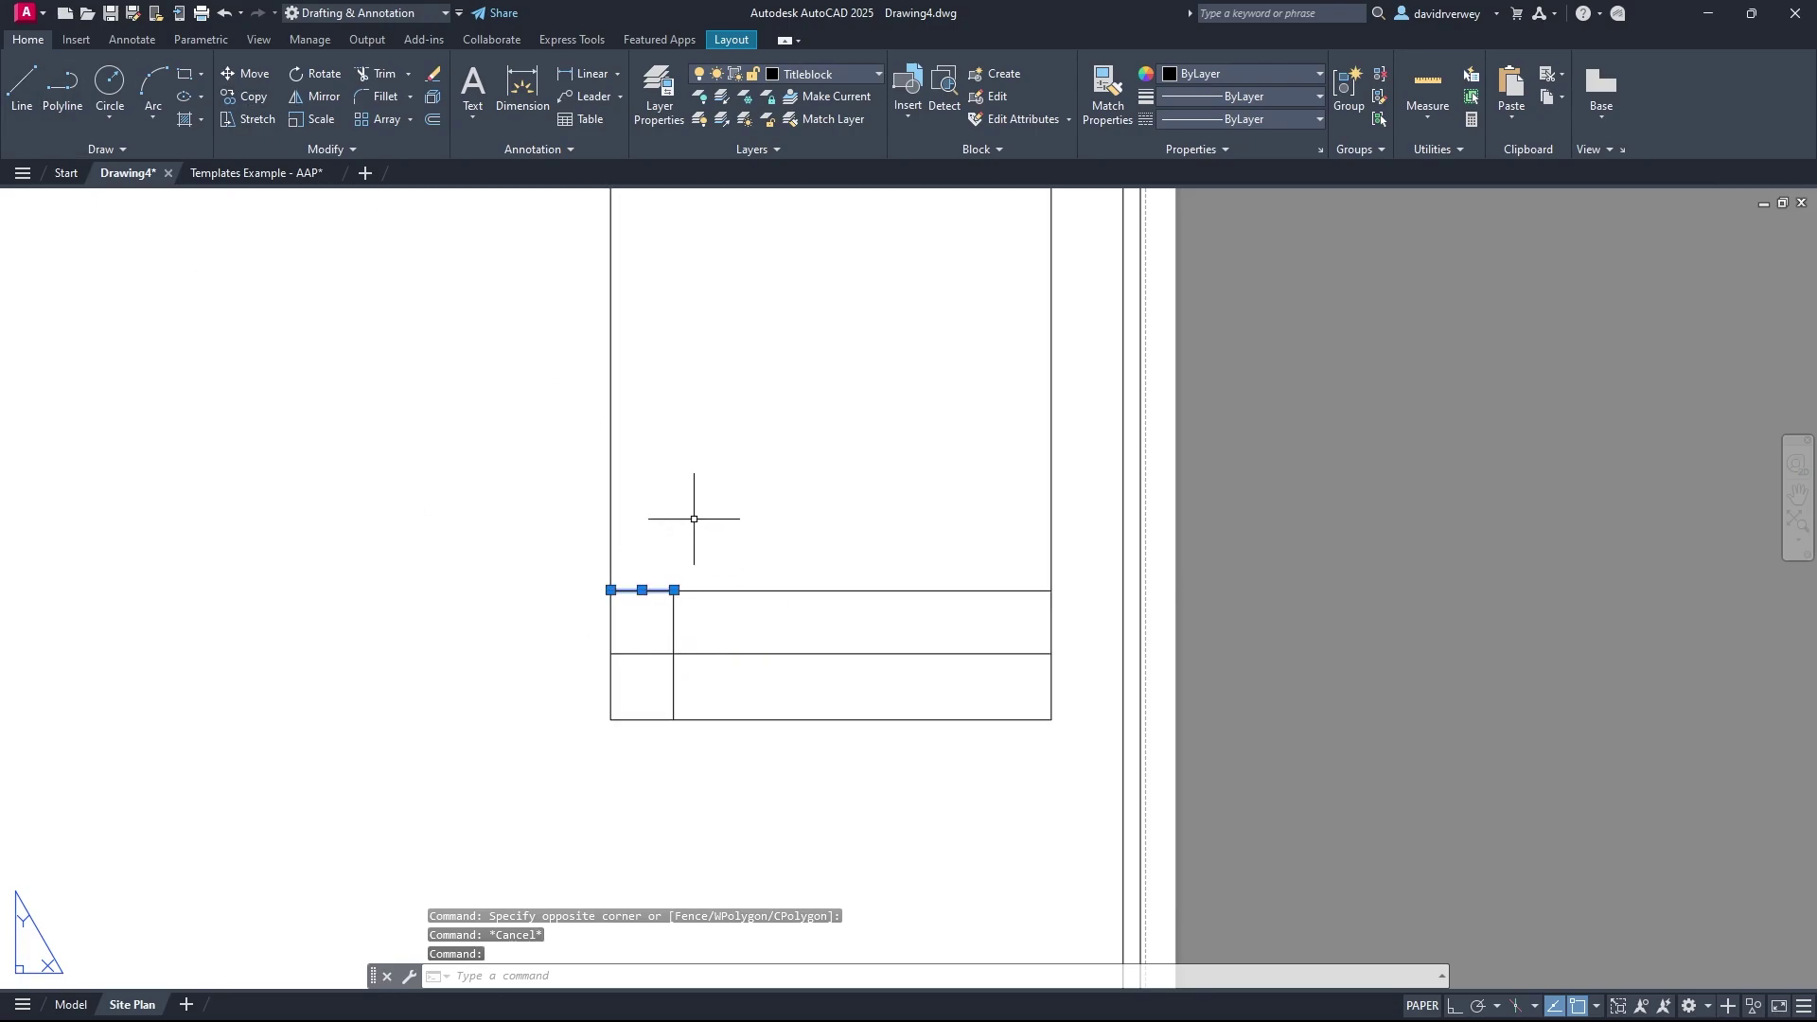
text(erase)
key(Return)
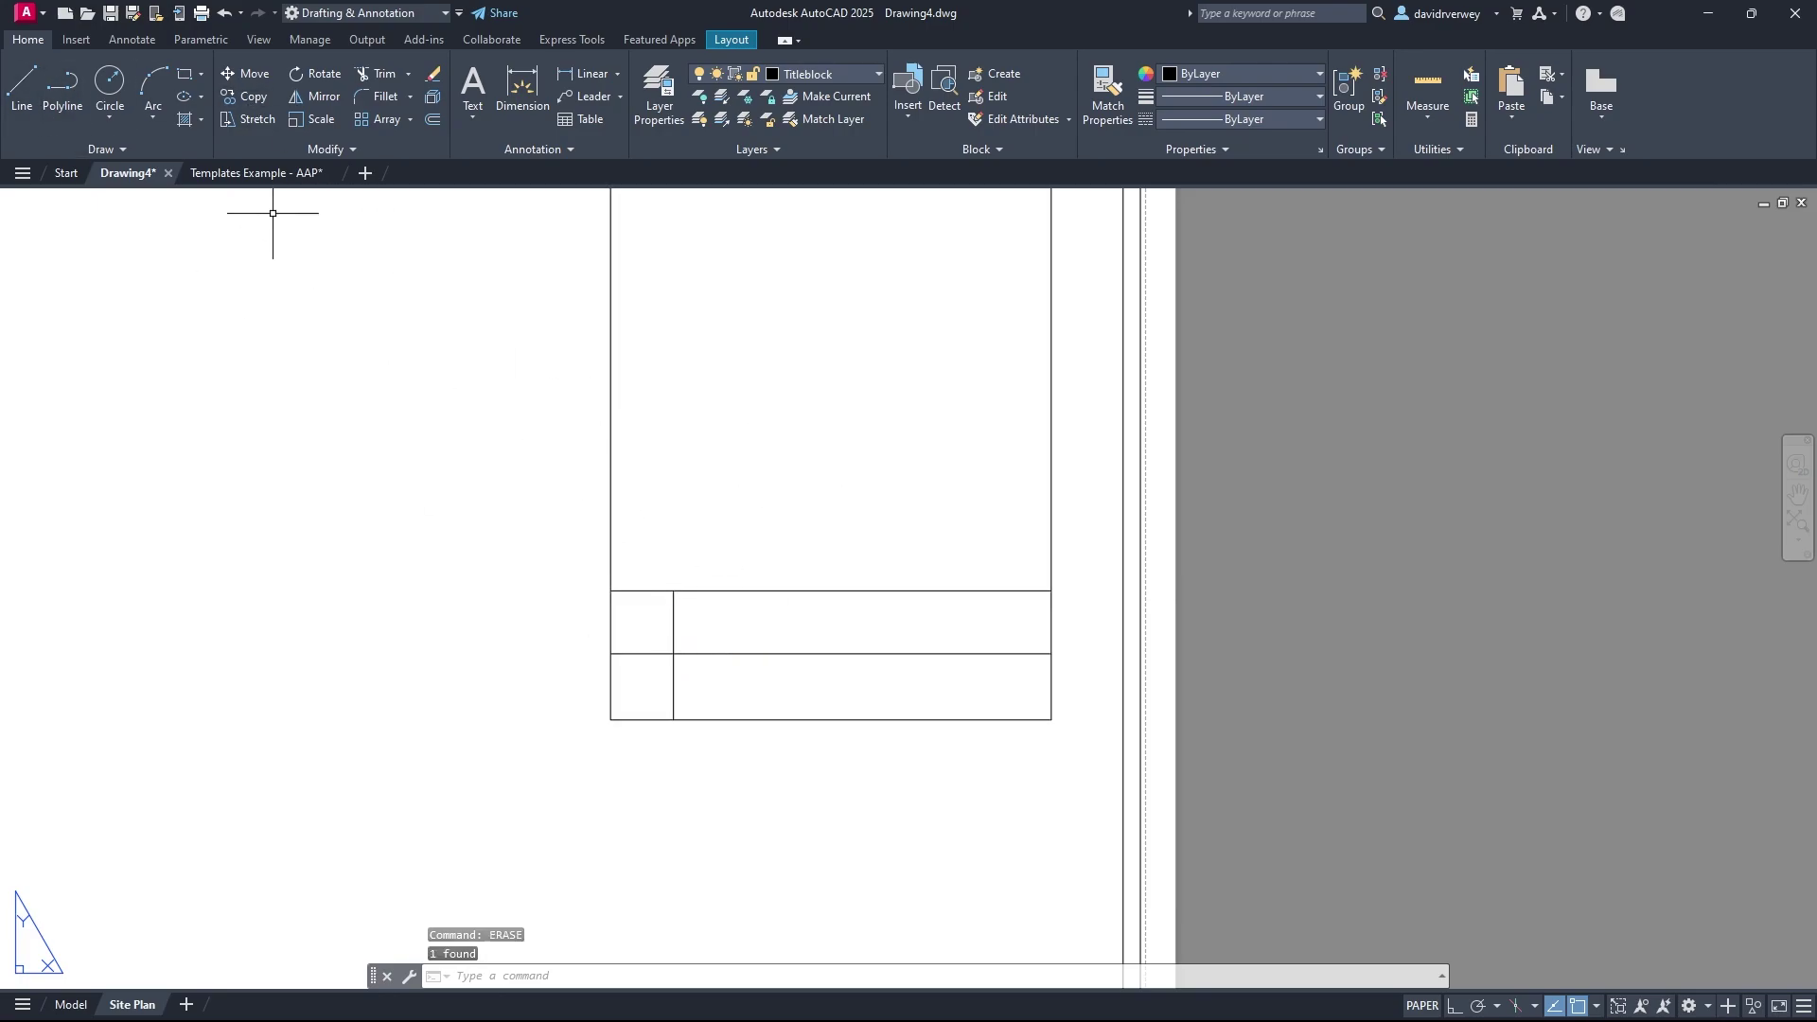
Step: Draw a column divider 0.5" in from the notes box's right edge through both rows and erase its short horizontal helper segment
click(22, 87)
click(1051, 590)
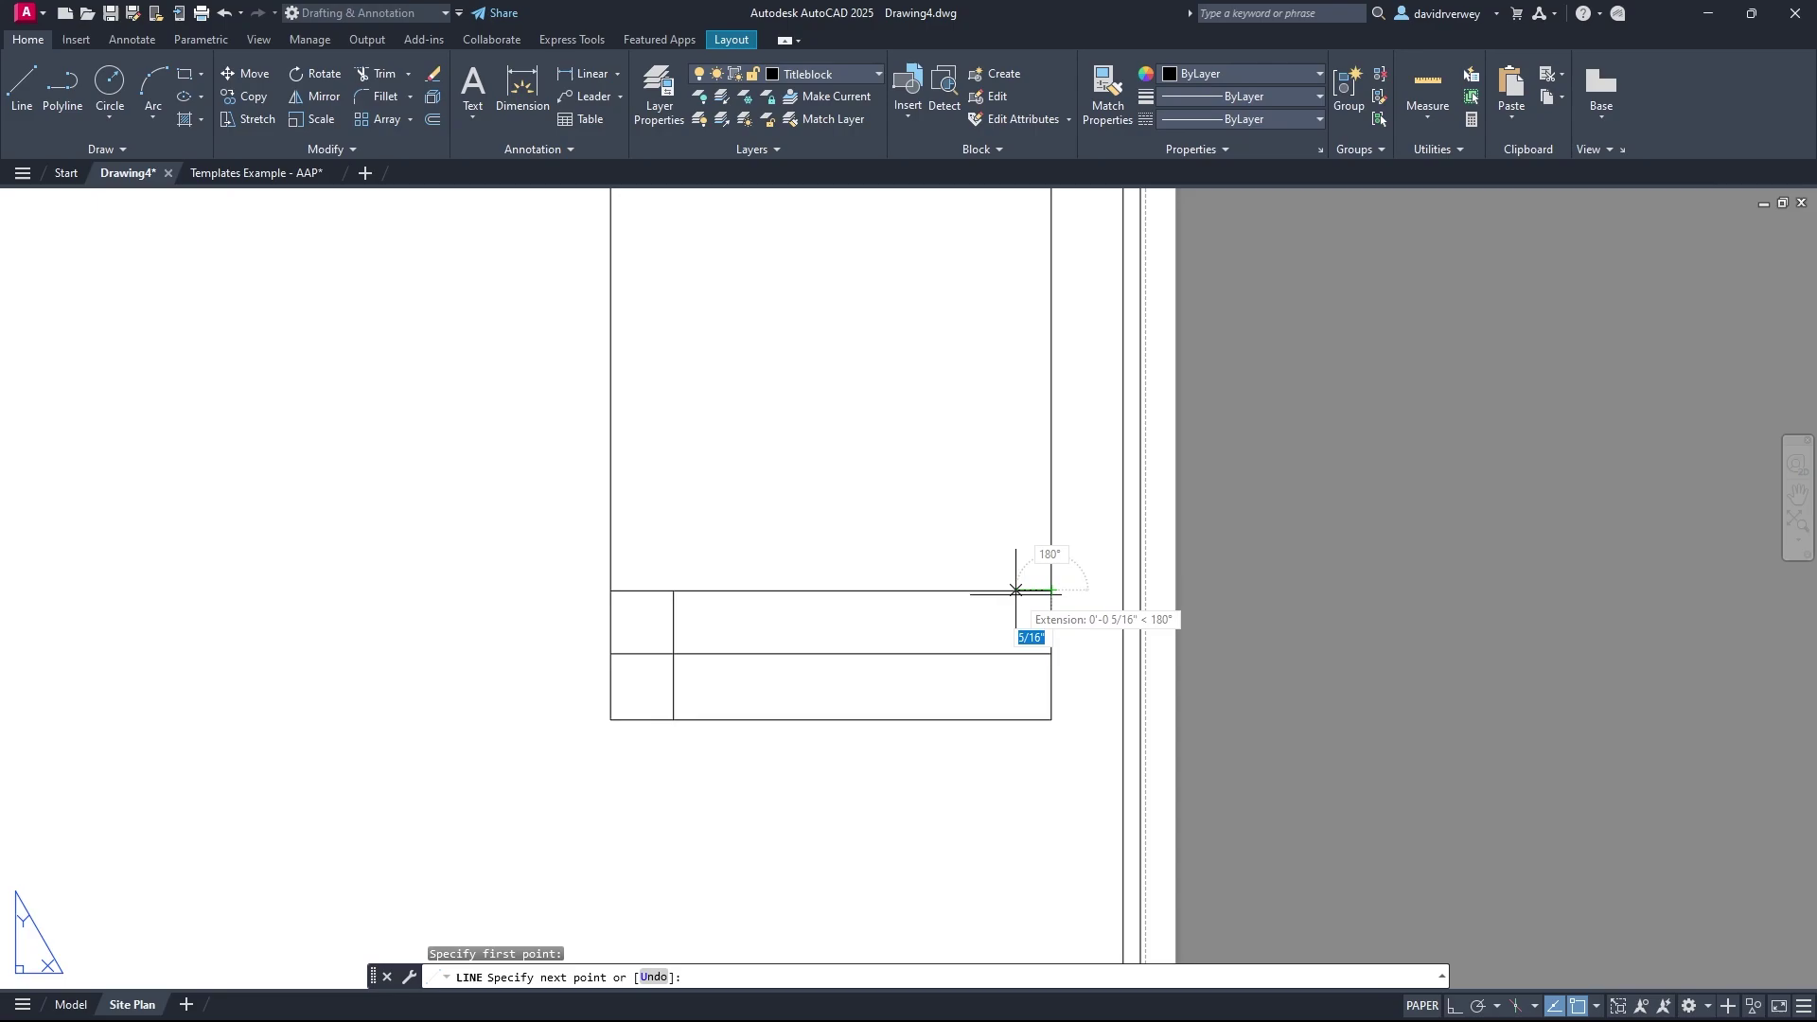
key(Return)
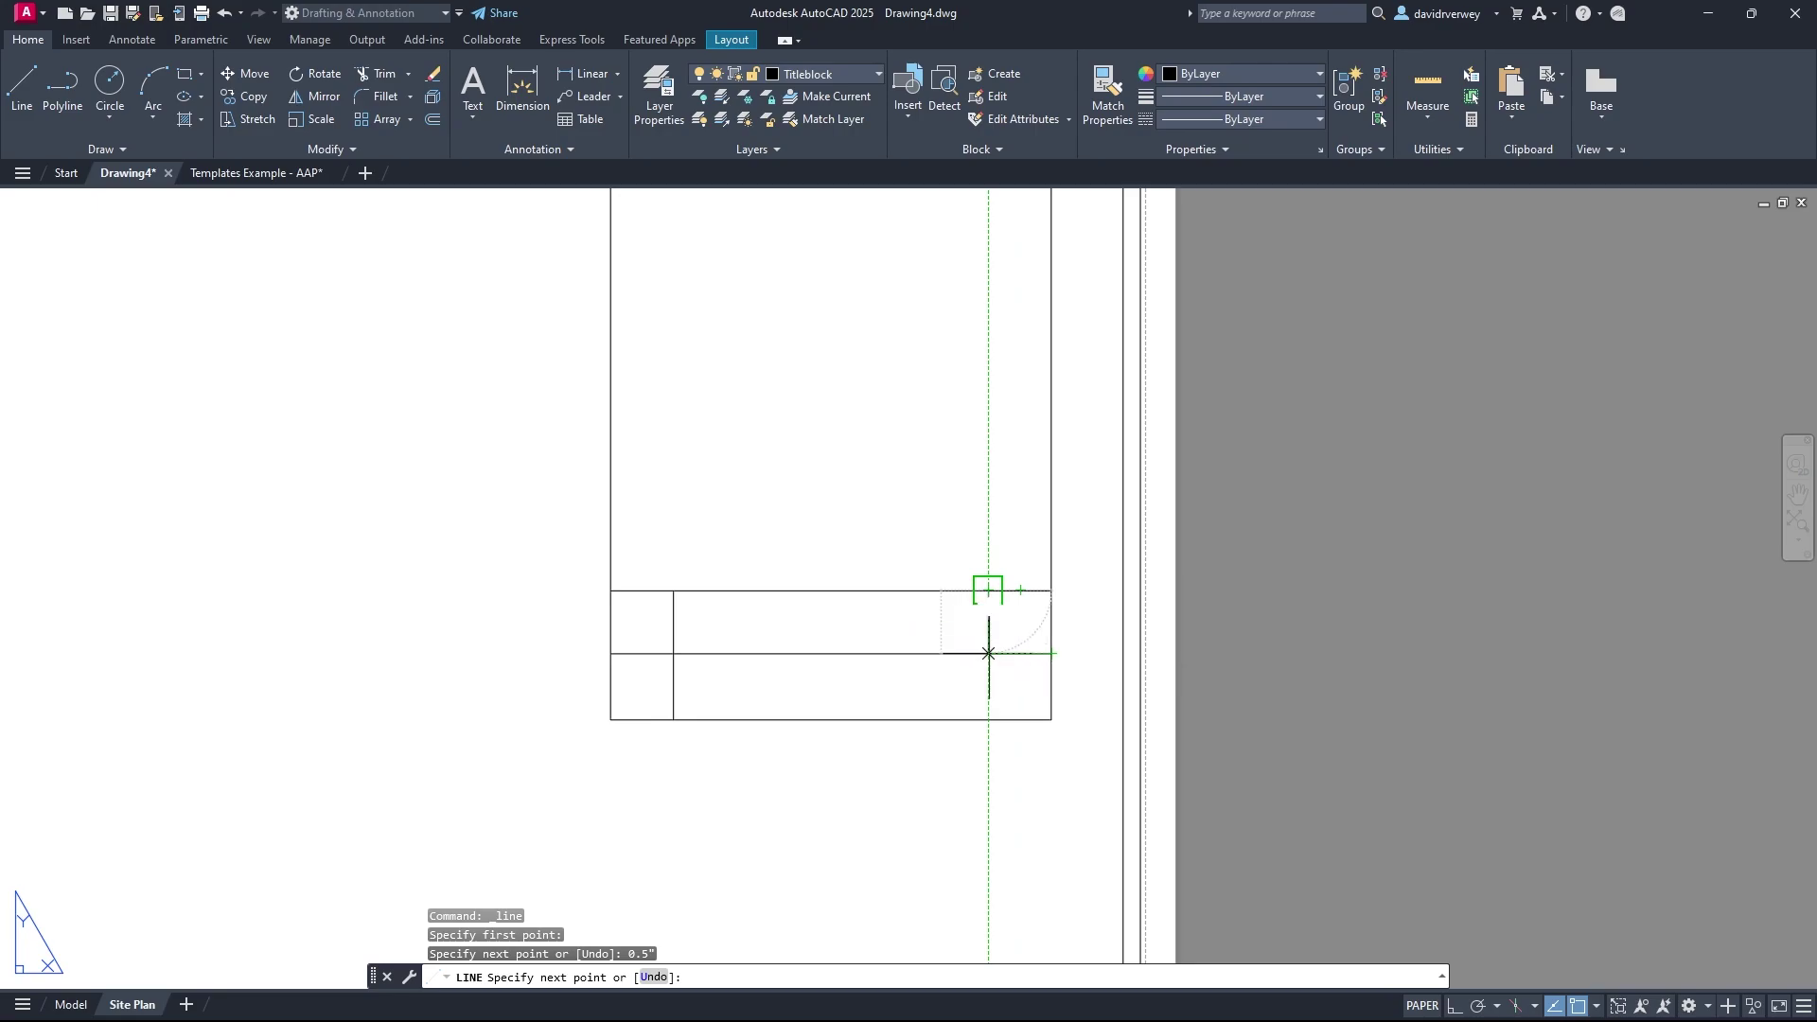
click(988, 653)
click(988, 719)
key(Escape)
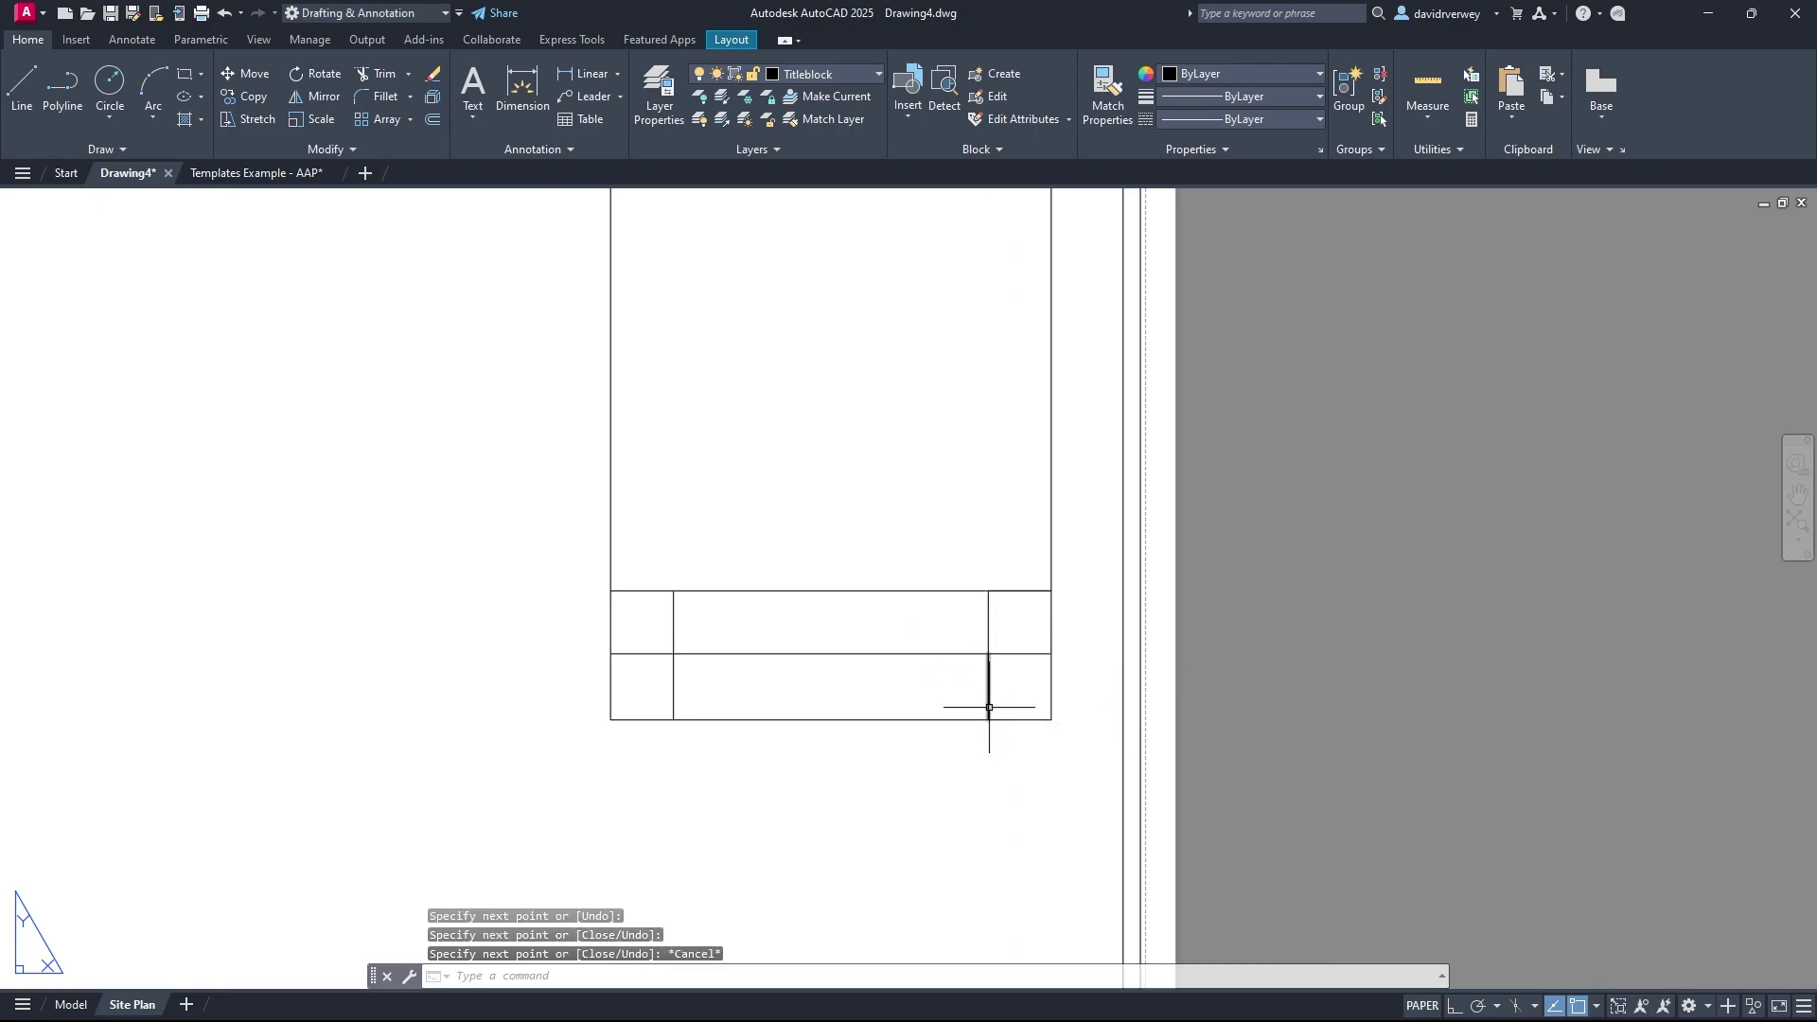
click(1022, 588)
key(Delete)
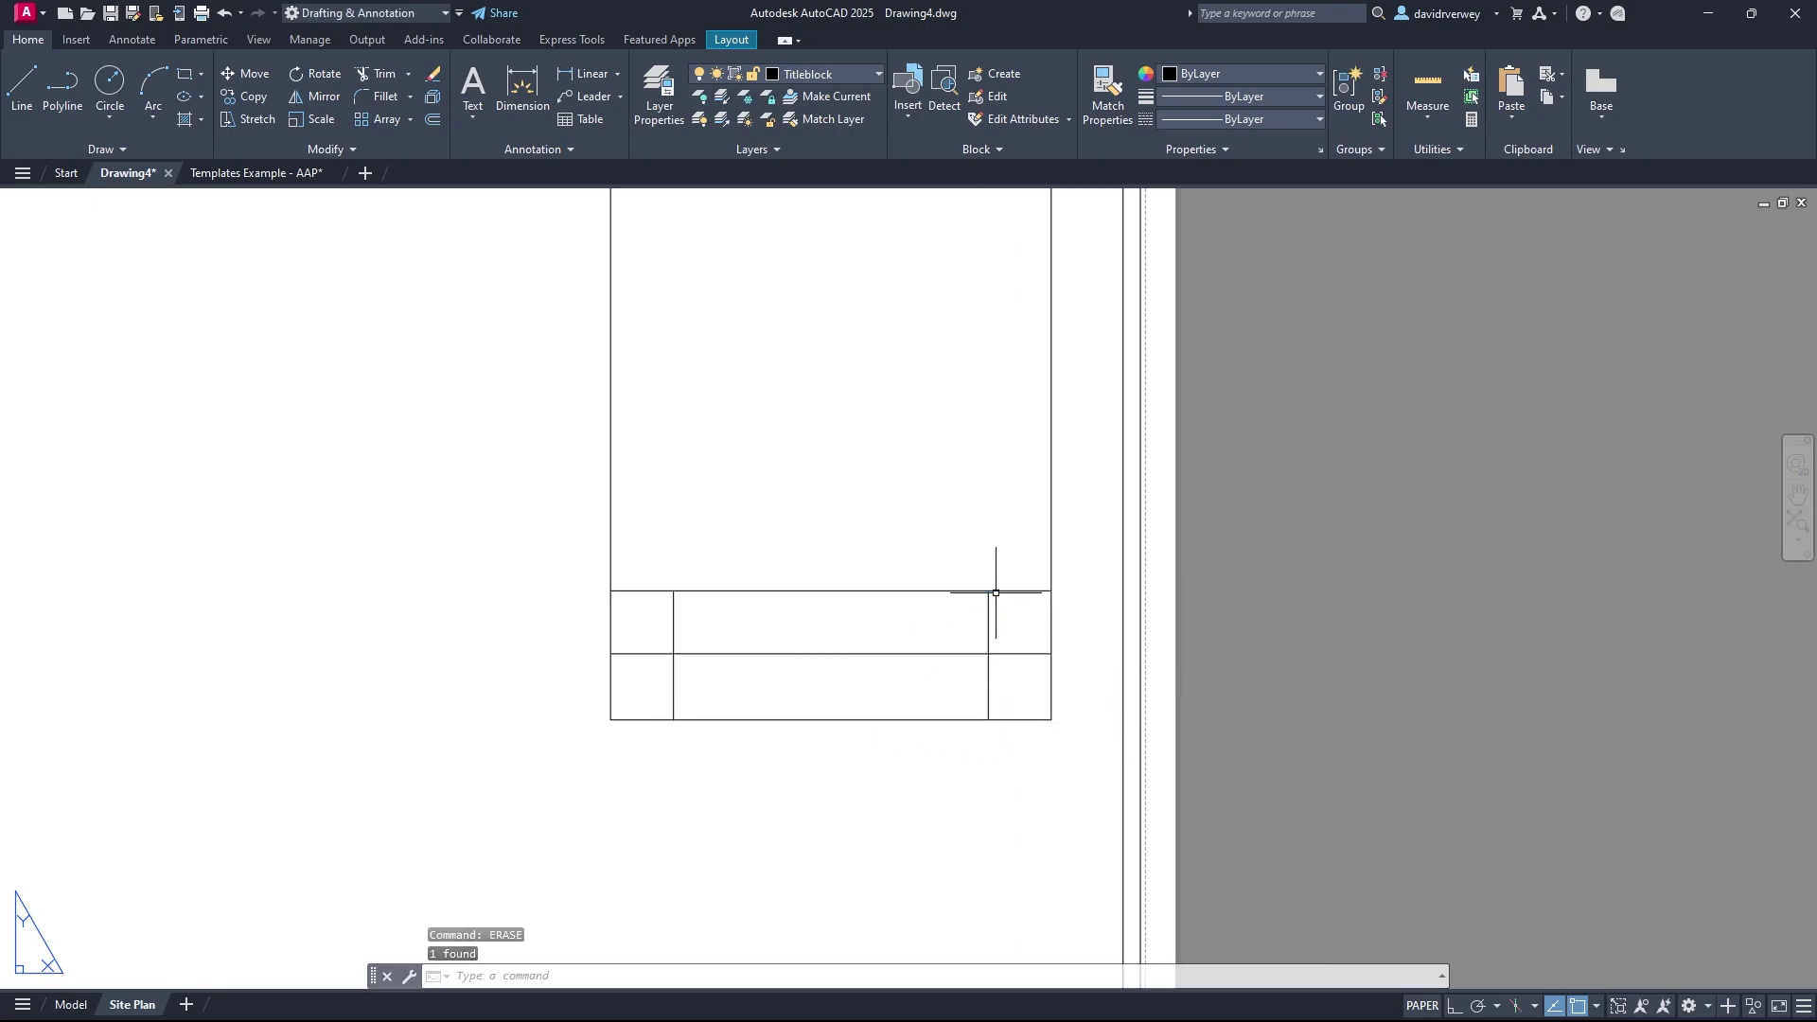
Step: Copy the upper row line and its two divider segments up by one row height to add a third revision table row
click(257, 172)
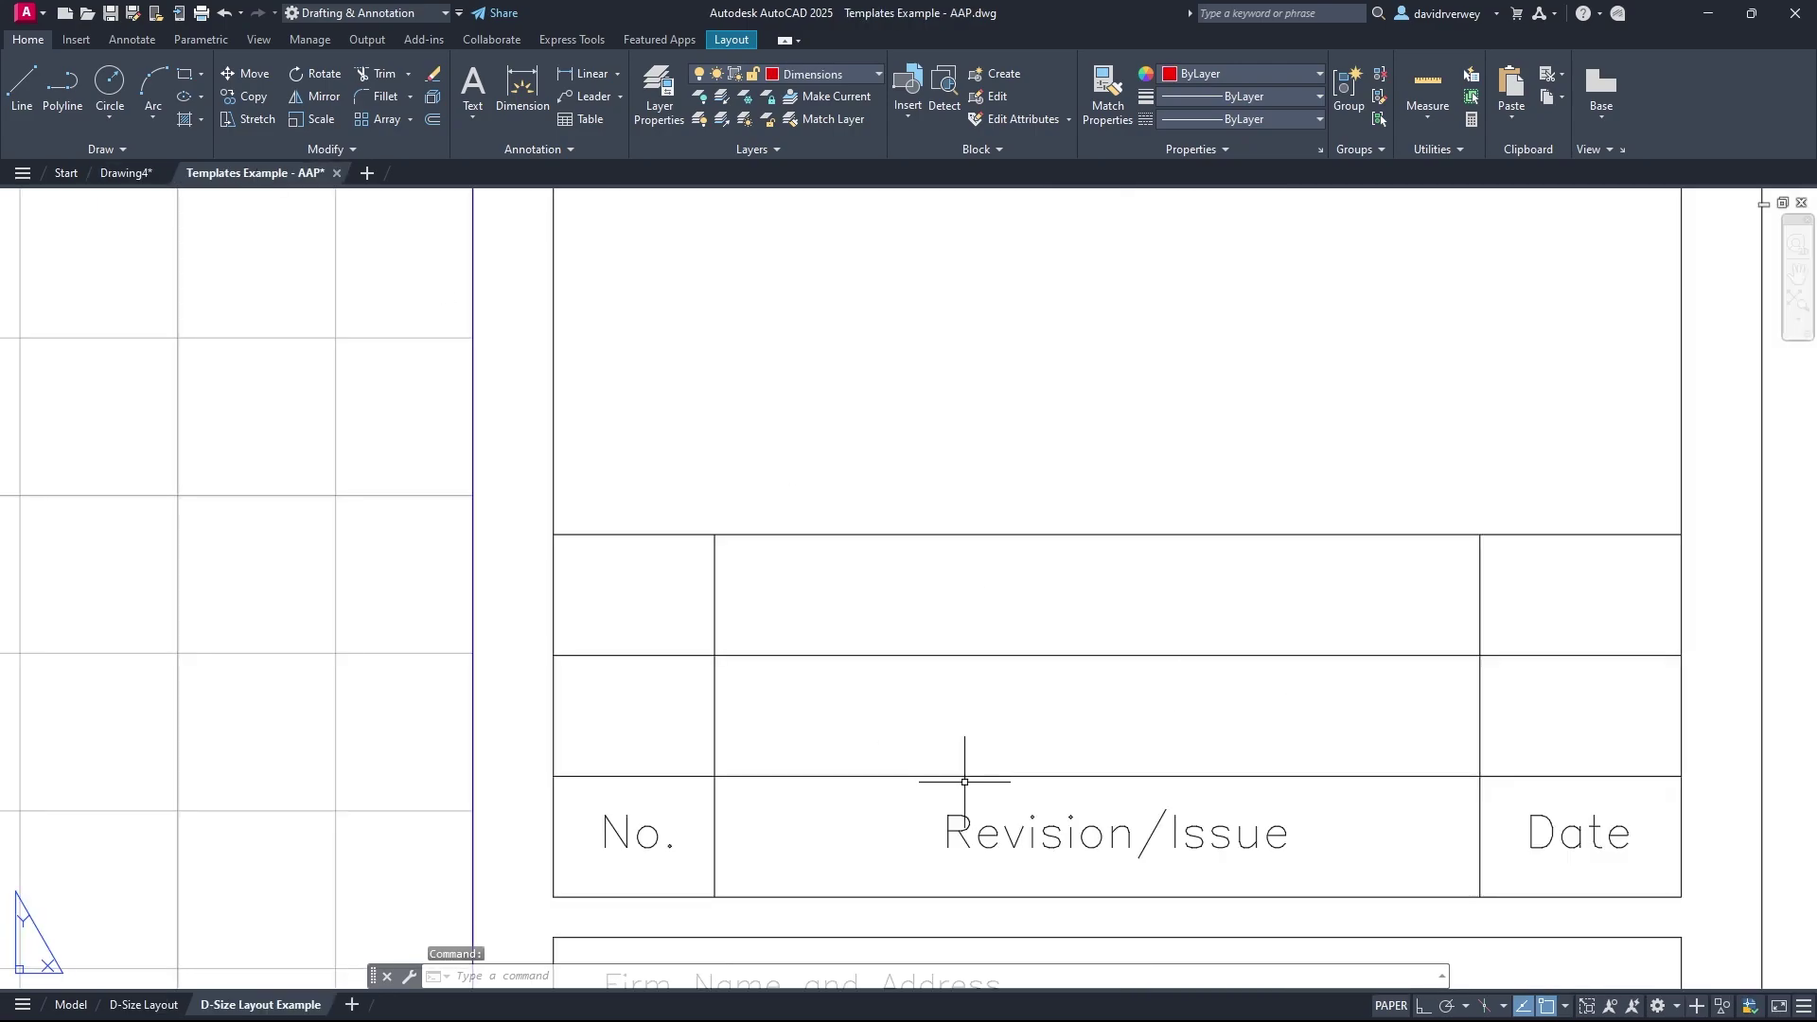
click(121, 175)
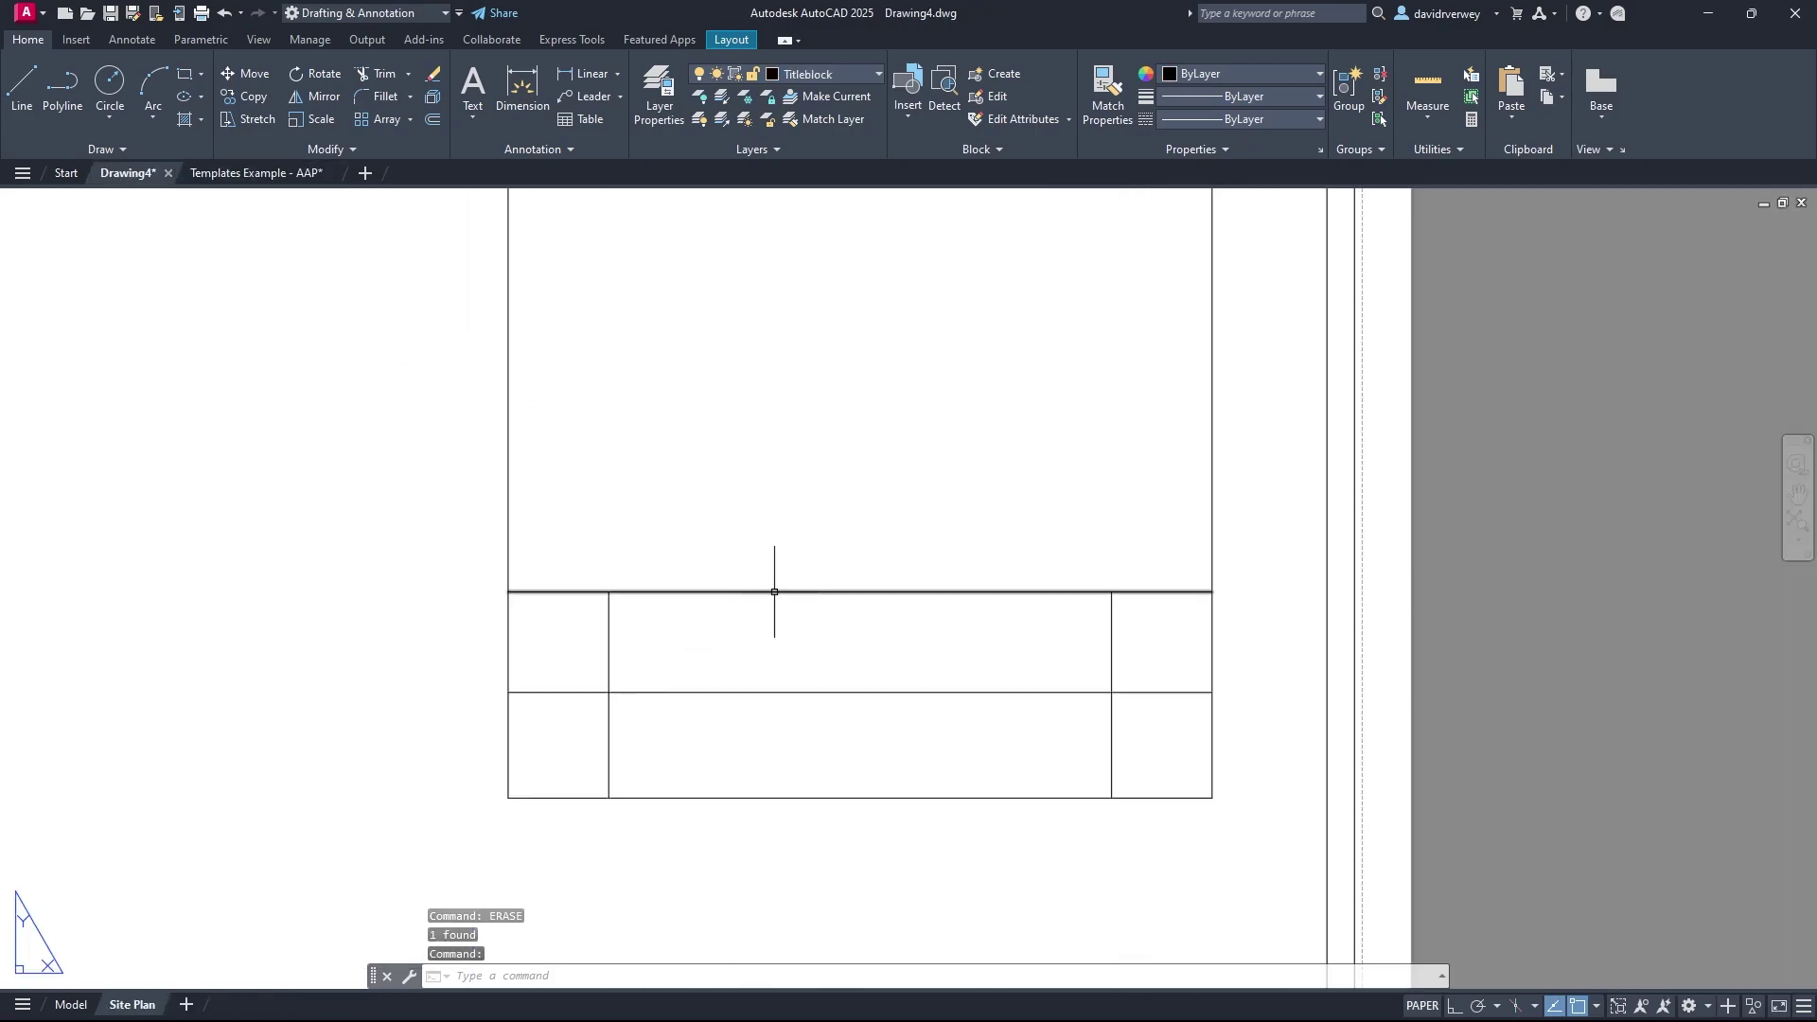
scroll(772, 594, up, 2)
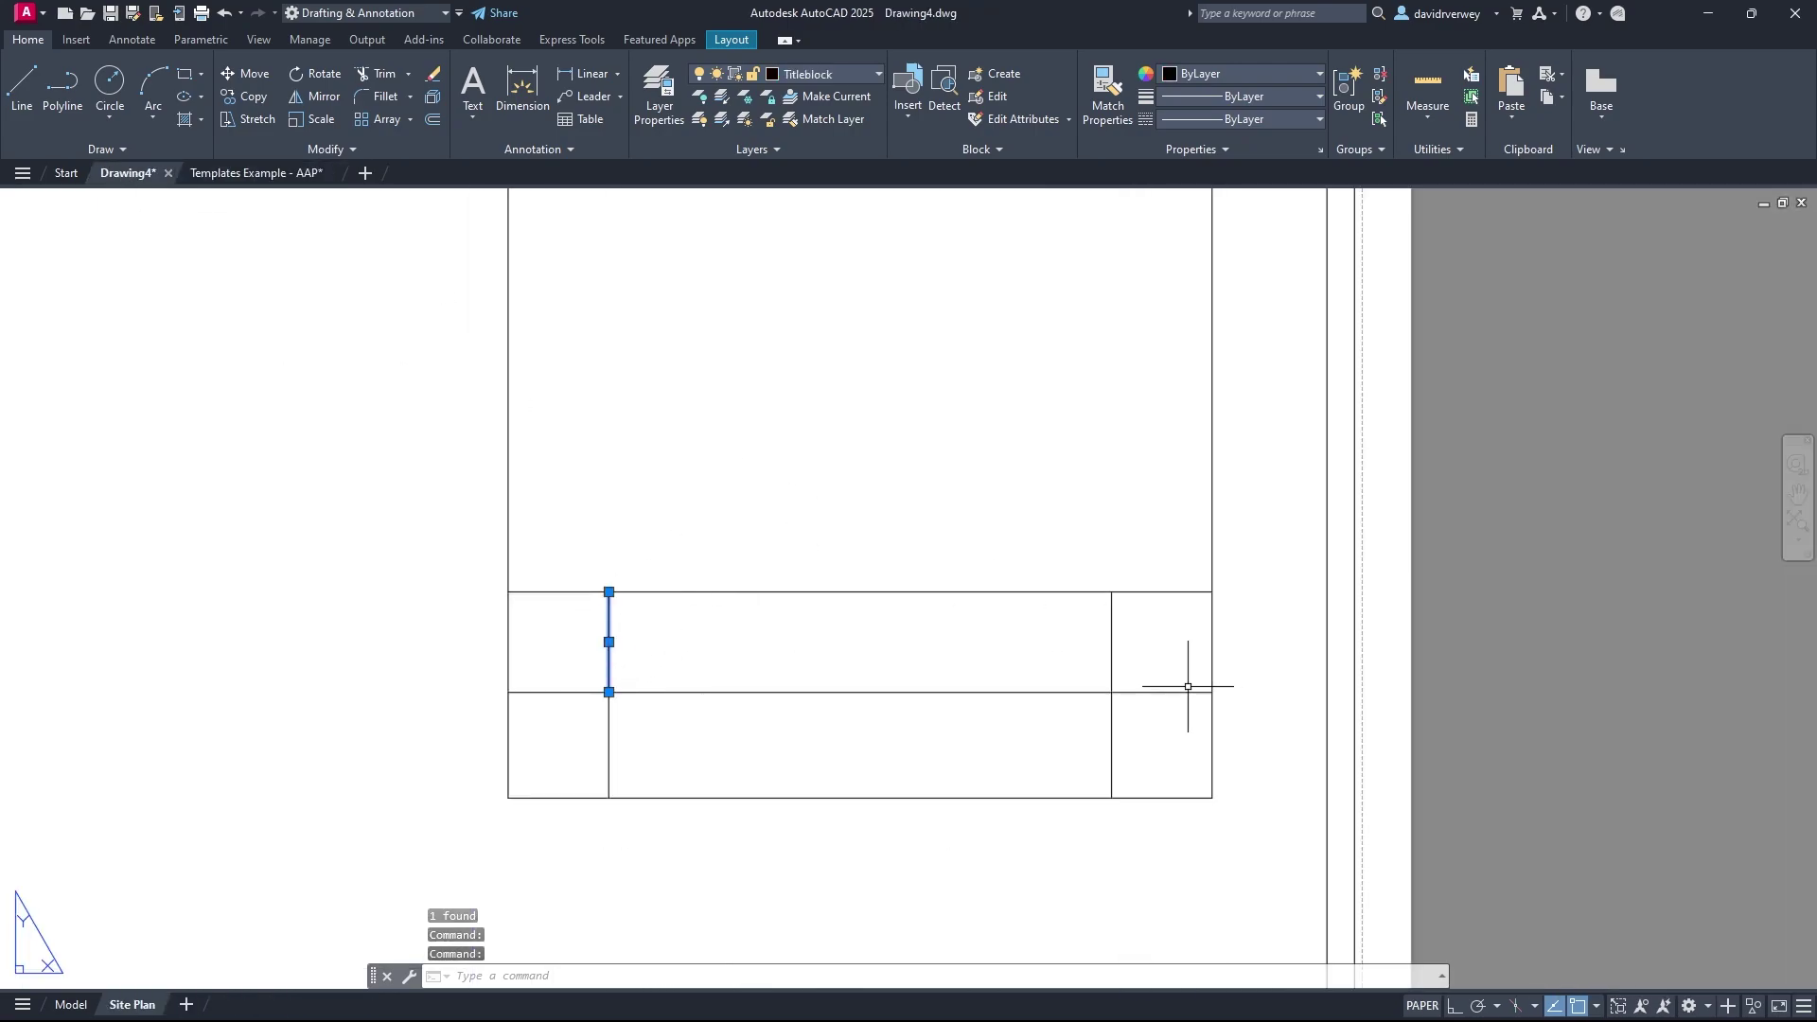
click(1122, 644)
click(1046, 617)
click(1045, 623)
click(960, 579)
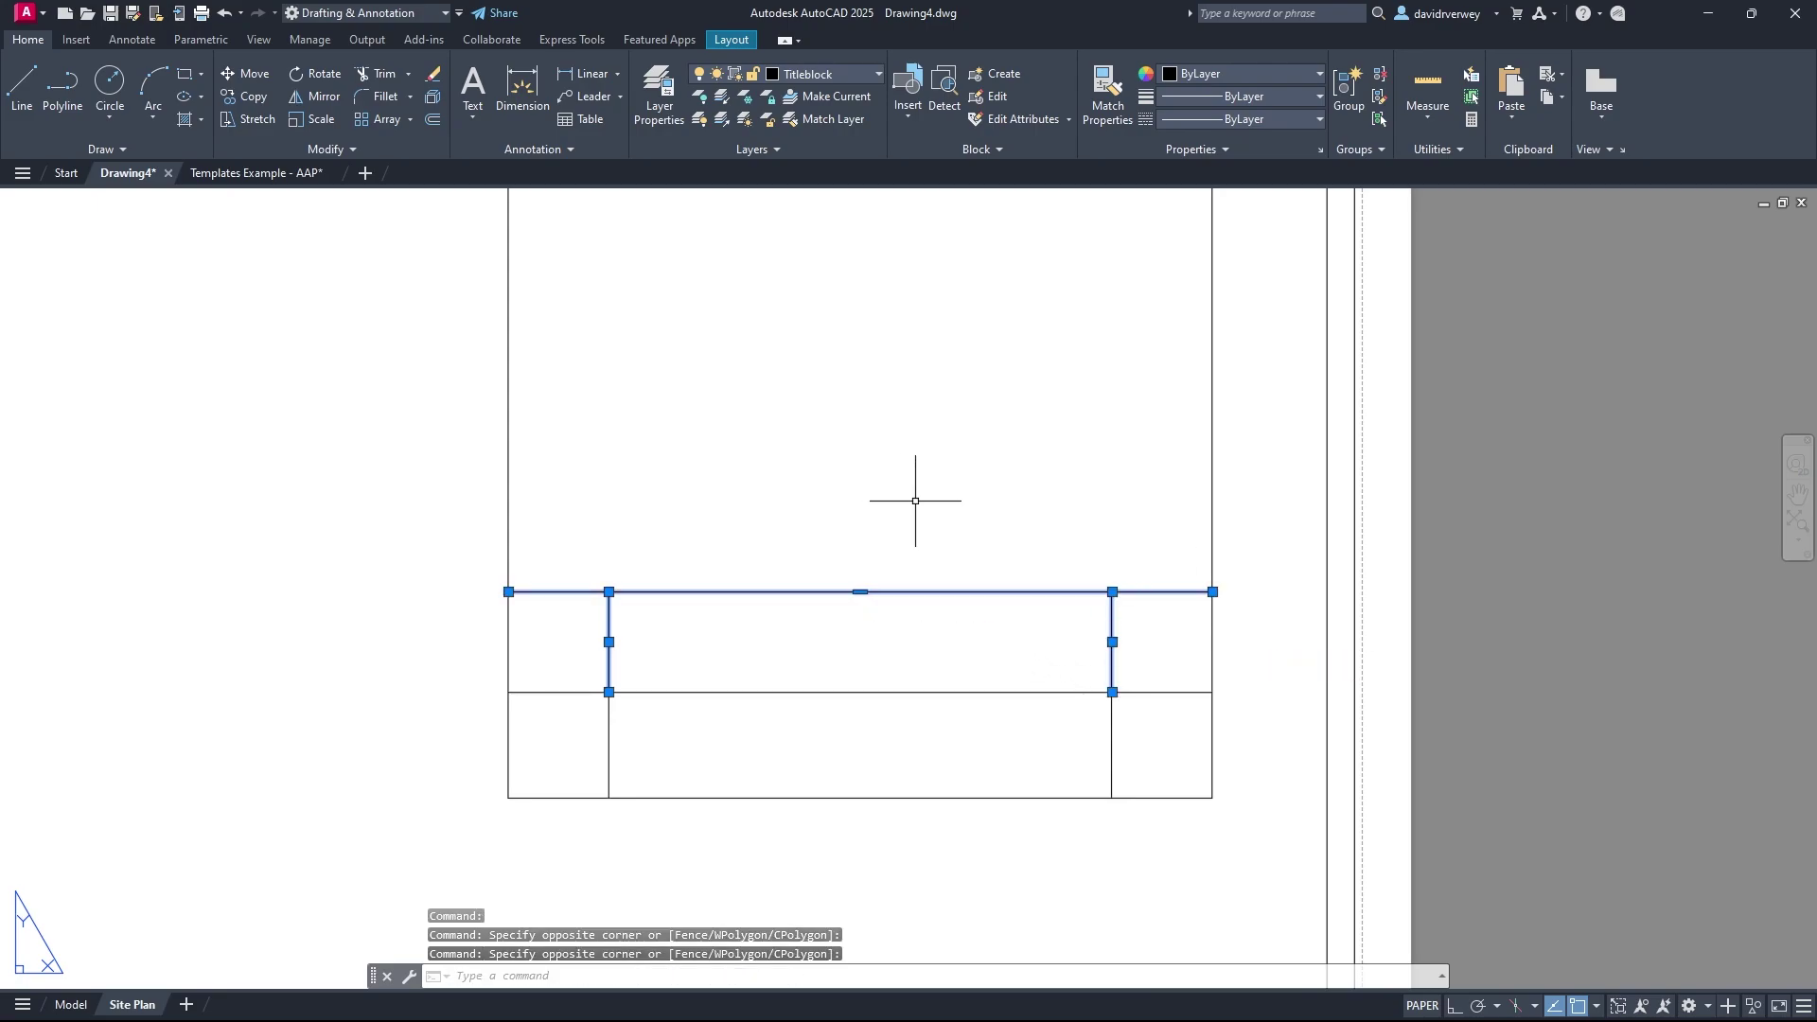
key(Return)
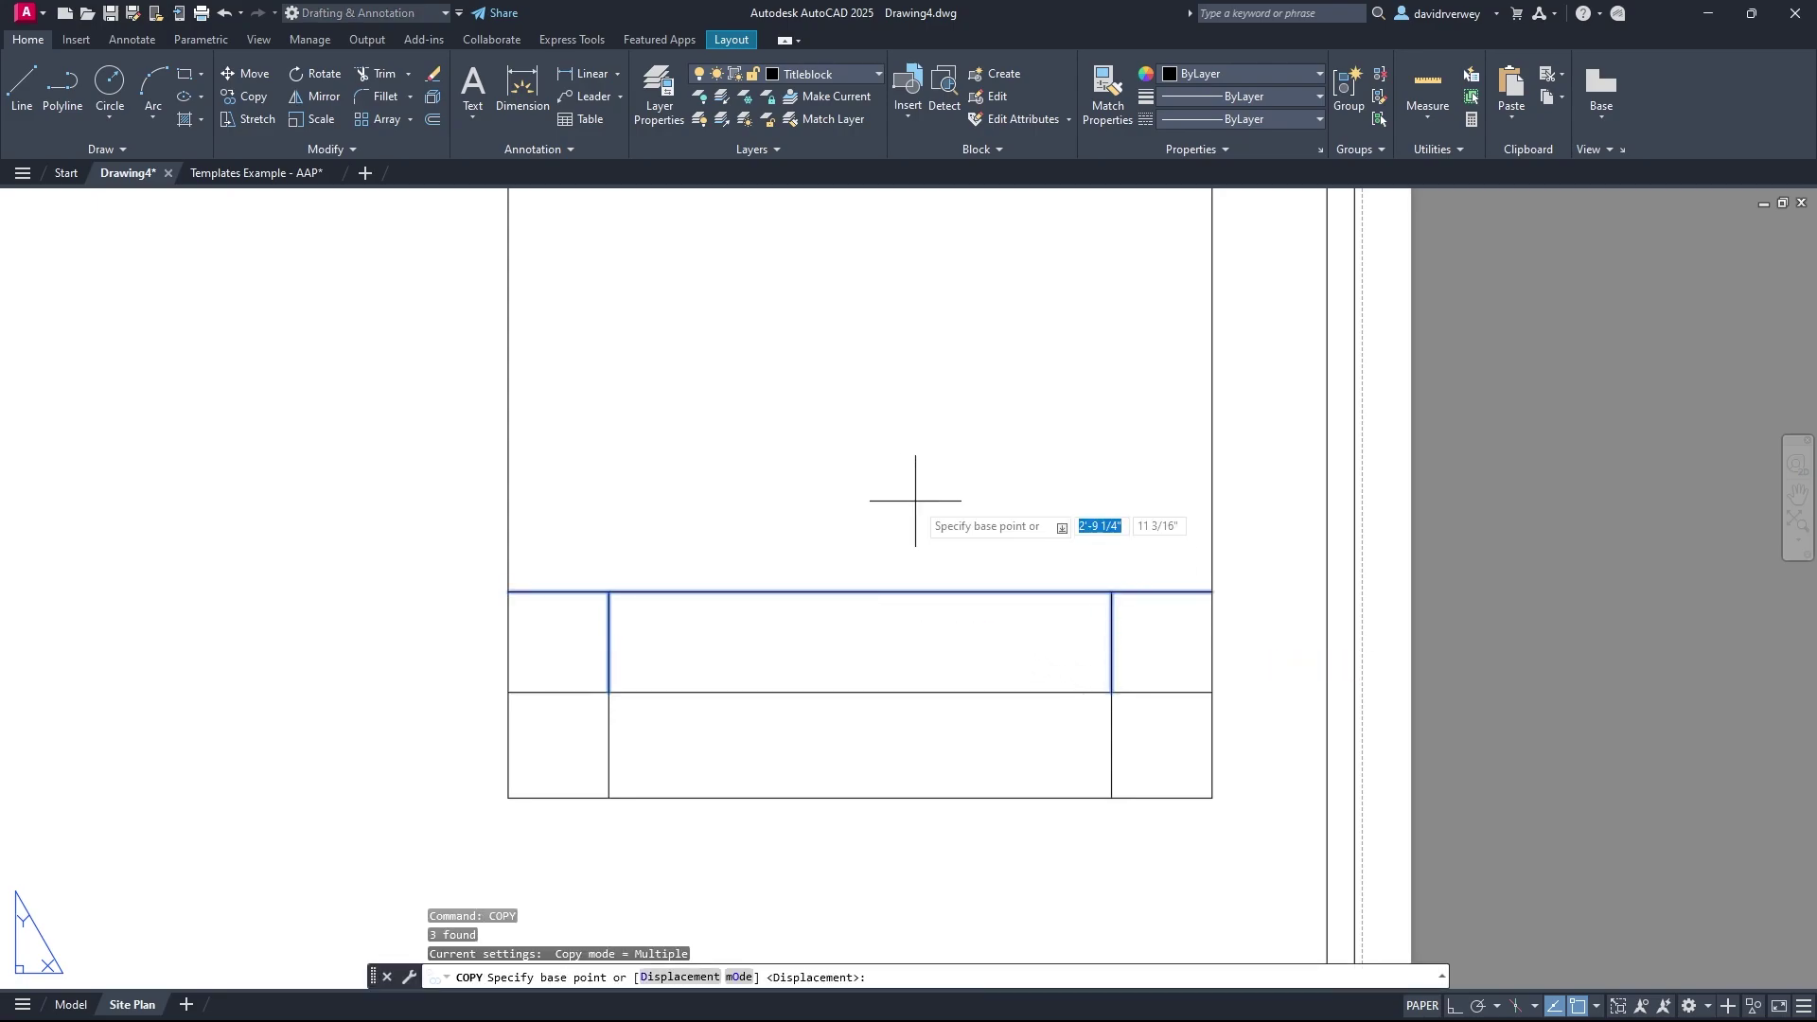
click(1112, 692)
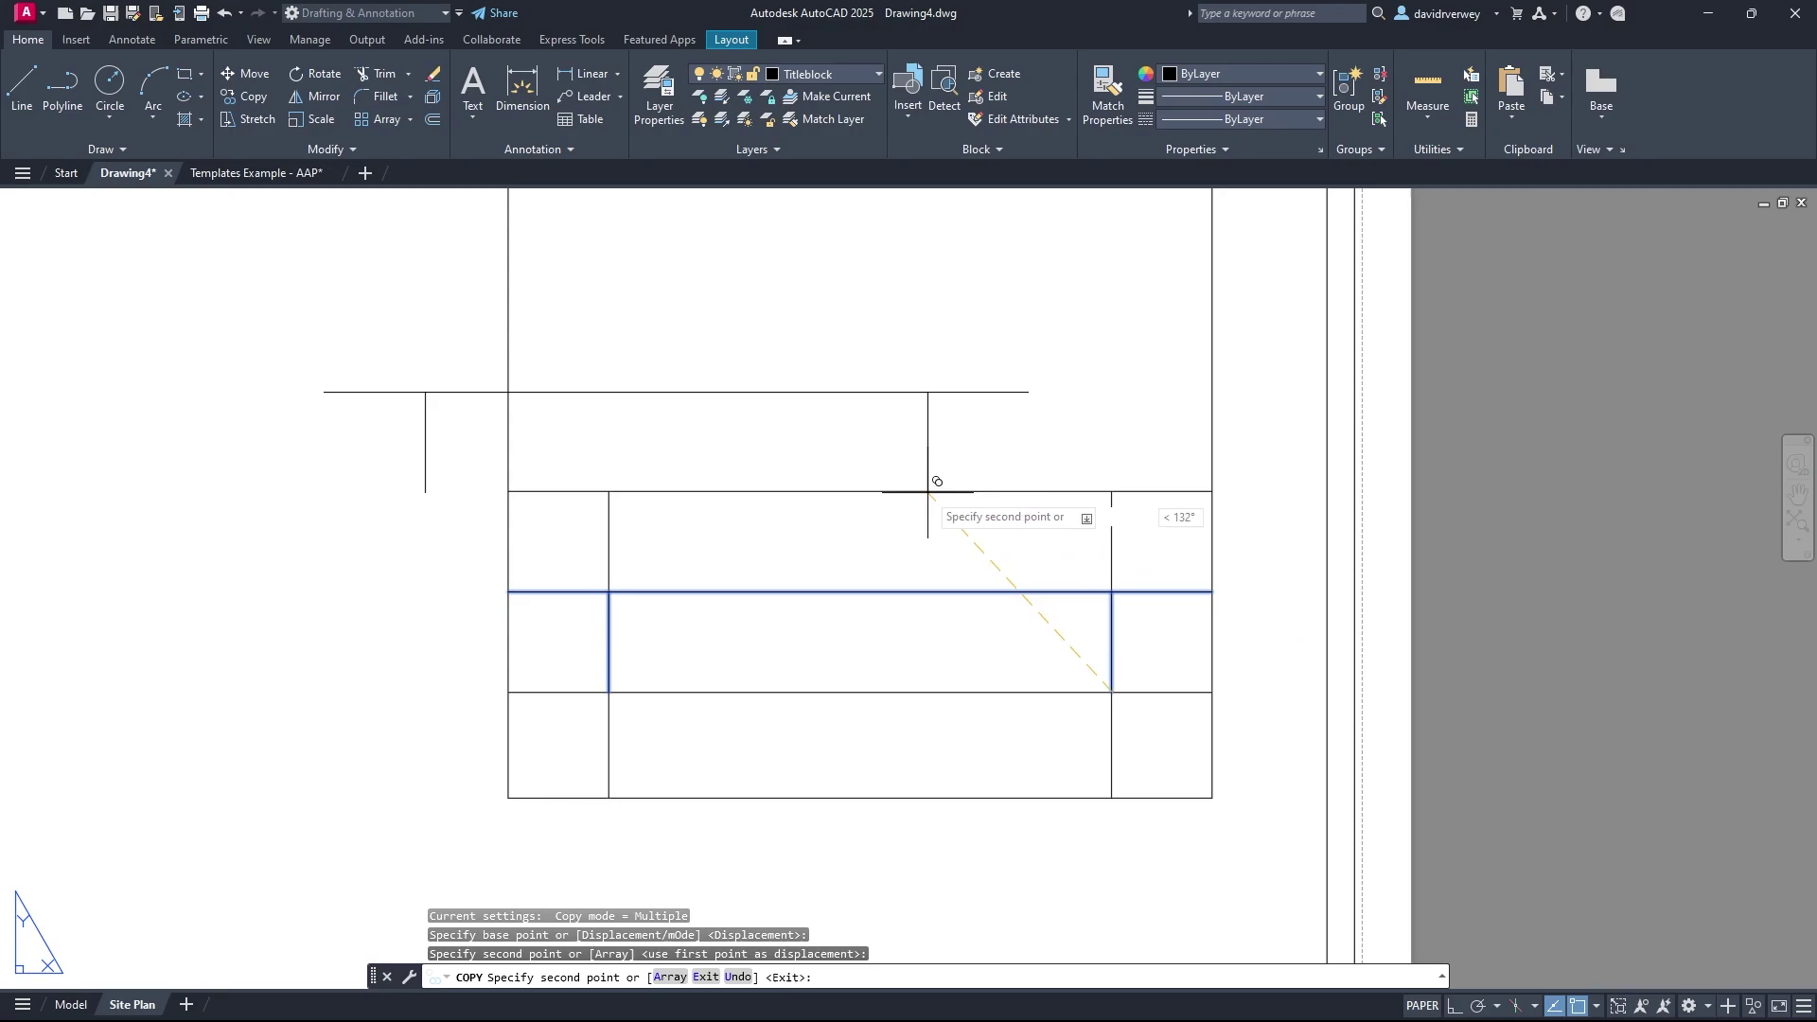
click(1112, 592)
key(Escape)
Step: Measure the Firm Name and Address box in the Templates Example - AAP drawing with a trial rectangle
middle_drag(997, 540, 955, 590)
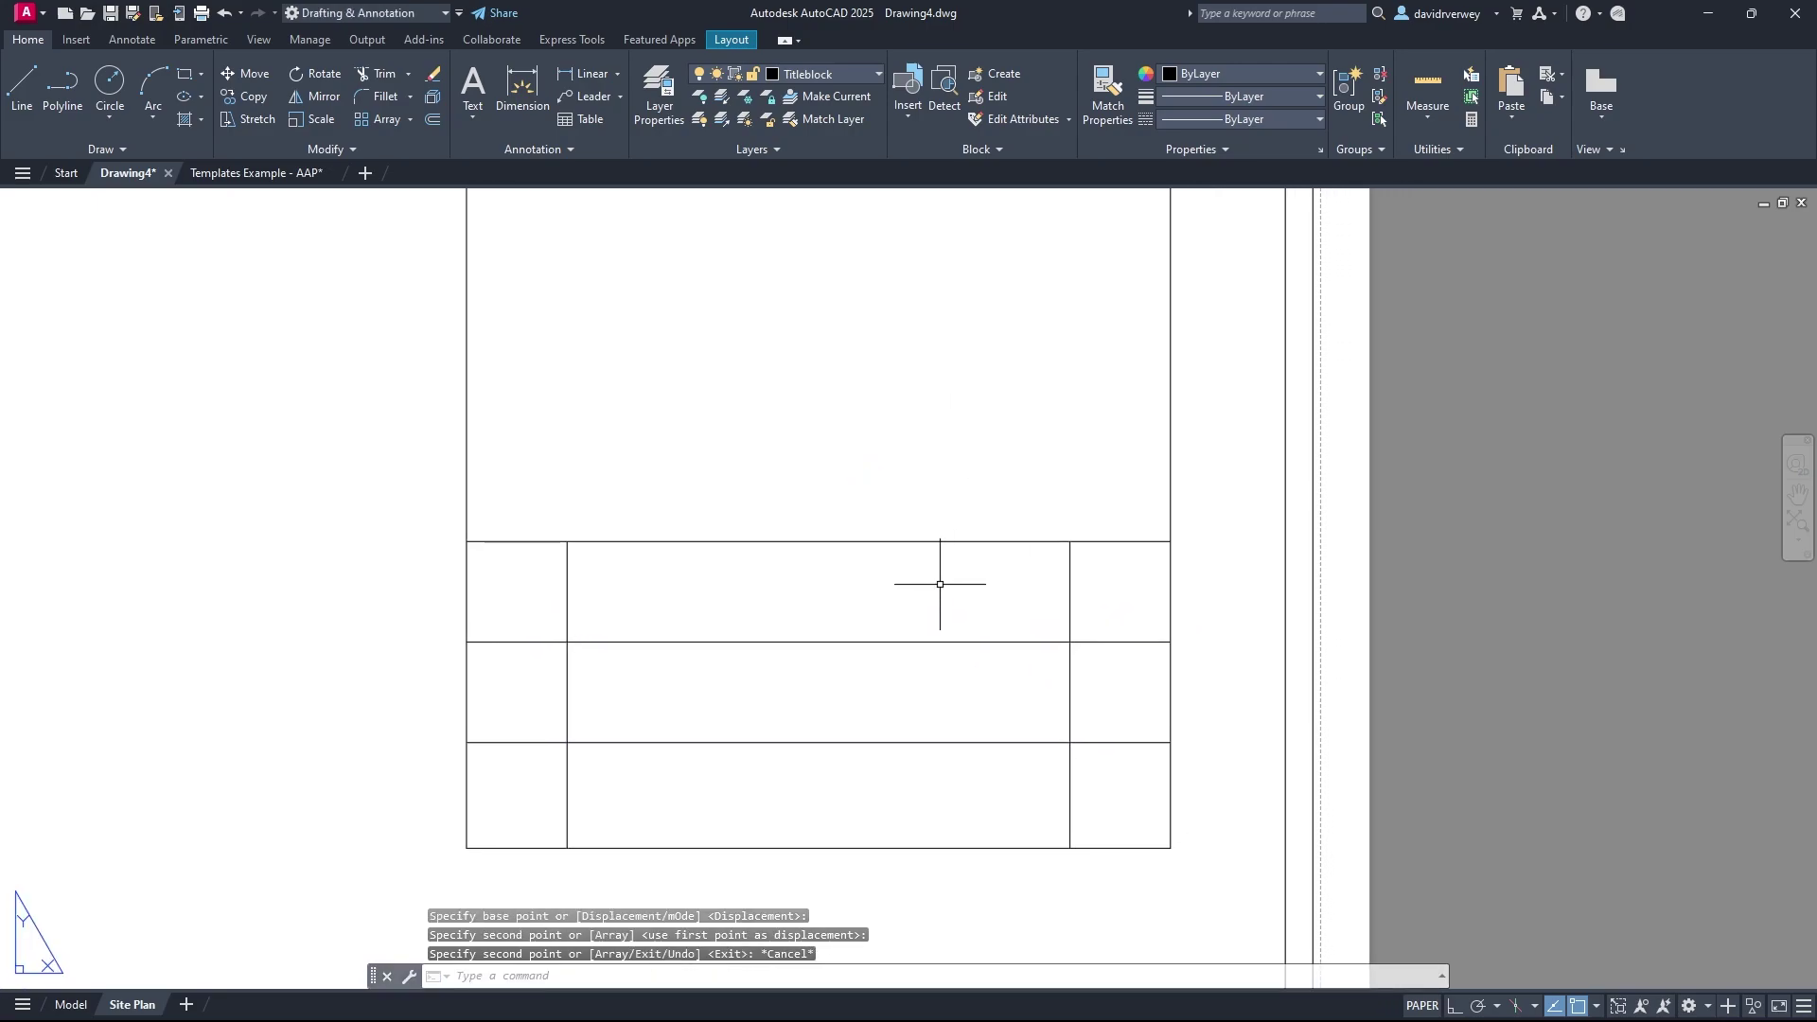
scroll(927, 598, down, 6)
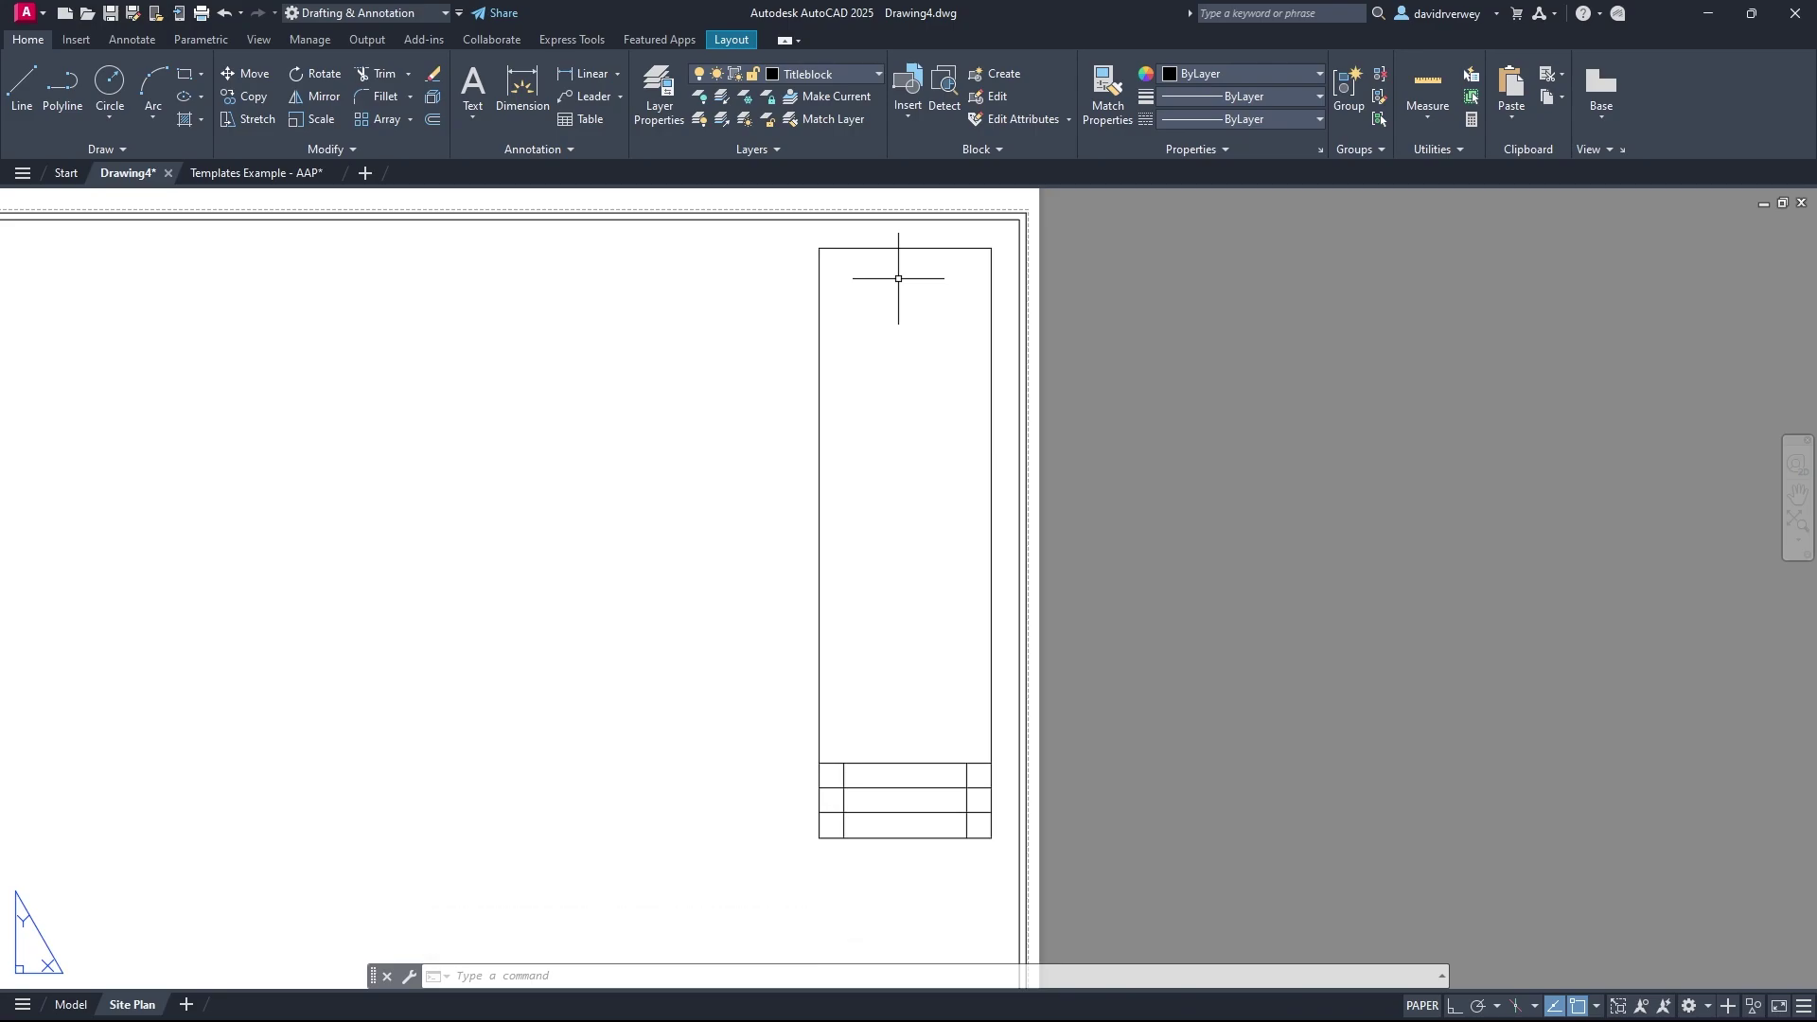
click(231, 172)
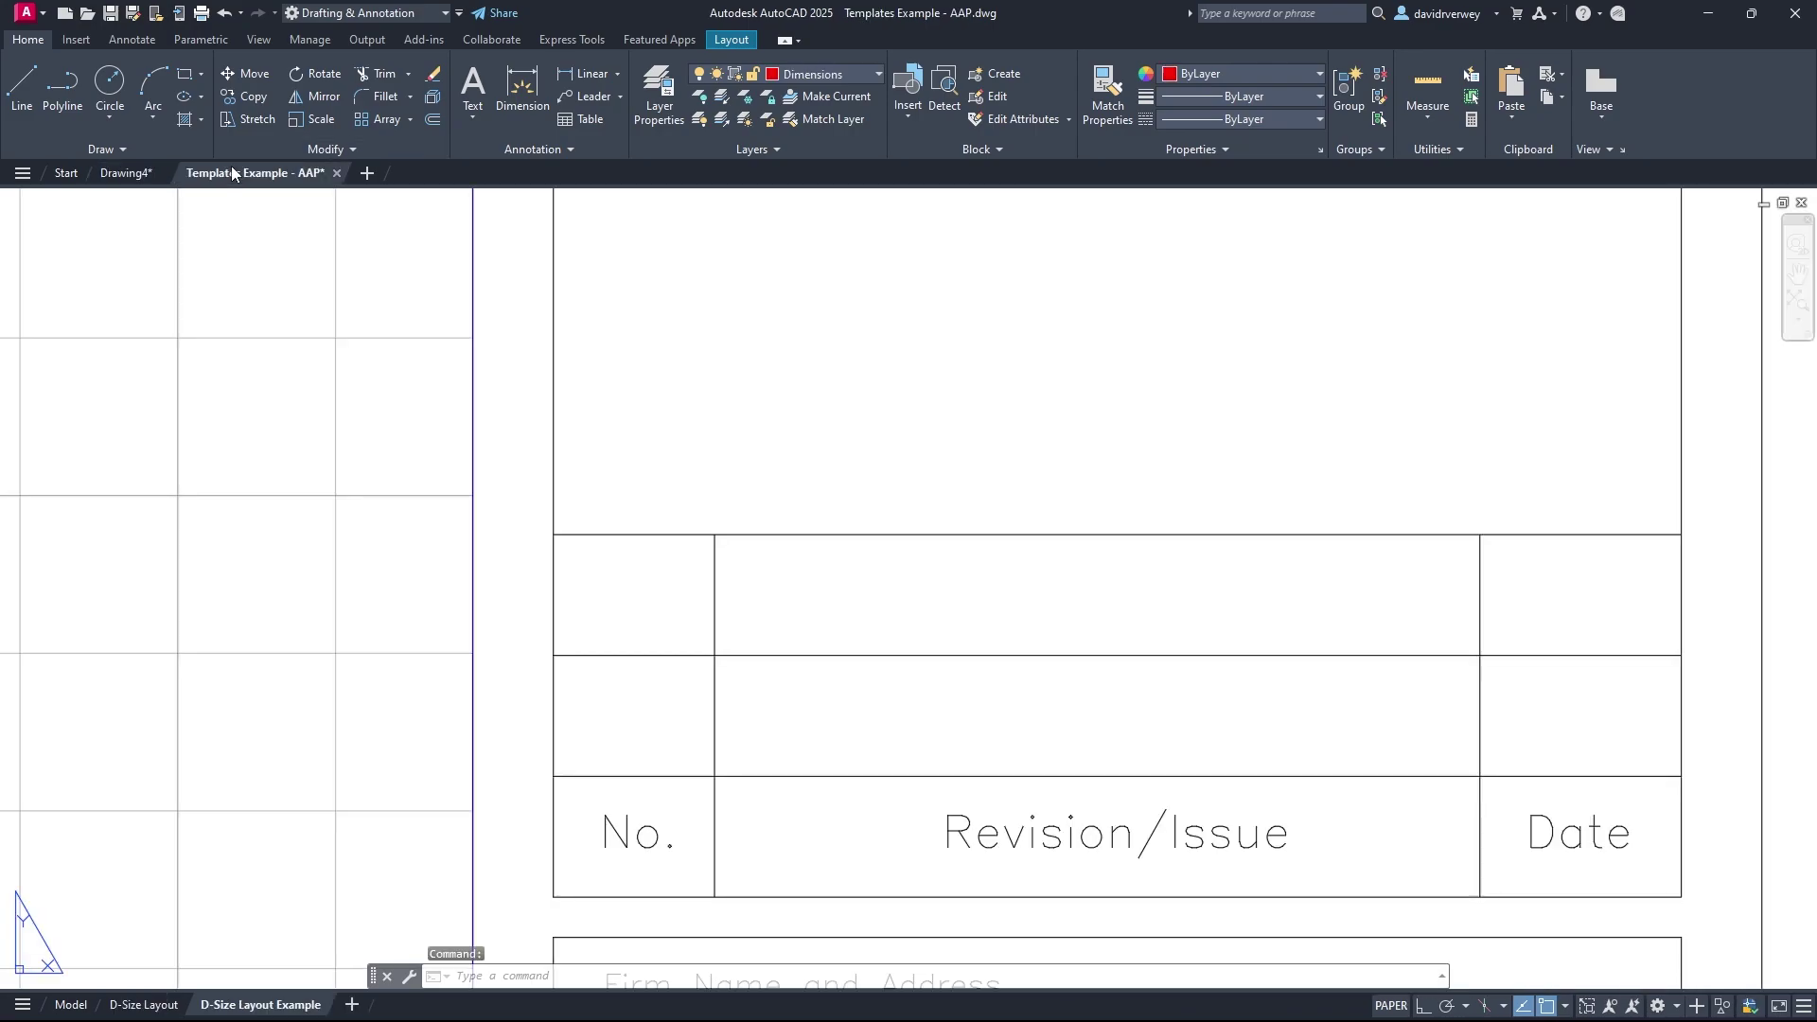
scroll(1003, 596, down, 5)
scroll(1120, 678, down, 3)
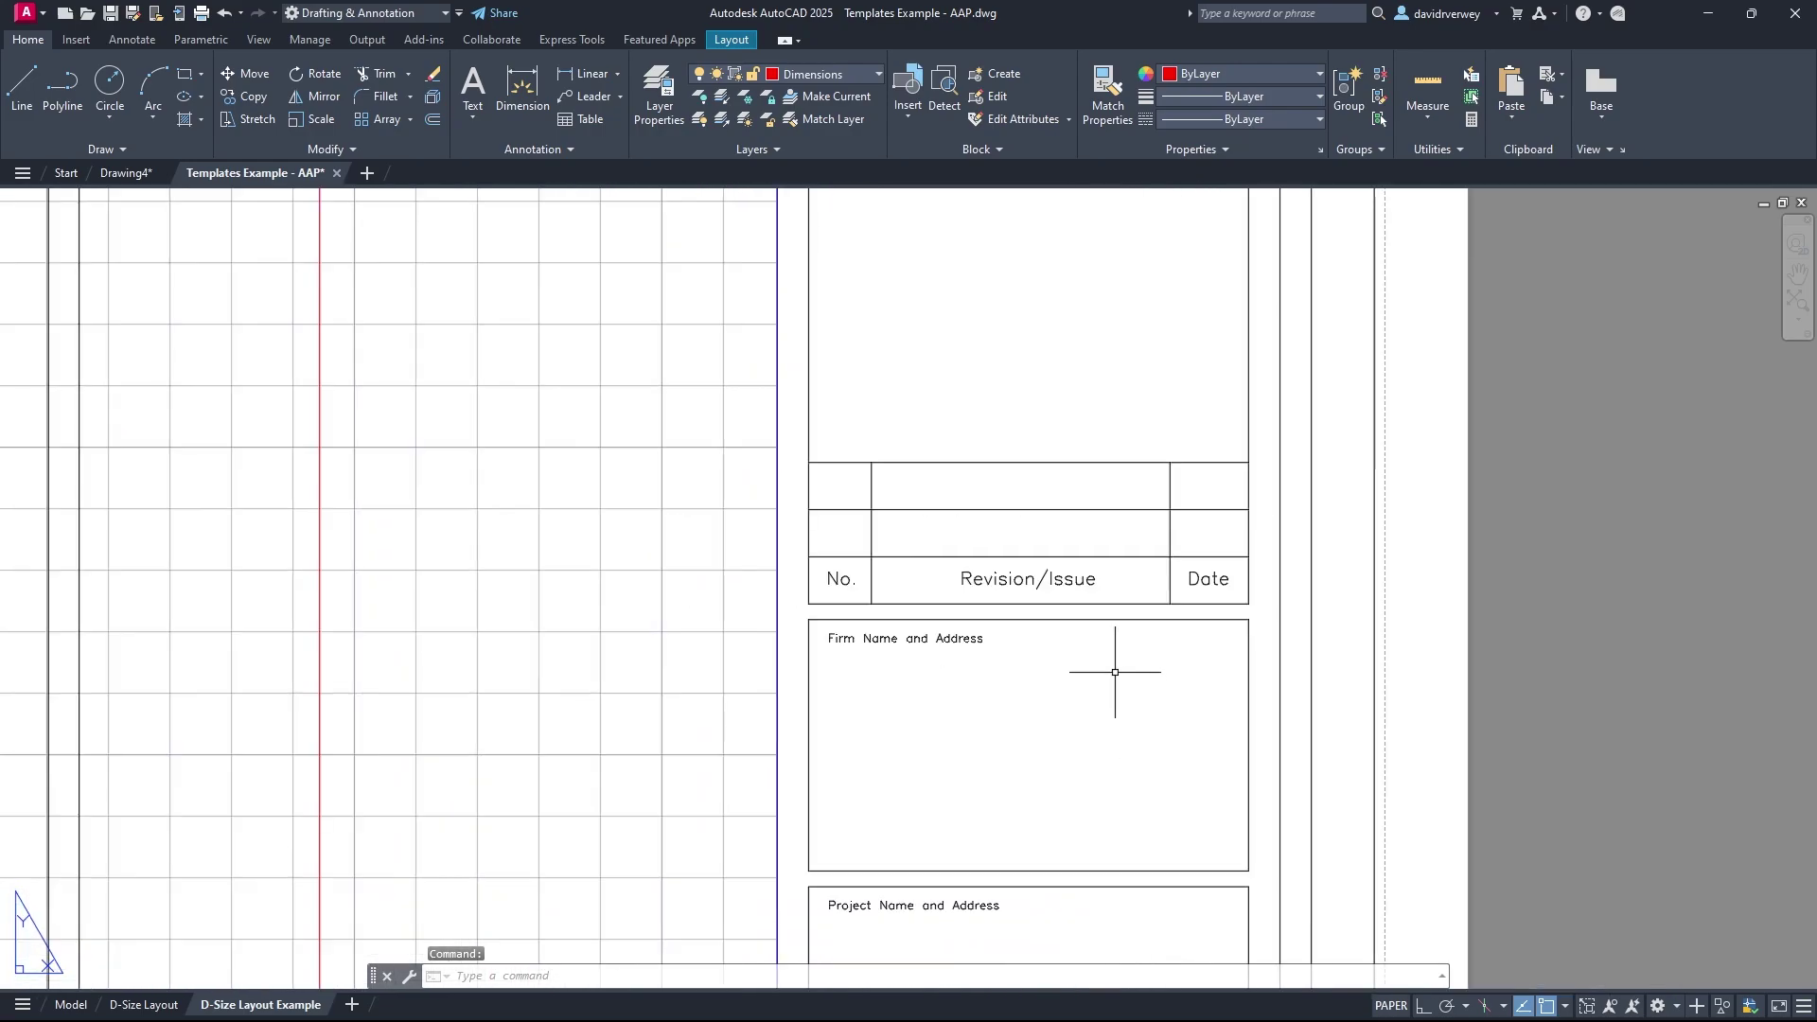
middle_drag(1119, 678, 969, 589)
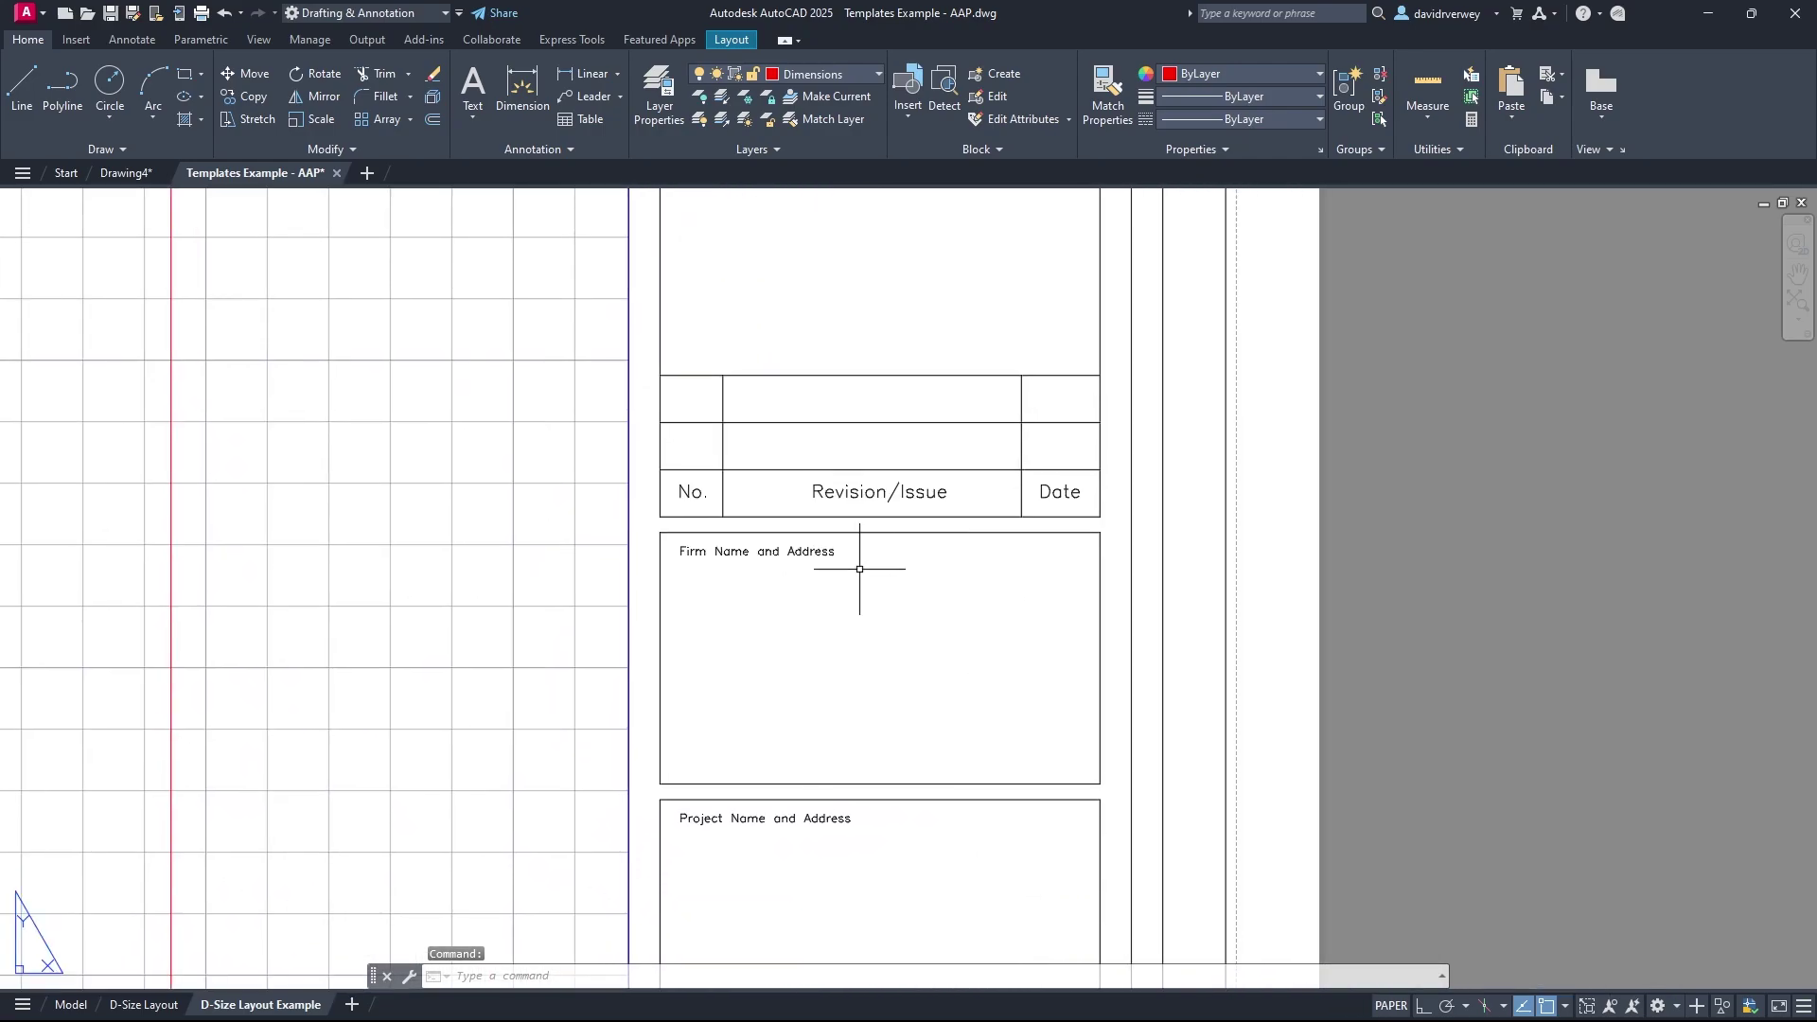
click(183, 84)
click(659, 533)
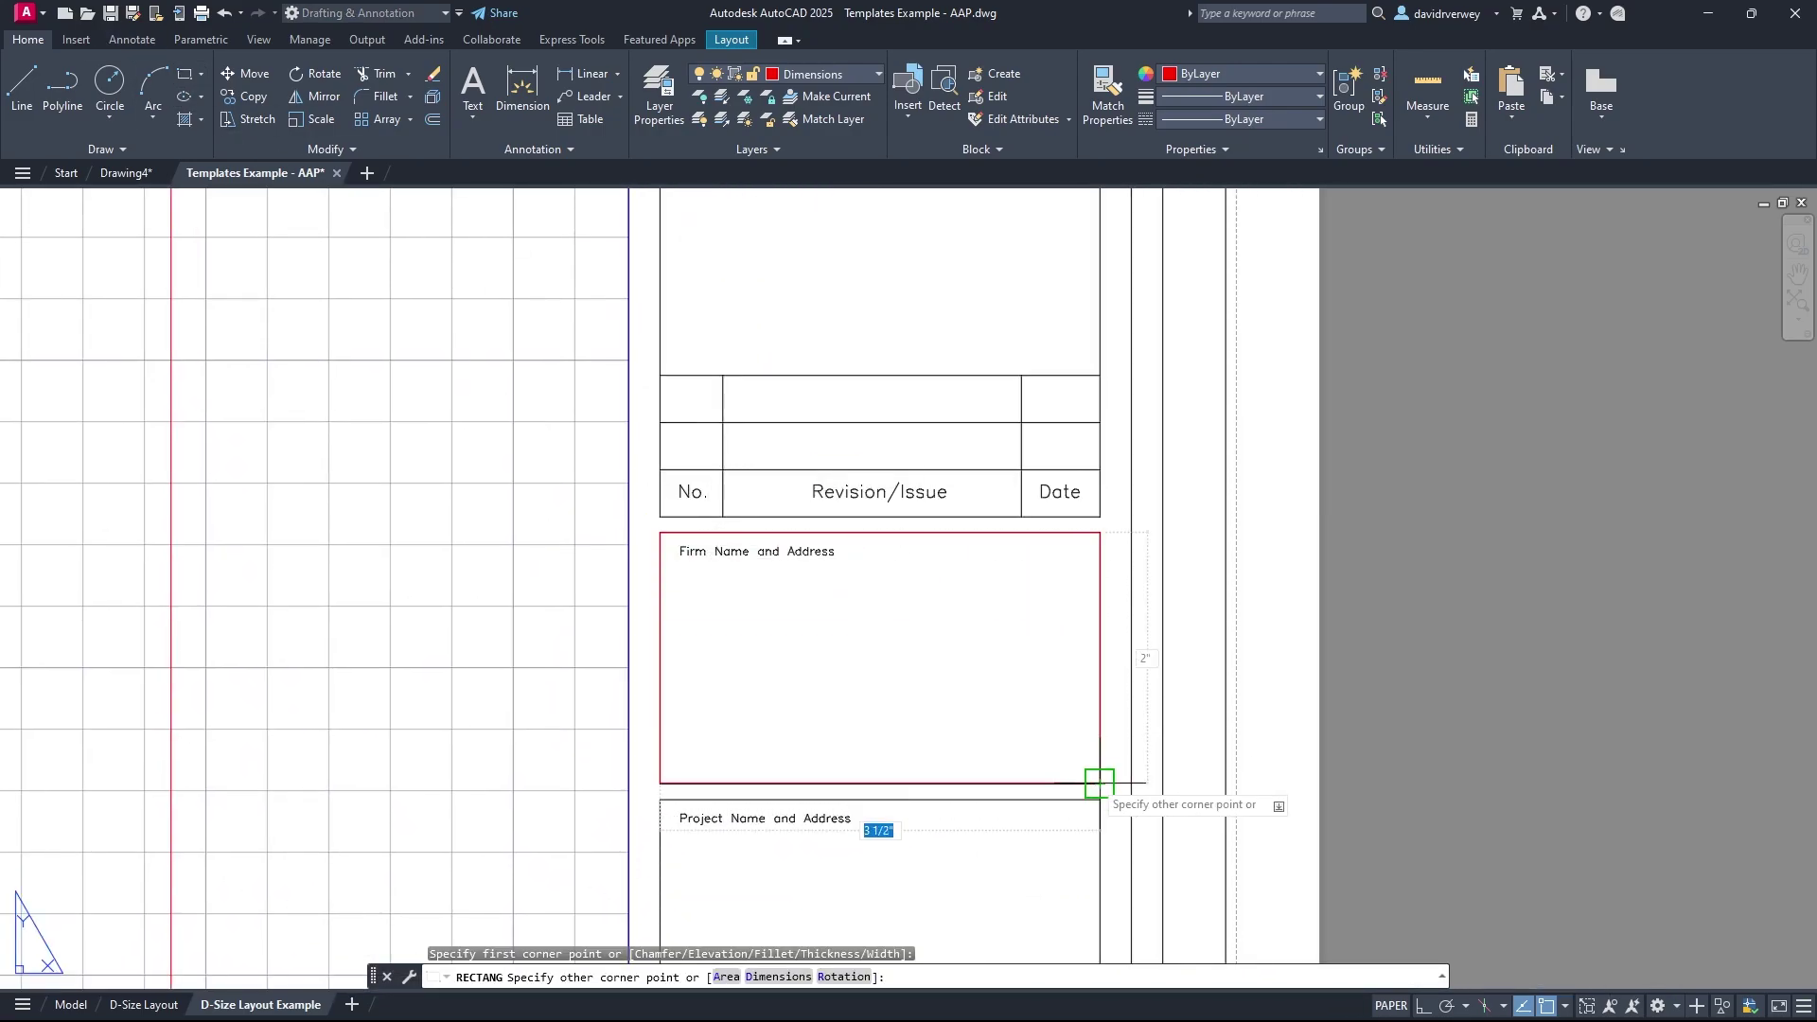
key(Escape)
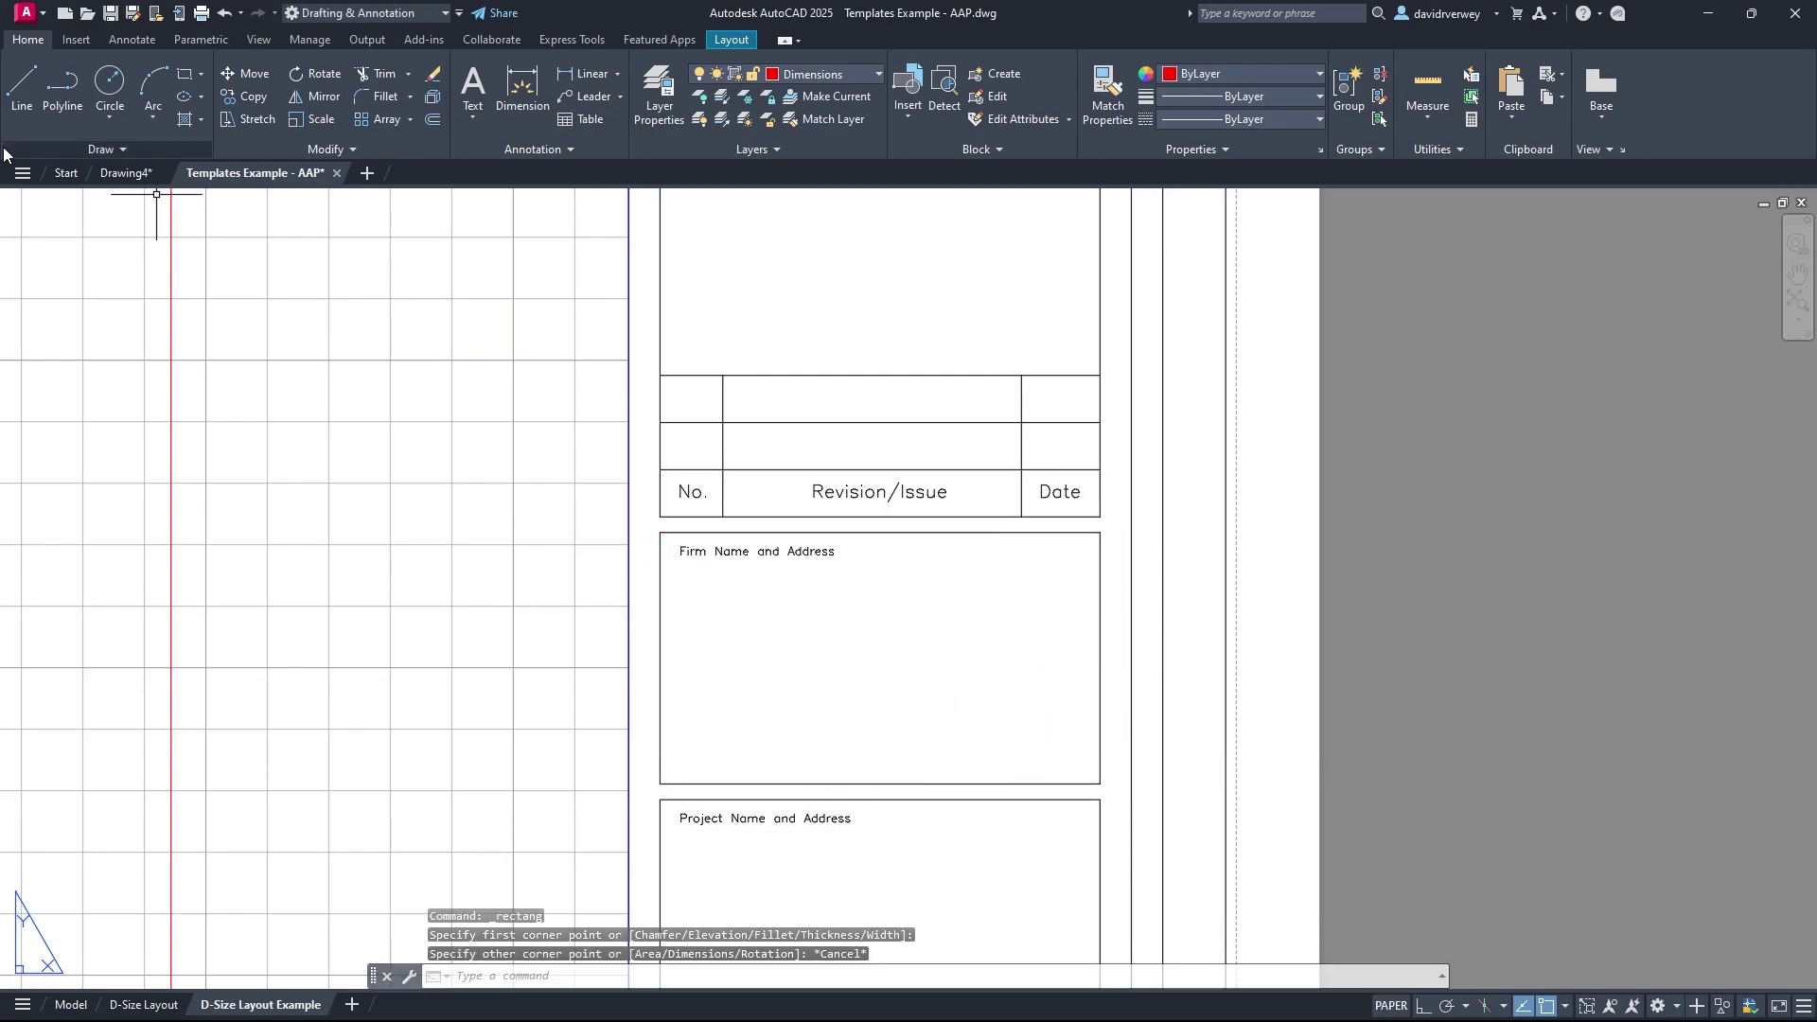
Step: In Drawing4, draw a 3.5" by 2" rectangle slightly below the revision table, aligned with its left edge
click(126, 175)
middle_drag(762, 649, 696, 335)
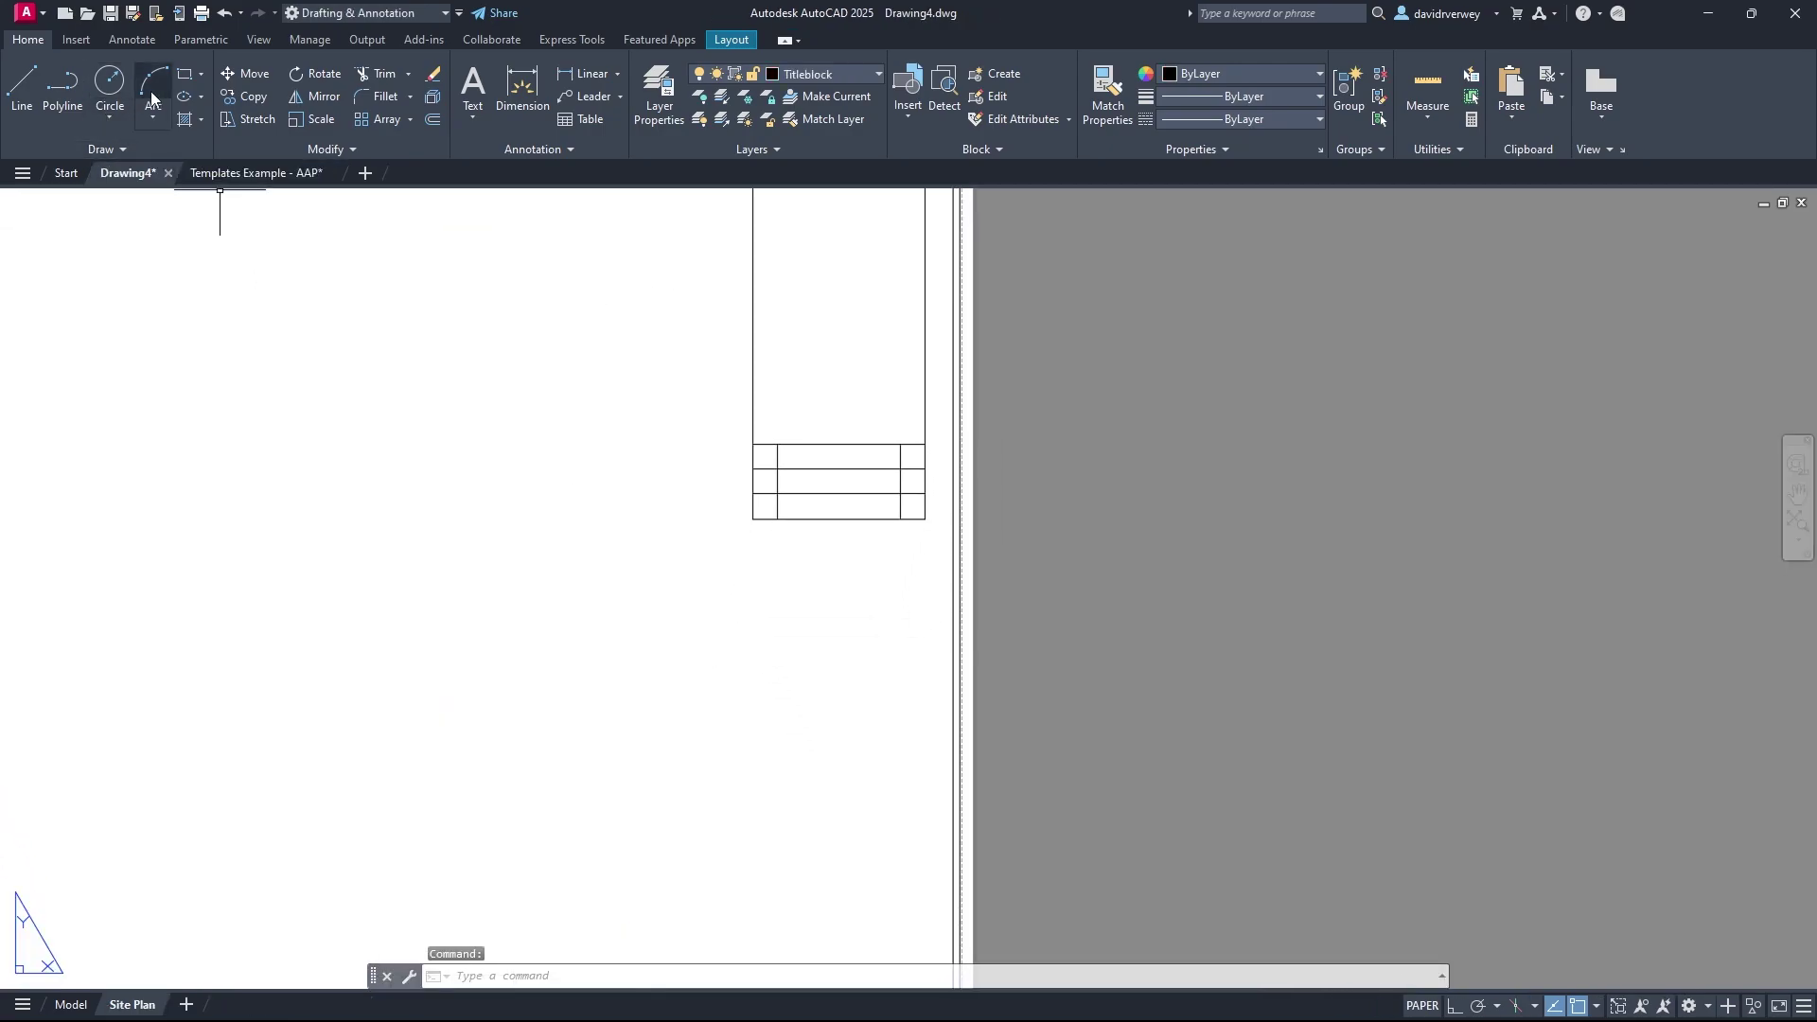
click(185, 75)
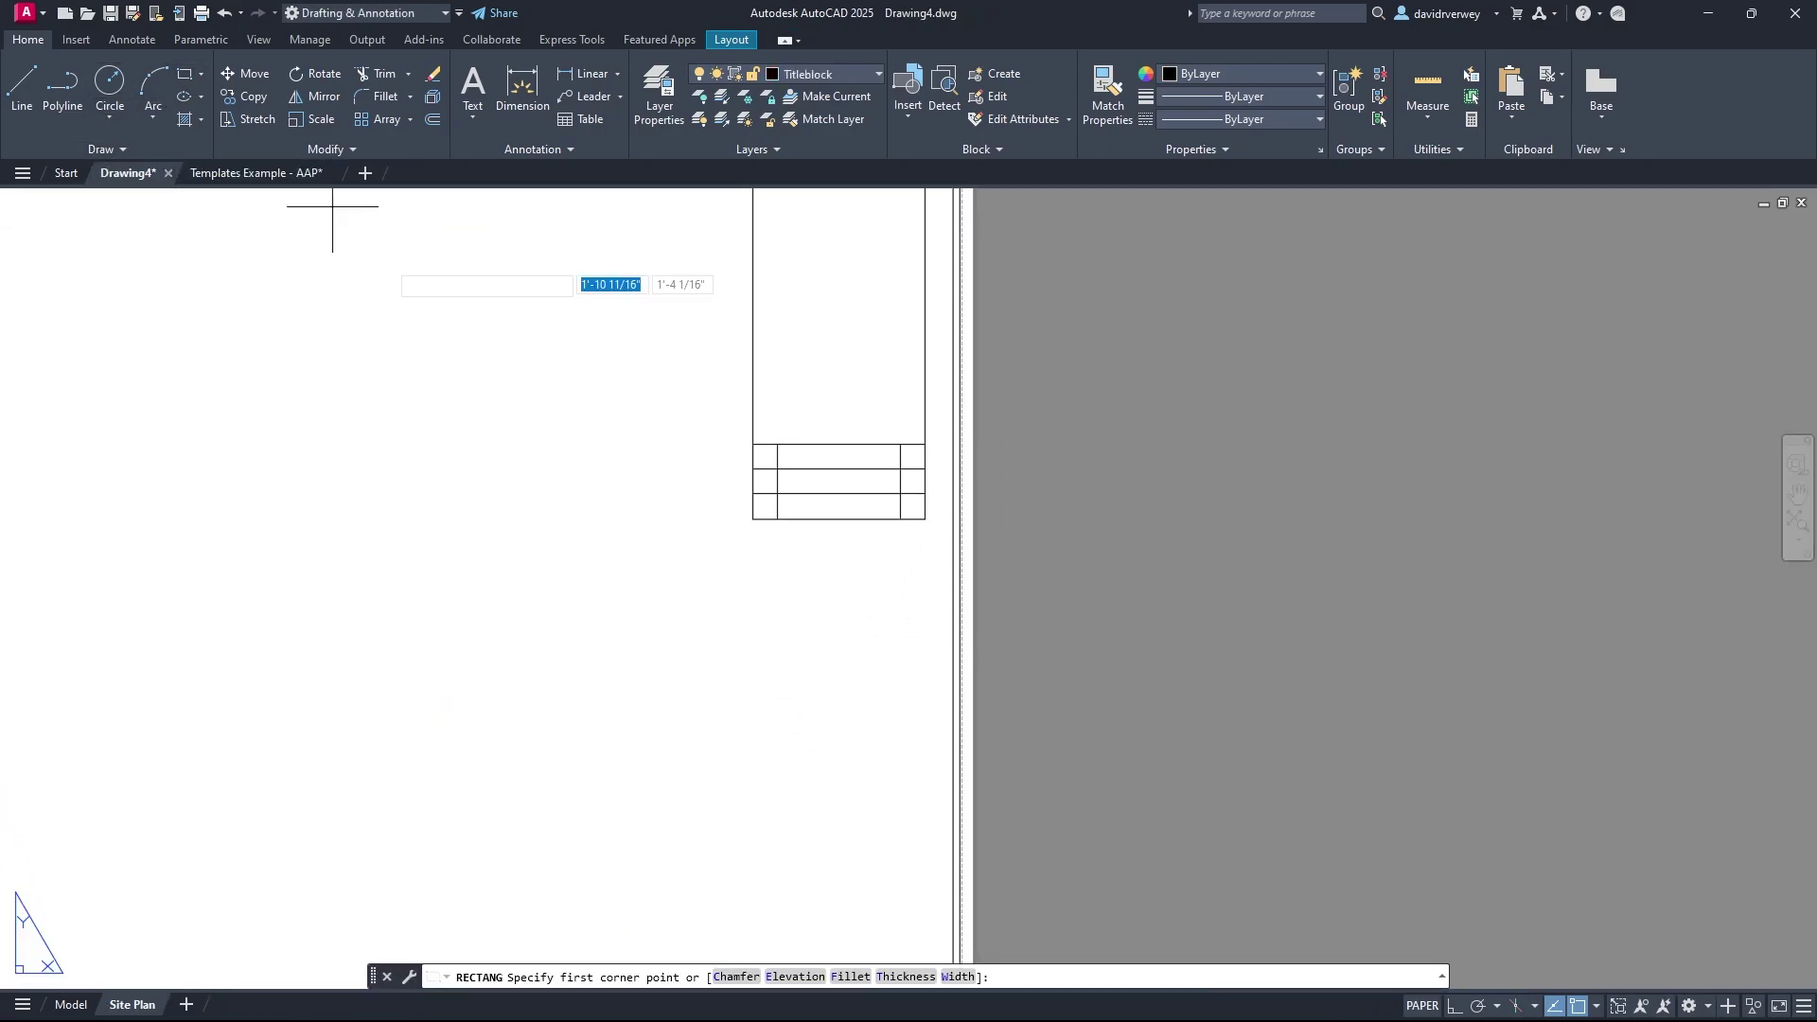
click(753, 547)
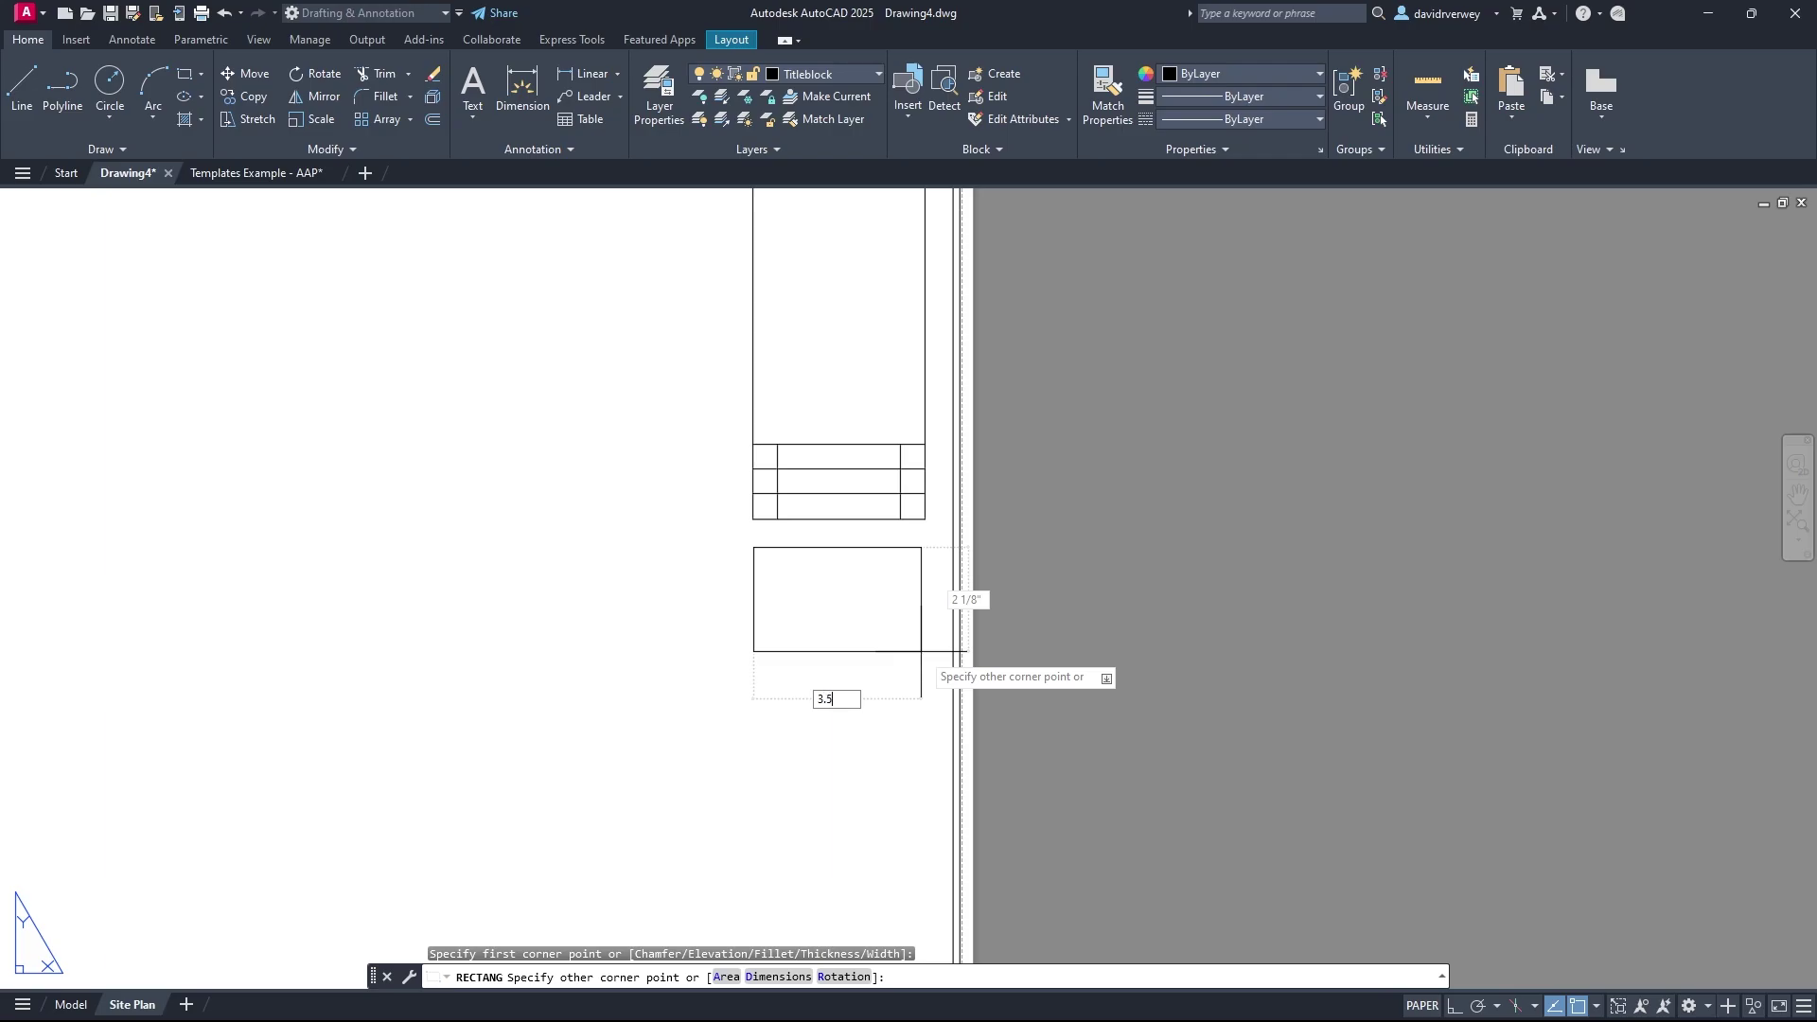
text(3.5)
key(Tab)
key(Return)
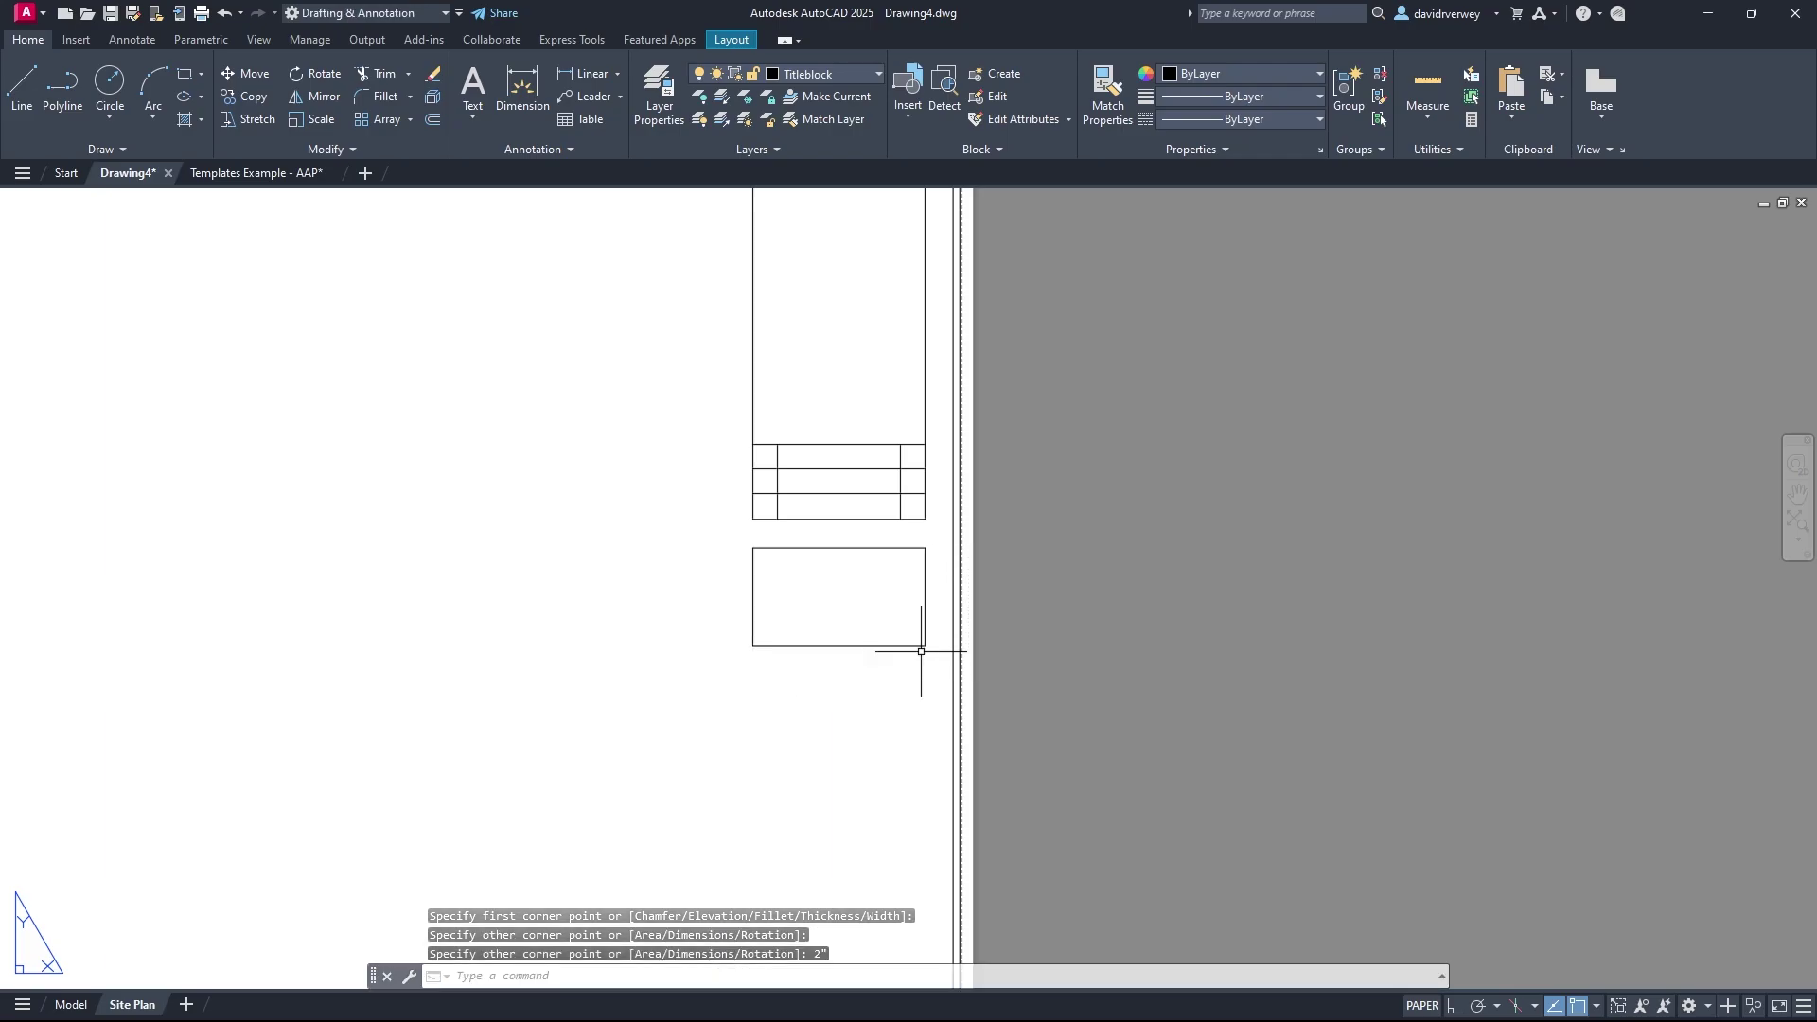
Step: Examine the spacing between the information boxes in the Templates Example - AAP drawing and return to Drawing4
click(257, 173)
scroll(873, 608, down, 2)
middle_drag(872, 609, 872, 540)
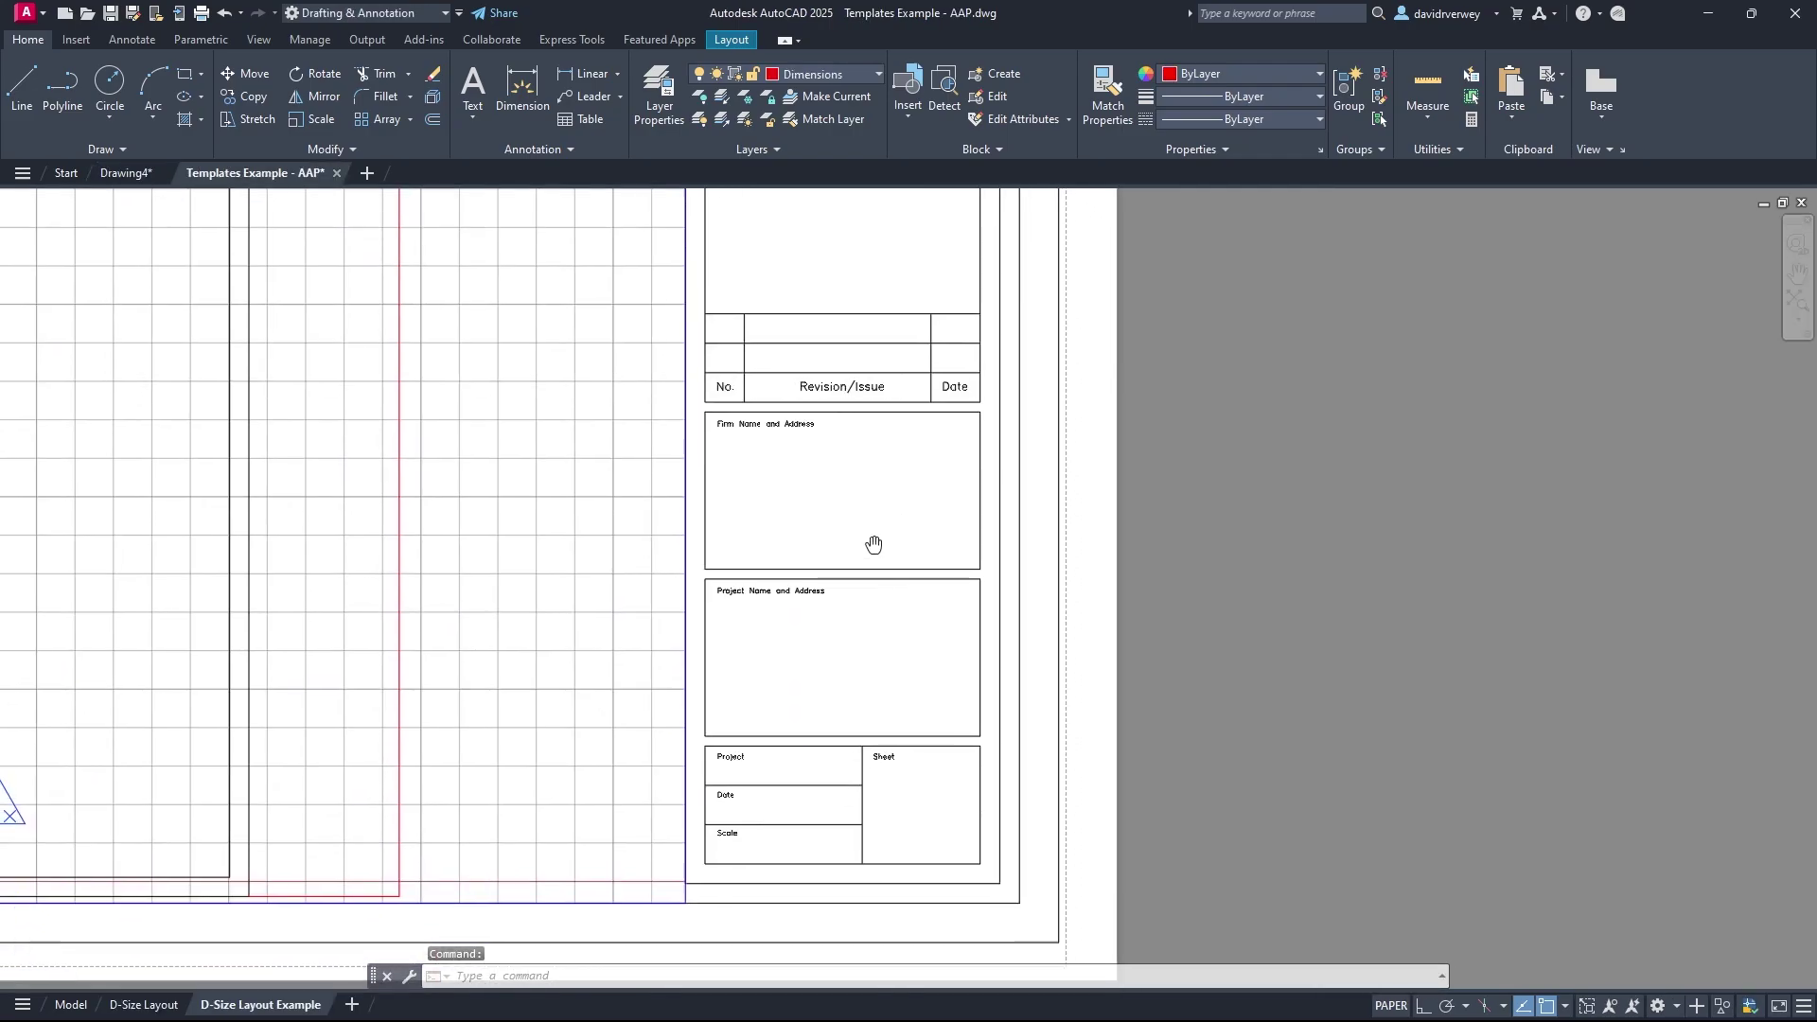
scroll(832, 568, up, 2)
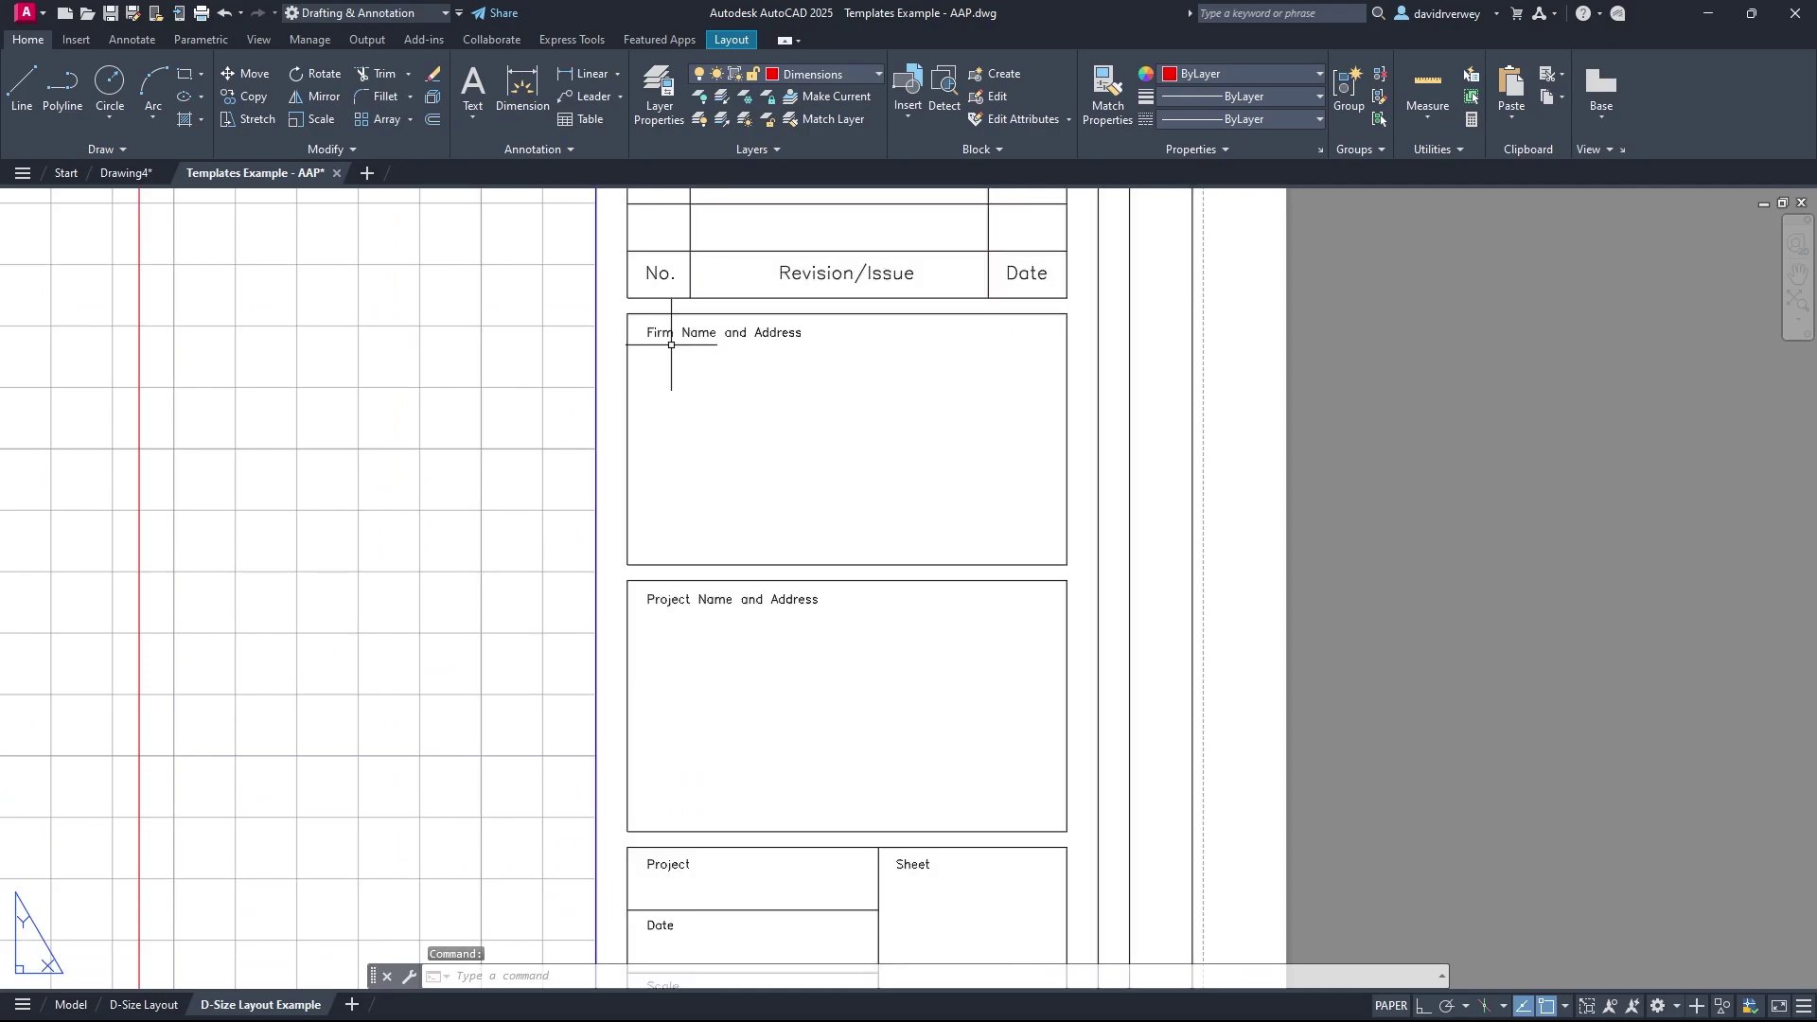
click(126, 173)
text(l)
key(space)
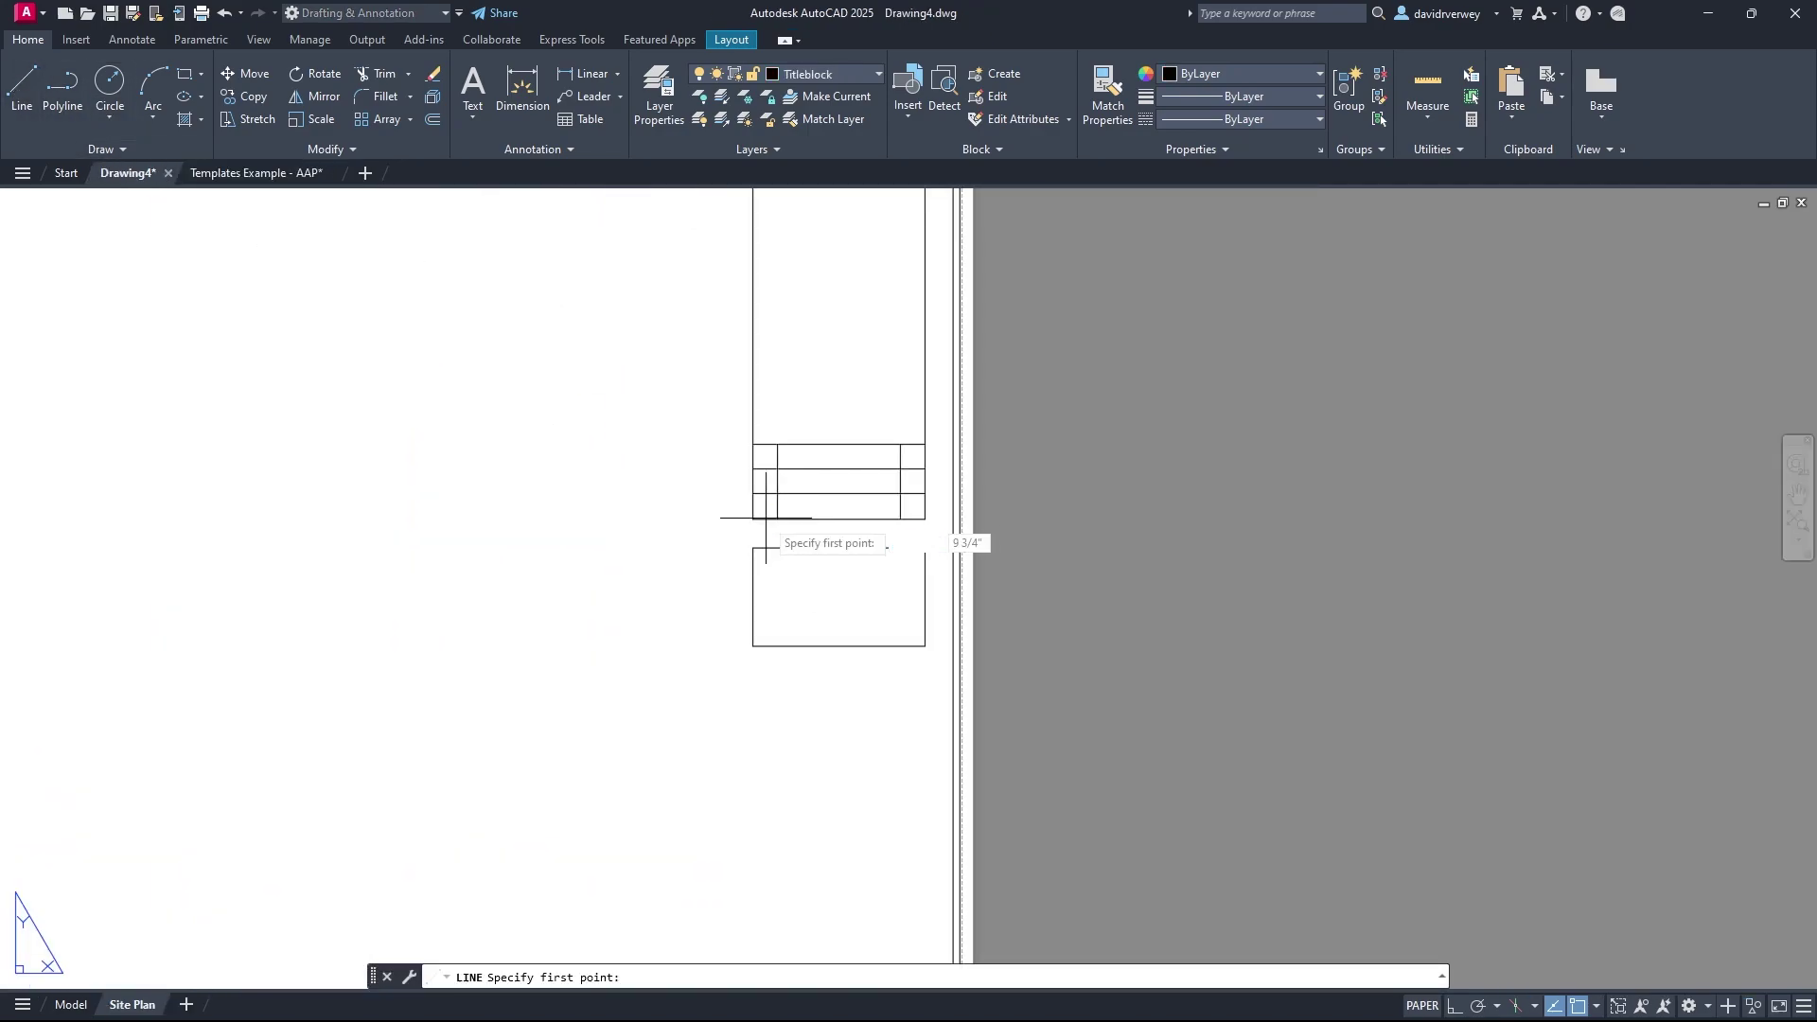
click(740, 564)
key(Escape)
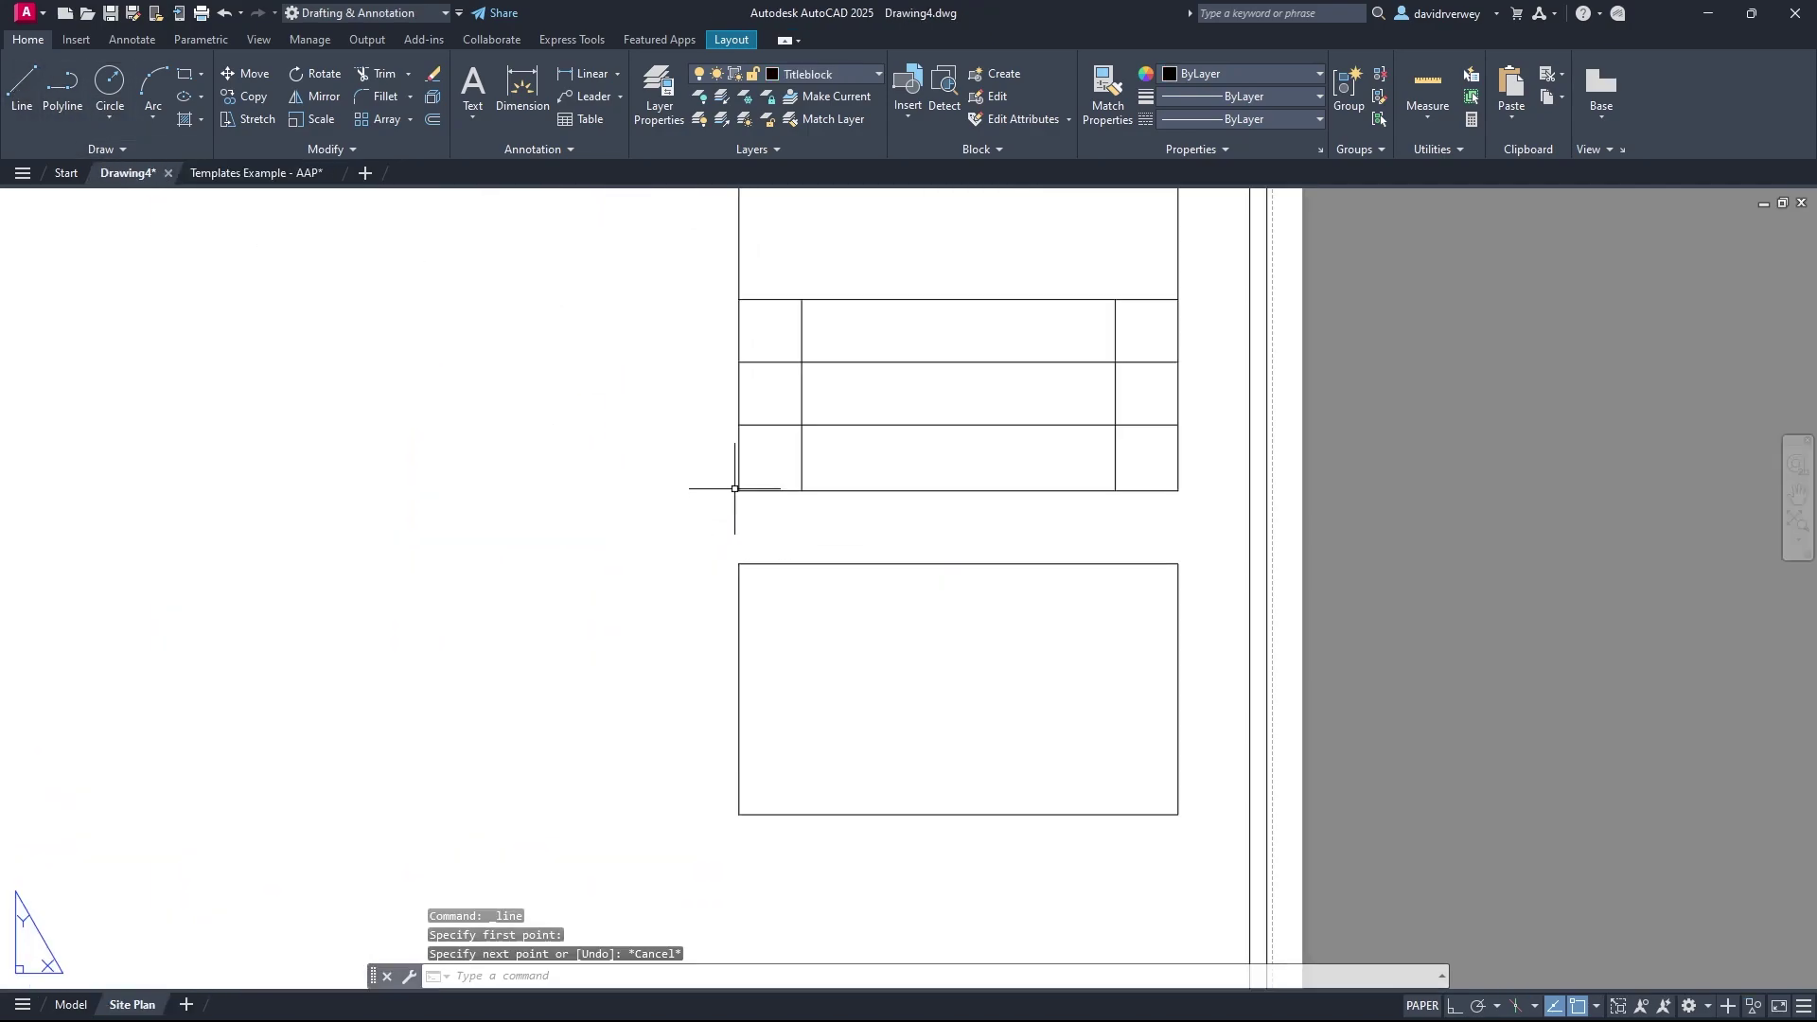
Step: Move the rectangle below the revision table straight up to leave a gap of about 5/16" under the table
click(1131, 890)
click(802, 684)
text(move)
key(space)
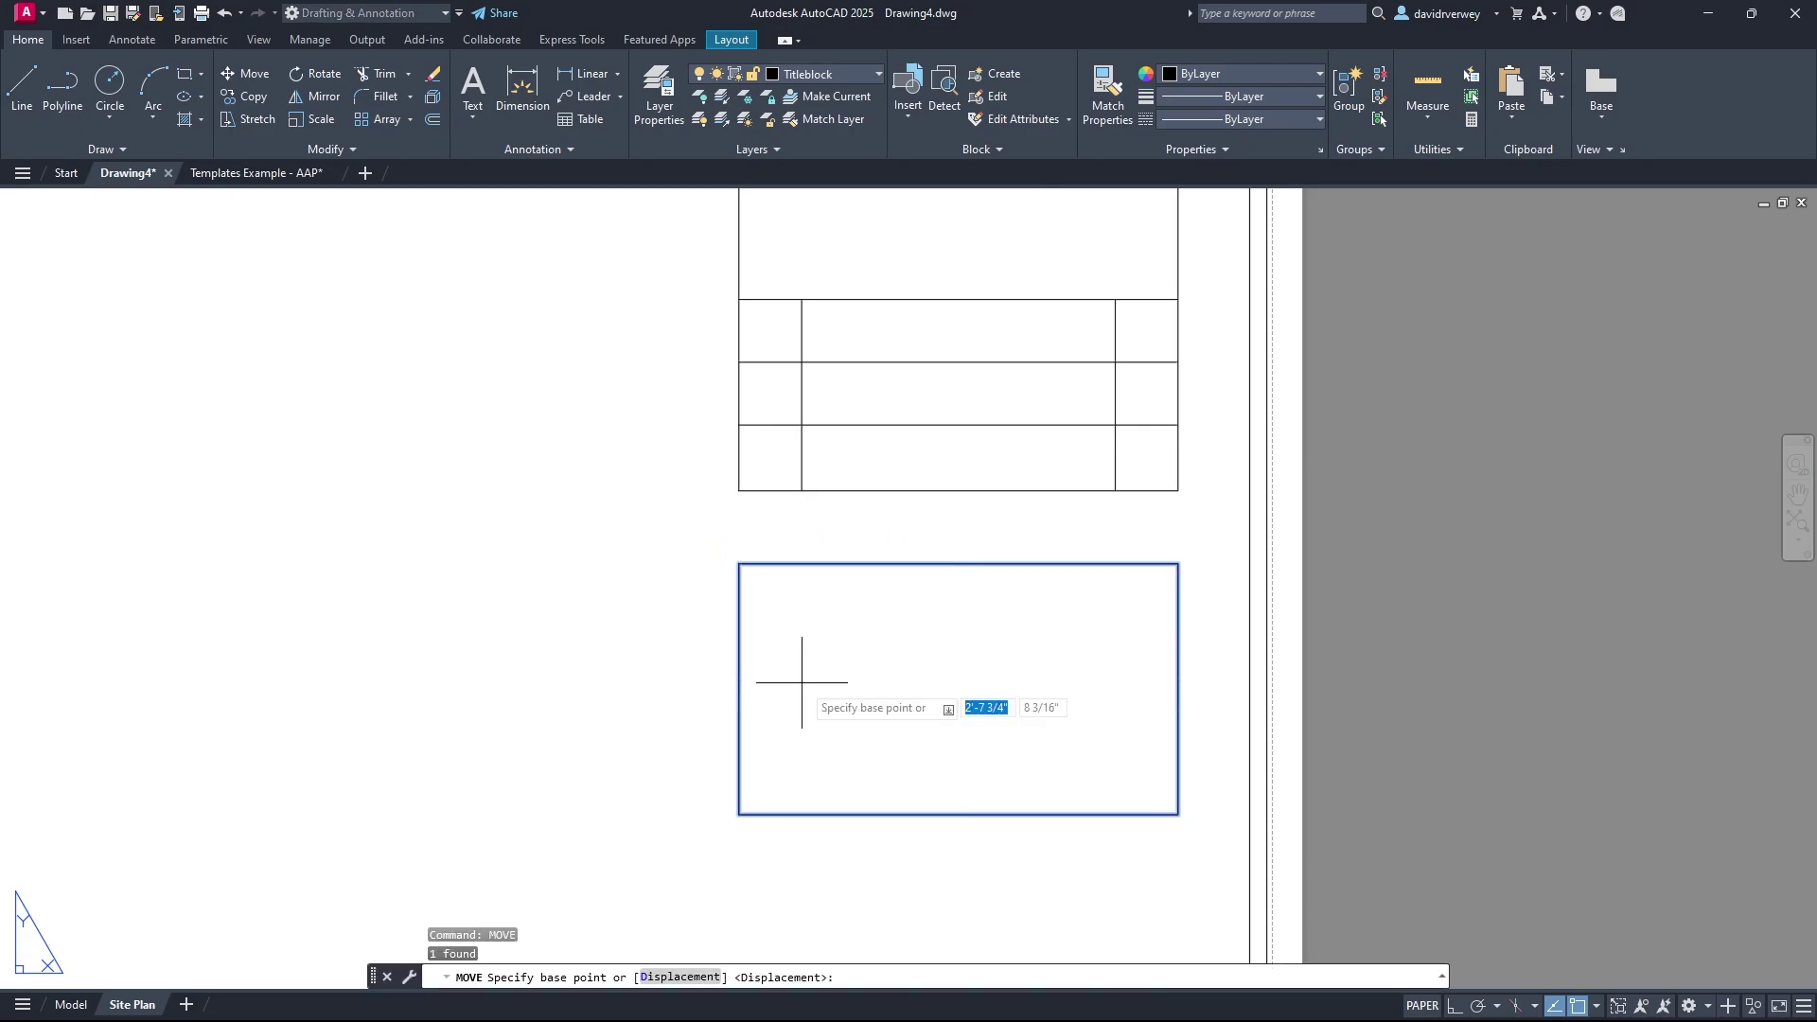
click(740, 564)
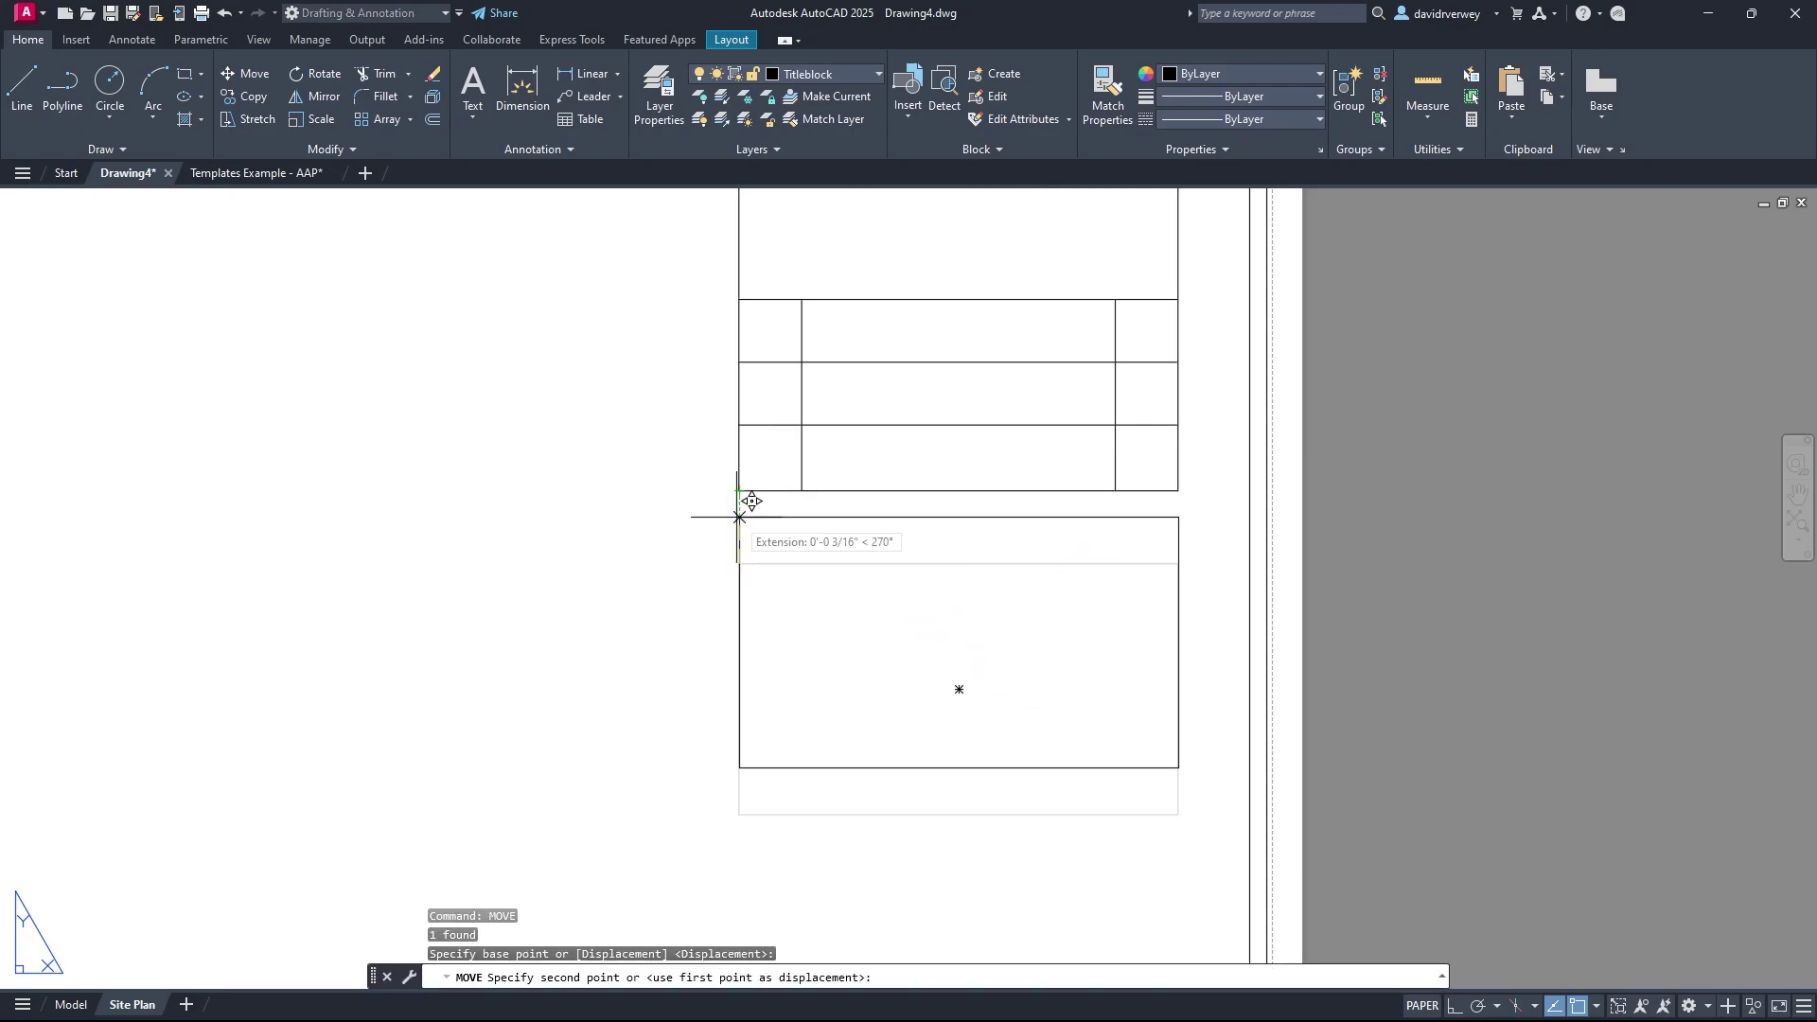
click(744, 526)
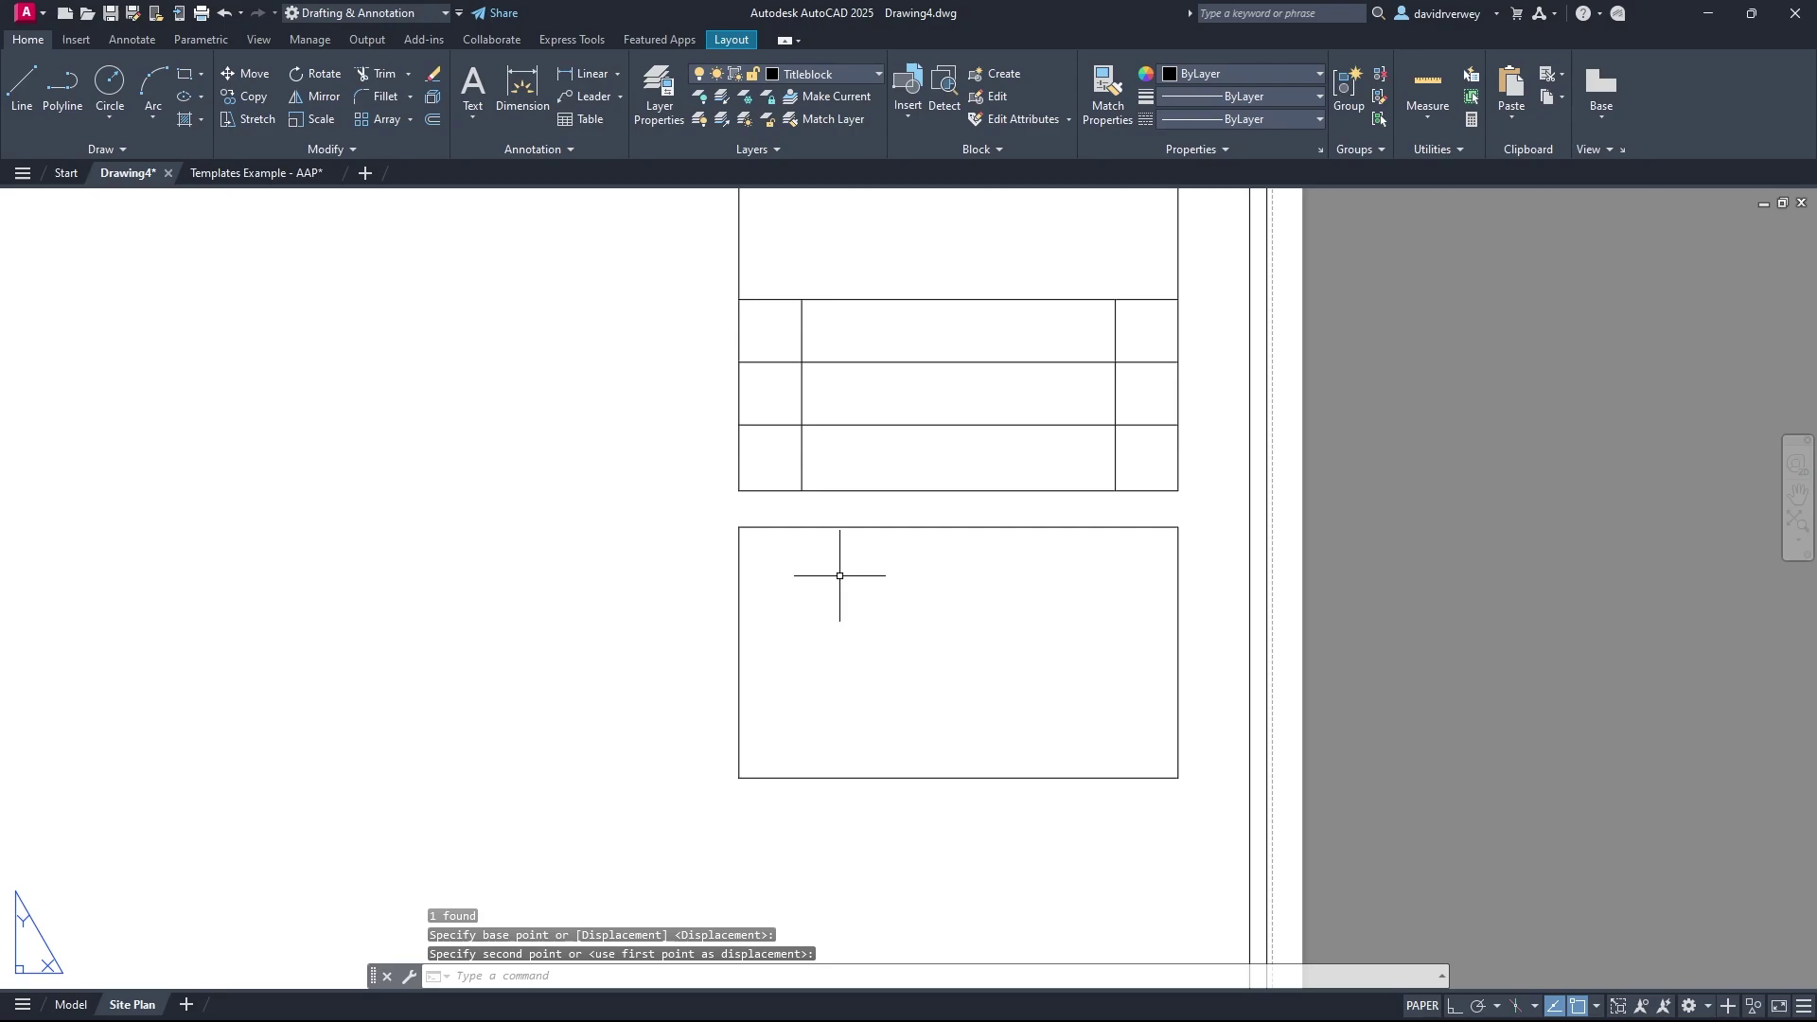
Step: Draw a short vertical helper line from the box's upper-left corner to the revision table's lower-left corner
click(22, 90)
click(740, 526)
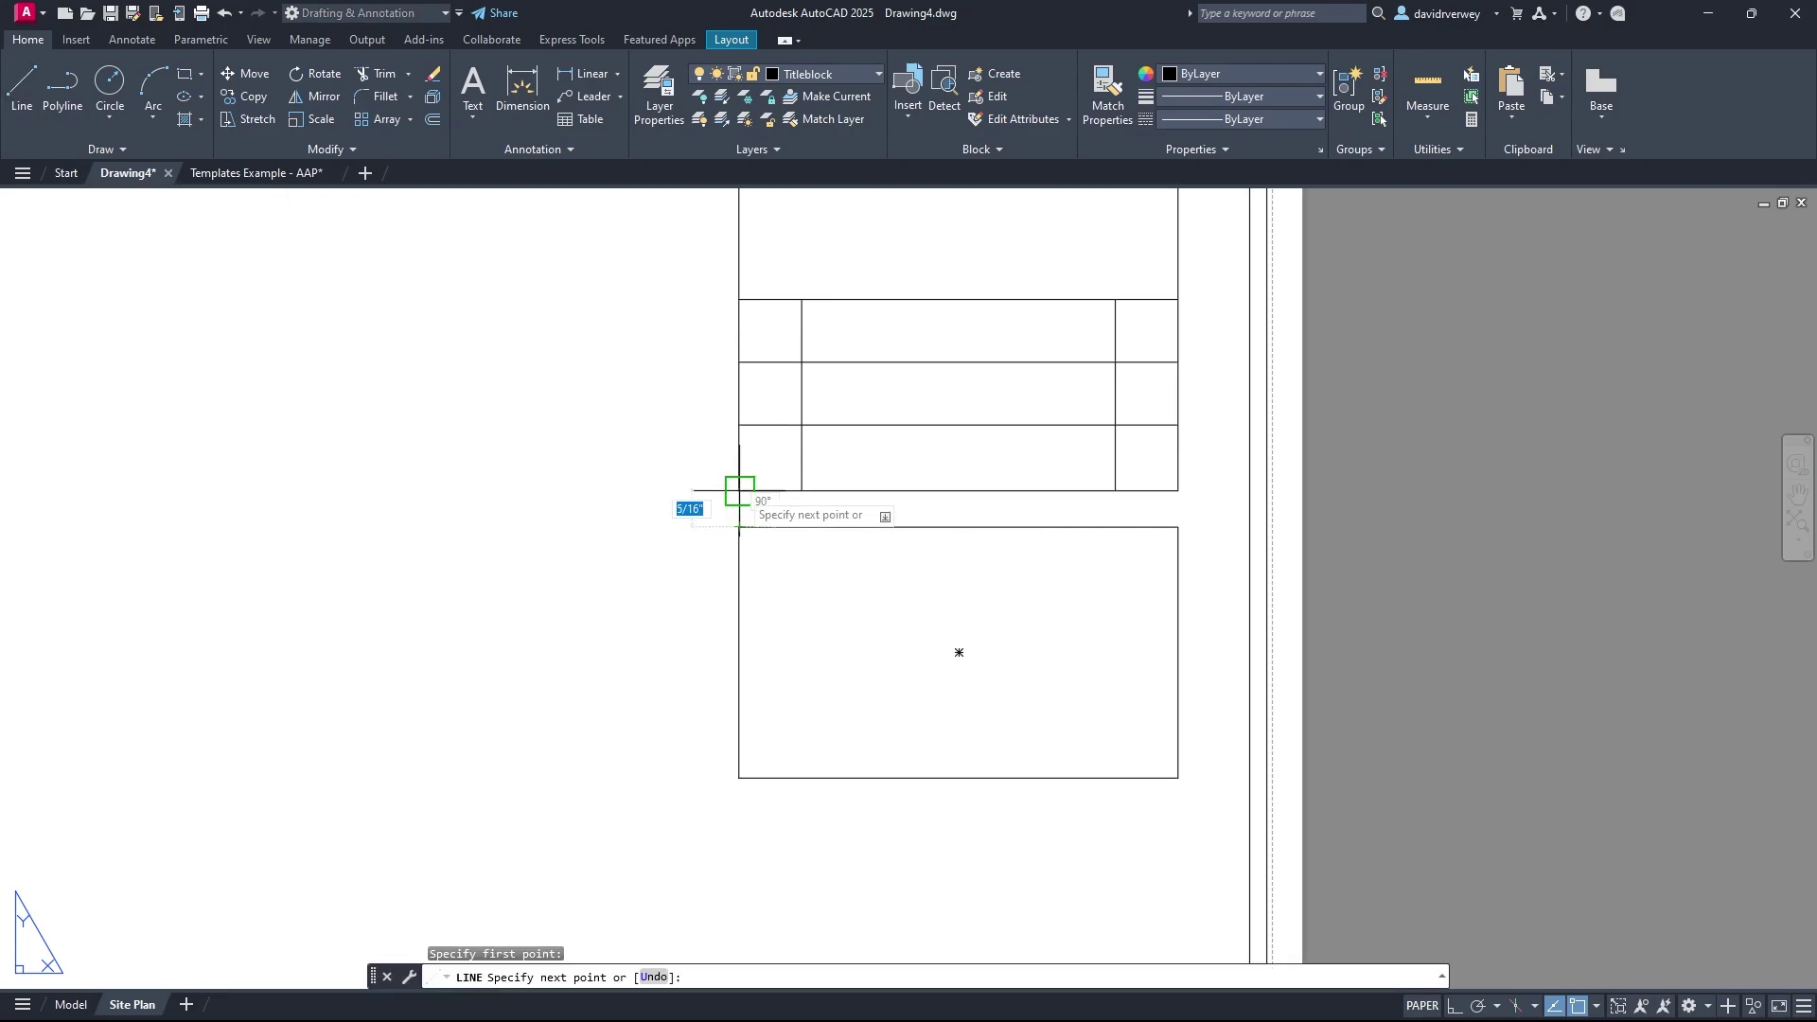
click(740, 491)
key(Escape)
Step: Copy the box with its helper line from the line's upper end to the box's lower-left corner, adding a second box below
click(740, 508)
click(697, 503)
click(920, 700)
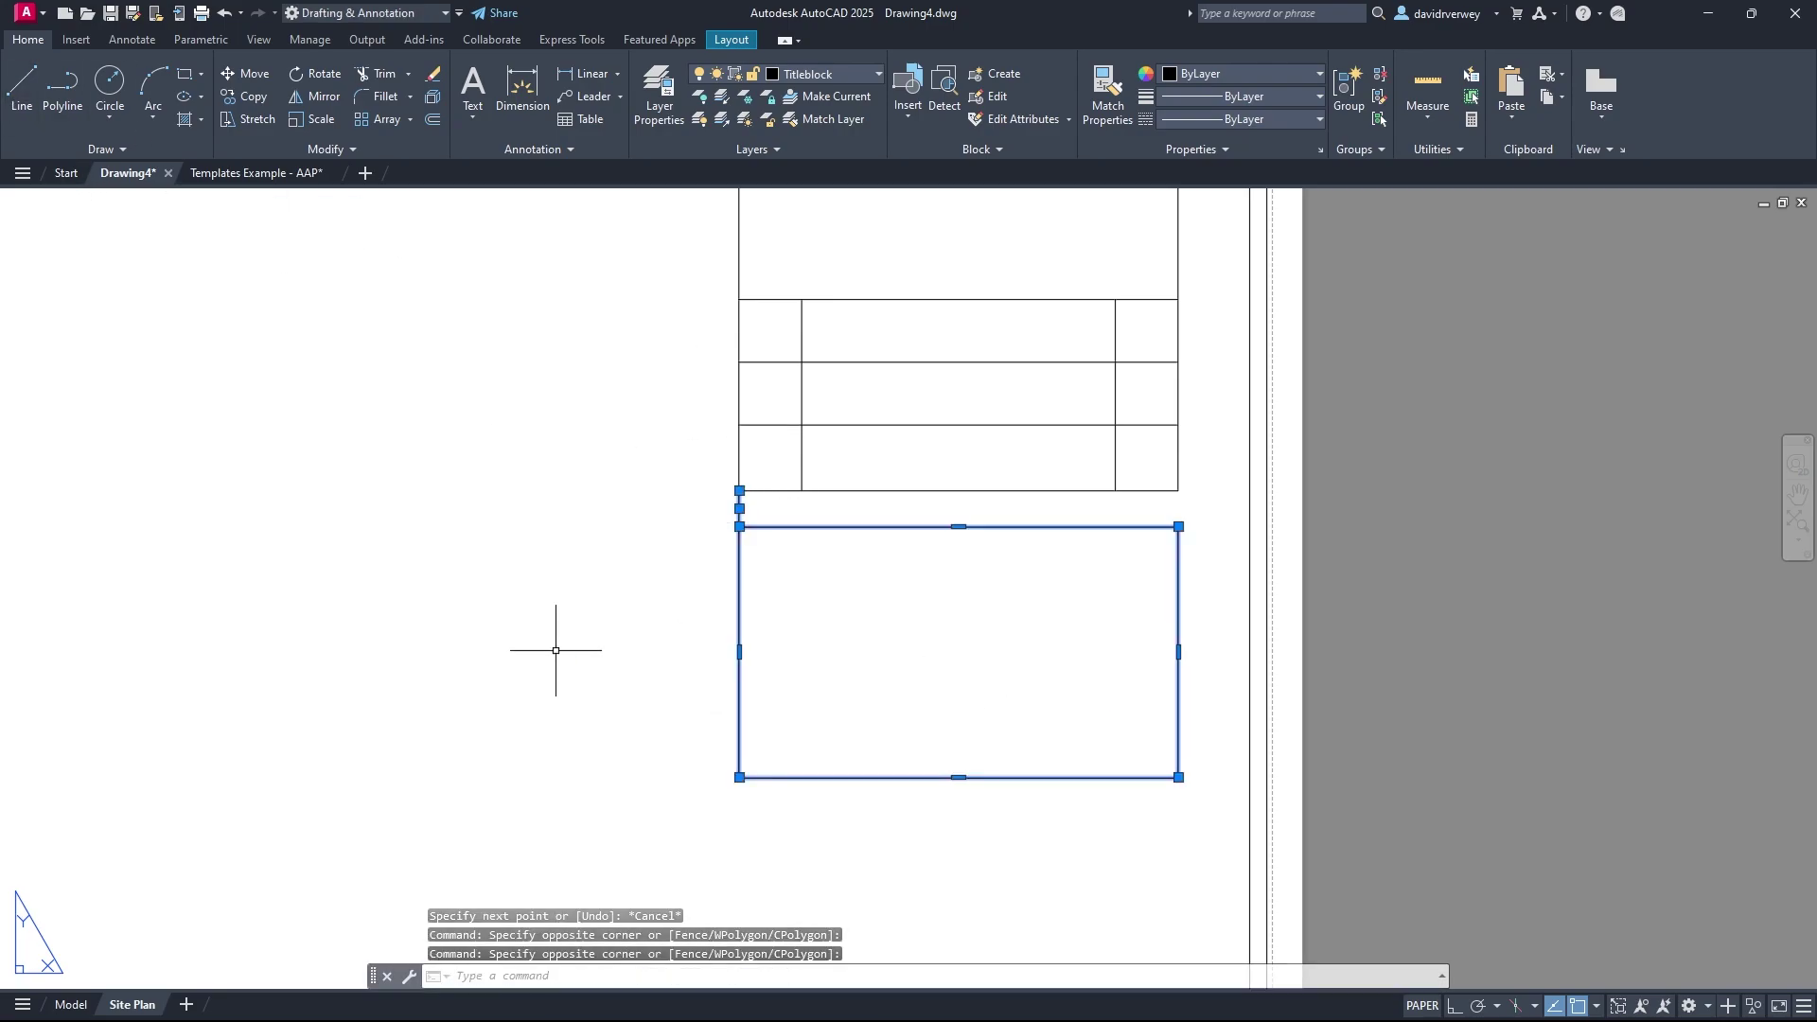
key(Return)
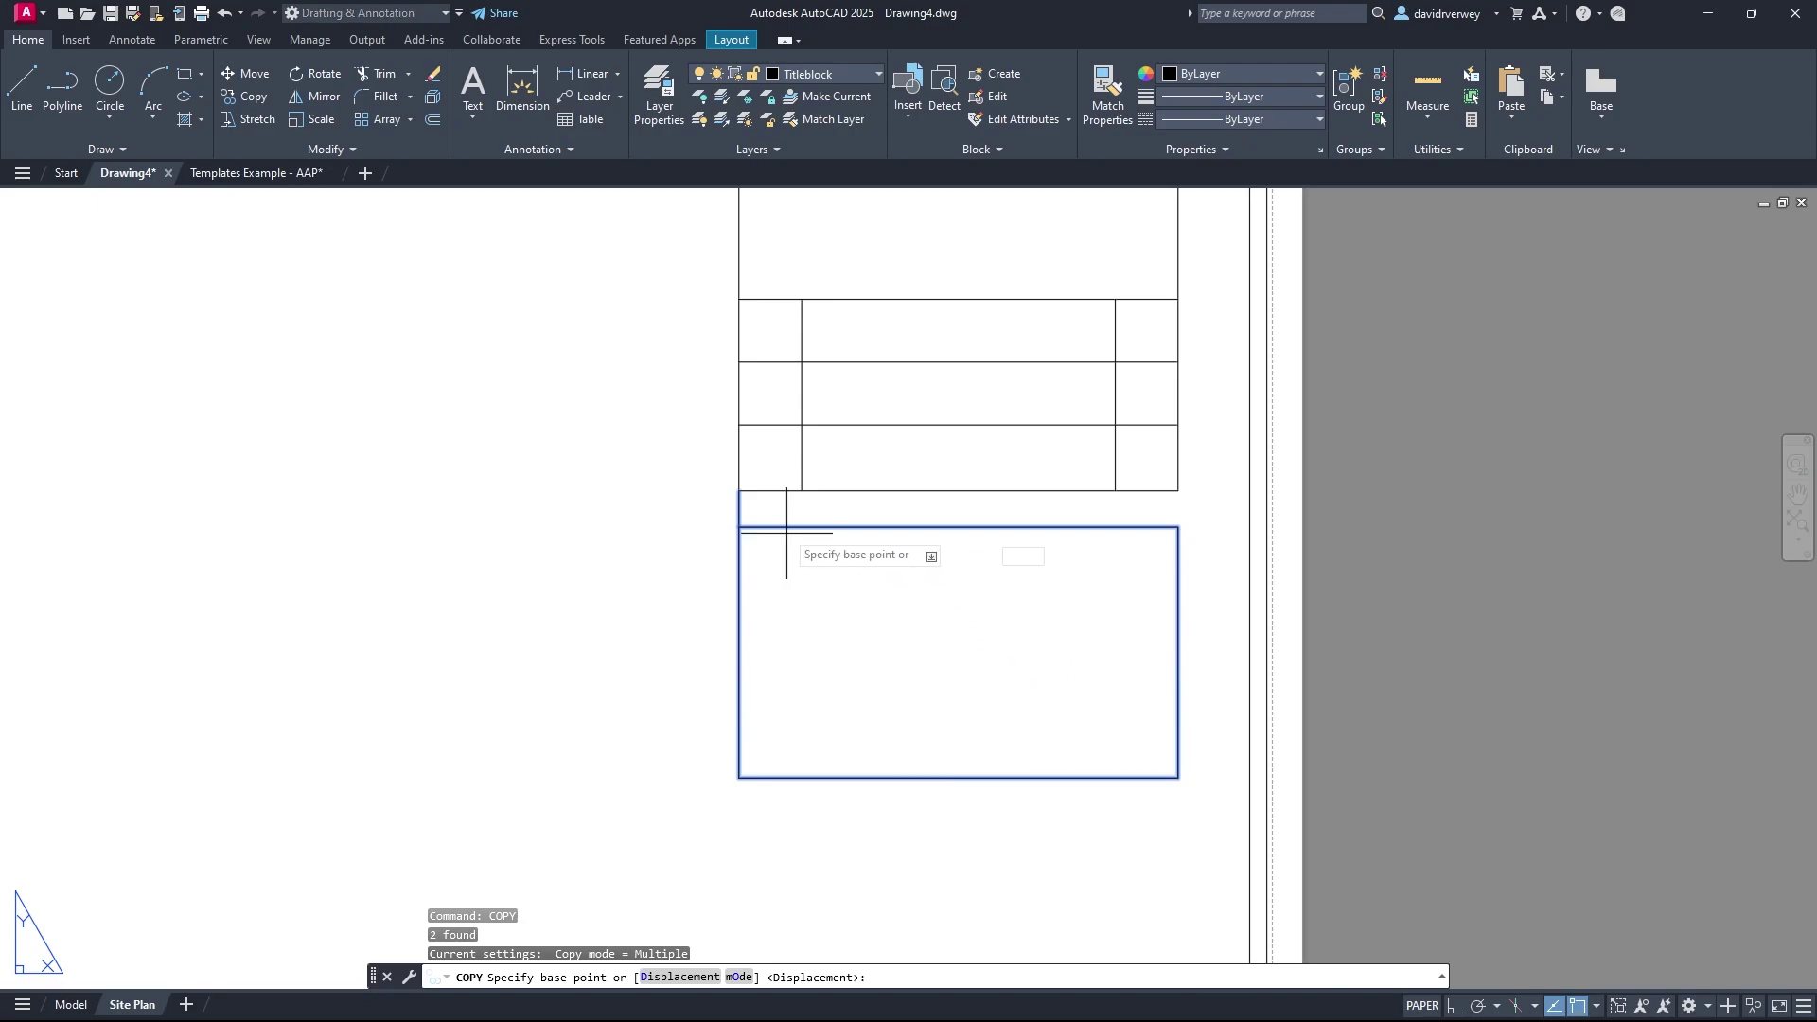
click(740, 491)
click(740, 777)
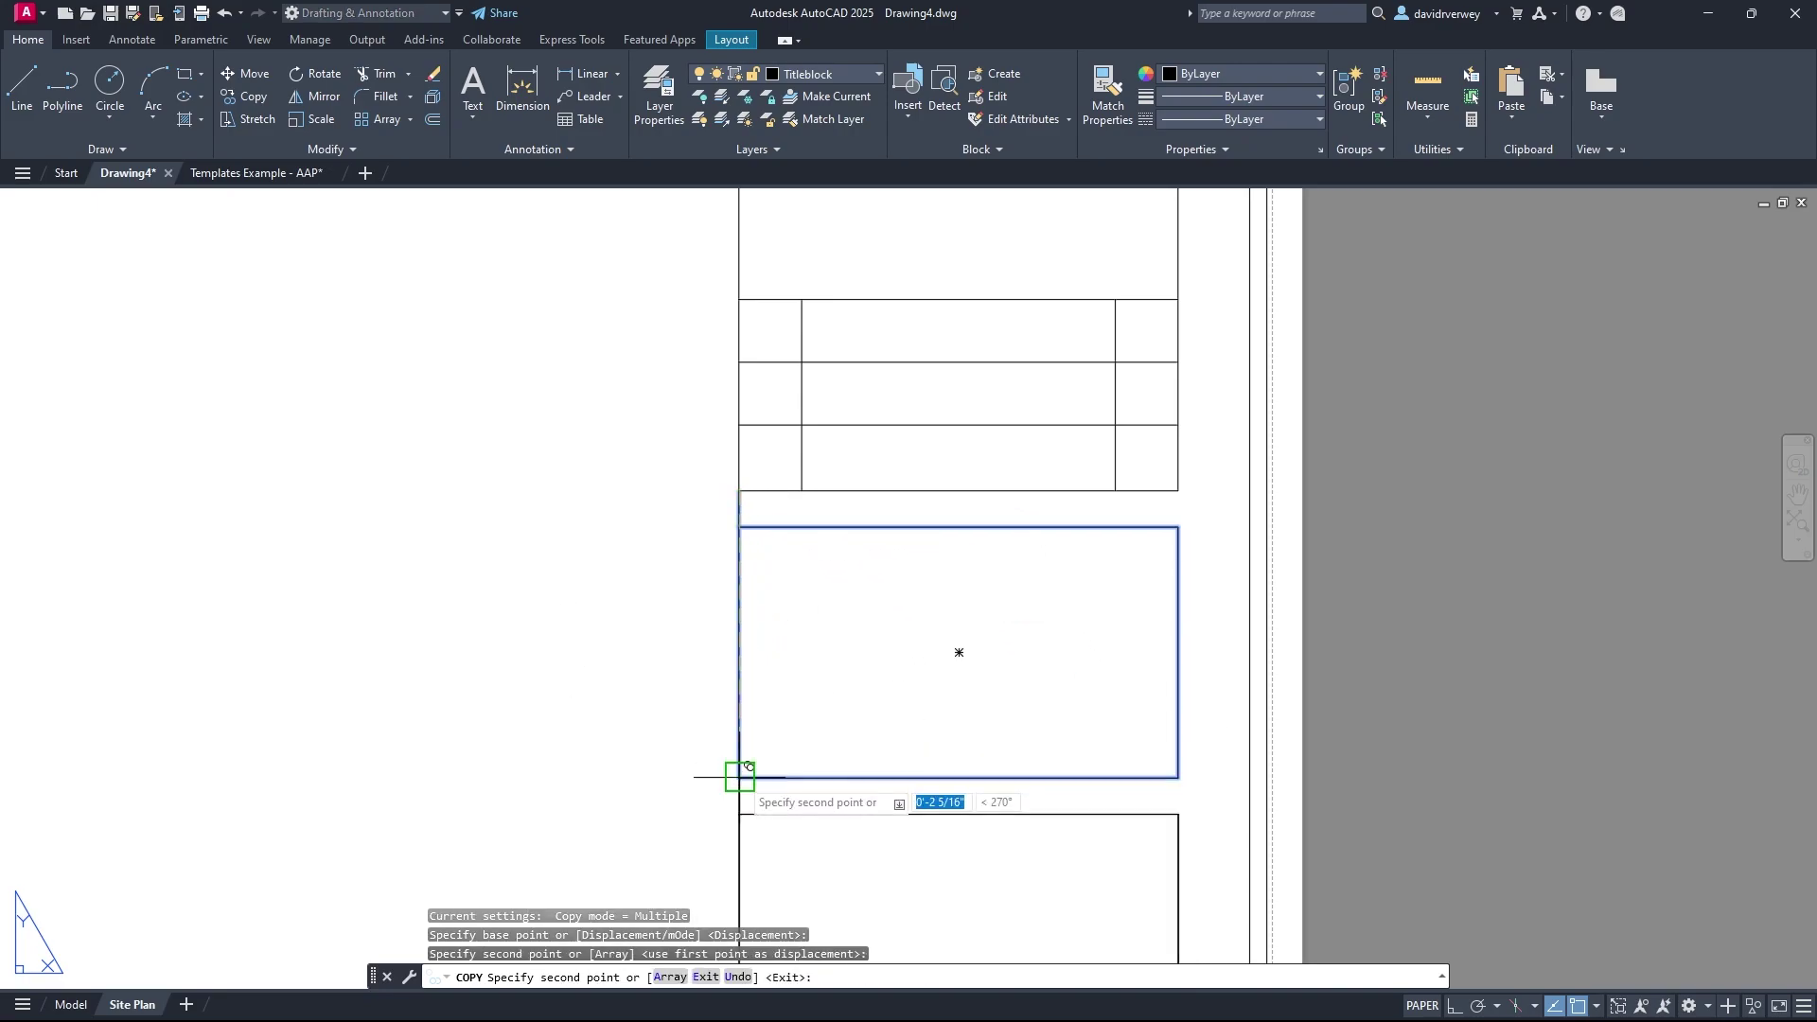
middle_drag(908, 780, 837, 594)
key(Escape)
Step: Erase the two short vertical helper lines in the gaps above the first and second boxes
click(715, 618)
click(605, 568)
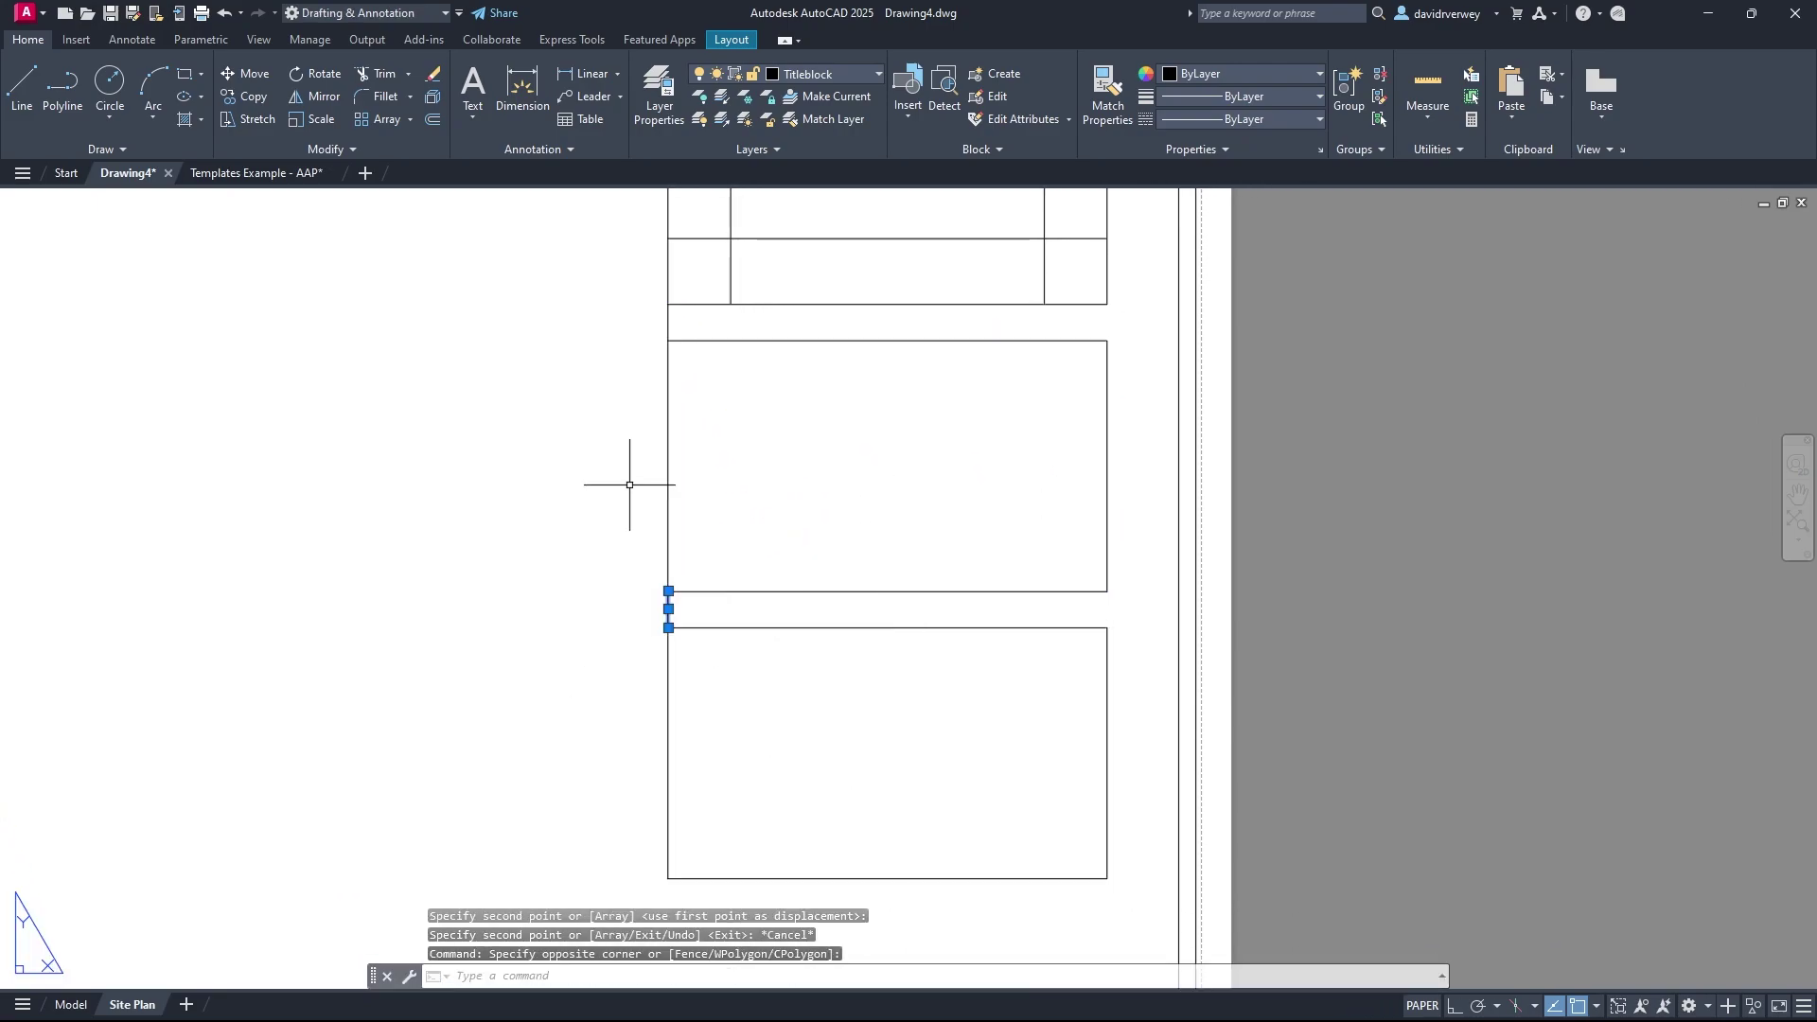
click(678, 315)
click(548, 317)
key(Delete)
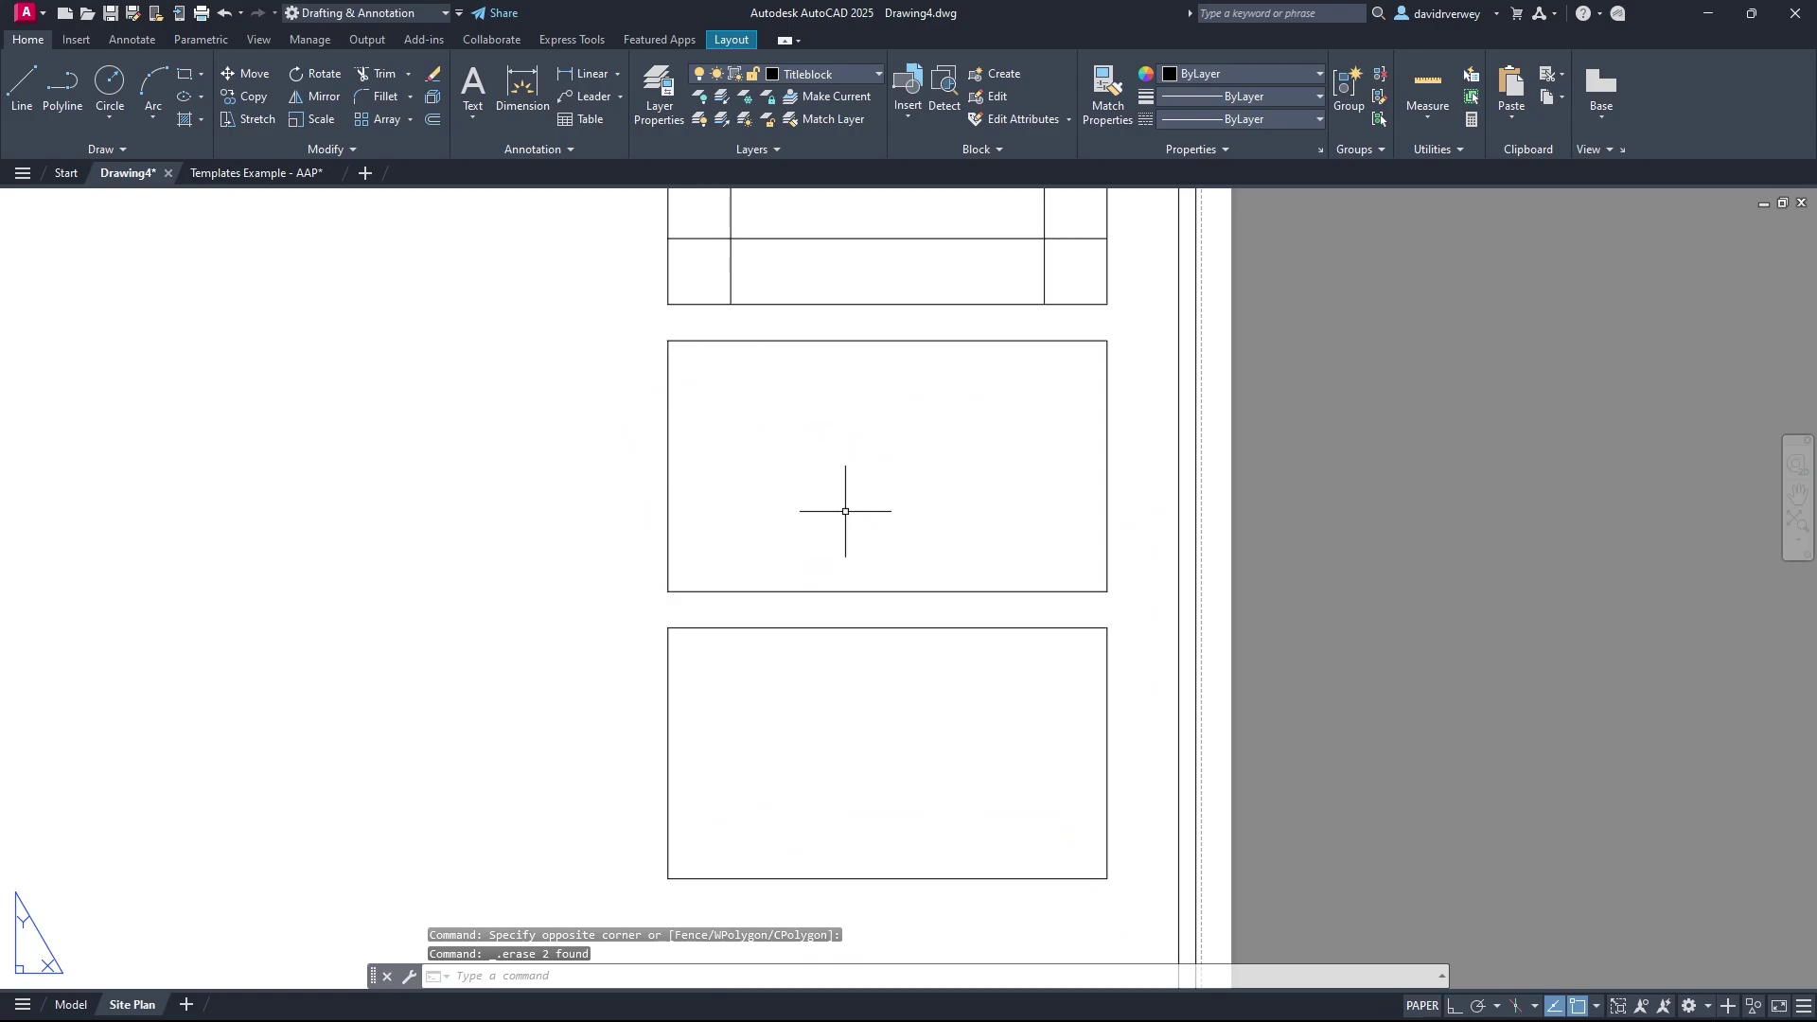
Step: Examine the Project, Date, Scale and Sheet box in the Templates Example - AAP drawing and return to Drawing4
scroll(845, 511, down, 4)
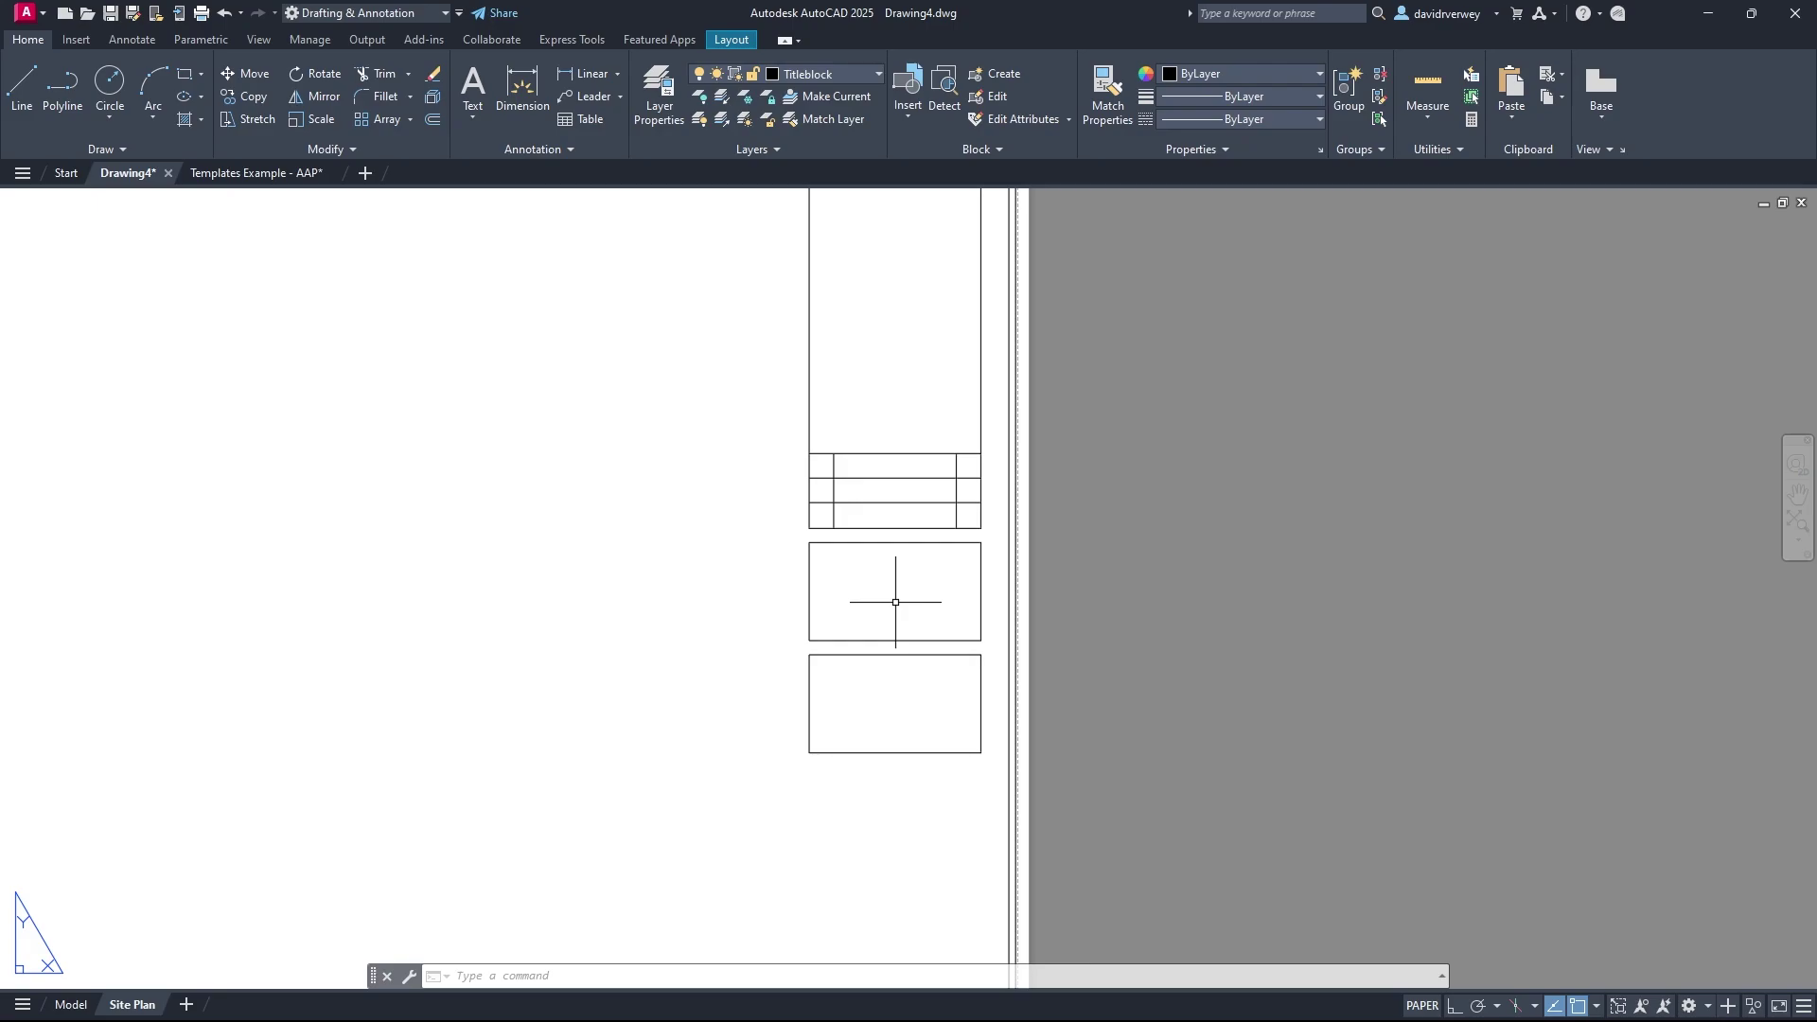
click(255, 172)
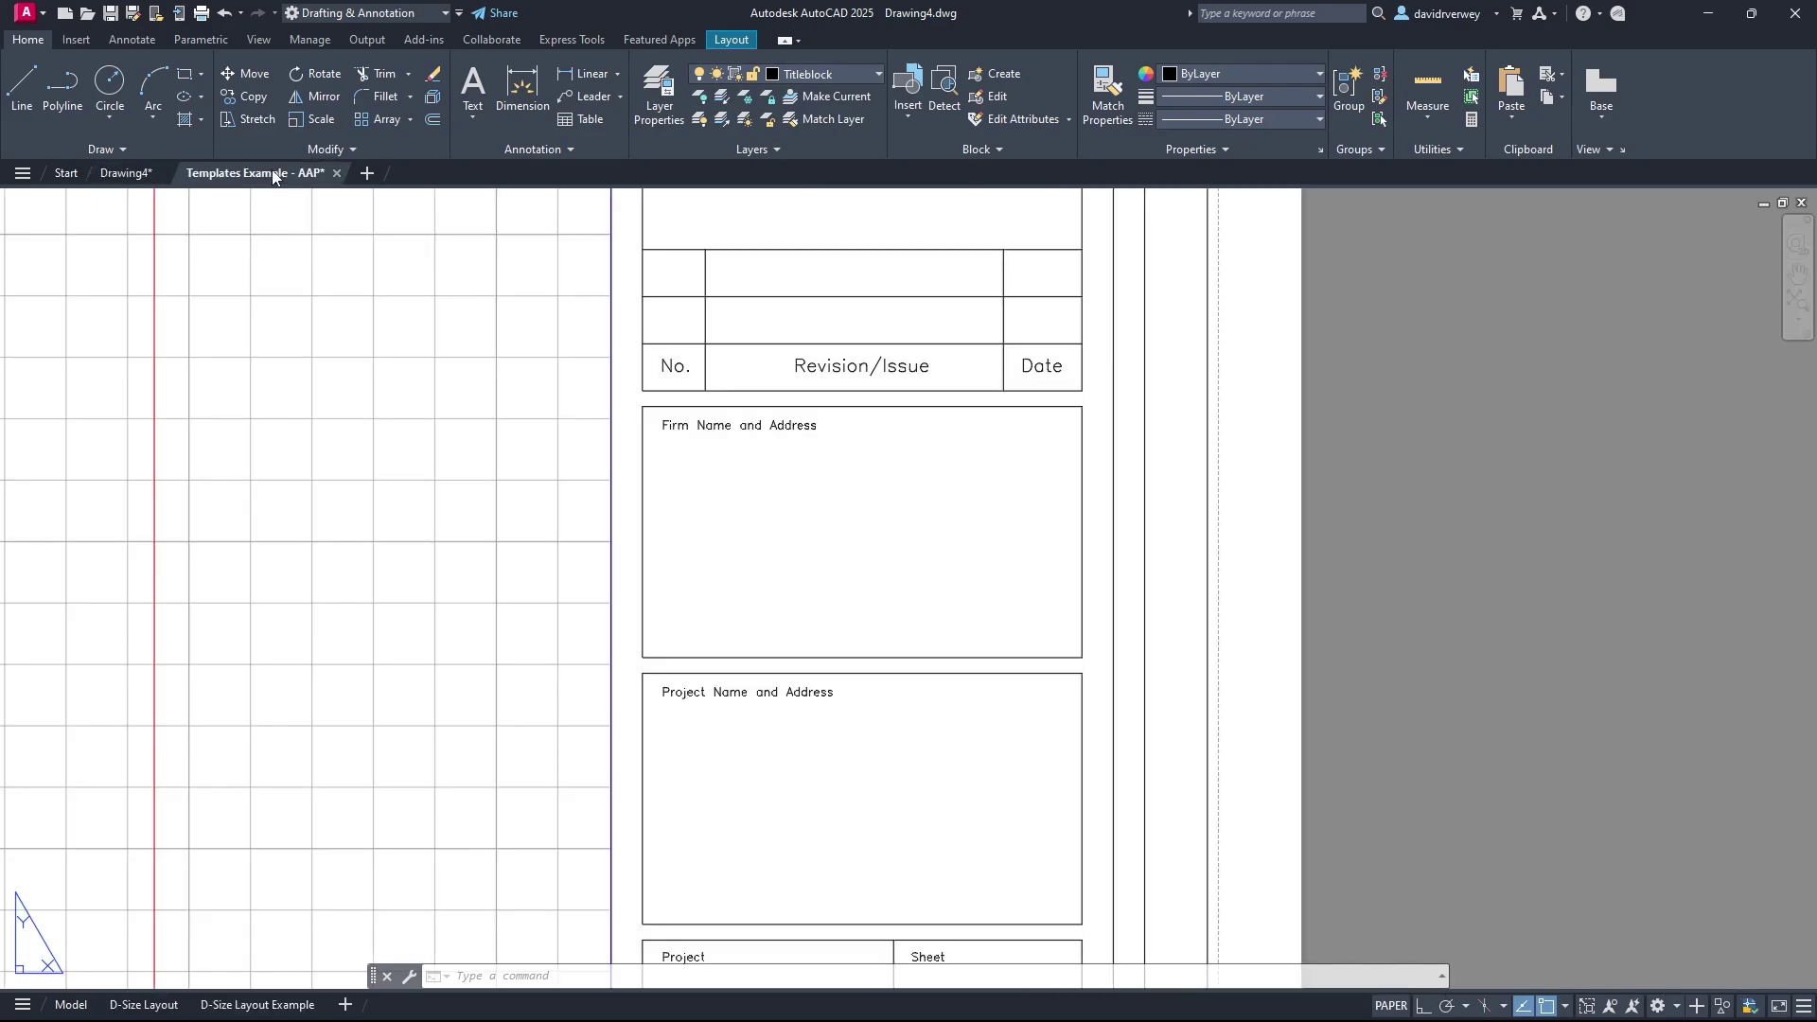
scroll(1013, 628, down, 4)
middle_drag(1012, 699, 994, 613)
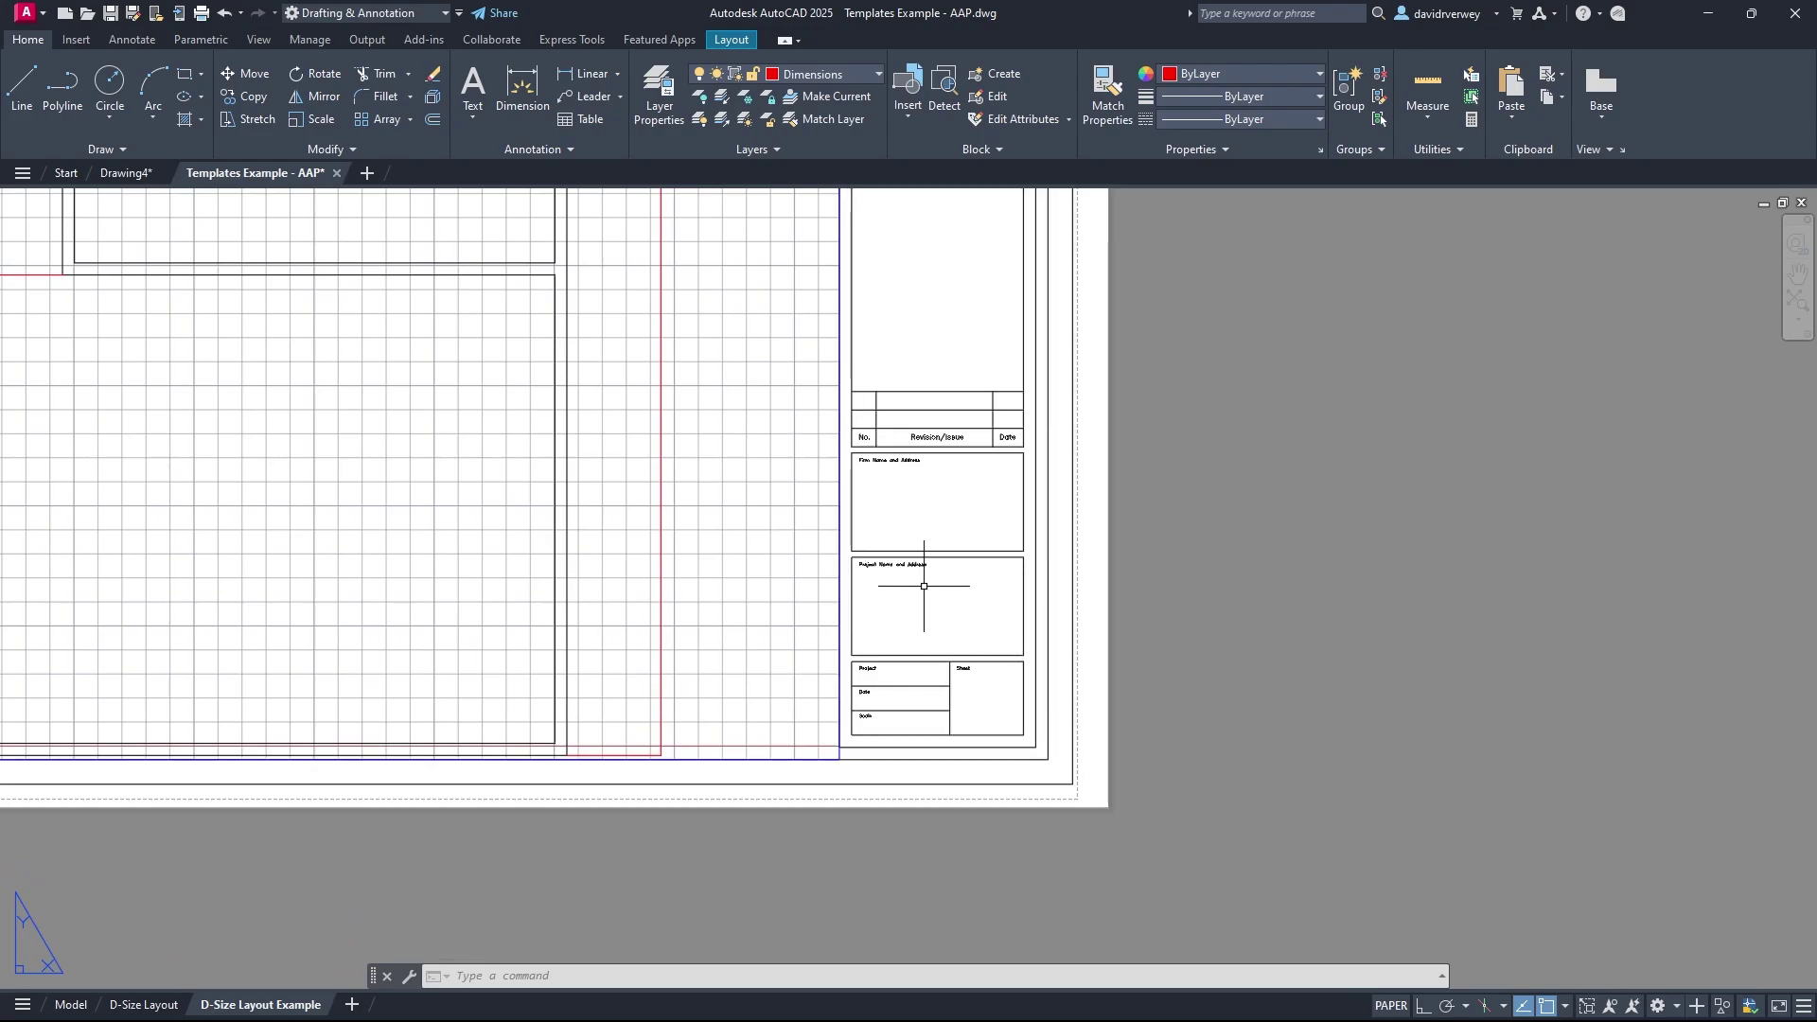
scroll(931, 634, up, 3)
middle_drag(944, 649, 921, 470)
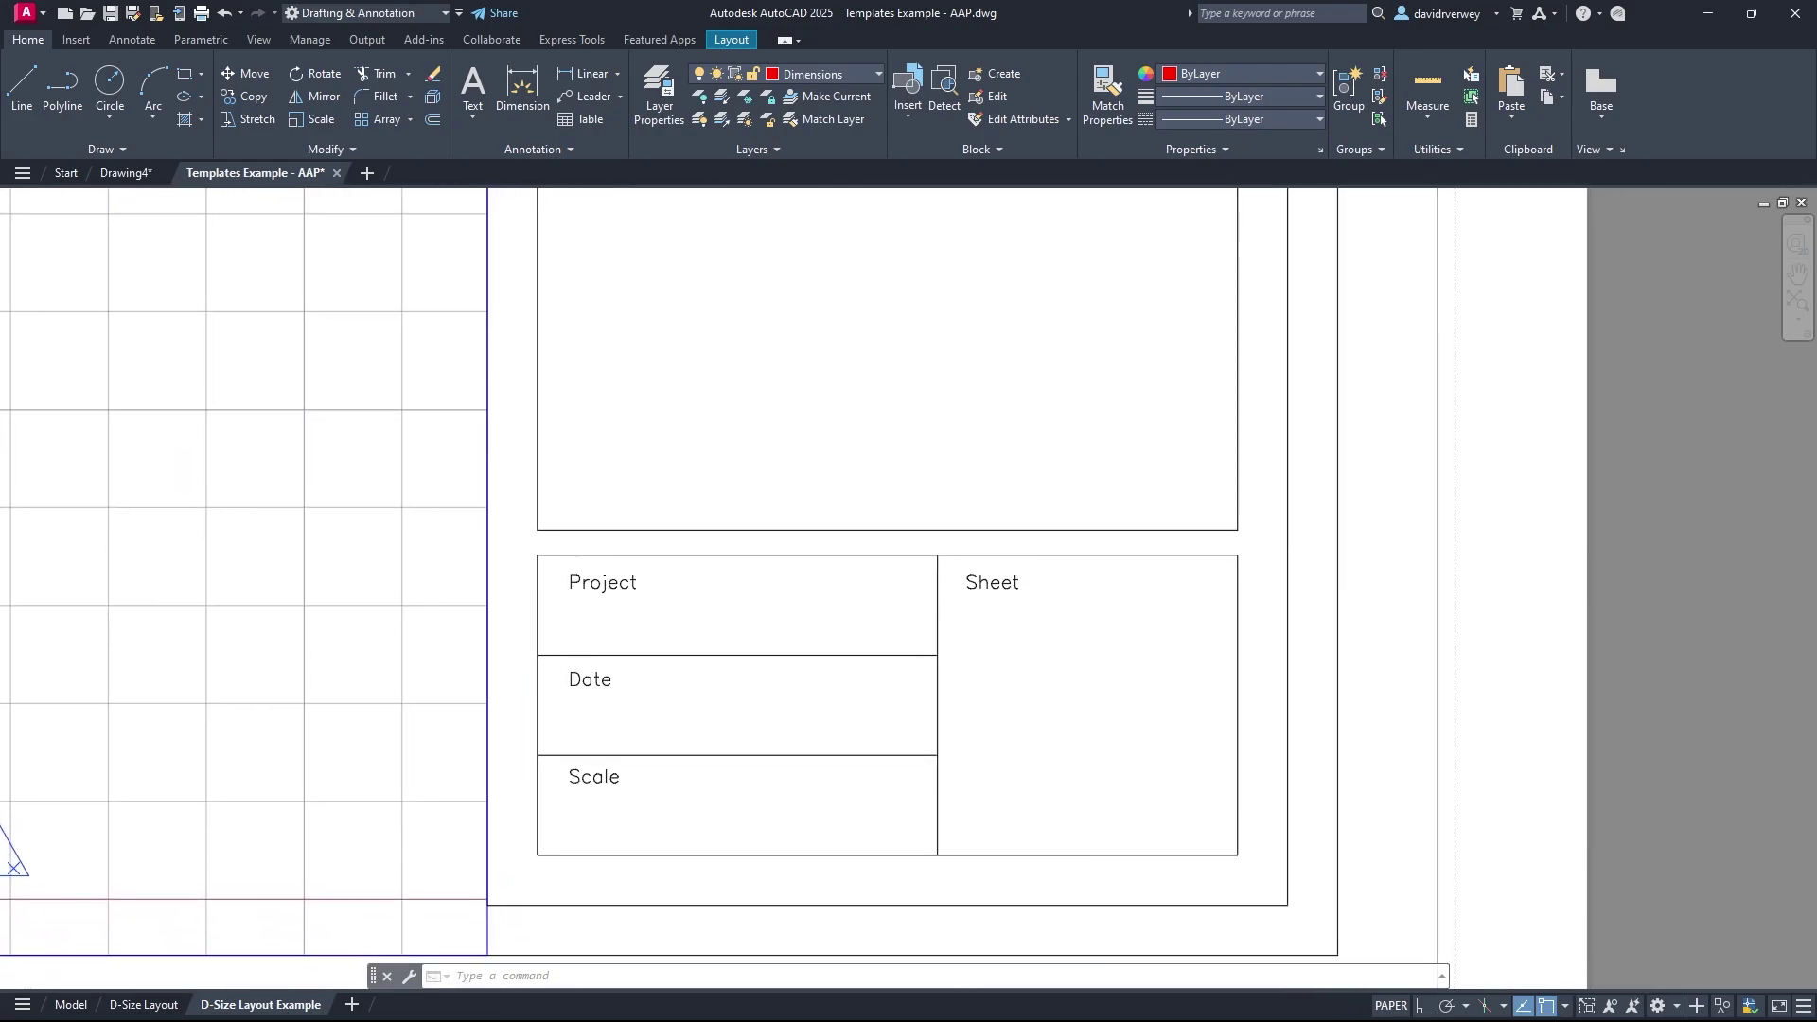
scroll(941, 667, down, 2)
middle_drag(930, 717, 933, 742)
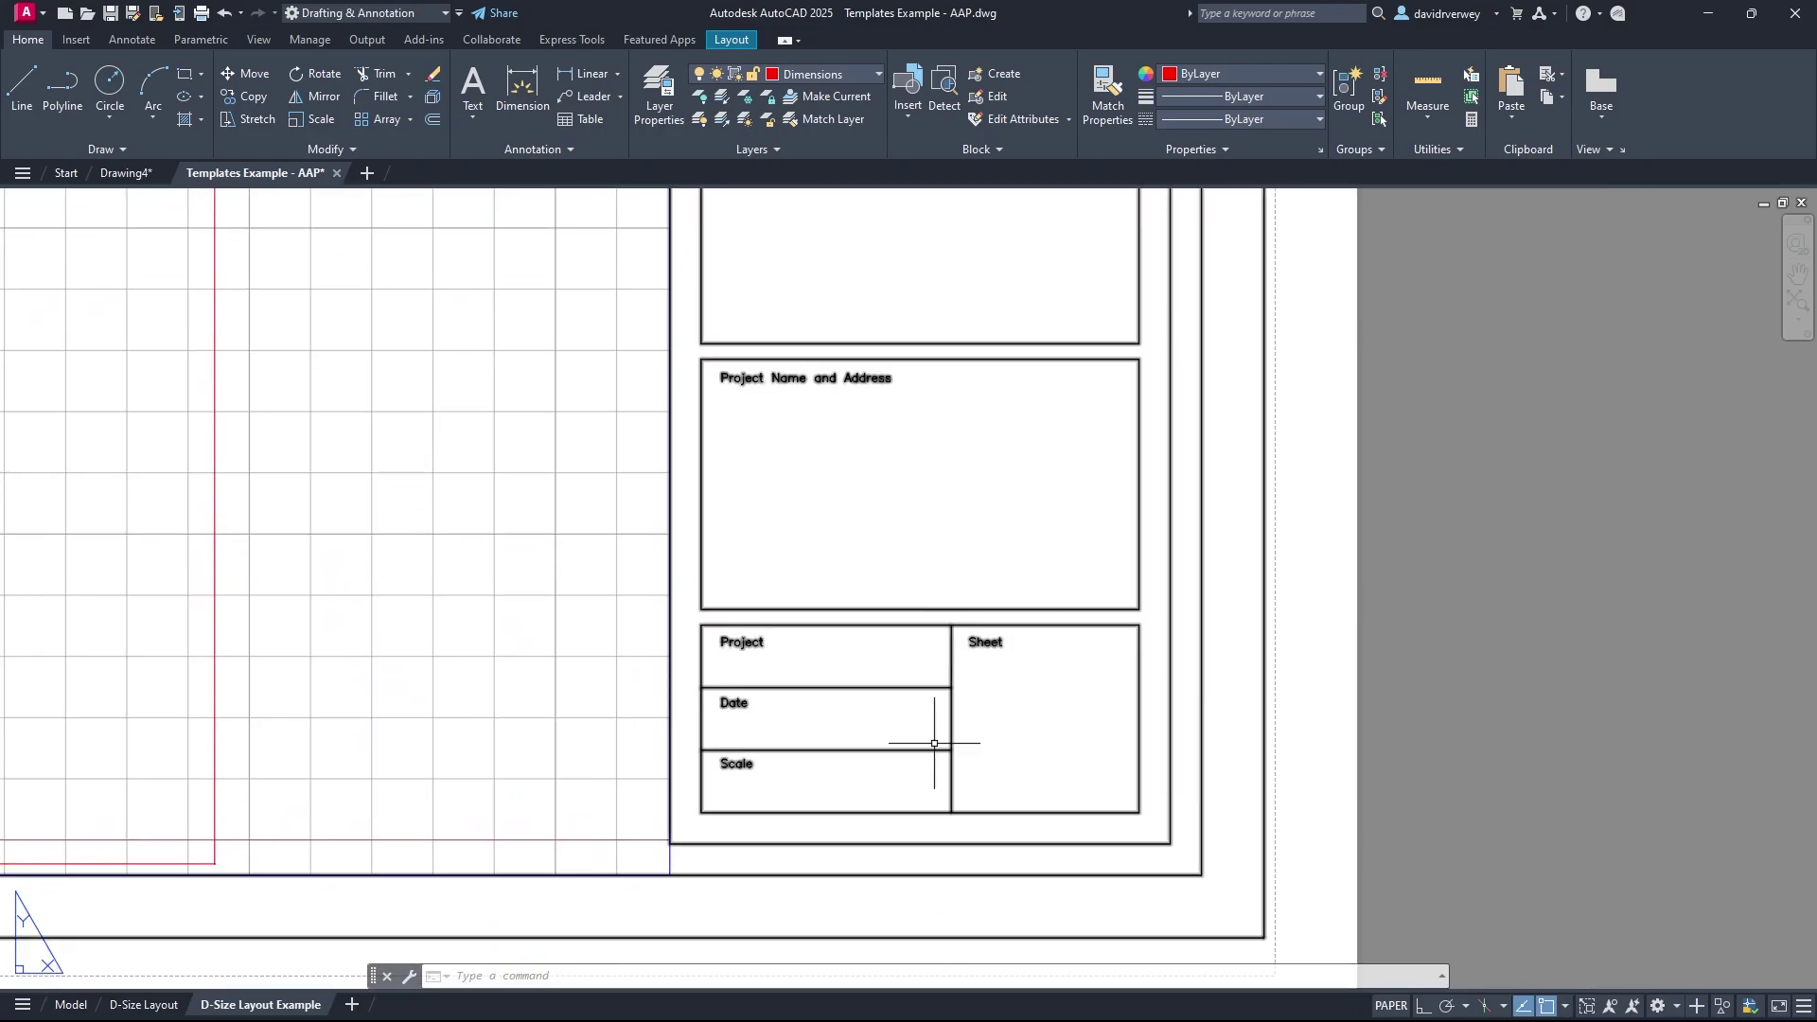
click(126, 175)
click(934, 750)
click(757, 653)
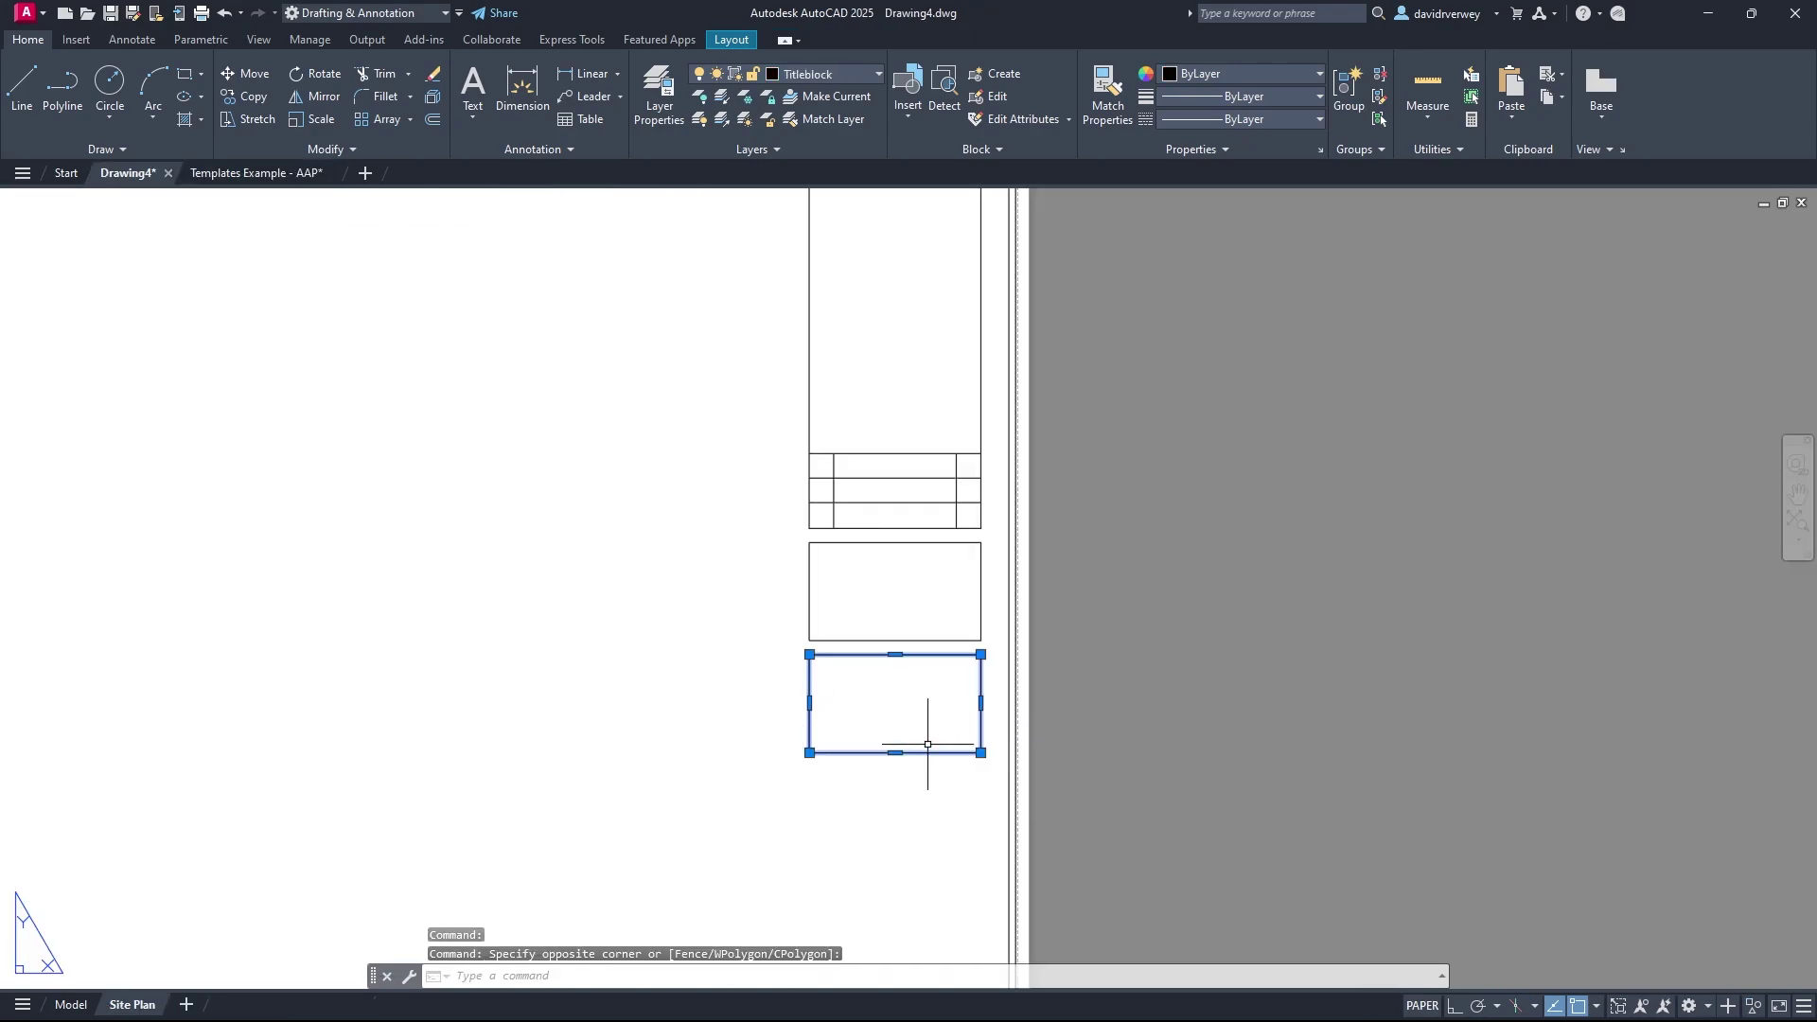
key(Escape)
Step: Draw a vertical helper line from the second box's upper-left corner to the first box's lower-left corner
scroll(872, 694, up, 5)
middle_drag(896, 718, 912, 759)
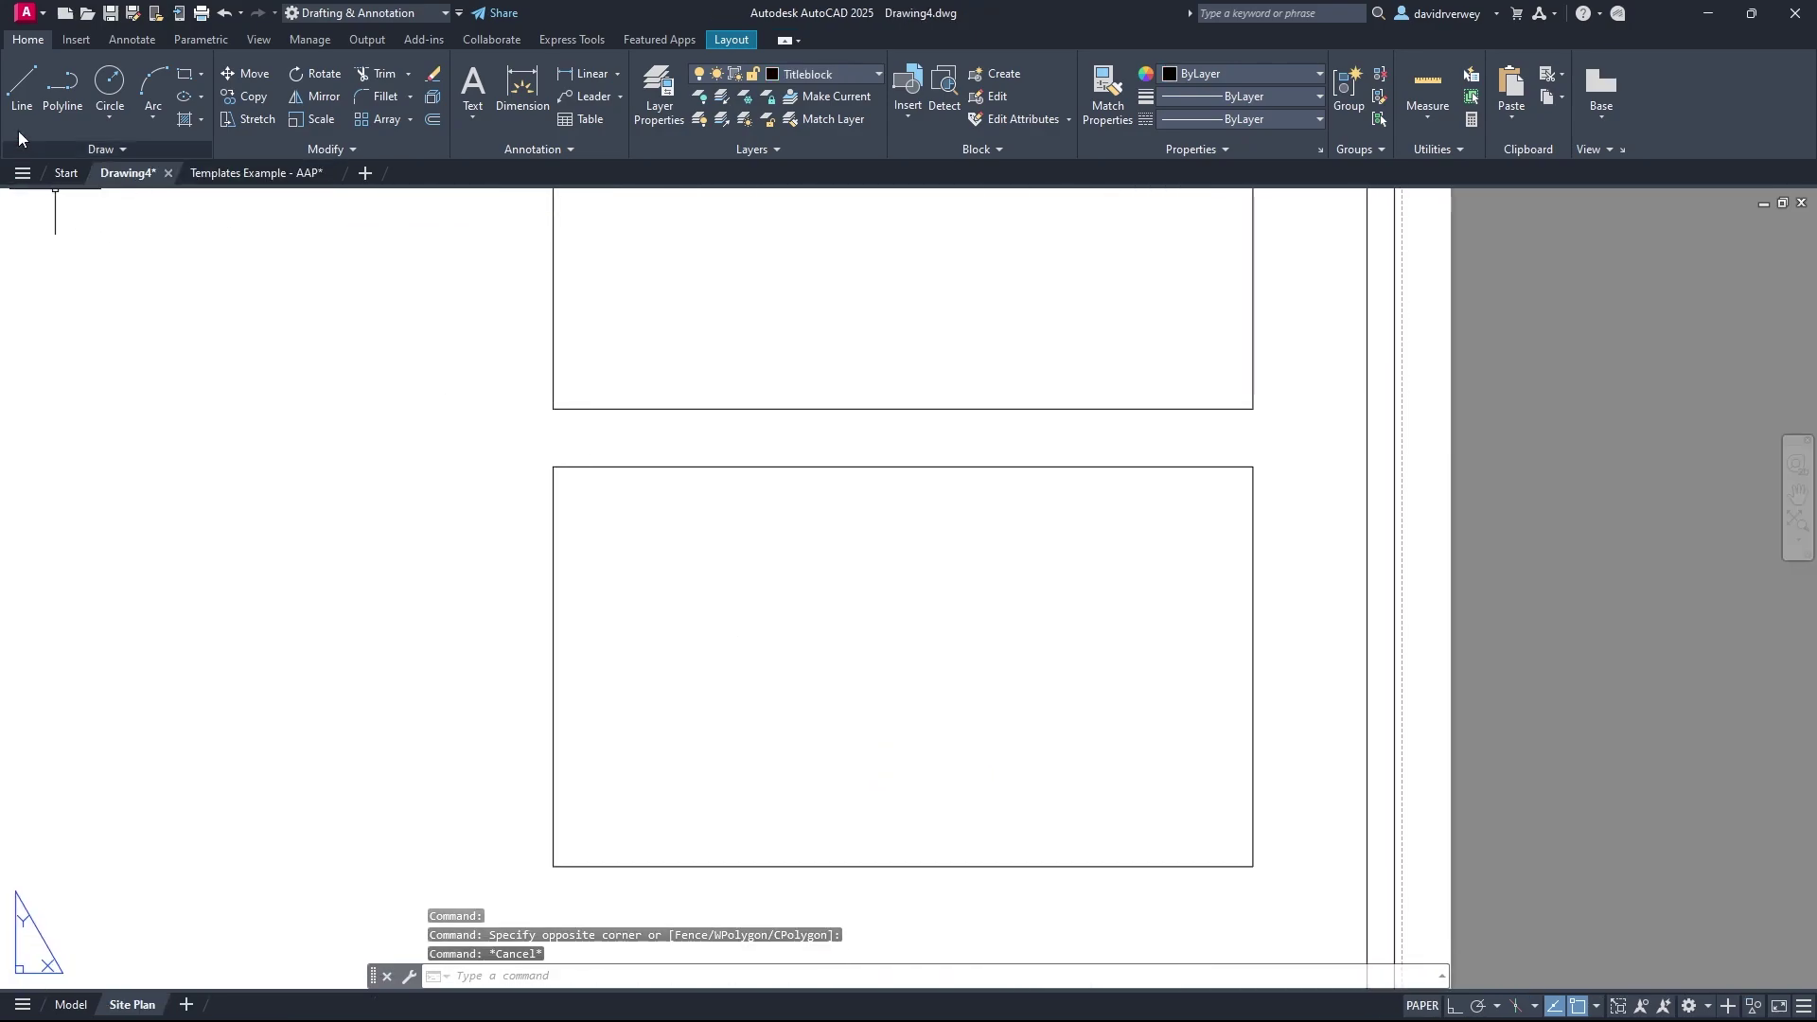
click(21, 85)
click(553, 465)
click(554, 408)
key(Escape)
Step: Copy the second box with its helper line down to its own lower-left corner, adding a third box with the same gap
click(1022, 811)
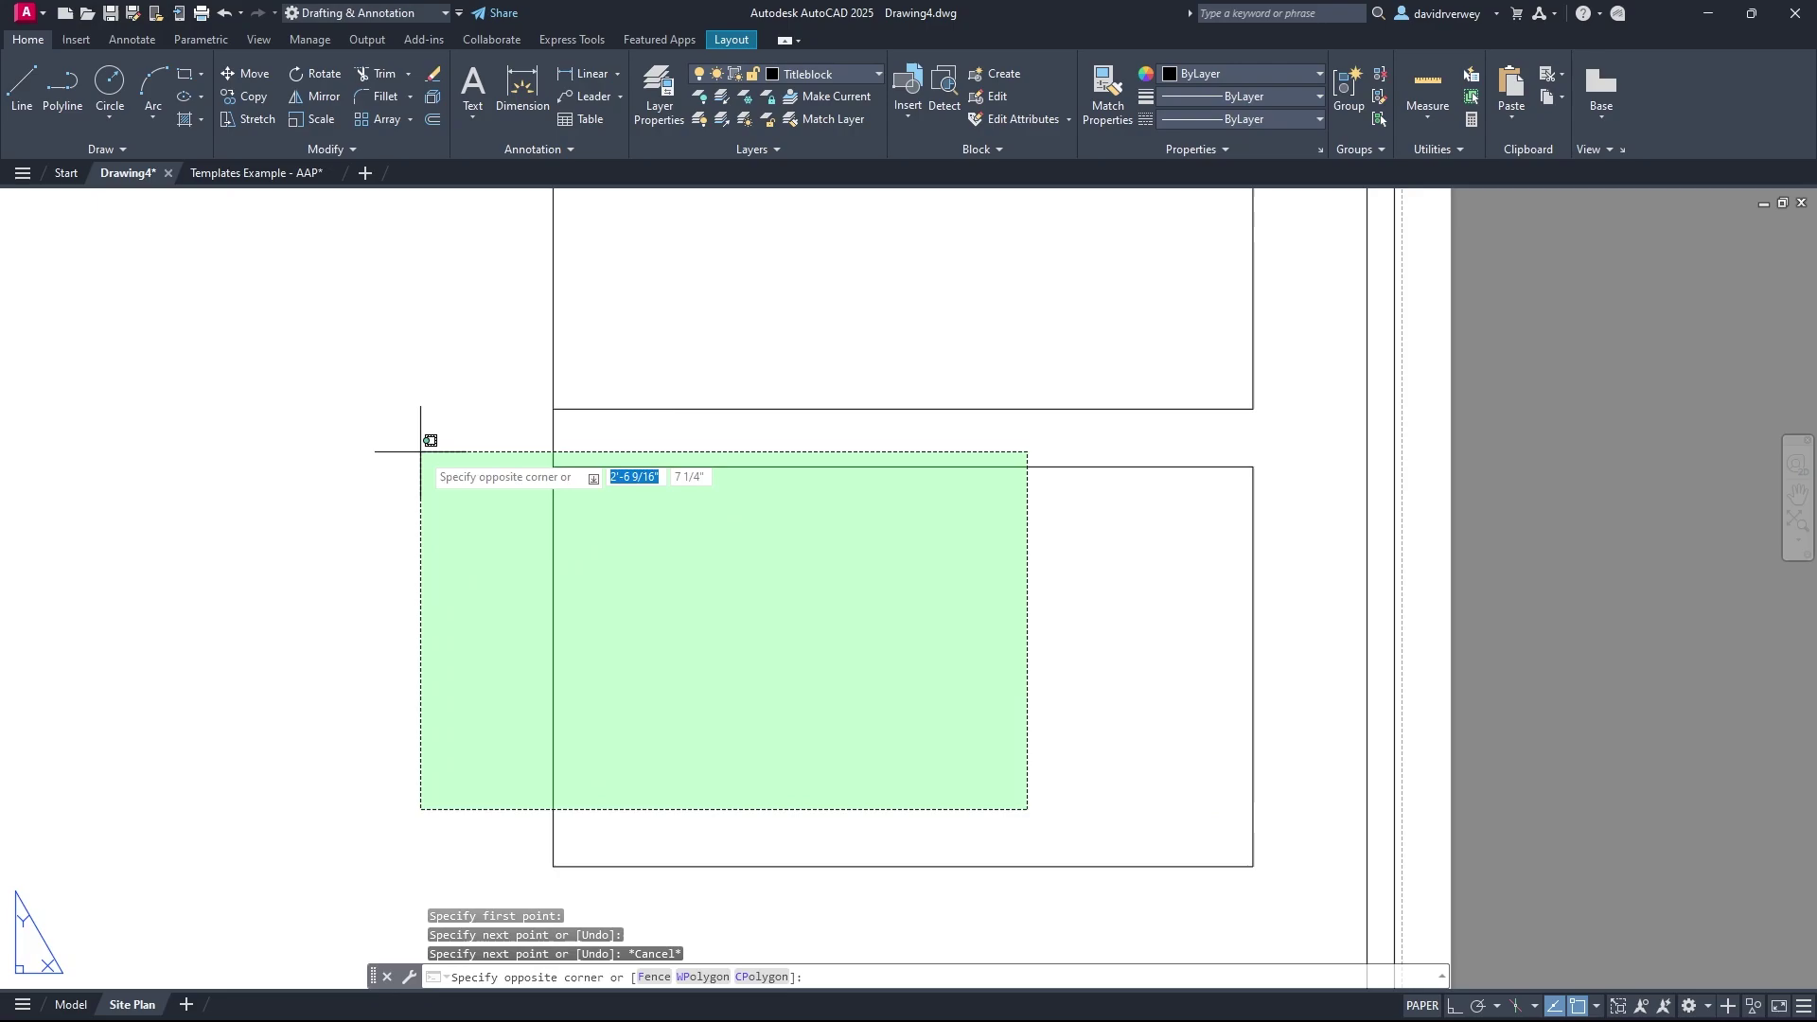
click(426, 445)
key(Return)
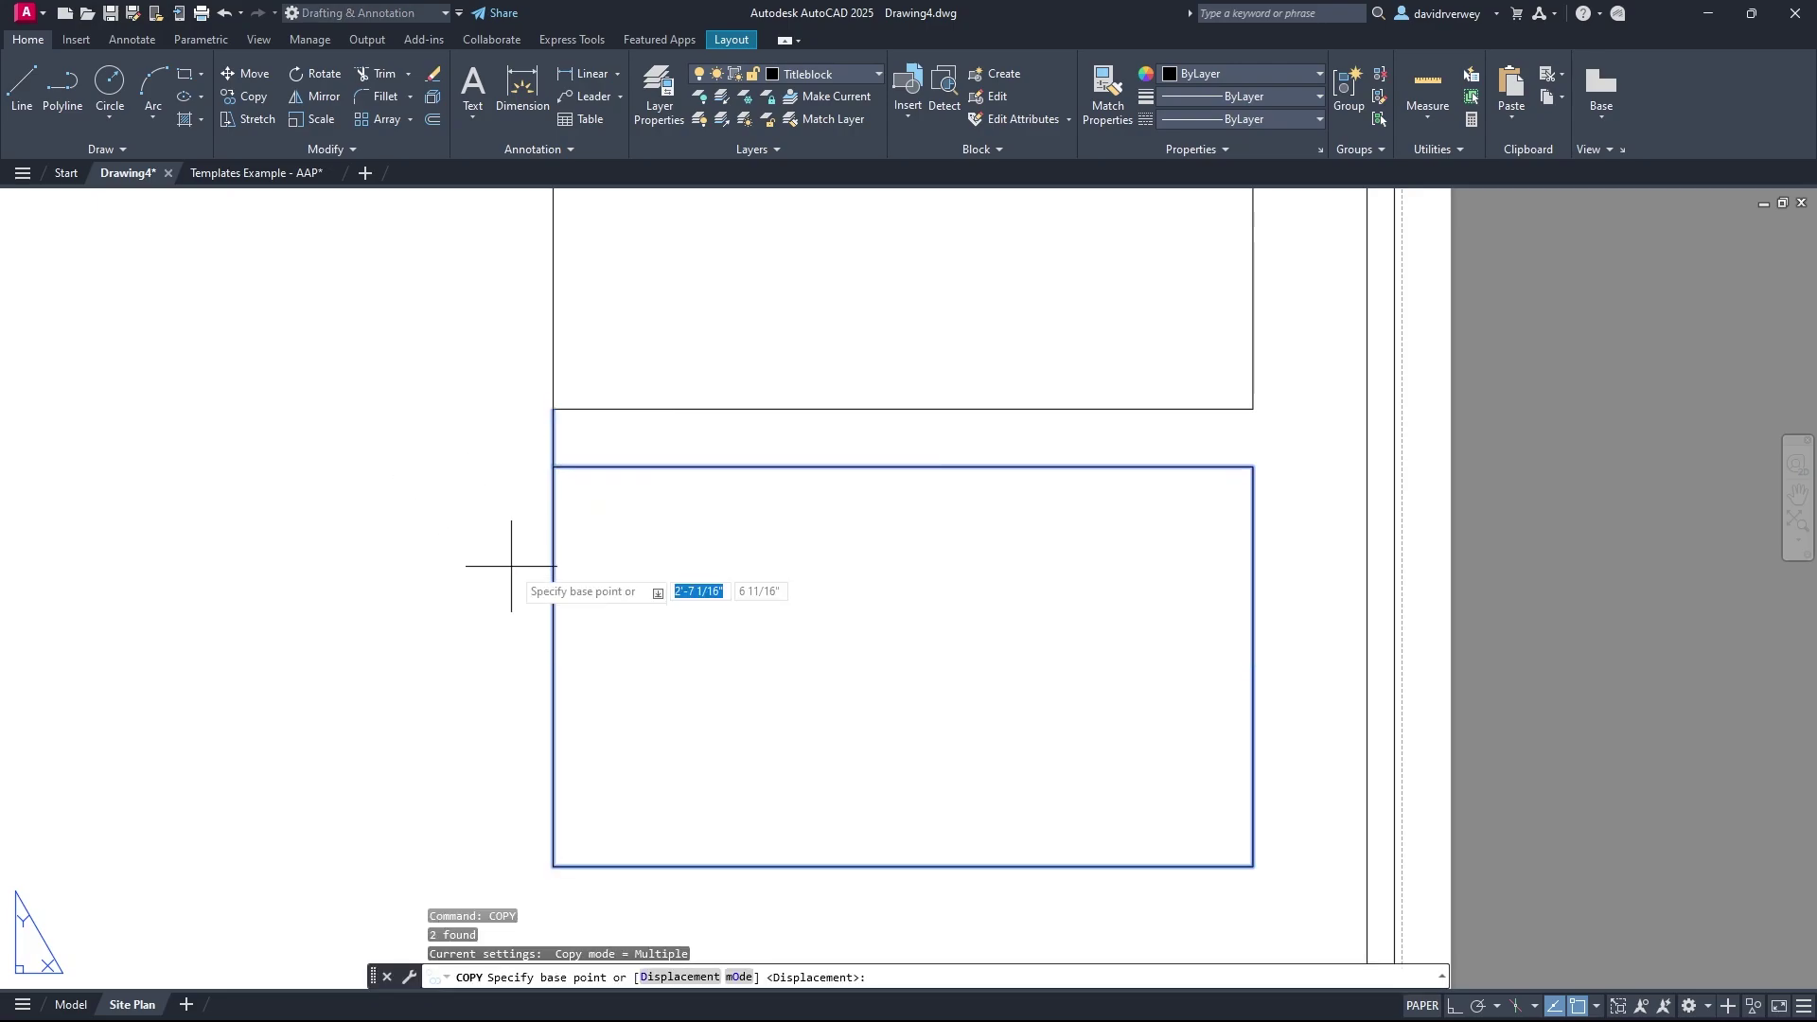
click(553, 409)
click(554, 866)
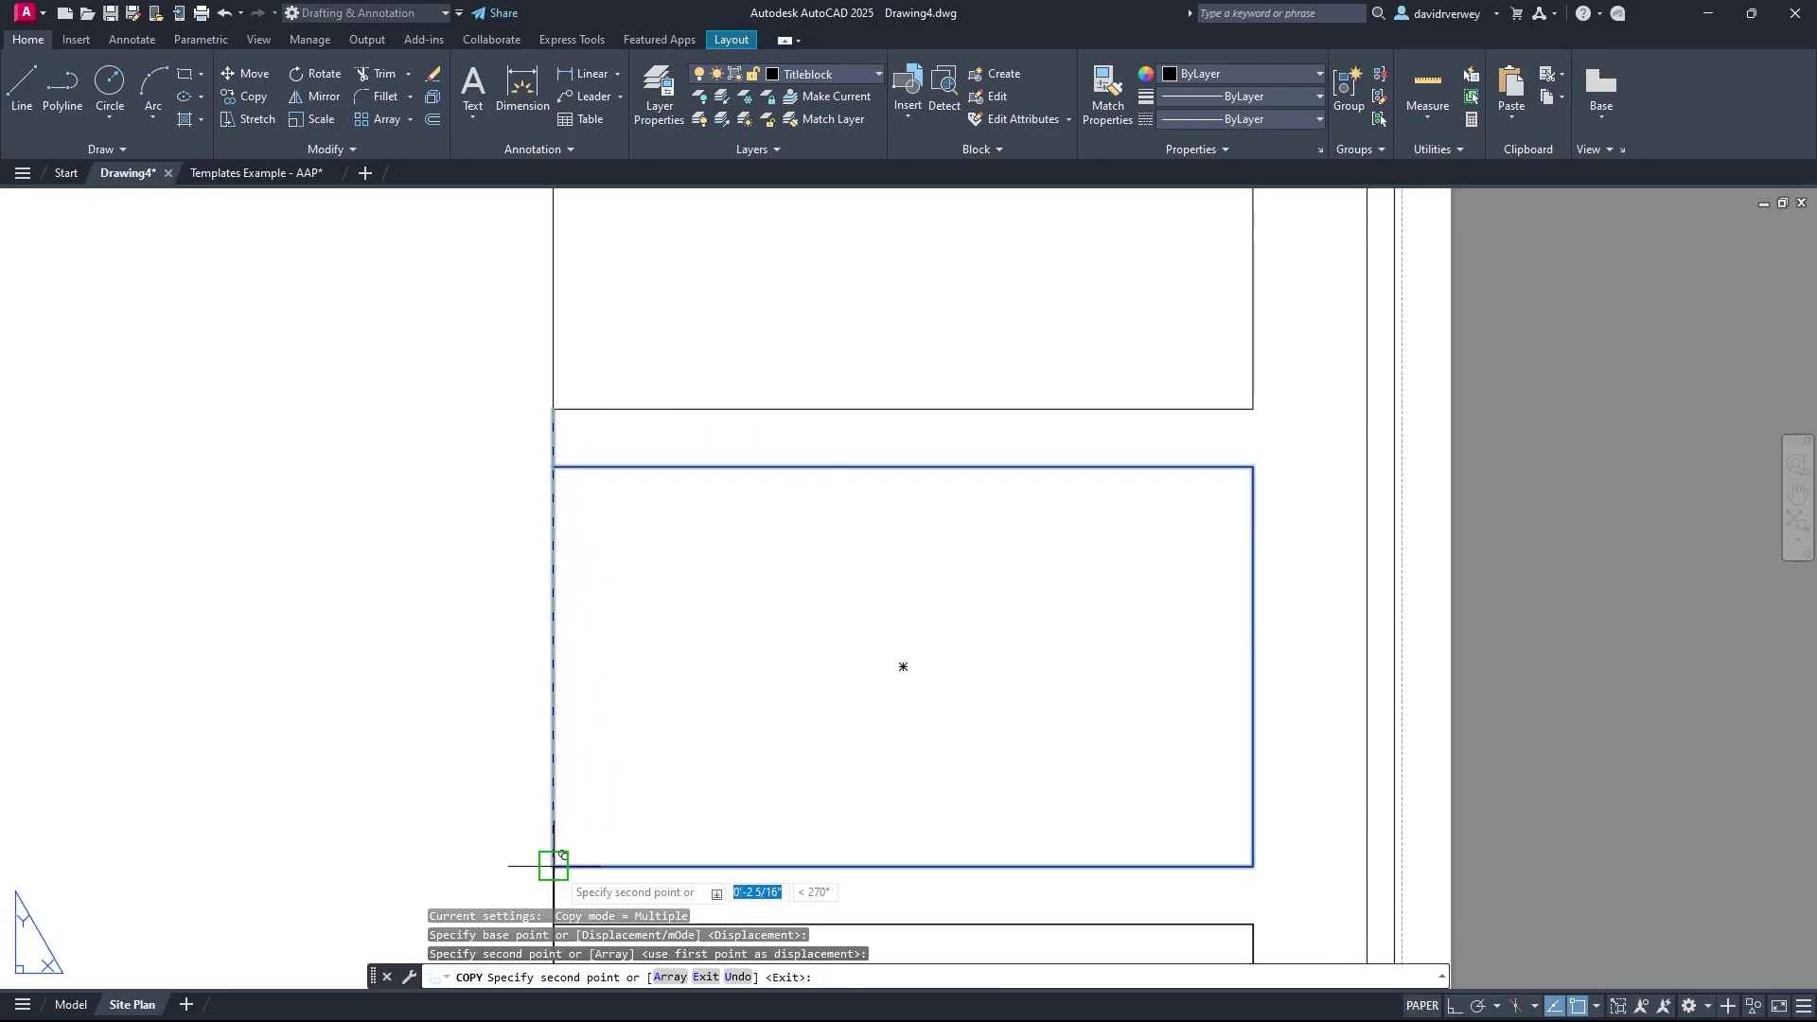
middle_drag(926, 779, 926, 535)
key(Escape)
Step: Erase the vertical helper lines in the gaps above the second and third boxes
scroll(945, 681, down, 5)
middle_drag(712, 507, 729, 568)
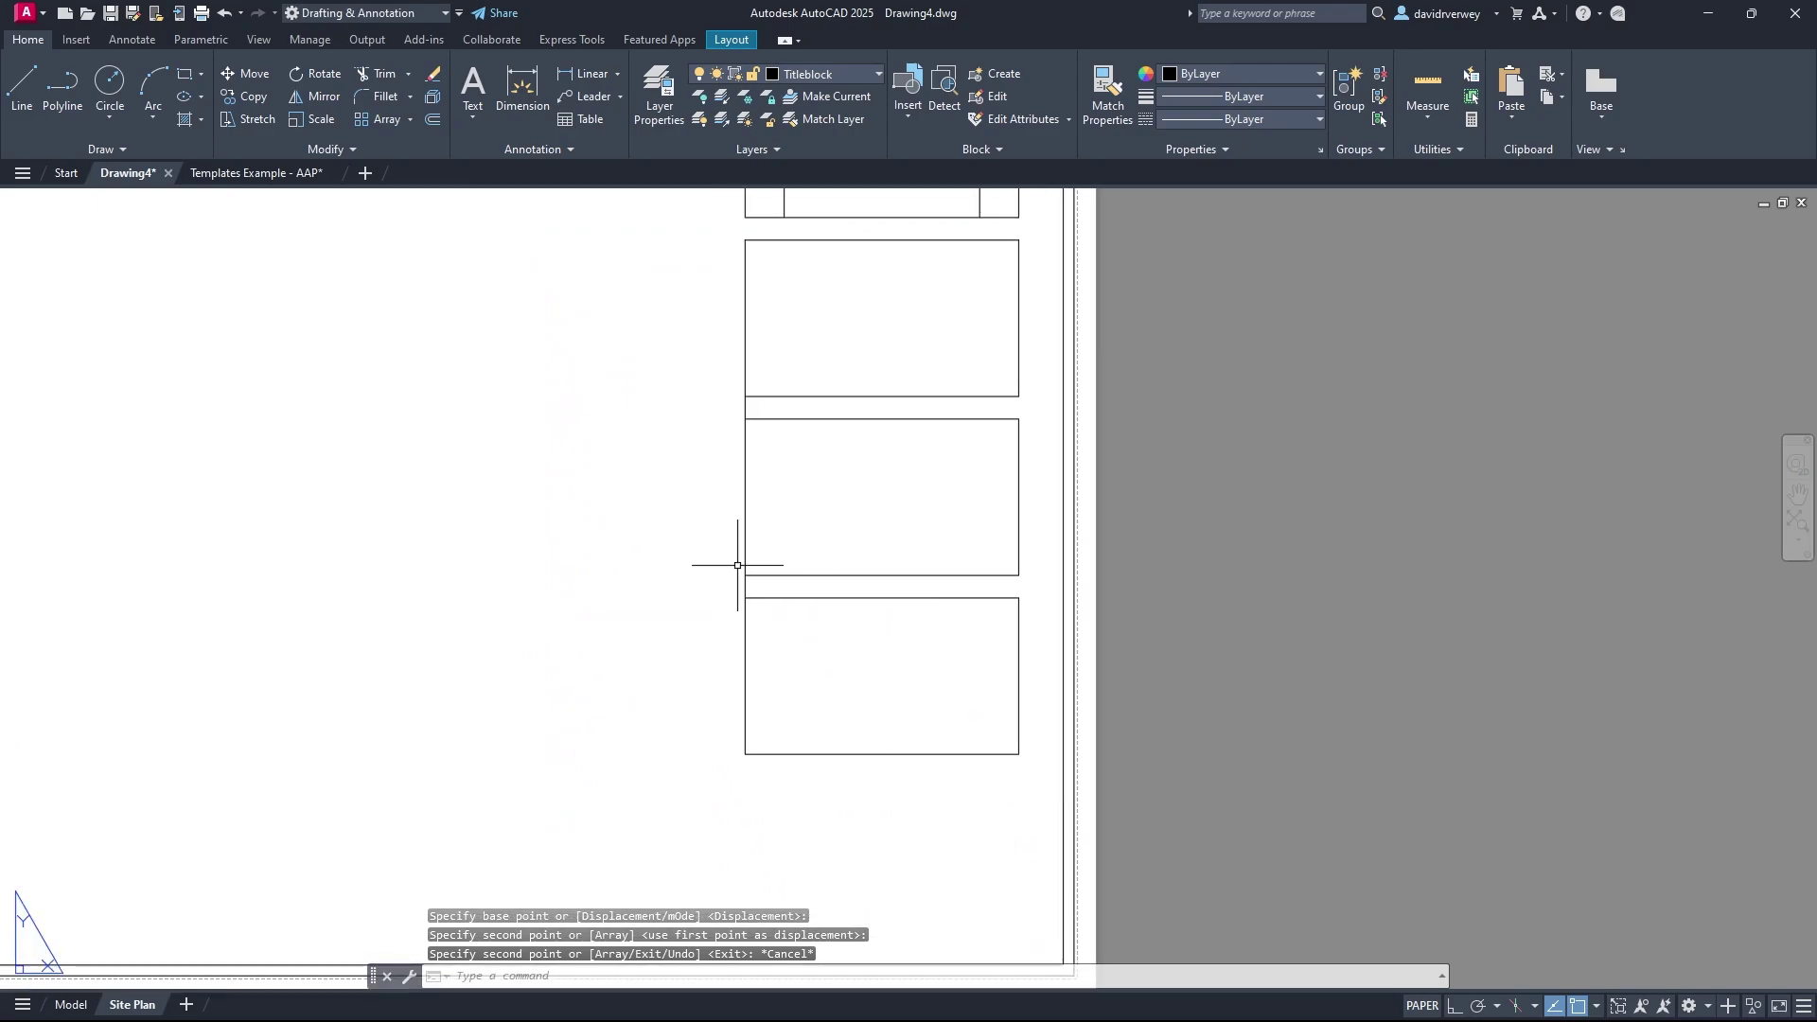
click(763, 596)
click(658, 577)
click(758, 409)
click(636, 407)
key(Delete)
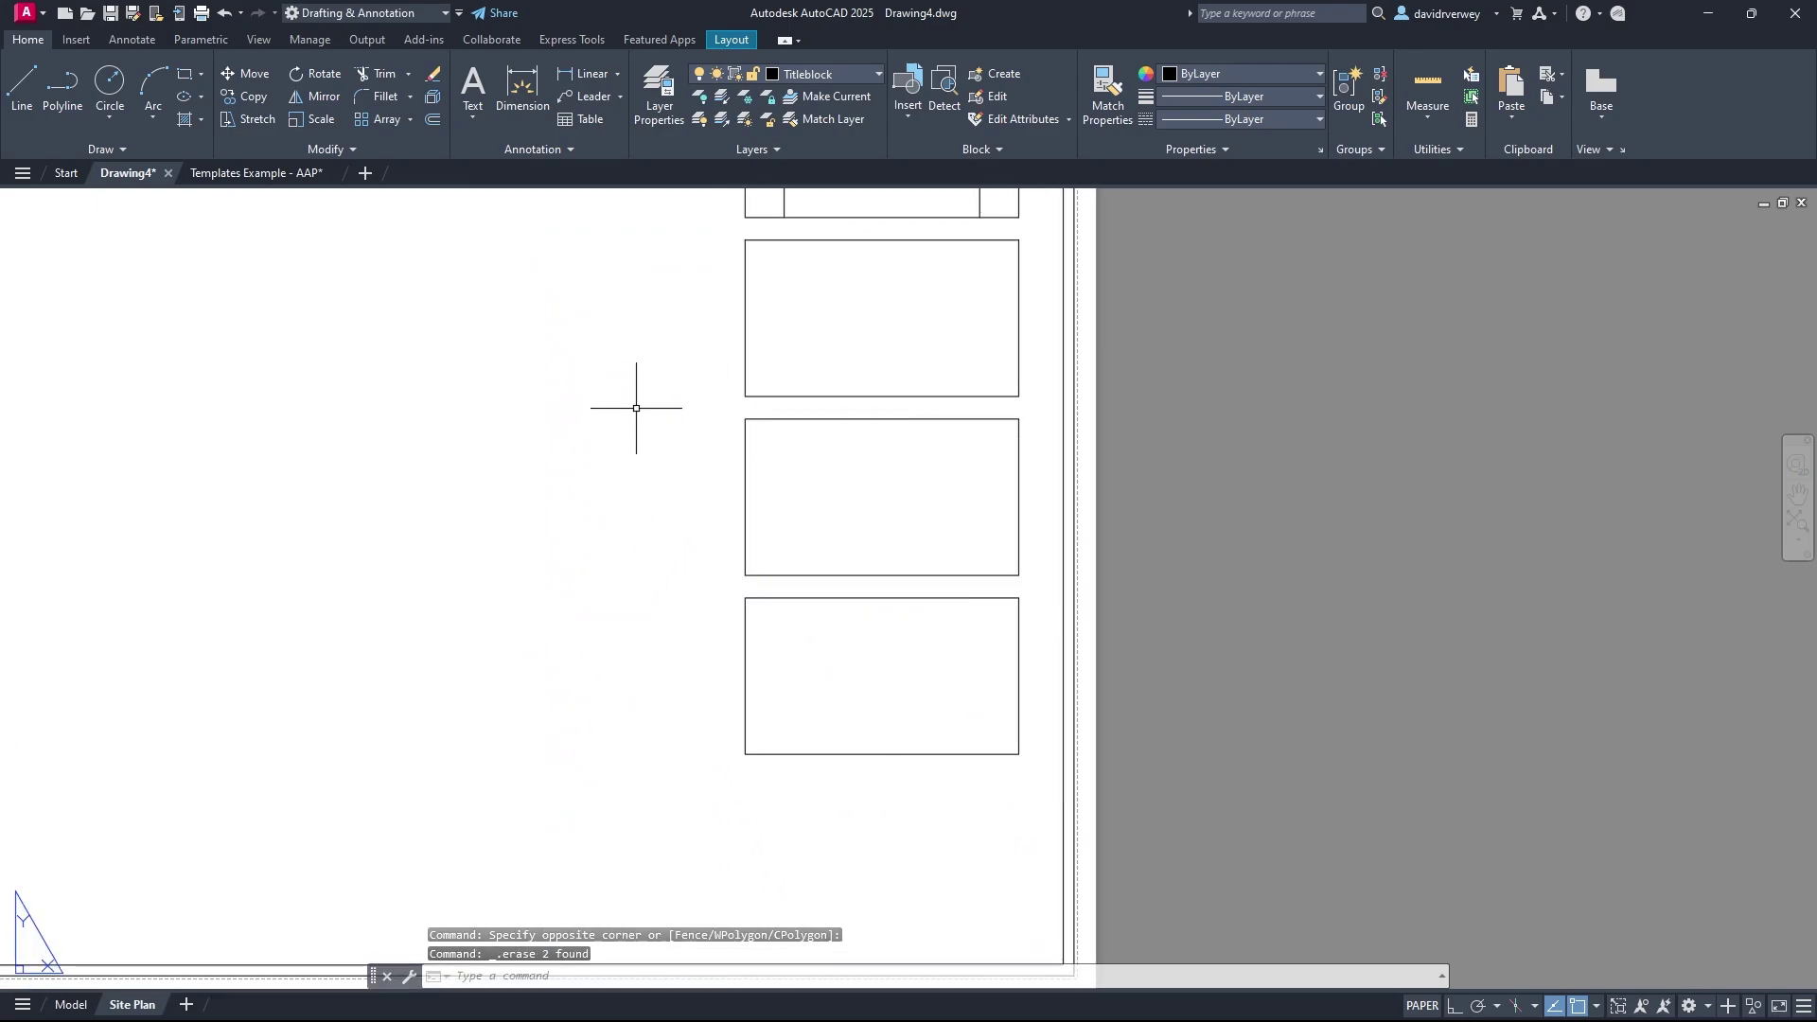
Step: Stretch the third box's bottom edge upward to reduce it to about three quarters of its height
click(896, 753)
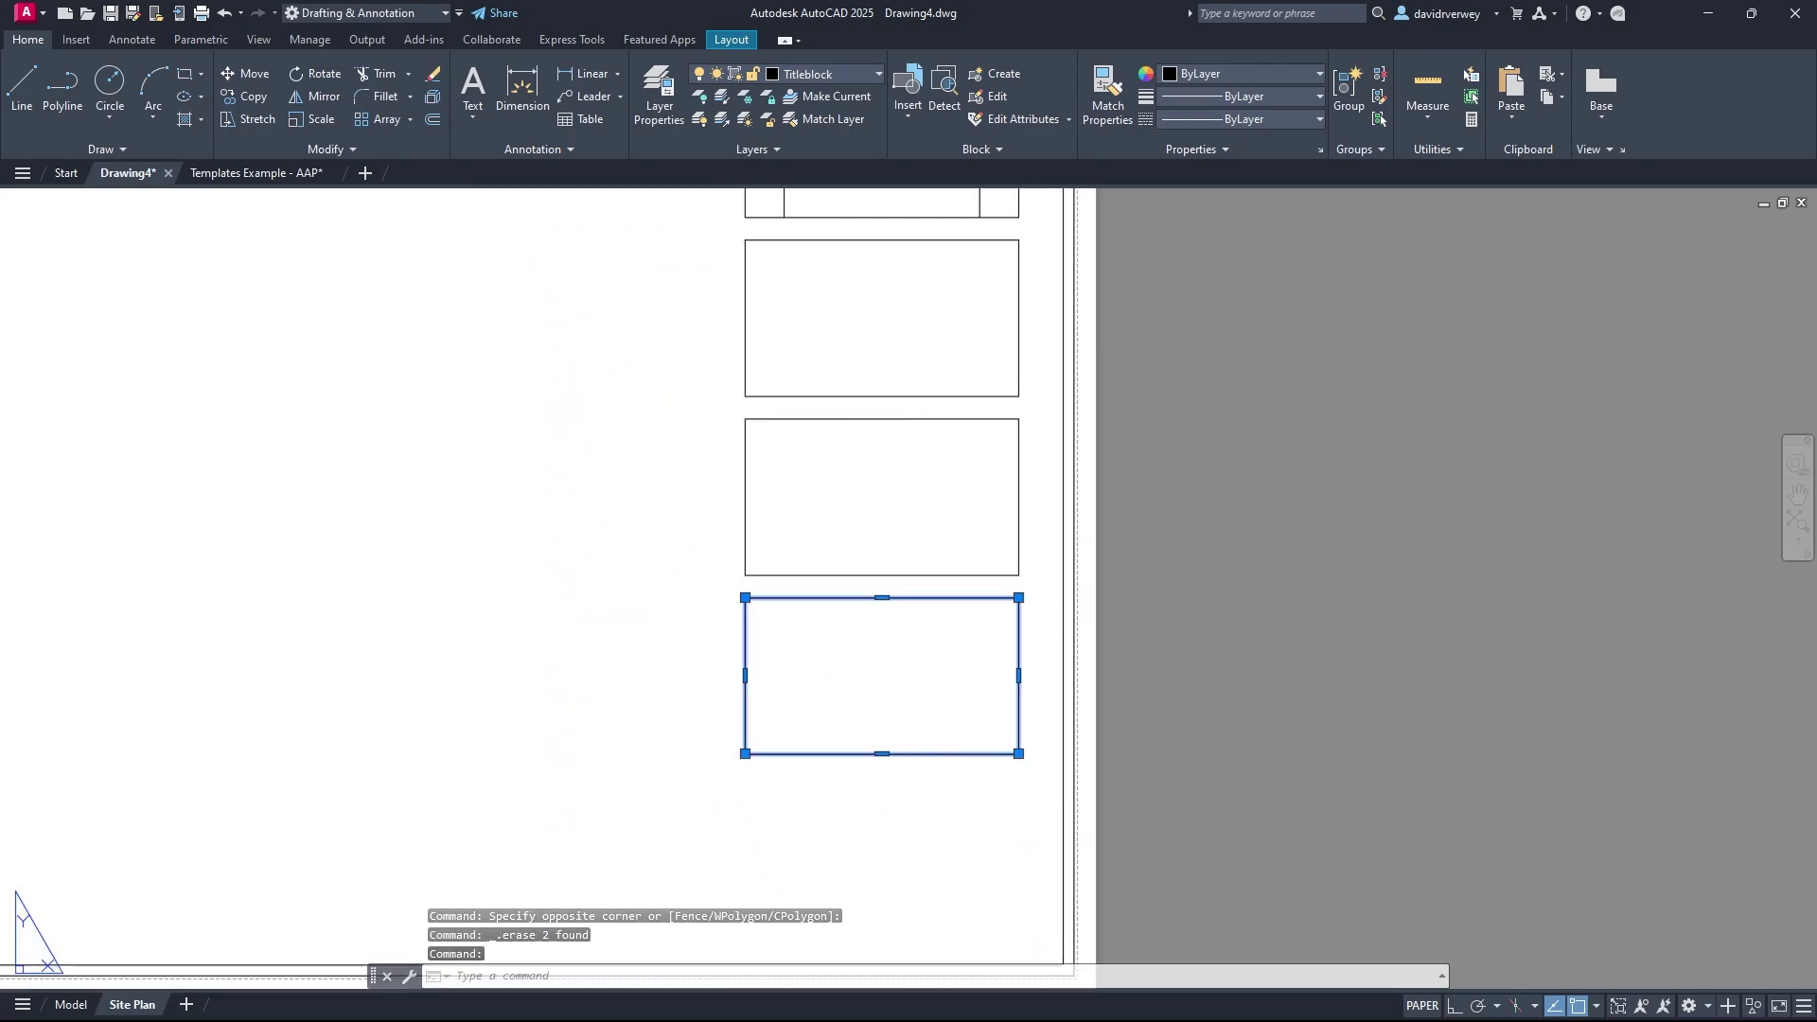
click(883, 753)
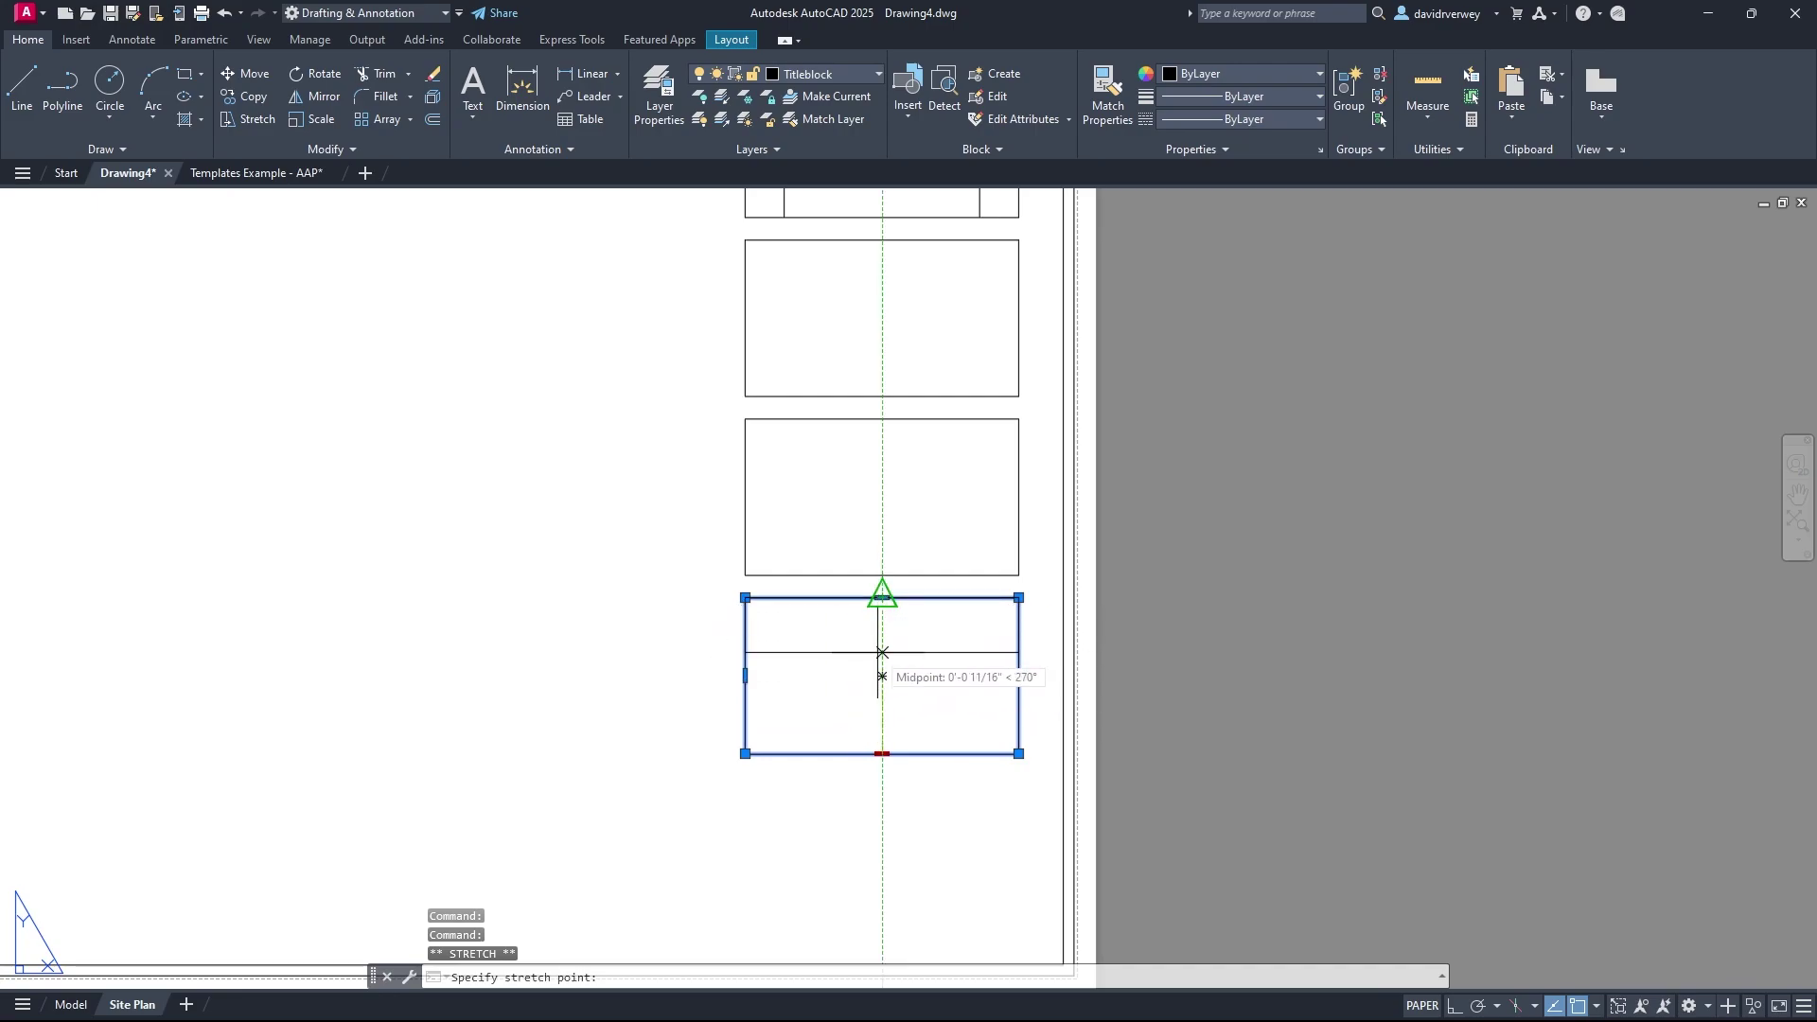
click(882, 714)
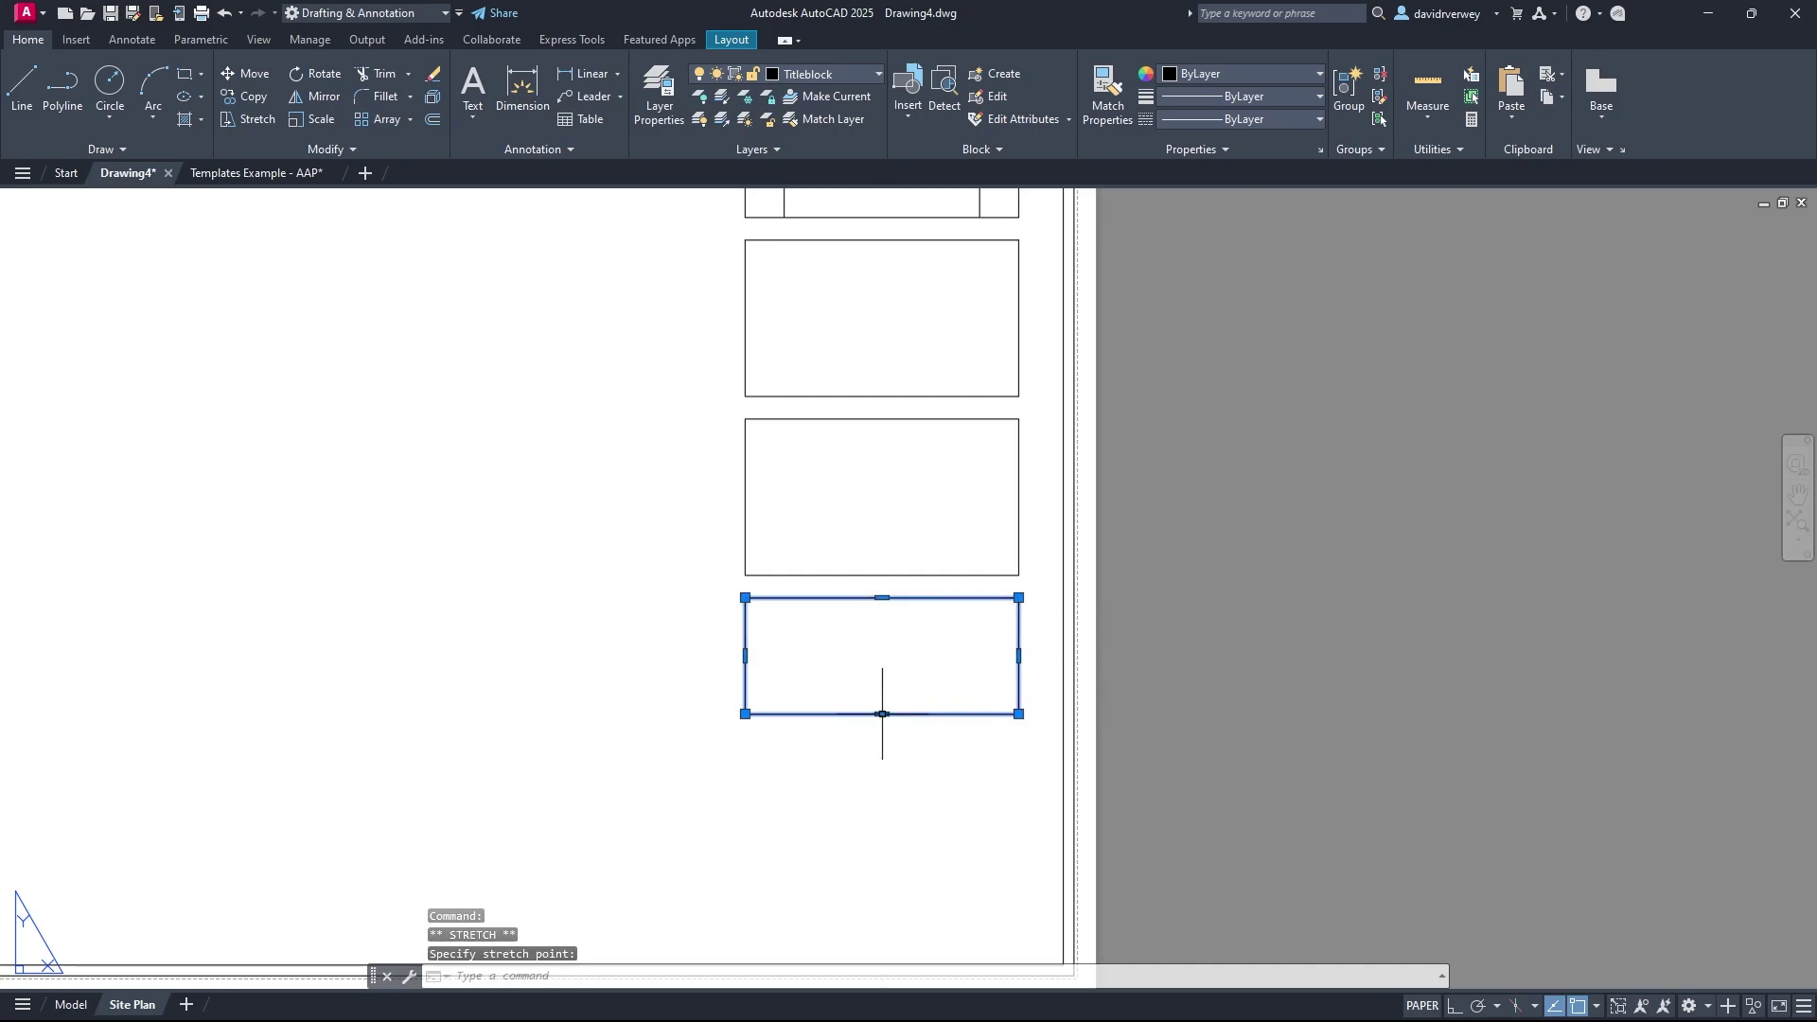
Step: Compare with the Templates Example layout and move all of Drawing4's title block boxes and revision table straight down, slightly above the inner border
click(256, 172)
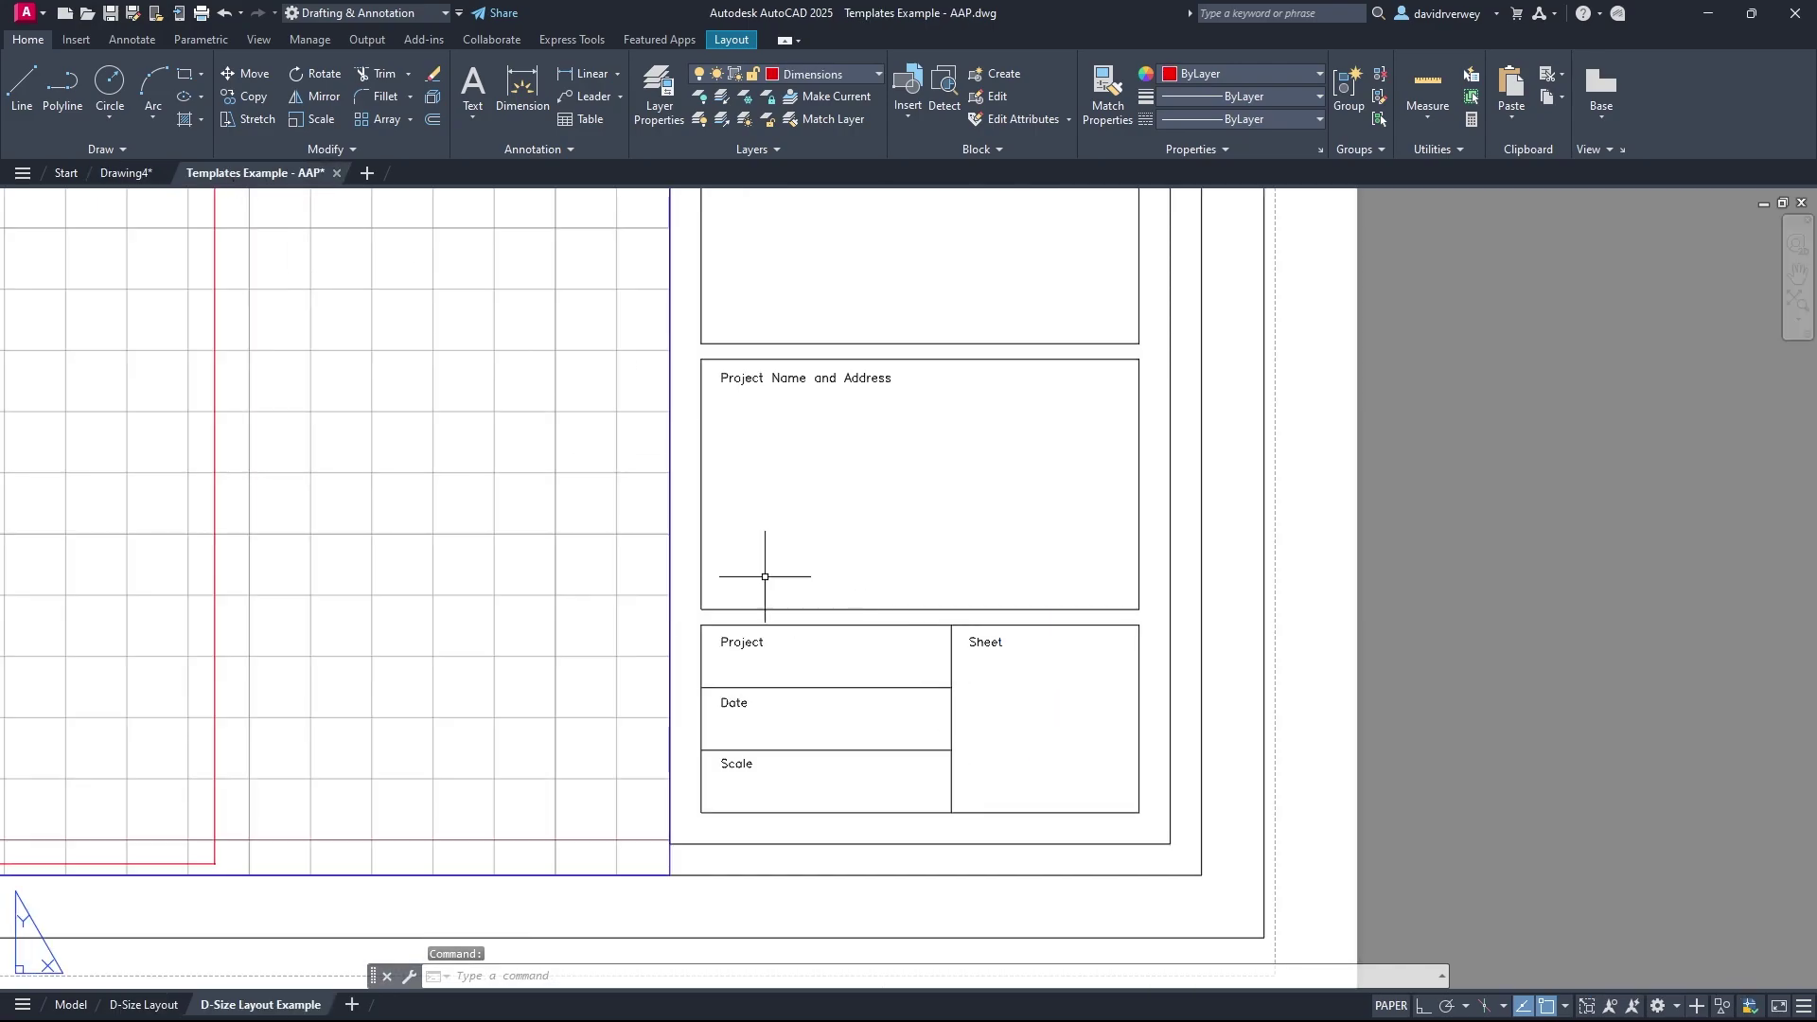
scroll(682, 560, down, 2)
click(127, 173)
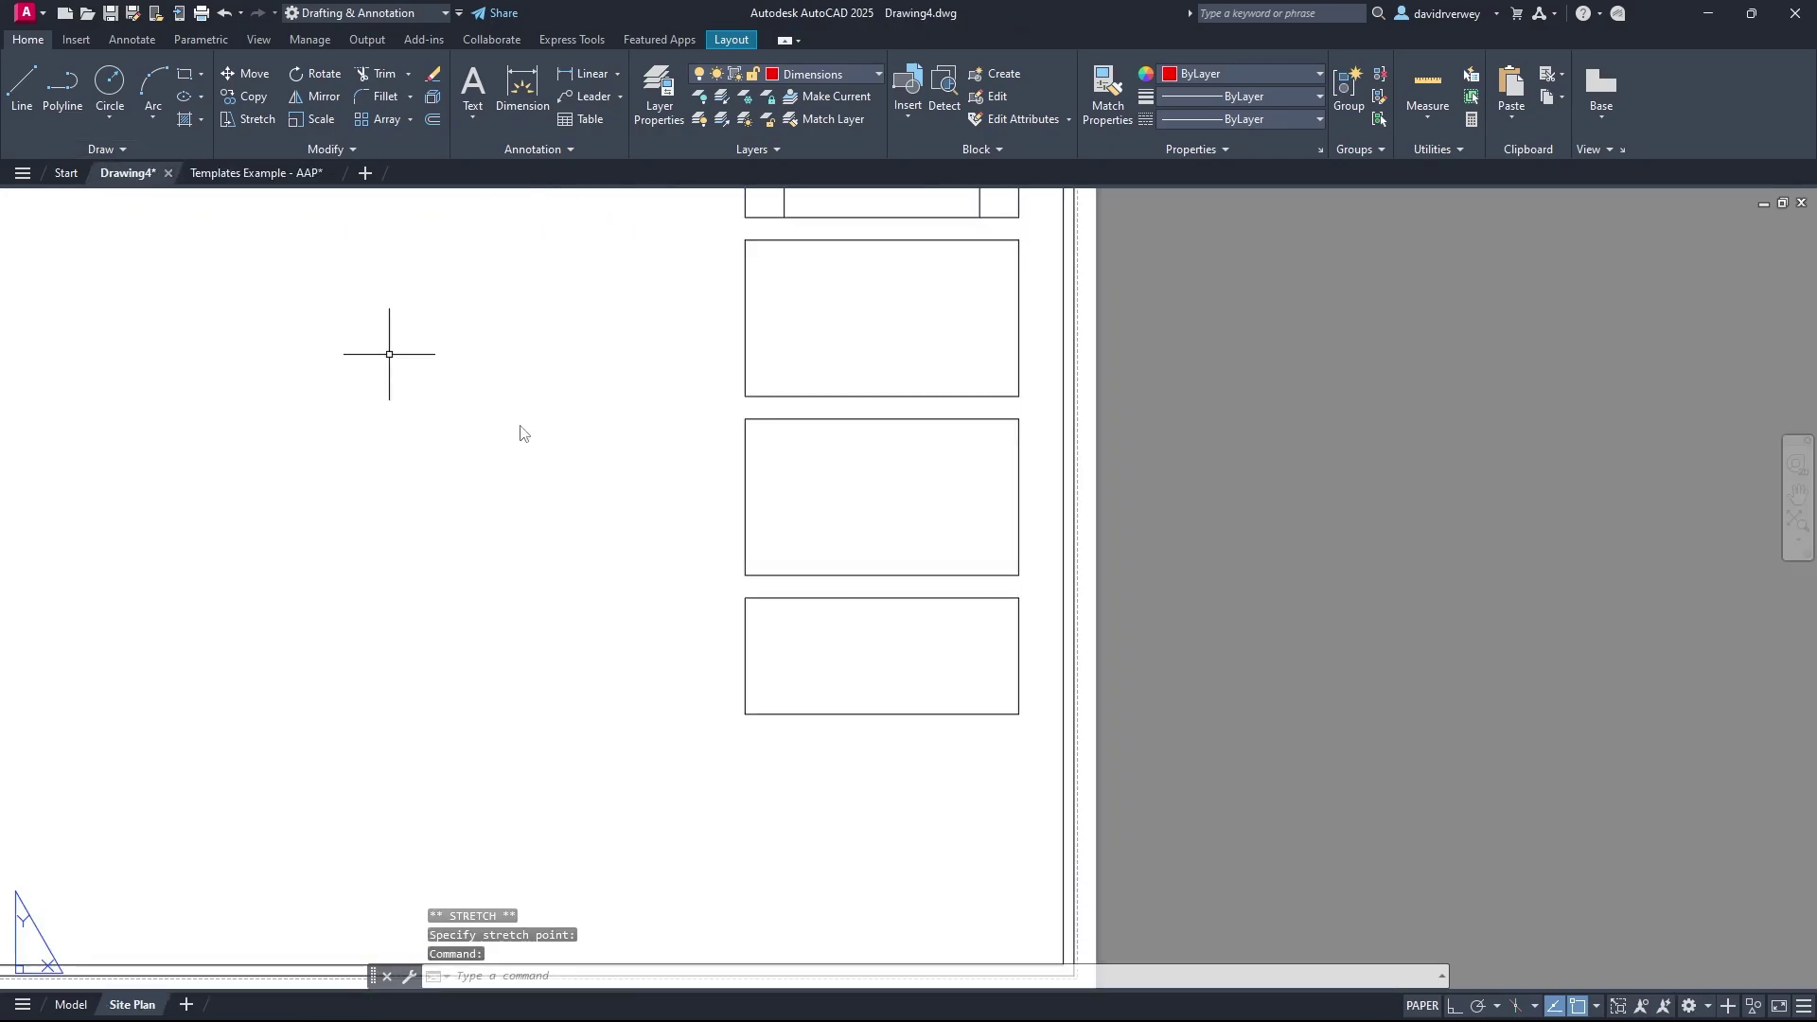
scroll(884, 682, down, 3)
middle_drag(824, 690, 1063, 678)
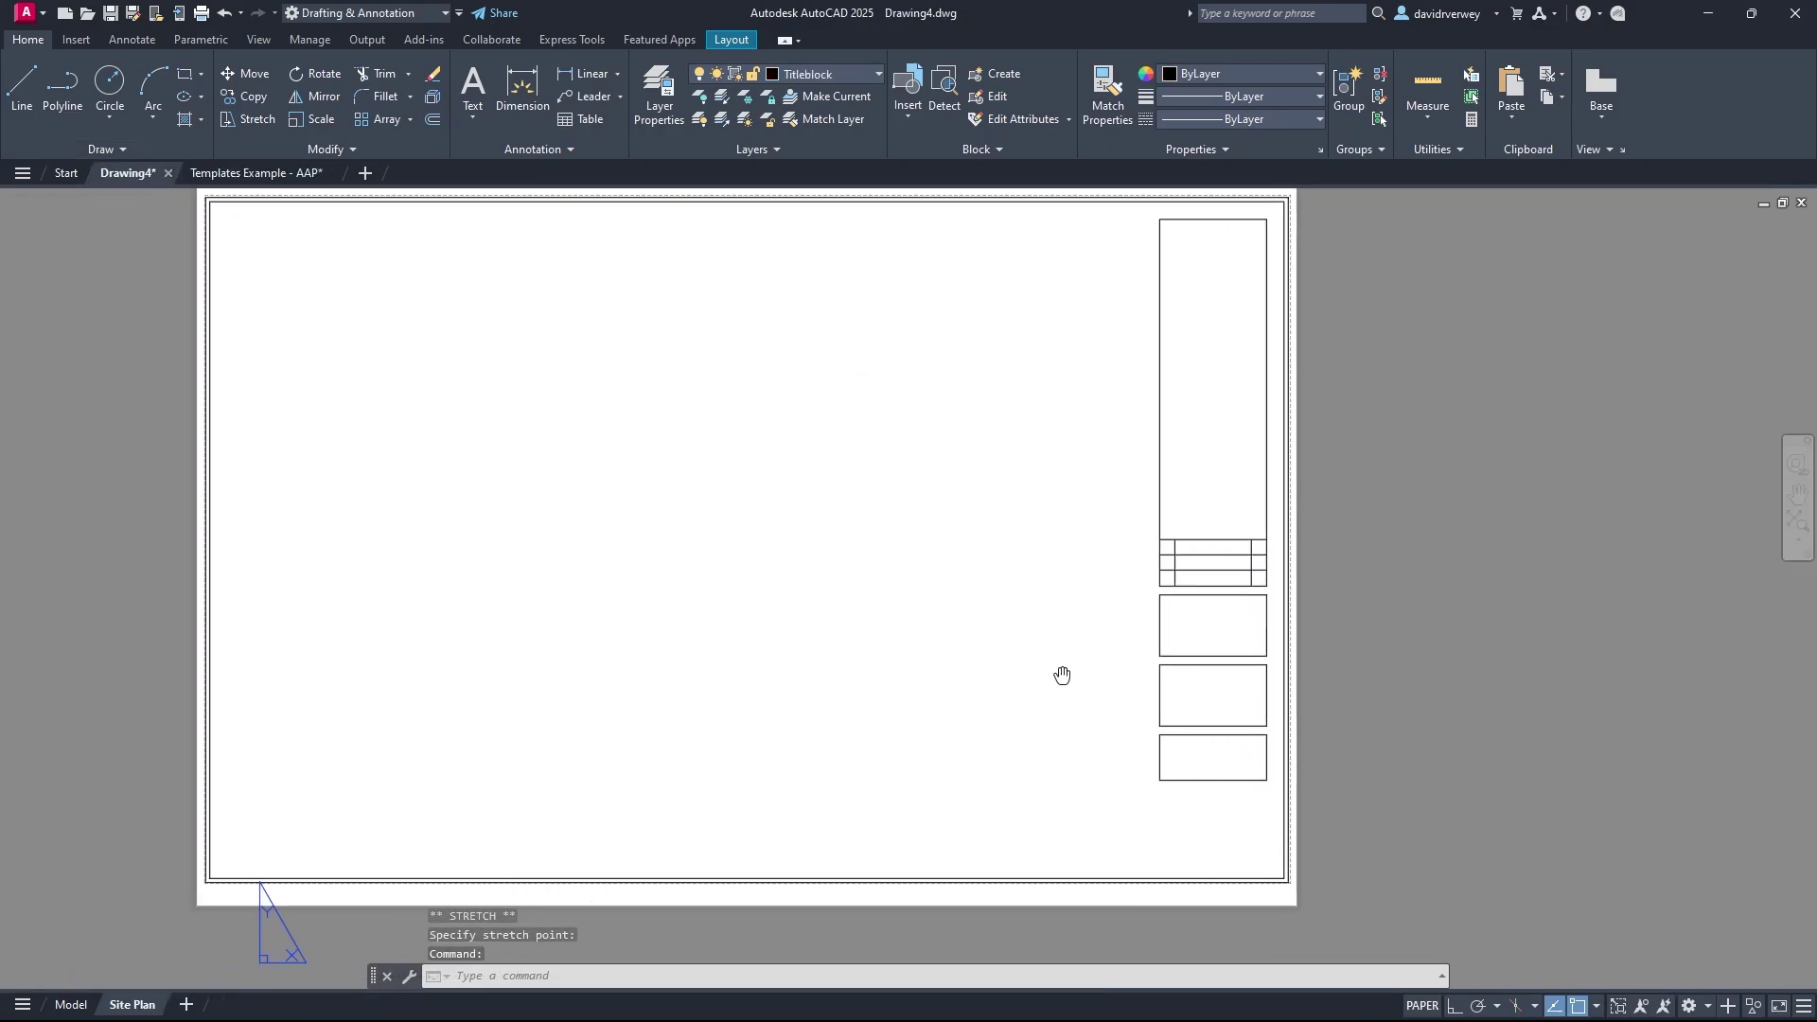
click(1295, 820)
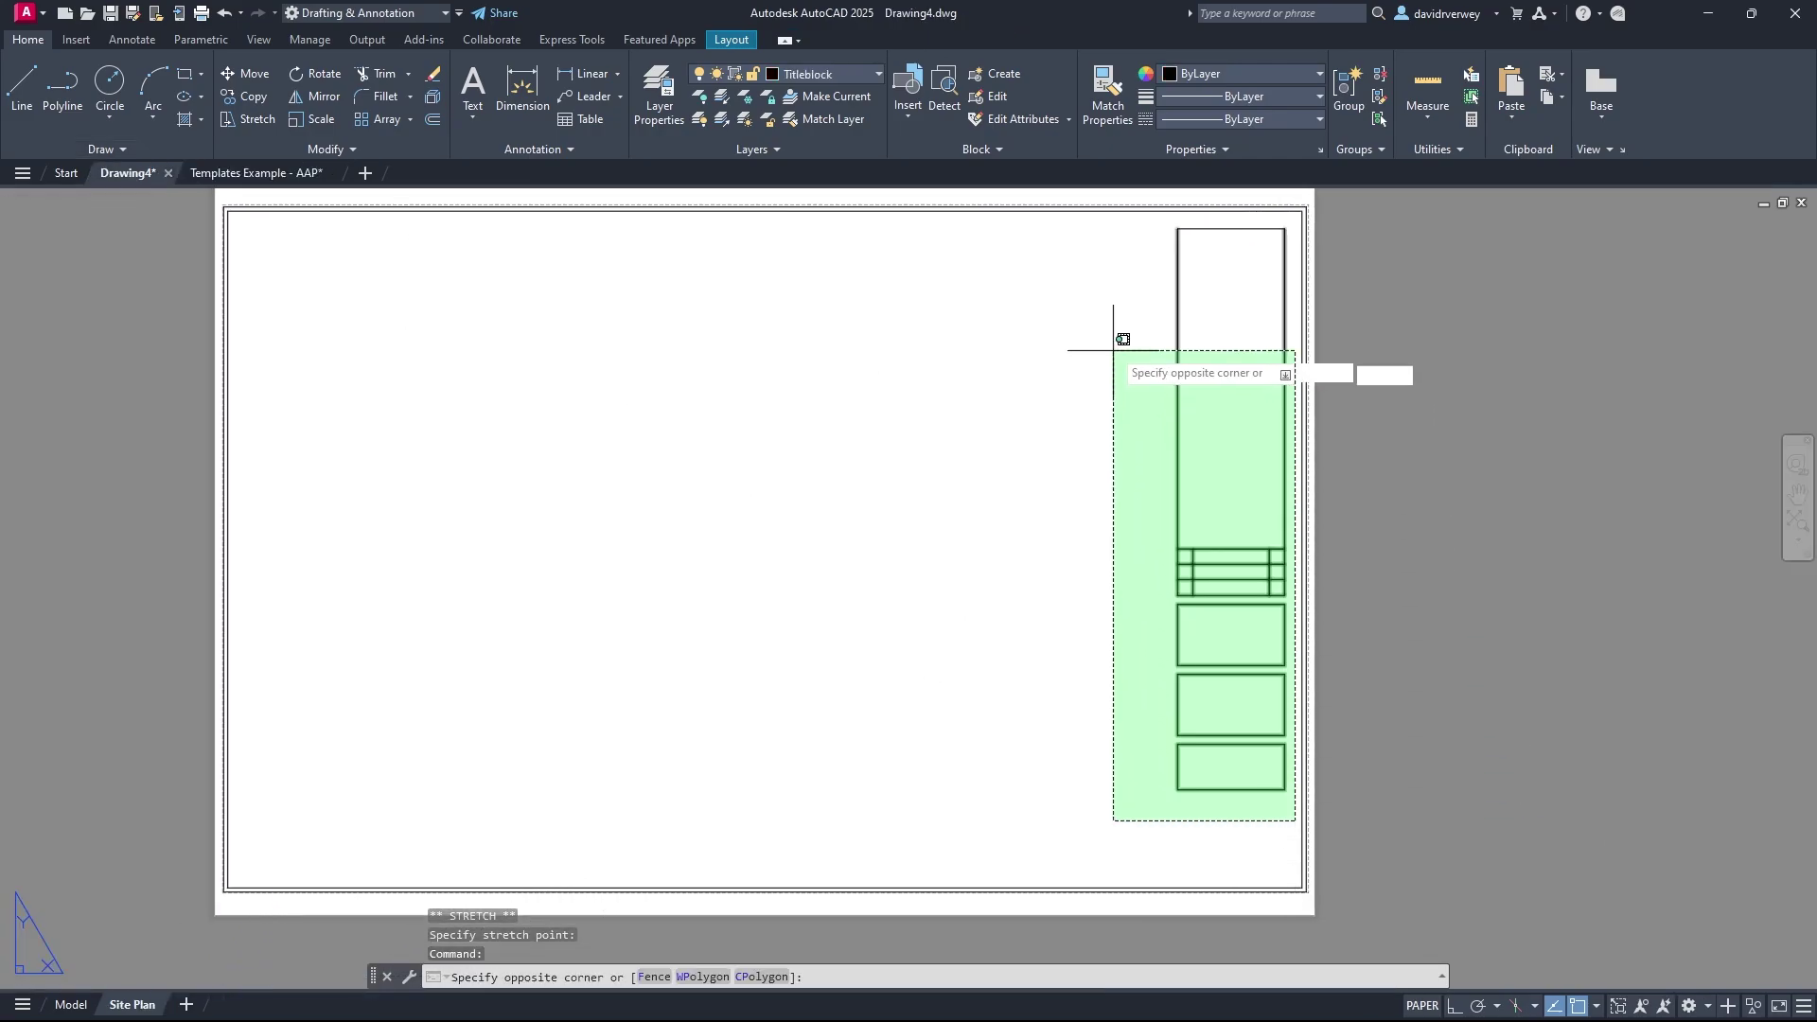
click(1131, 209)
key(Return)
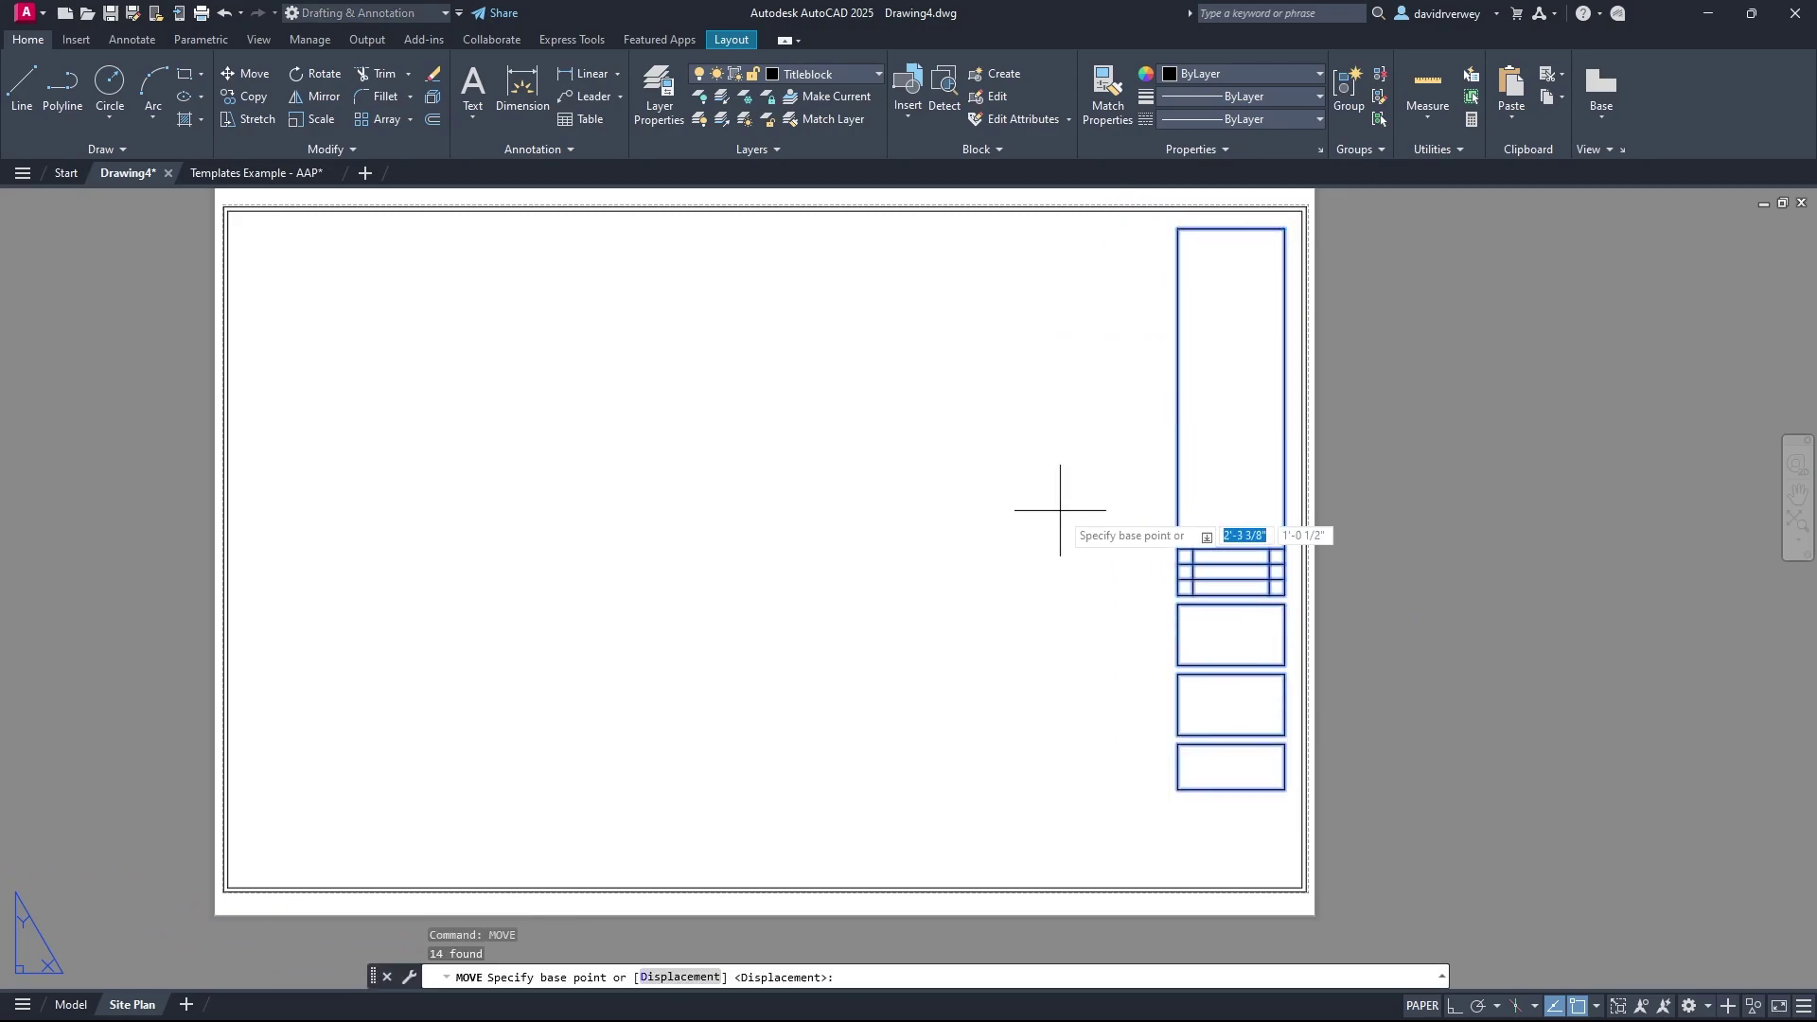
click(1231, 768)
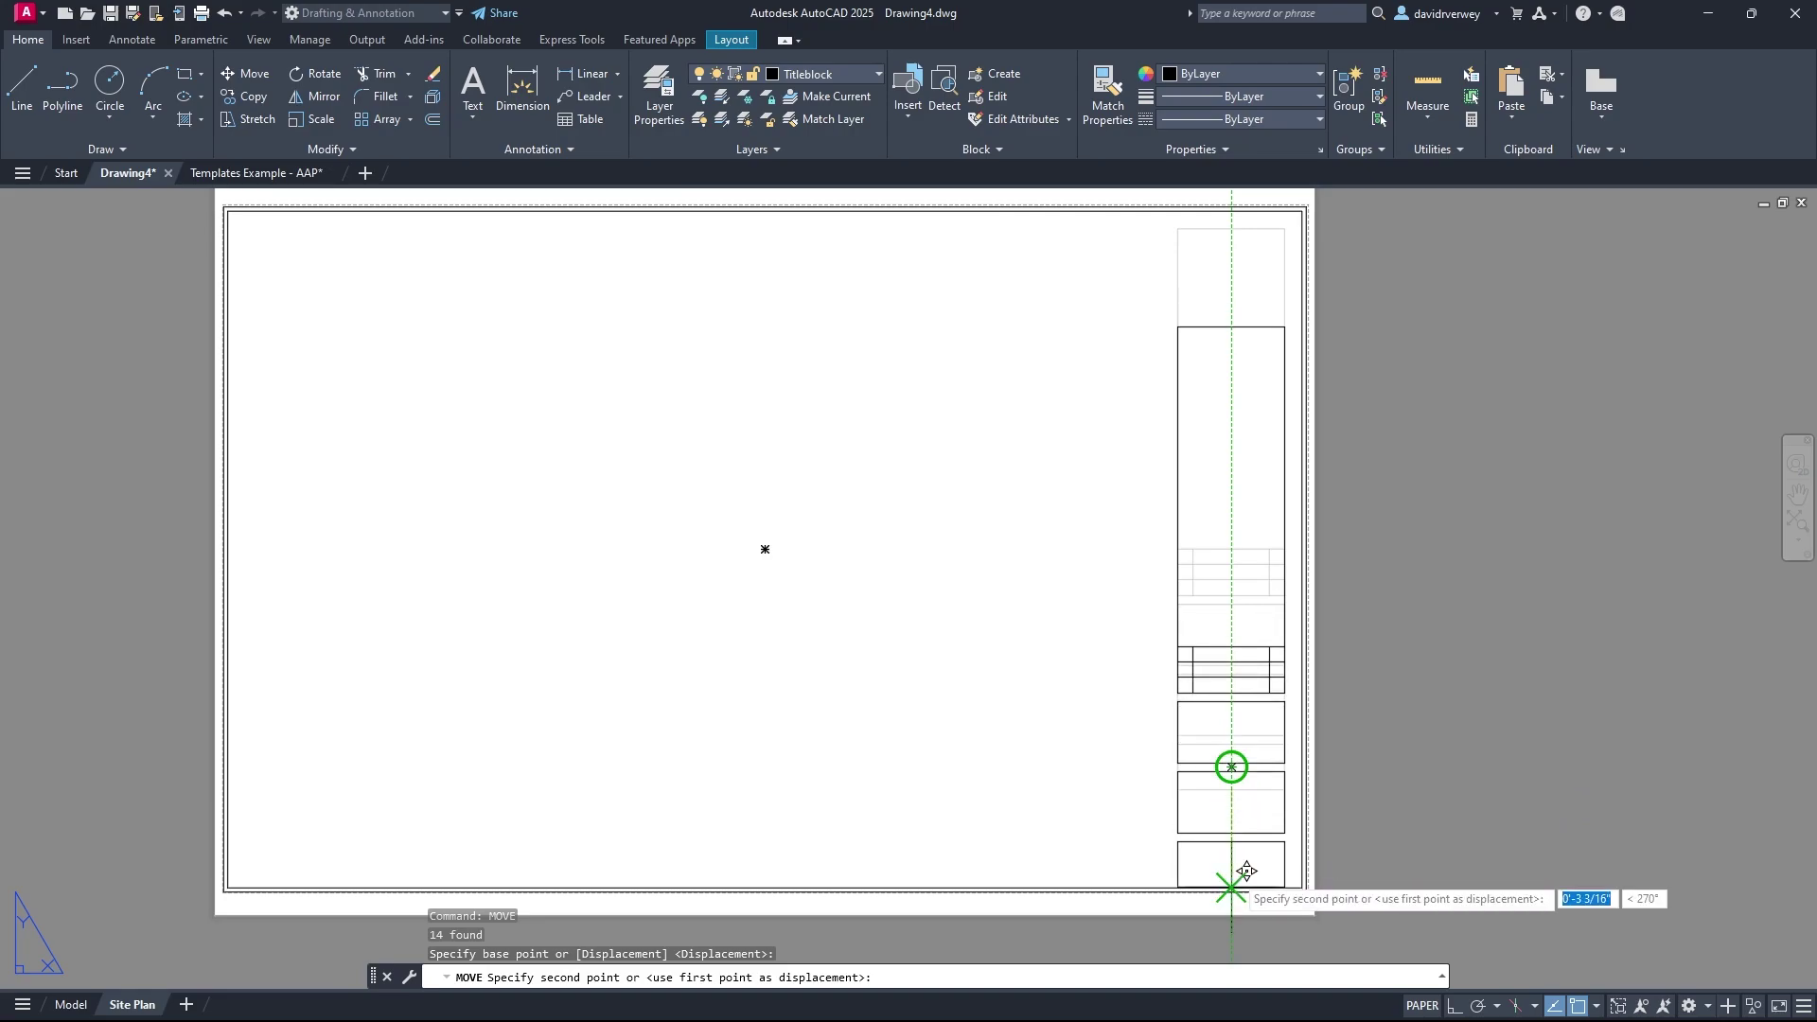
click(1249, 854)
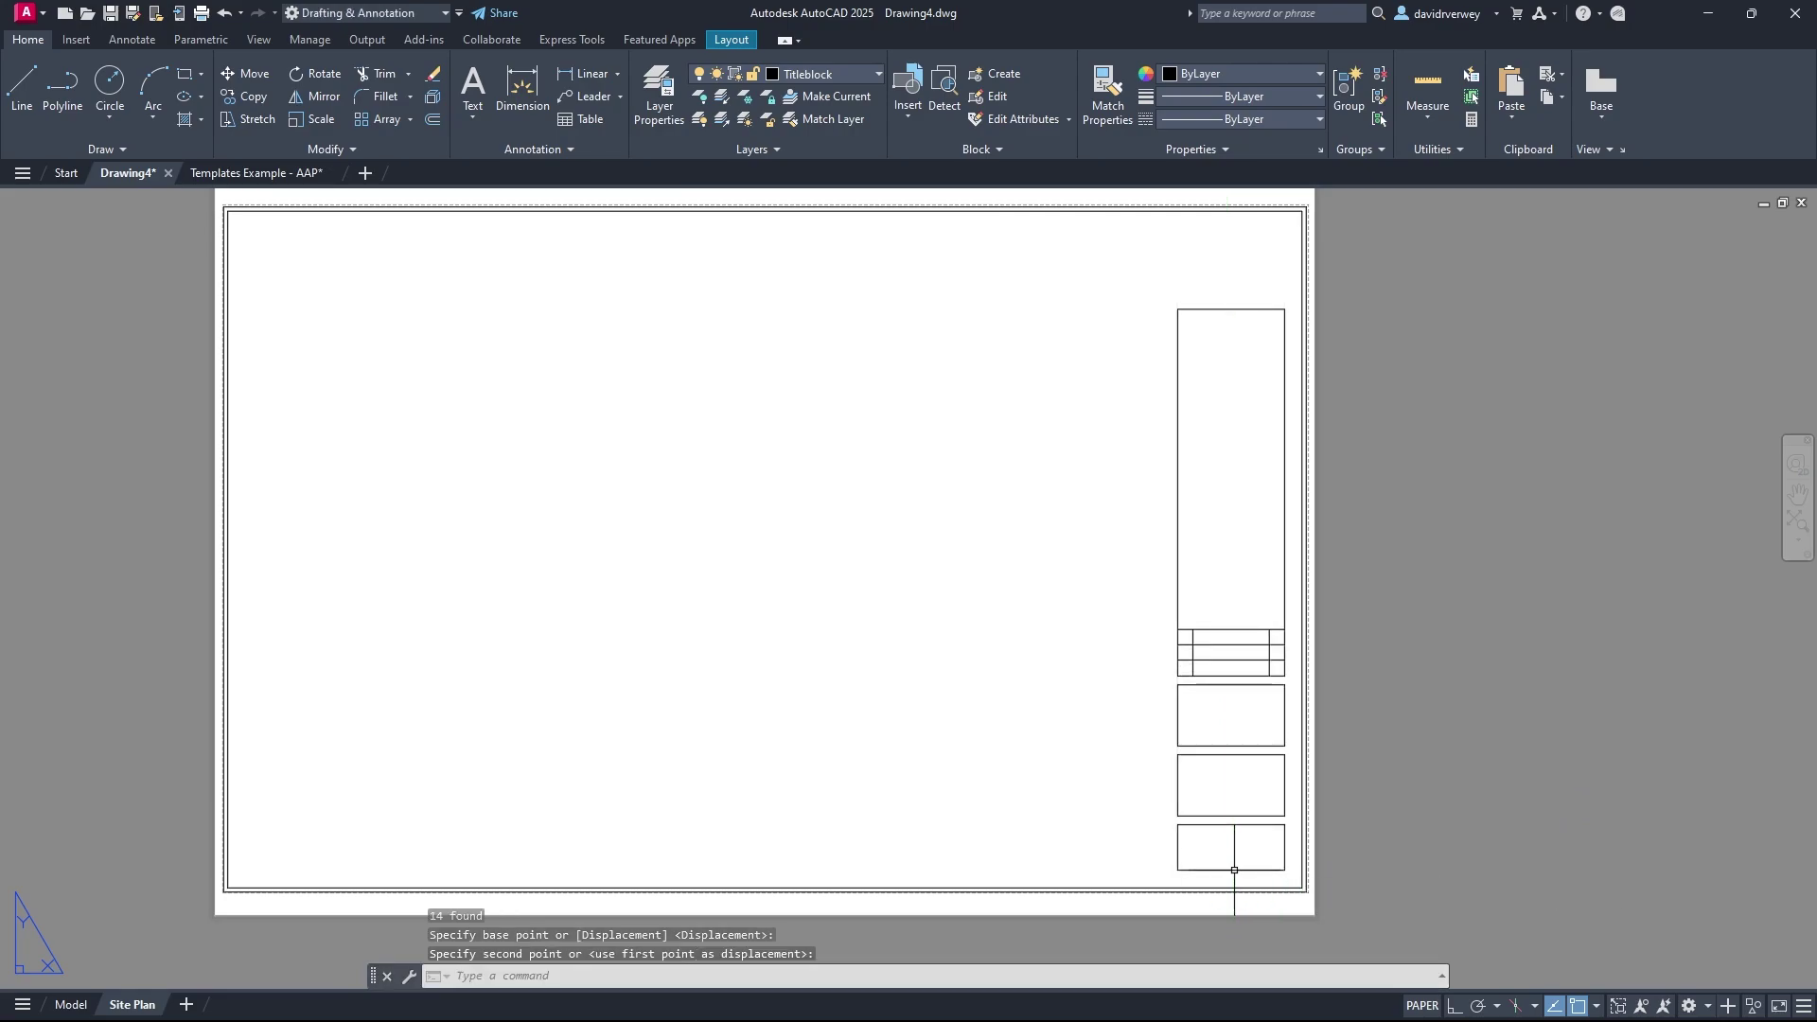
Step: Compare with the Templates Example layout, then stretch the upper ends of both side lines of Drawing4's tall notes box upward equally, short of the inner border
middle_drag(1419, 627, 1408, 769)
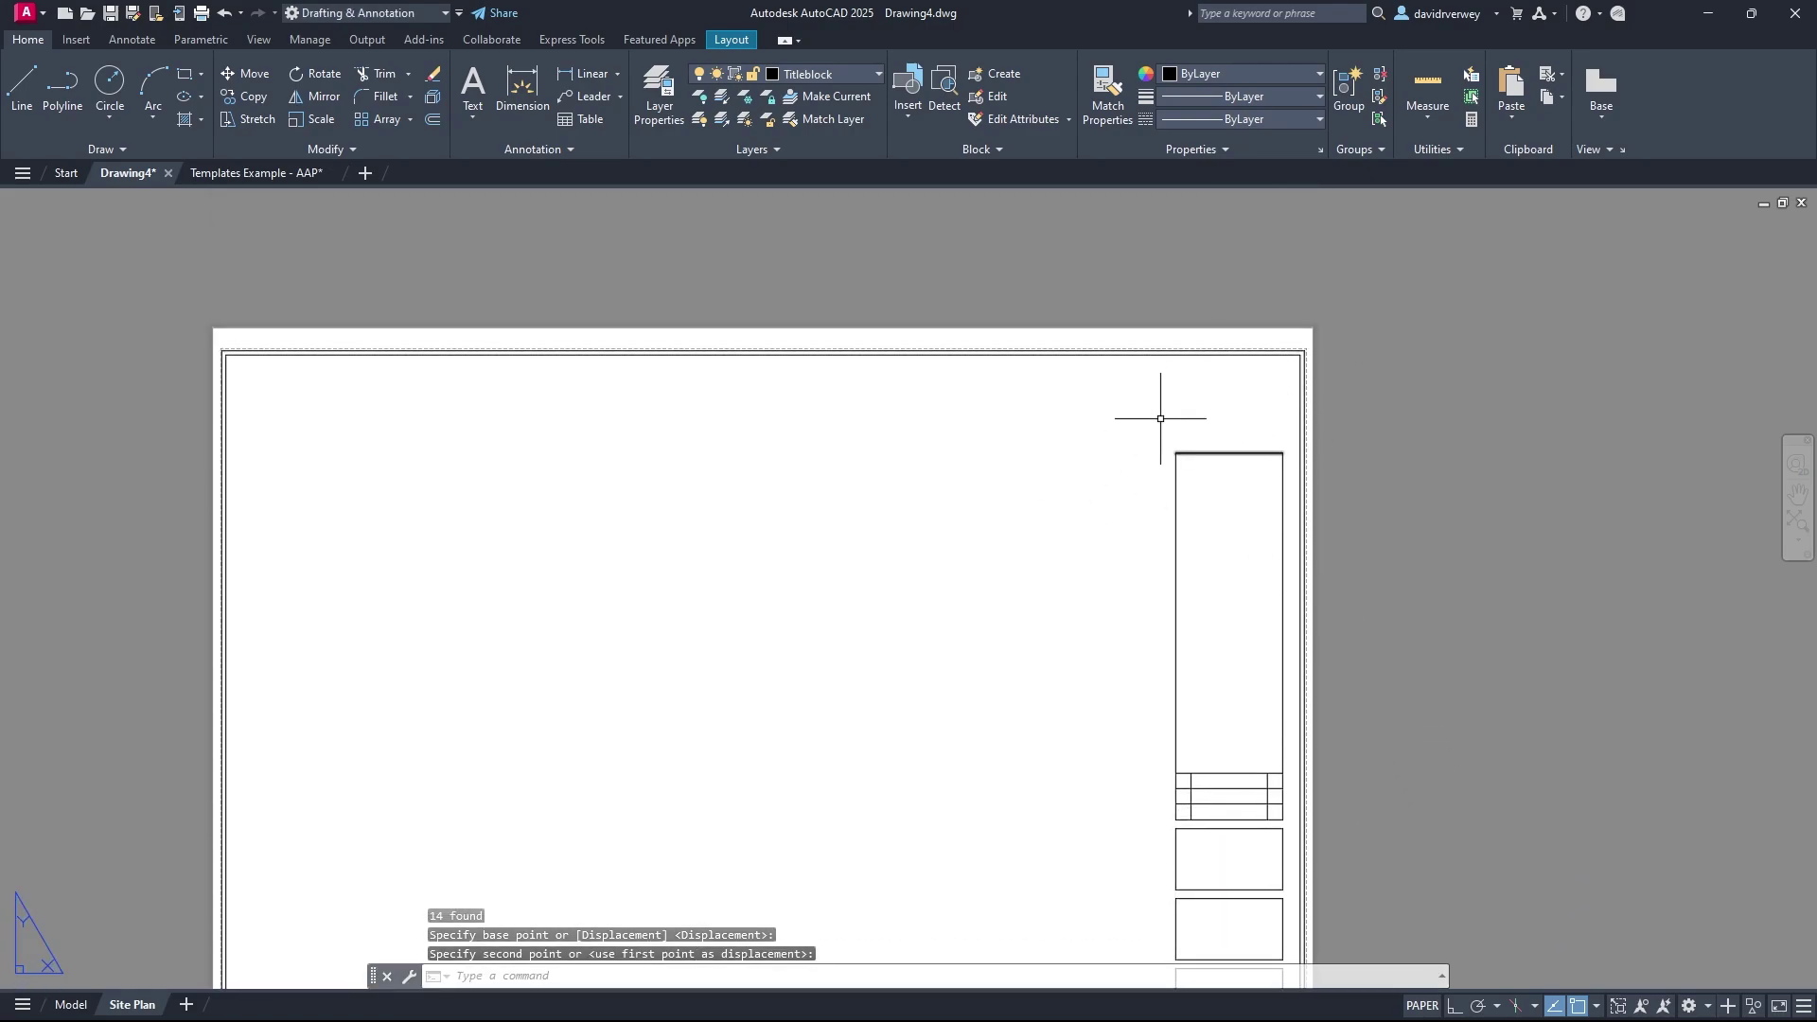
click(253, 173)
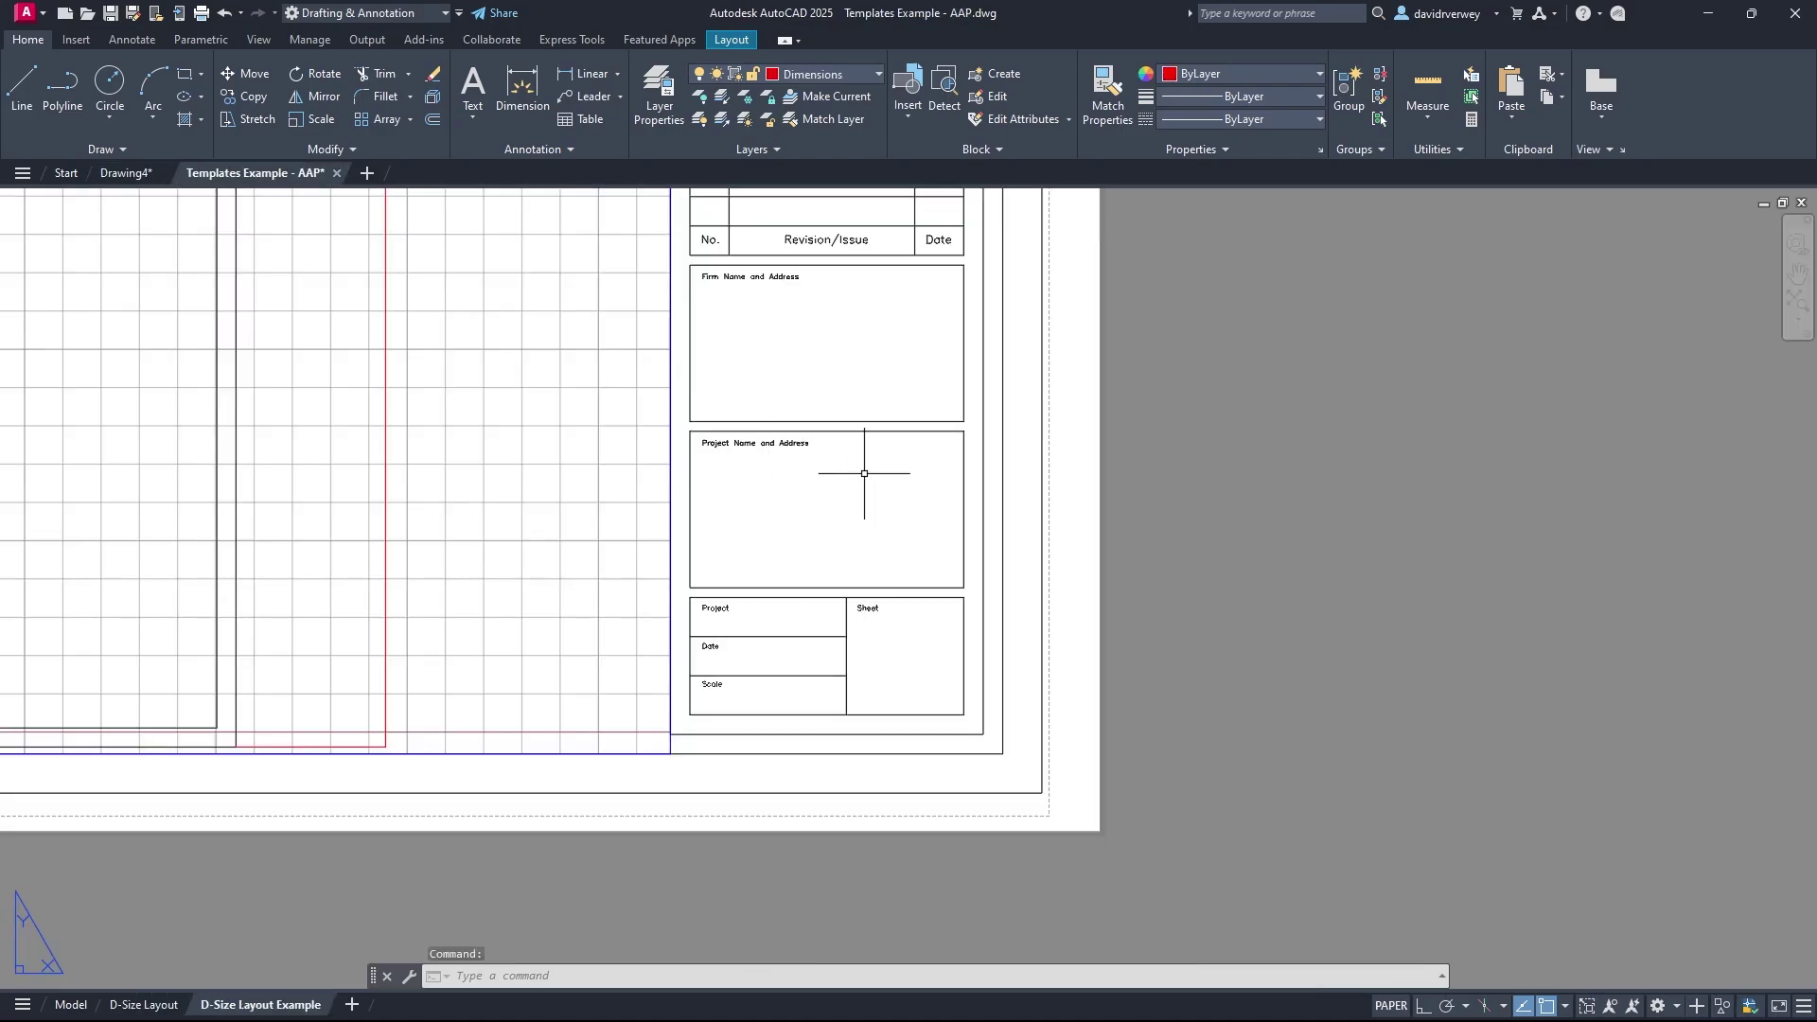
scroll(864, 474, down, 5)
scroll(887, 379, up, 3)
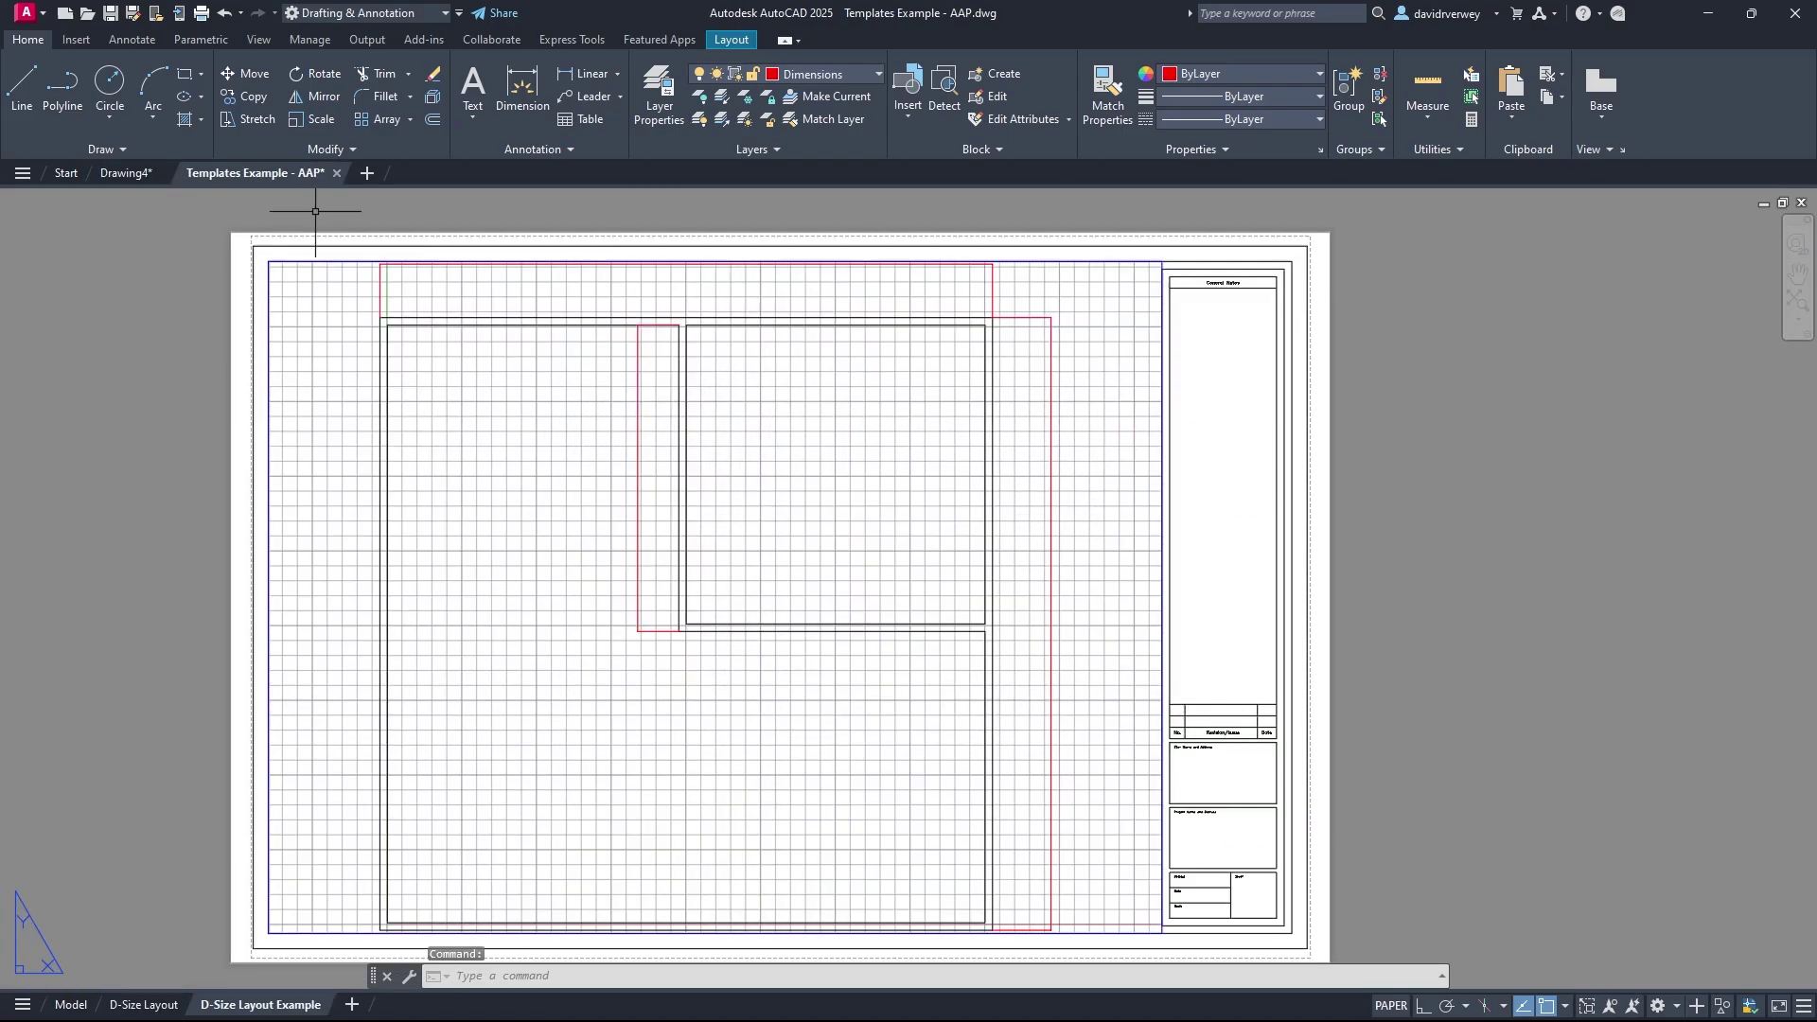
click(122, 173)
click(1174, 470)
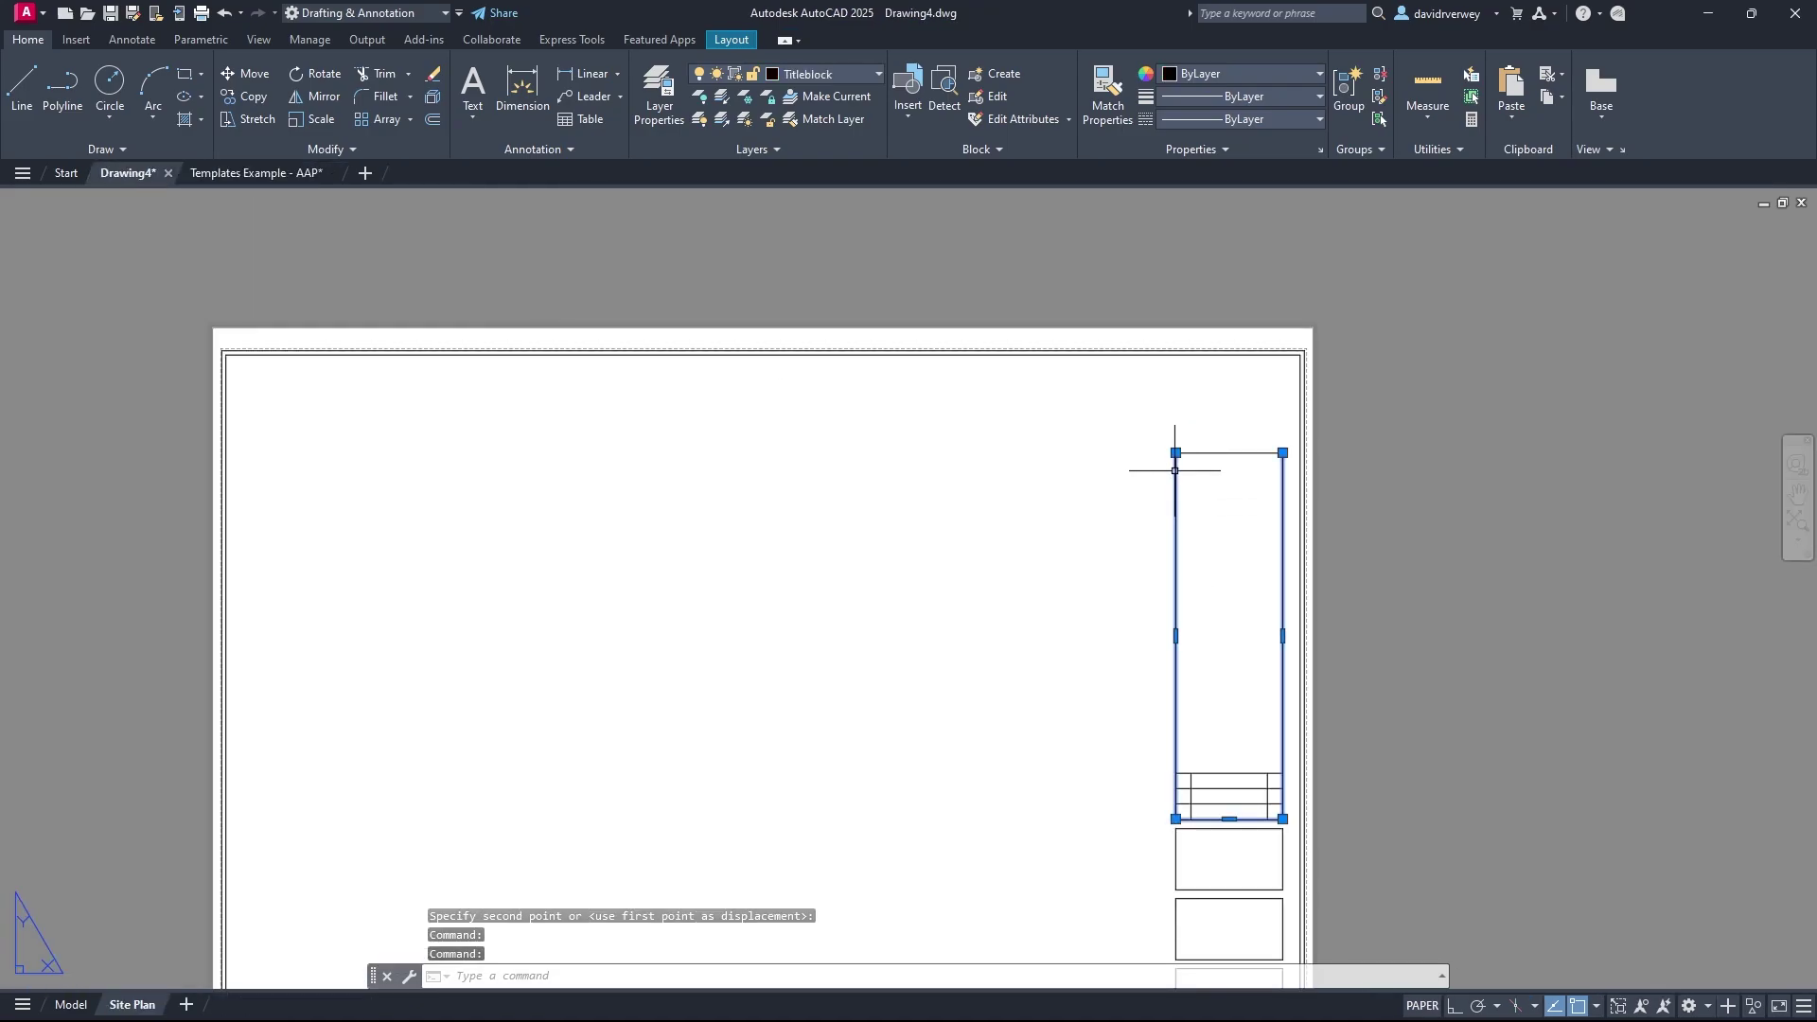
click(1176, 453)
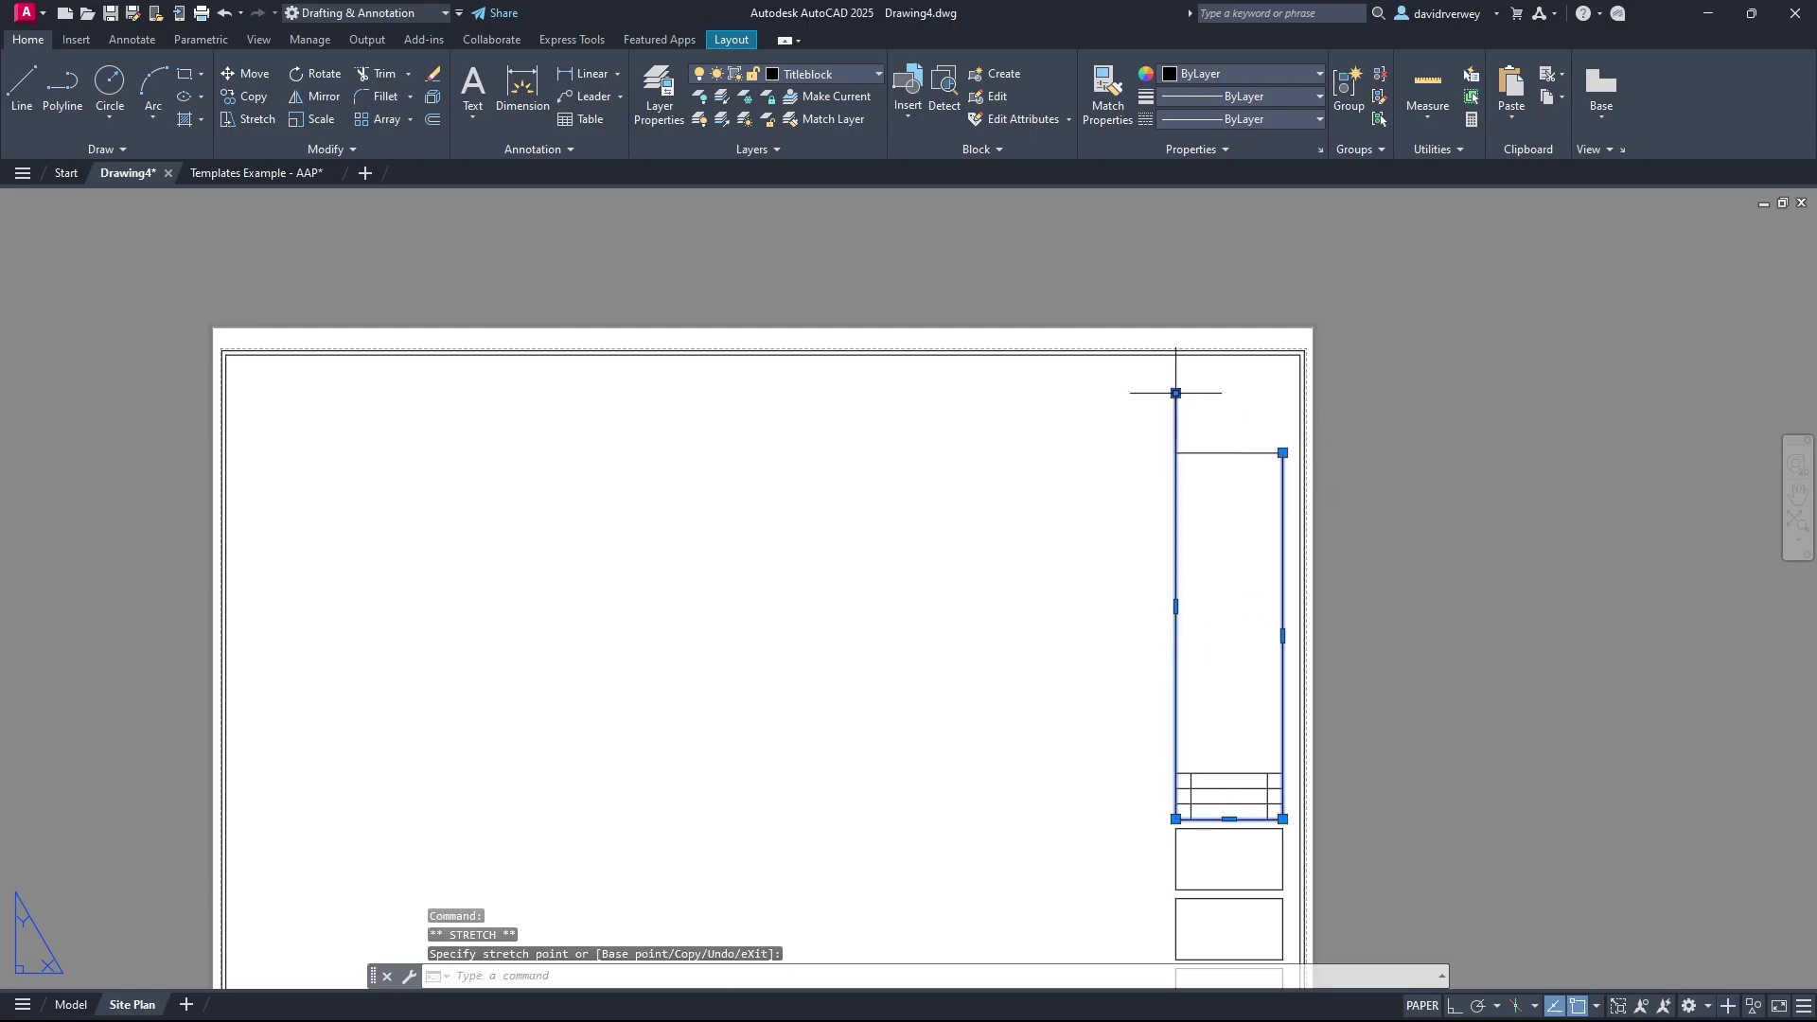
click(1282, 452)
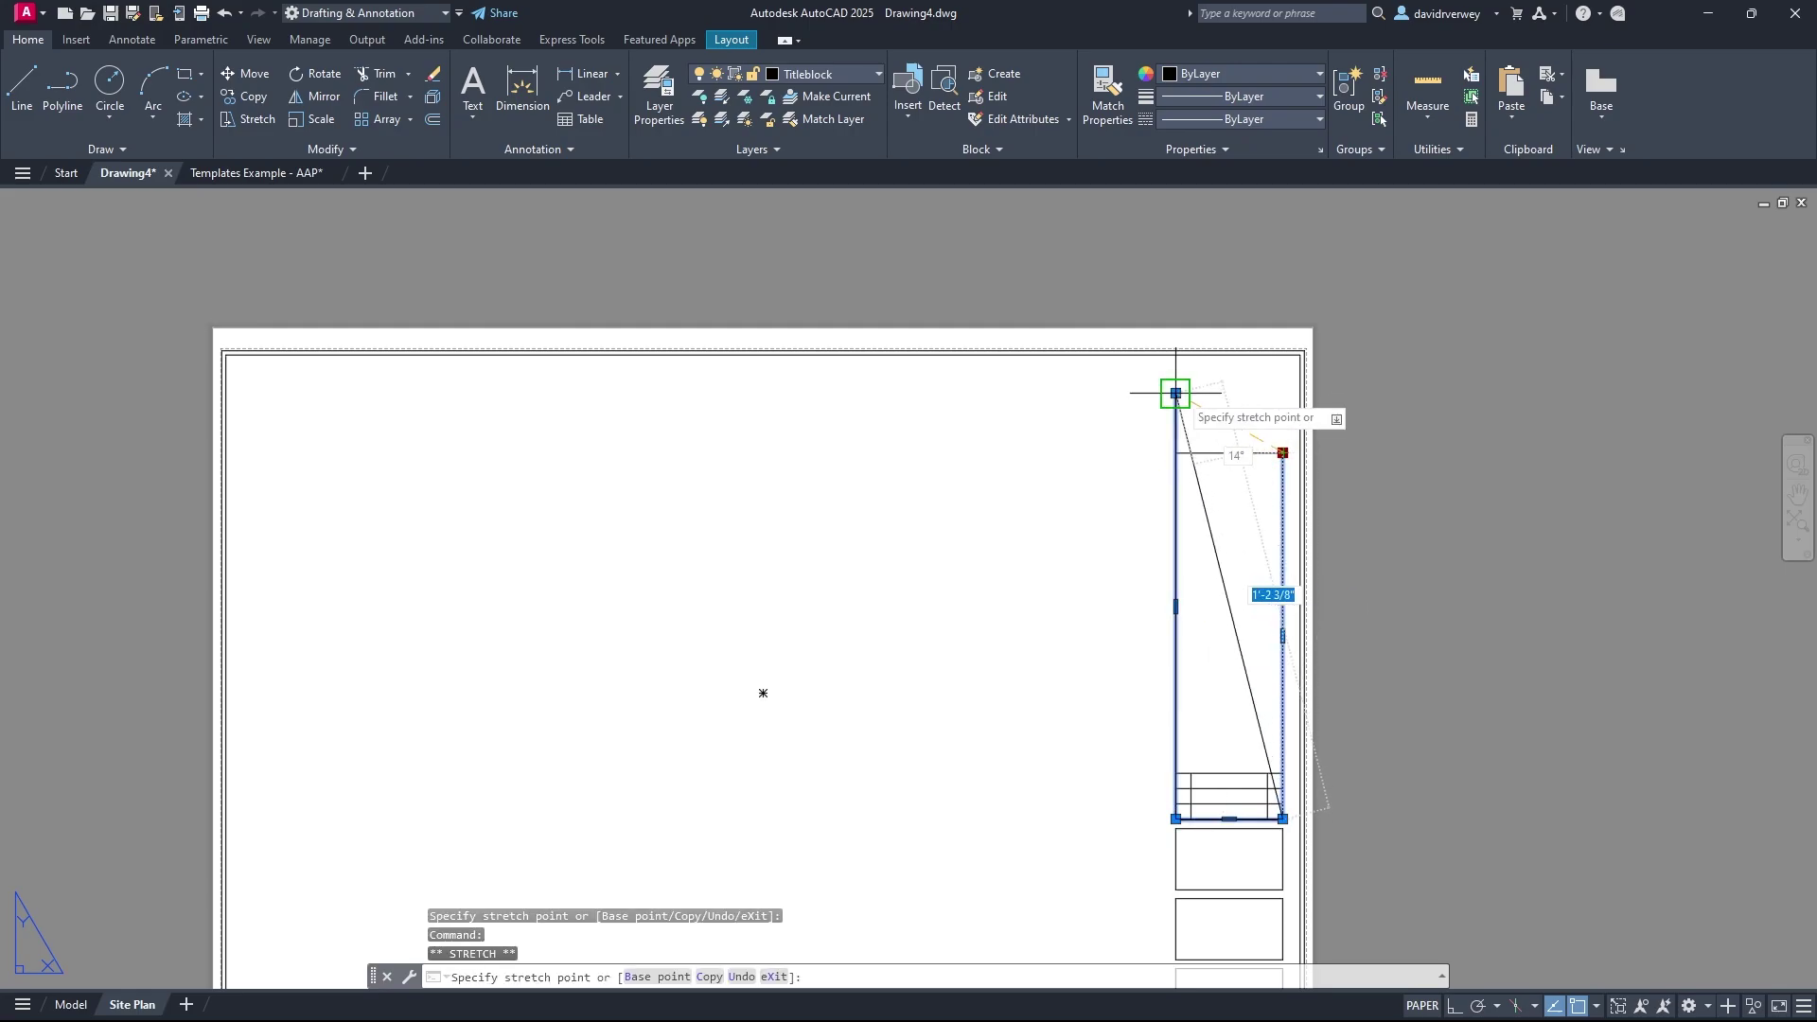
click(1283, 393)
key(Escape)
Step: Move the notes box's top line straight up to the ends of the extended side lines to close the box
click(1219, 464)
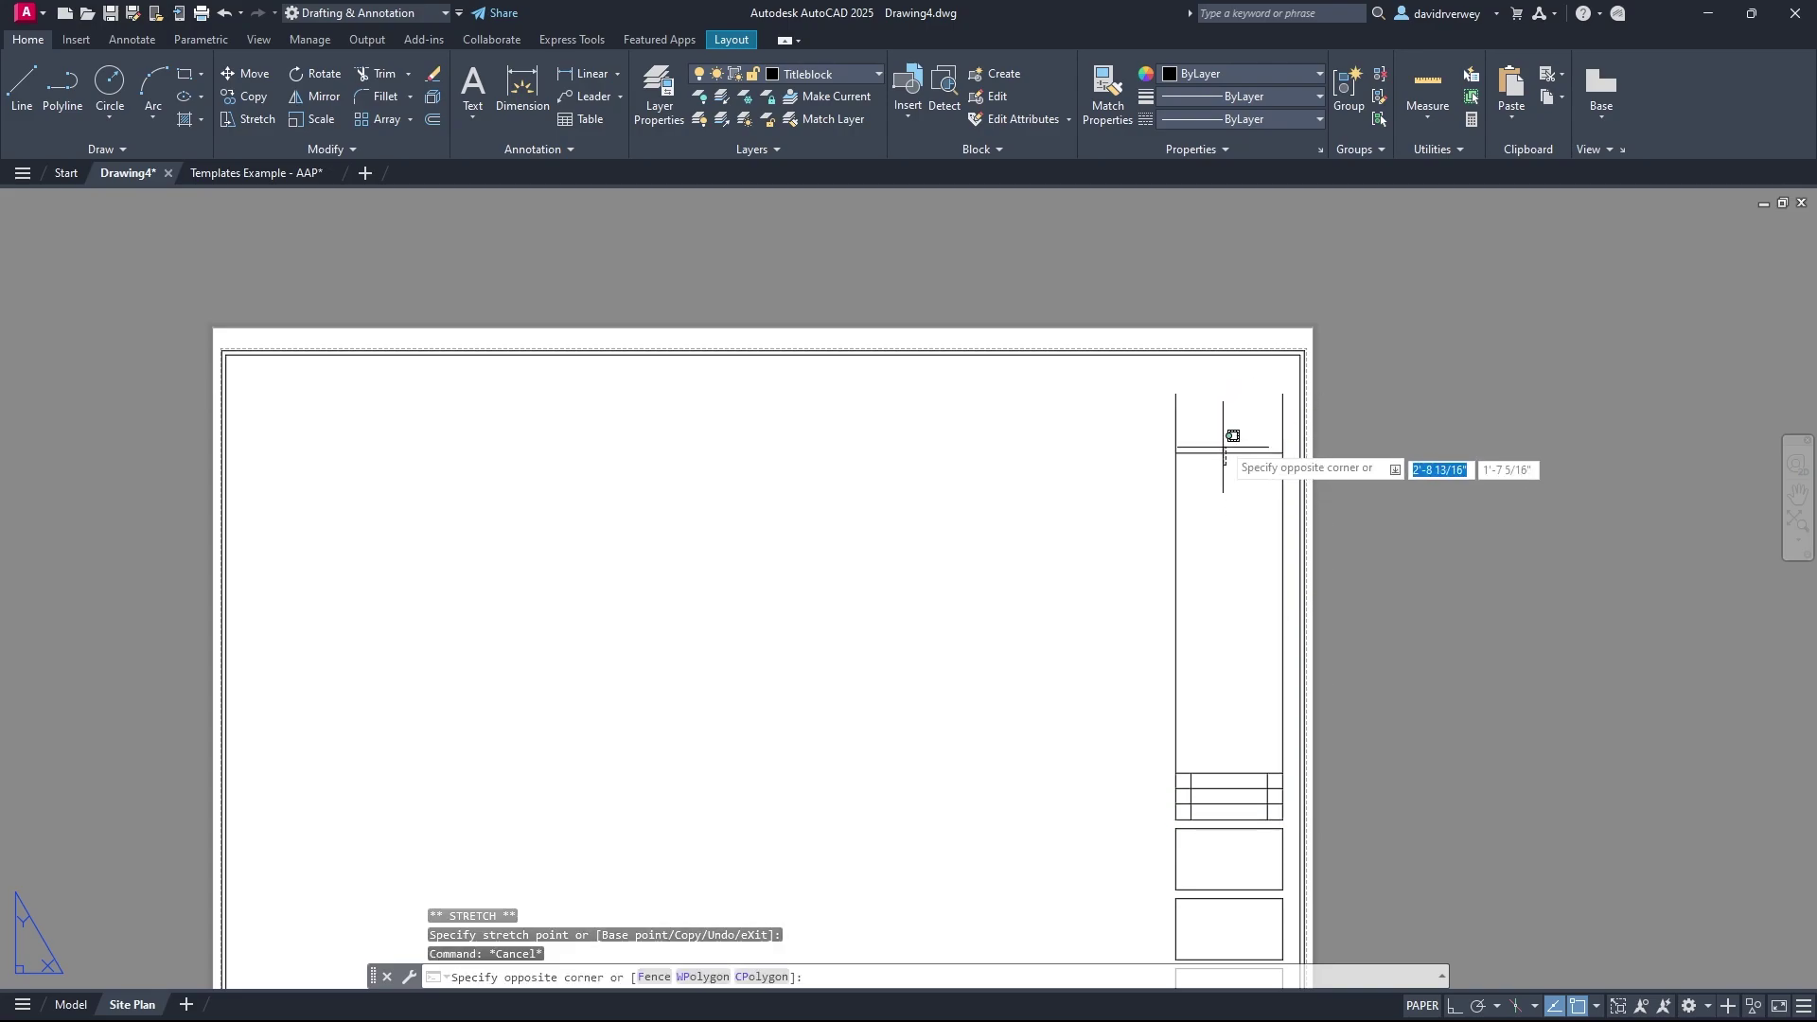
click(1214, 425)
key(Return)
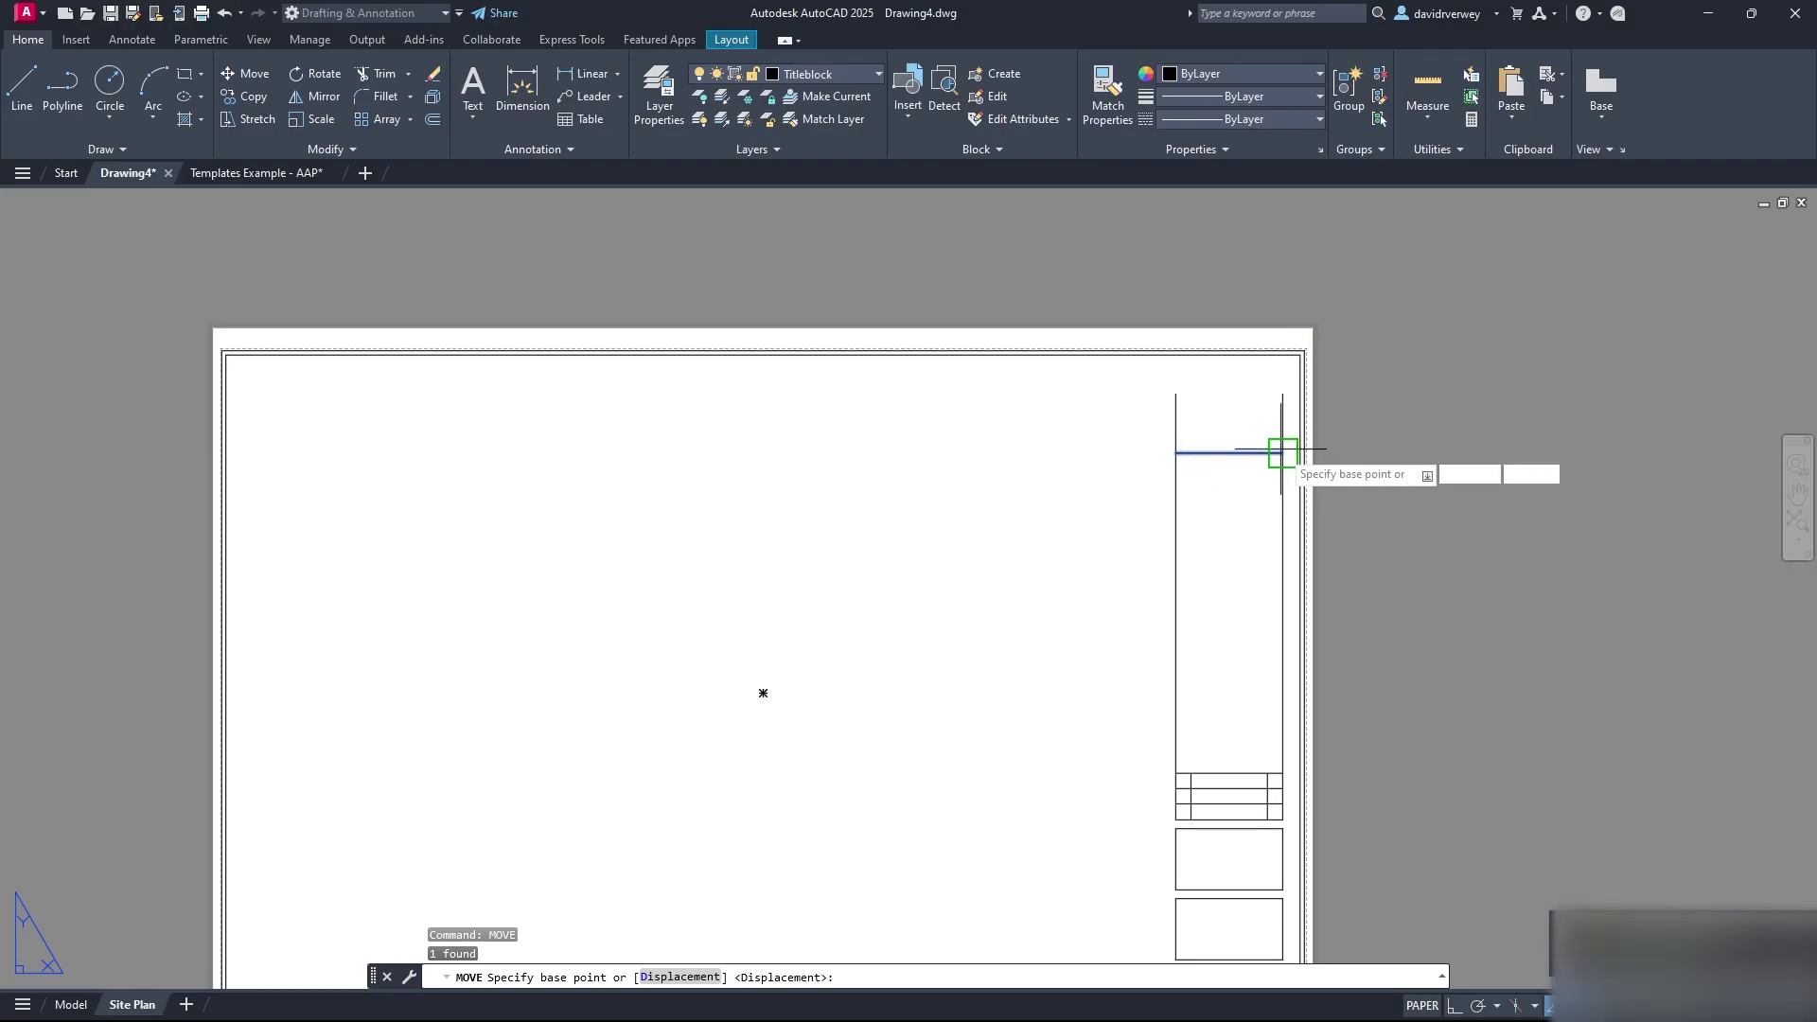
click(1282, 449)
key(Escape)
middle_drag(1269, 616, 1357, 509)
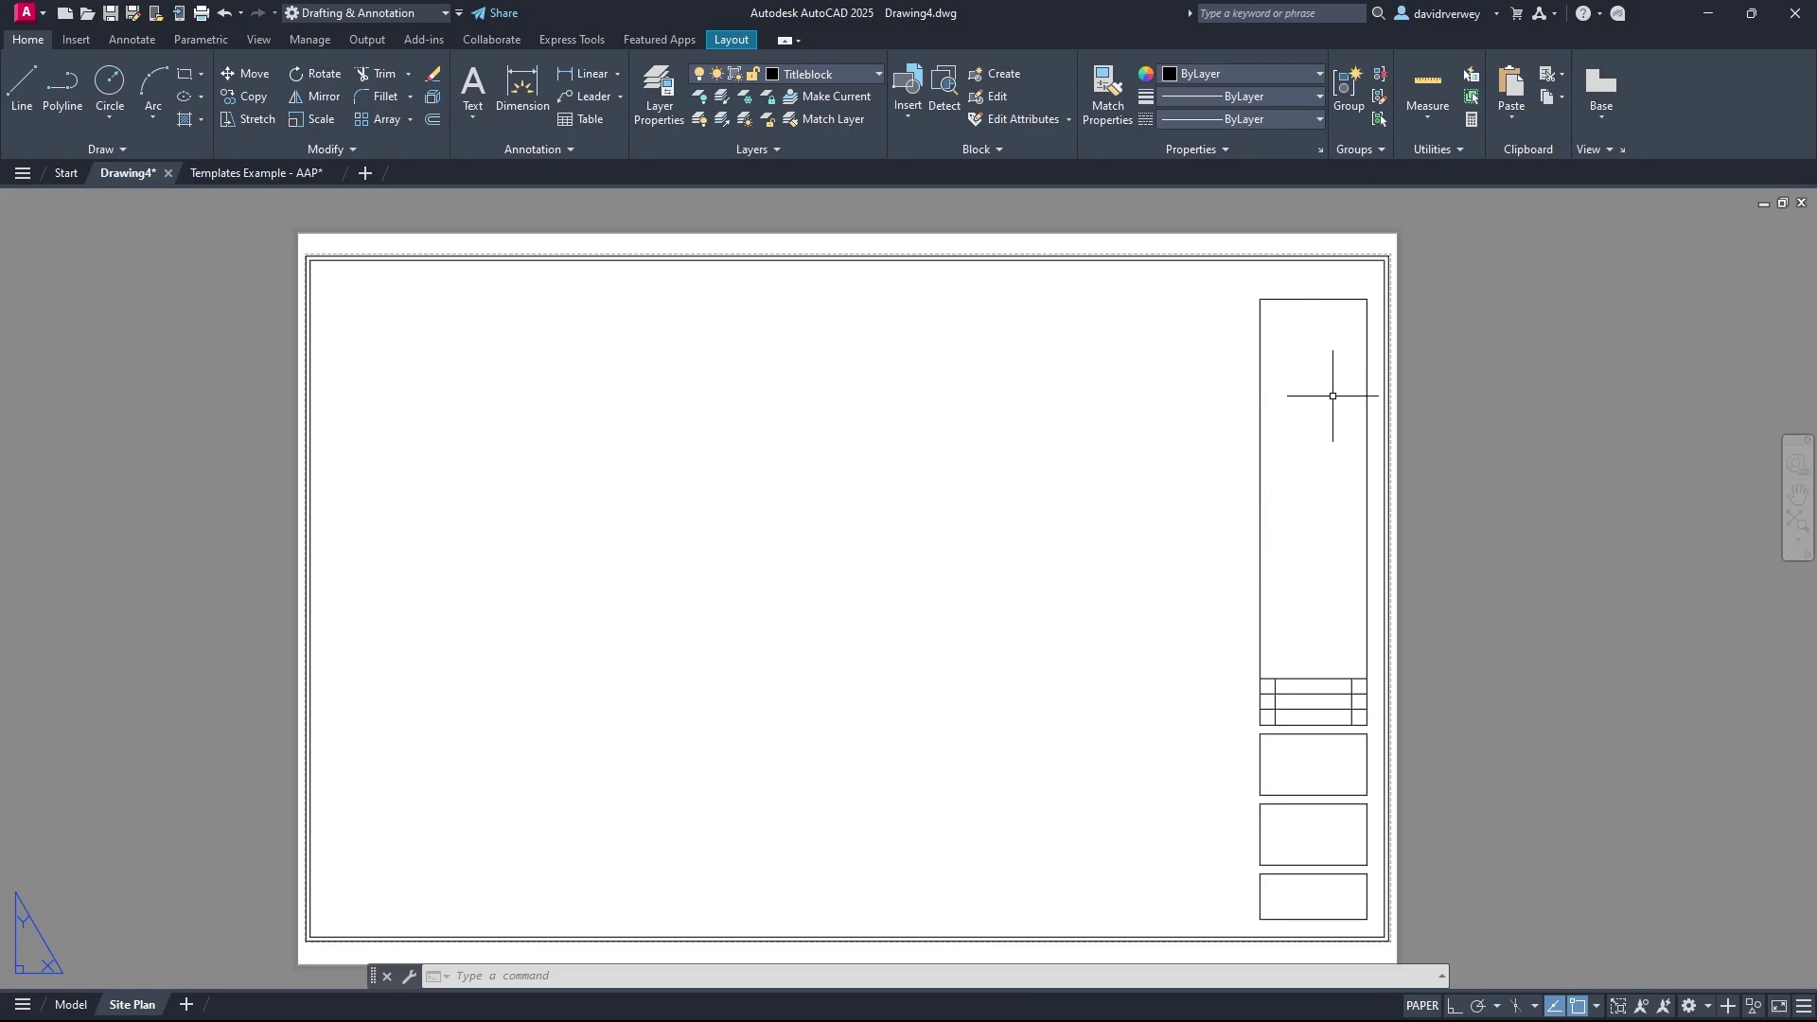
Step: Make Text the current layer and change its color to 250
click(850, 70)
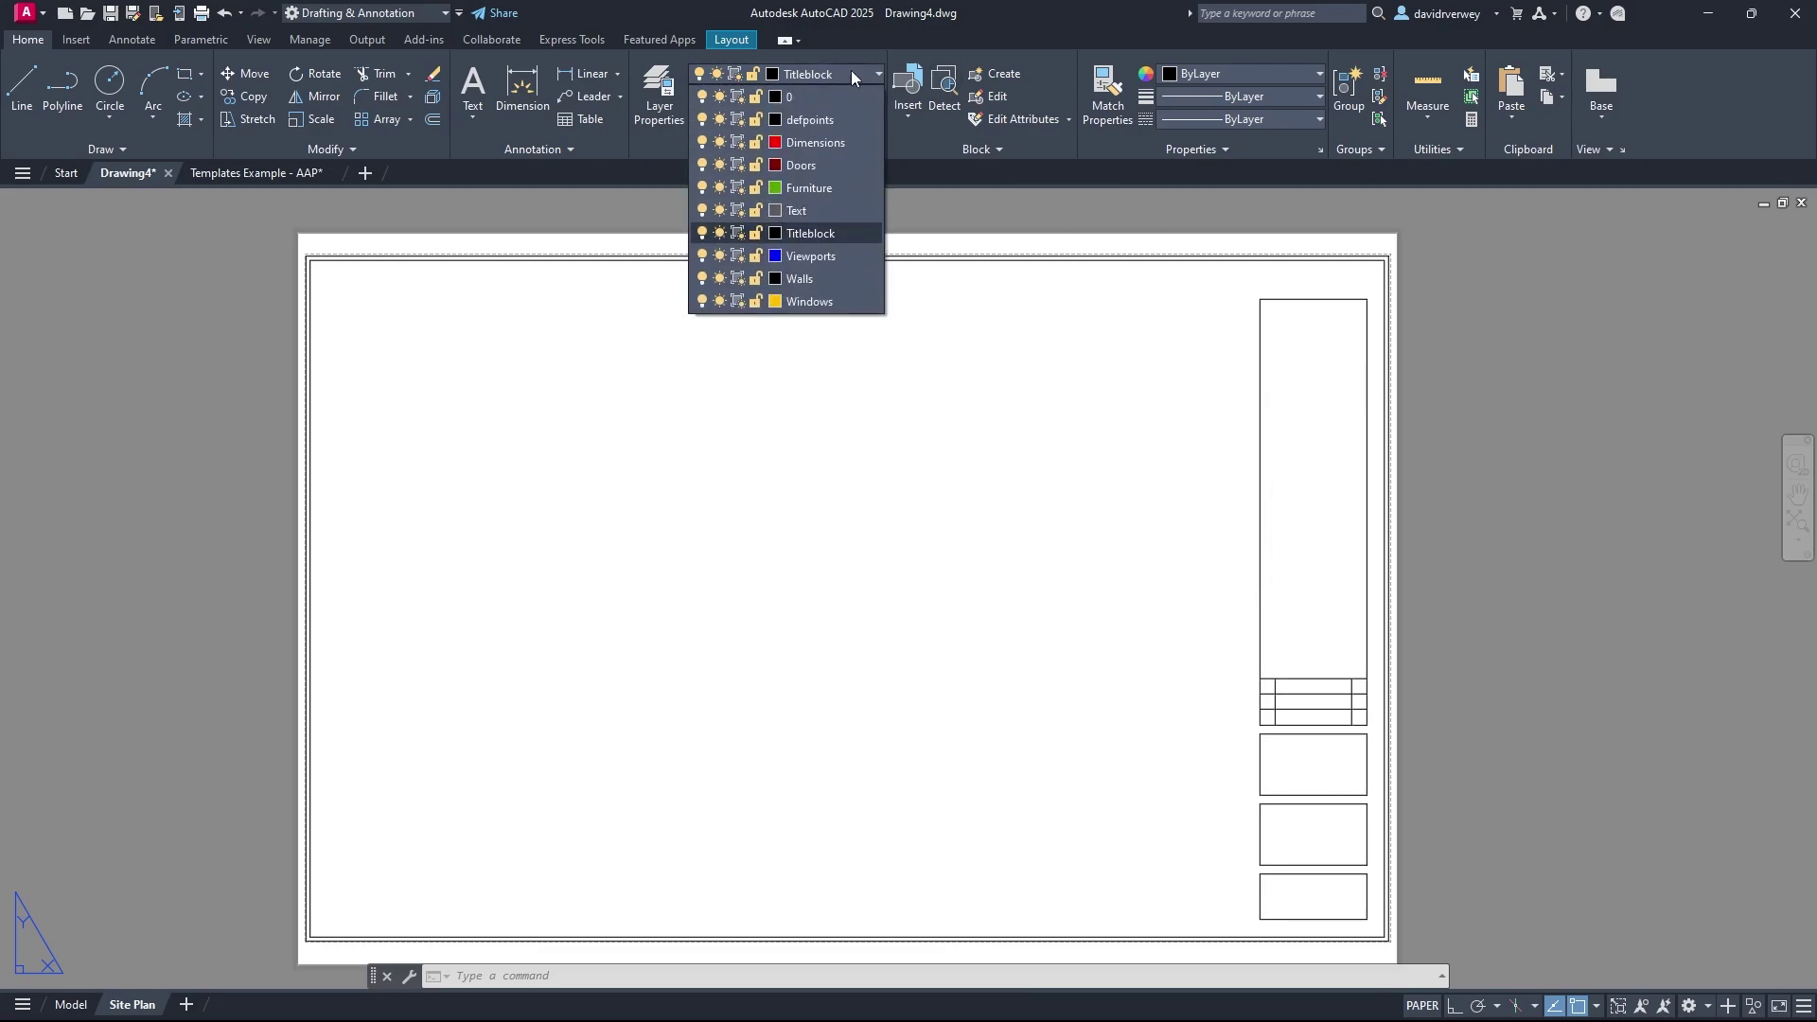
click(825, 208)
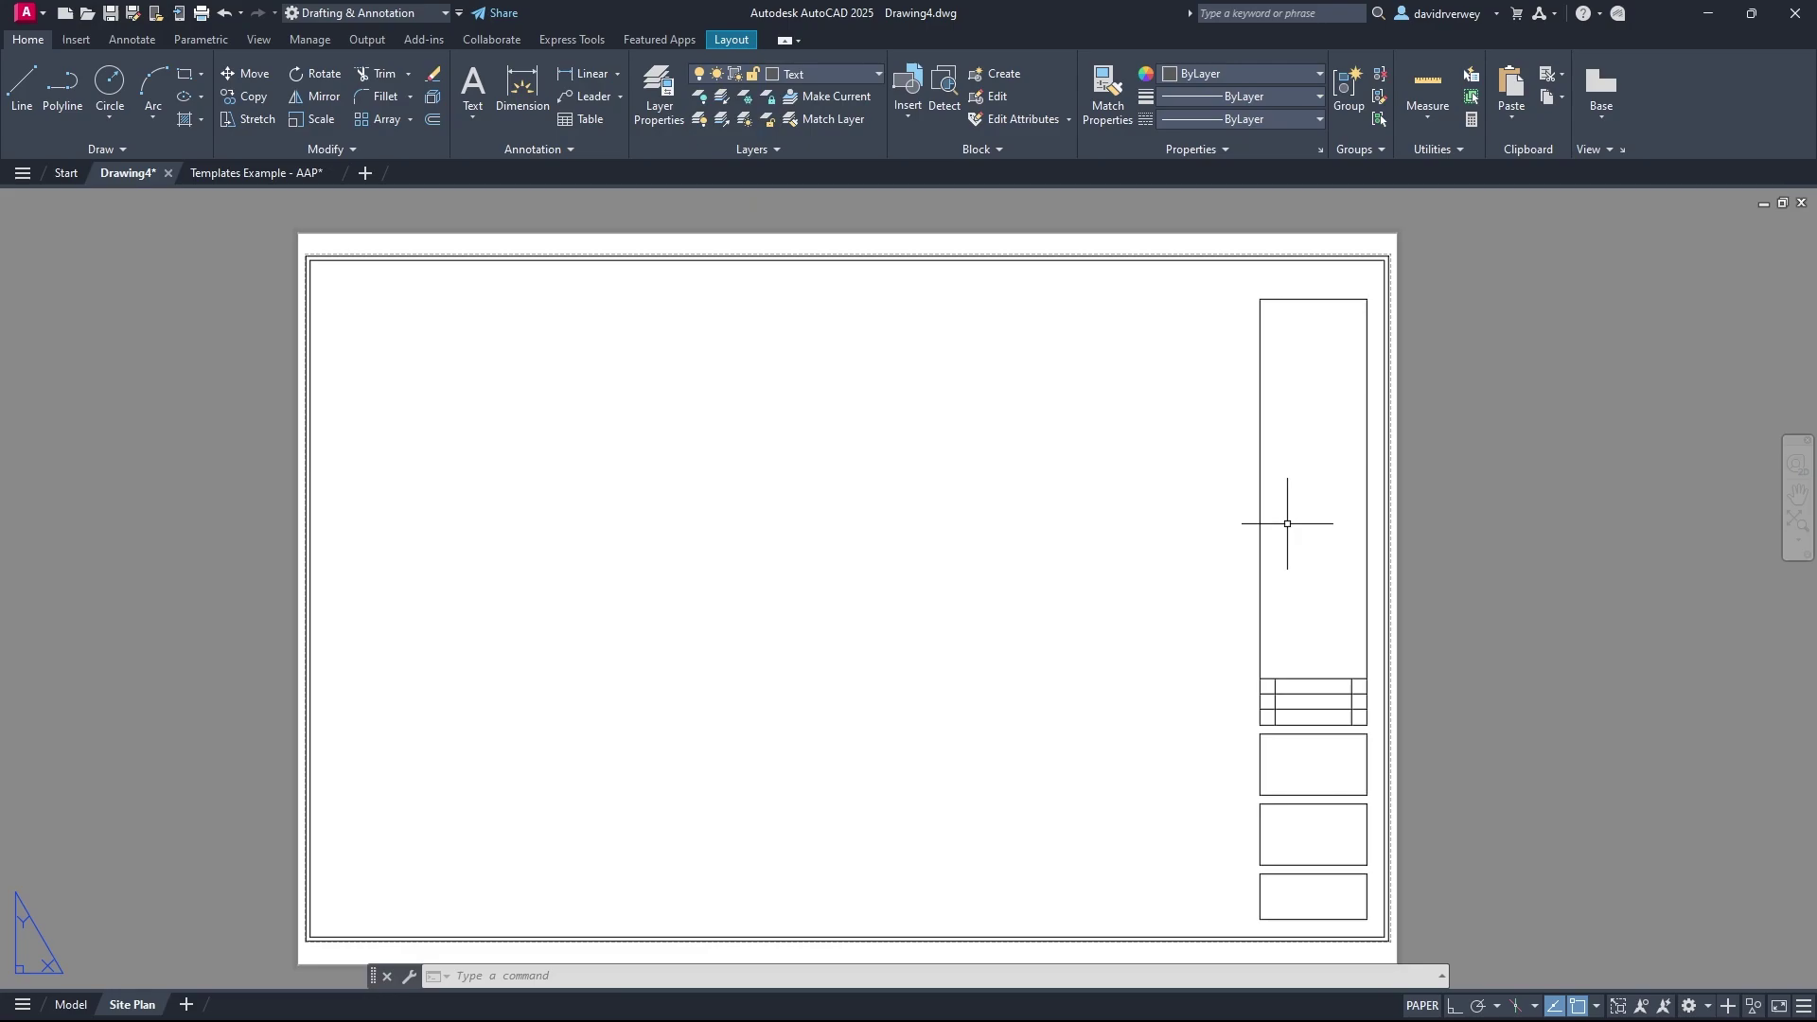
click(816, 70)
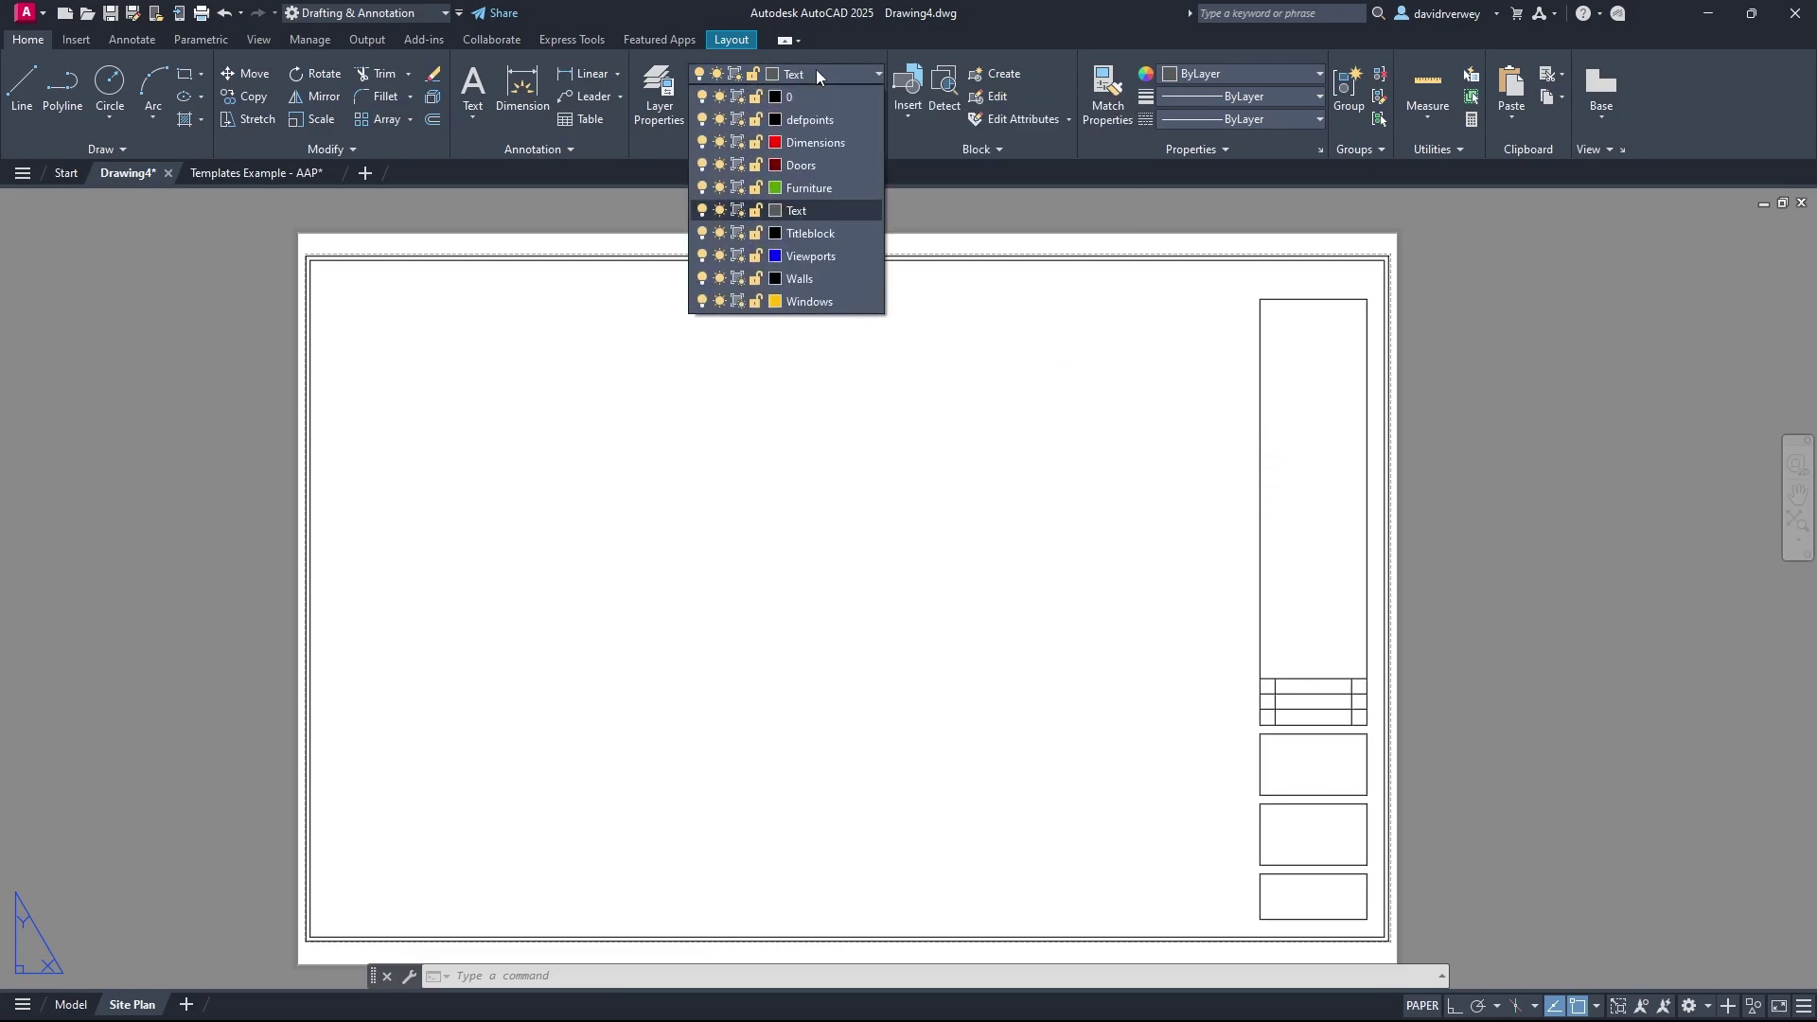
click(657, 95)
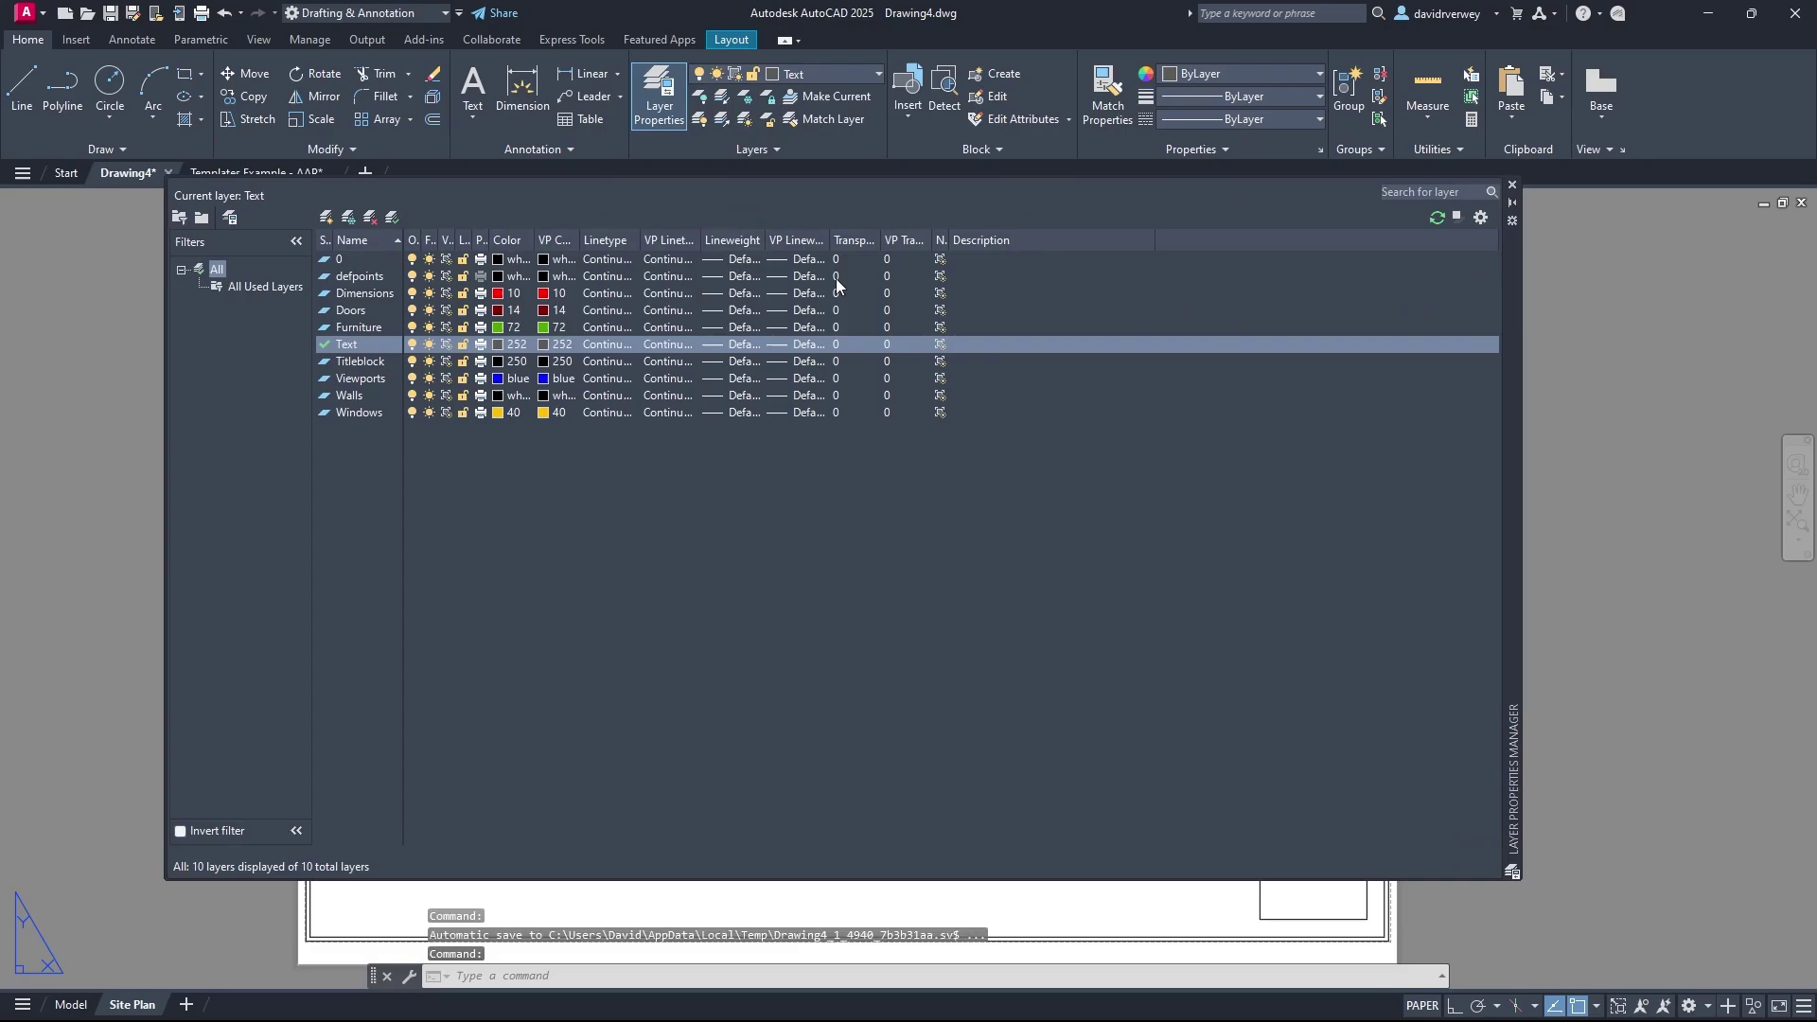
click(502, 344)
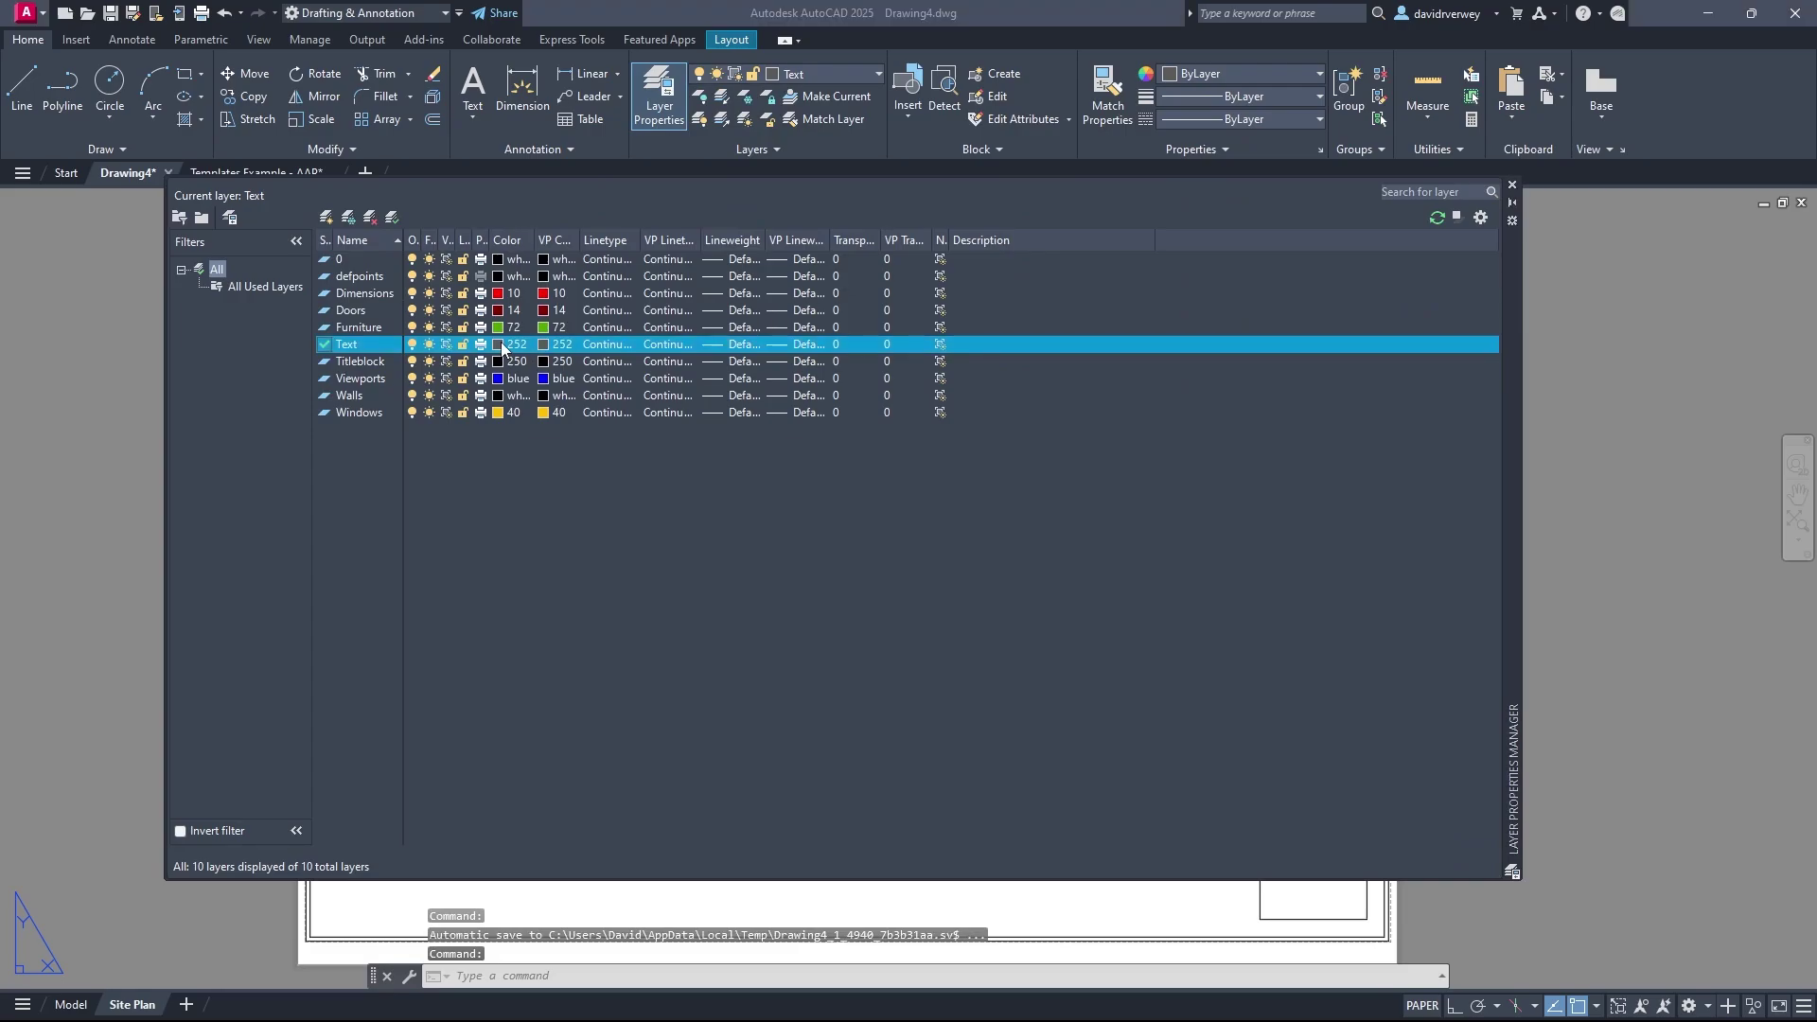
click(943, 513)
click(1067, 594)
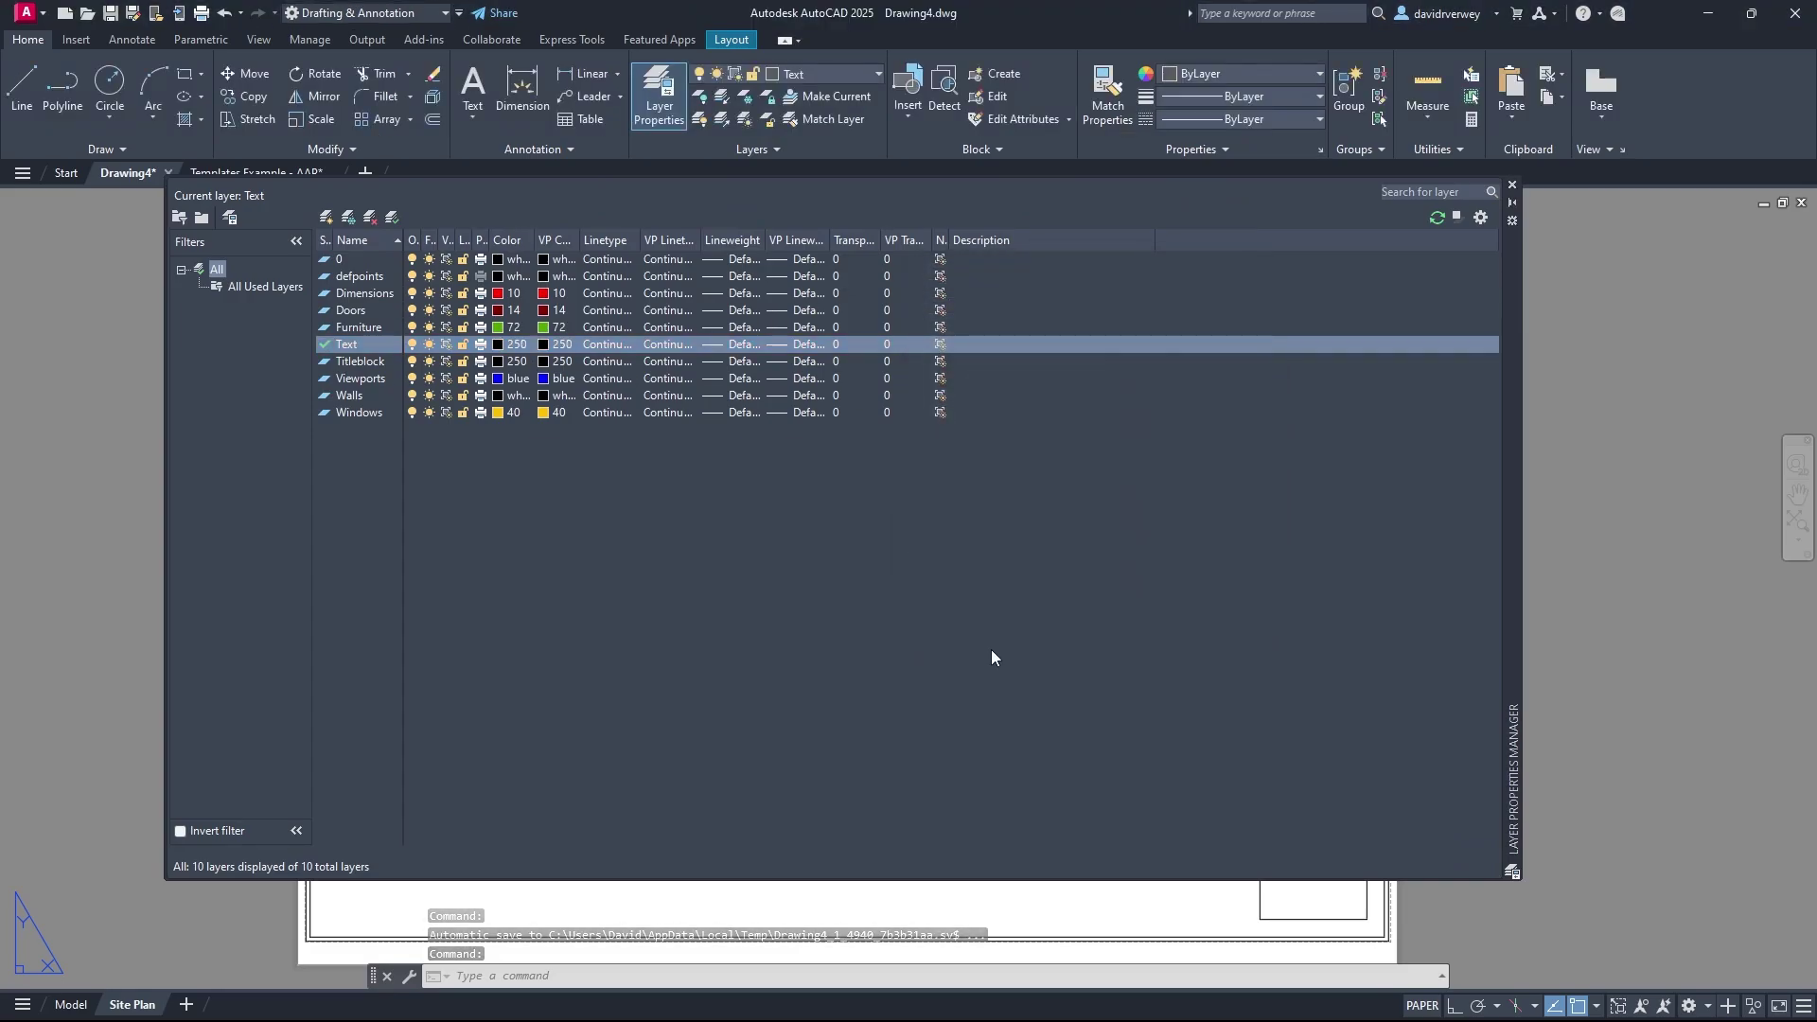
click(1511, 184)
middle_drag(1269, 344, 1062, 330)
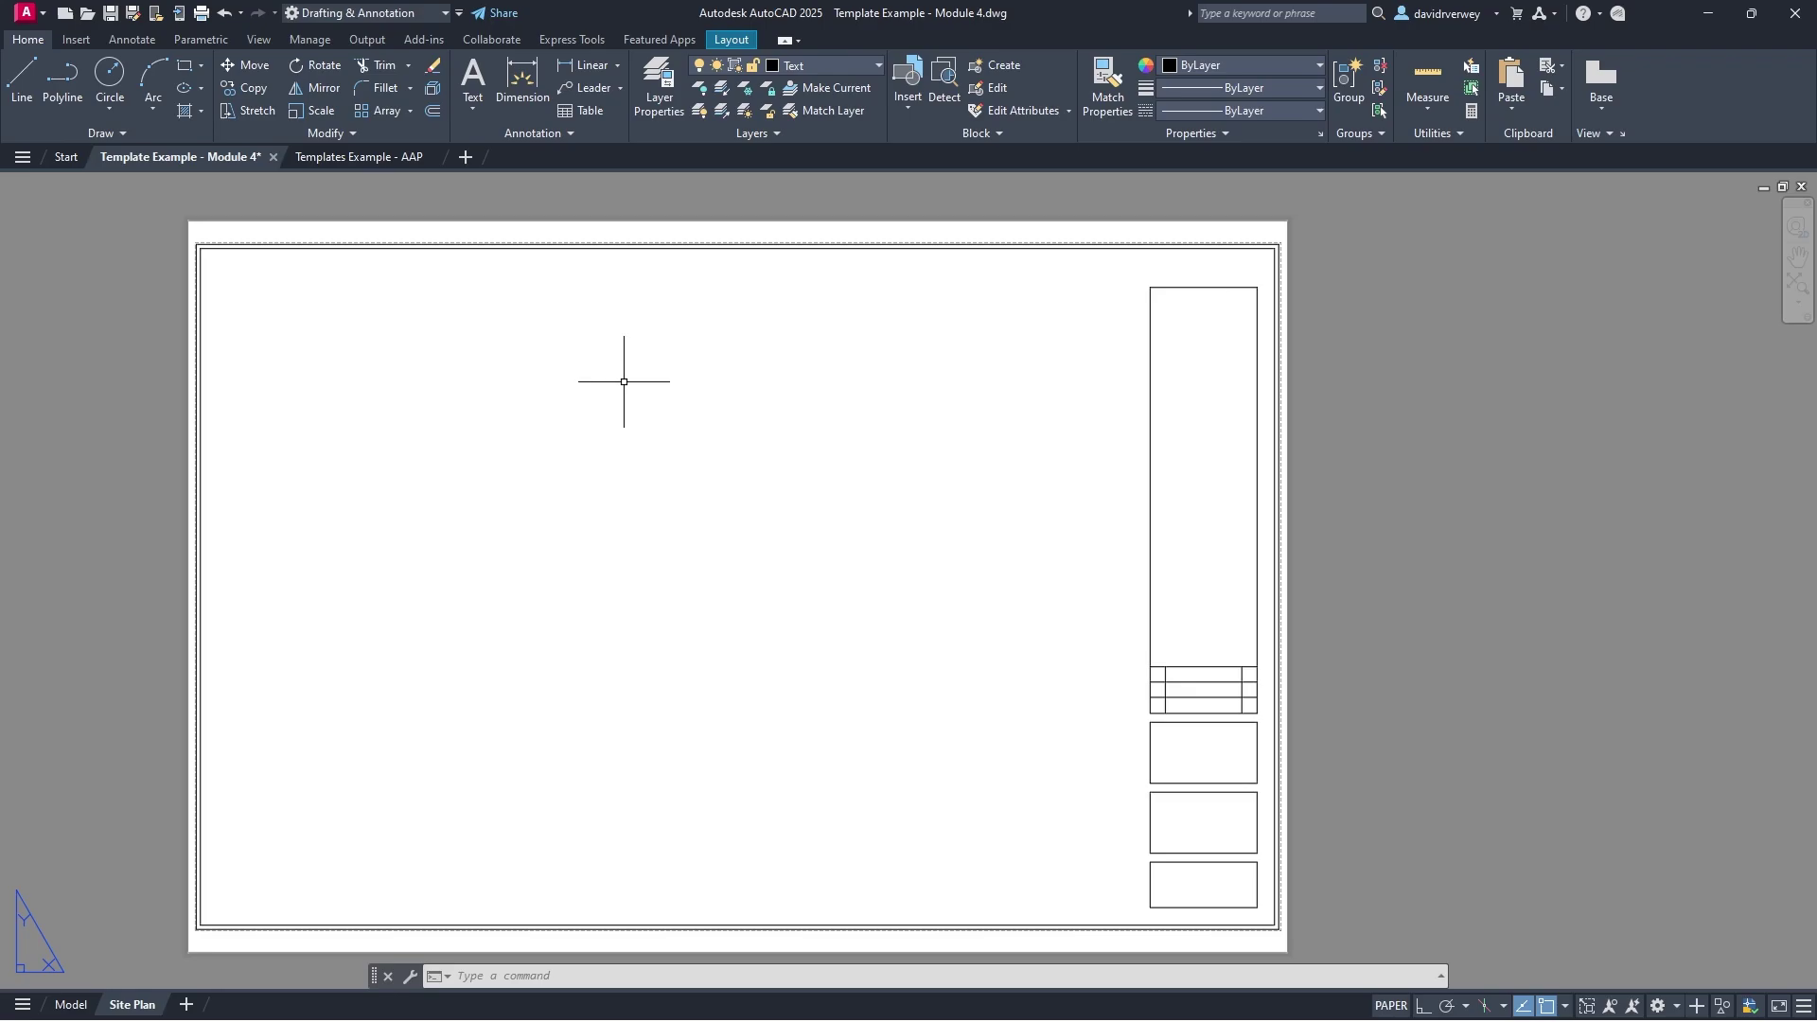
Step: Switch to the Templates Example - AAP drawing and examine the text in its General Notes box and revision table
click(372, 156)
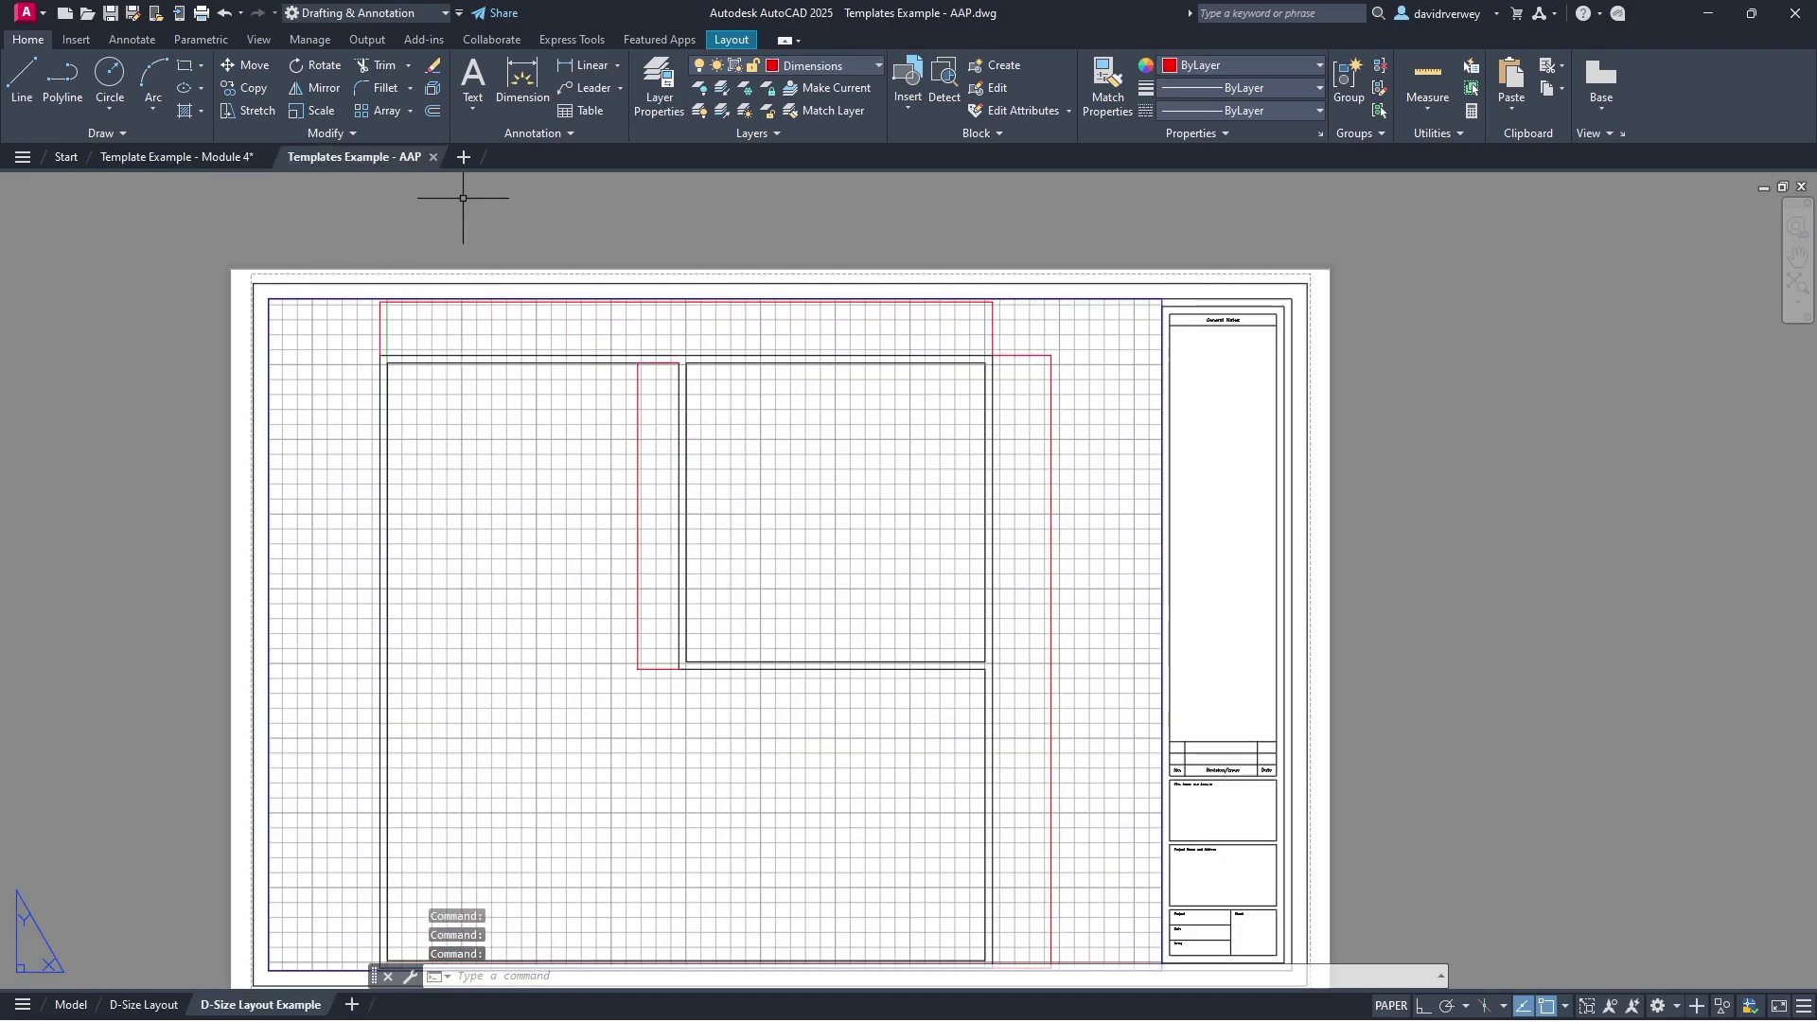
middle_drag(1200, 458, 1042, 414)
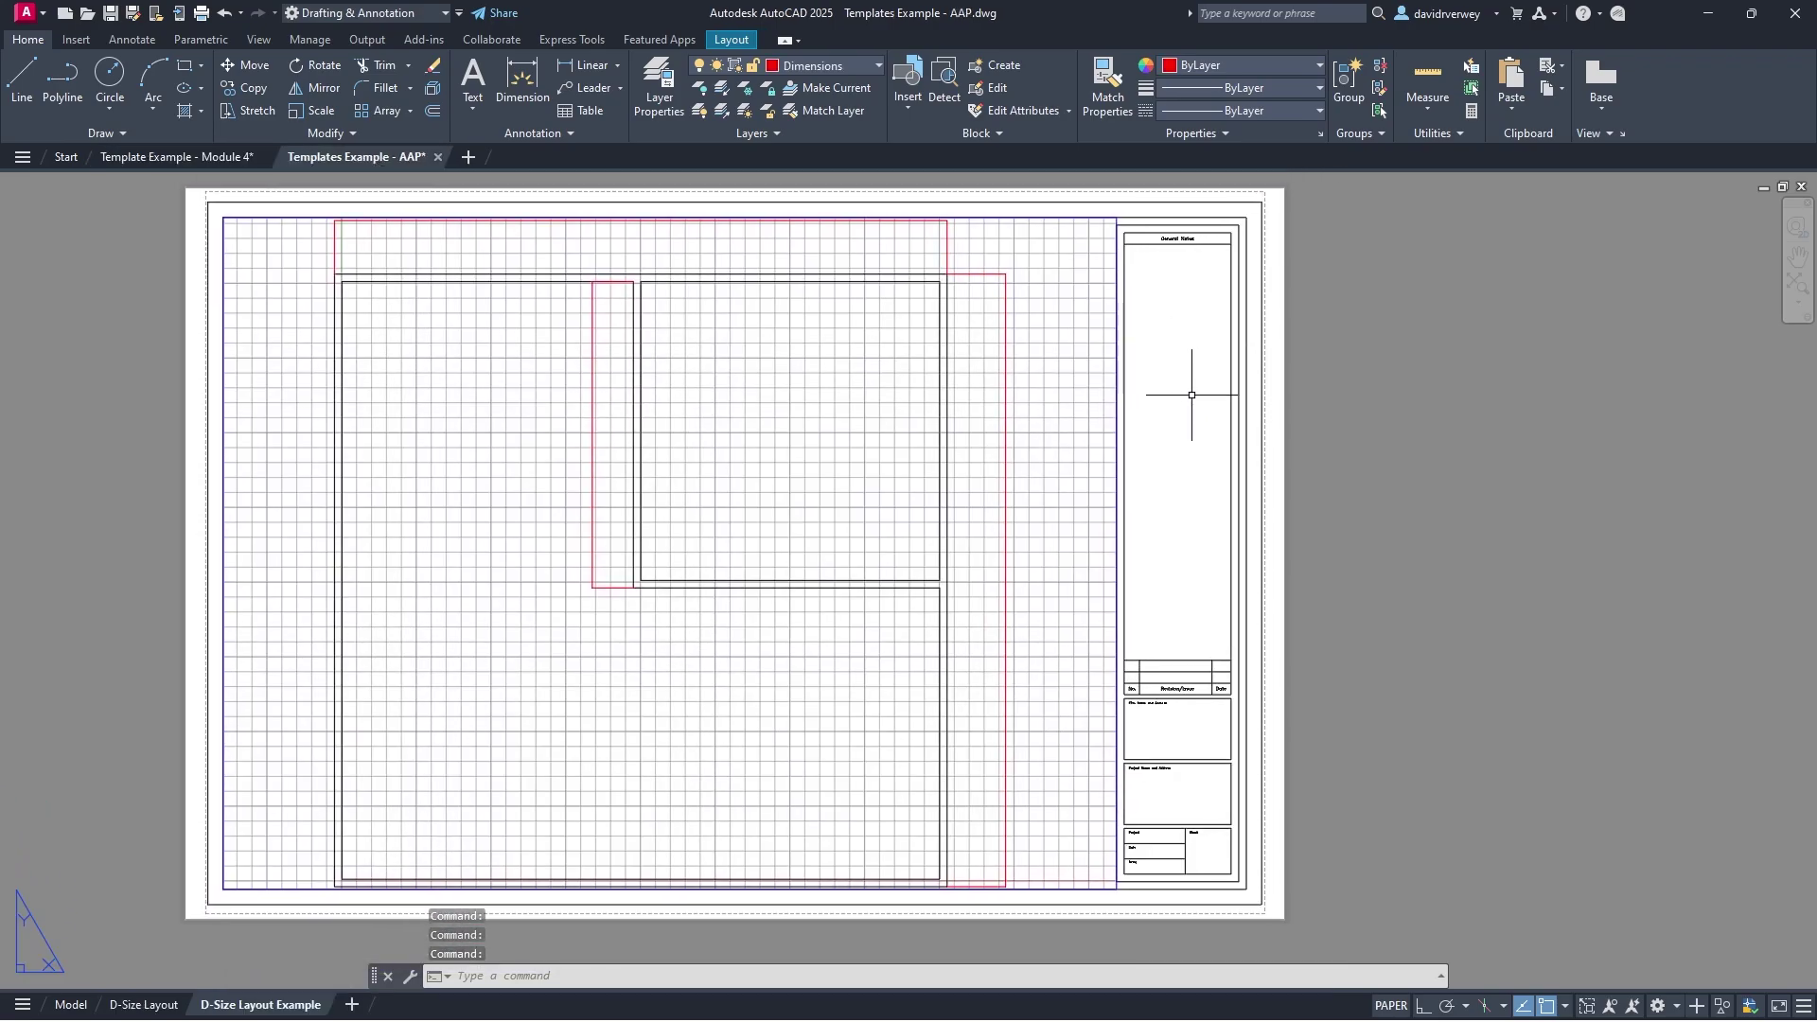
scroll(1184, 406, up, 3)
middle_drag(1163, 339, 1031, 644)
middle_drag(1117, 189, 1039, 581)
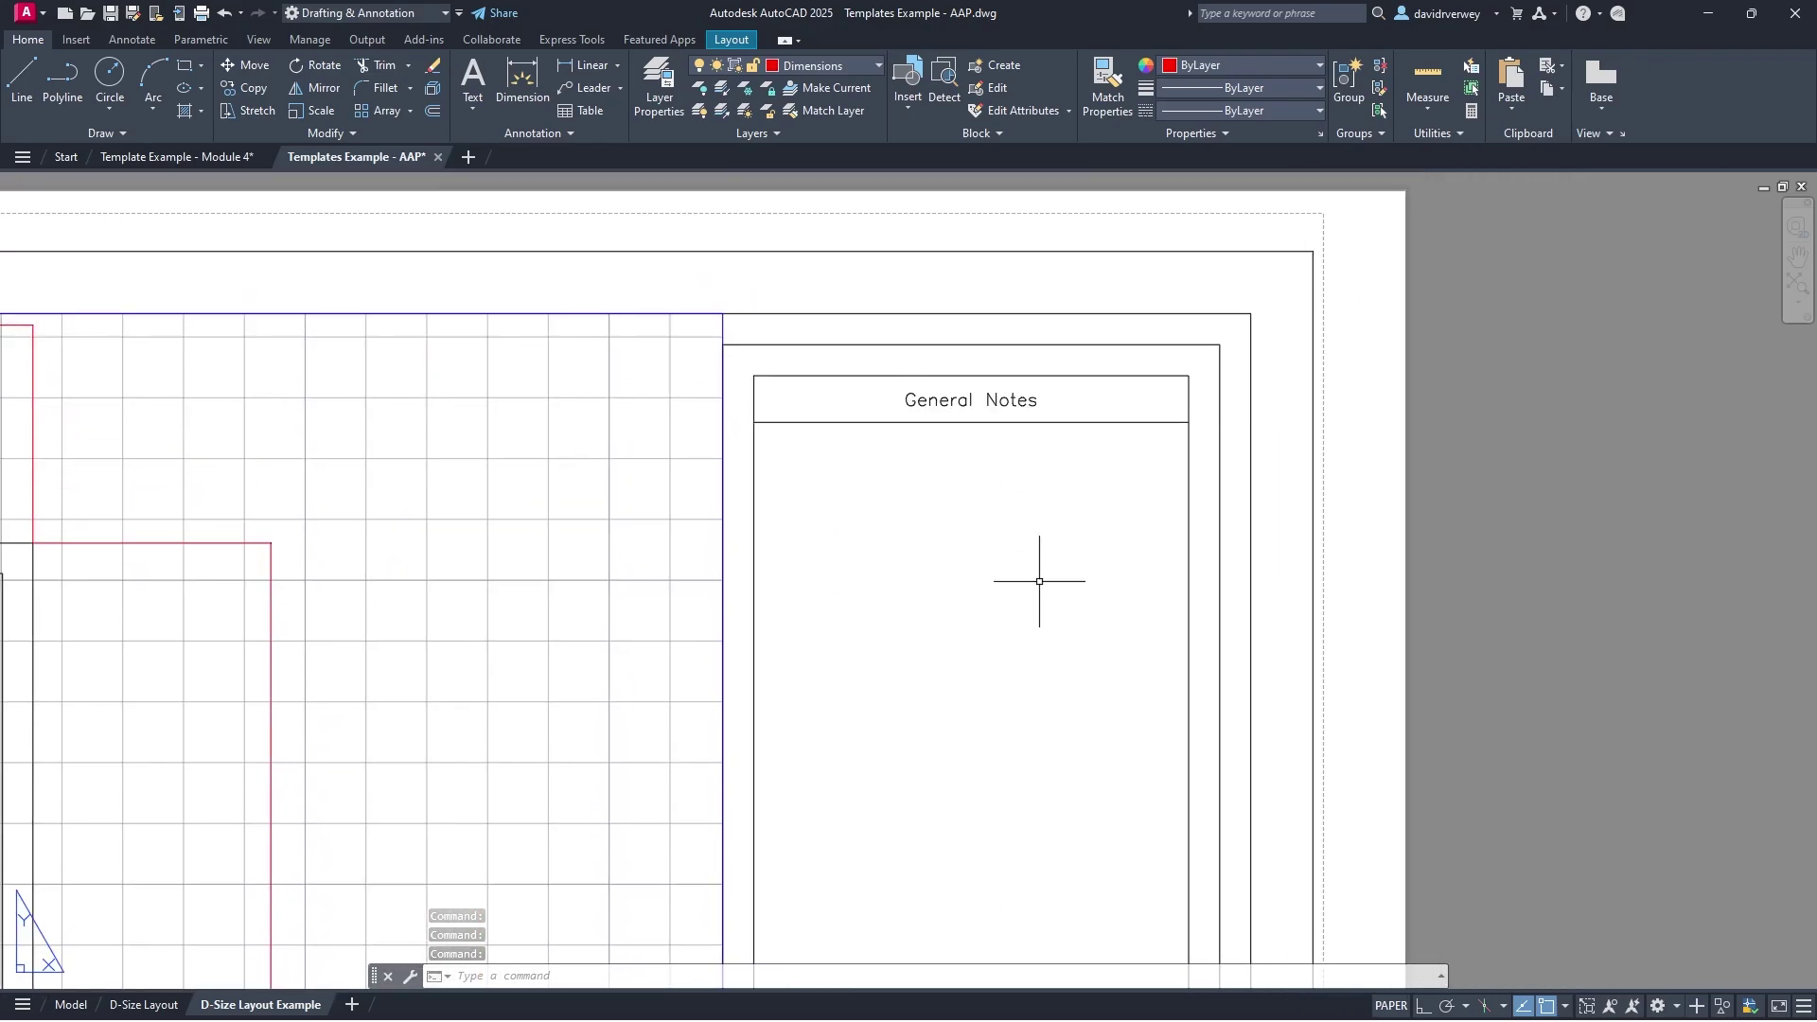
scroll(1039, 581, down, 5)
middle_drag(1034, 742, 1006, 495)
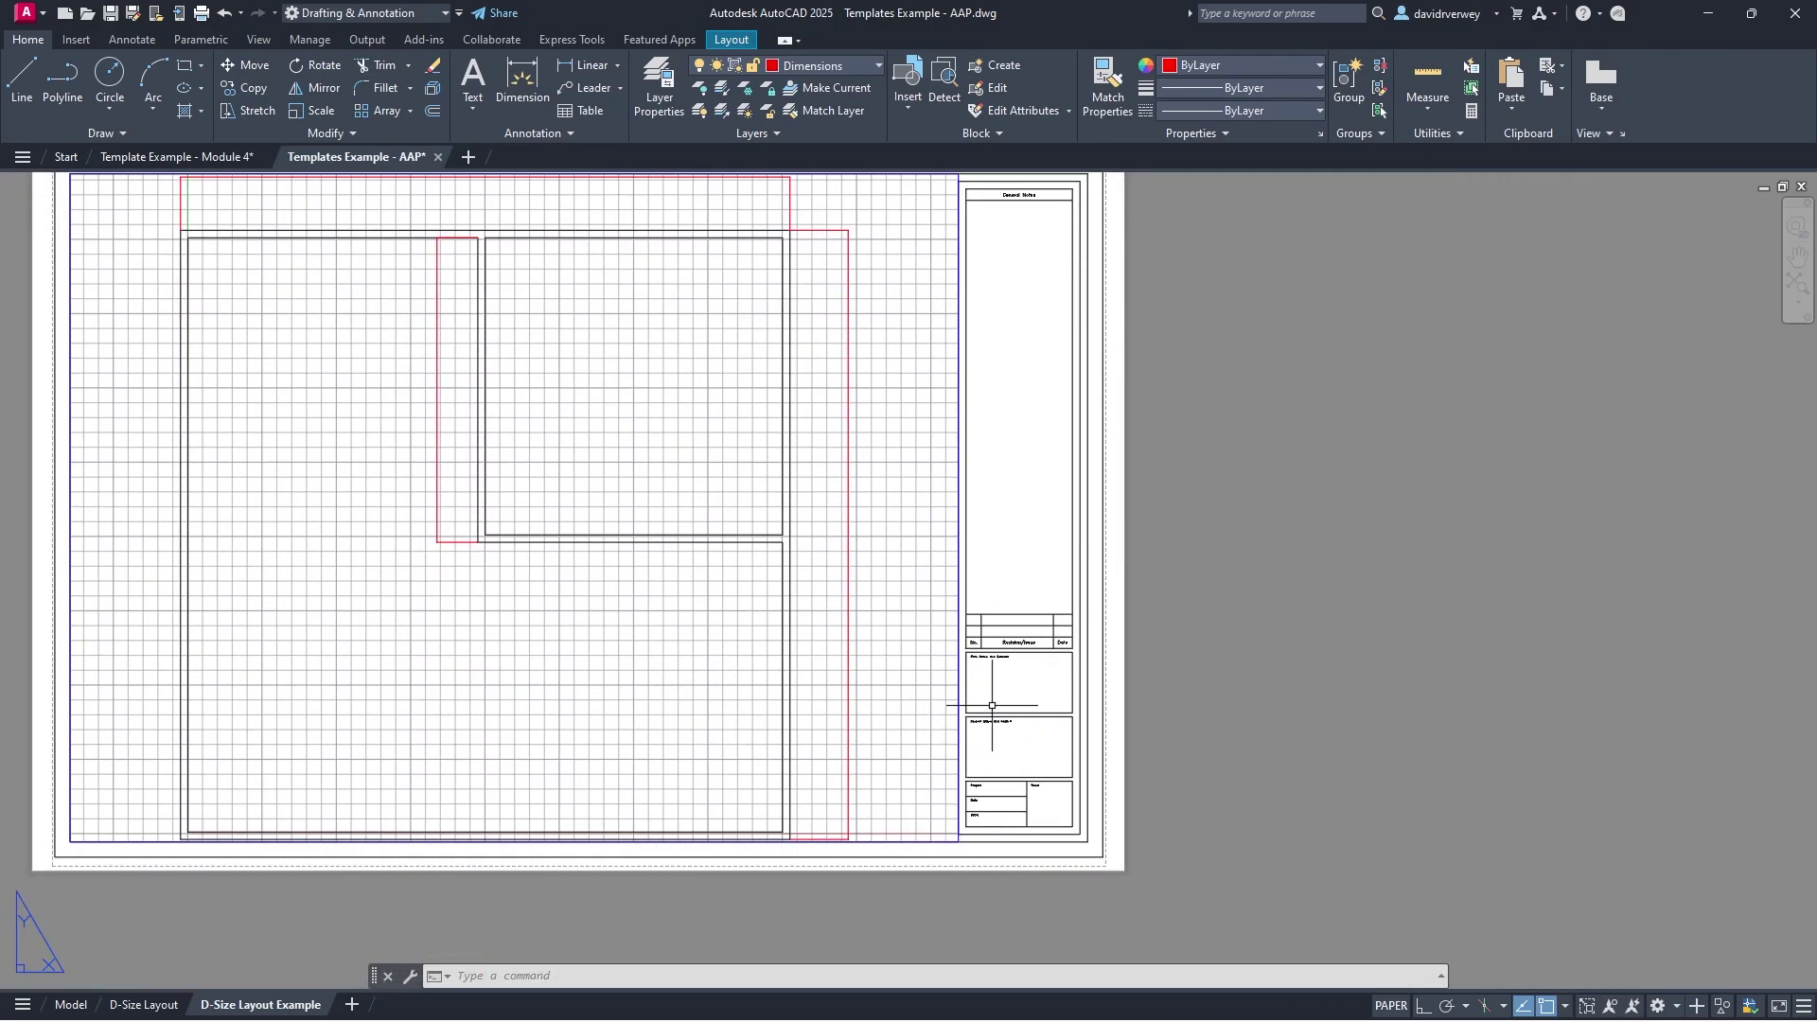
middle_drag(992, 706, 992, 868)
scroll(1034, 366, up, 4)
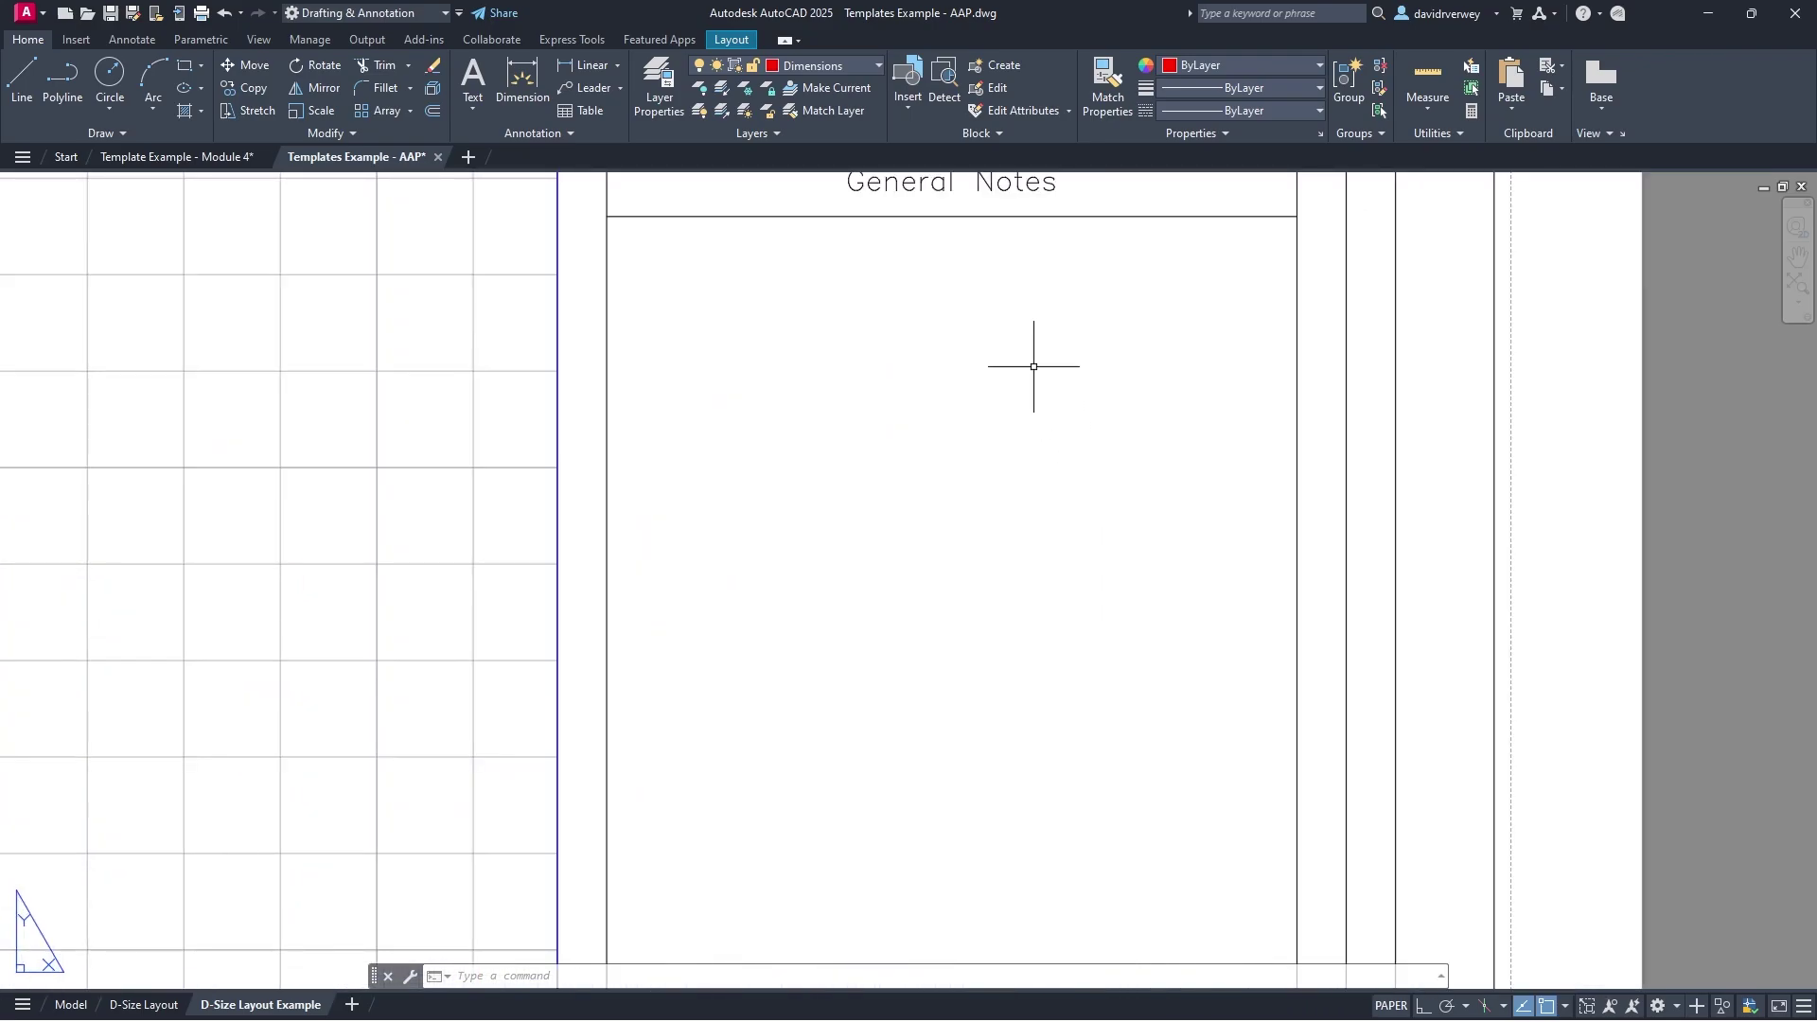
scroll(1009, 713, down, 3)
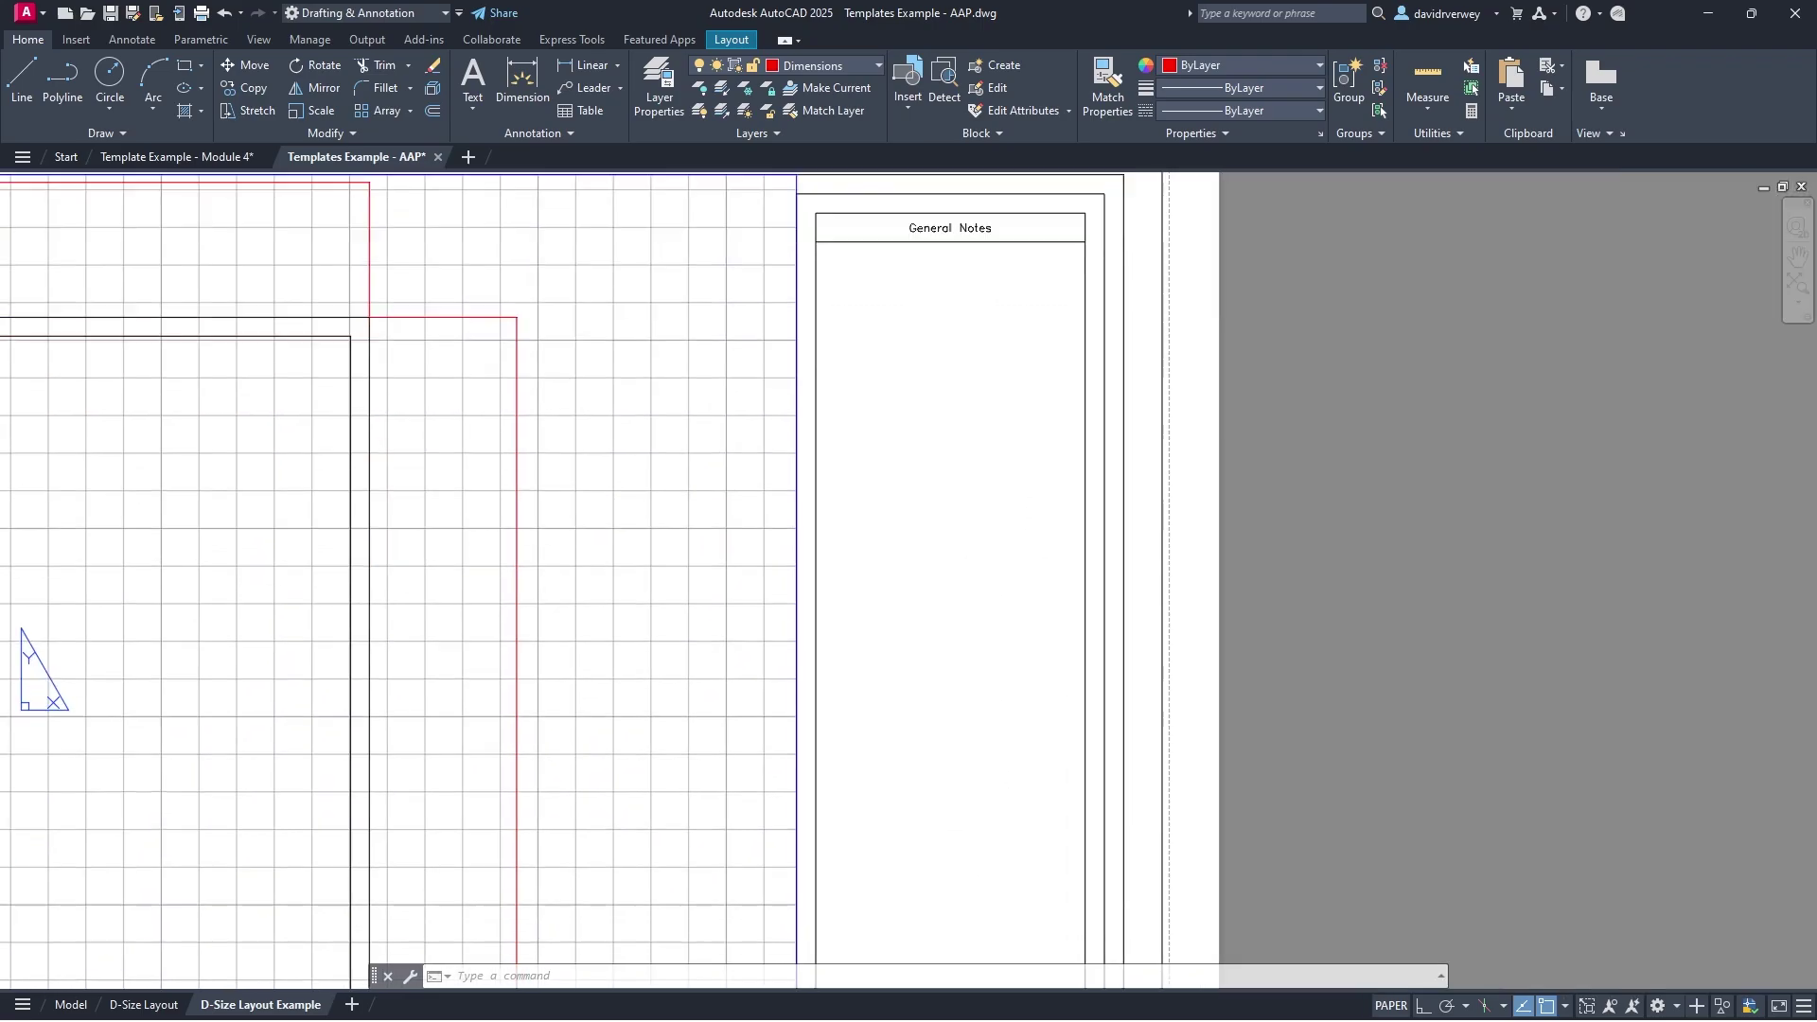
middle_drag(767, 947, 724, 662)
middle_drag(723, 984, 723, 700)
scroll(724, 721, up, 2)
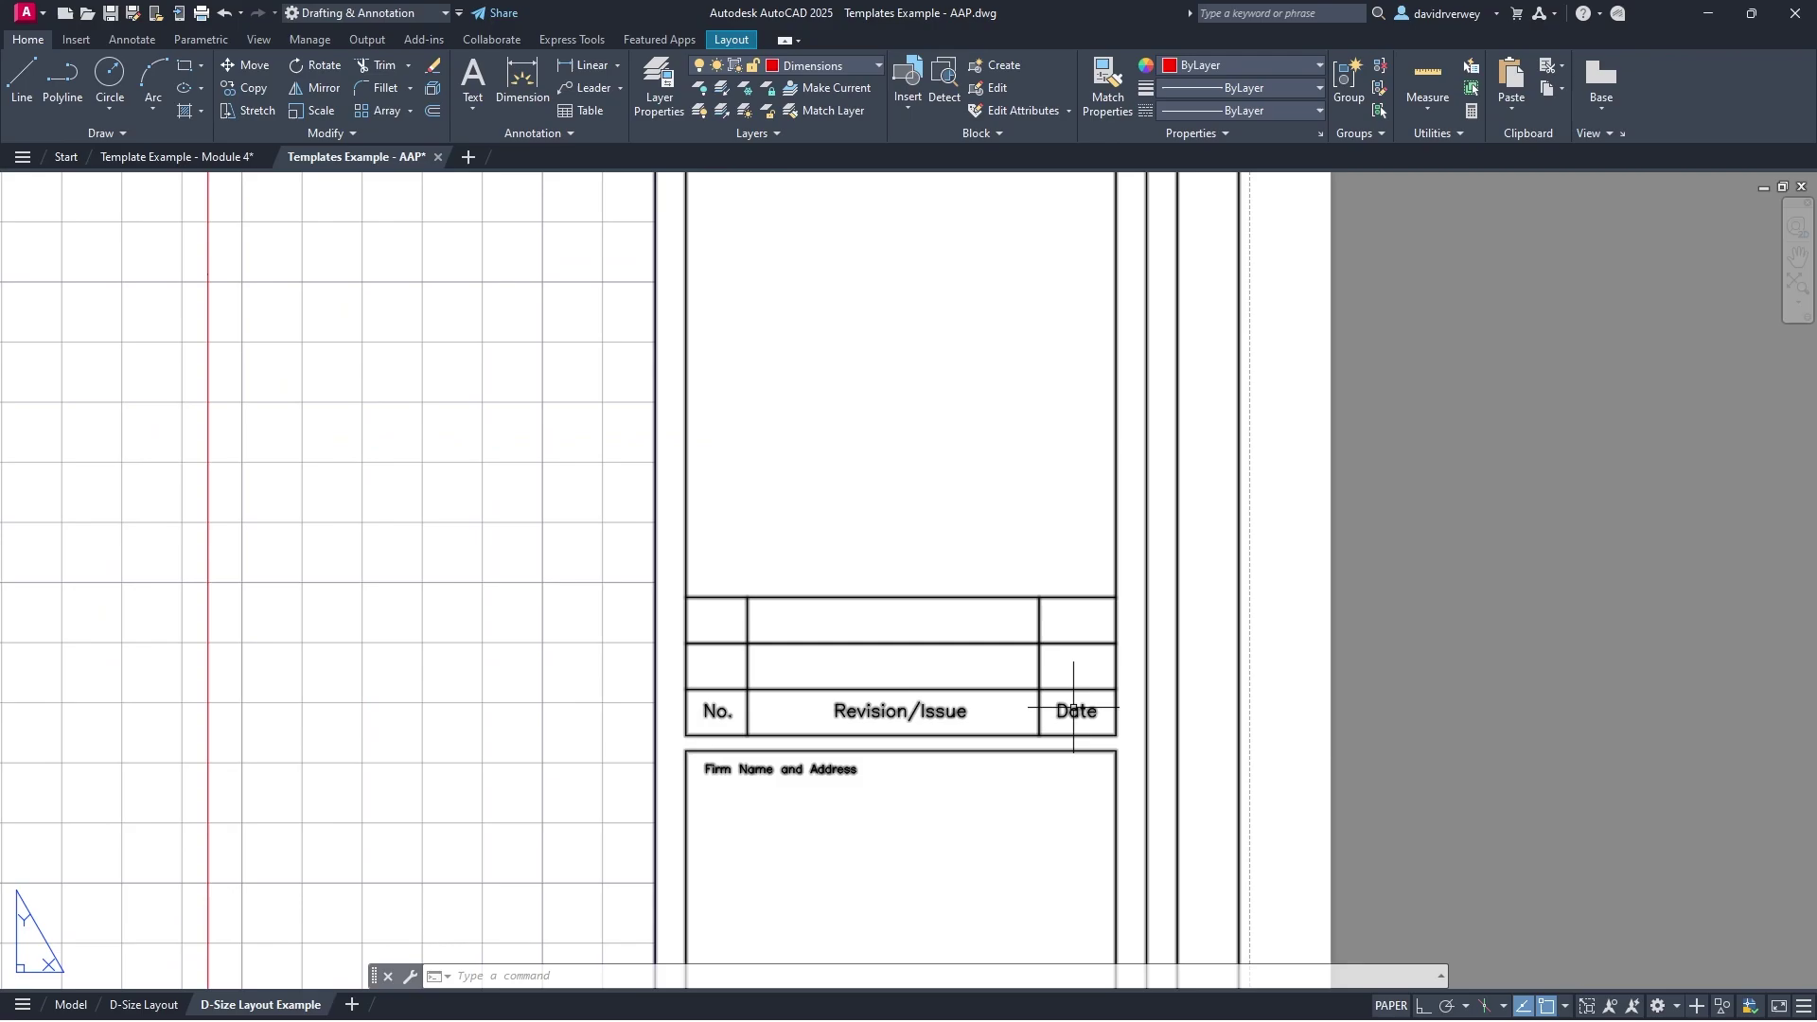
scroll(1073, 707, down, 4)
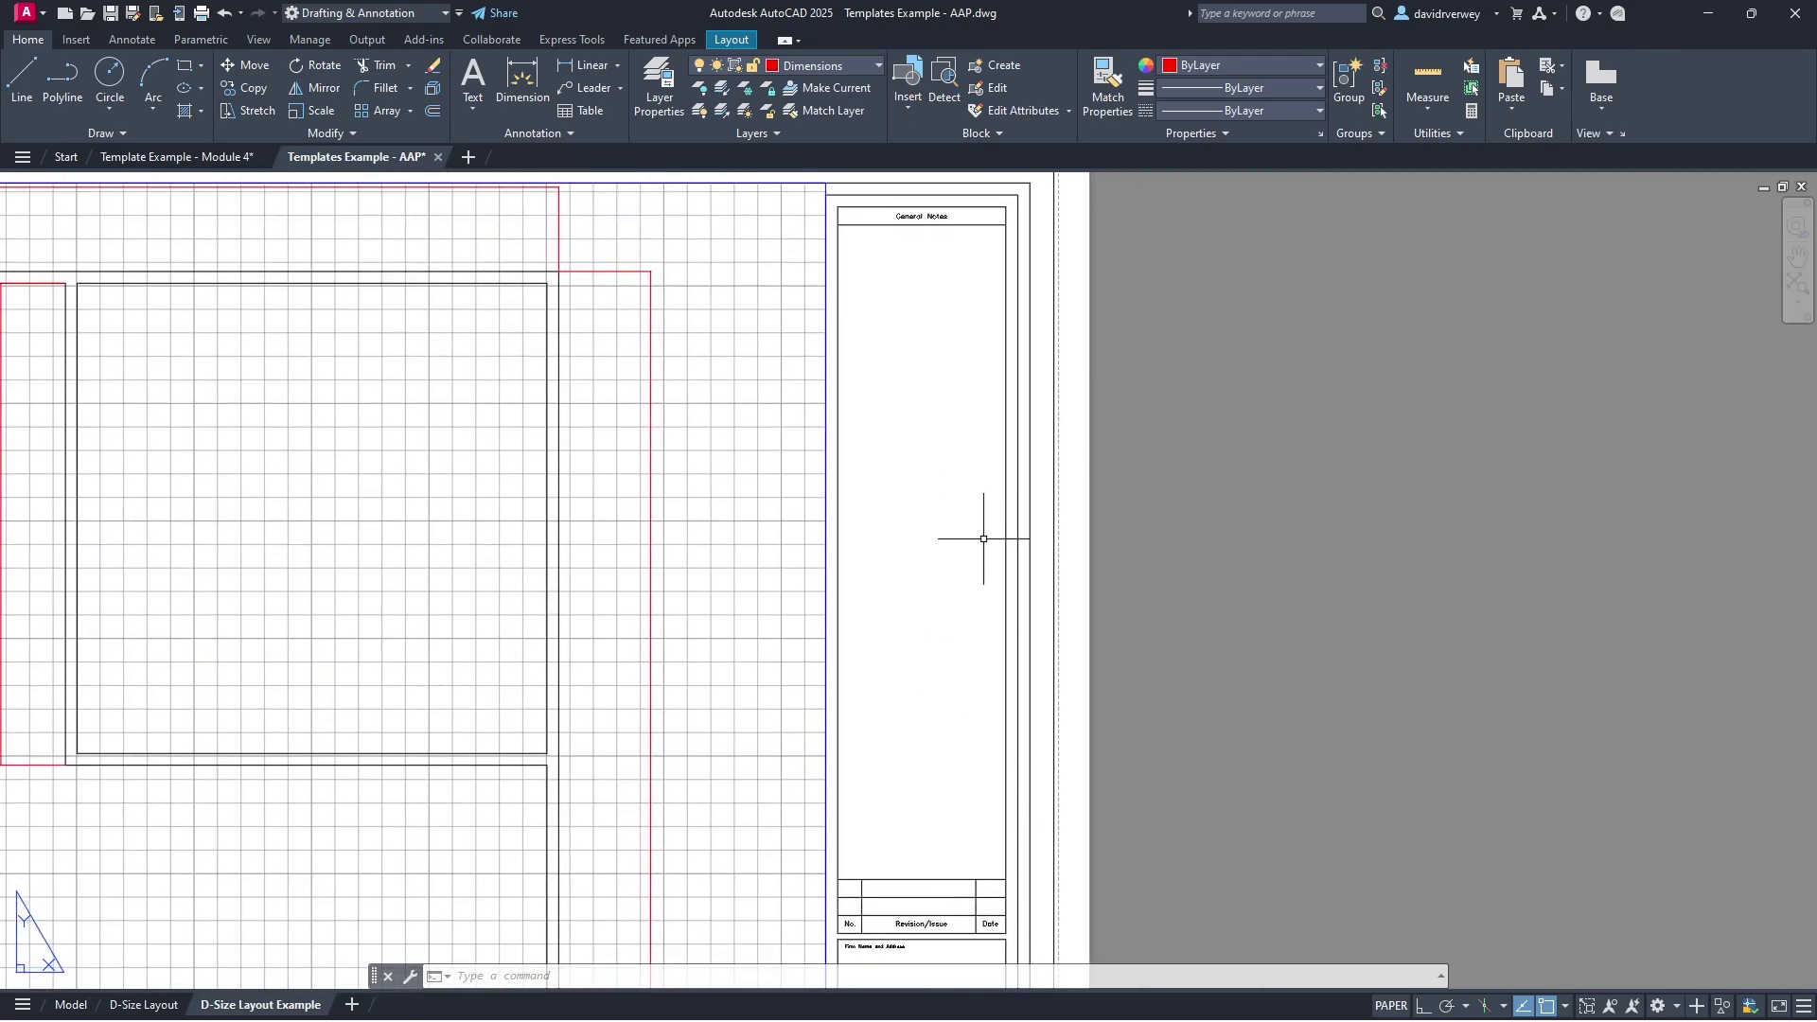
mouse_move(983, 538)
middle_down()
mouse_move(900, 499)
mouse_move(937, 511)
mouse_move(949, 687)
mouse_move(933, 580)
mouse_move(893, 539)
middle_up()
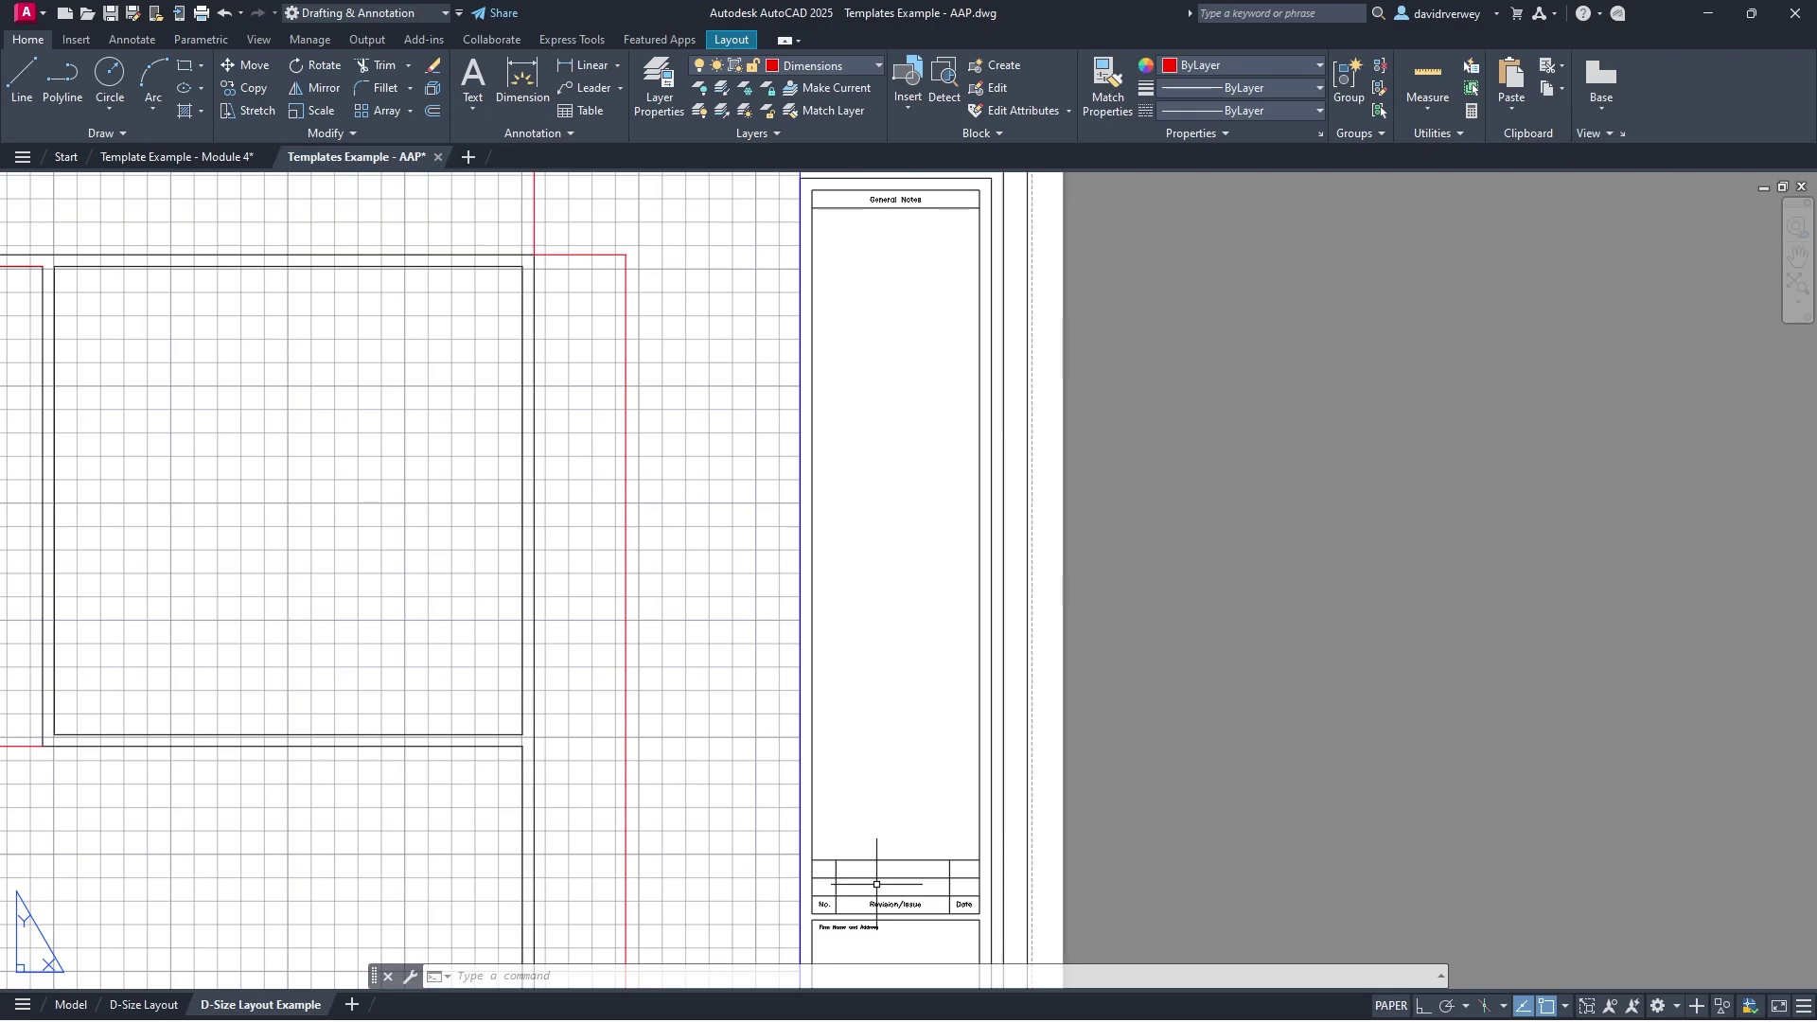
Step: Examine the label text and its placement in the firm and project information boxes below the example's revision table
scroll(925, 759, down, 2)
scroll(928, 761, up, 4)
middle_drag(935, 817, 950, 476)
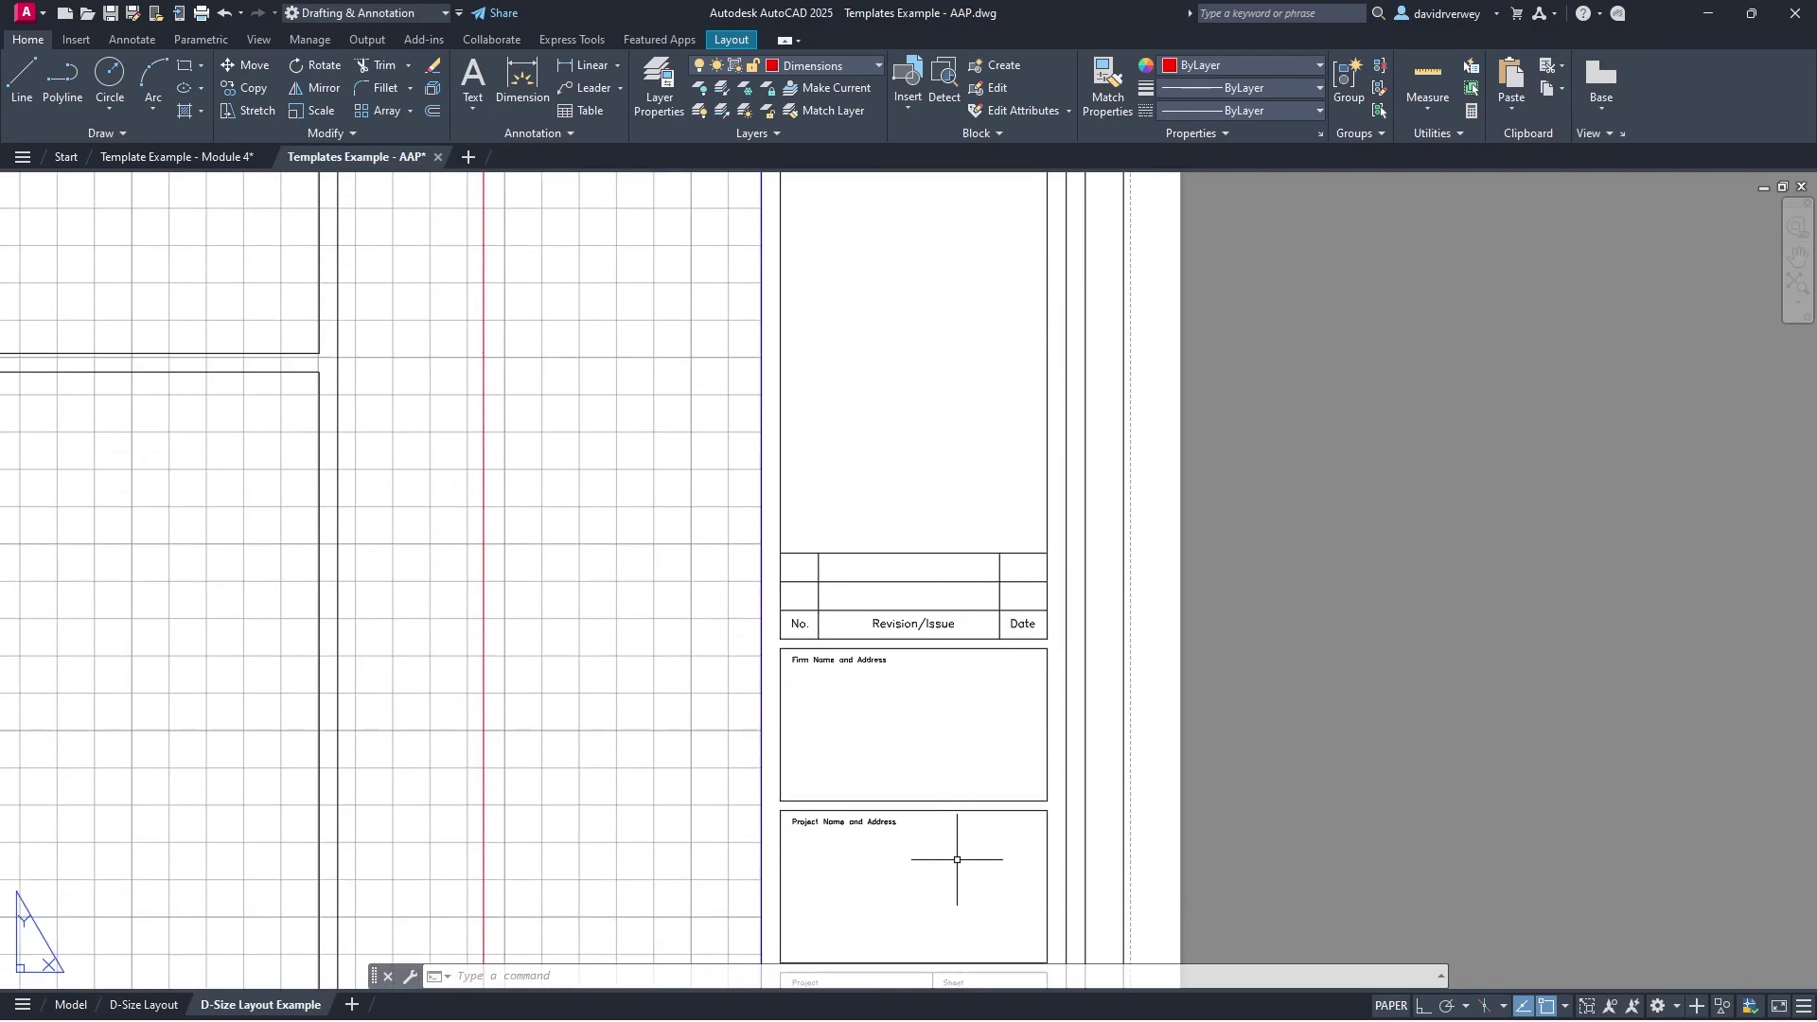
middle_drag(956, 860, 961, 751)
scroll(932, 546, up, 4)
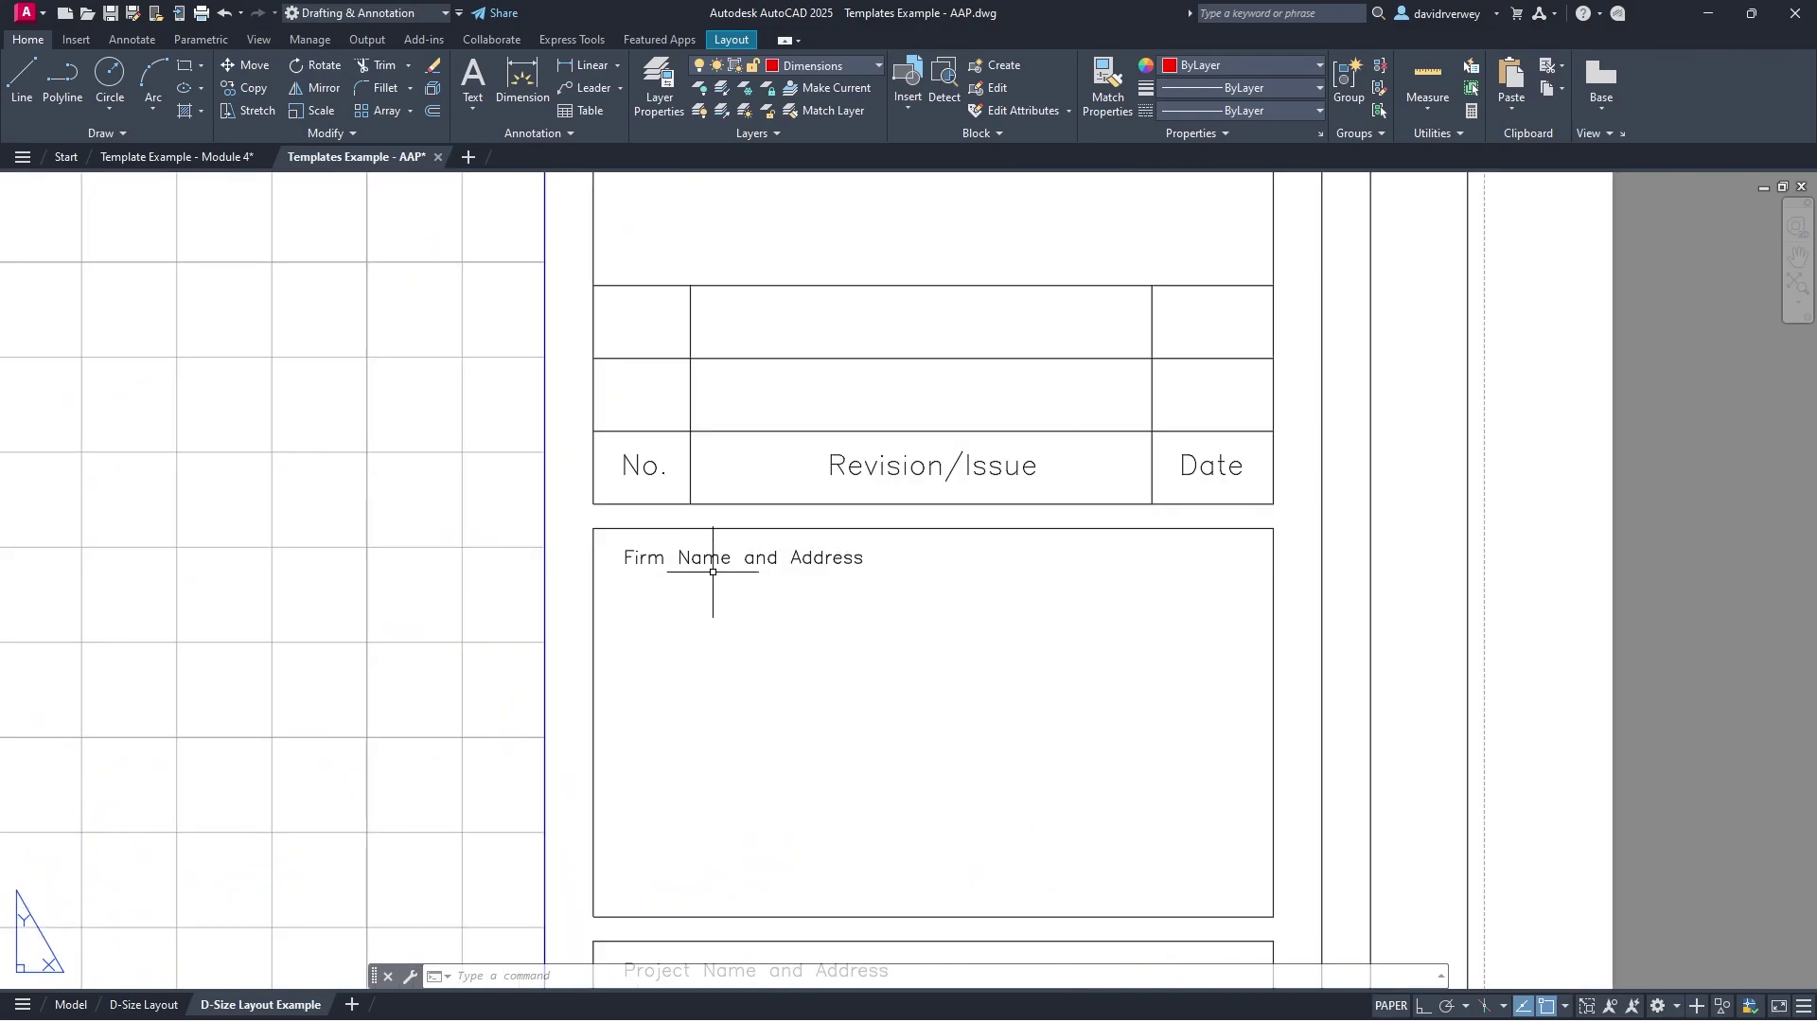
scroll(776, 540, down, 4)
scroll(833, 558, up, 2)
middle_drag(851, 568, 808, 518)
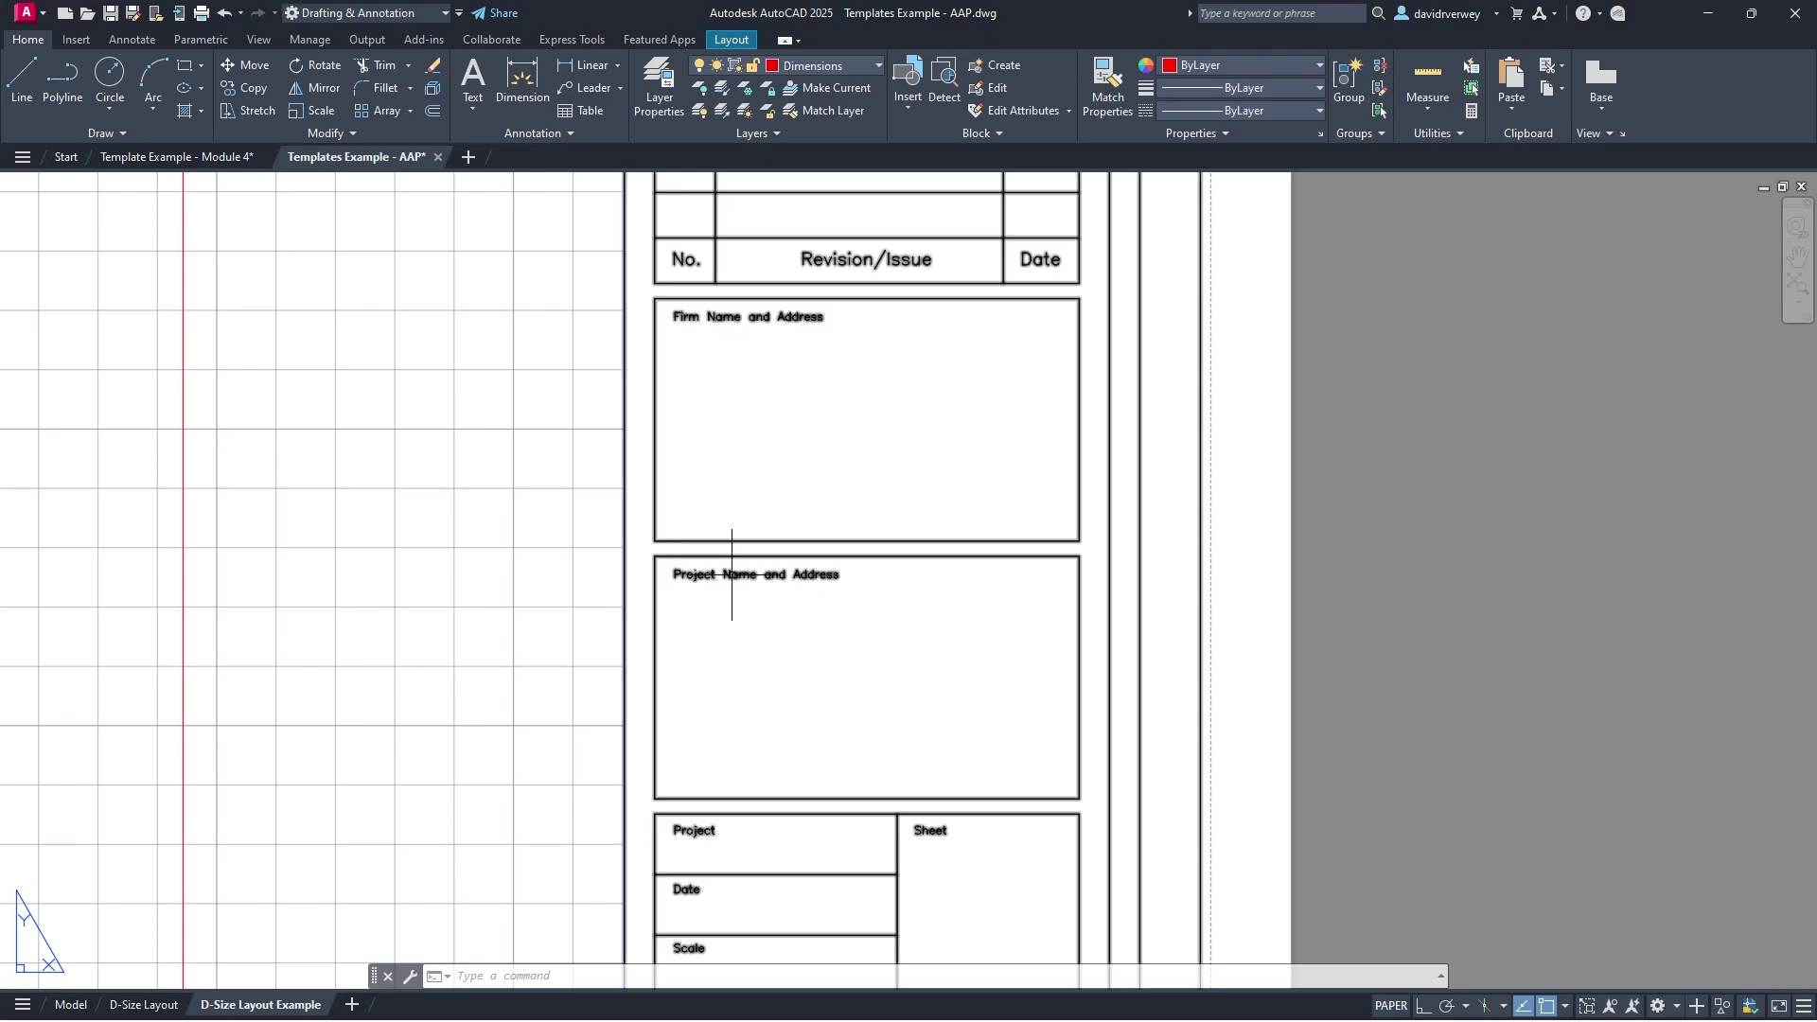
click(670, 338)
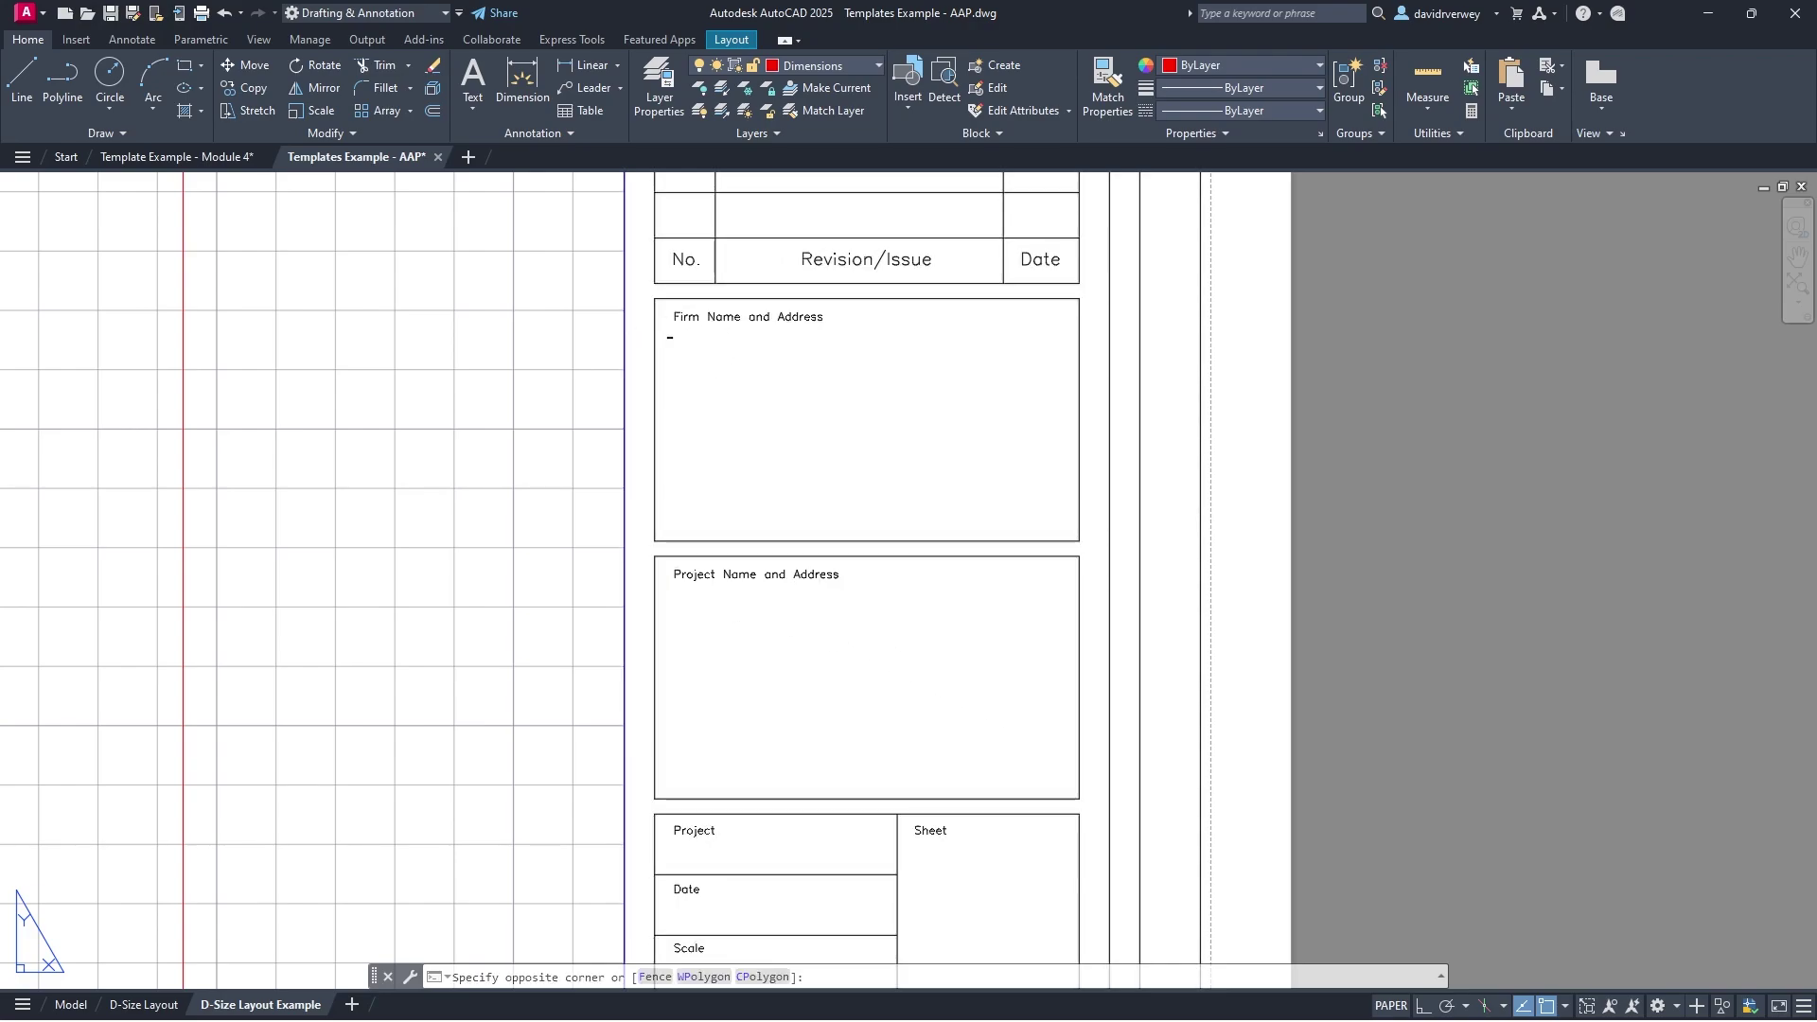
right_click(739, 404)
key(Escape)
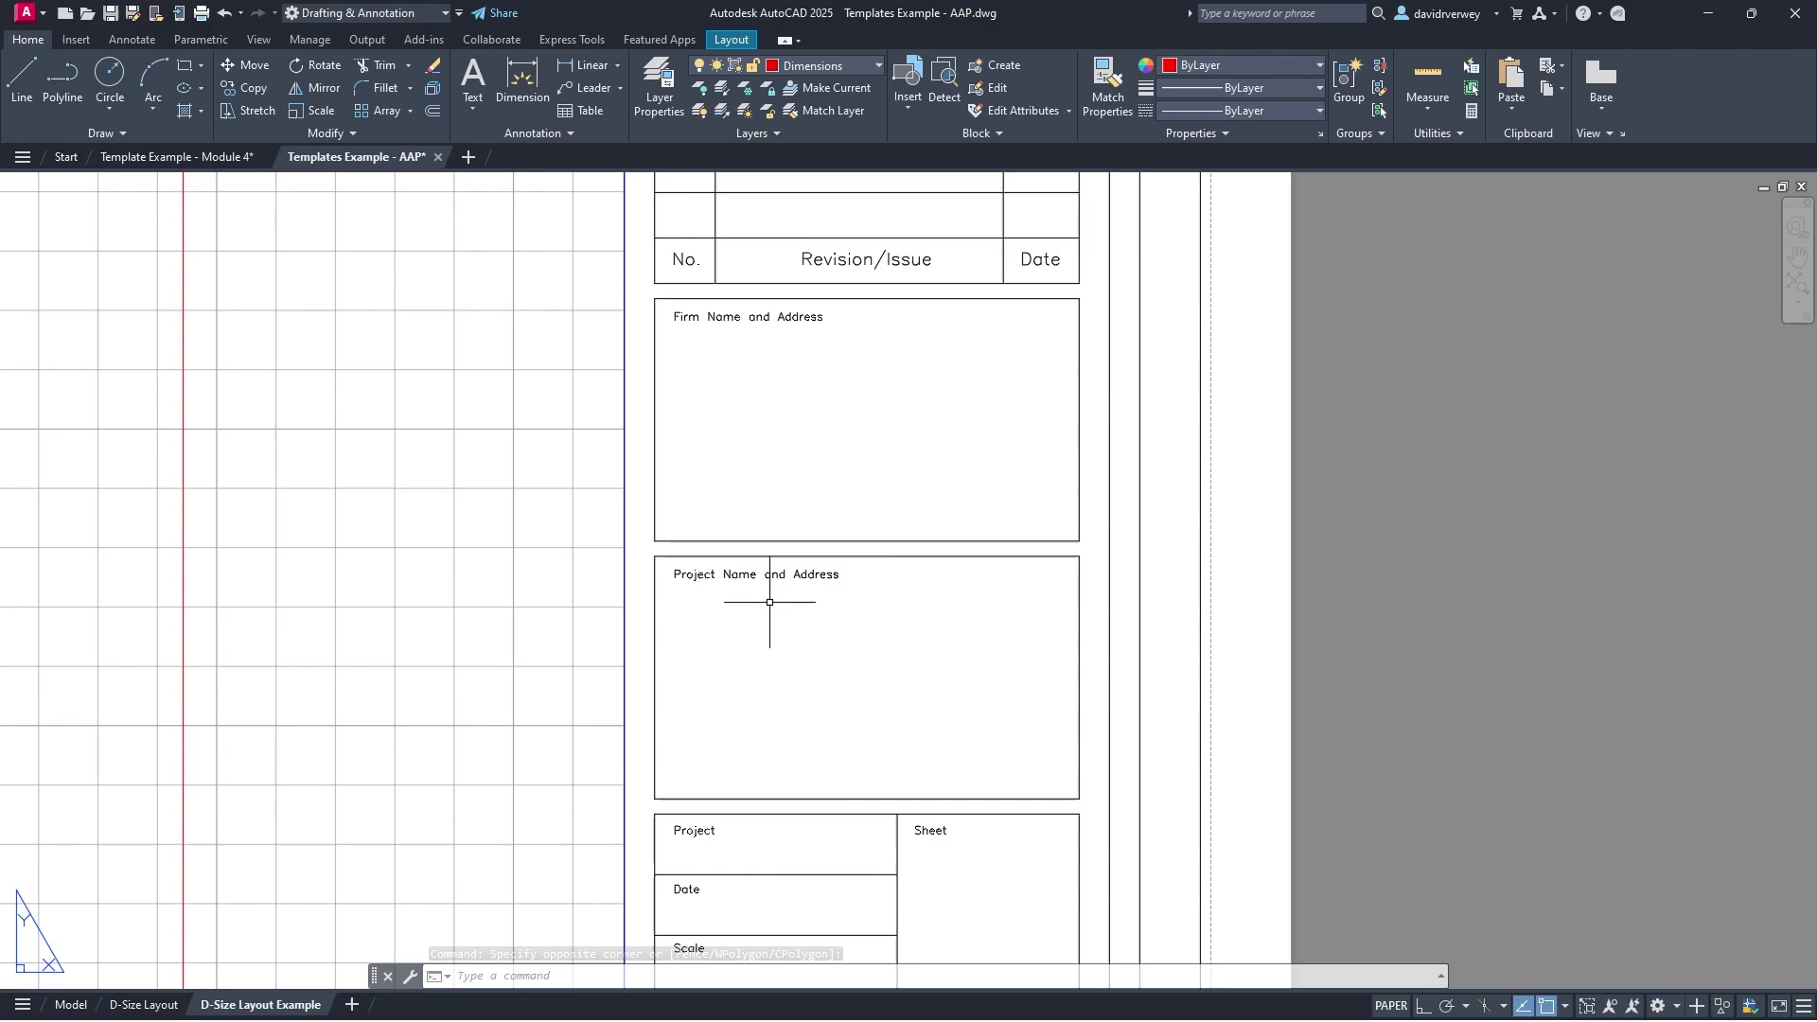
Step: Examine the project name and address box and the project, date, scale and sheet fields in the example layout's title block
click(669, 589)
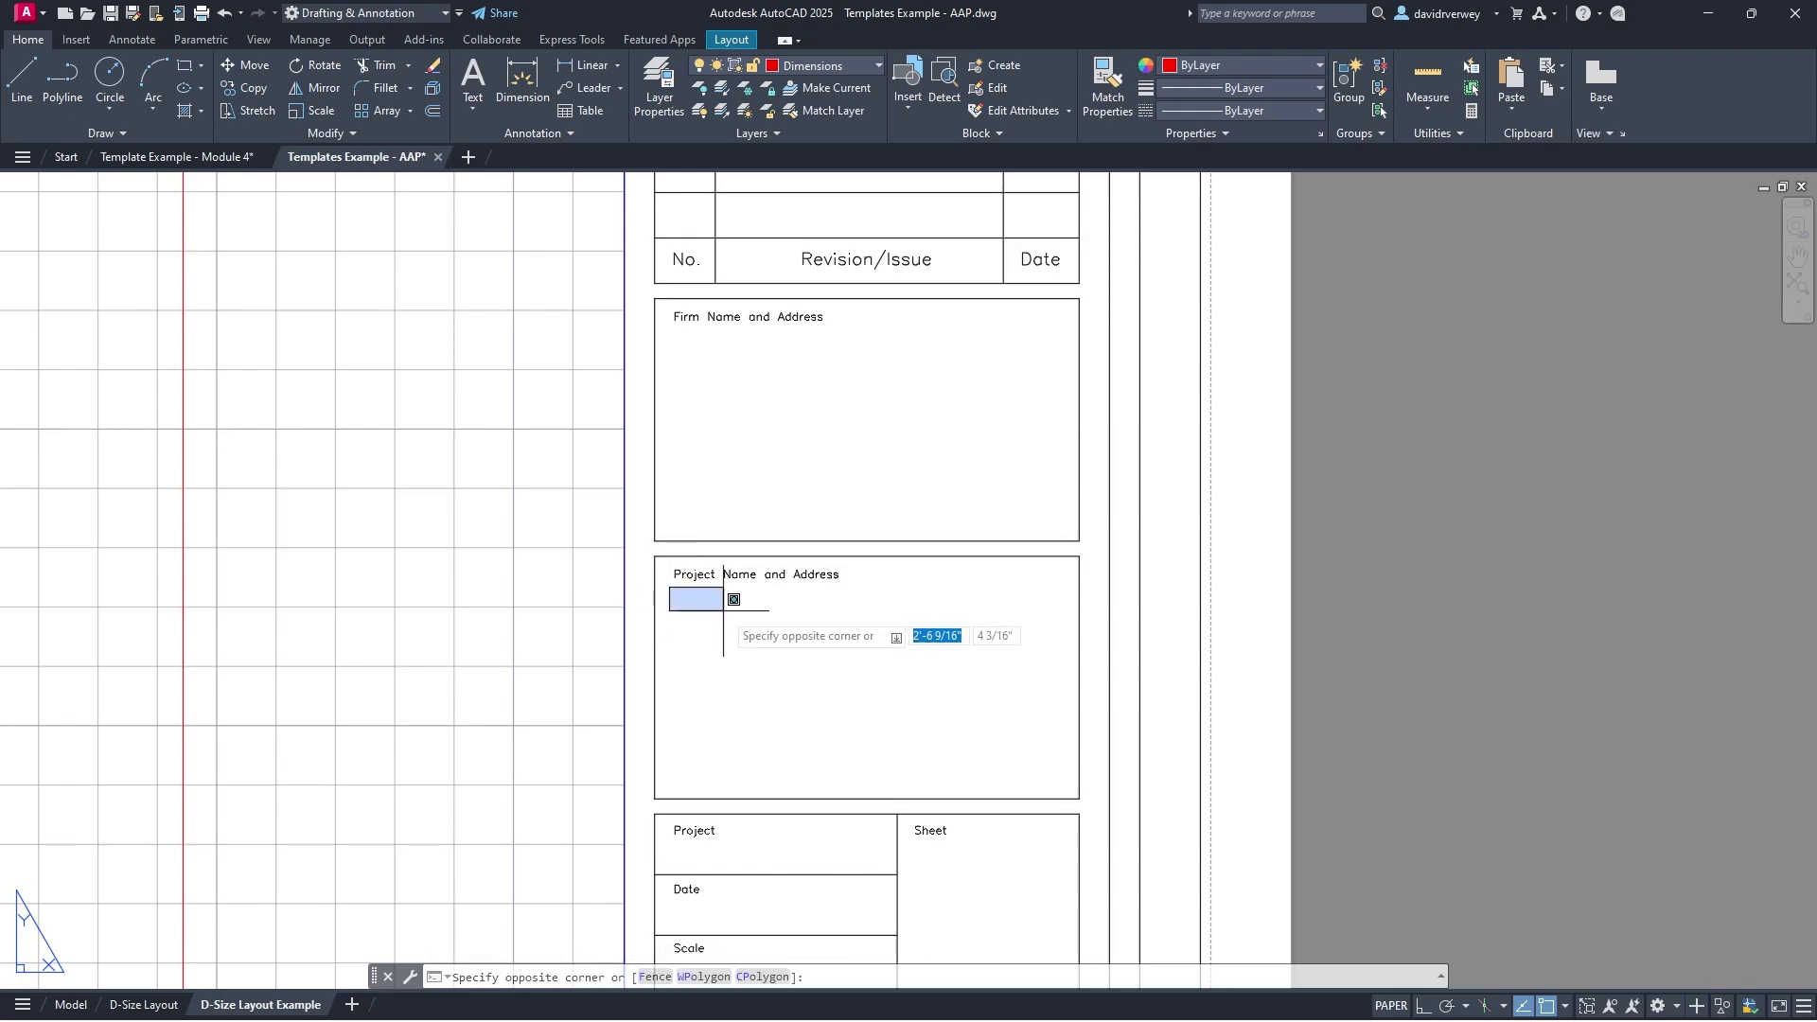
click(1057, 611)
click(669, 685)
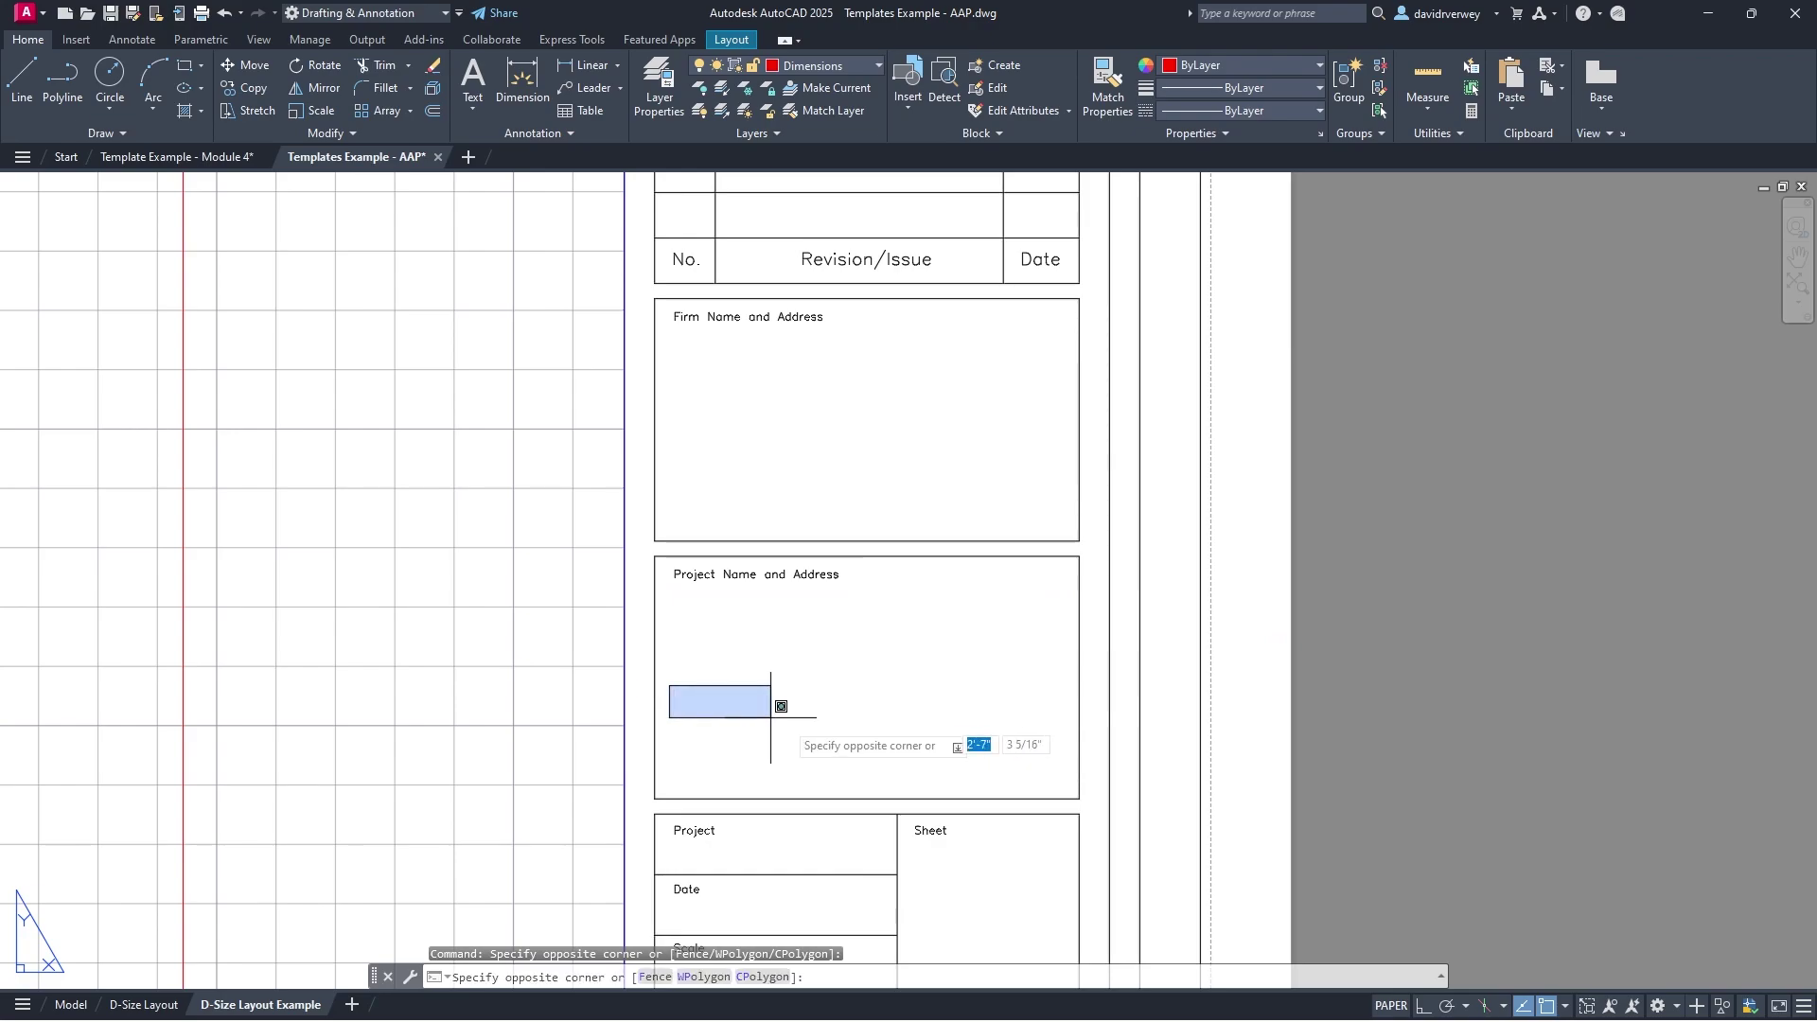
click(1056, 736)
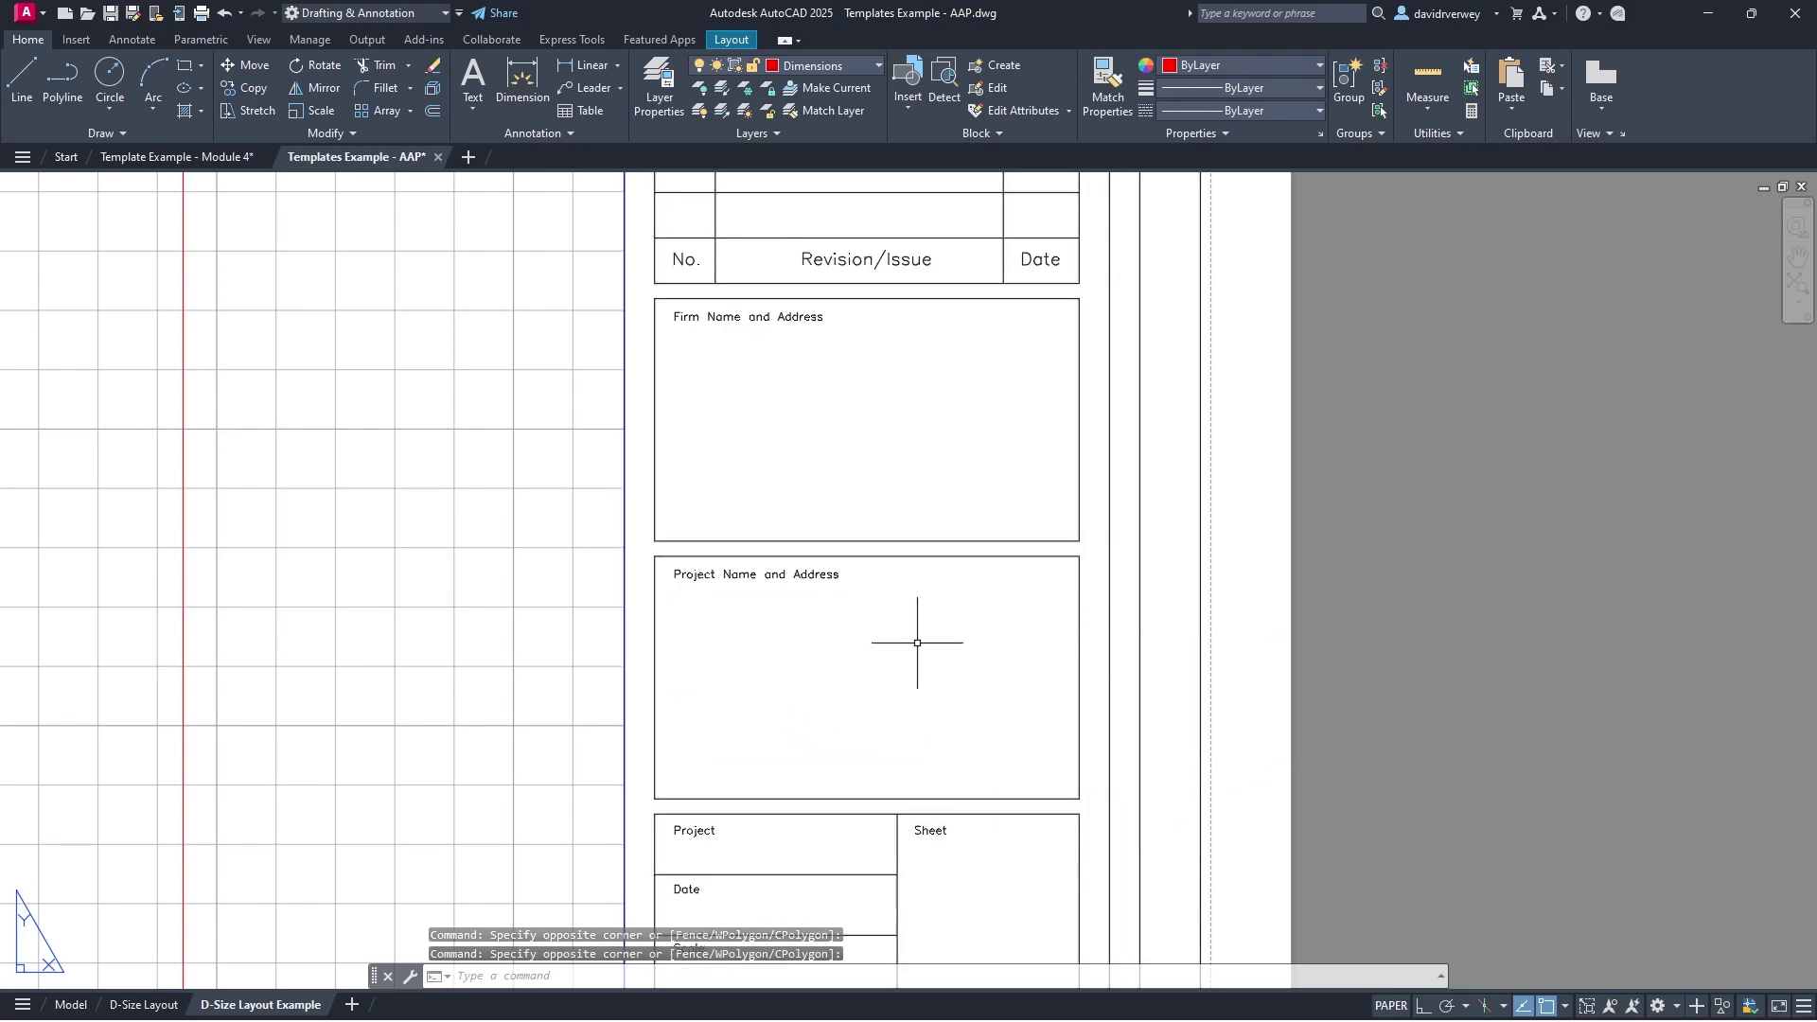
middle_drag(937, 720, 891, 578)
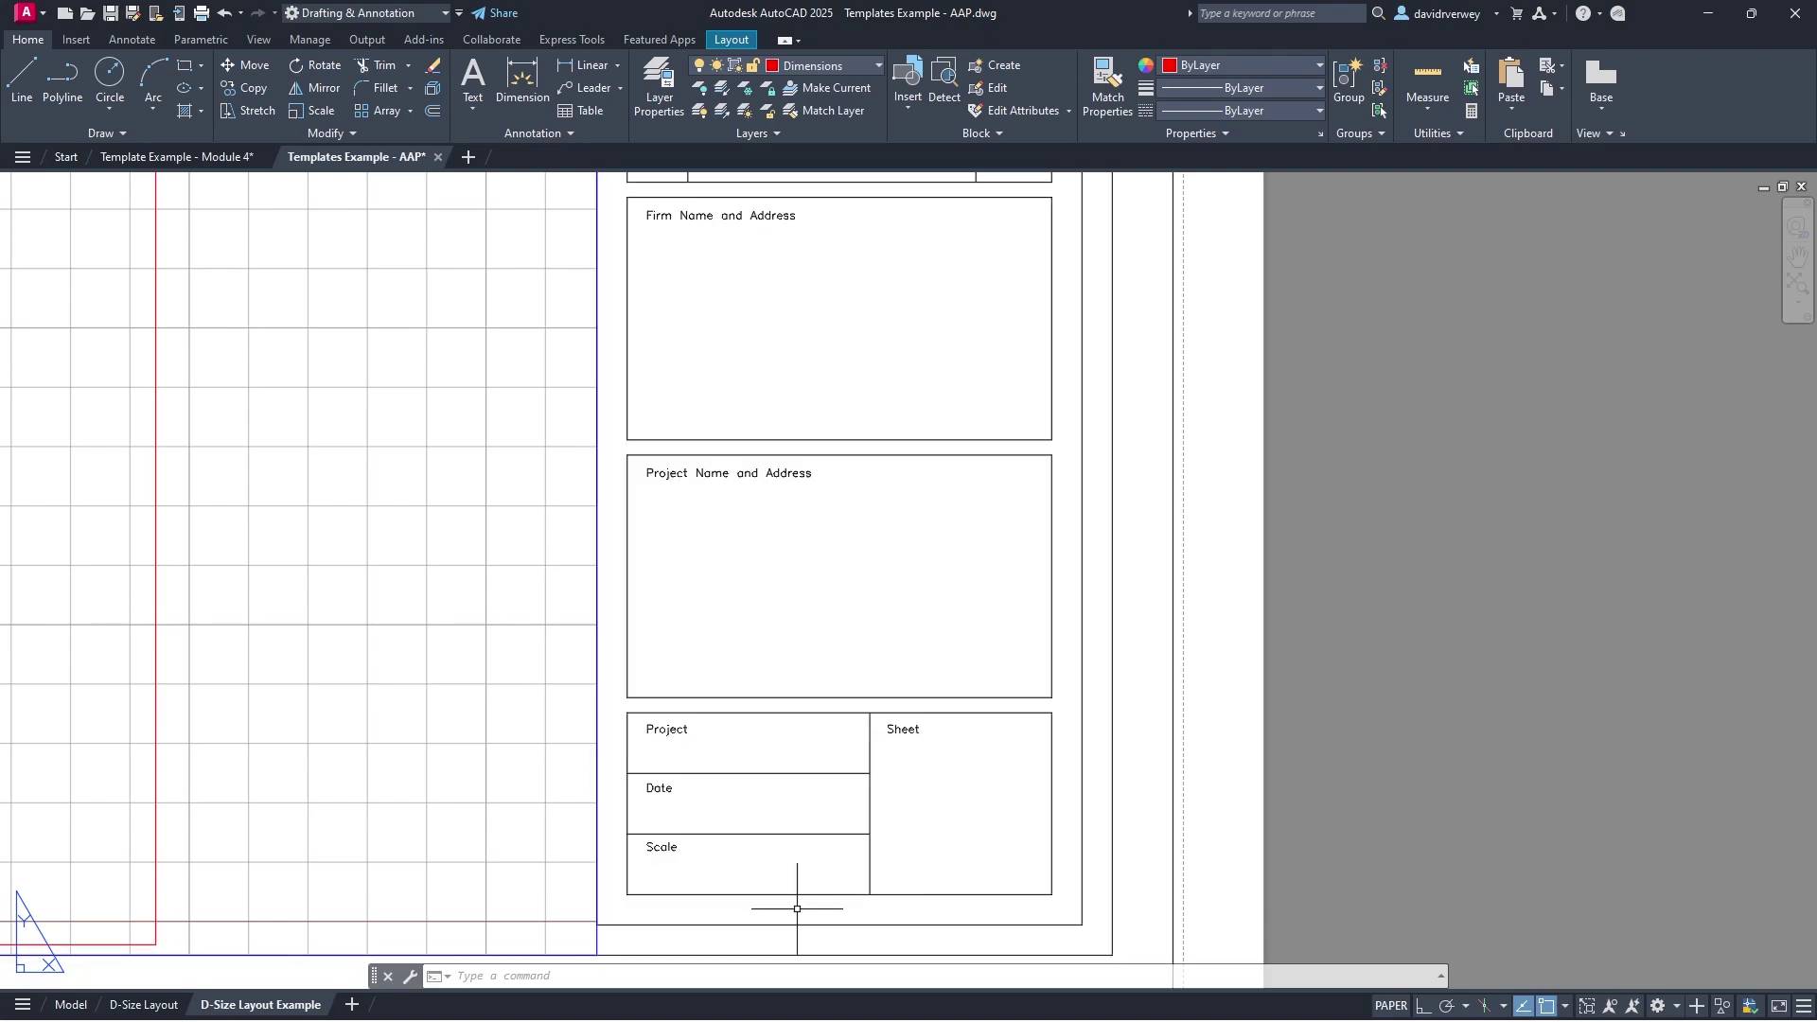
click(628, 752)
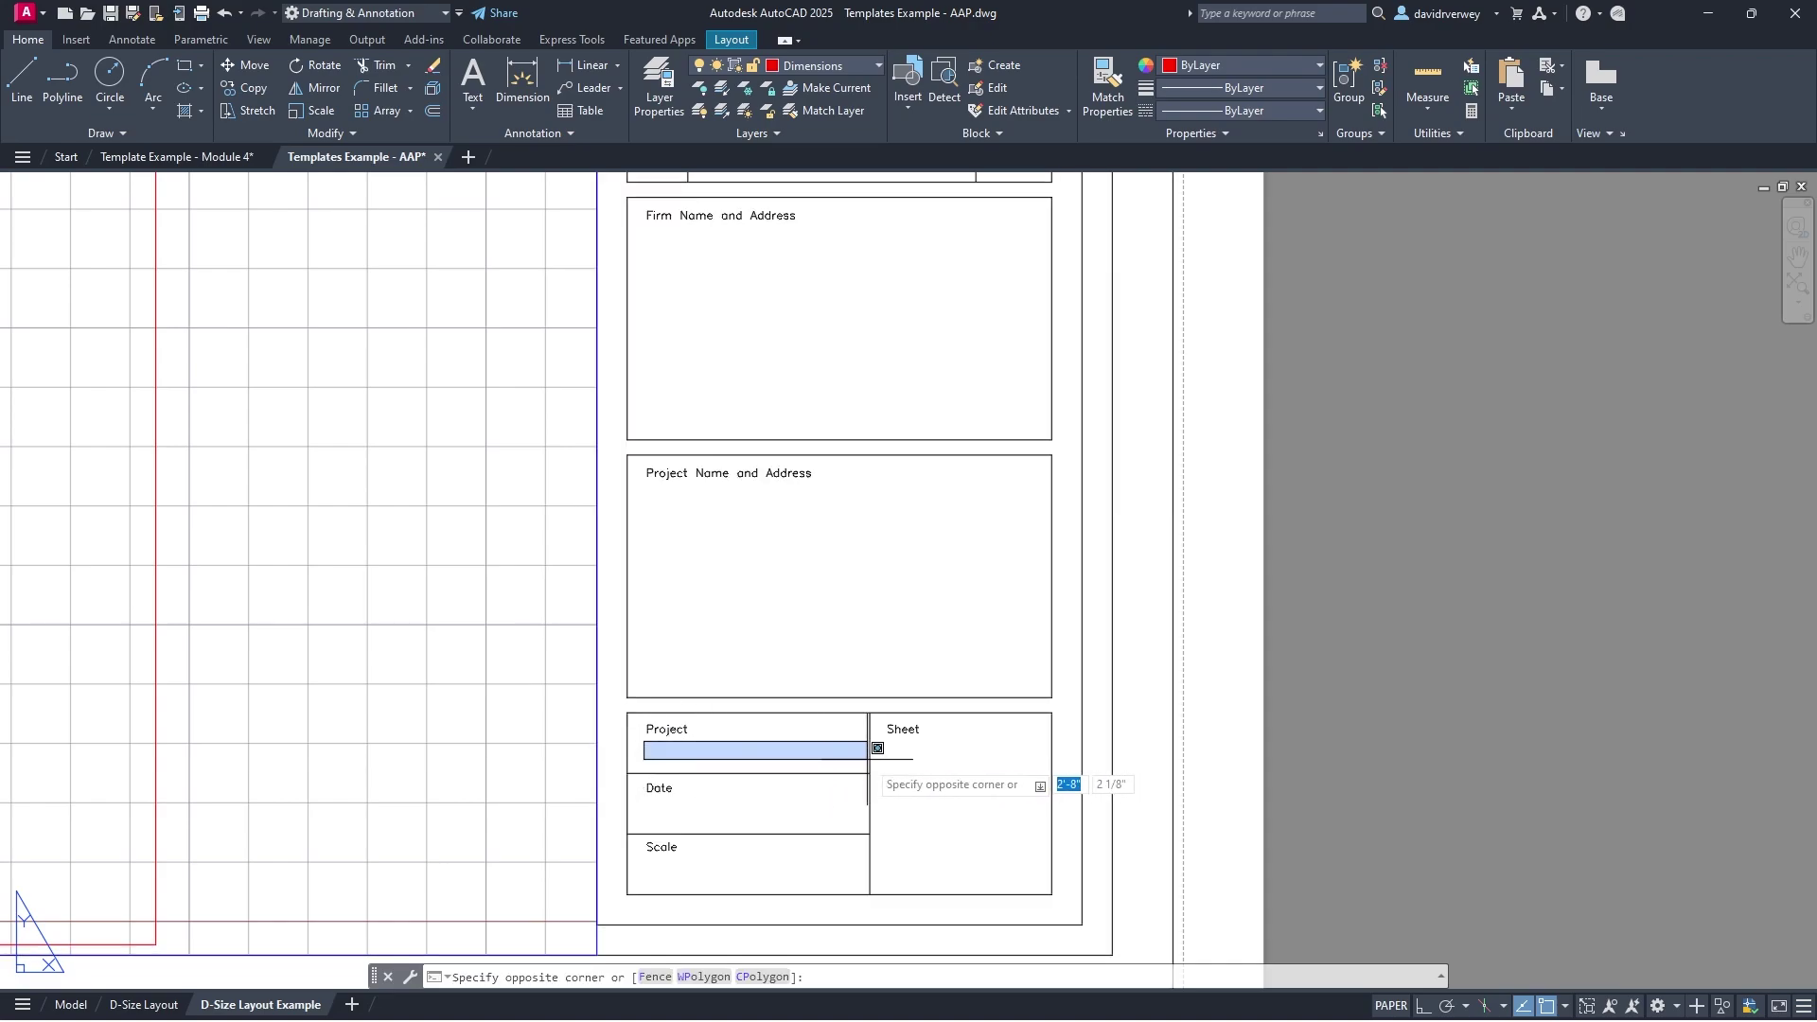
click(865, 744)
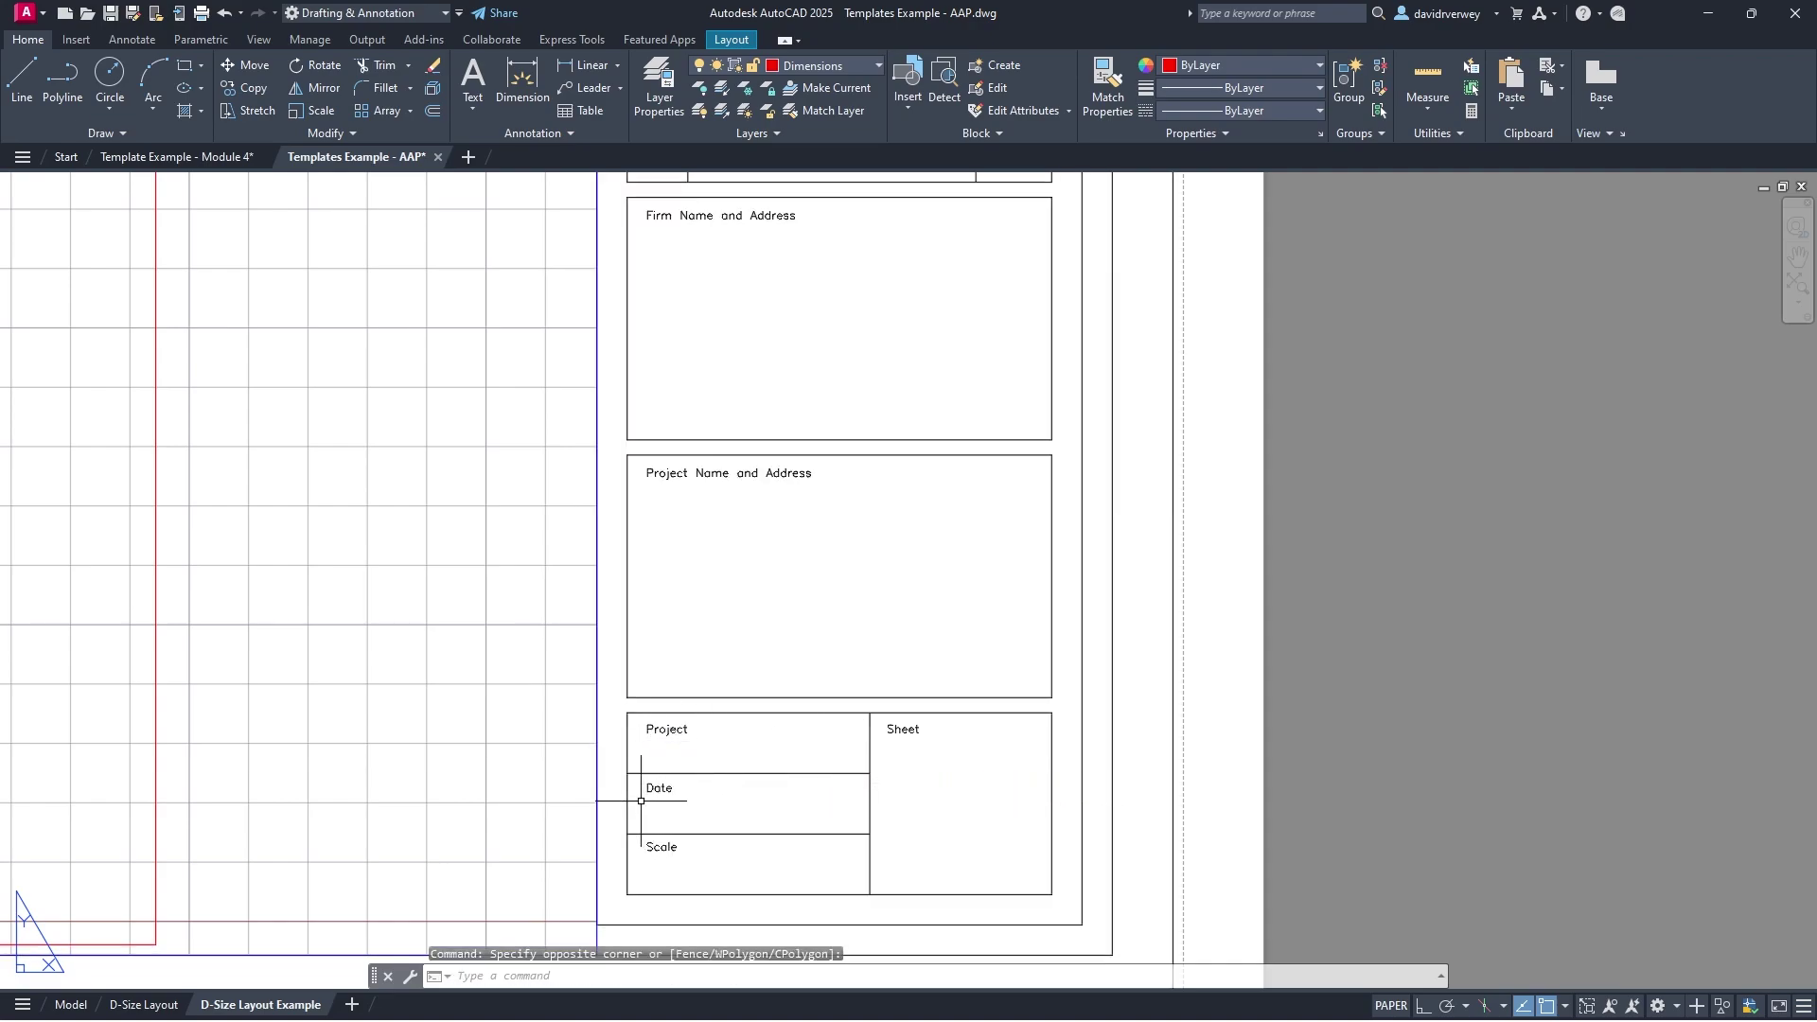
click(644, 805)
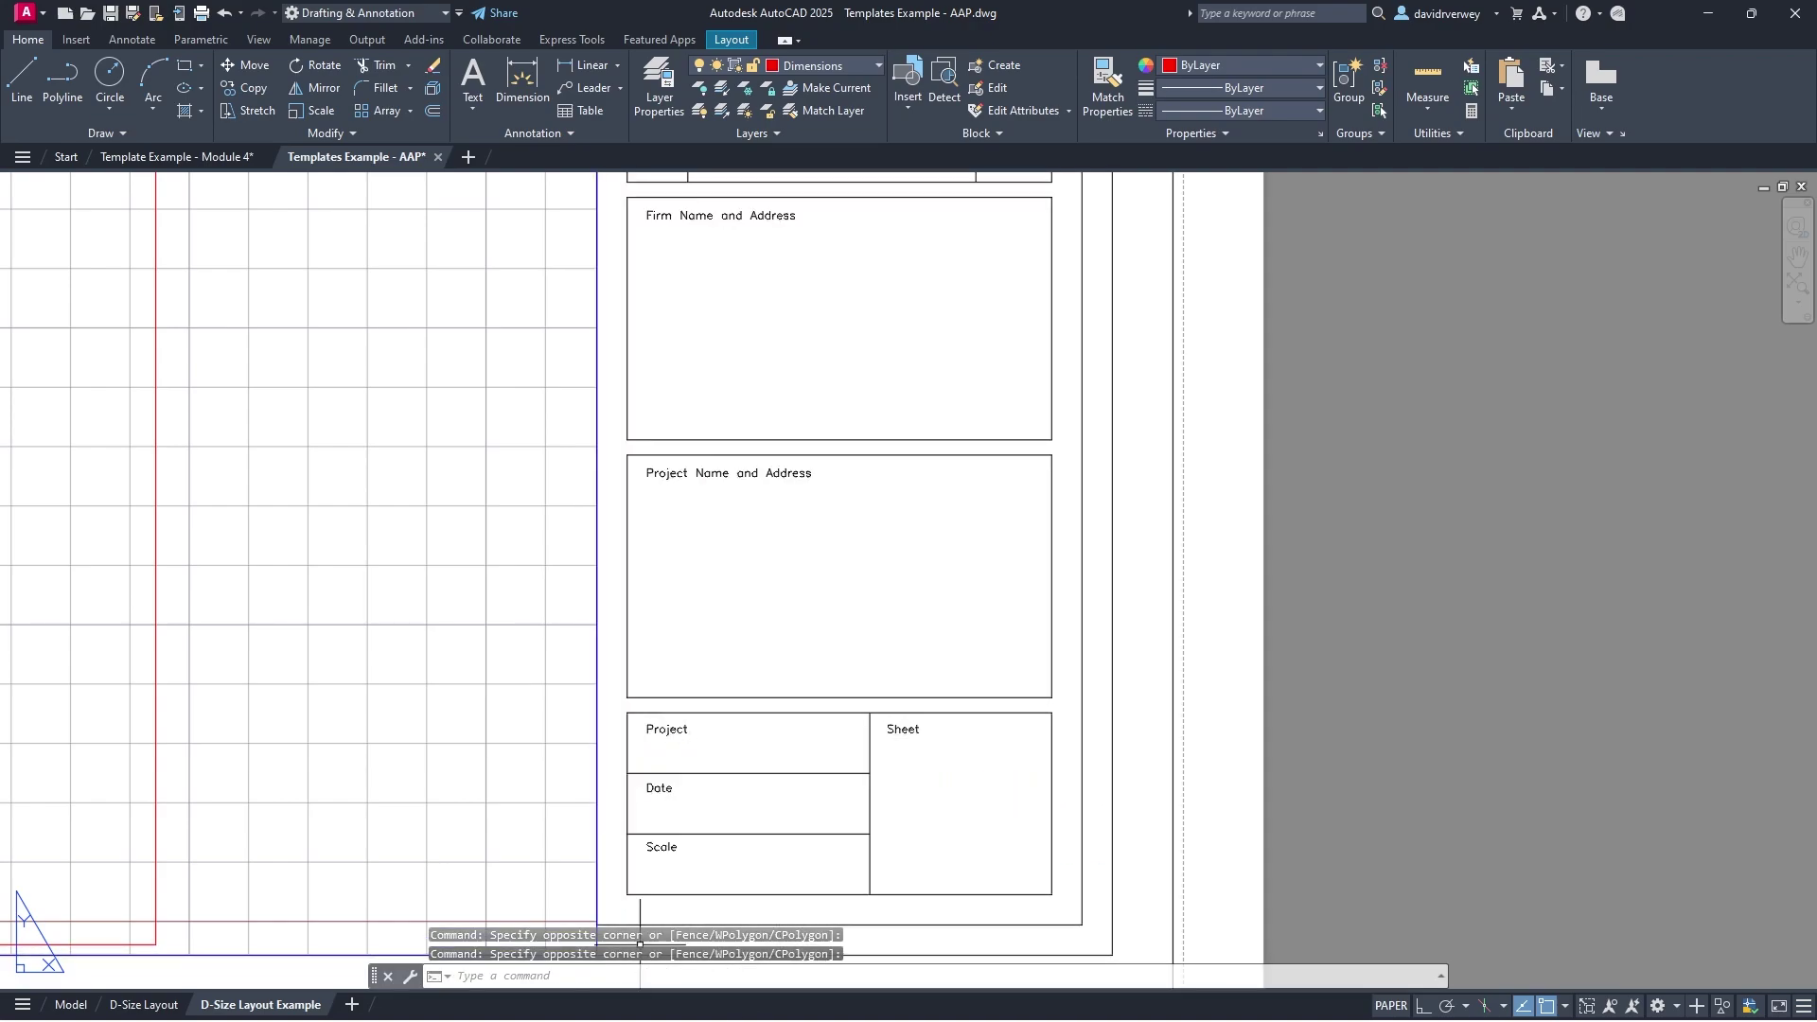
click(647, 871)
click(851, 886)
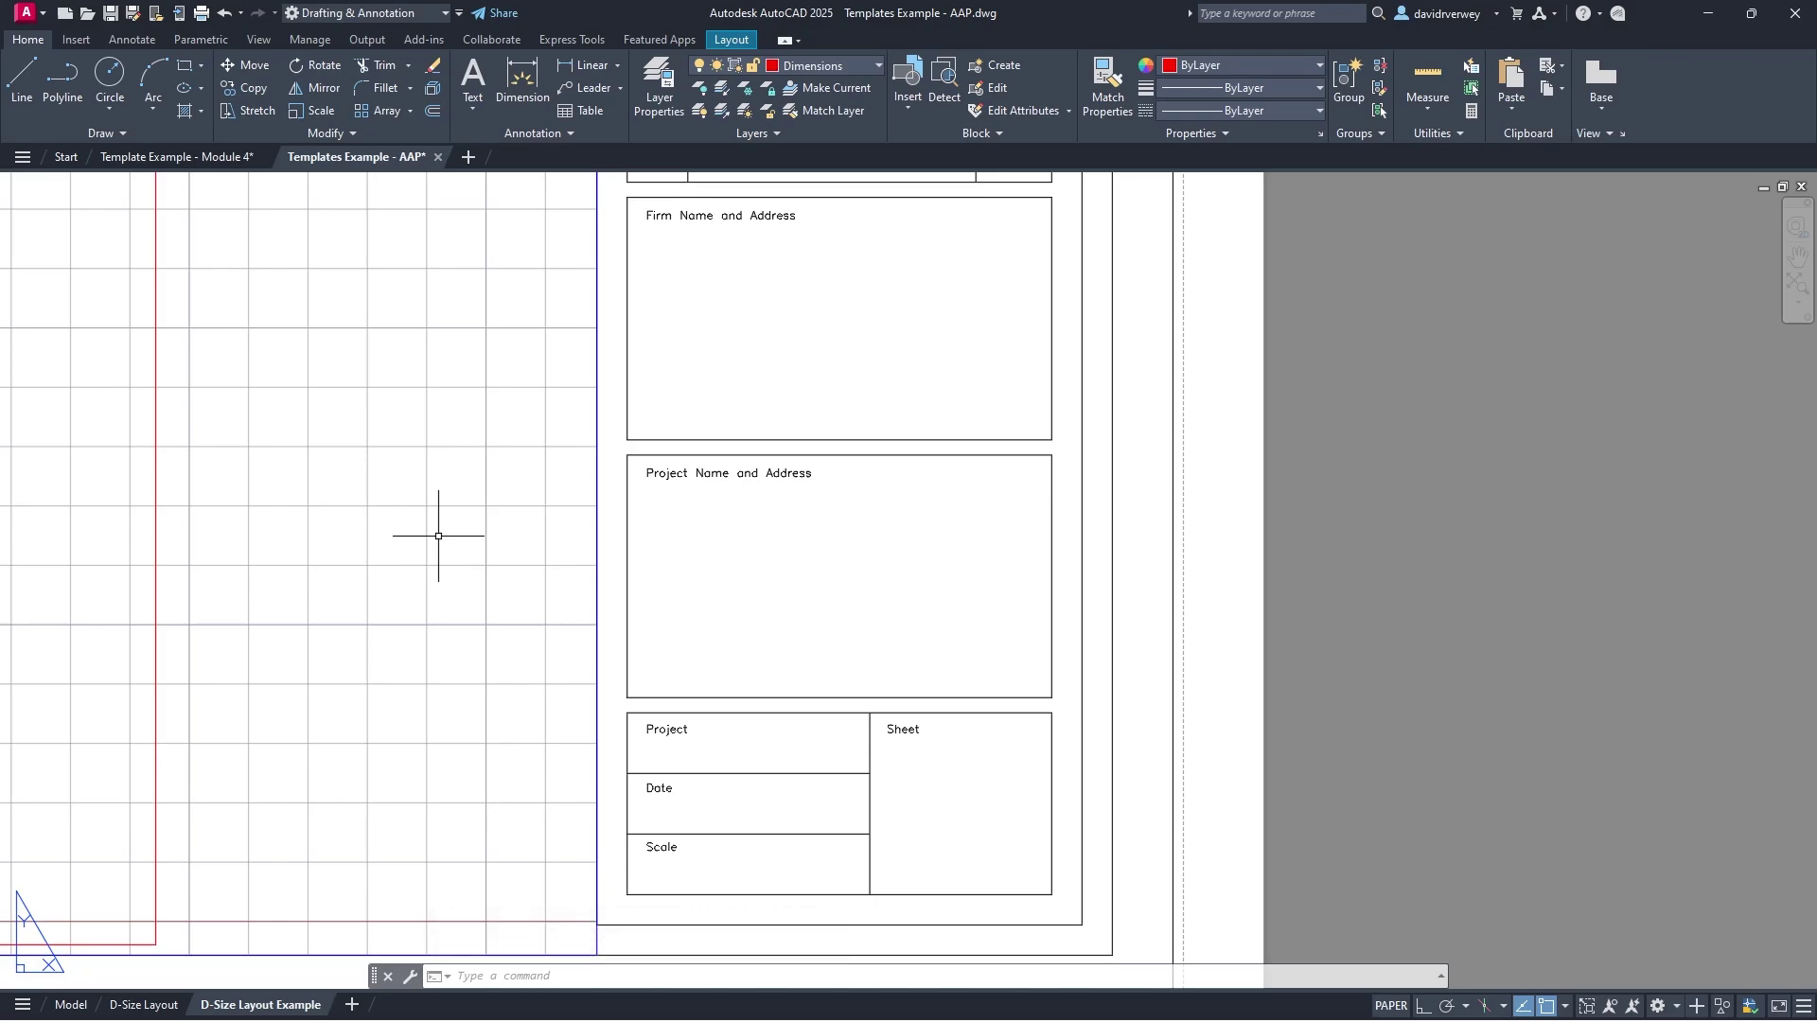
click(642, 857)
click(831, 885)
scroll(922, 620, down, 5)
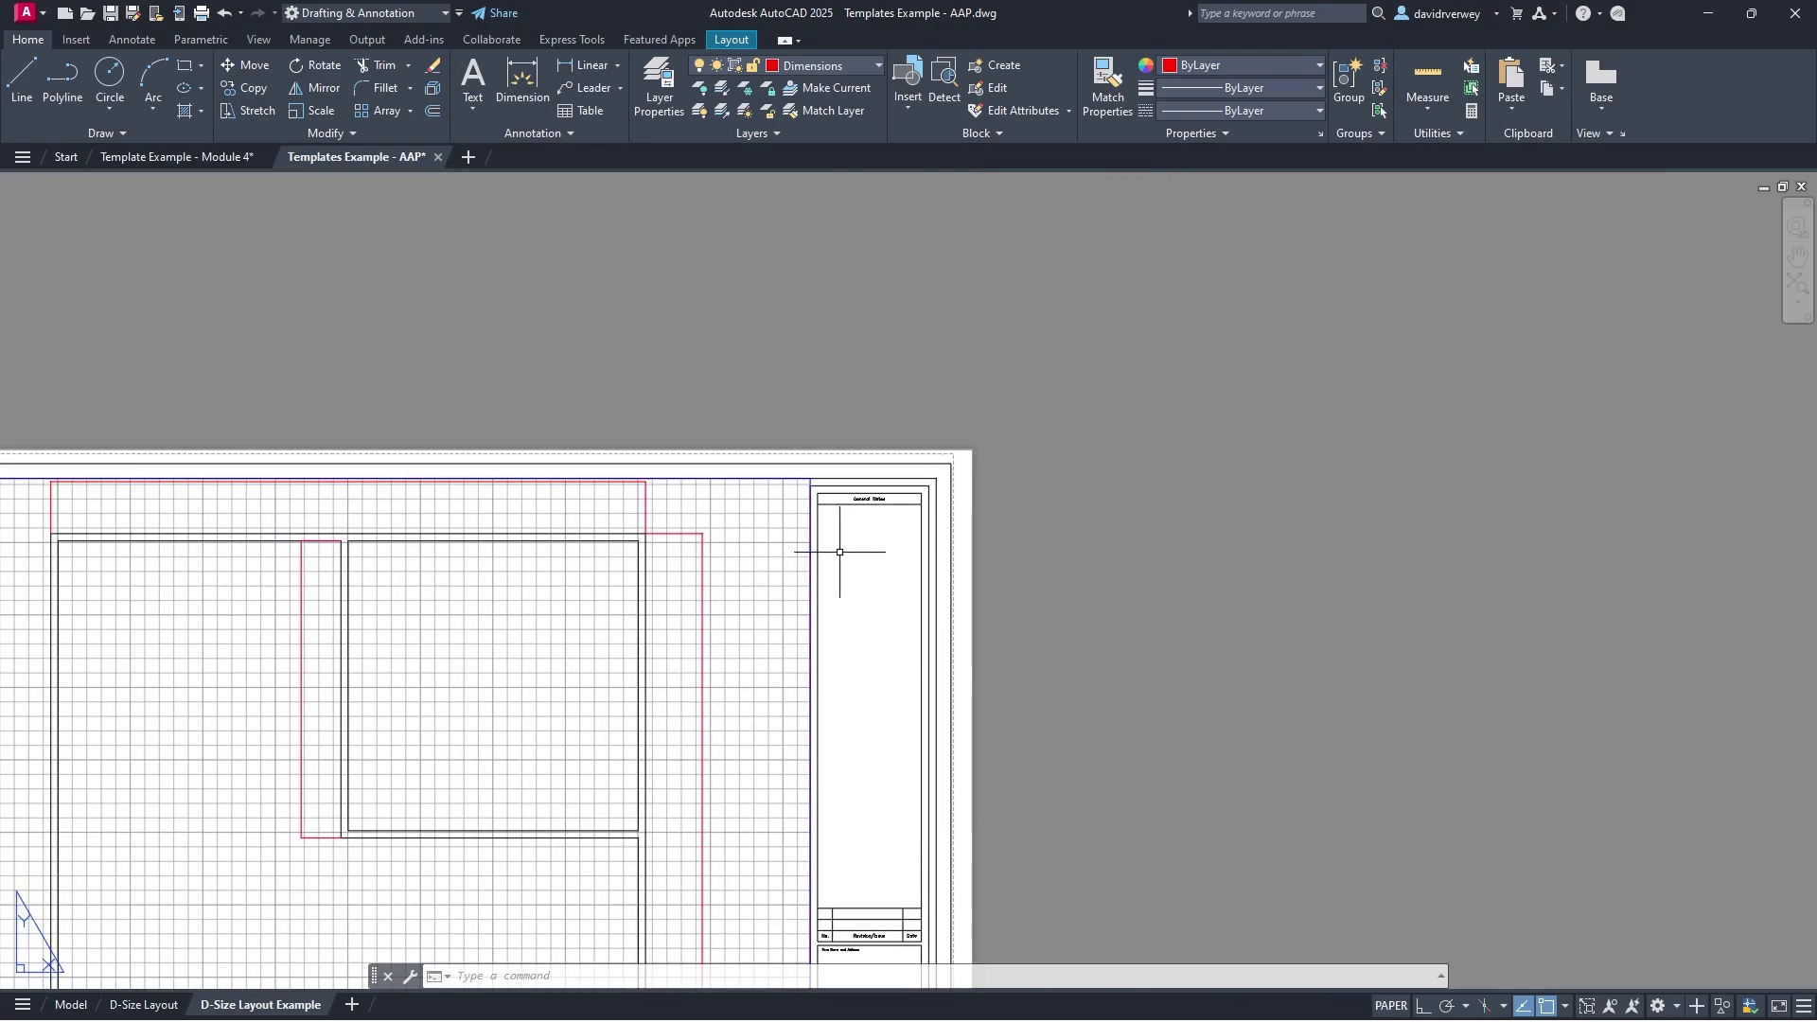
middle_click(839, 552)
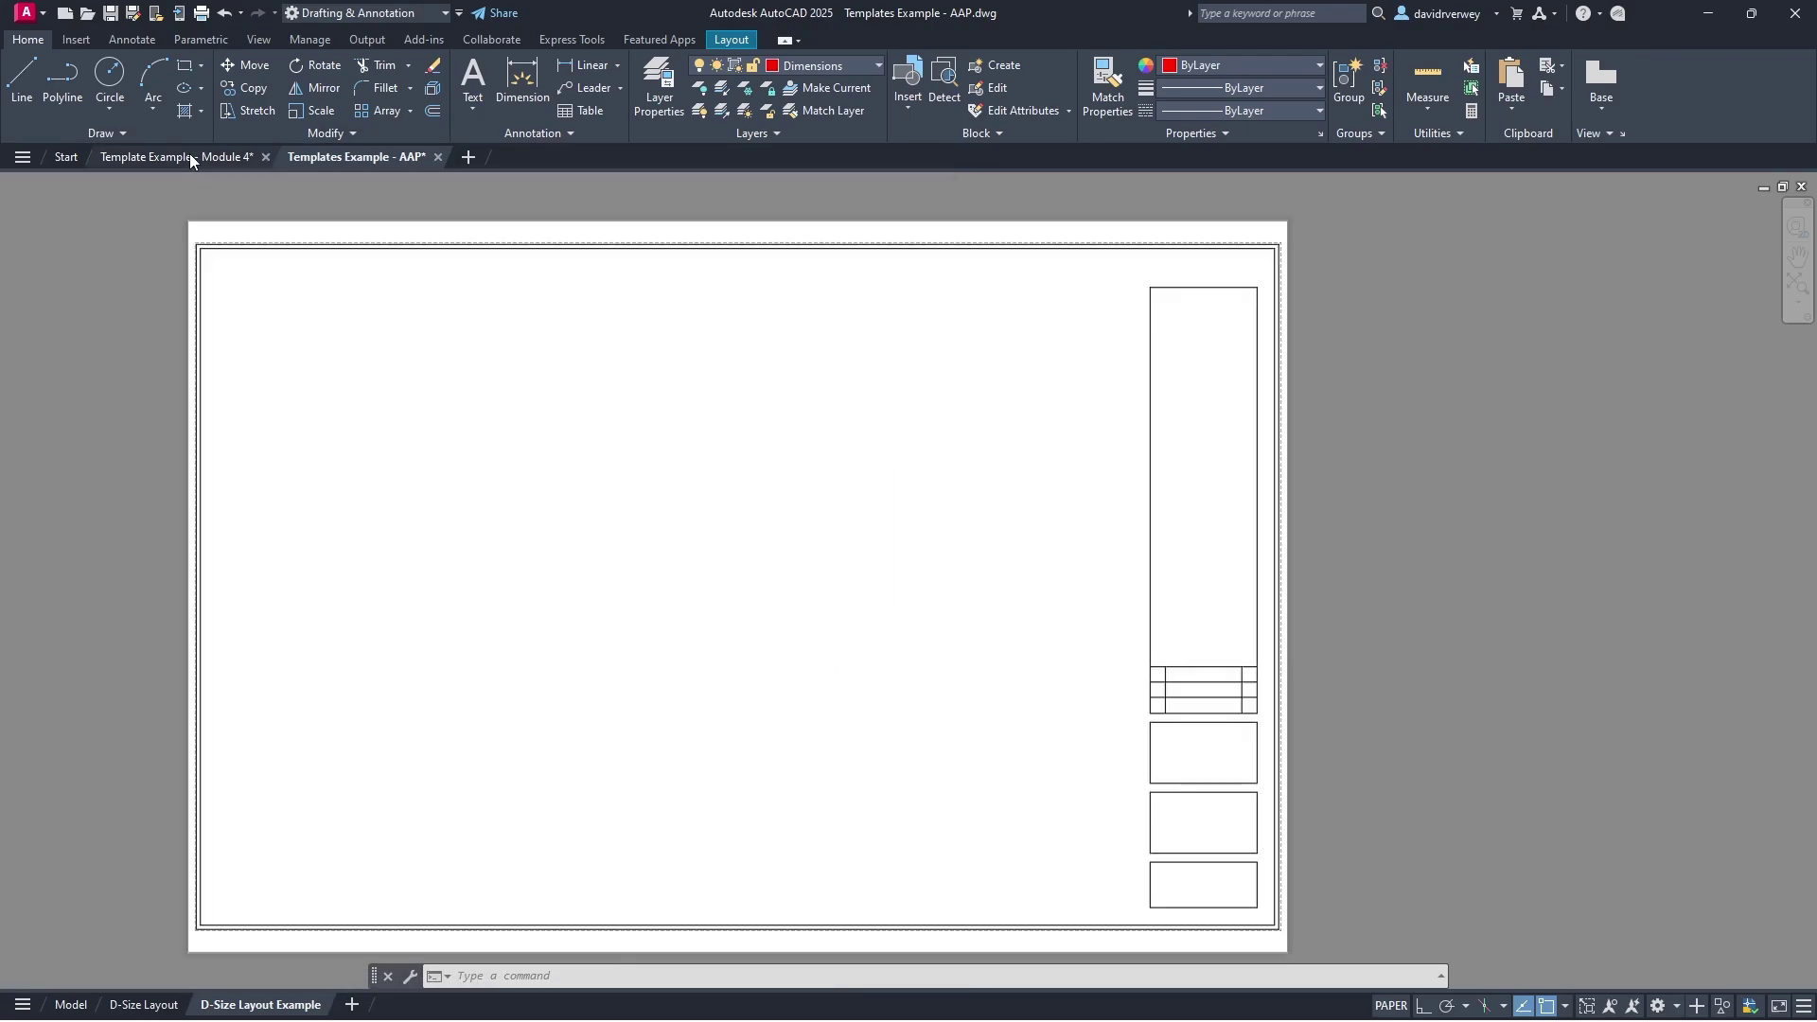
Step: Switch to the Template Example - Module 4 drawing and add the multiline text "General Notes" at the top of the tall notes box
click(189, 156)
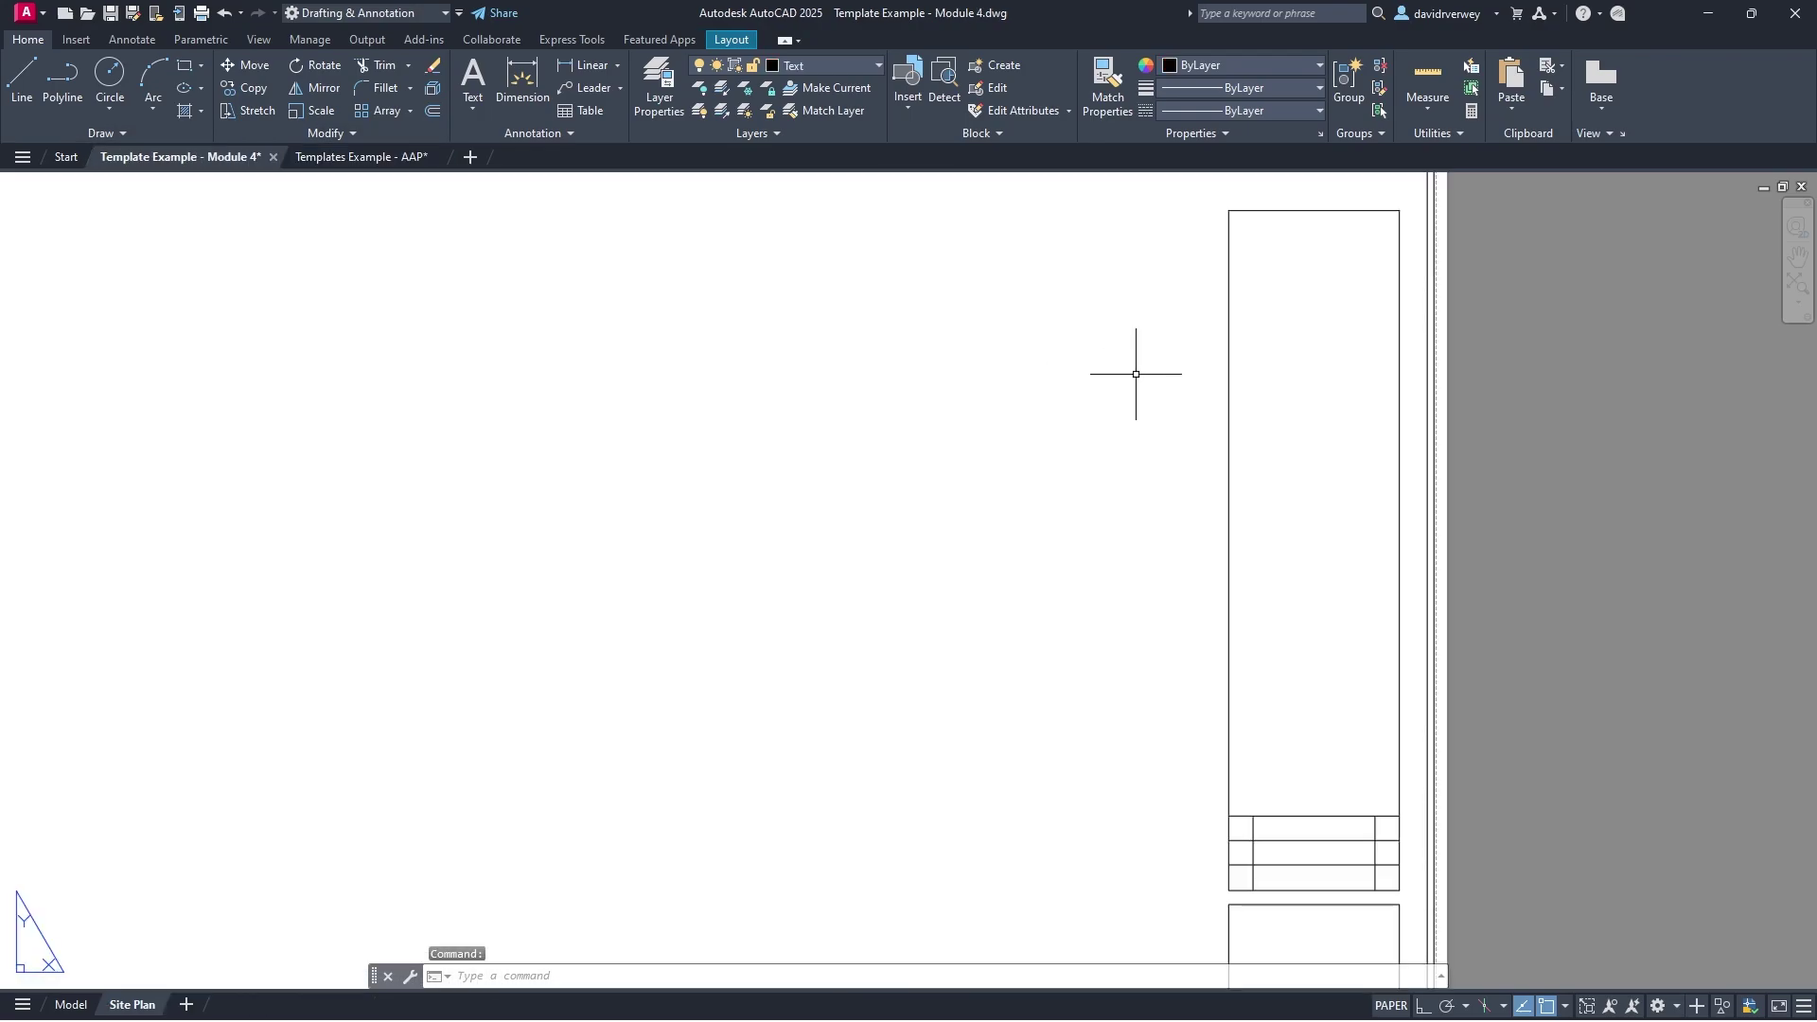
middle_drag(1427, 311, 1049, 447)
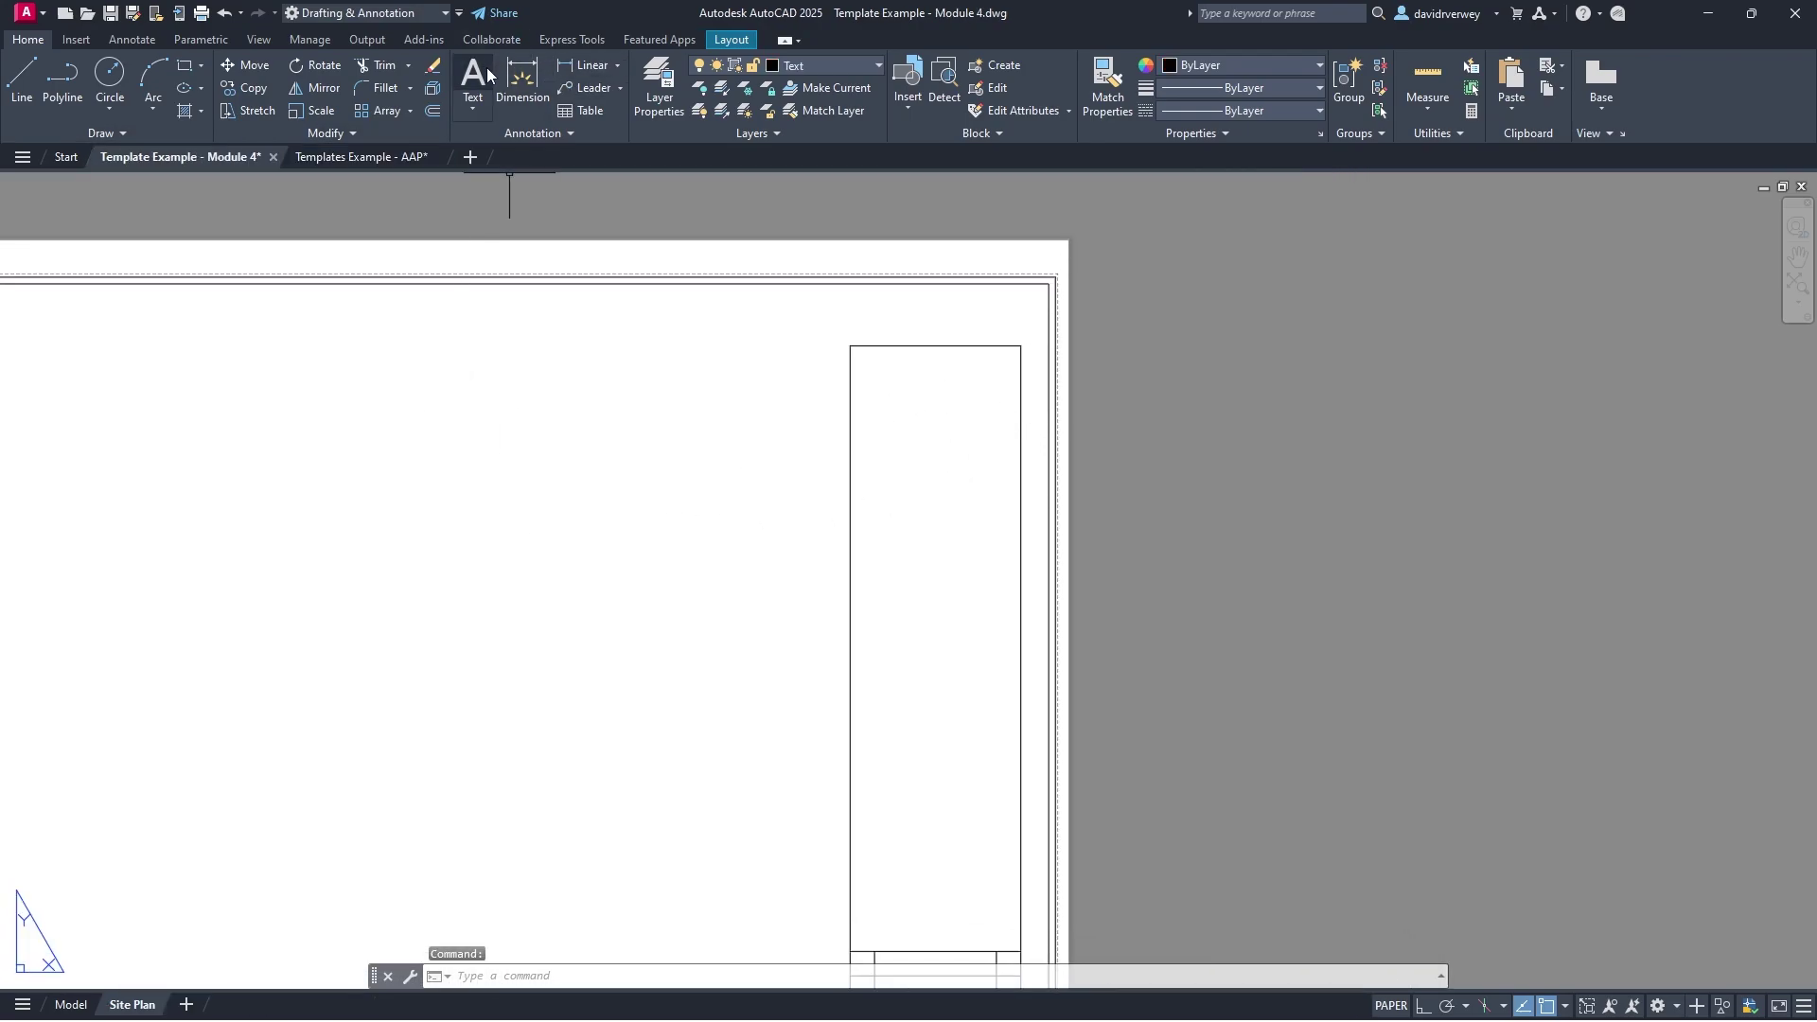
click(880, 359)
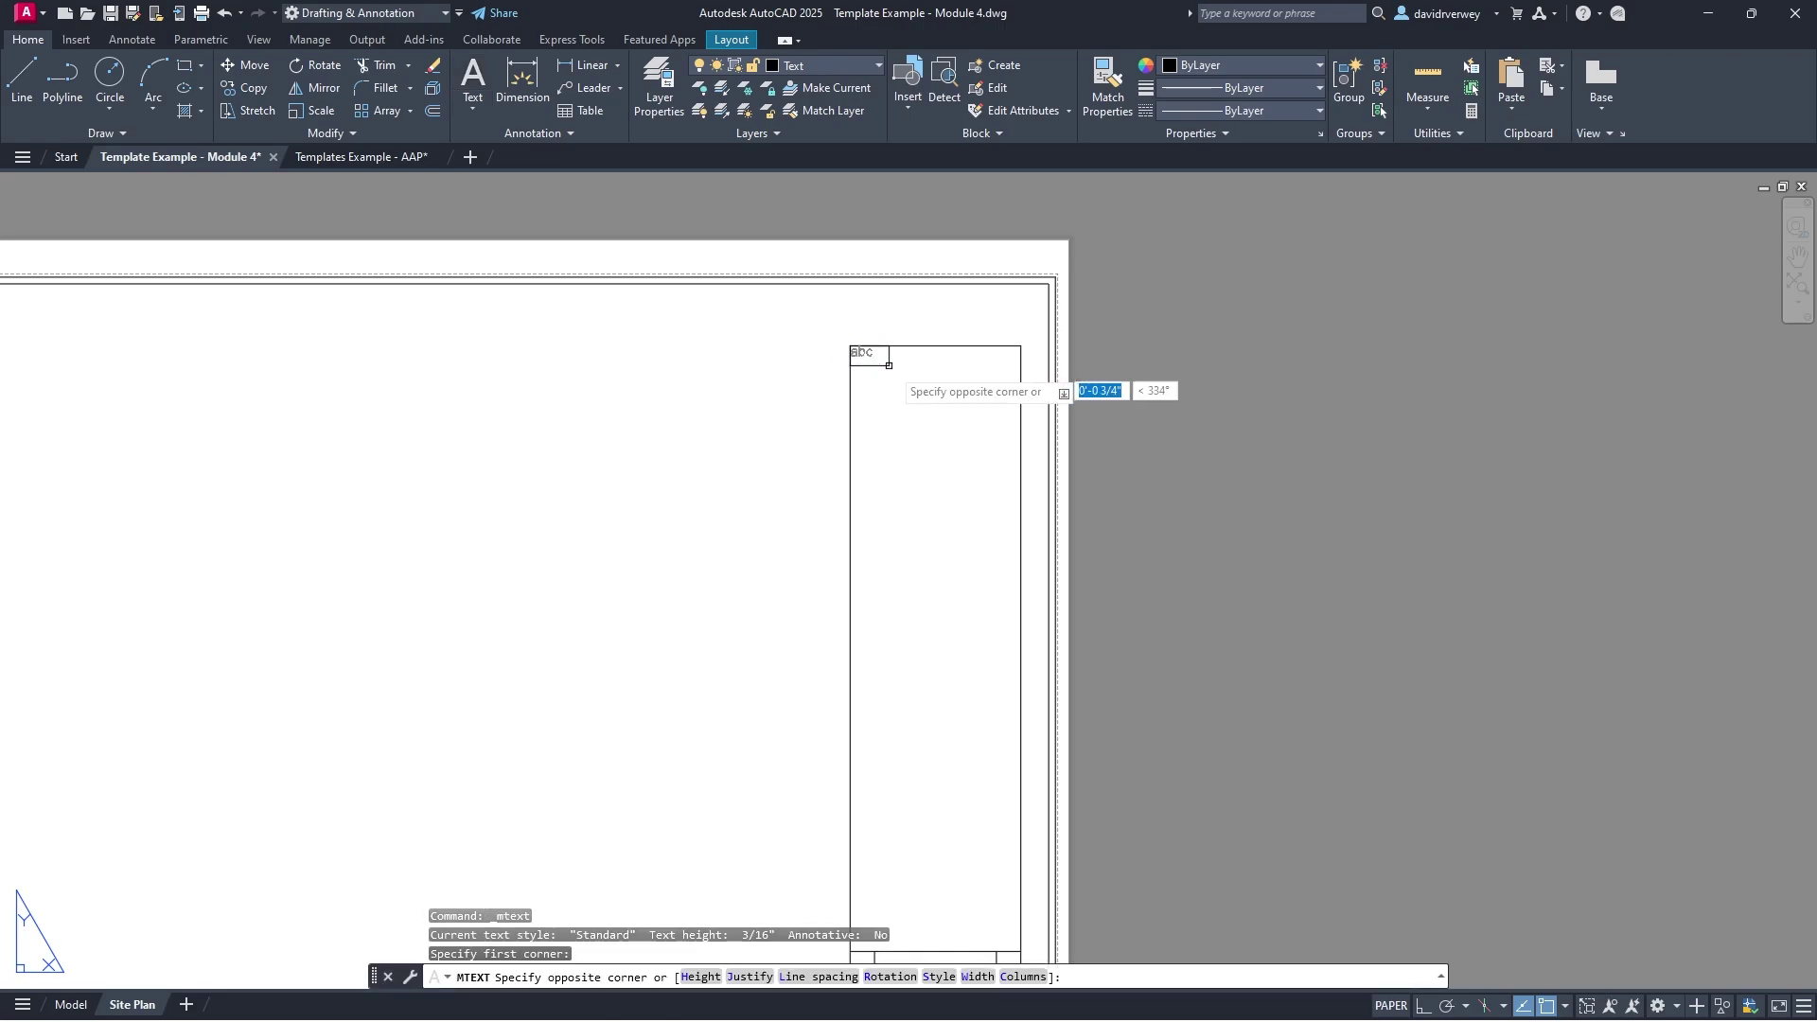
click(1019, 385)
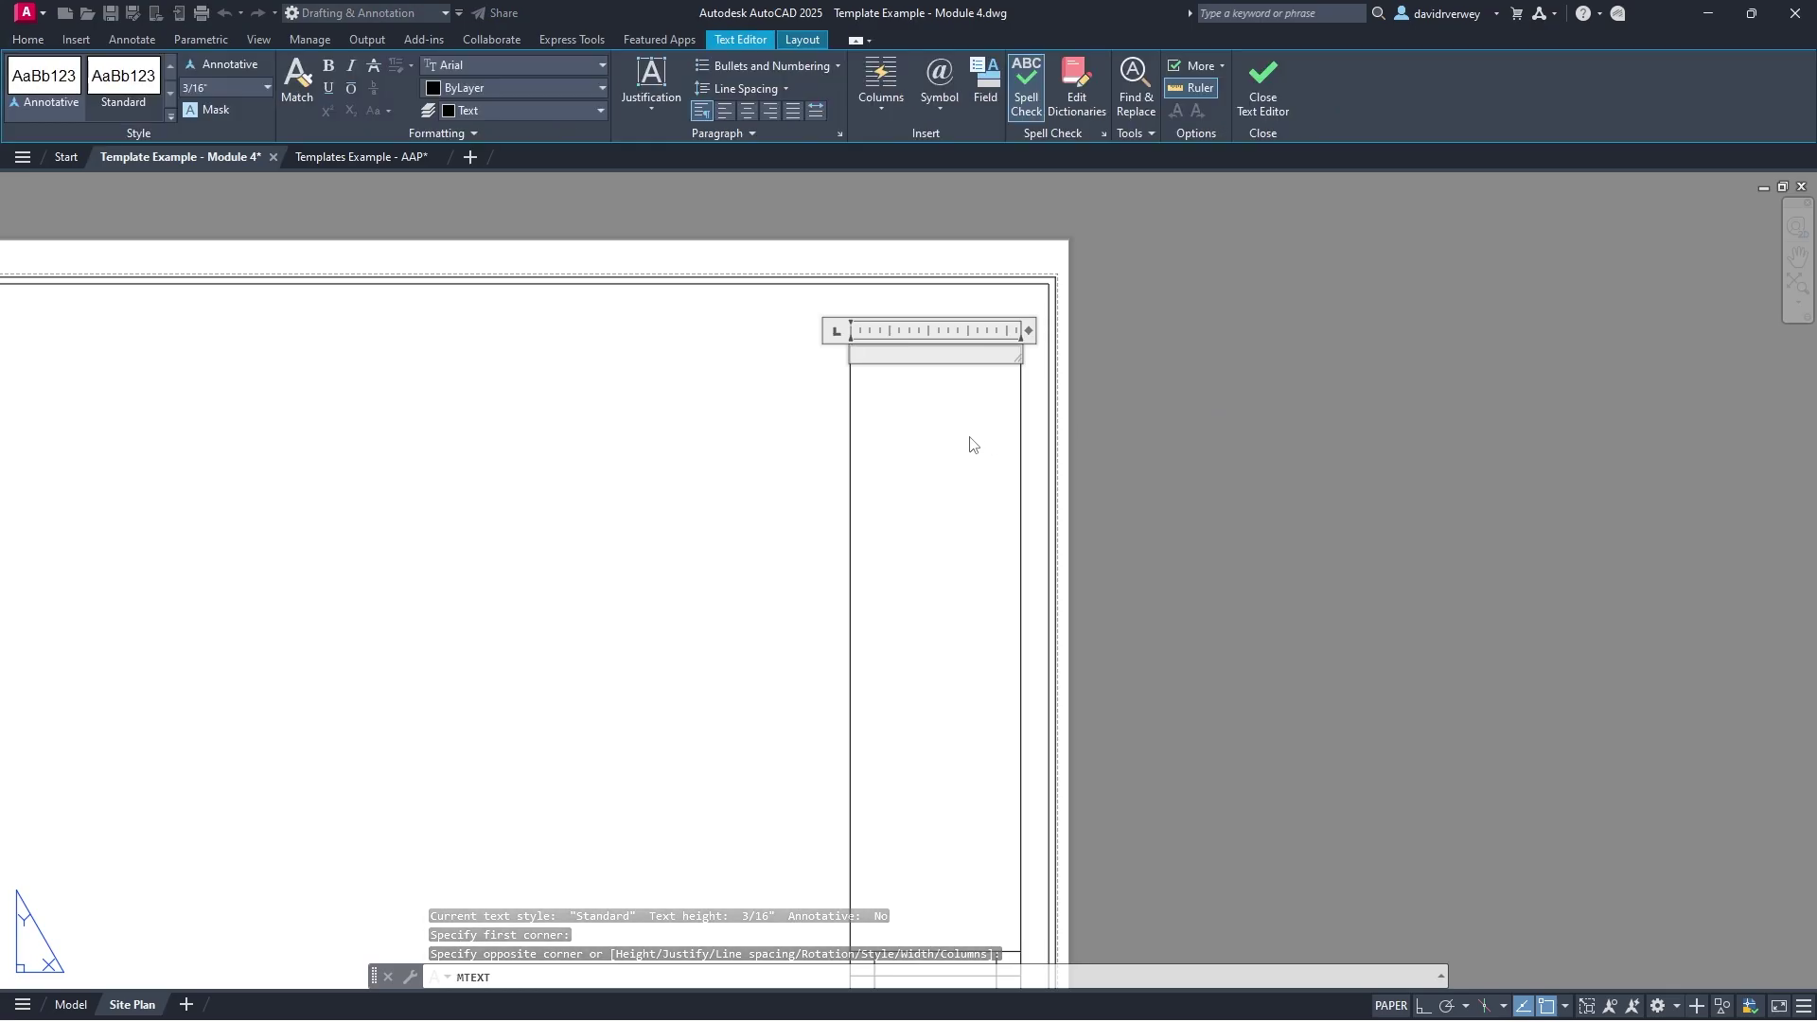
text(General Notes)
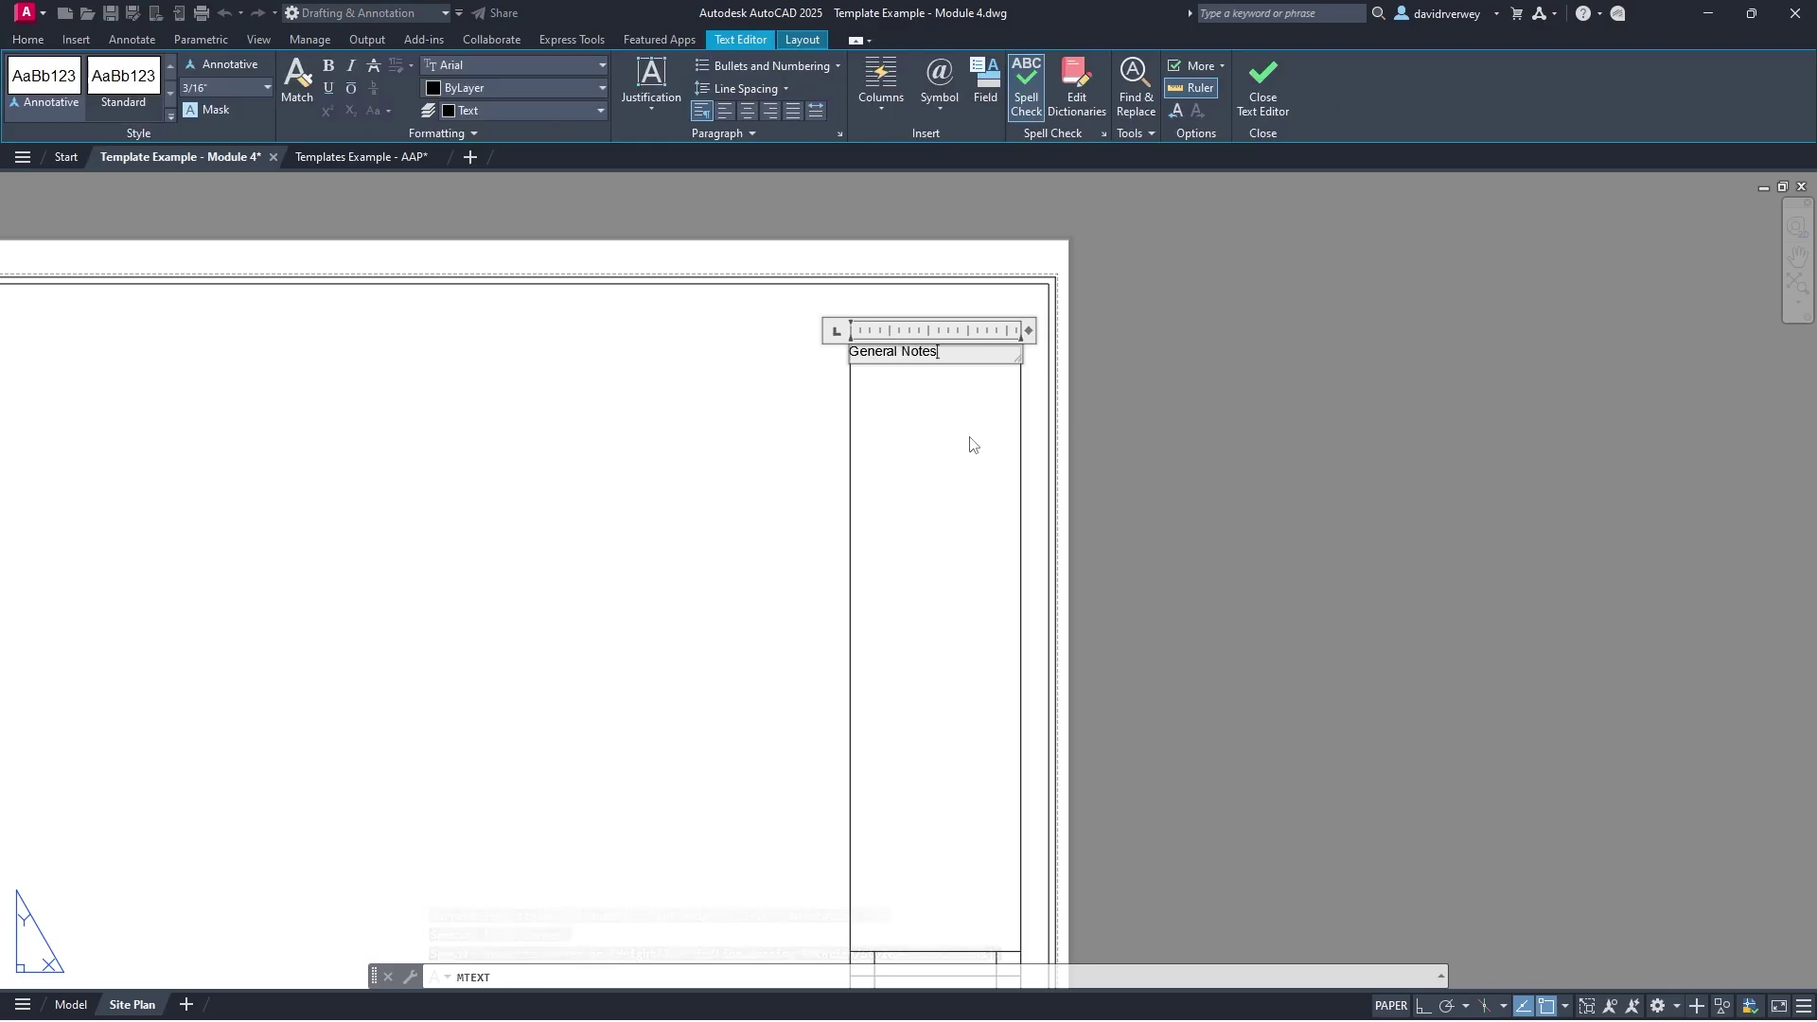
click(969, 445)
key(Escape)
Step: Shorten the General Notes text frame to the notes box's right edge and centre the heading horizontally just below the box's top line
click(885, 352)
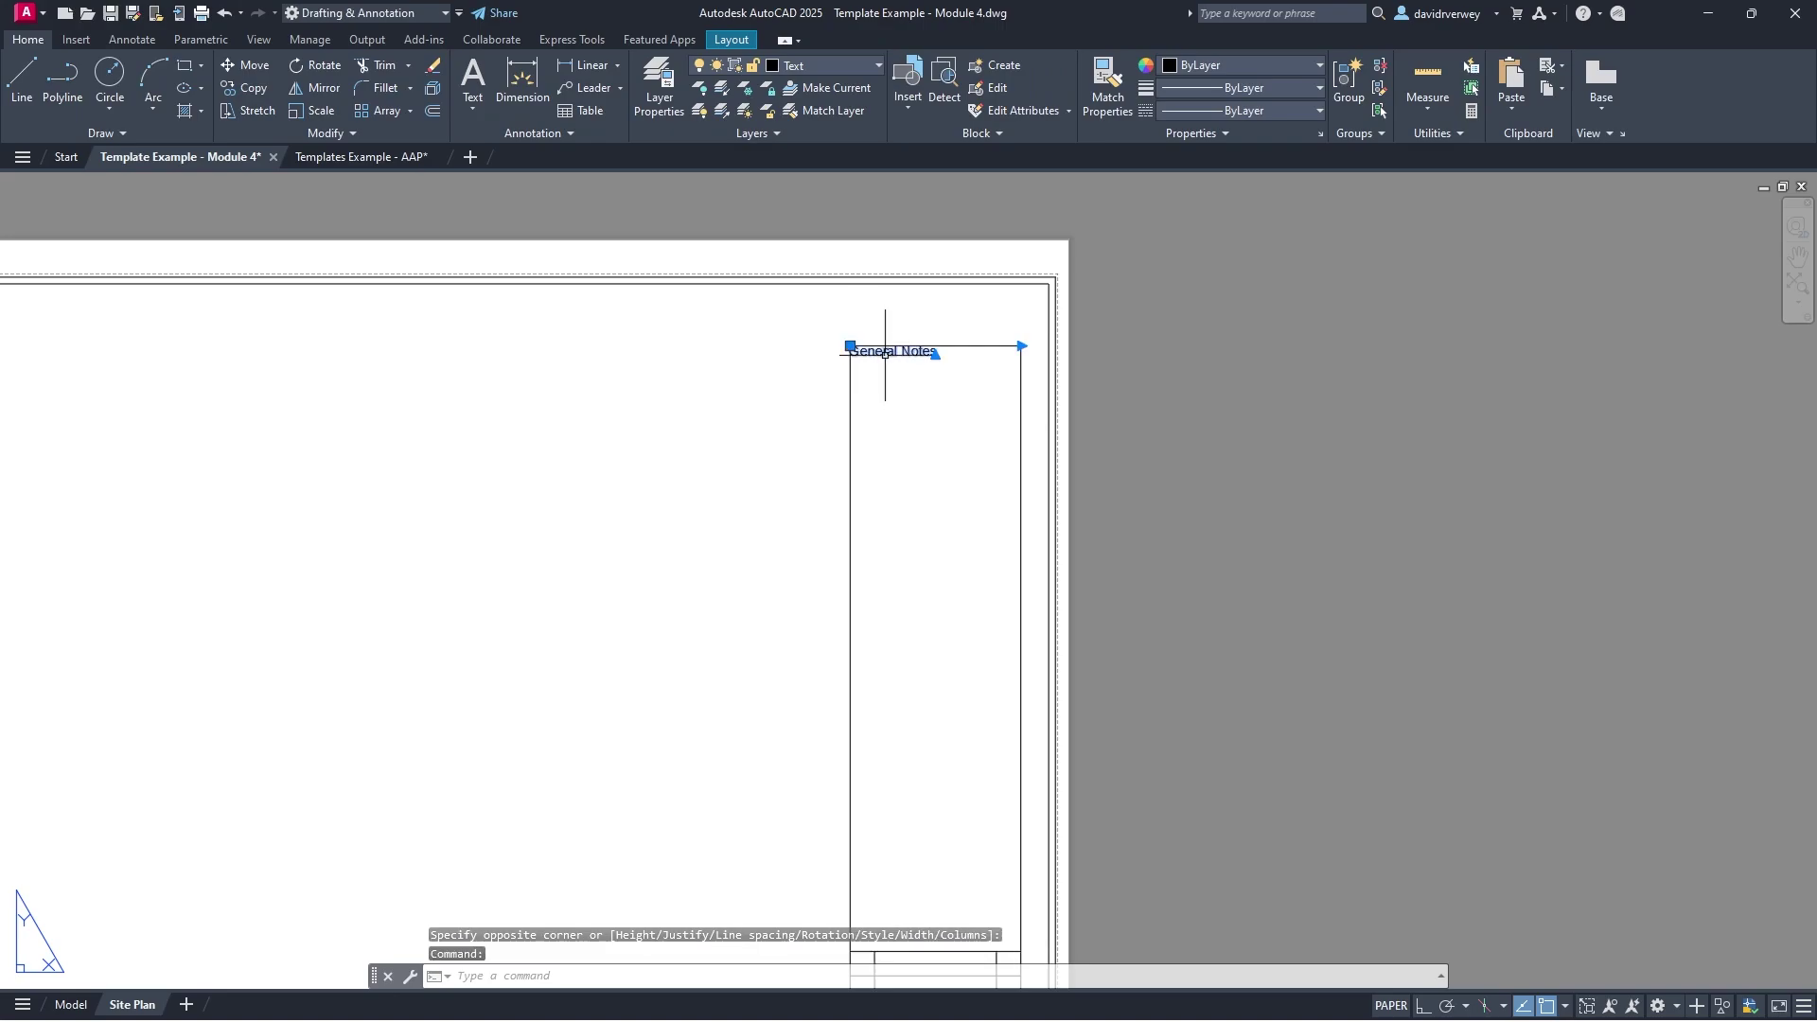
drag(888, 357, 912, 369)
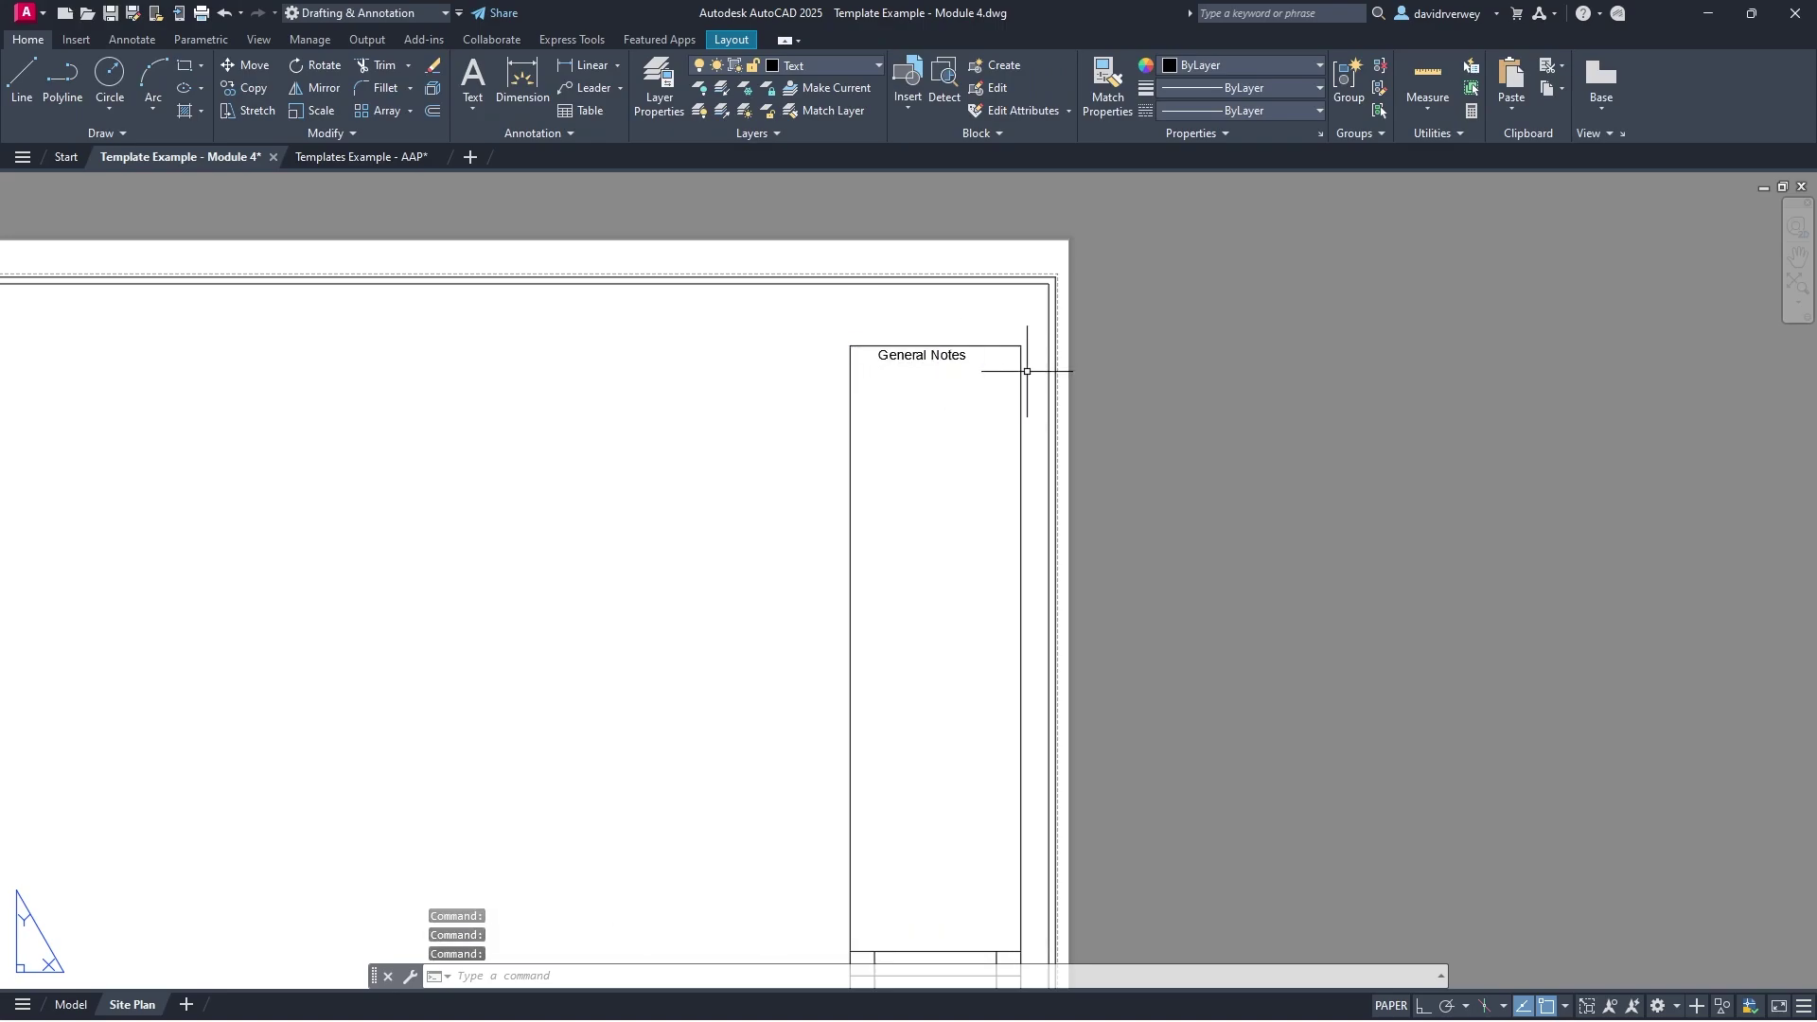
click(1051, 350)
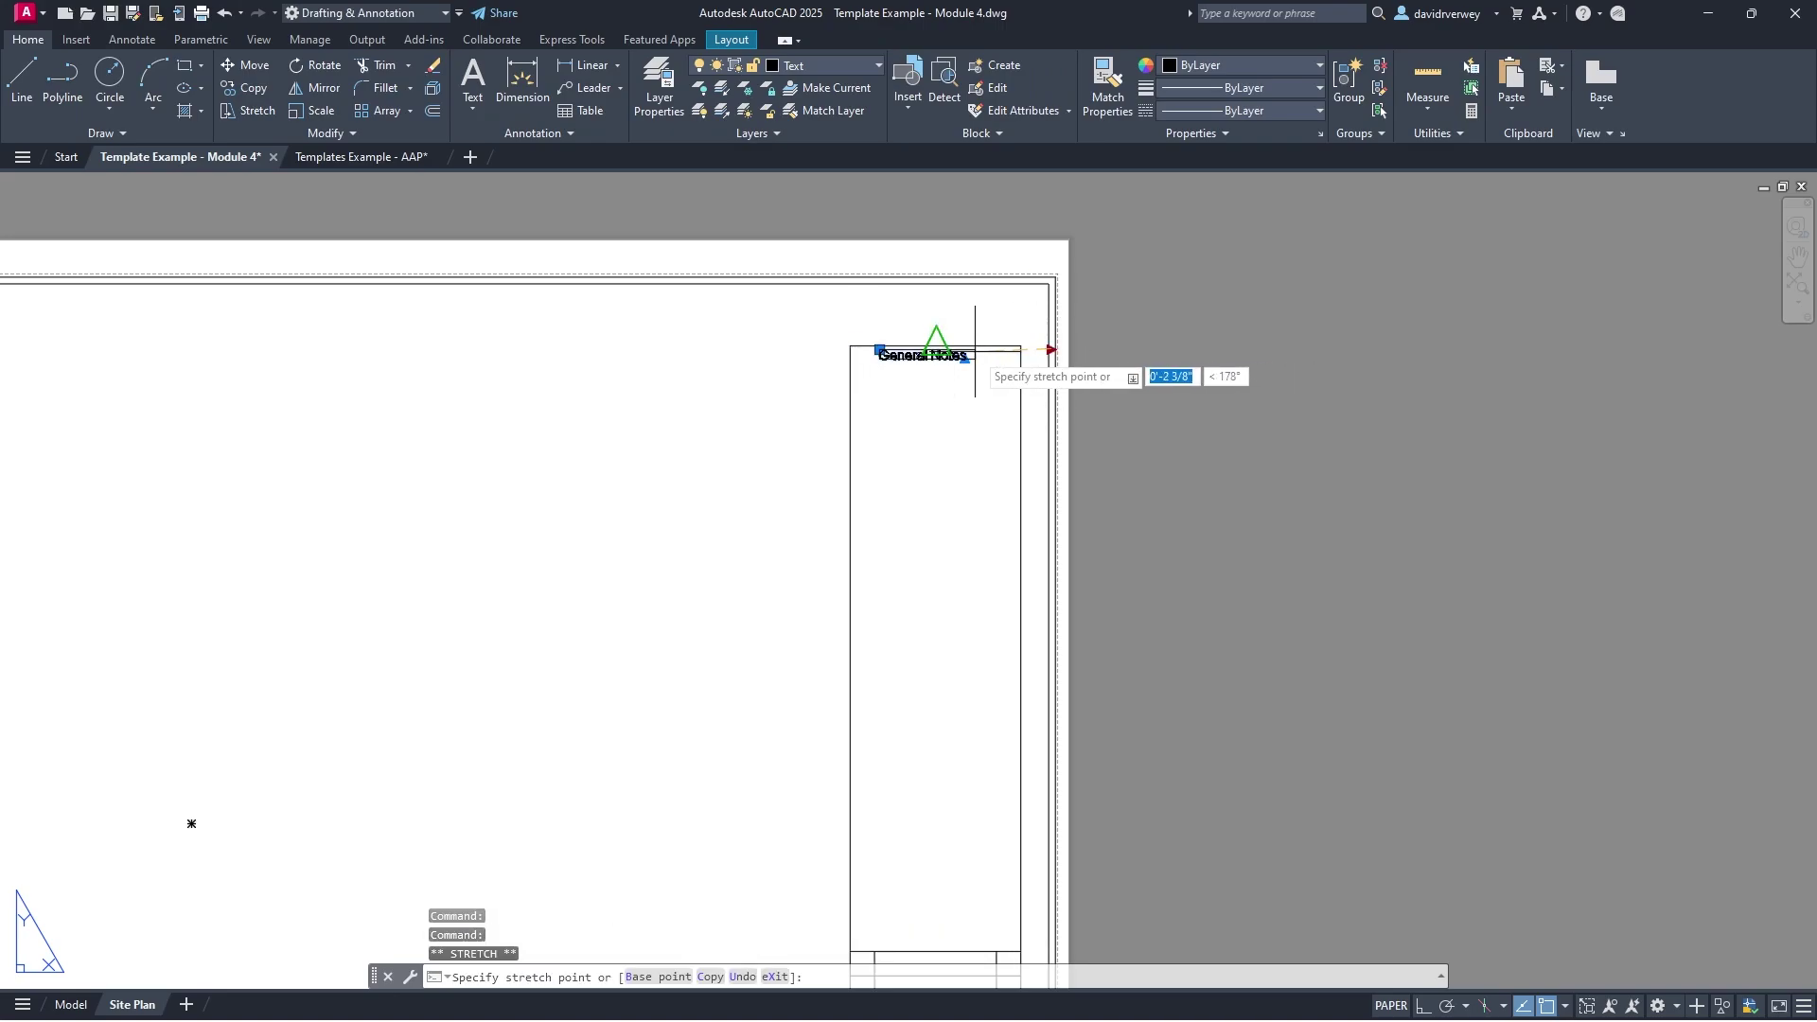
click(1024, 351)
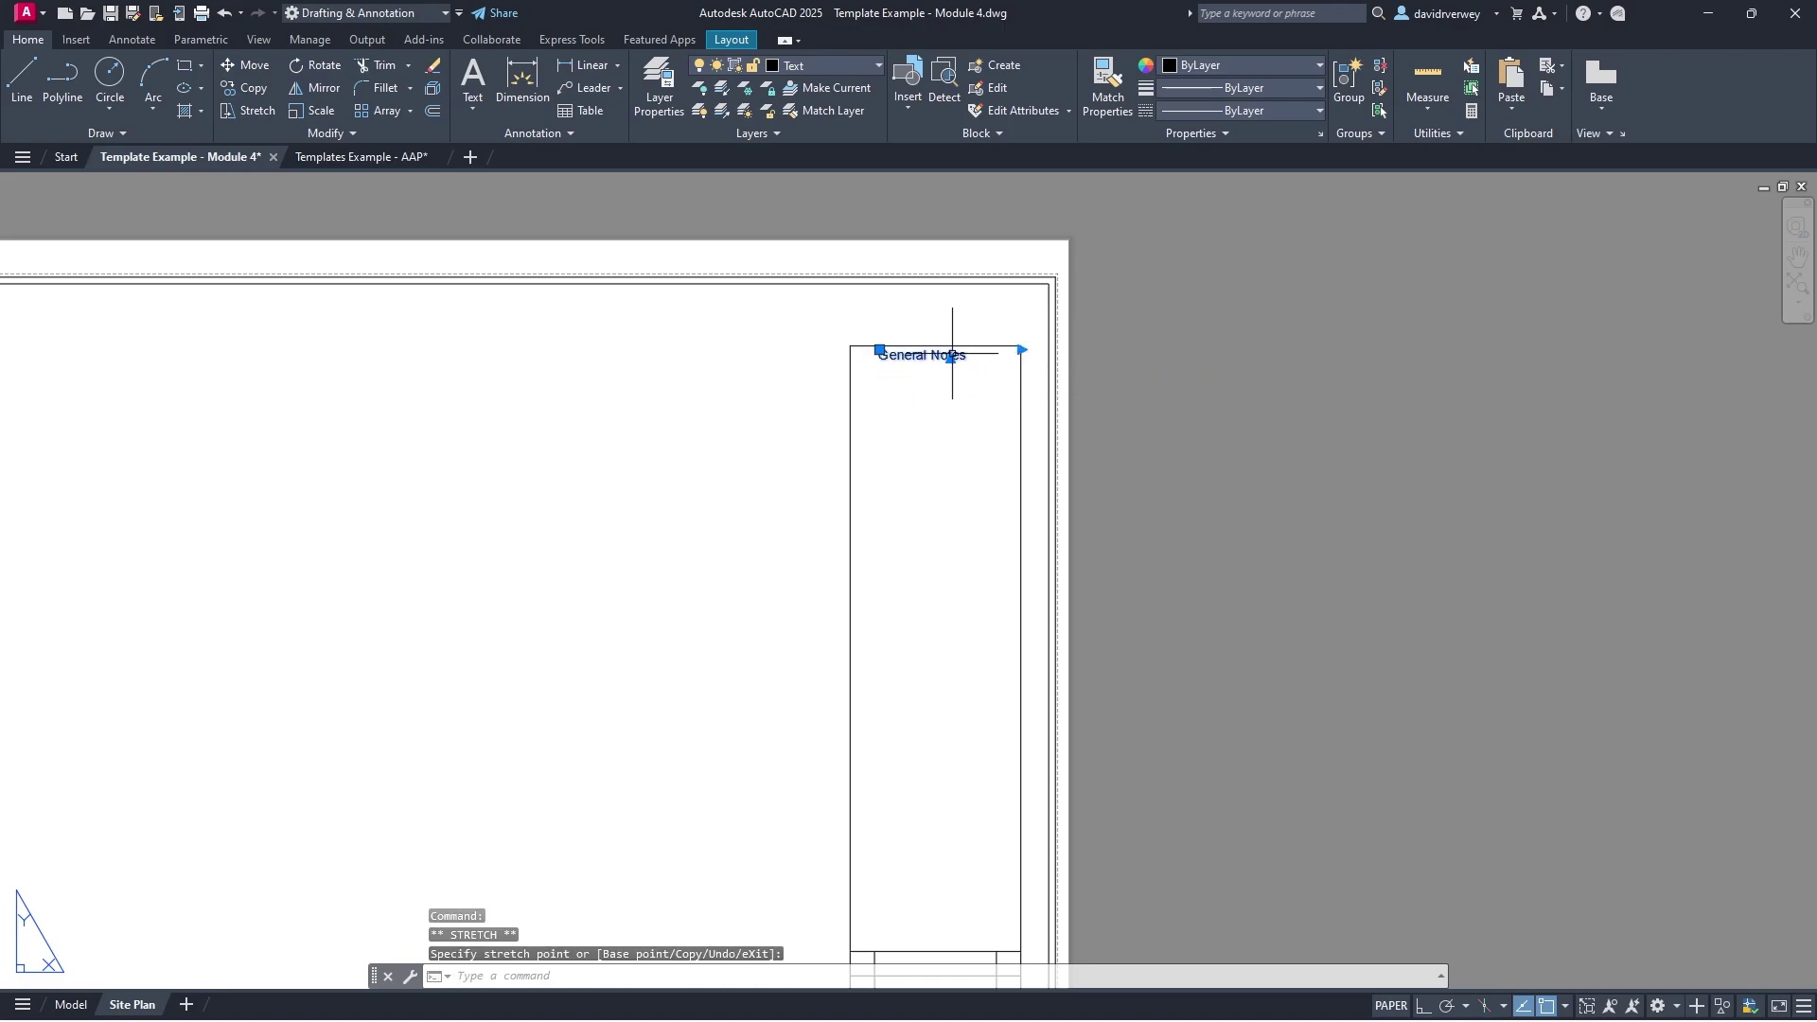
key(Escape)
key(Escape)
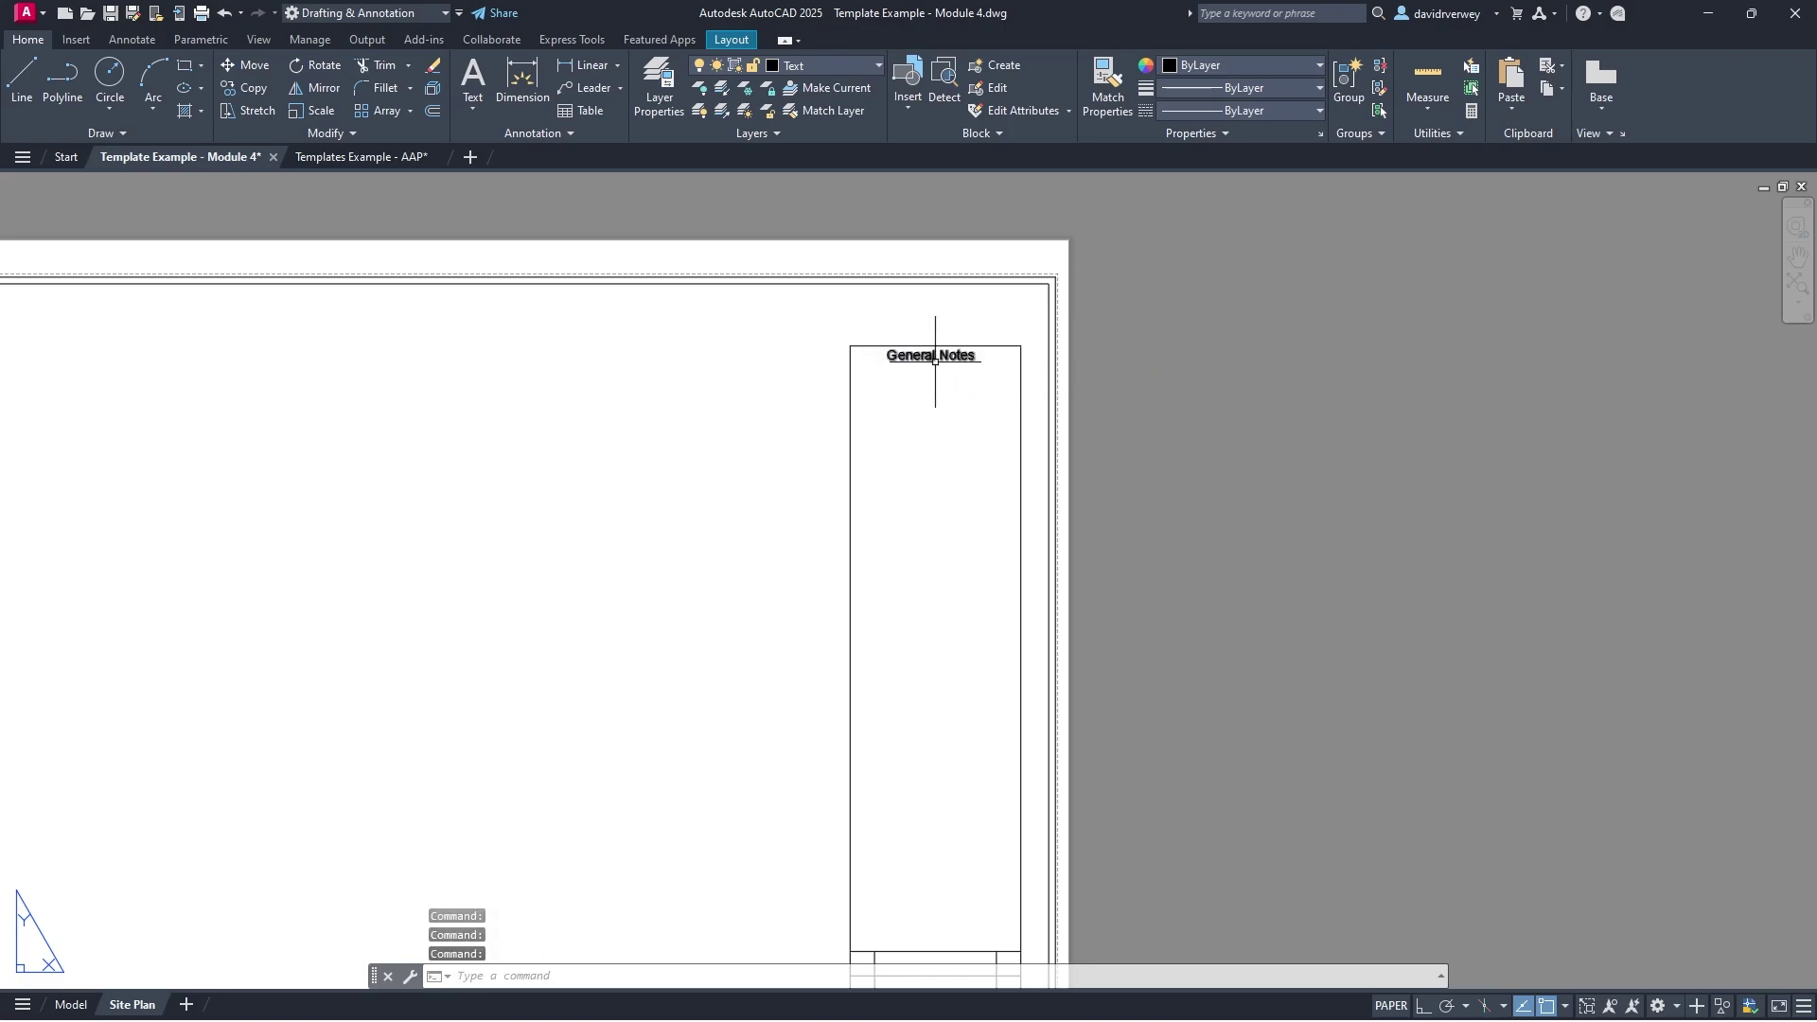
Step: Add the multiline text "No." across the bottom-left cell of the revision table
middle_drag(977, 523, 918, 271)
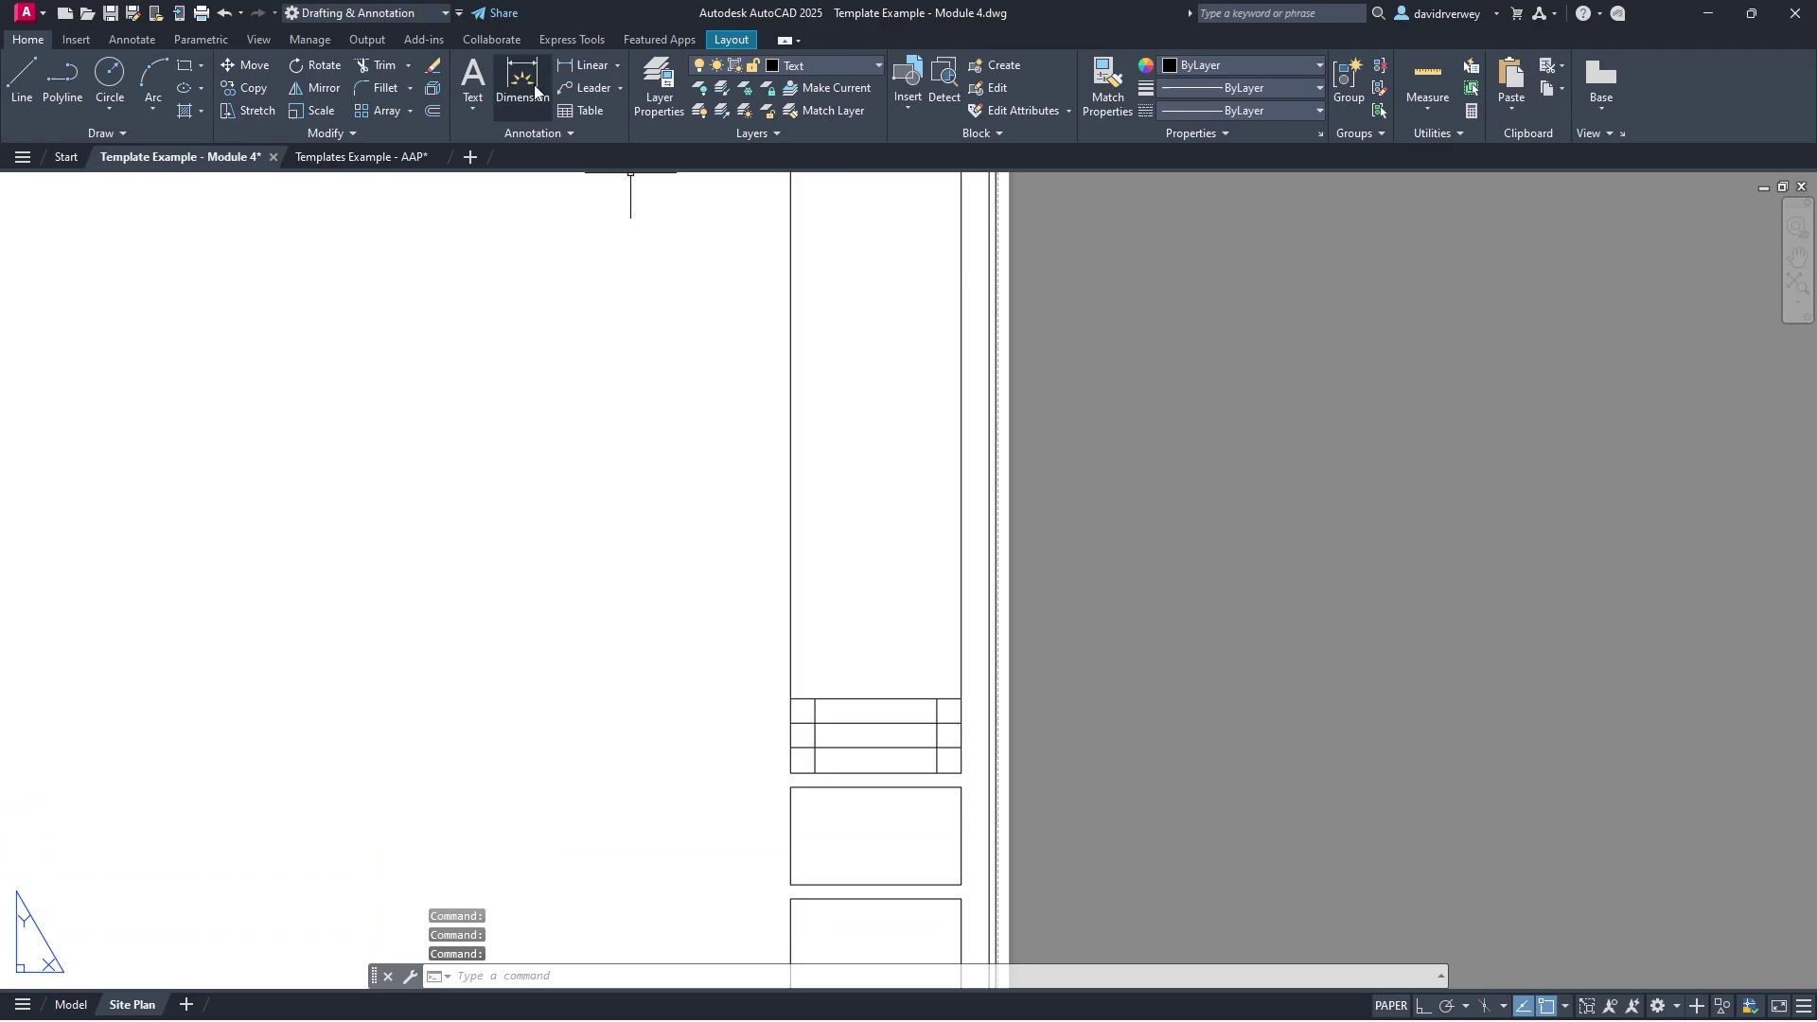
click(472, 80)
scroll(798, 576, up, 5)
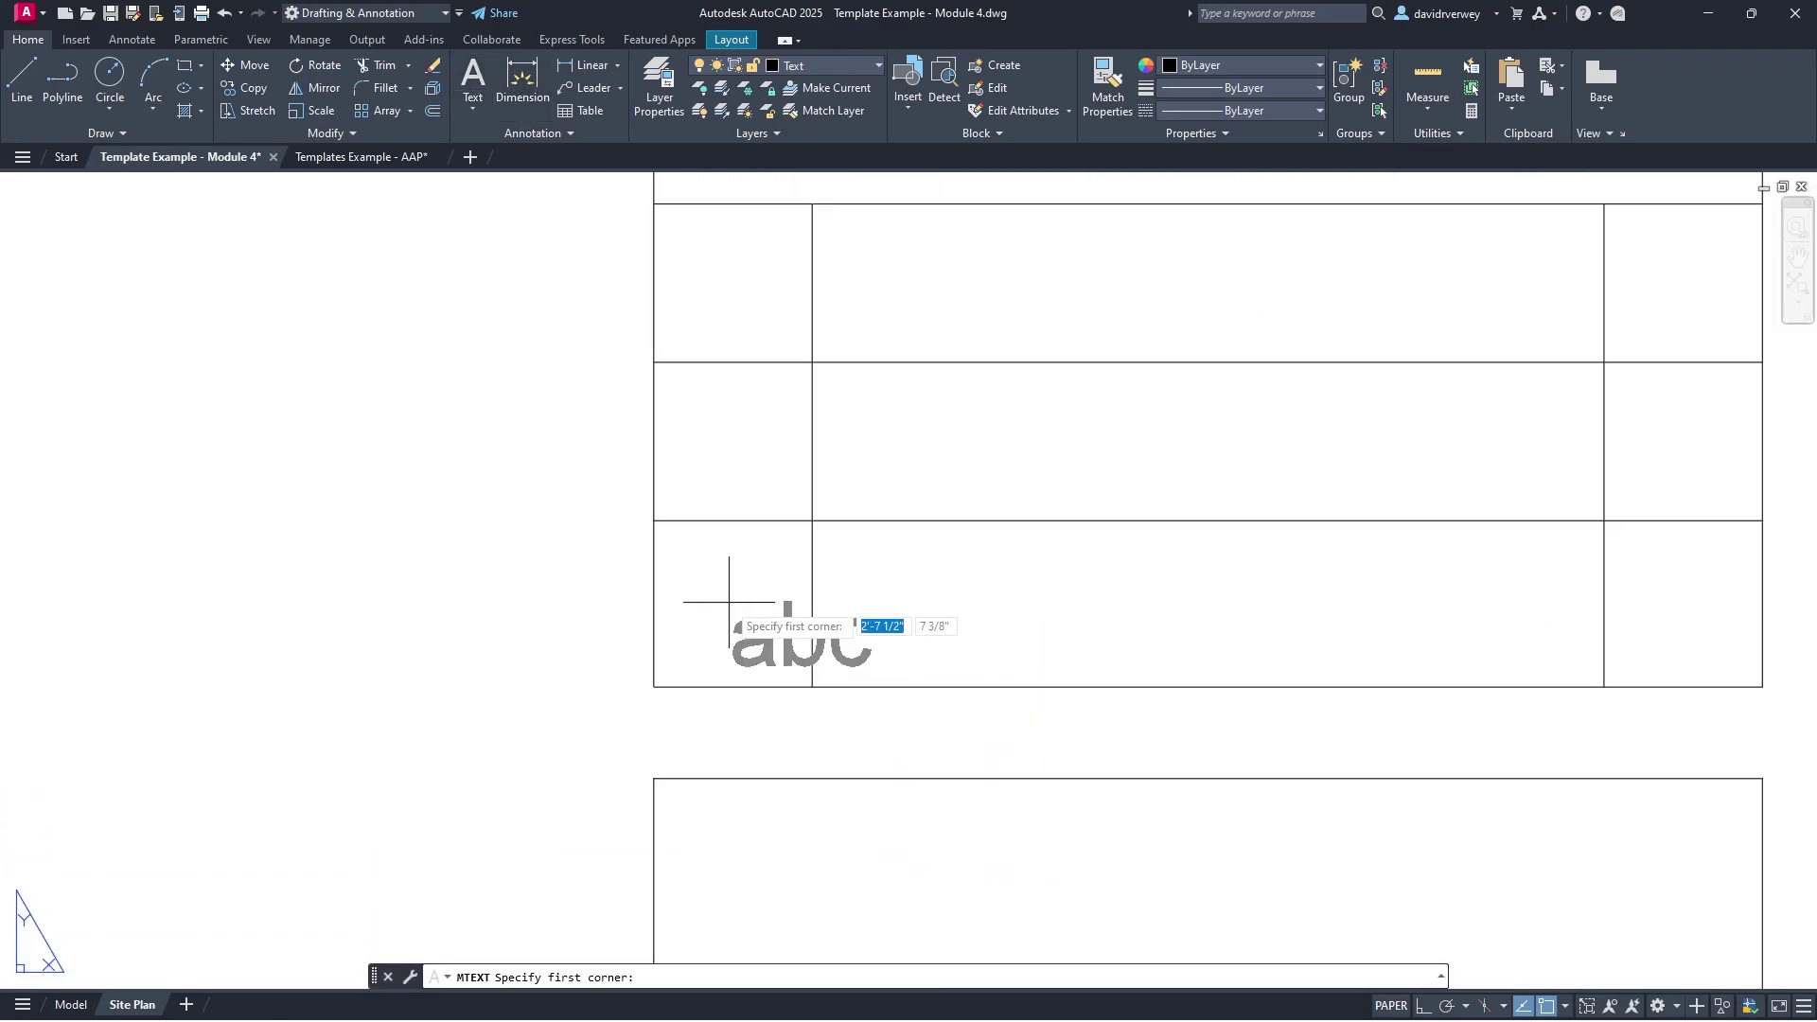
click(654, 685)
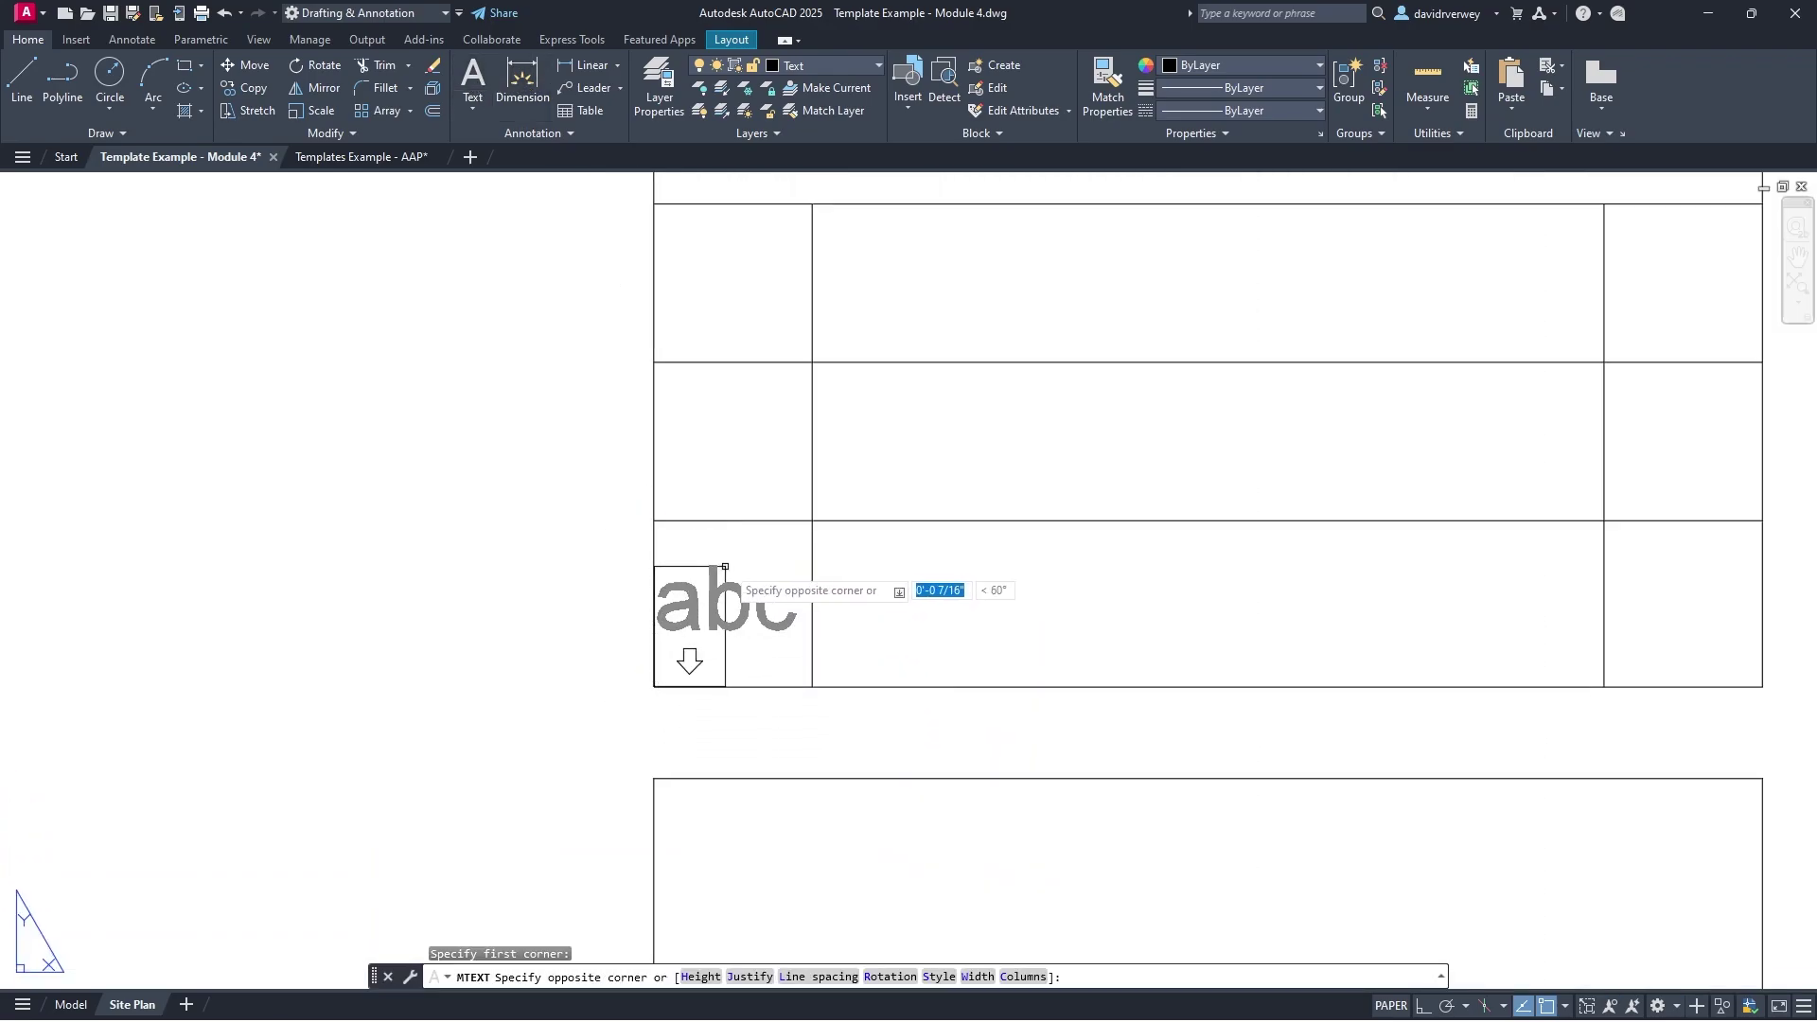
click(812, 520)
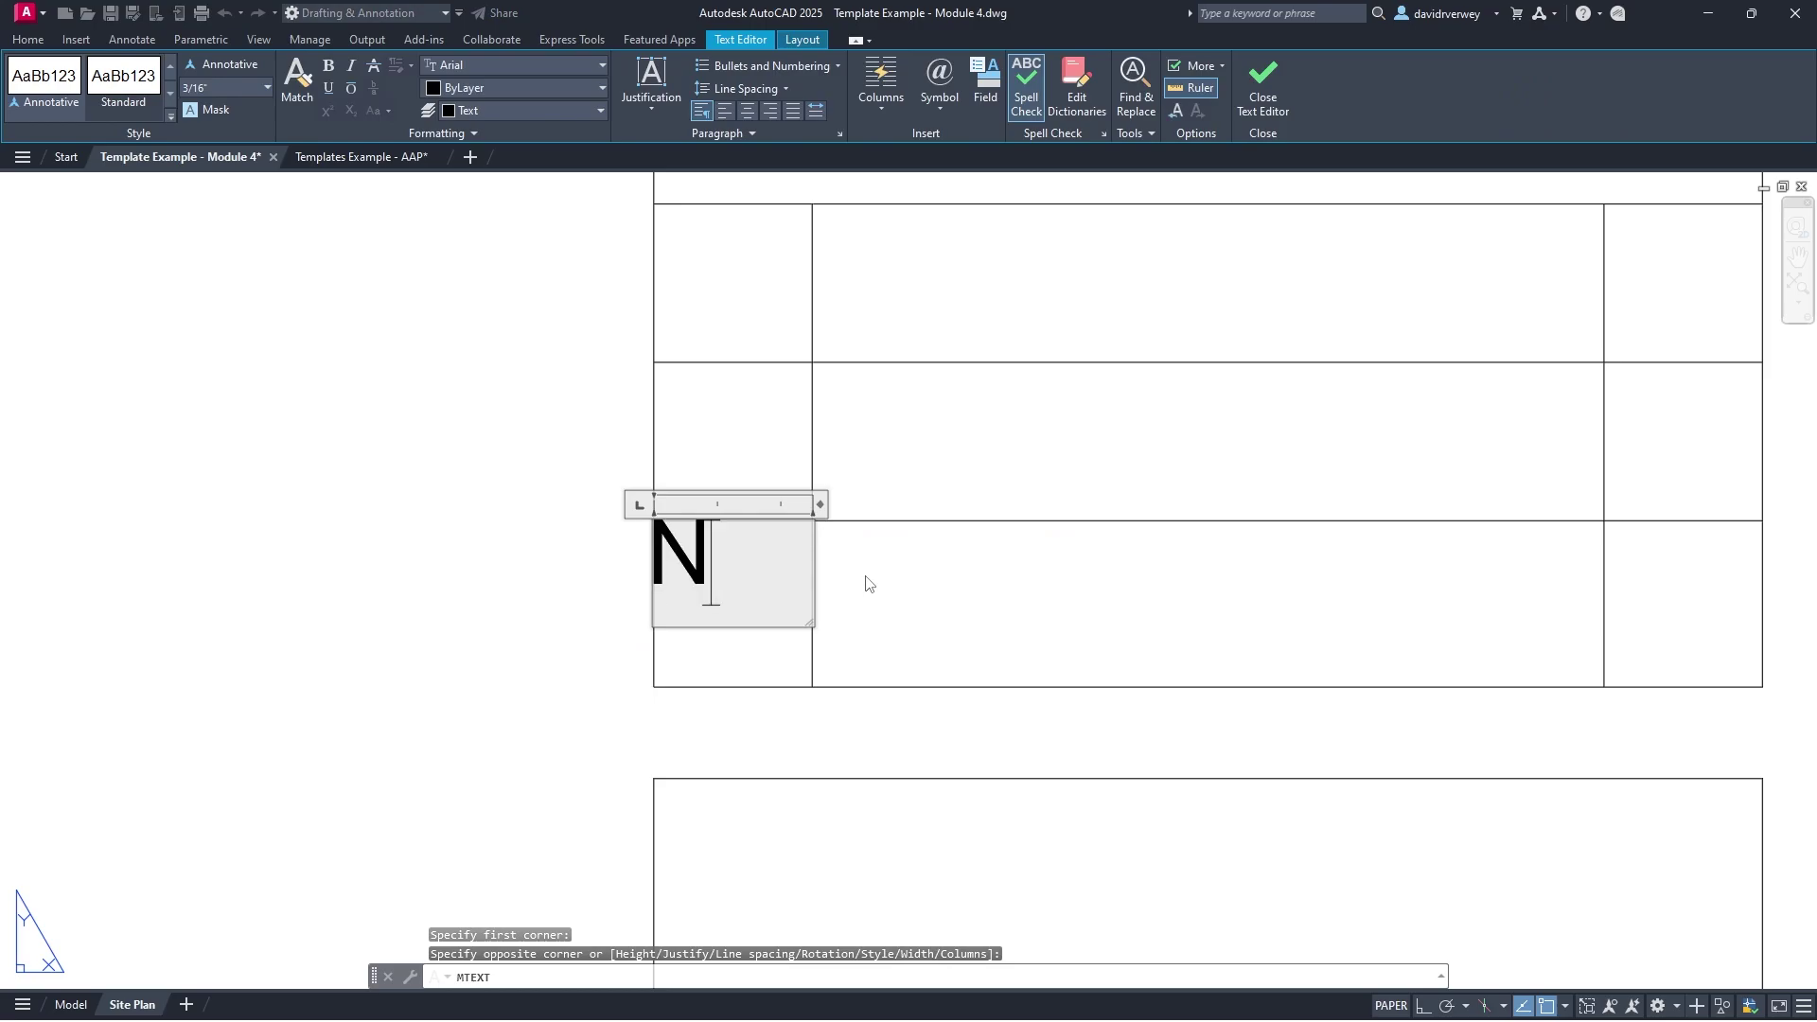
click(865, 584)
Step: Move the "No." text to the centre of its cell
click(832, 600)
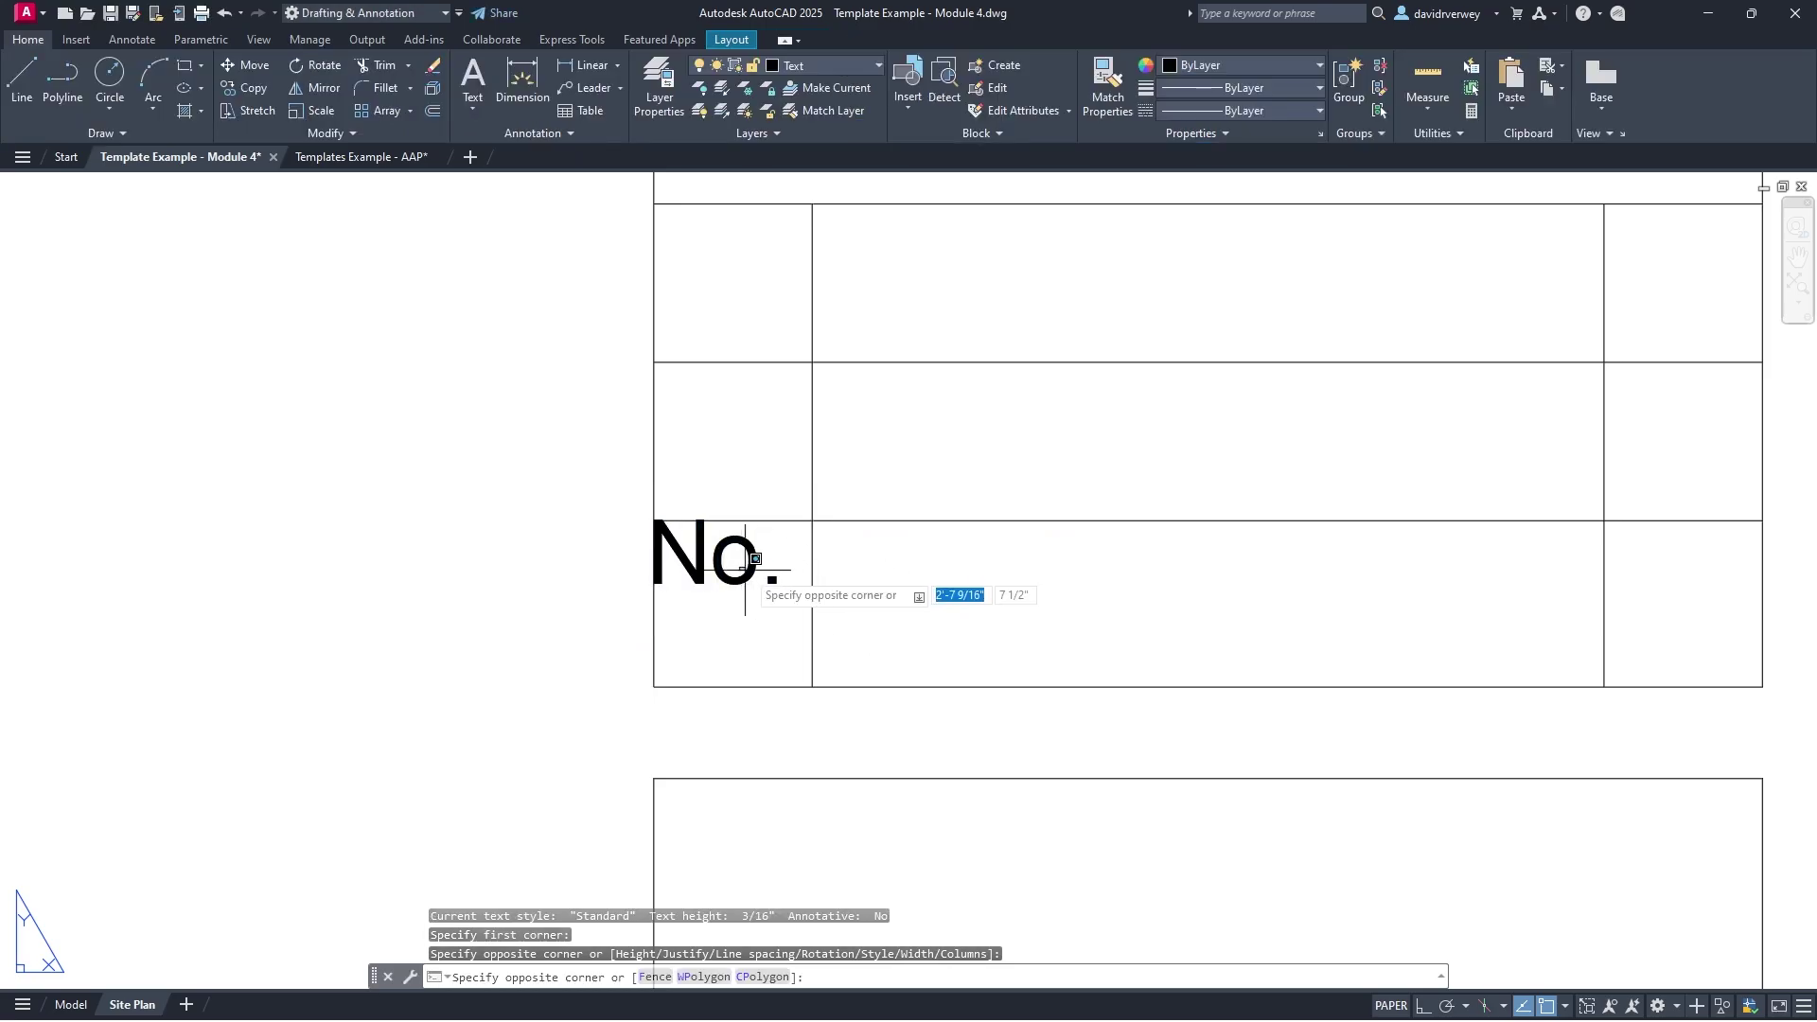
click(769, 566)
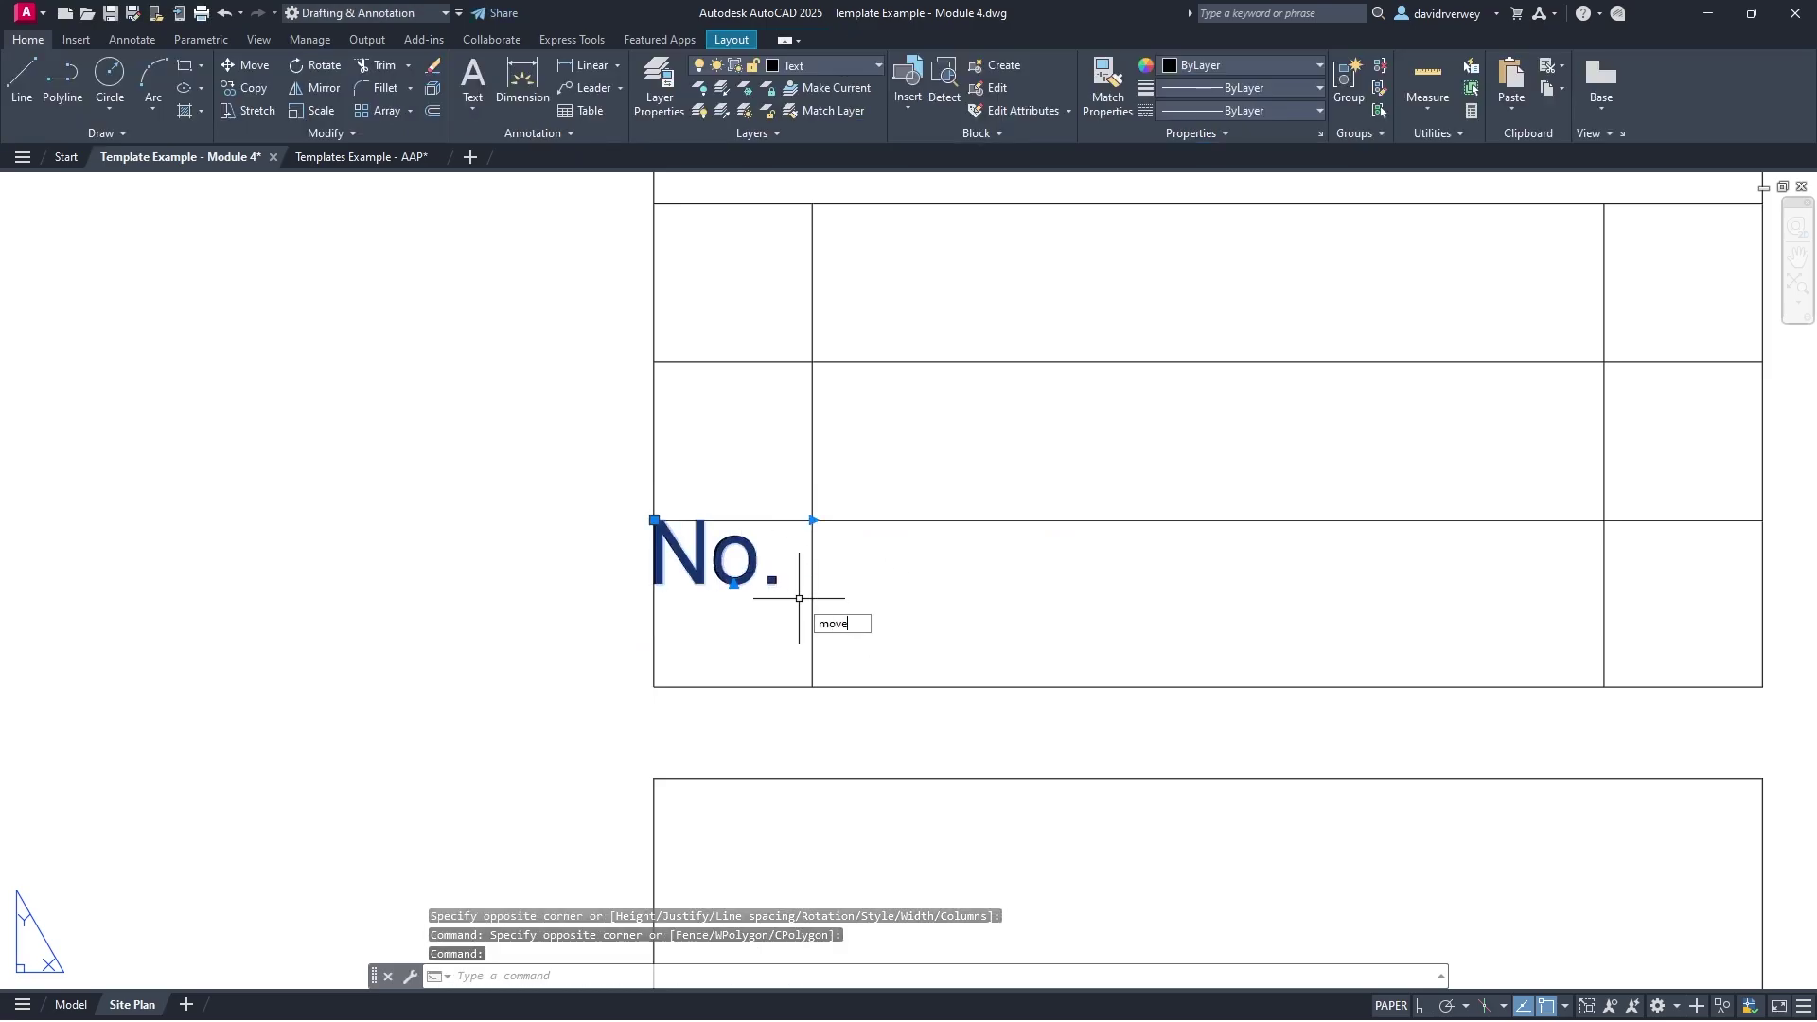
key(Return)
click(736, 549)
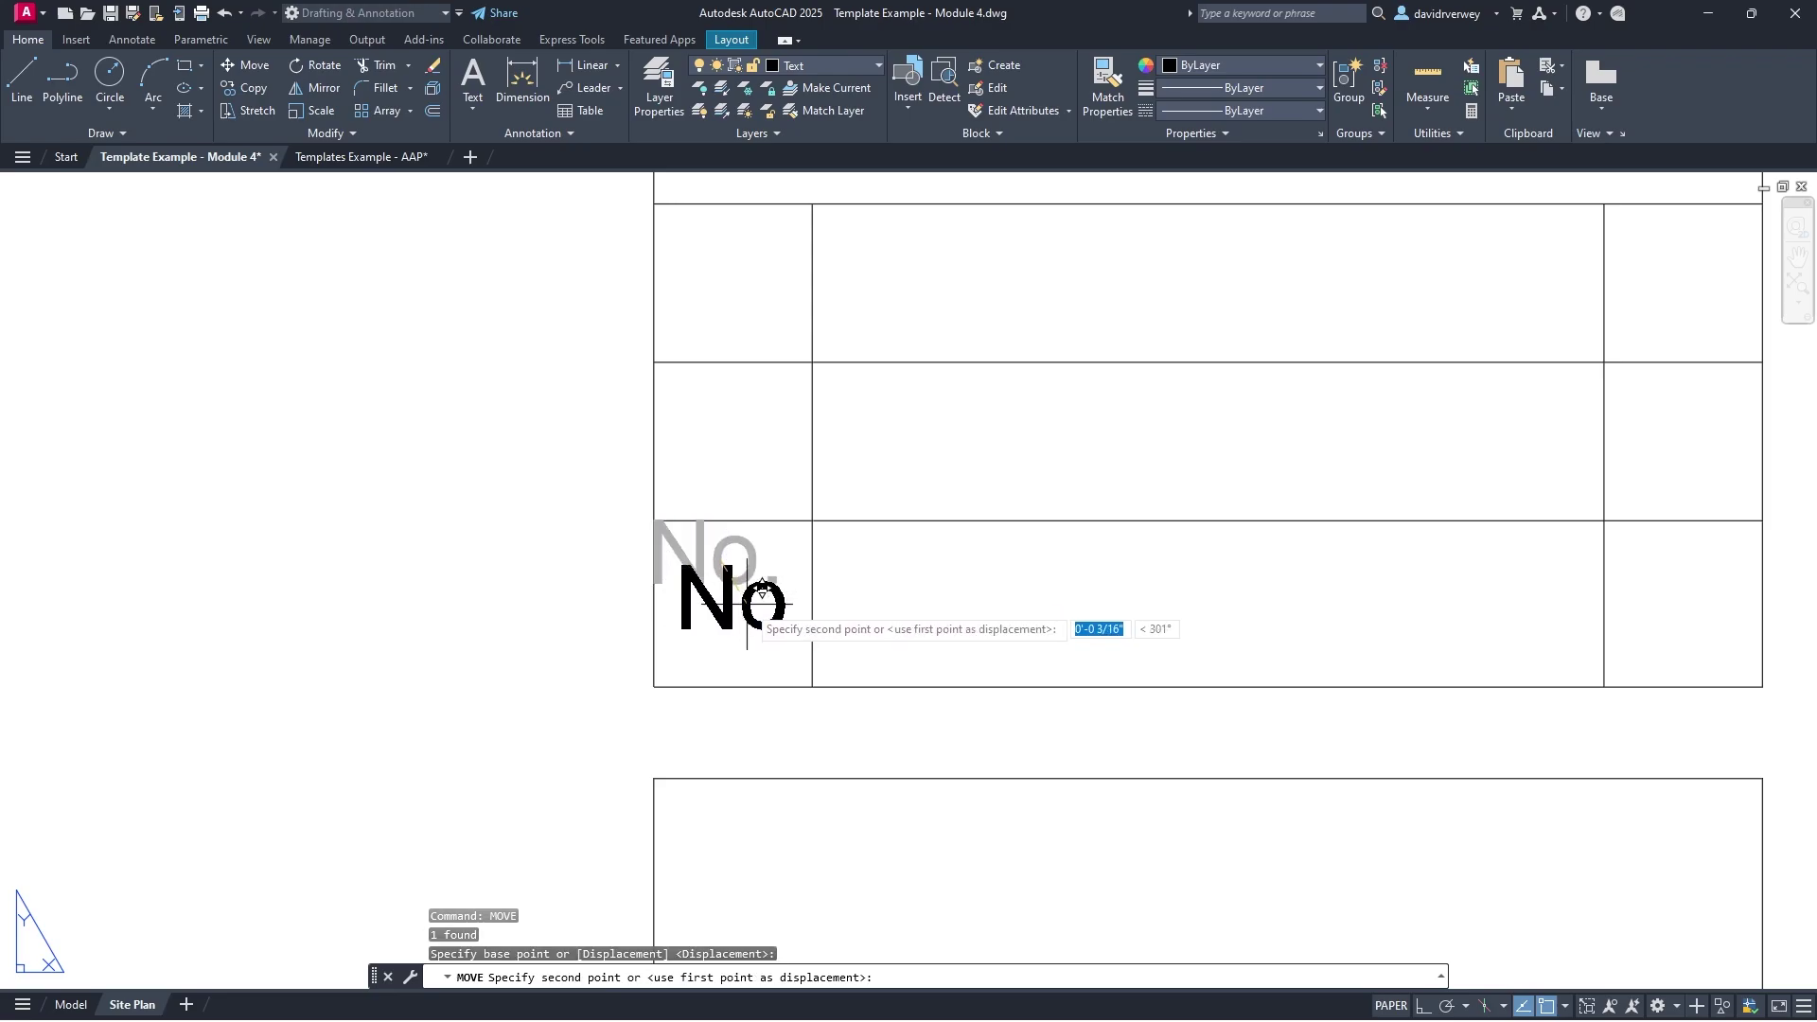
click(753, 591)
Step: Check the revision headings in Templates Example - AAP, and add the multiline text "Revision / Issue" in the bottom middle cell of the Module 4 table
middle_drag(1231, 631, 1041, 646)
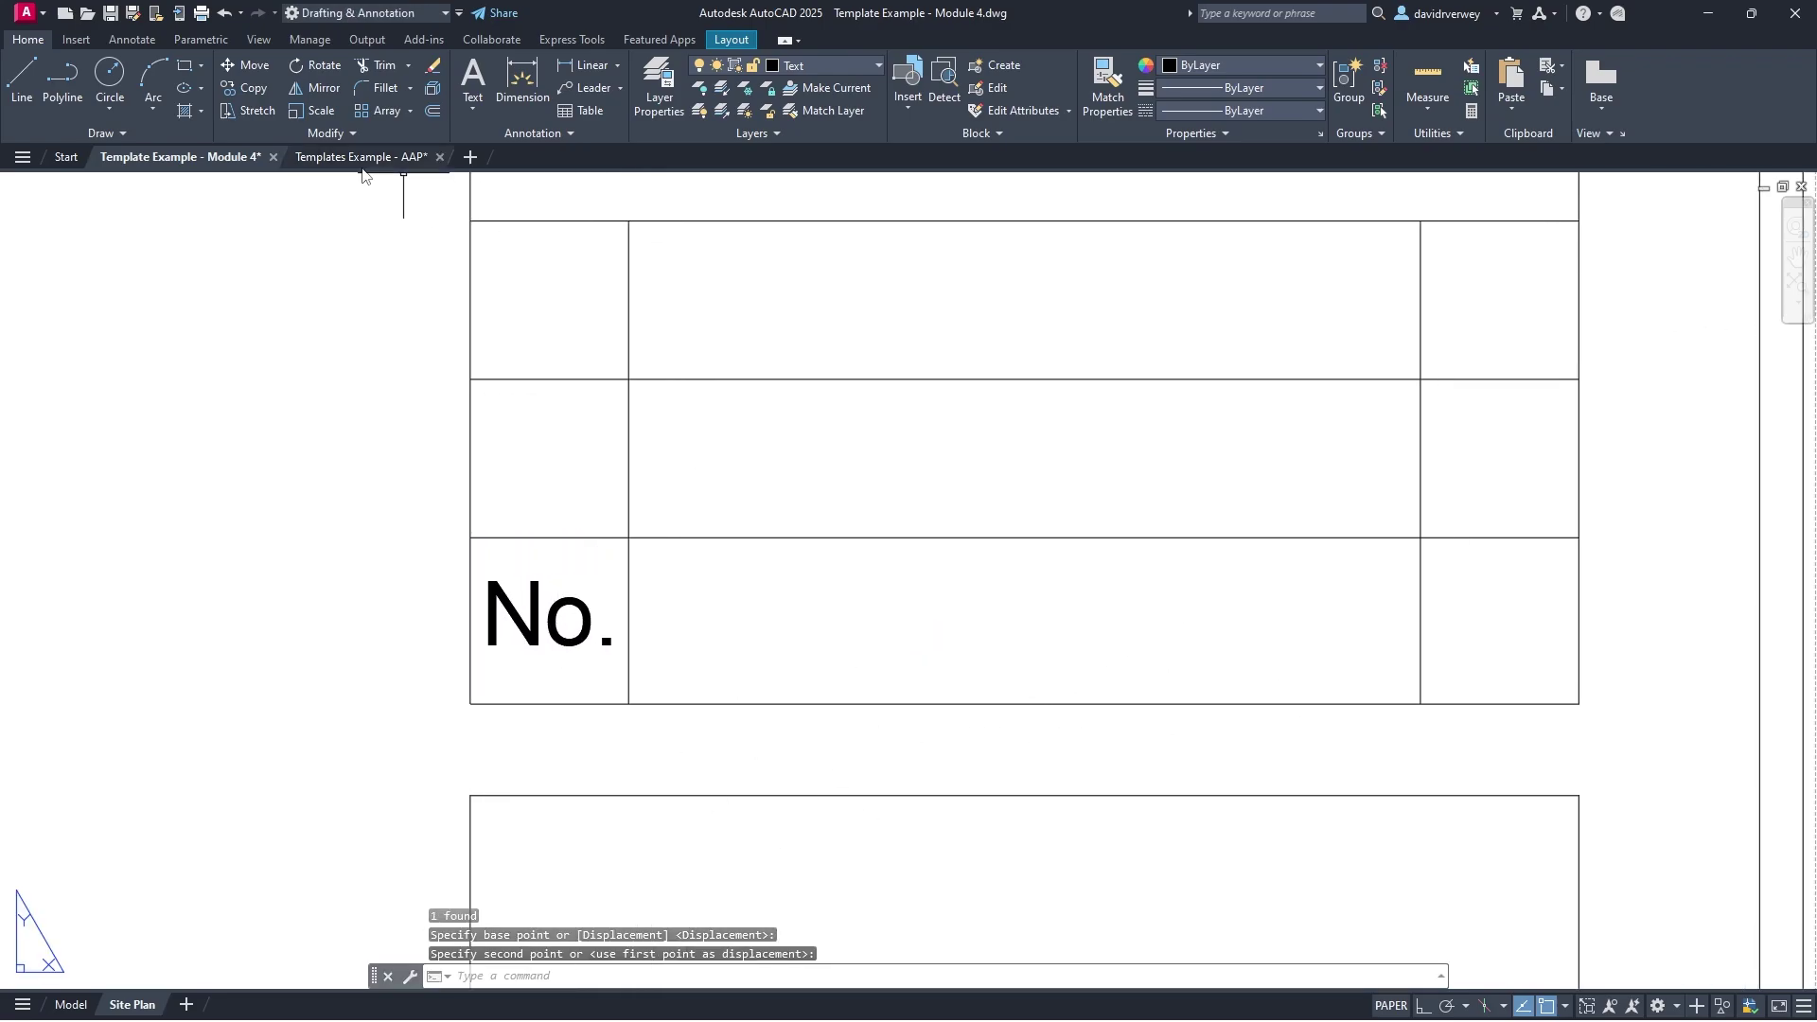
click(362, 163)
scroll(832, 634, up, 5)
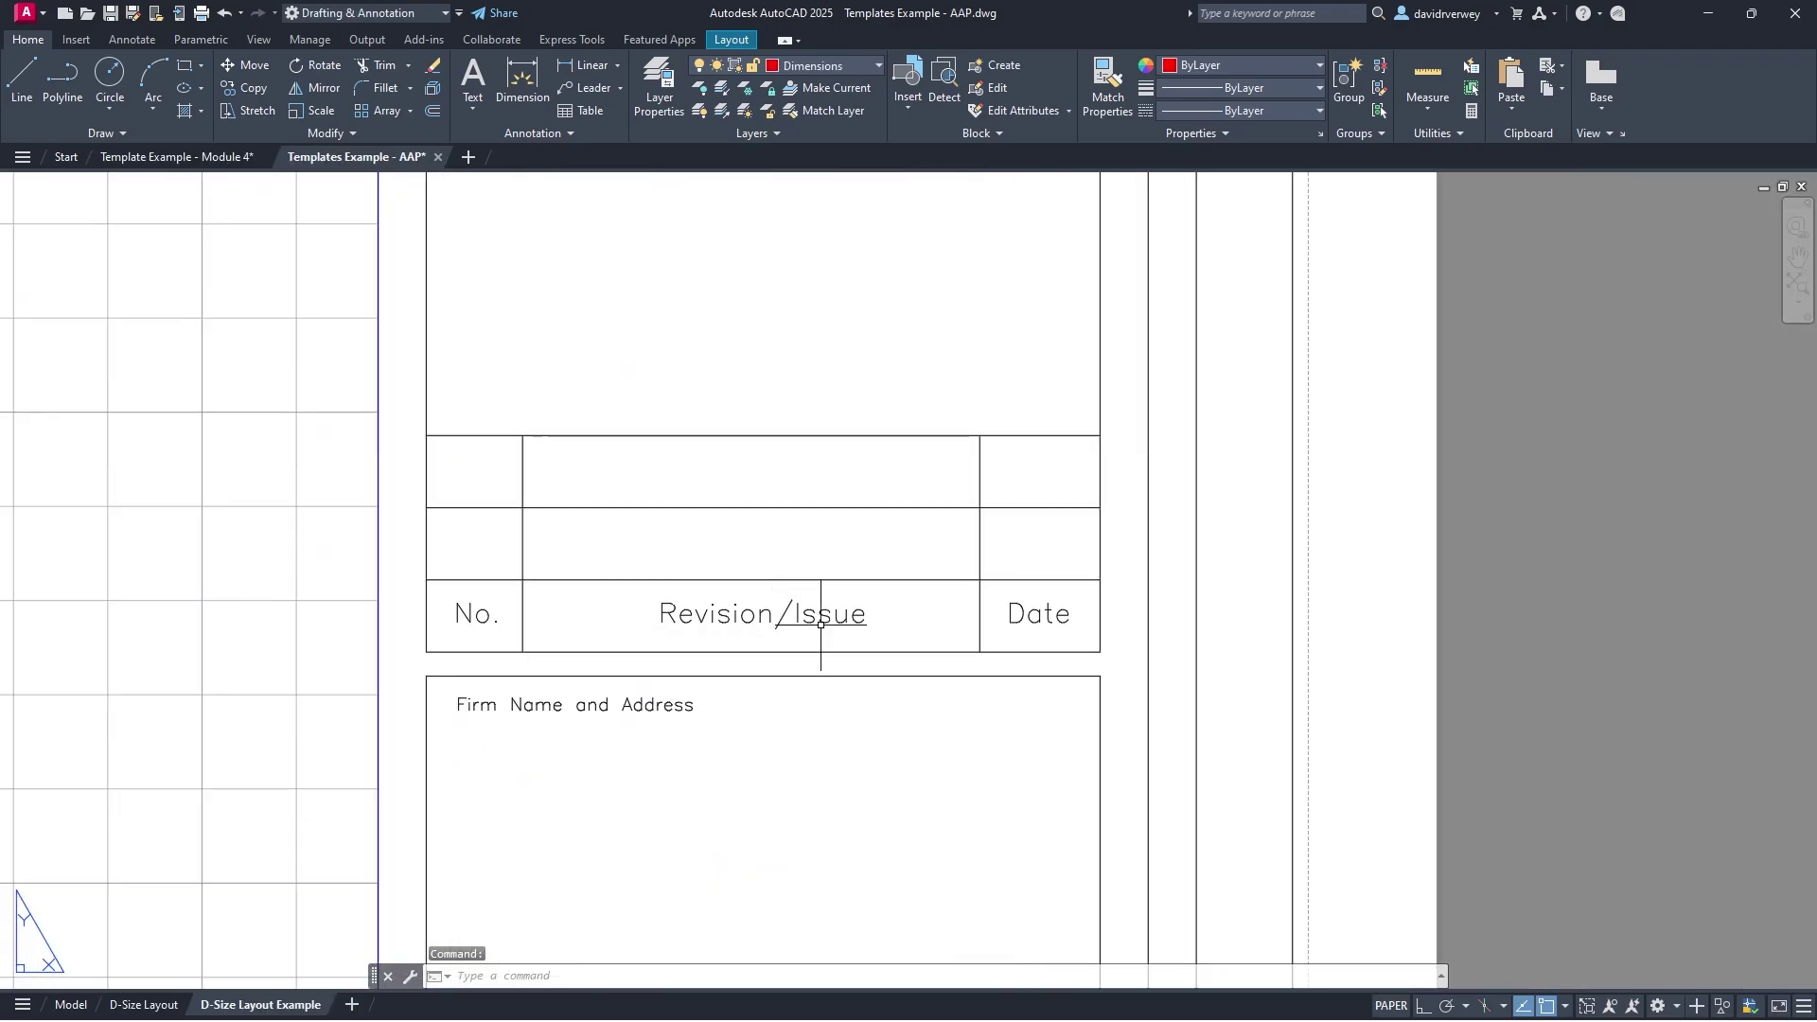
click(182, 159)
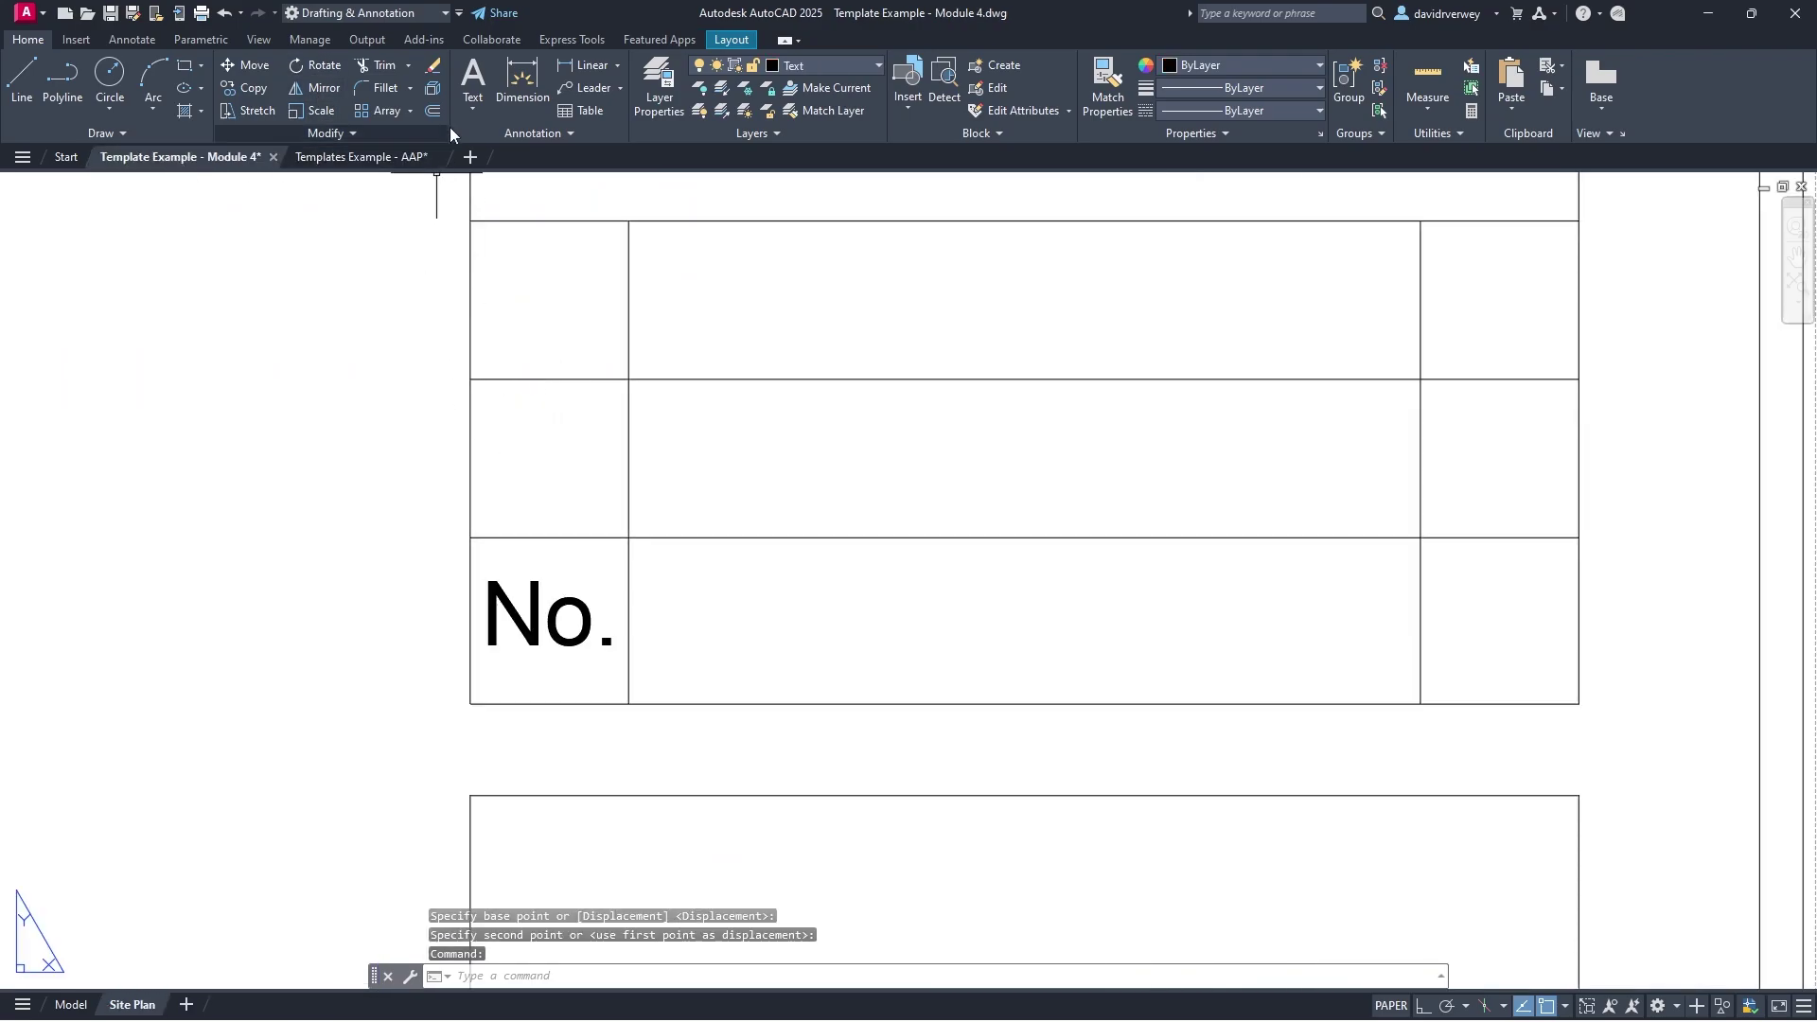
click(473, 81)
click(628, 537)
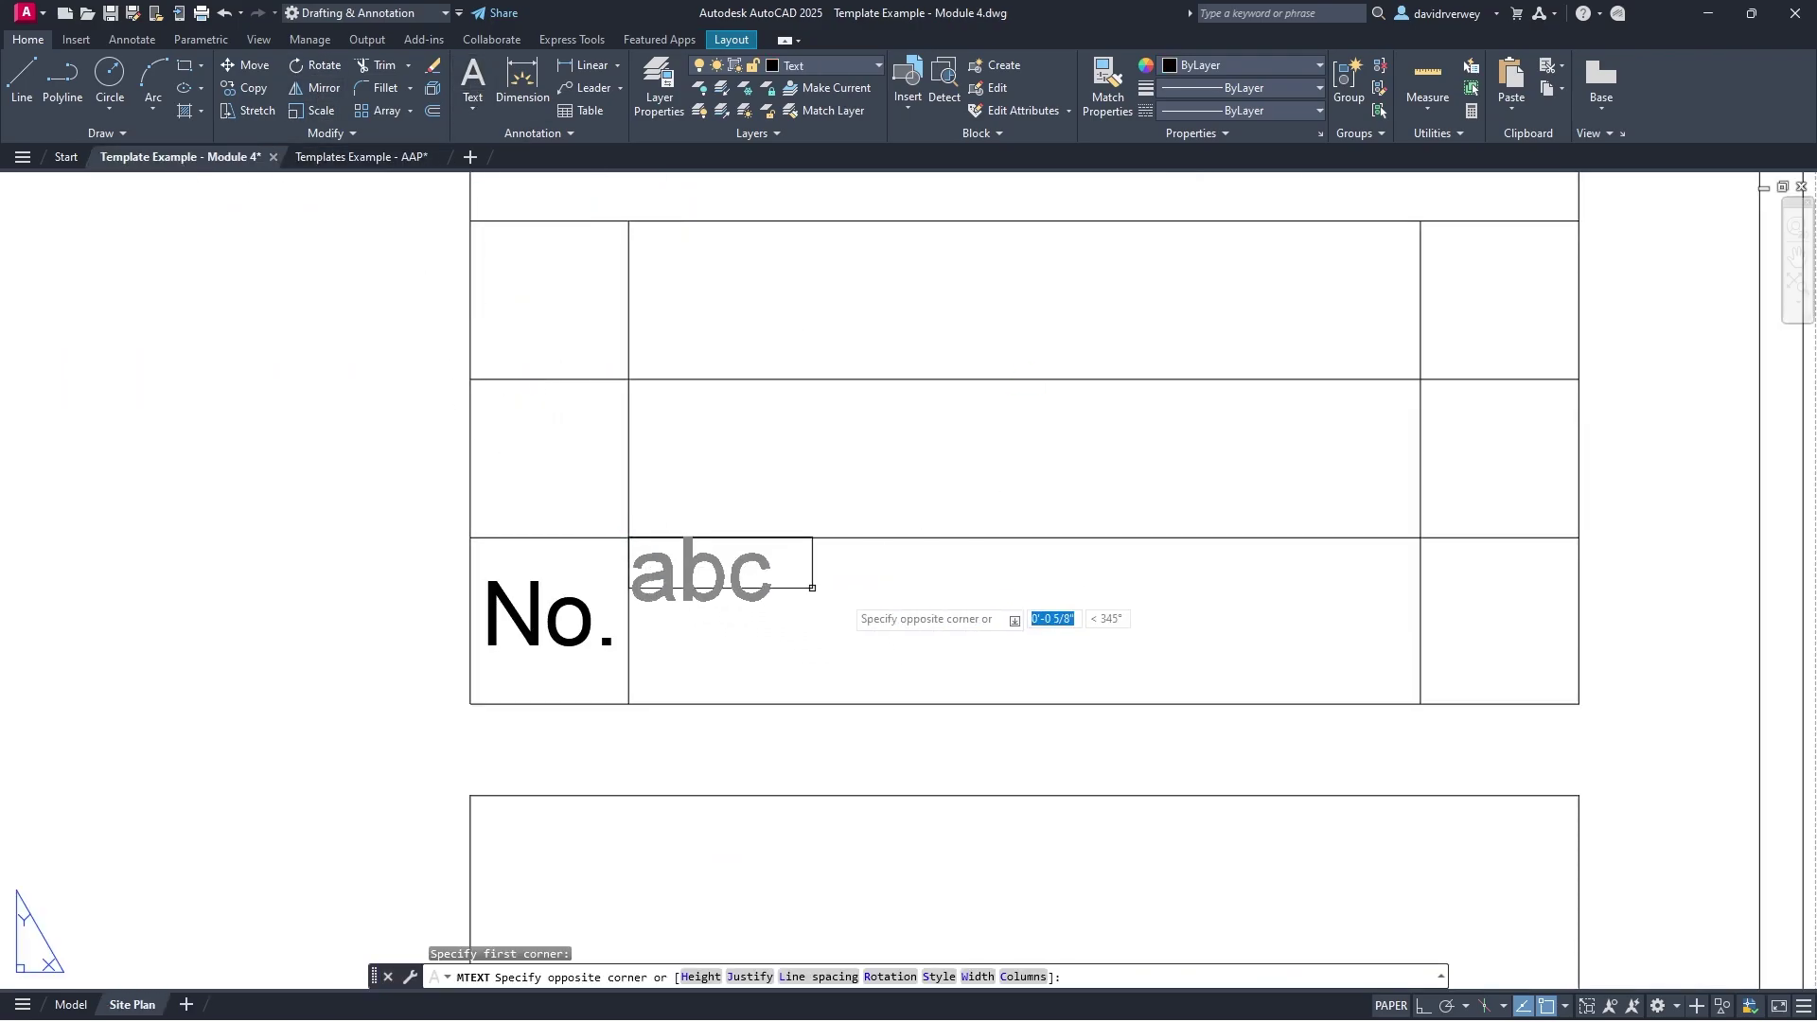
click(1421, 703)
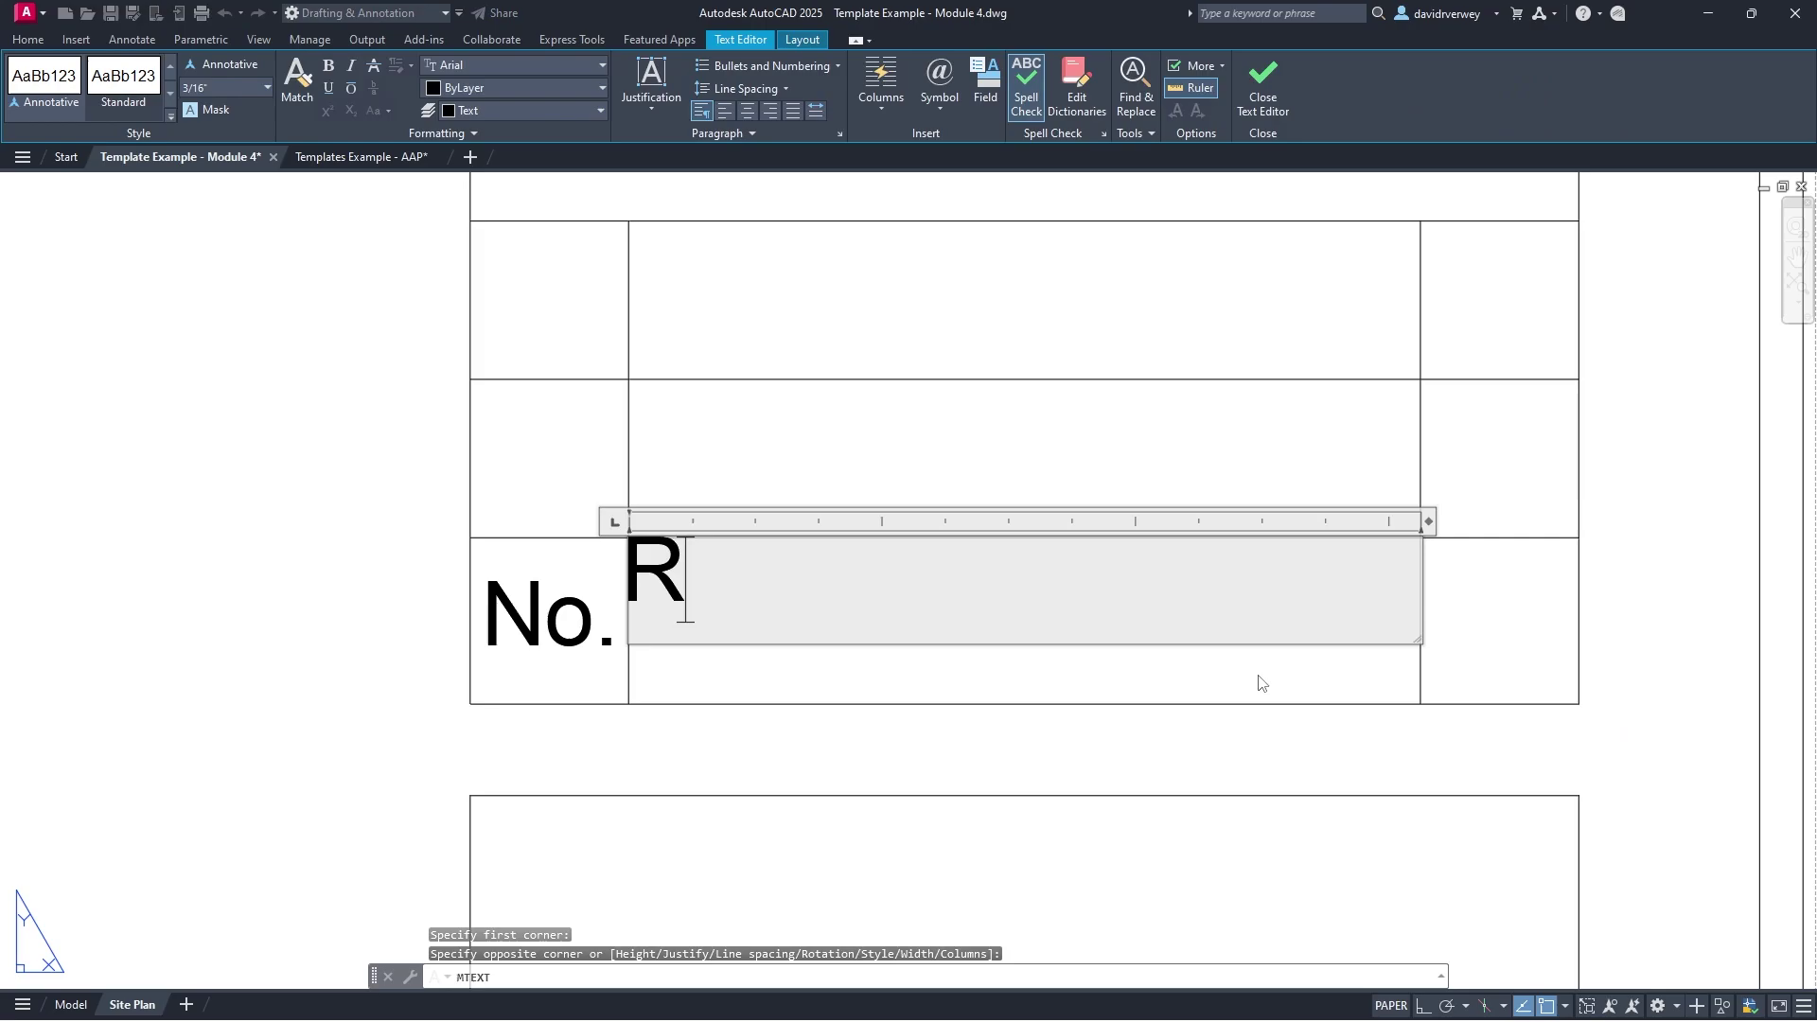
text(Revision / Issue)
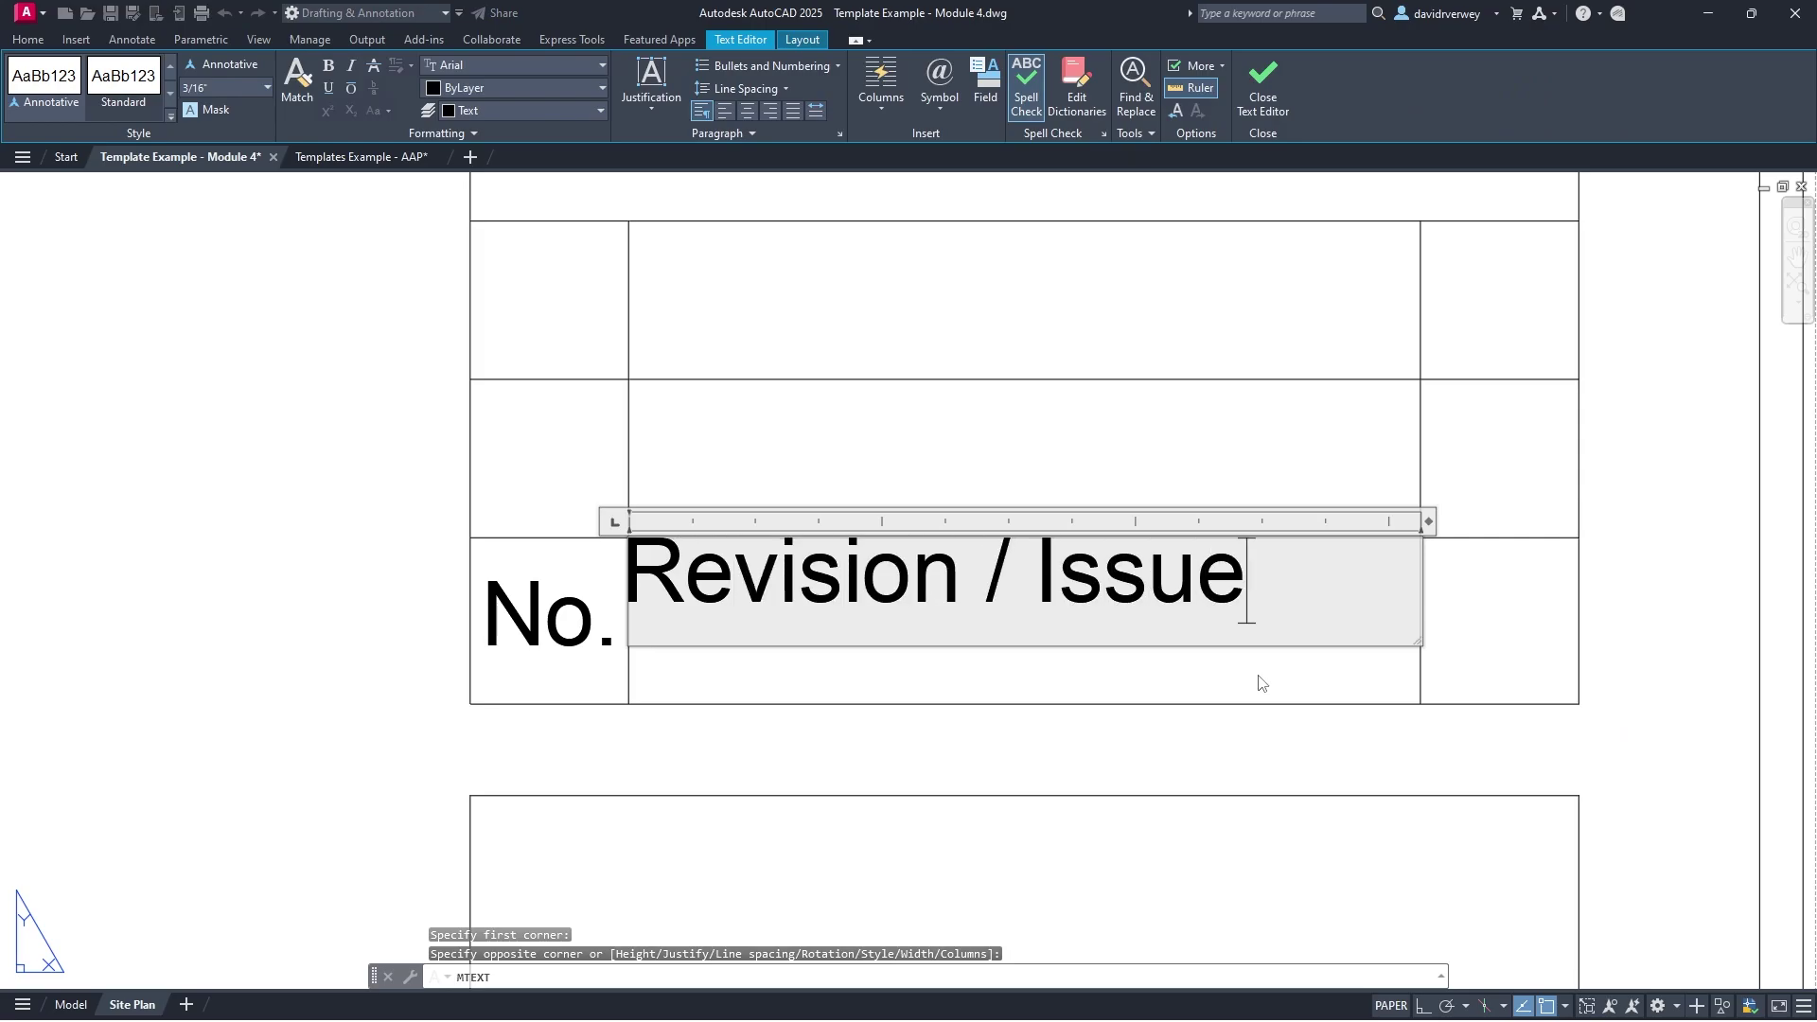
click(1258, 682)
Step: Move the "Revision / Issue" text to the centre of its cell
click(1131, 605)
click(1065, 587)
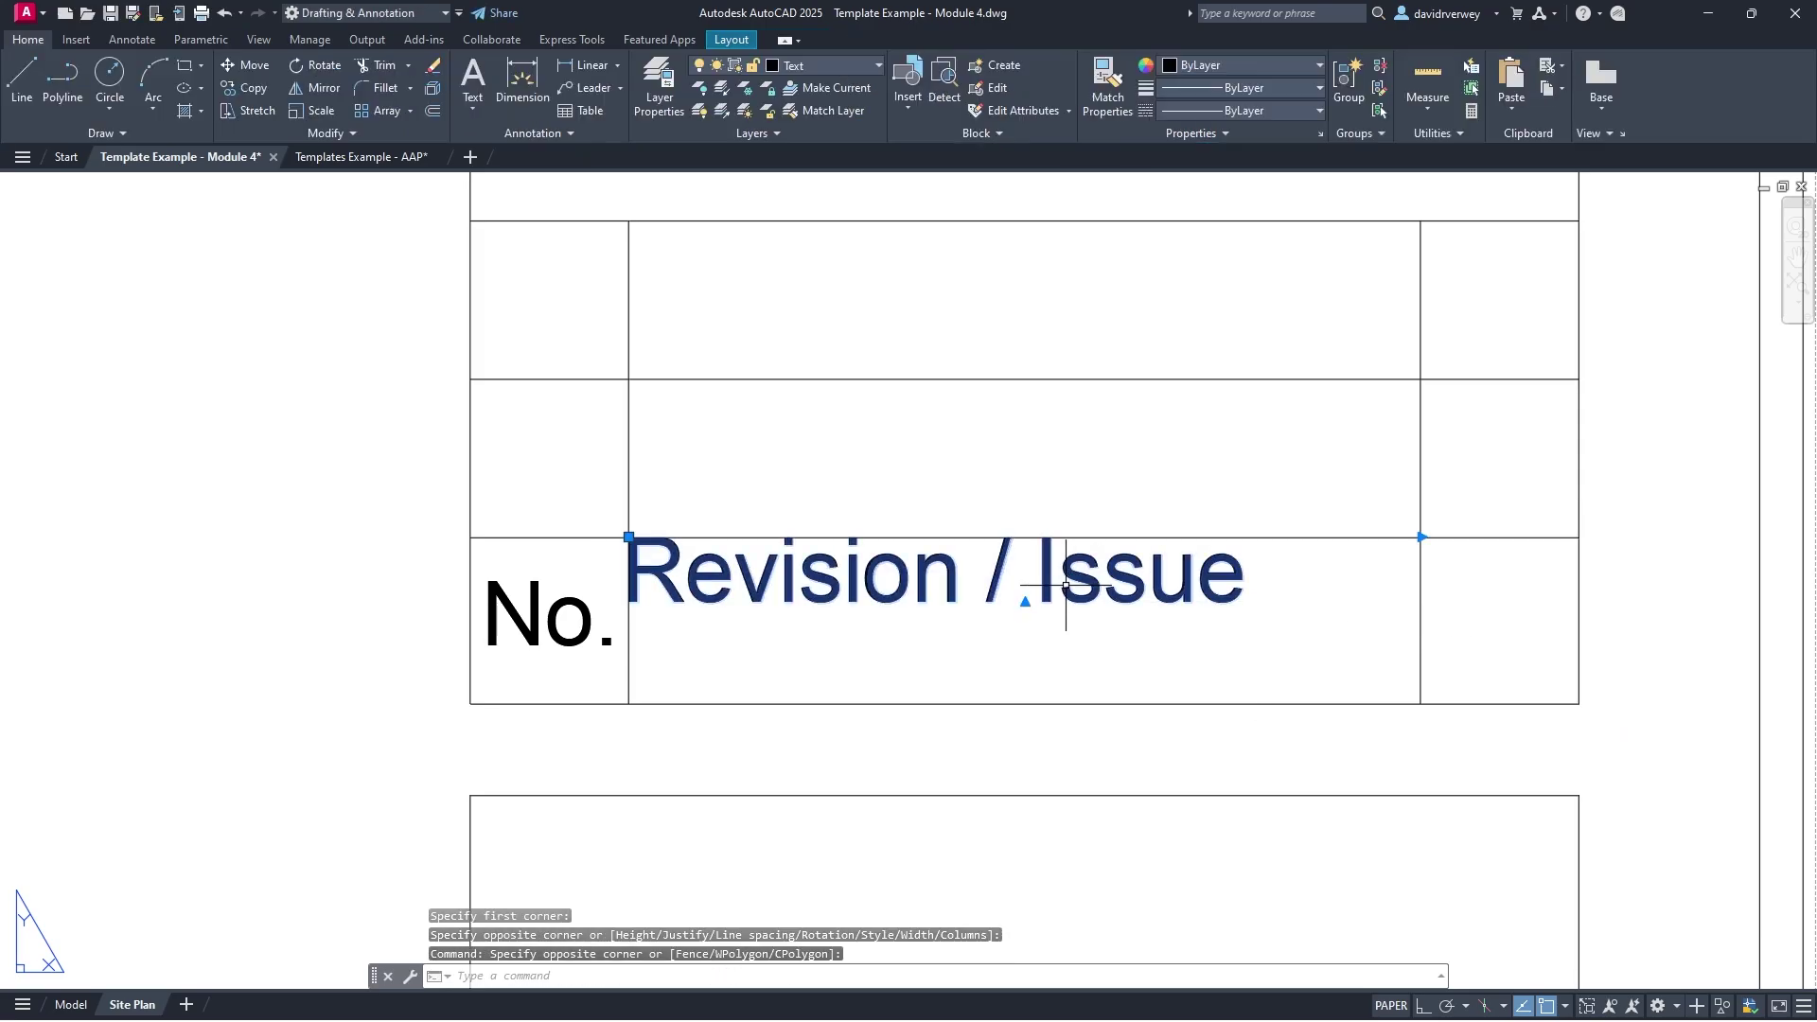
text(move)
key(Return)
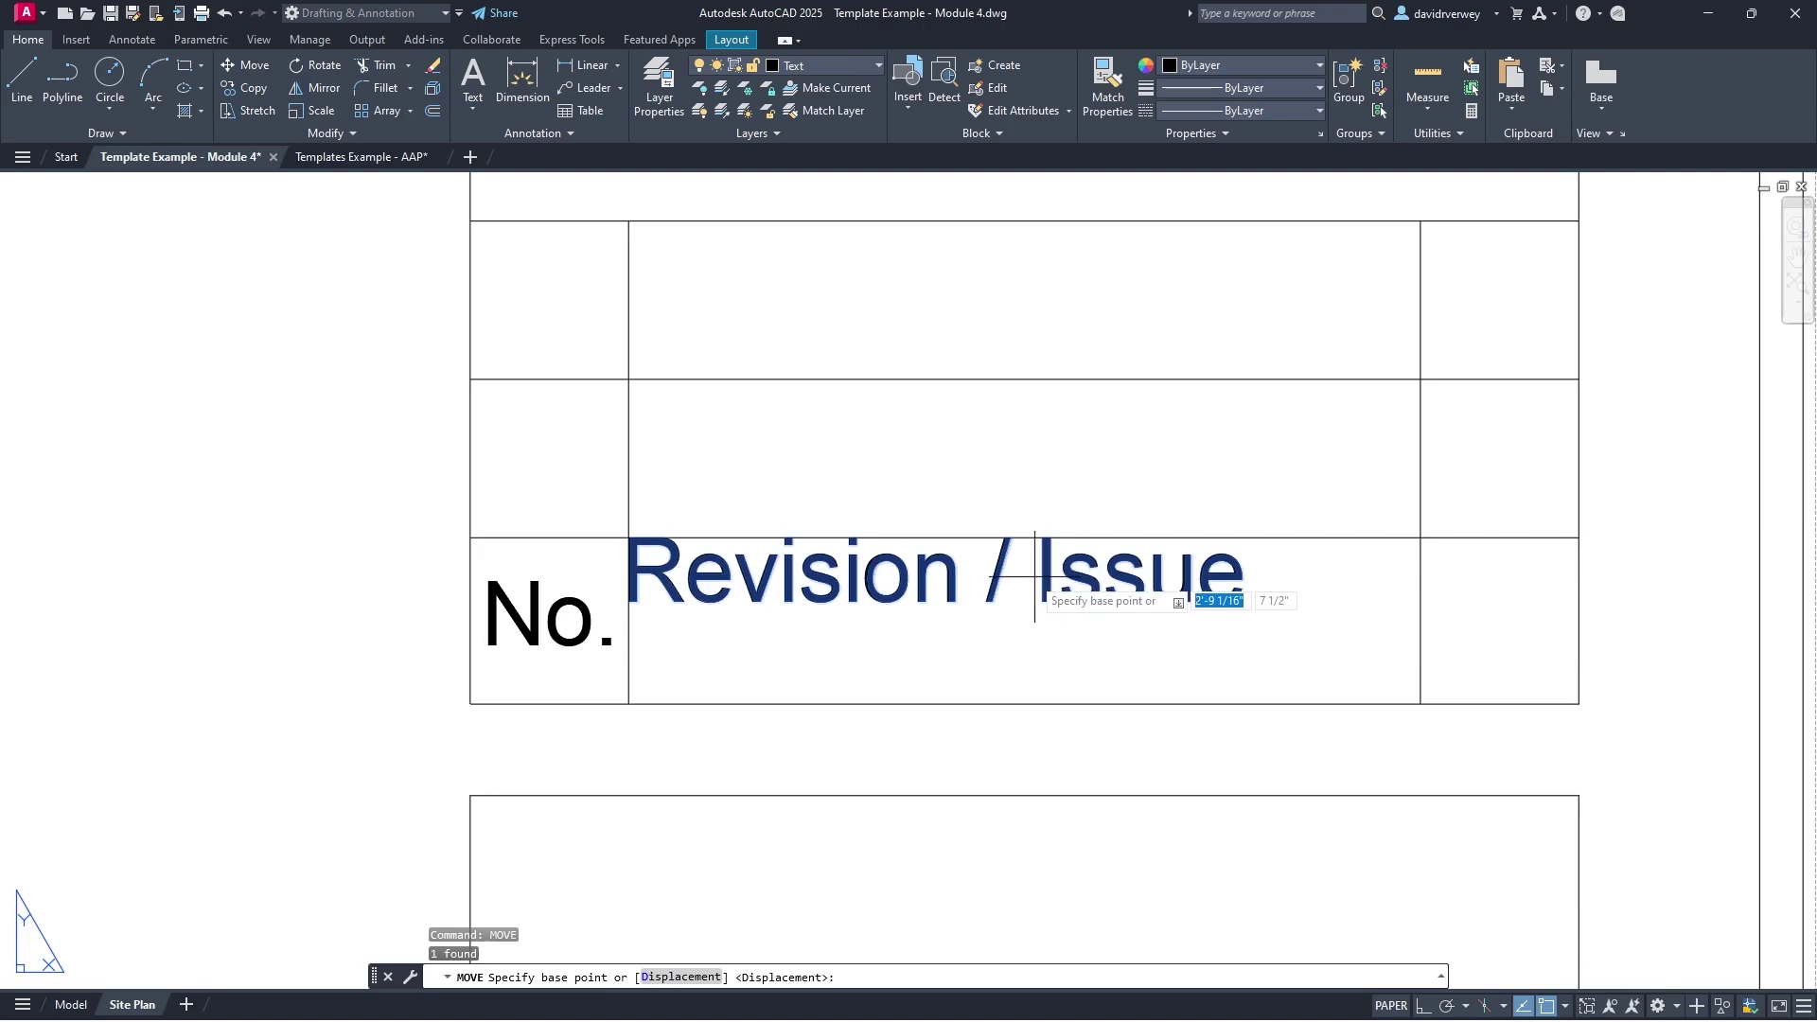
click(990, 571)
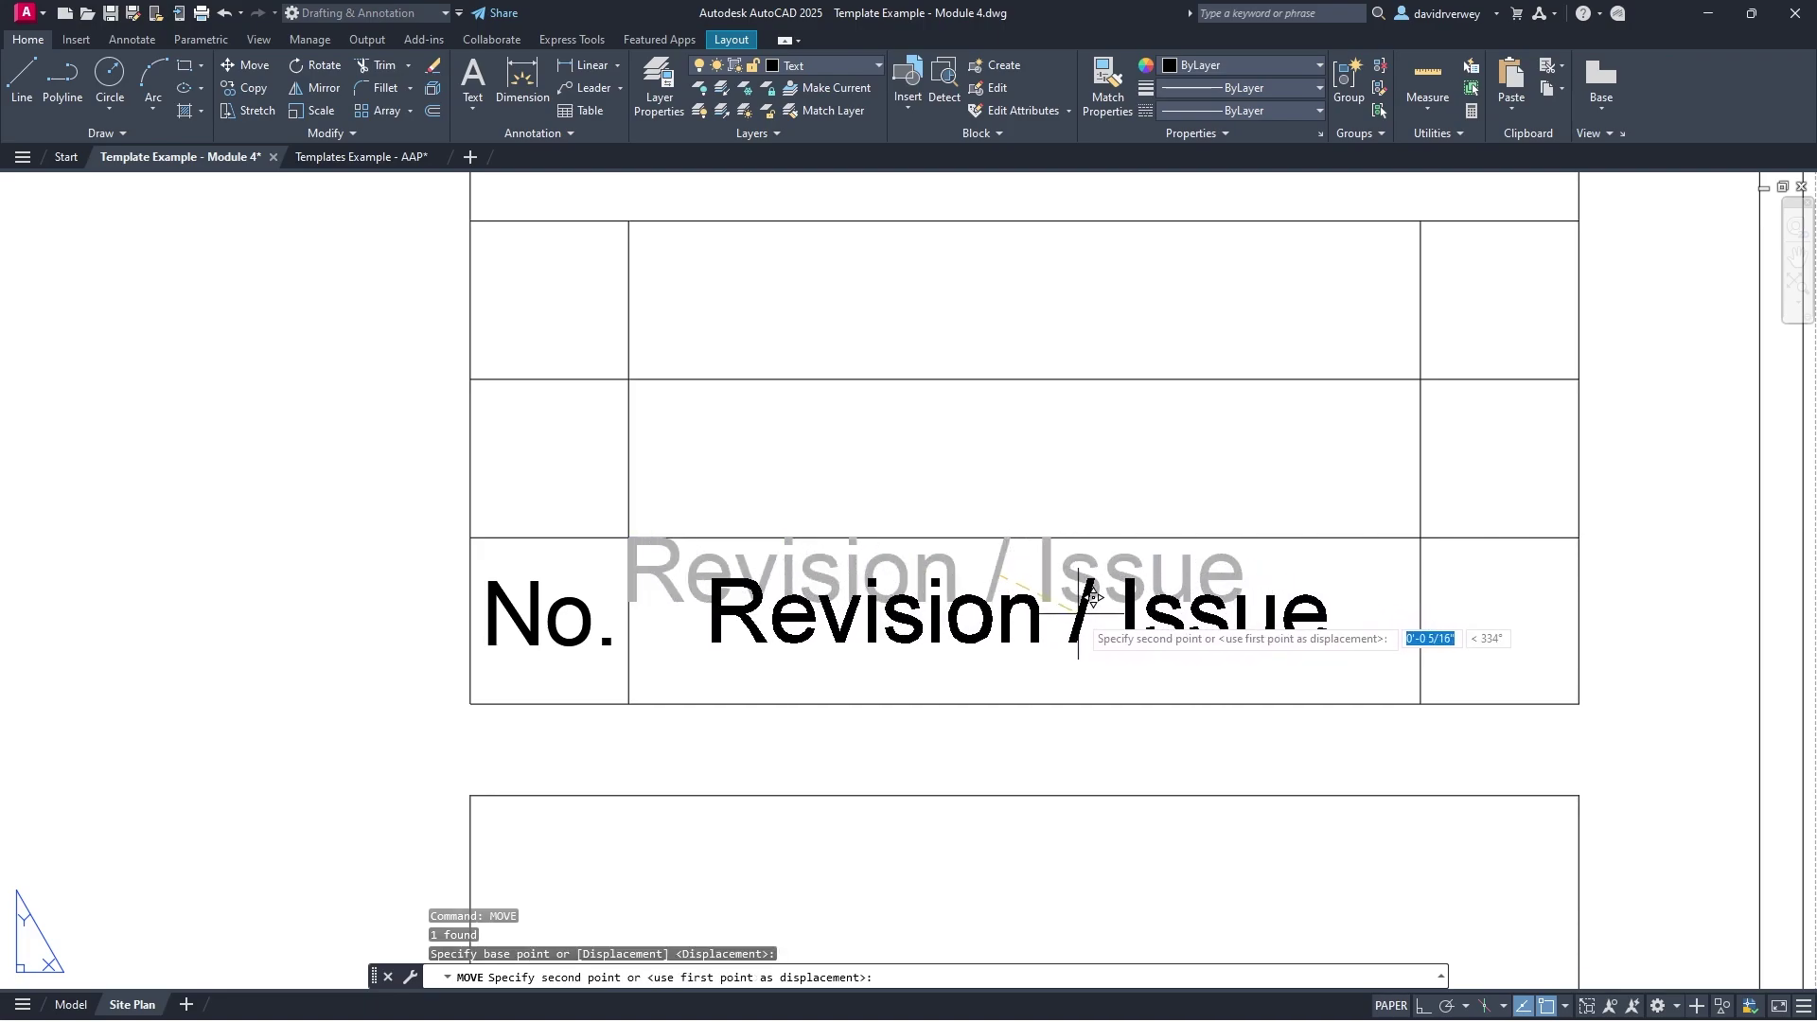
click(1092, 603)
Step: Add the multiline text "Date" across the bottom-right cell of the revision table
middle_drag(1091, 603, 735, 631)
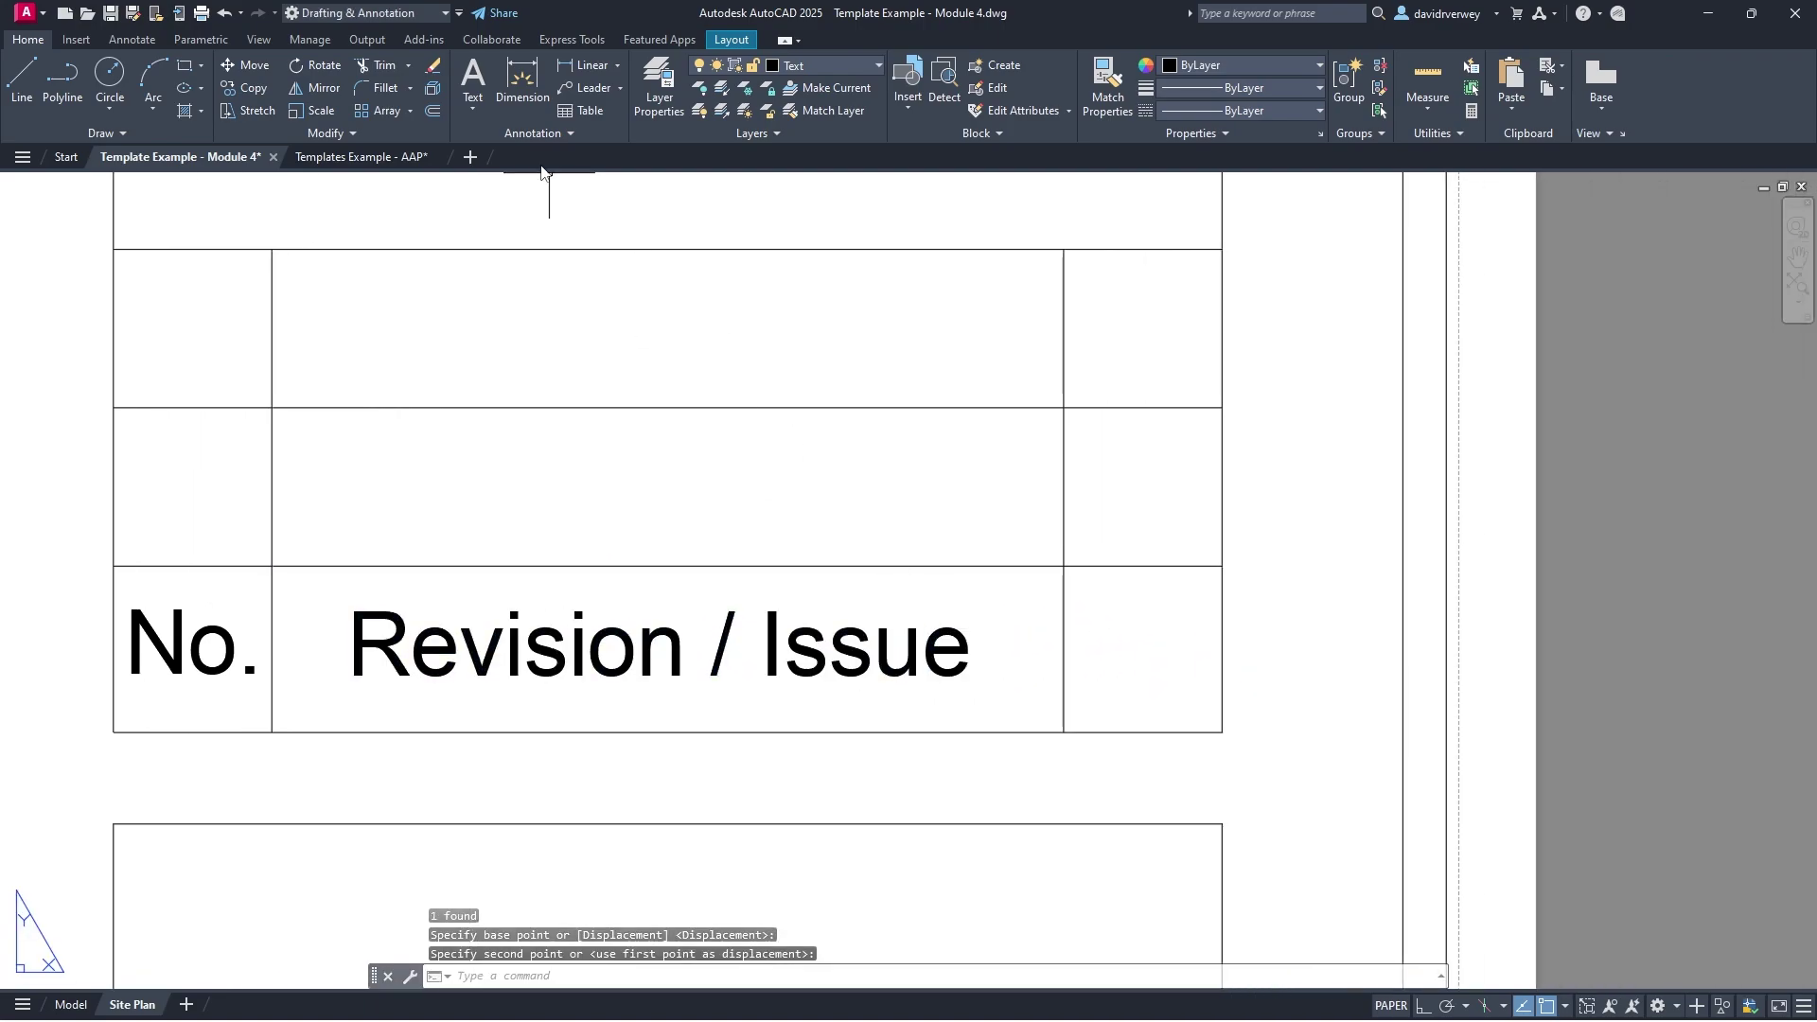
click(472, 77)
click(1064, 567)
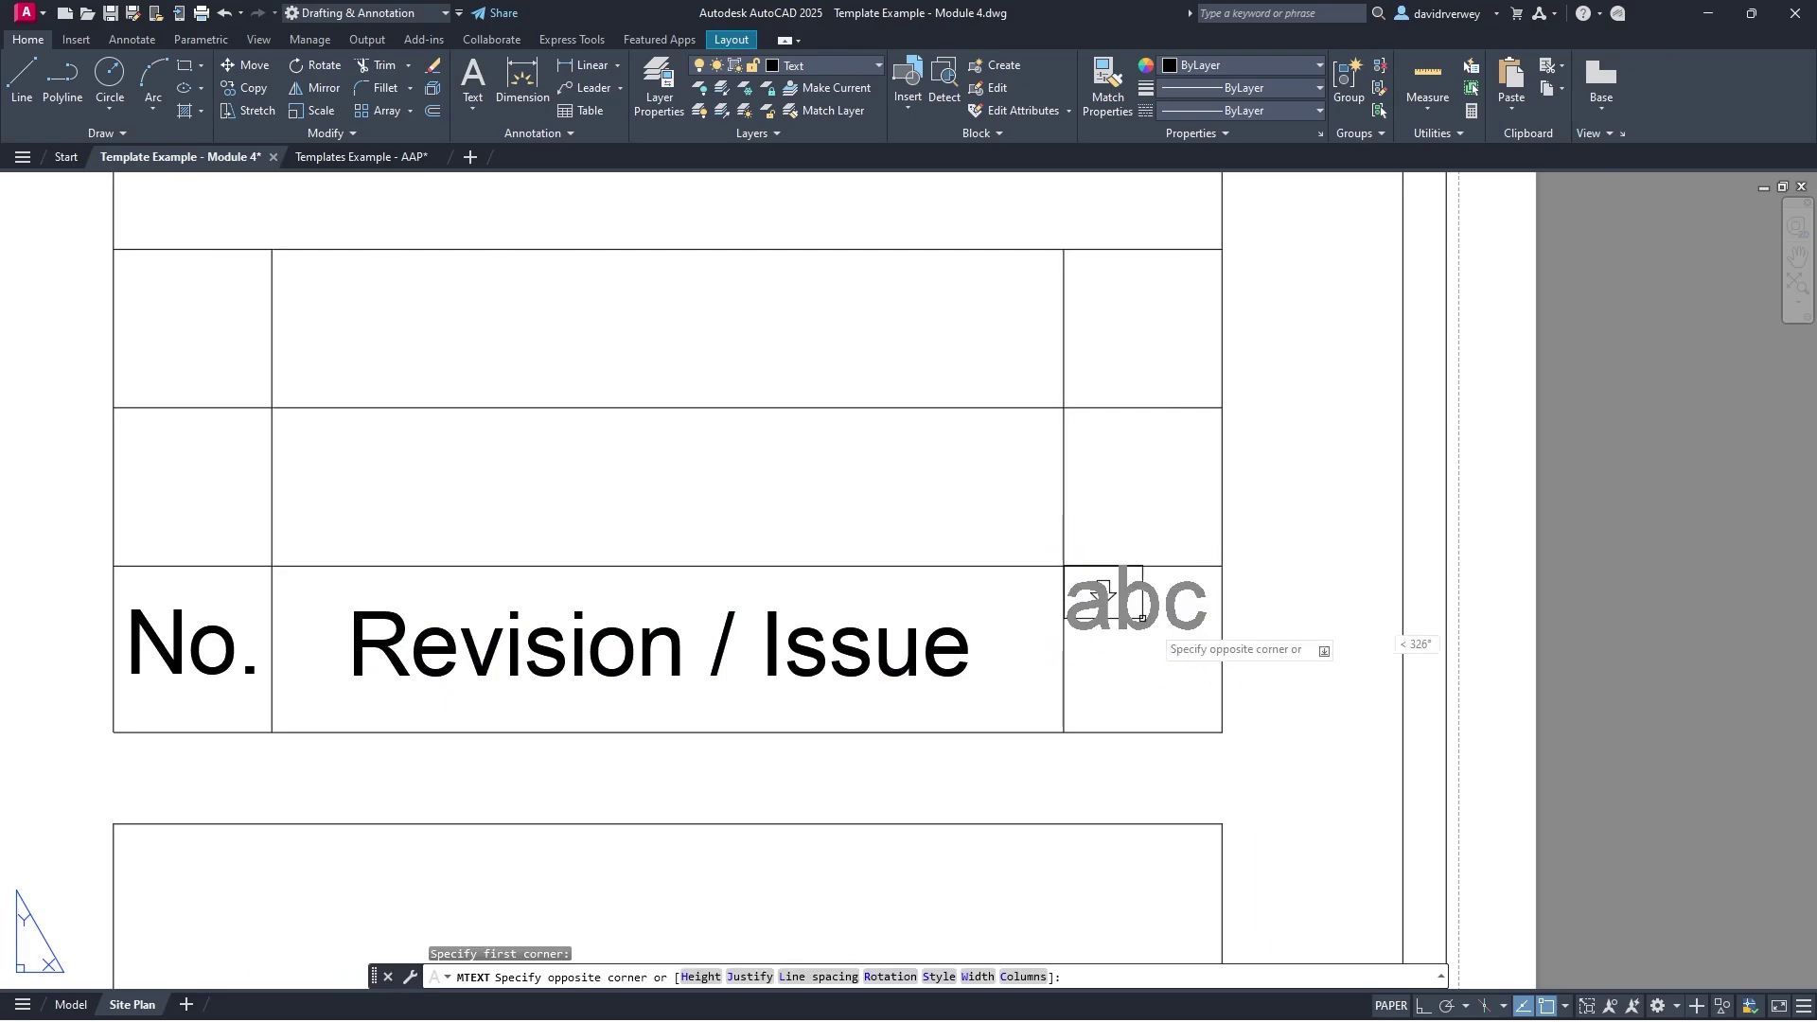
click(1221, 731)
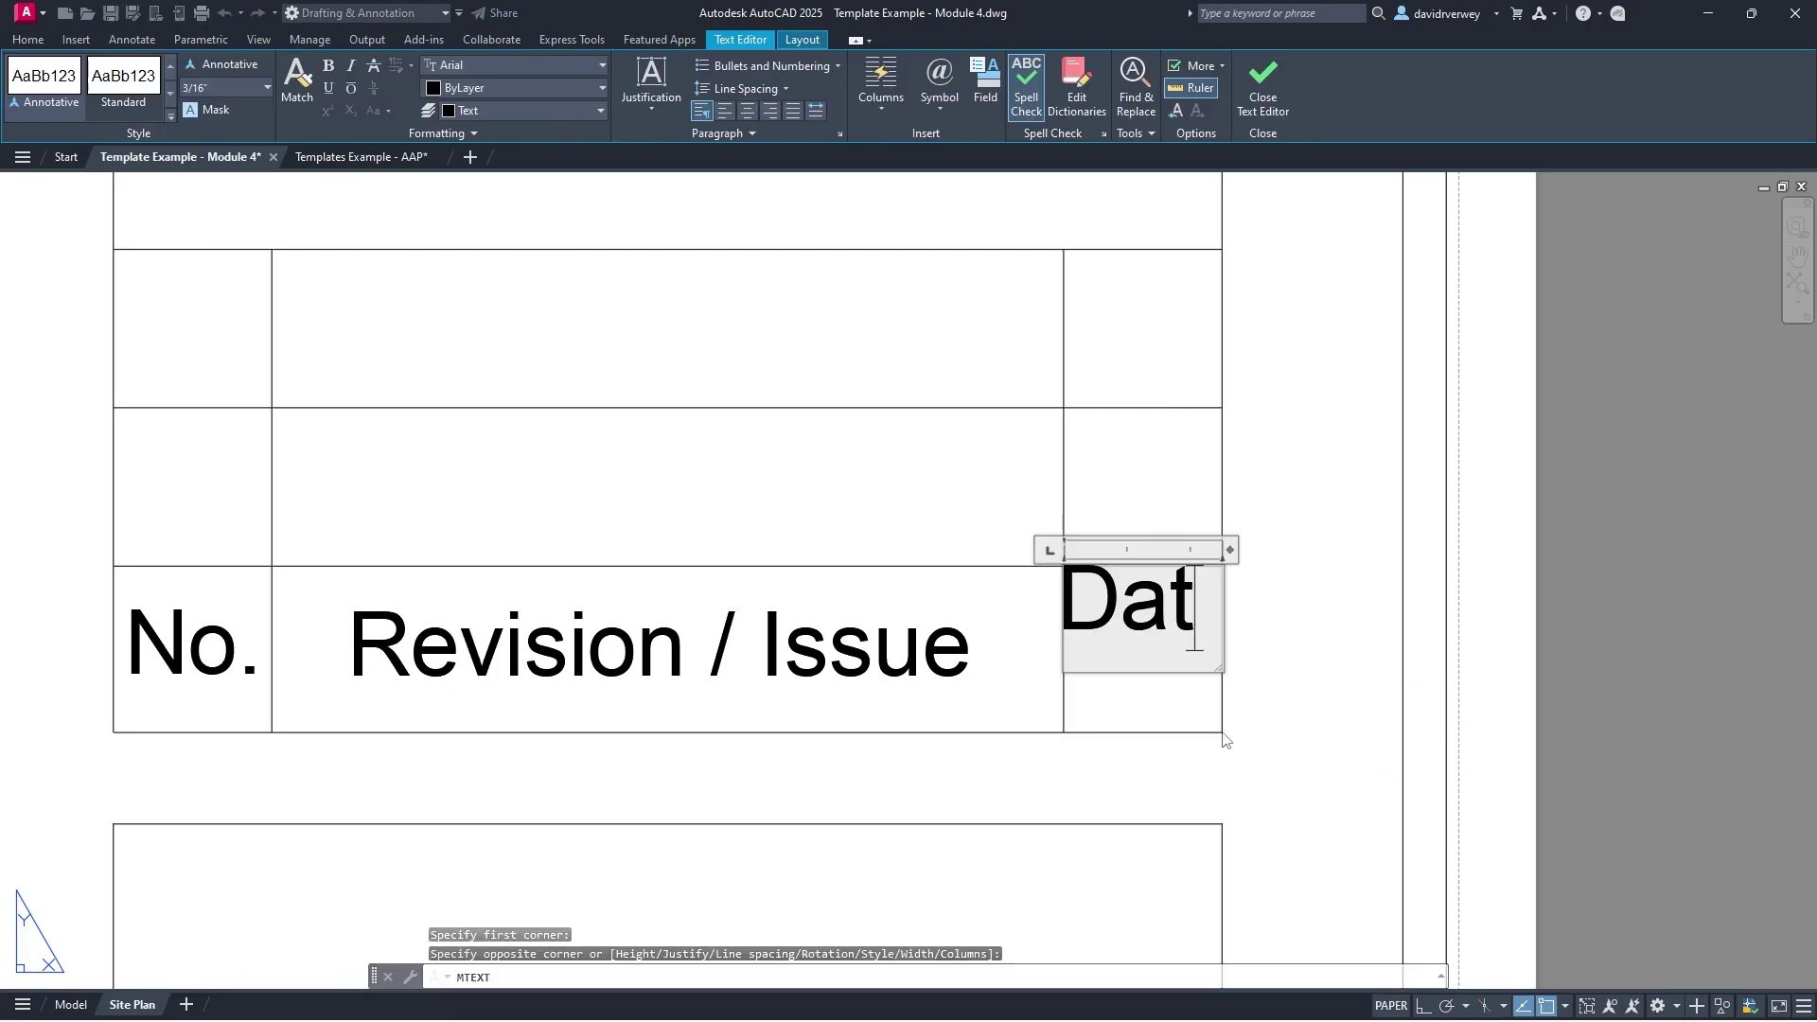
click(1217, 698)
Step: Shift the "Date" text down to the vertical middle of its cell, level with the other headings
click(1188, 615)
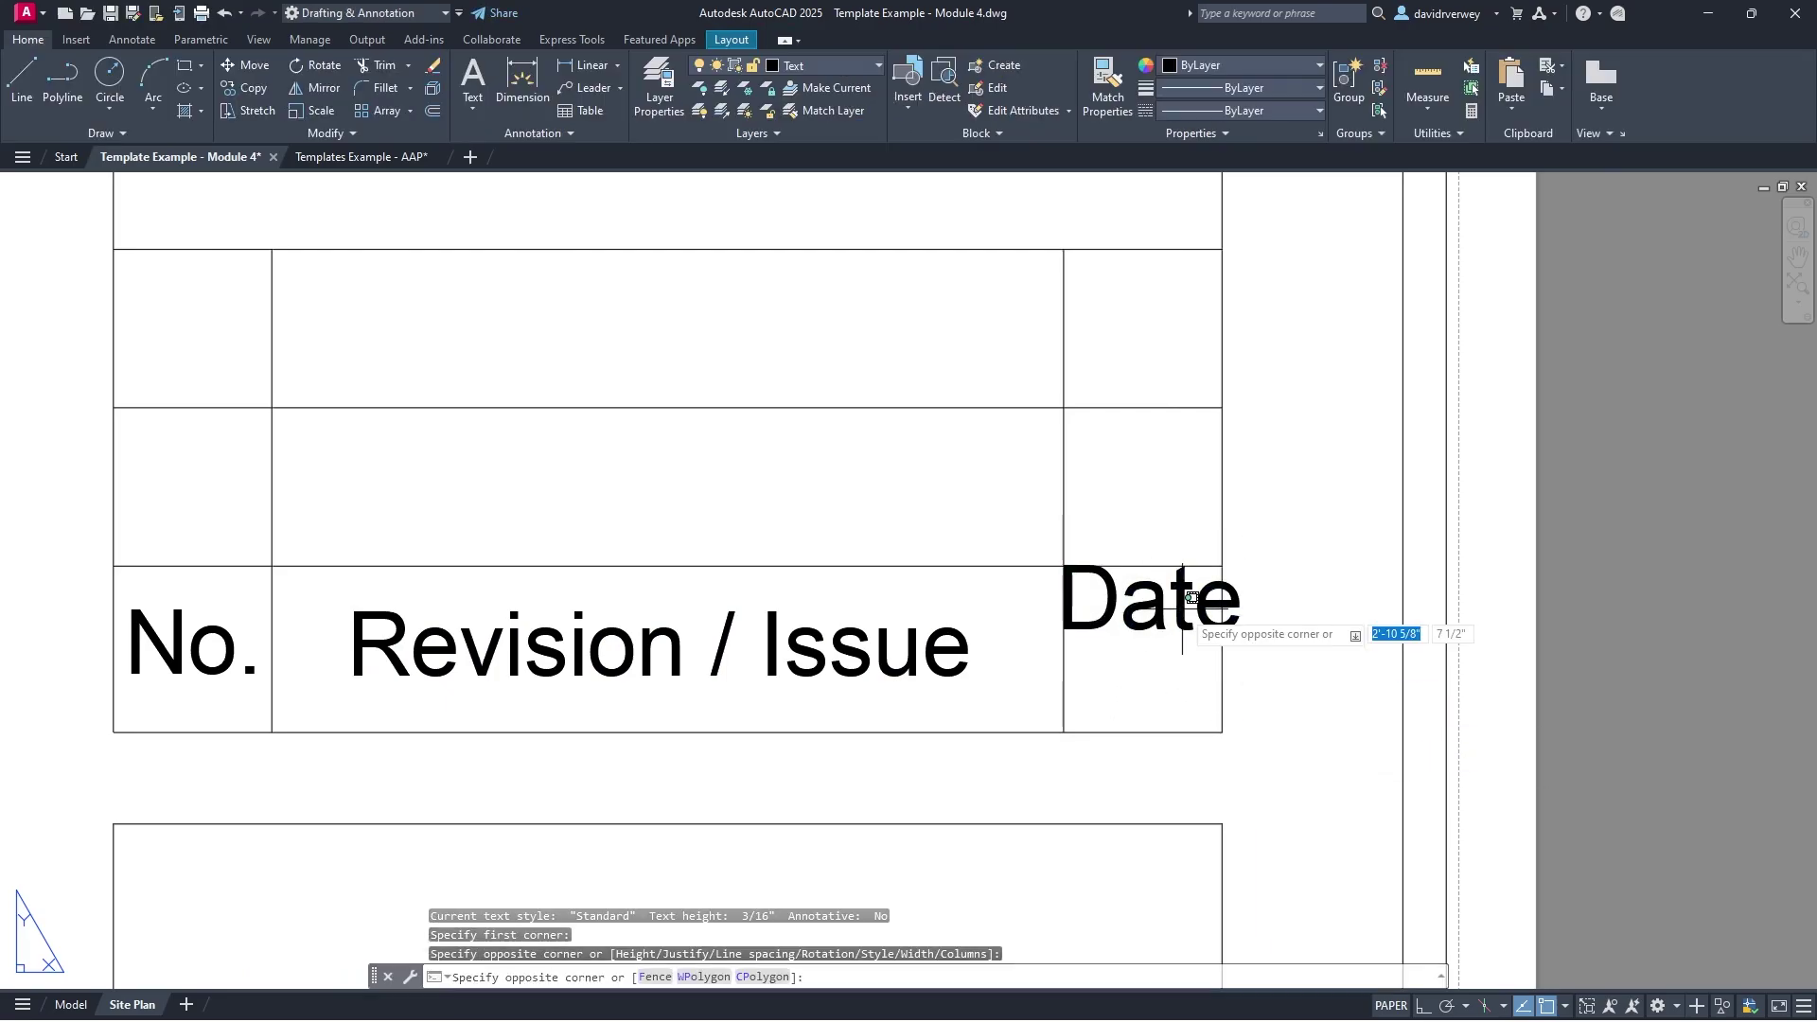
click(1175, 646)
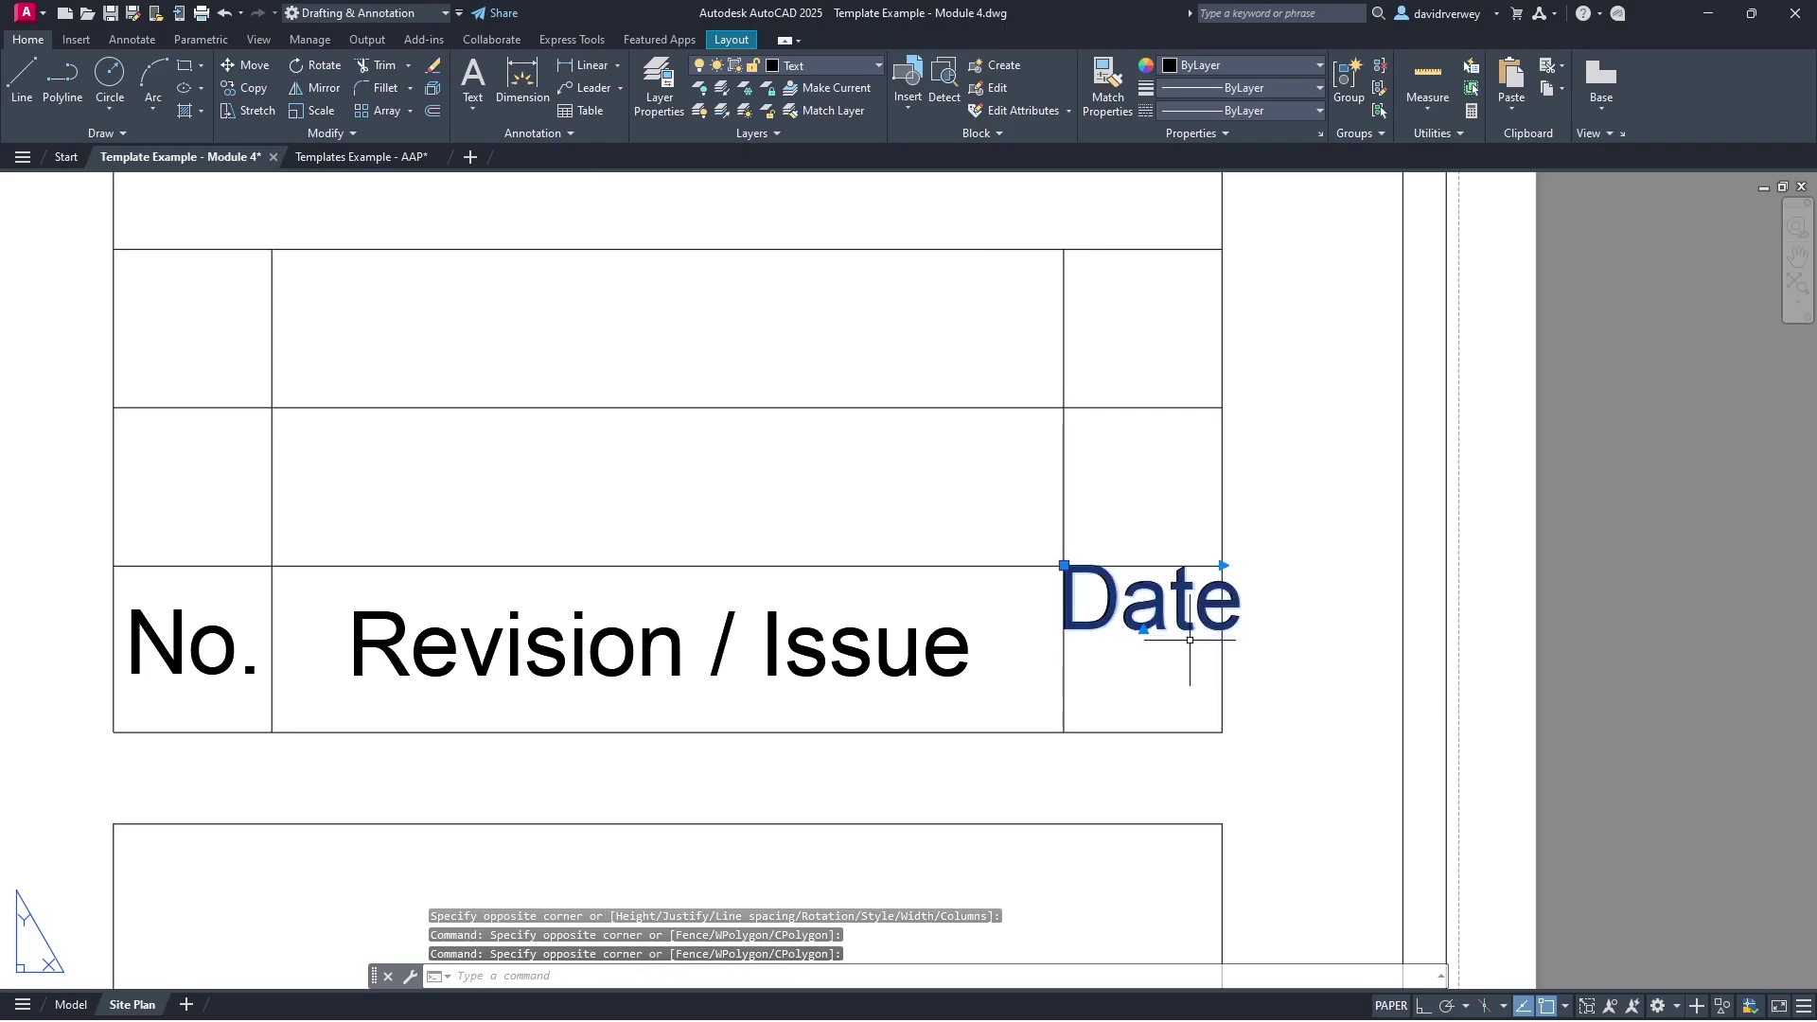
drag(1137, 604, 1142, 651)
scroll(1266, 708, down, 5)
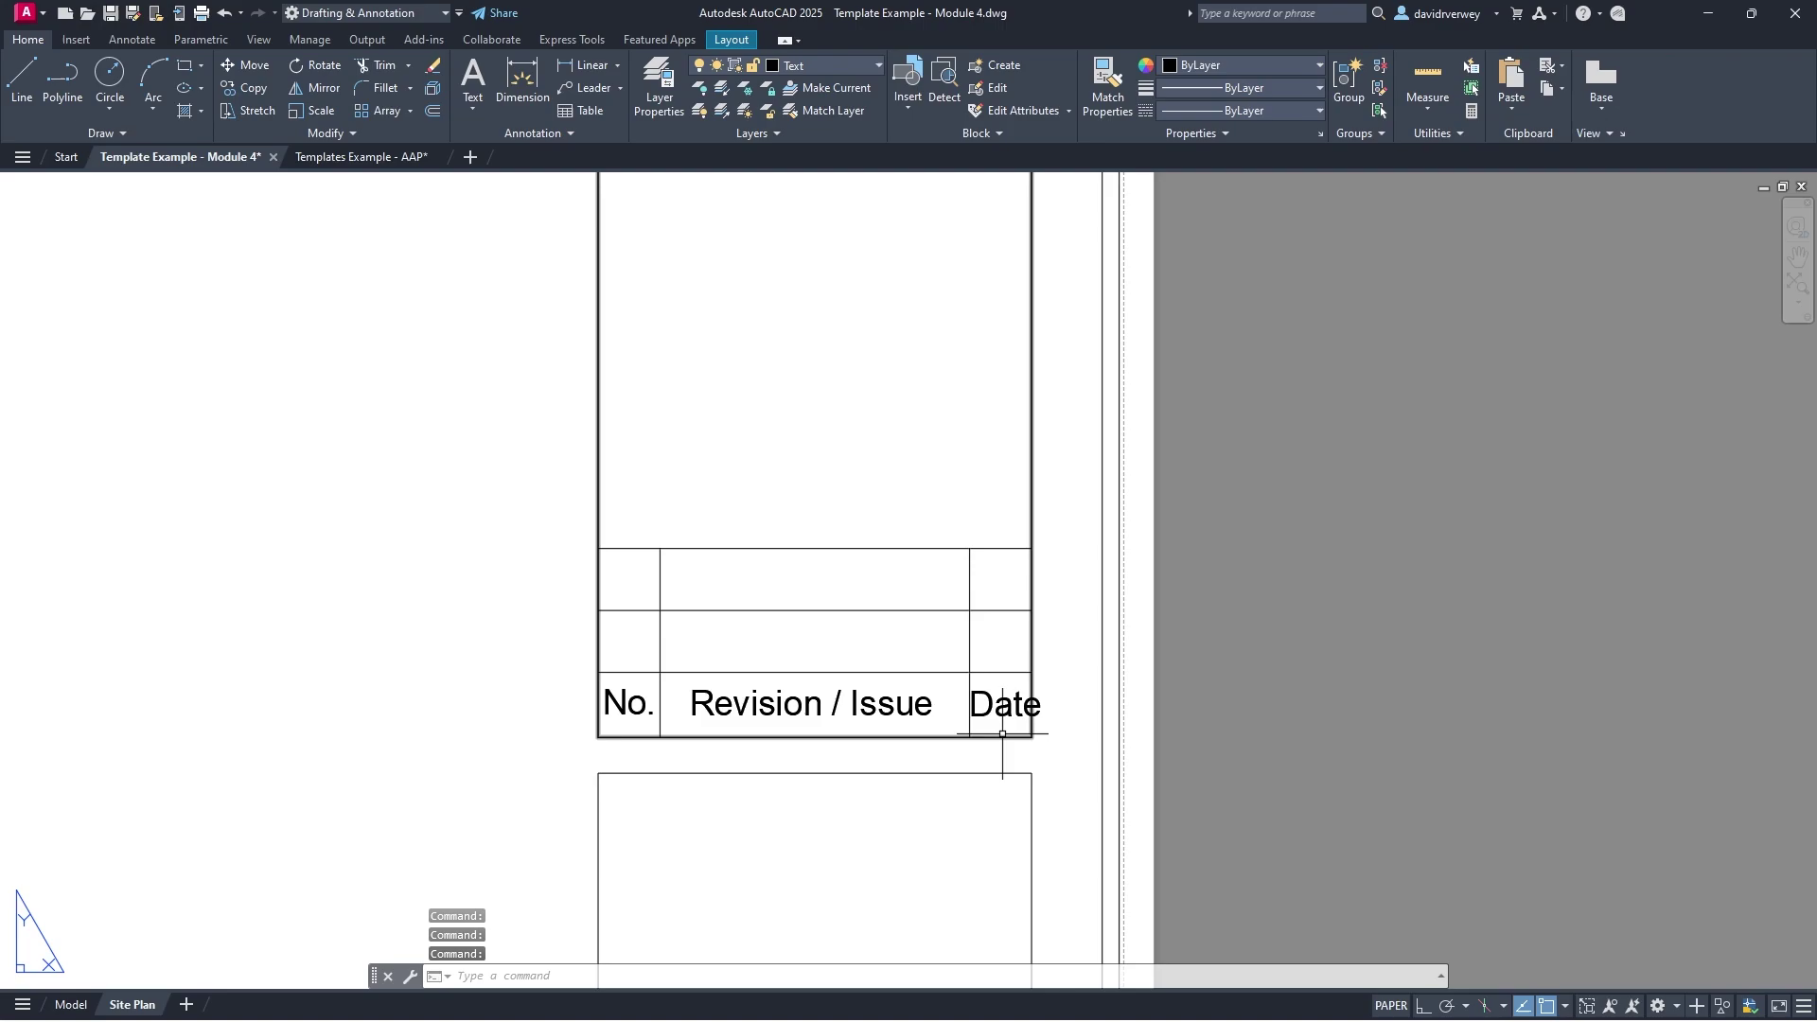
Step: Stretch the right edge of the box enclosing the revision table outward by about 3/16"
click(1002, 733)
click(1055, 458)
click(1032, 458)
scroll(1026, 454, down, 2)
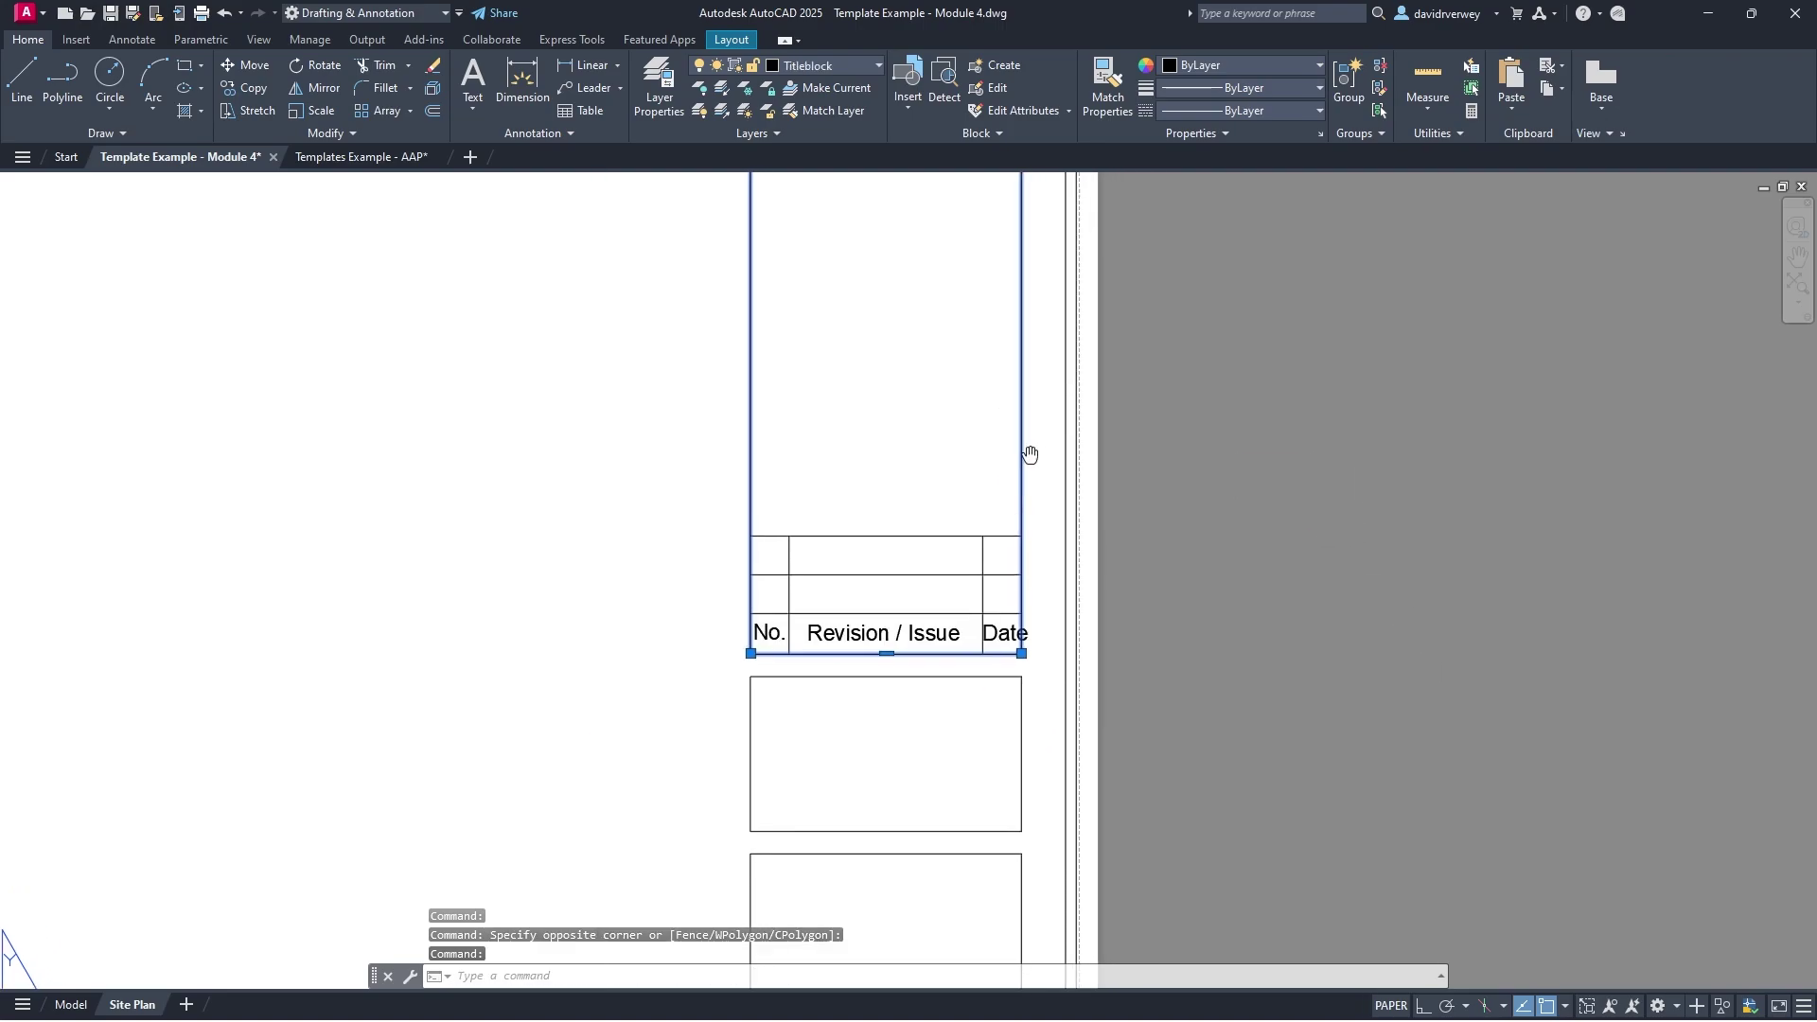
click(992, 300)
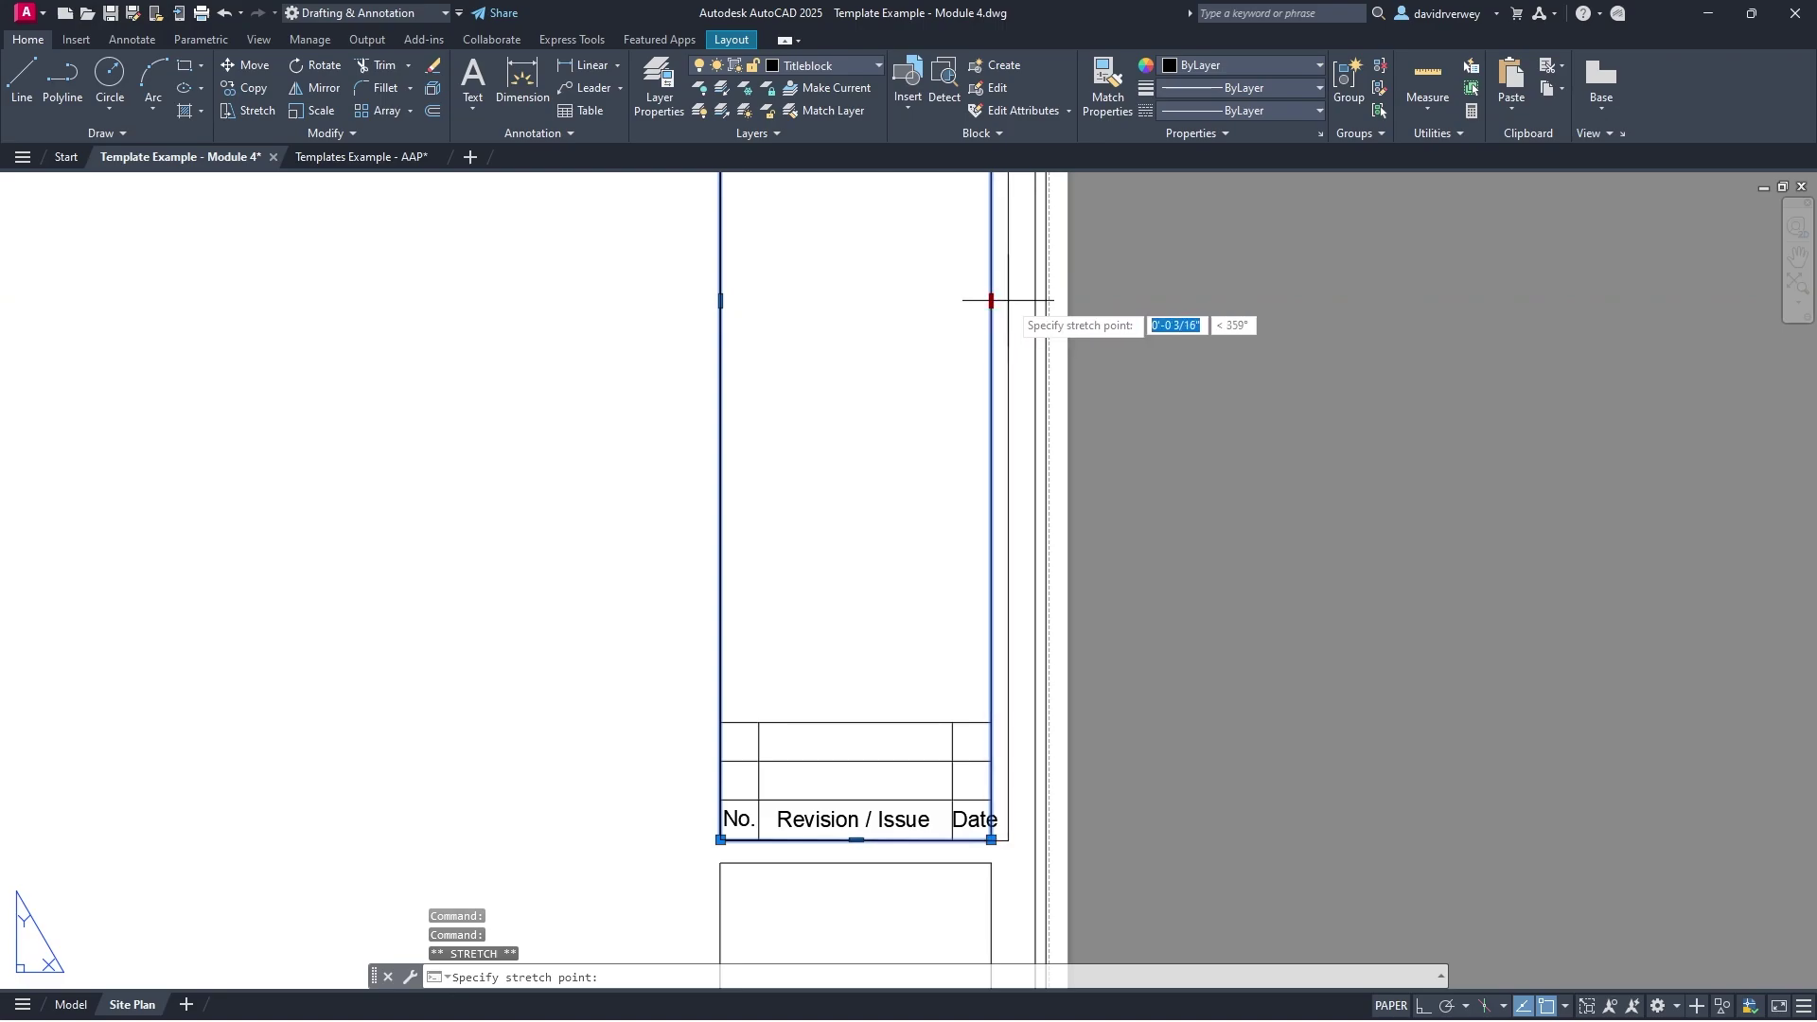
scroll(984, 299, up, 2)
scroll(989, 299, up, 2)
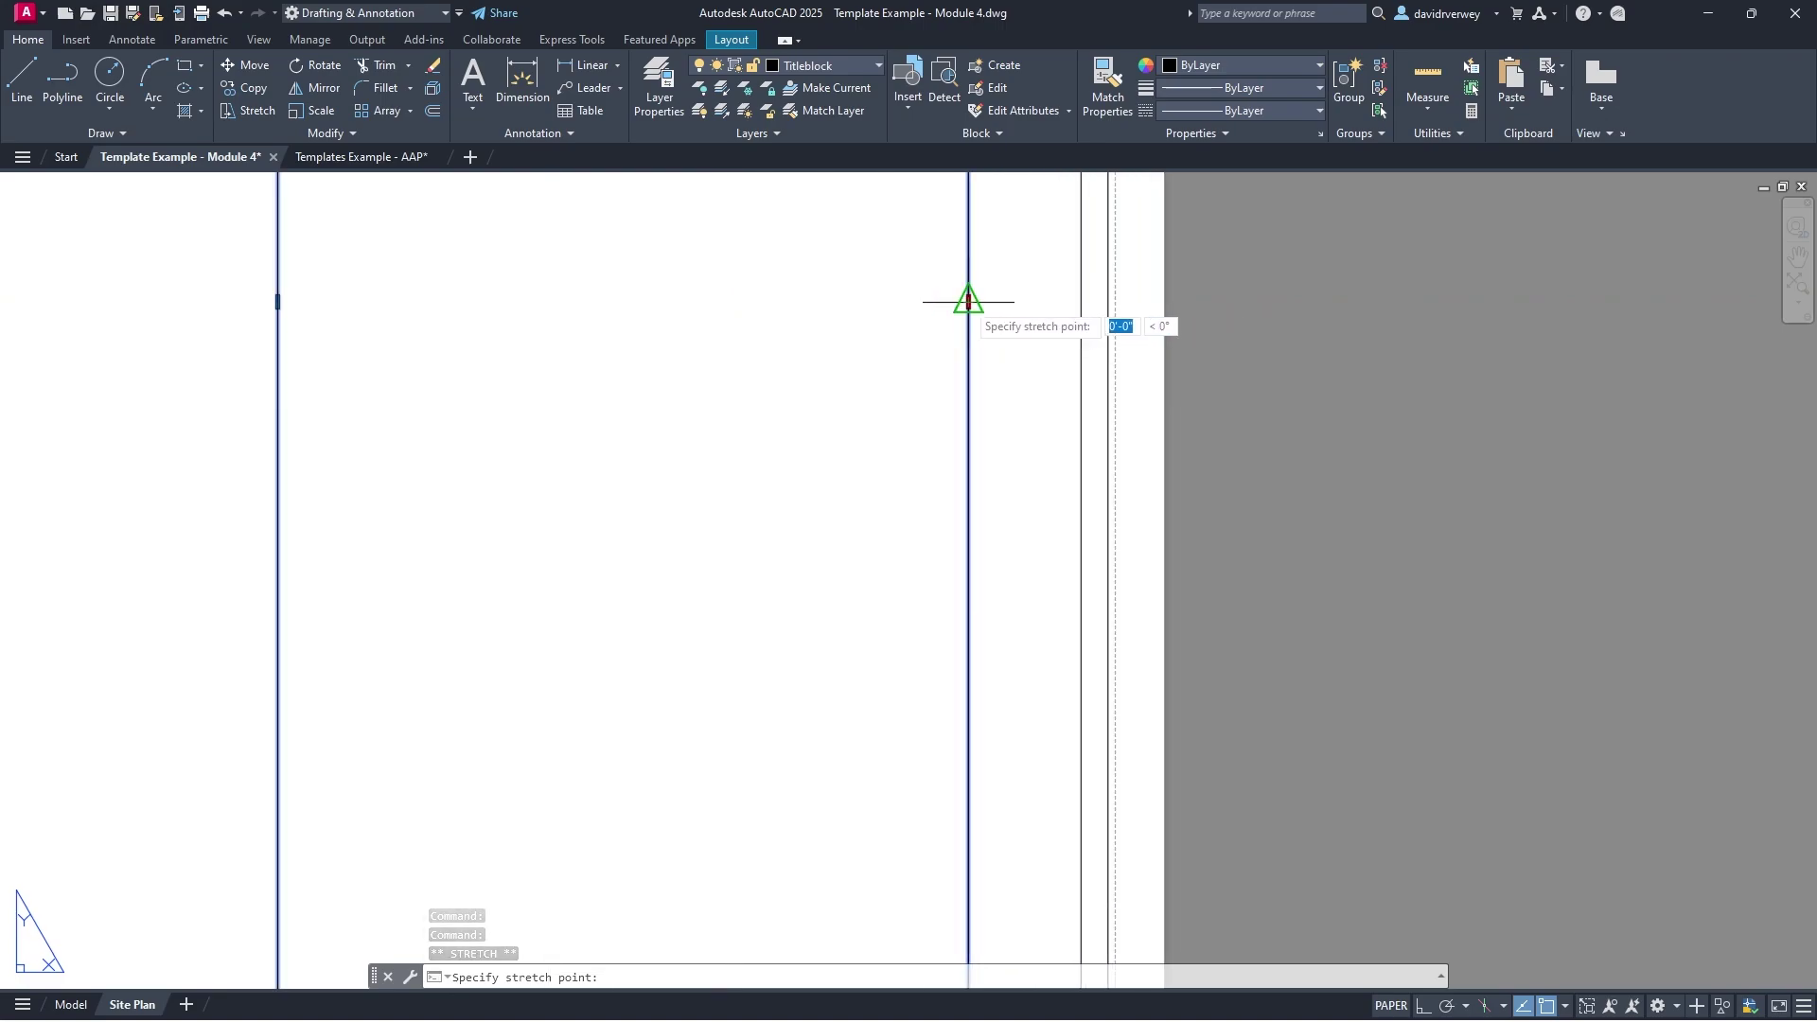
click(1003, 302)
scroll(991, 752, down, 2)
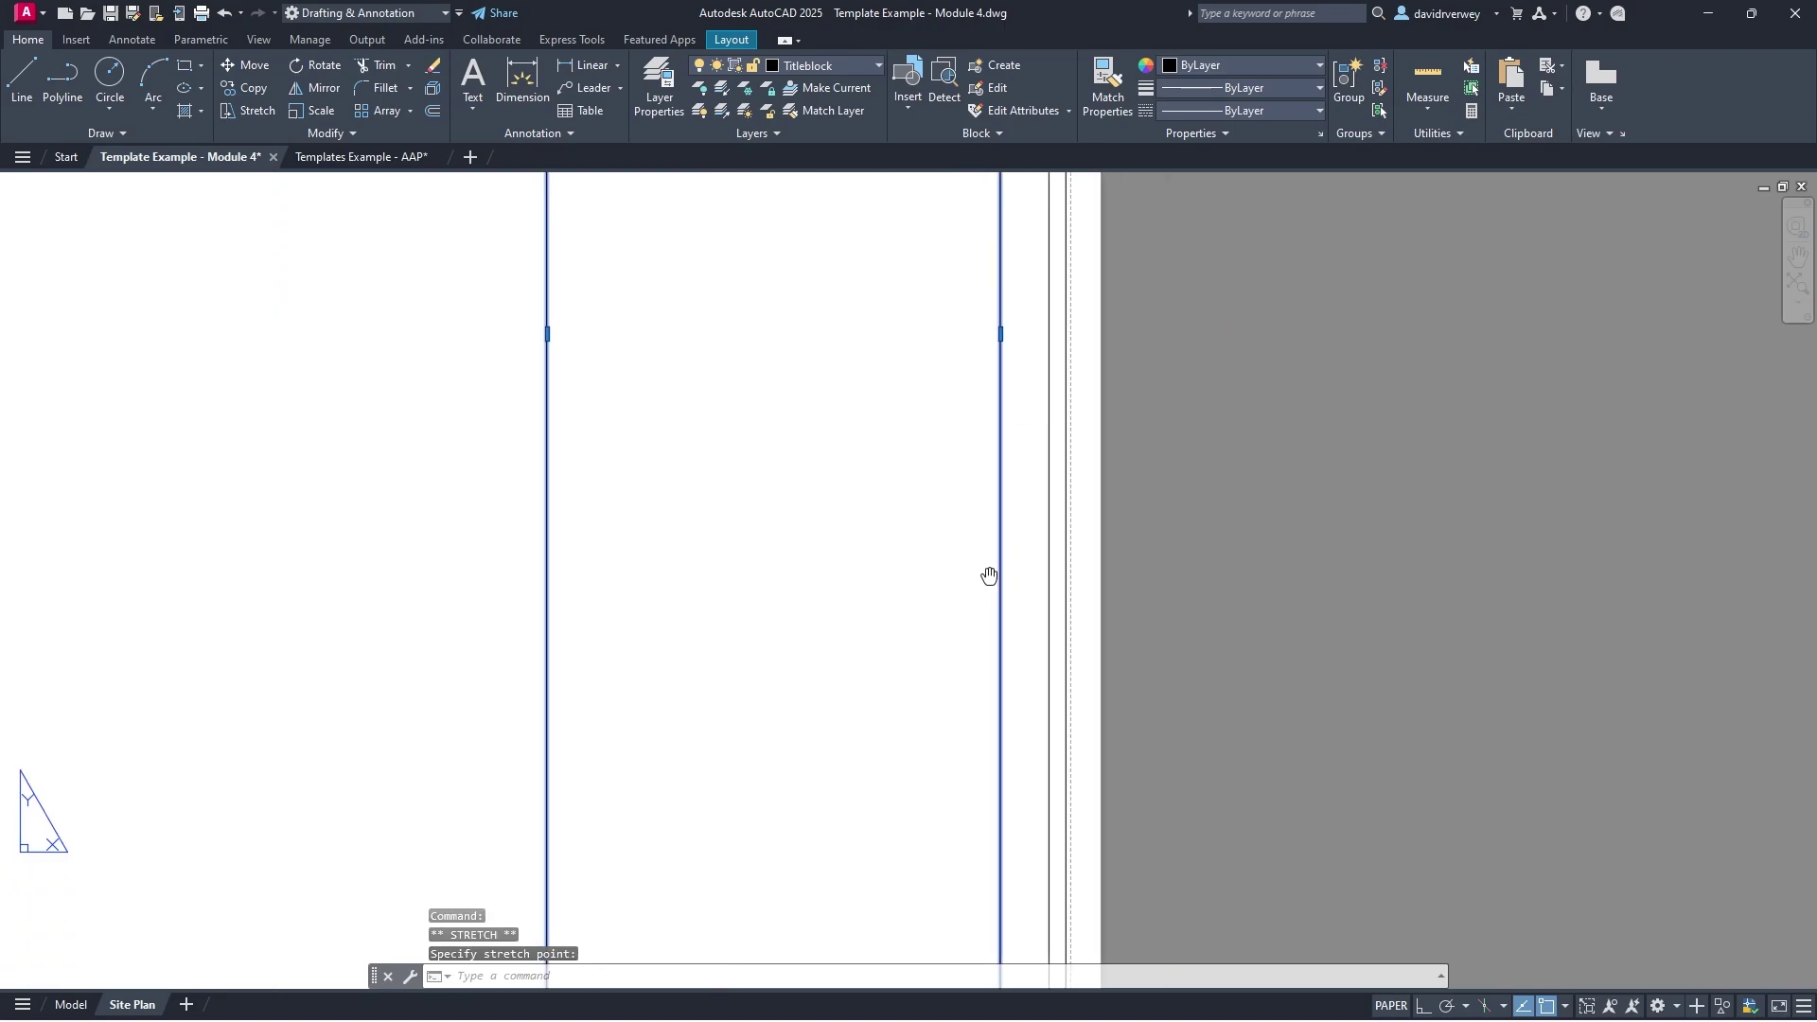
scroll(1017, 795, up, 4)
key(Escape)
Step: Stretch the row line directly above the revision headings to the widened box's right edge
scroll(1076, 540, down, 4)
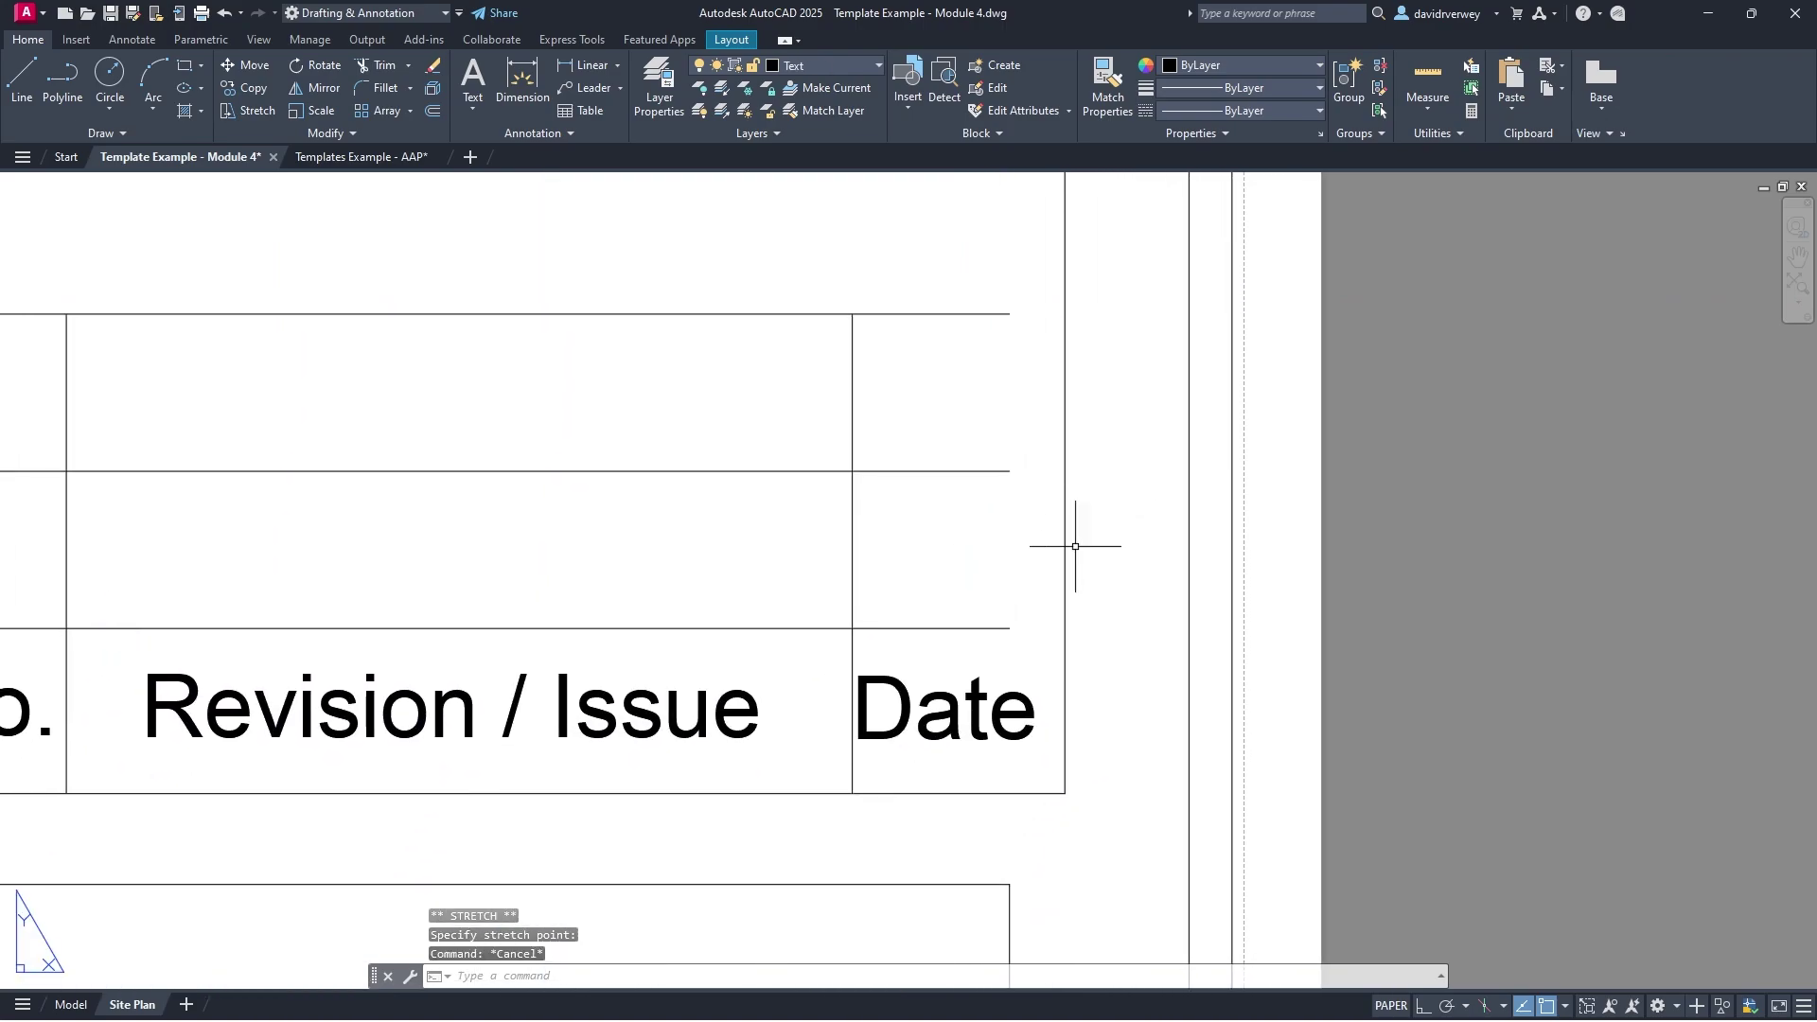
middle_drag(1018, 499, 1017, 518)
click(1031, 644)
click(1035, 643)
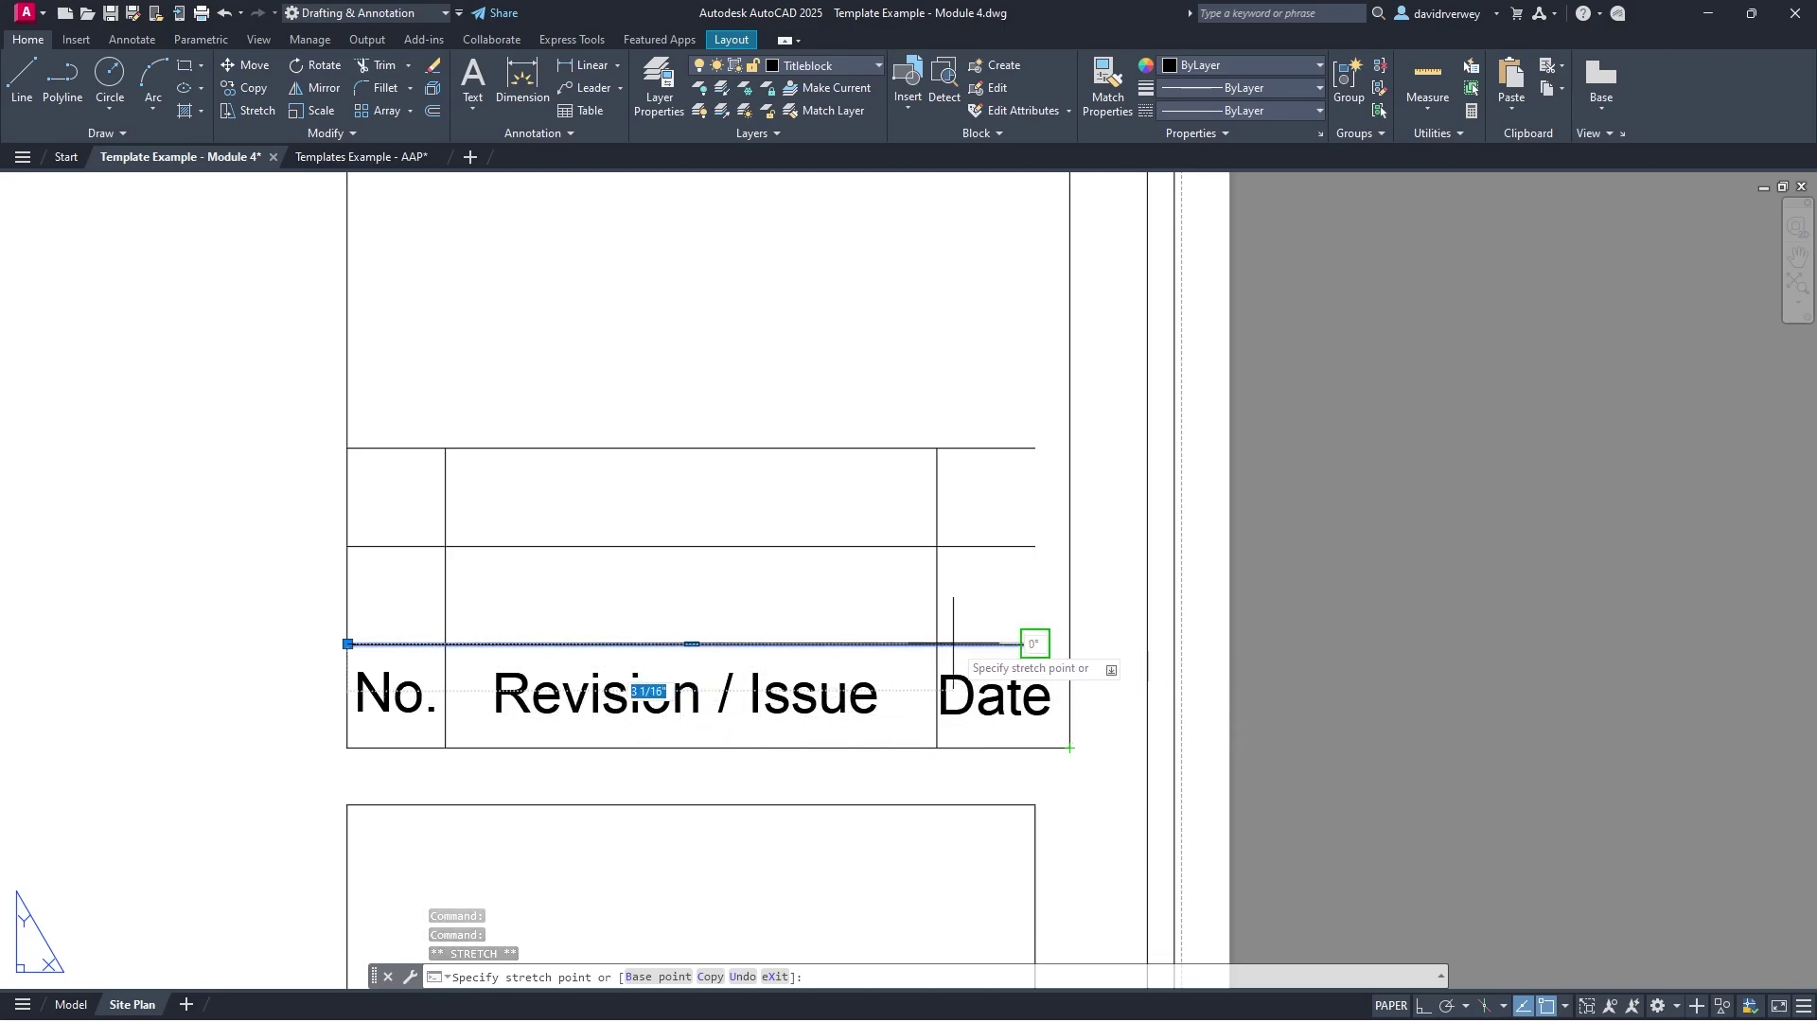
click(1070, 644)
key(Escape)
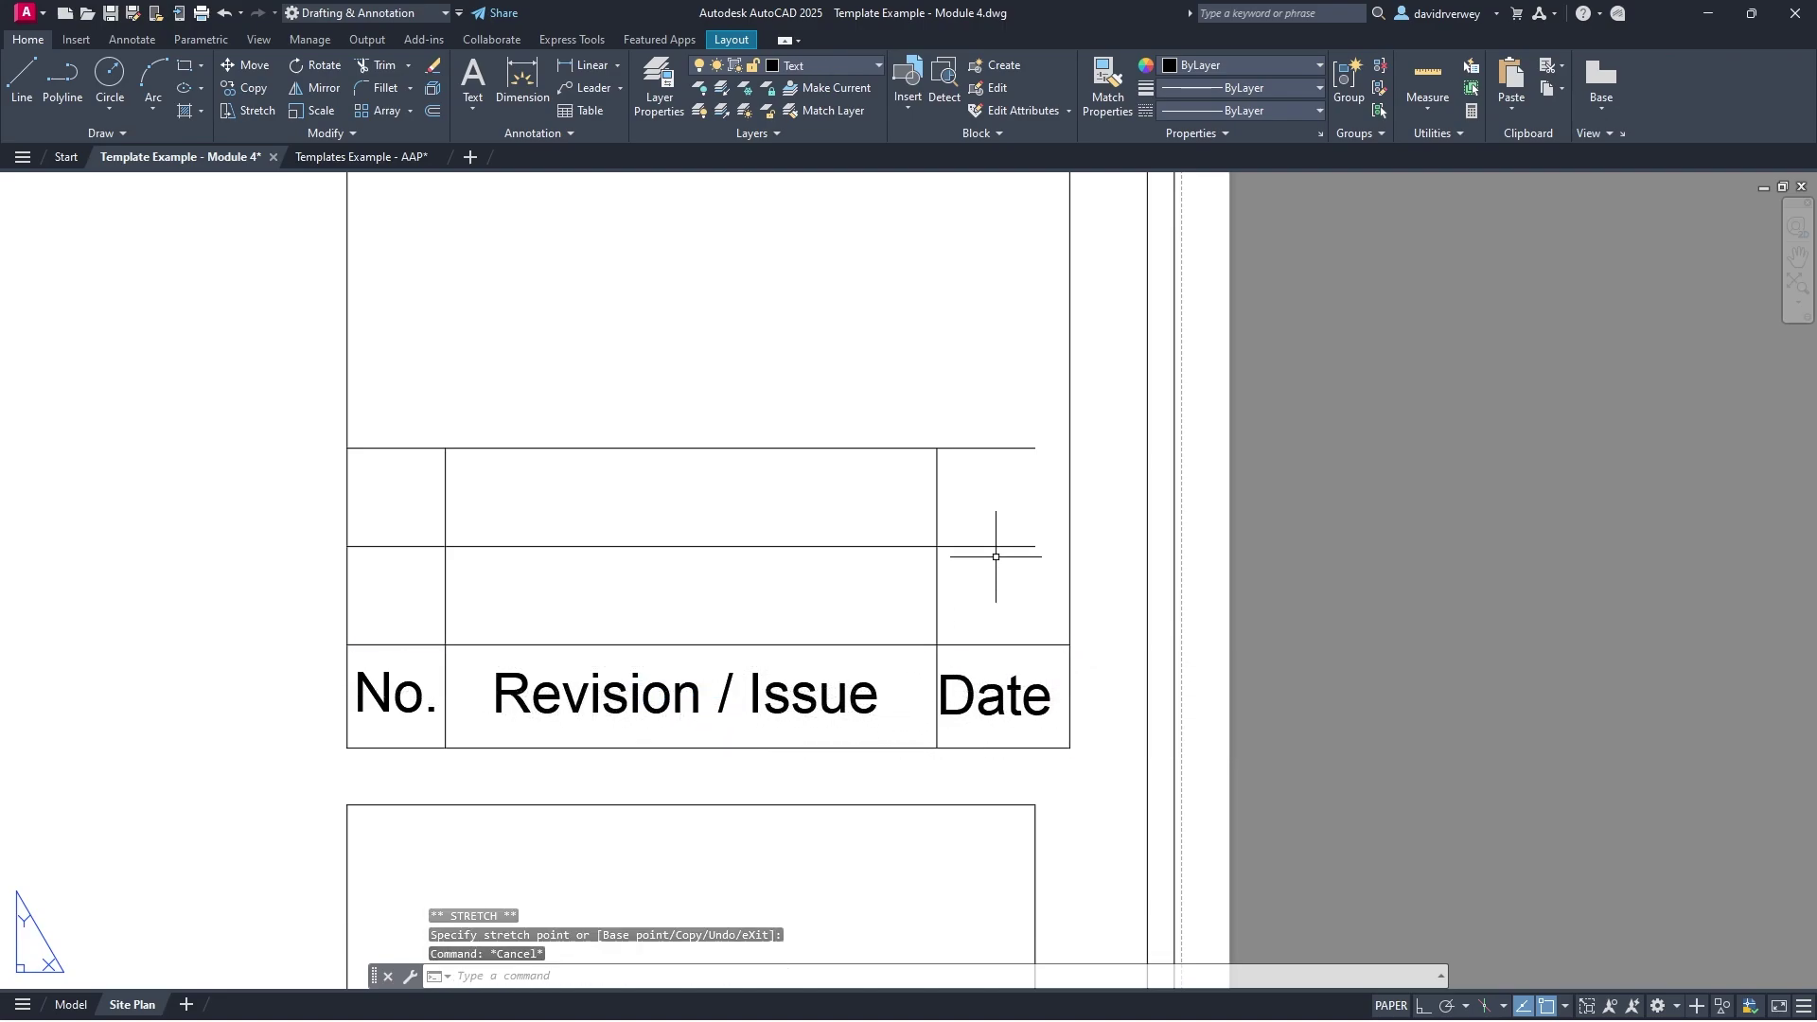
Step: Stretch the two upper row lines of the revision table to the widened box's right edge
click(996, 546)
click(1035, 546)
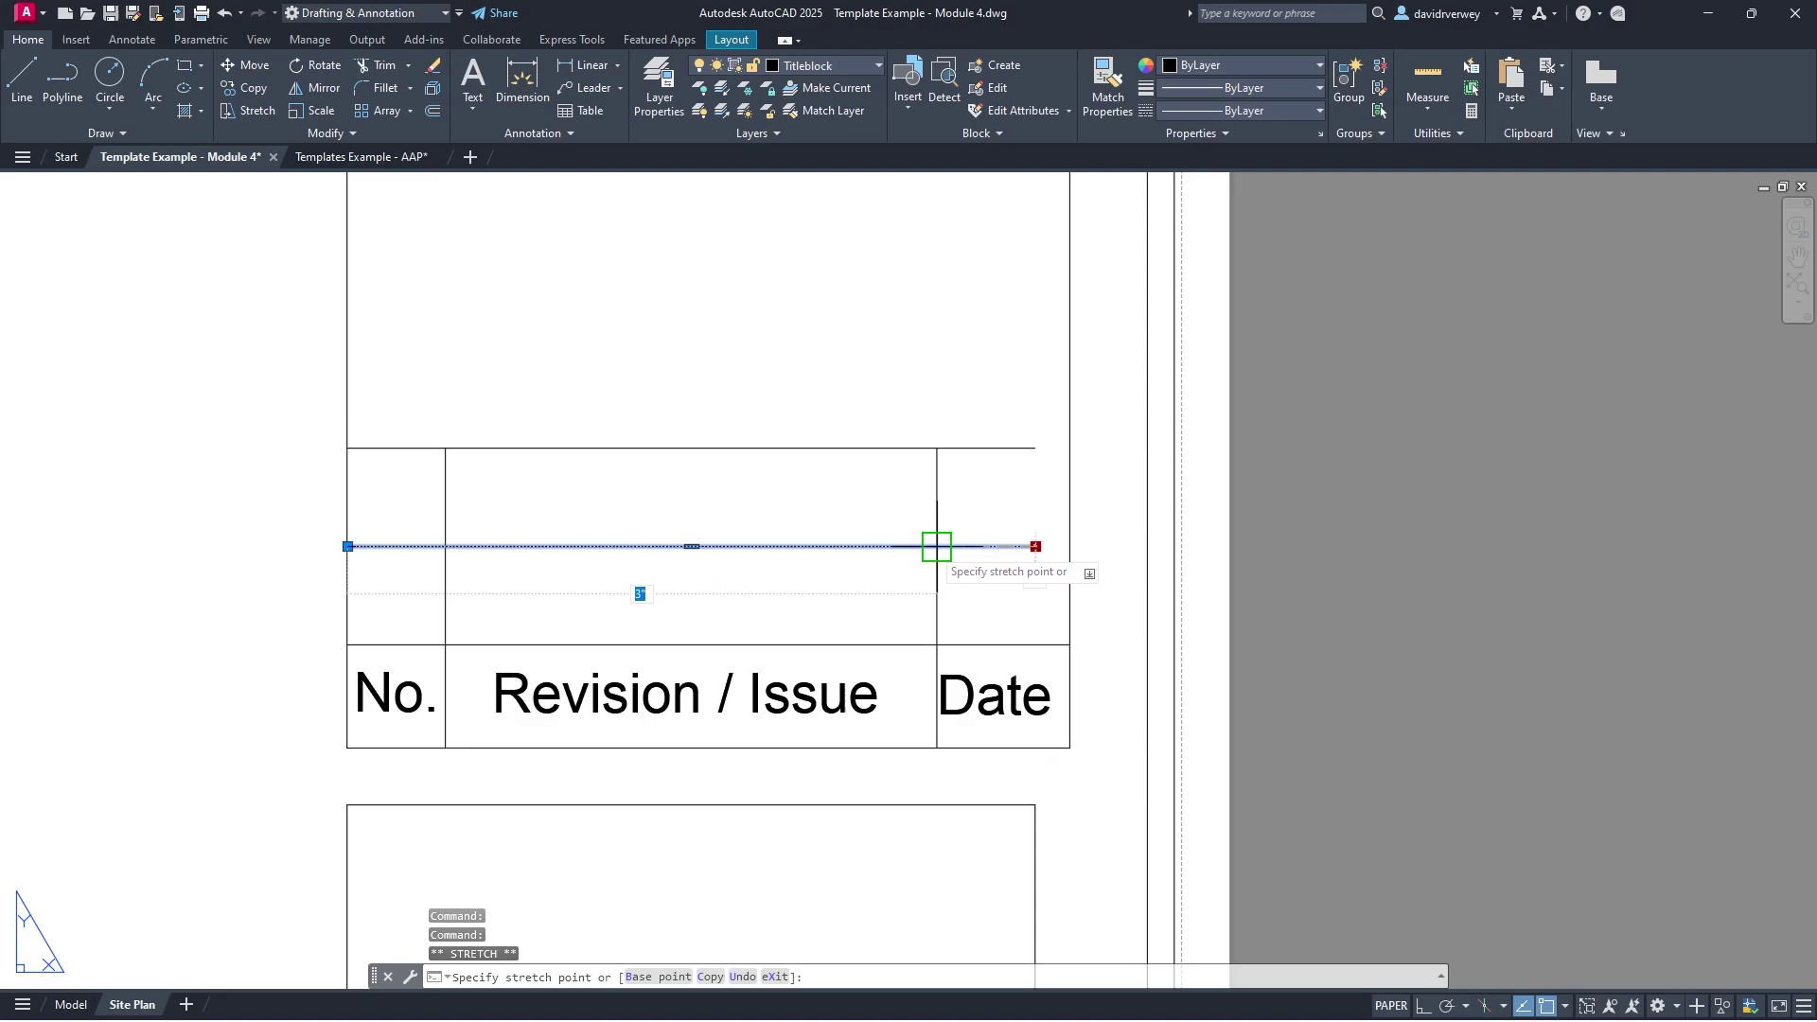
click(1069, 546)
click(980, 449)
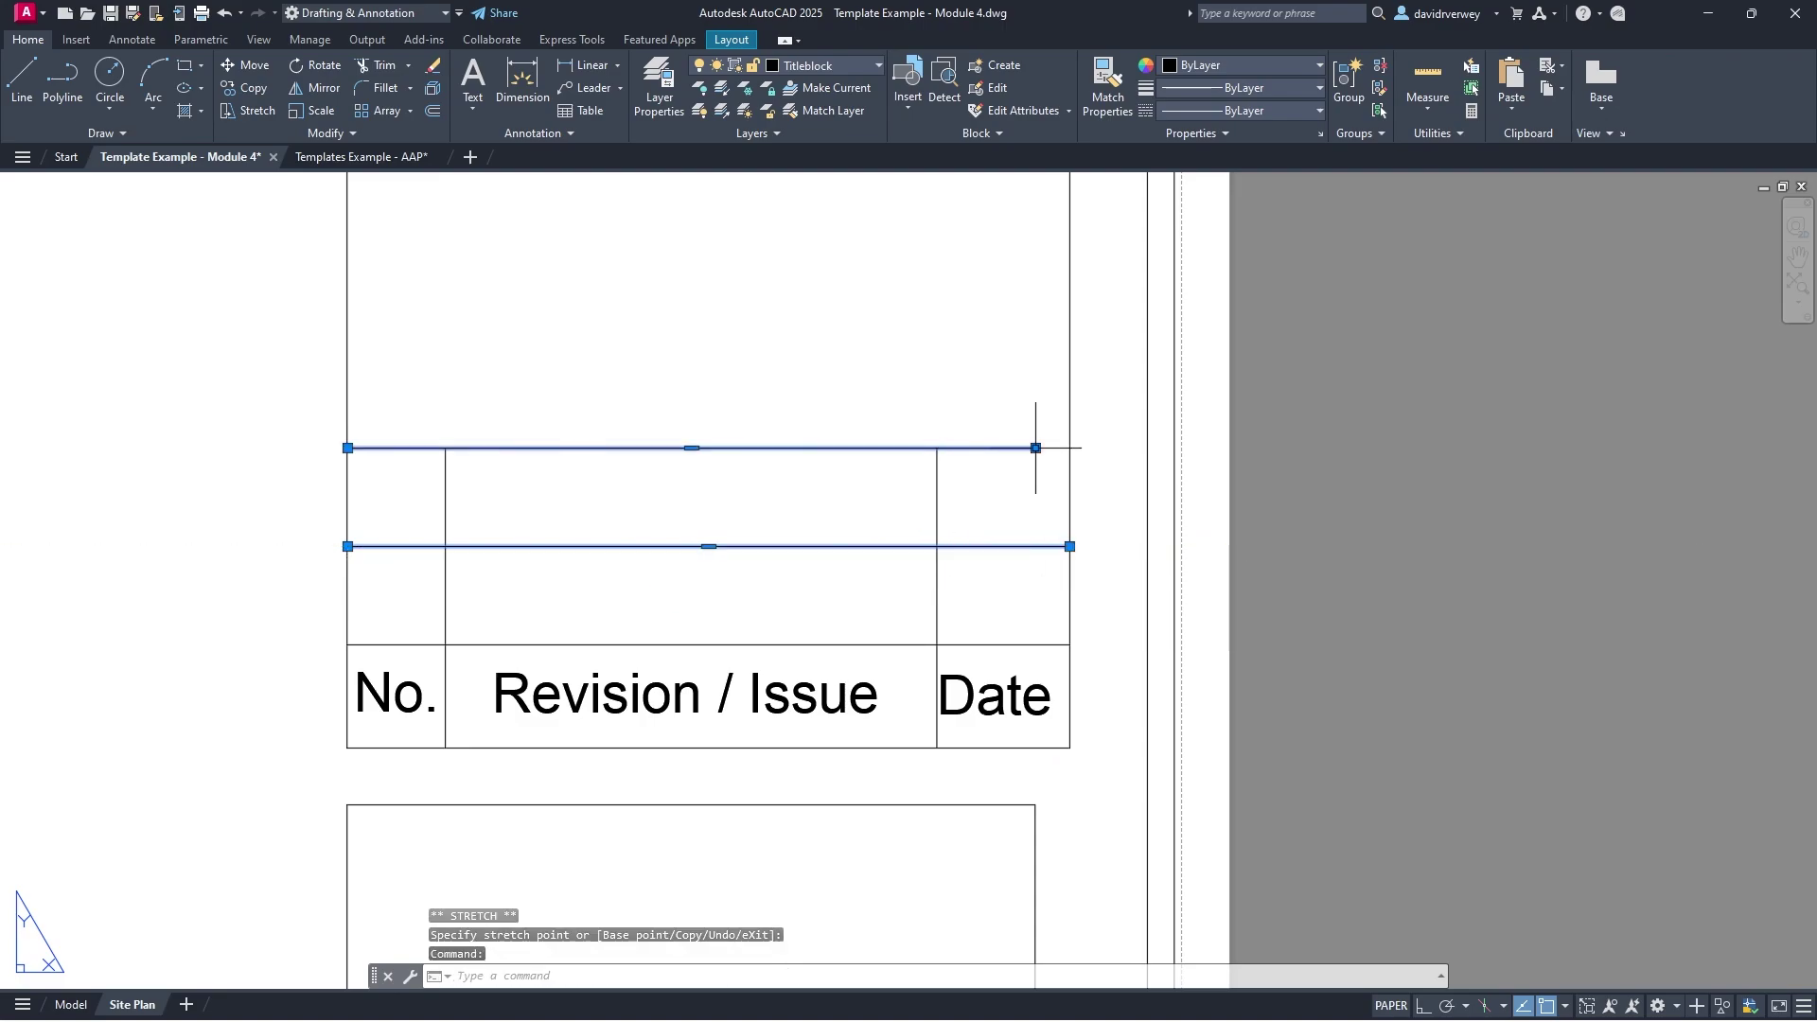
click(1034, 447)
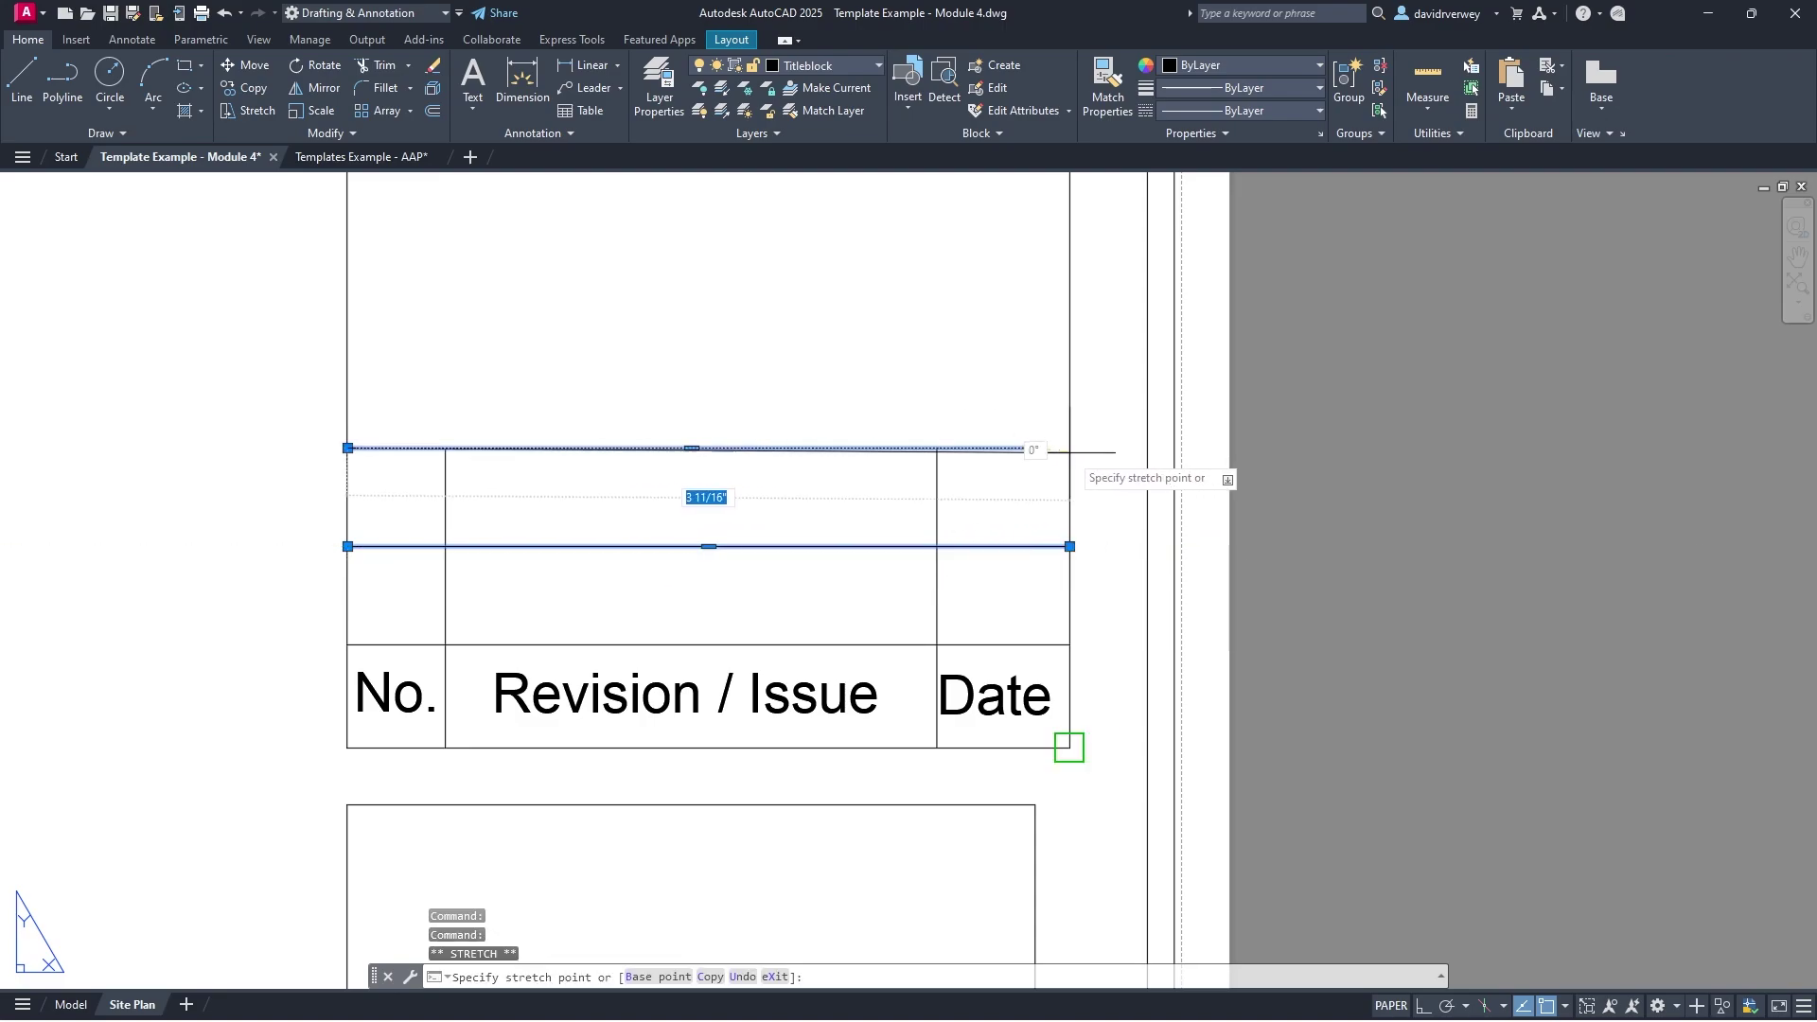
click(1069, 448)
key(Escape)
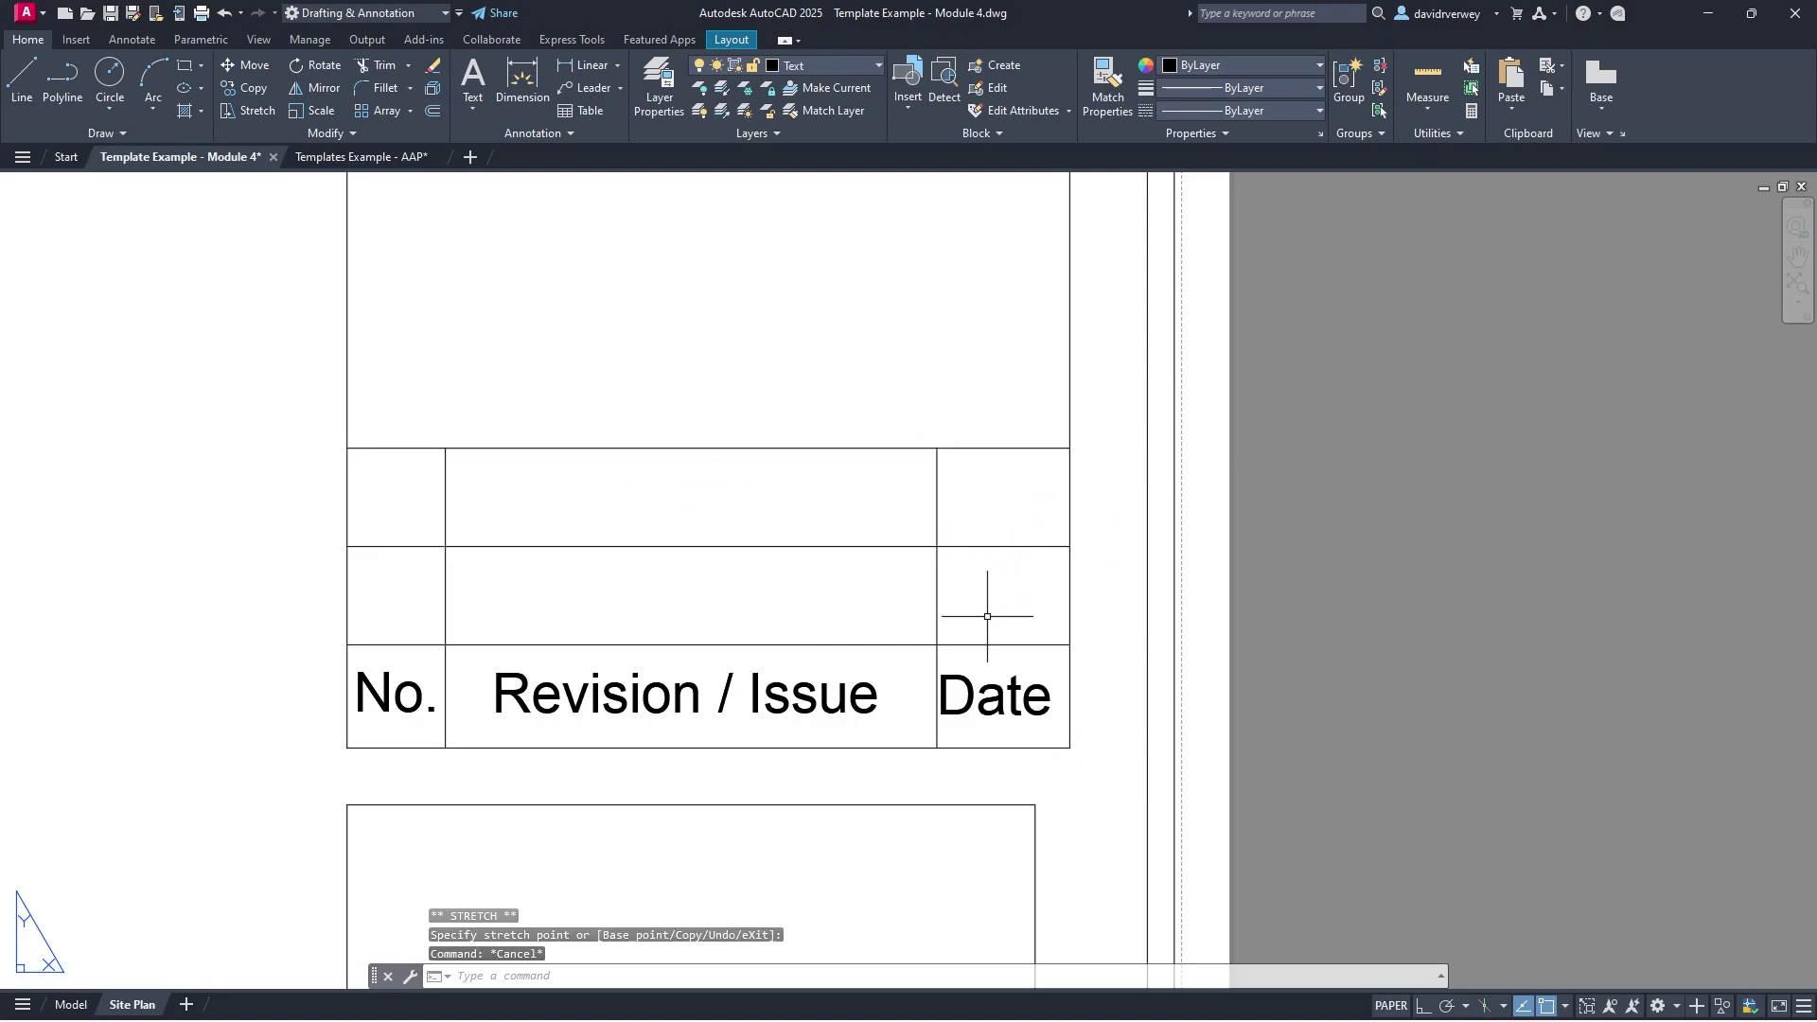
Step: Move the "Date" text to the centre of the widened cell
click(999, 676)
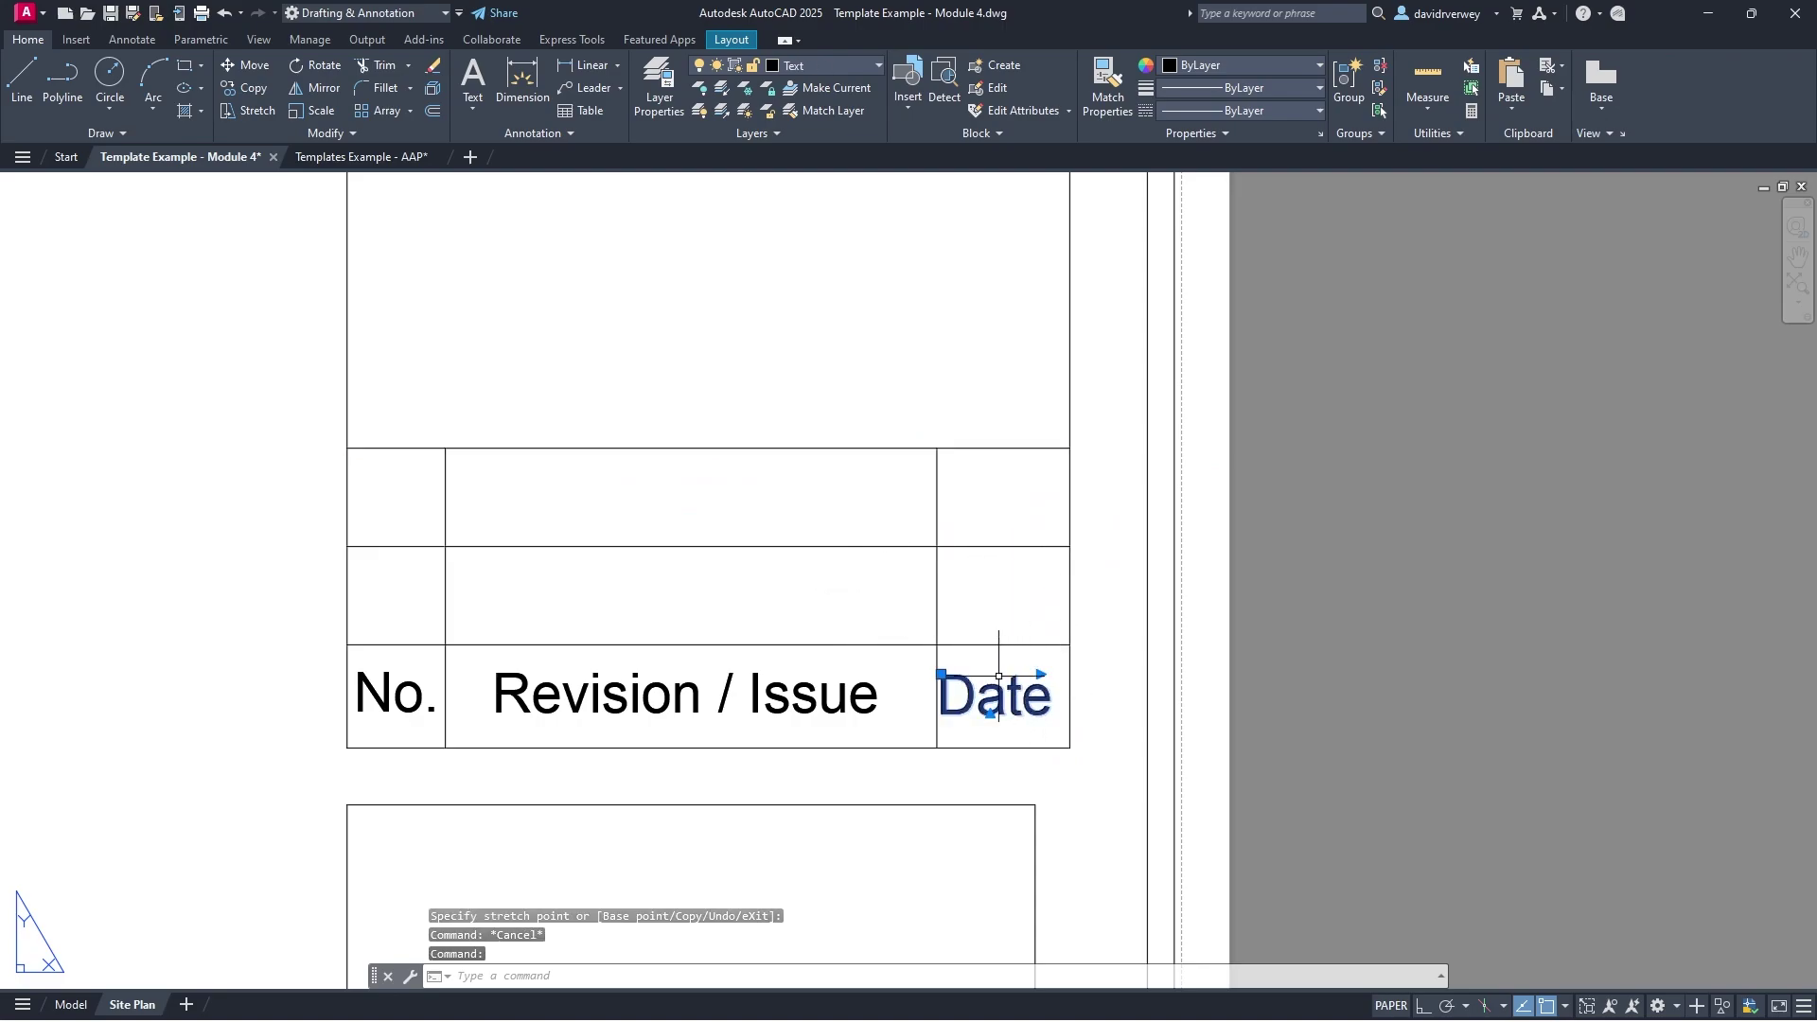
key(Return)
click(961, 698)
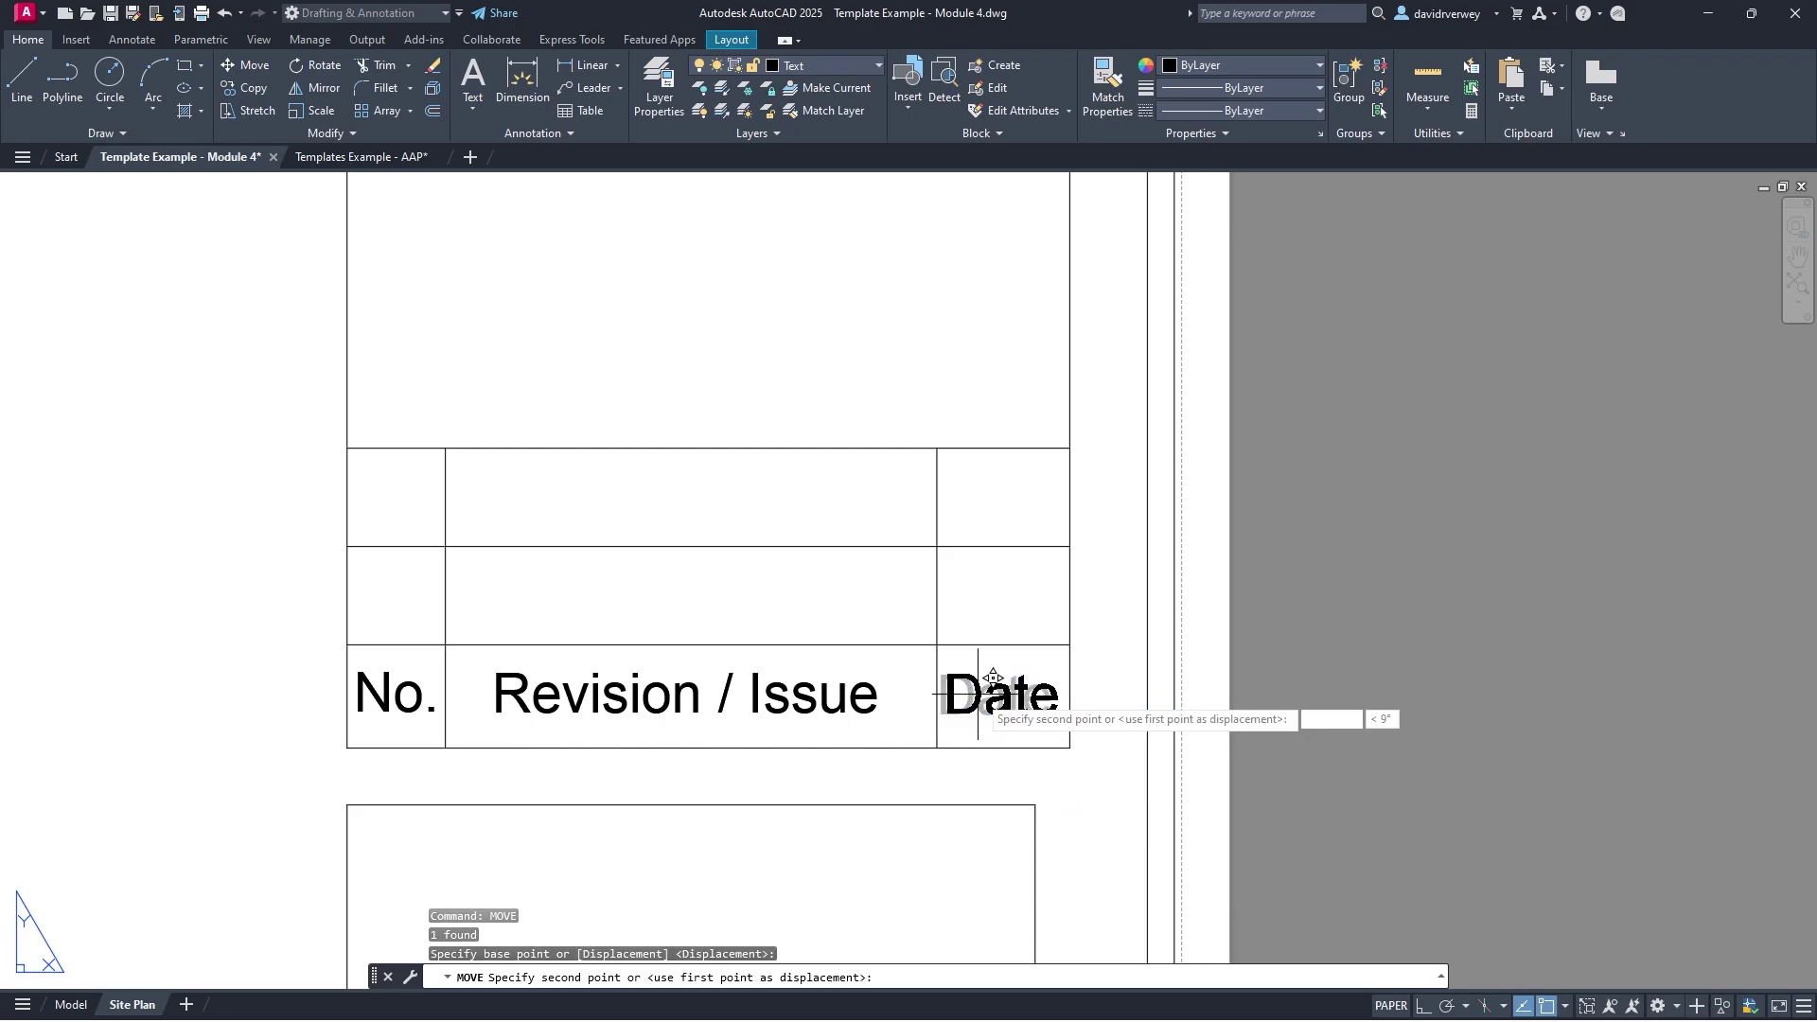
click(1008, 653)
Step: Check the box labels in Templates Example - AAP, and add the multiline text "Firm Name & Address" in the Module 4 box below the revision table
scroll(1090, 575, down, 1)
middle_drag(1088, 791, 1139, 576)
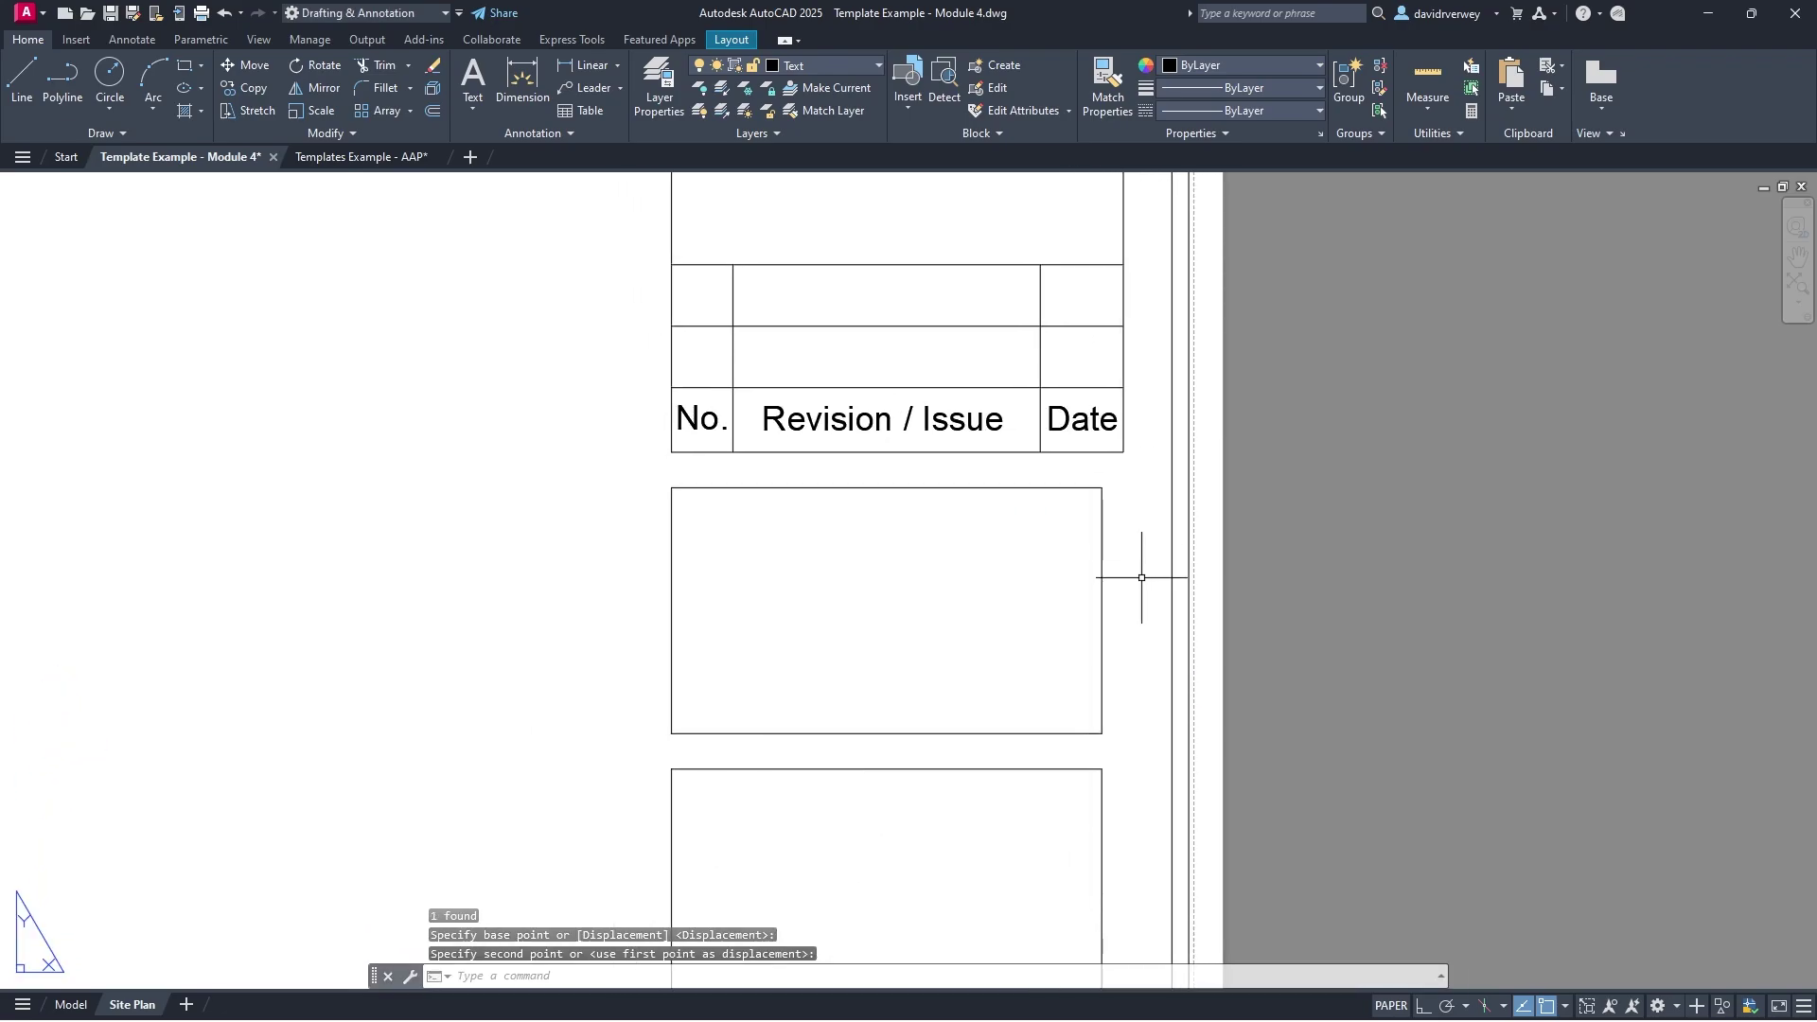
middle_drag(1104, 661, 1108, 621)
click(362, 156)
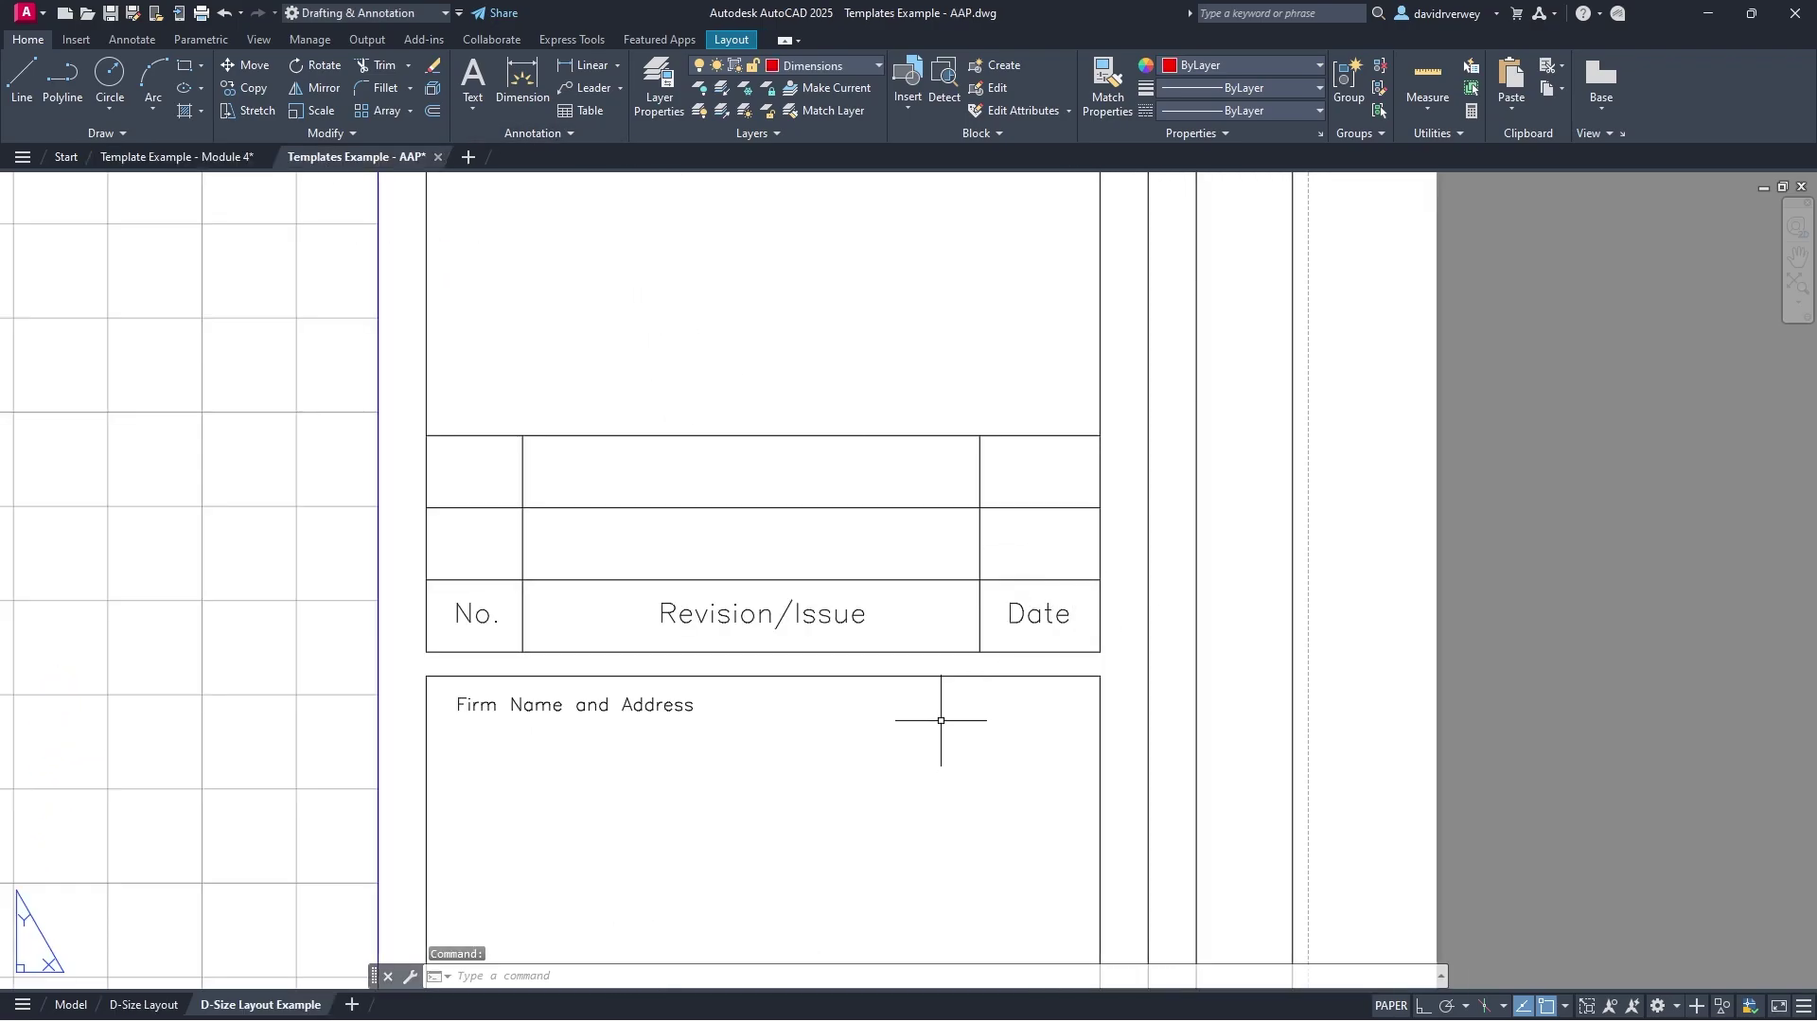
middle_drag(851, 729, 885, 324)
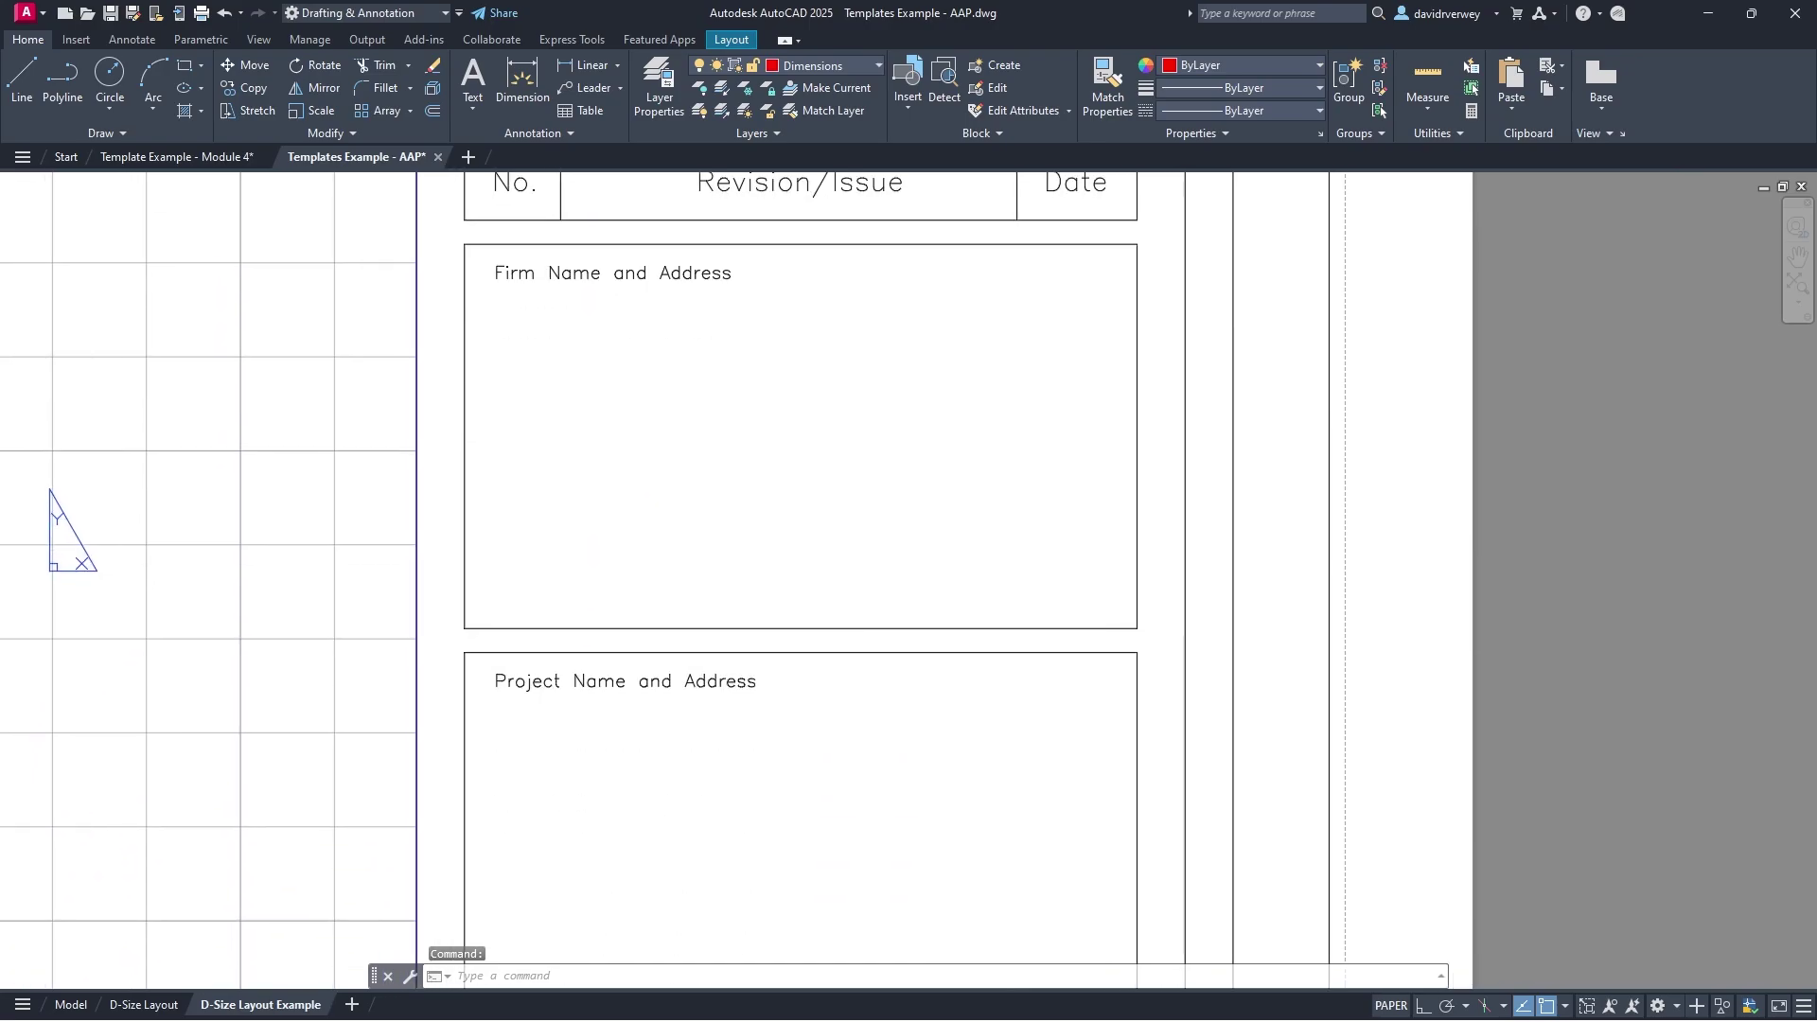
click(175, 157)
click(488, 87)
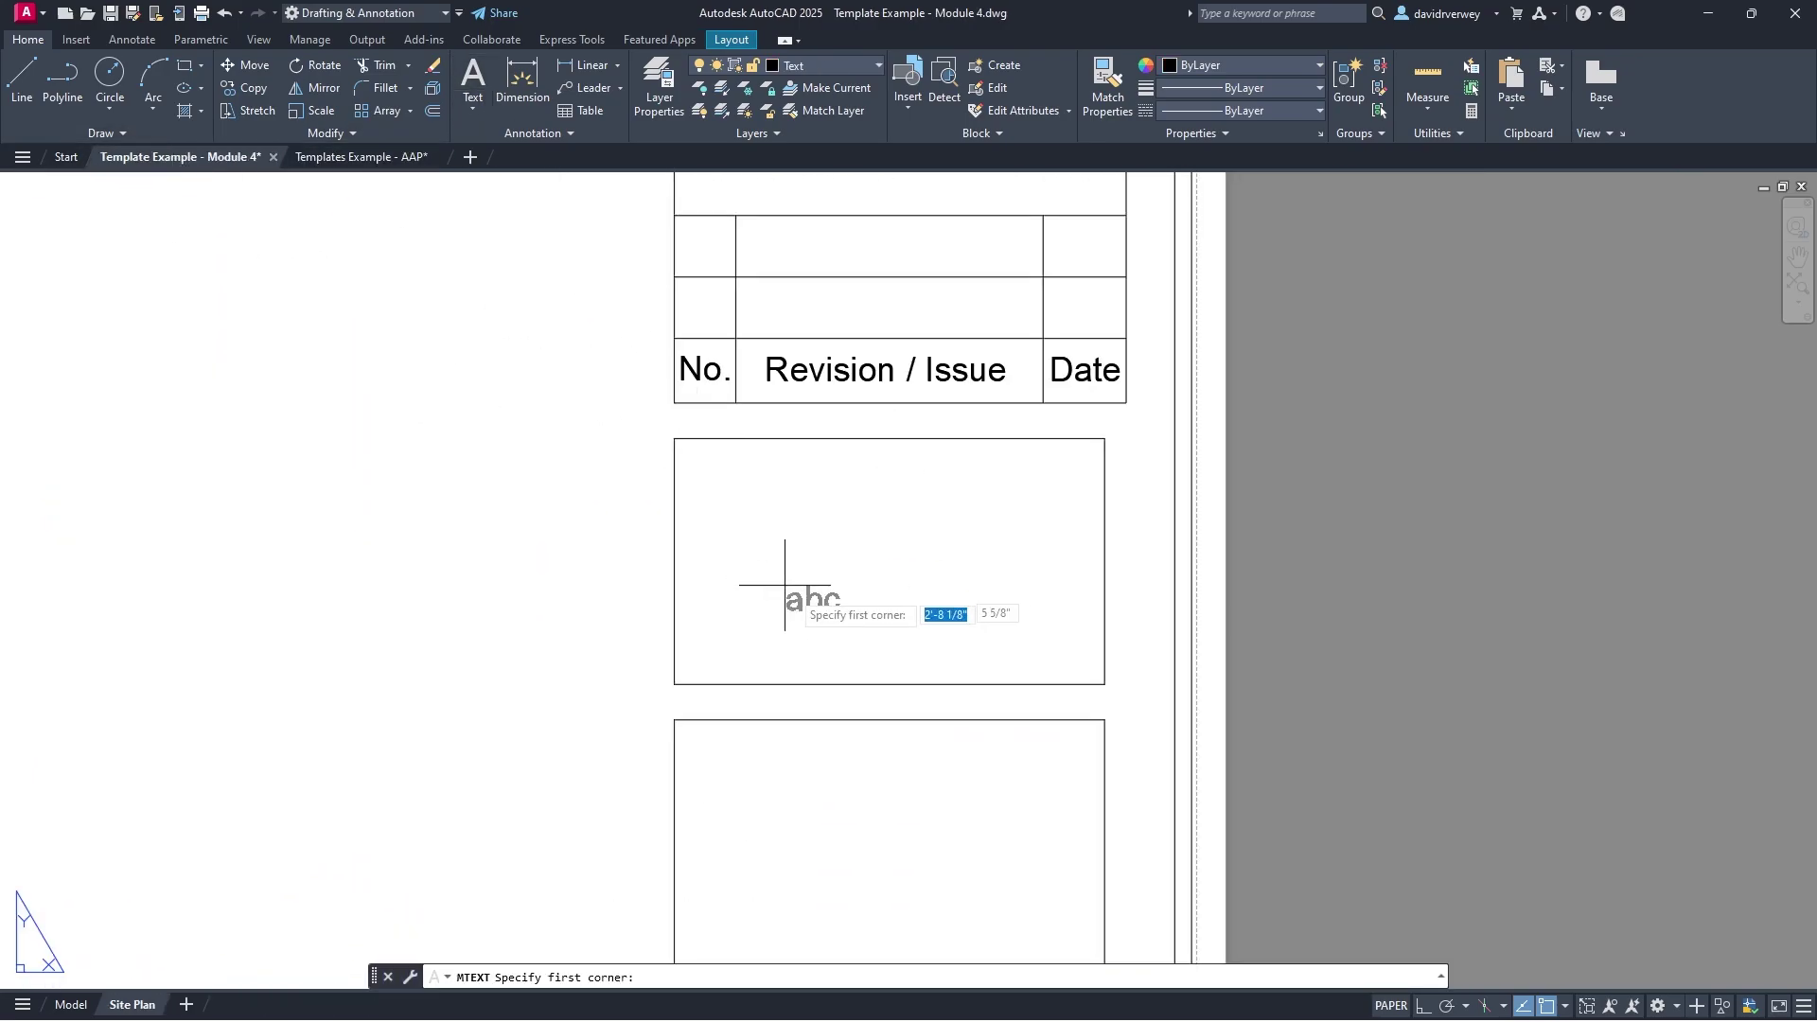
click(674, 438)
click(1104, 683)
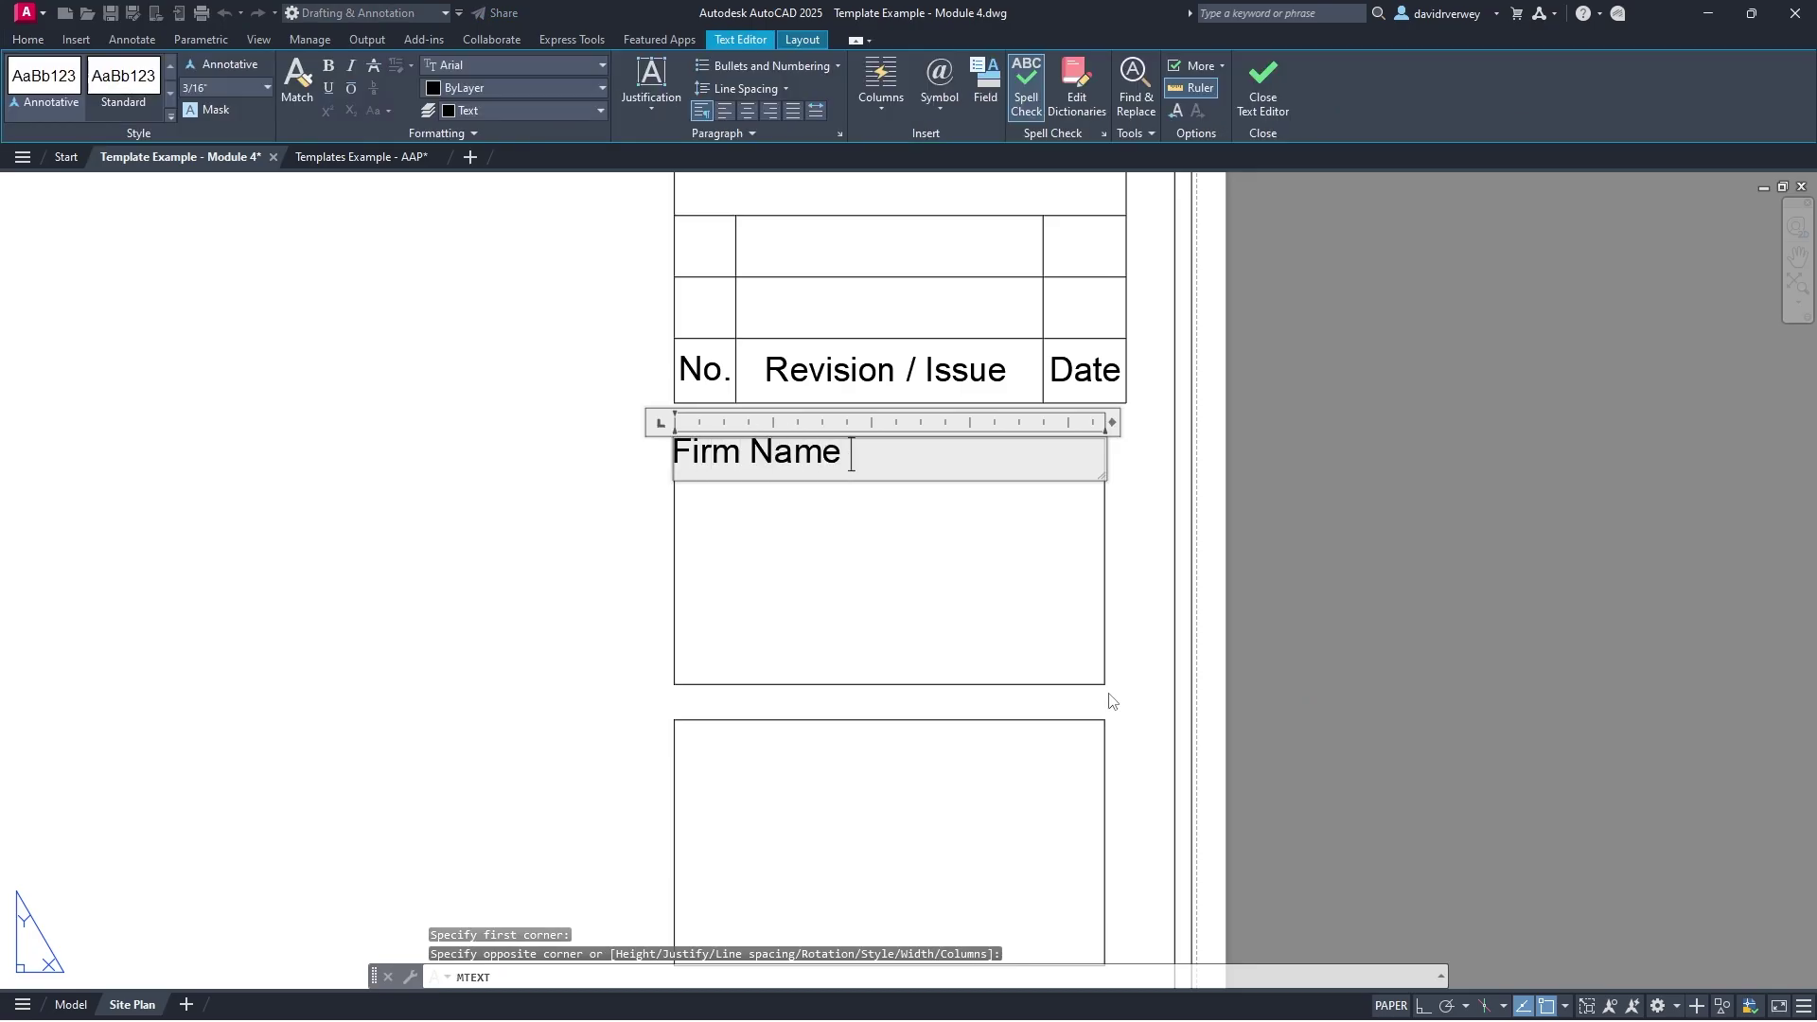
text(Firm Name )
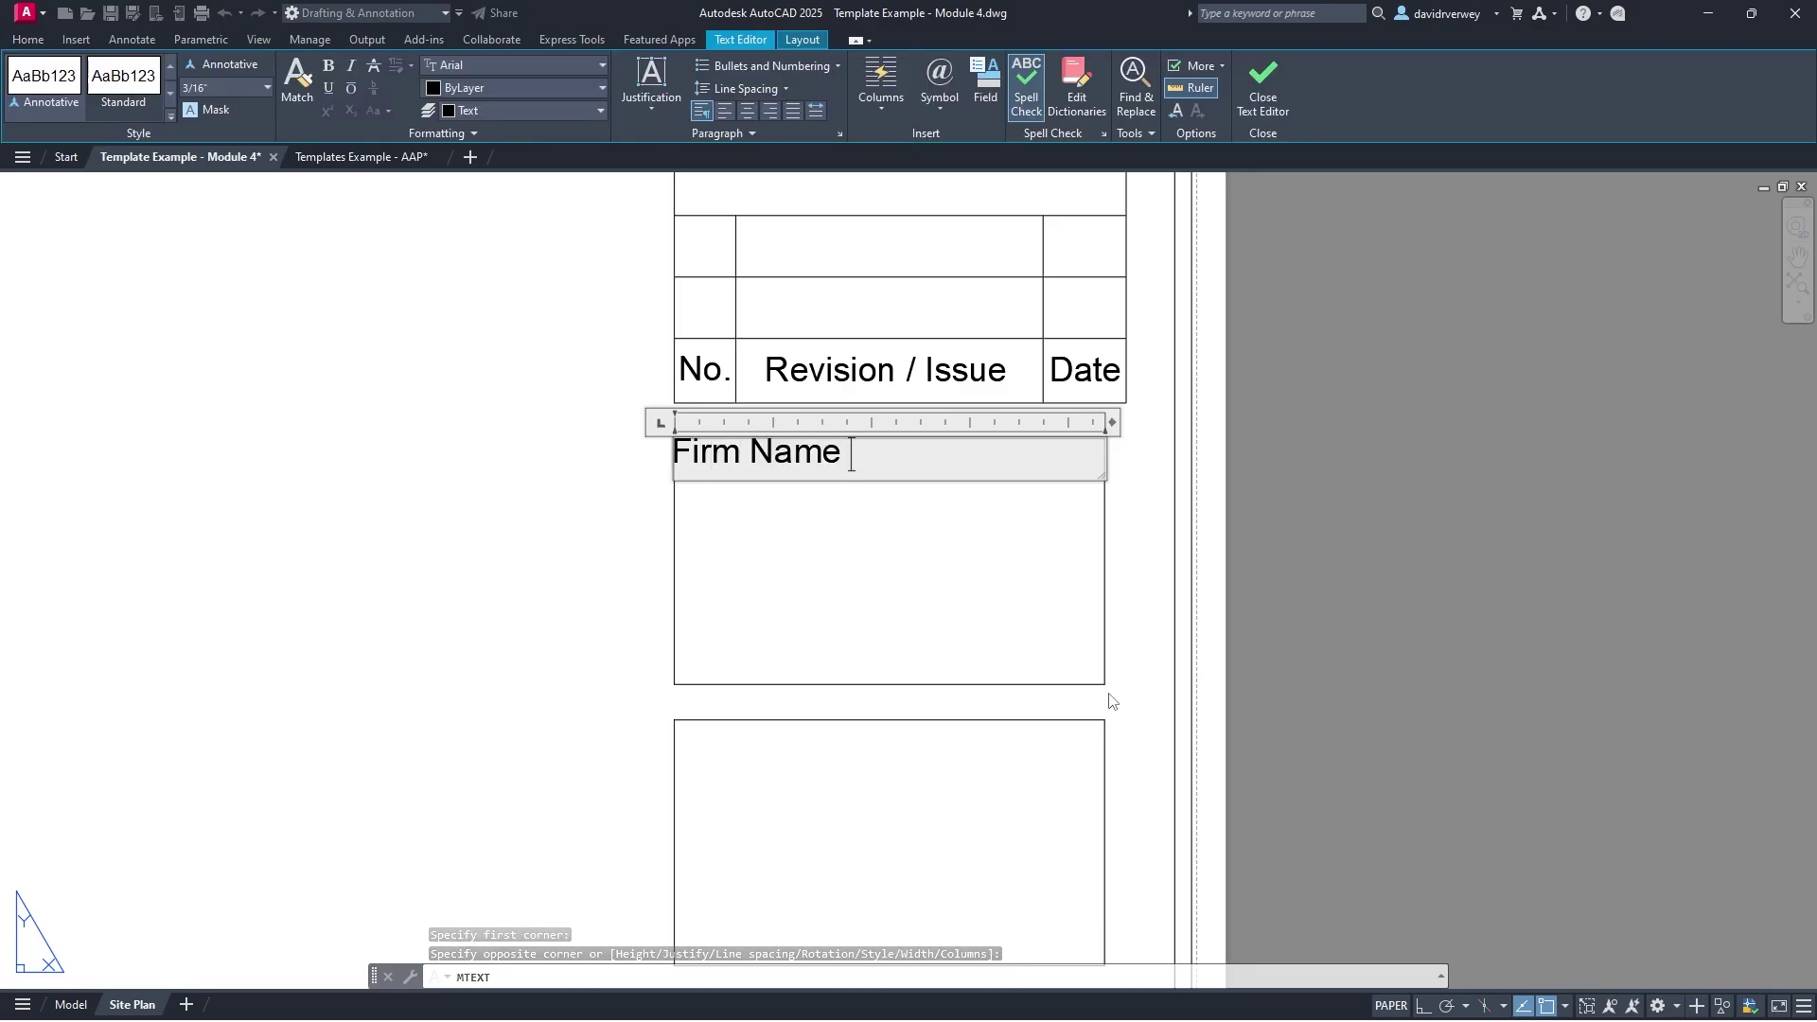
text(& Address)
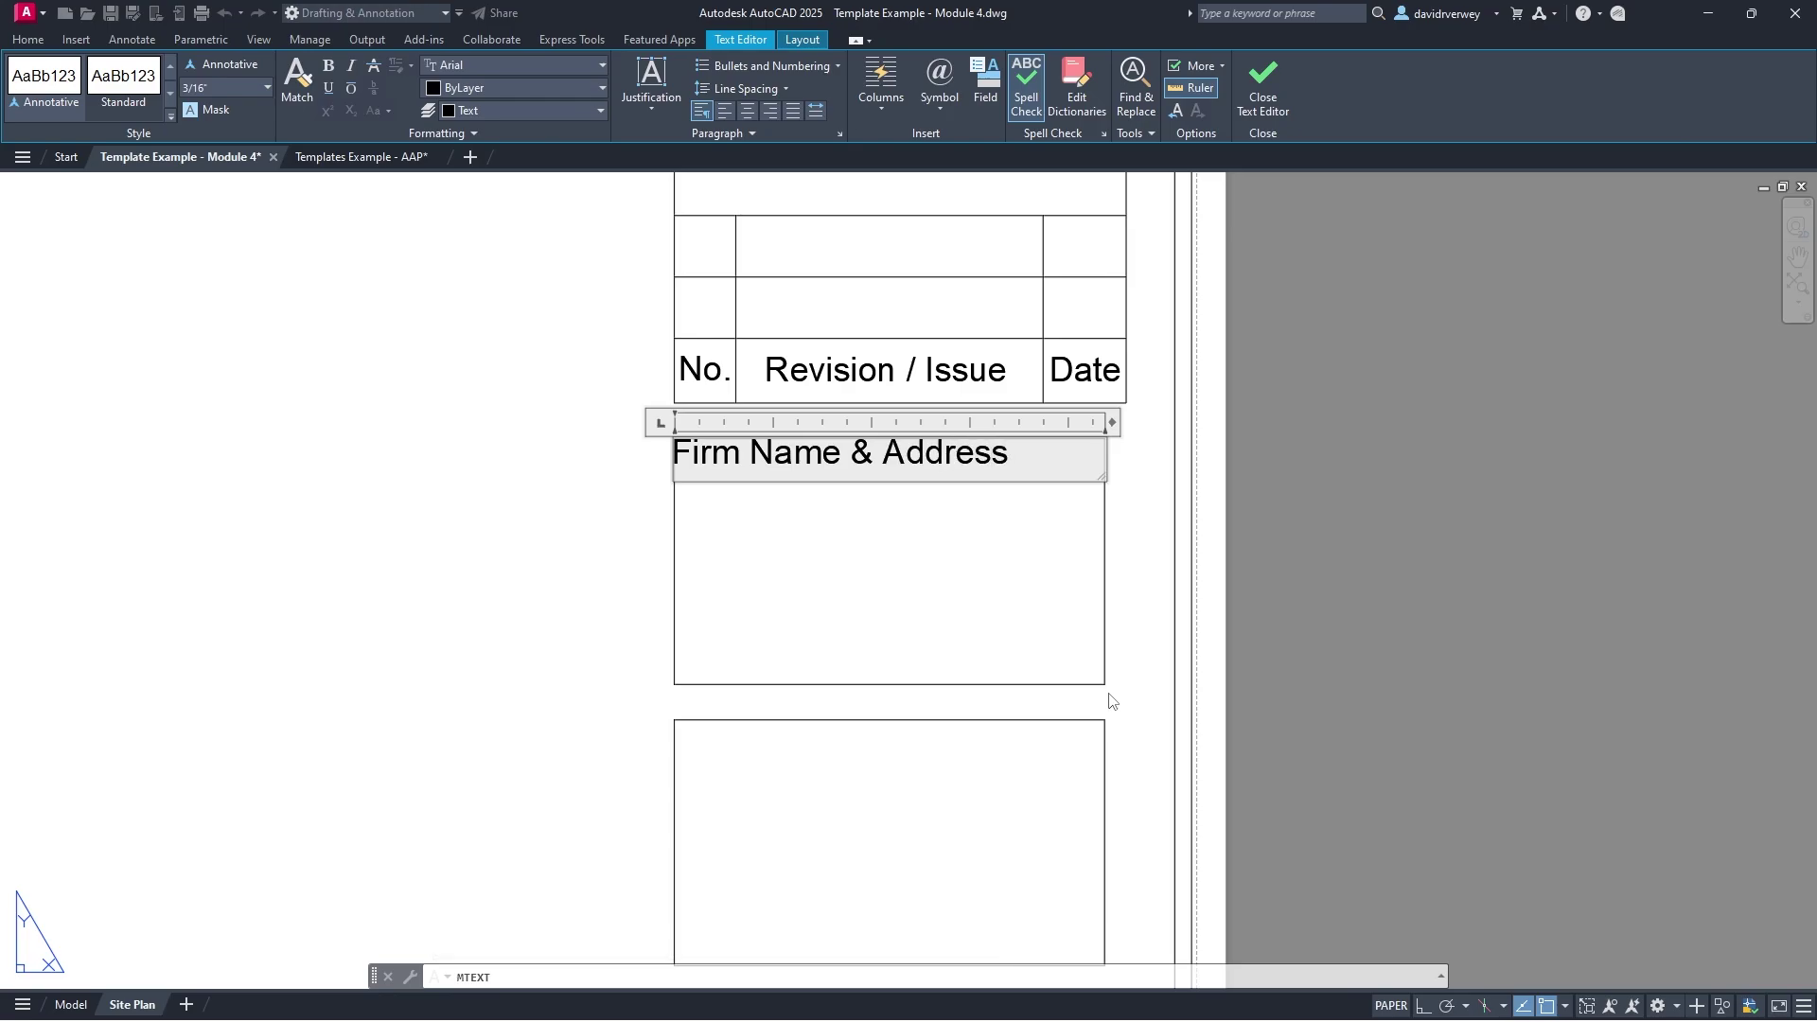
click(804, 527)
Step: Move the "Firm Name & Address" text inward, just below its box's top line and roughly centred
click(819, 477)
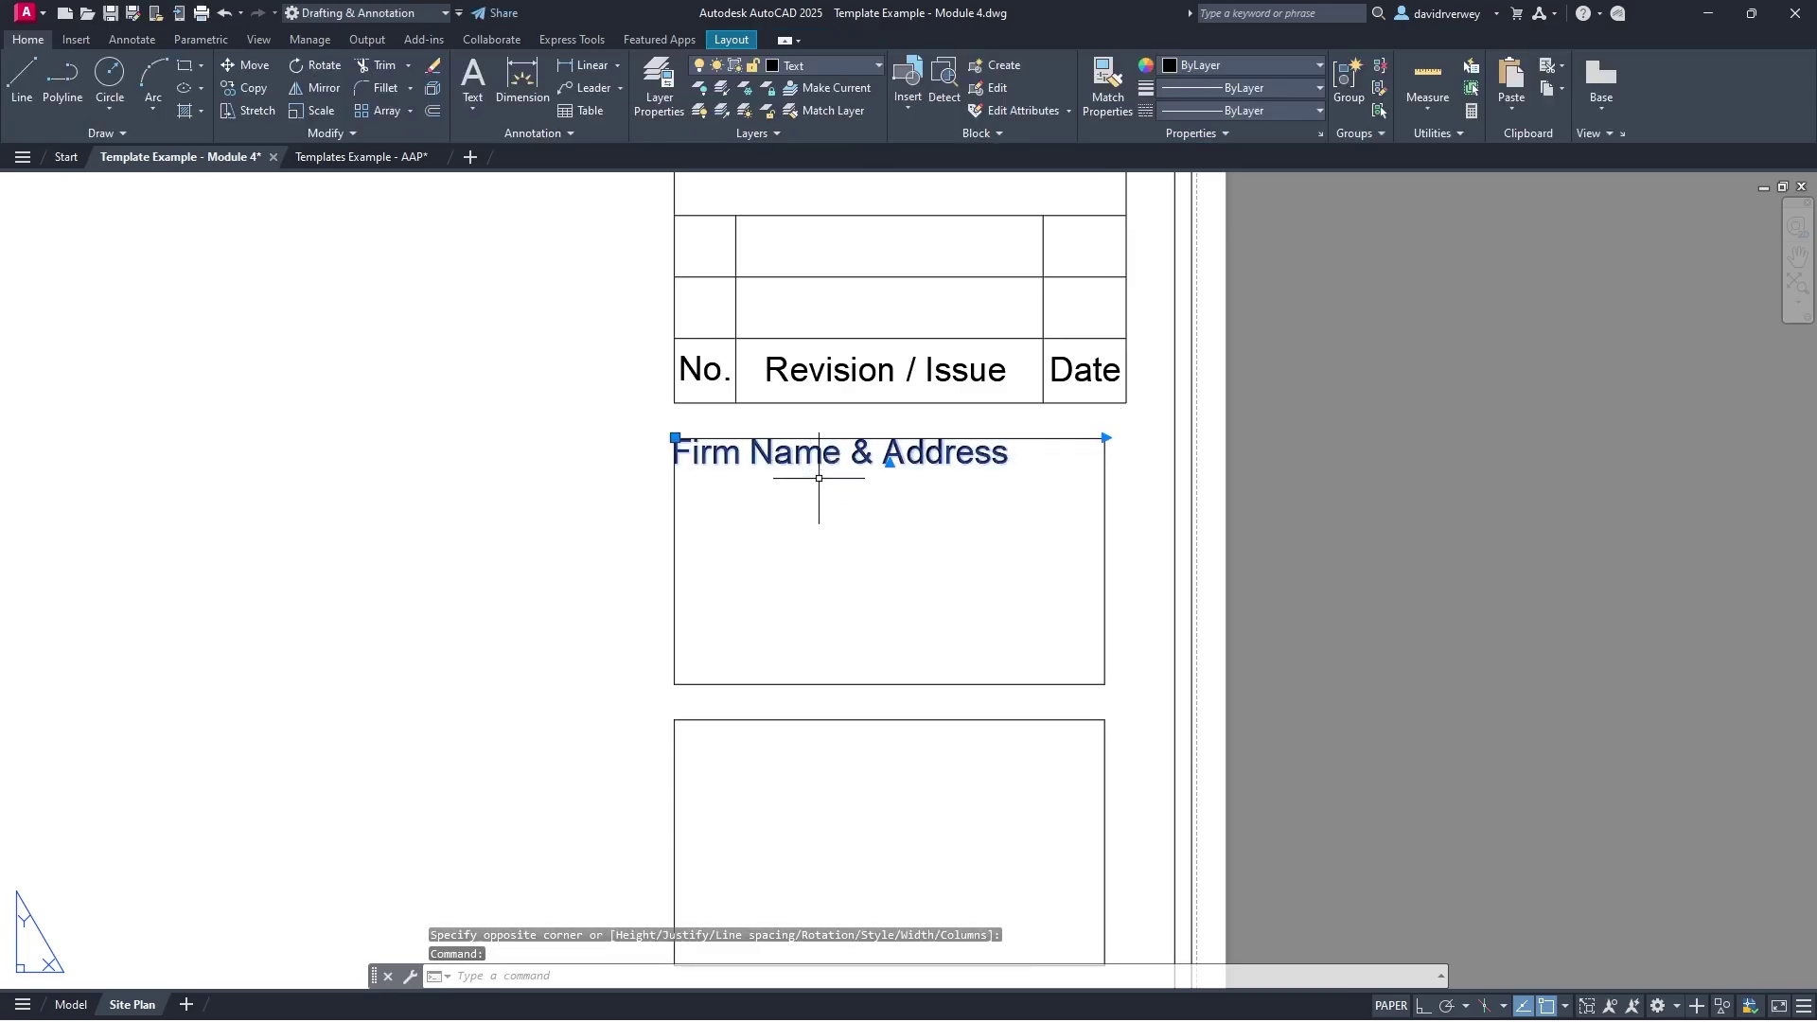
text(move)
key(Return)
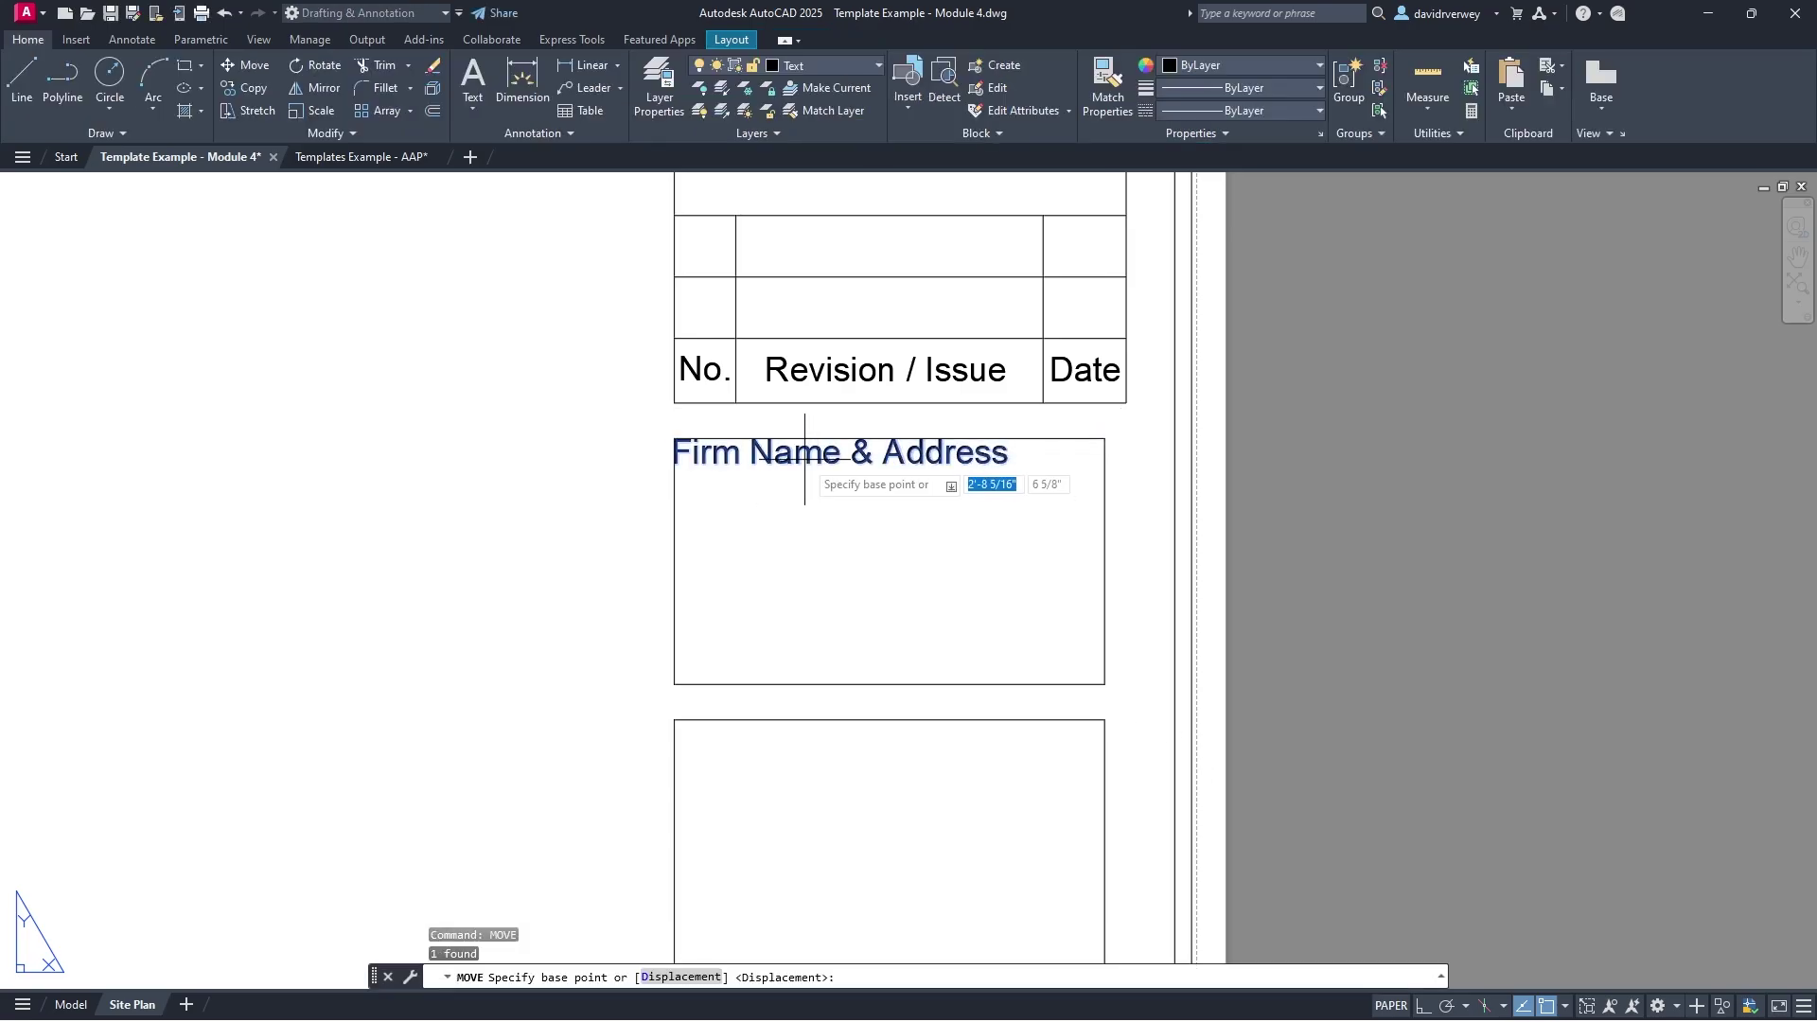
click(800, 457)
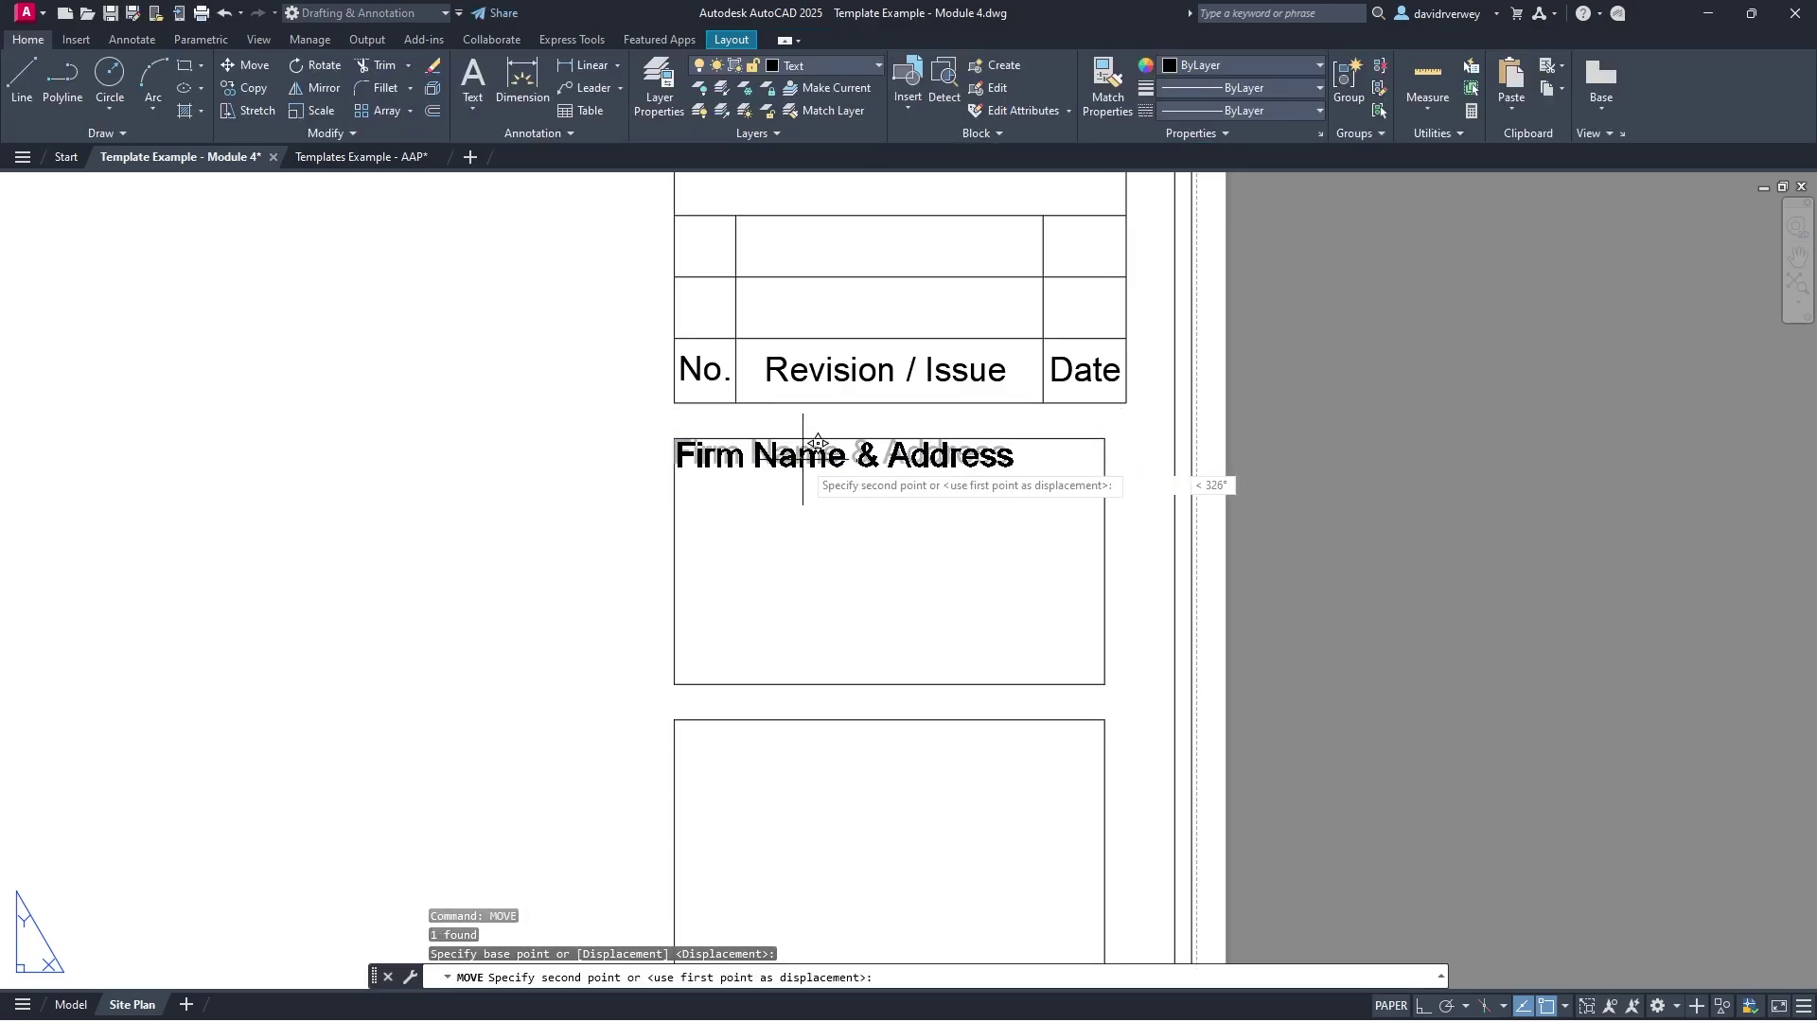
click(860, 464)
Step: Copy the "Firm Name & Address" text and paste it near the top of the next box down
click(860, 465)
key(ctrl+c)
middle_drag(906, 641, 901, 468)
key(ctrl+v)
scroll(738, 610, down, 2)
scroll(751, 621, up, 4)
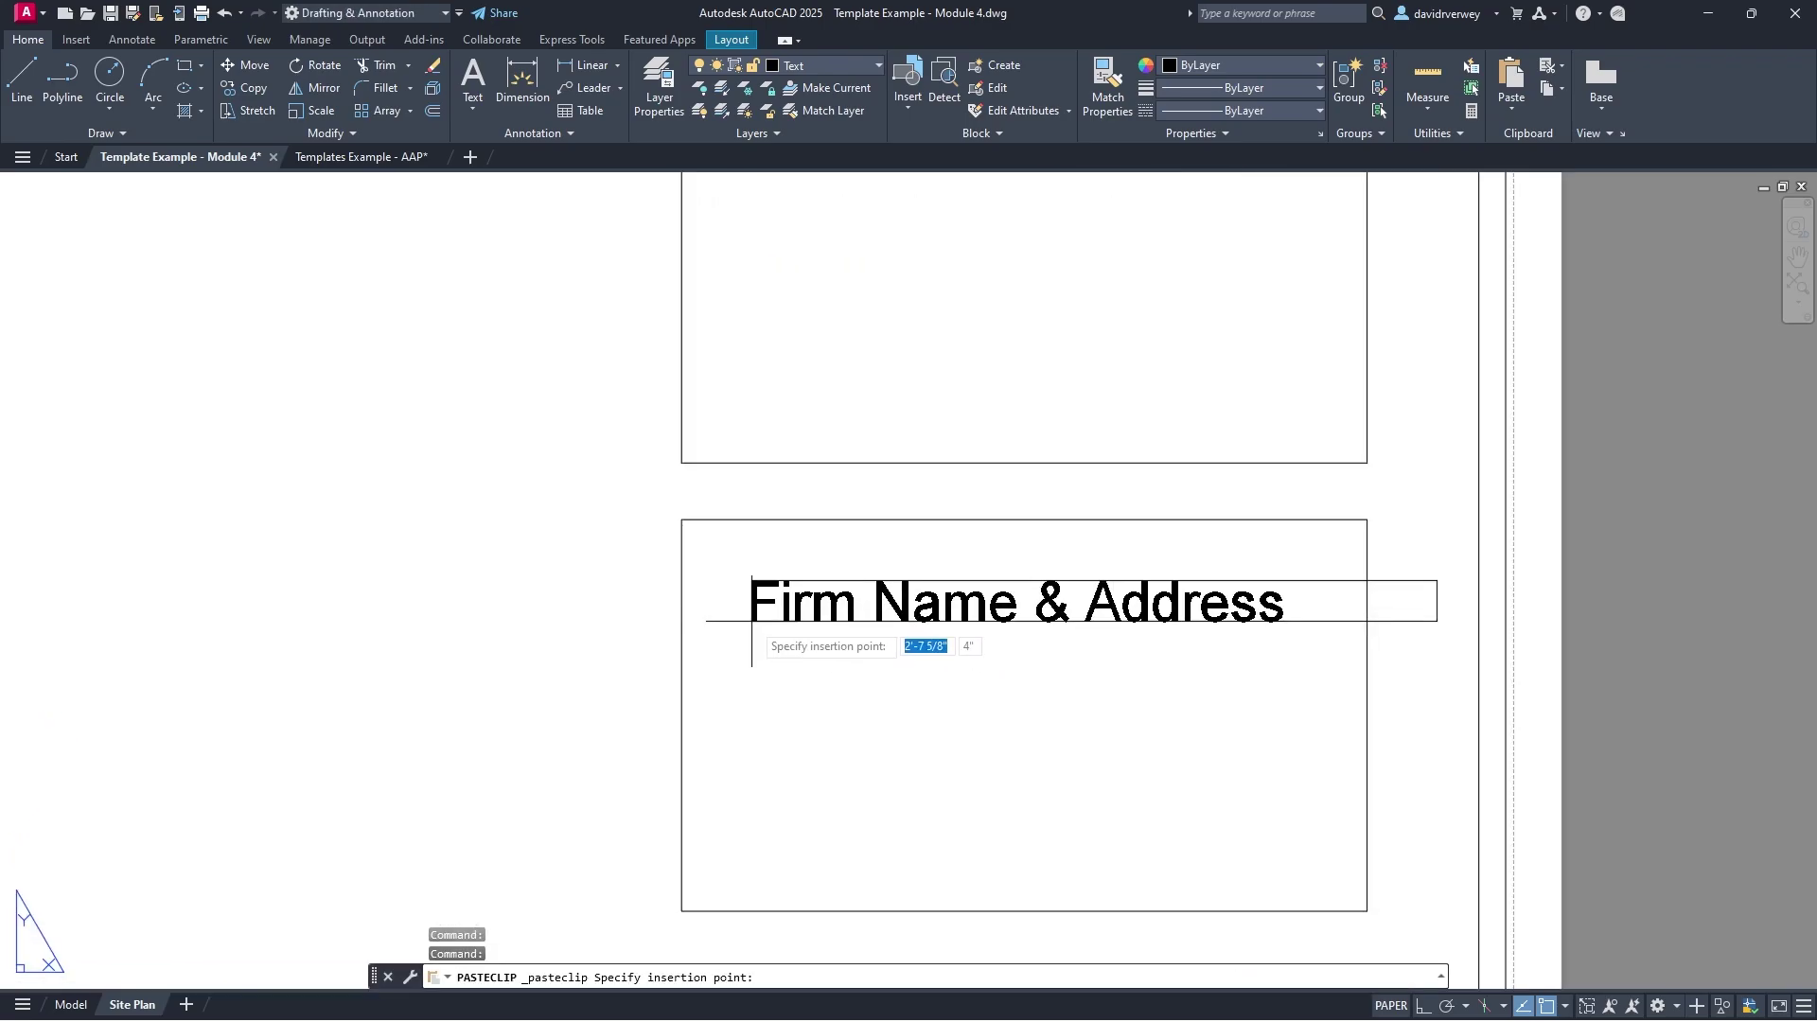
scroll(747, 427, down, 2)
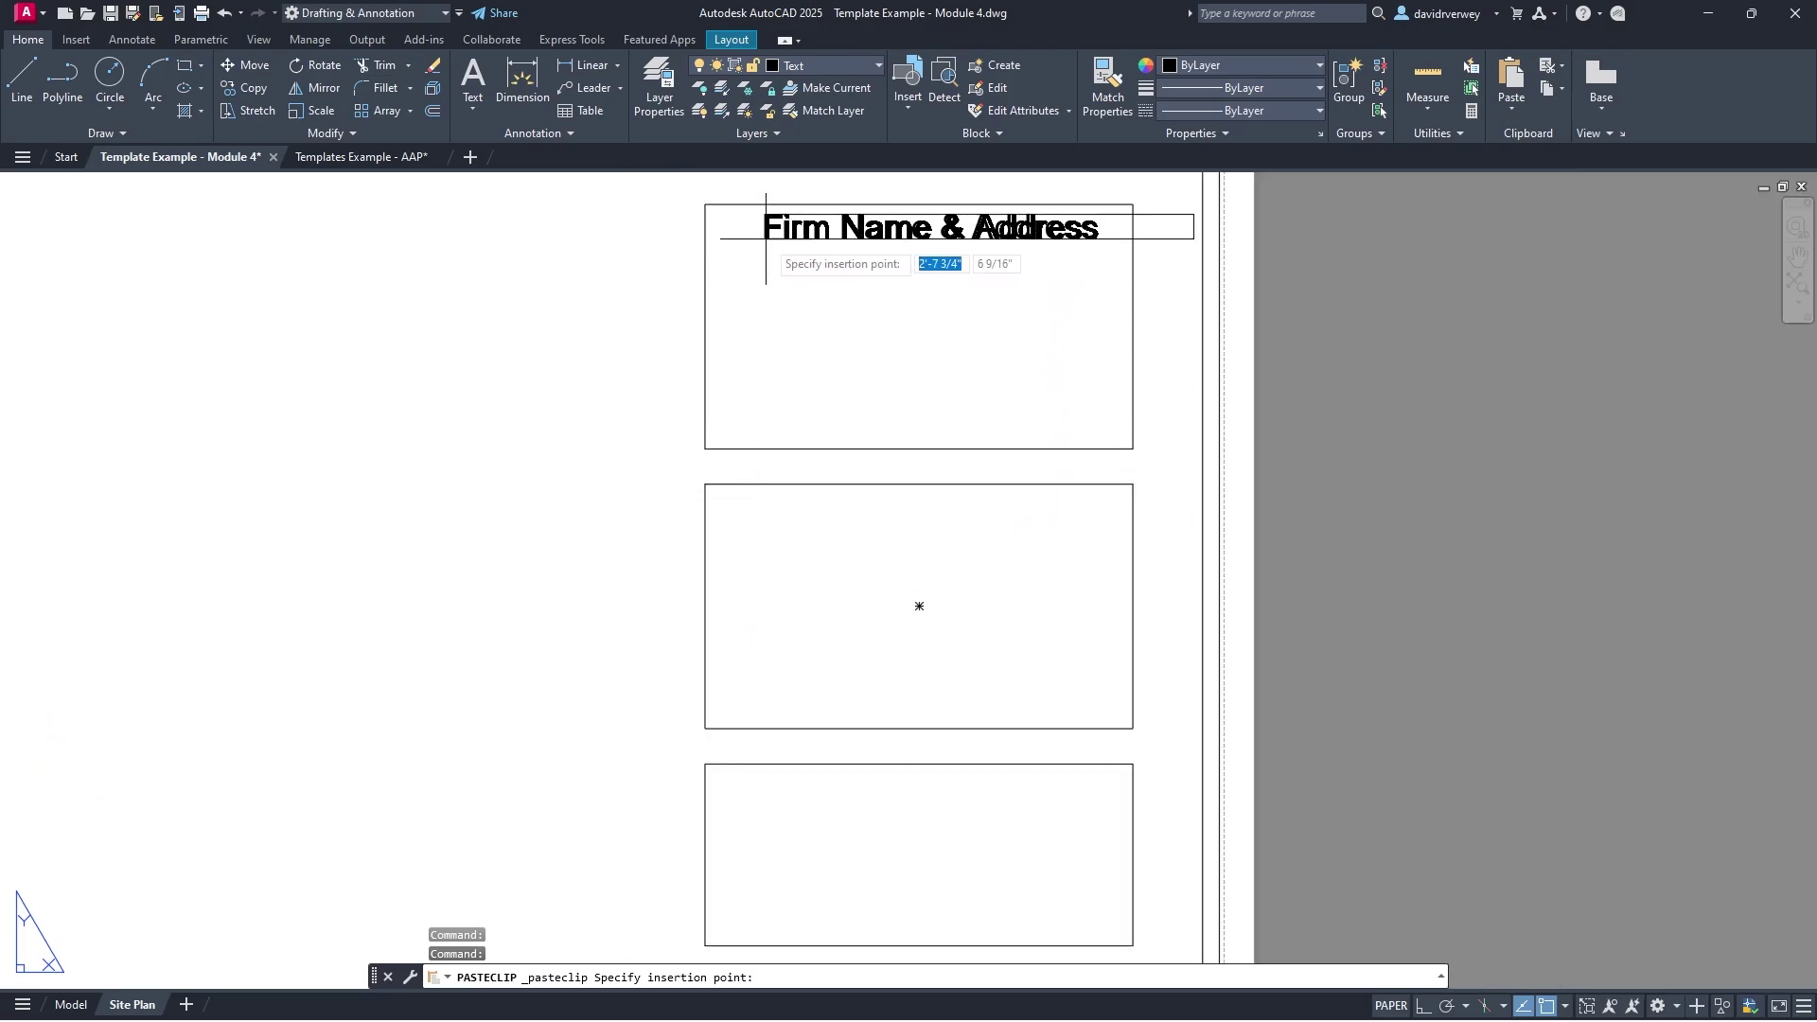
click(762, 532)
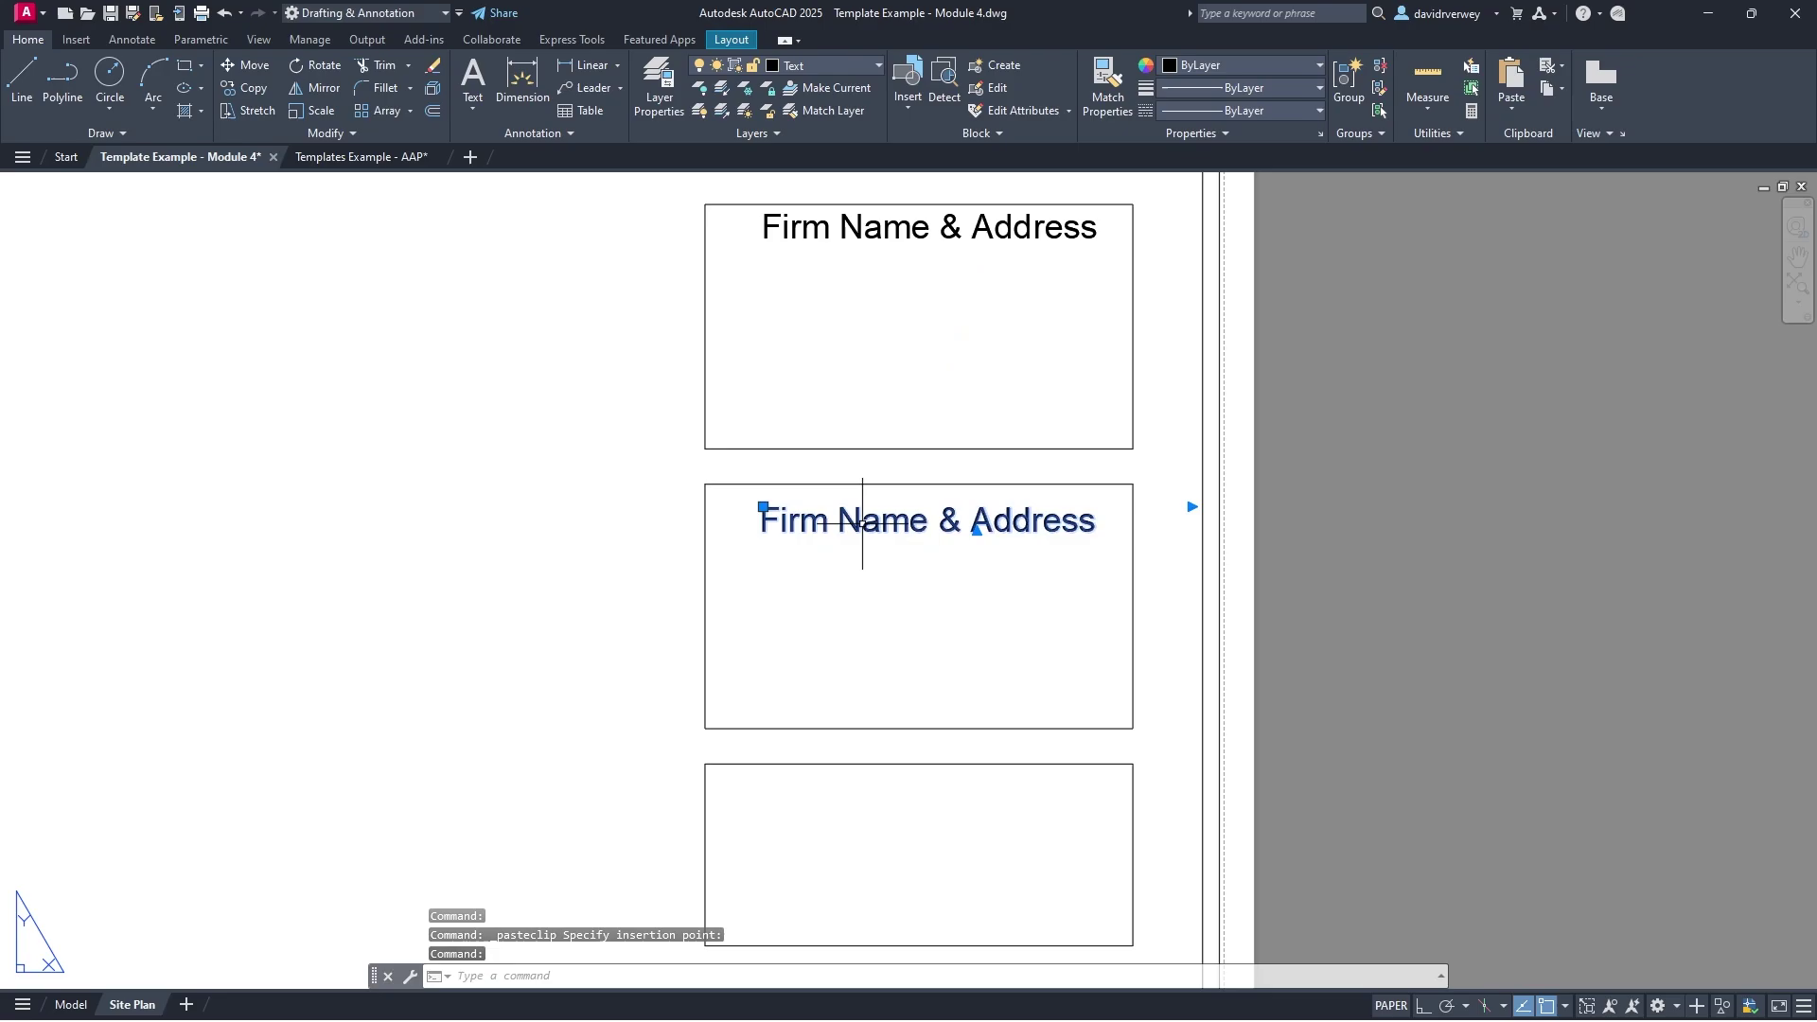
Step: Change the copied text in the second box to "Project Name & Address" and move it just below the box's top line, roughly centred
double_click(862, 523)
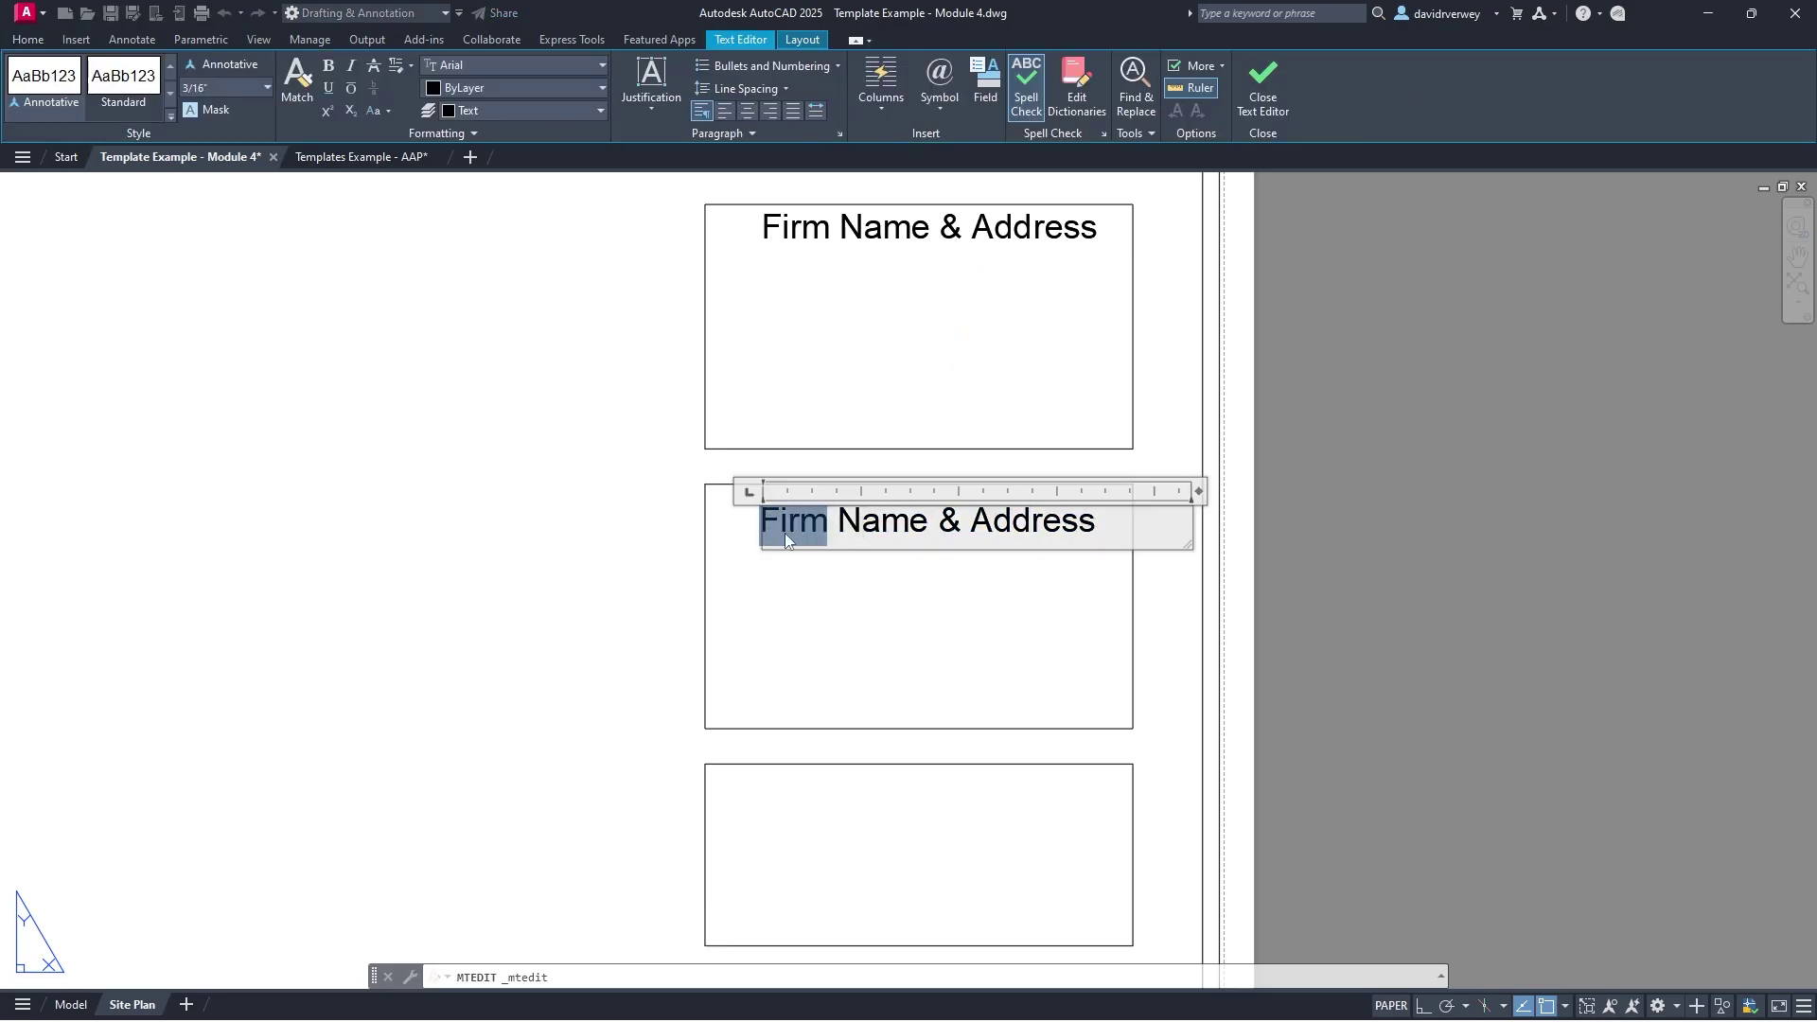
key(Delete)
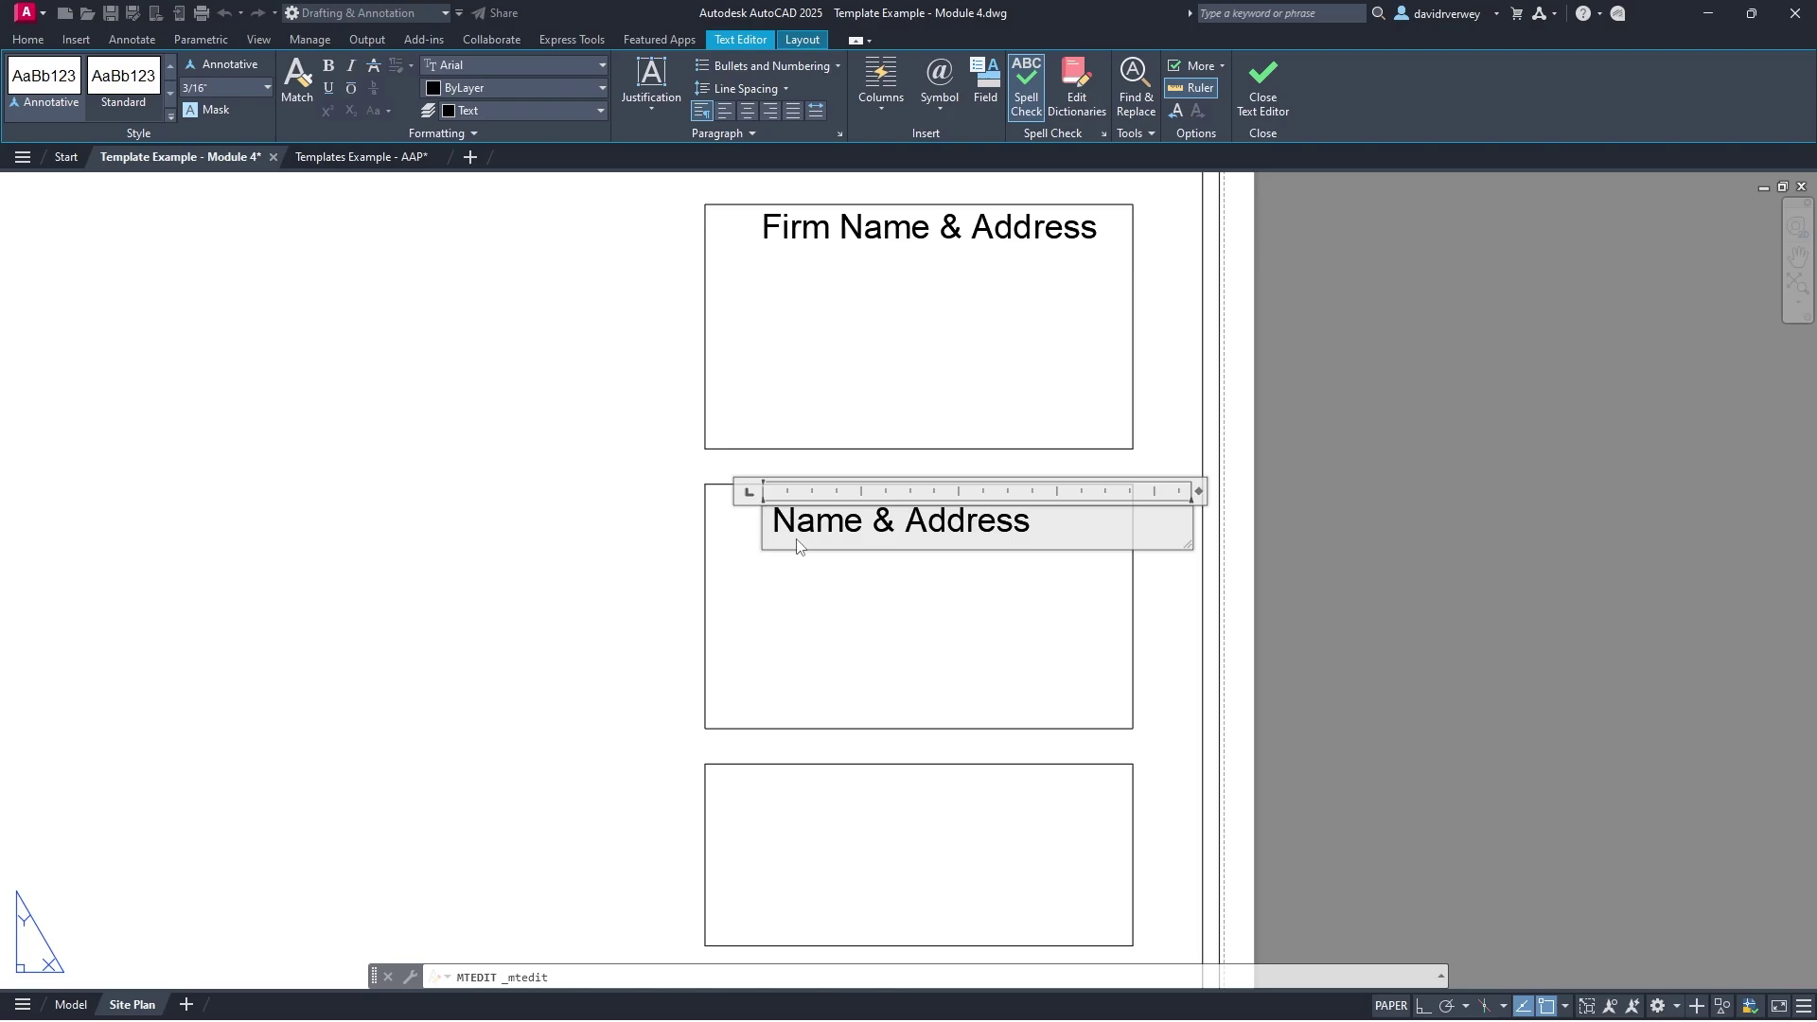
text(Project)
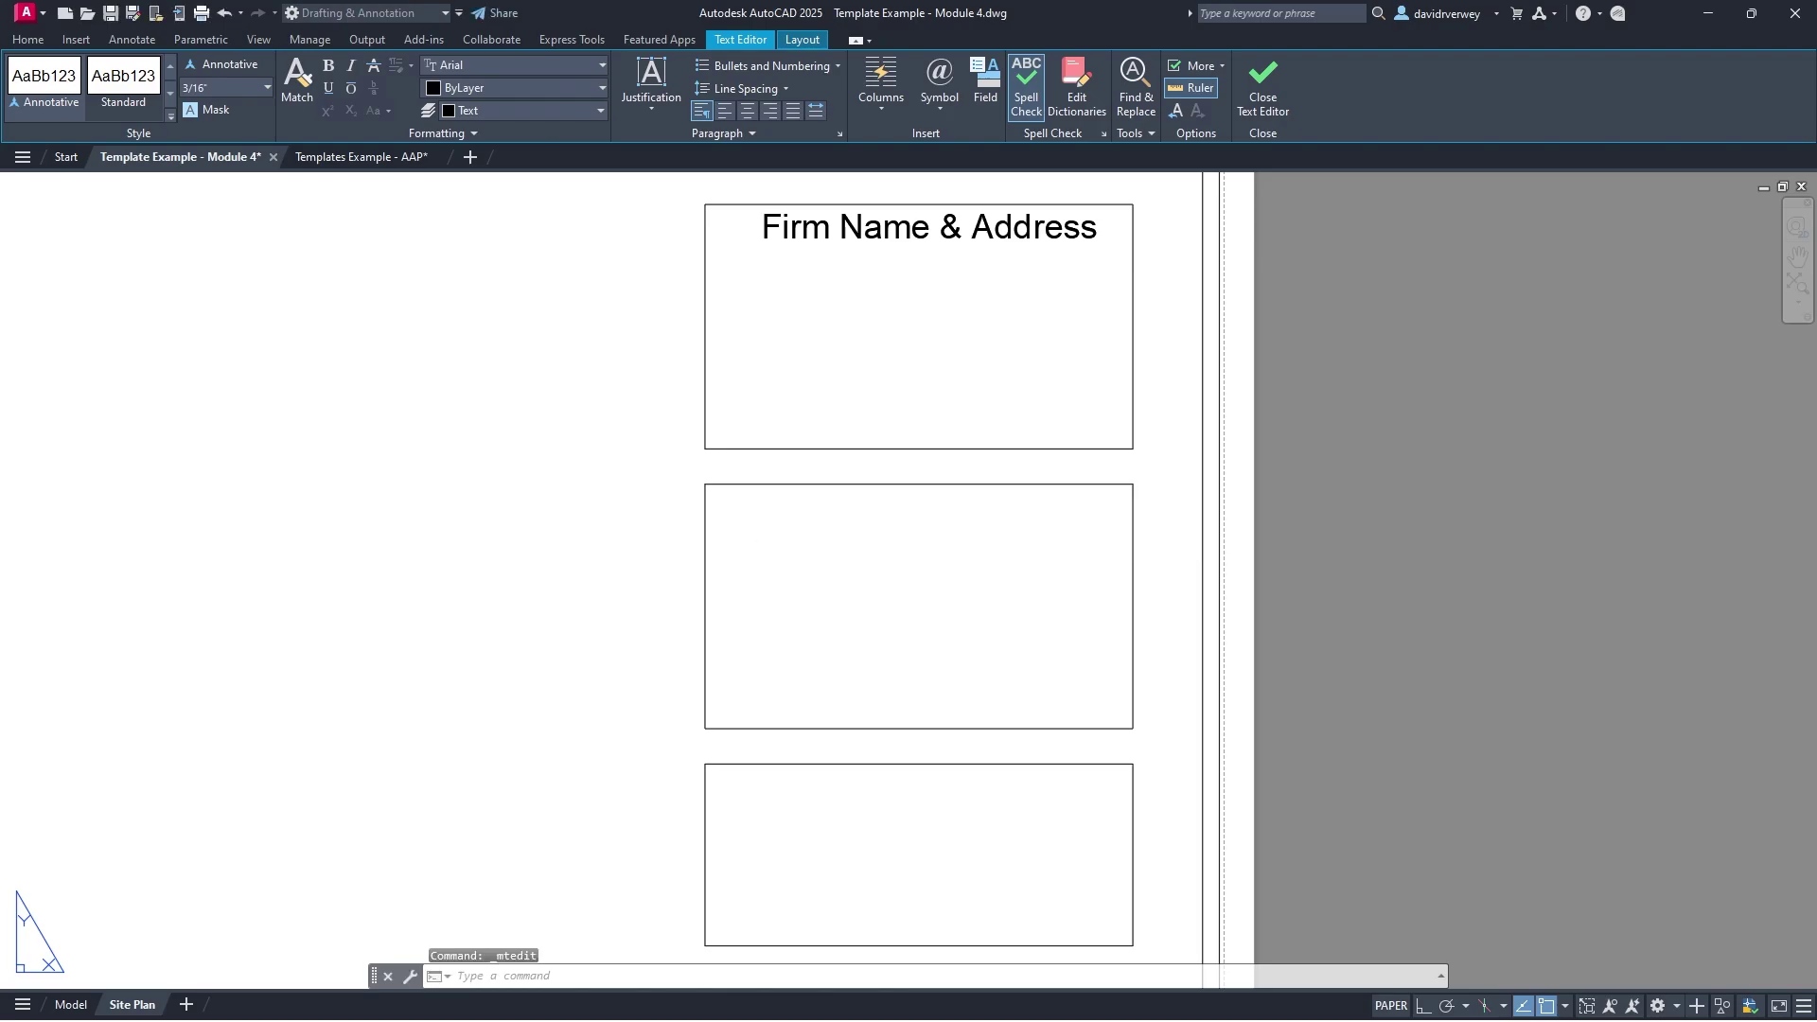
key(ctrl+Return)
drag(942, 520, 928, 525)
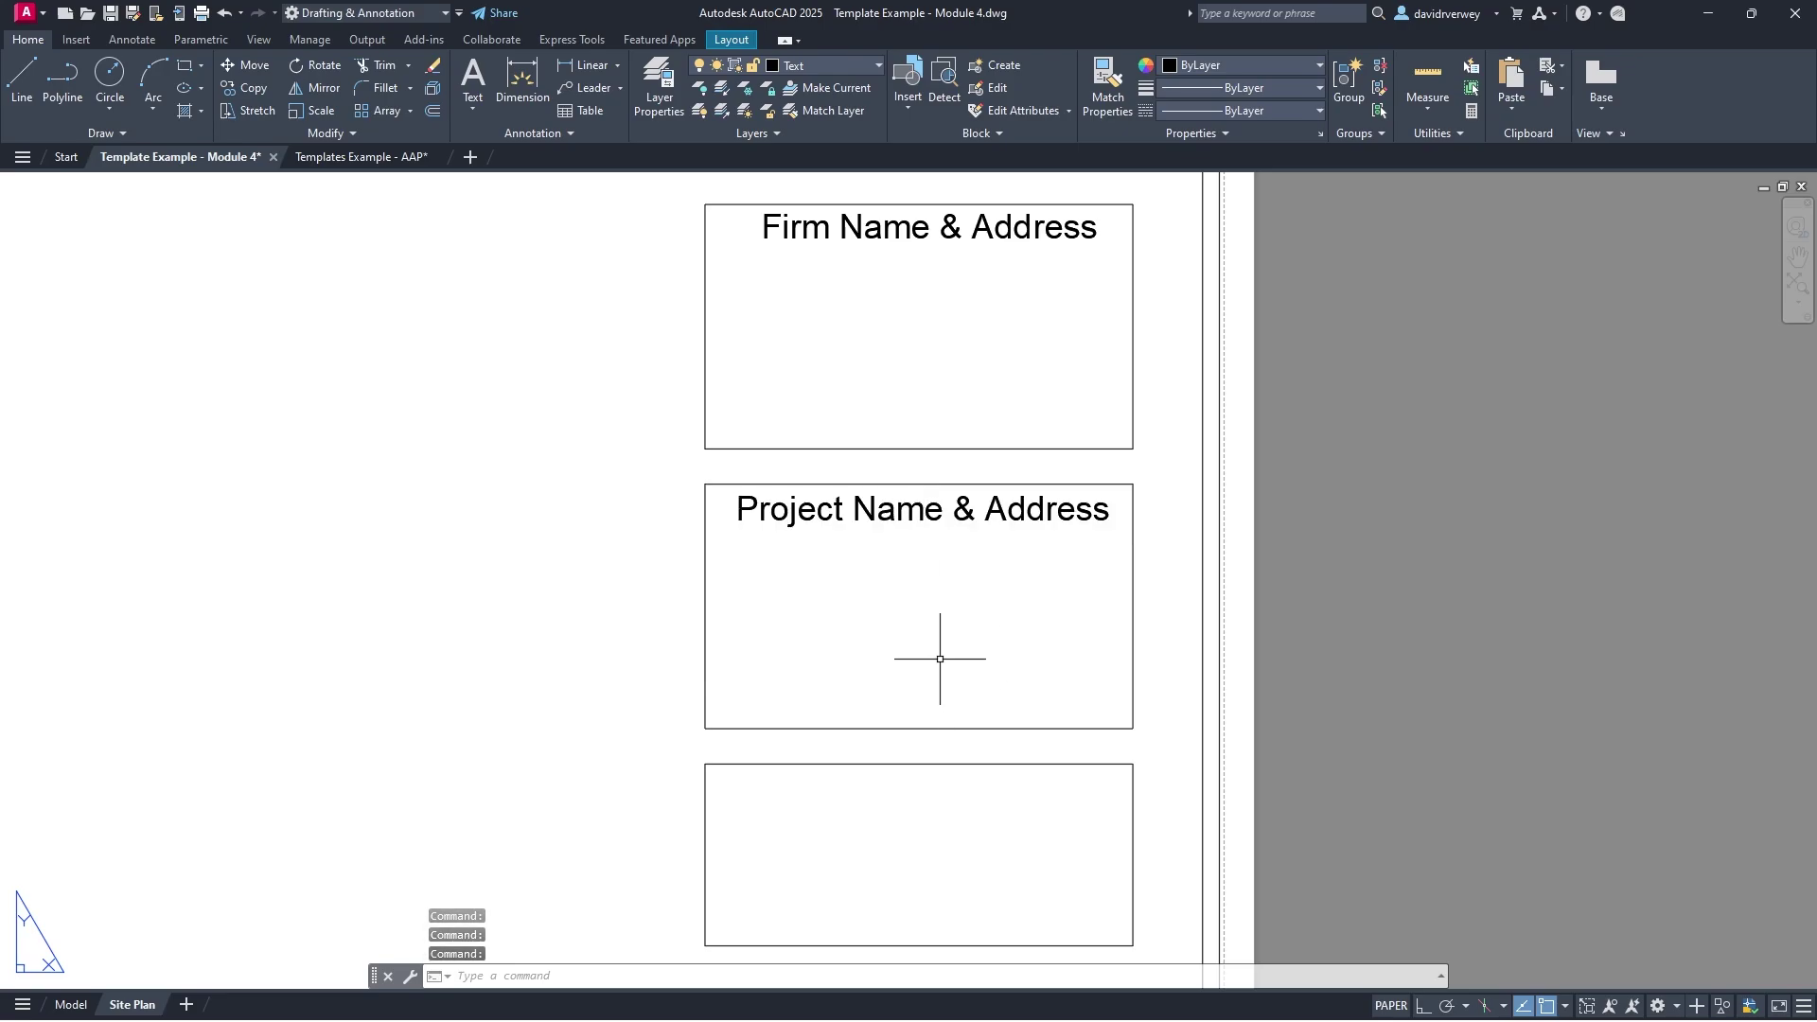
Step: Examine the bottom title block box's divisions and labels in Templates Example - AAP, and return to the empty bottom box in Module 4
click(356, 157)
scroll(799, 690, down, 4)
middle_drag(799, 690, 797, 679)
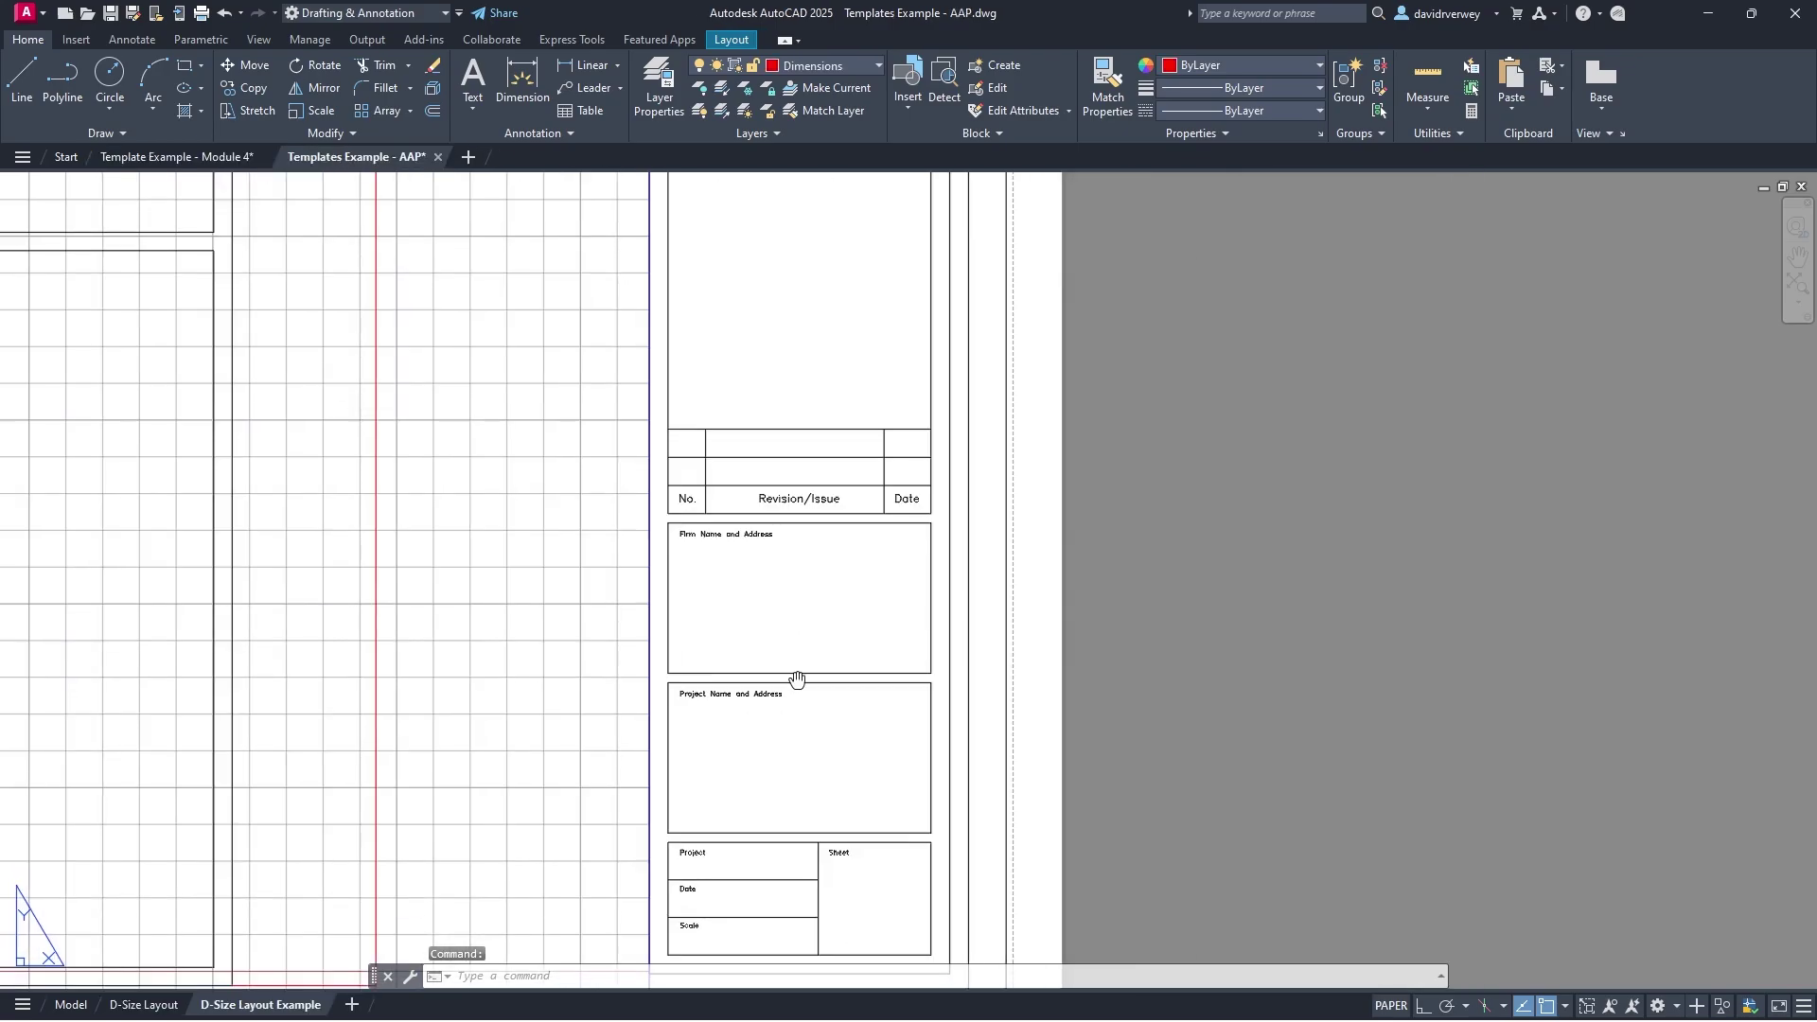
scroll(722, 527, up, 3)
scroll(884, 641, up, 3)
click(190, 159)
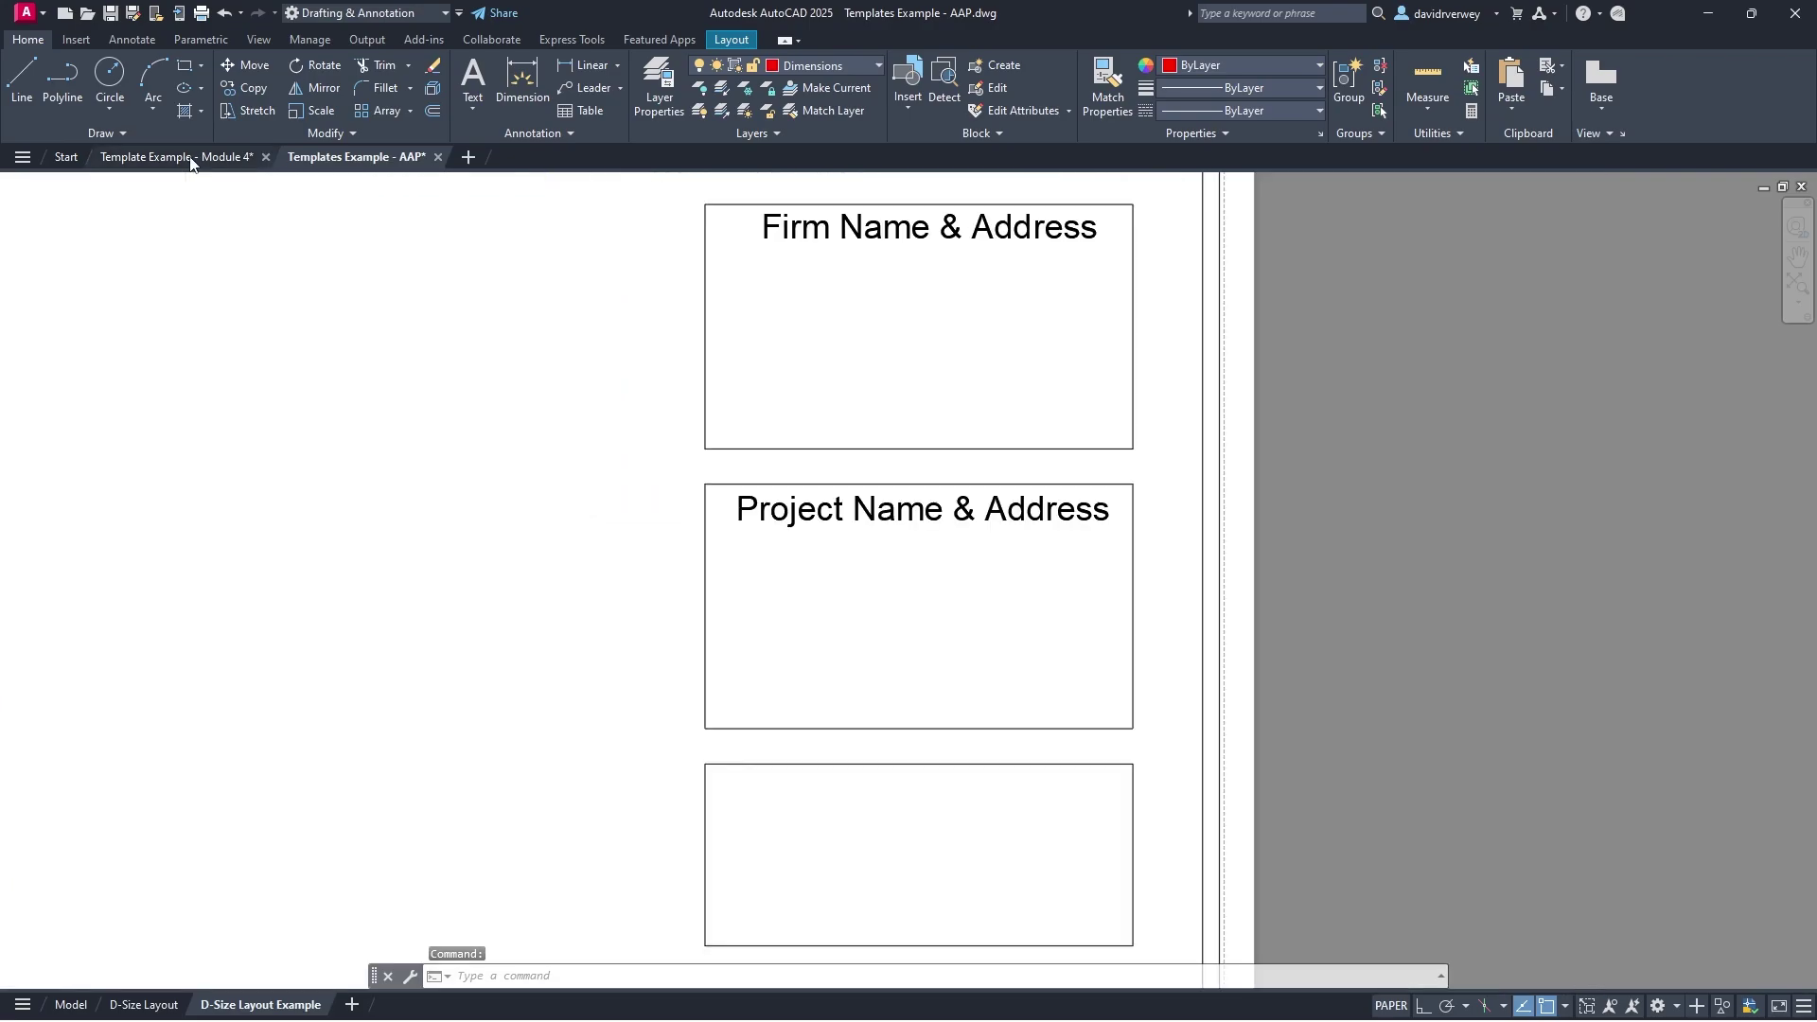
middle_drag(914, 686, 802, 587)
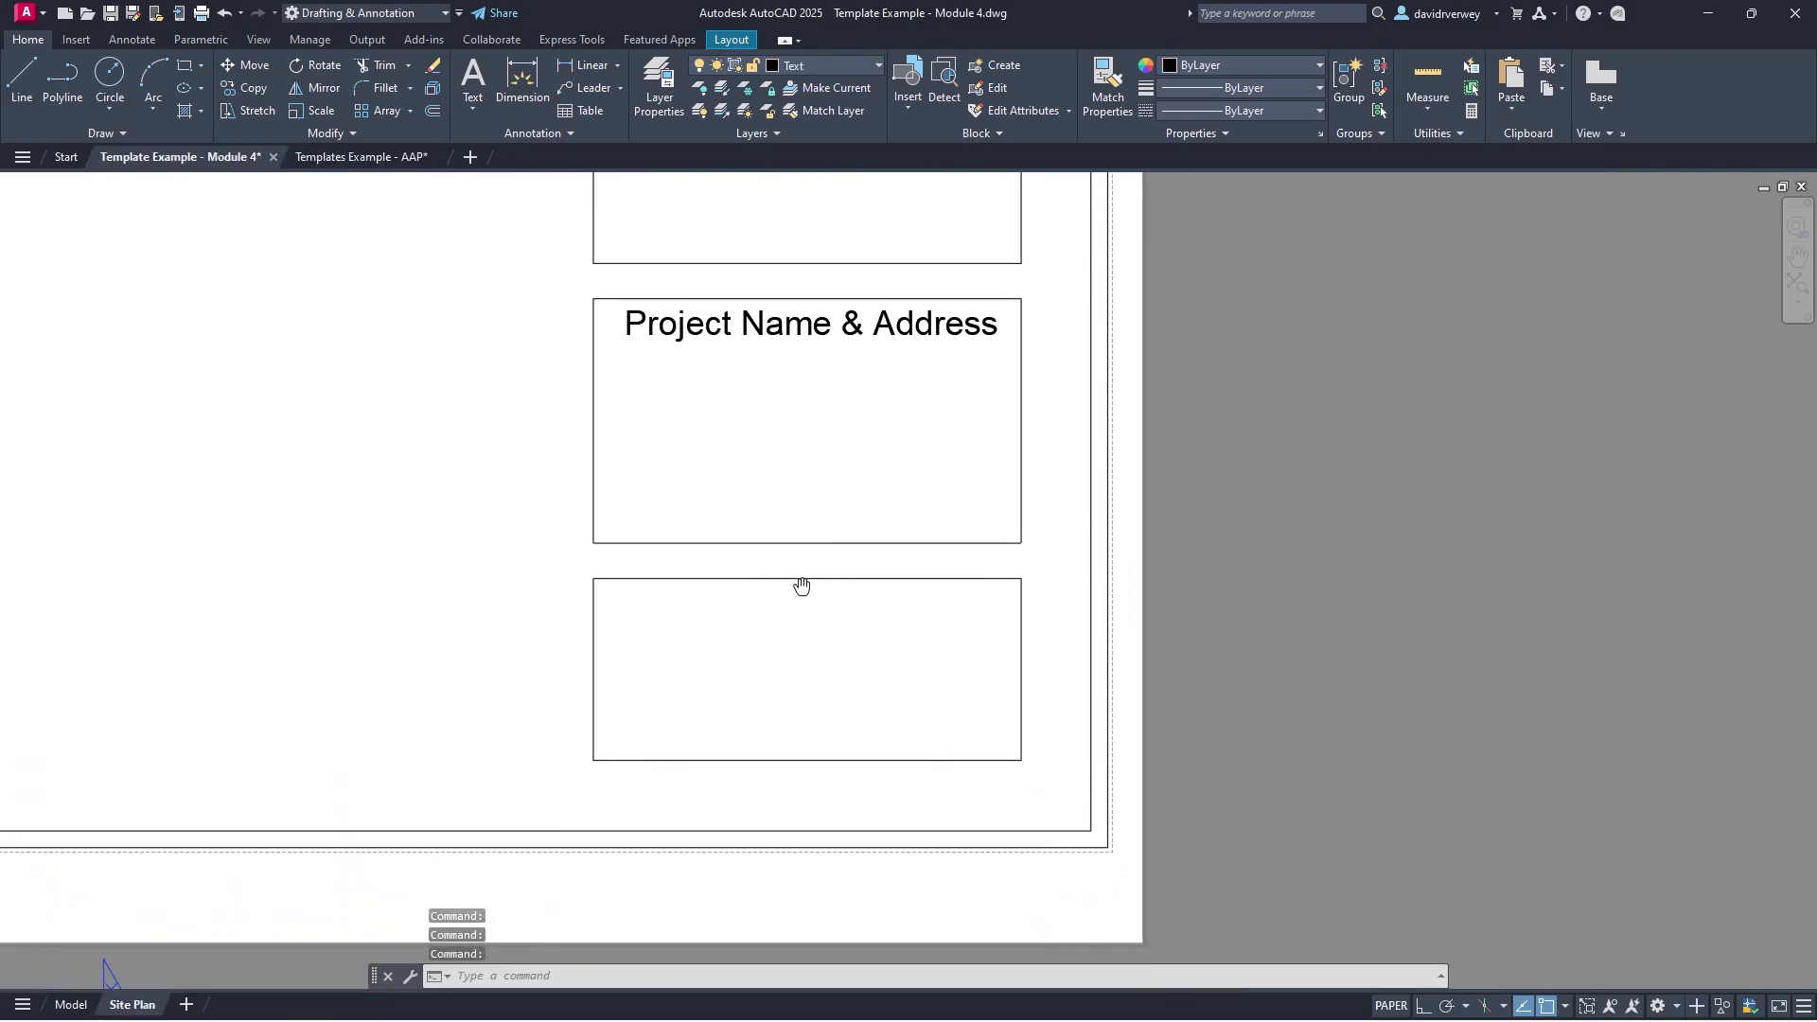
click(54, 92)
click(807, 670)
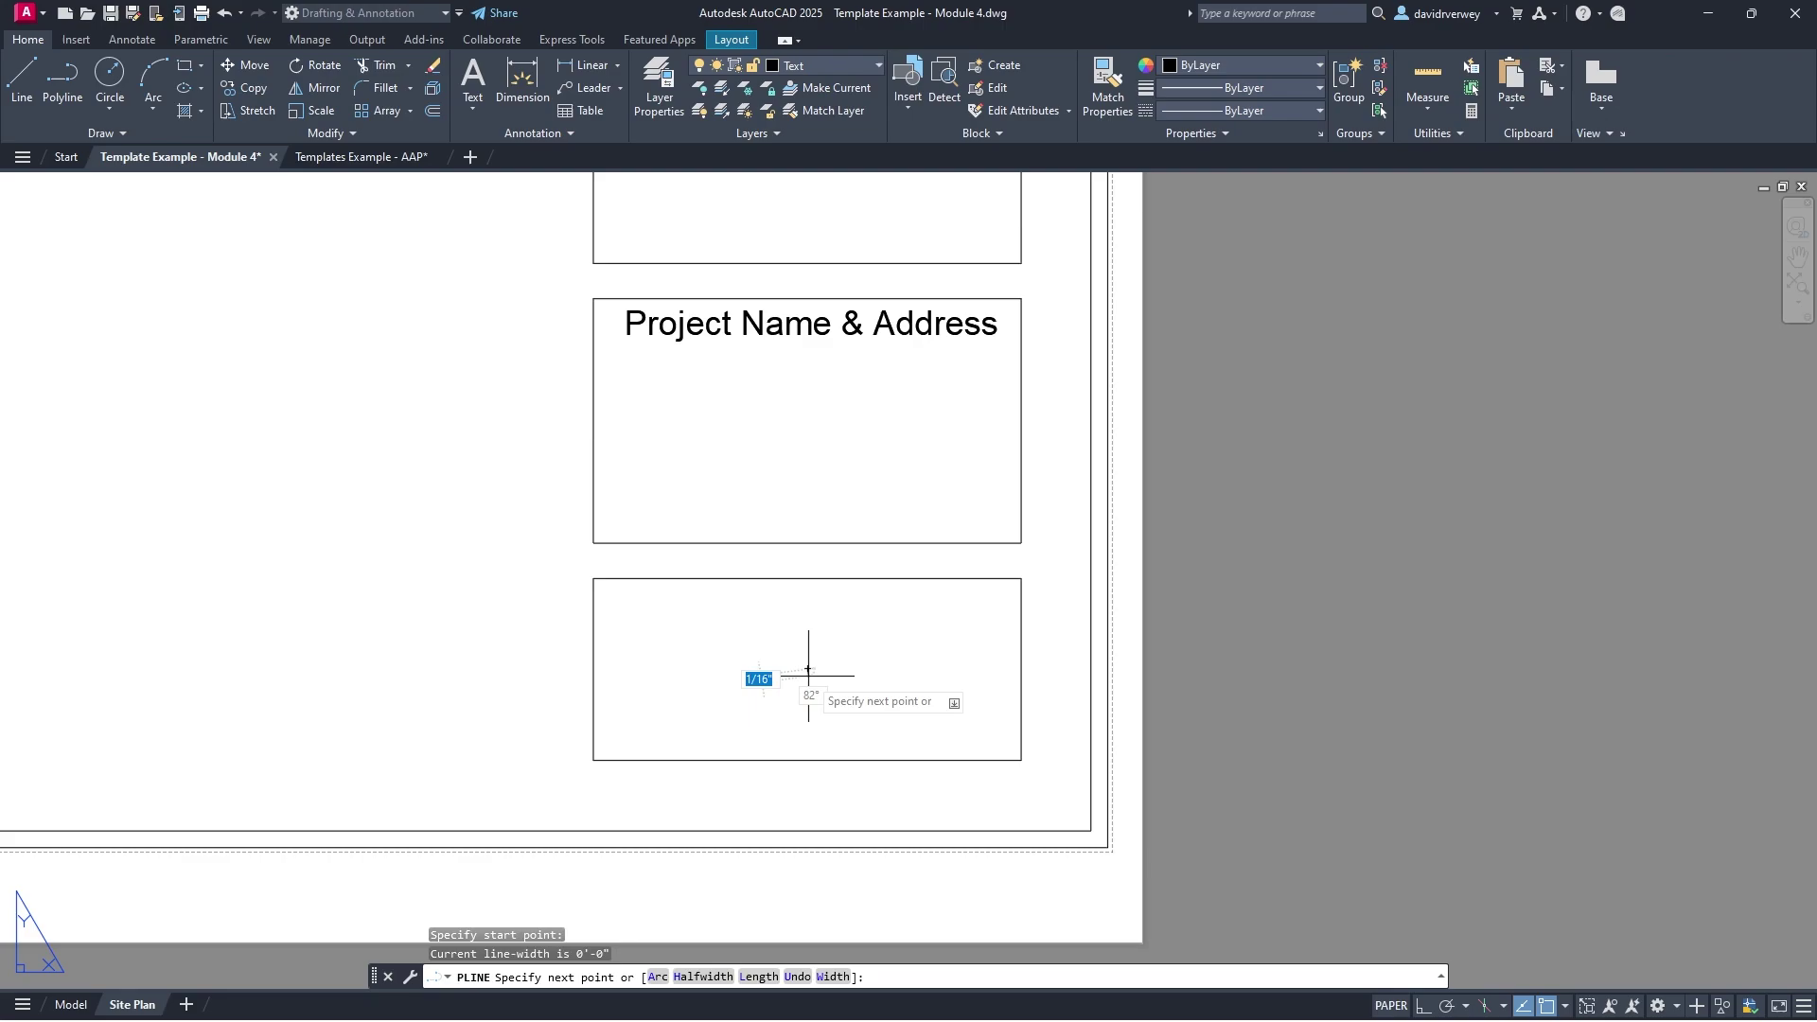
key(Escape)
Step: Draw a vertical polyline between the midpoints of the bottom box's lower and upper edges, splitting it in half
click(62, 80)
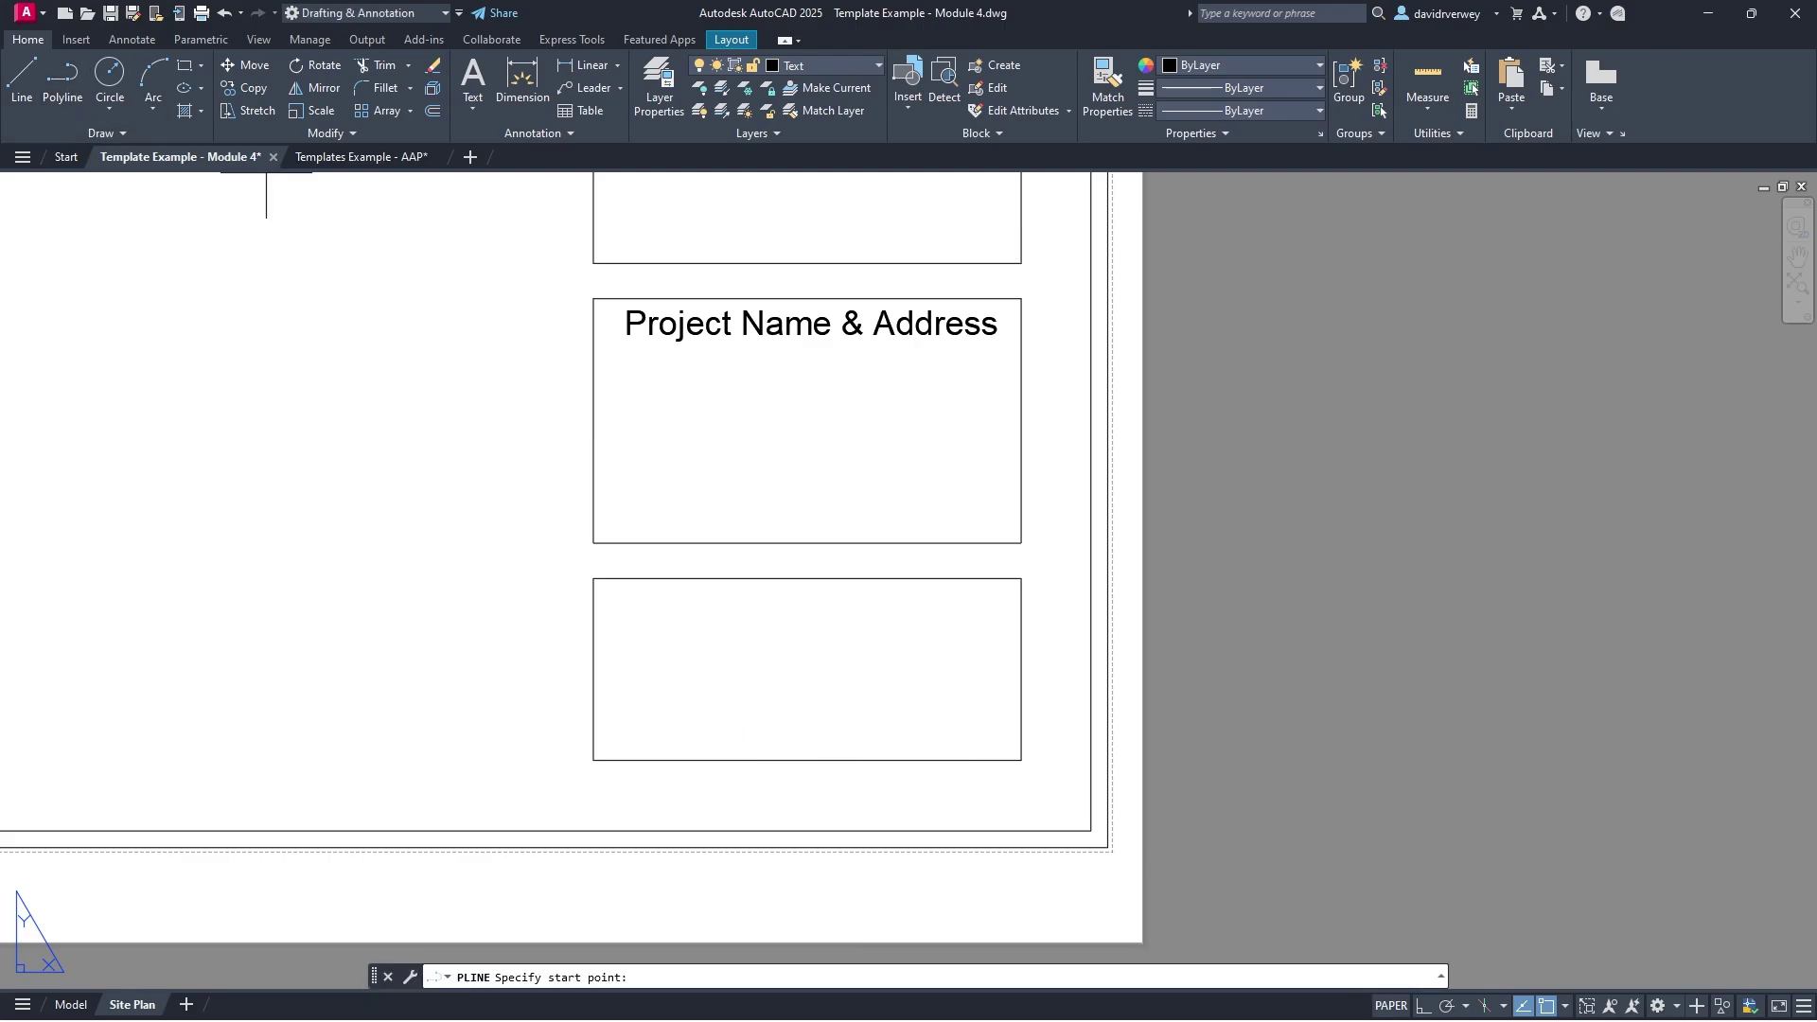
click(808, 760)
click(807, 579)
key(Return)
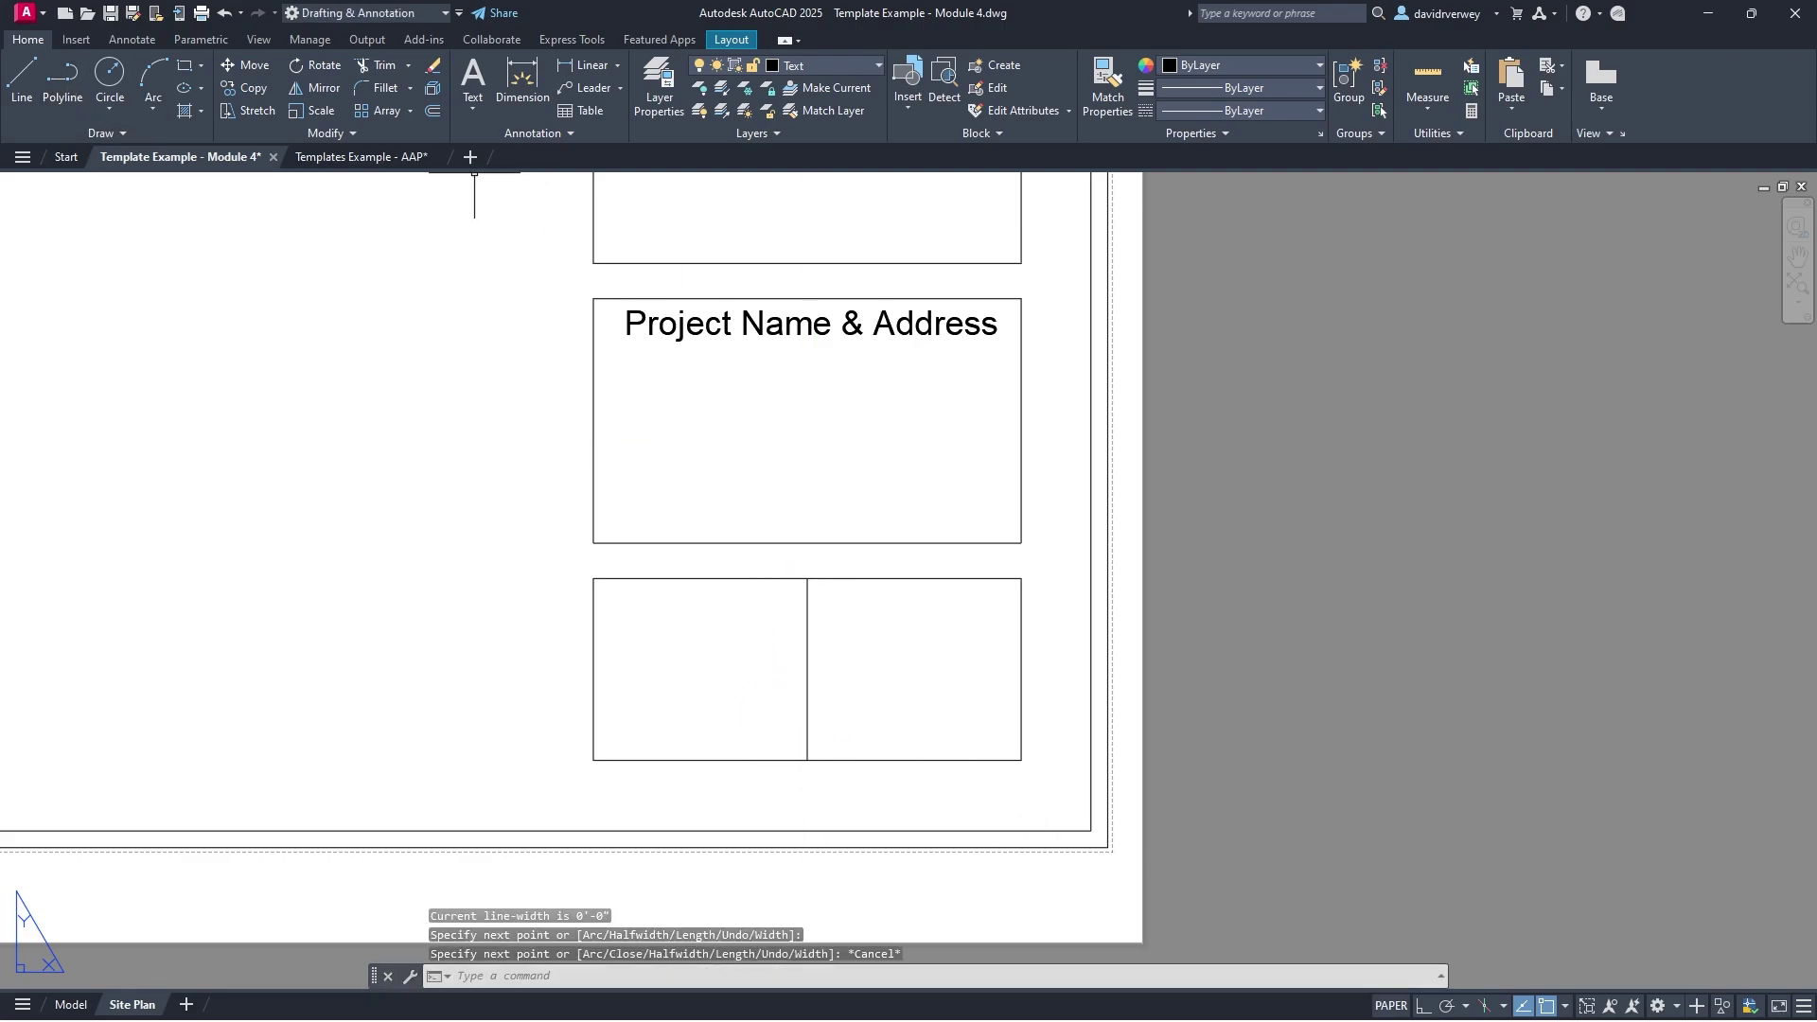
Step: Check the AAP box's row layout, and draw a horizontal polyline in Module 4 from the vertical divider's midpoint to the box's left edge
click(347, 158)
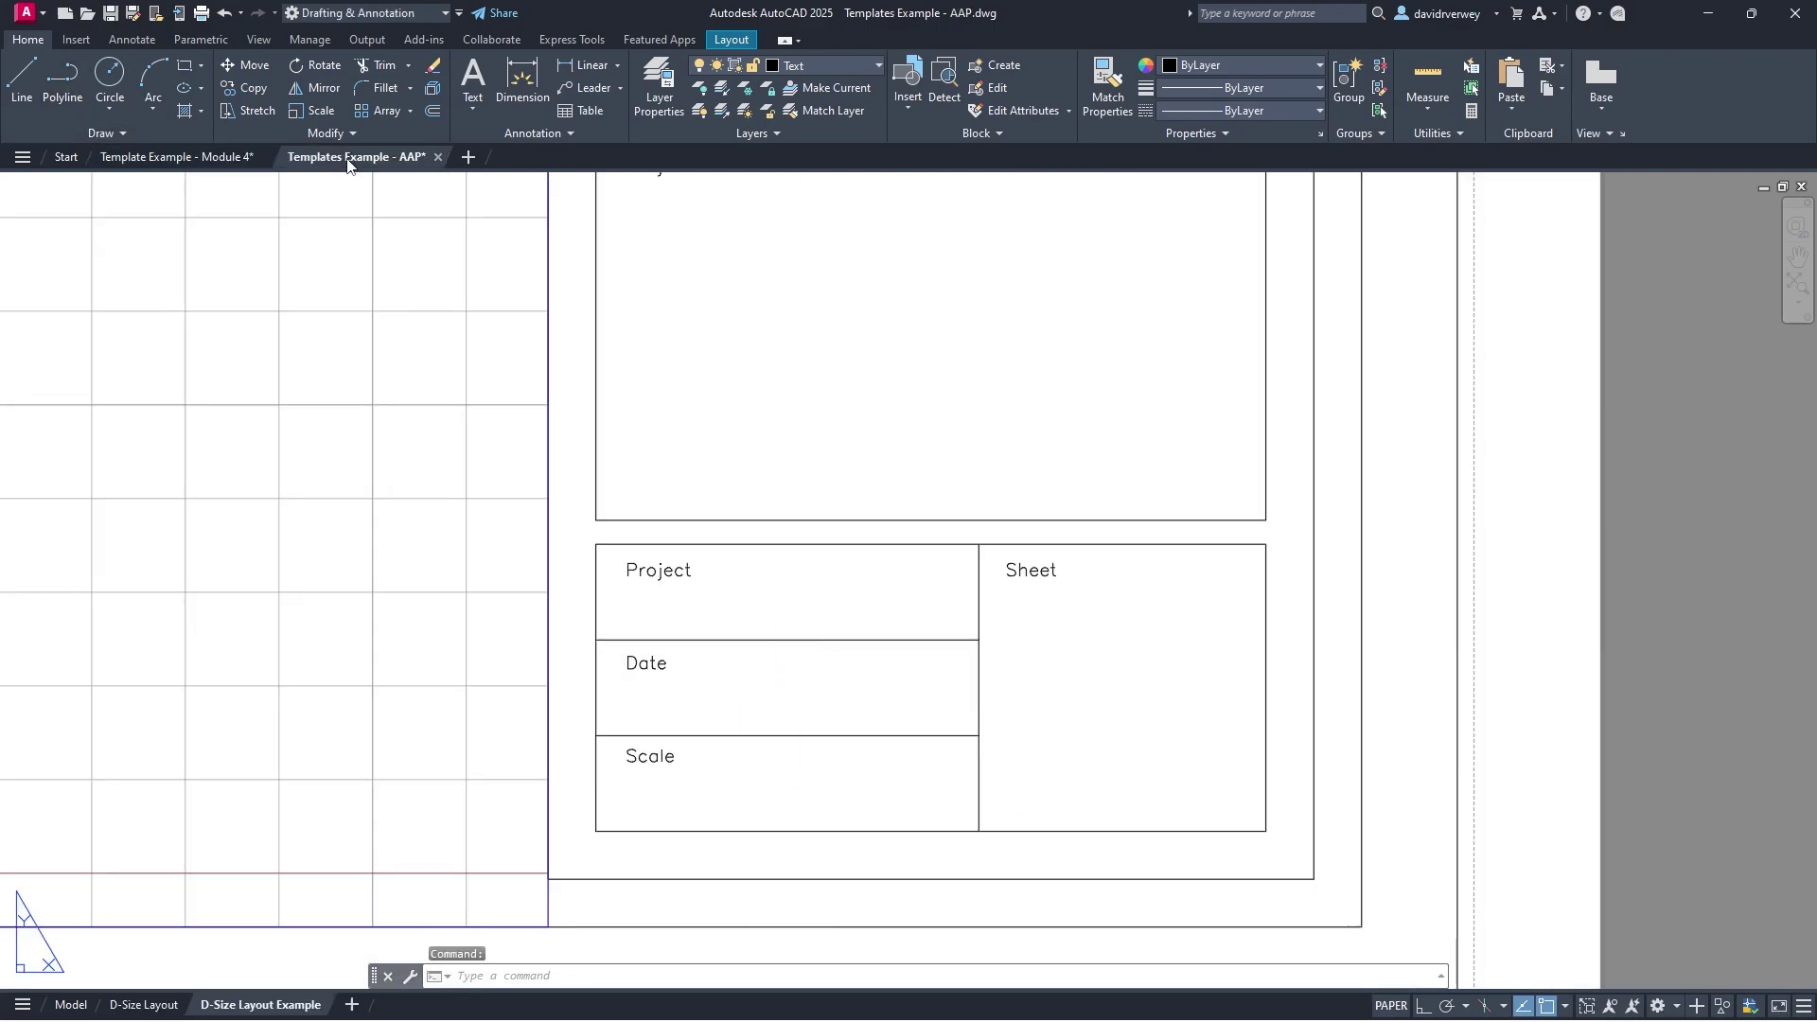
click(186, 158)
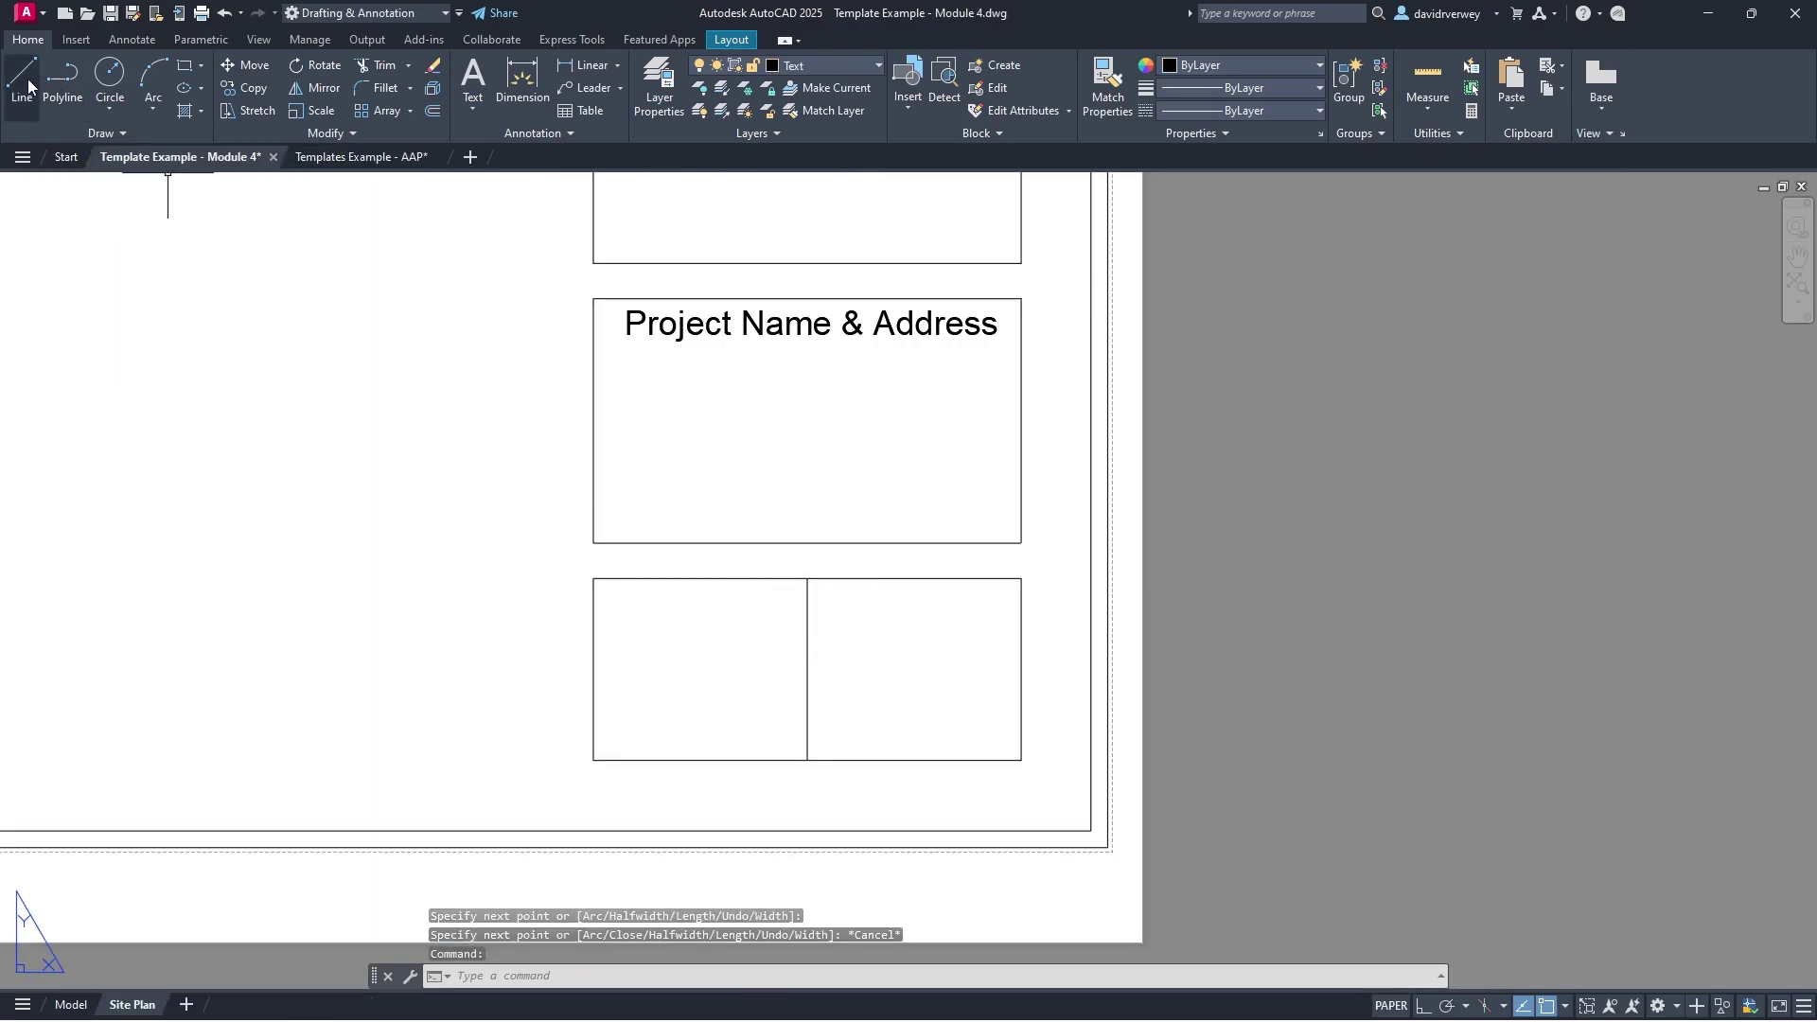
click(51, 82)
click(808, 669)
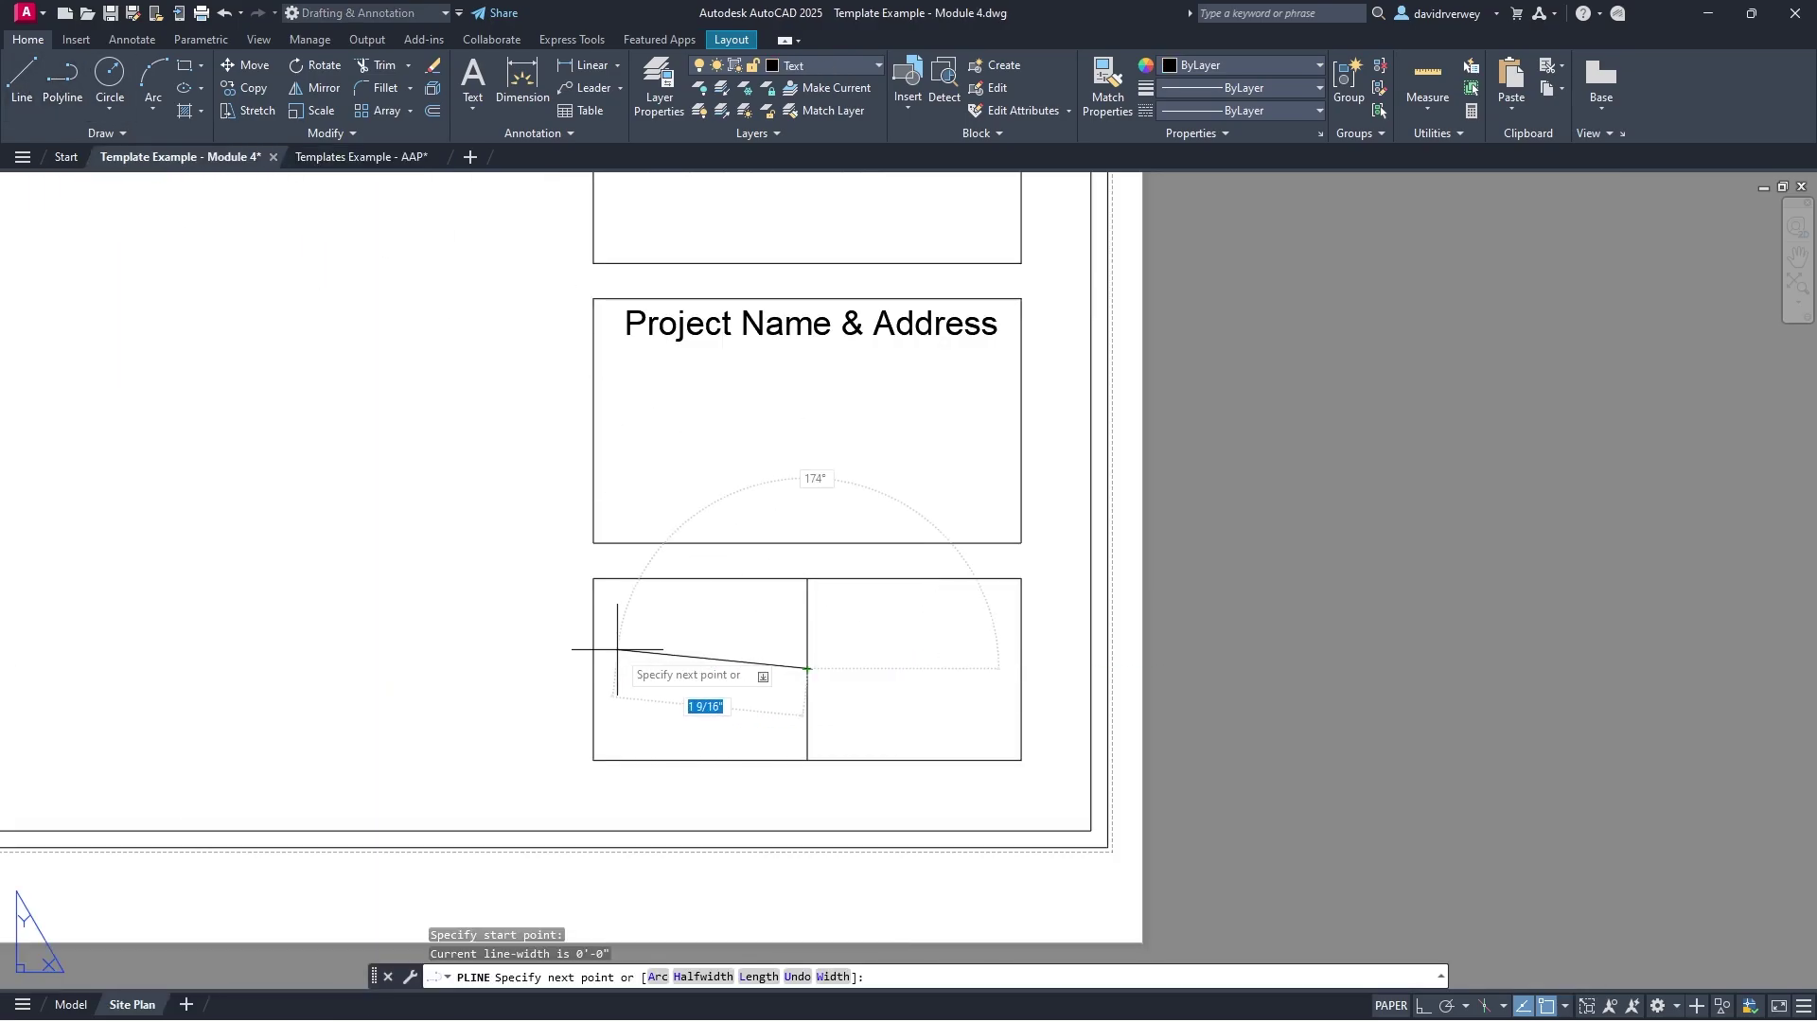
click(593, 670)
key(Escape)
Step: Offset the horizontal divider about 3/8" once upward and once downward in the left half of the bottom box
click(643, 669)
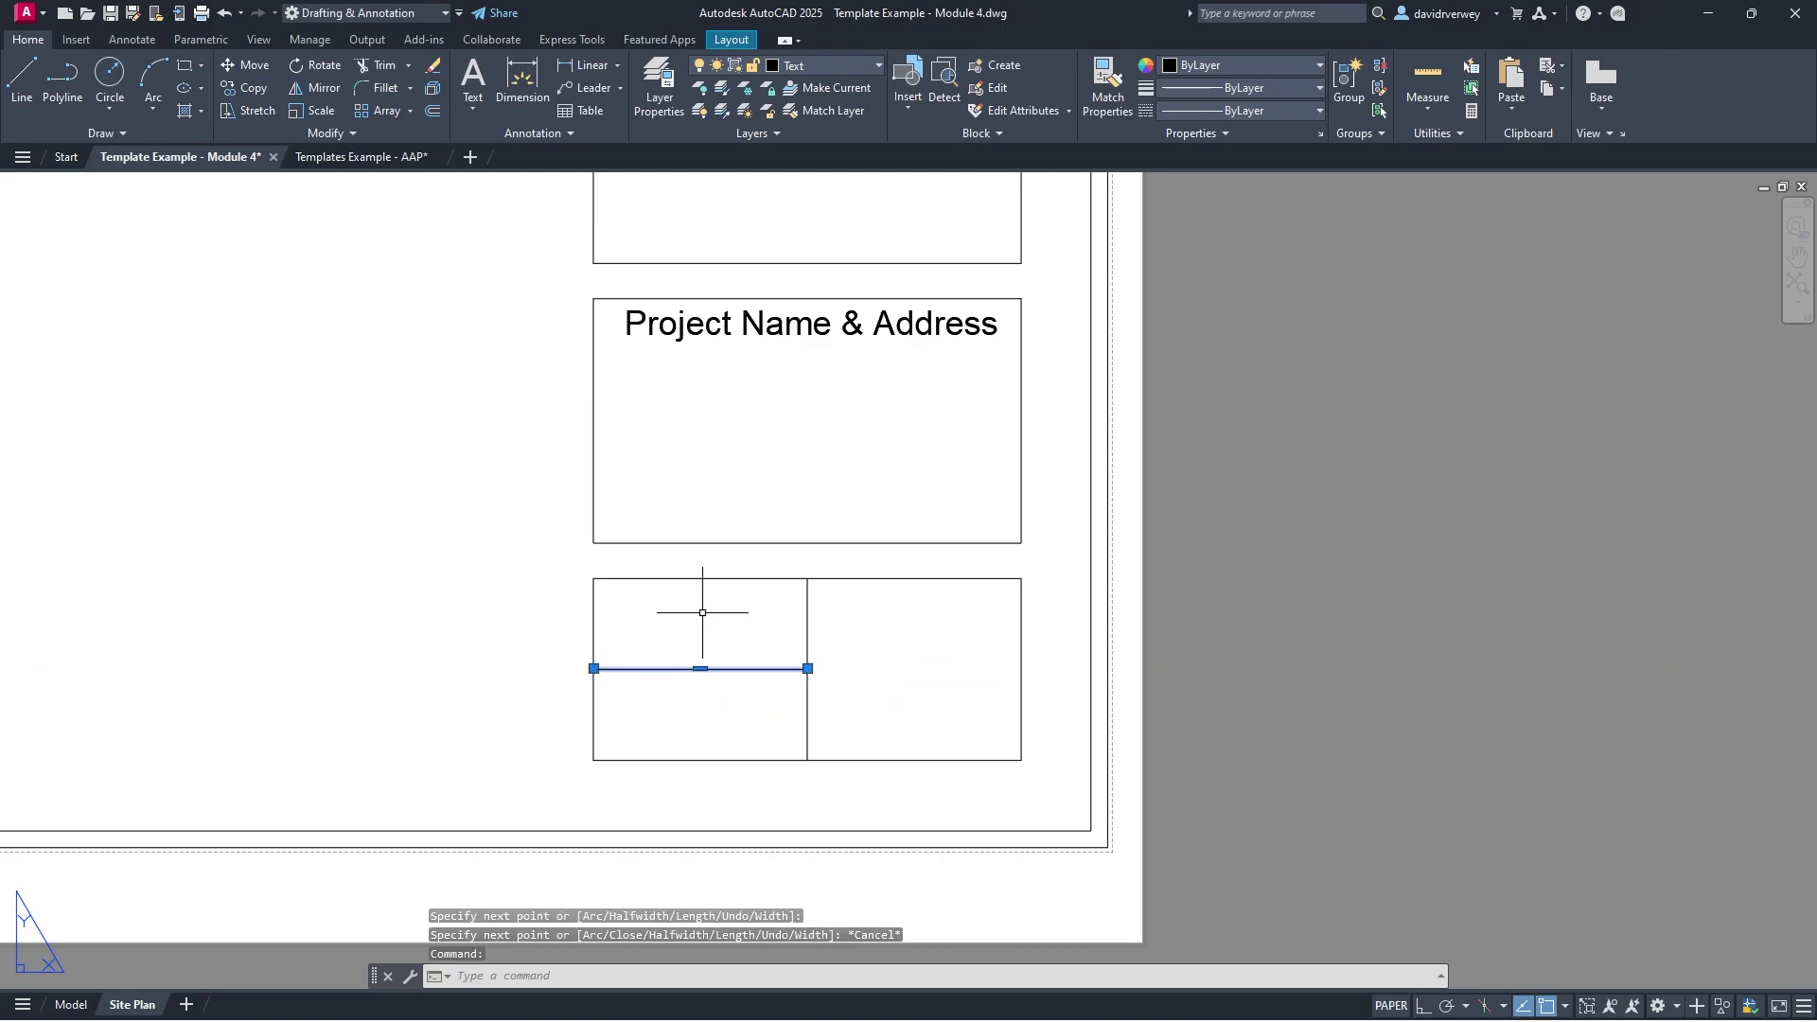
text(off)
key(Return)
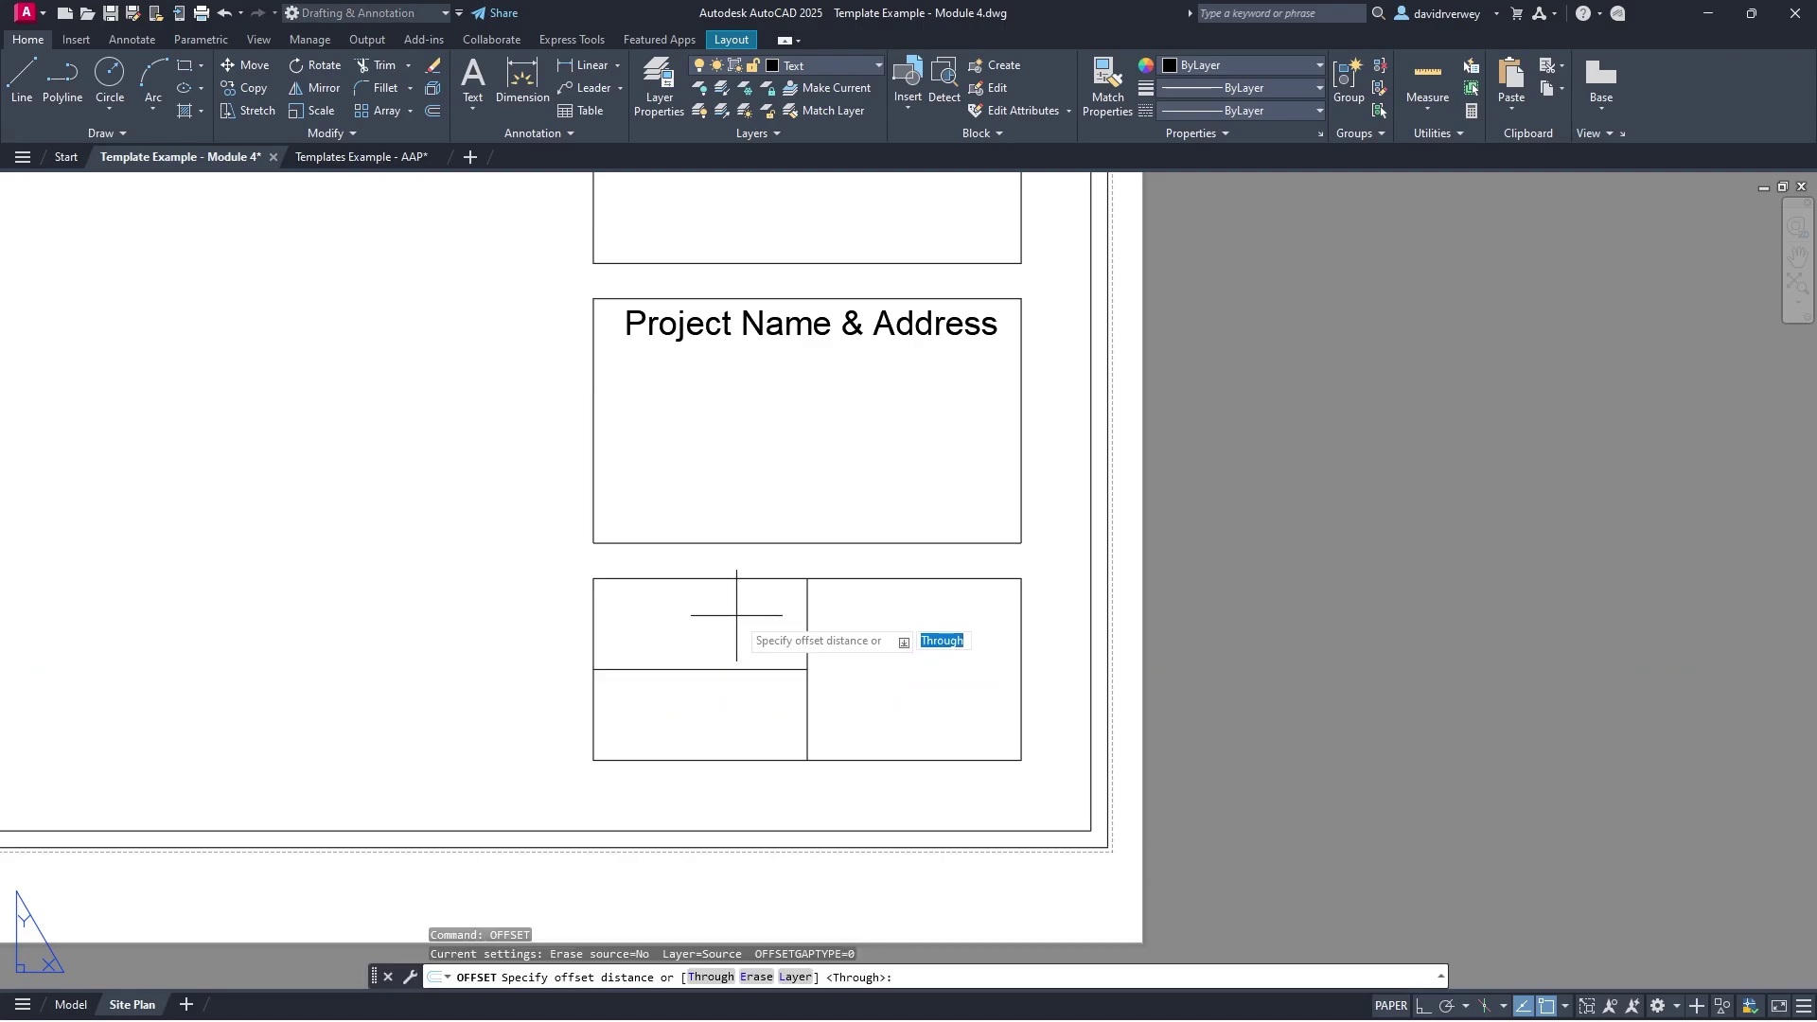
click(705, 662)
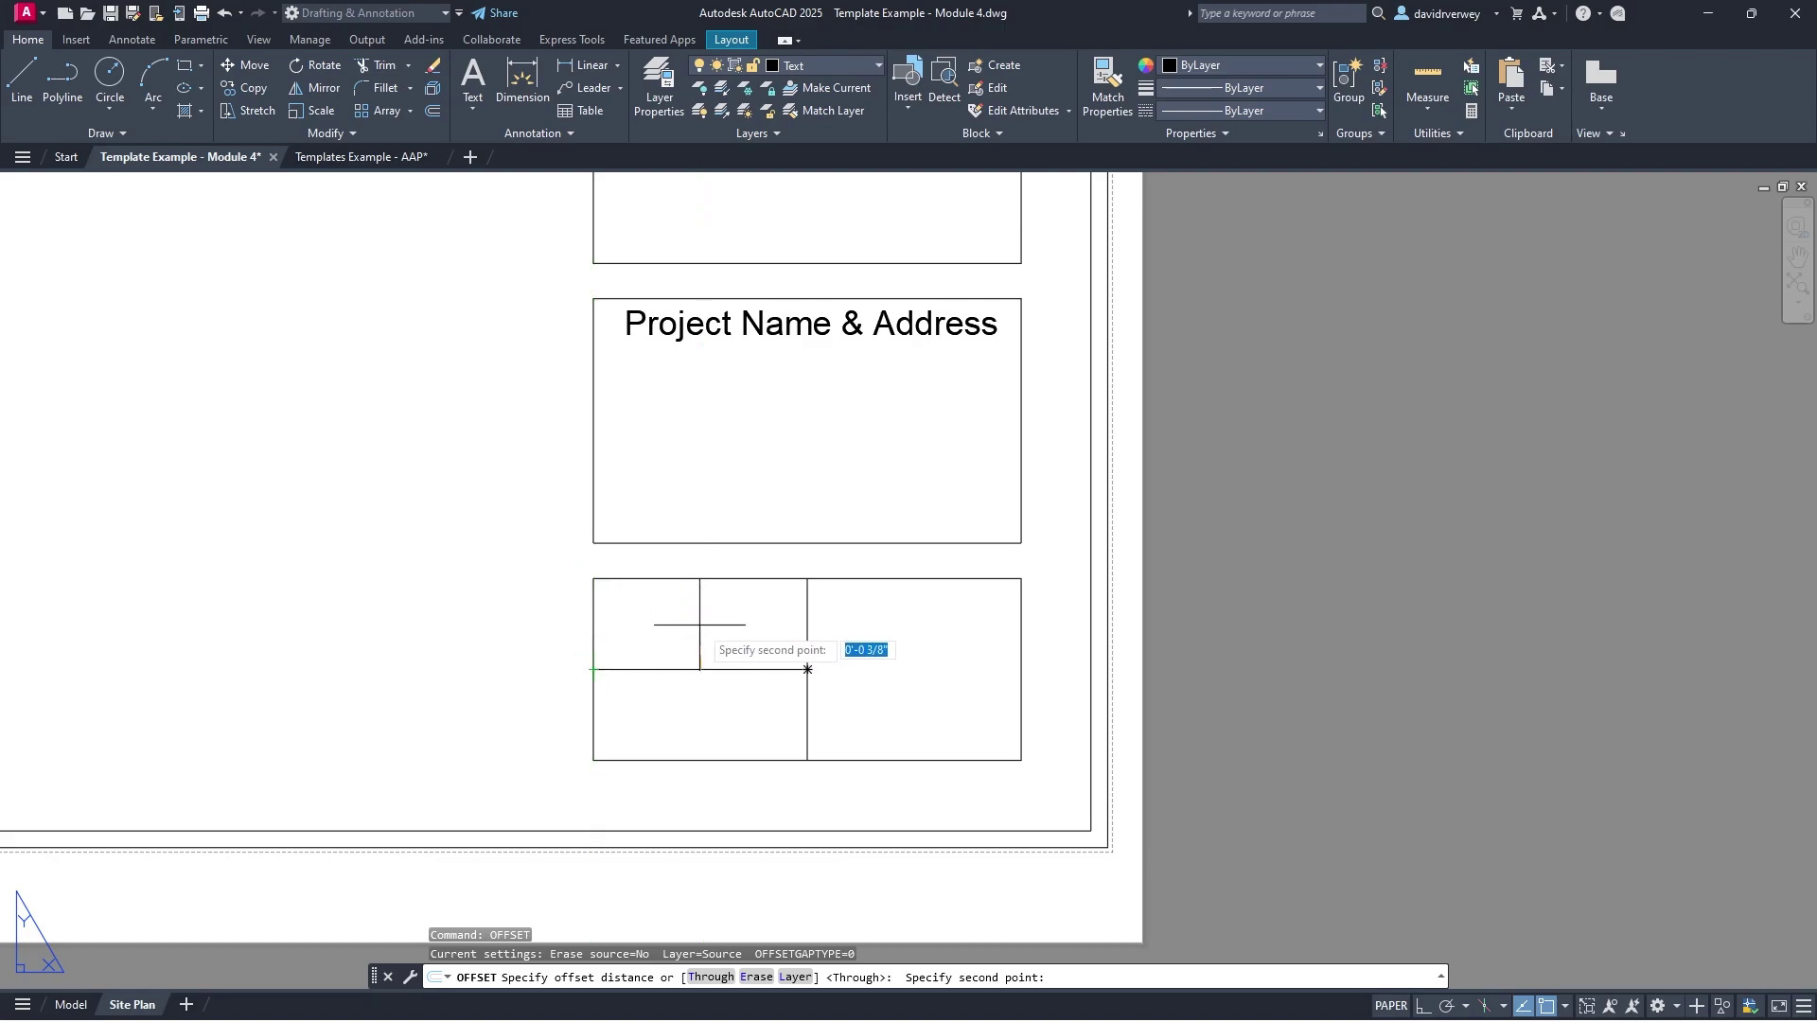
click(701, 669)
click(700, 669)
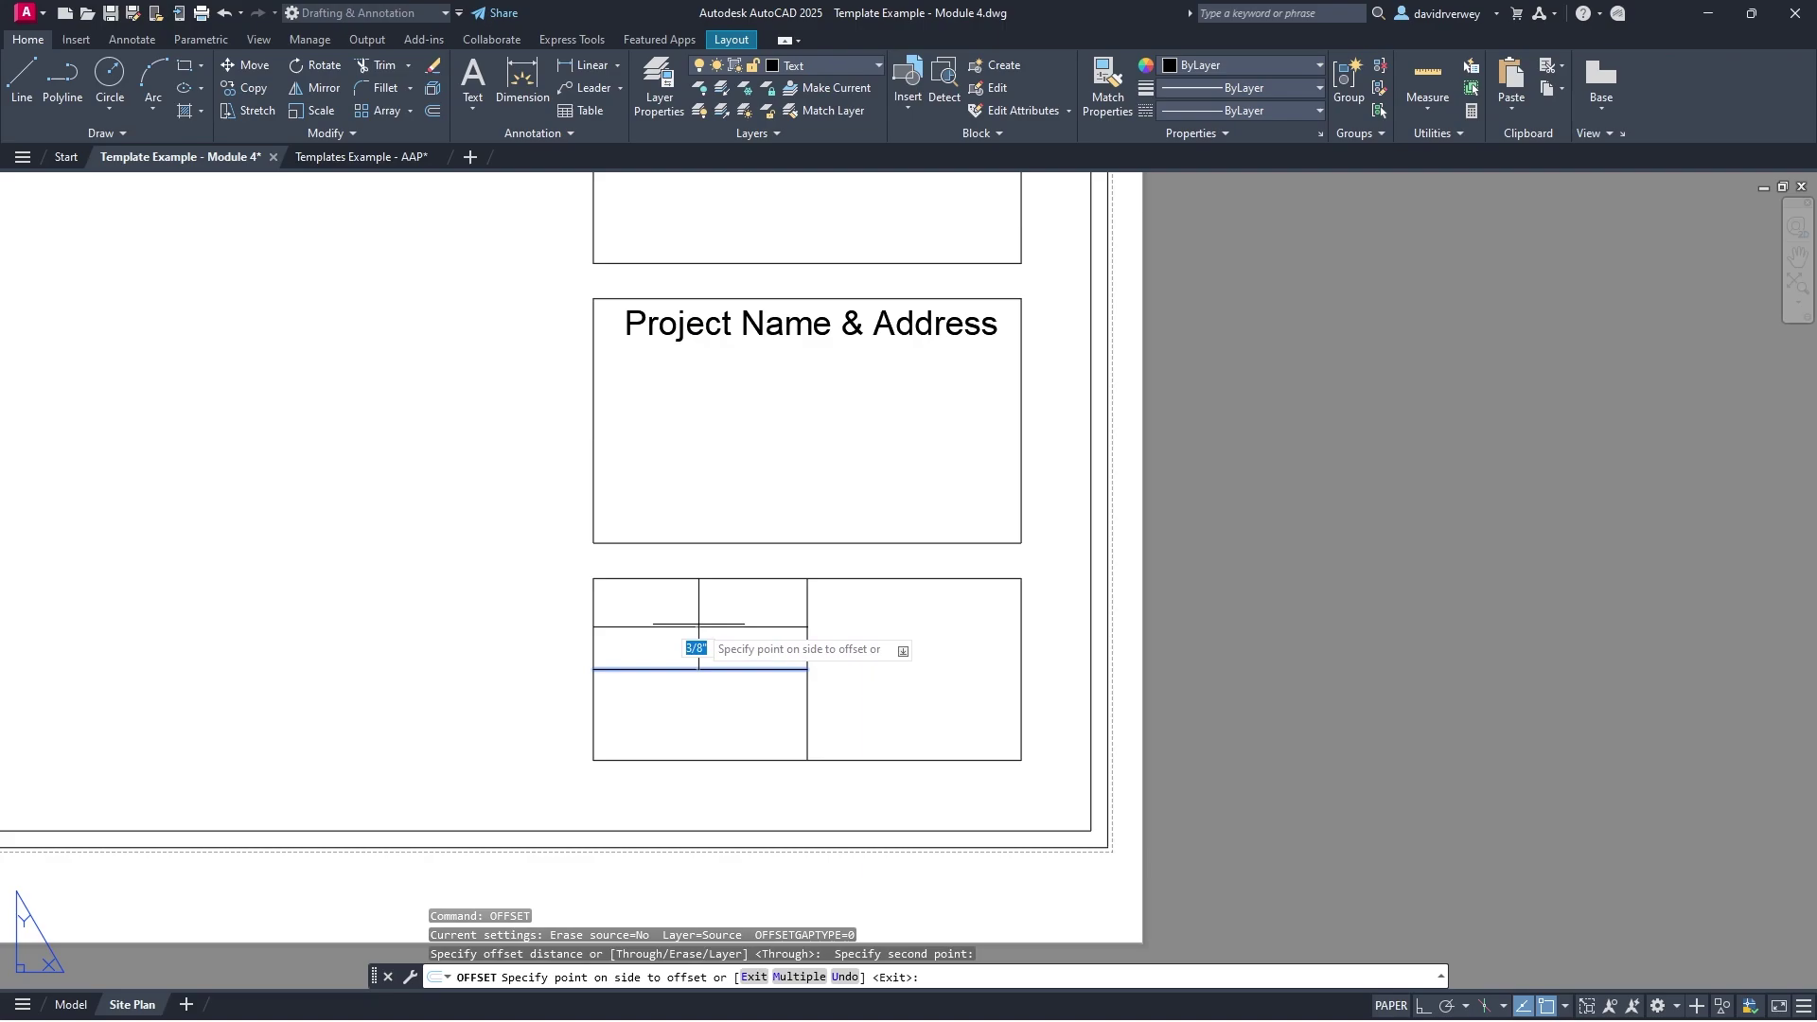
click(698, 636)
click(700, 669)
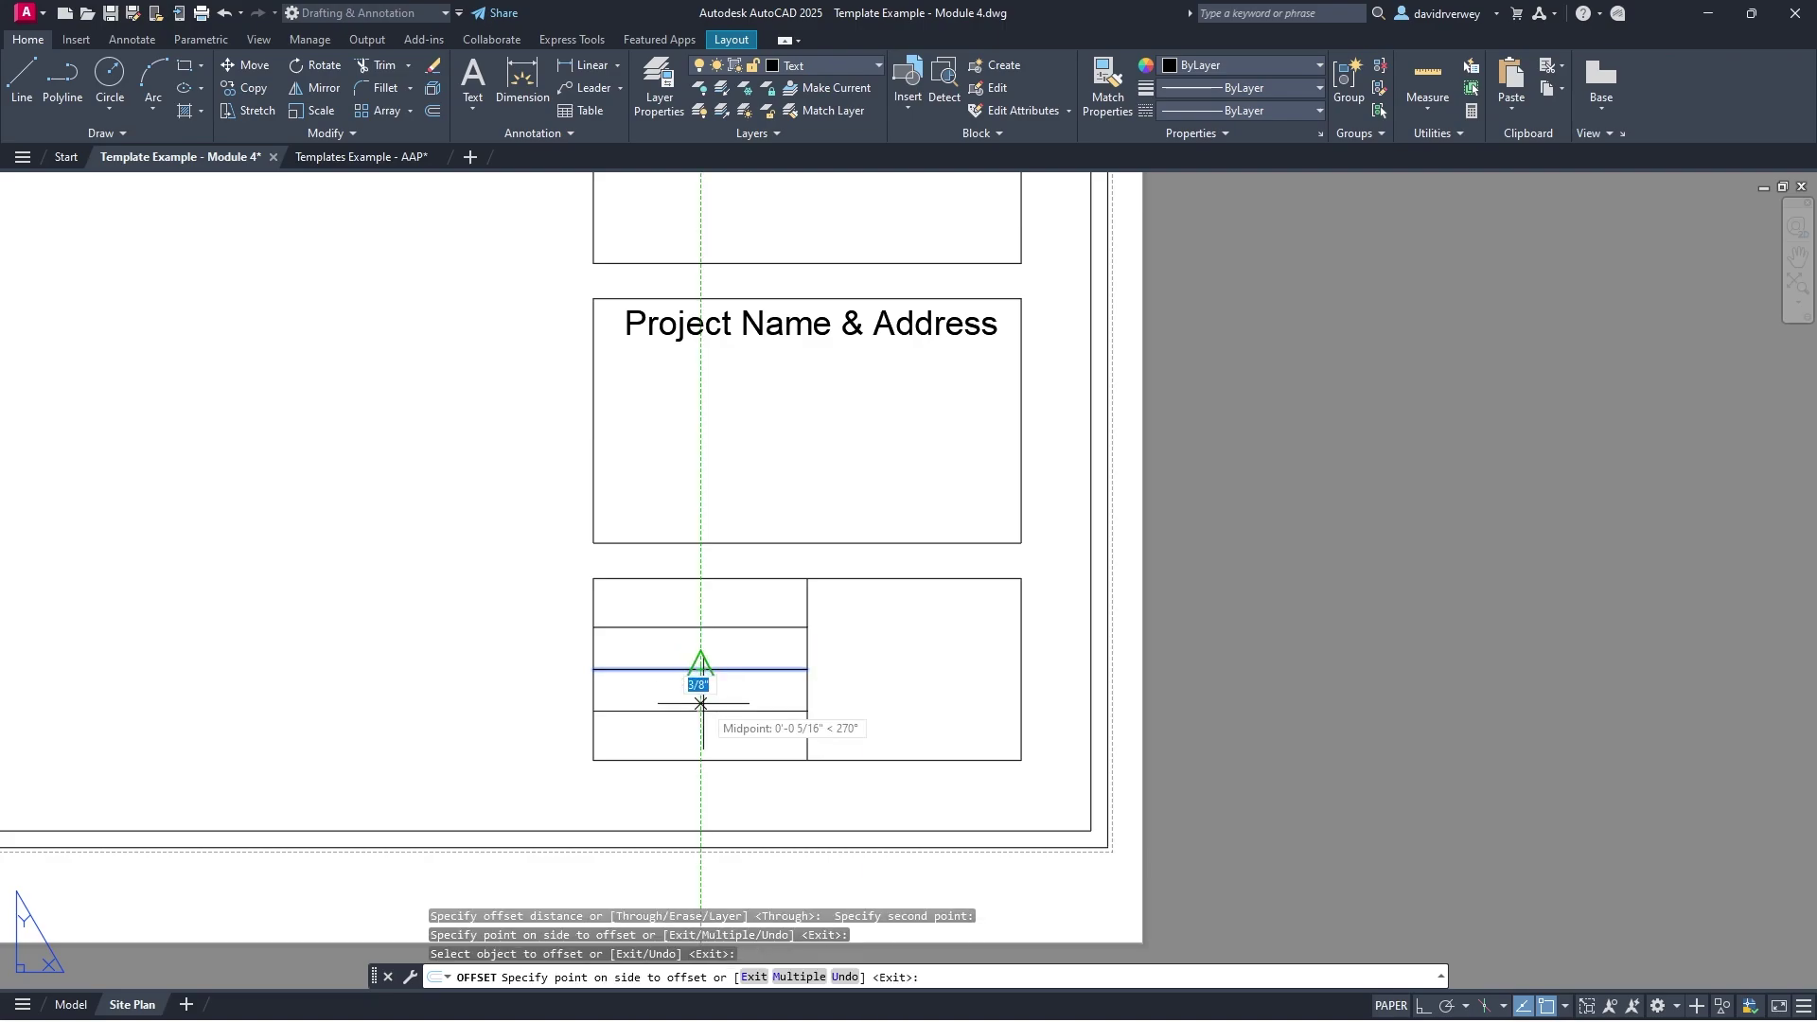
click(701, 703)
click(705, 669)
key(Escape)
Step: Erase the original middle horizontal line between the two offset lines
click(707, 667)
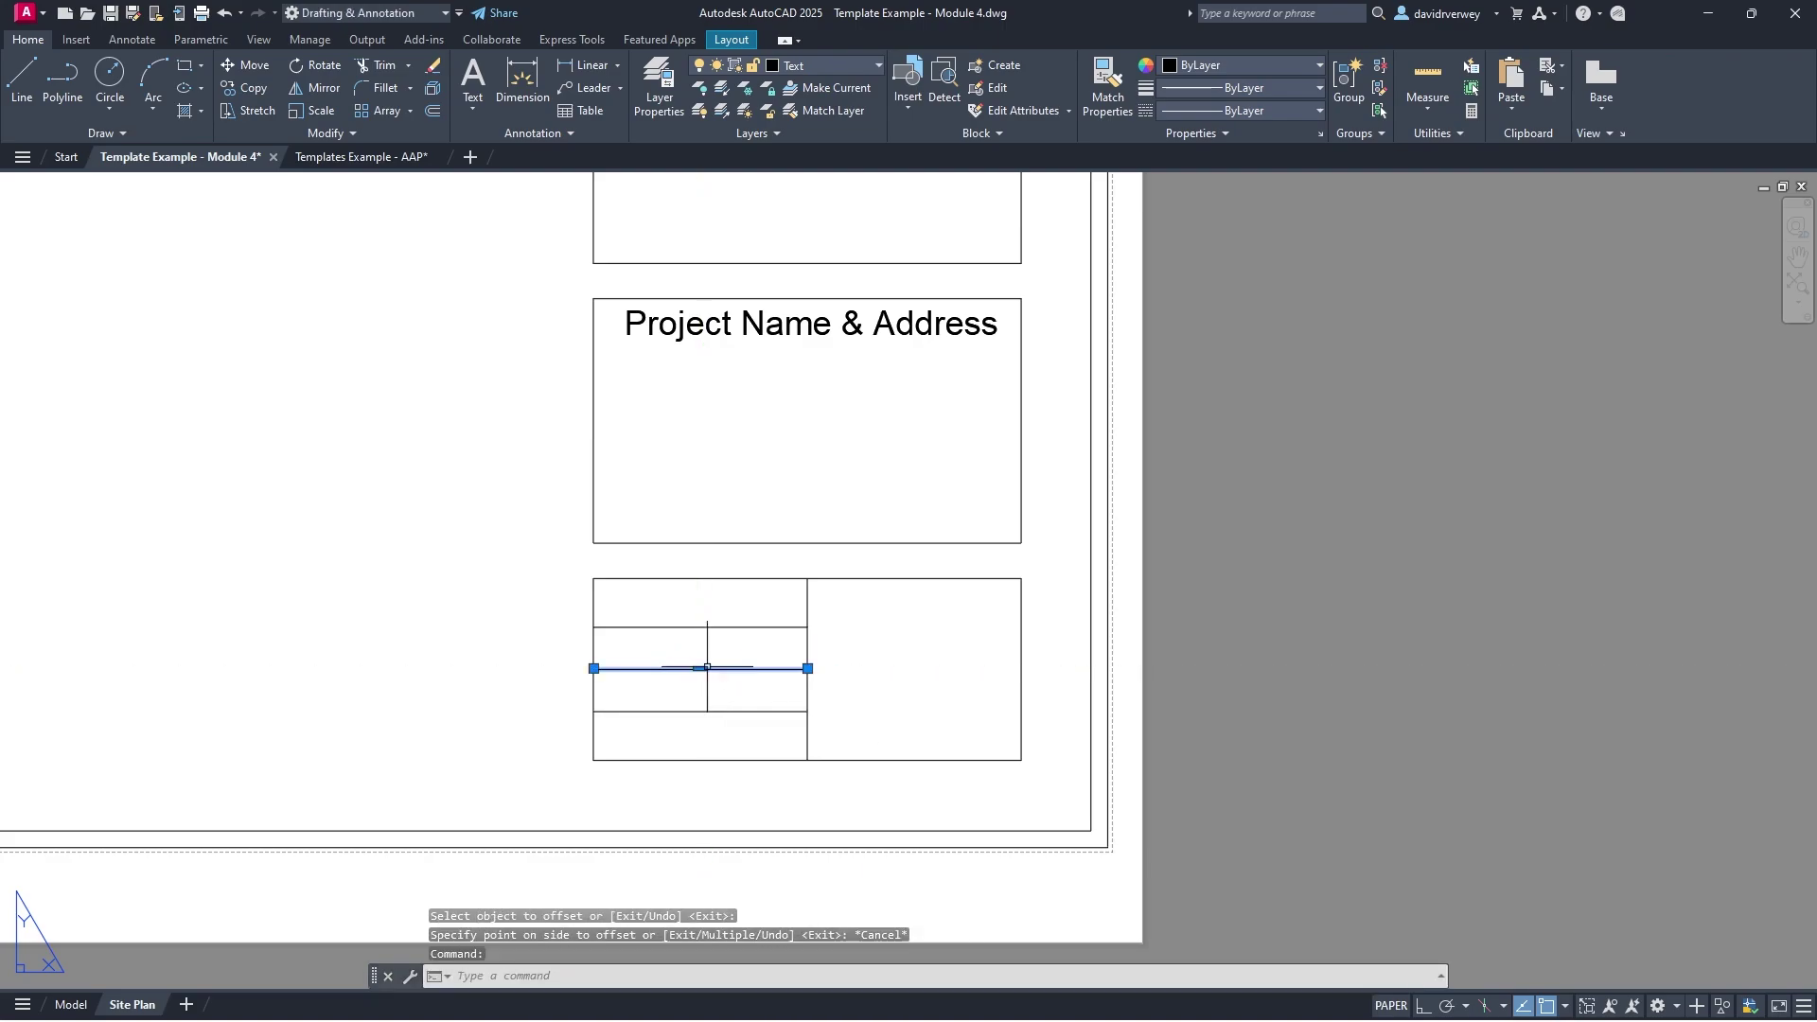
text(erase)
key(Return)
Step: Move the lower horizontal divider slightly straight up in the left half of the bottom box
click(719, 710)
click(712, 641)
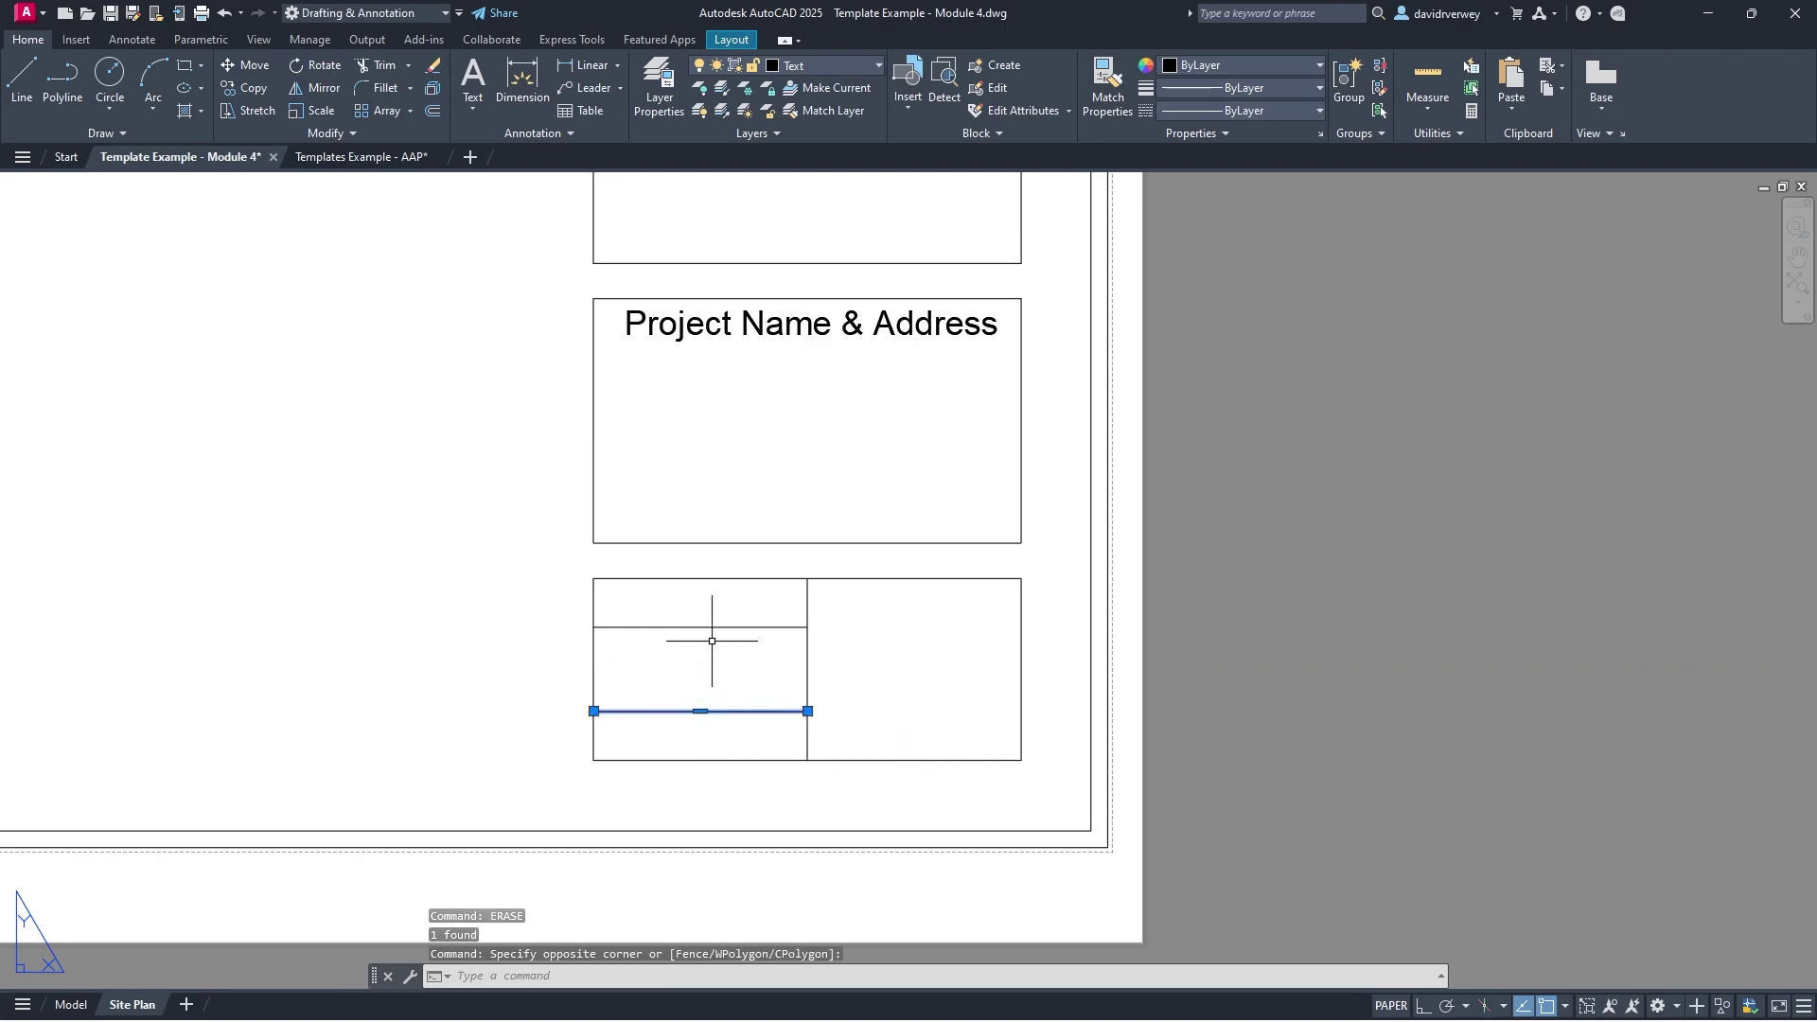
text(move)
key(Return)
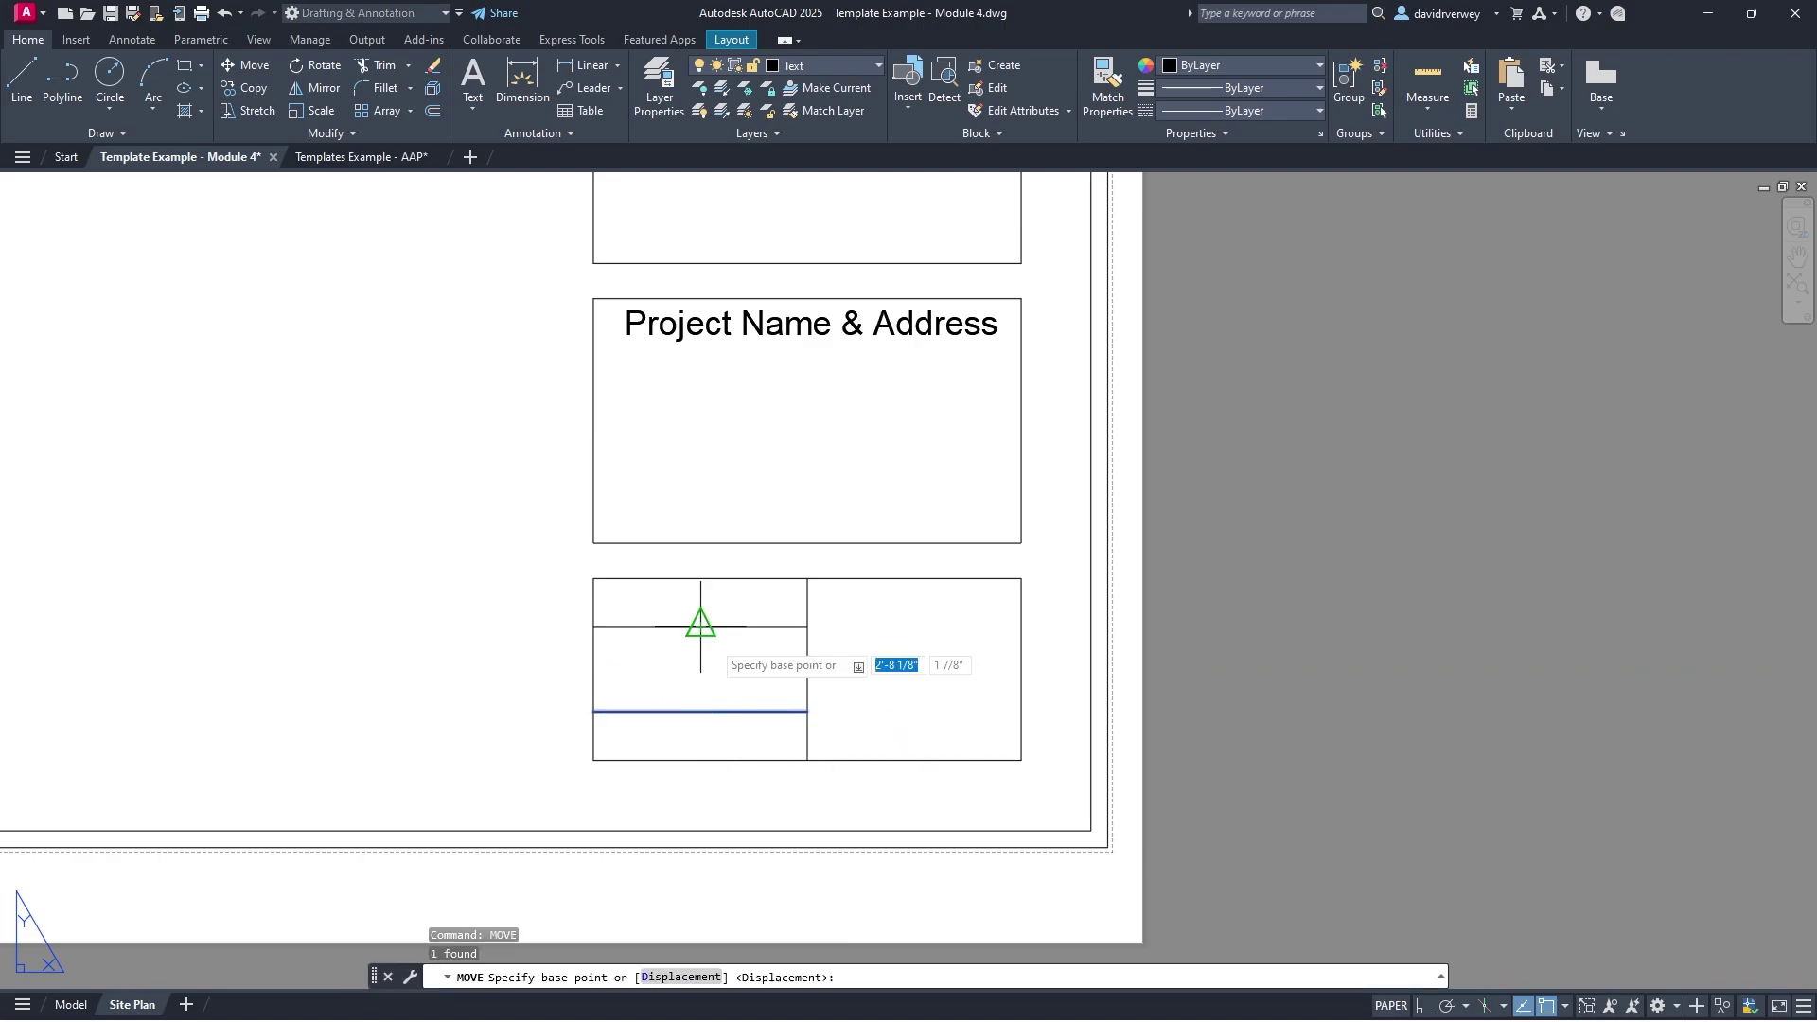
click(705, 708)
click(705, 690)
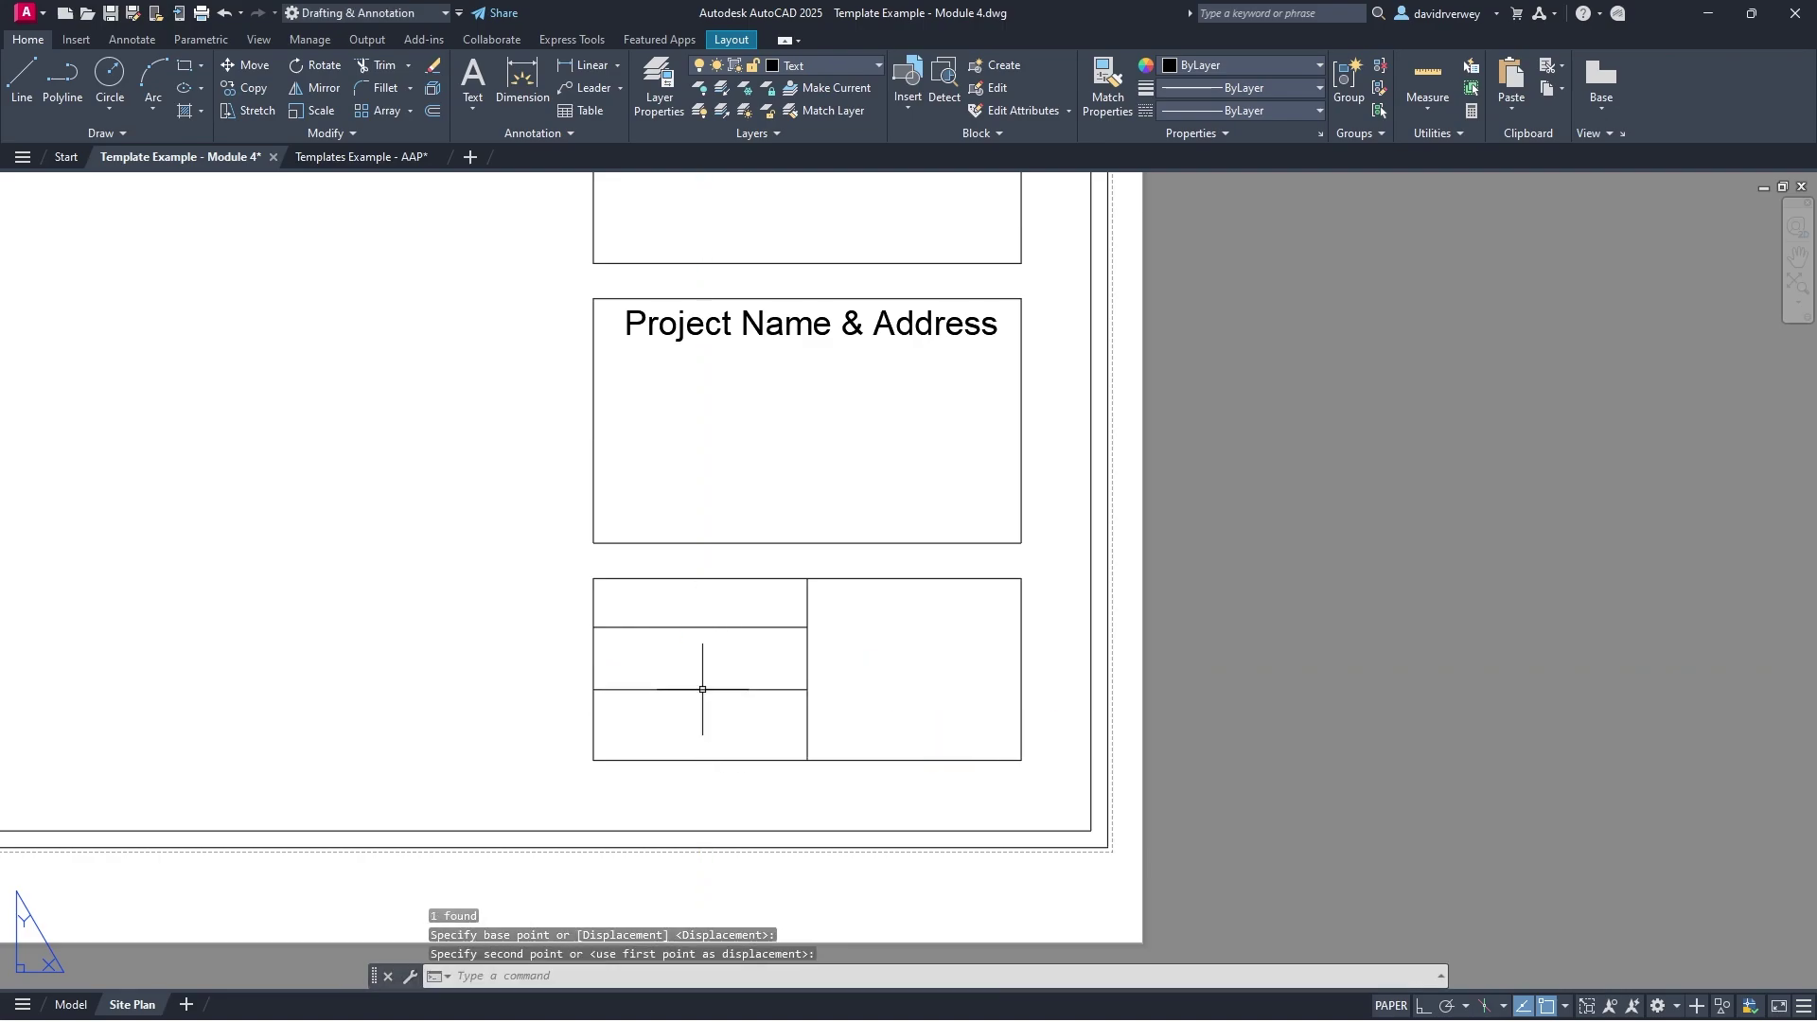
Step: Move the upper horizontal divider slightly straight down to enlarge the top row of the bottom box
click(722, 636)
click(671, 609)
text(move)
key(Return)
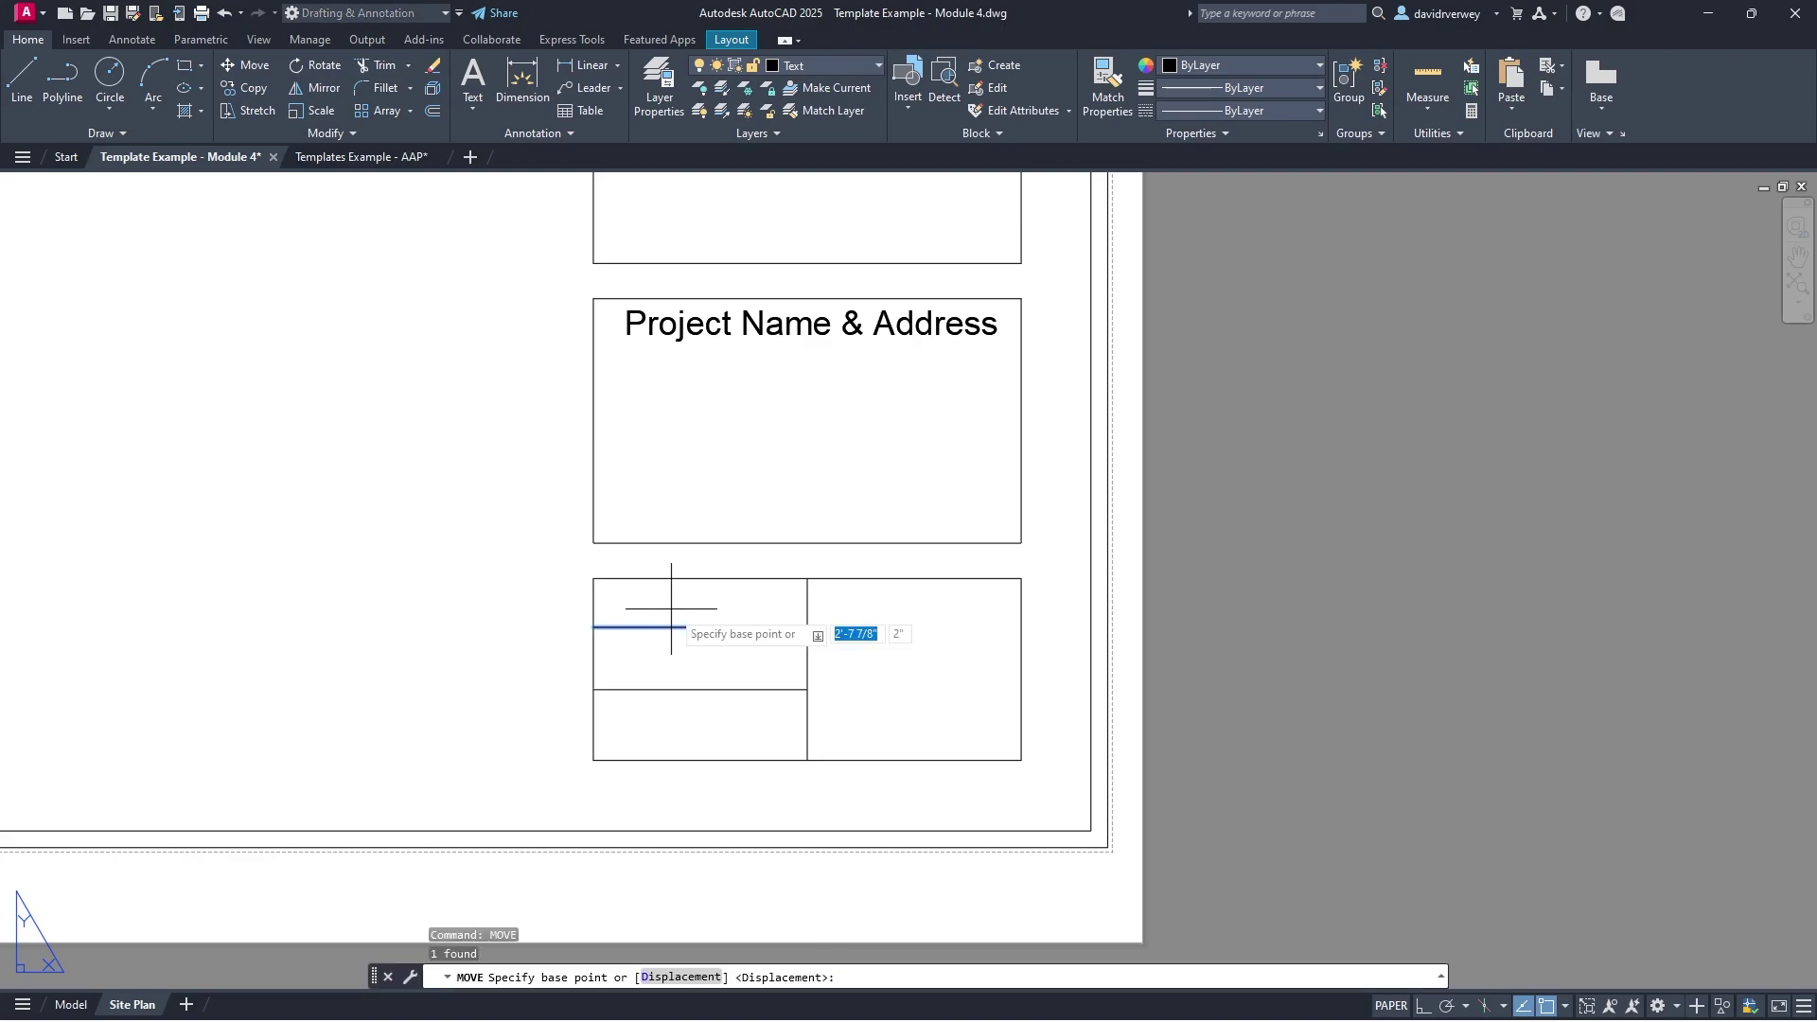
click(702, 626)
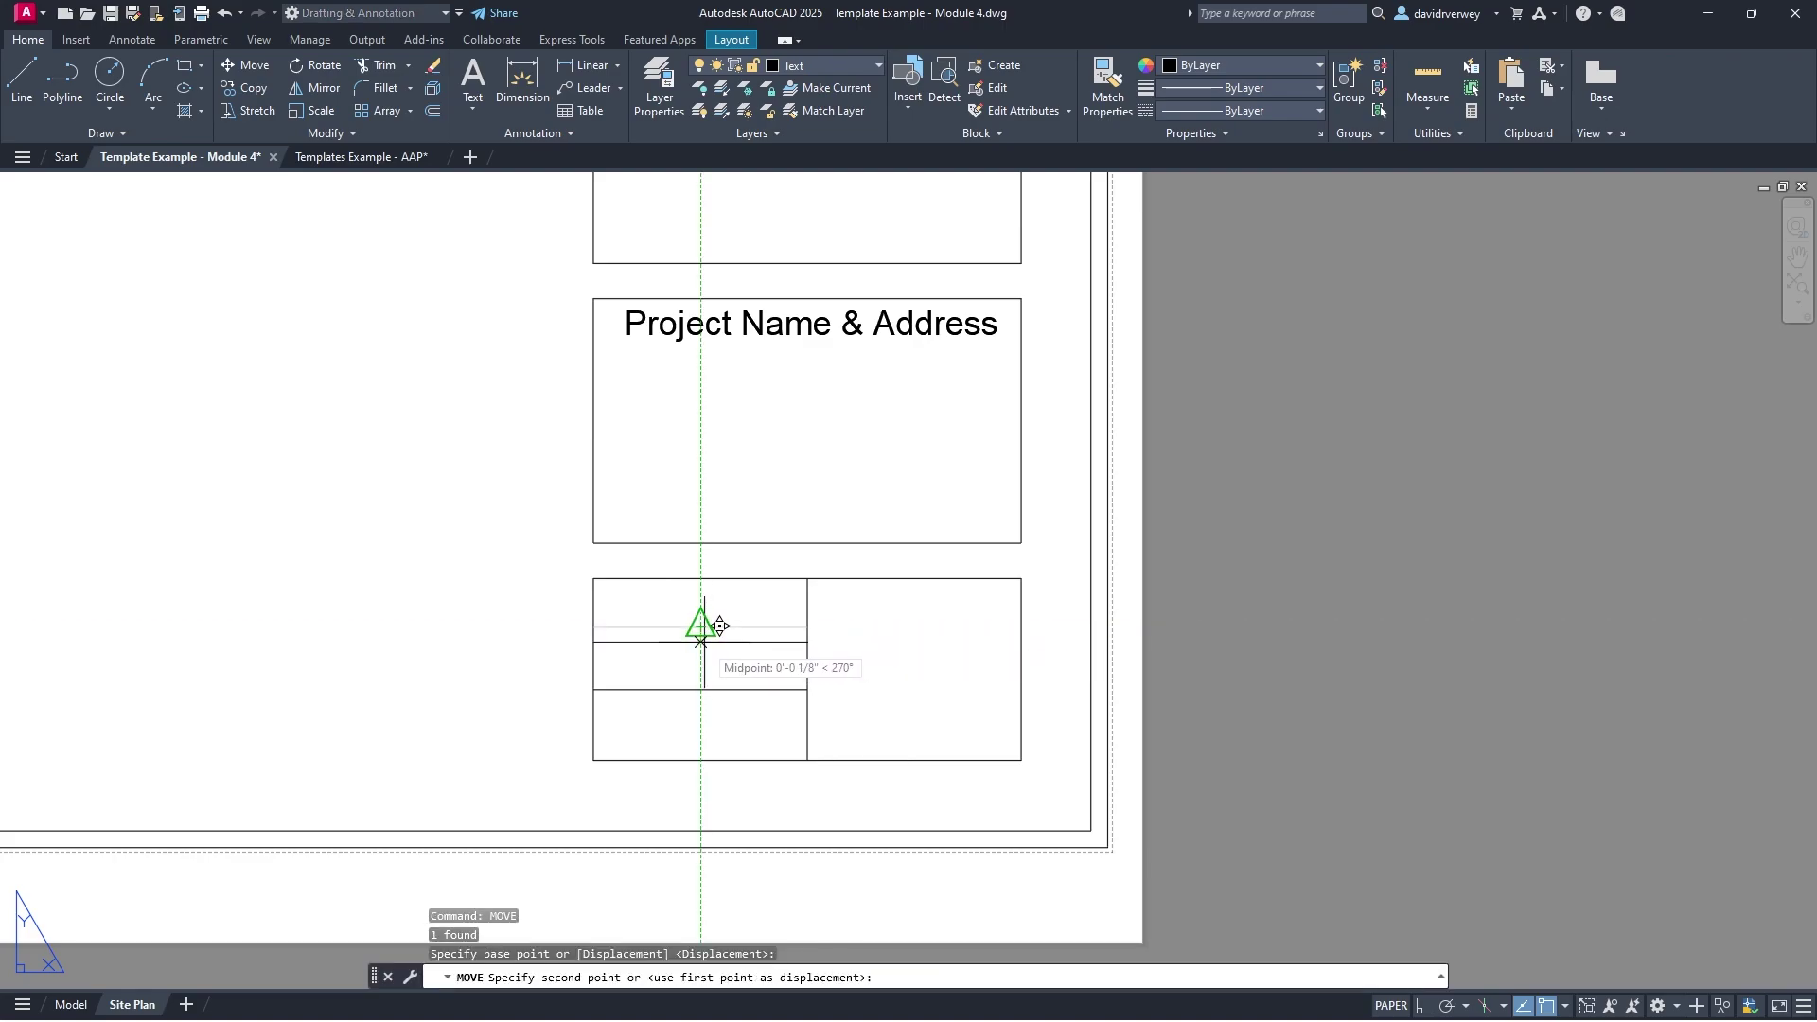
scroll(720, 628, up, 4)
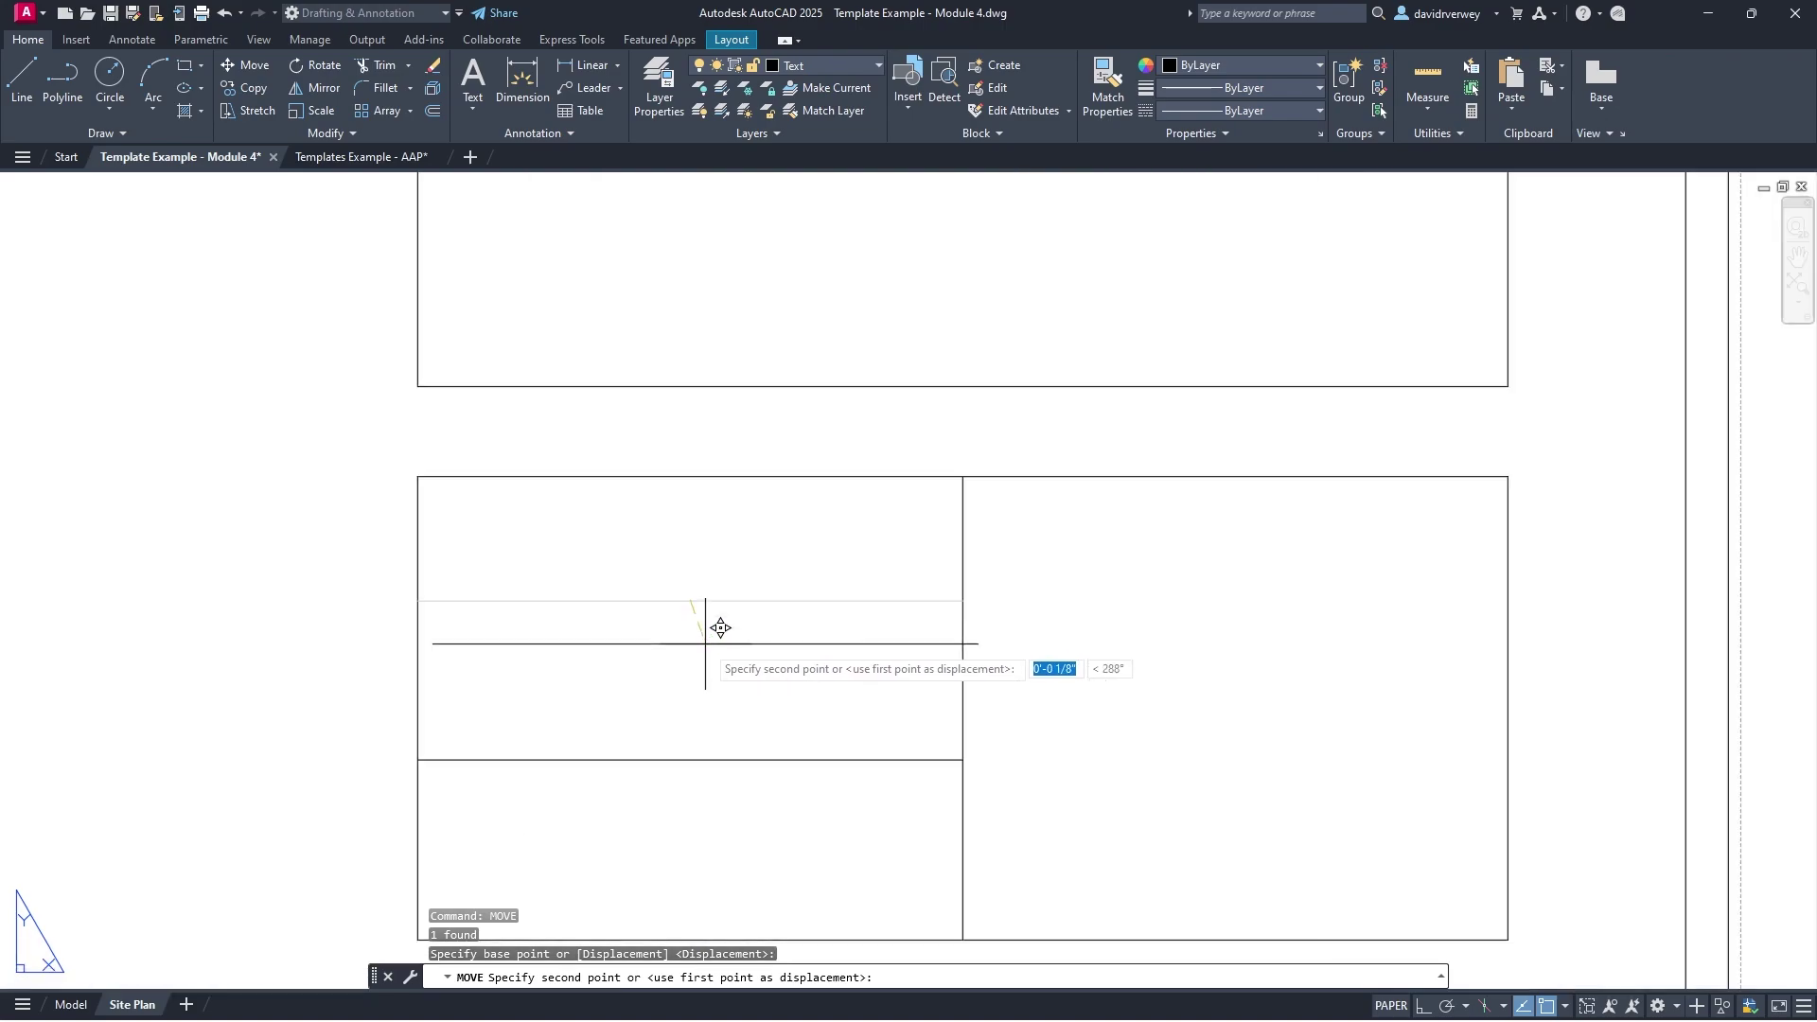
scroll(720, 627, up, 2)
click(682, 581)
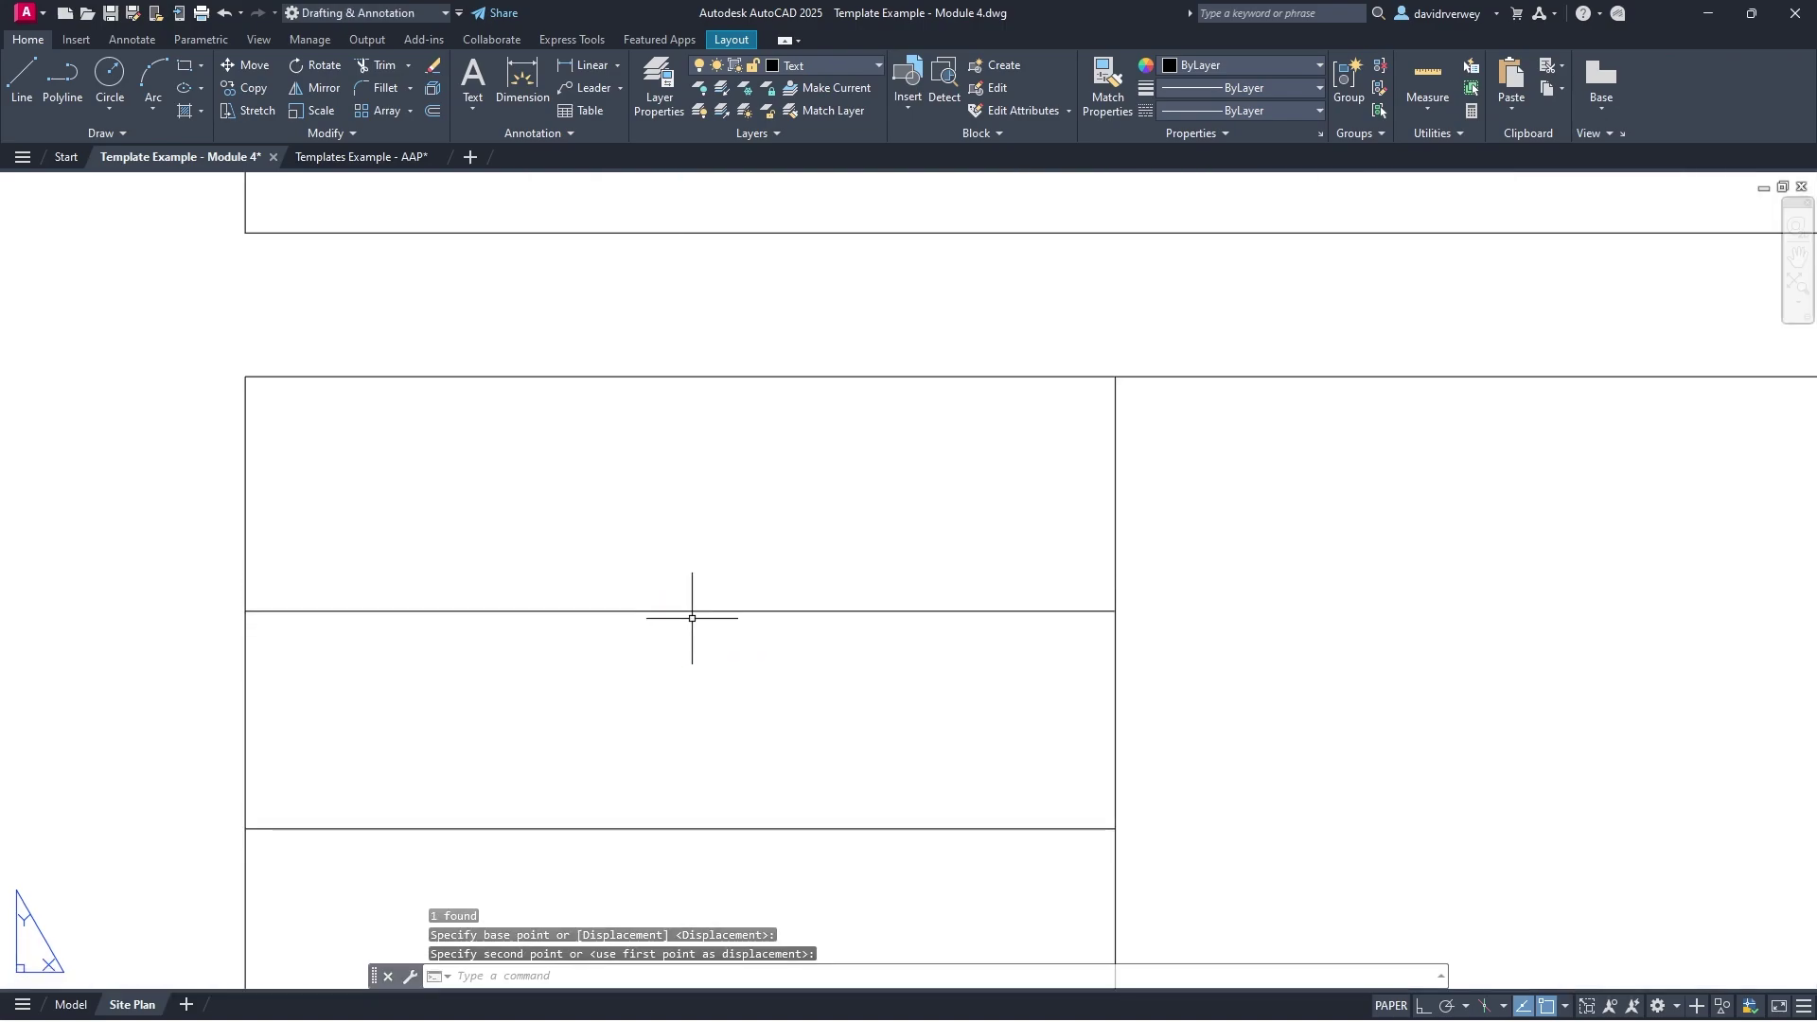
Step: Move the lower horizontal divider about 1/16" straight down so the three rows are roughly even
scroll(691, 618, down, 6)
middle_drag(731, 690, 748, 621)
click(730, 660)
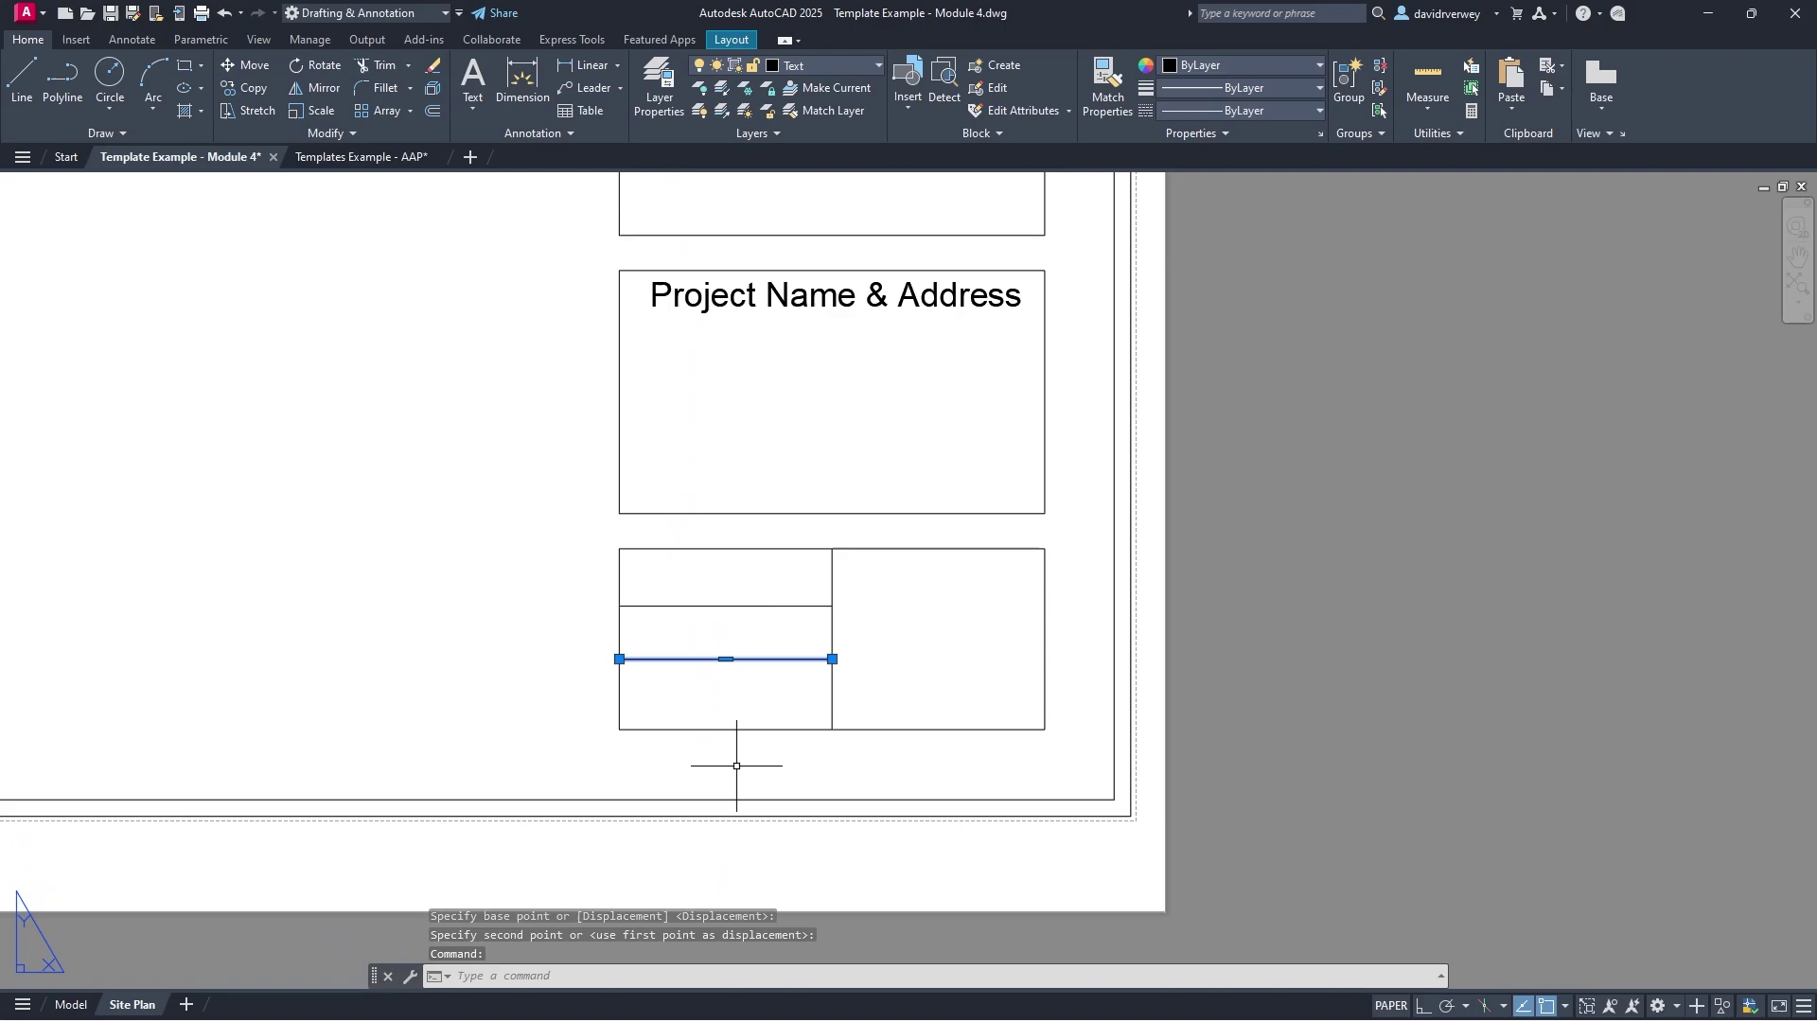
text(m)
key(Return)
scroll(776, 678, up, 3)
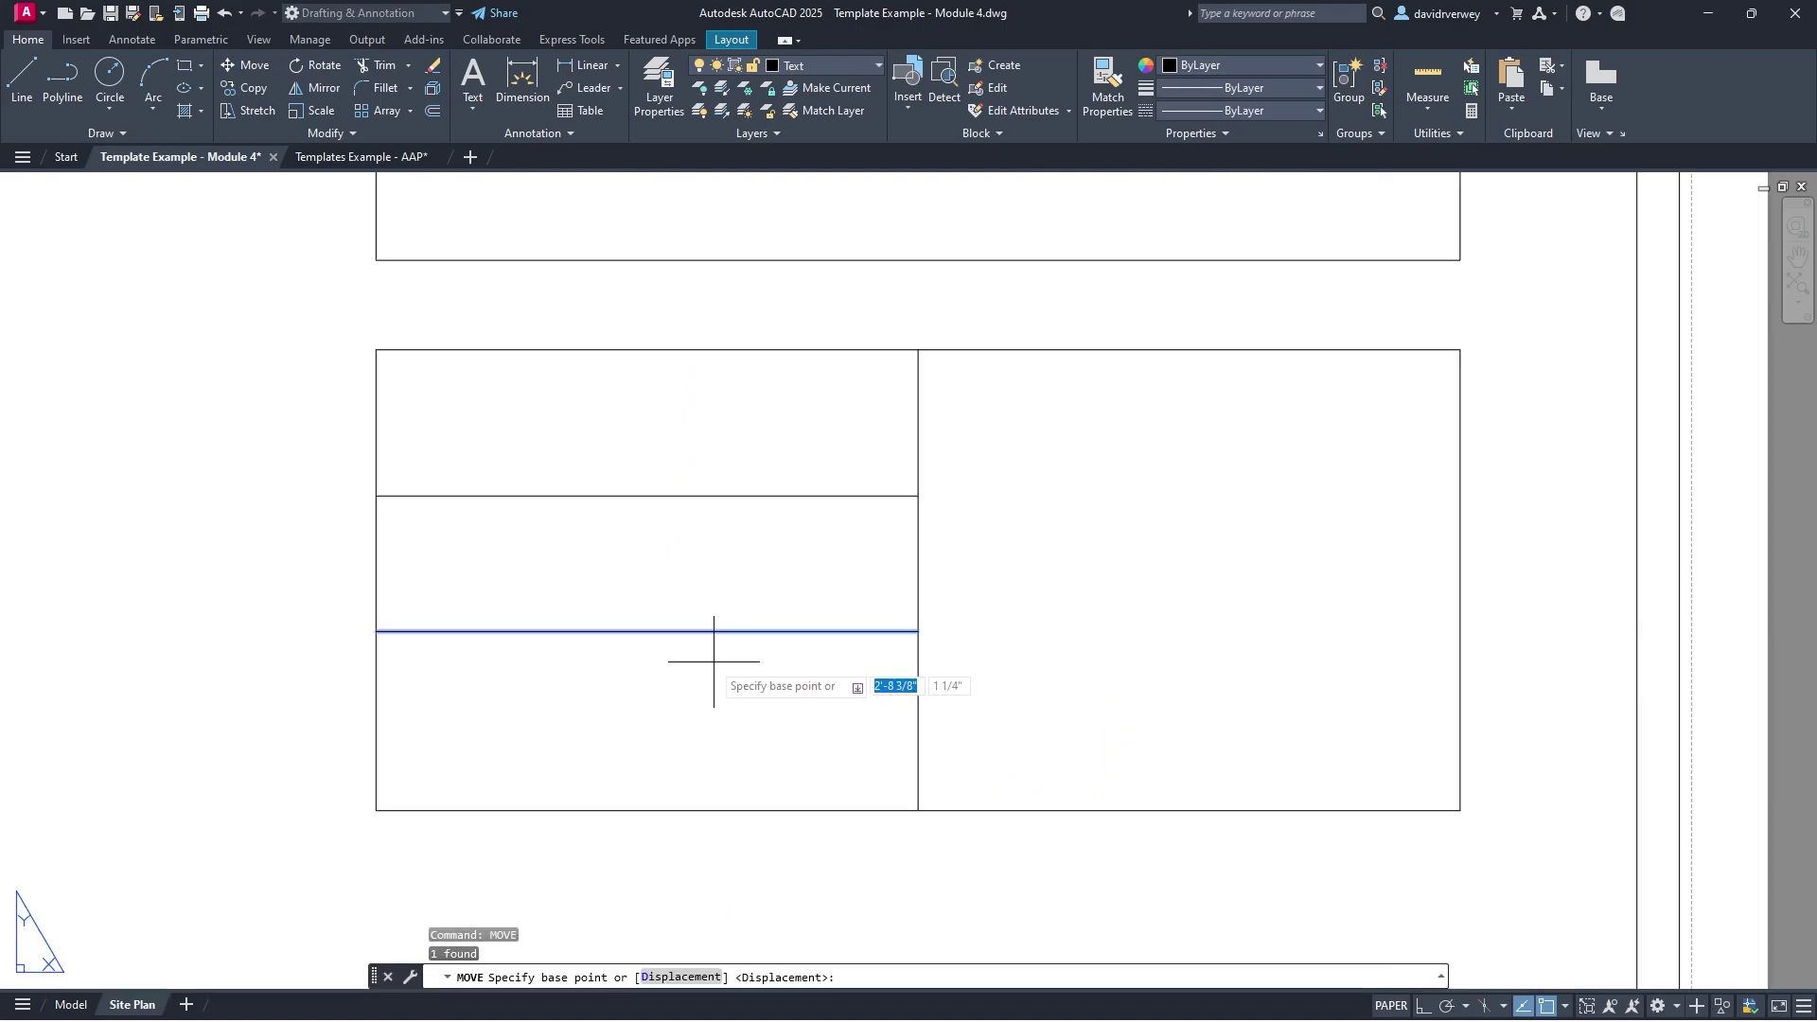
click(647, 631)
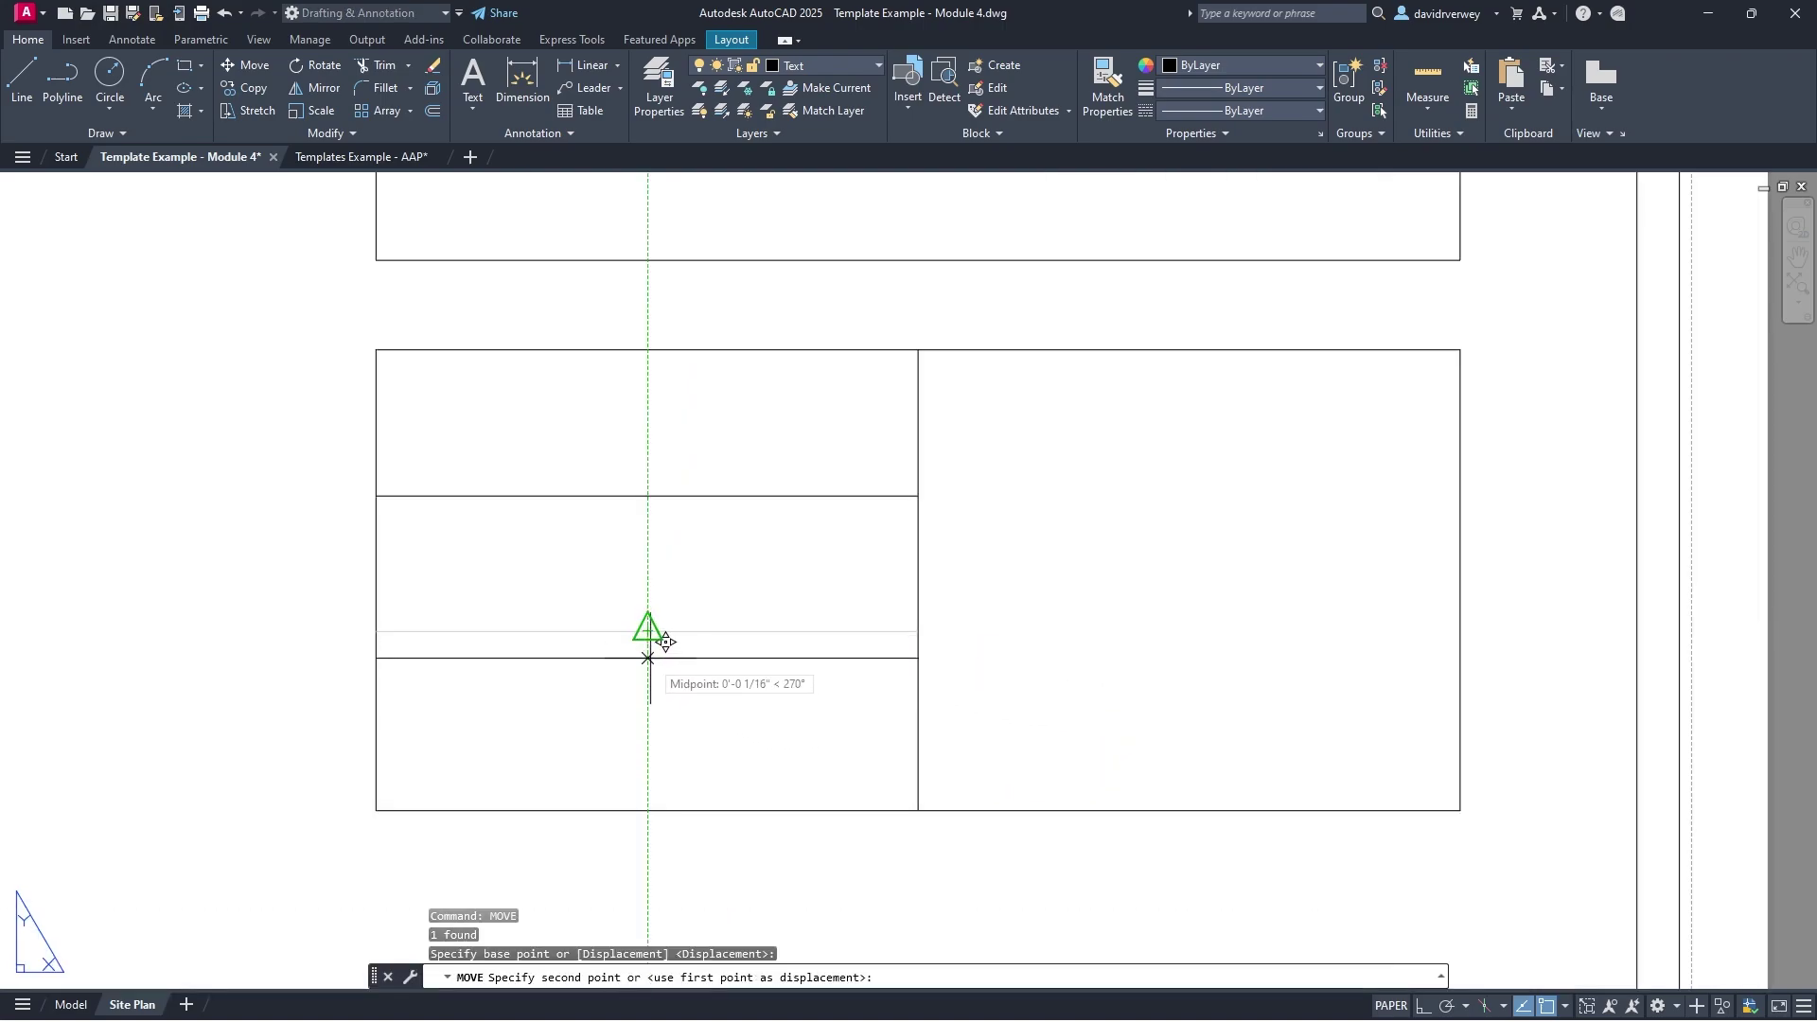
click(649, 657)
Step: Add the multiline text "Project" in the top-left cell of the bottom box, spanning the cell from corner to corner
middle_drag(813, 576, 712, 634)
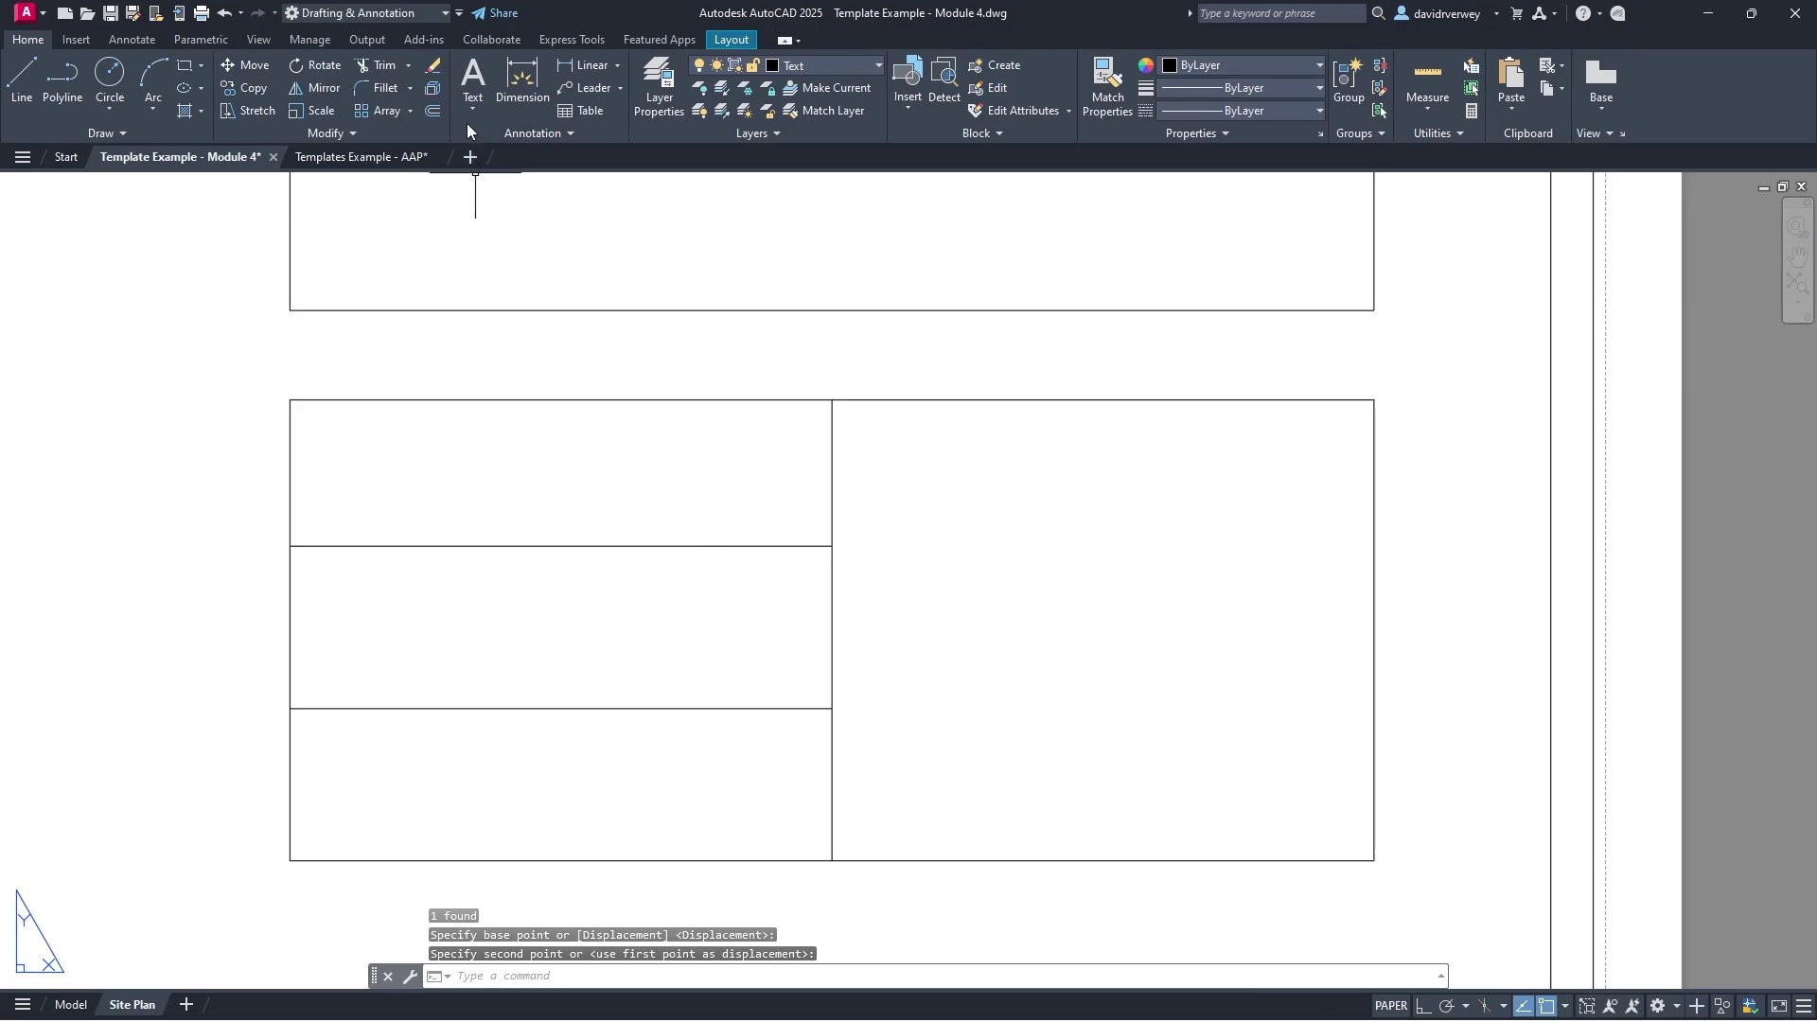
click(472, 76)
click(290, 401)
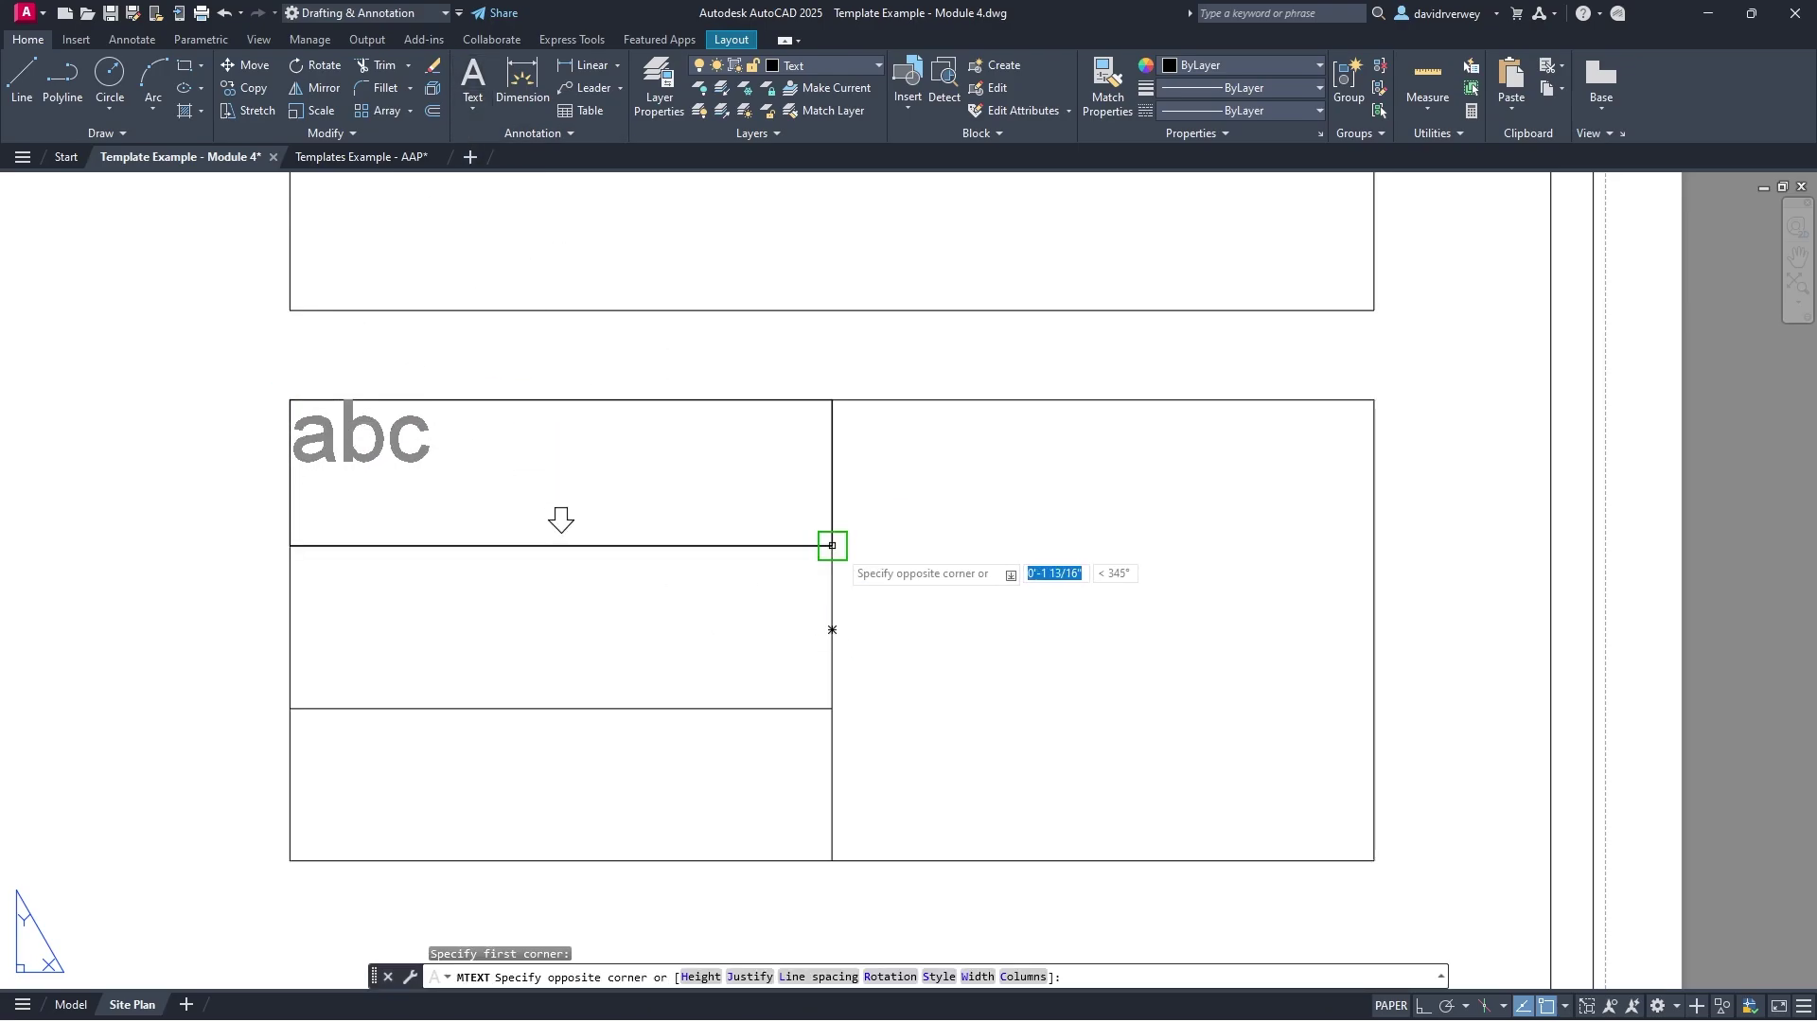
click(832, 546)
text(Proj)
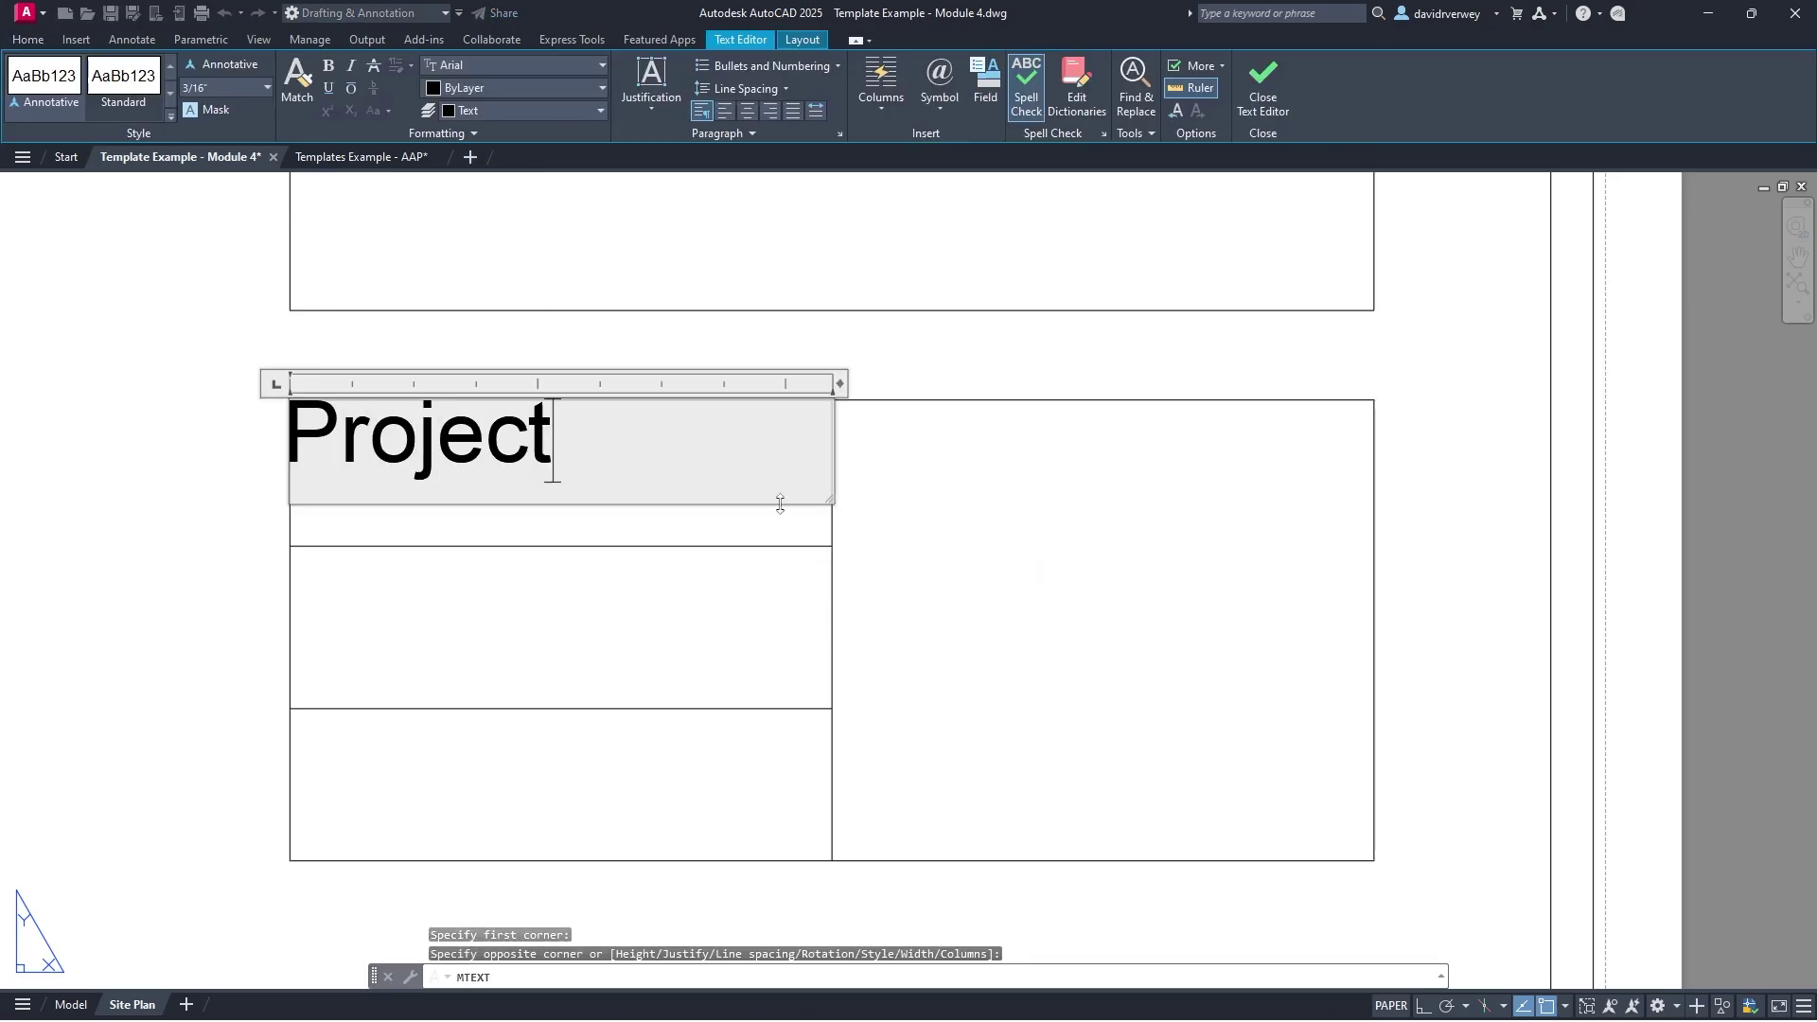
text(ect)
click(697, 617)
Step: Scale the "Project" label down to about 1/8" text height and move it just inside the cell's upper-left corner
click(515, 424)
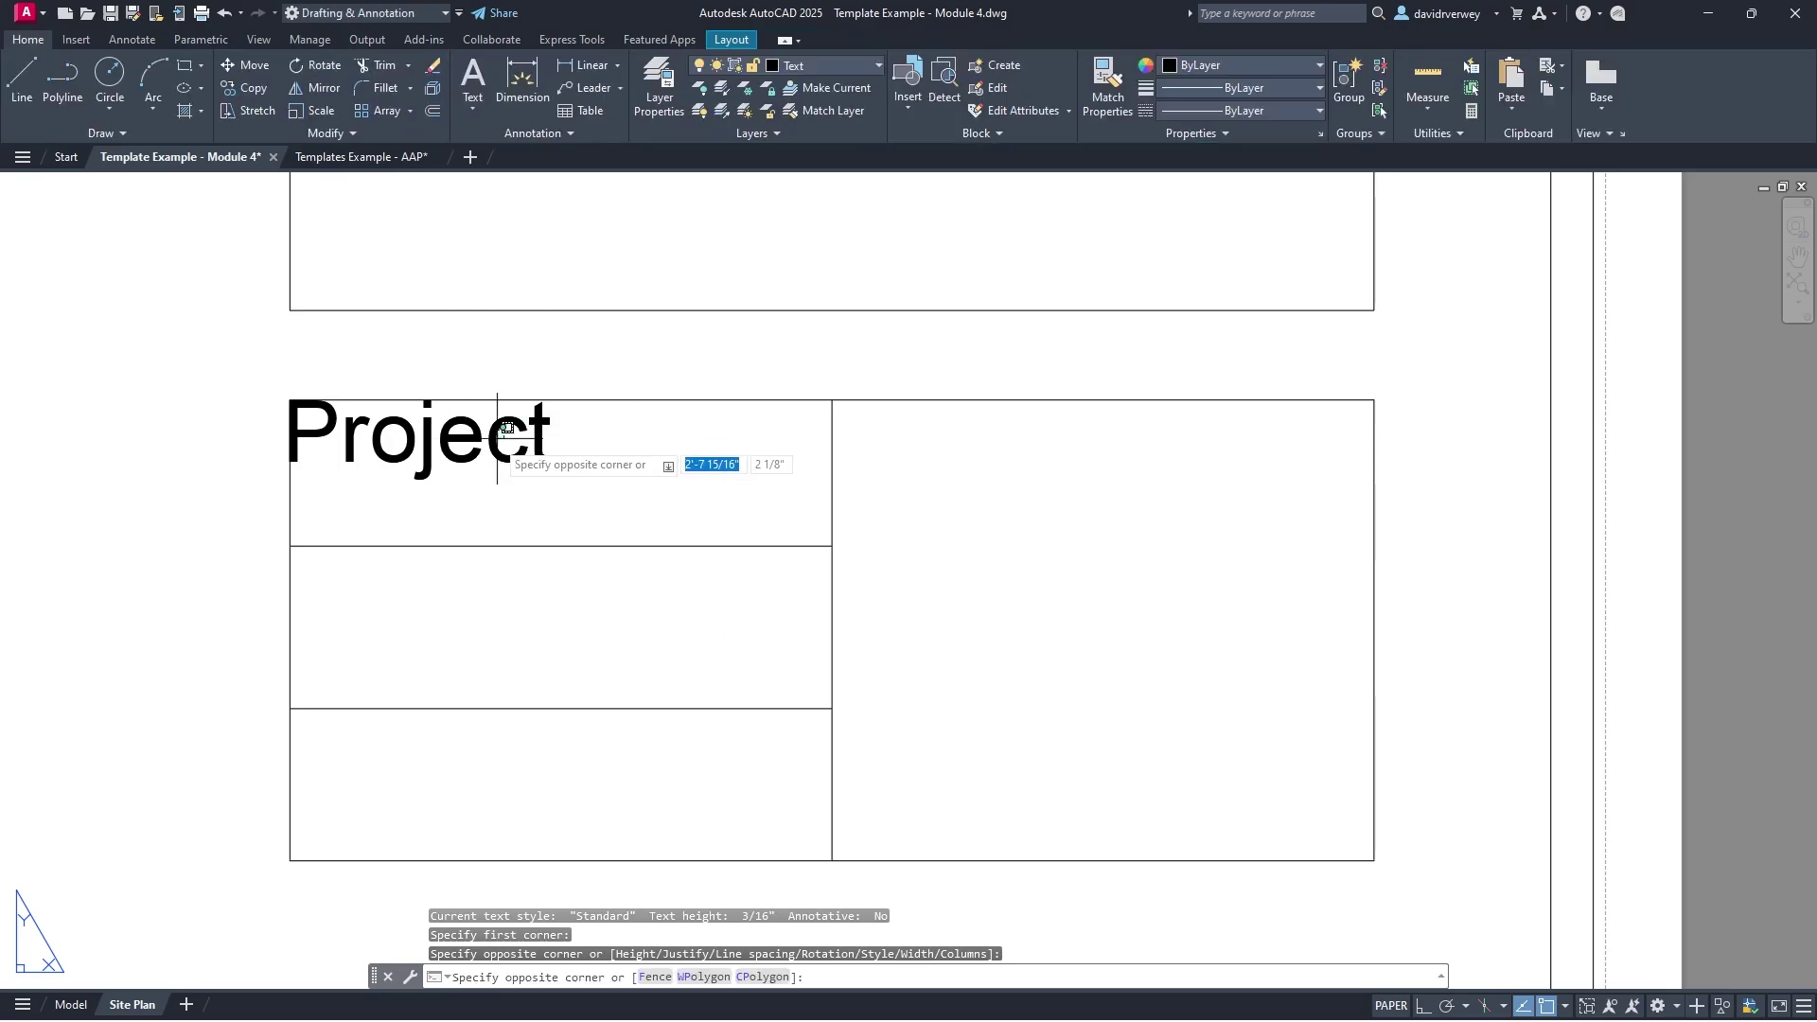
click(561, 480)
key(Escape)
click(580, 472)
click(483, 448)
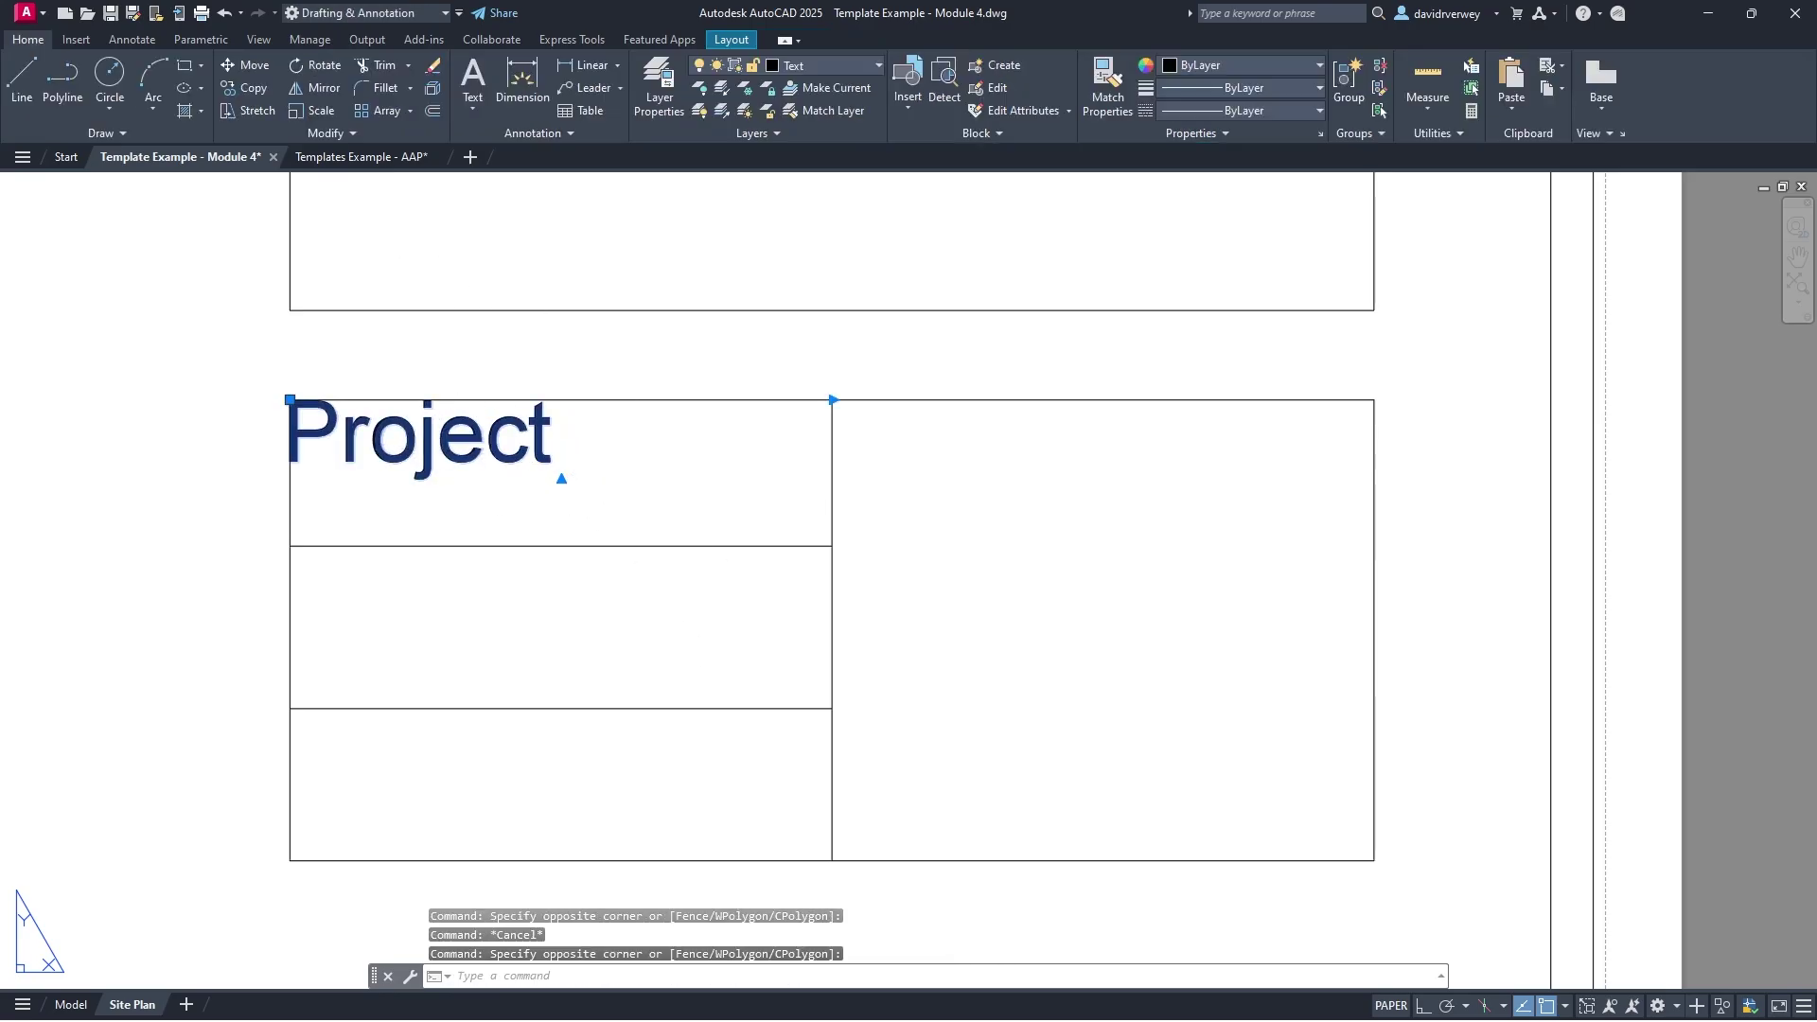
text(scale)
key(Return)
click(289, 481)
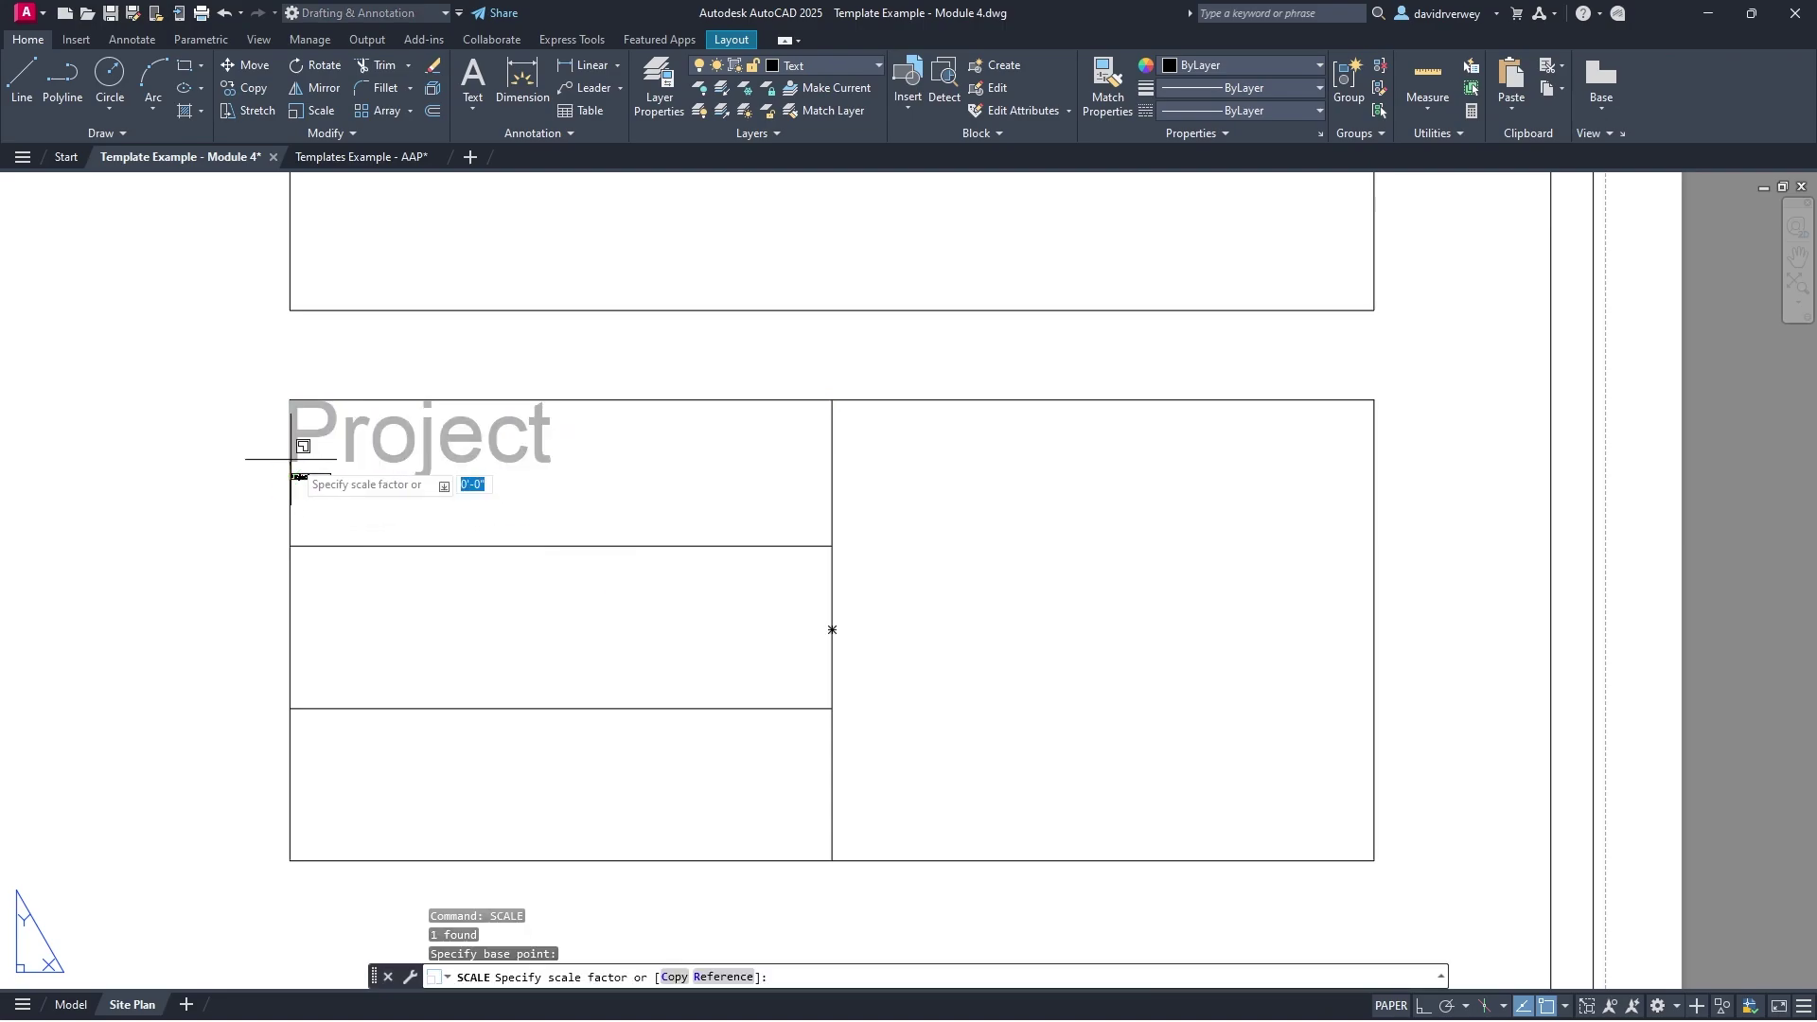
click(470, 461)
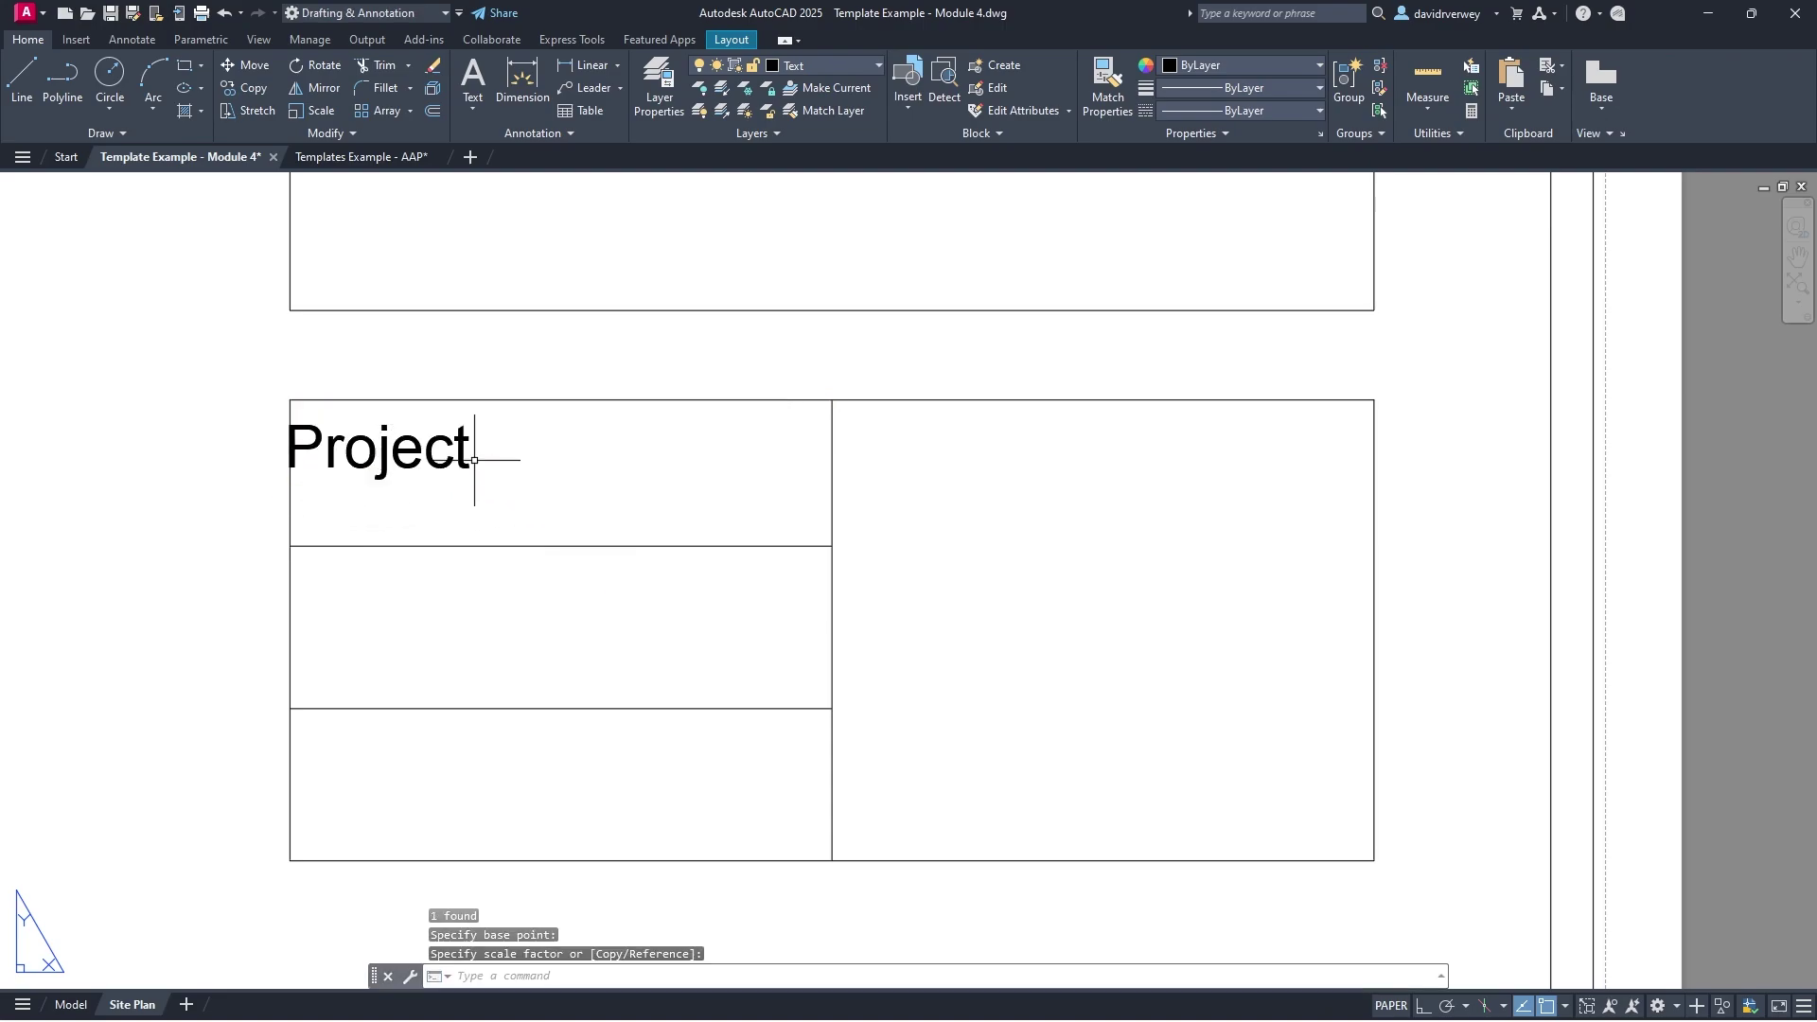
click(396, 464)
drag(397, 466, 430, 439)
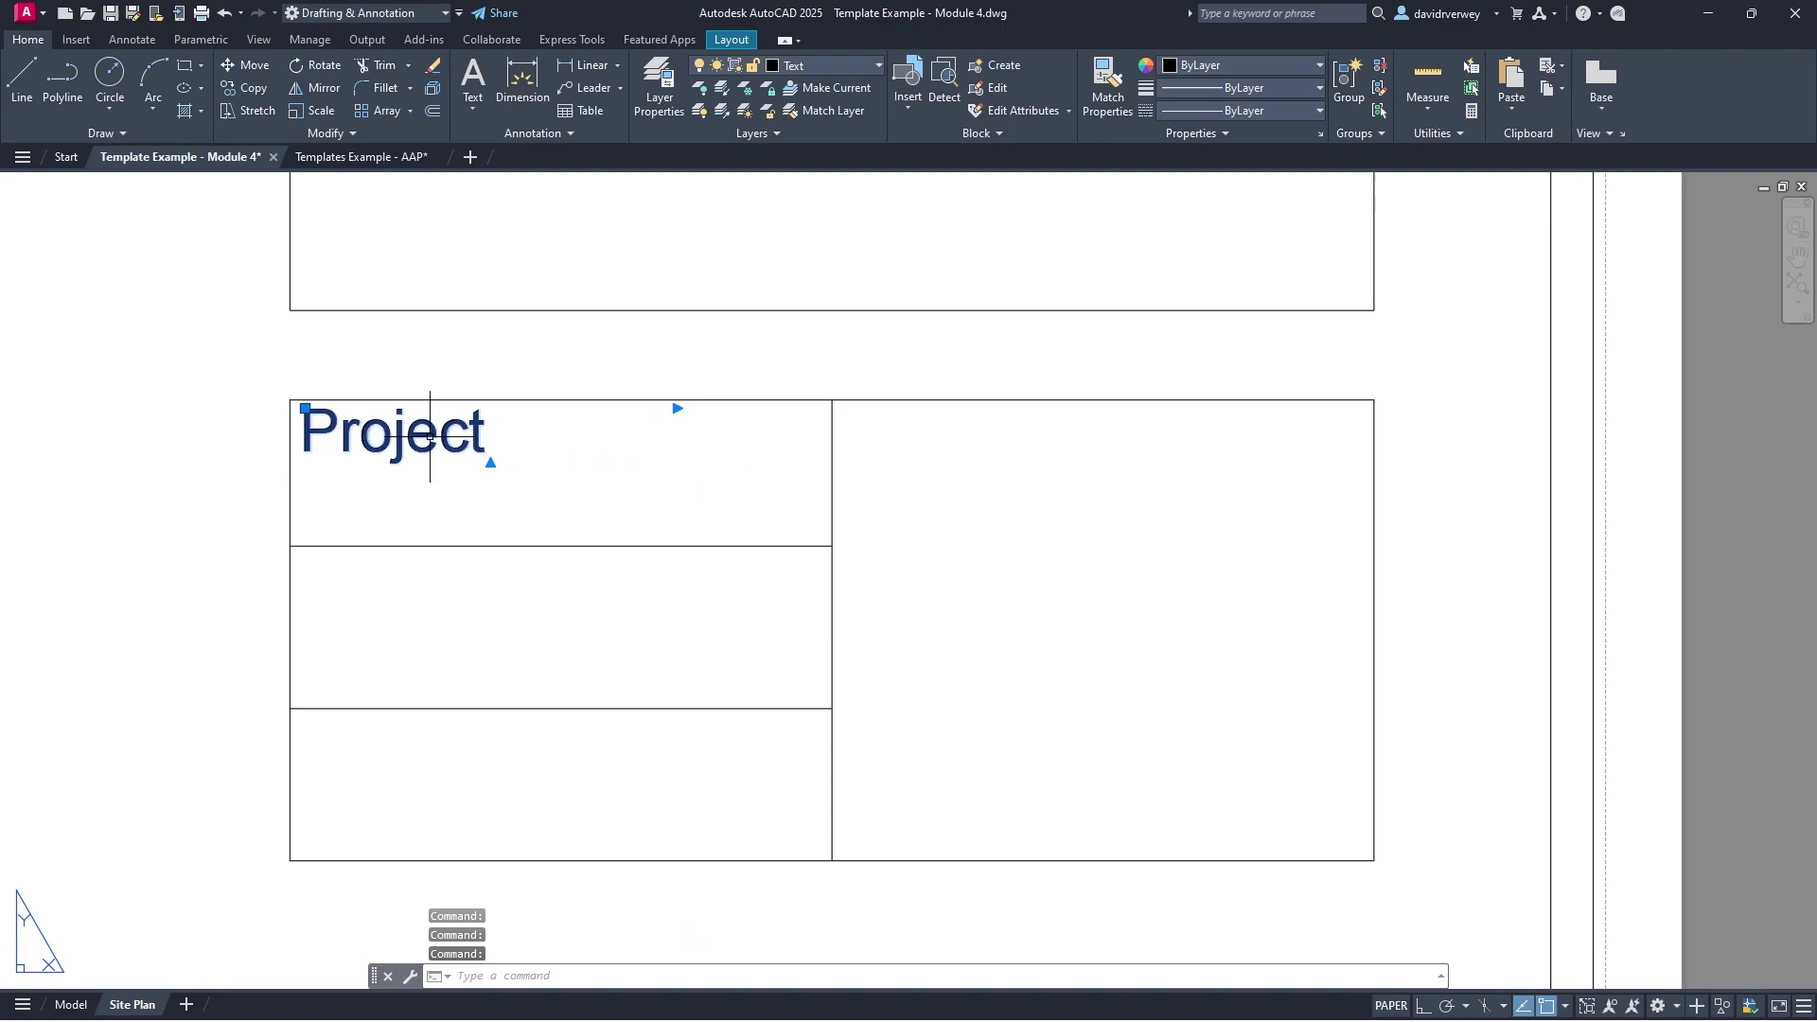
Step: Paste copies of the "Project" label into the middle and bottom cells of the bottom box's left column
key(ctrl+v)
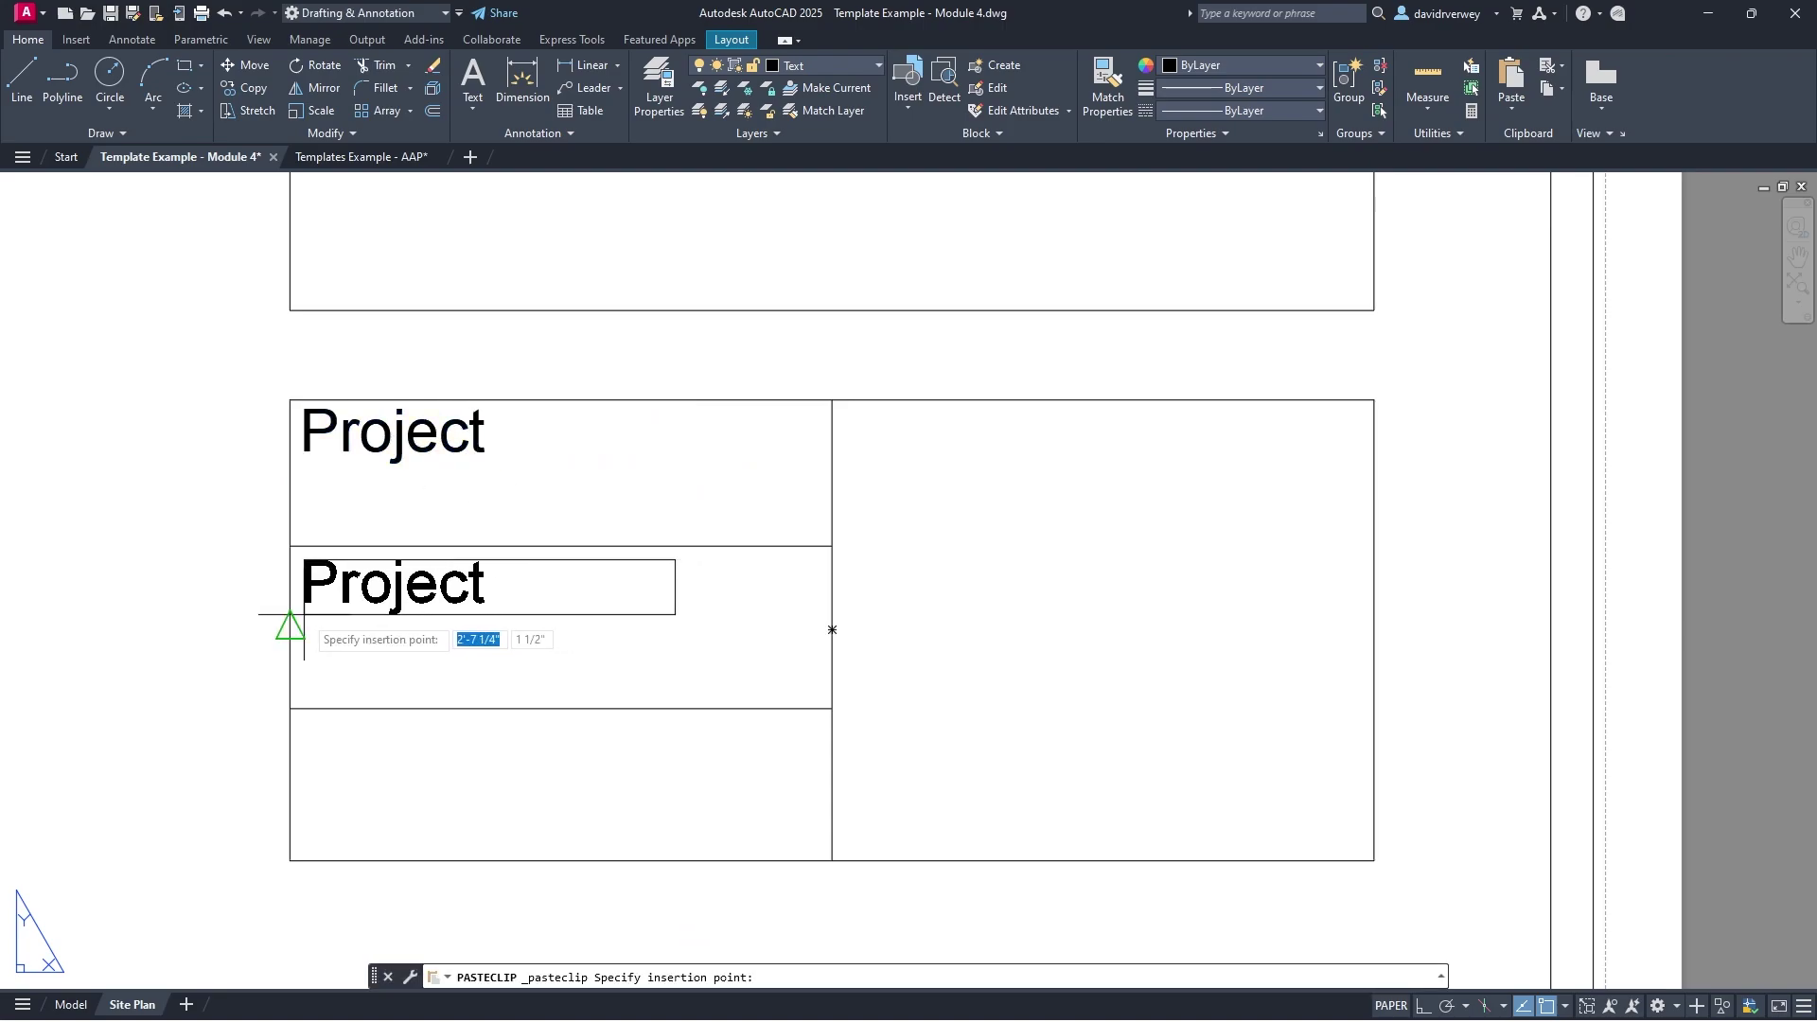
scroll(305, 615, up, 5)
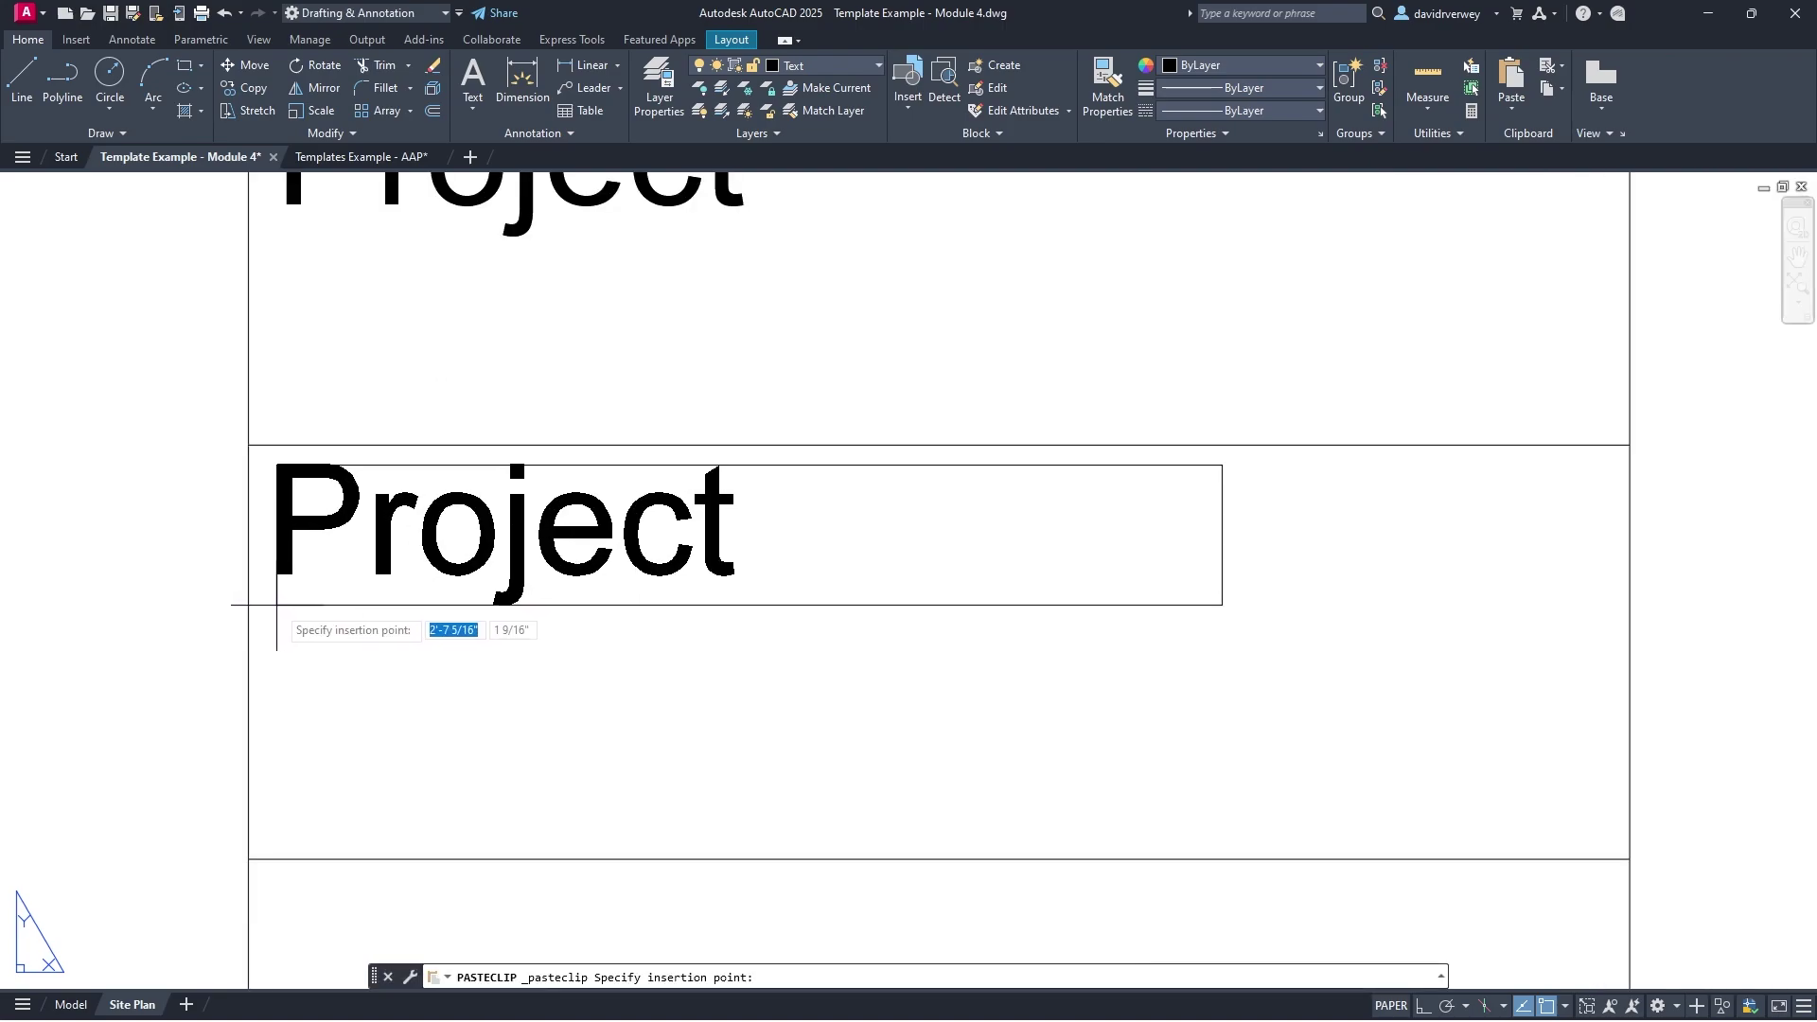
click(276, 605)
scroll(383, 649, down, 2)
middle_drag(435, 702, 527, 397)
key(ctrl+v)
scroll(424, 577, up, 2)
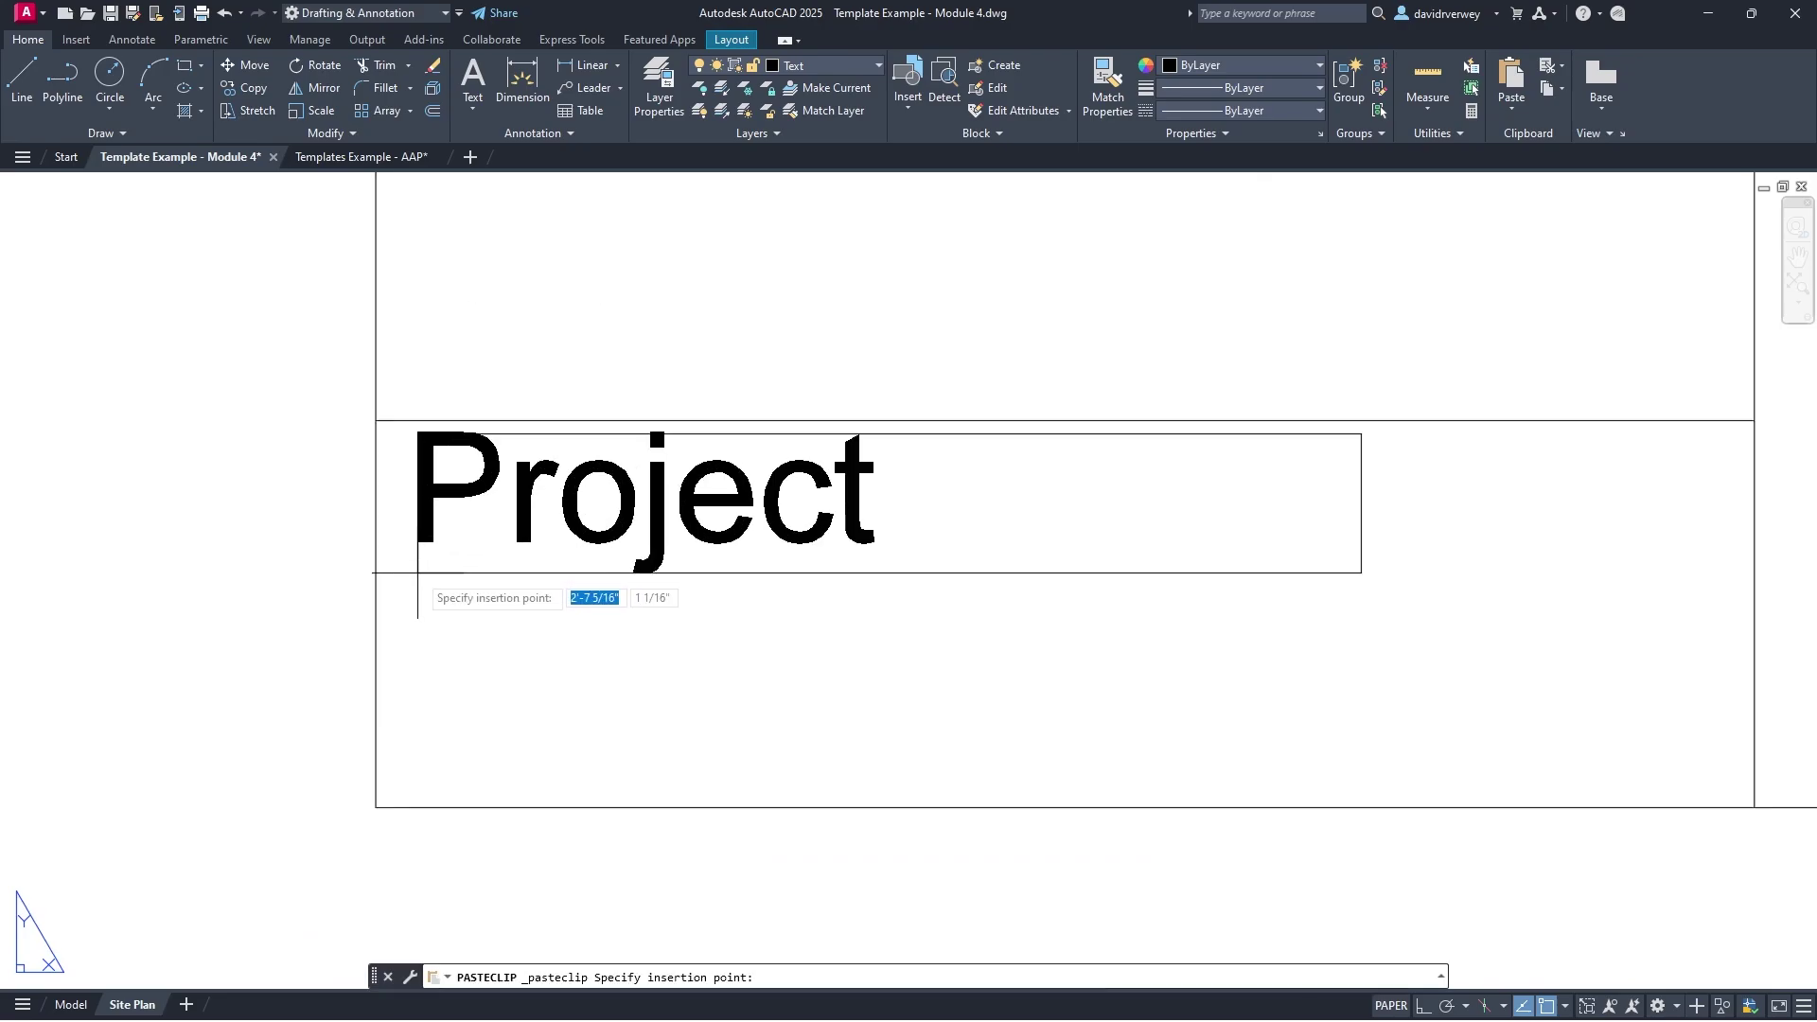
click(409, 572)
scroll(663, 527, down, 2)
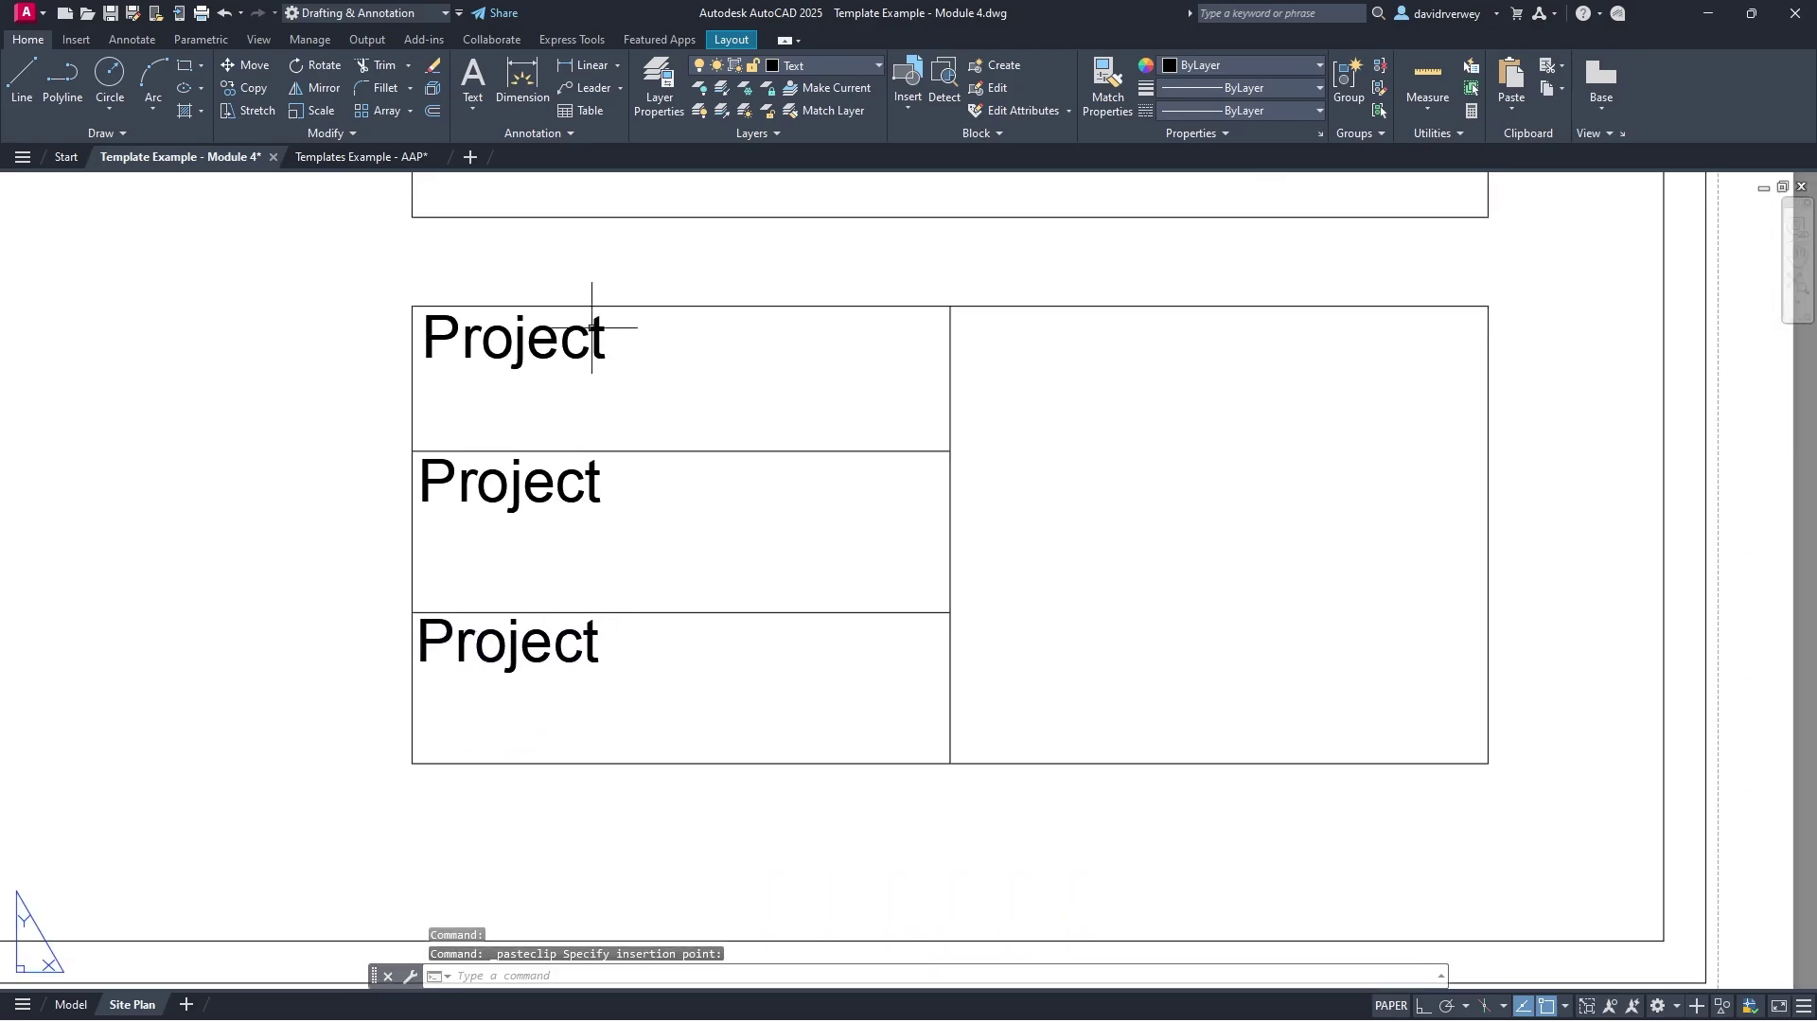
Step: Check the labels in the AAP template and change the middle cell's copied label to "Date"
click(372, 158)
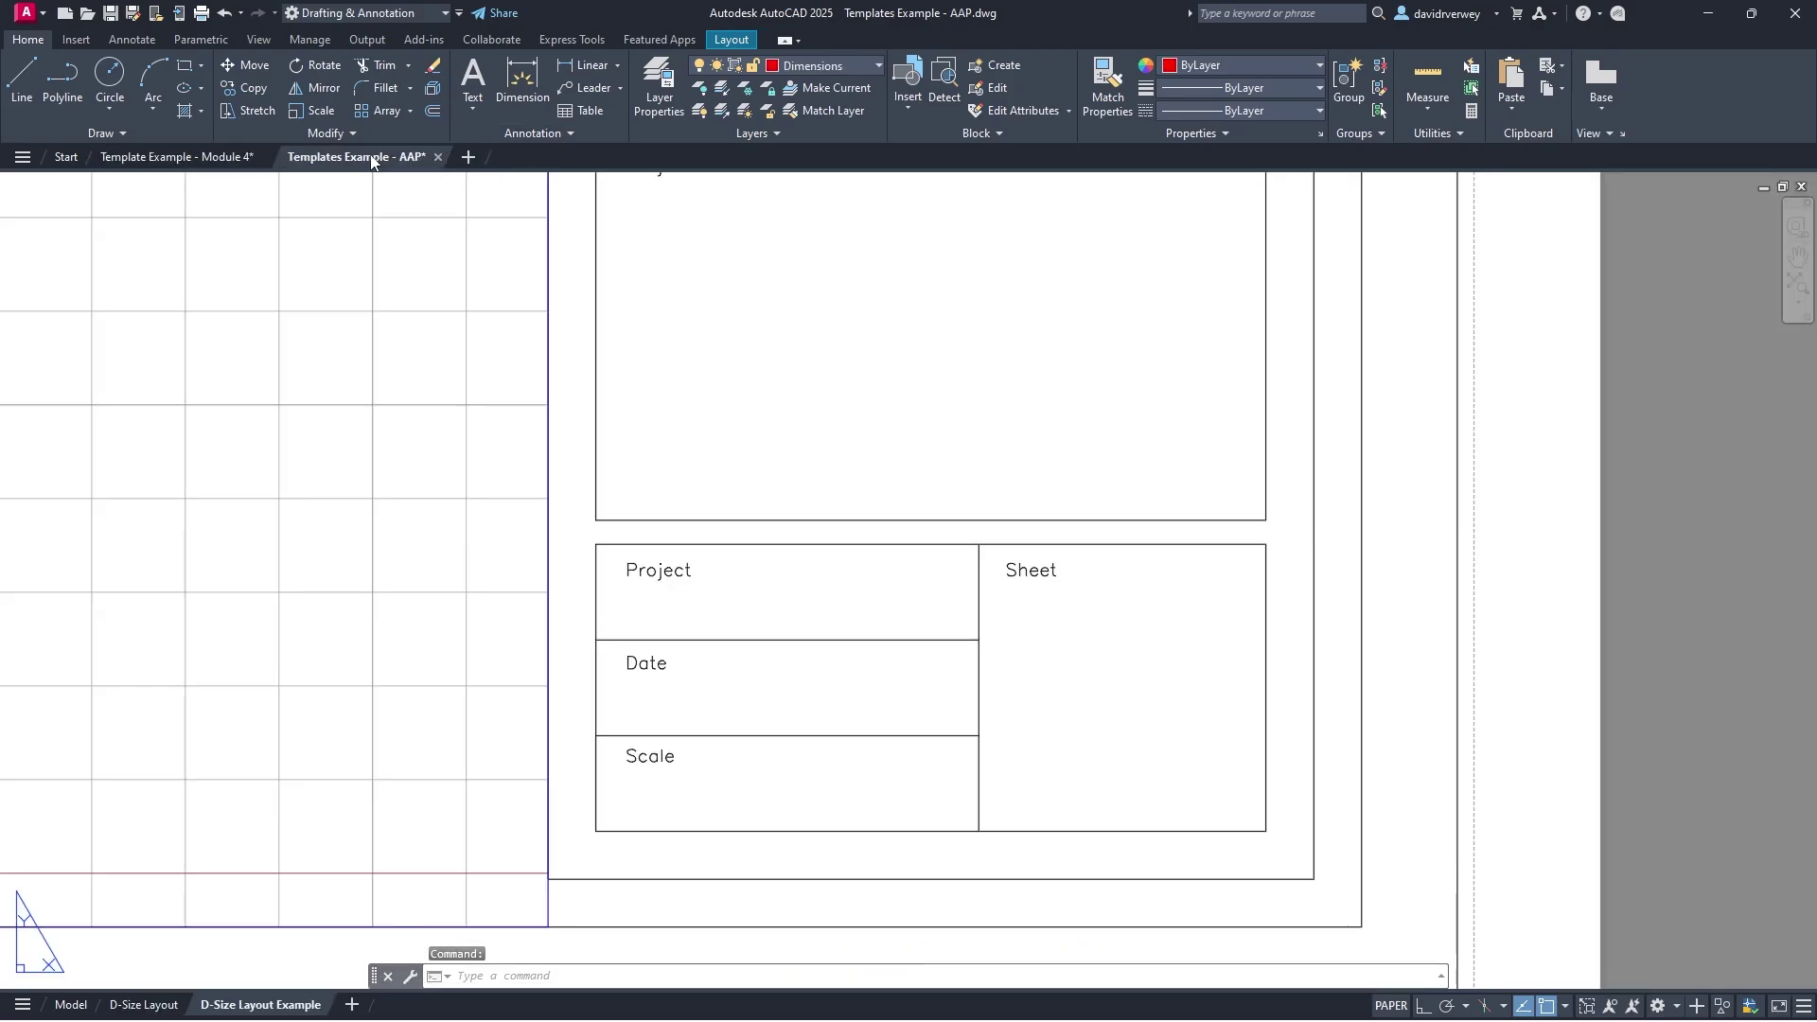
click(169, 157)
click(556, 484)
double_click(556, 484)
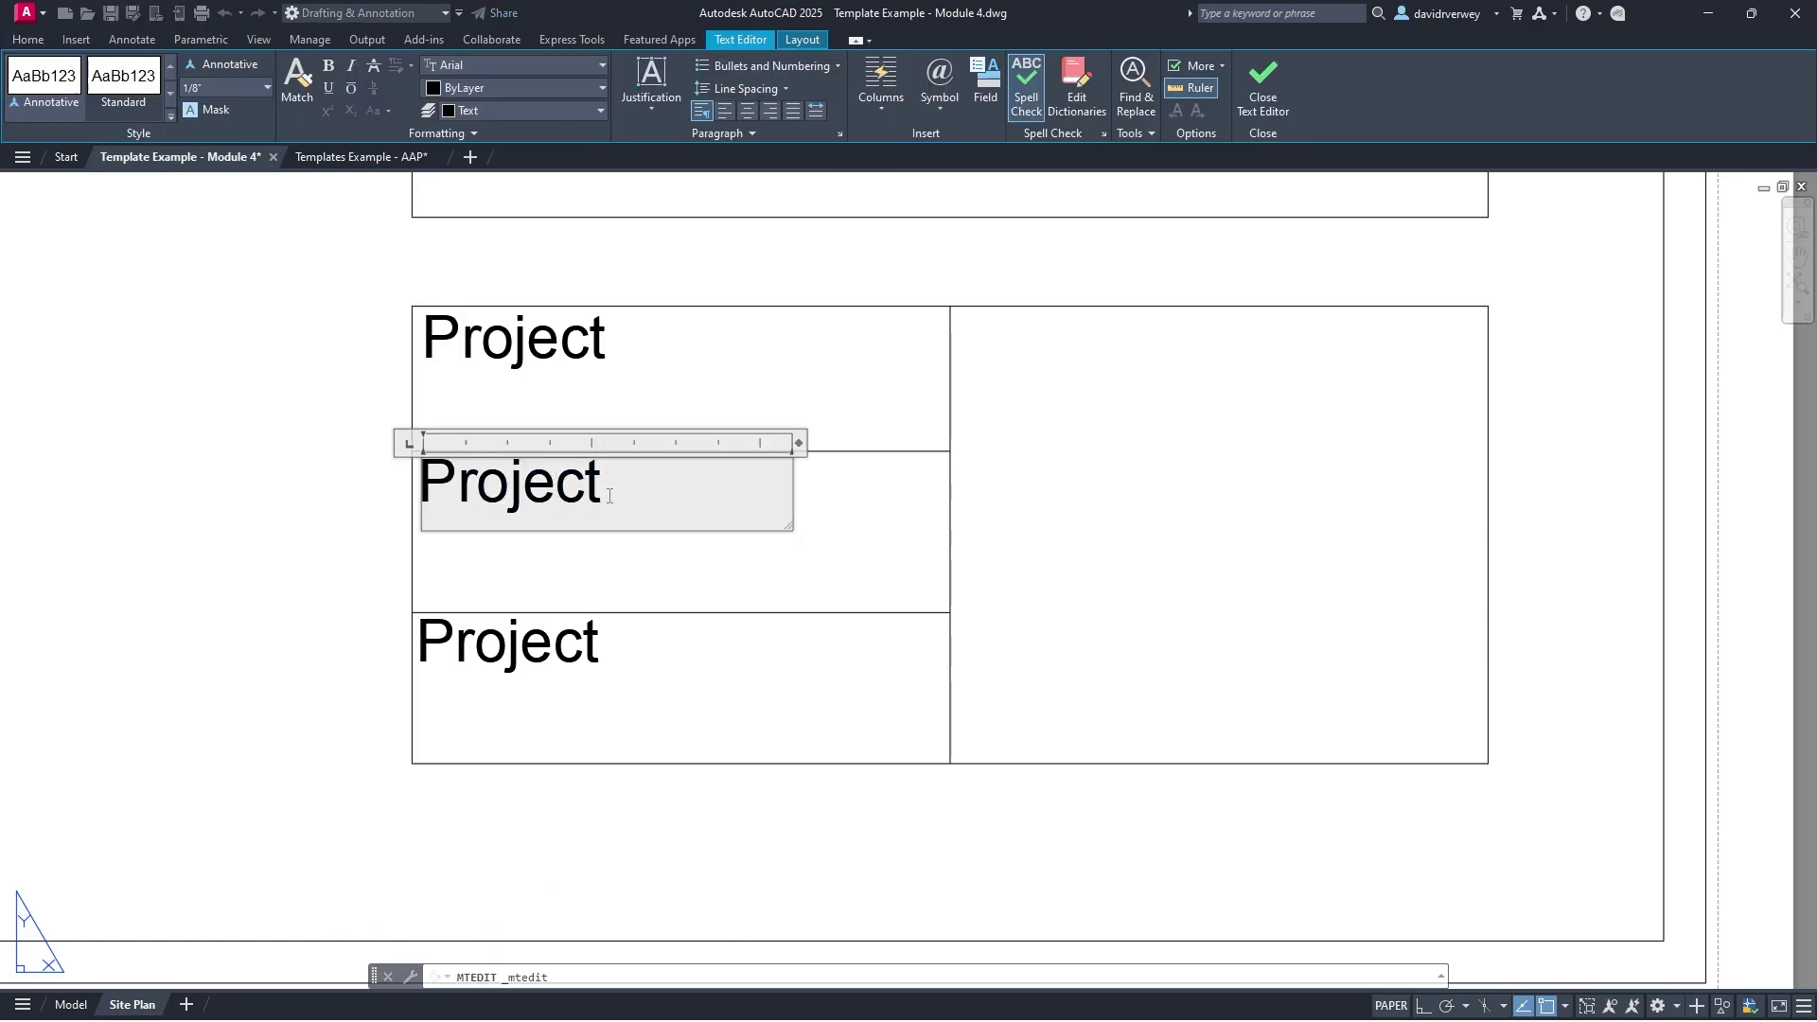
drag(602, 492, 378, 491)
text(Date)
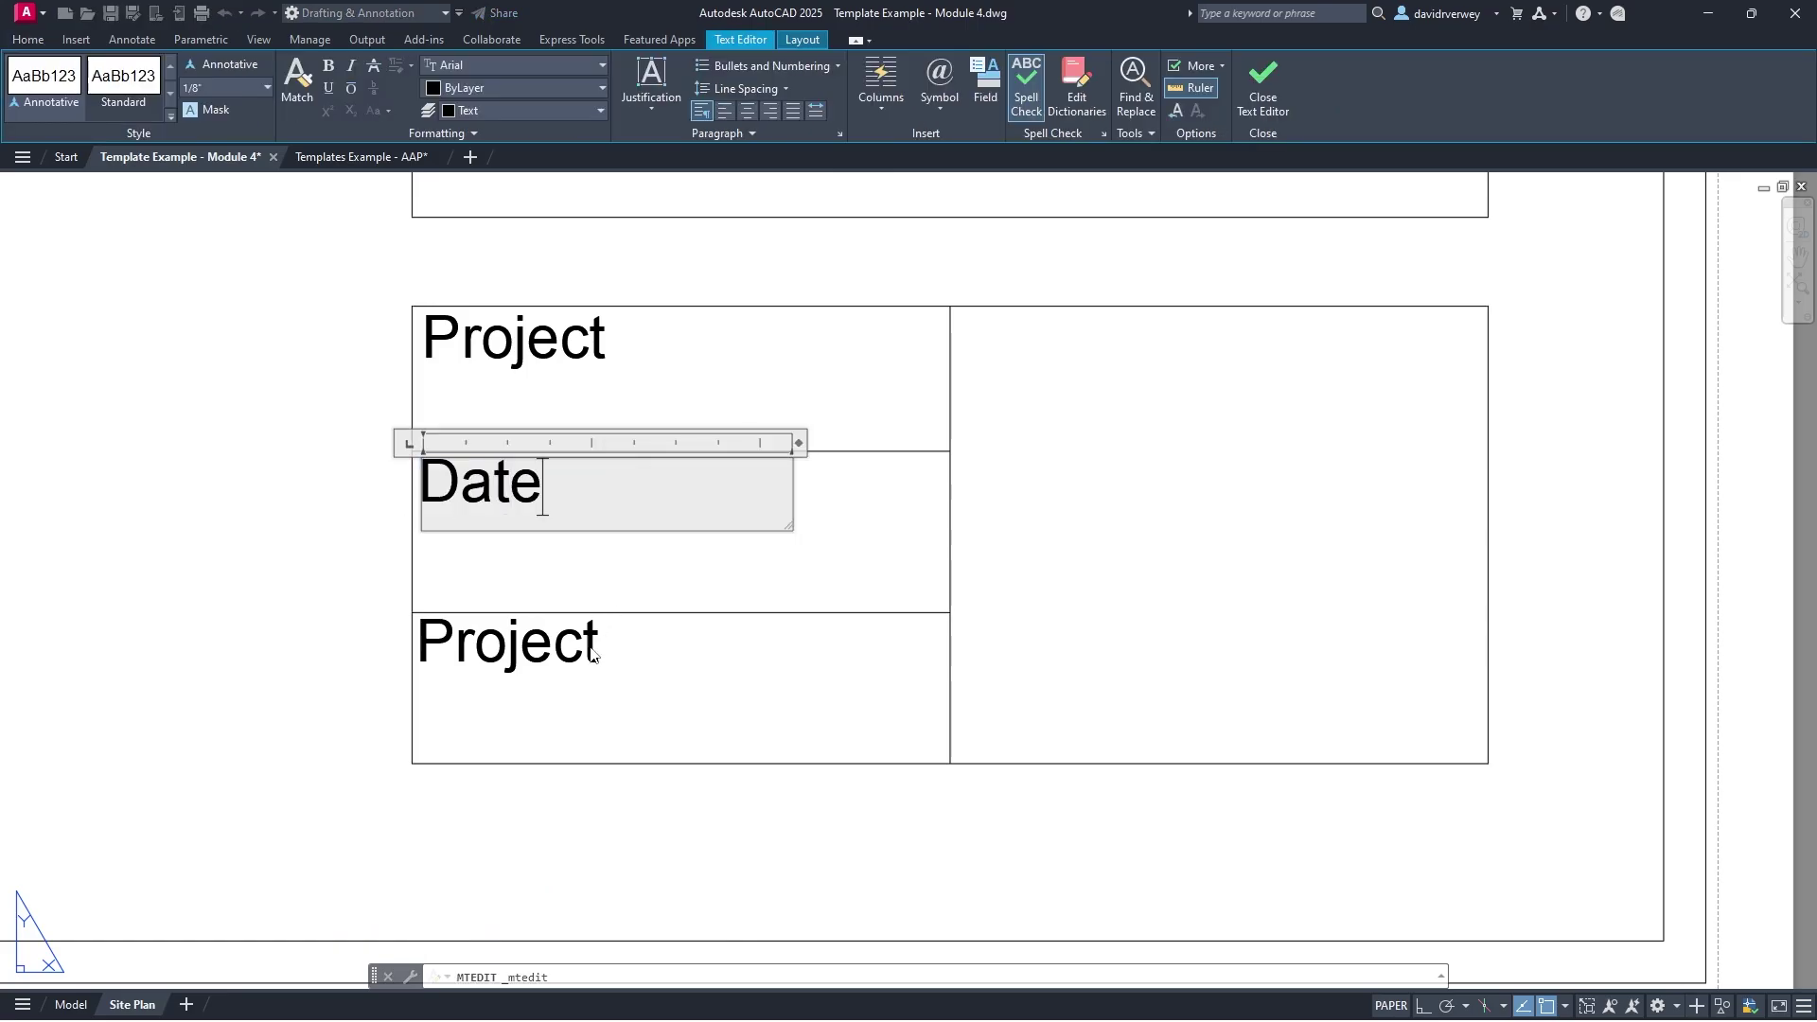
Step: Change the bottom cell's copied label to "Scale" and finish the text edit
click(591, 653)
click(600, 649)
double_click(628, 655)
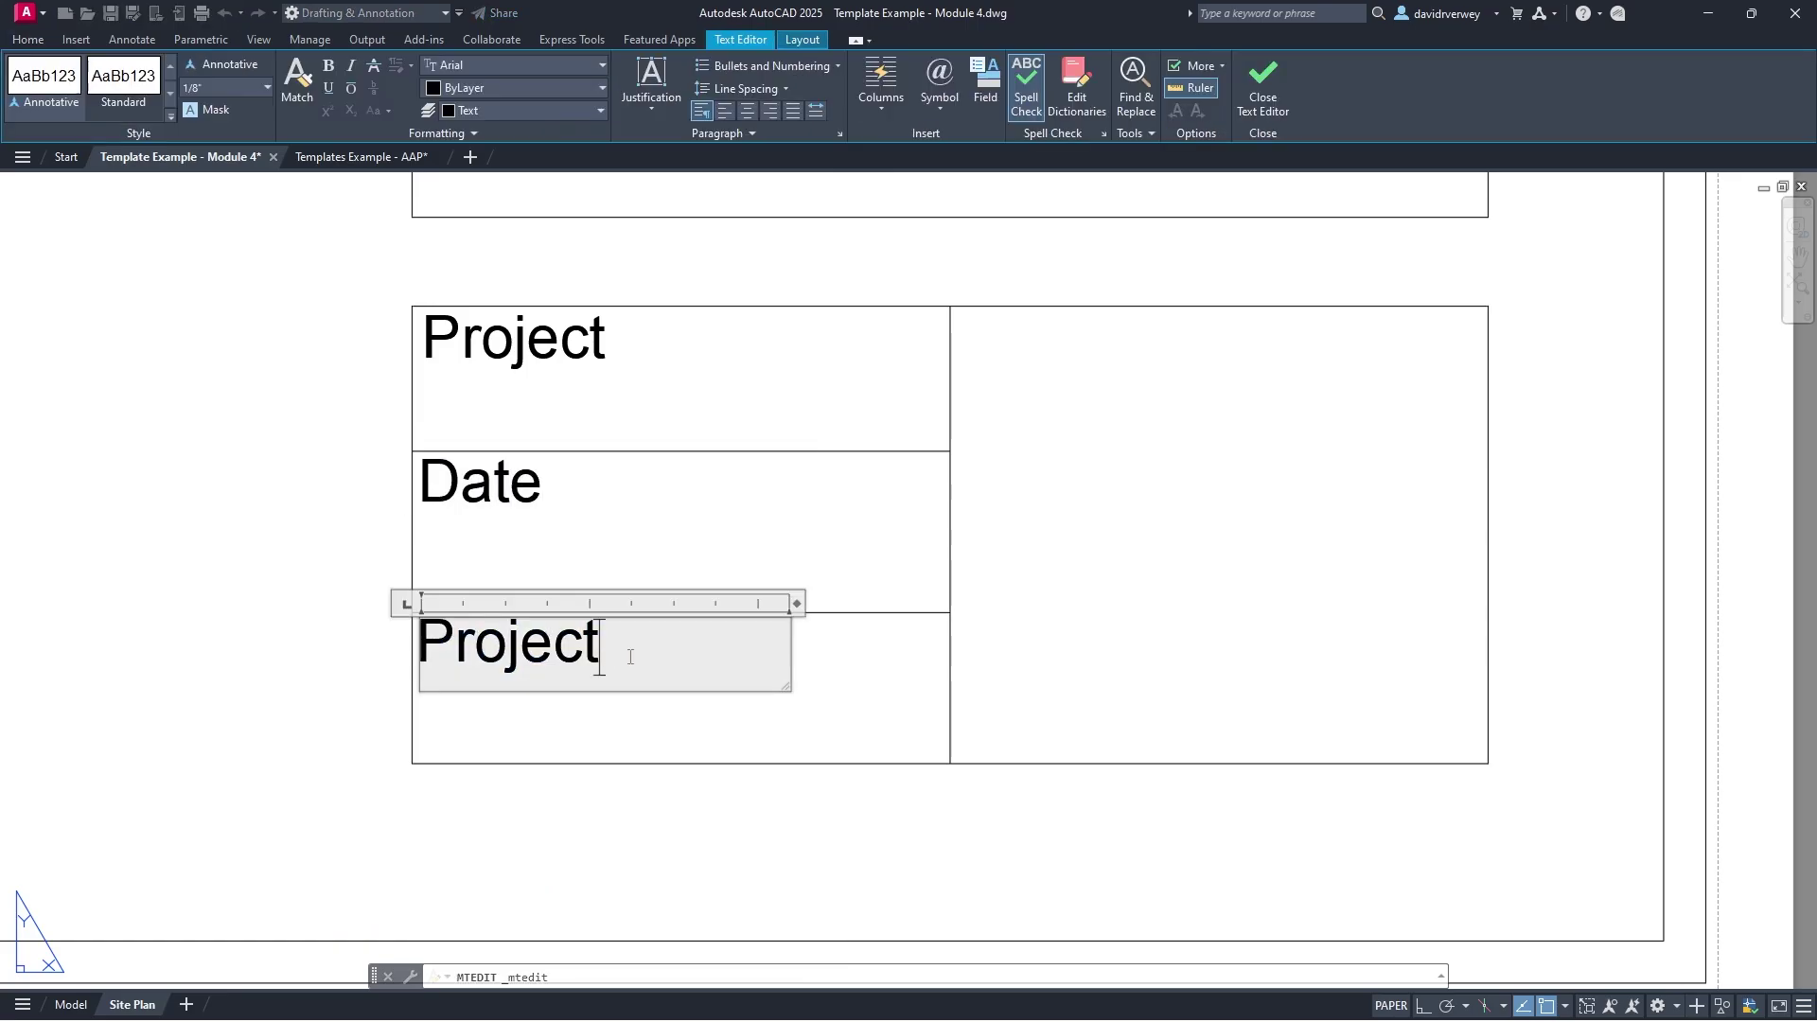
drag(630, 657, 395, 647)
text(Scale)
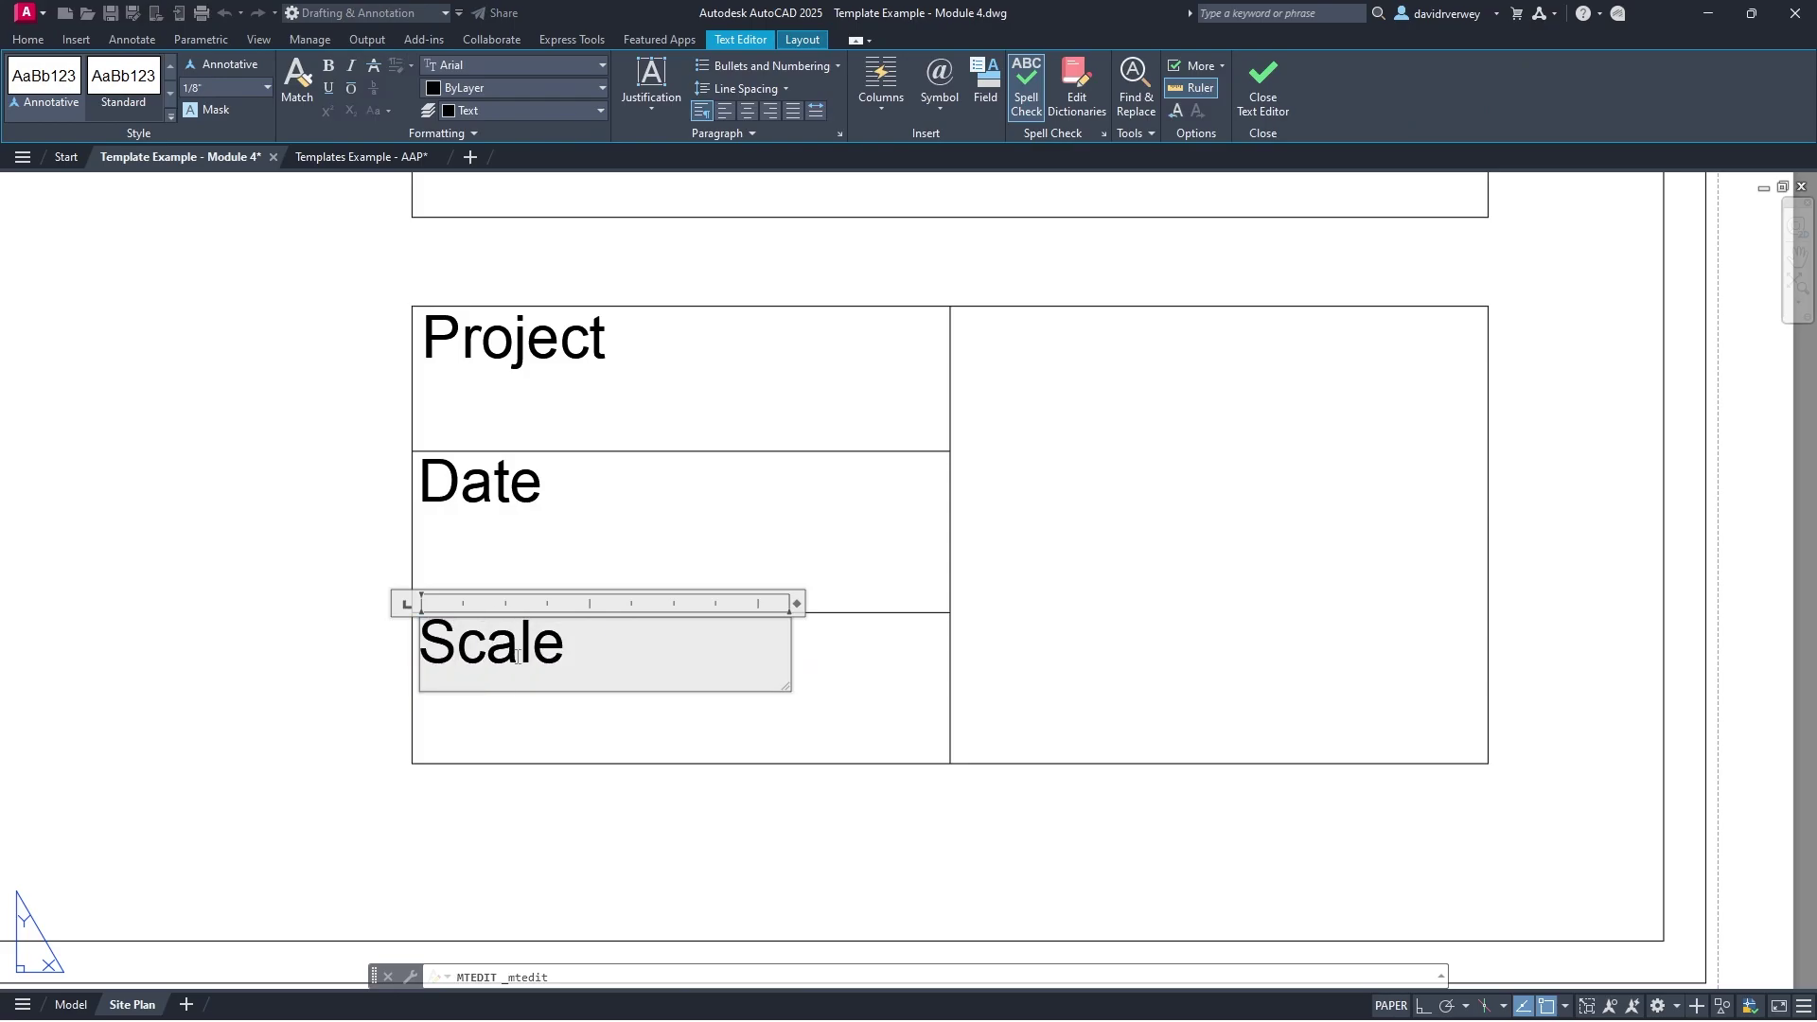
click(852, 722)
Step: Add the multiline text "Sheet" at the top of the bottom box's large right cell, following the AAP template
click(360, 156)
mouse_move(207, 163)
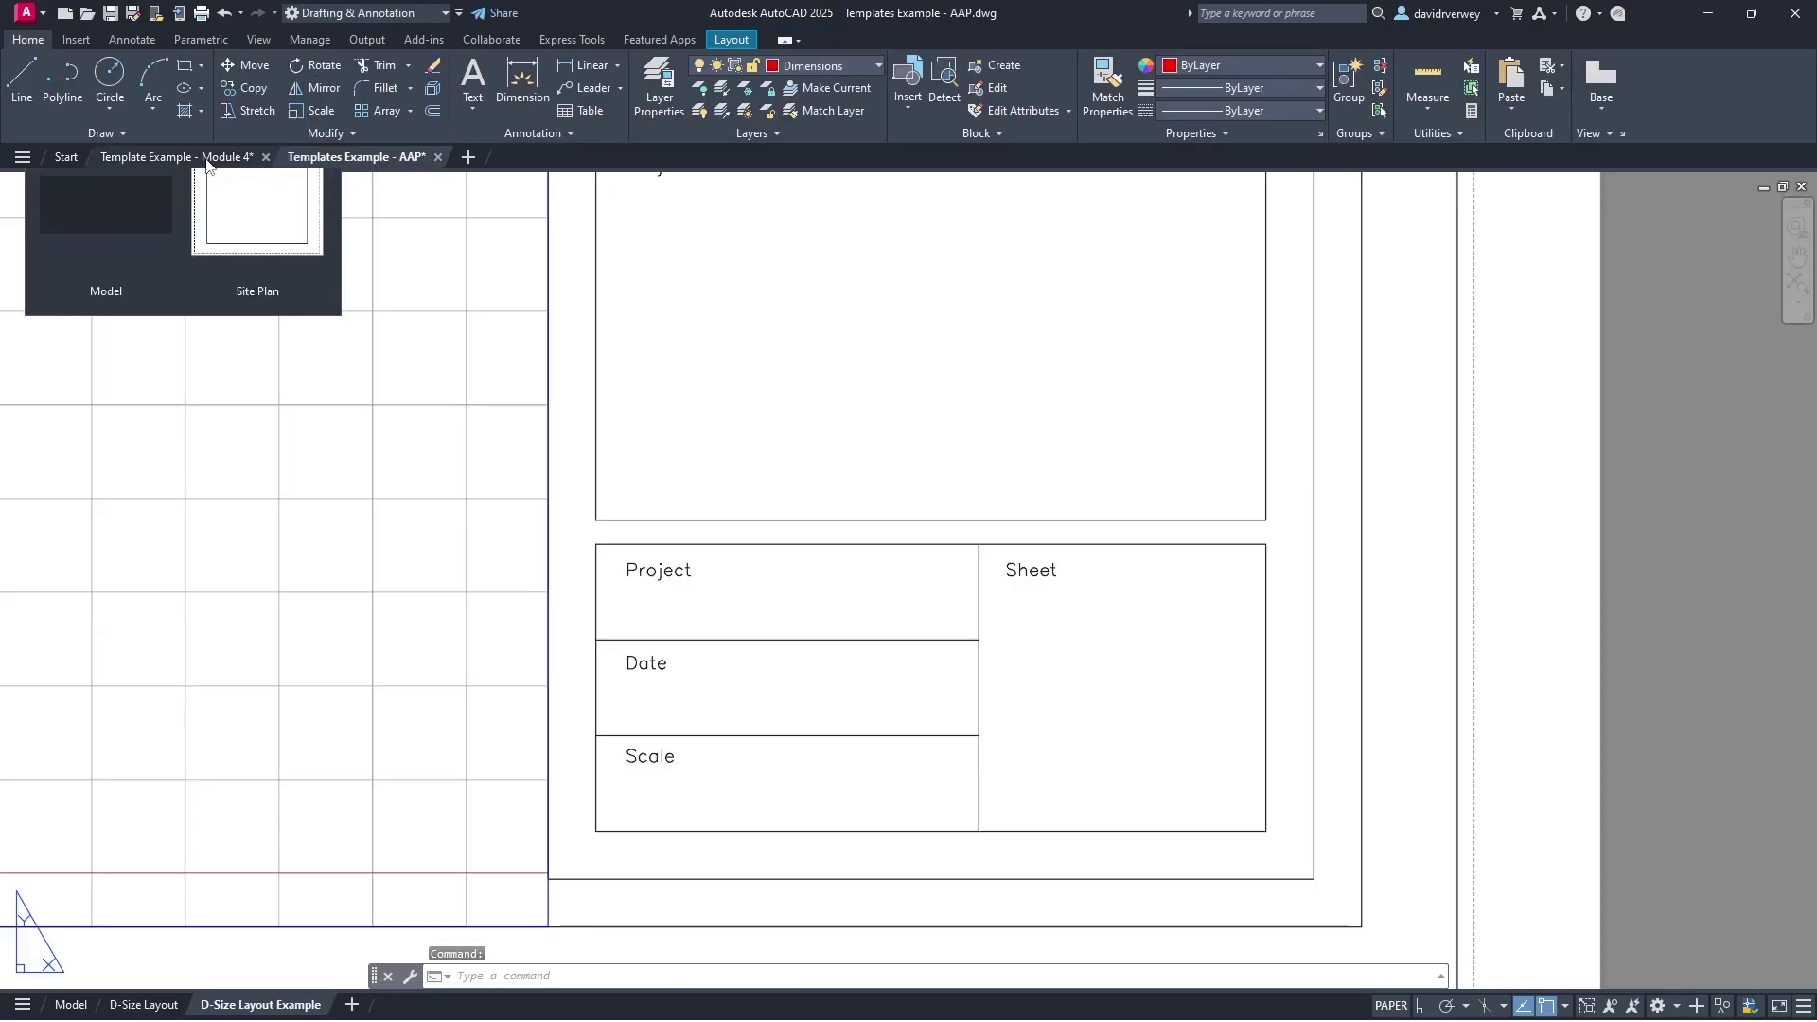
click(257, 211)
click(472, 74)
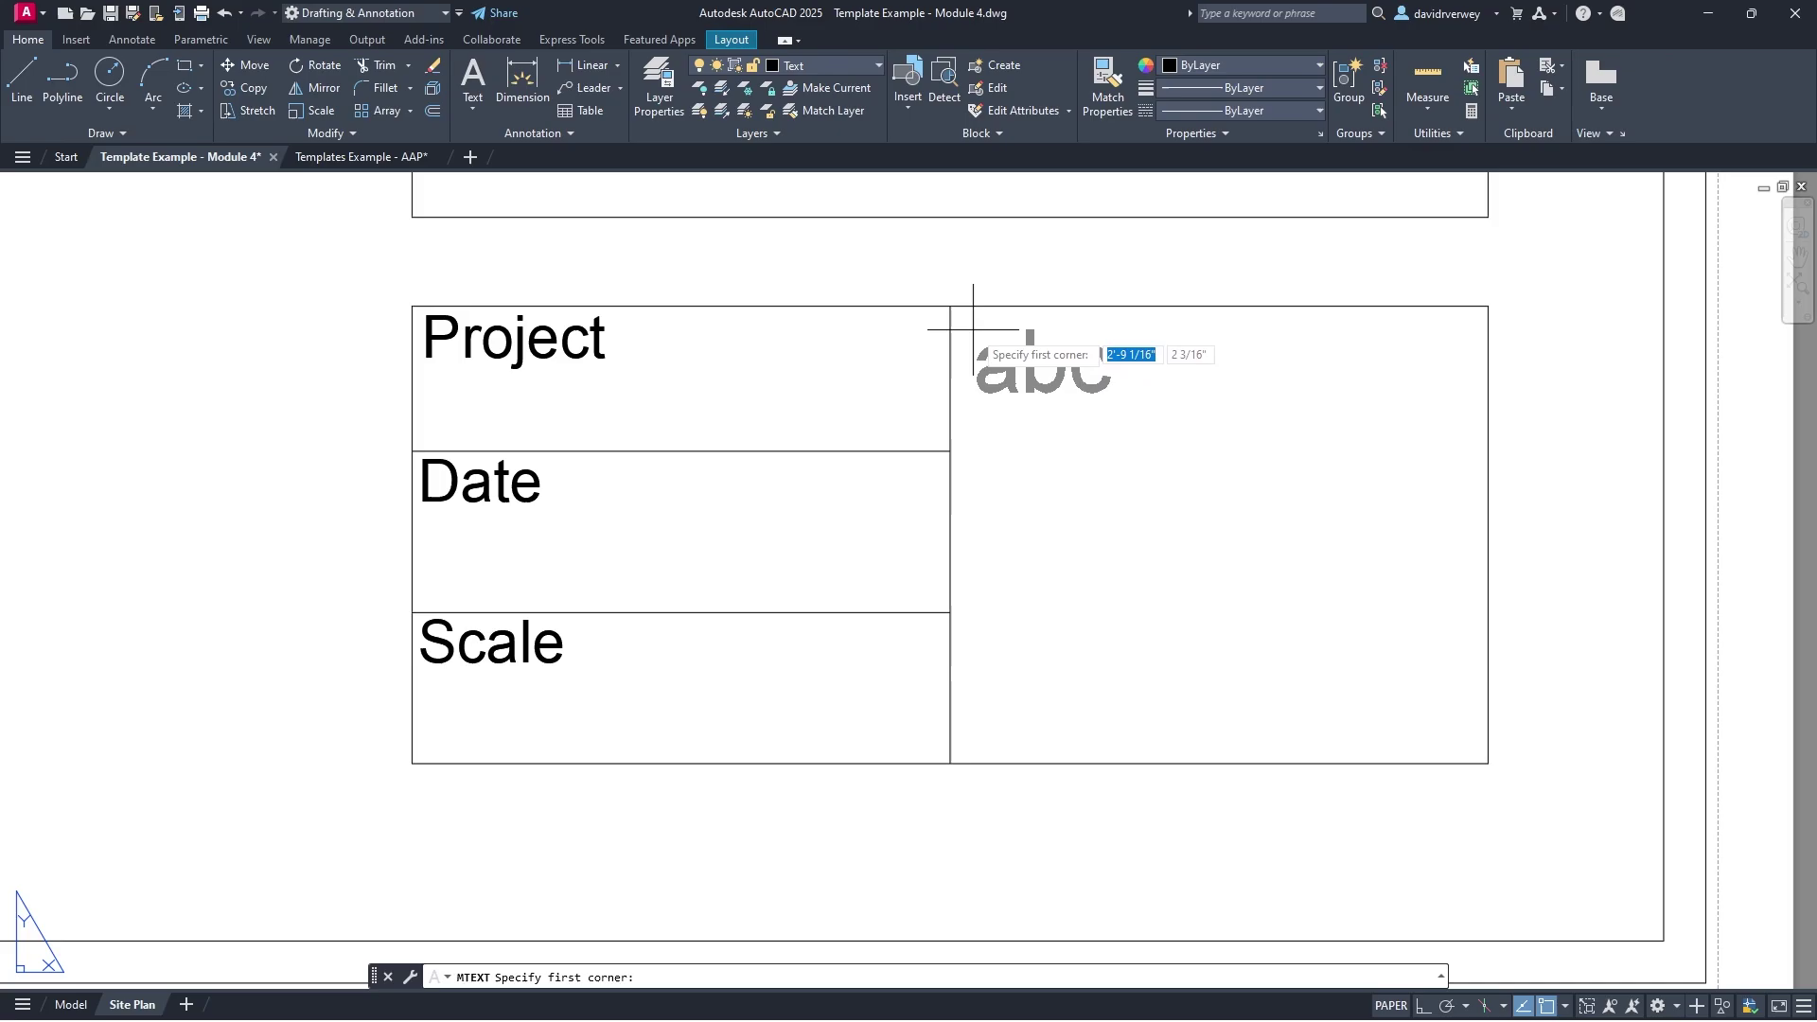
click(966, 325)
click(1414, 430)
text(S)
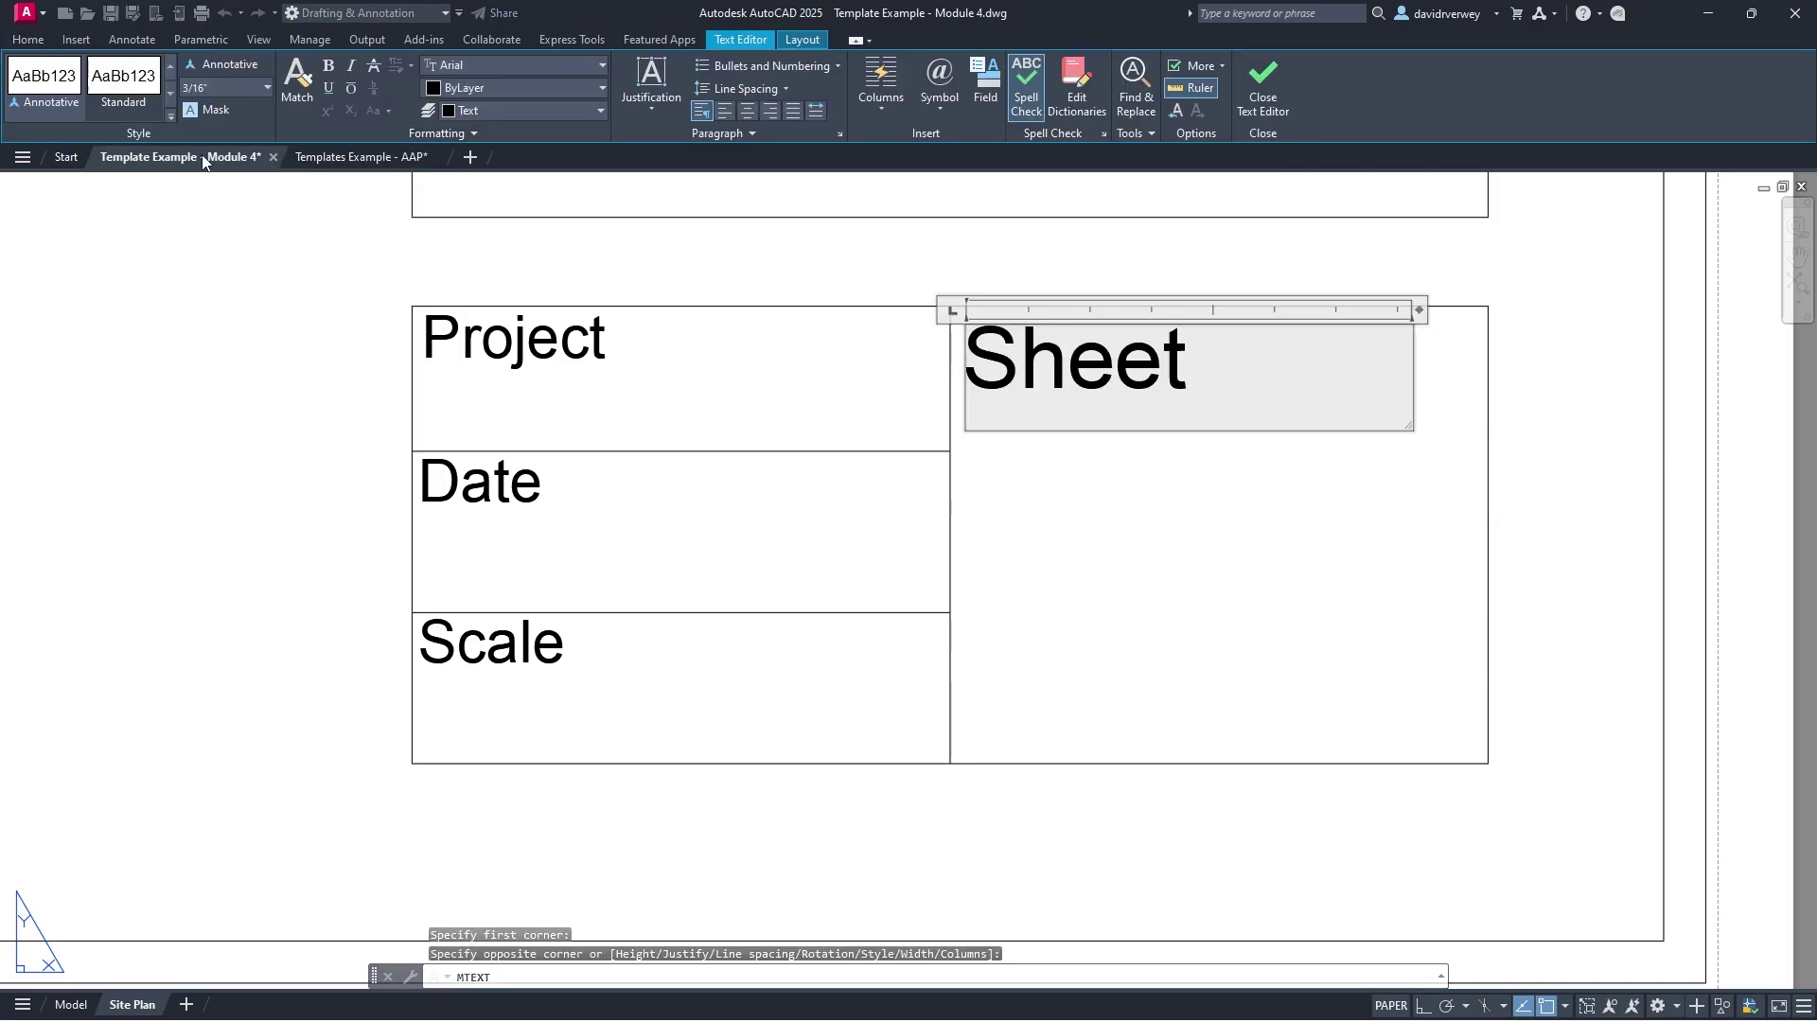
text(heet)
key(Return)
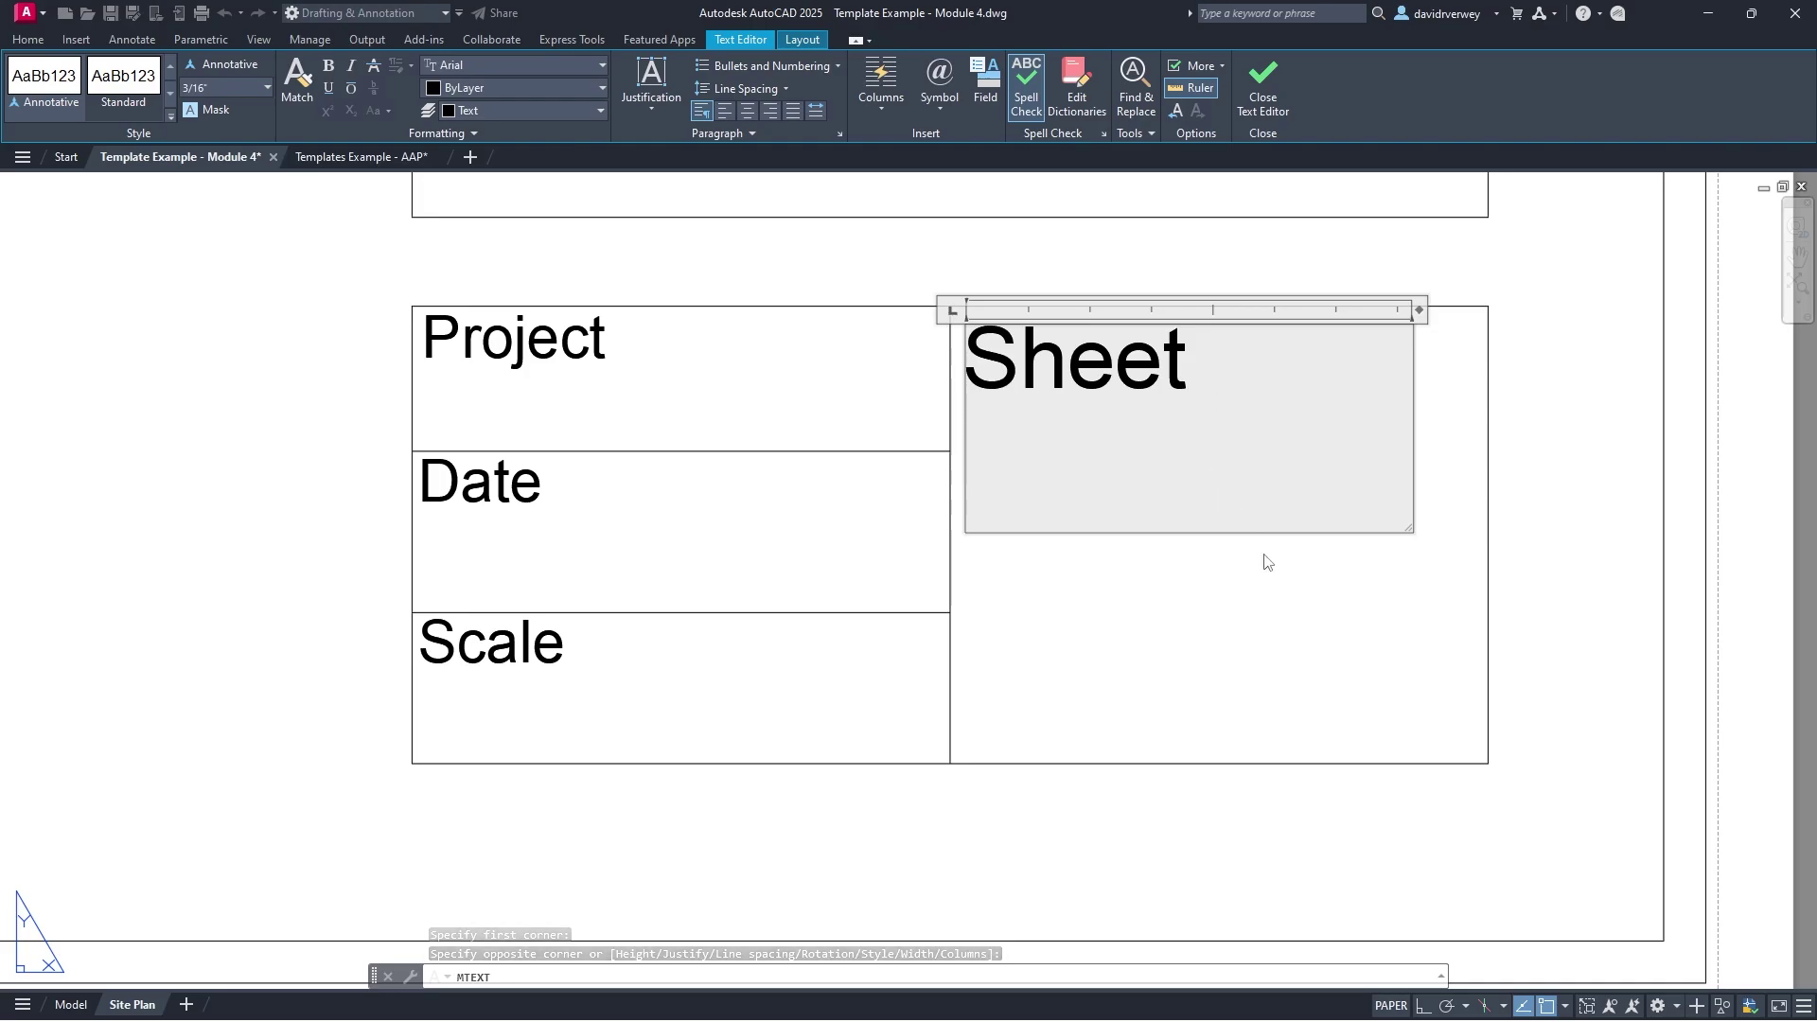
click(1275, 612)
Step: Compare with the AAP template, then stretch the General Notes box's top line to meet its right vertical edge
click(361, 157)
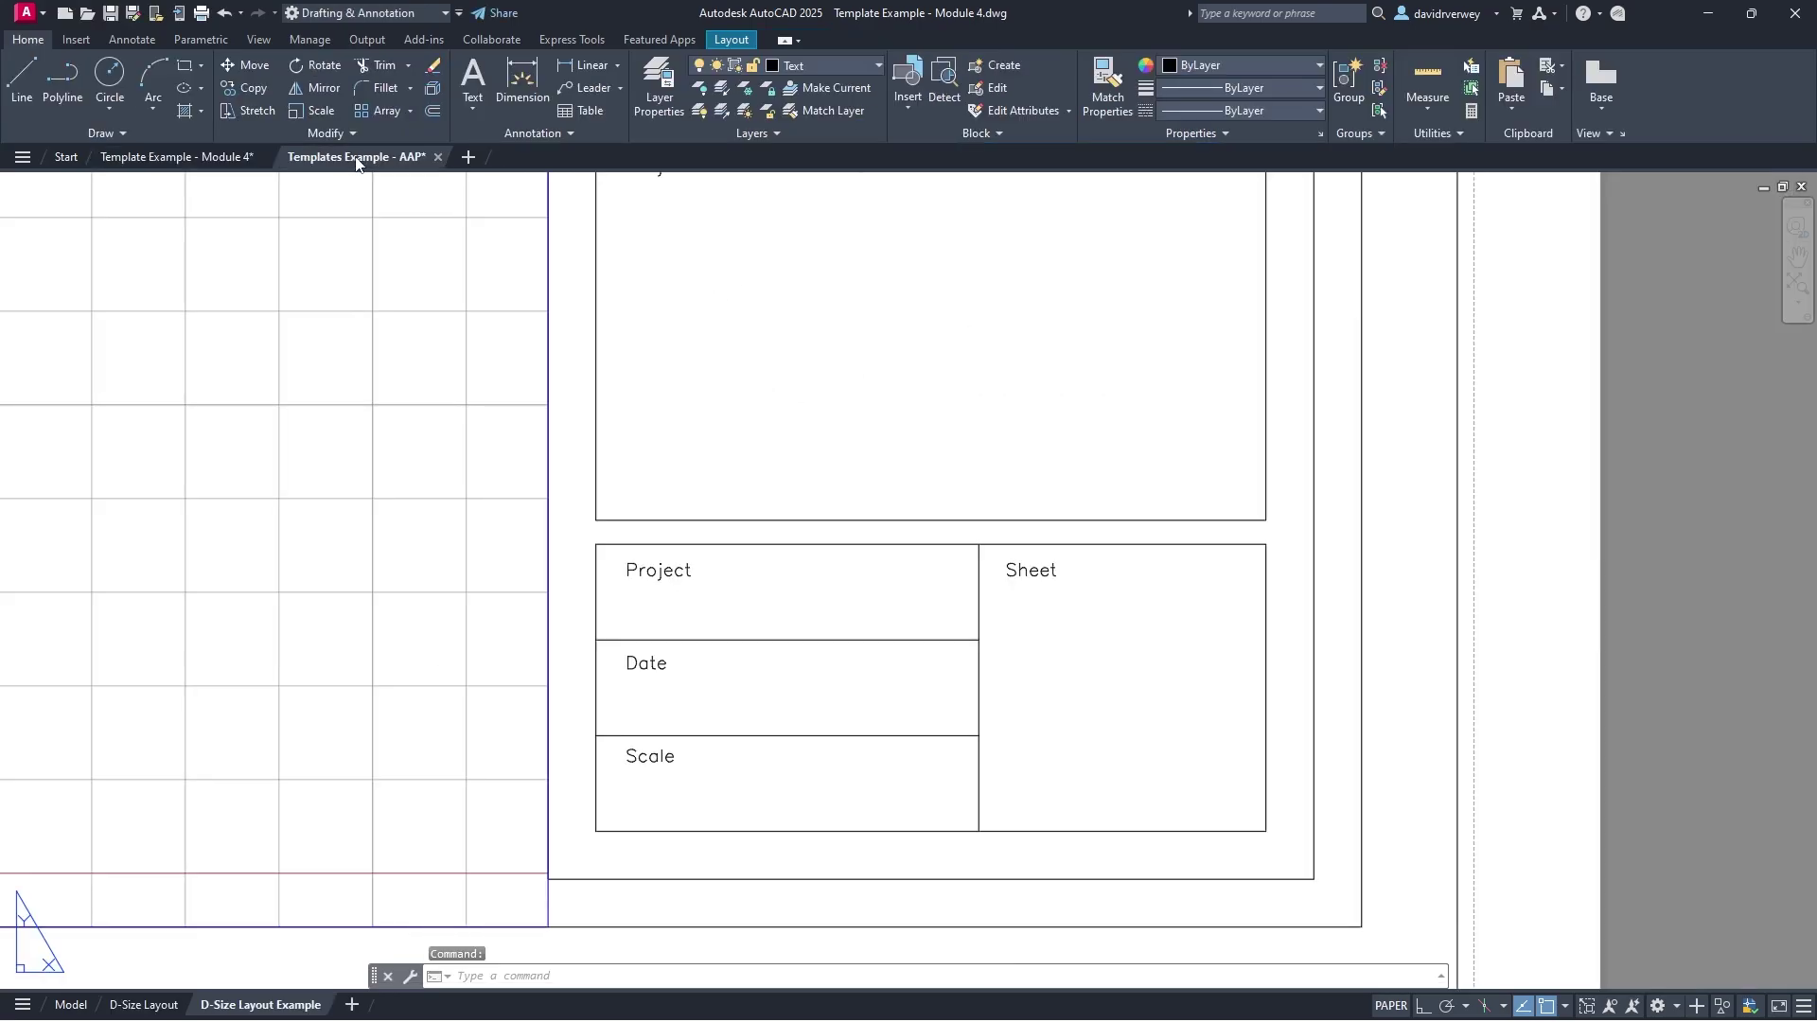
click(196, 161)
scroll(974, 527, down, 3)
middle_drag(974, 527, 912, 493)
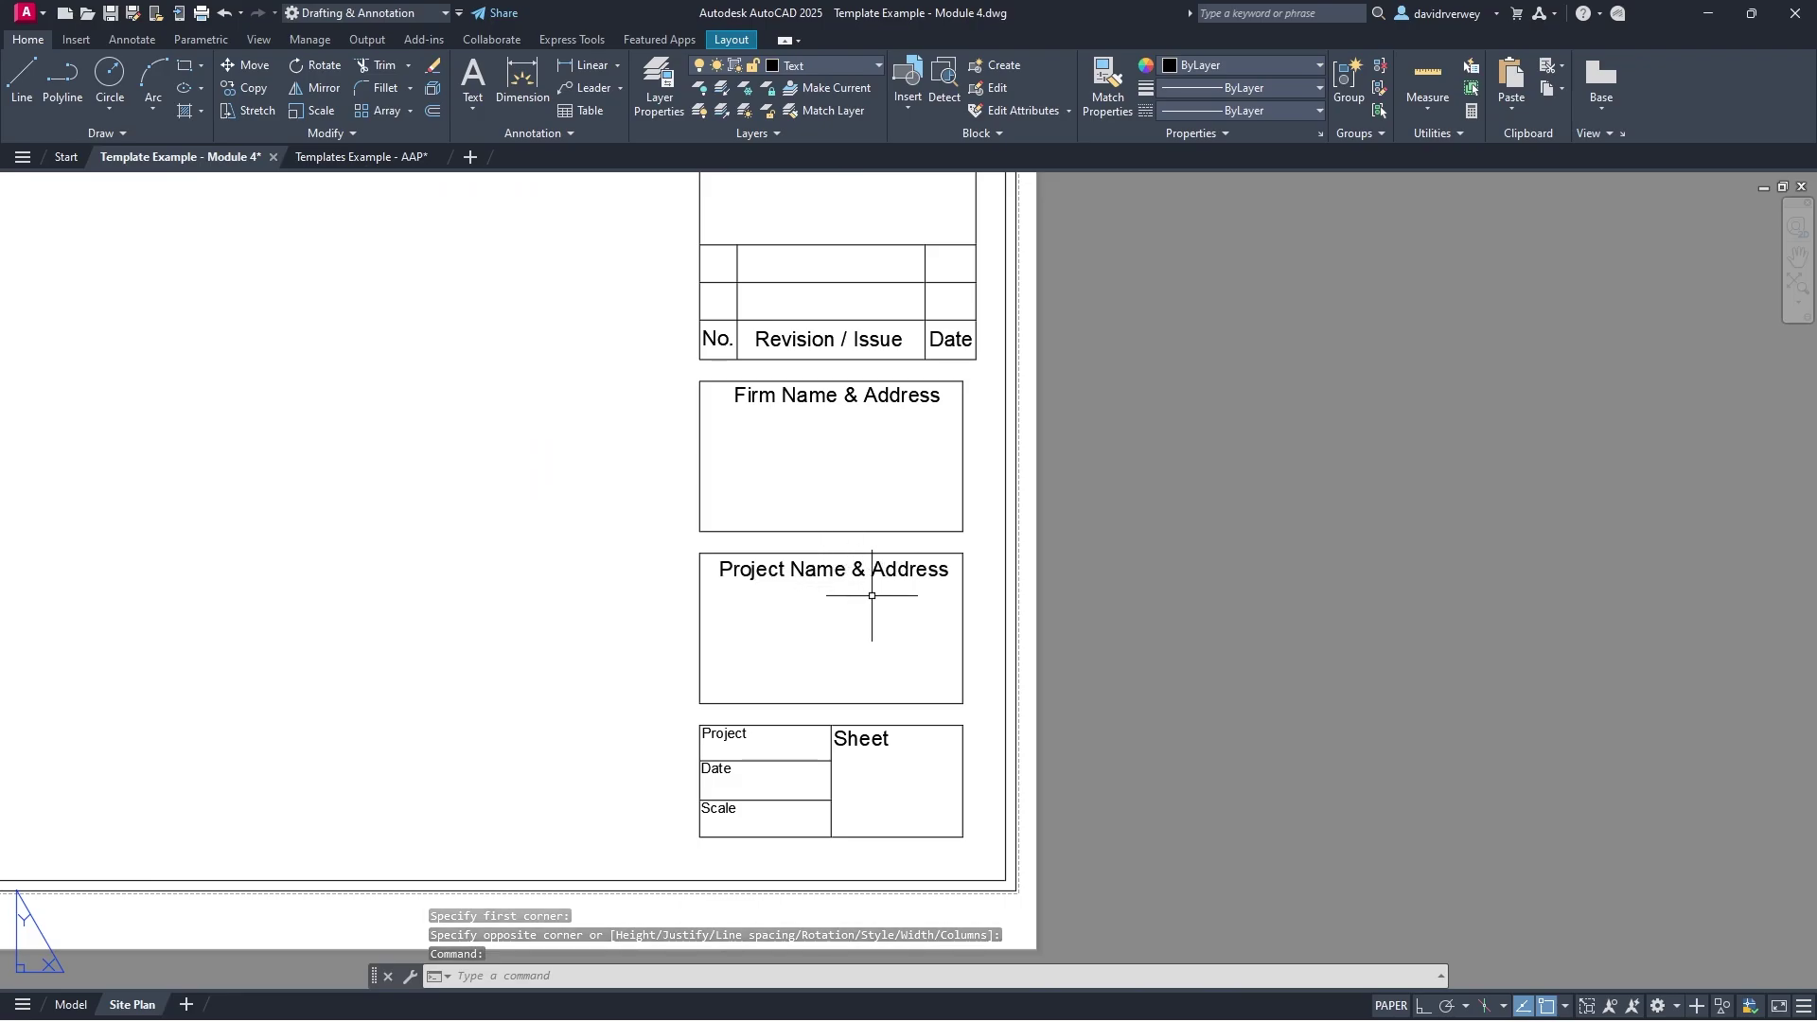
scroll(807, 519, down, 3)
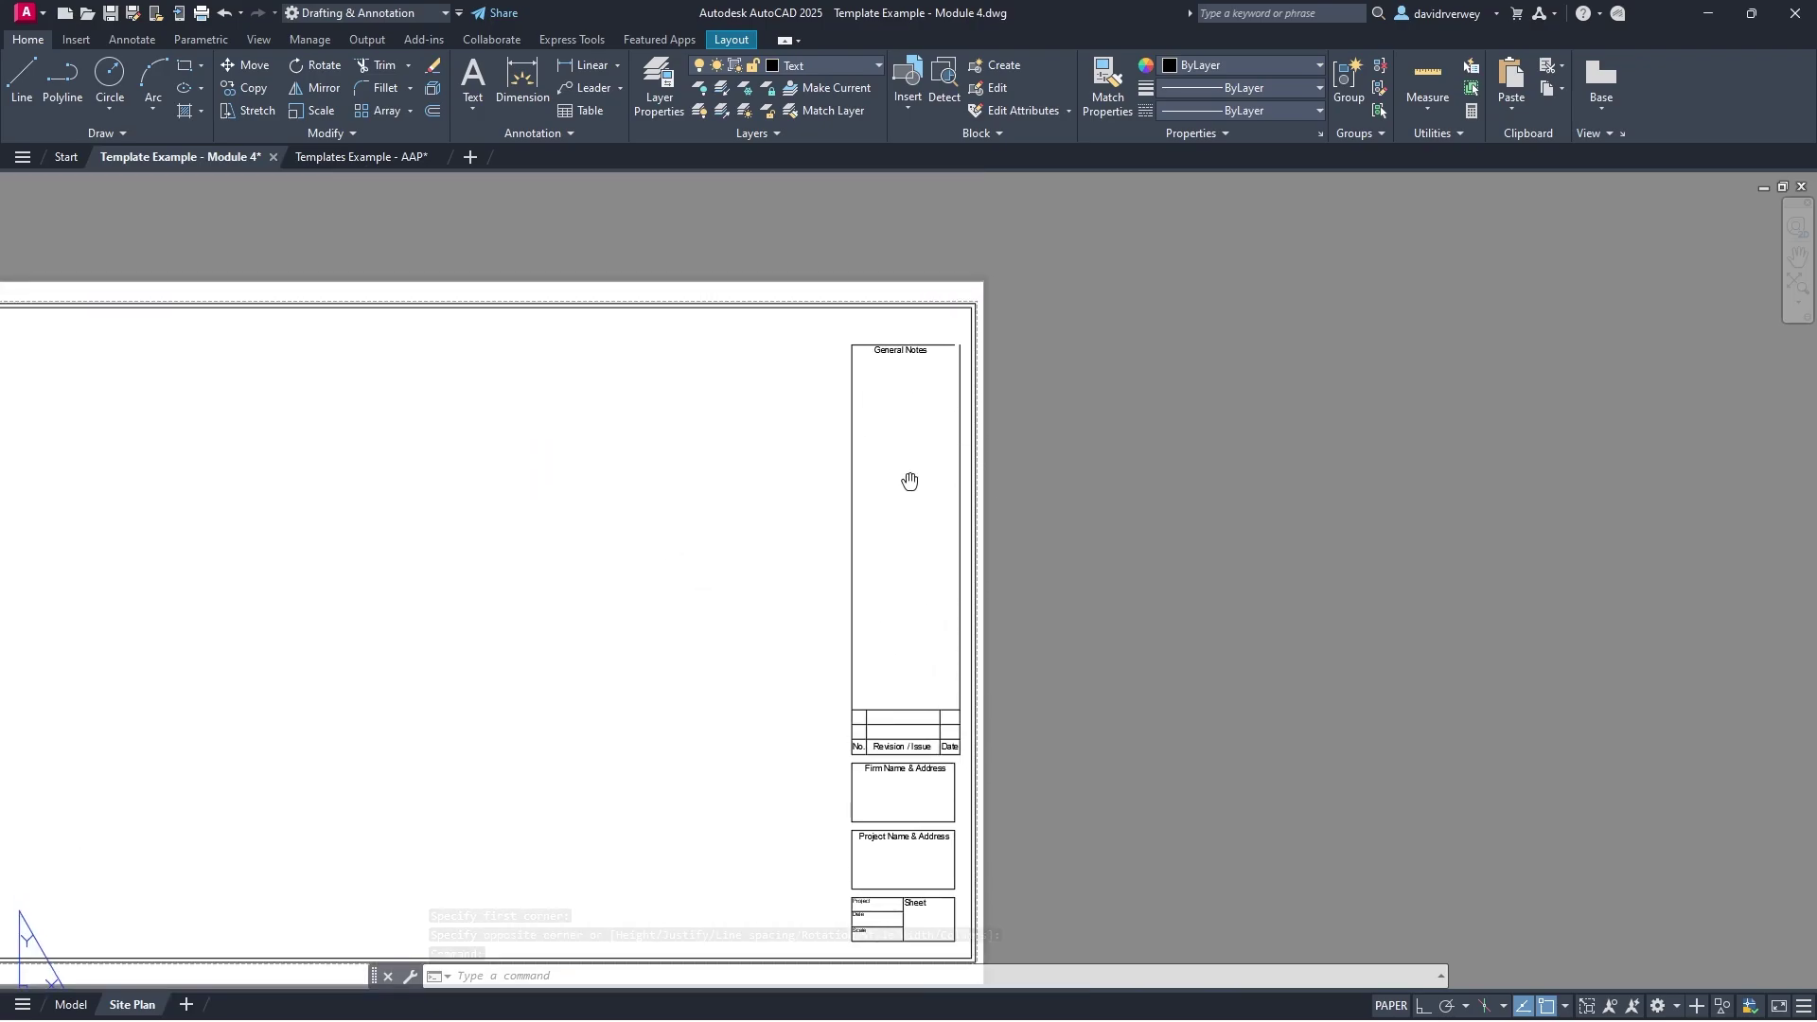
scroll(937, 464, up, 5)
click(863, 528)
click(866, 529)
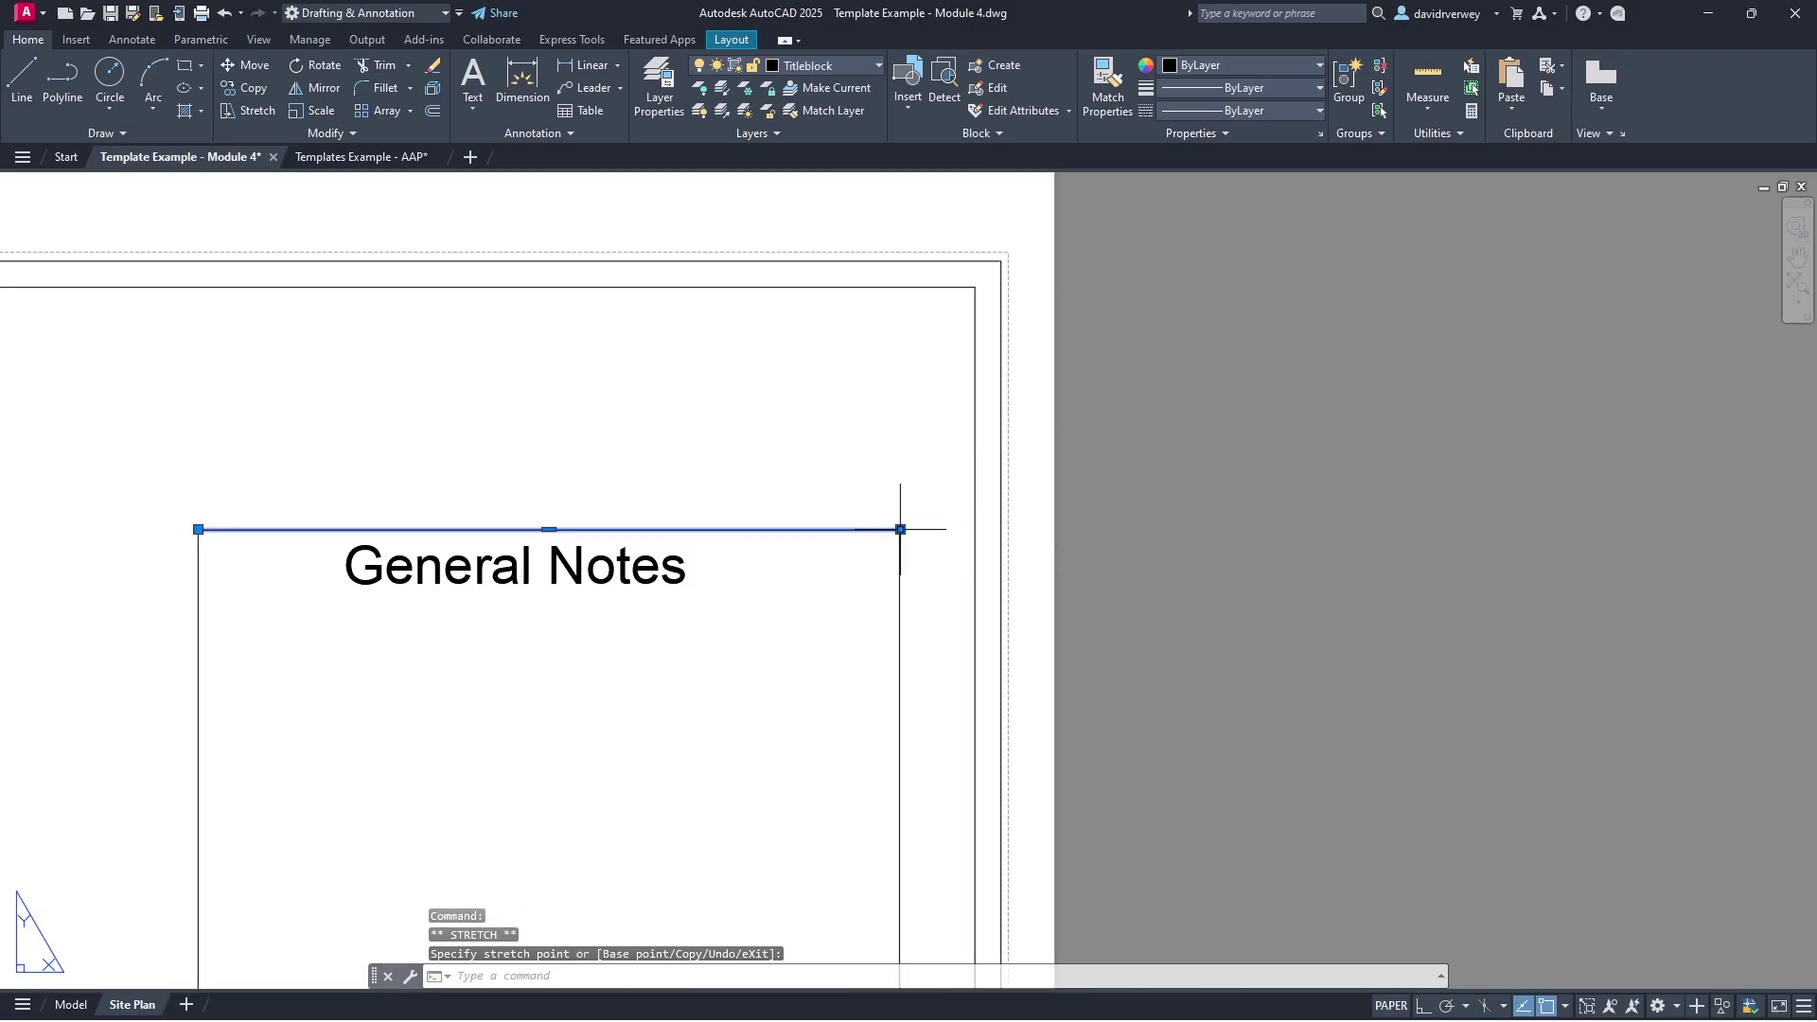
Step: Add a multiline text below the Firm Name & Address heading with "Verwey Drafting Inc." followed by a blank line
scroll(866, 529, down, 3)
scroll(844, 697, up, 2)
middle_drag(910, 467, 944, 569)
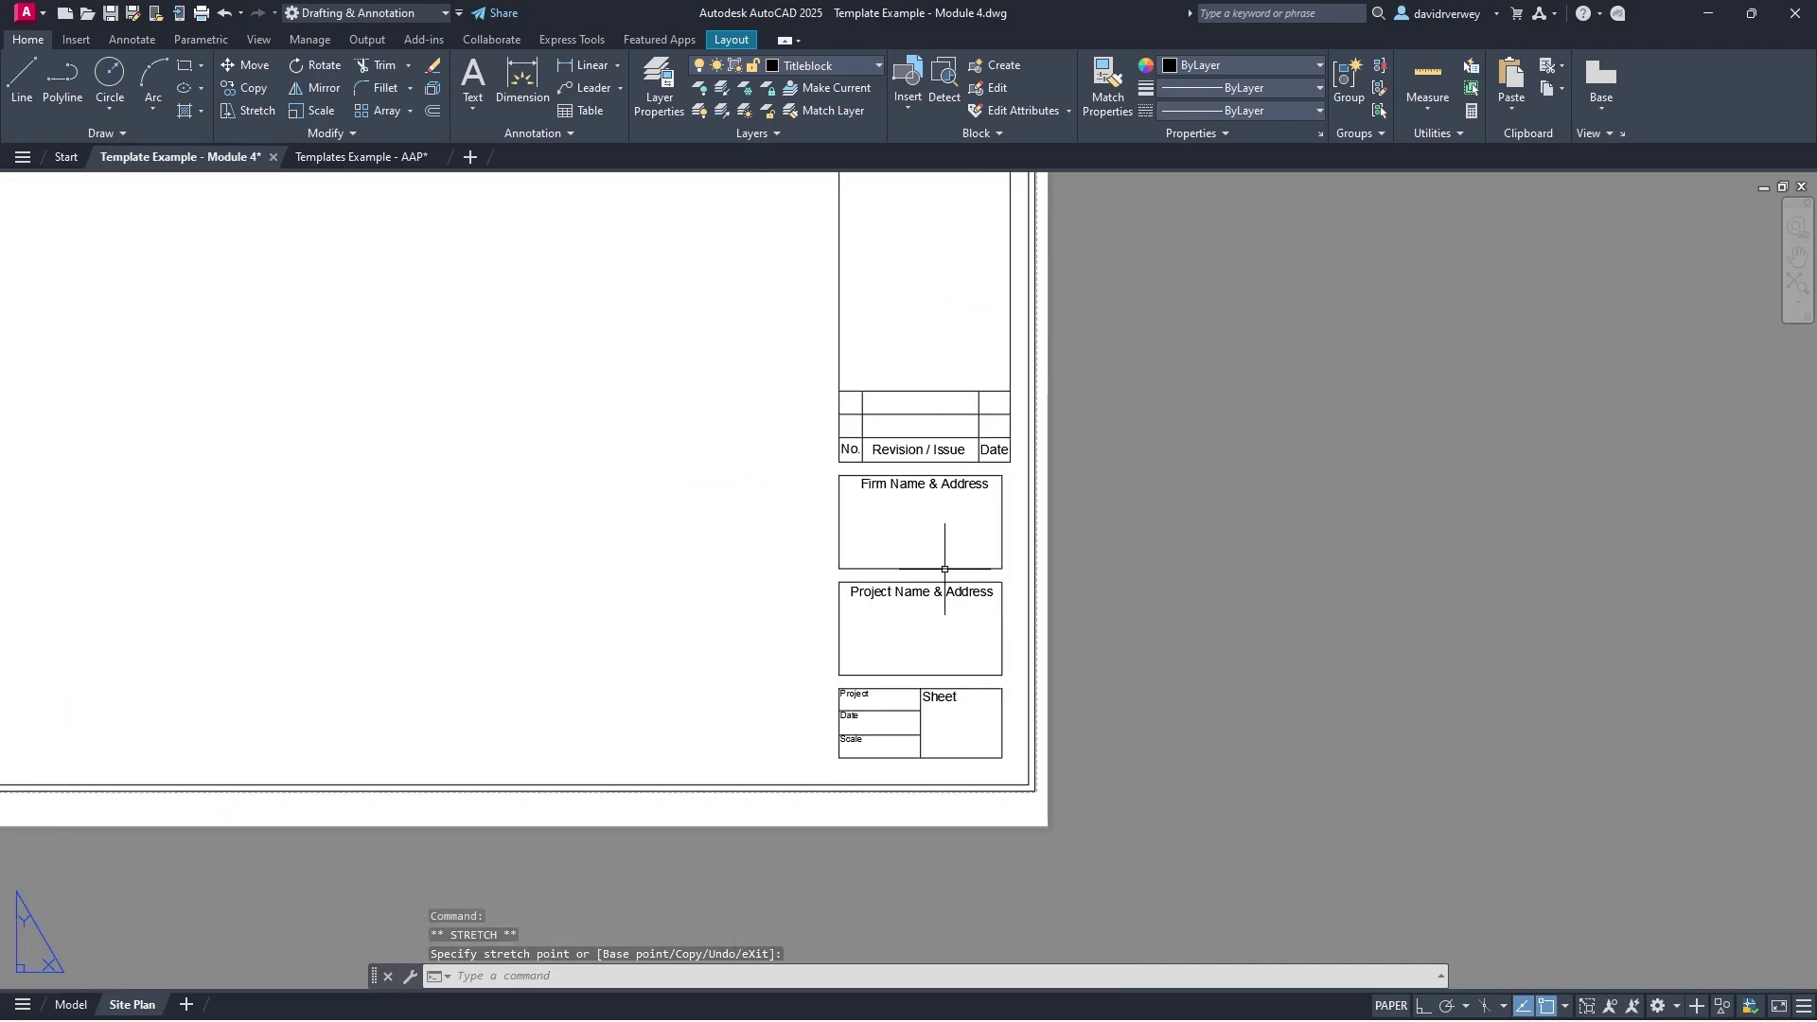
scroll(943, 533, up, 6)
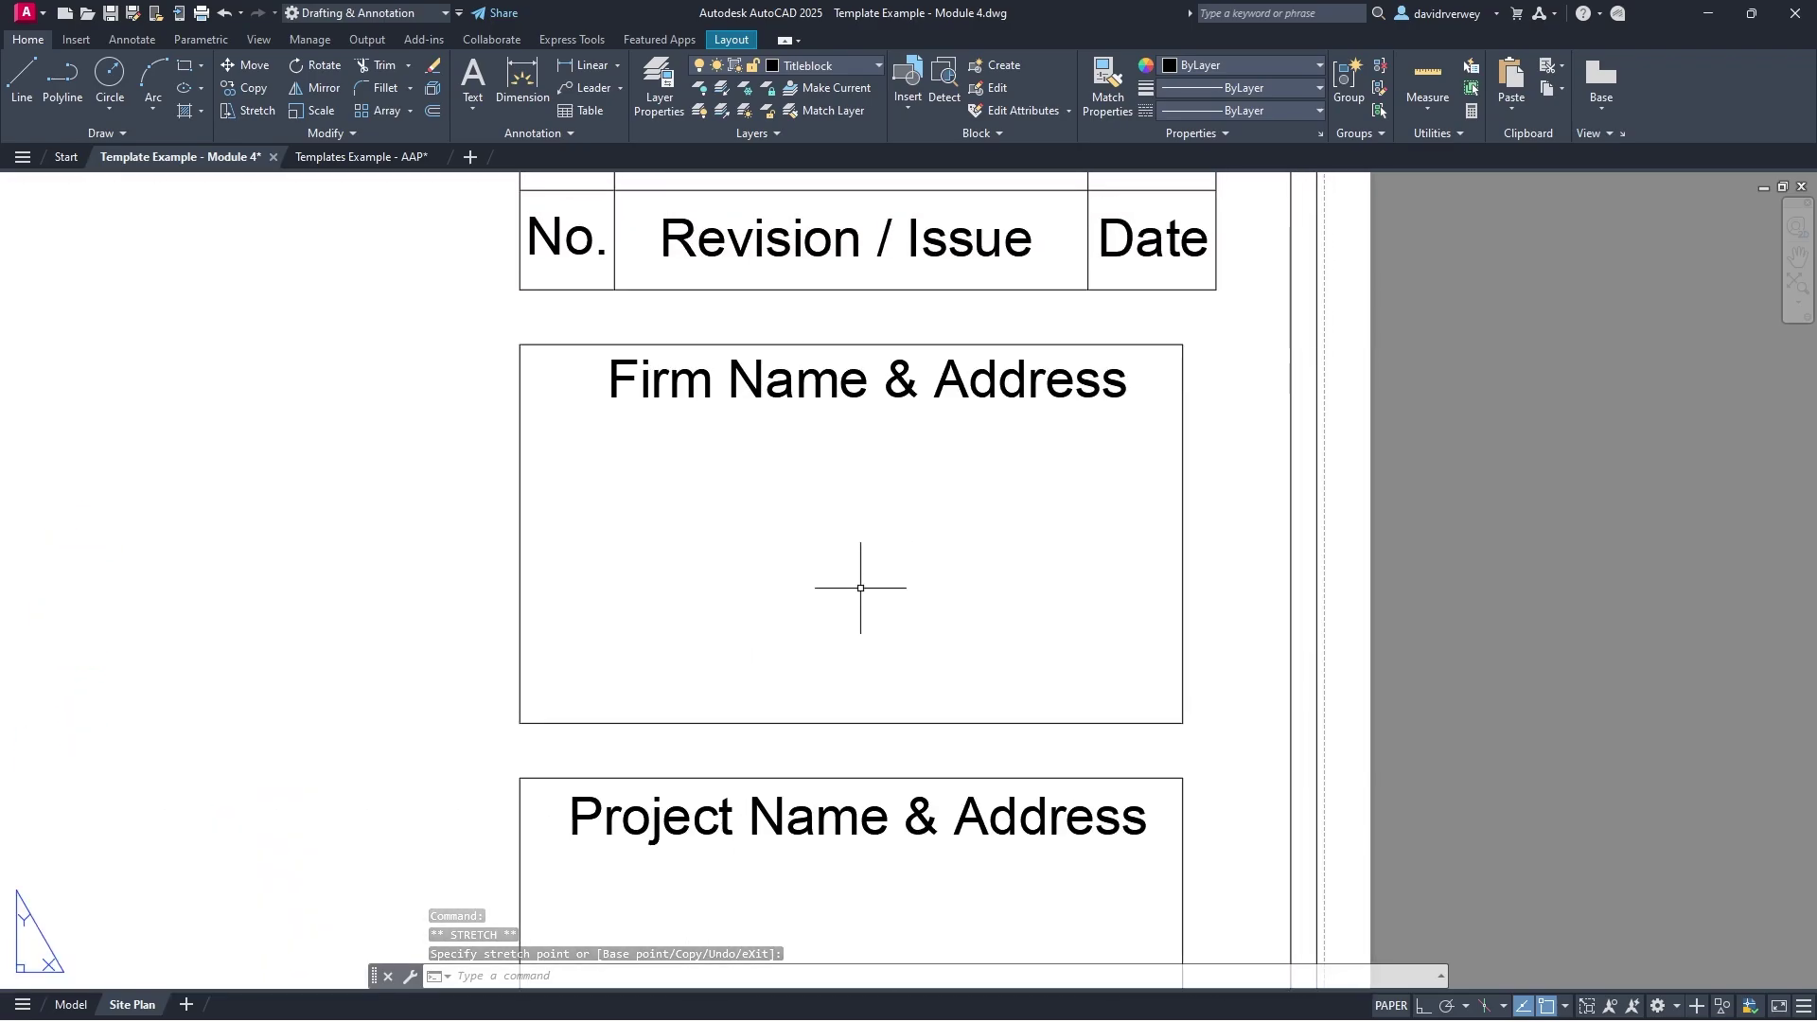
click(472, 78)
click(547, 462)
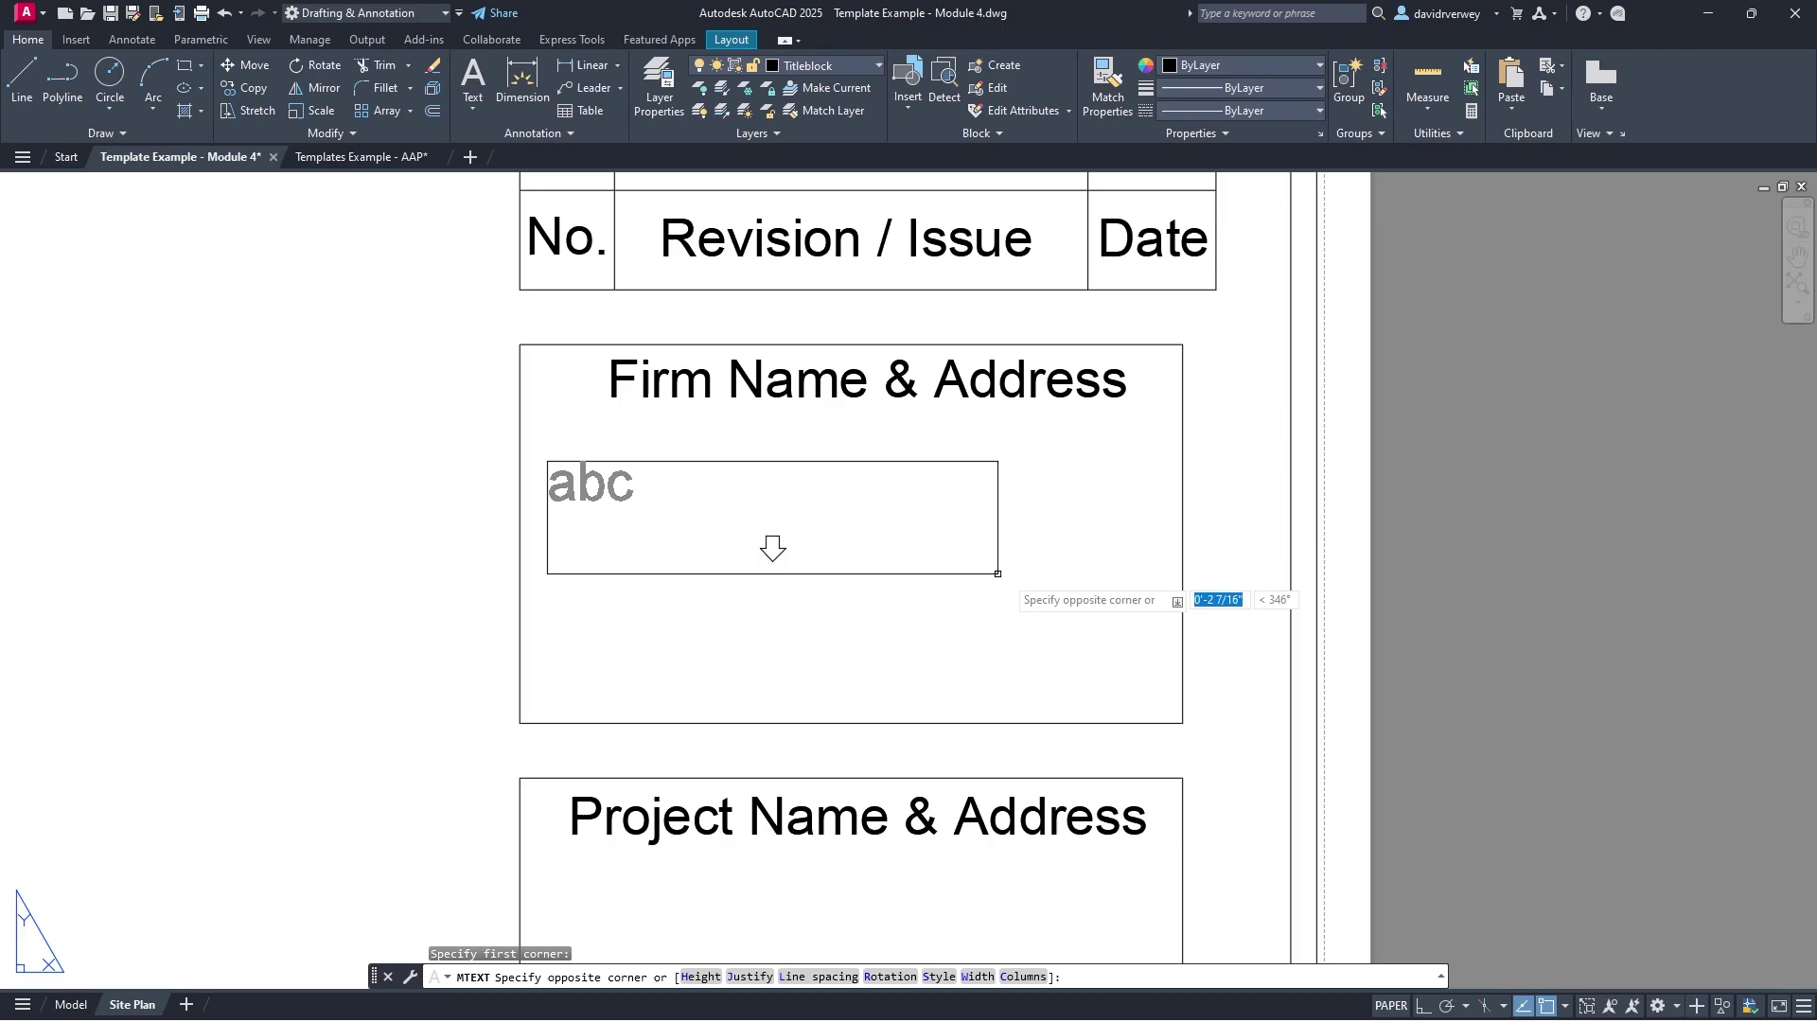
click(1147, 704)
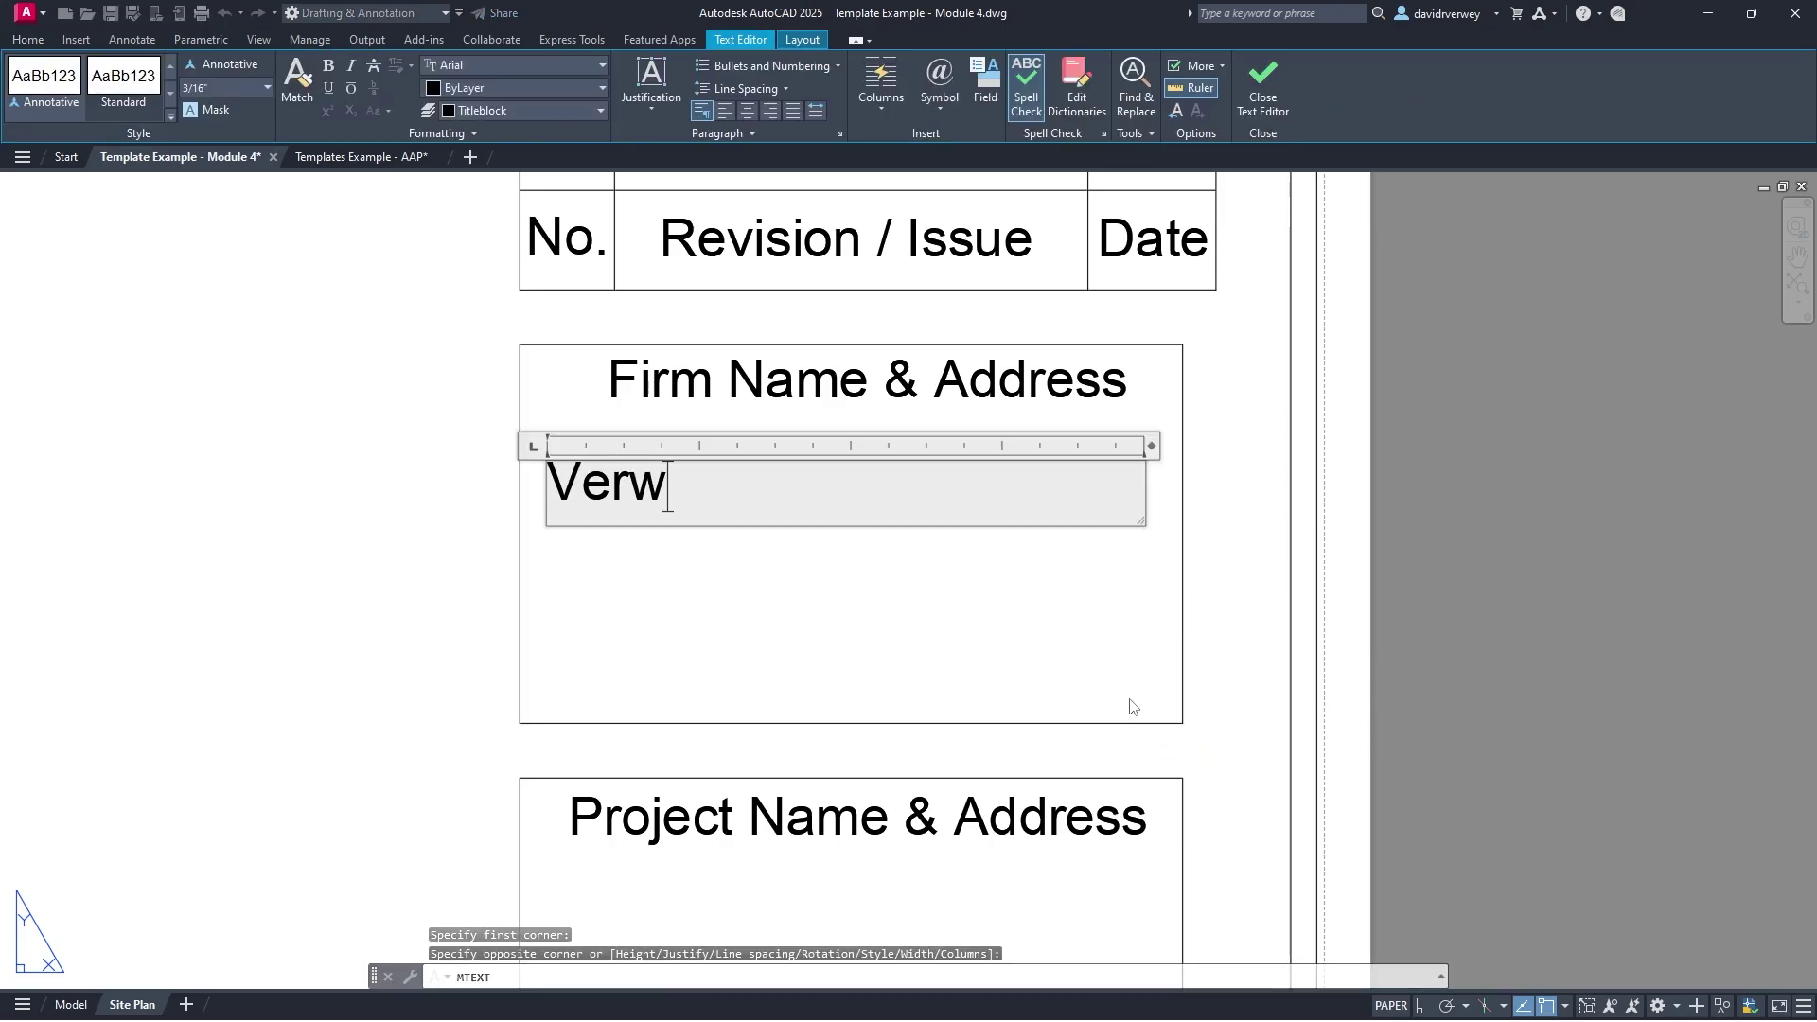
text(Verwey Drafting Inc.)
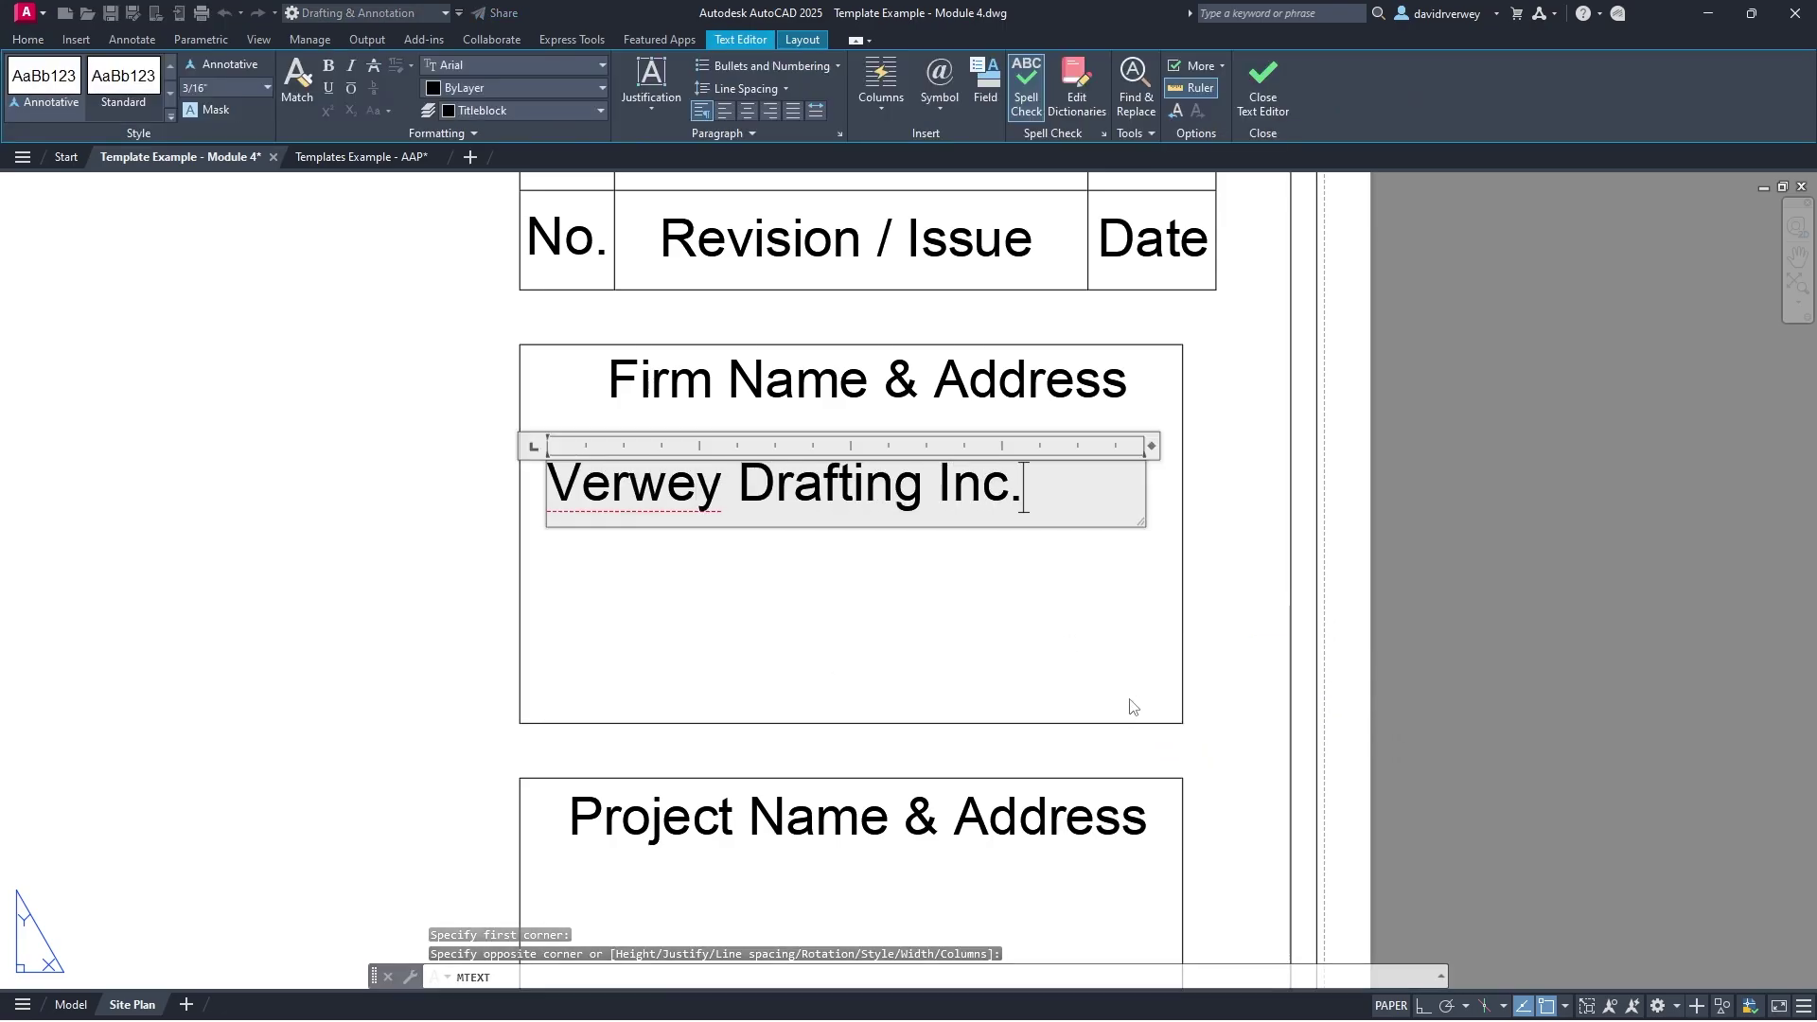
key(Return)
key(Return)
Step: Enter the firm's example street address, province and country below the firm name and finish the text
text(Example)
key(BackSpace)
key(BackSpace)
key(BackSpace)
key(BackSpace)
key(BackSpace)
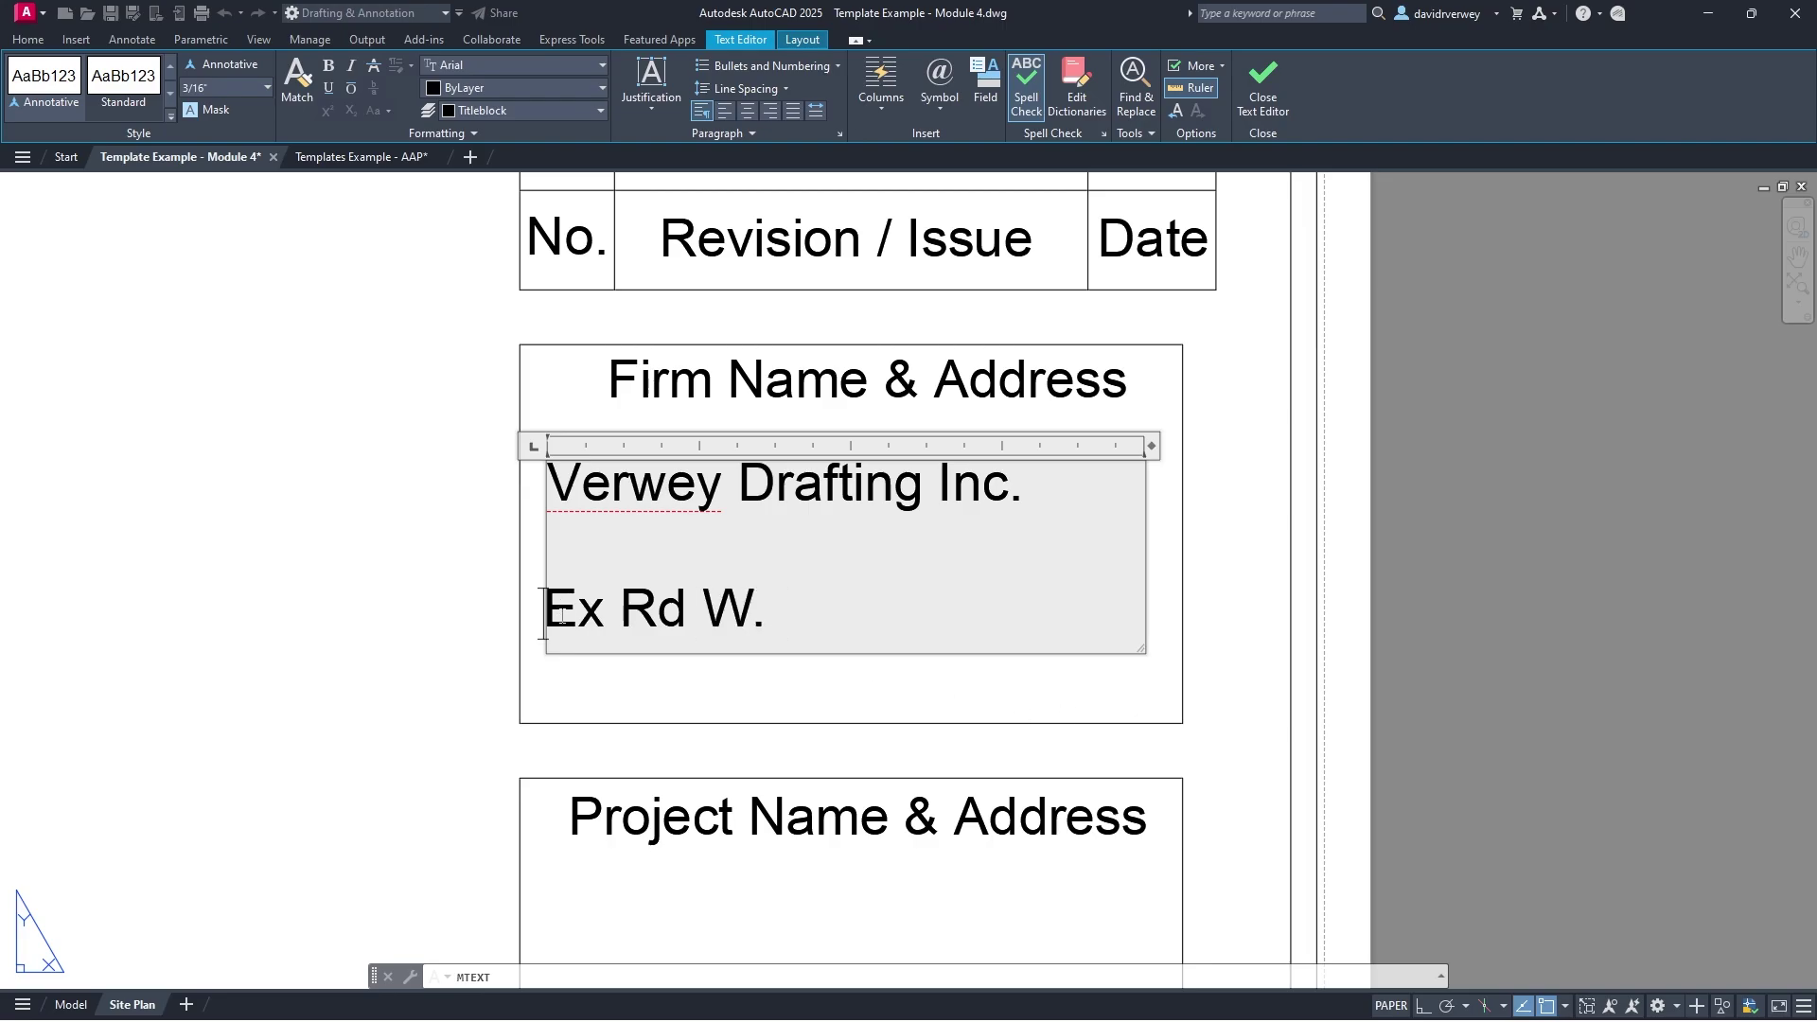
text(1)
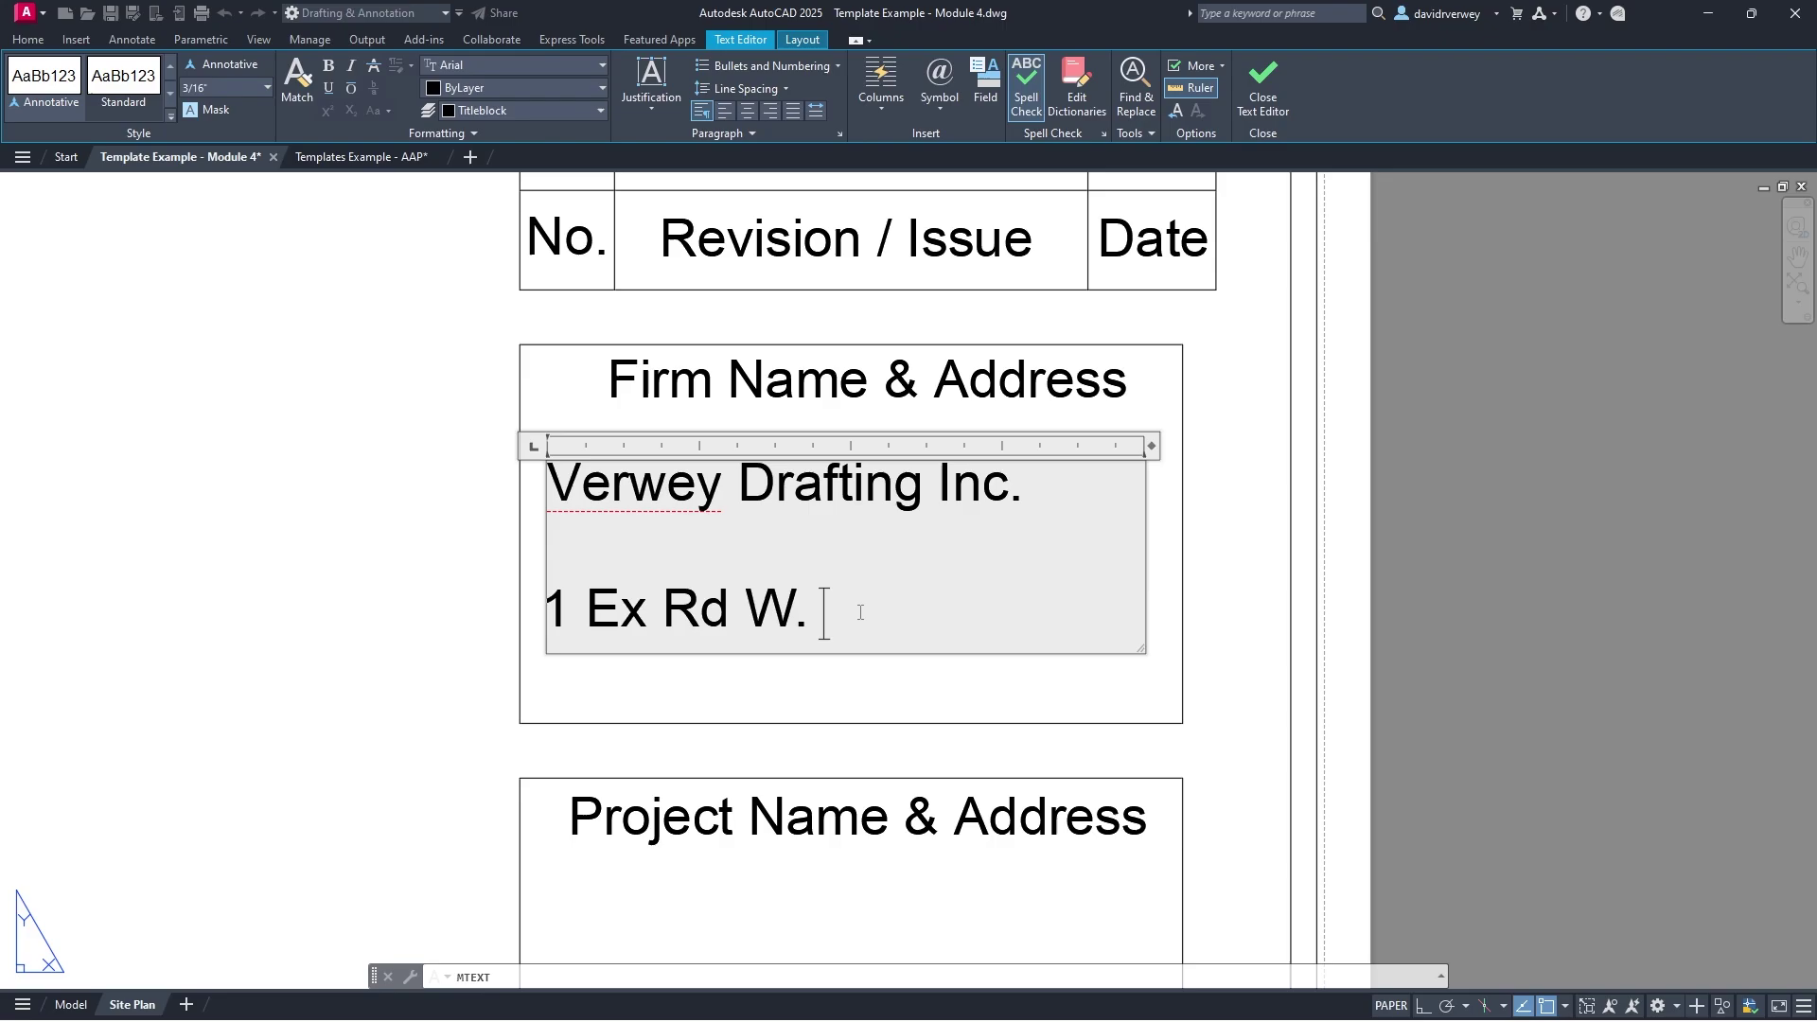
text(Qu)
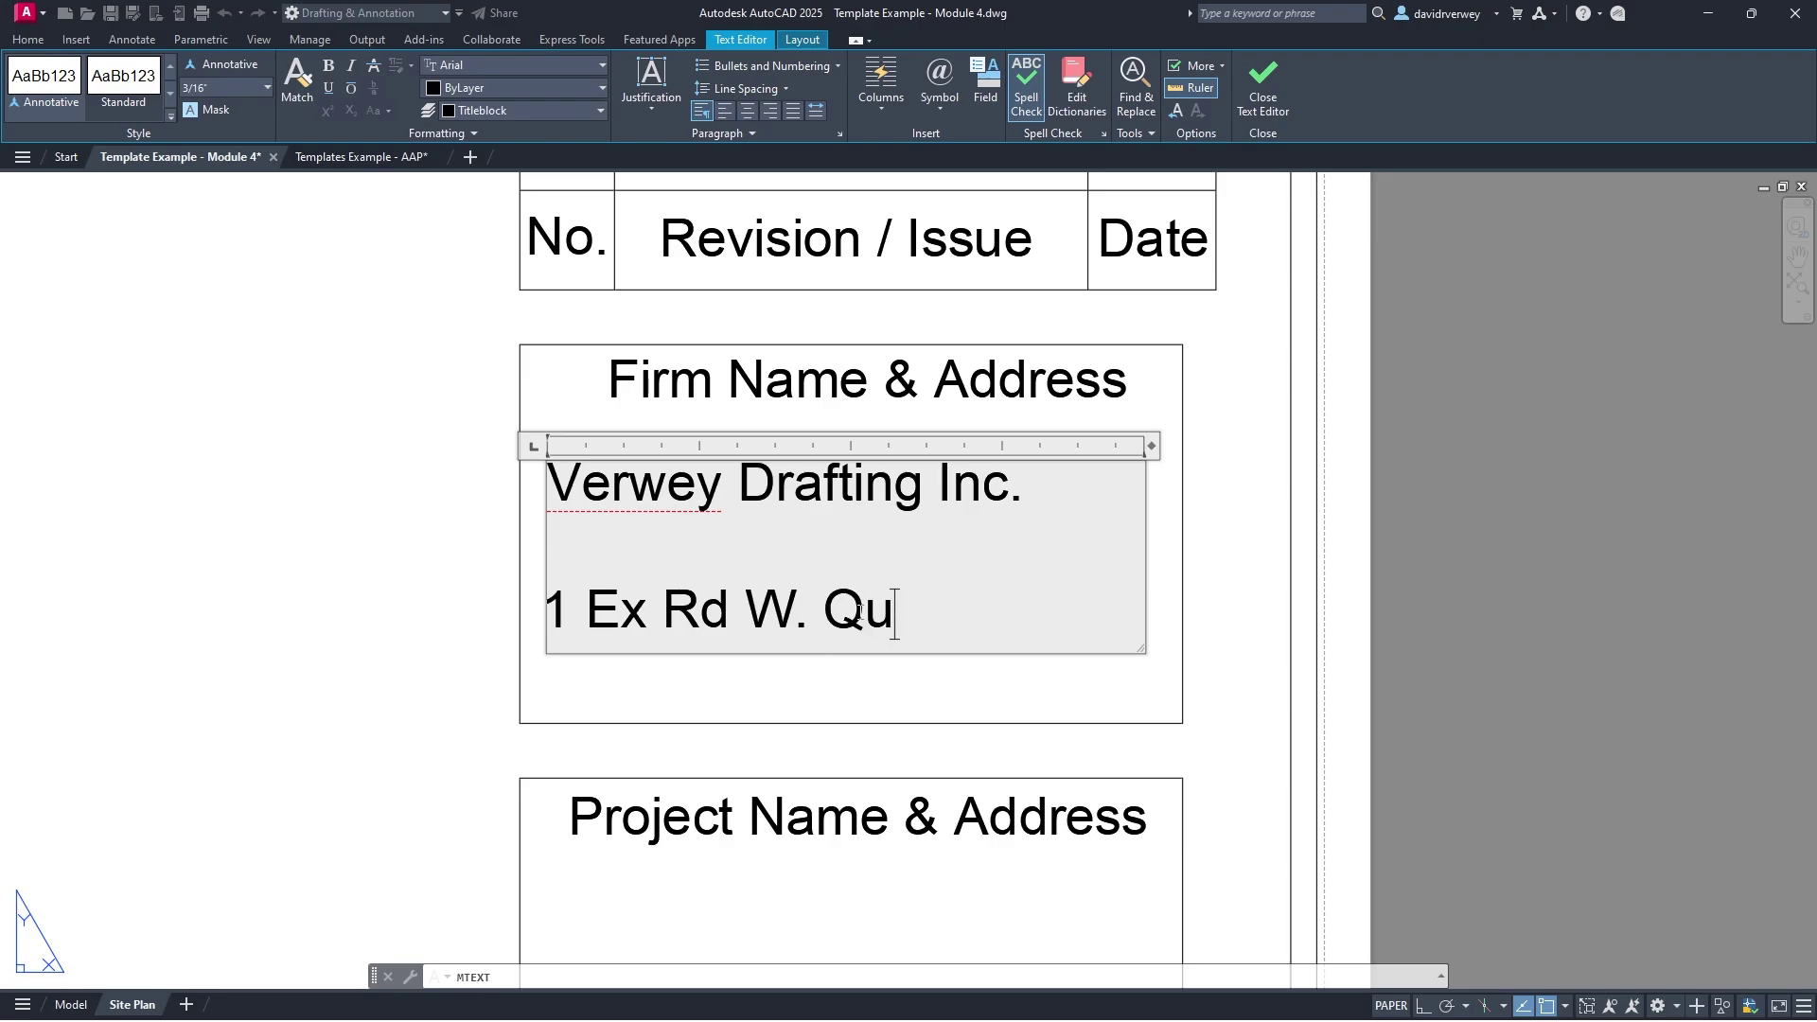
text(ebec, )
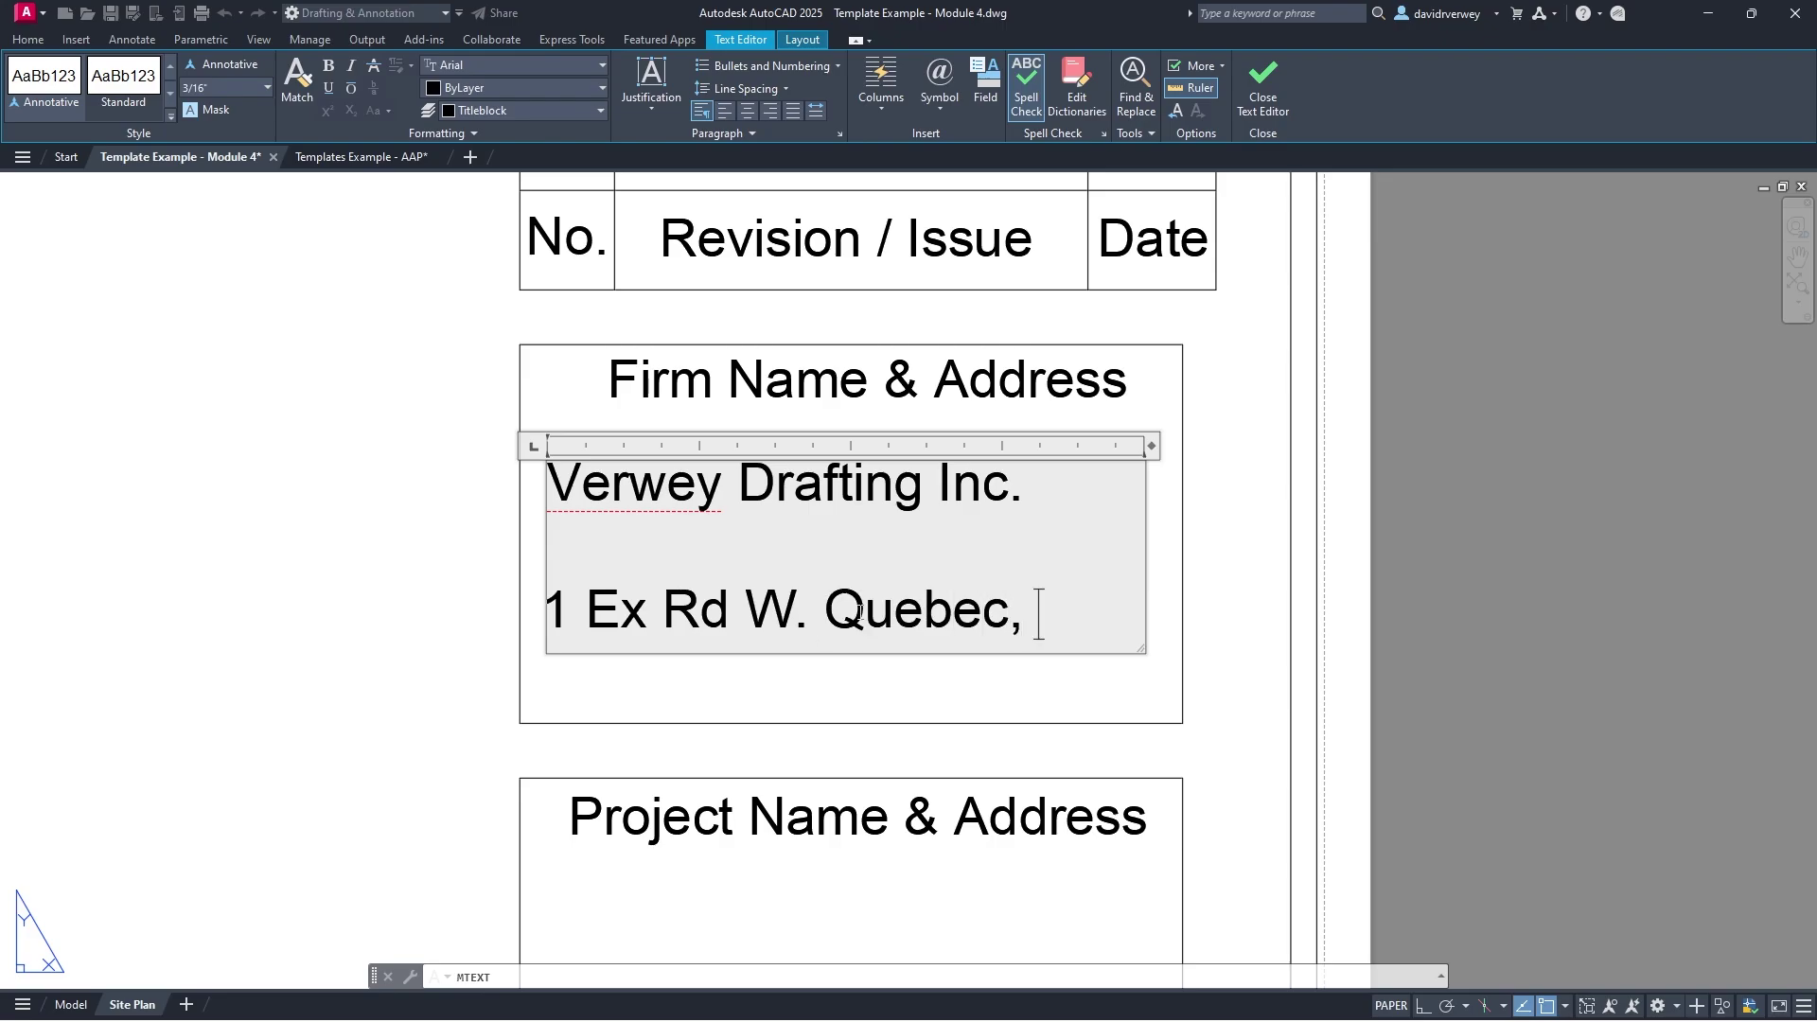
text(Canada)
click(1202, 639)
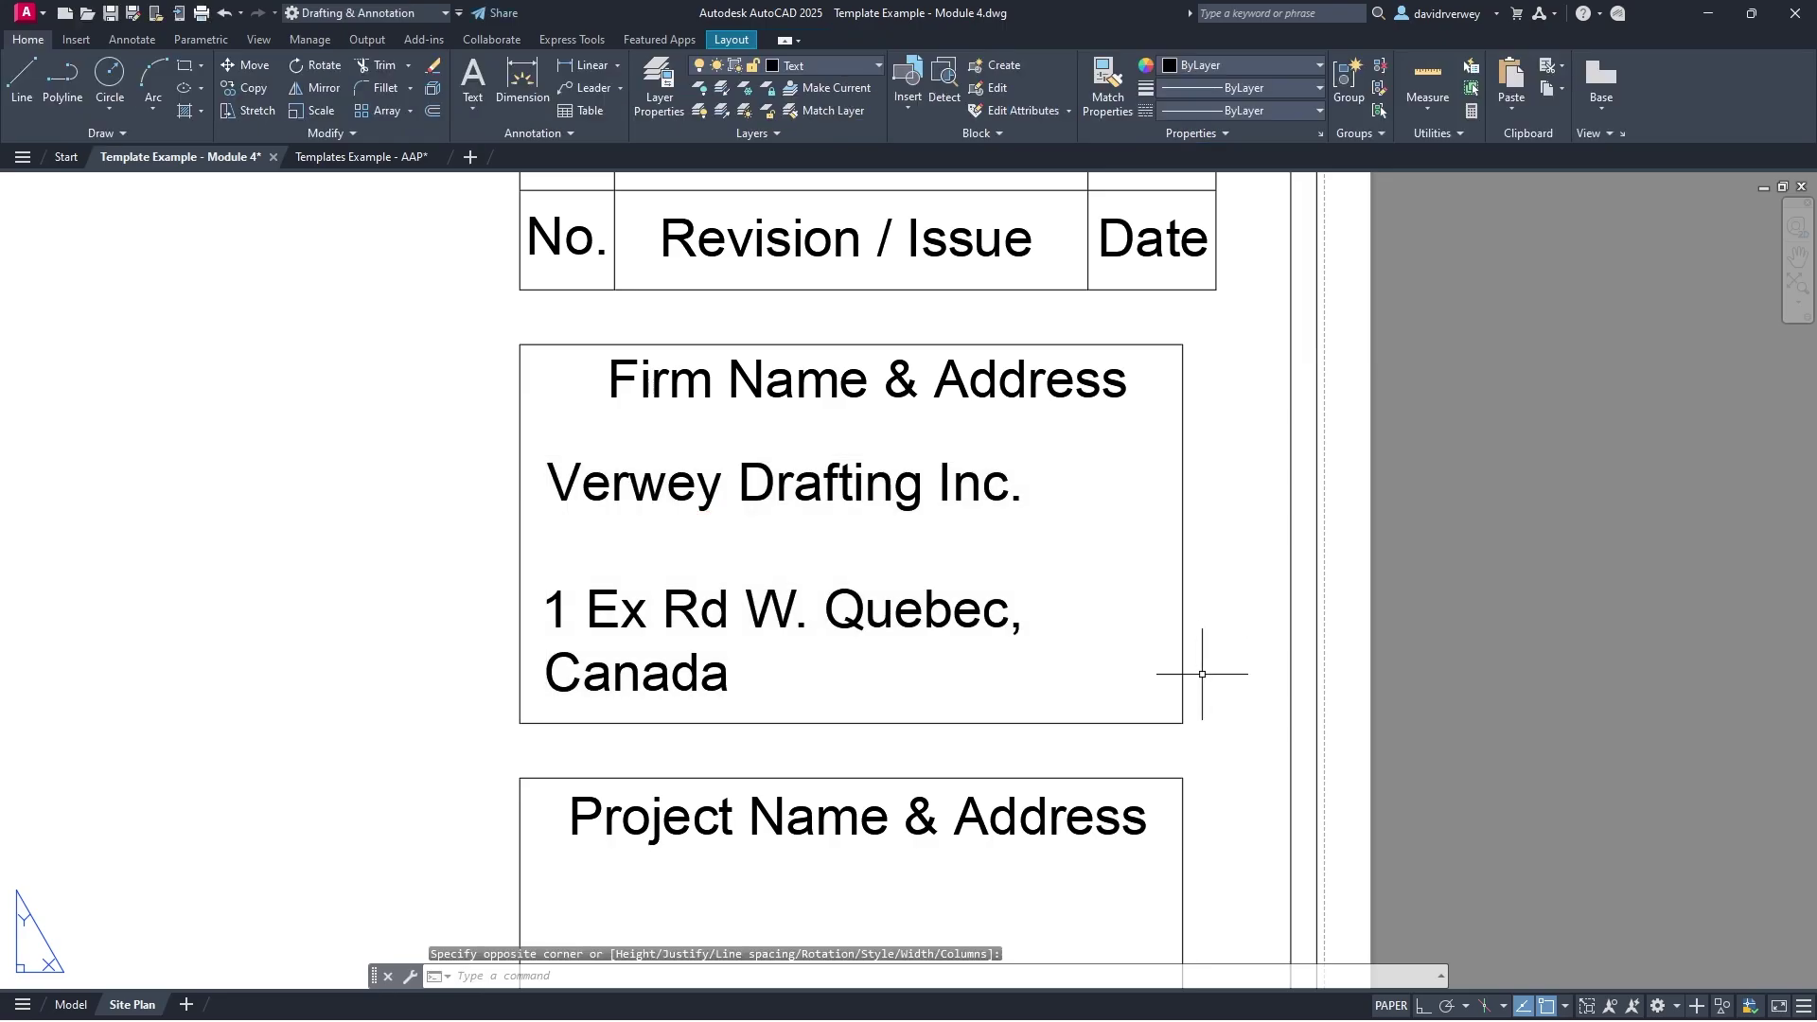
scroll(1172, 738, down, 2)
middle_drag(1172, 743, 1038, 678)
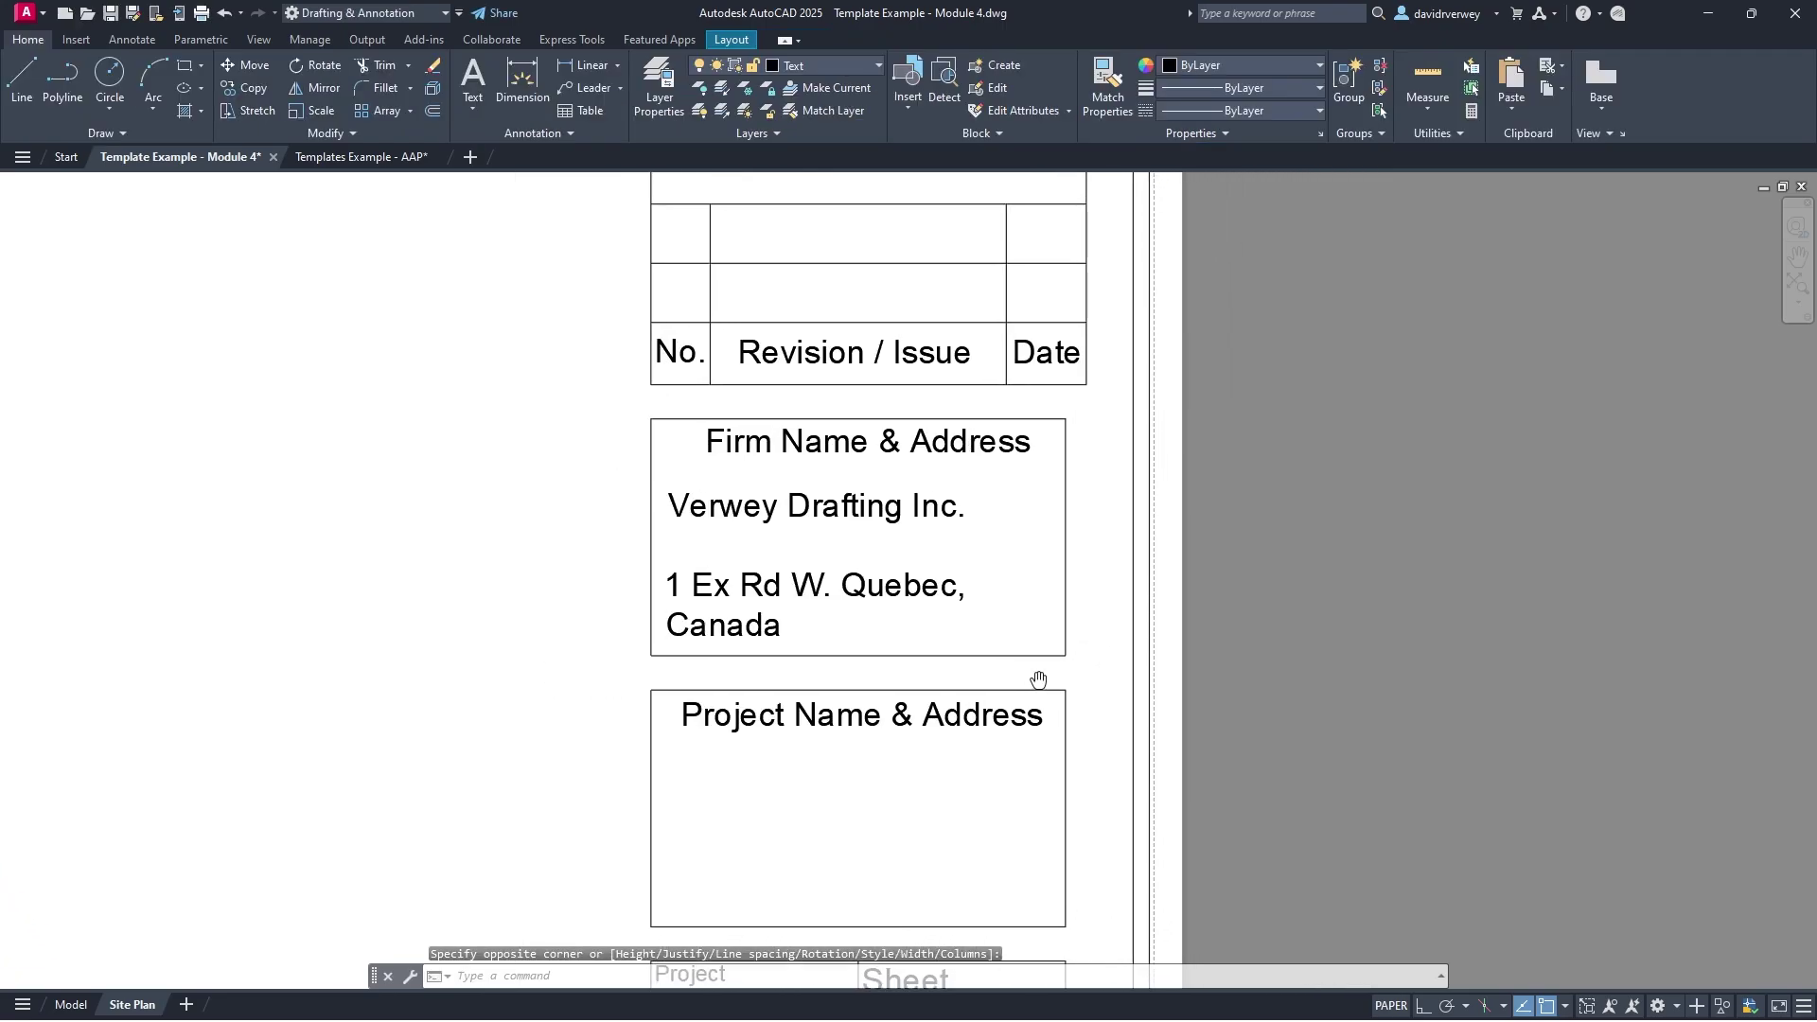
click(840, 443)
middle_drag(914, 850, 883, 695)
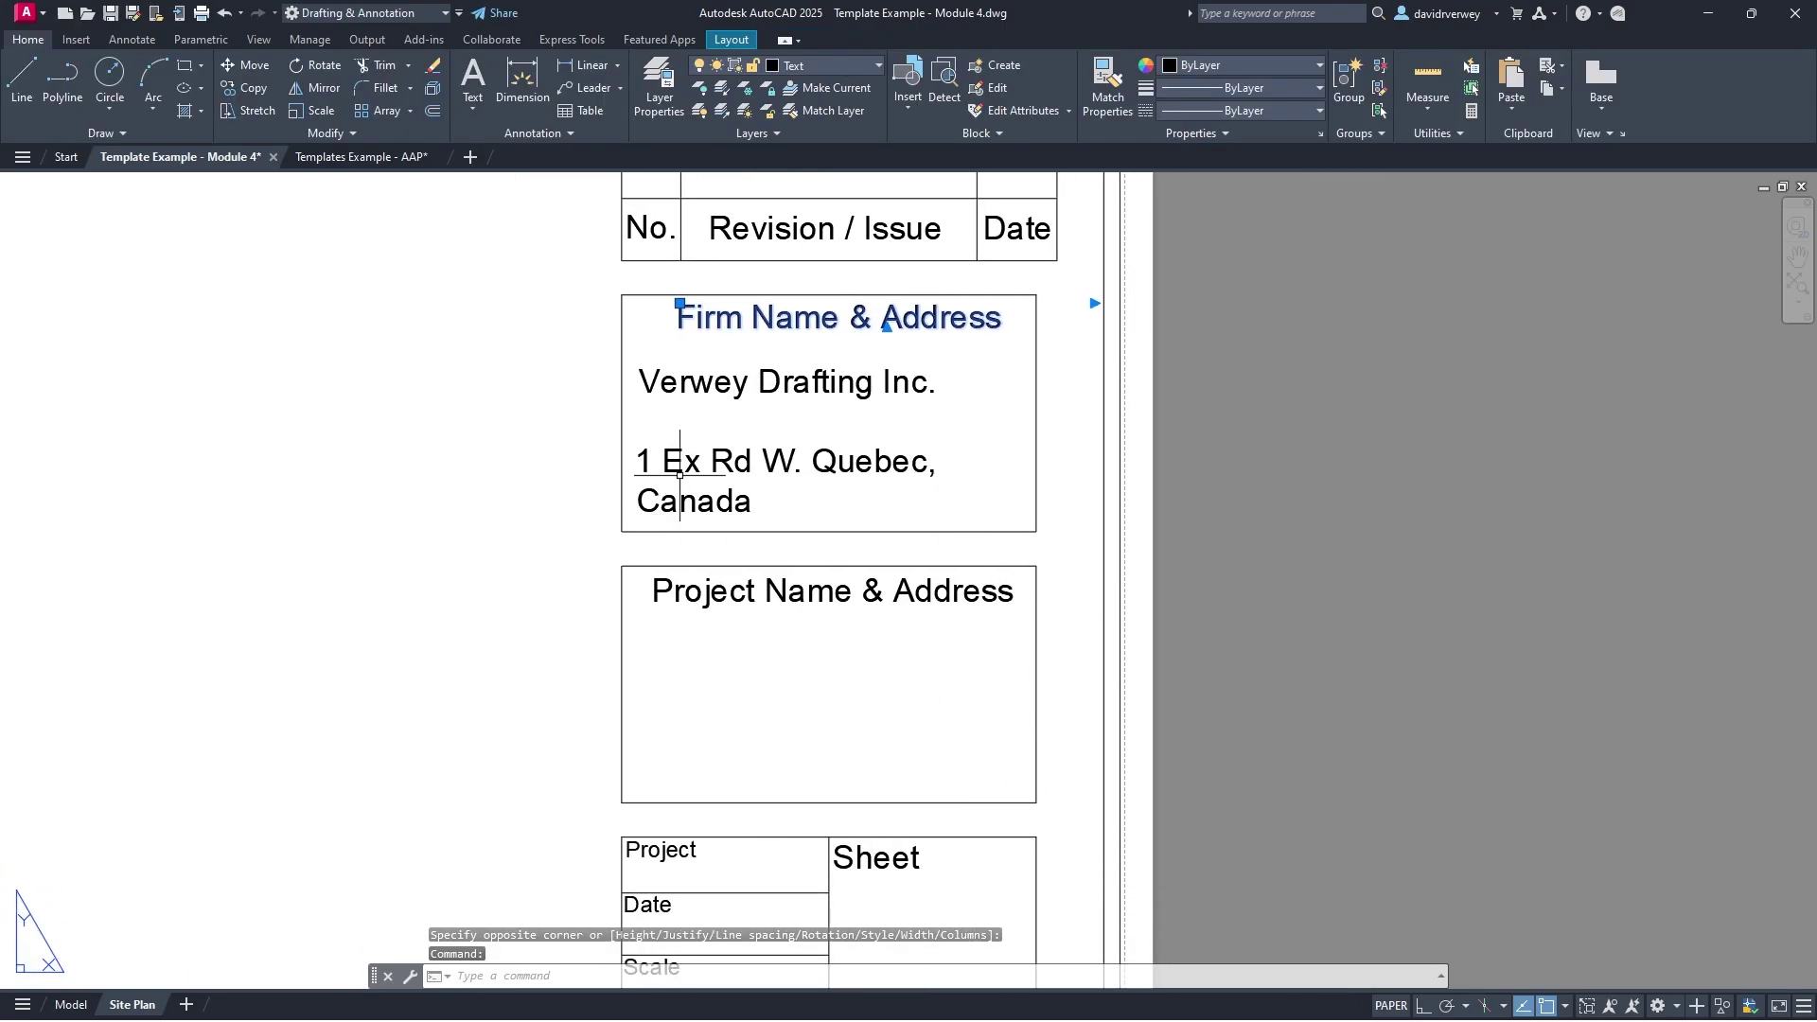
click(473, 76)
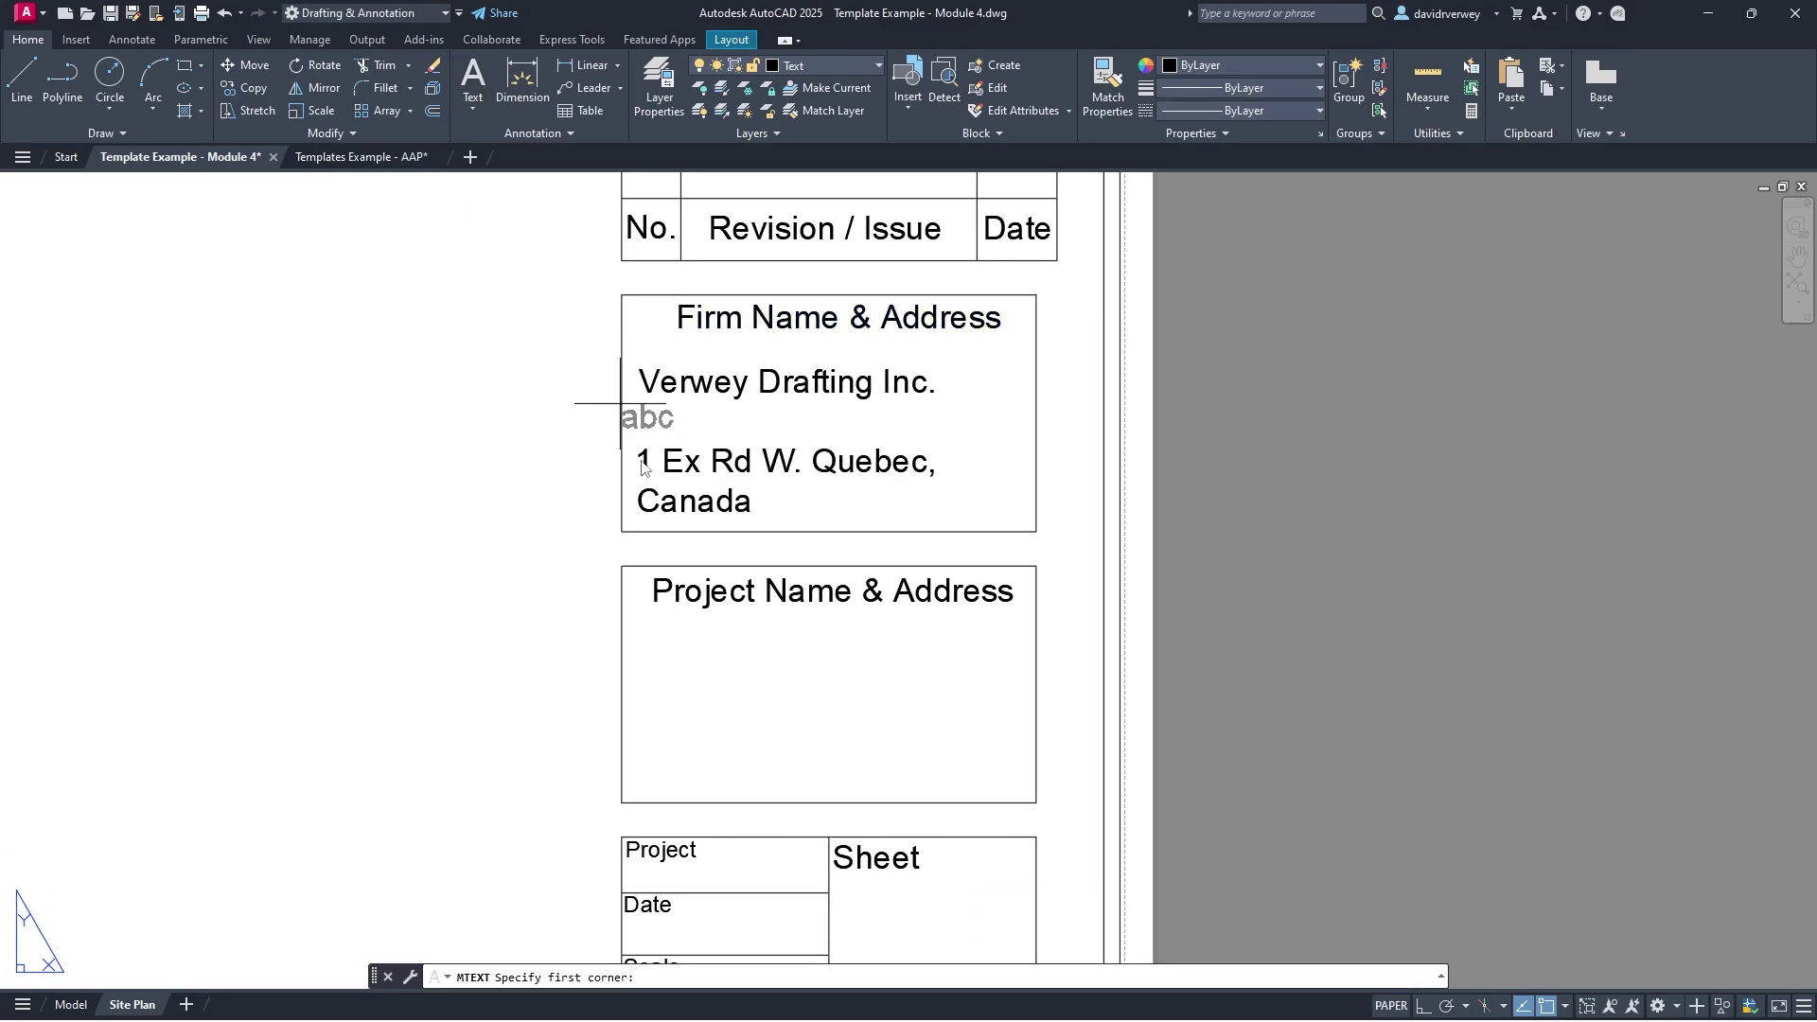
click(634, 617)
key(Escape)
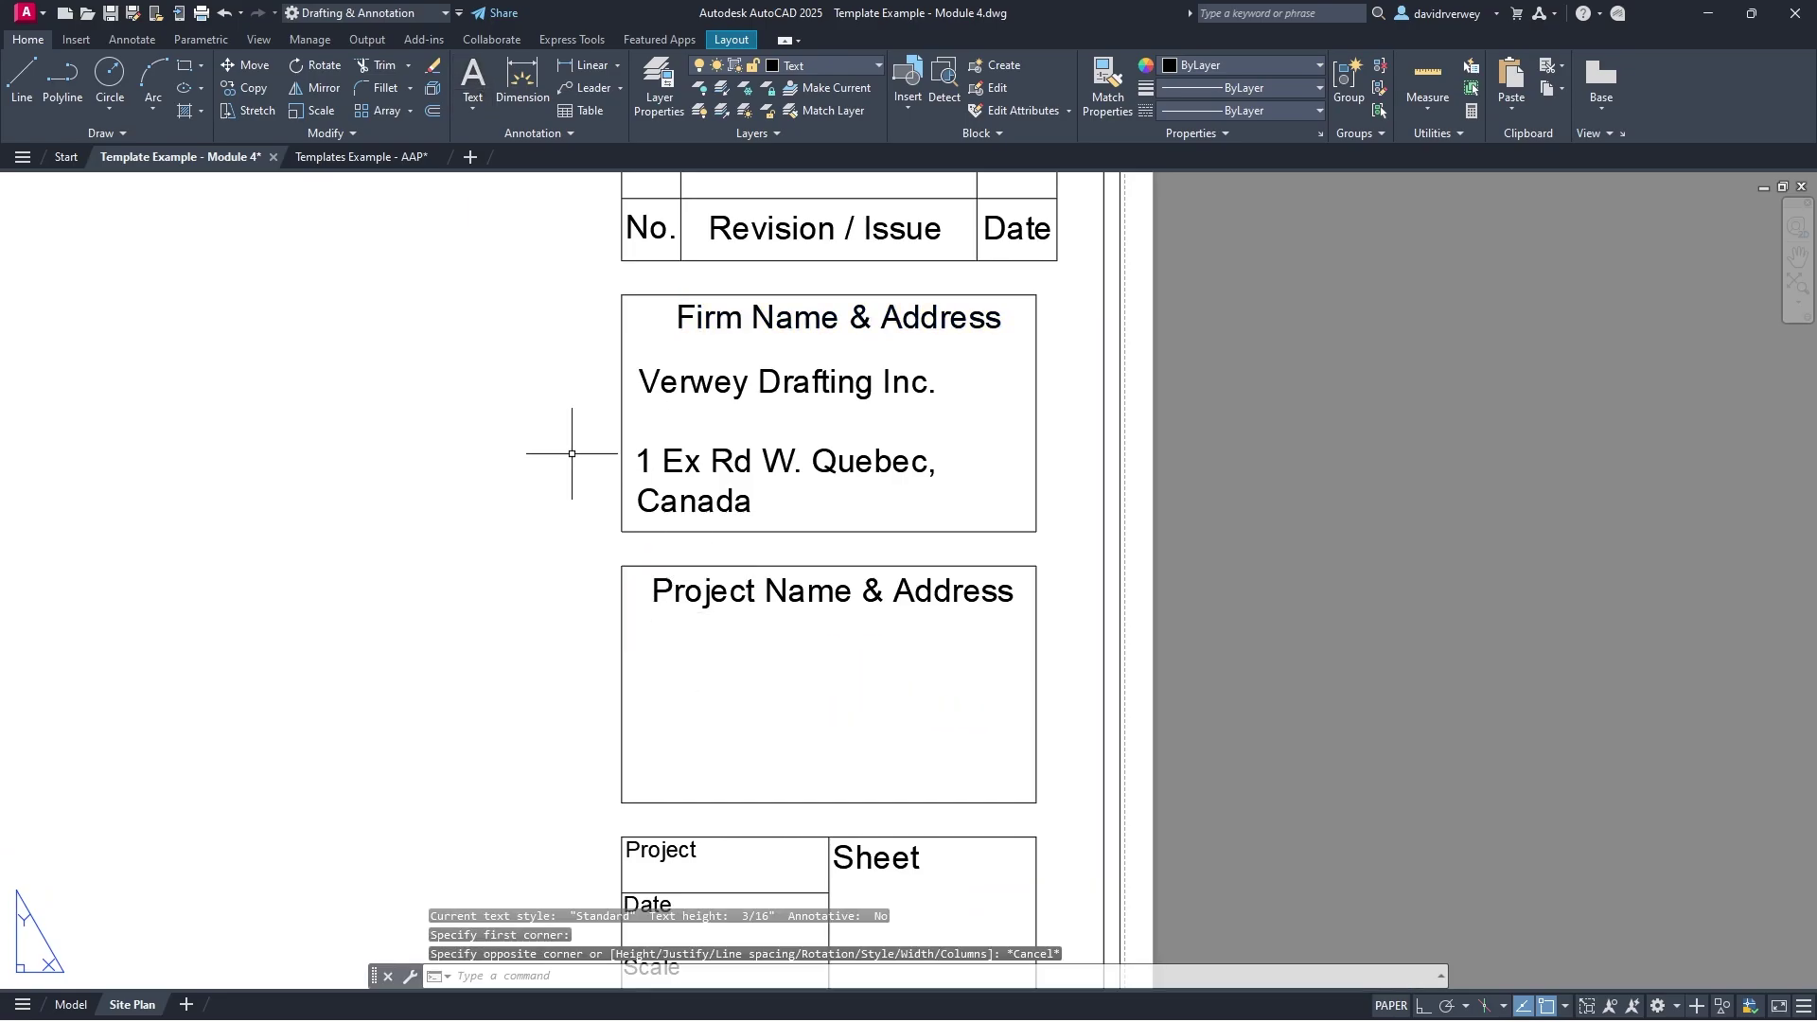
Step: Add a multiline text below the Project Name & Address heading with "Example Project", a blank line and the project's example street address, province and country
click(469, 81)
click(641, 622)
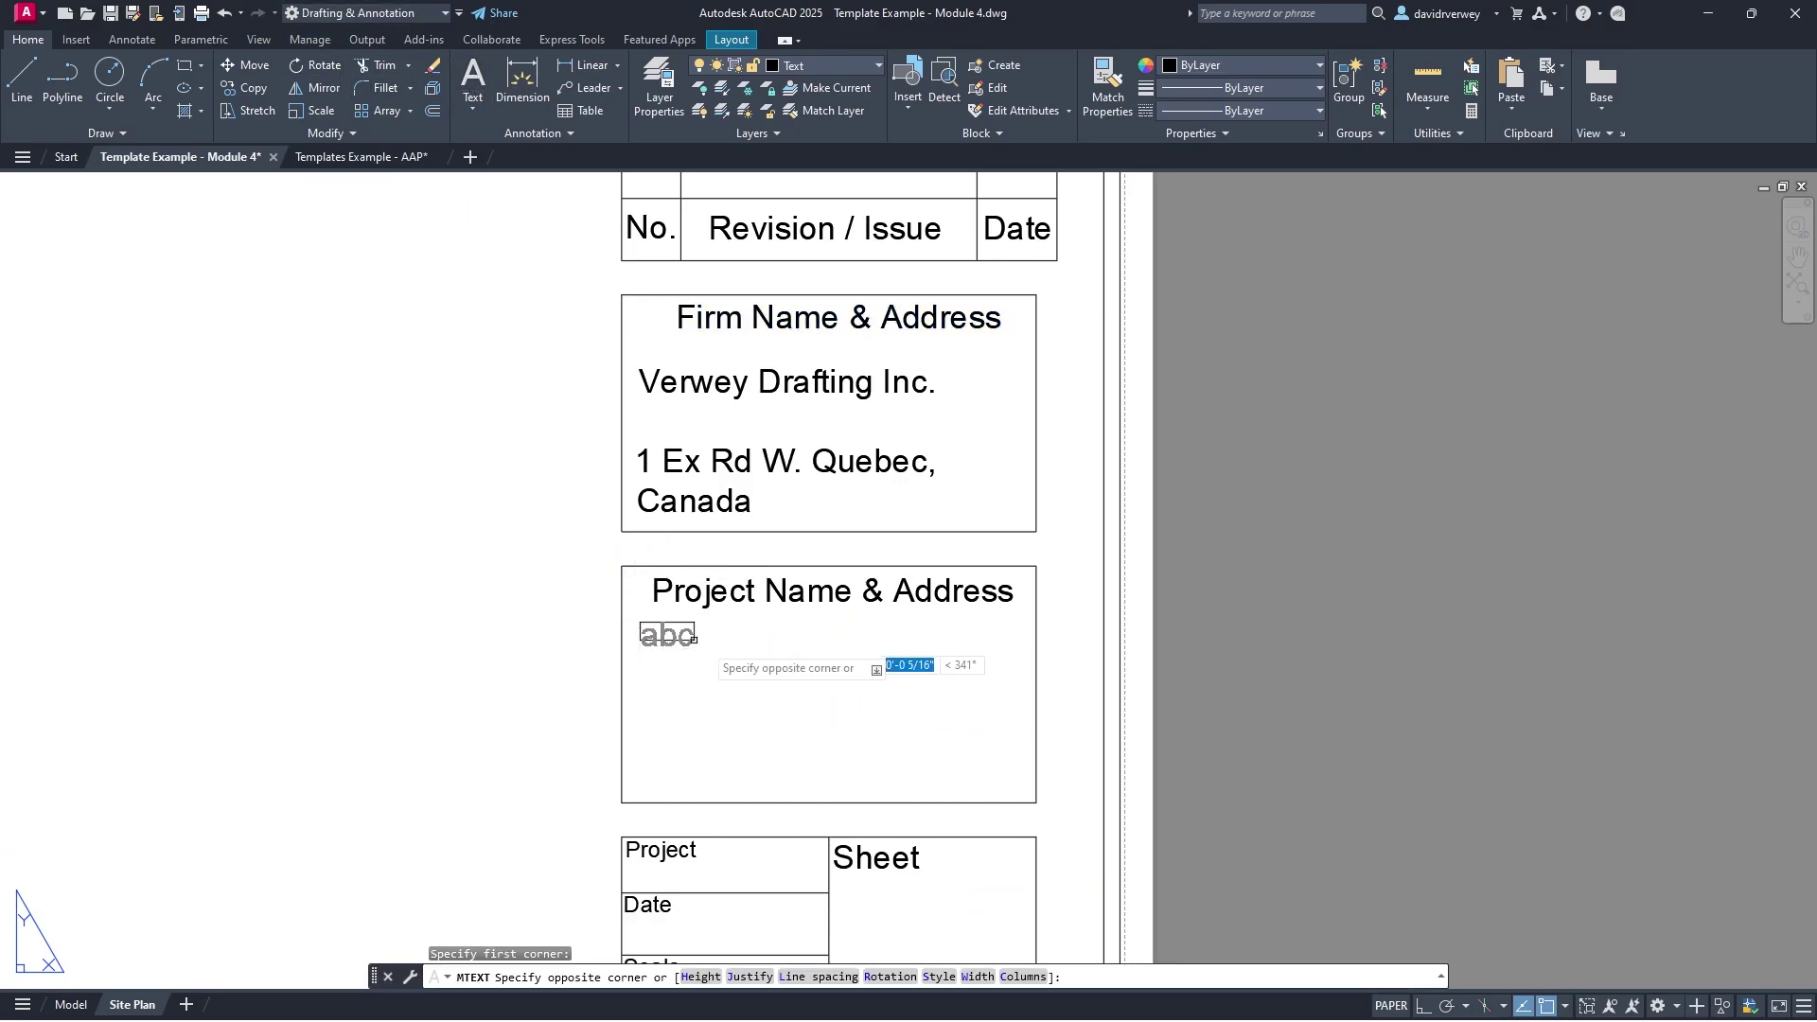
click(1014, 795)
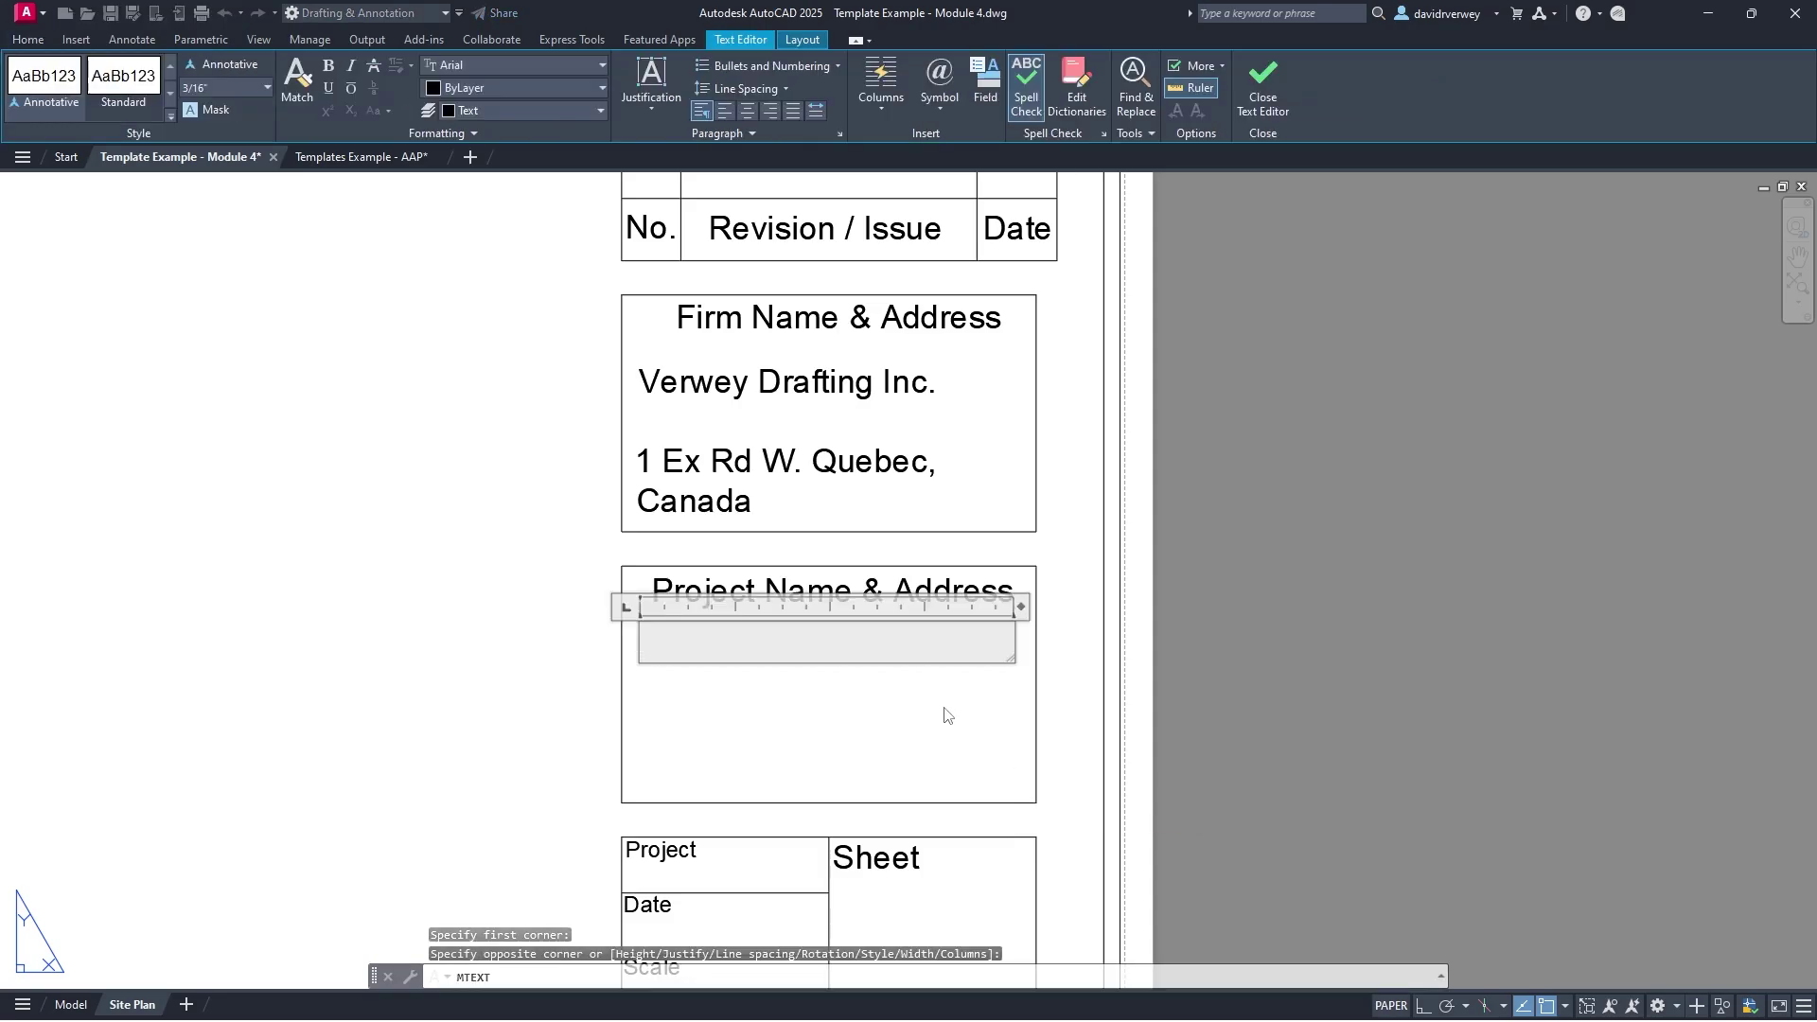
text(Example Proj)
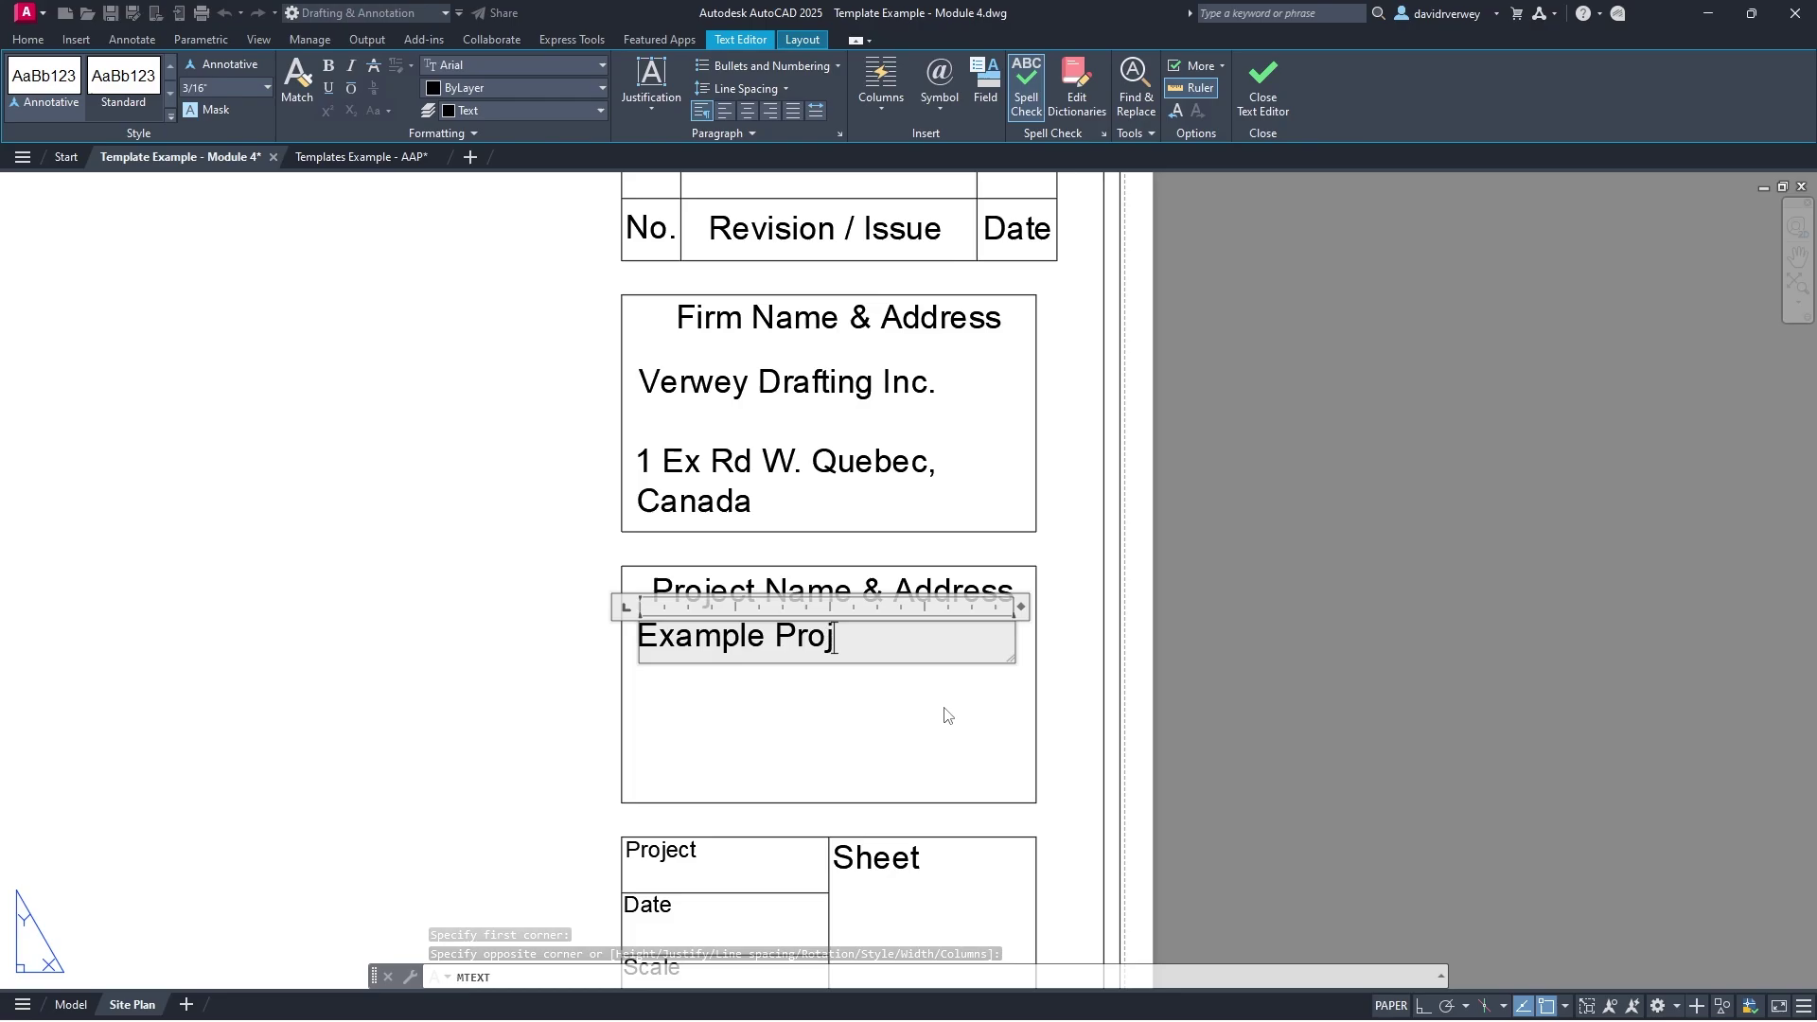
text(ect)
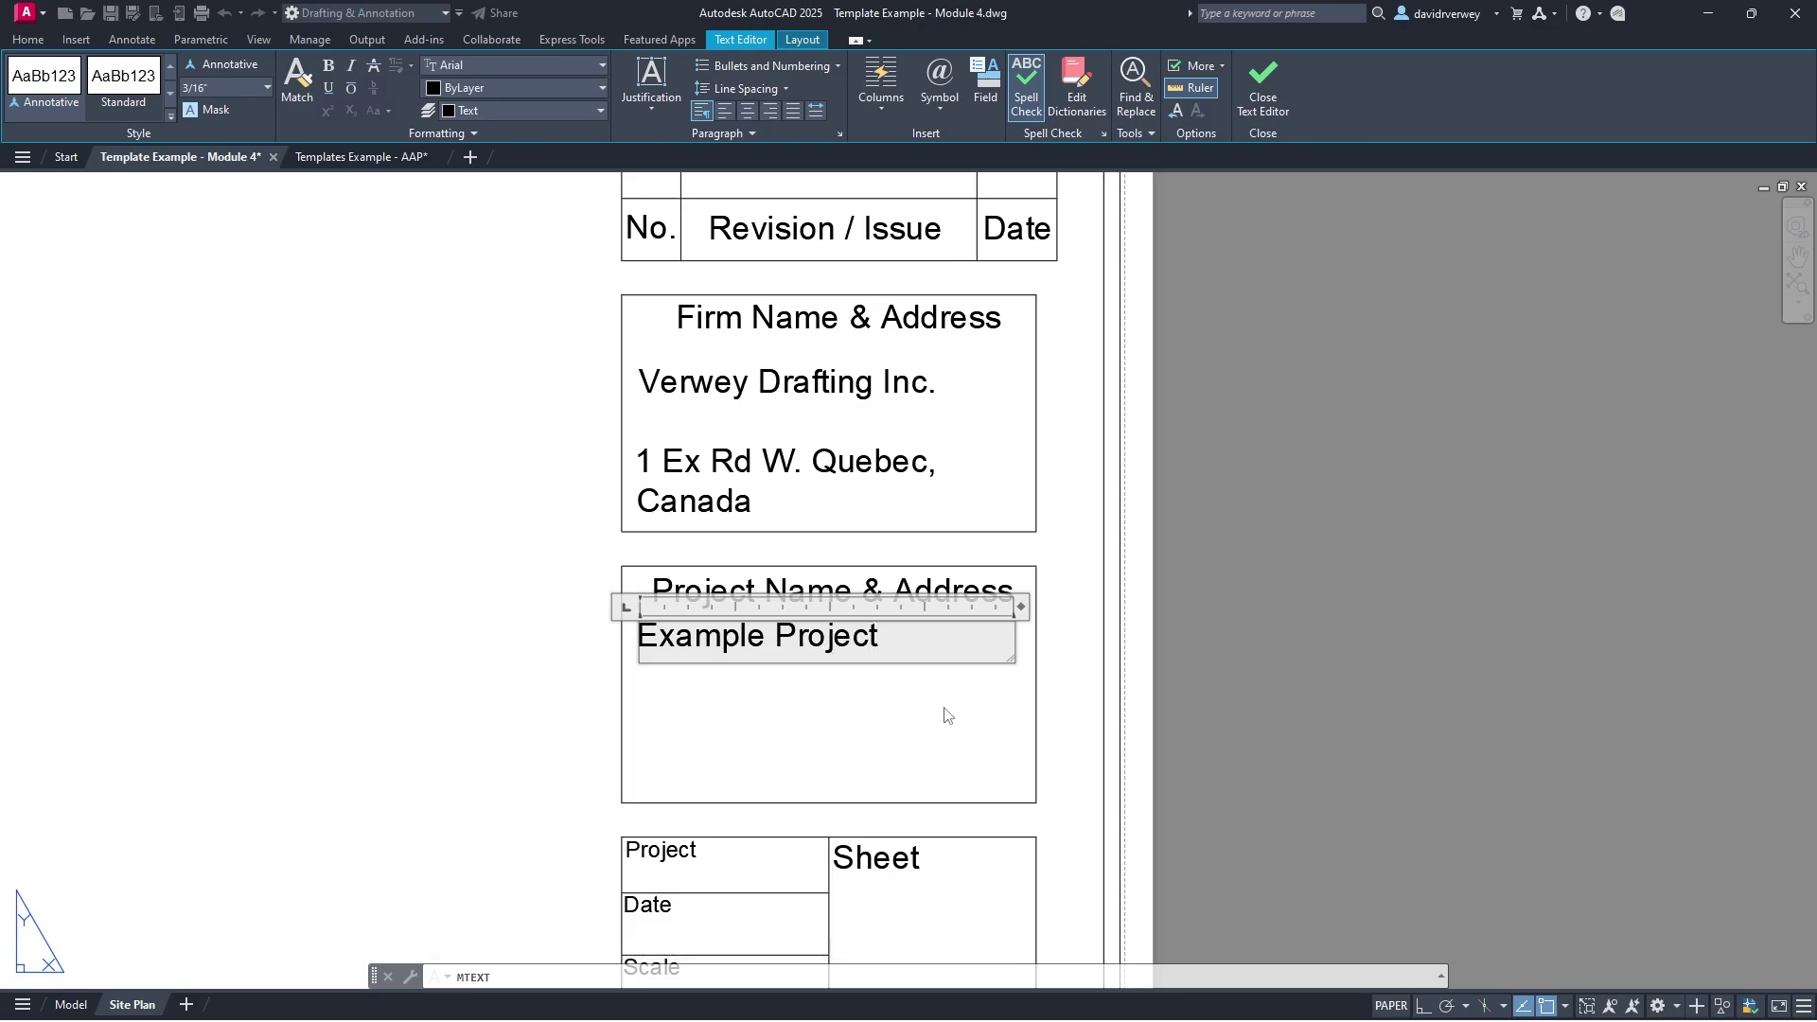
key(Return)
key(Return)
text(2 Ex)
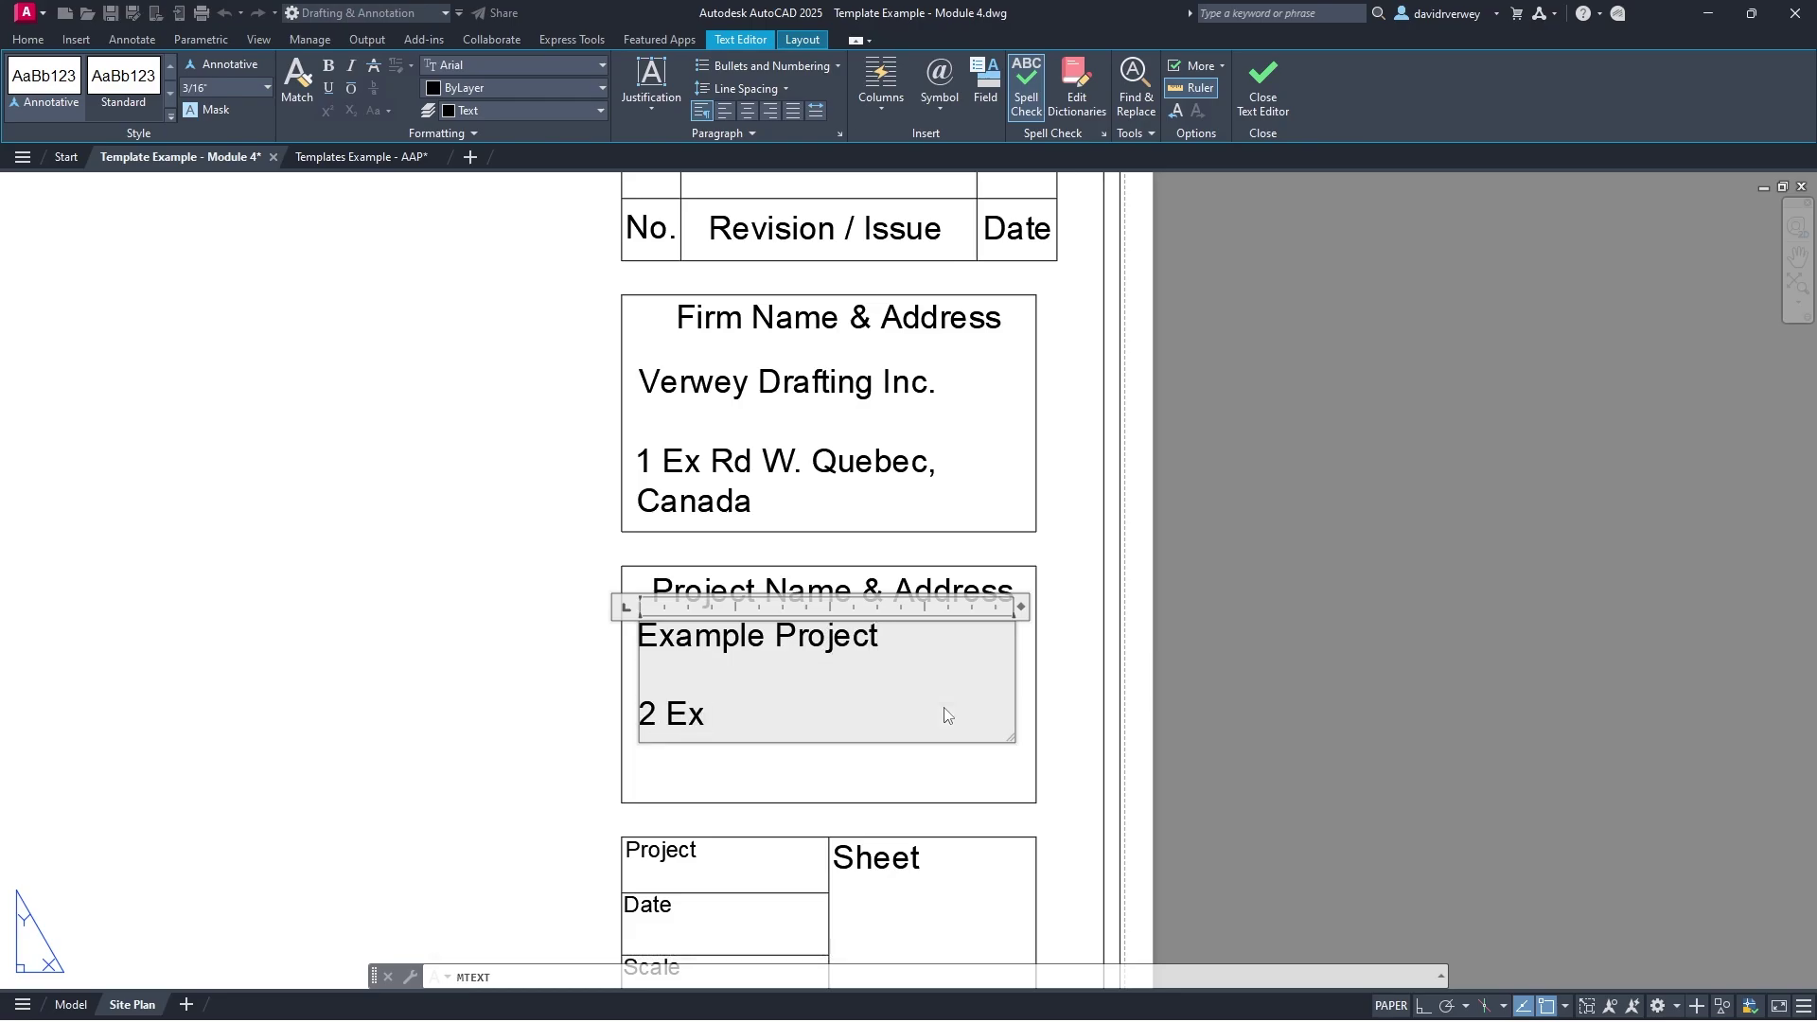
text( Rd E. Quebec, Canada)
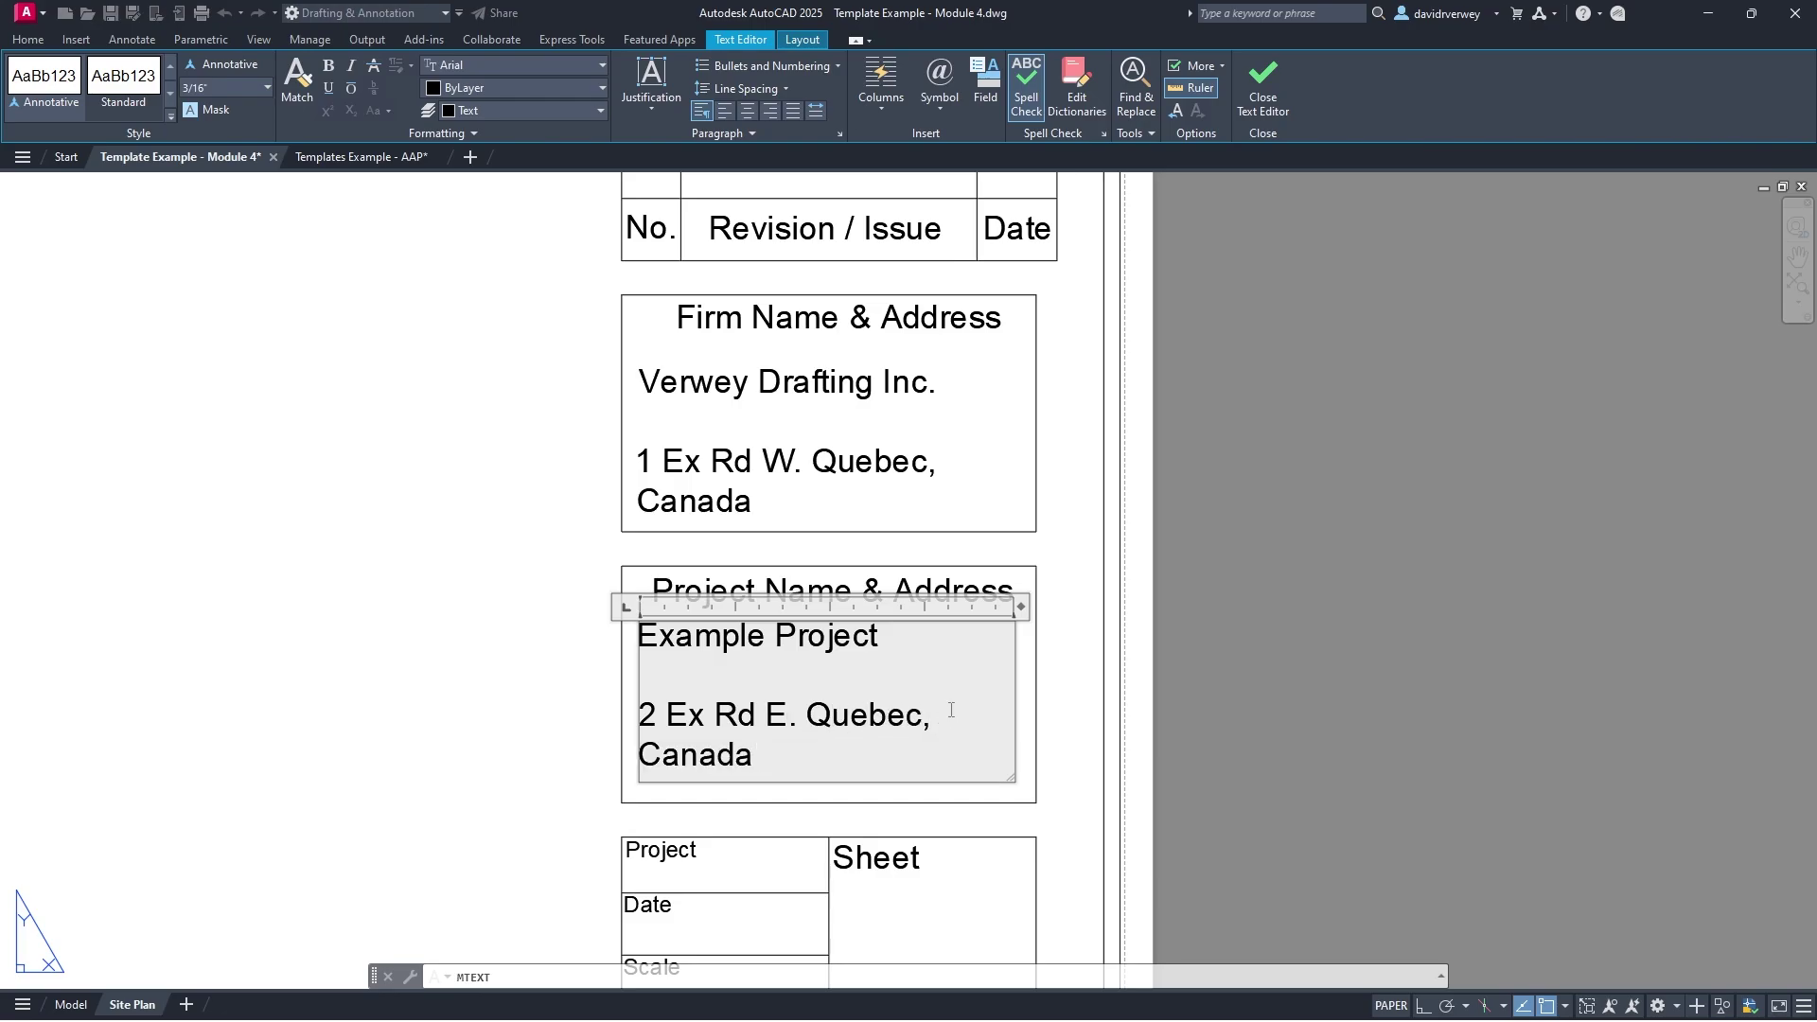
click(1030, 735)
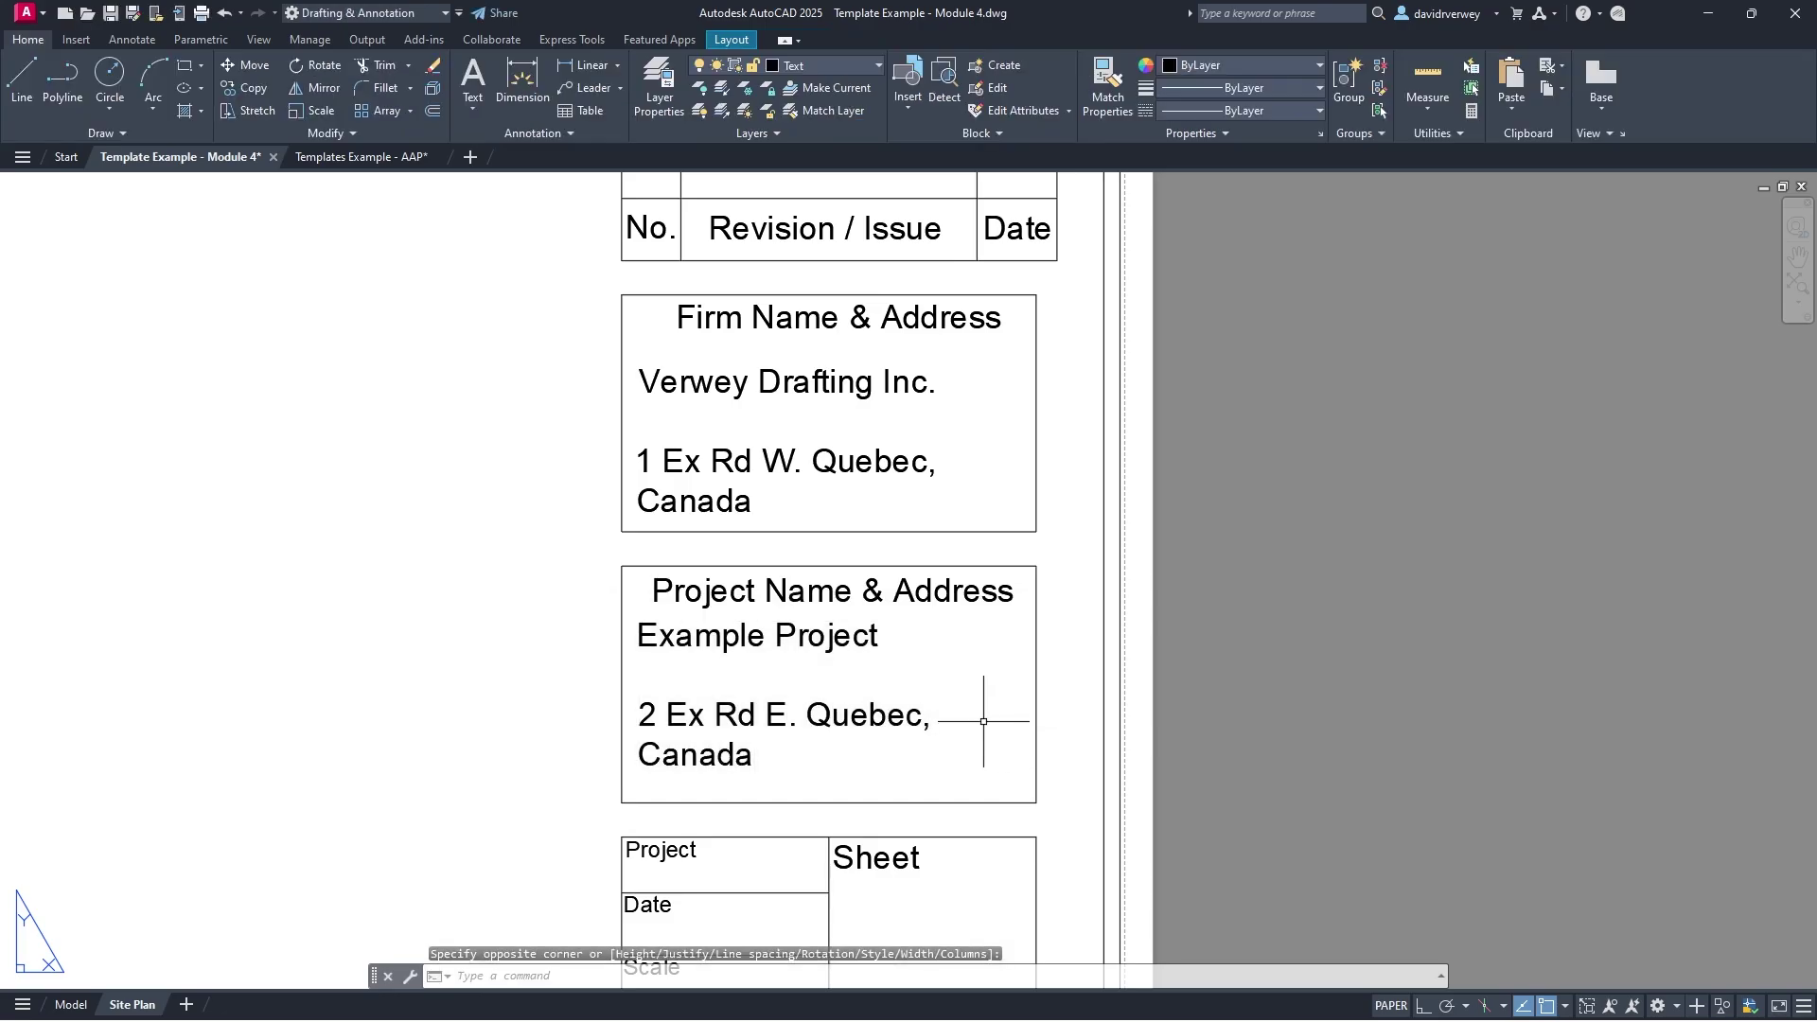
Step: Scale the Project Name & Address and Firm Name & Address headings down together by eye, from a base point at the project heading's start
click(825, 598)
click(801, 318)
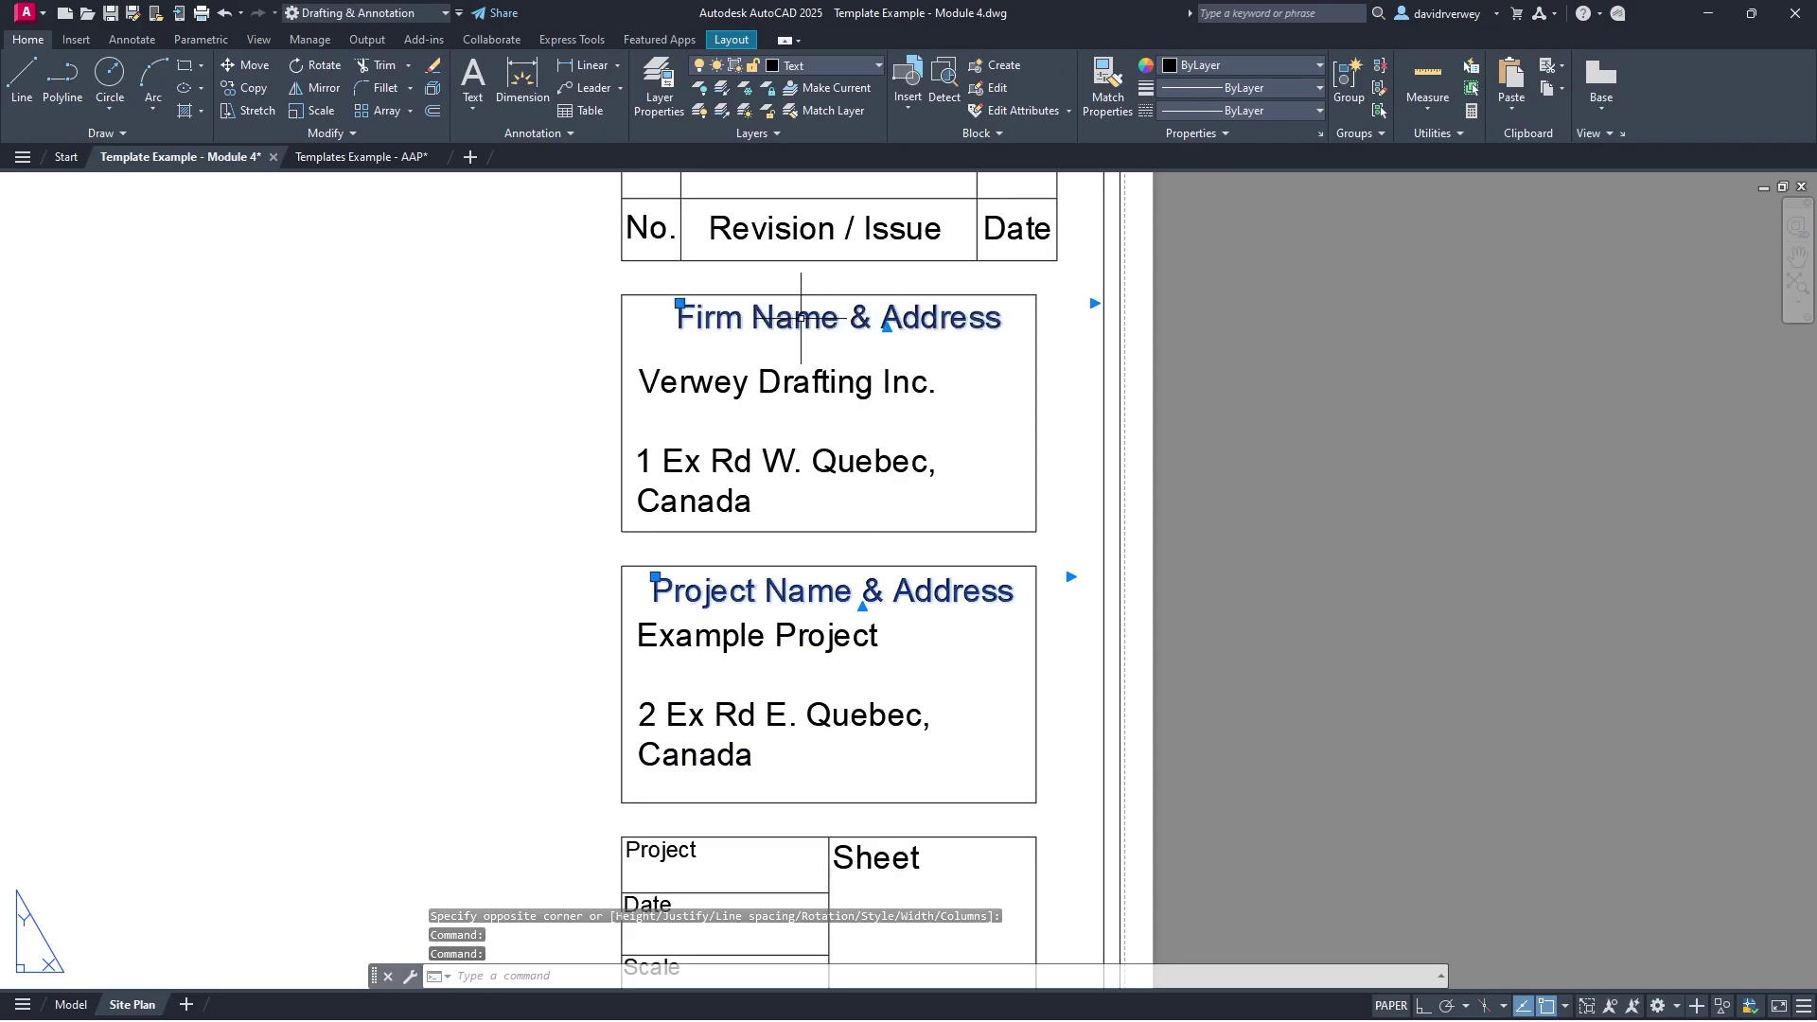
text(sc)
key(Return)
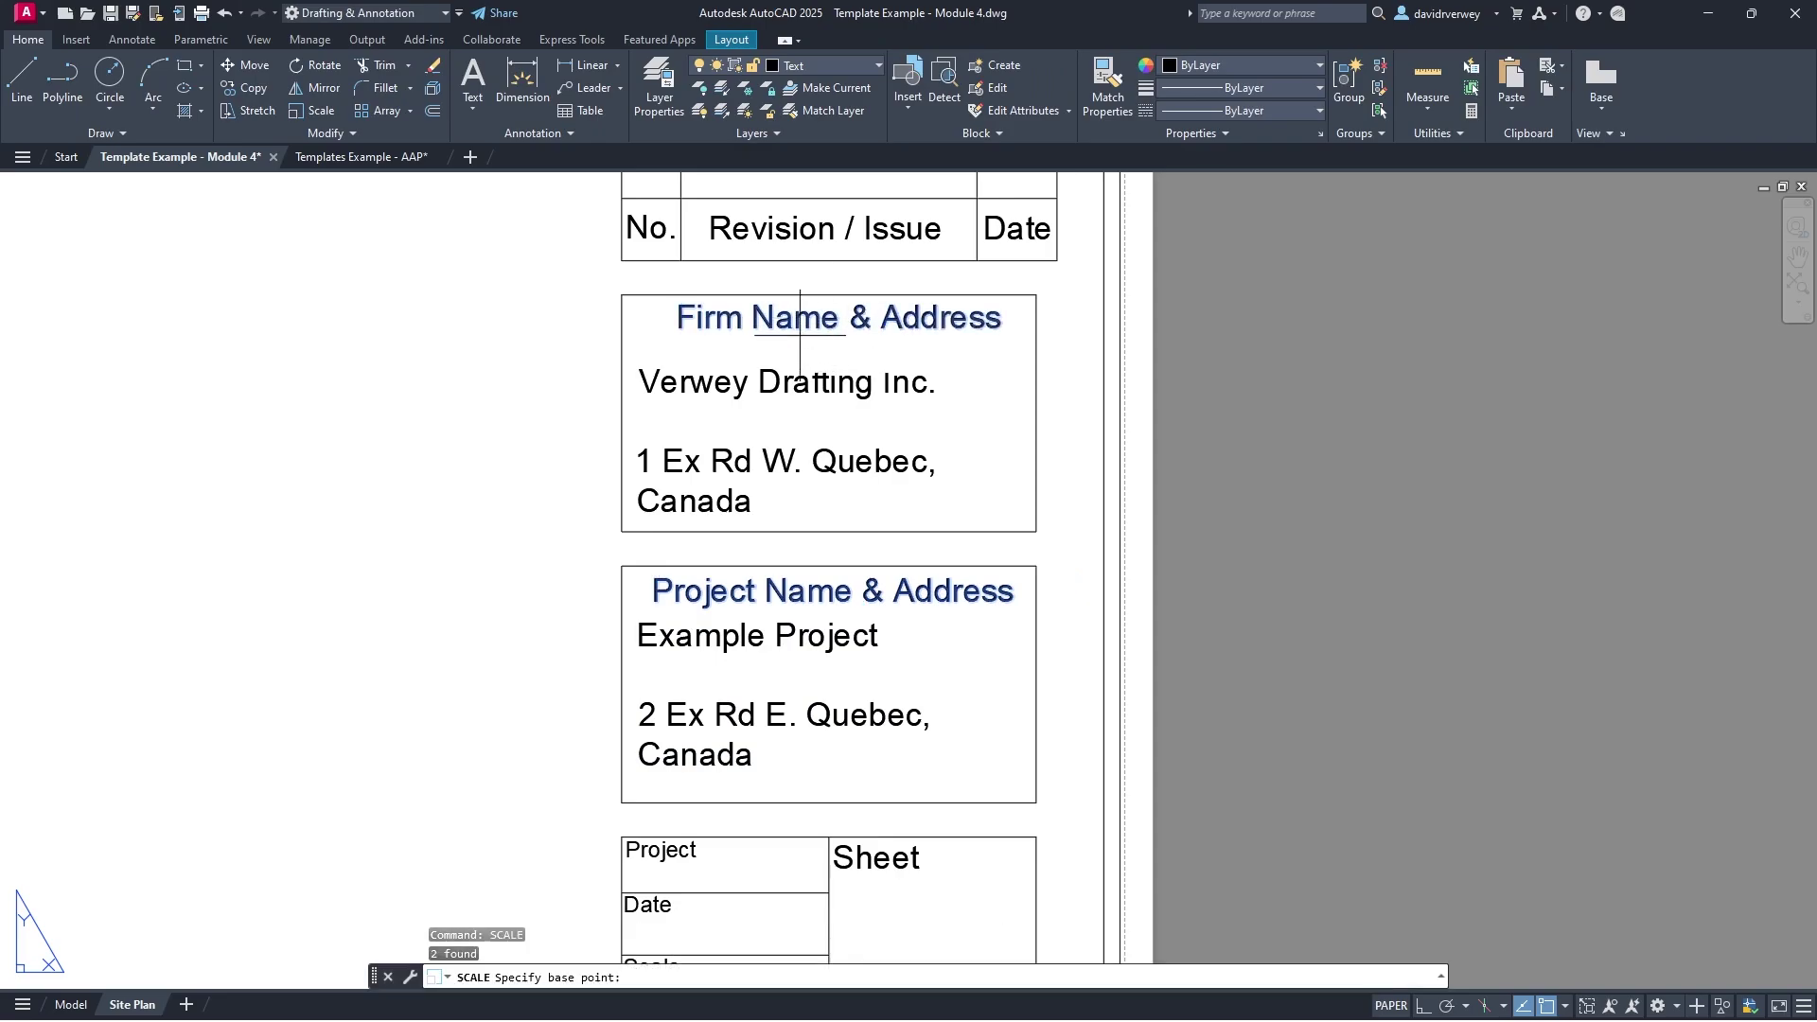
click(656, 598)
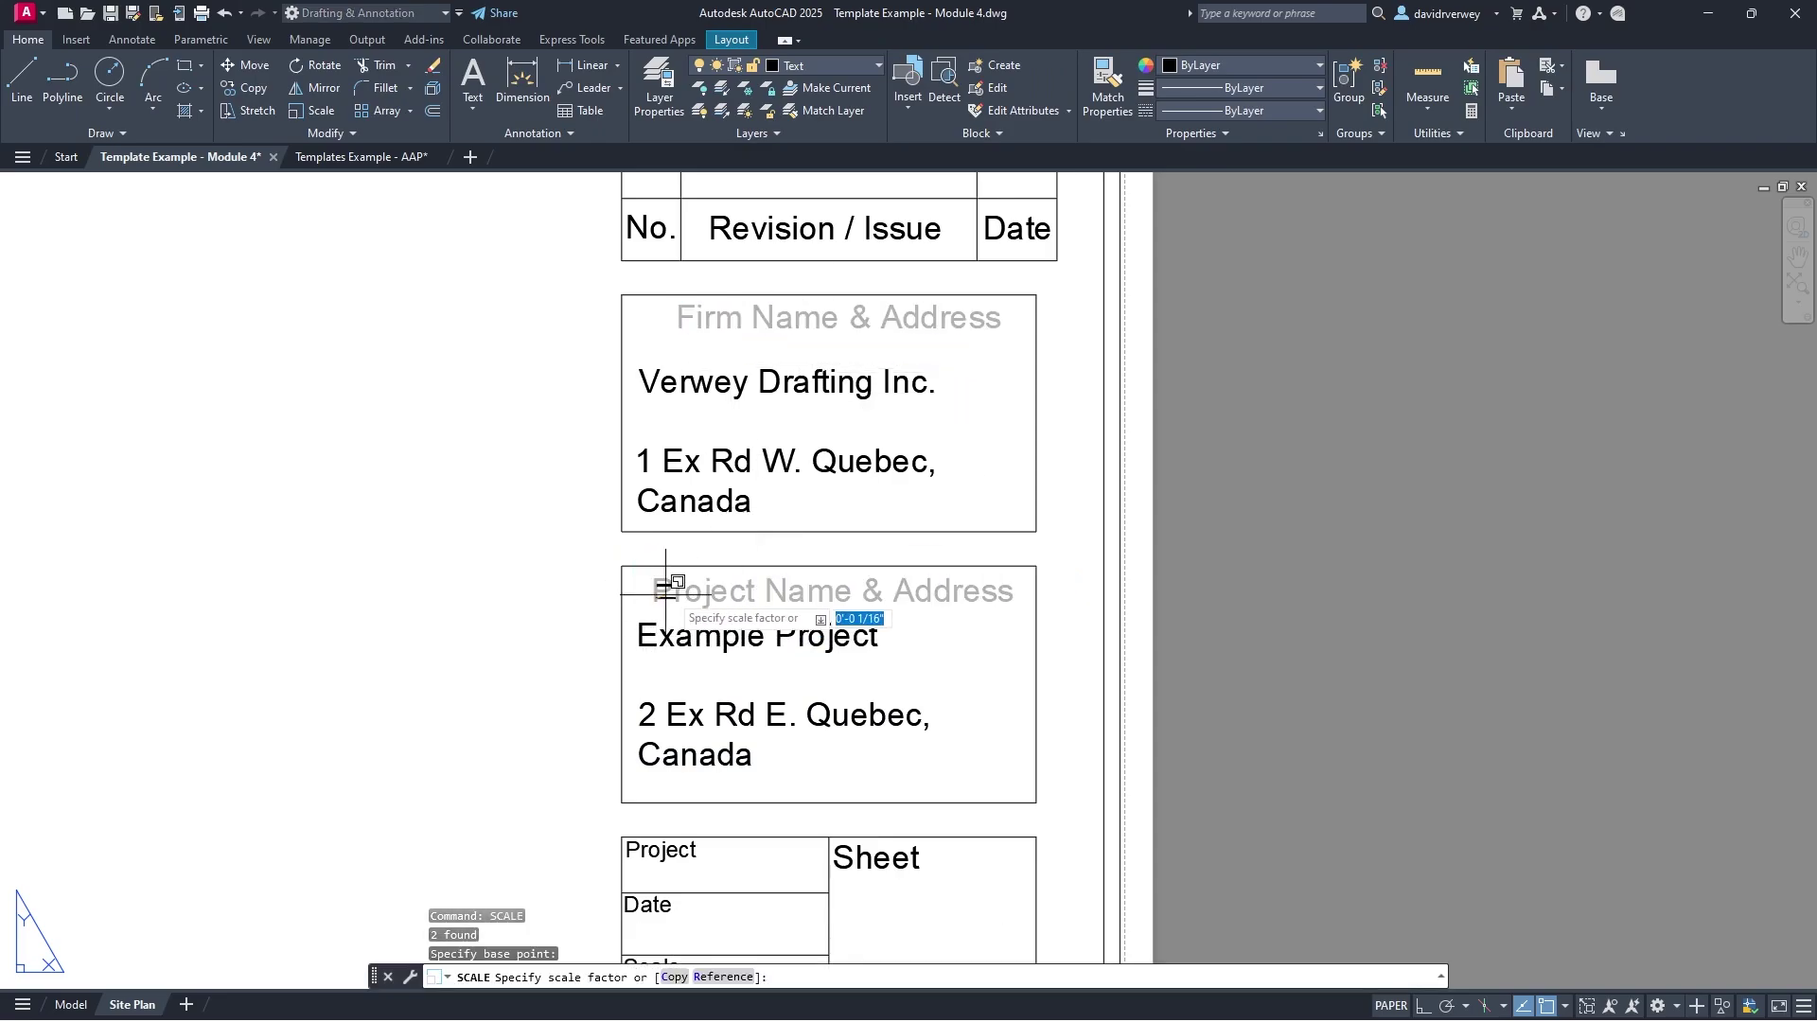
click(850, 571)
Step: Move the Firm Name & Address heading into the upper-left corner of its box
click(748, 373)
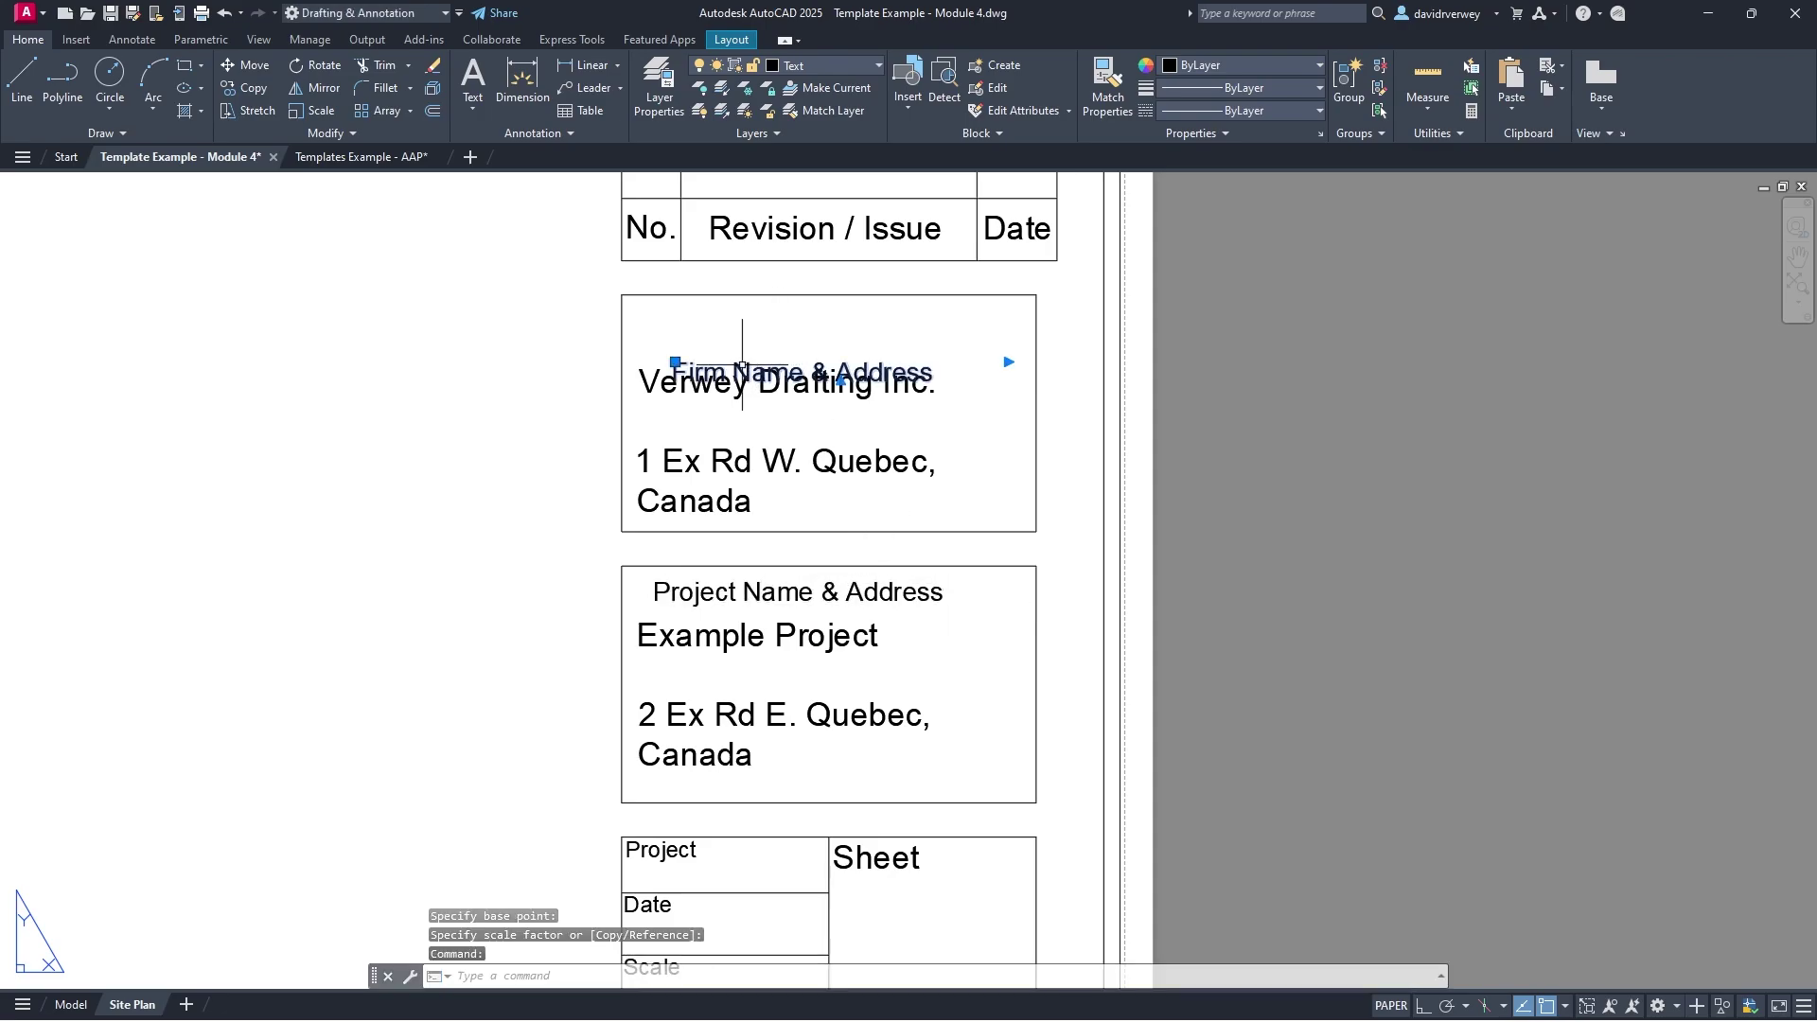
click(746, 374)
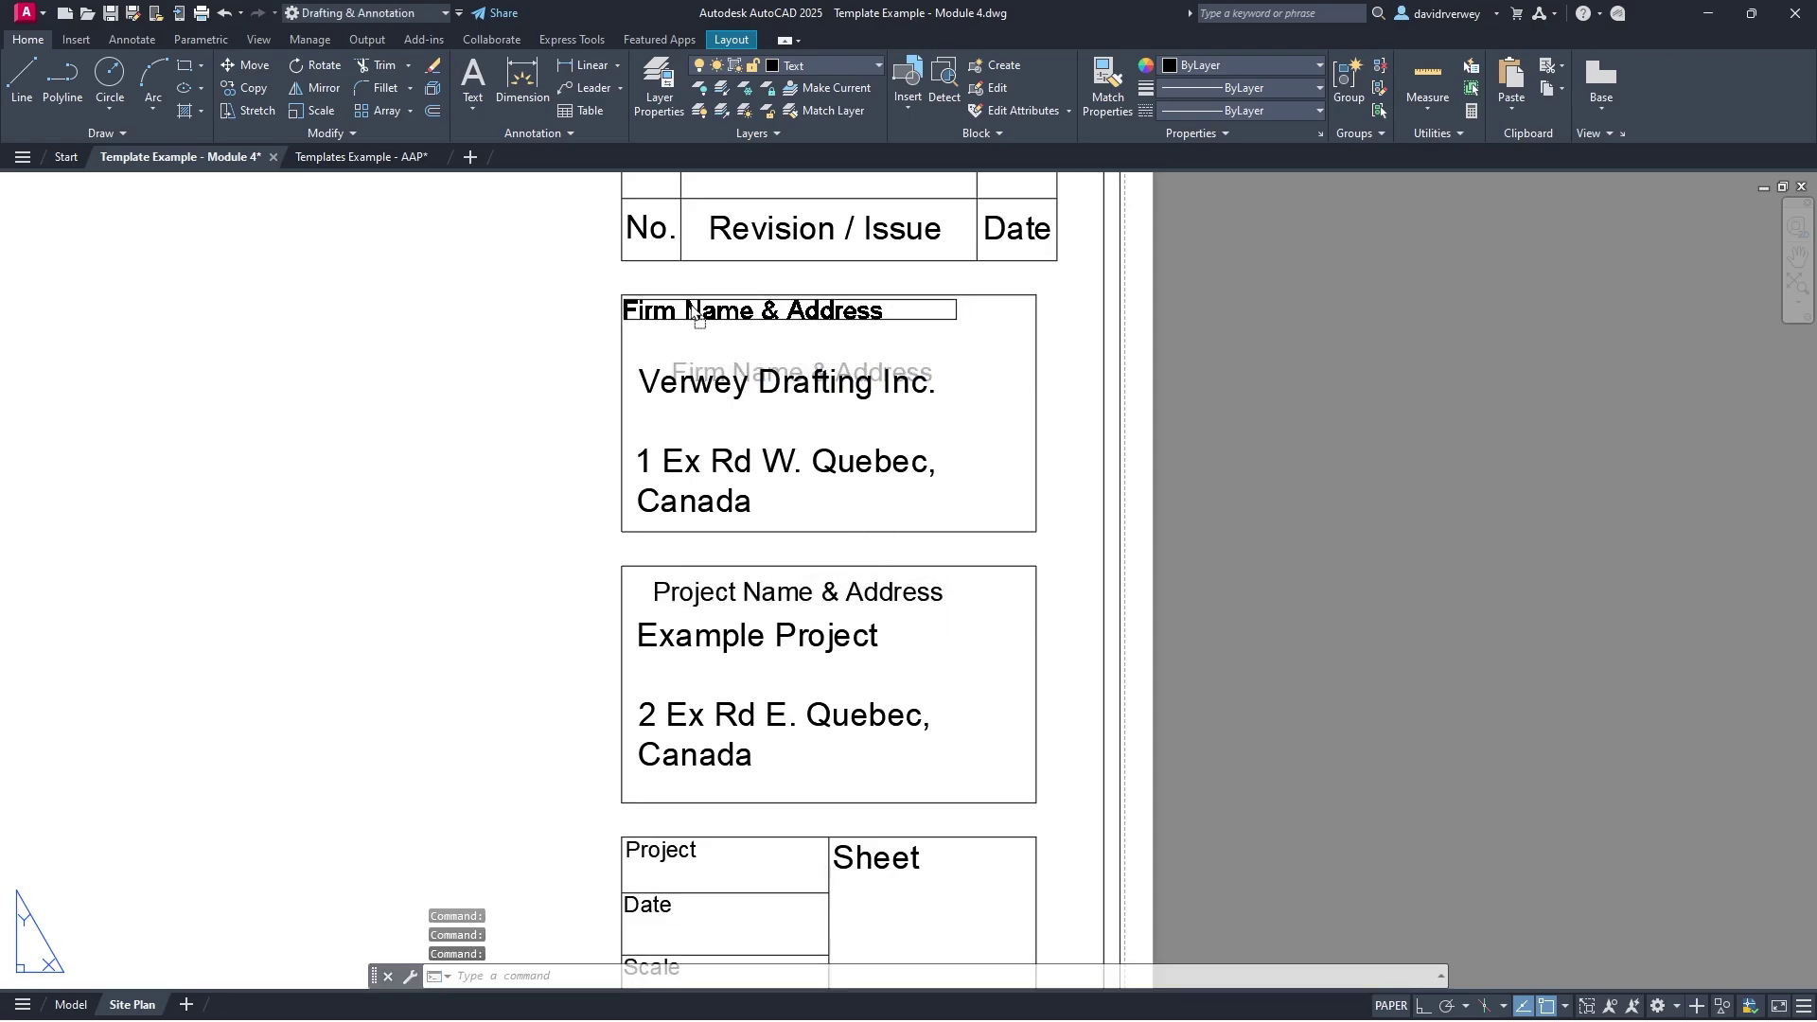
click(692, 311)
click(698, 315)
drag(699, 324, 703, 322)
click(701, 324)
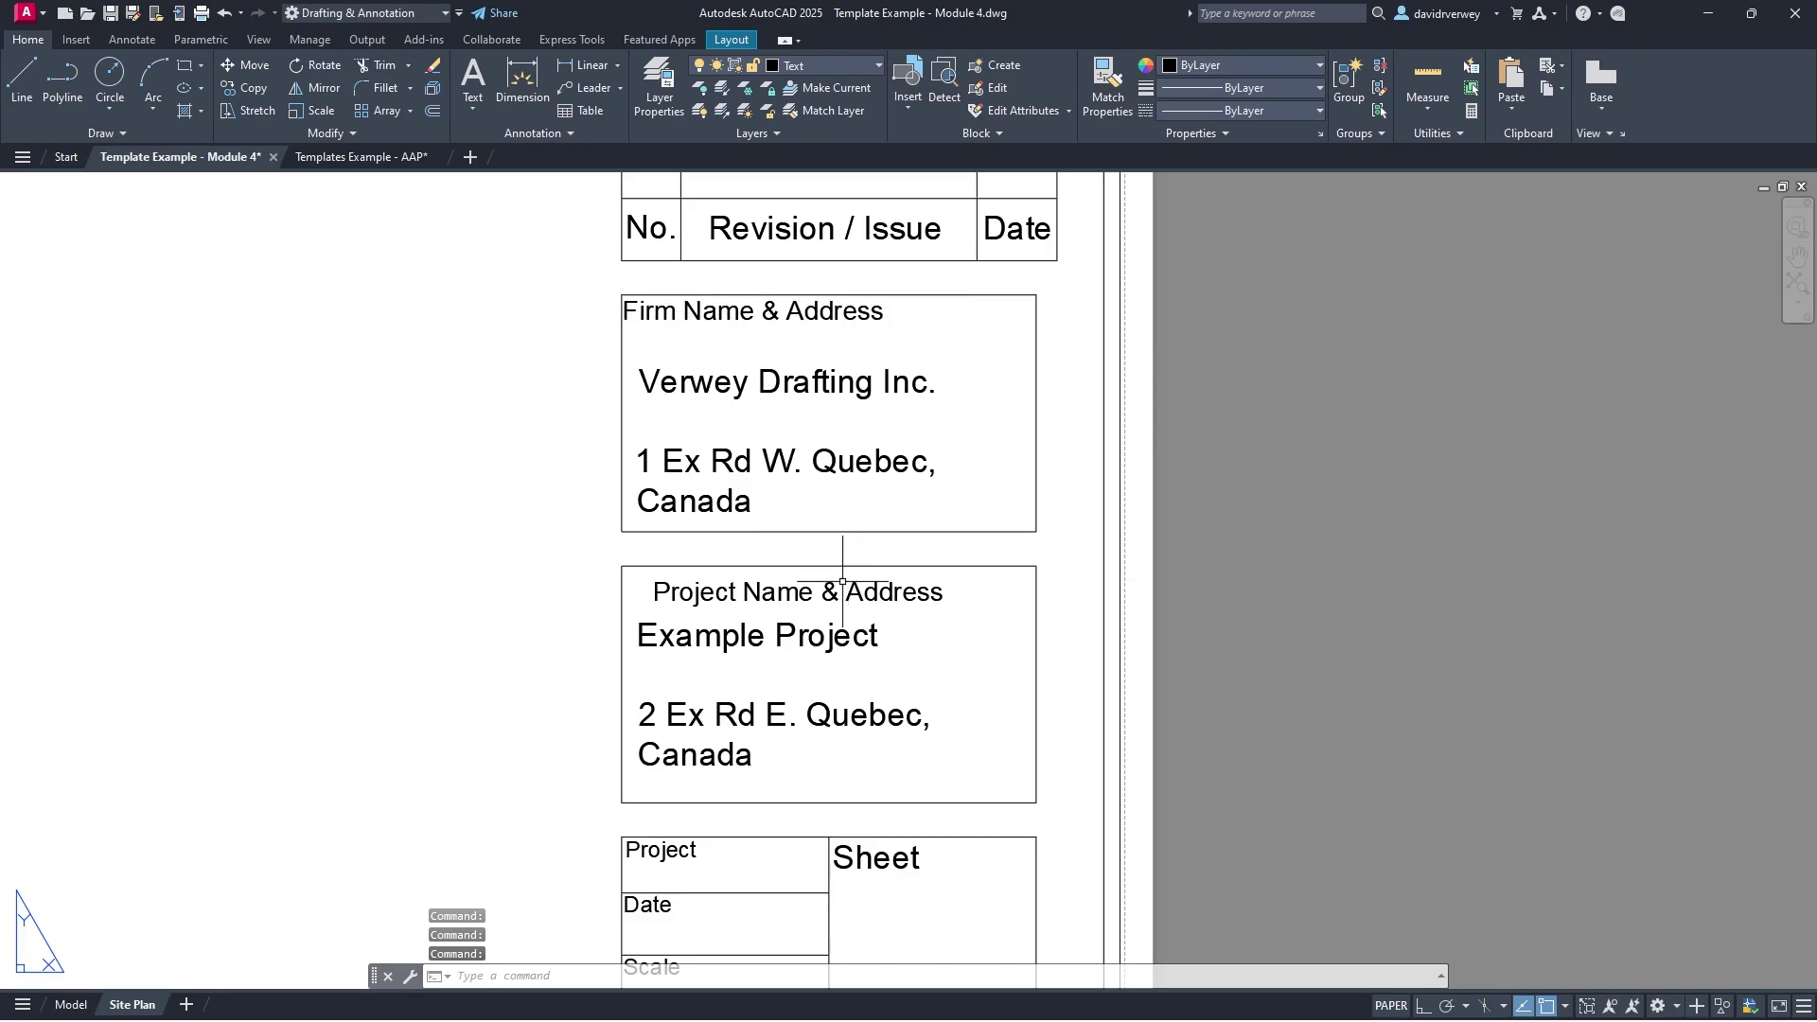
Step: Move the Project Name & Address heading into the upper-left corner of its box
click(794, 592)
click(796, 594)
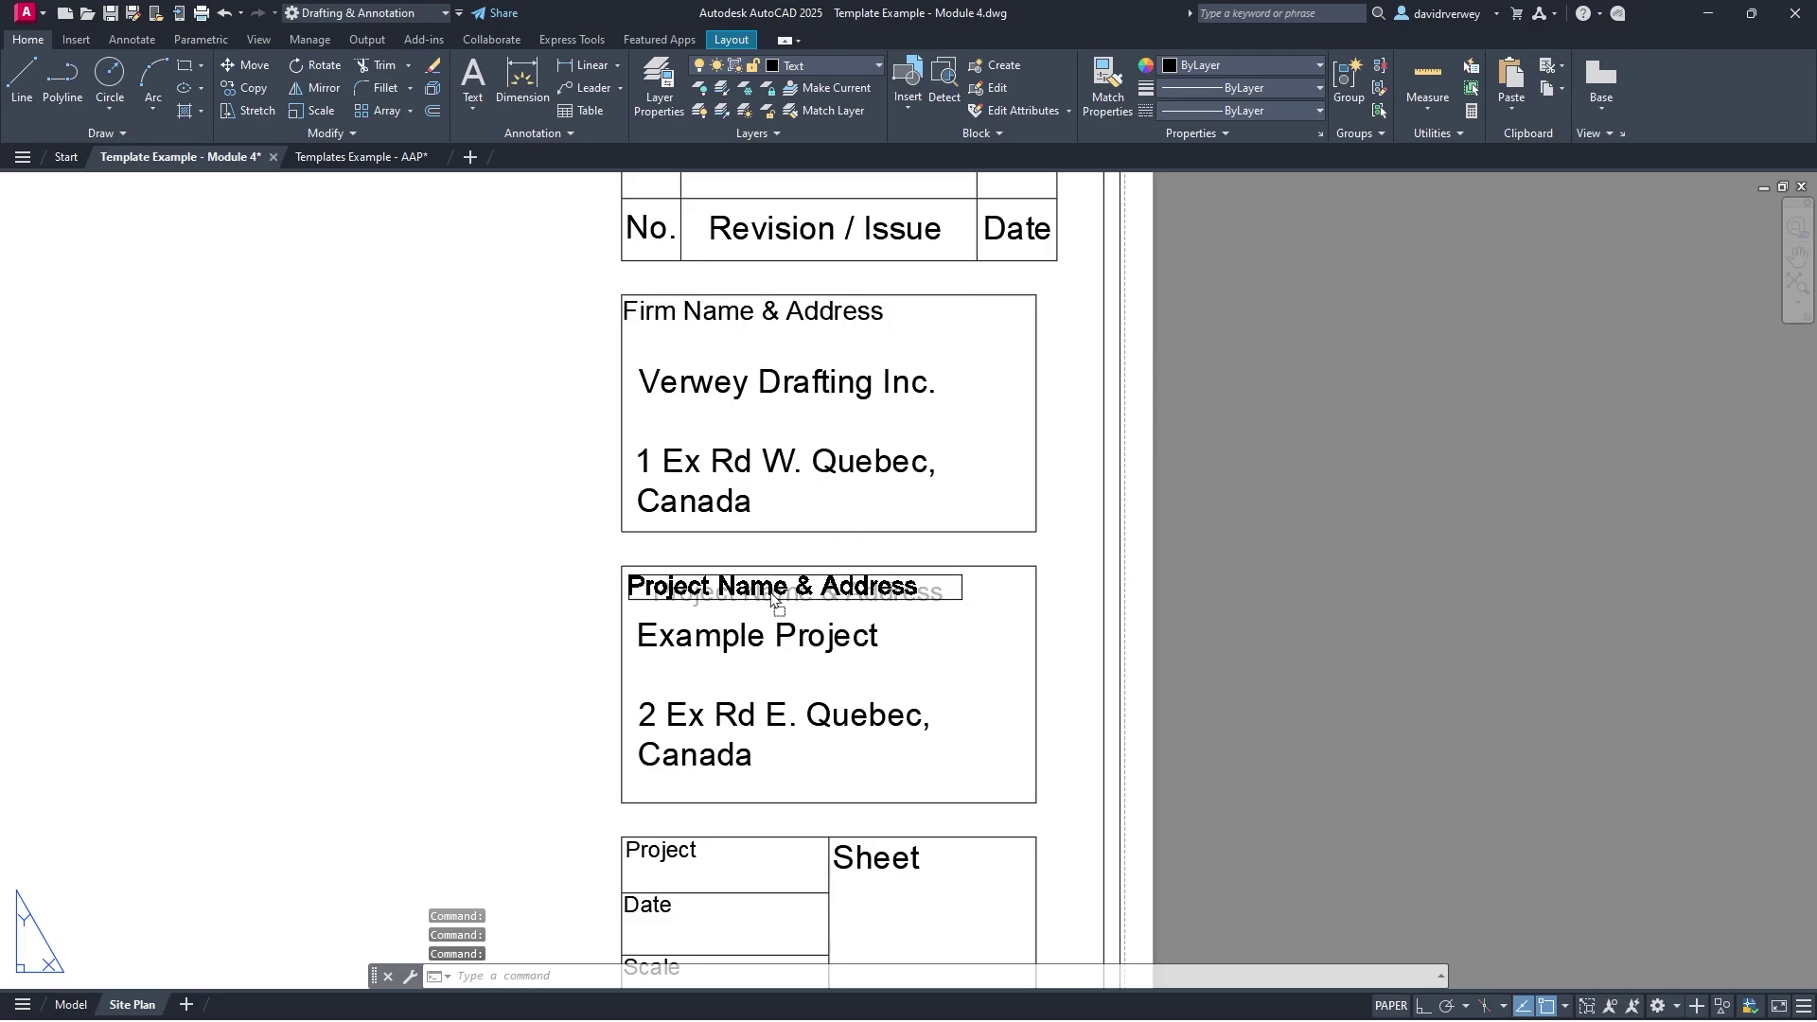
click(767, 587)
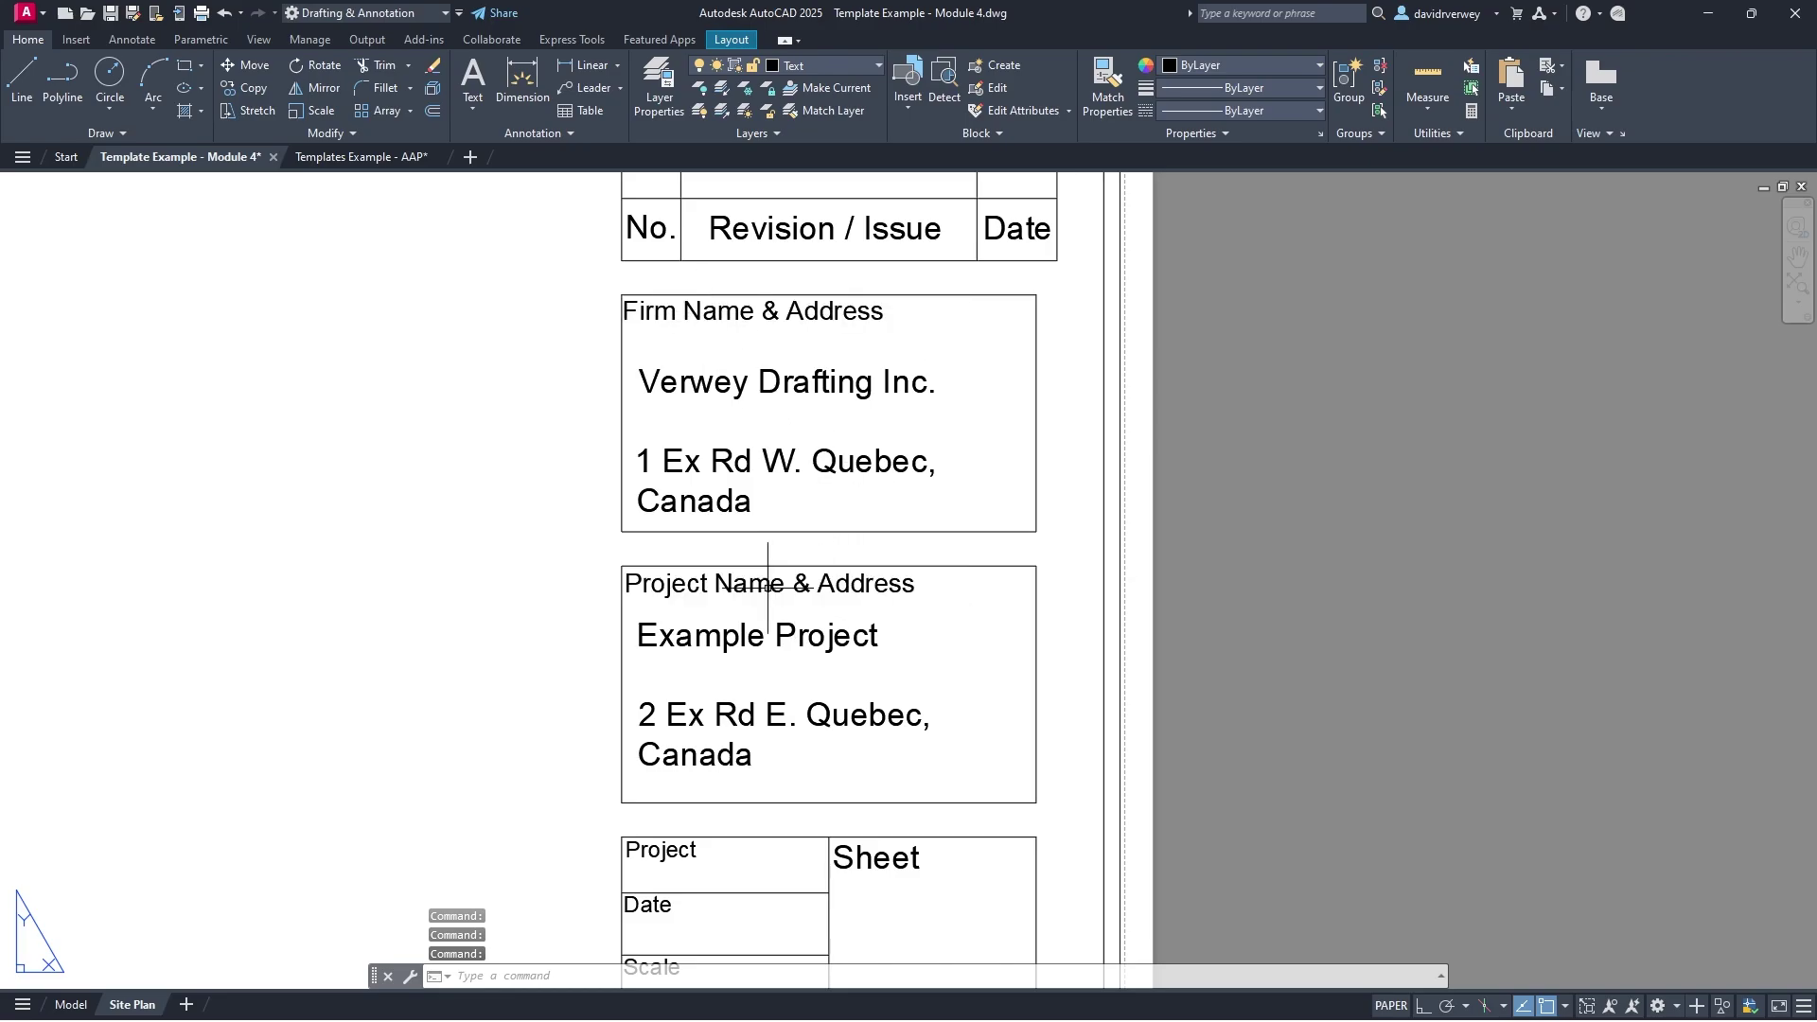
click(1002, 665)
Step: Shift the project details text and the firm details text slightly right and down within their boxes
click(847, 719)
drag(848, 729, 867, 737)
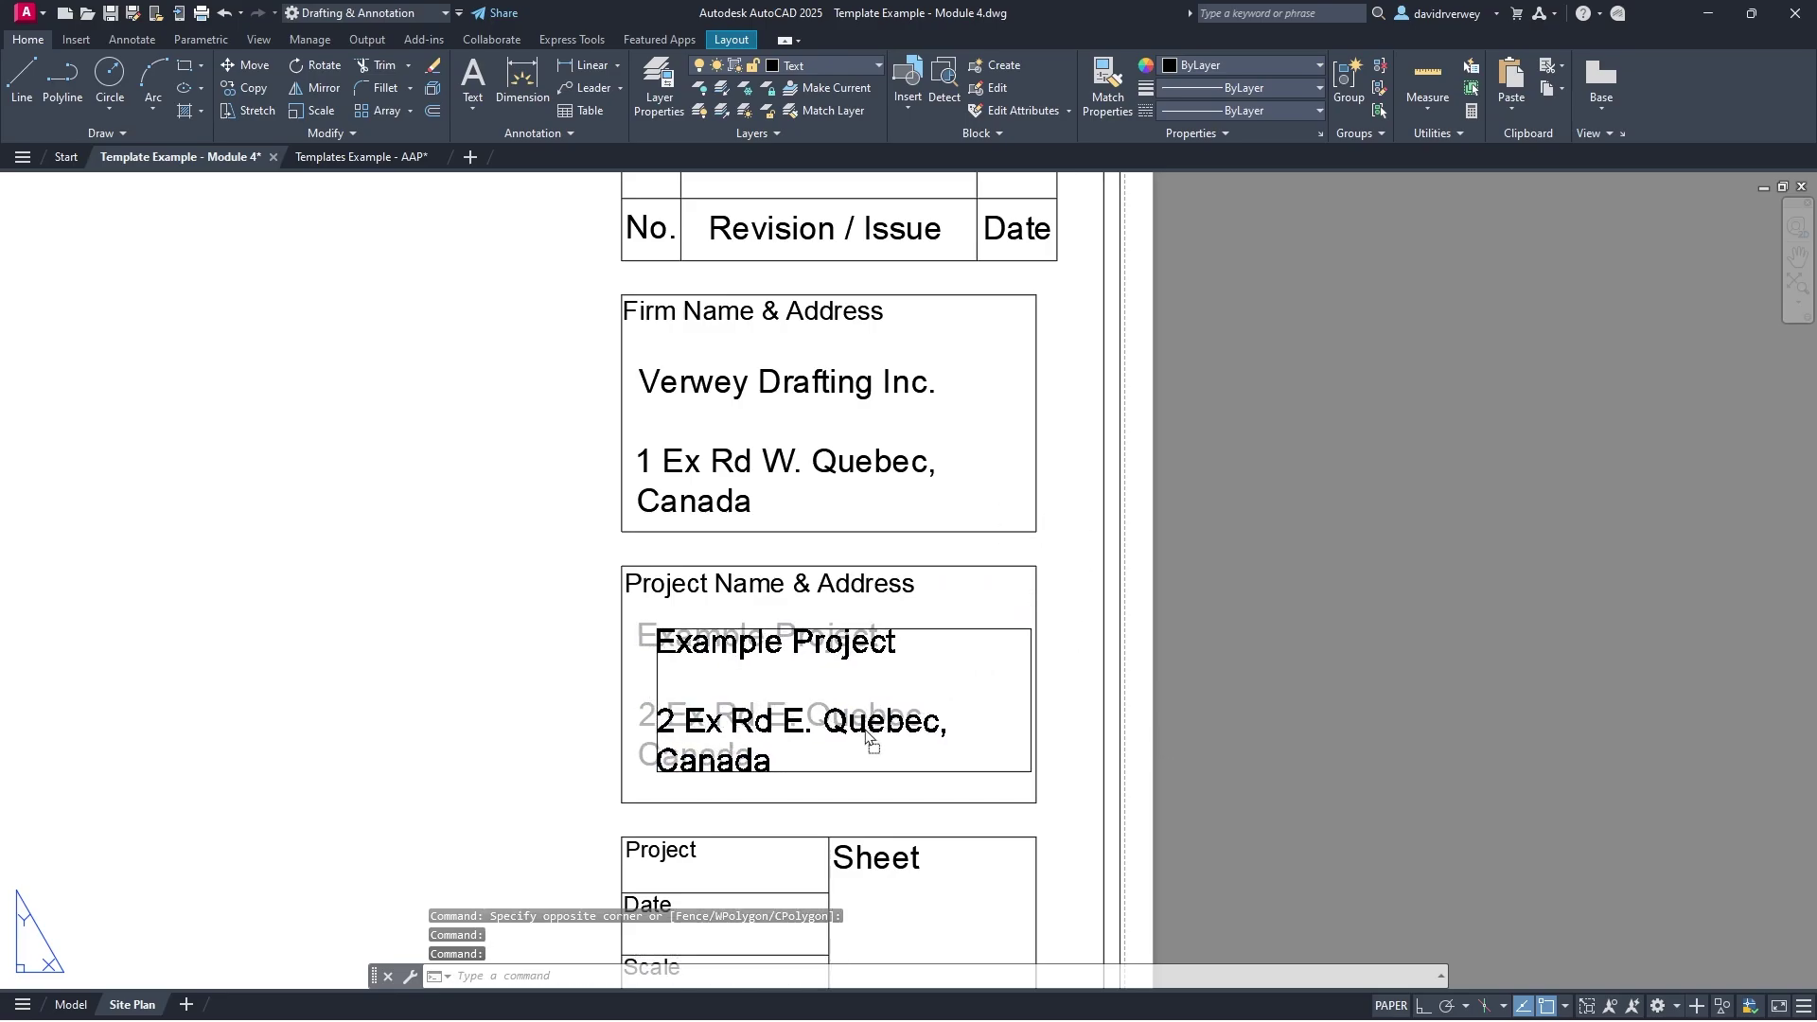
click(869, 742)
click(825, 462)
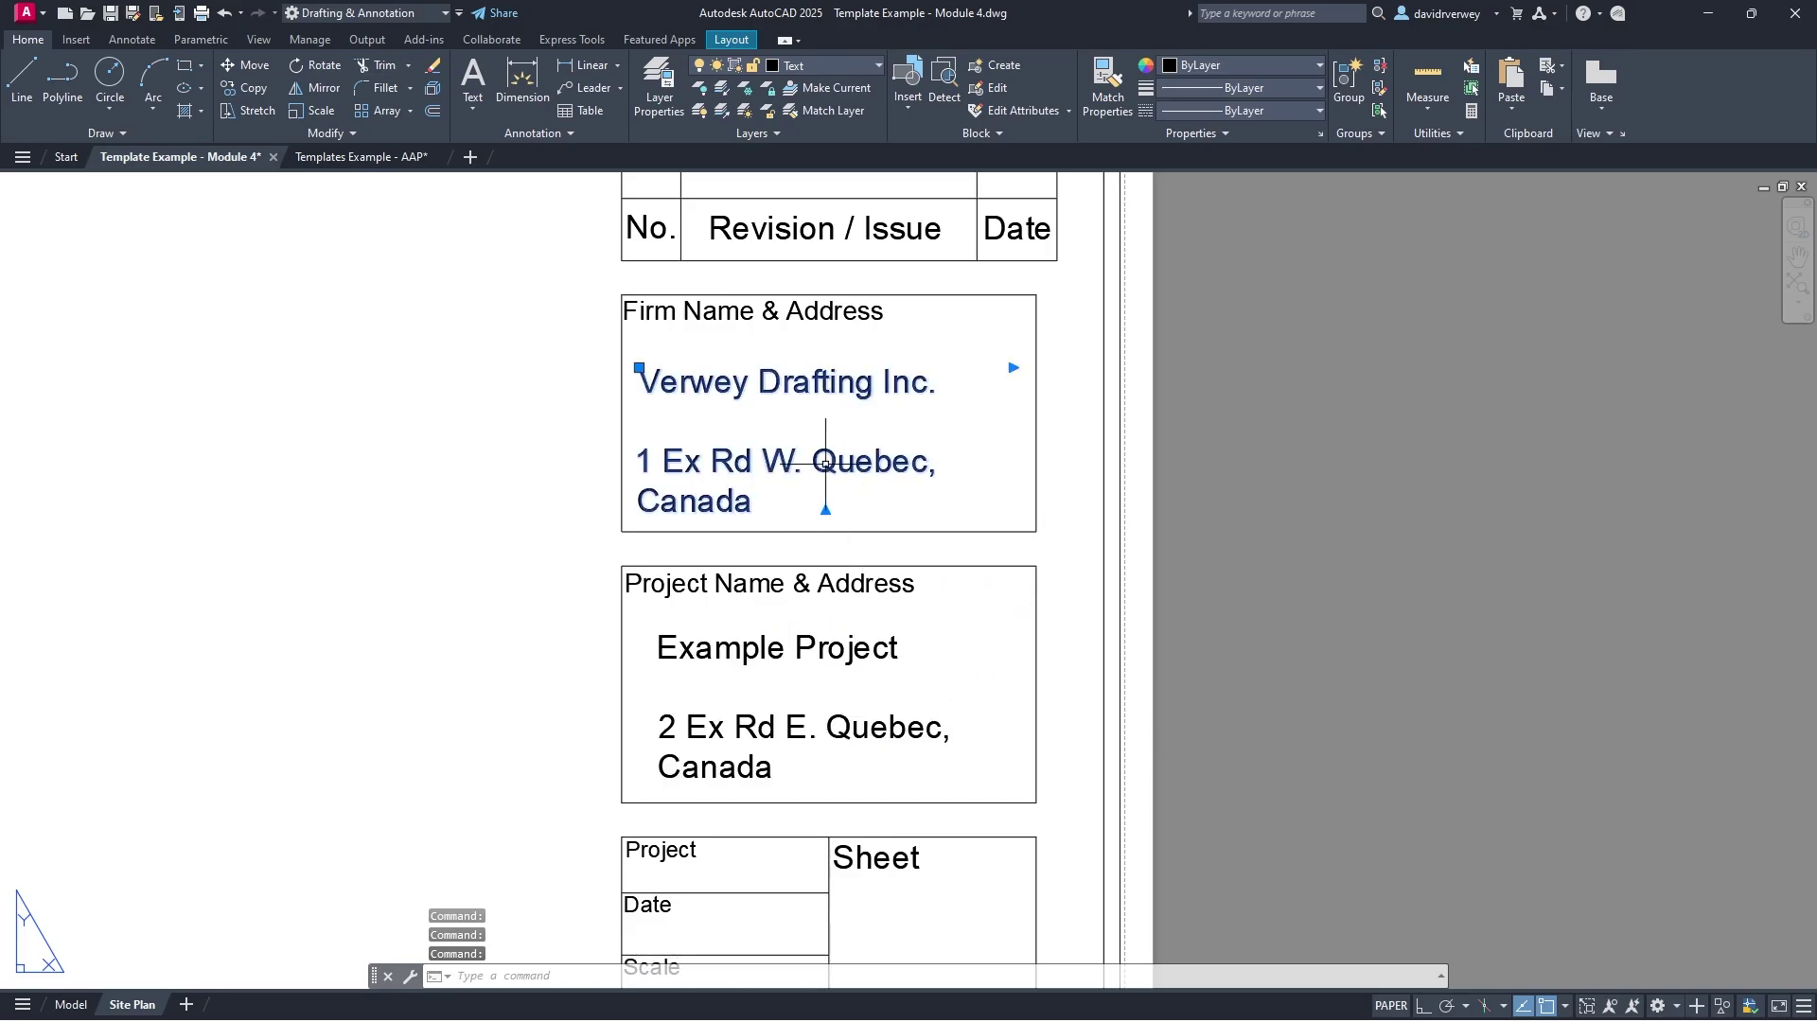
drag(835, 479, 841, 479)
Step: Add the multiline text "A 1" below the Sheet heading in the bottom box's large right cell
scroll(883, 577, down, 2)
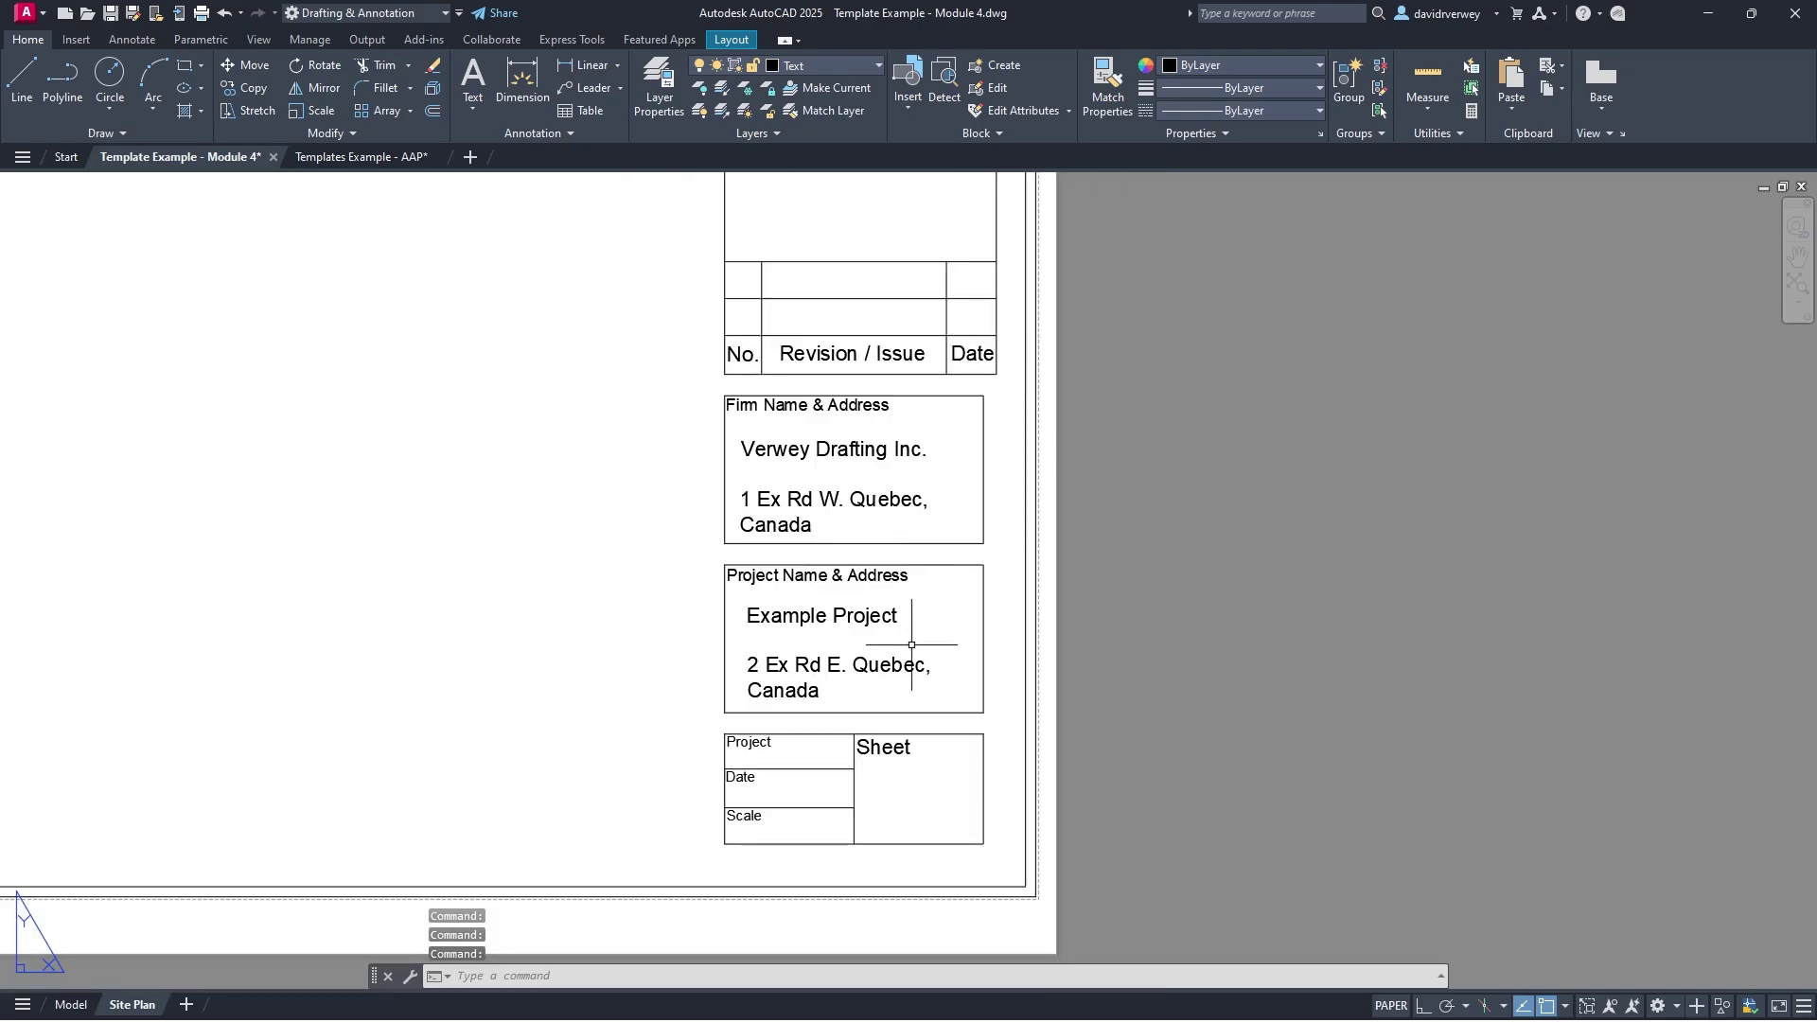
middle_drag(912, 644, 925, 479)
scroll(701, 531, up, 5)
scroll(767, 551, down, 2)
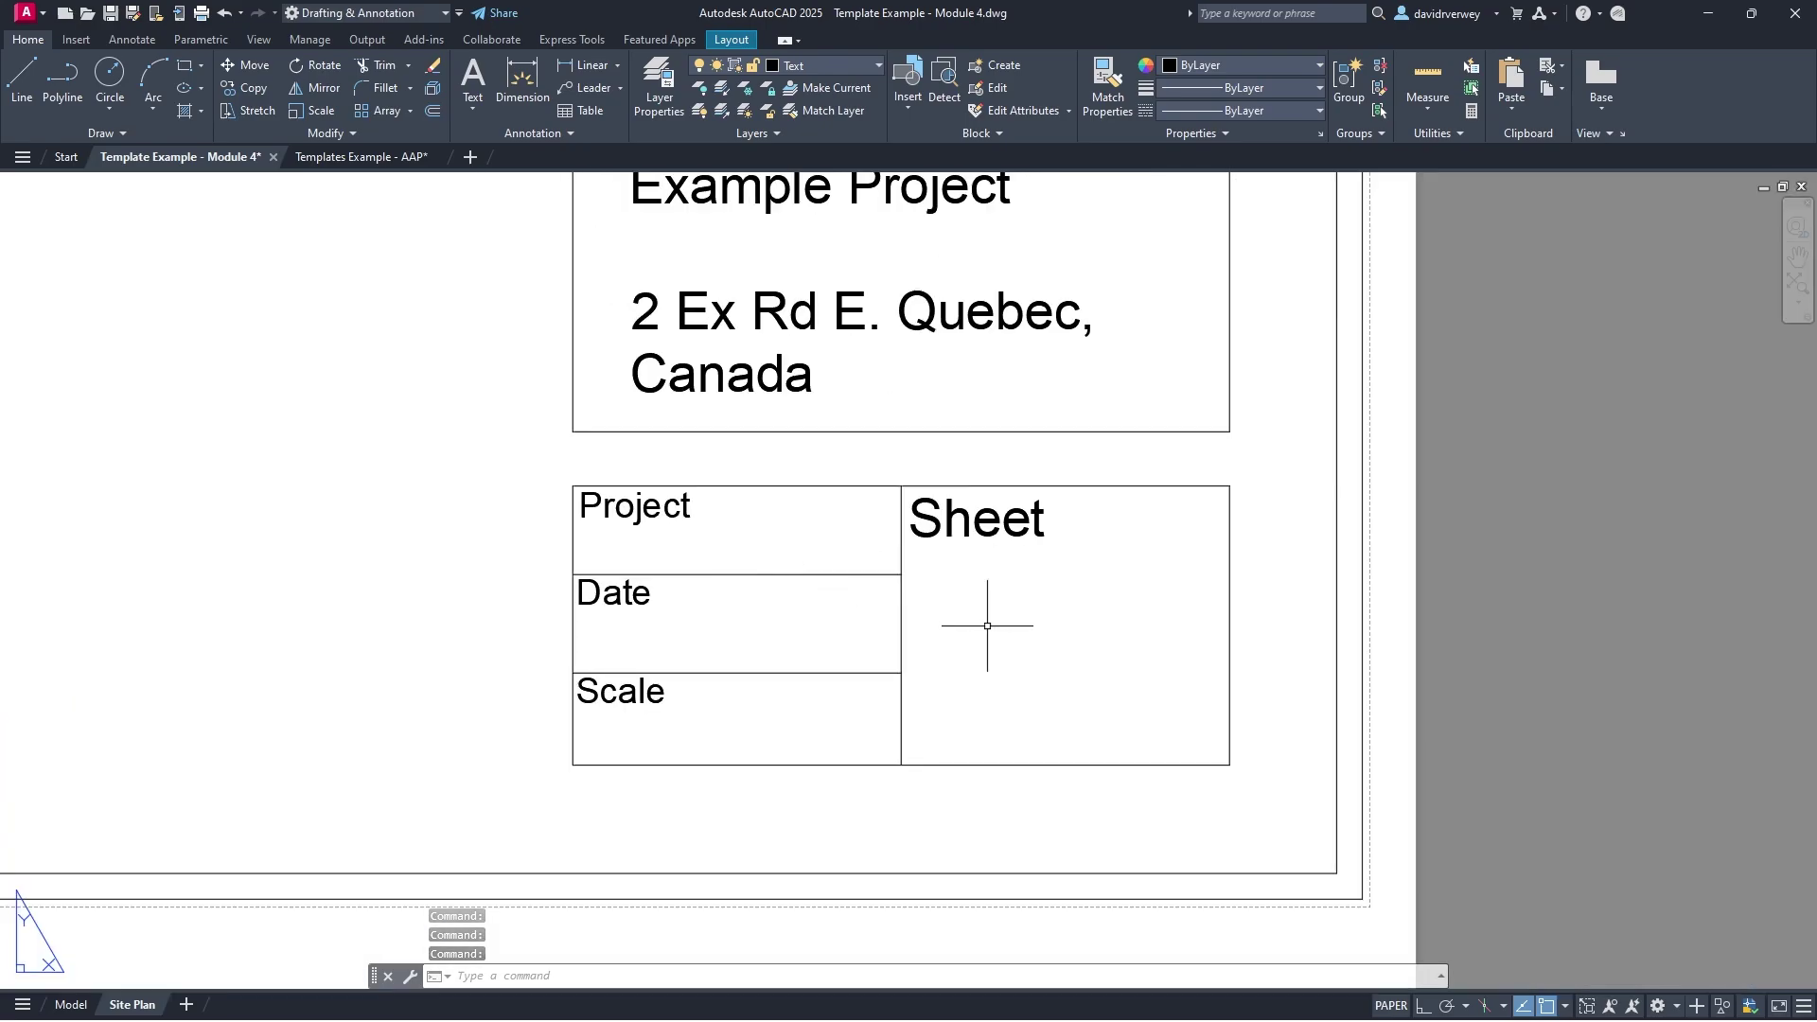
click(472, 77)
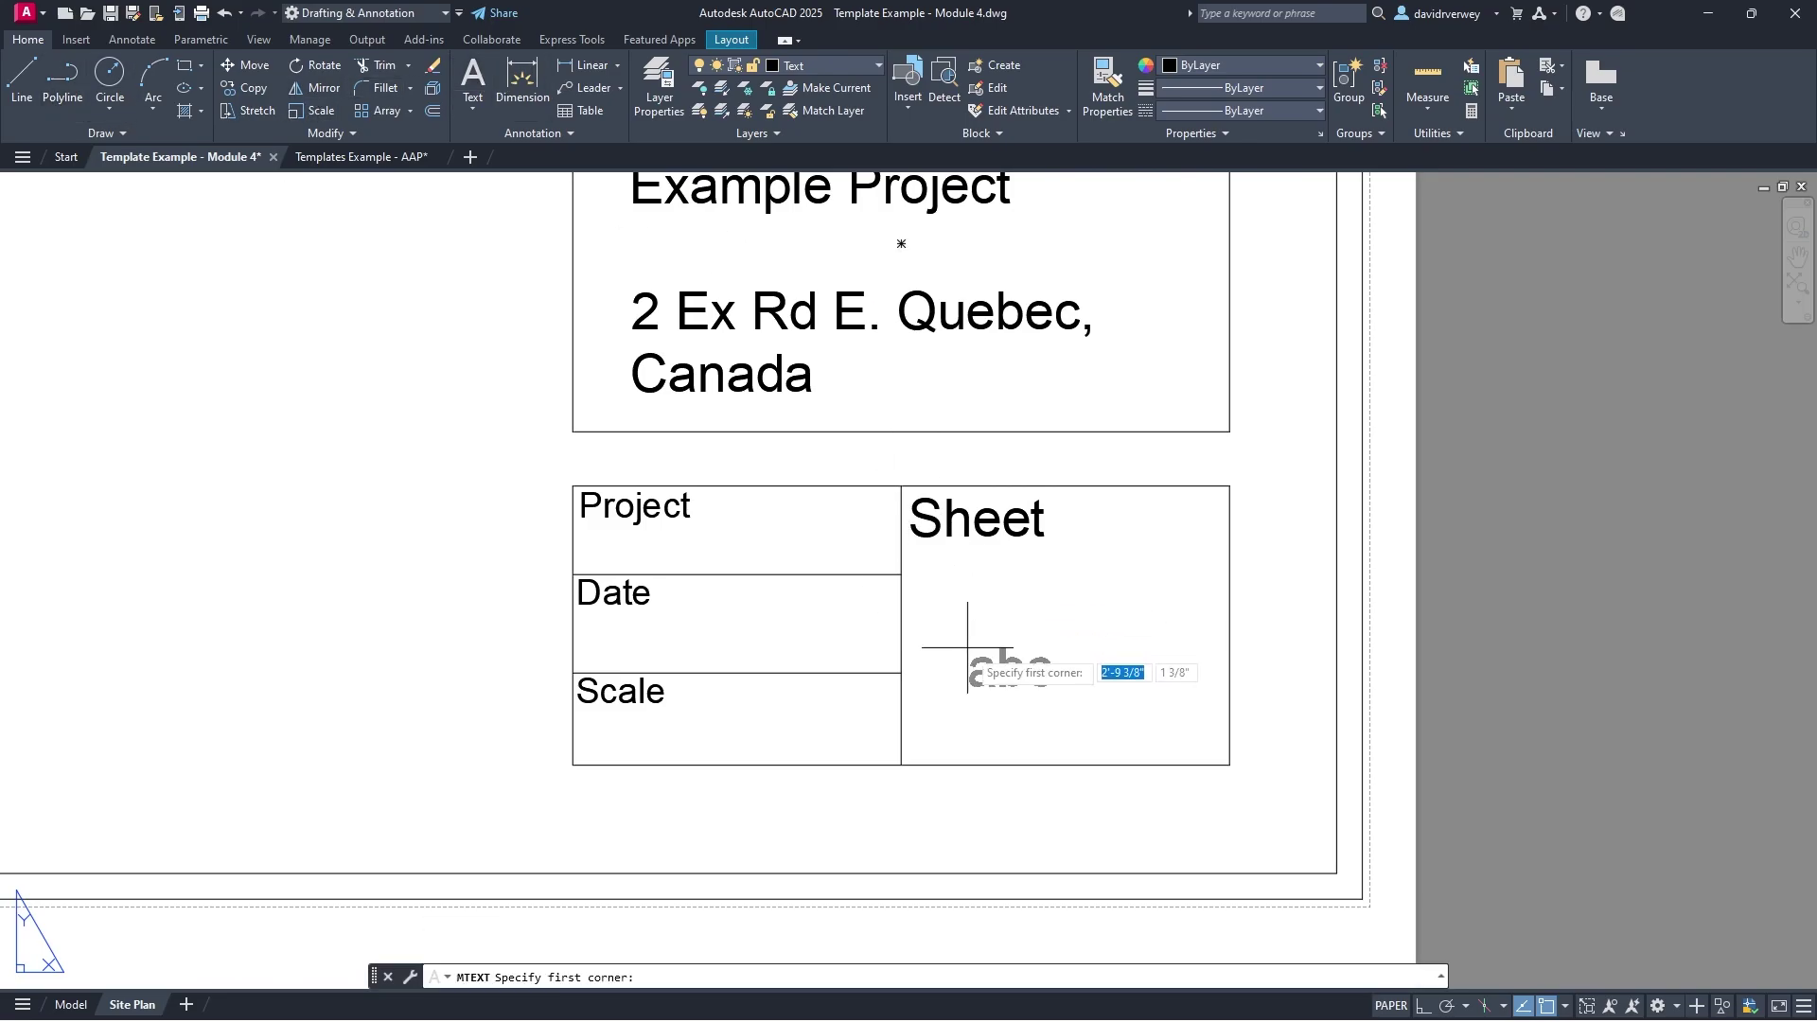
click(918, 562)
click(1197, 760)
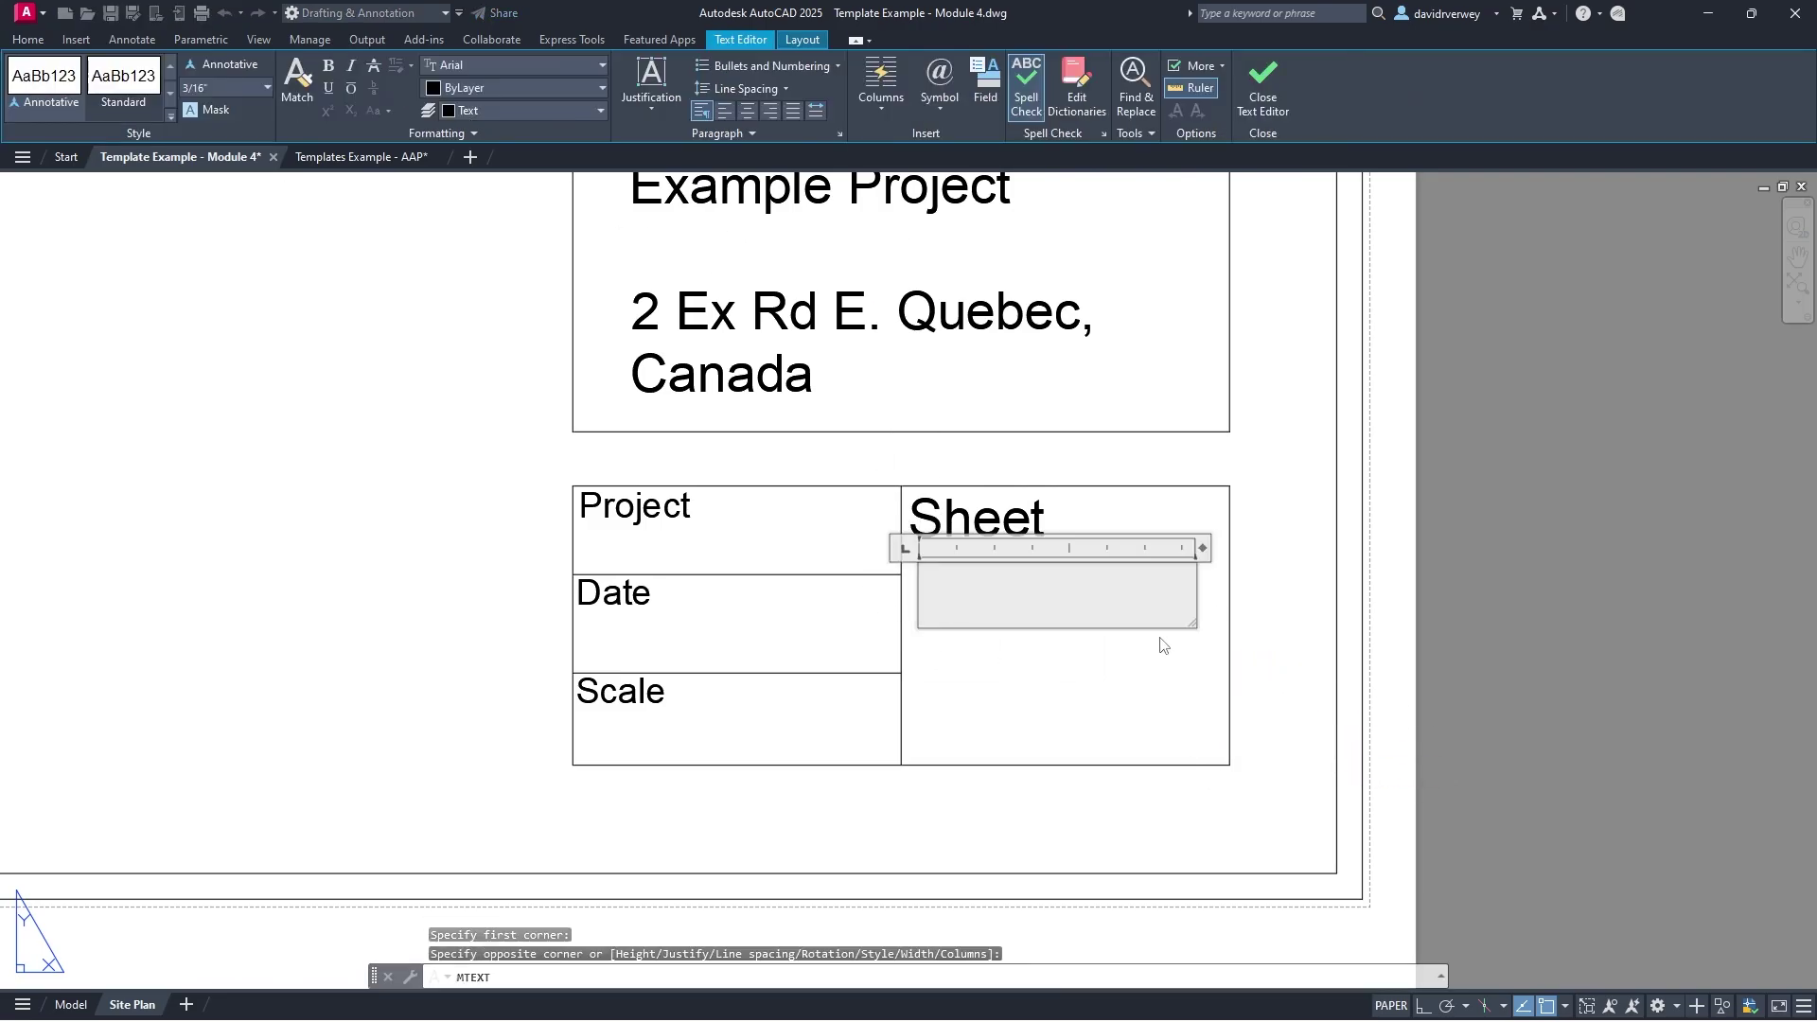
text(A 1)
click(1136, 679)
Step: Scale the "A 1" sheet number up to a text height of about 1" from its lower-left corner
click(990, 582)
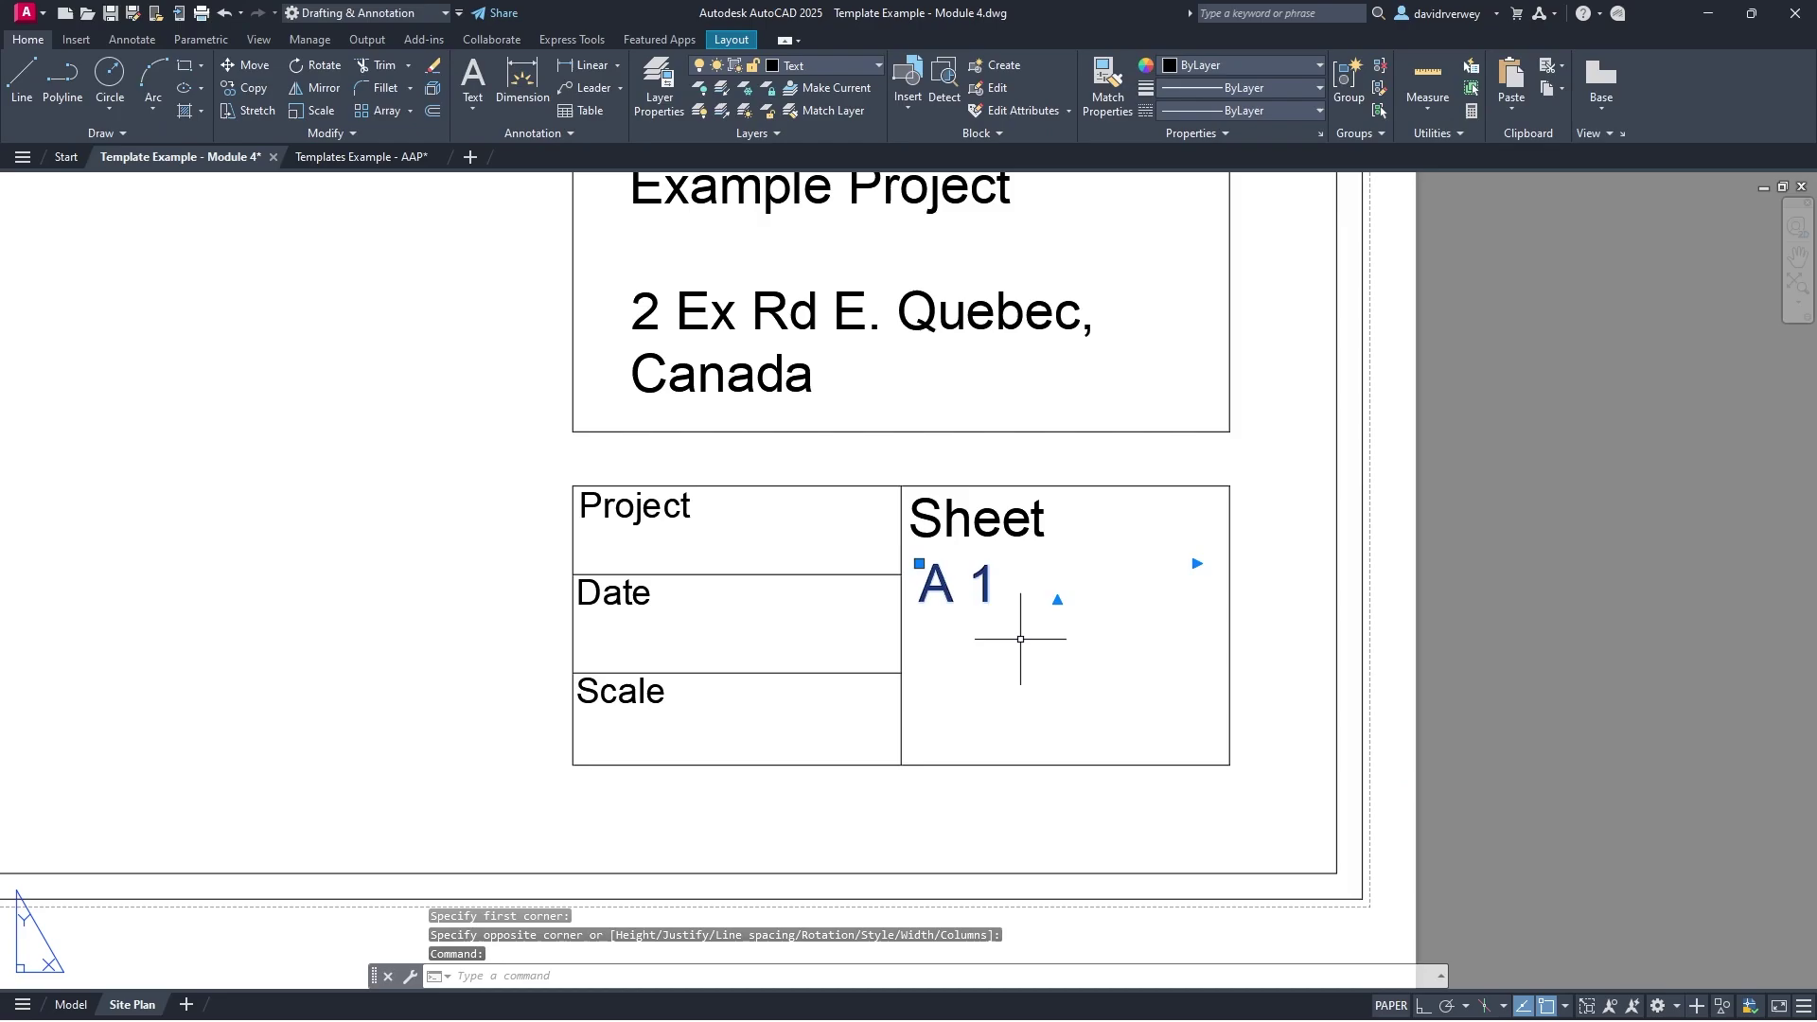
text(sca)
key(Return)
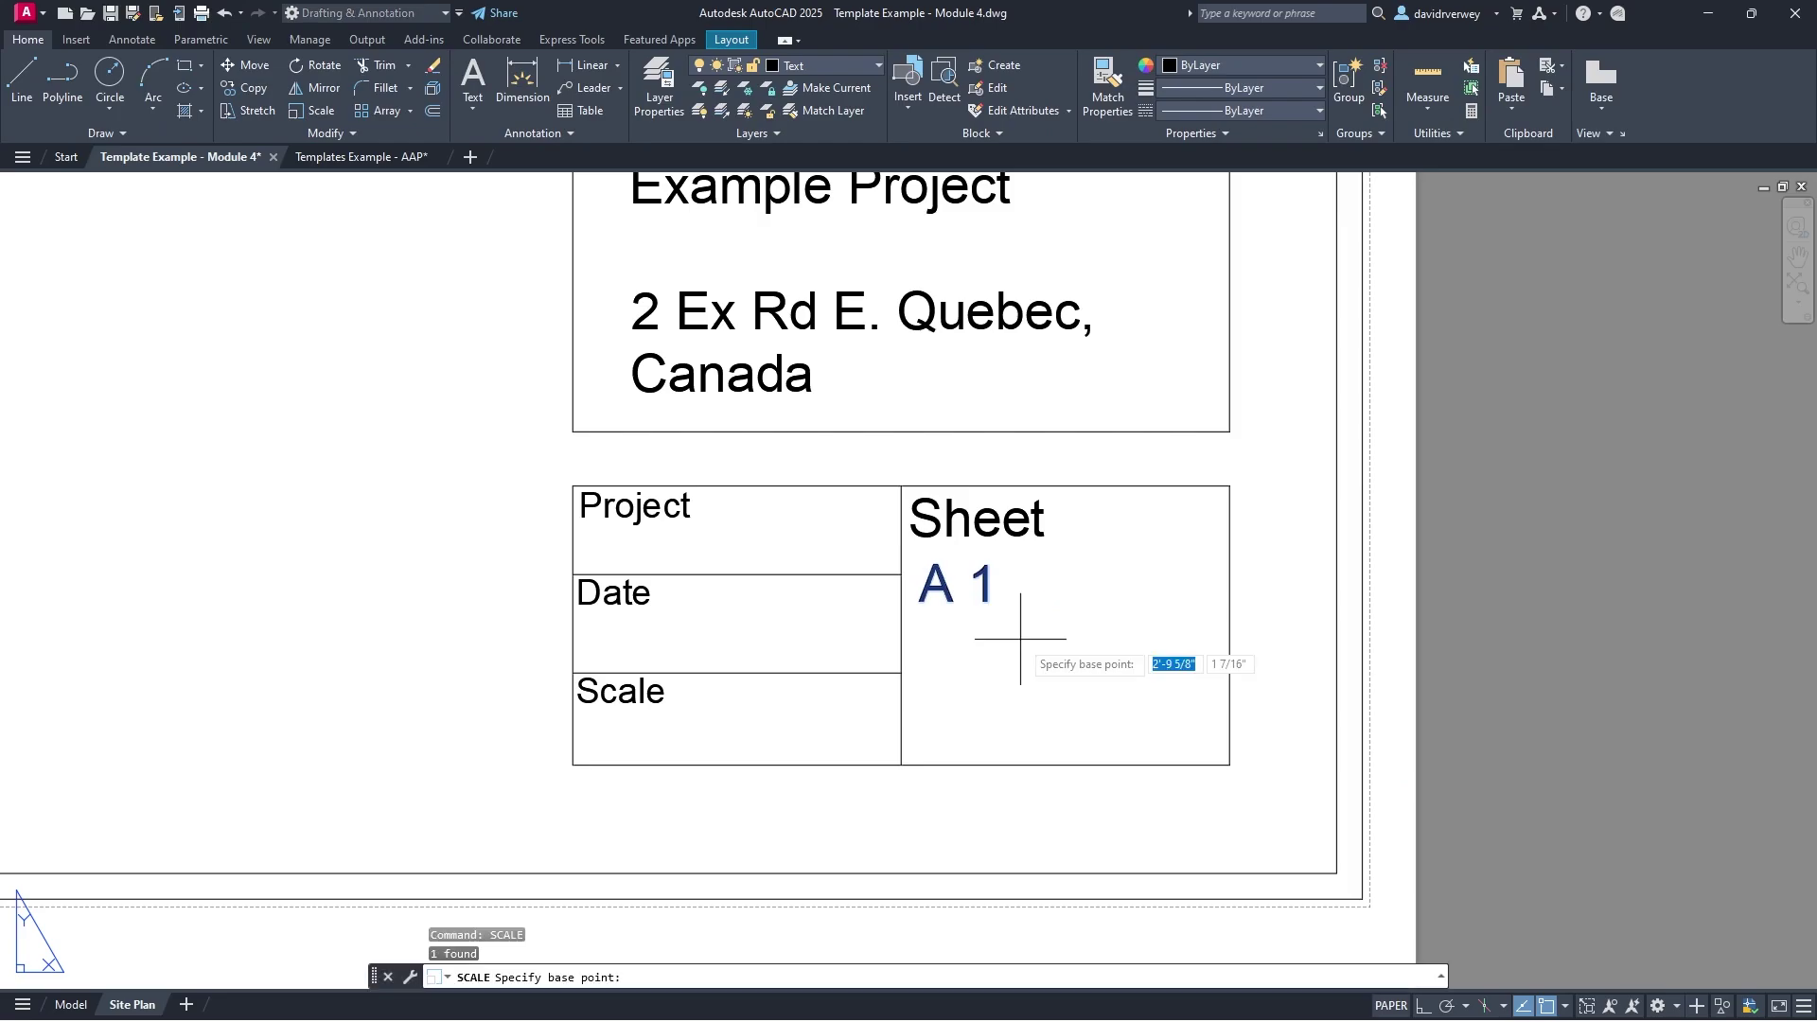
click(926, 602)
click(1557, 411)
Step: Edit the enlarged sheet number to remove the space so that it reads "A1"
click(1264, 537)
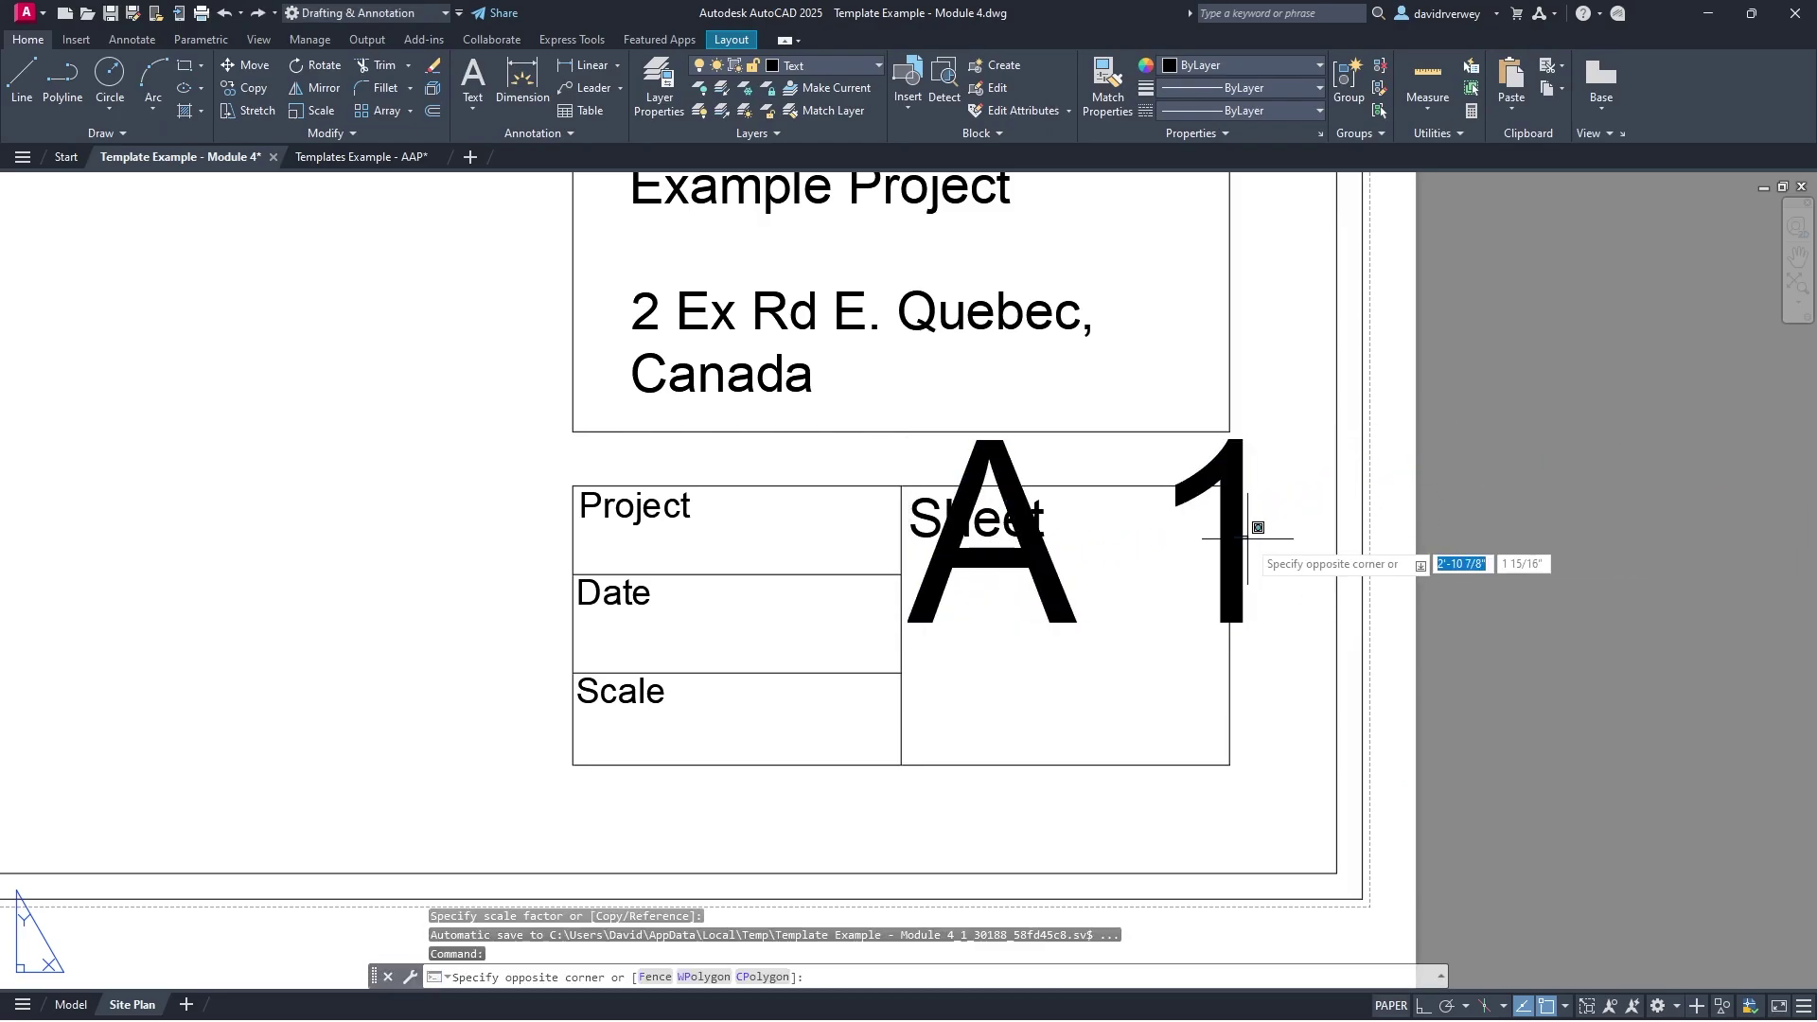
click(1219, 534)
click(1051, 572)
click(1047, 570)
click(1025, 570)
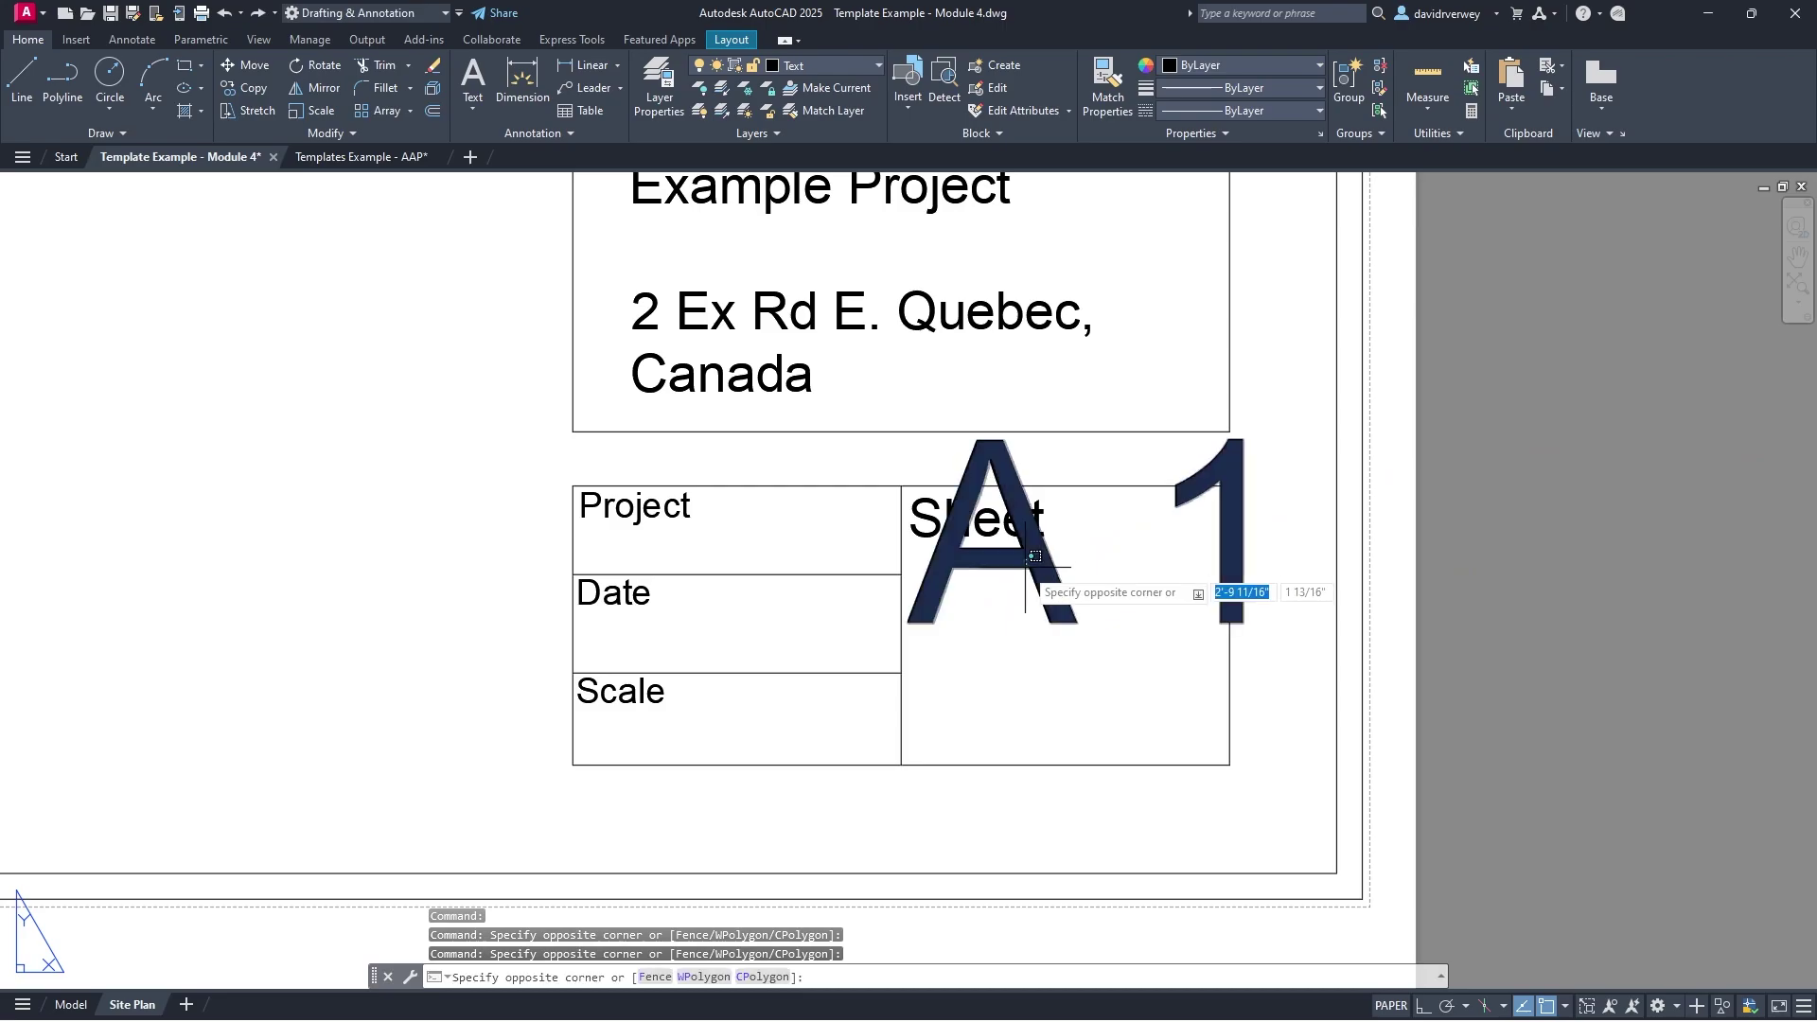
click(1020, 570)
double_click(1027, 570)
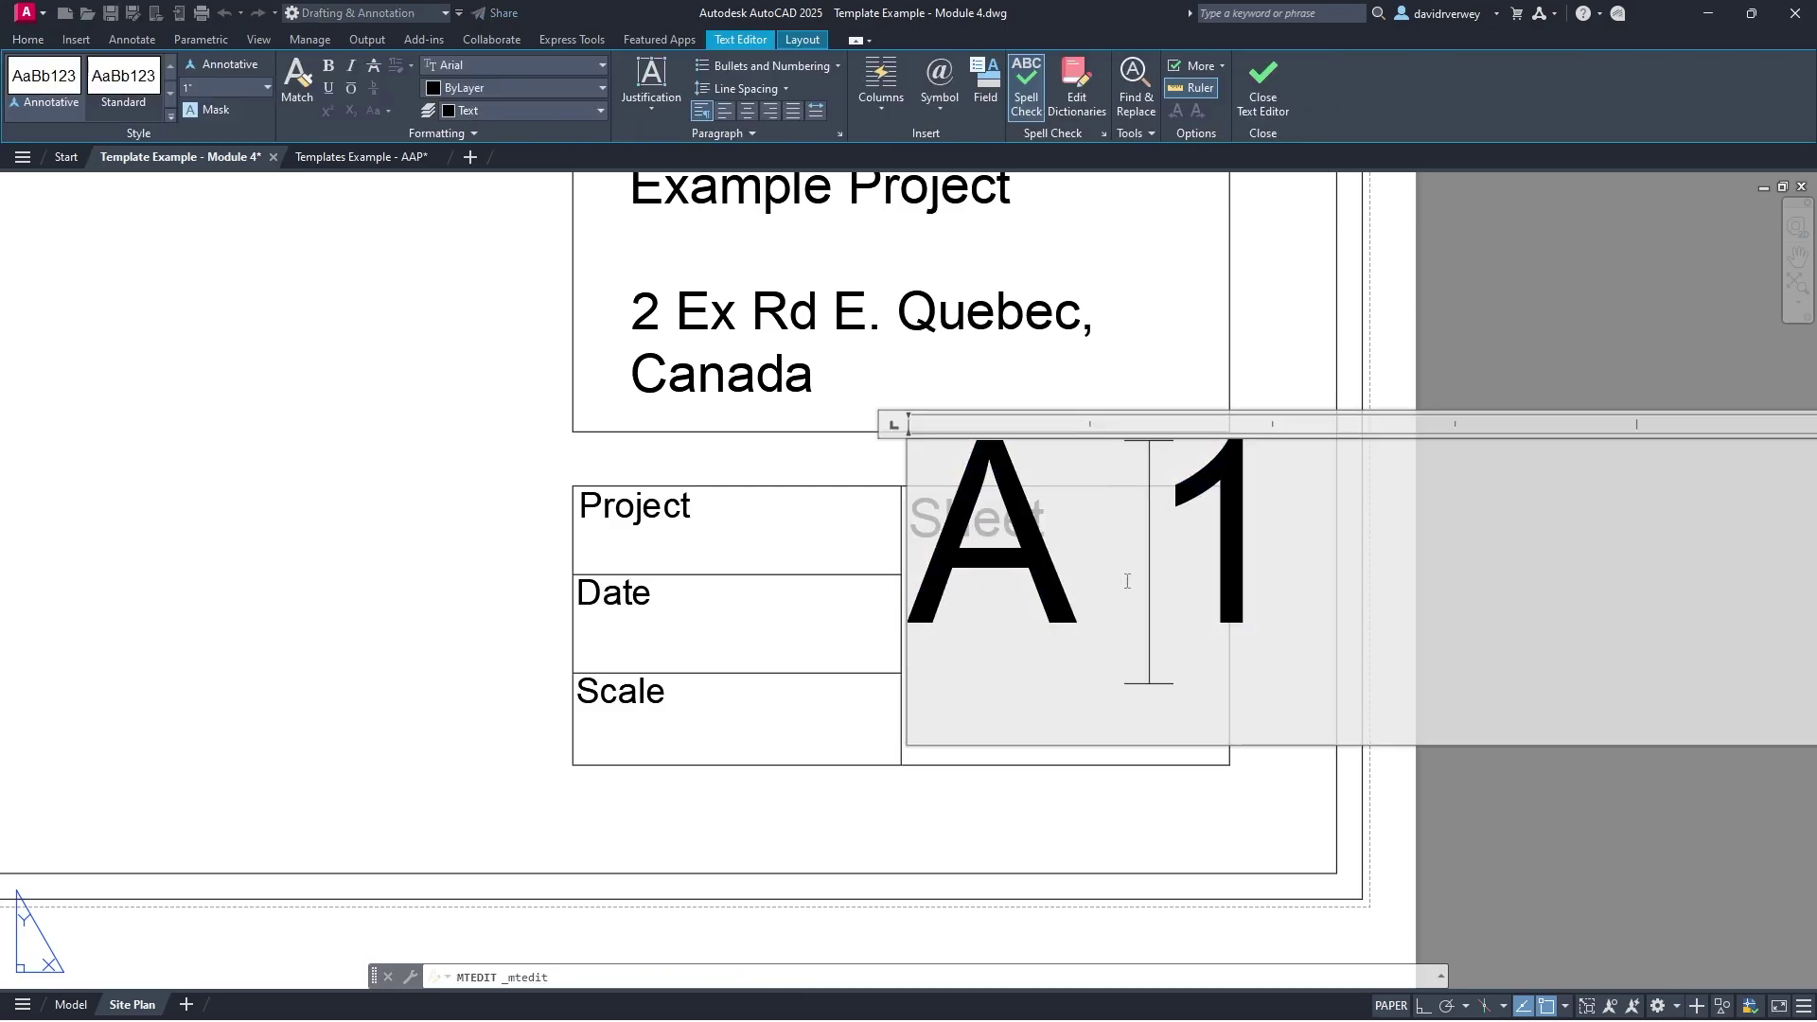
key(BackSpace)
click(1054, 811)
click(1033, 566)
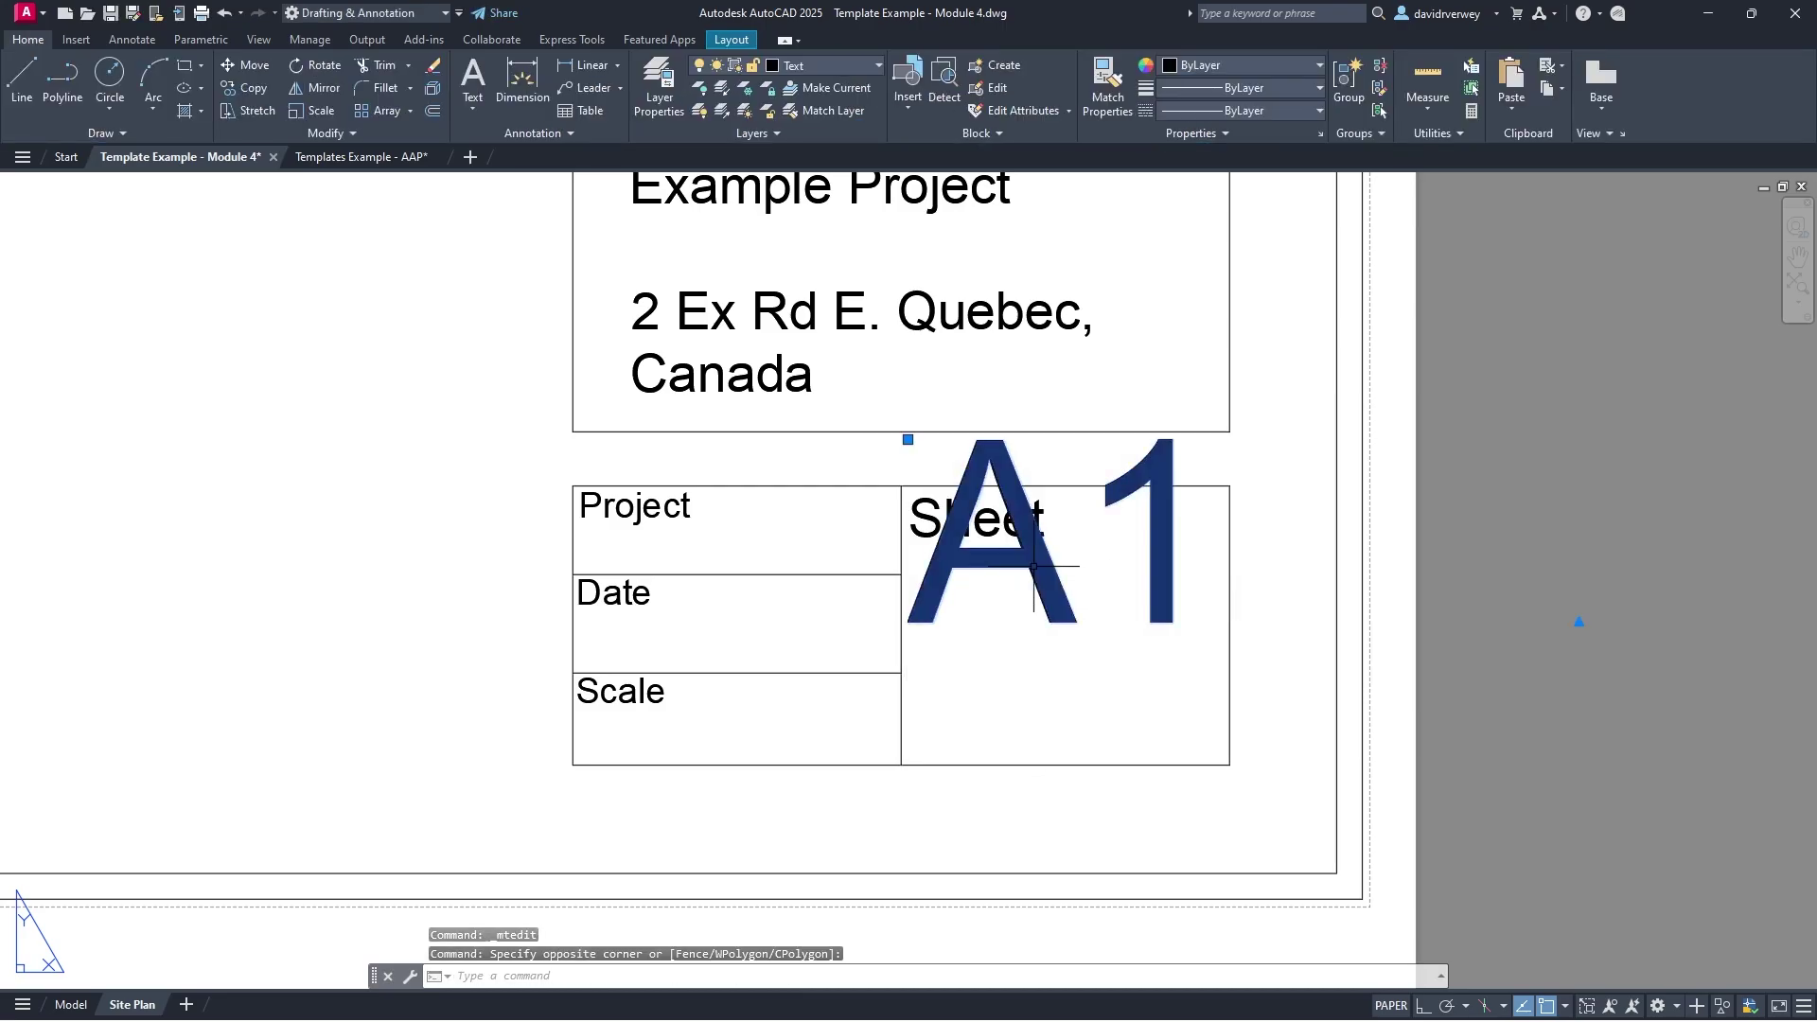
drag(1033, 566, 1042, 585)
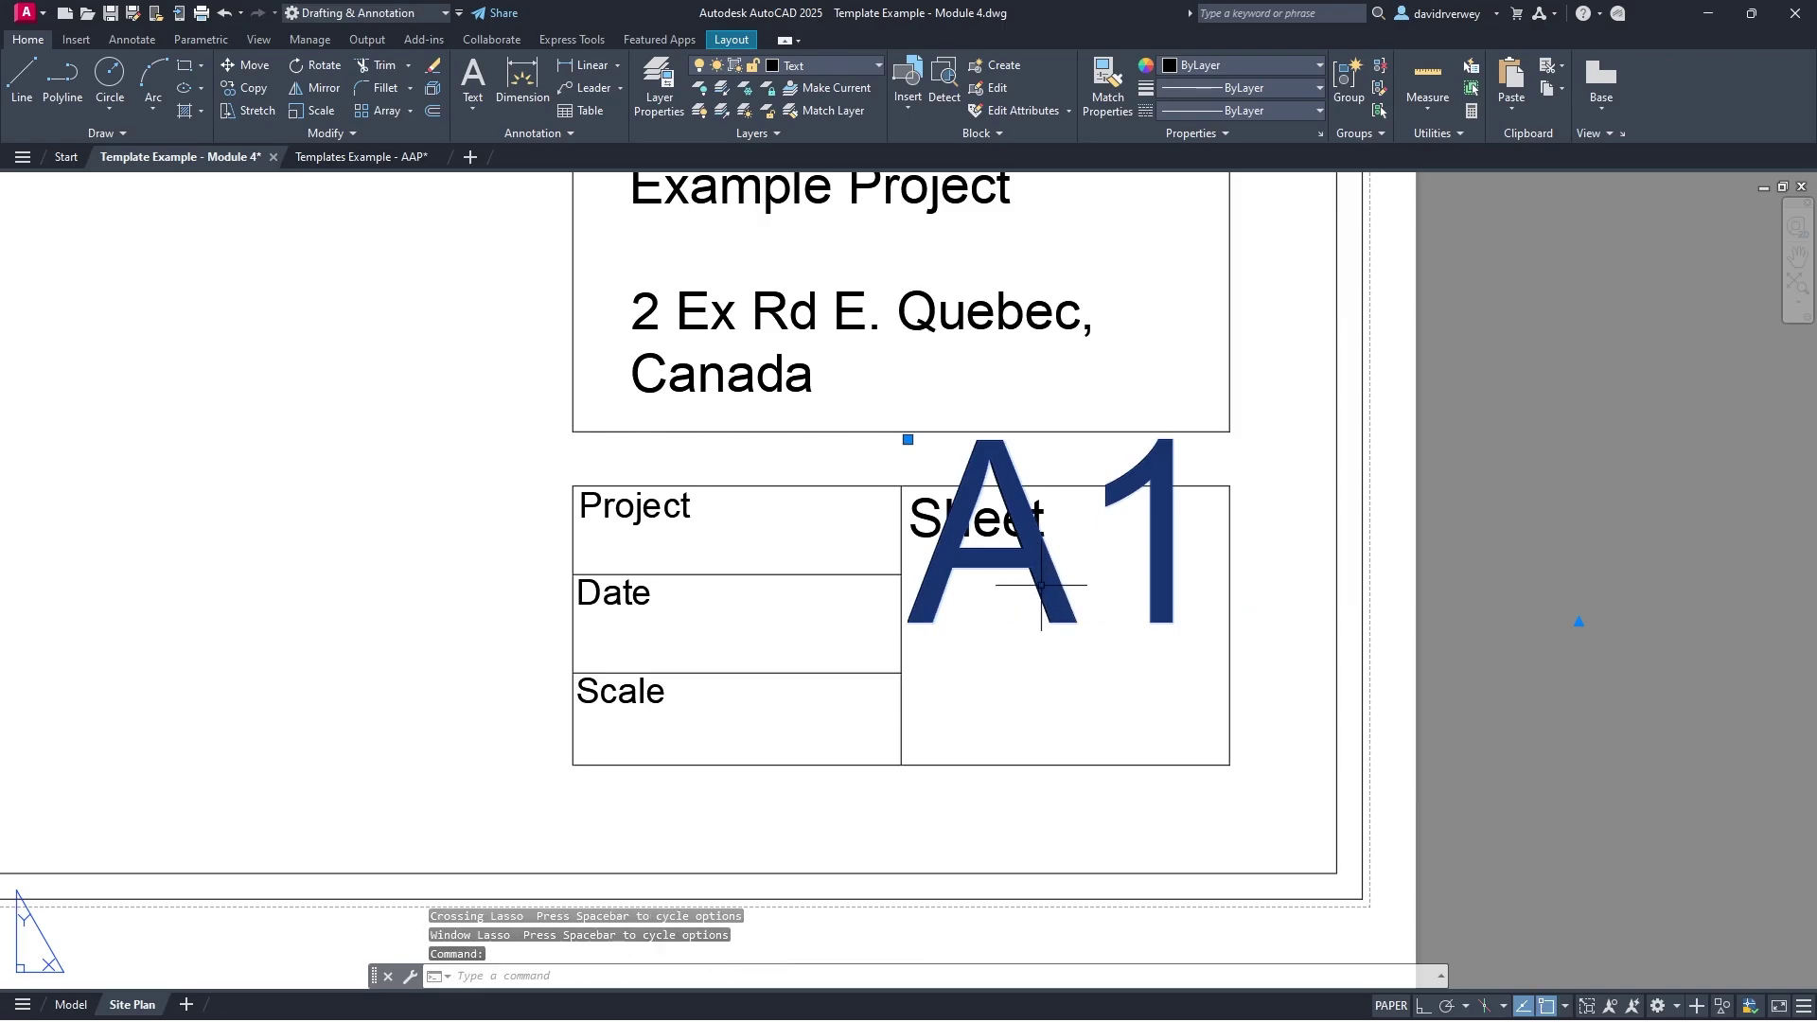
click(1042, 585)
text(m)
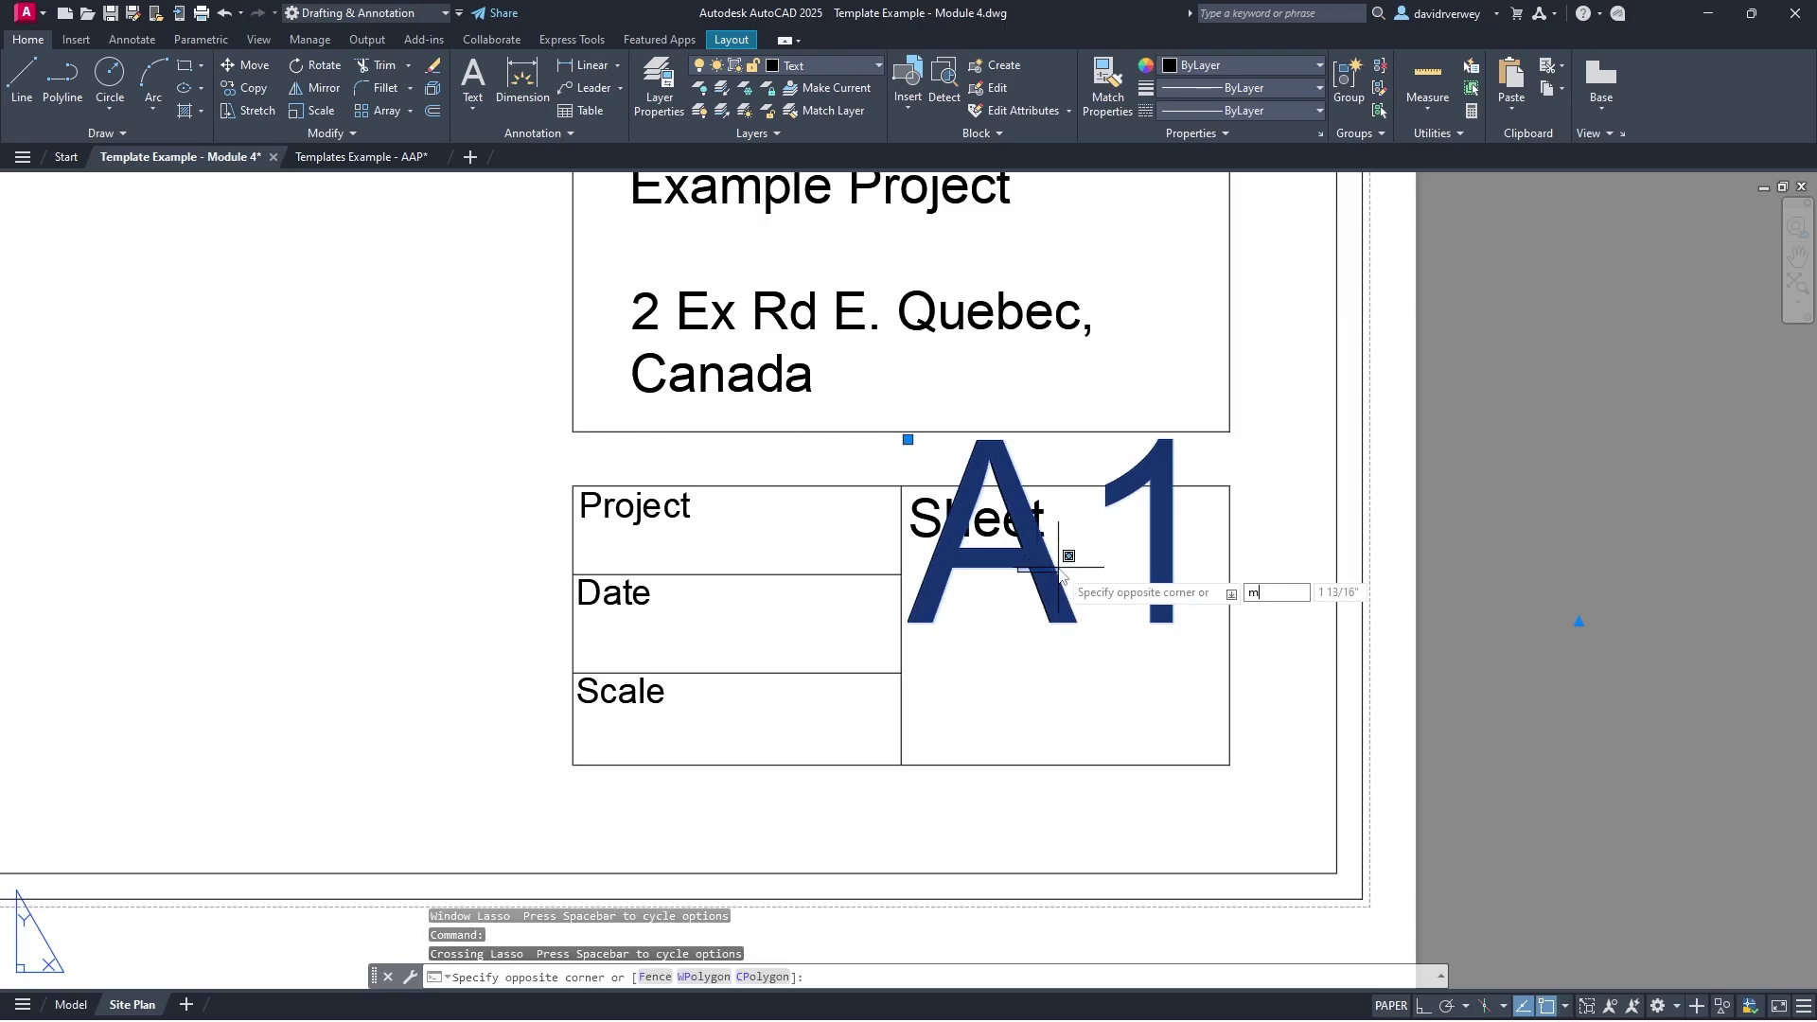
text(ove)
key(Return)
key(Escape)
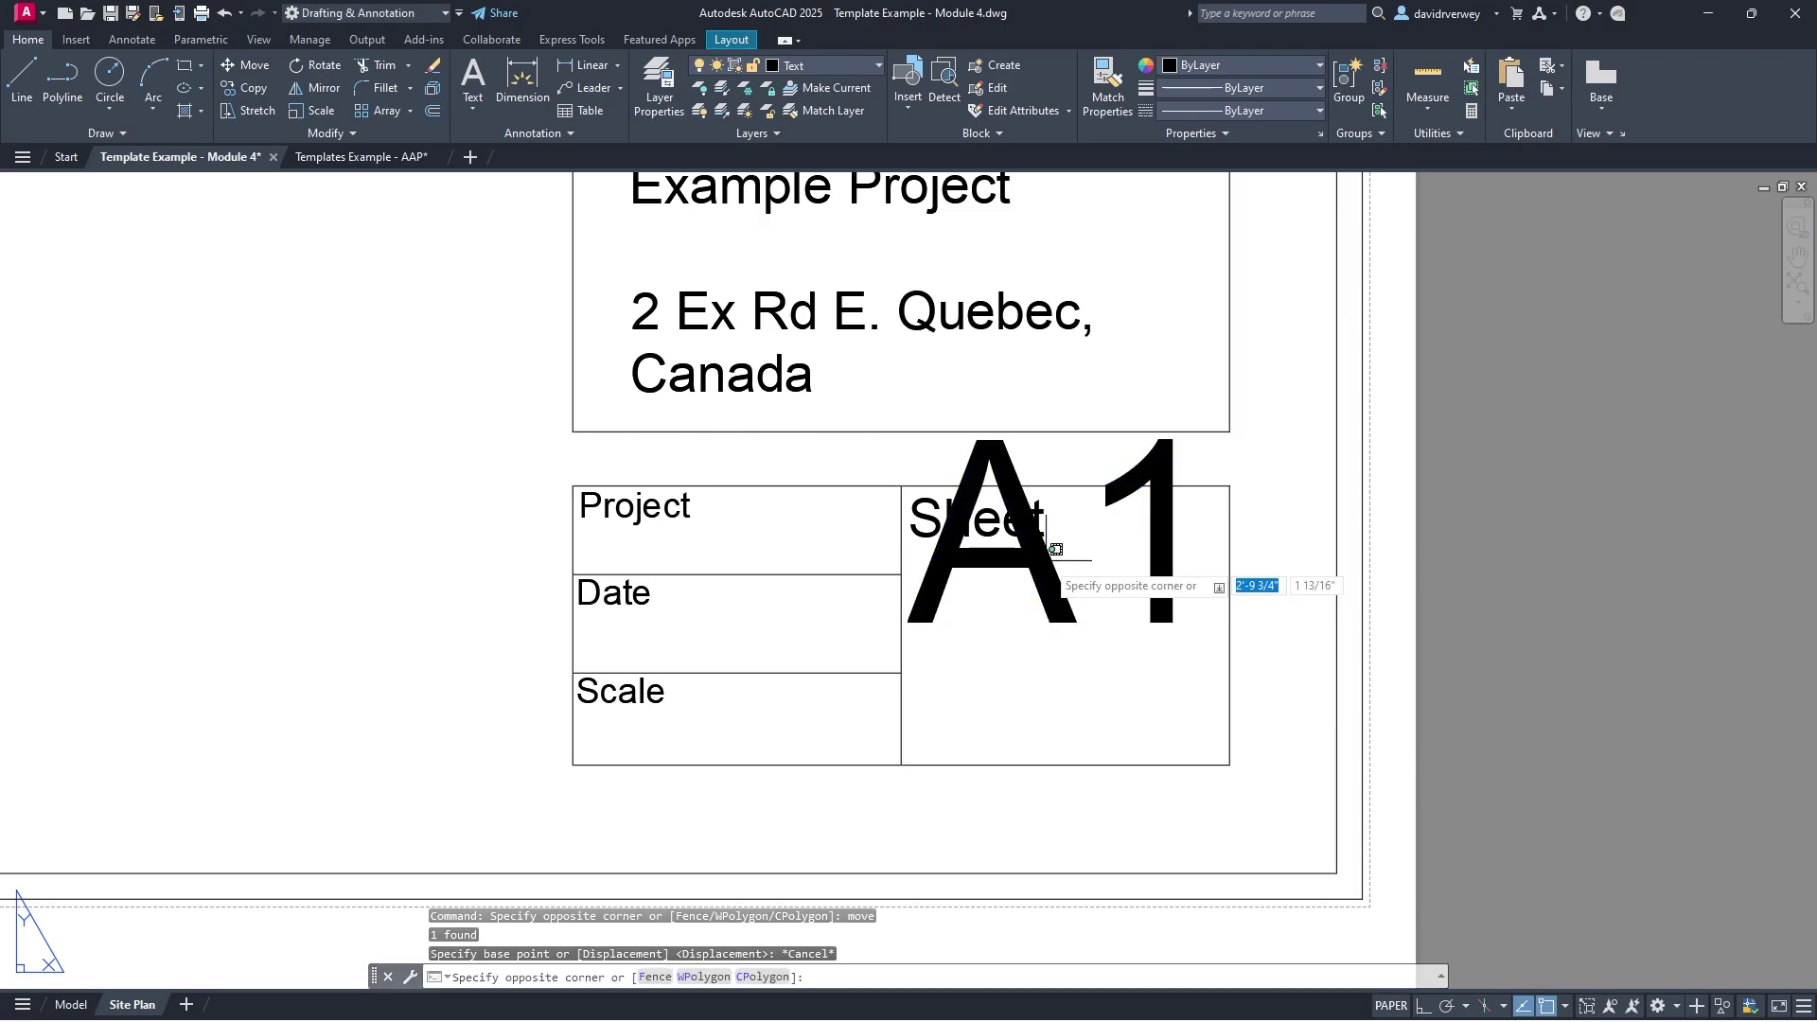
Step: Move the A1 sheet number down into the bottom box's large right cell, clear of the Sheet heading
click(992, 592)
key(Return)
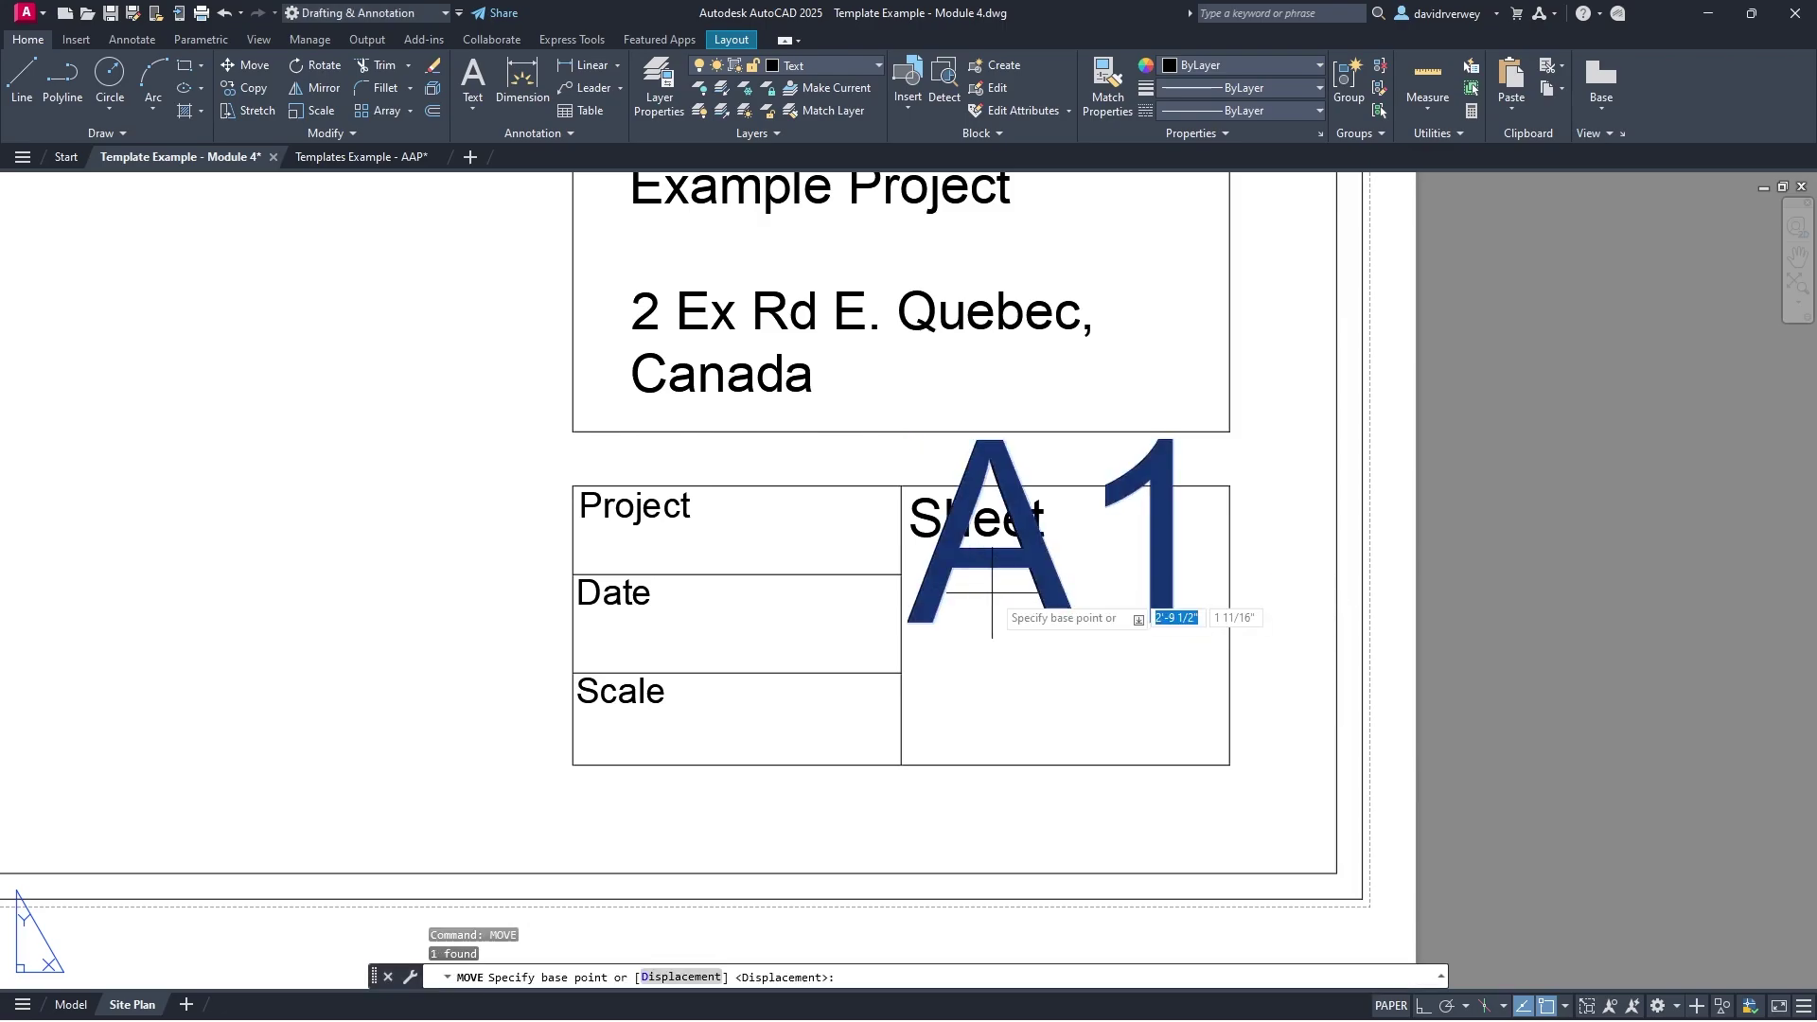
click(1051, 537)
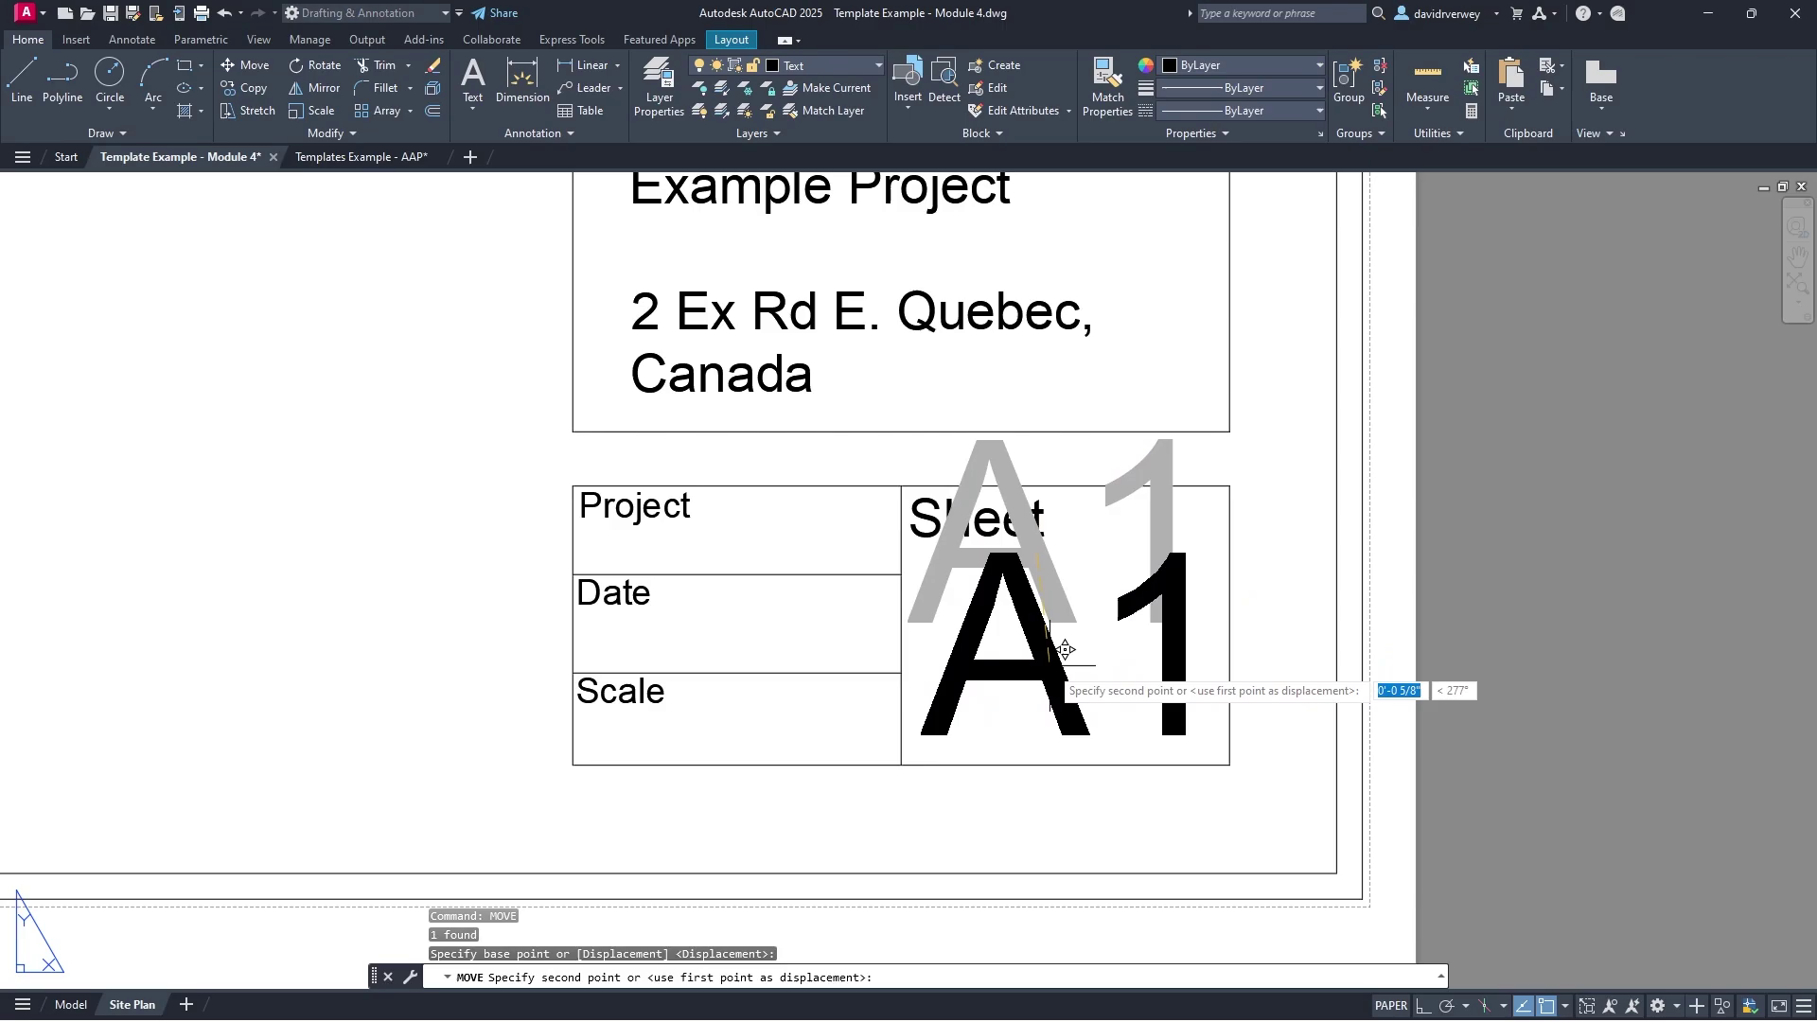
click(1058, 640)
Step: Delete the example project name and address text from the Project Name & Address box
scroll(1058, 640, down, 5)
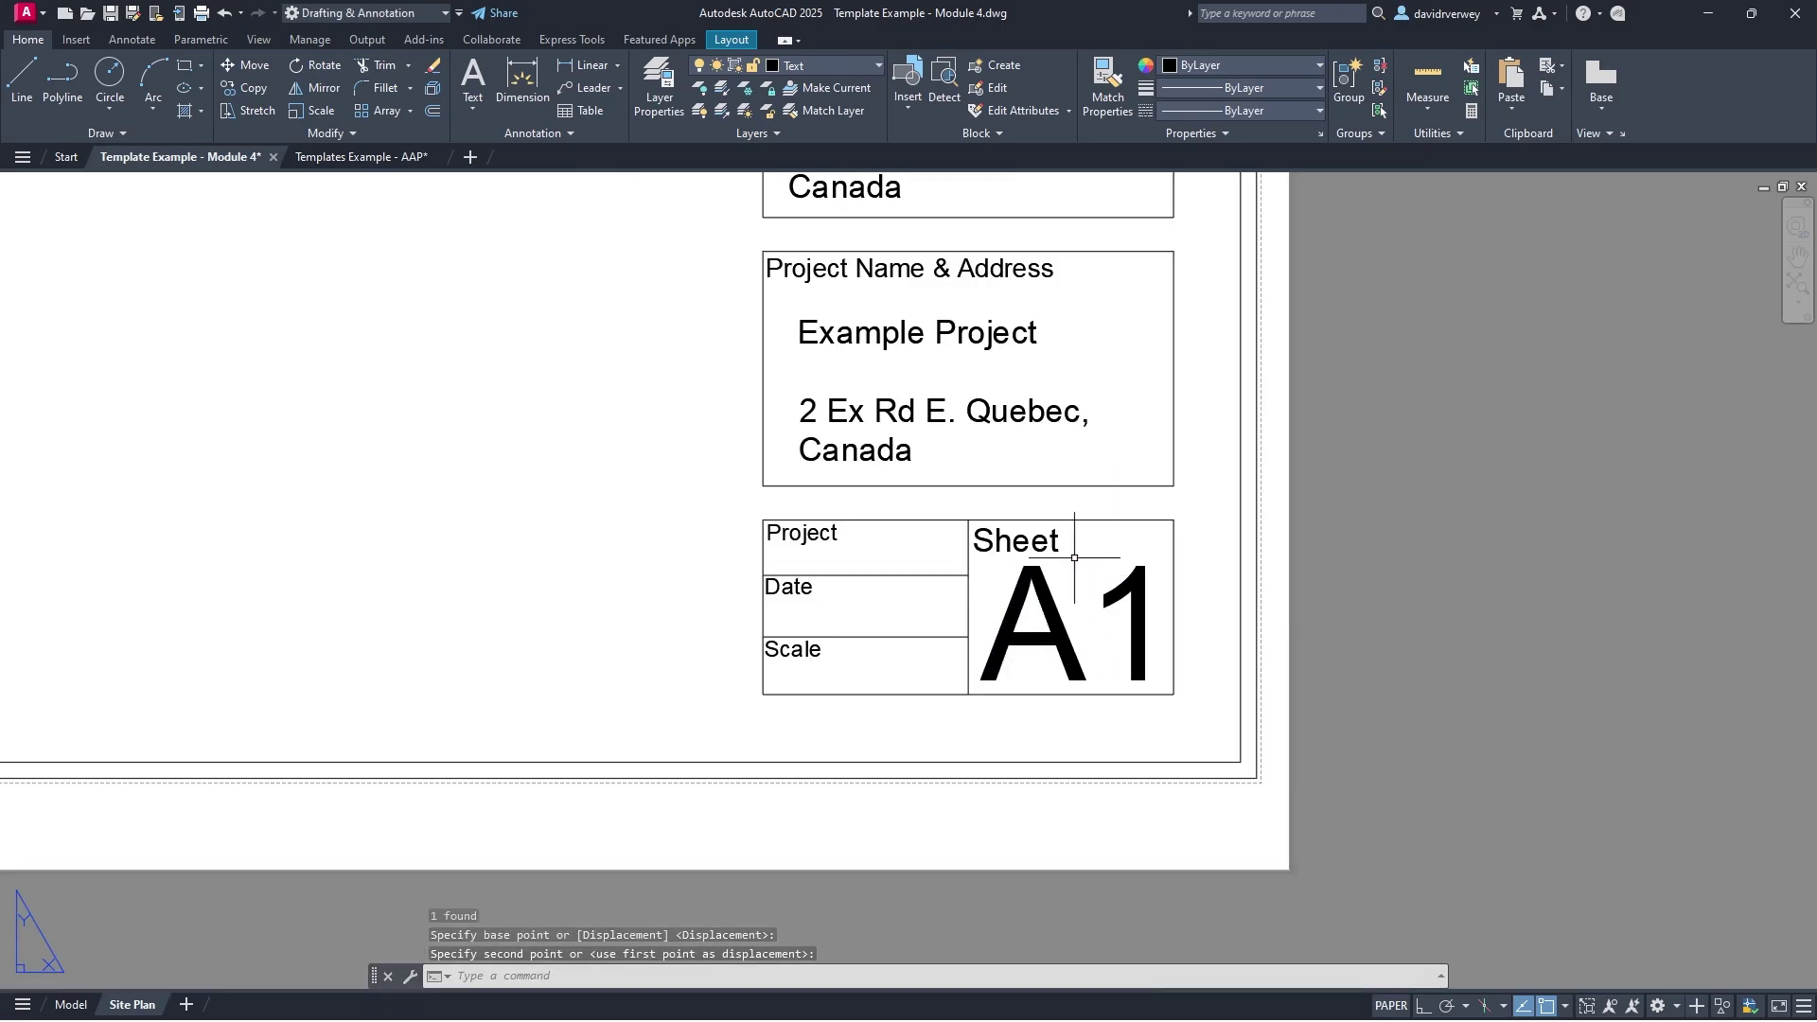
middle_drag(1045, 370, 1018, 712)
middle_drag(987, 356, 987, 905)
scroll(987, 906, down, 2)
scroll(978, 686, down, 2)
middle_drag(979, 686, 1159, 508)
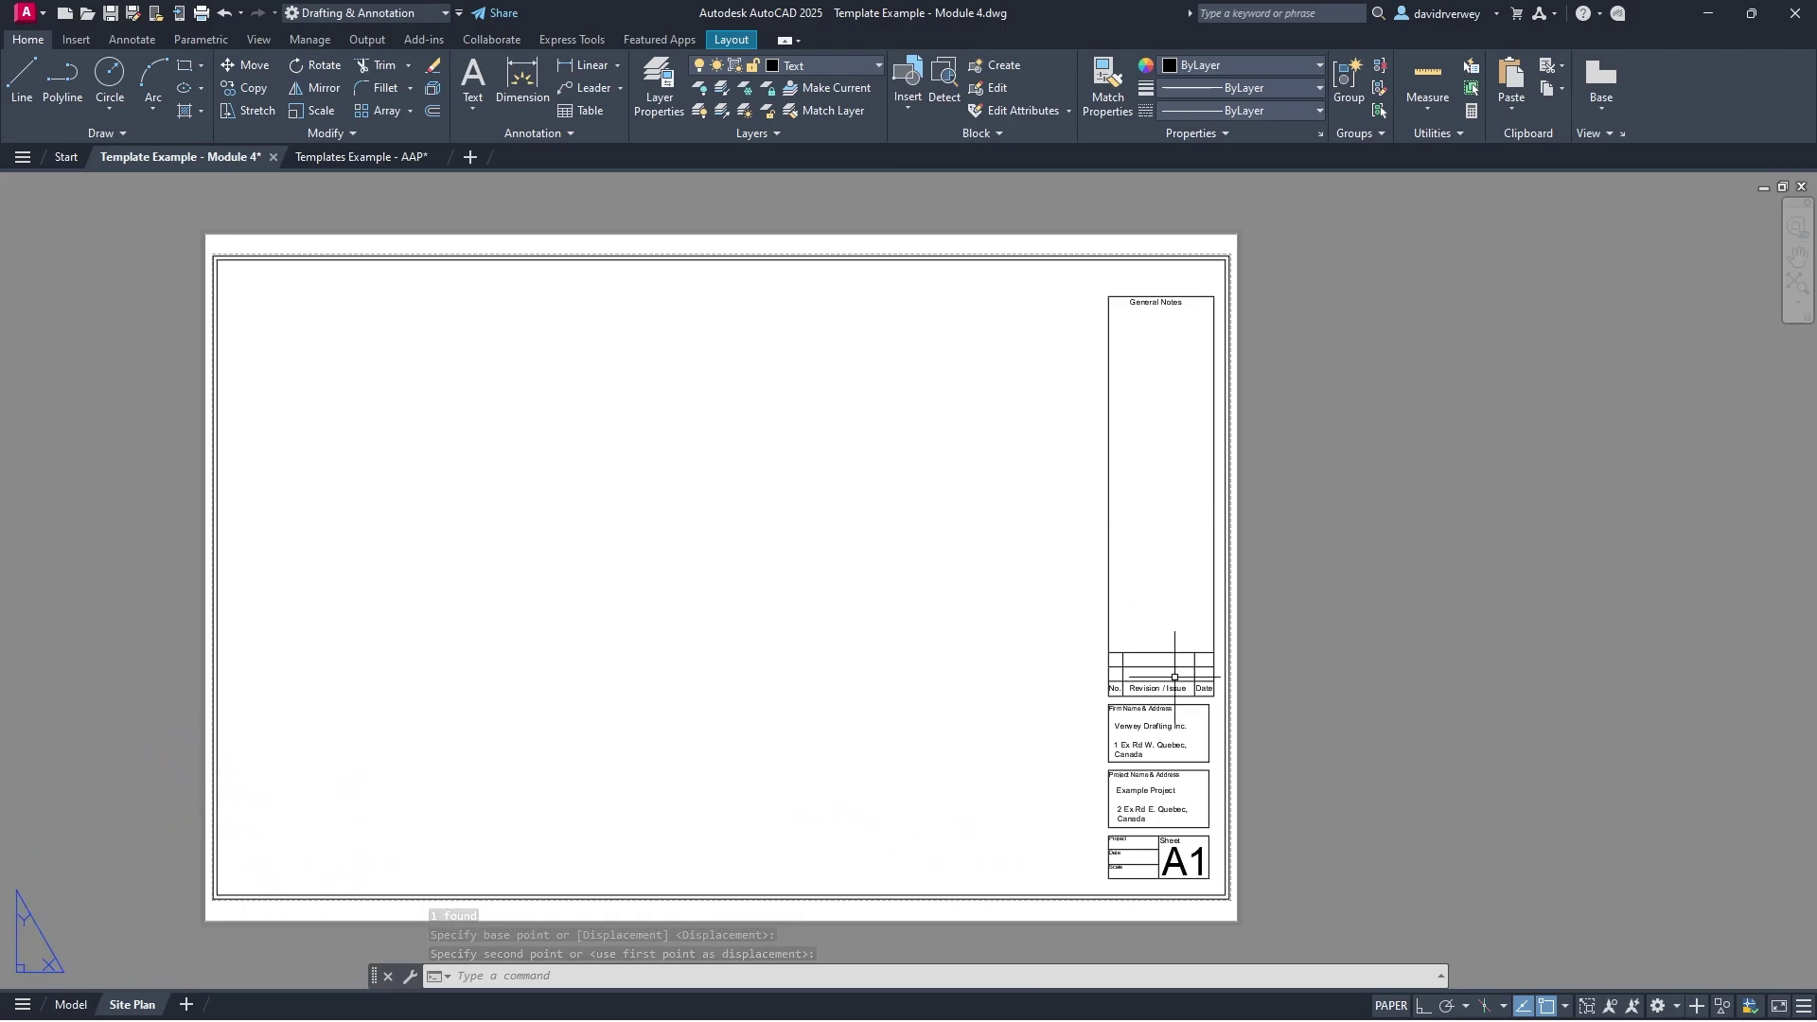
middle_drag(1173, 674, 1048, 629)
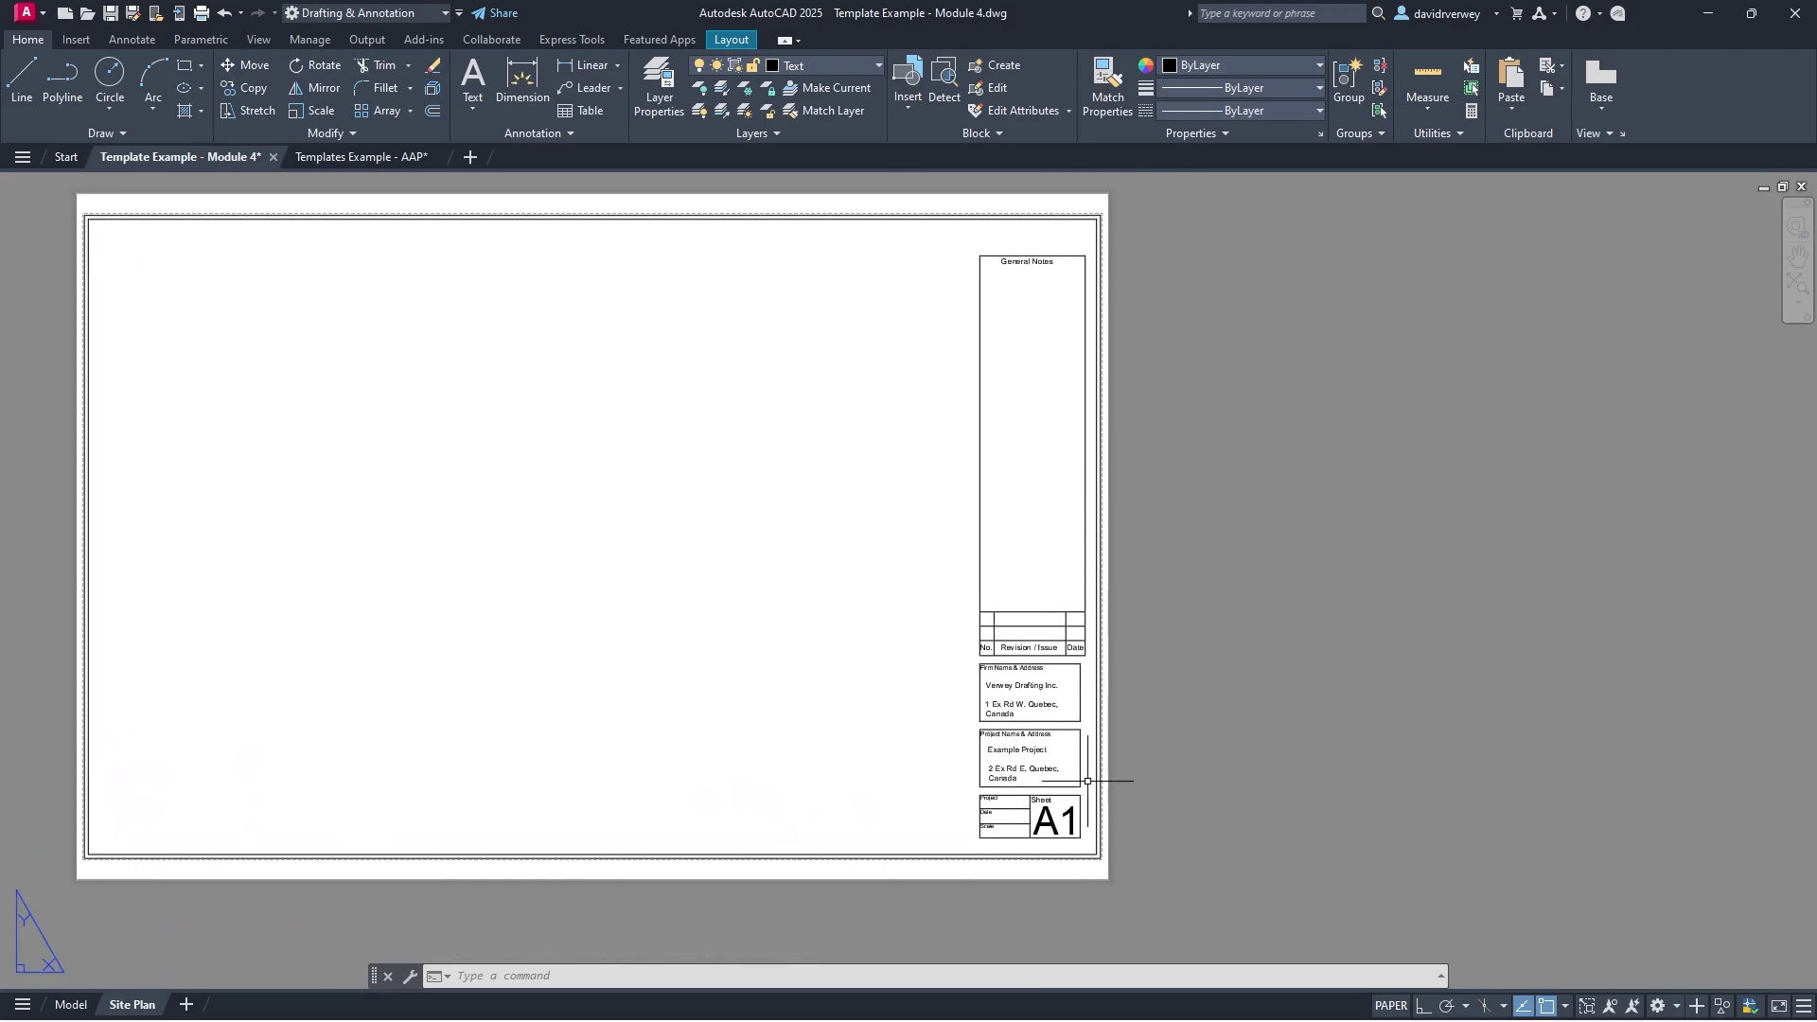
click(1036, 754)
key(Delete)
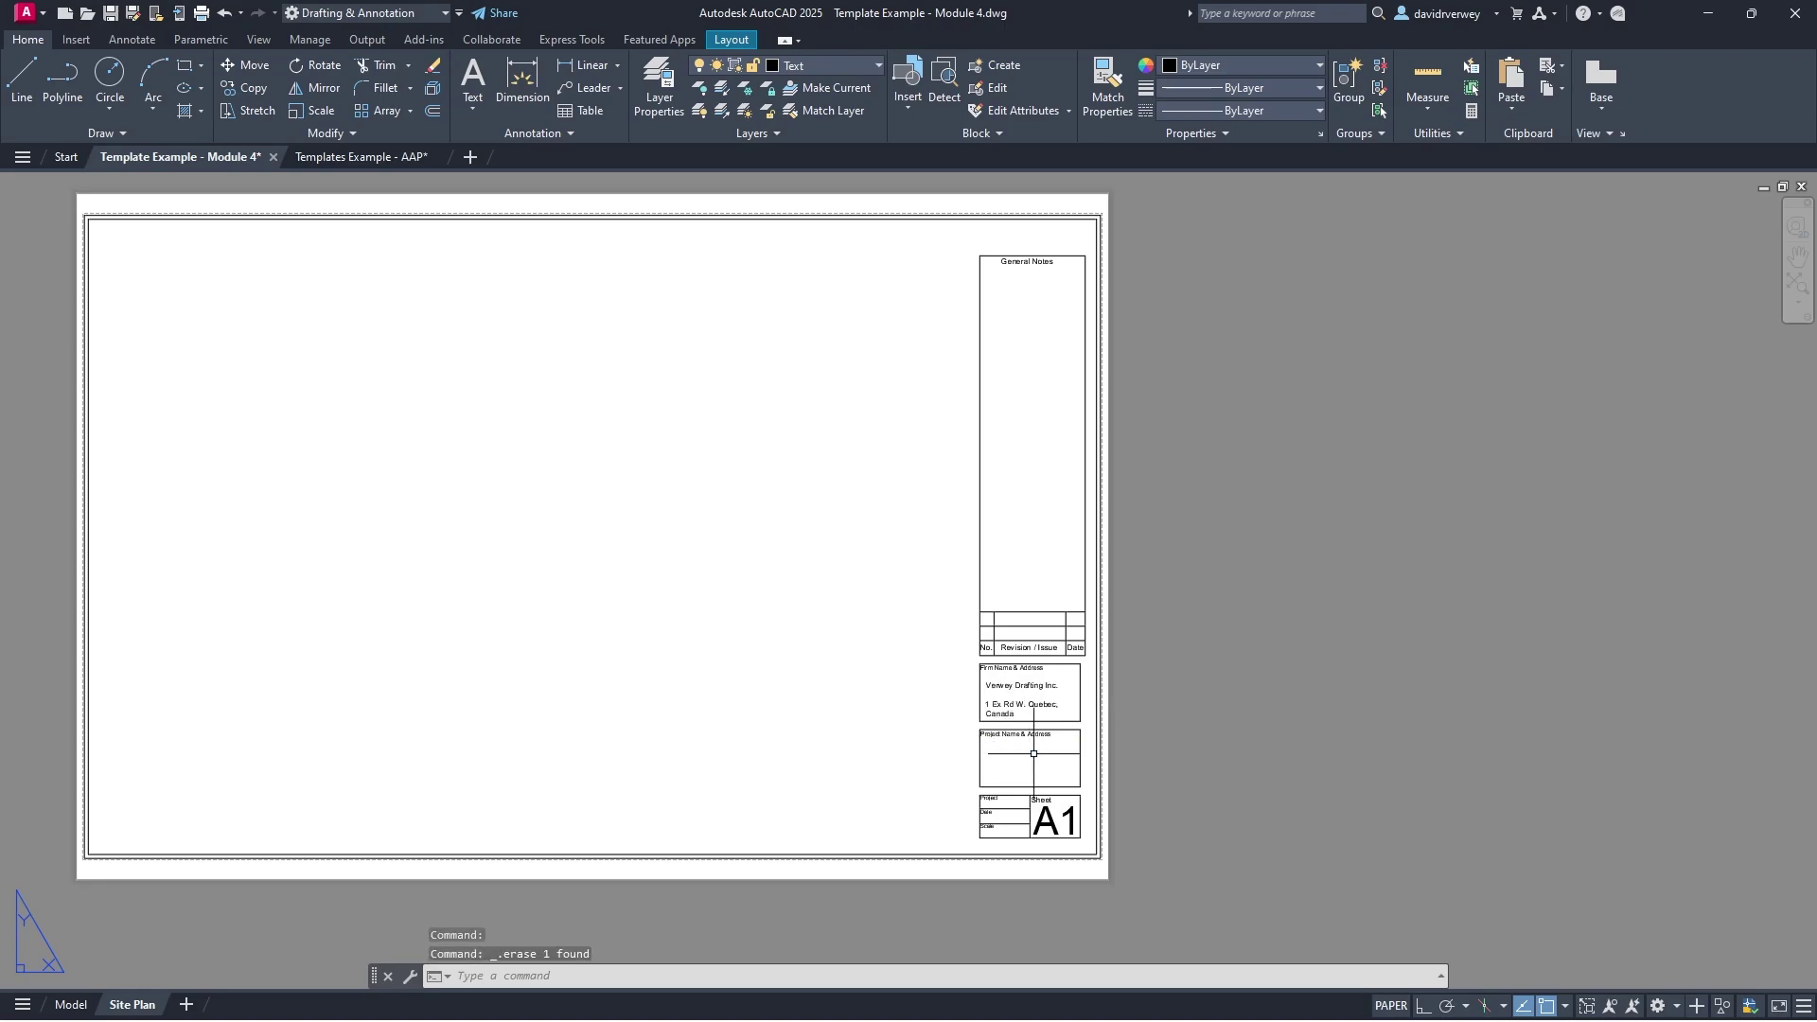
click(1036, 812)
key(Escape)
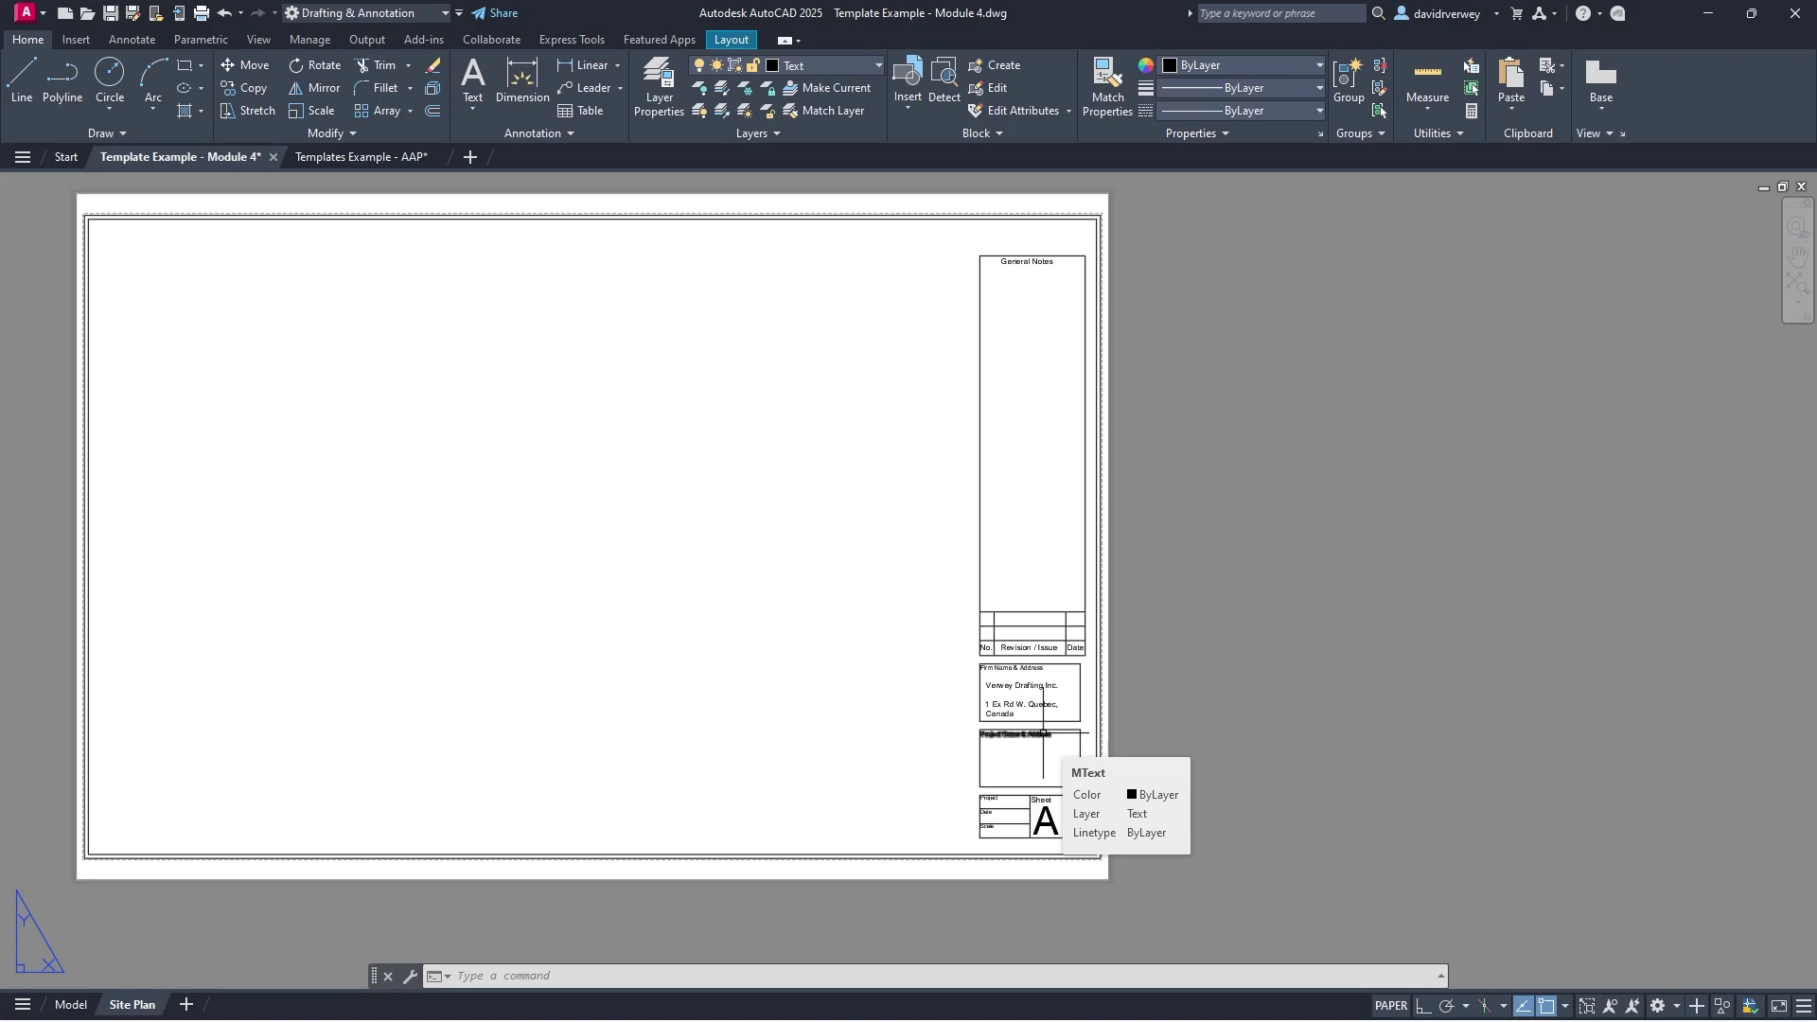
Step: Start a block definition named "Titleblock For Architect Program" with the whole sheet border and title block selected
middle_drag(766, 616, 1009, 645)
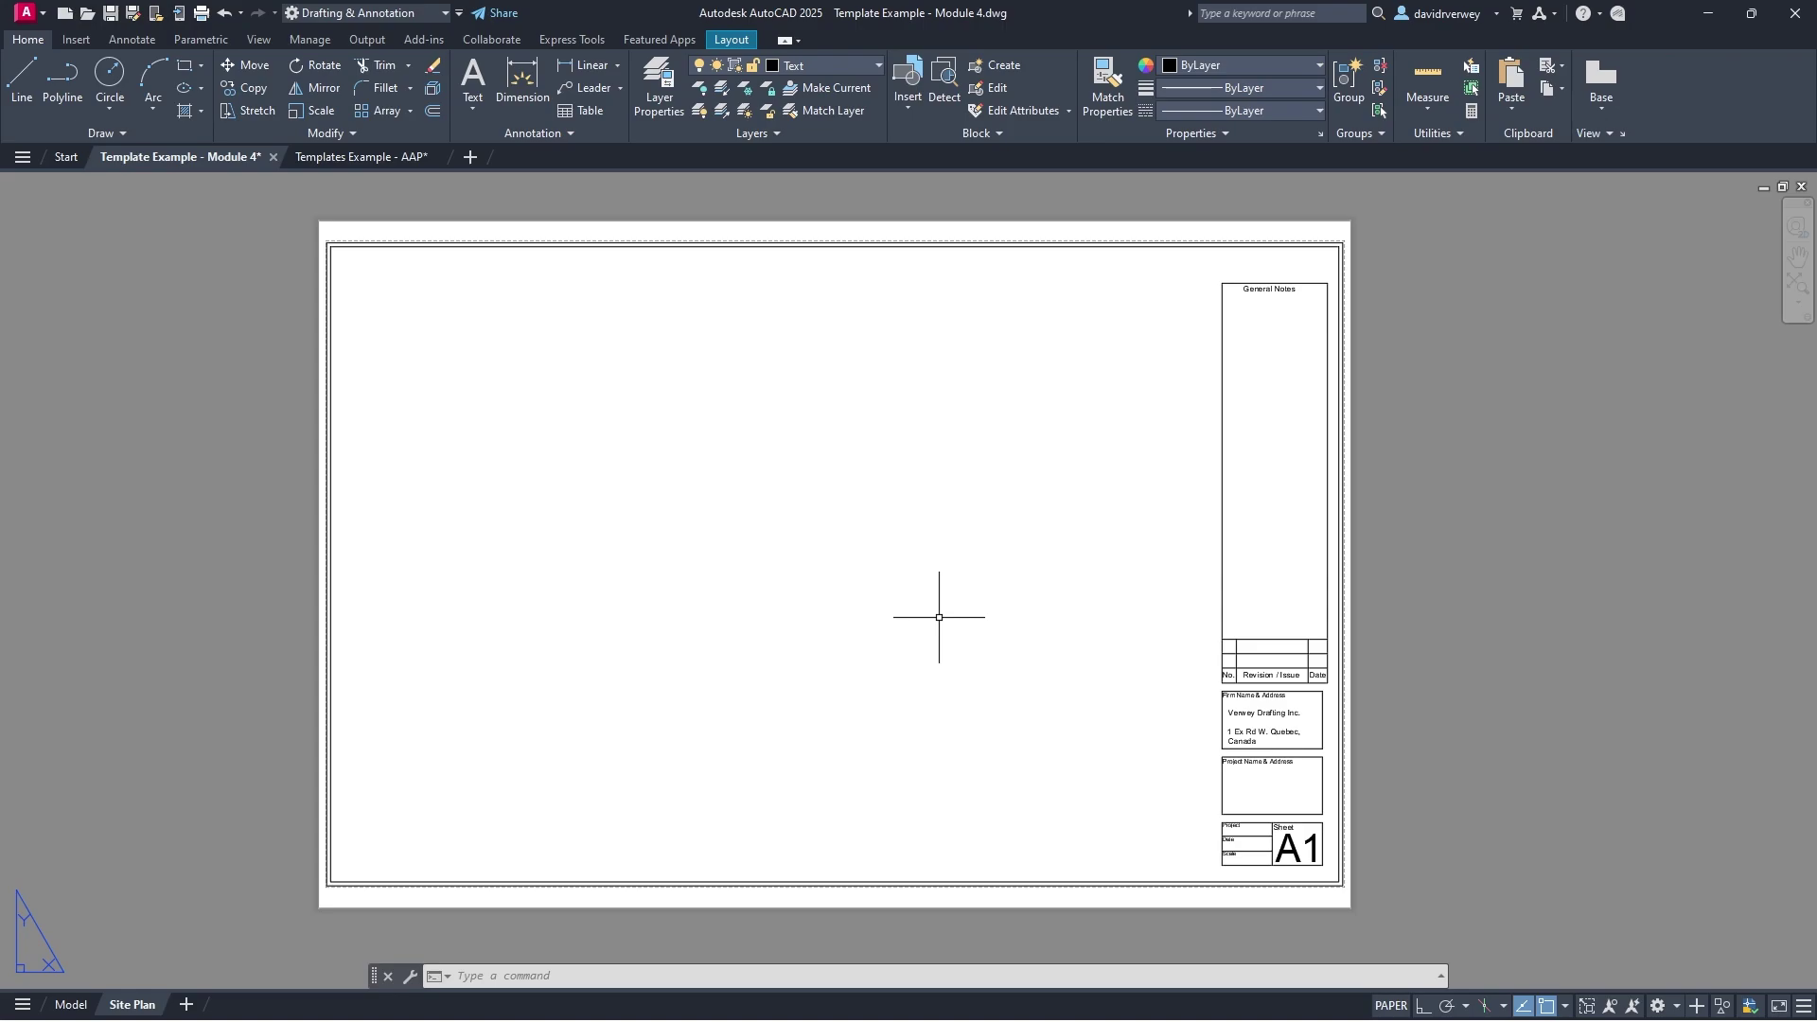
click(1351, 899)
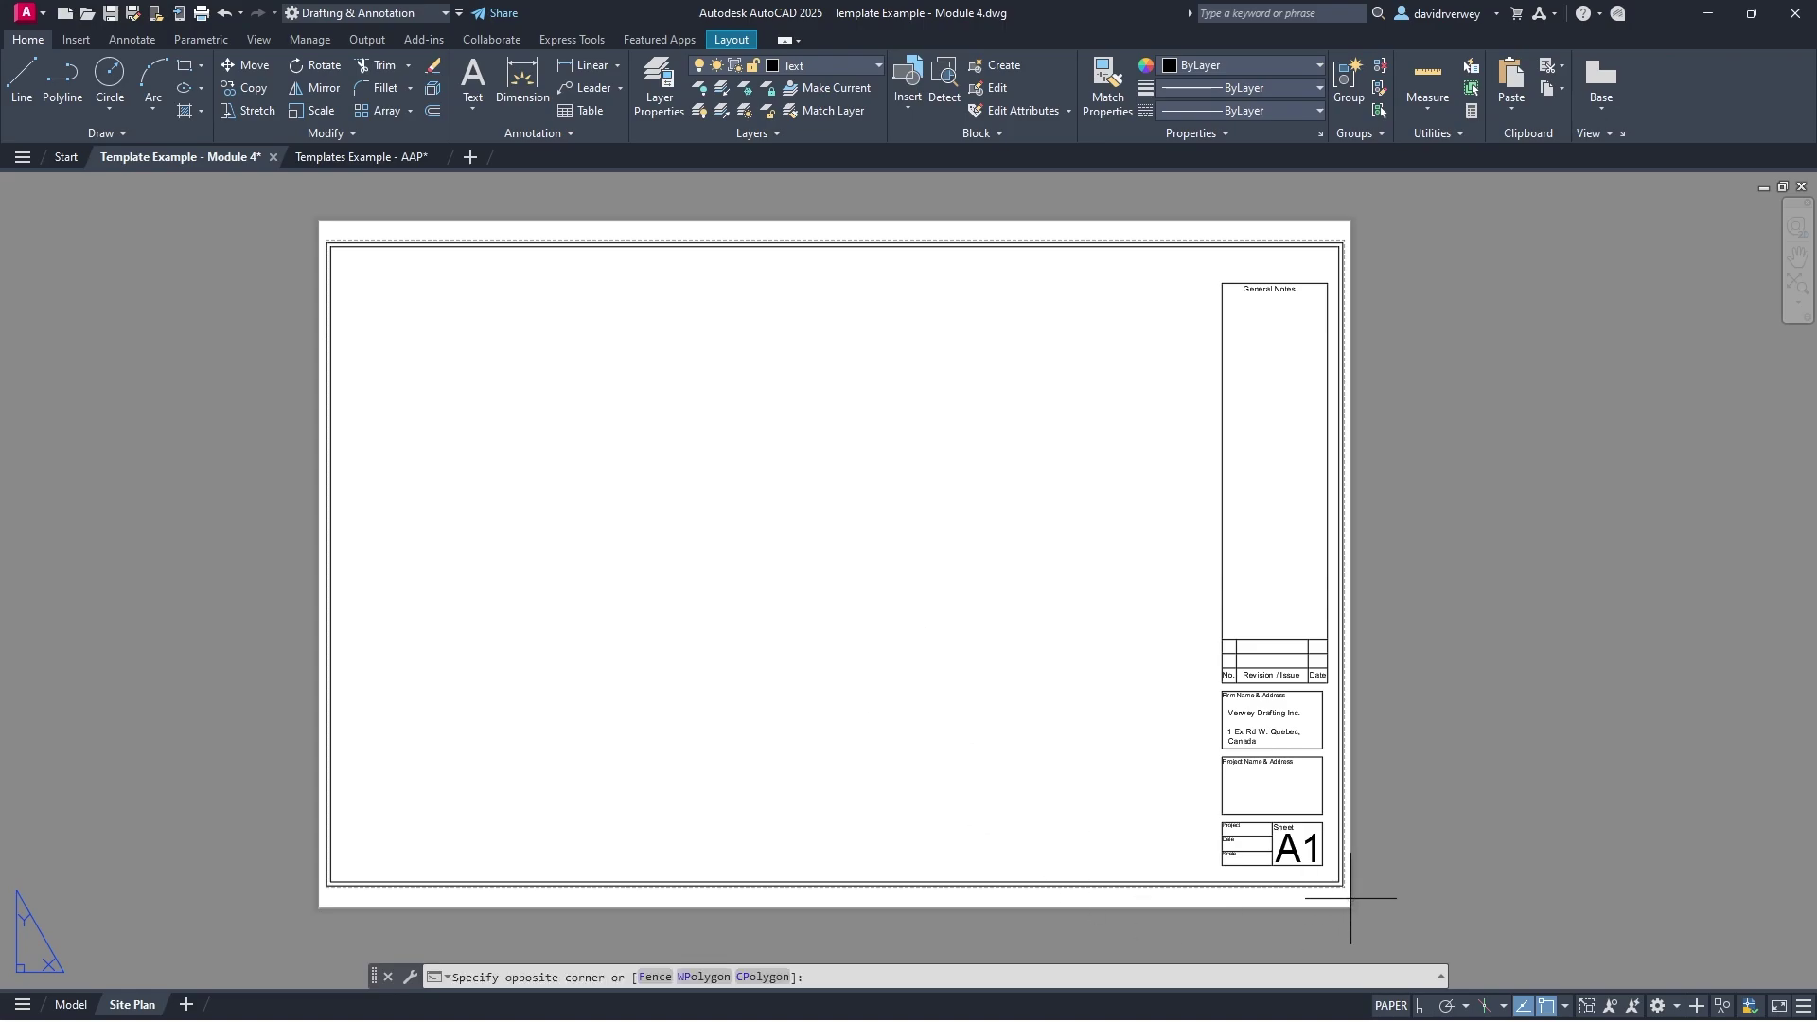
click(736, 268)
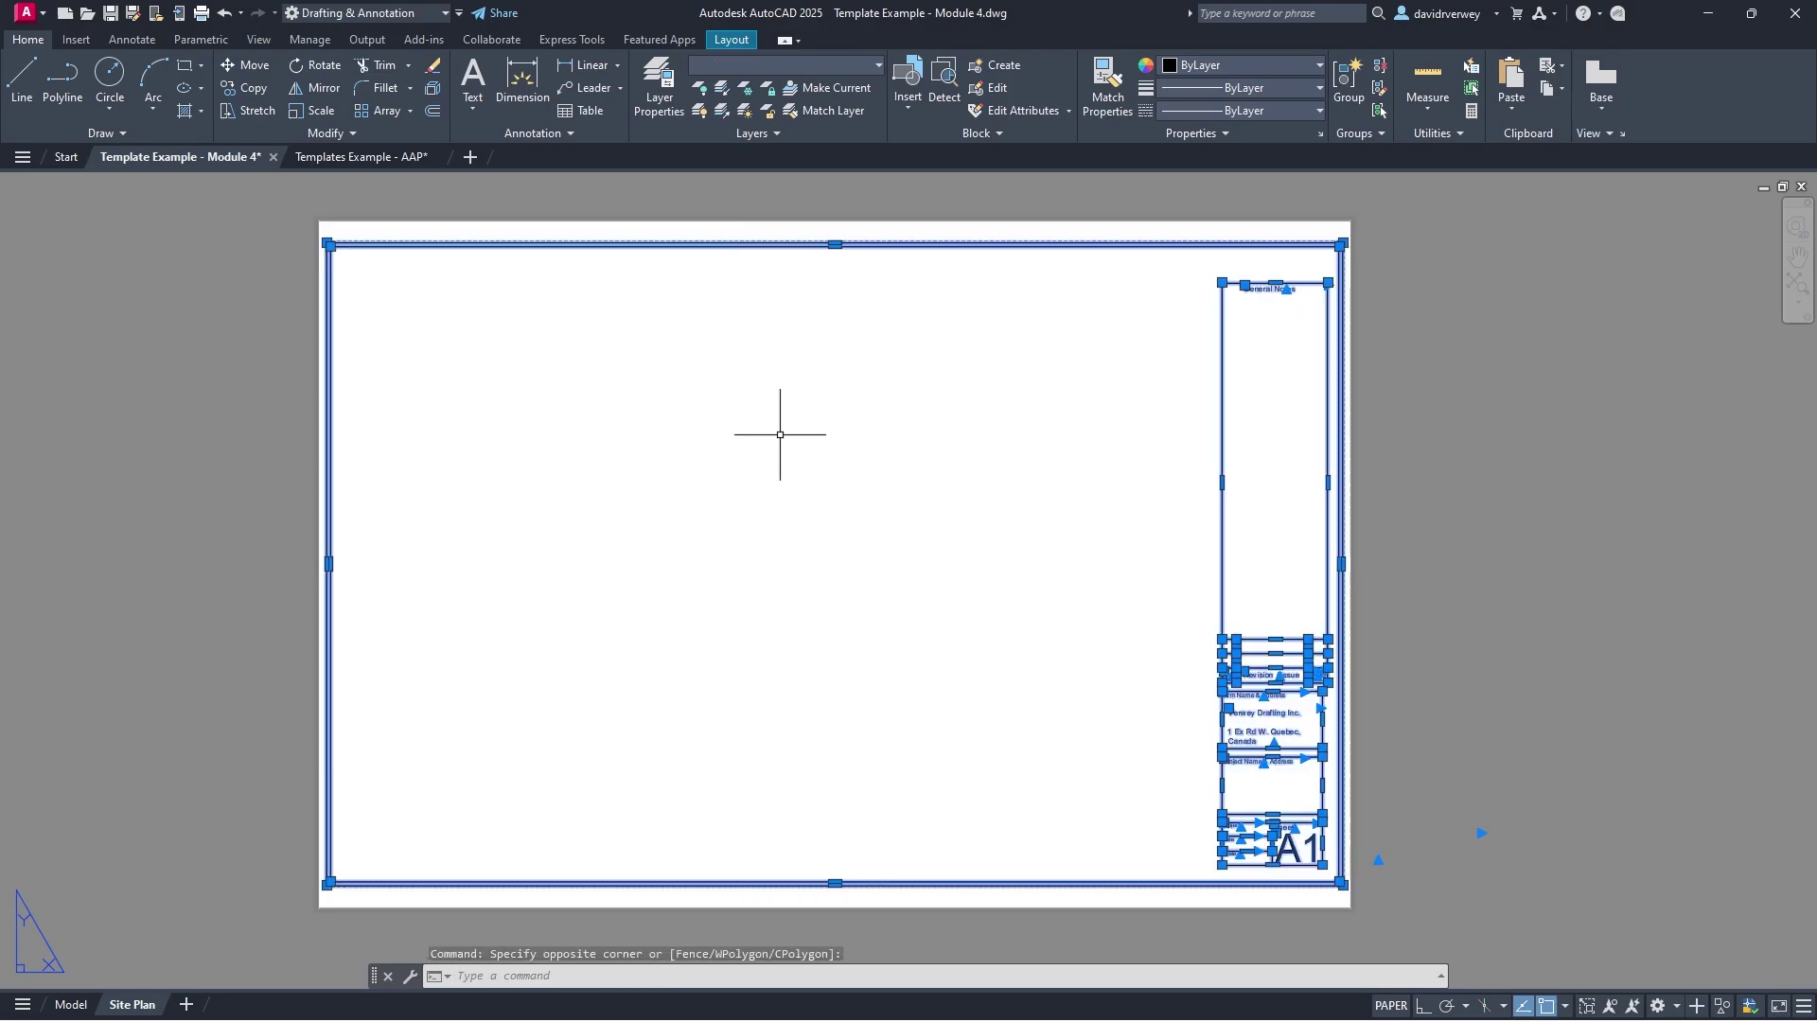
text(block)
key(Return)
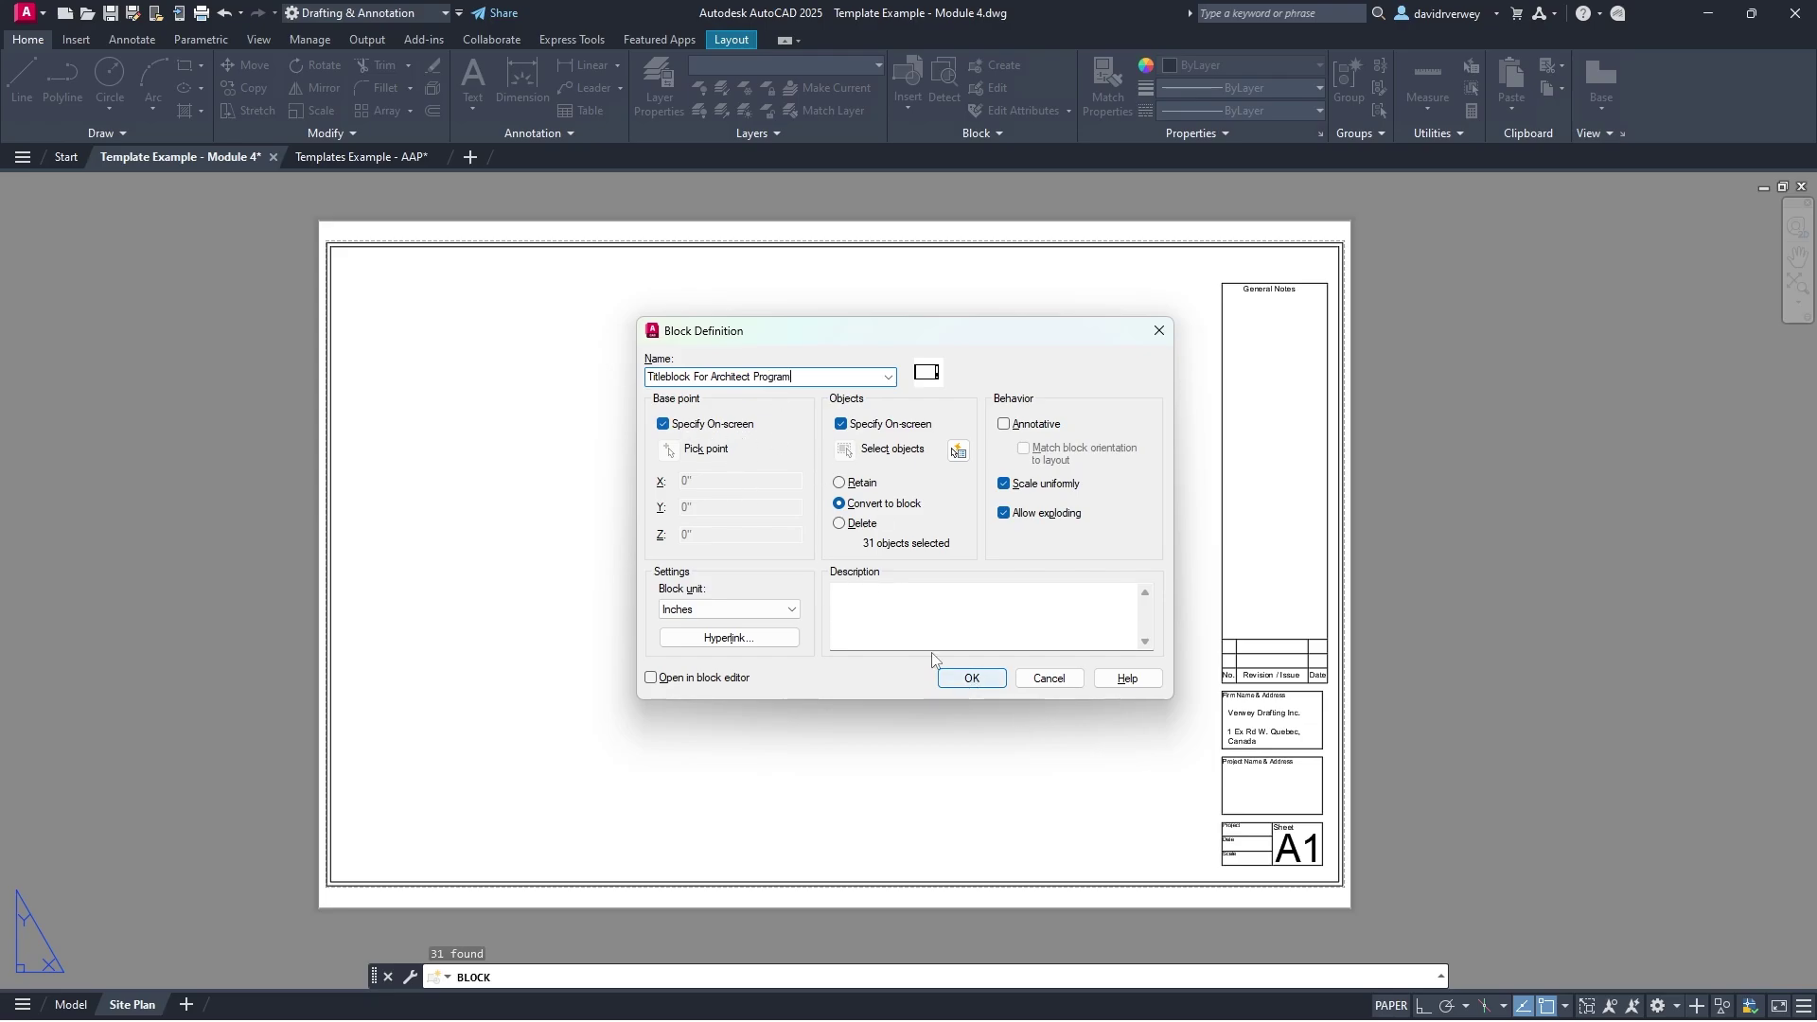
Step: Set the block's base point to the lower-left corner of the outer sheet border
click(697, 427)
click(669, 450)
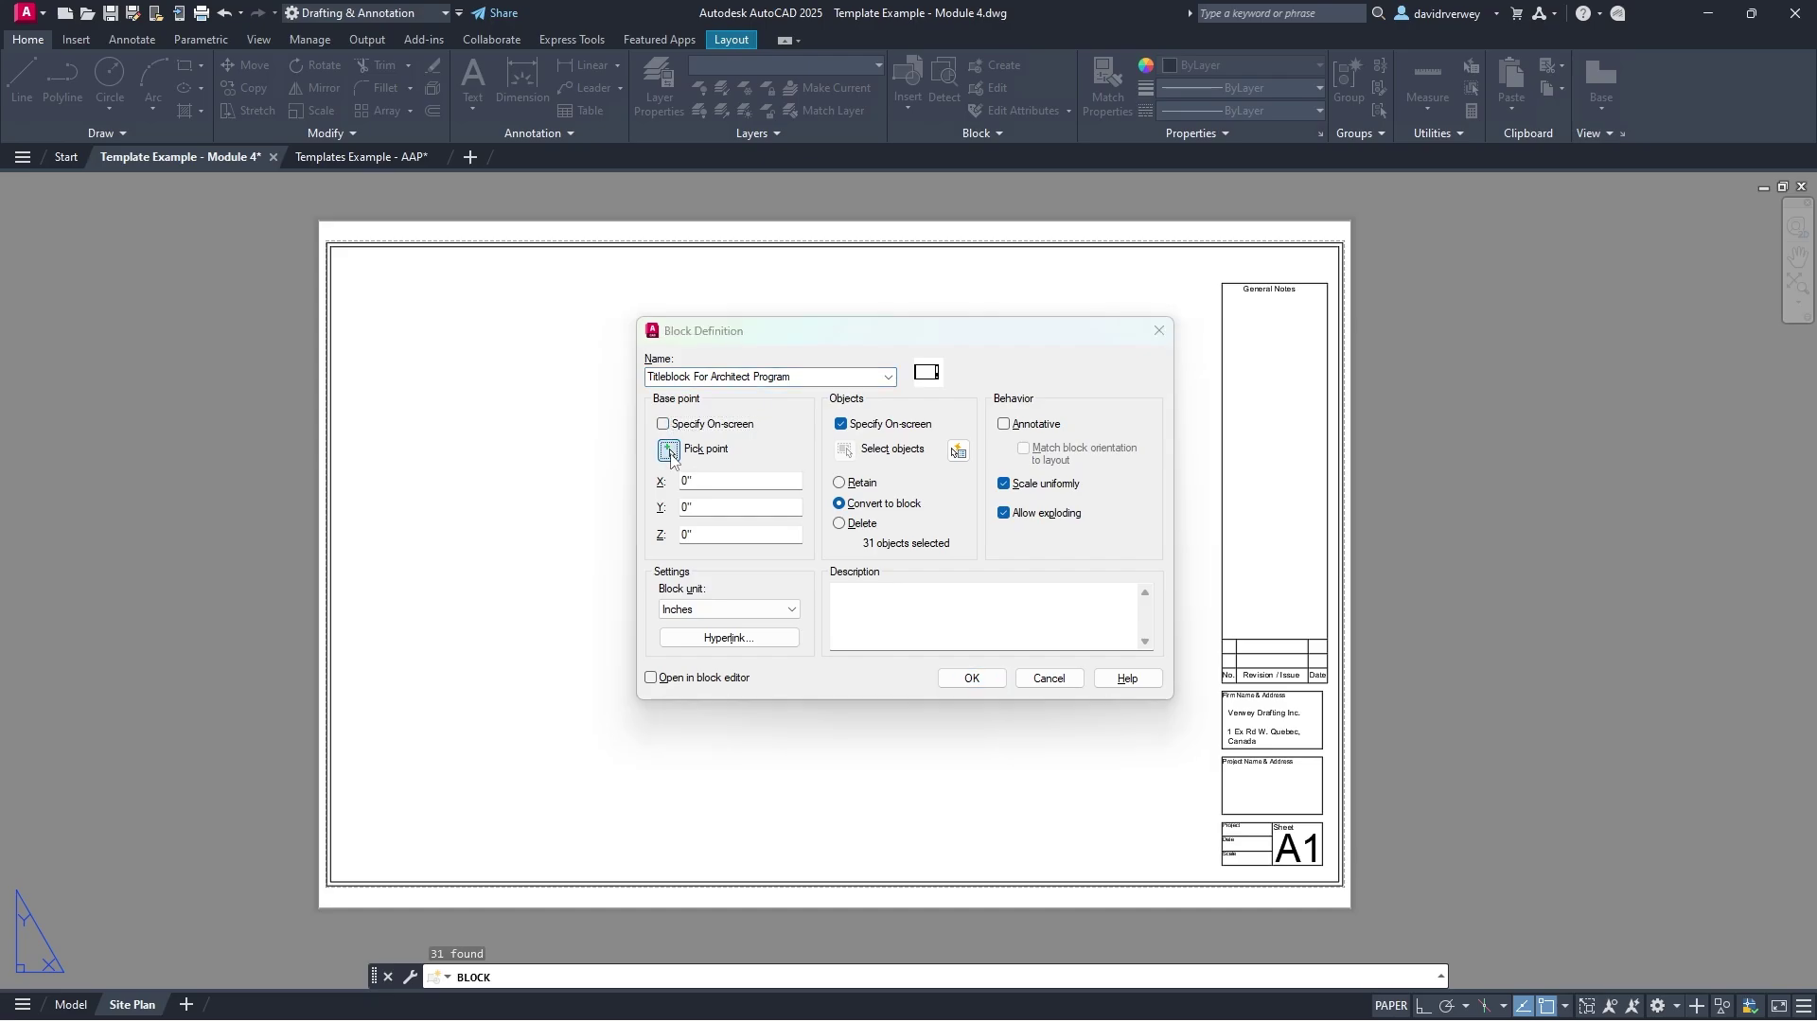
scroll(324, 880, up, 8)
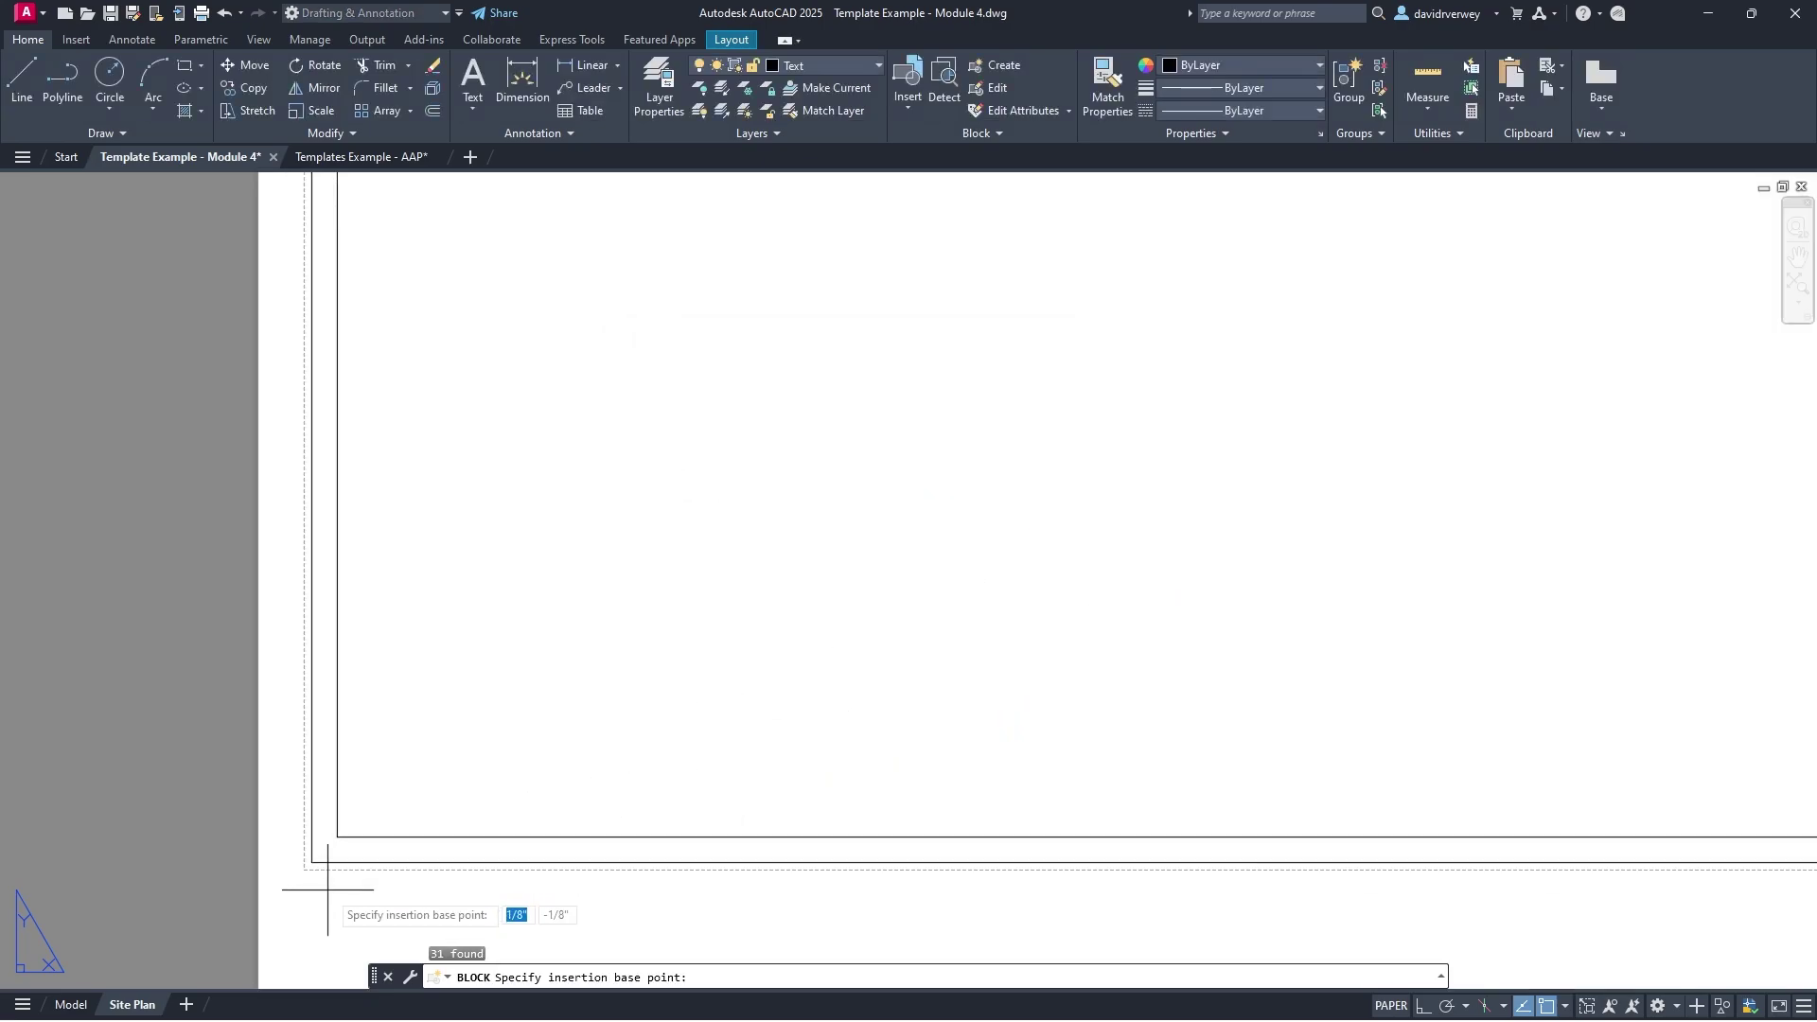
click(312, 863)
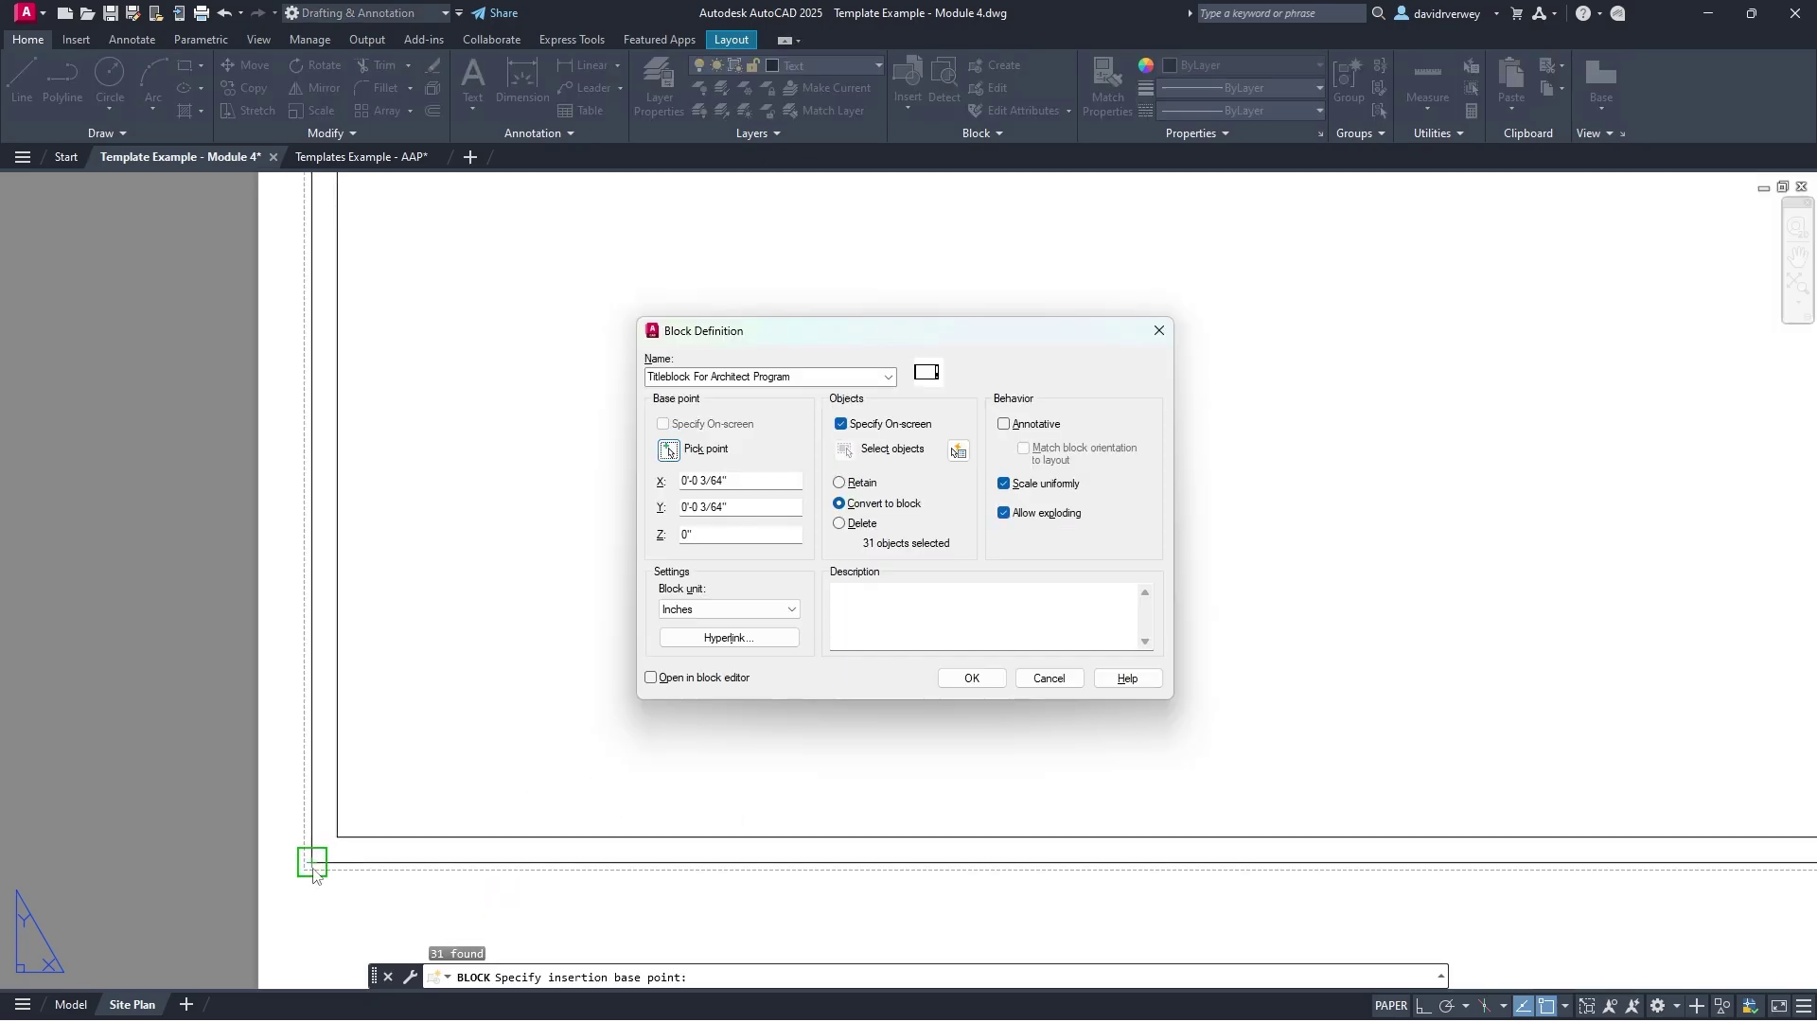
Step: Complete the block definition by selecting the entire border and title block as the objects converted to the block
click(967, 677)
scroll(967, 678, down, 7)
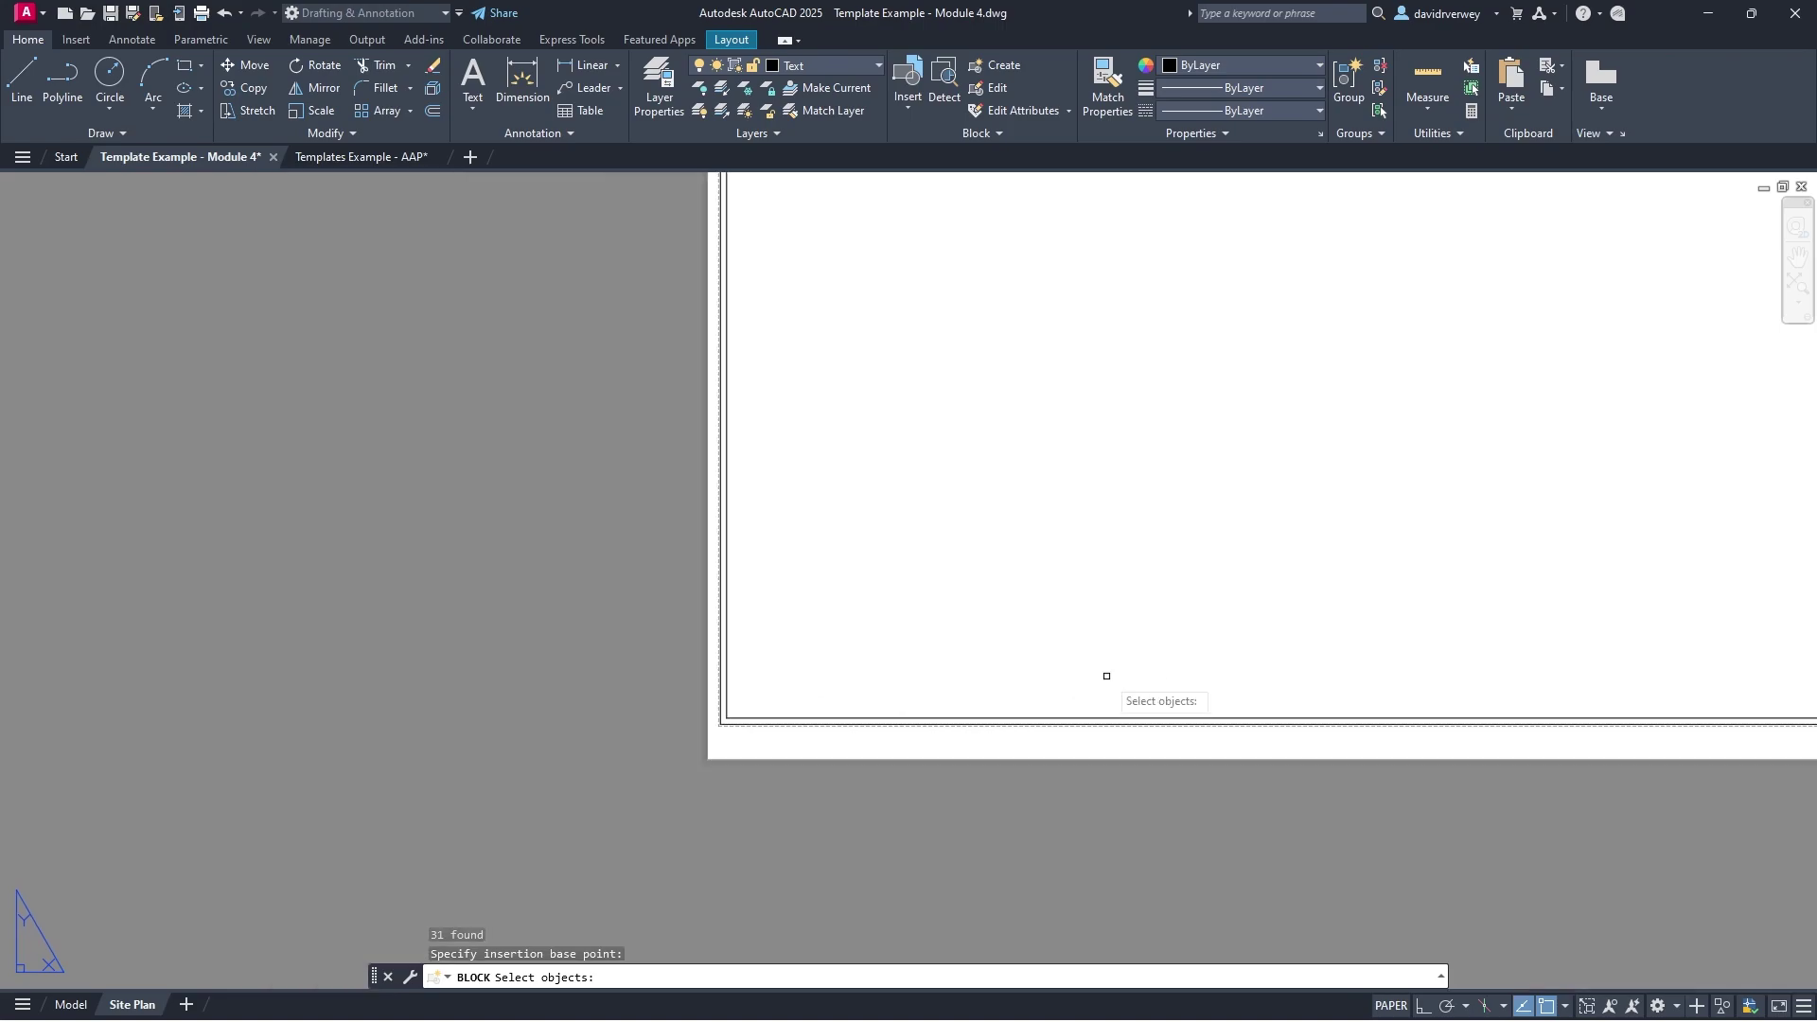
middle_drag(1259, 530, 973, 653)
scroll(973, 649, down, 3)
middle_drag(1192, 644, 955, 727)
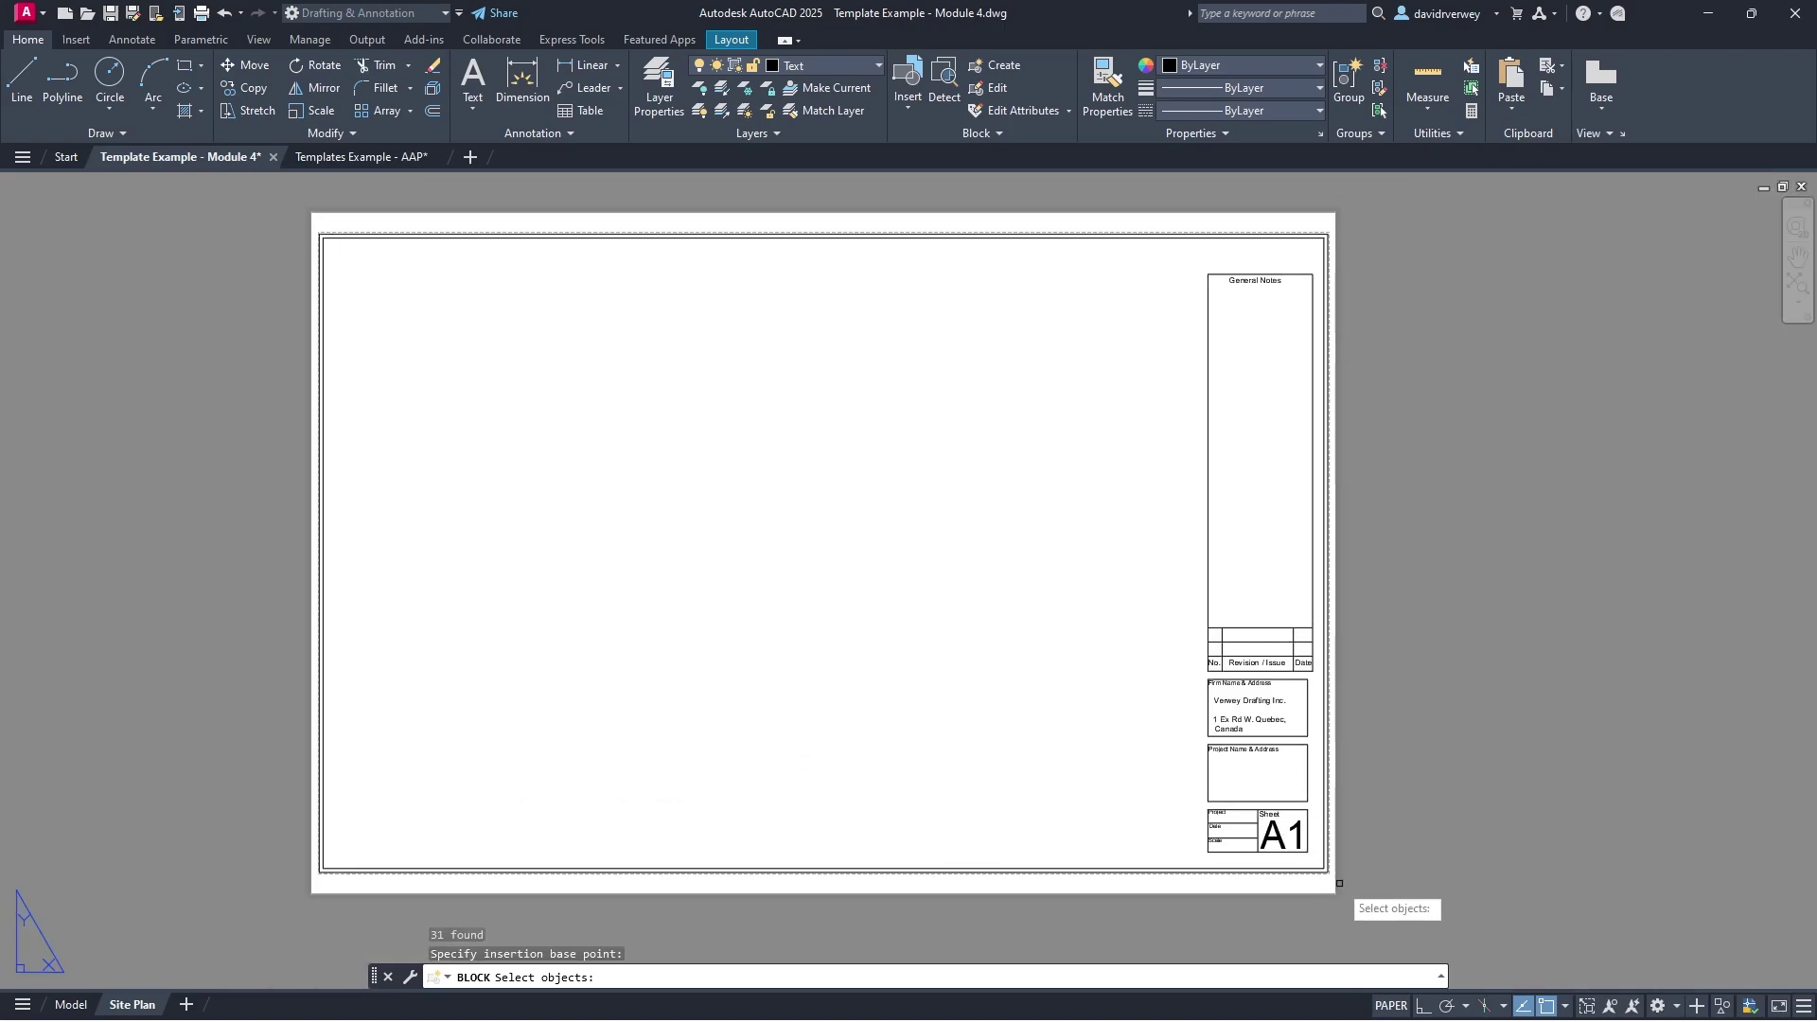
click(1334, 883)
click(826, 253)
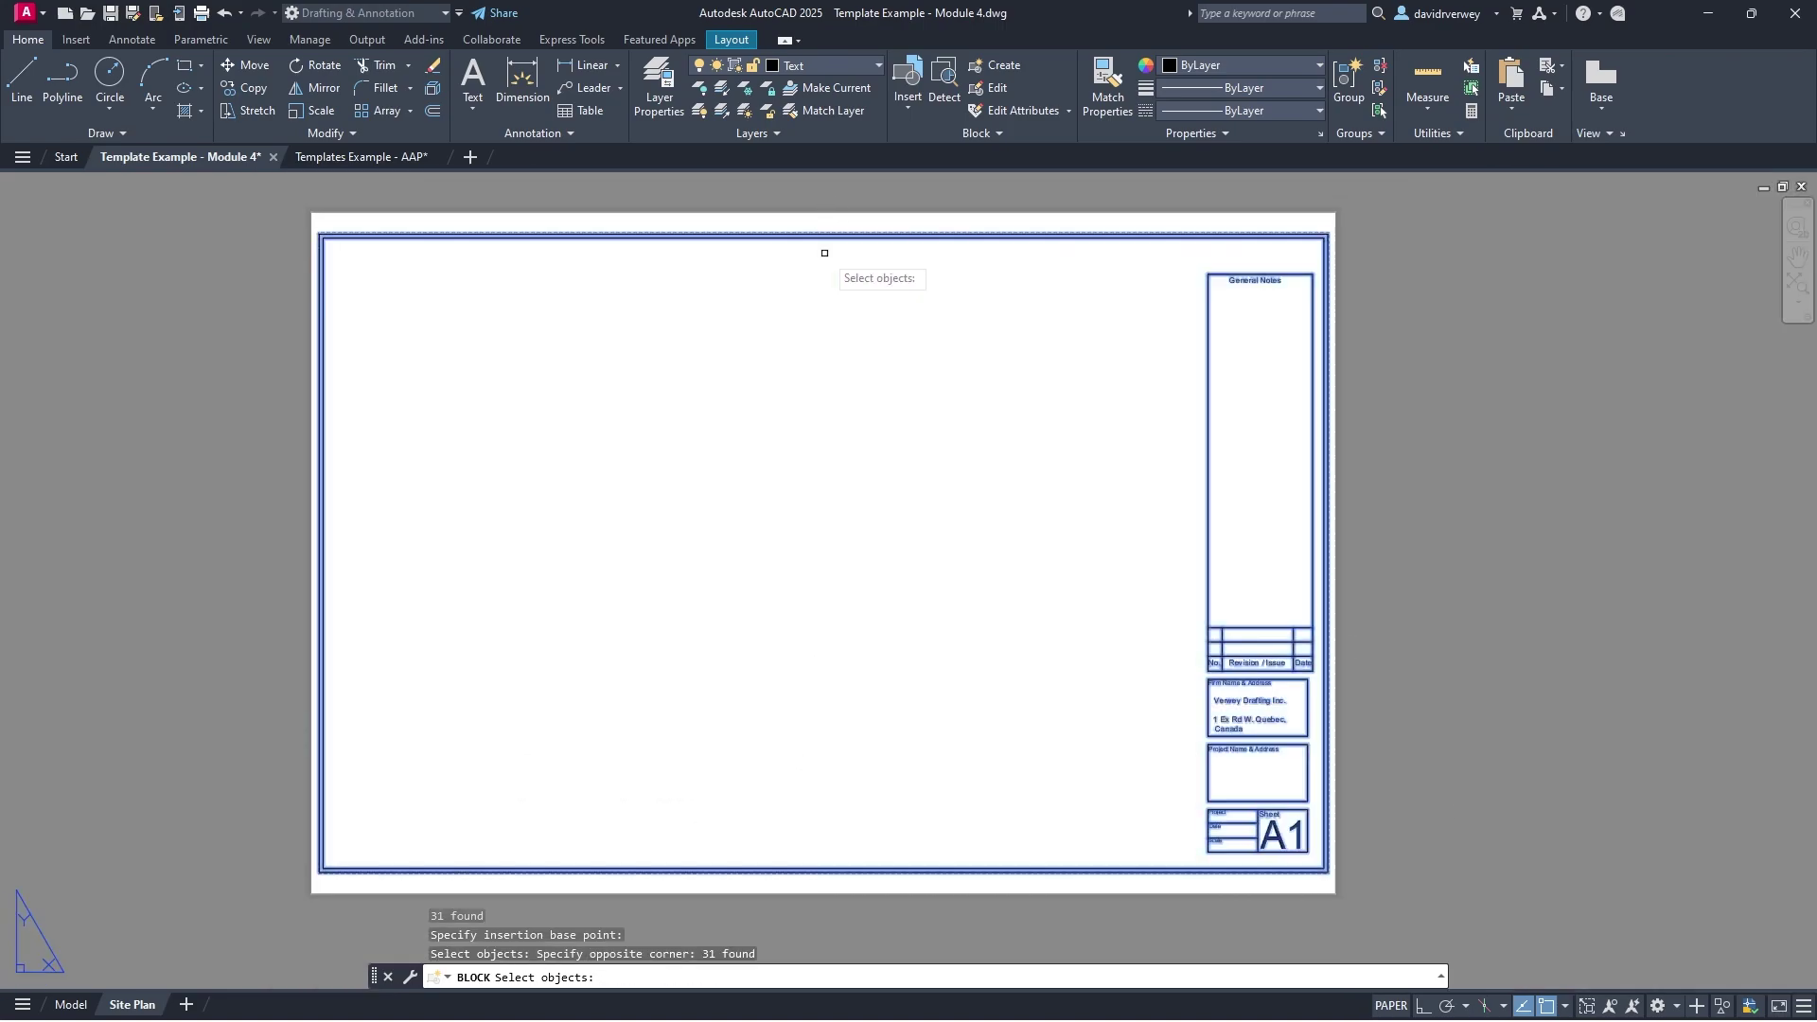
key(Return)
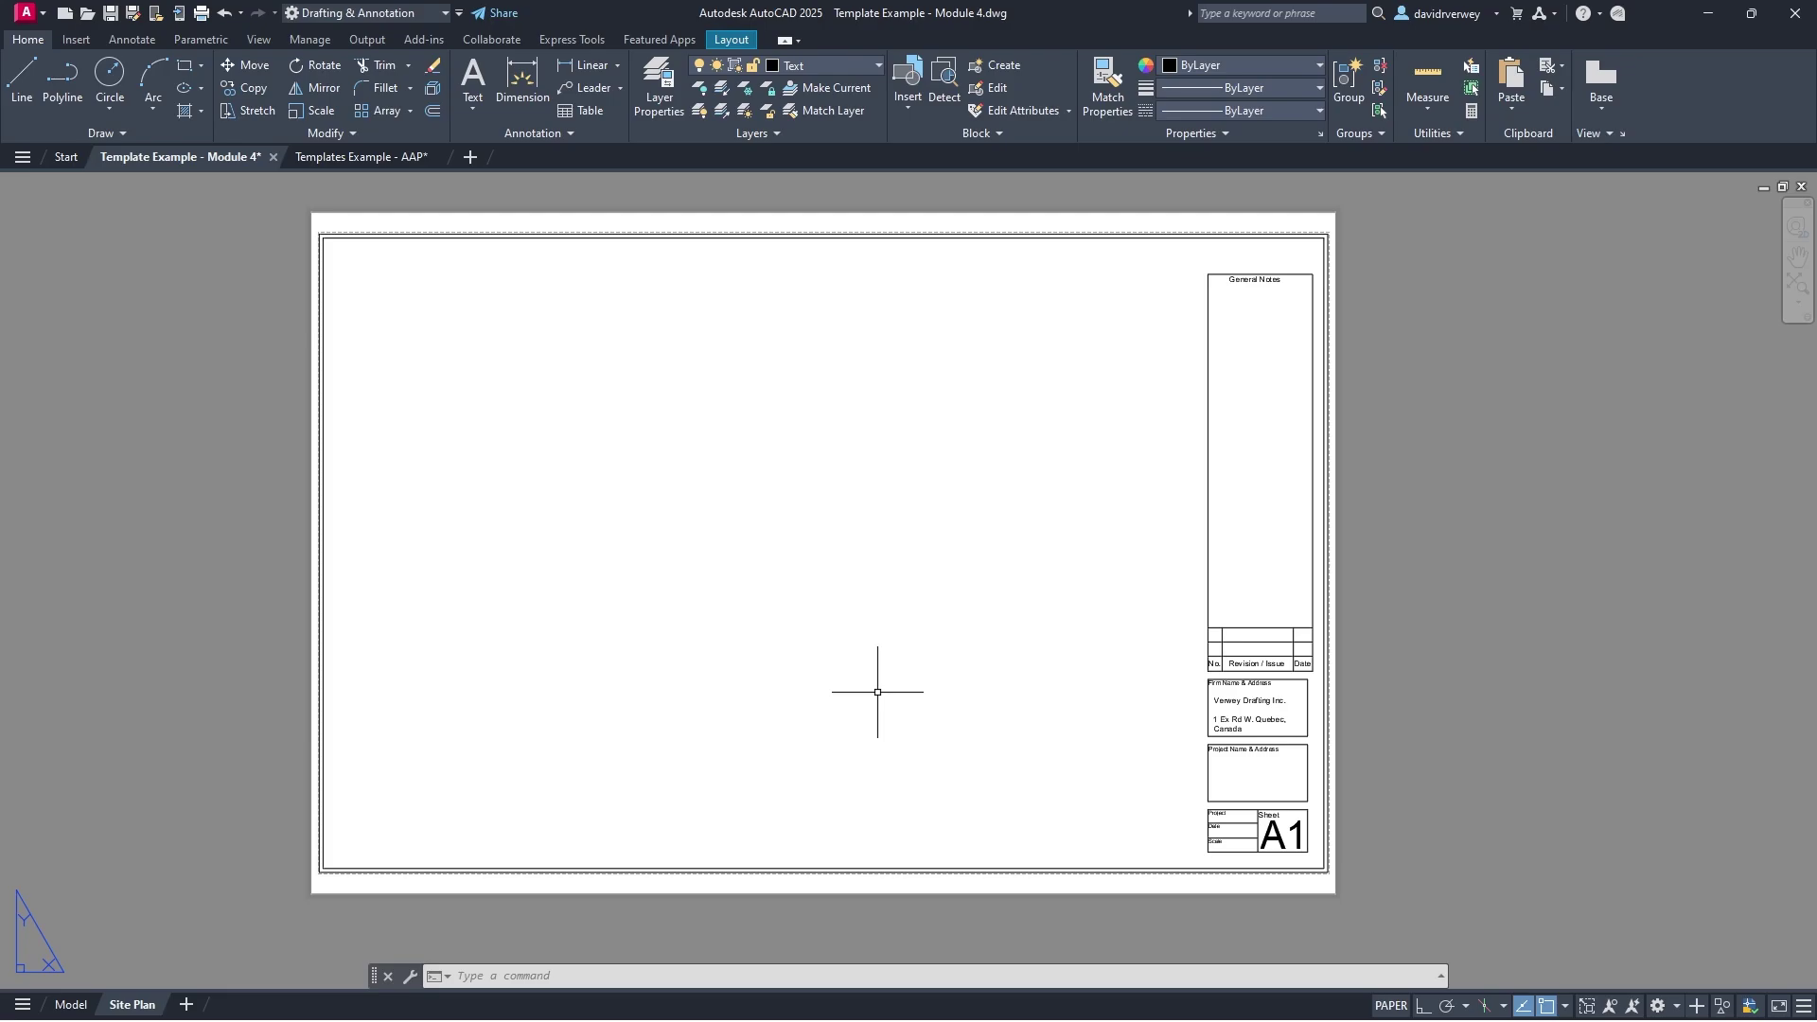
Step: Examine the viewport arrangement on the Templates Example - AAP layout and return to the Template Example - Module 4 drawing
click(375, 161)
scroll(937, 508, down, 8)
middle_drag(700, 430, 969, 670)
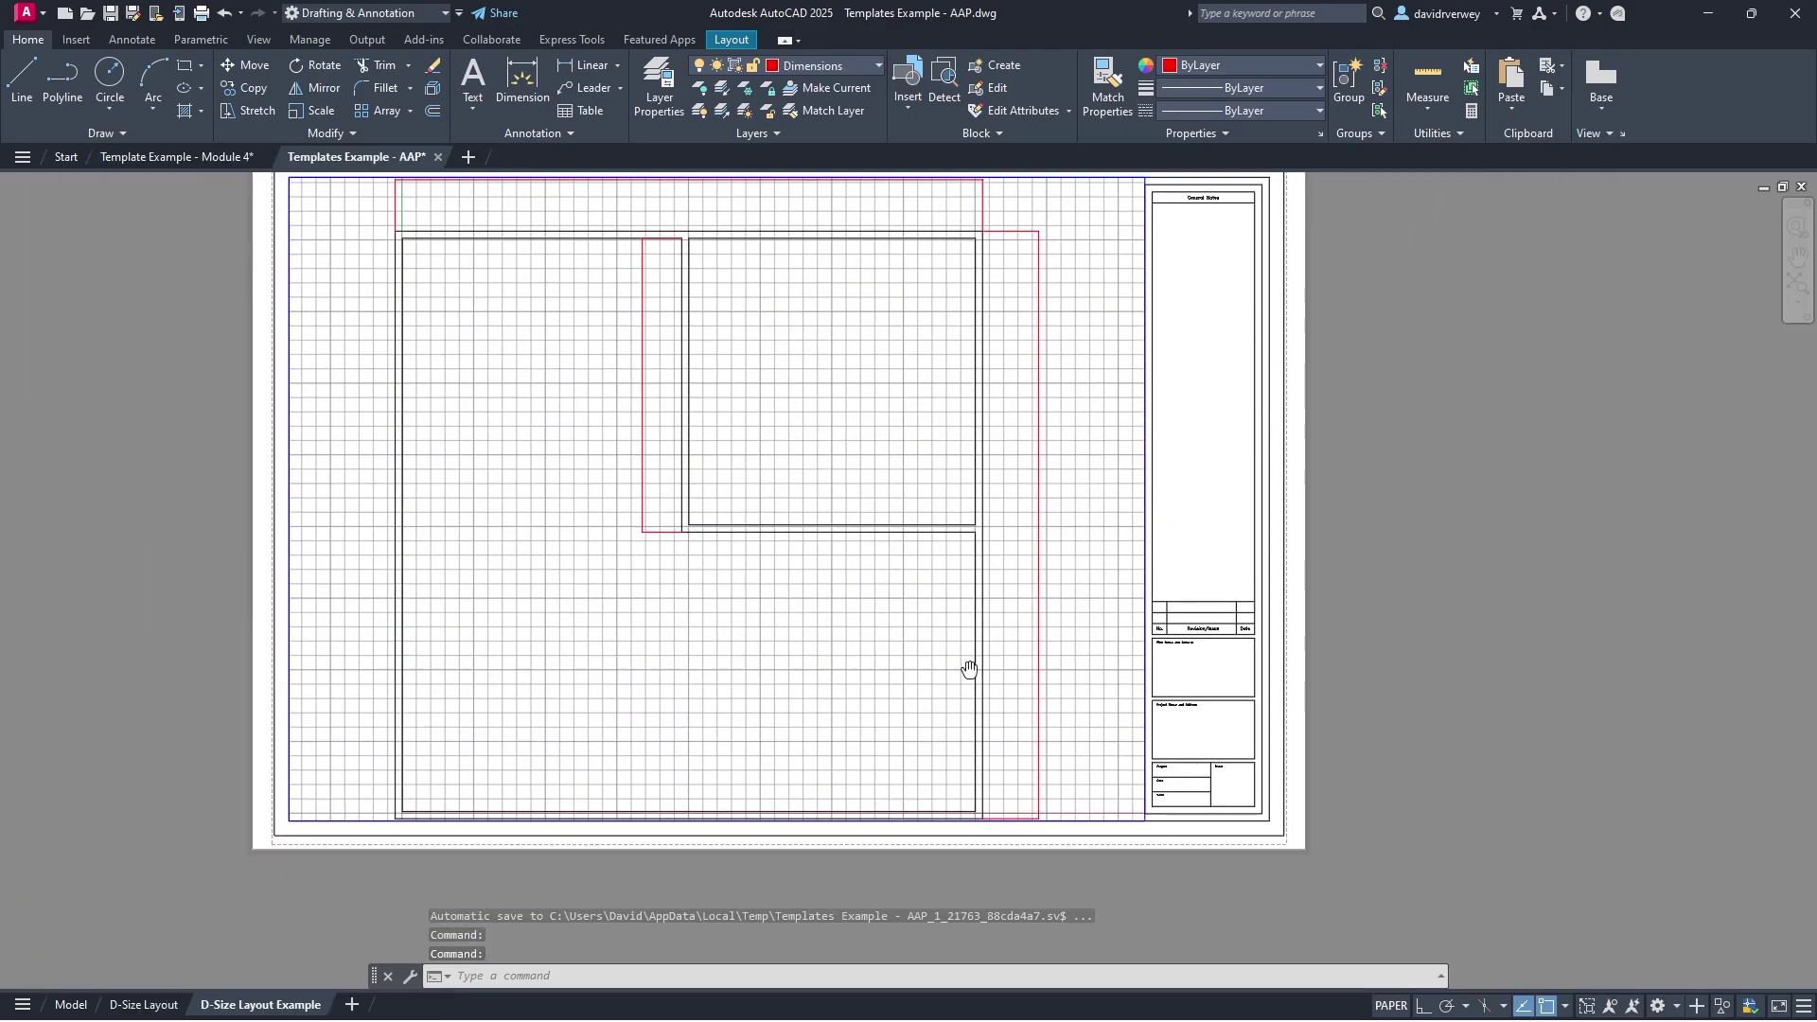
scroll(669, 389, up, 2)
click(181, 157)
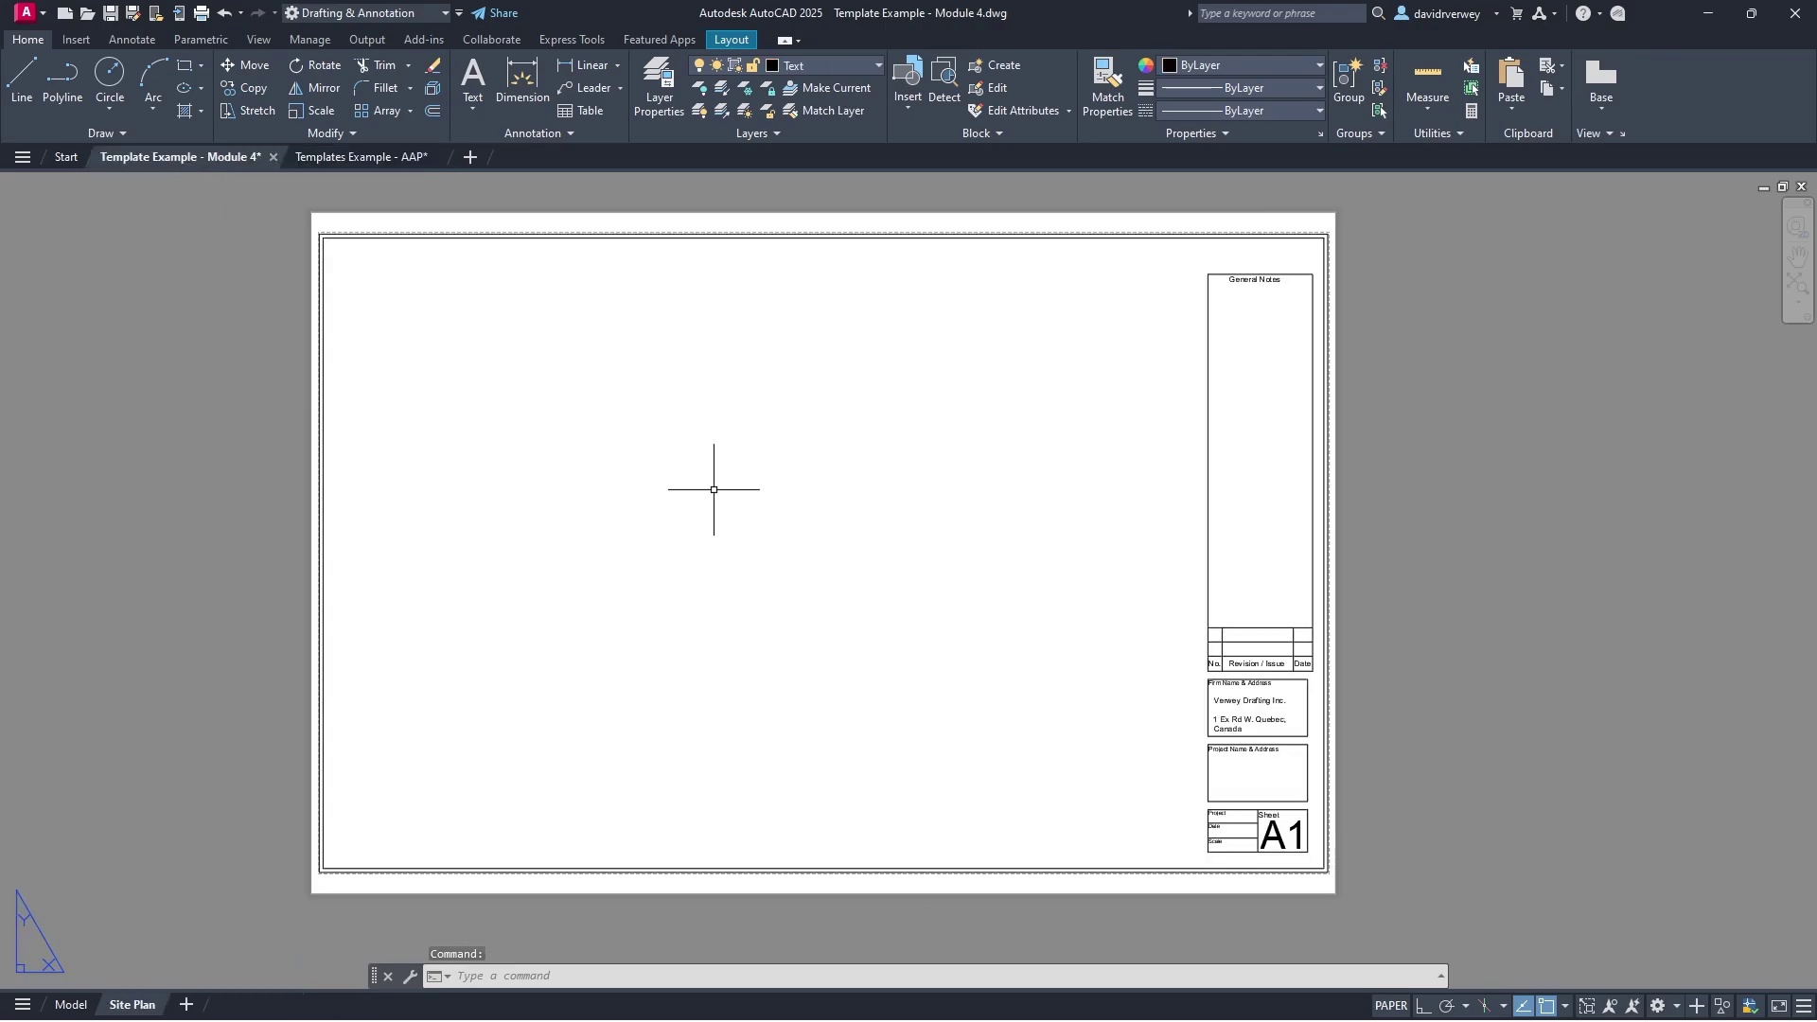
Step: Create a Single viewport from the inner border's upper-left corner to its bottom edge in line with the title block's left side
middle_drag(877, 605, 921, 584)
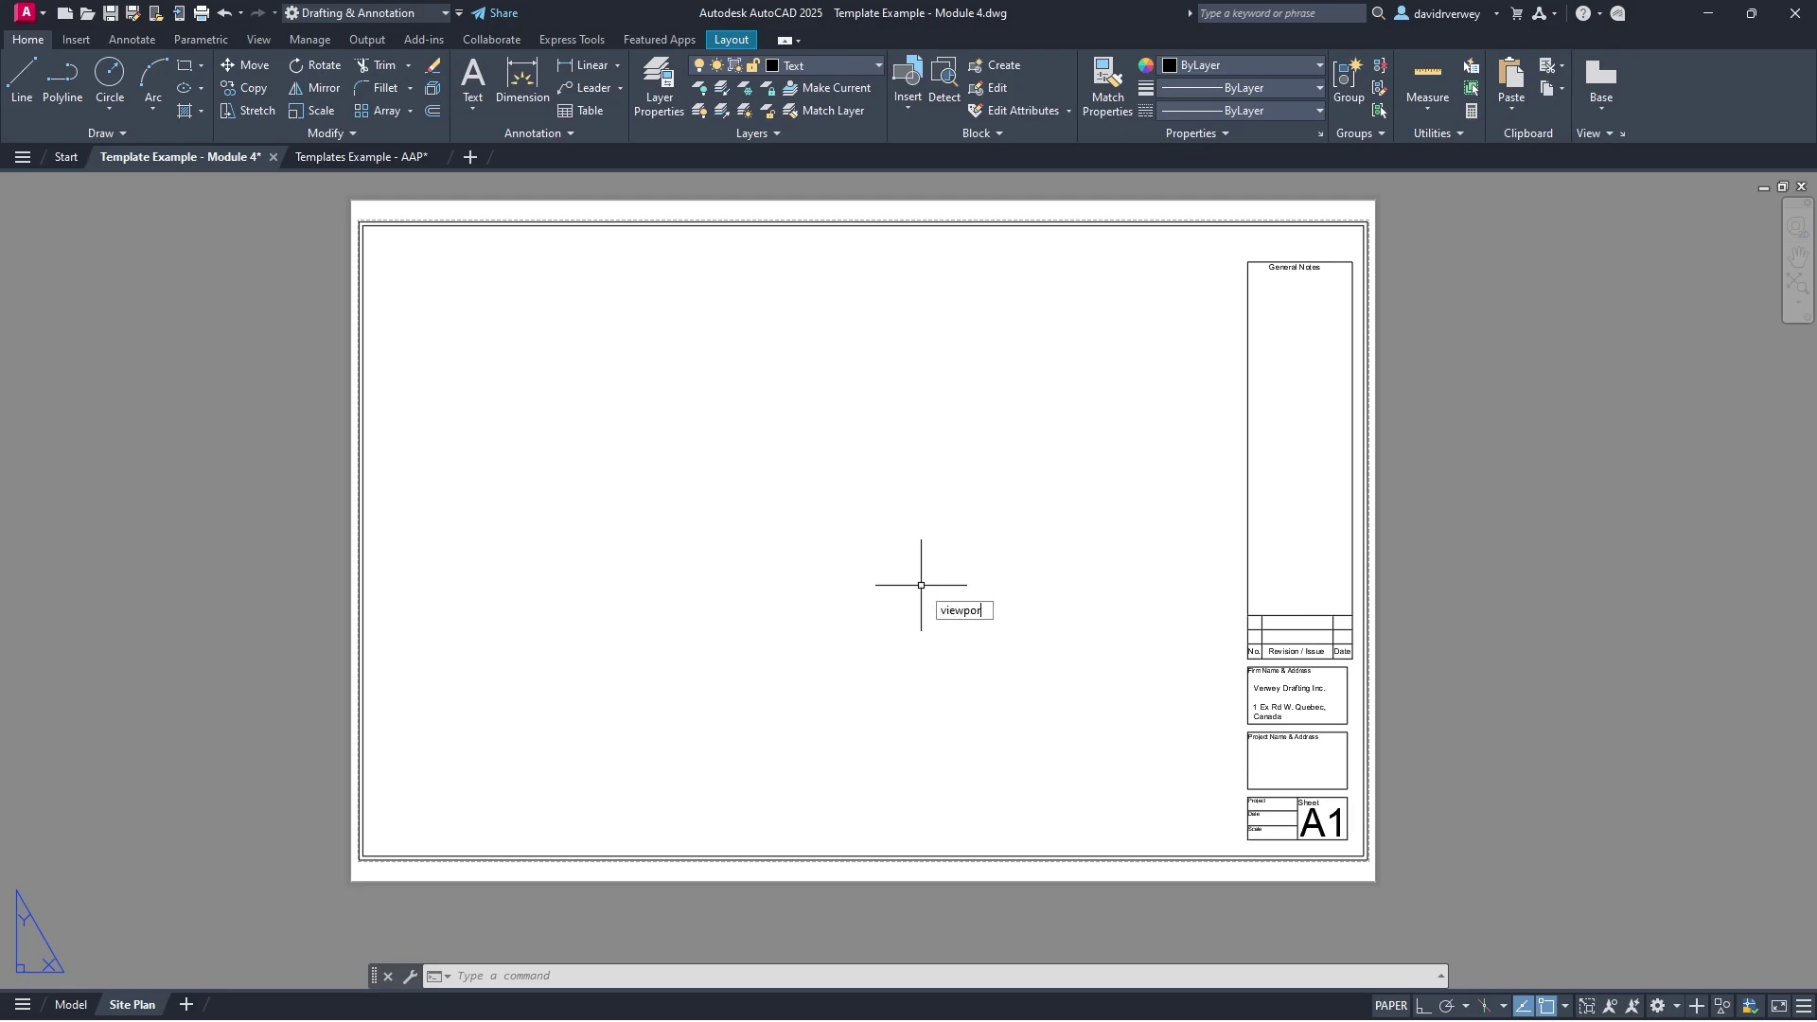
key(Return)
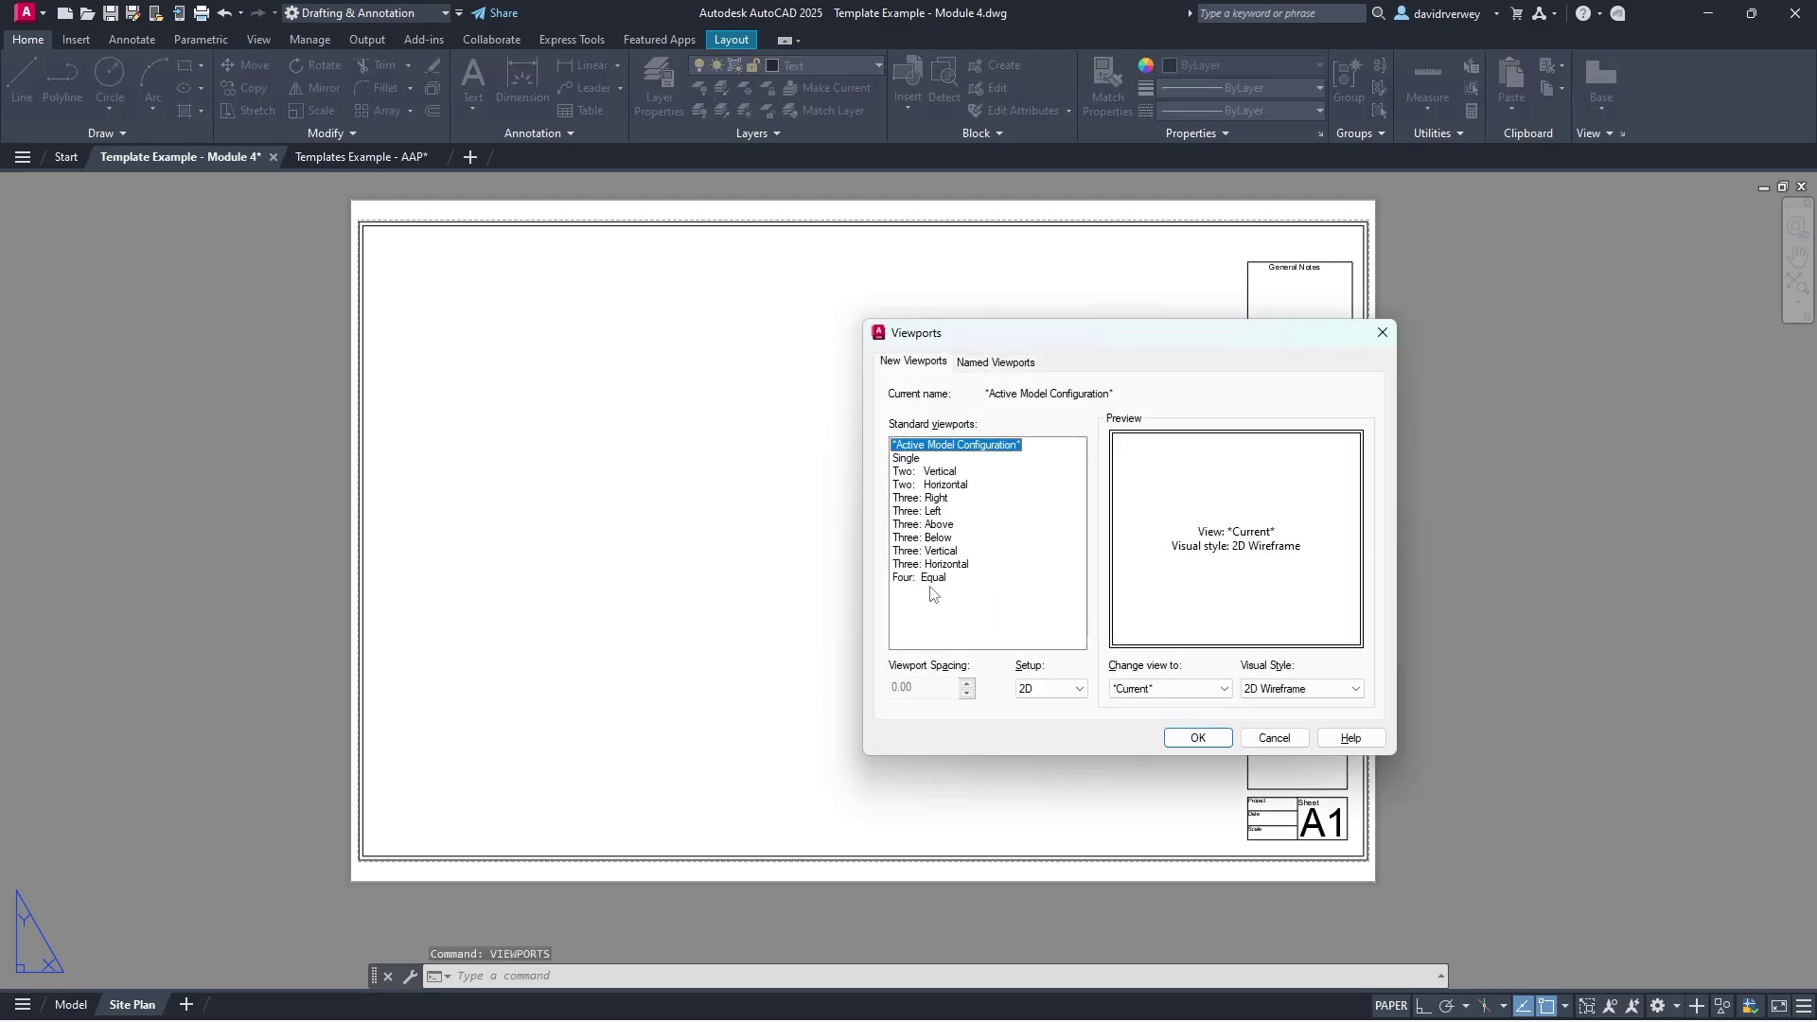
click(905, 458)
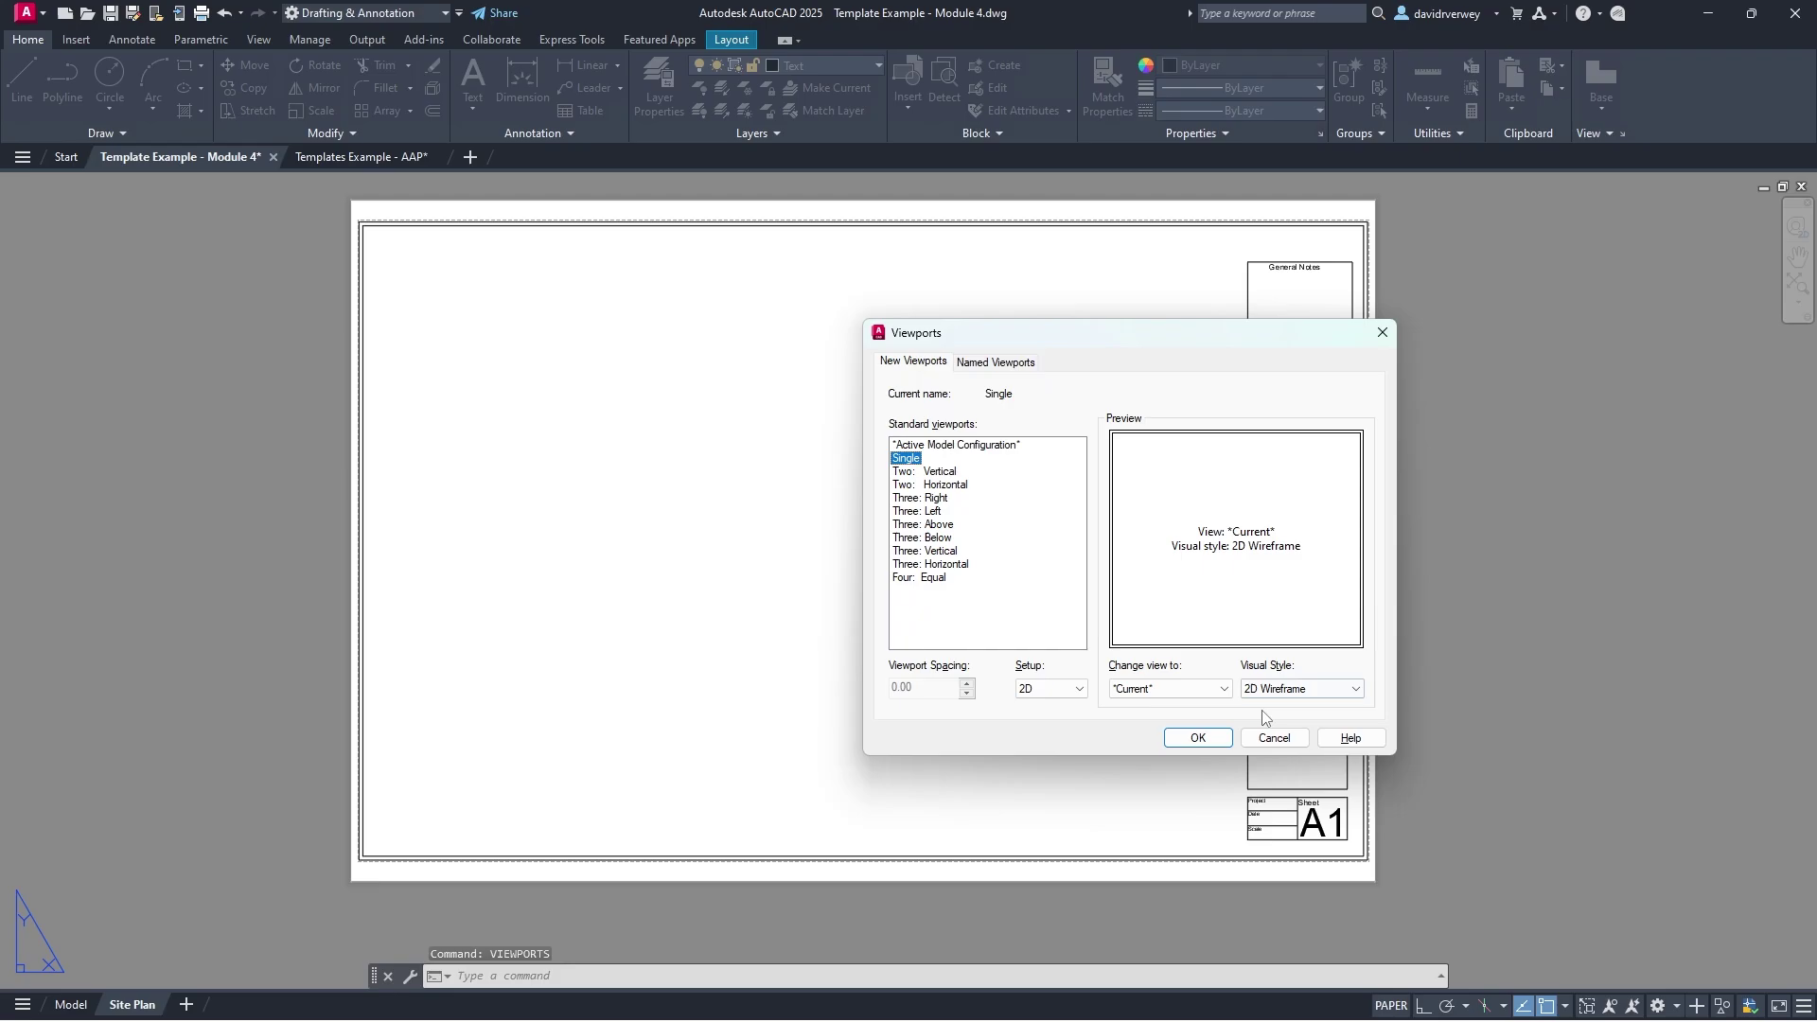
click(1197, 737)
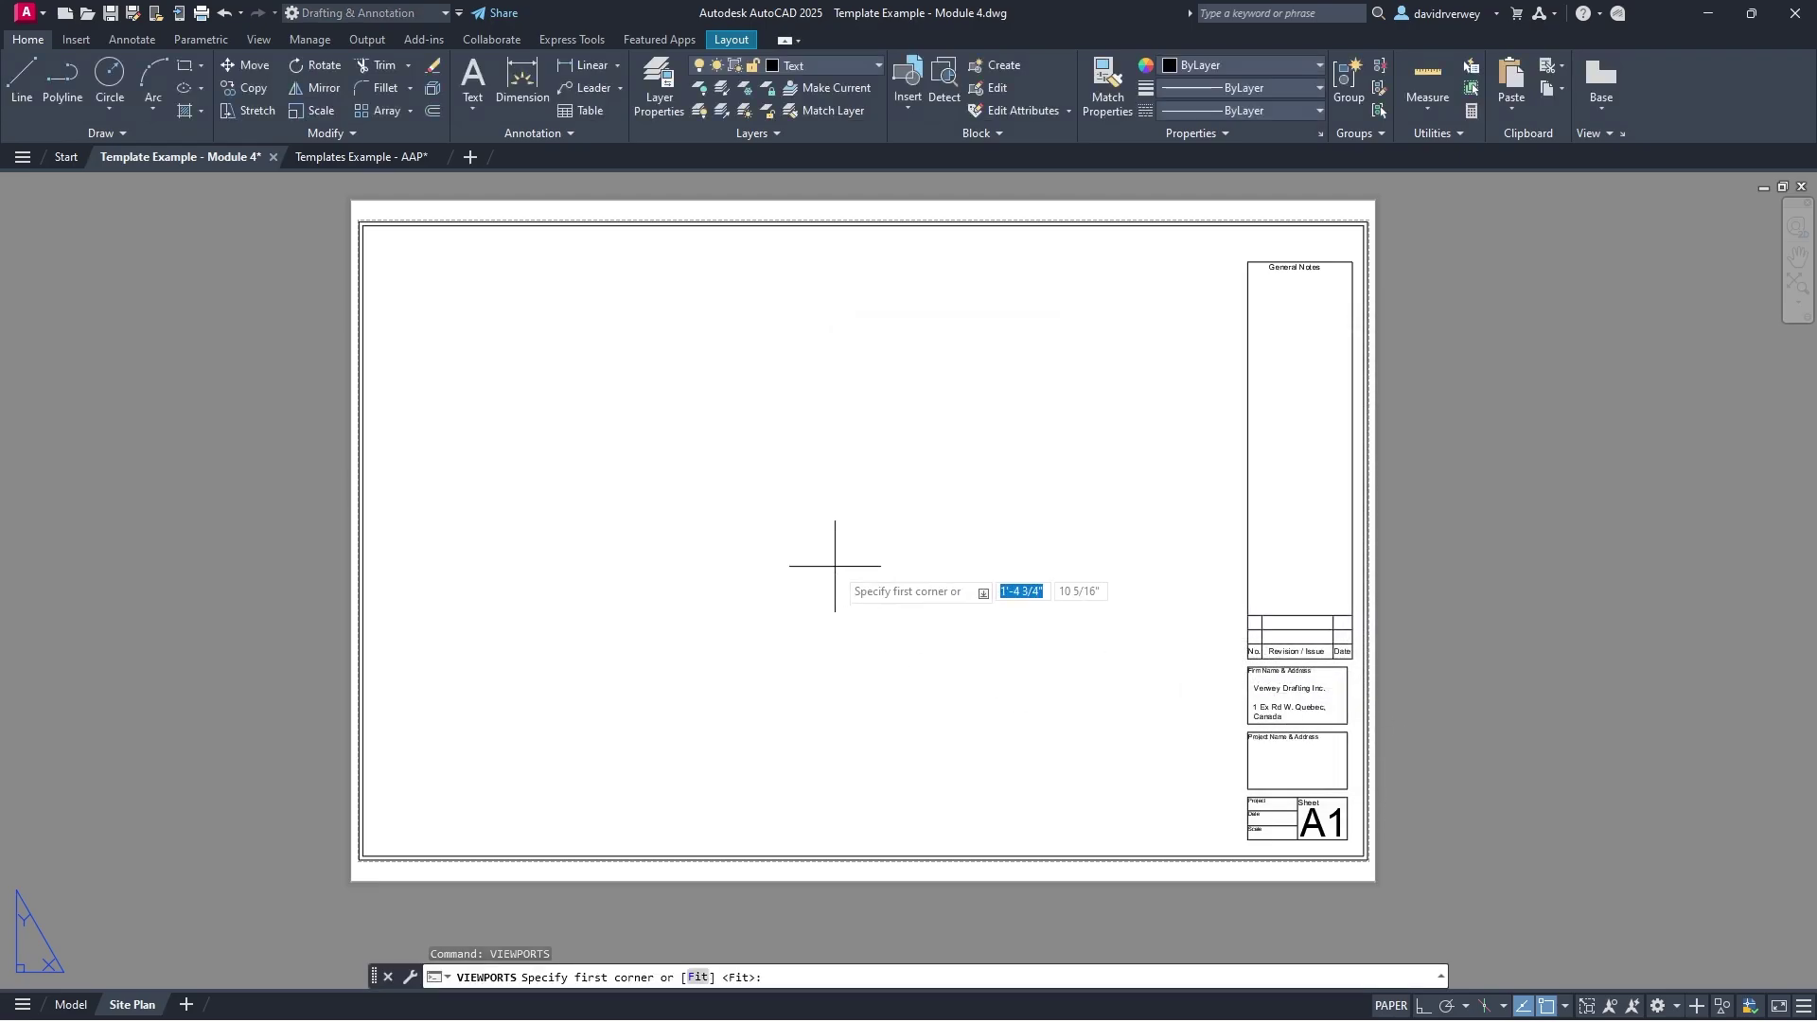
click(362, 226)
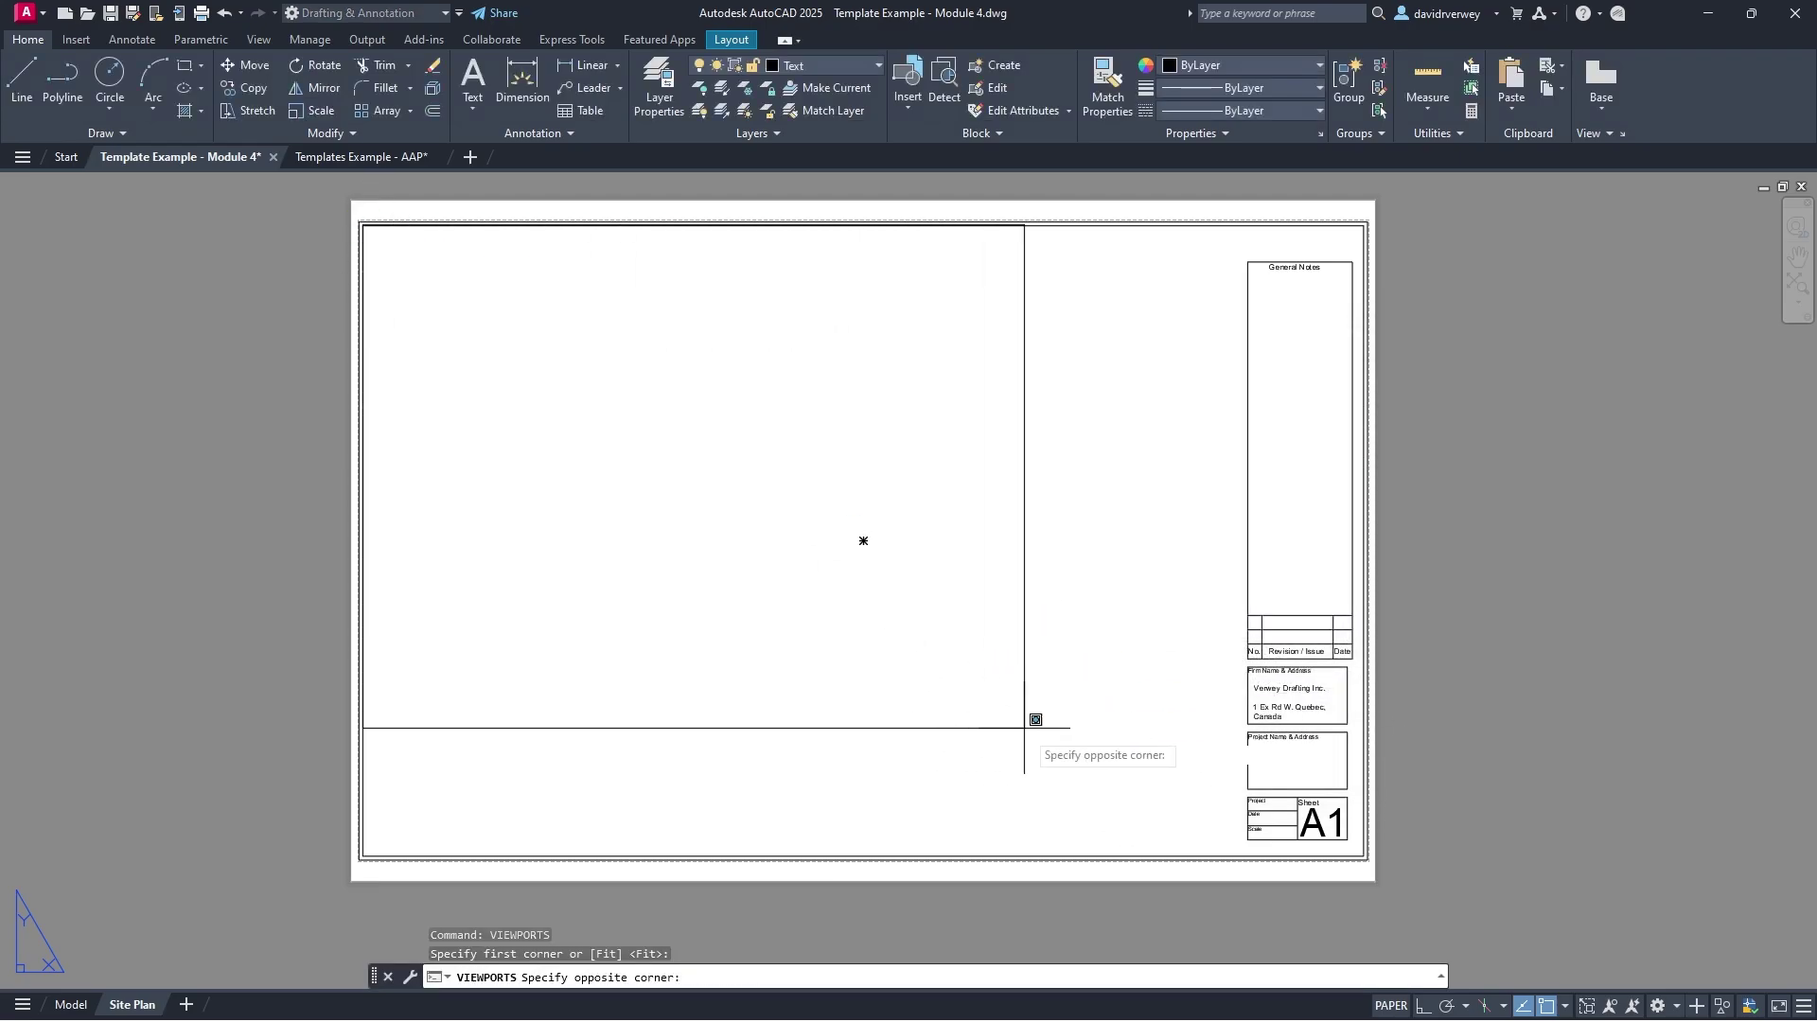
click(1247, 855)
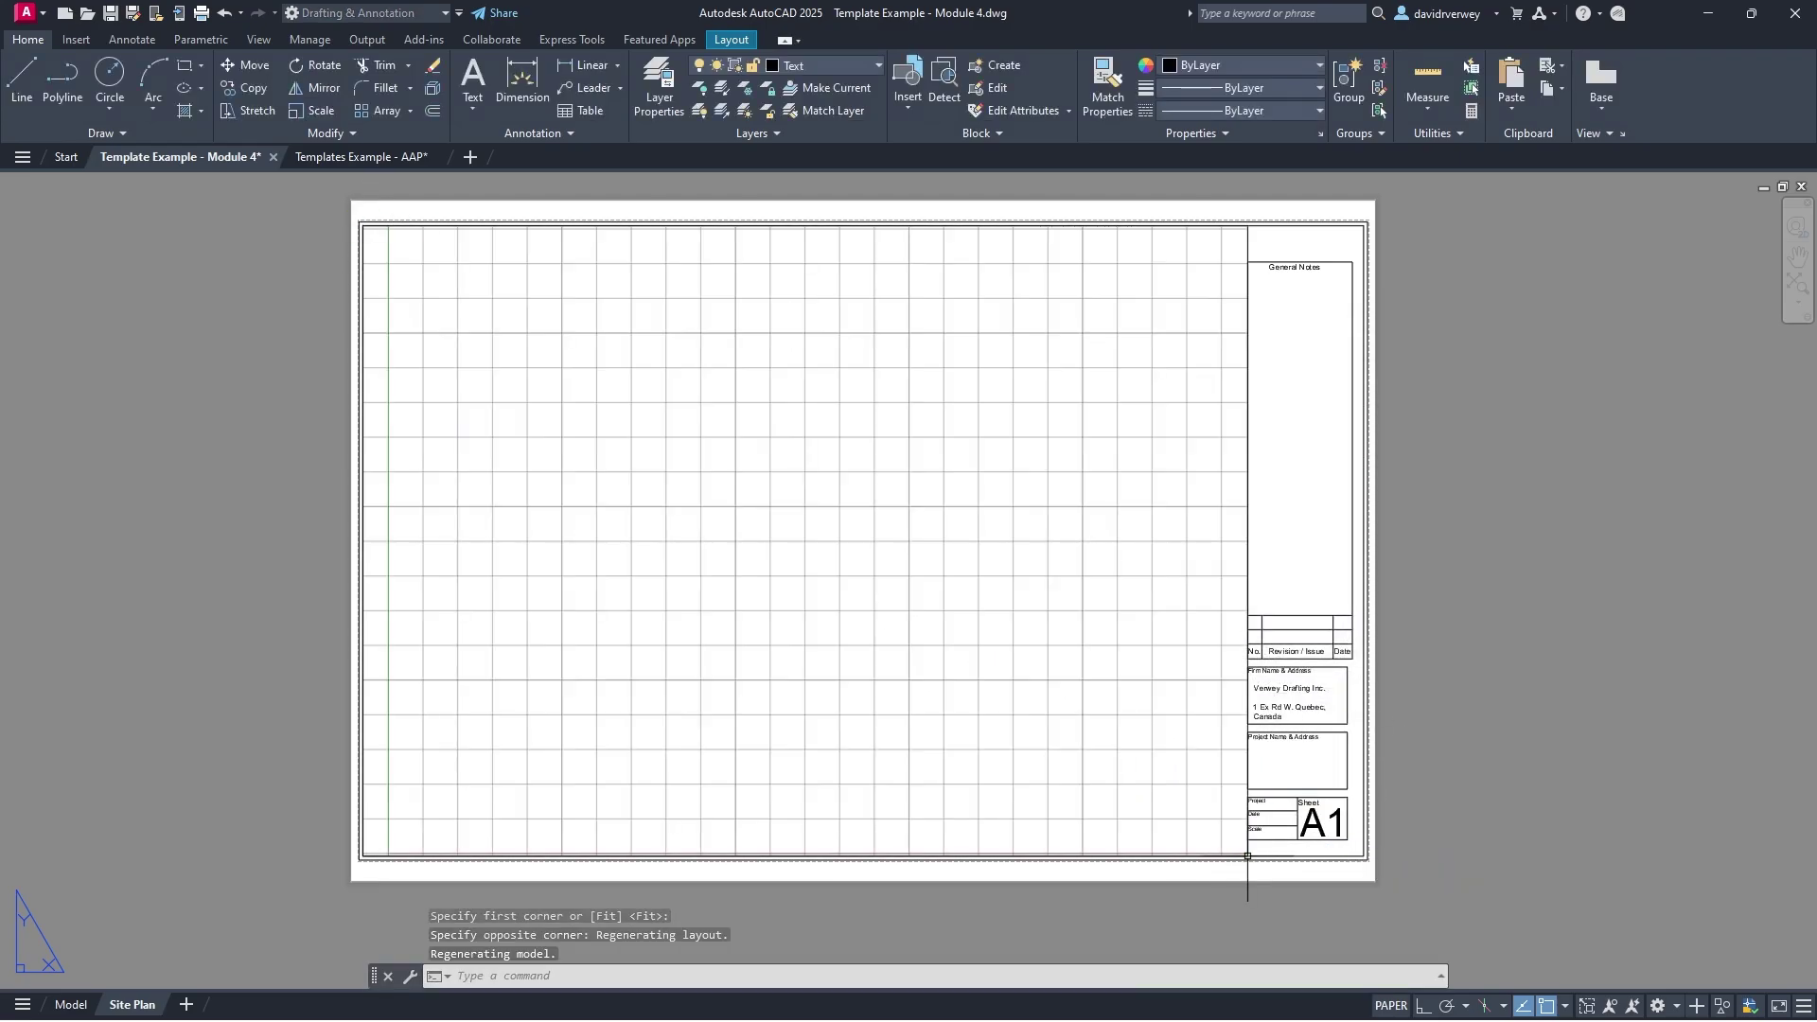
Step: Stretch the viewport's right edge to the left to leave a gap beside the General Notes box
click(1250, 248)
click(1245, 248)
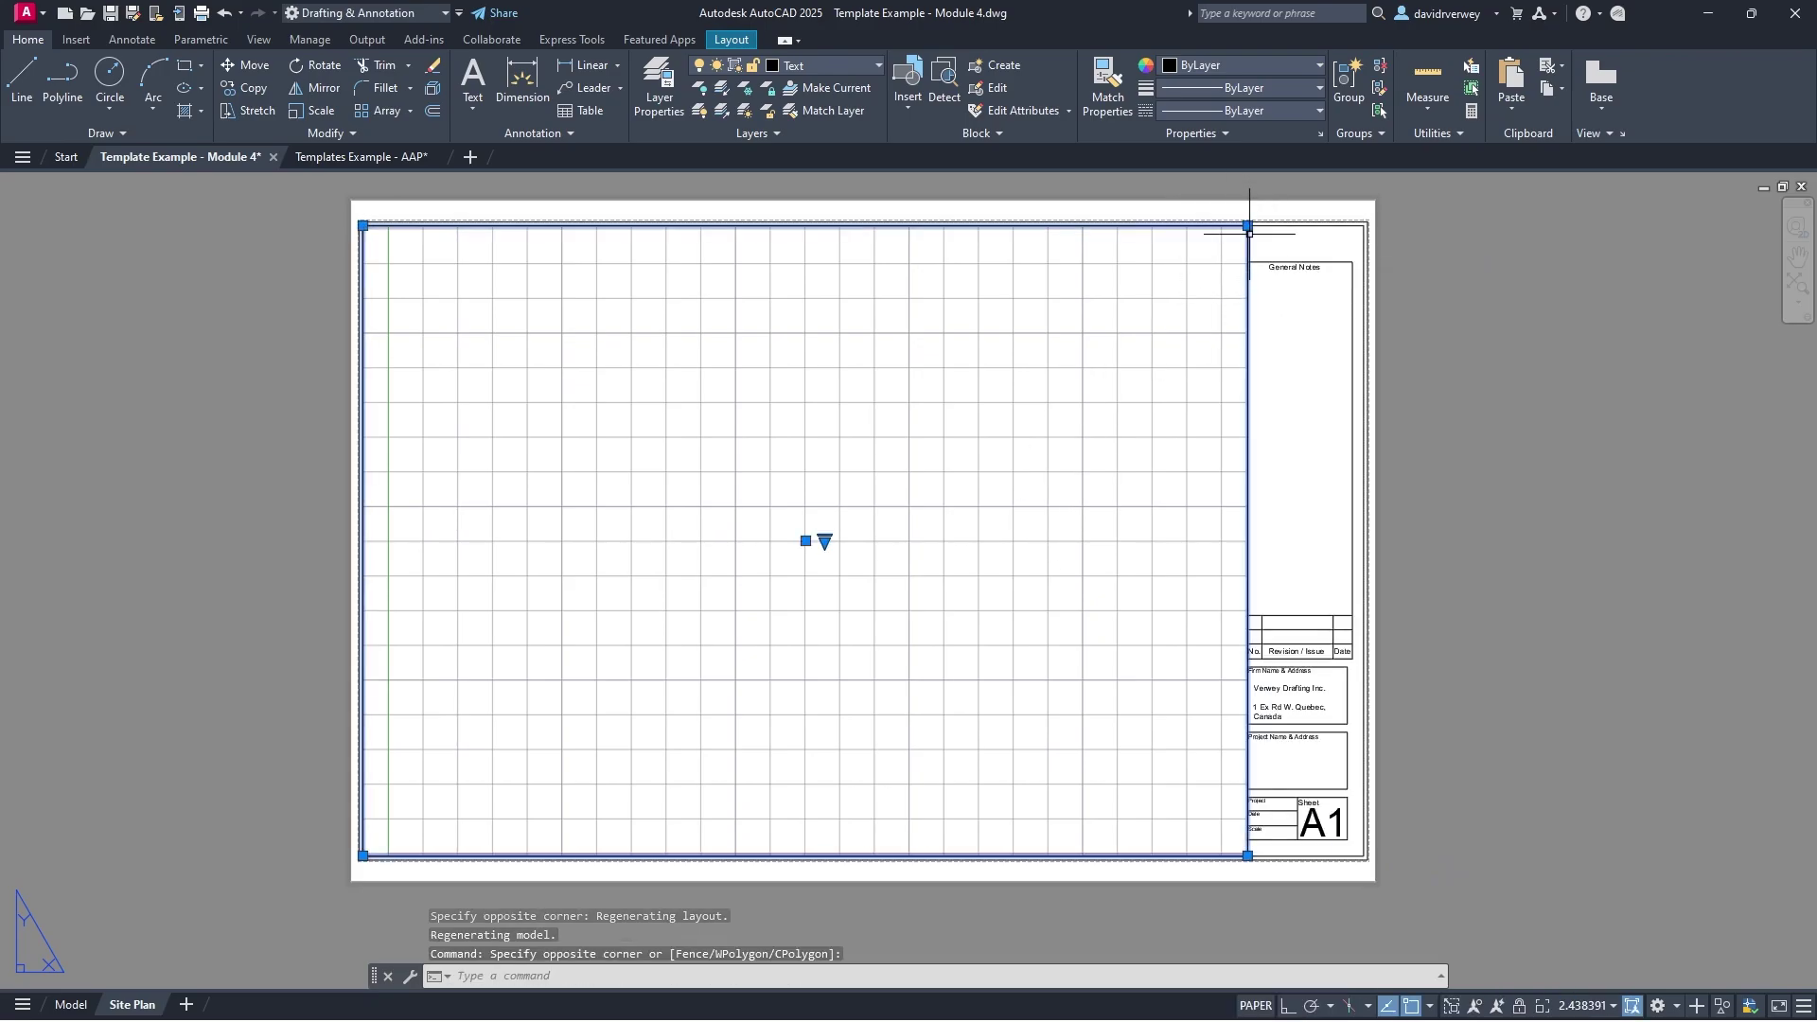
scroll(1230, 198, up, 5)
click(1246, 202)
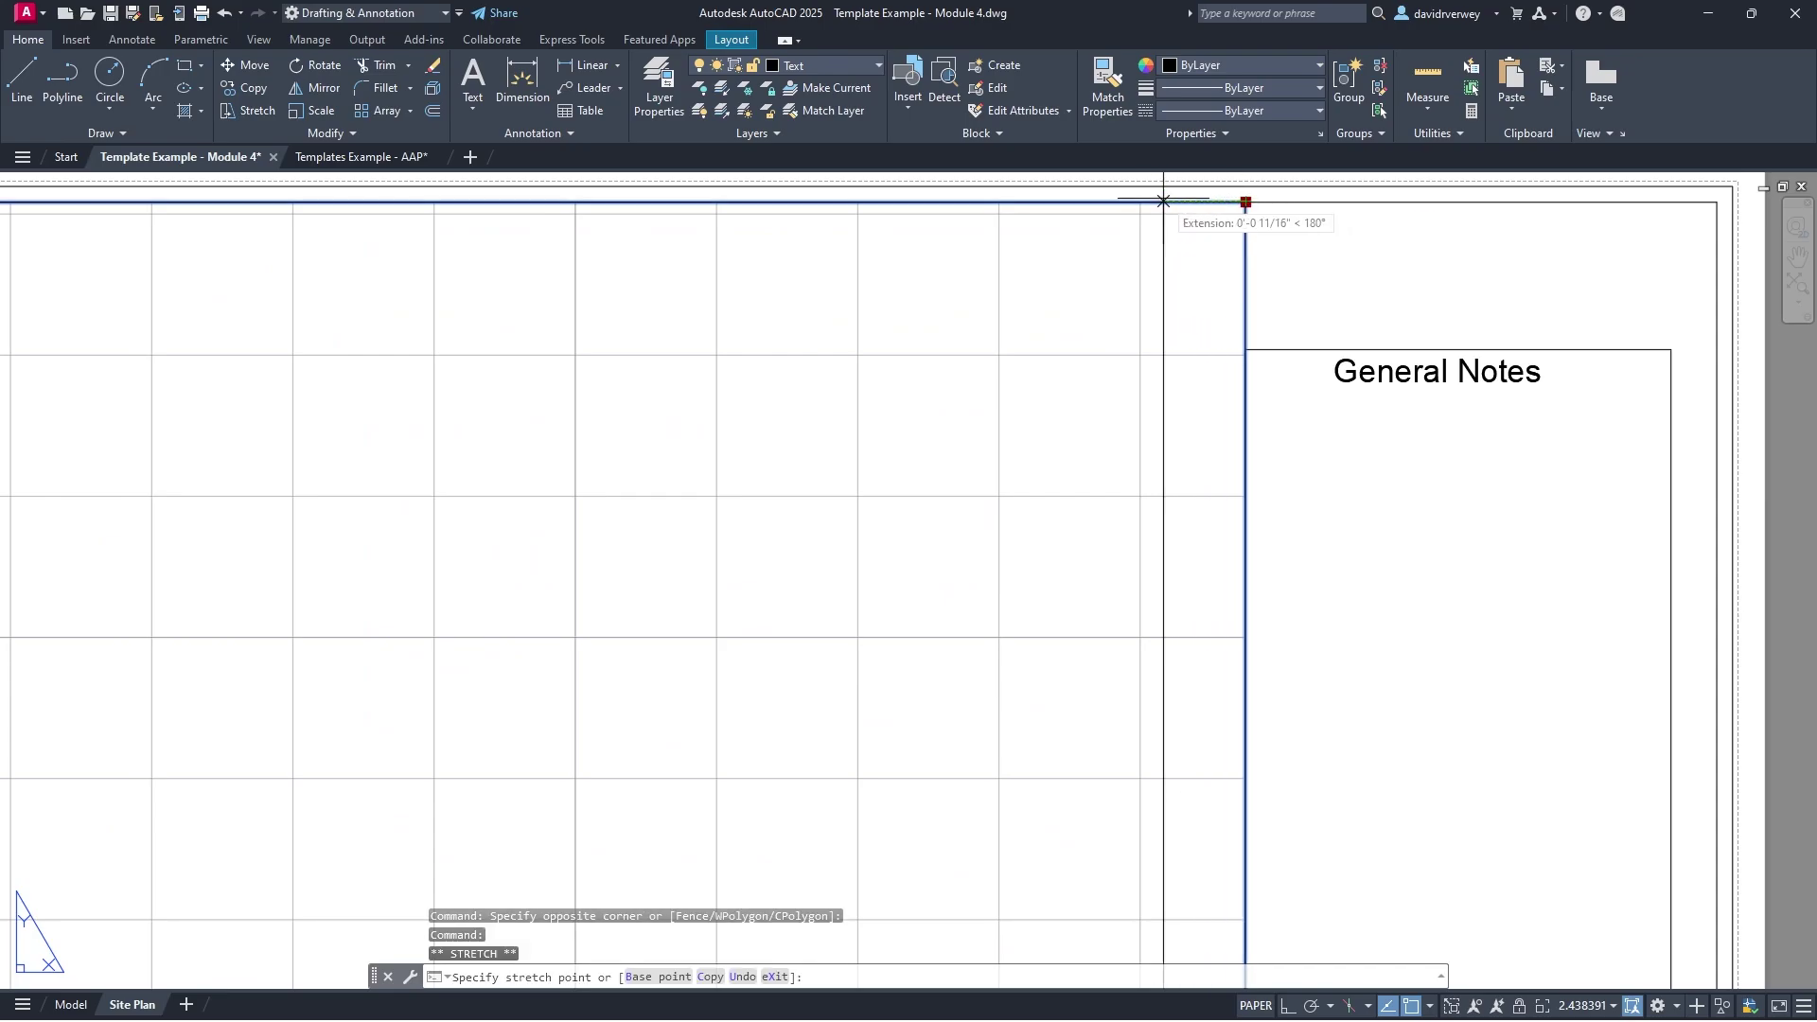
click(1141, 204)
scroll(1217, 365, down, 2)
middle_drag(1217, 366, 1193, 335)
key(Escape)
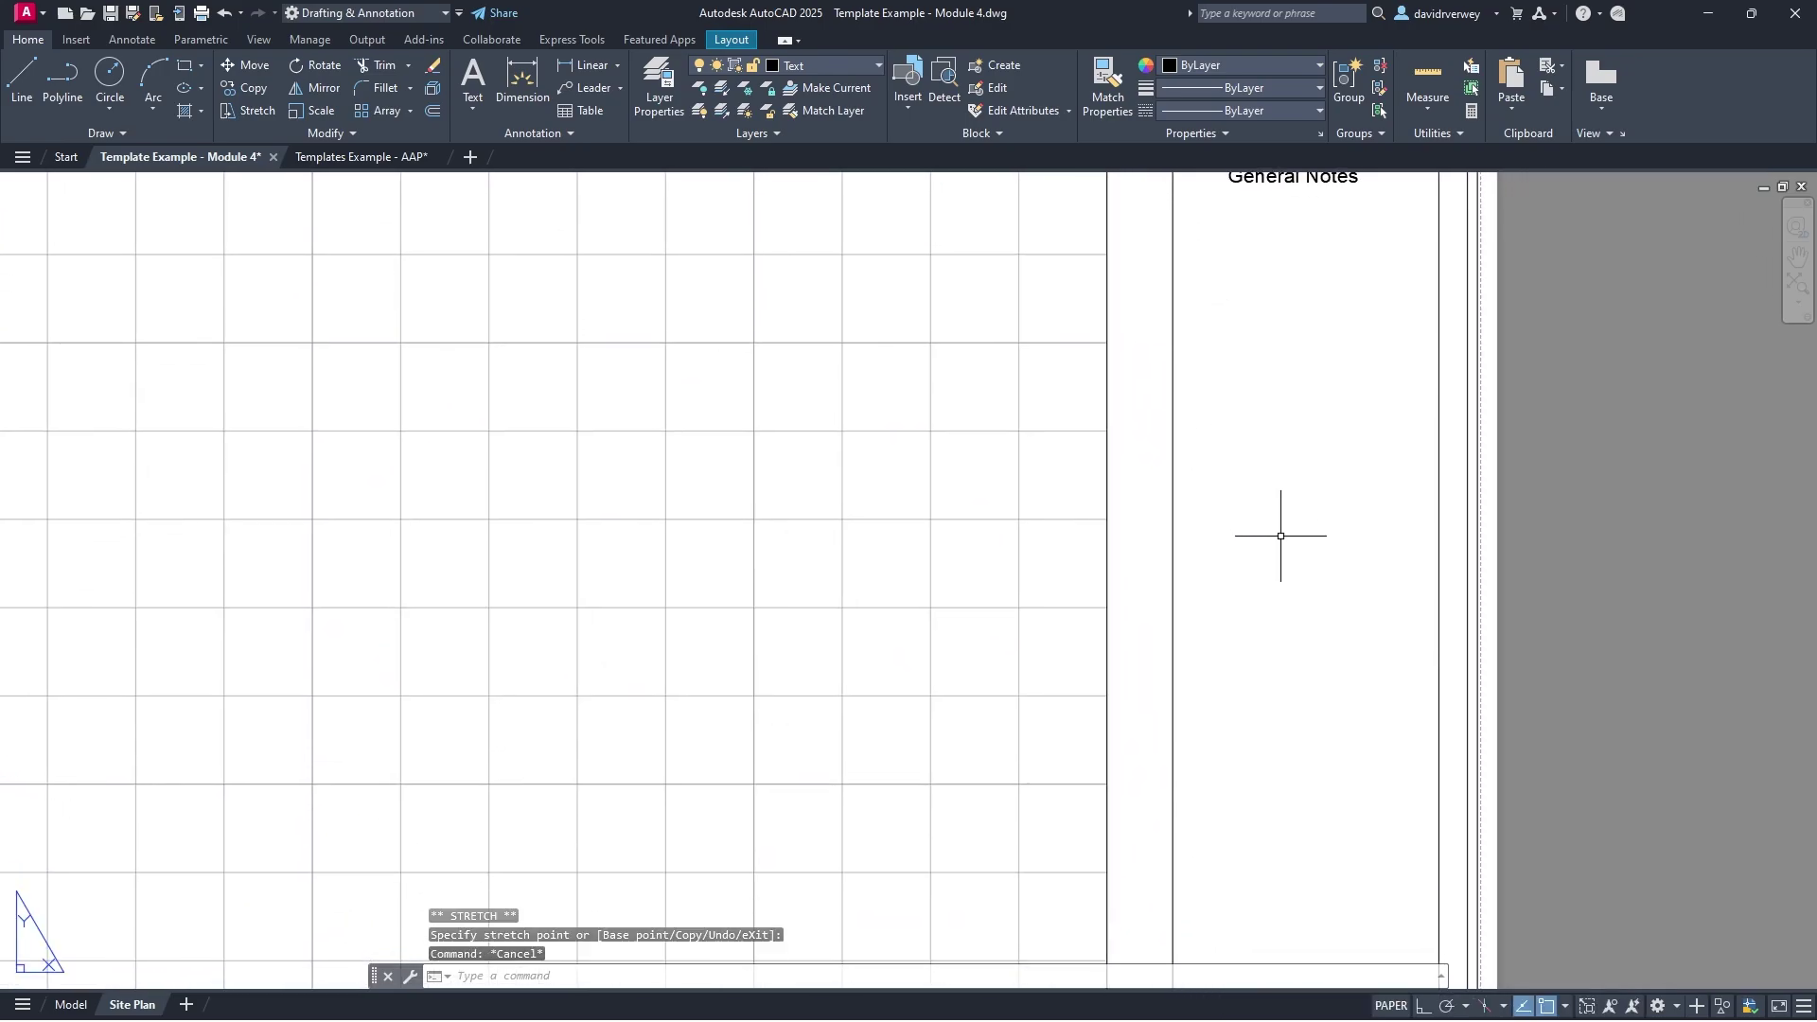
scroll(1189, 341, down, 5)
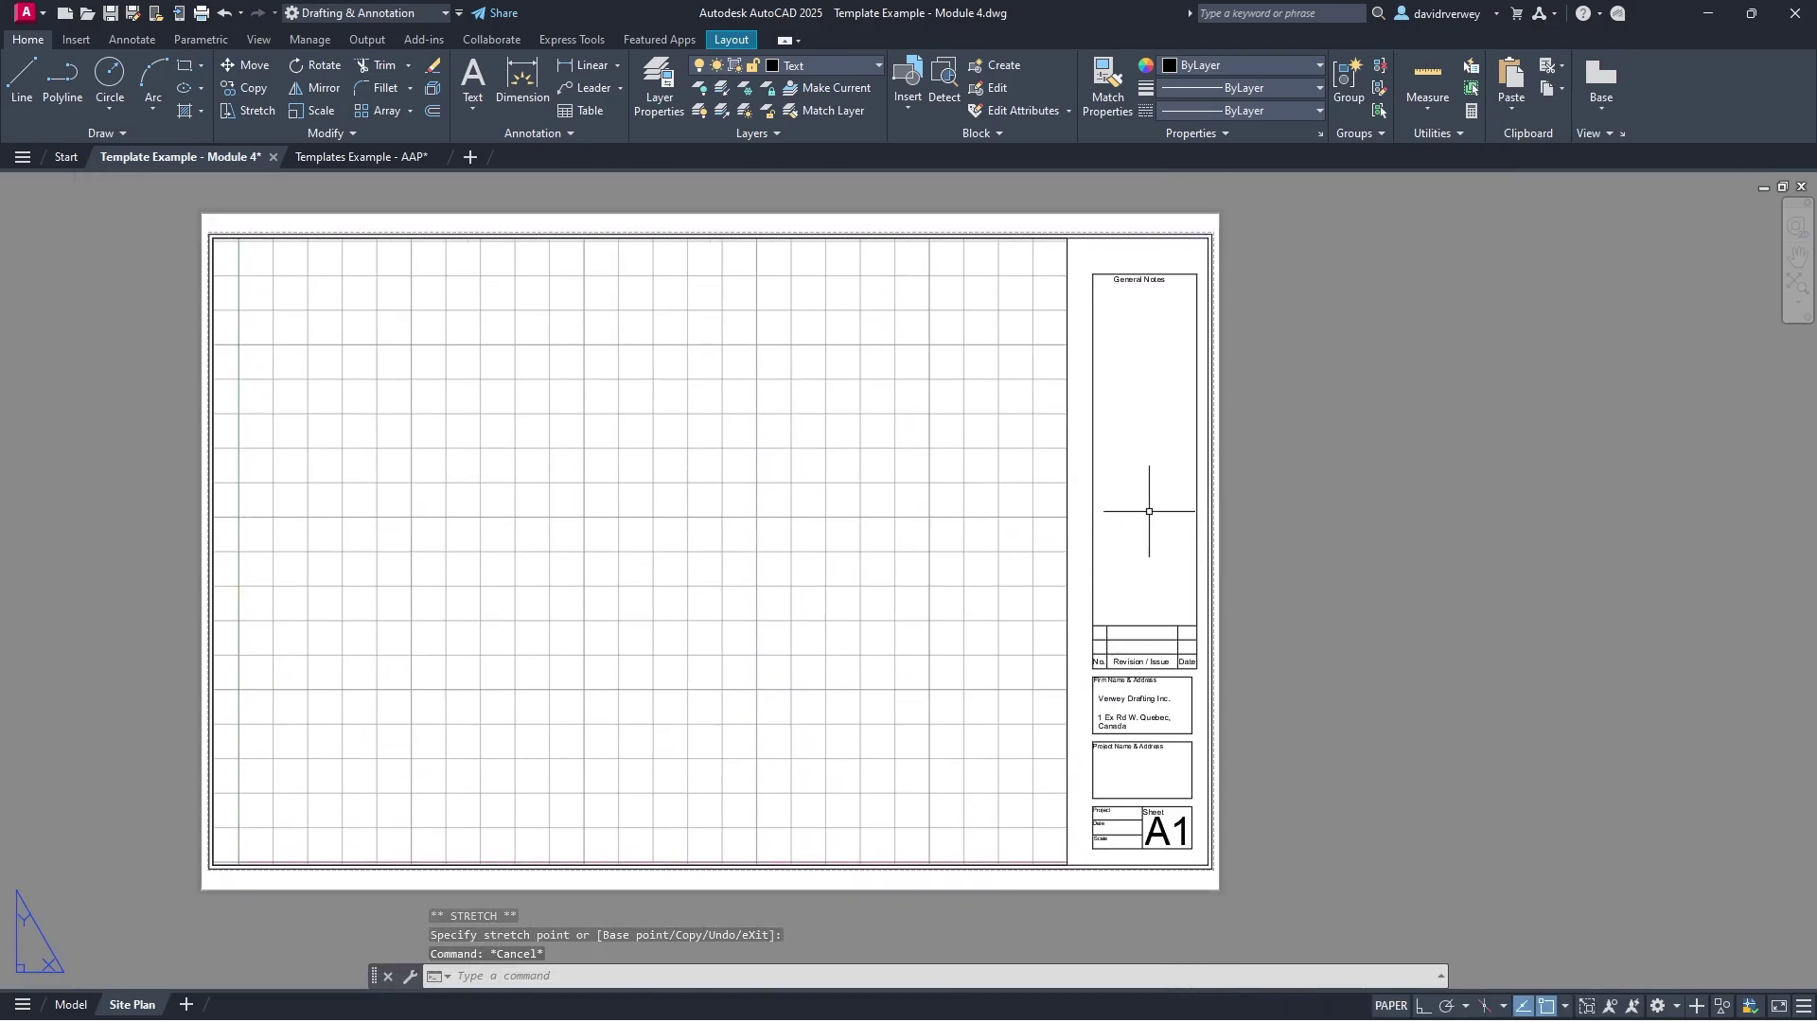
middle_drag(1156, 487, 1334, 497)
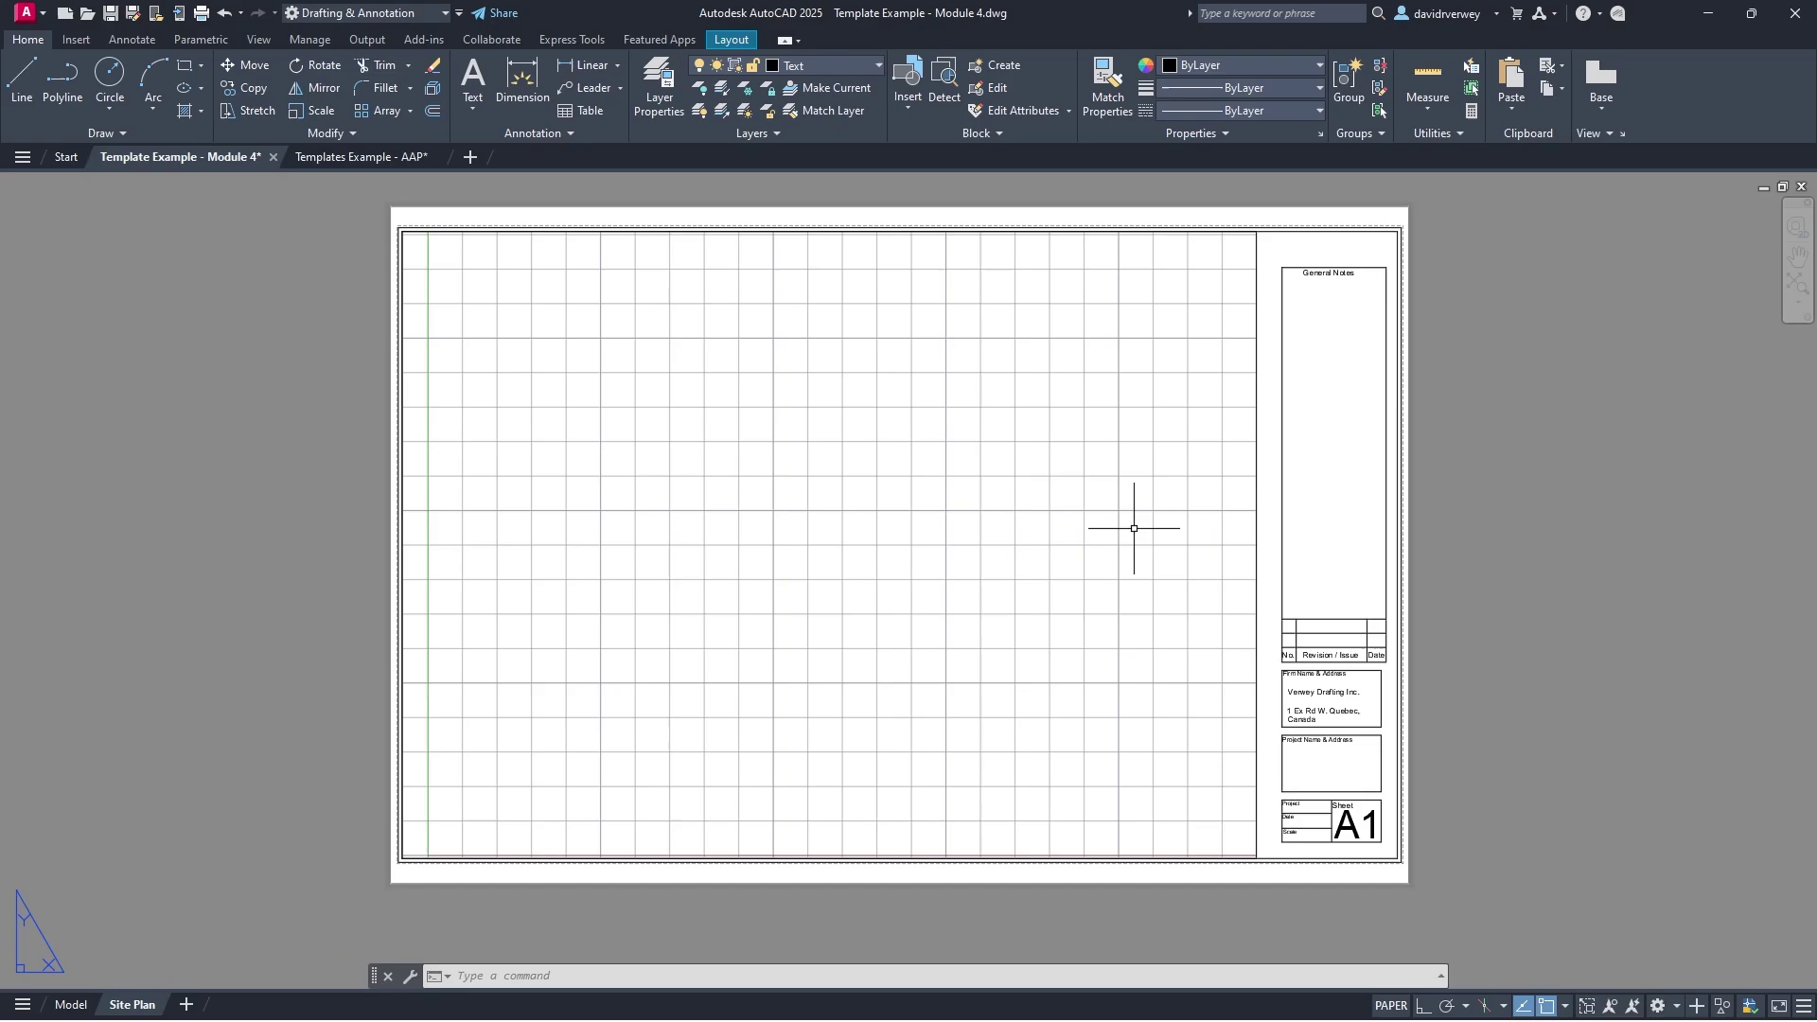
Step: Assign the viewport frame to the layer that colours it blue and clear the selection
click(1257, 335)
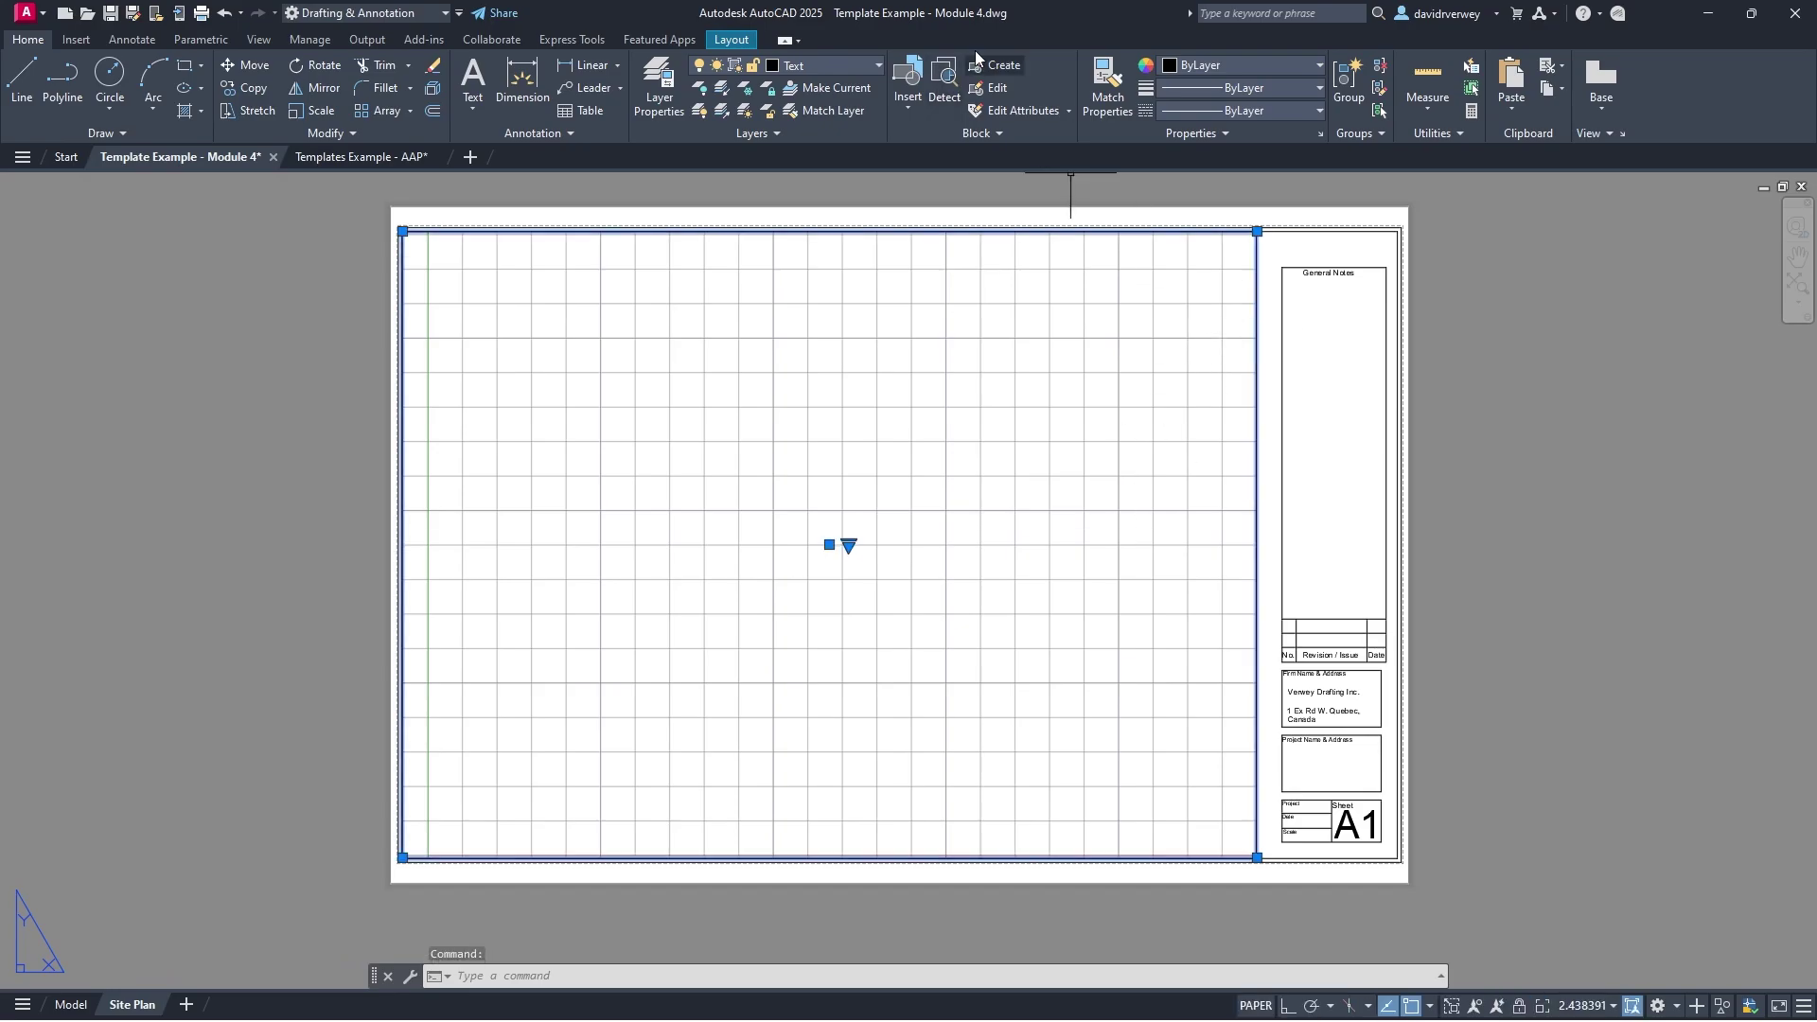
click(814, 65)
click(850, 247)
key(Escape)
key(Escape)
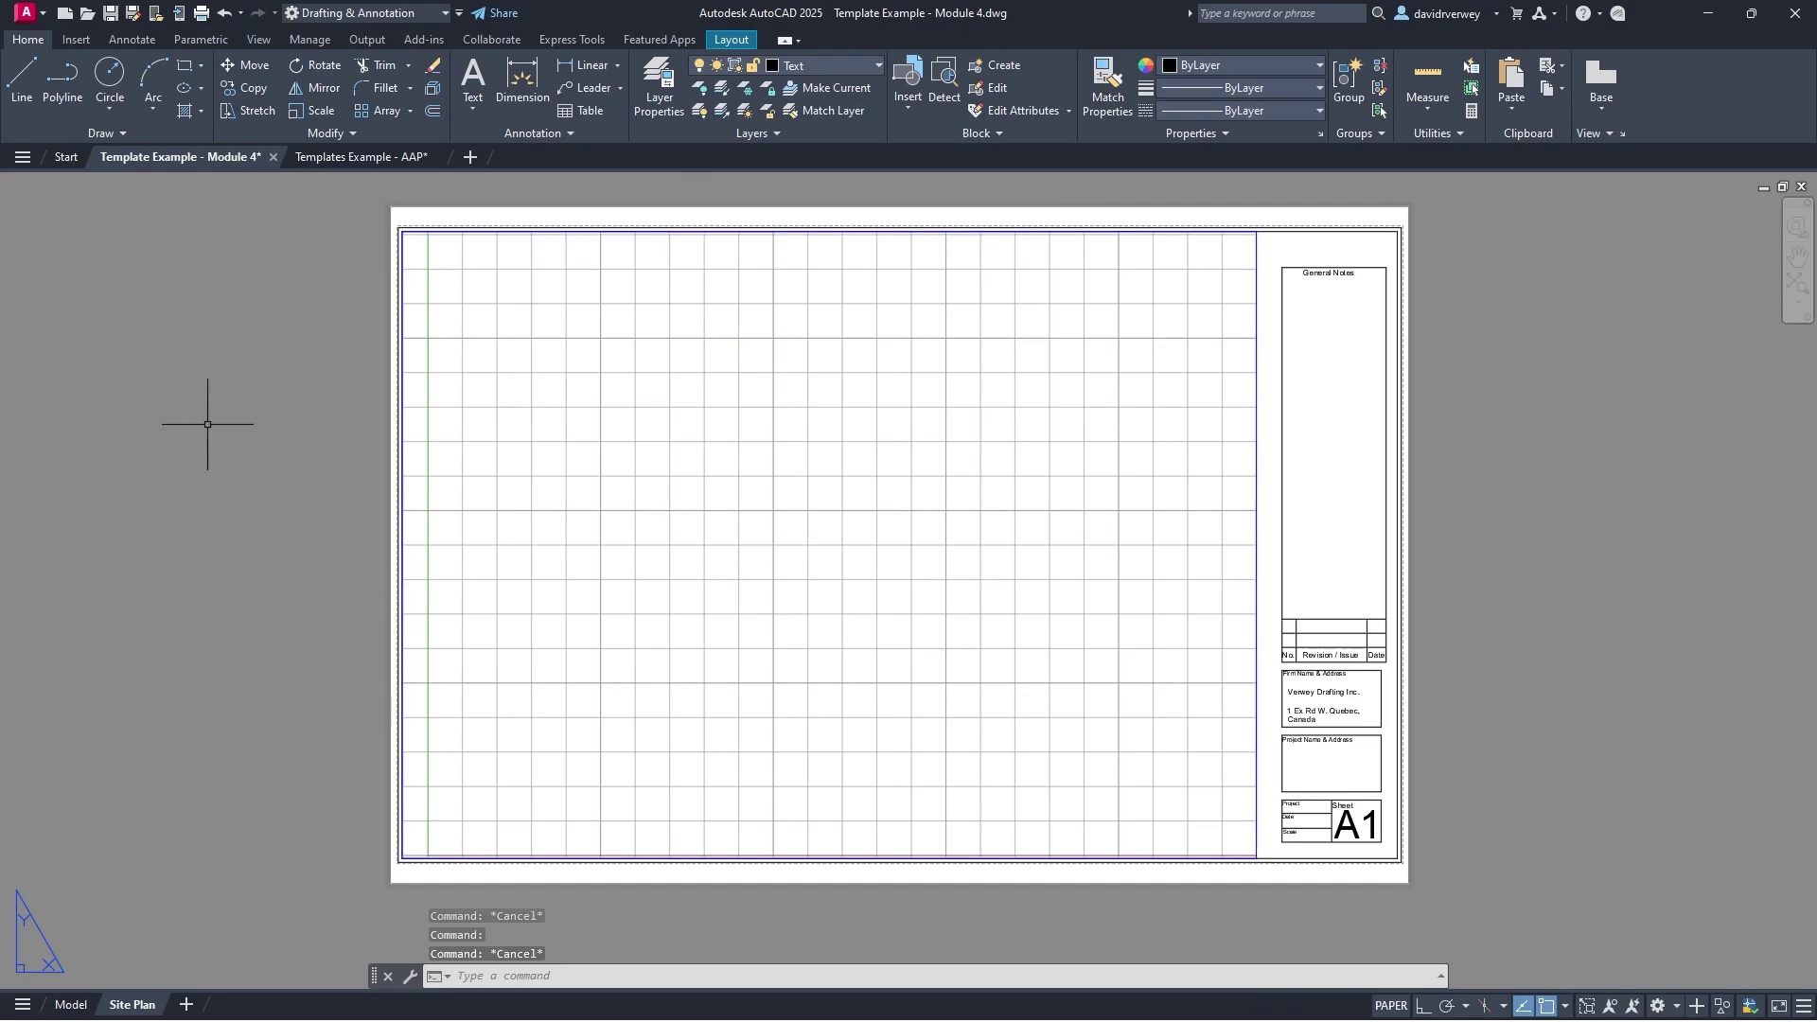
Step: Switch to model space and draw a freehand horizontal rectangle up and to the right of the origin
click(71, 1005)
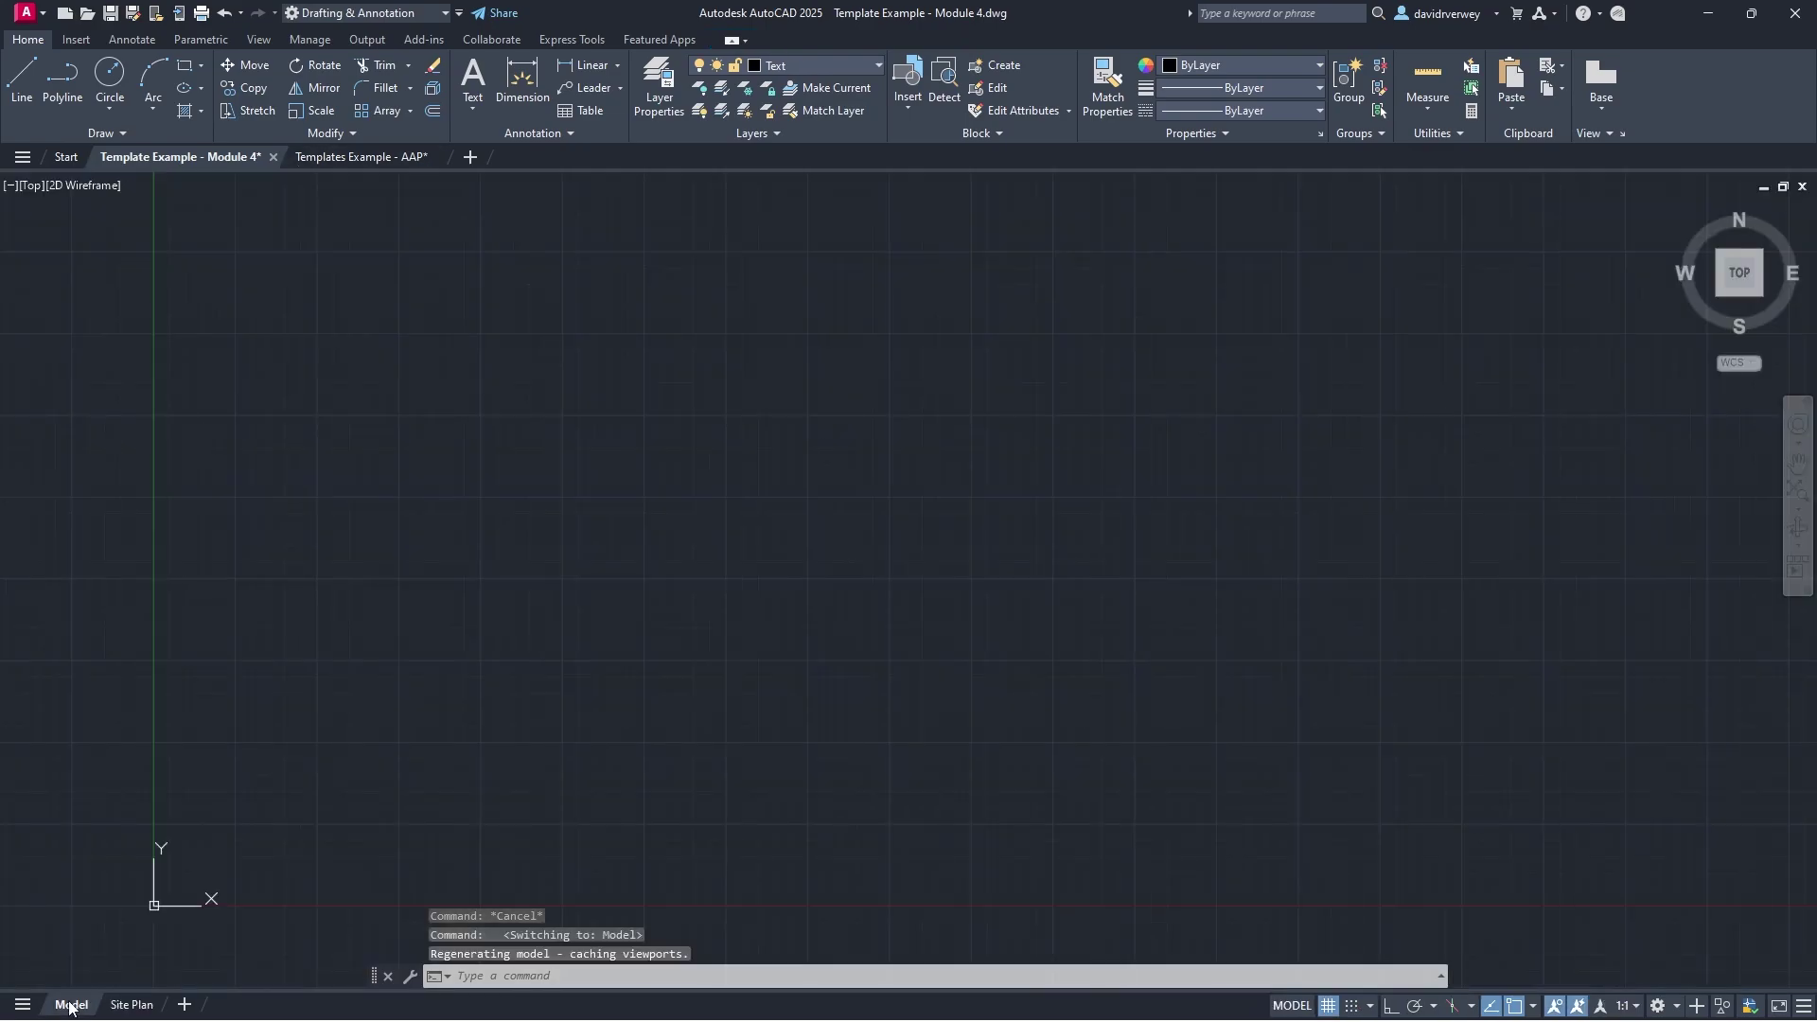
click(186, 66)
click(600, 406)
click(987, 628)
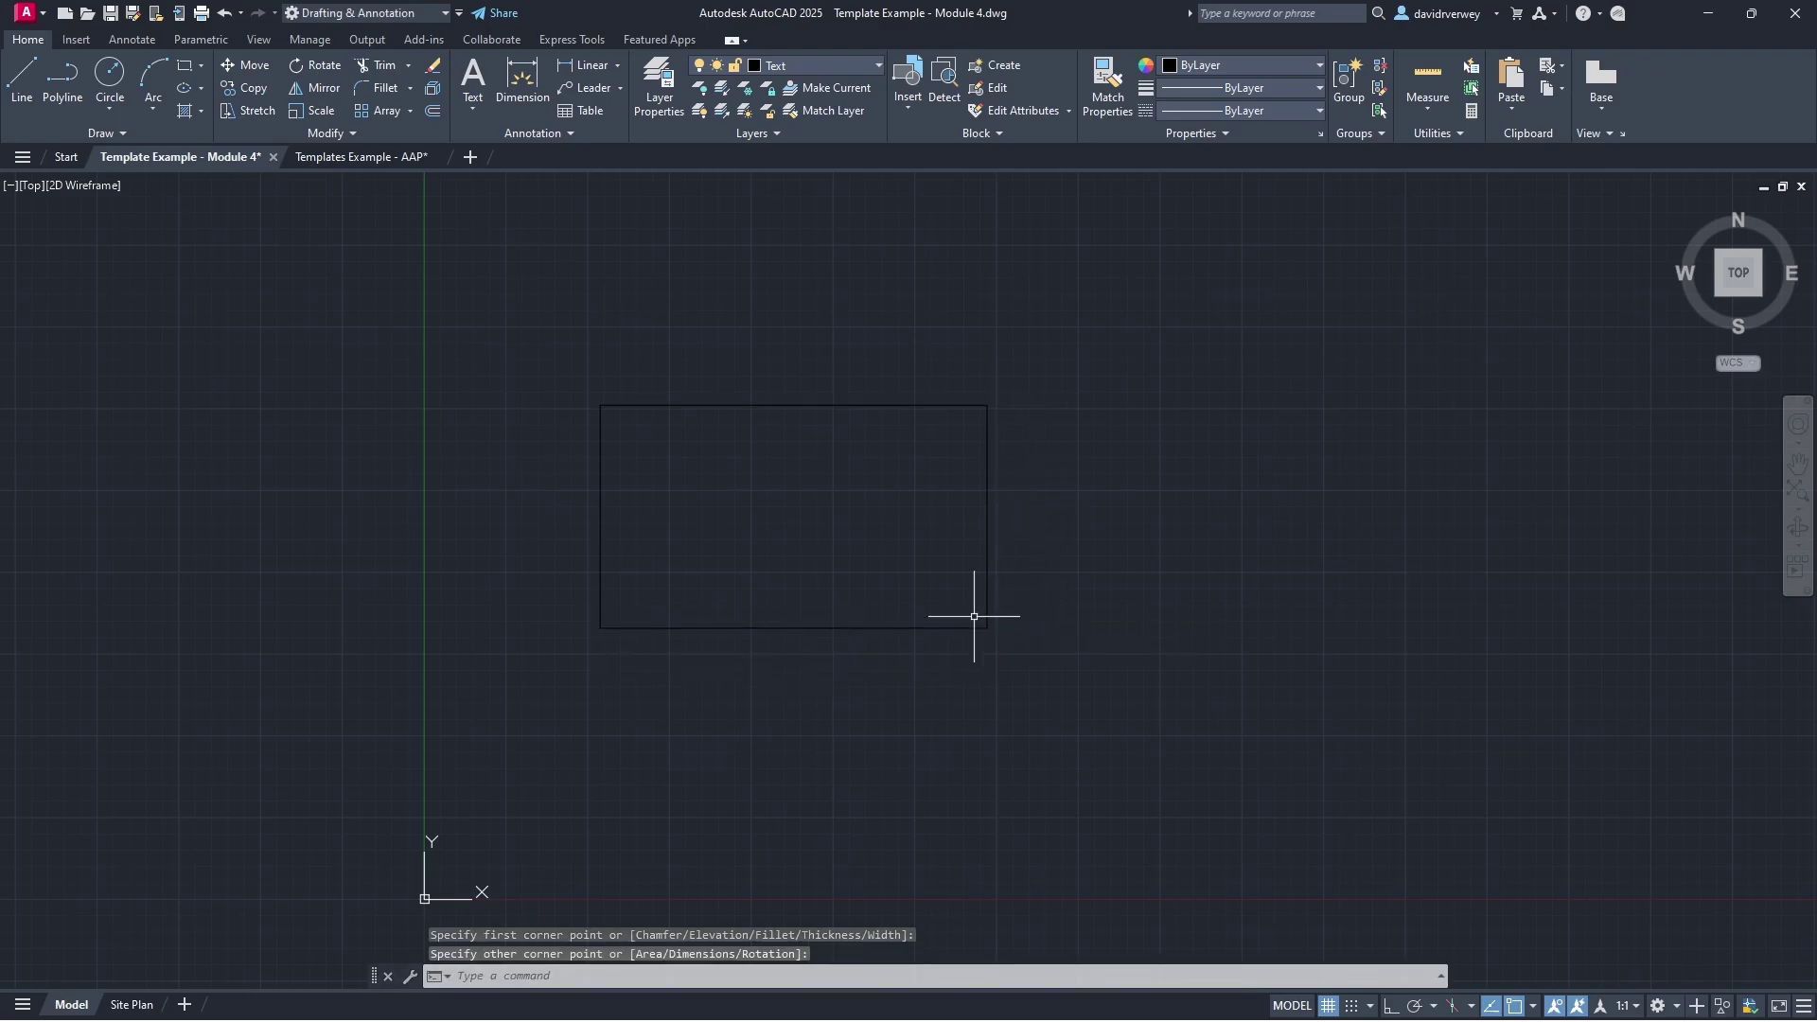
Step: Assign the model space rectangle to the Walls layer and clear the selection
click(1079, 610)
click(883, 313)
click(826, 64)
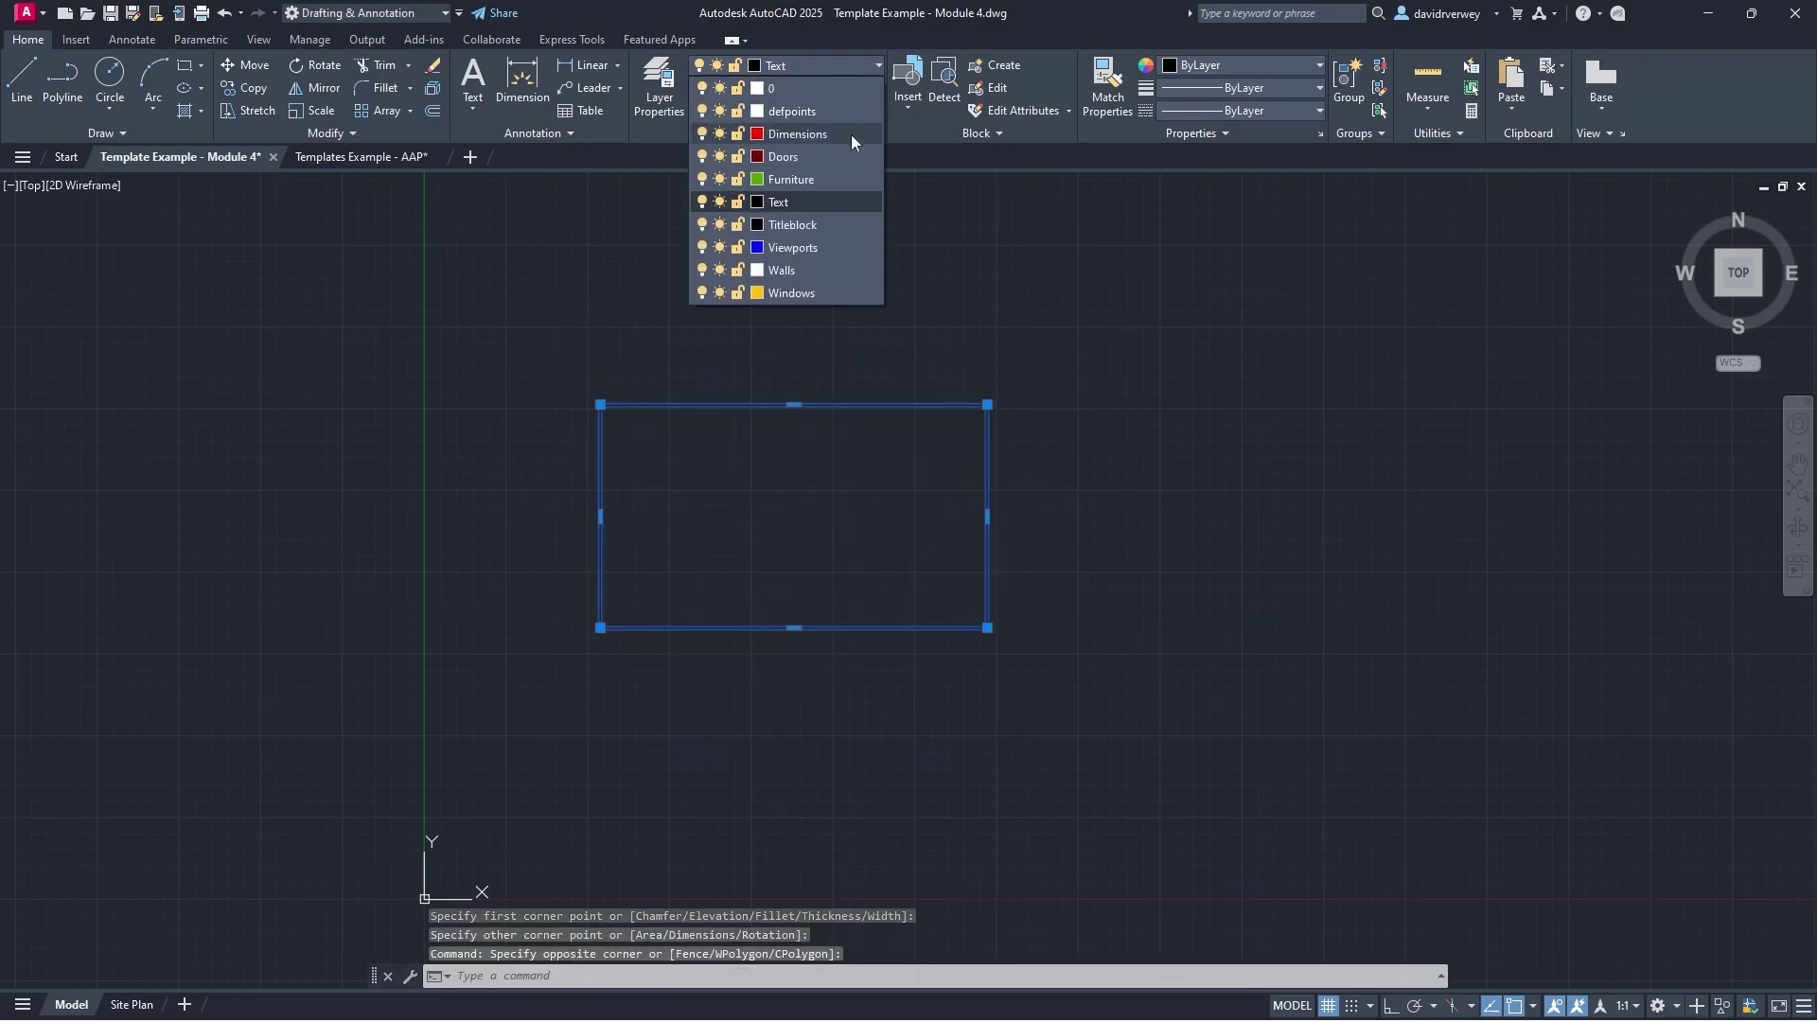
click(838, 269)
key(Escape)
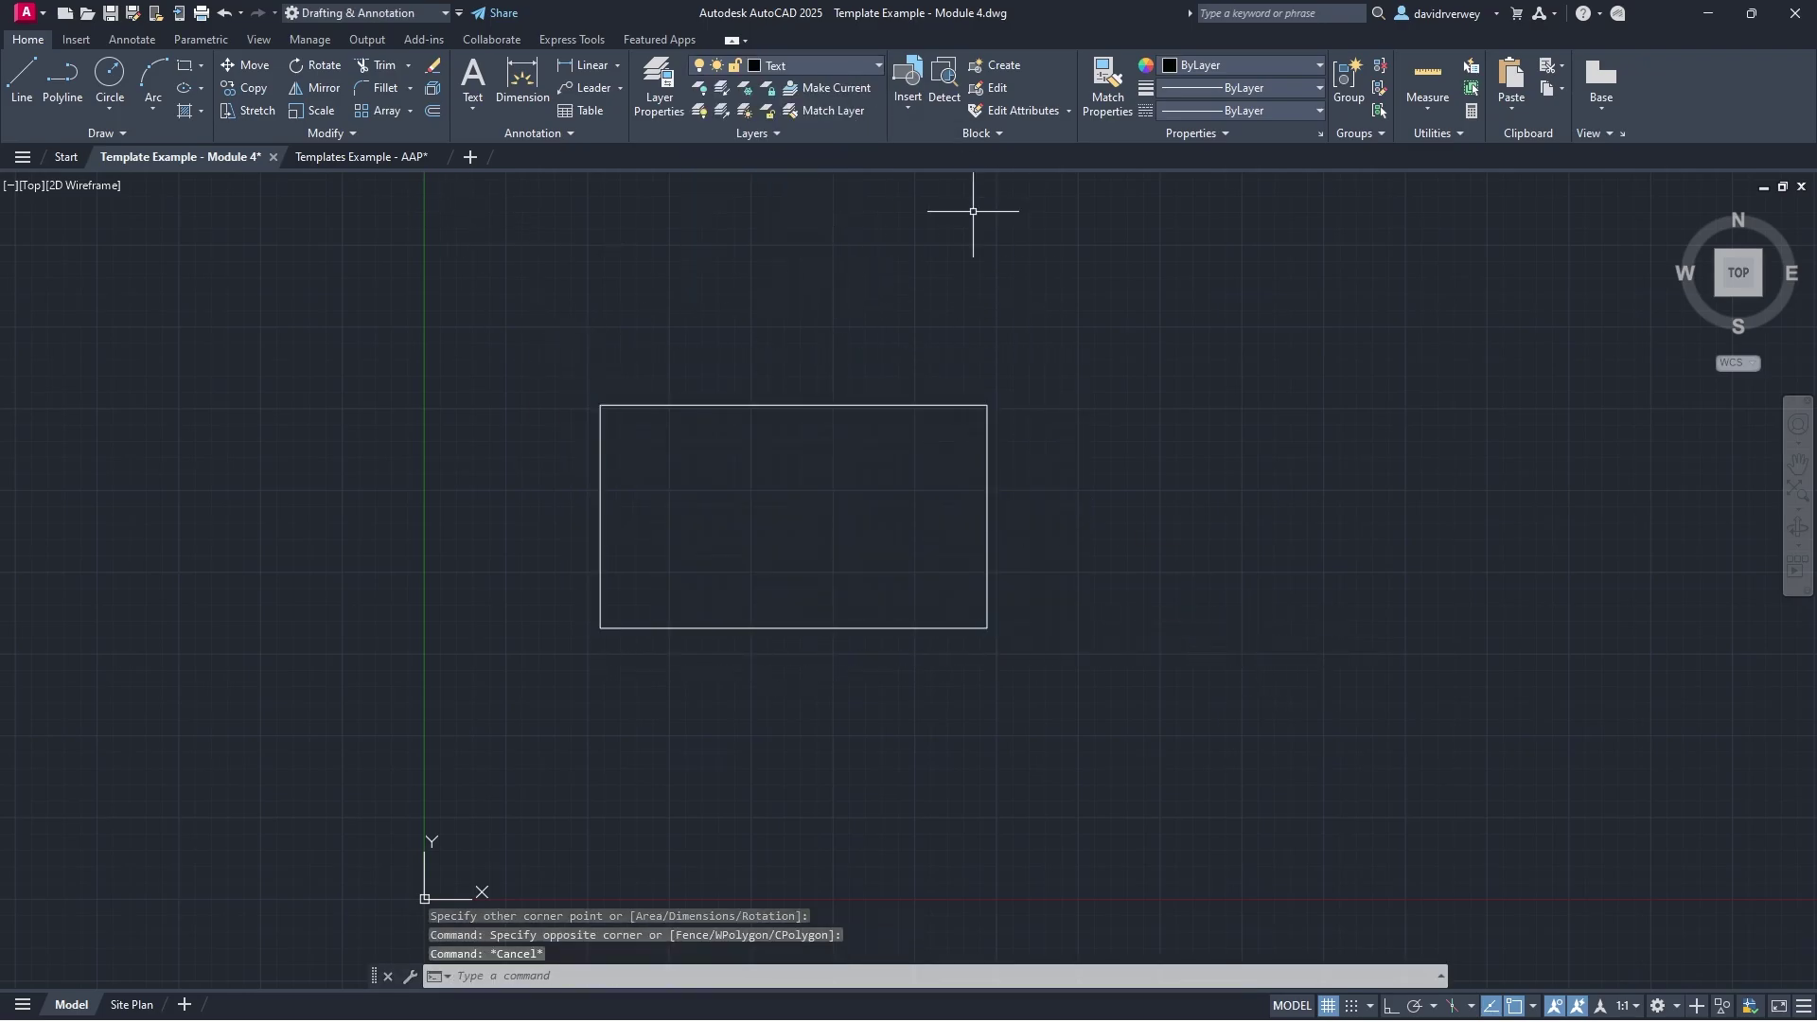
Step: Make Walls the current layer
click(783, 64)
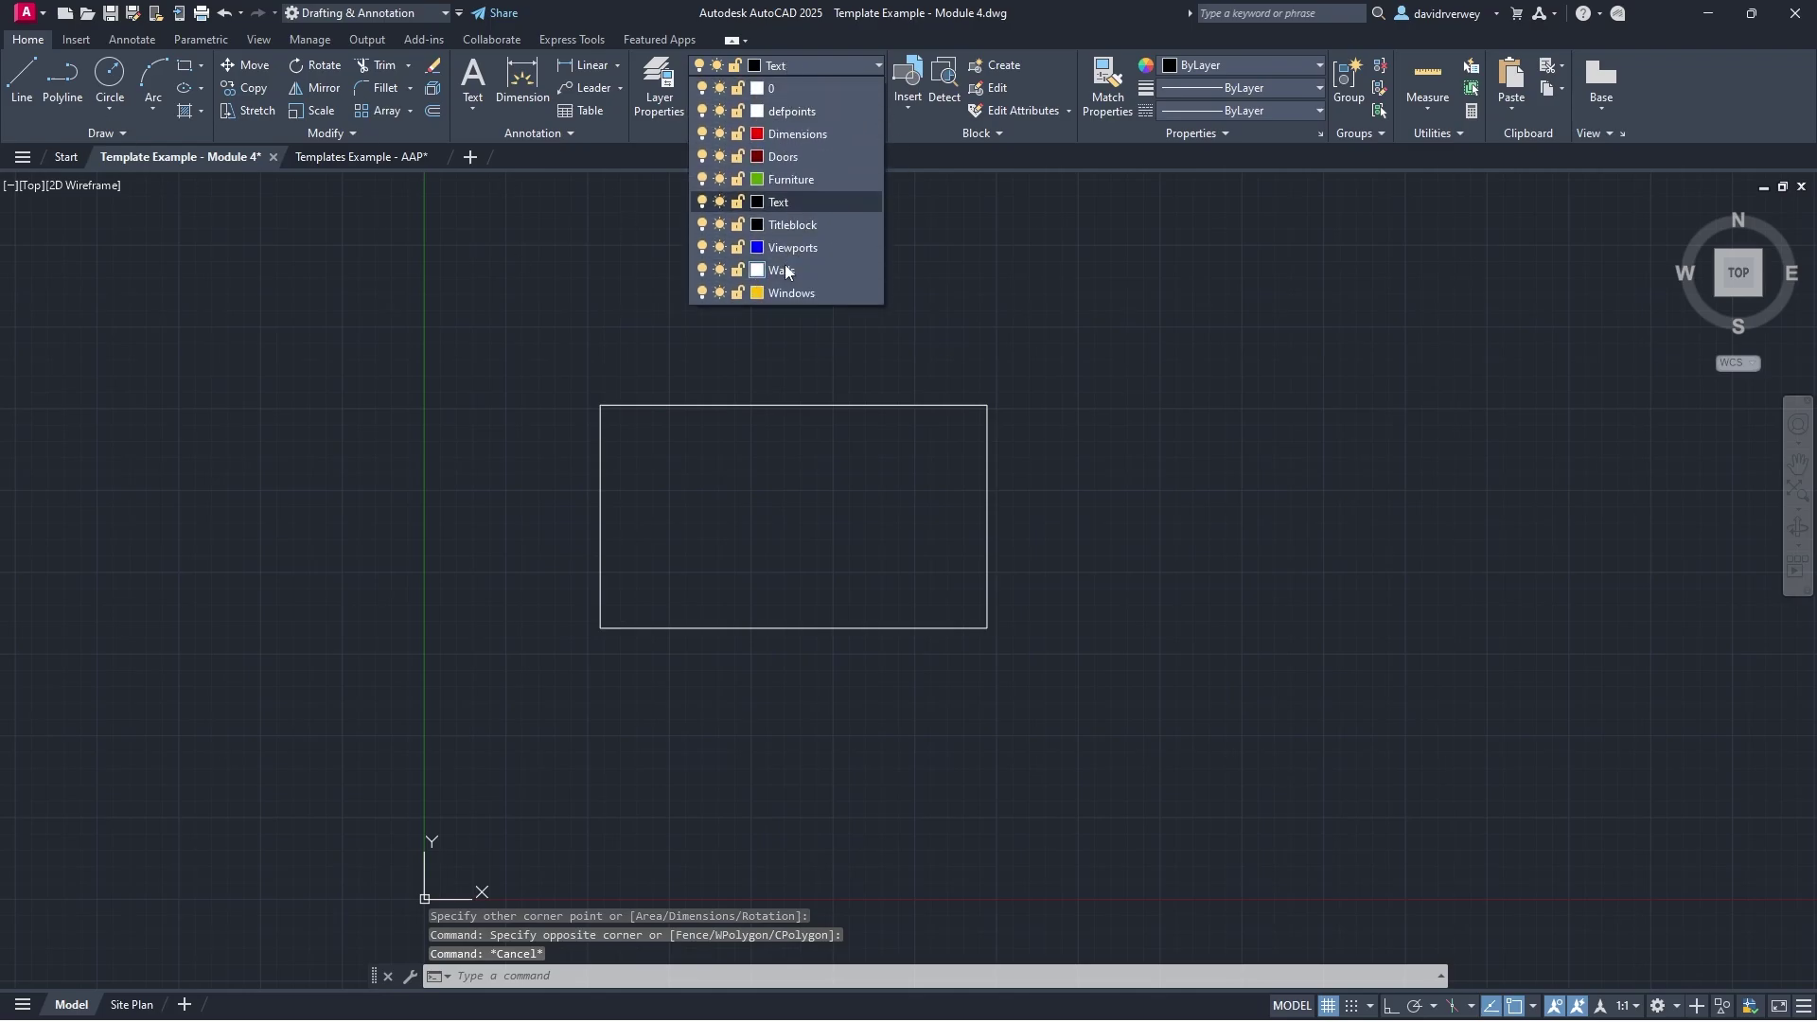
click(800, 275)
key(Escape)
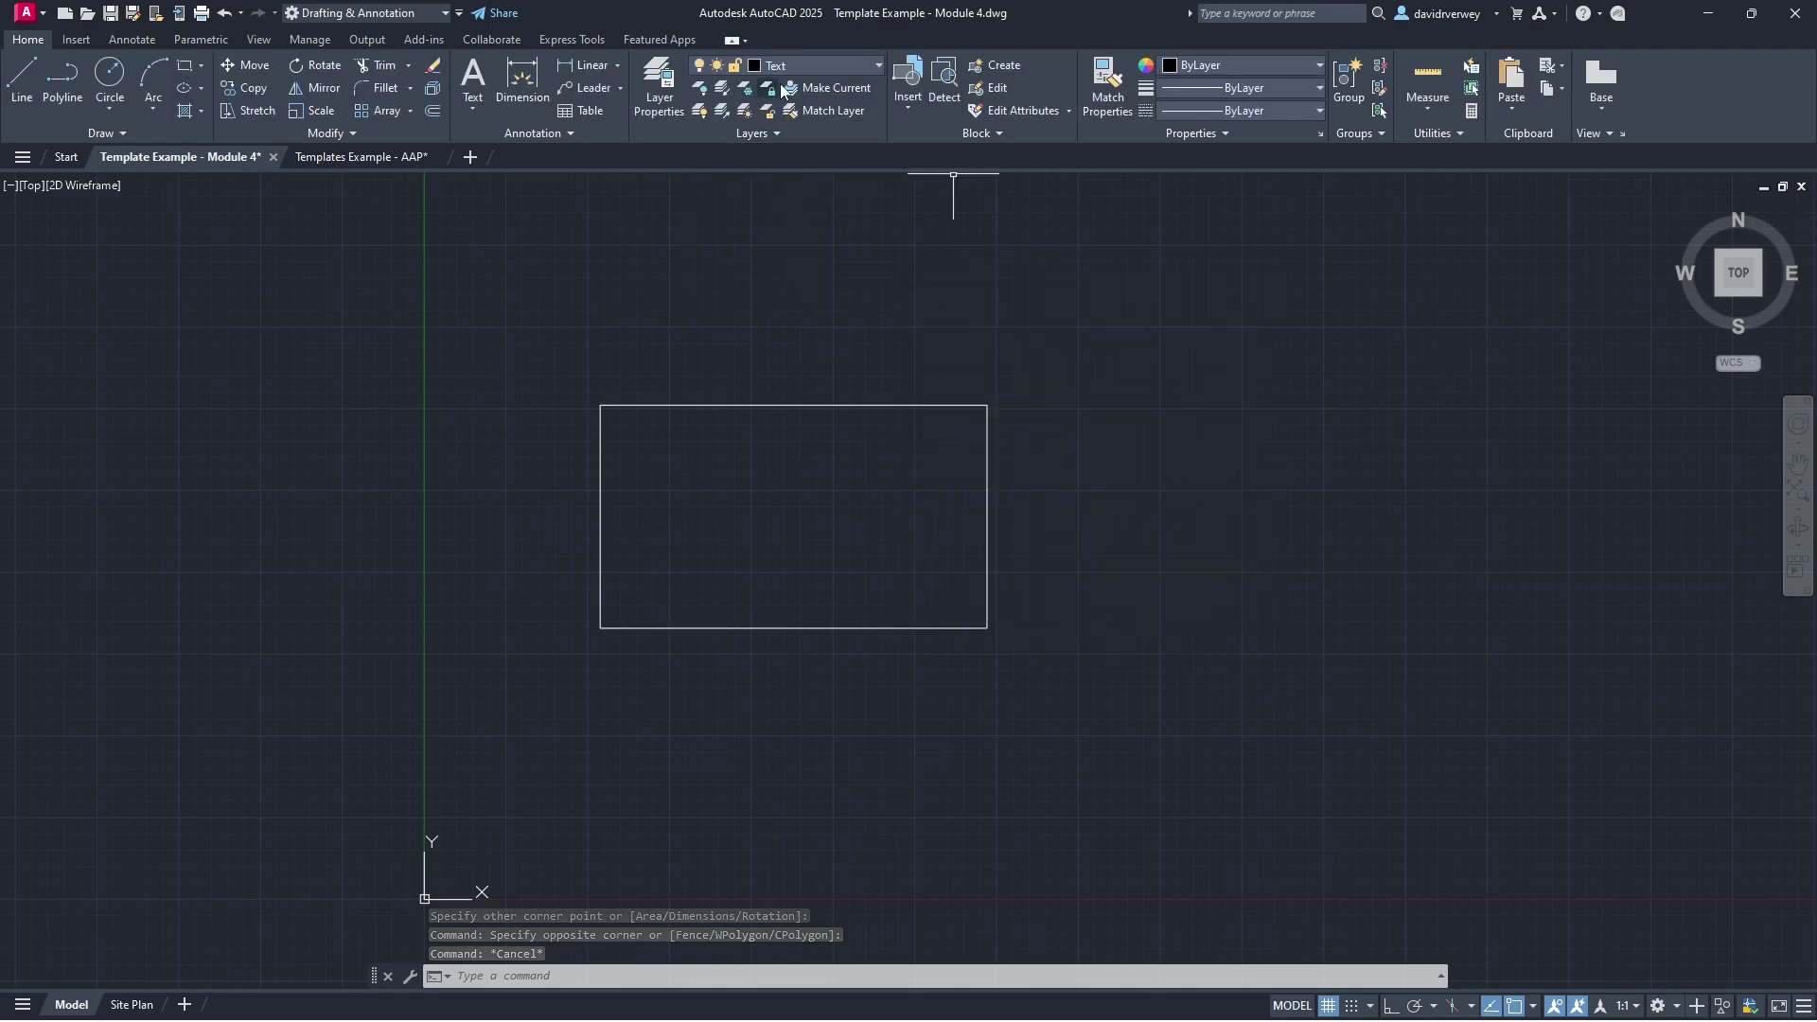
click(826, 65)
click(805, 270)
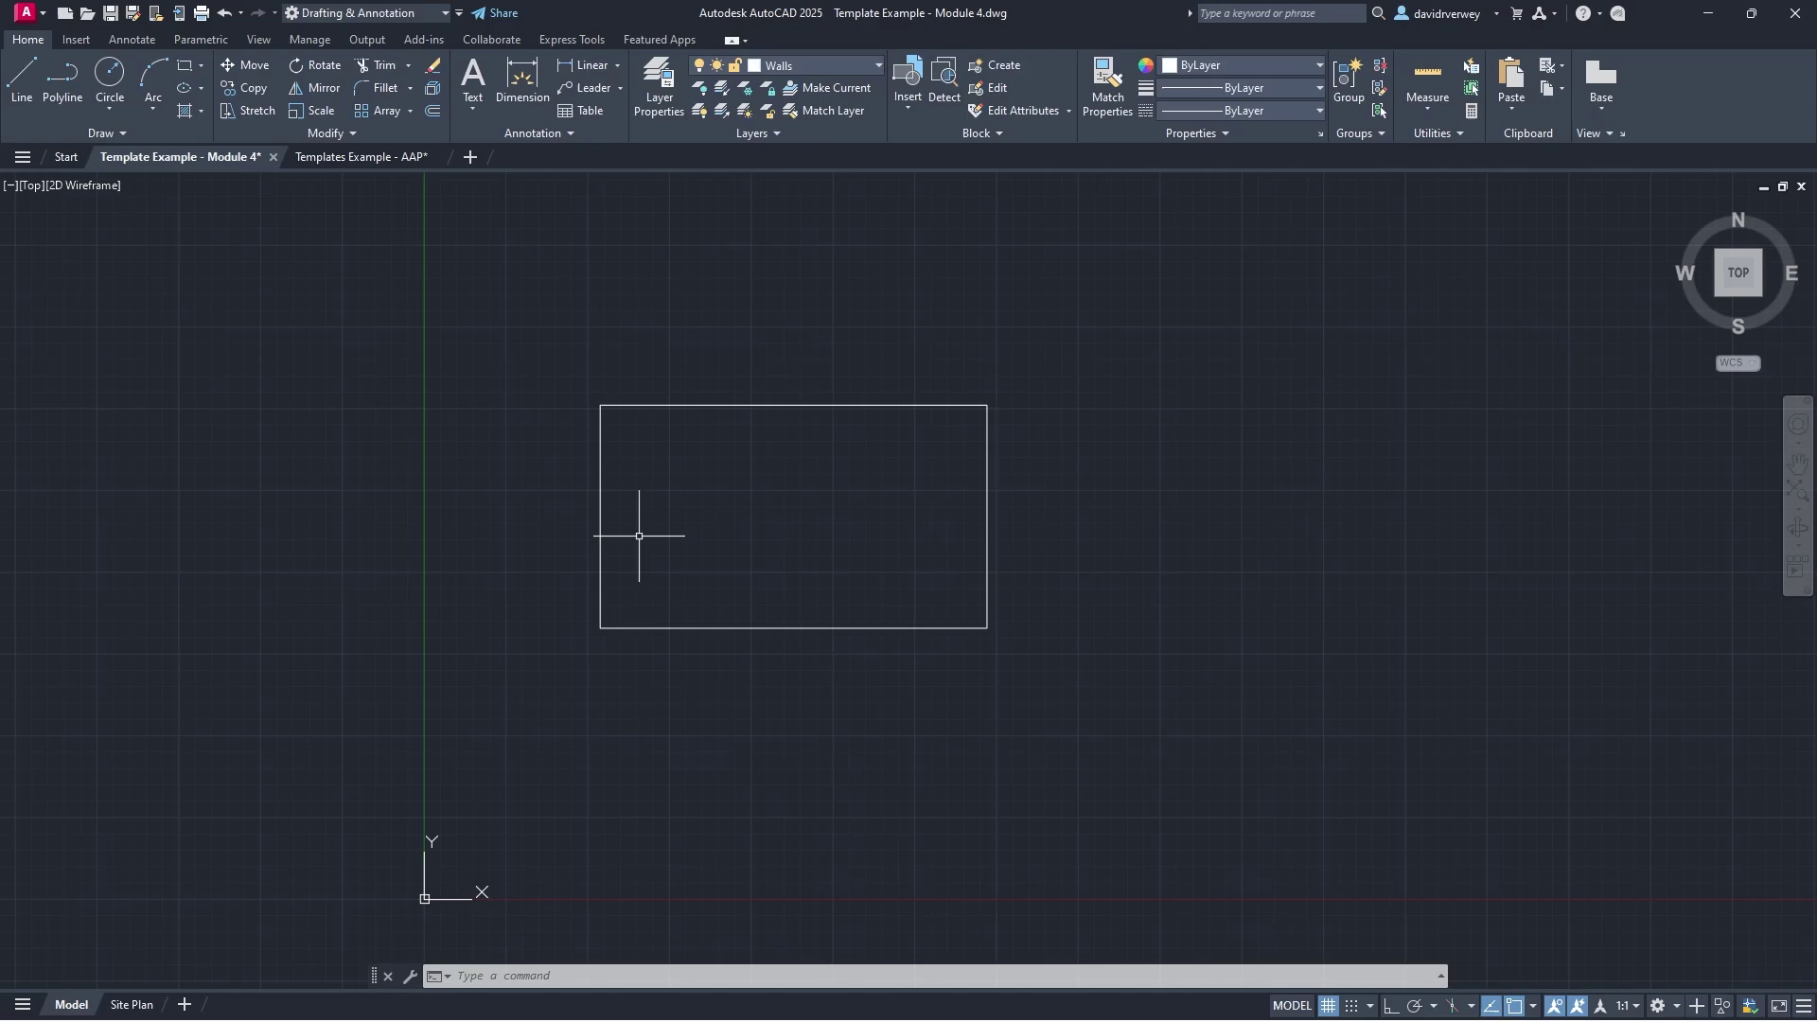
Step: Offset the rectangle outward by 6" to create a larger surrounding rectangle
click(844, 731)
click(632, 539)
text(offs)
key(Return)
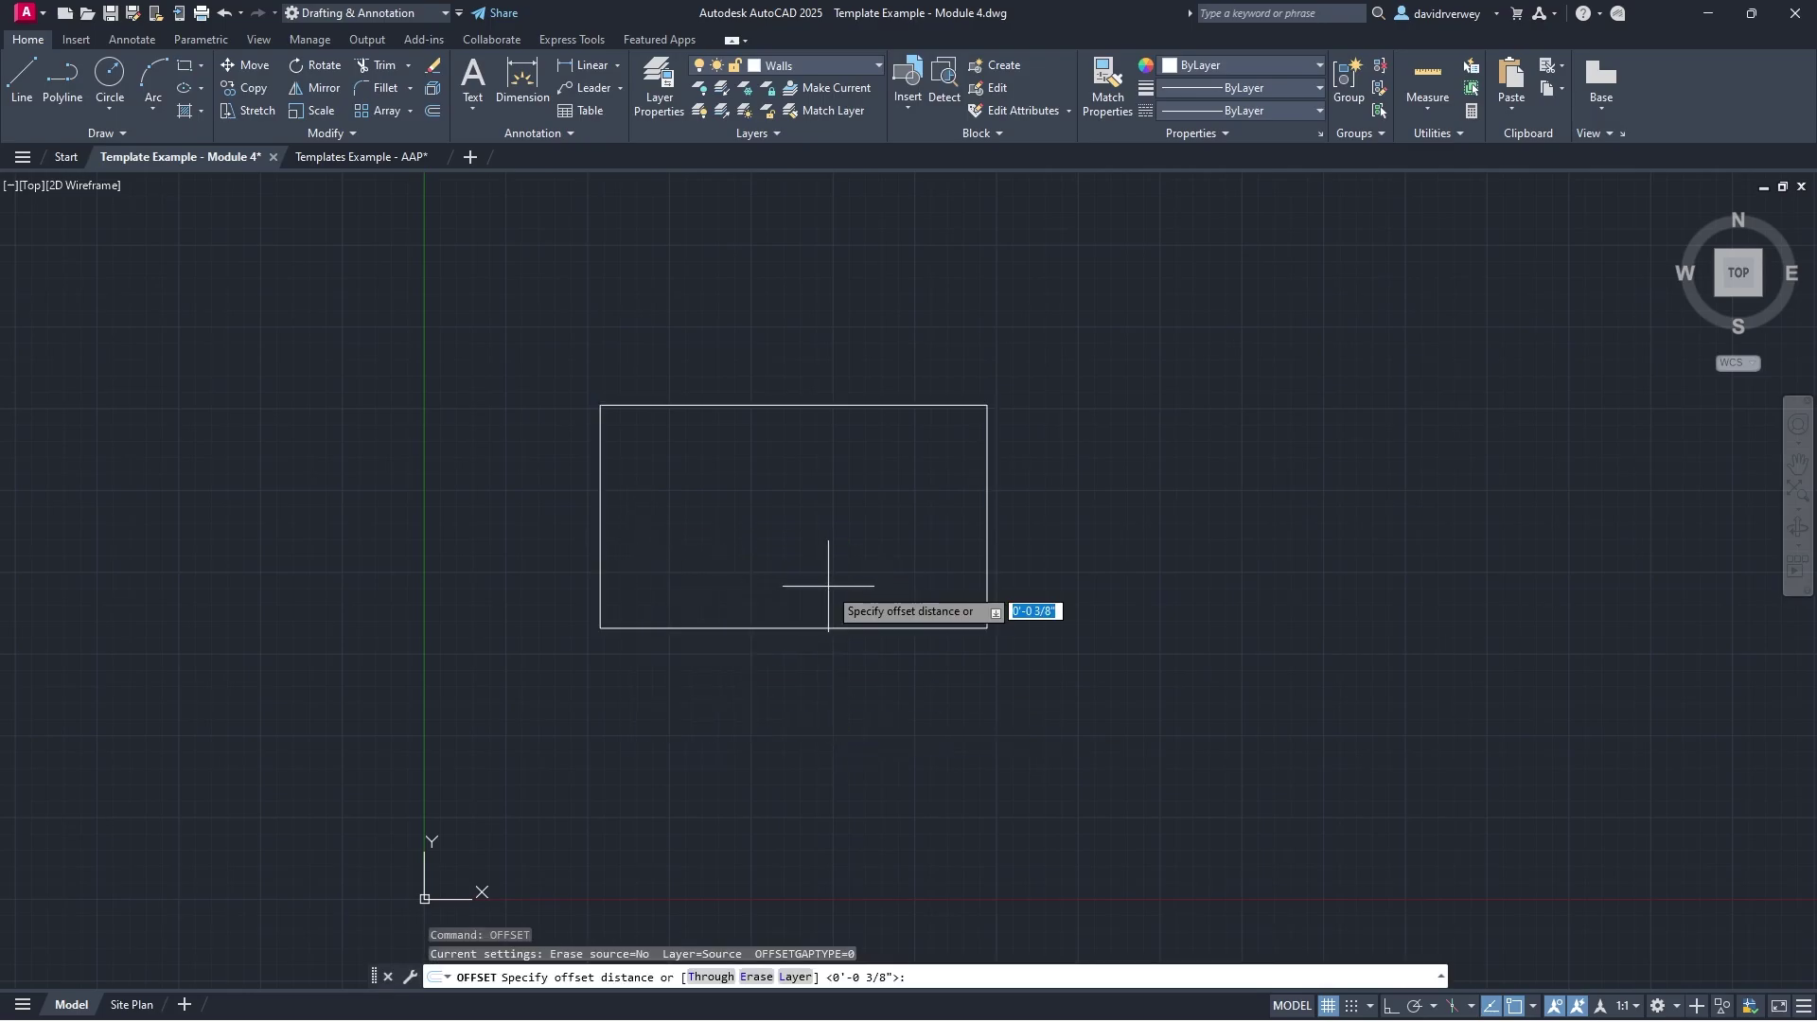
text(6")
key(Return)
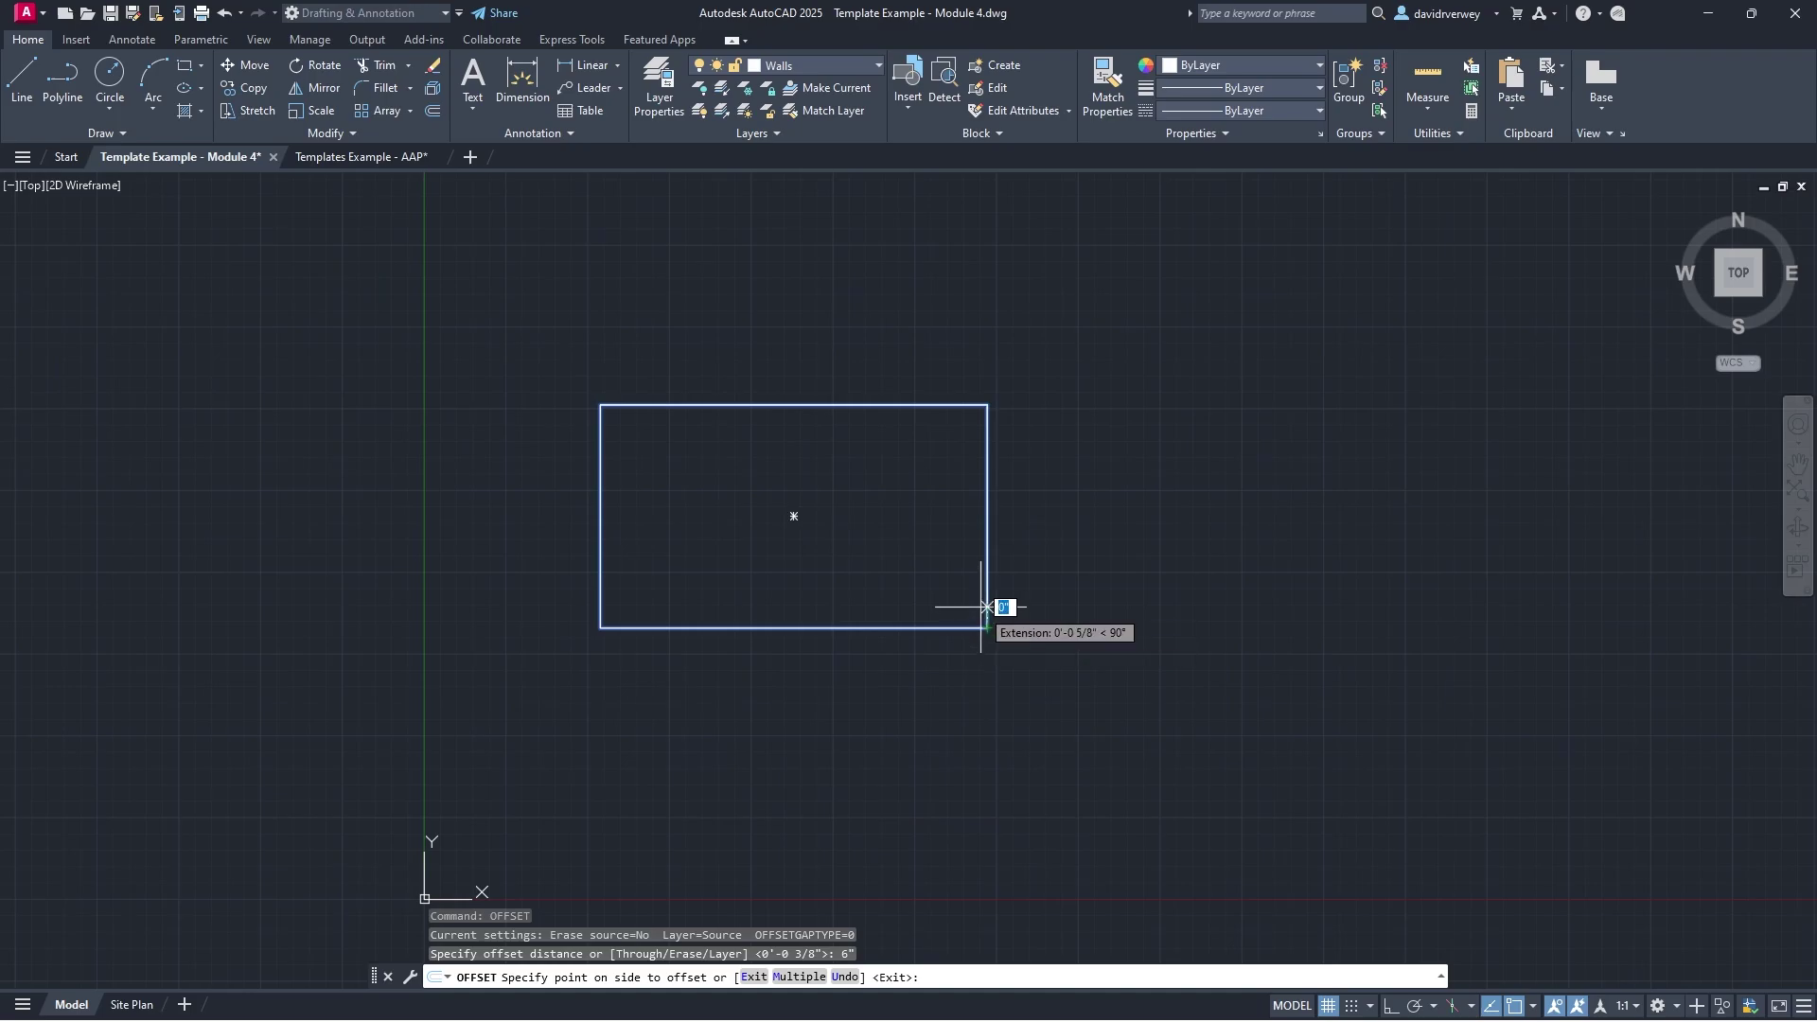
key(Escape)
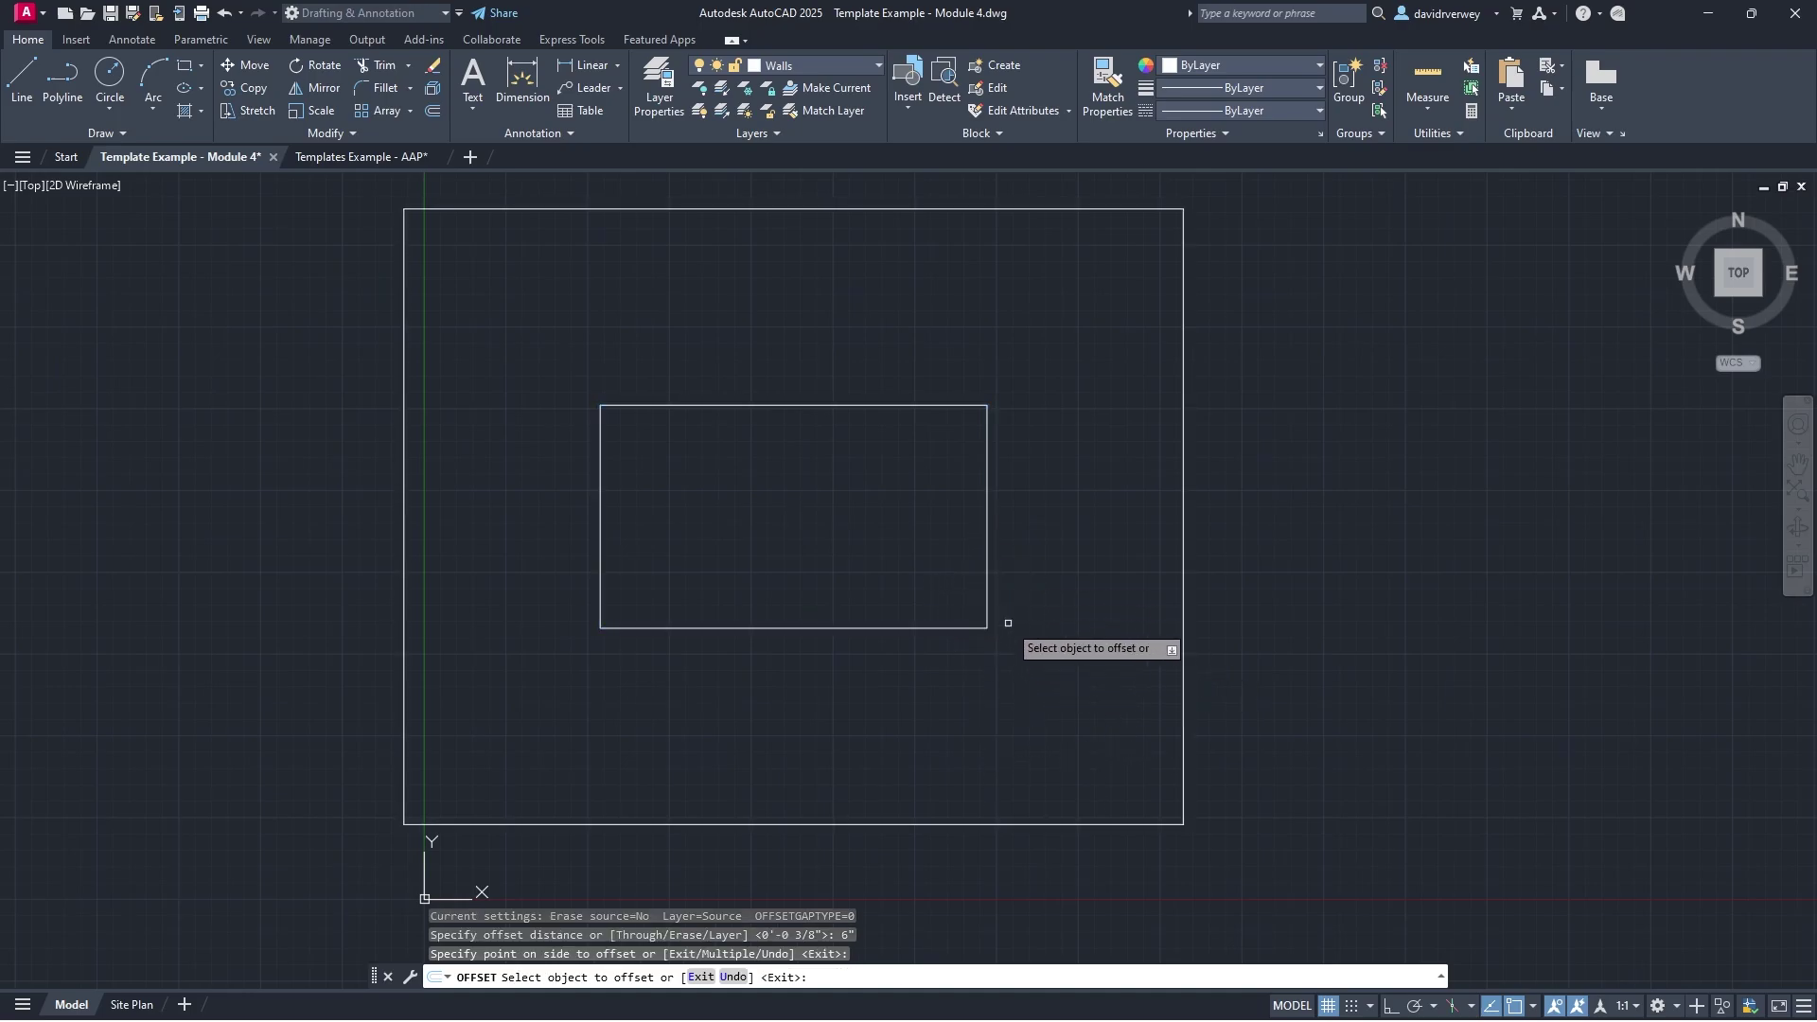
key(Escape)
Step: Stretch the inner rectangle's right and top edges outward to just inside the outer rectangle
click(980, 549)
click(903, 545)
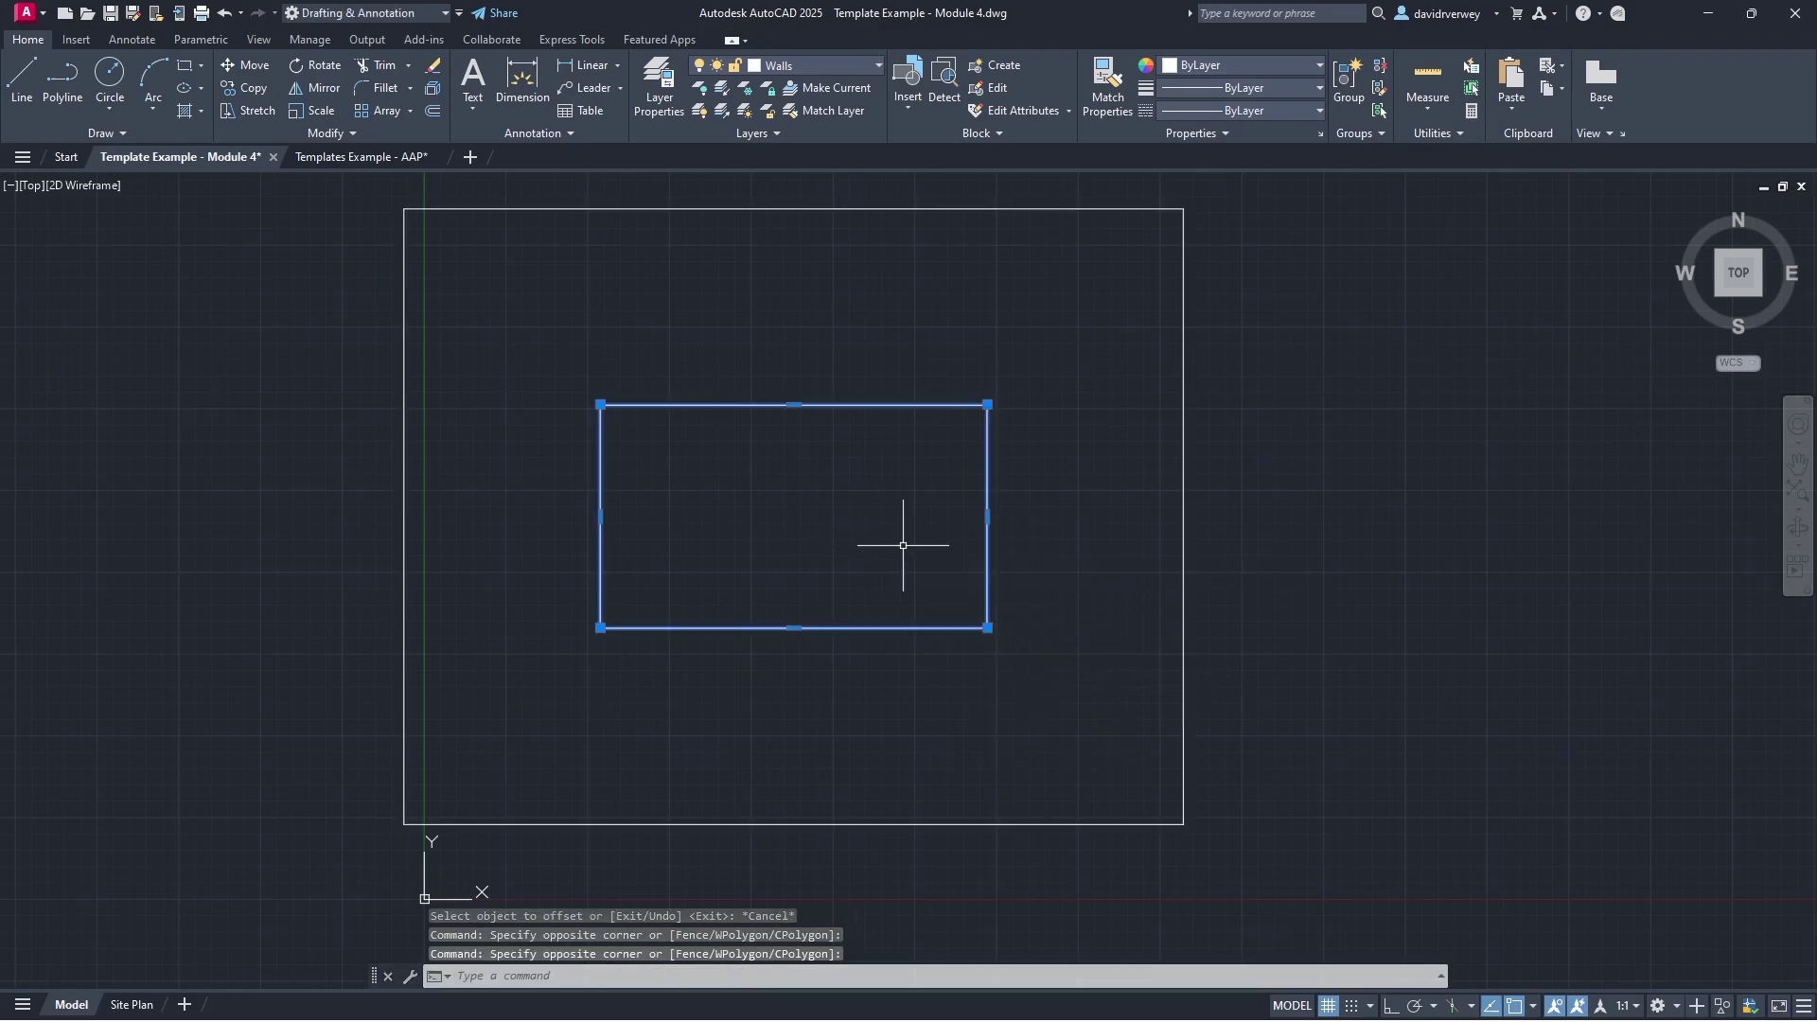
click(988, 405)
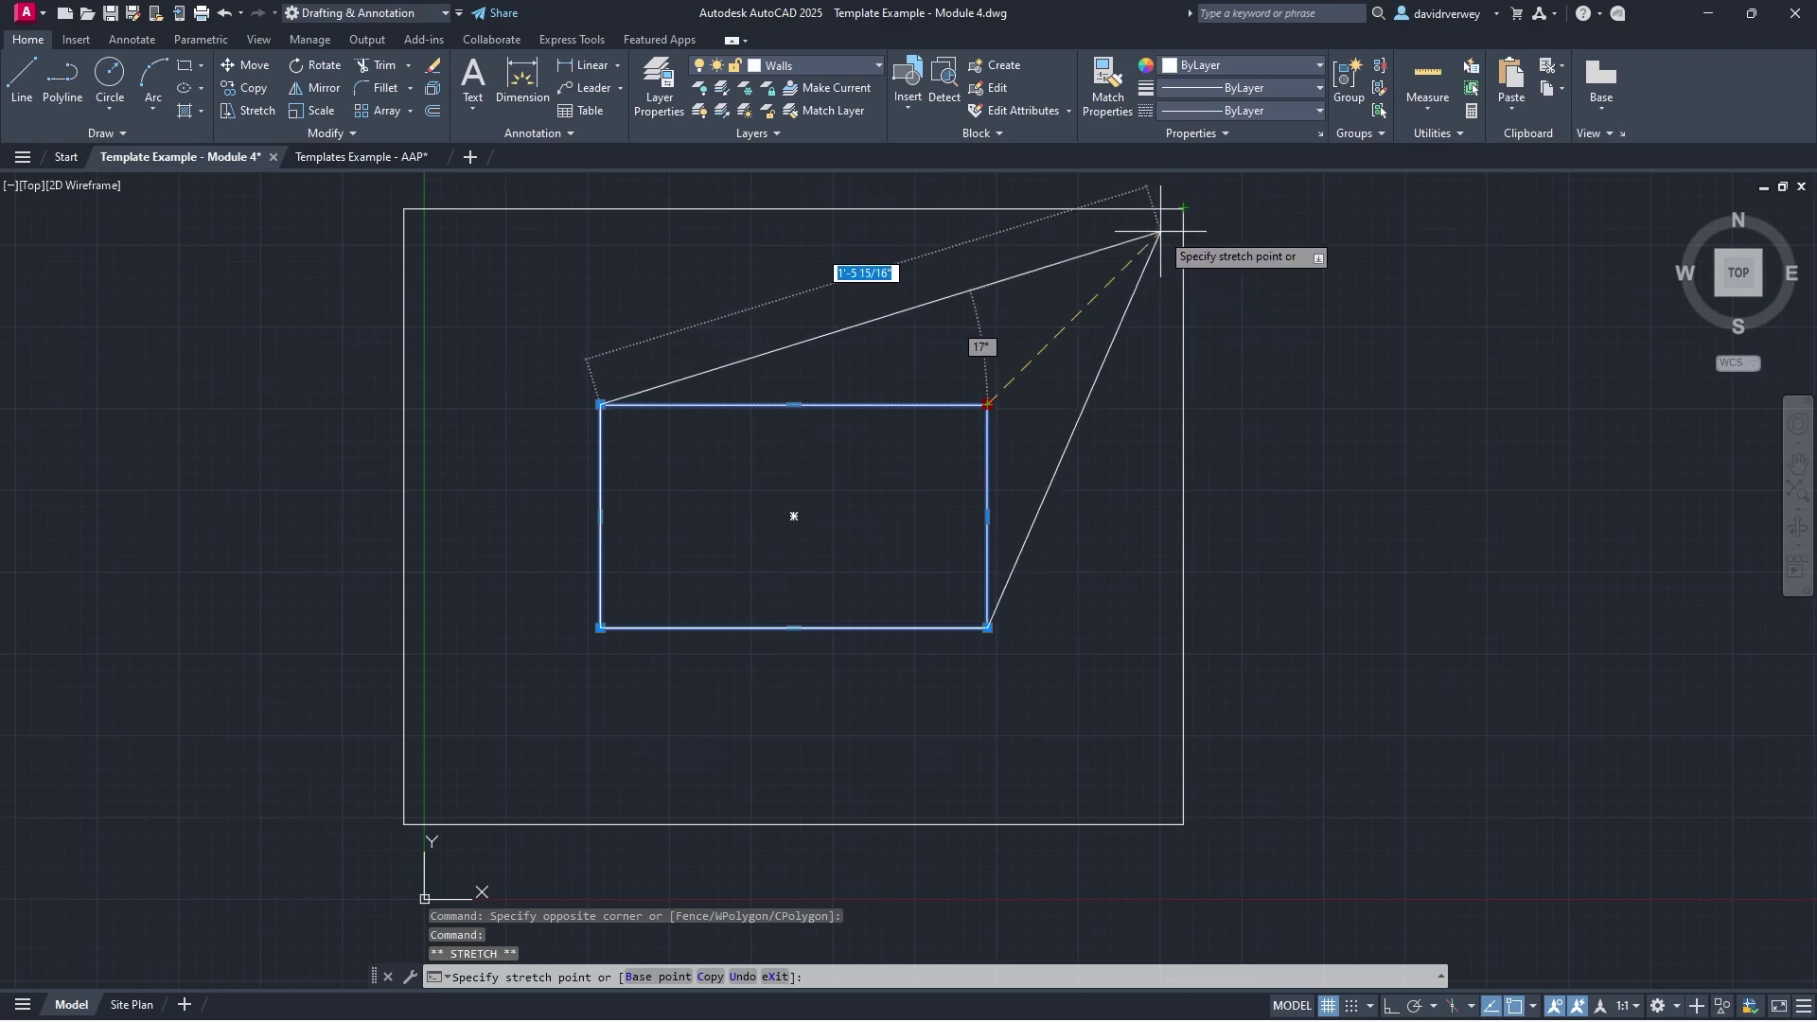
key(Escape)
click(987, 515)
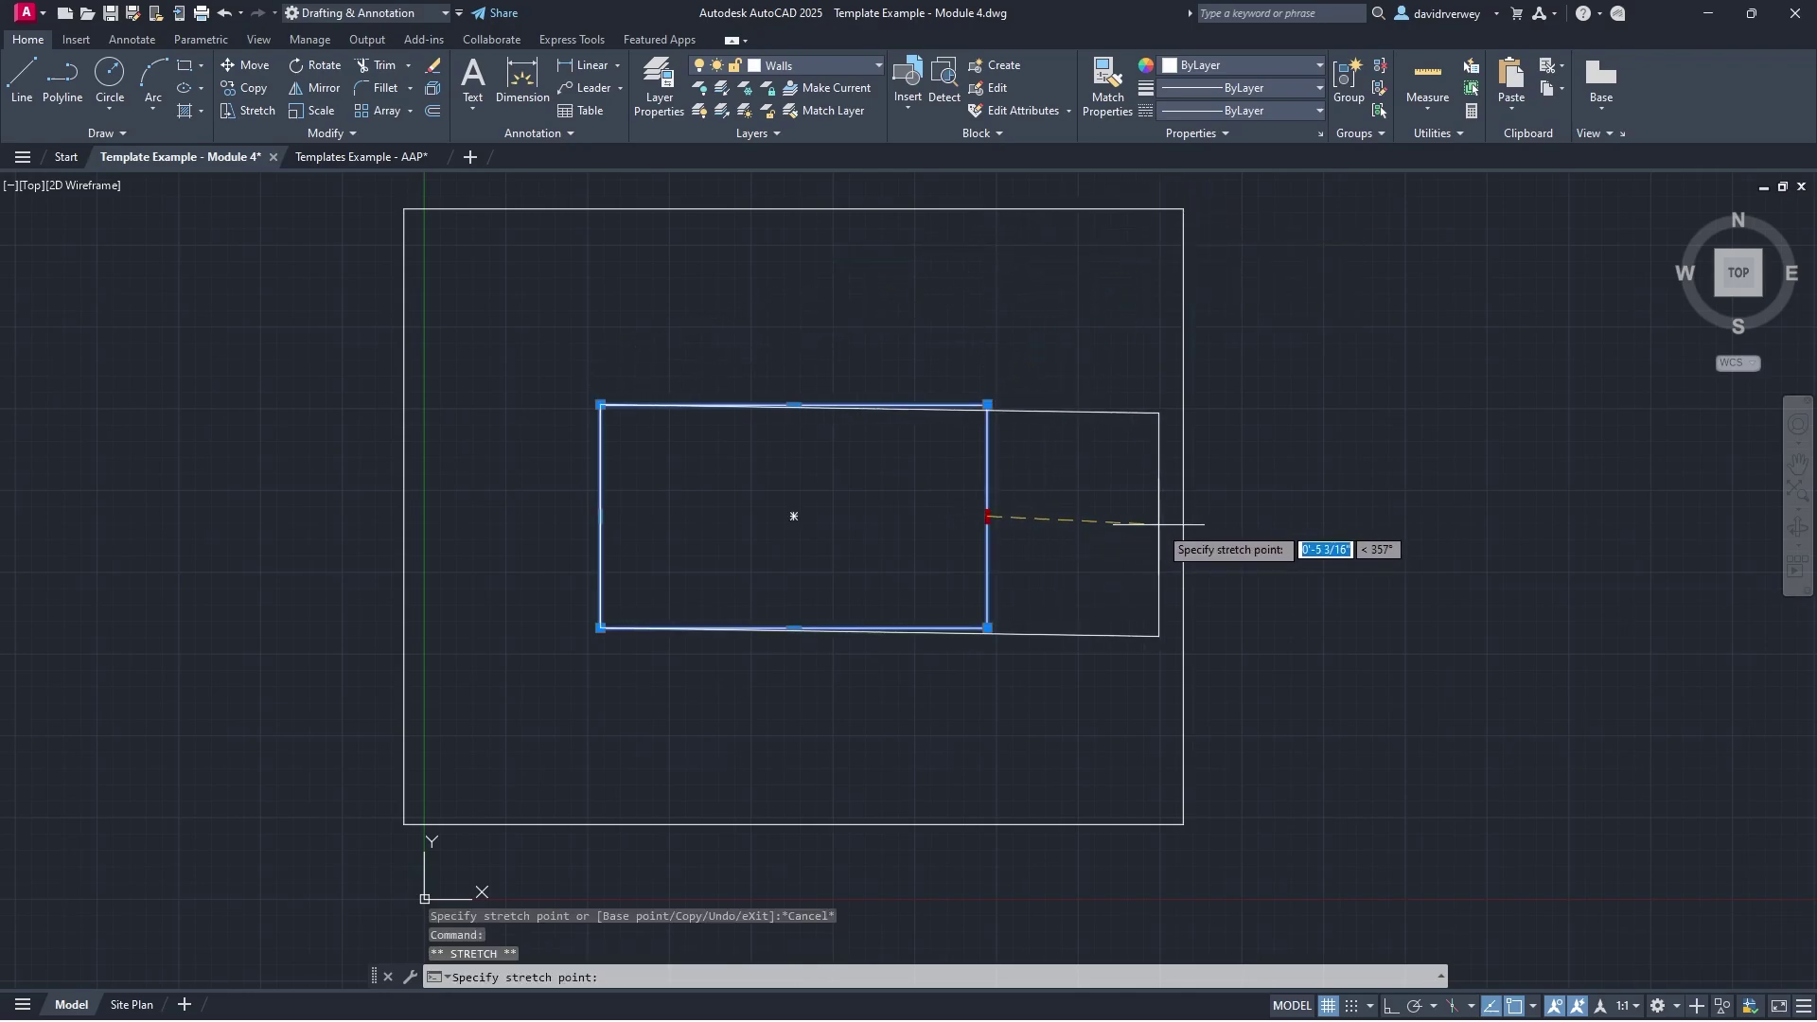
click(1141, 516)
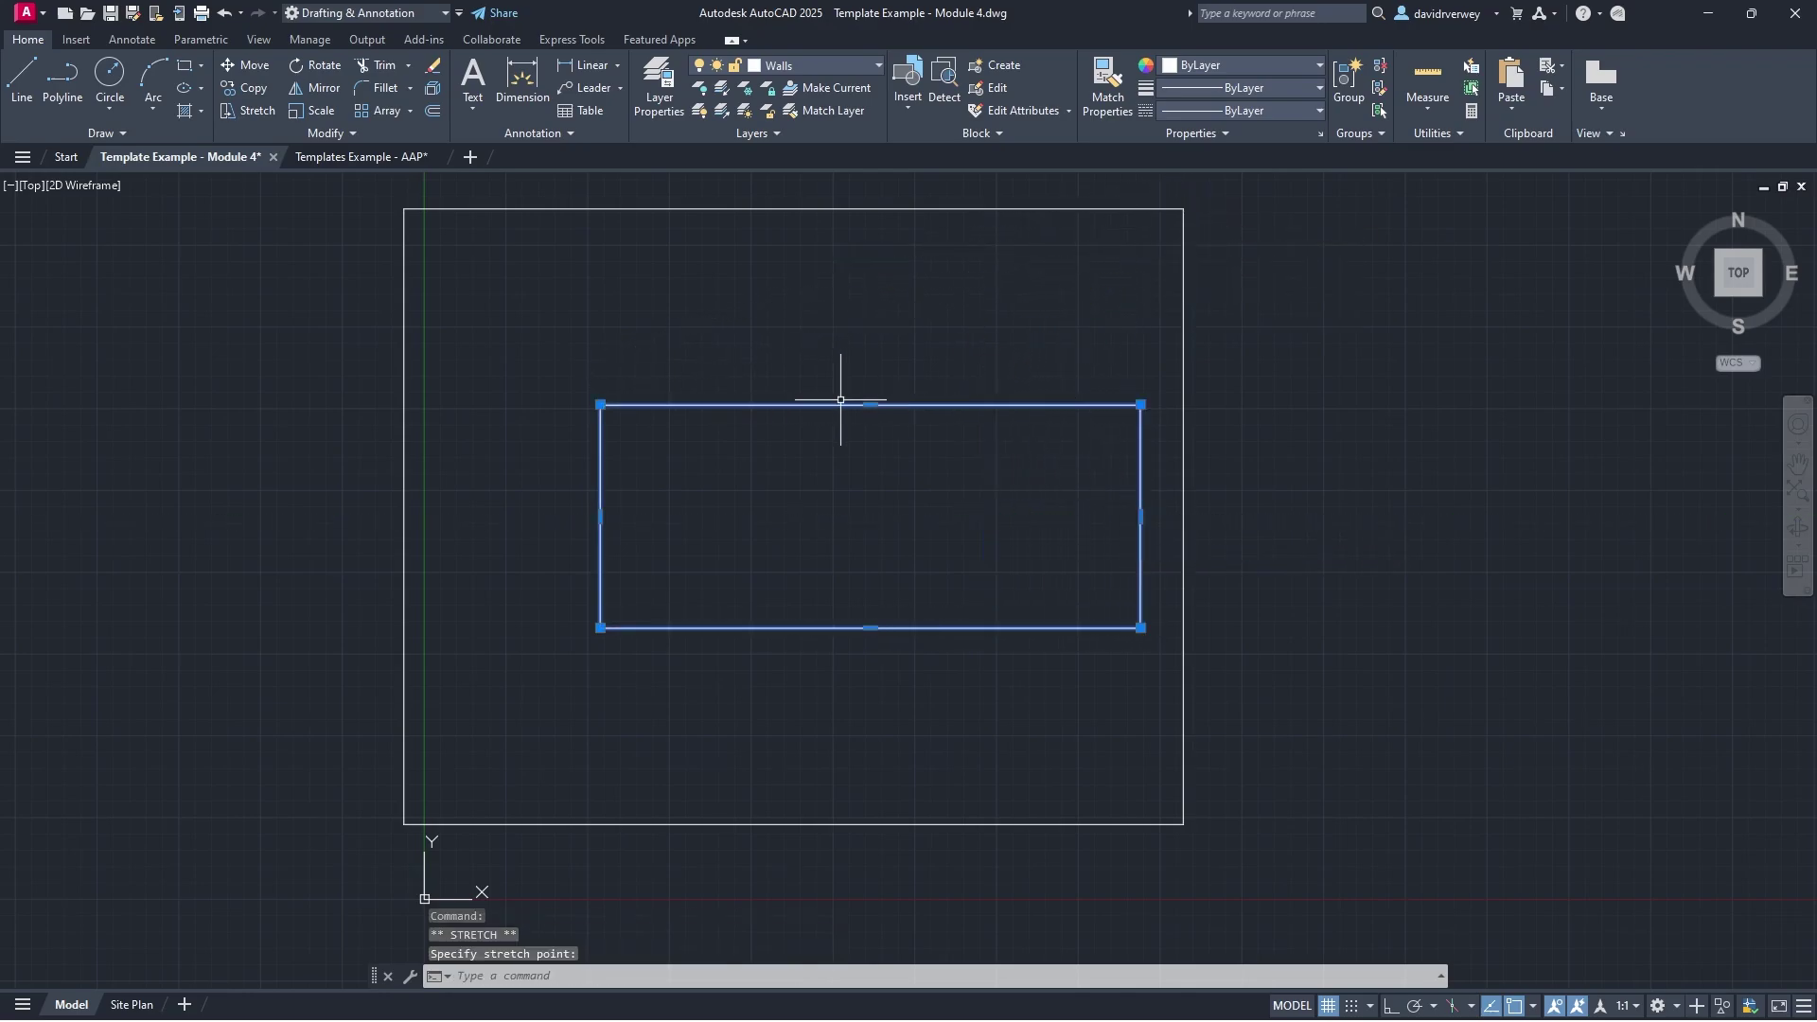
click(871, 405)
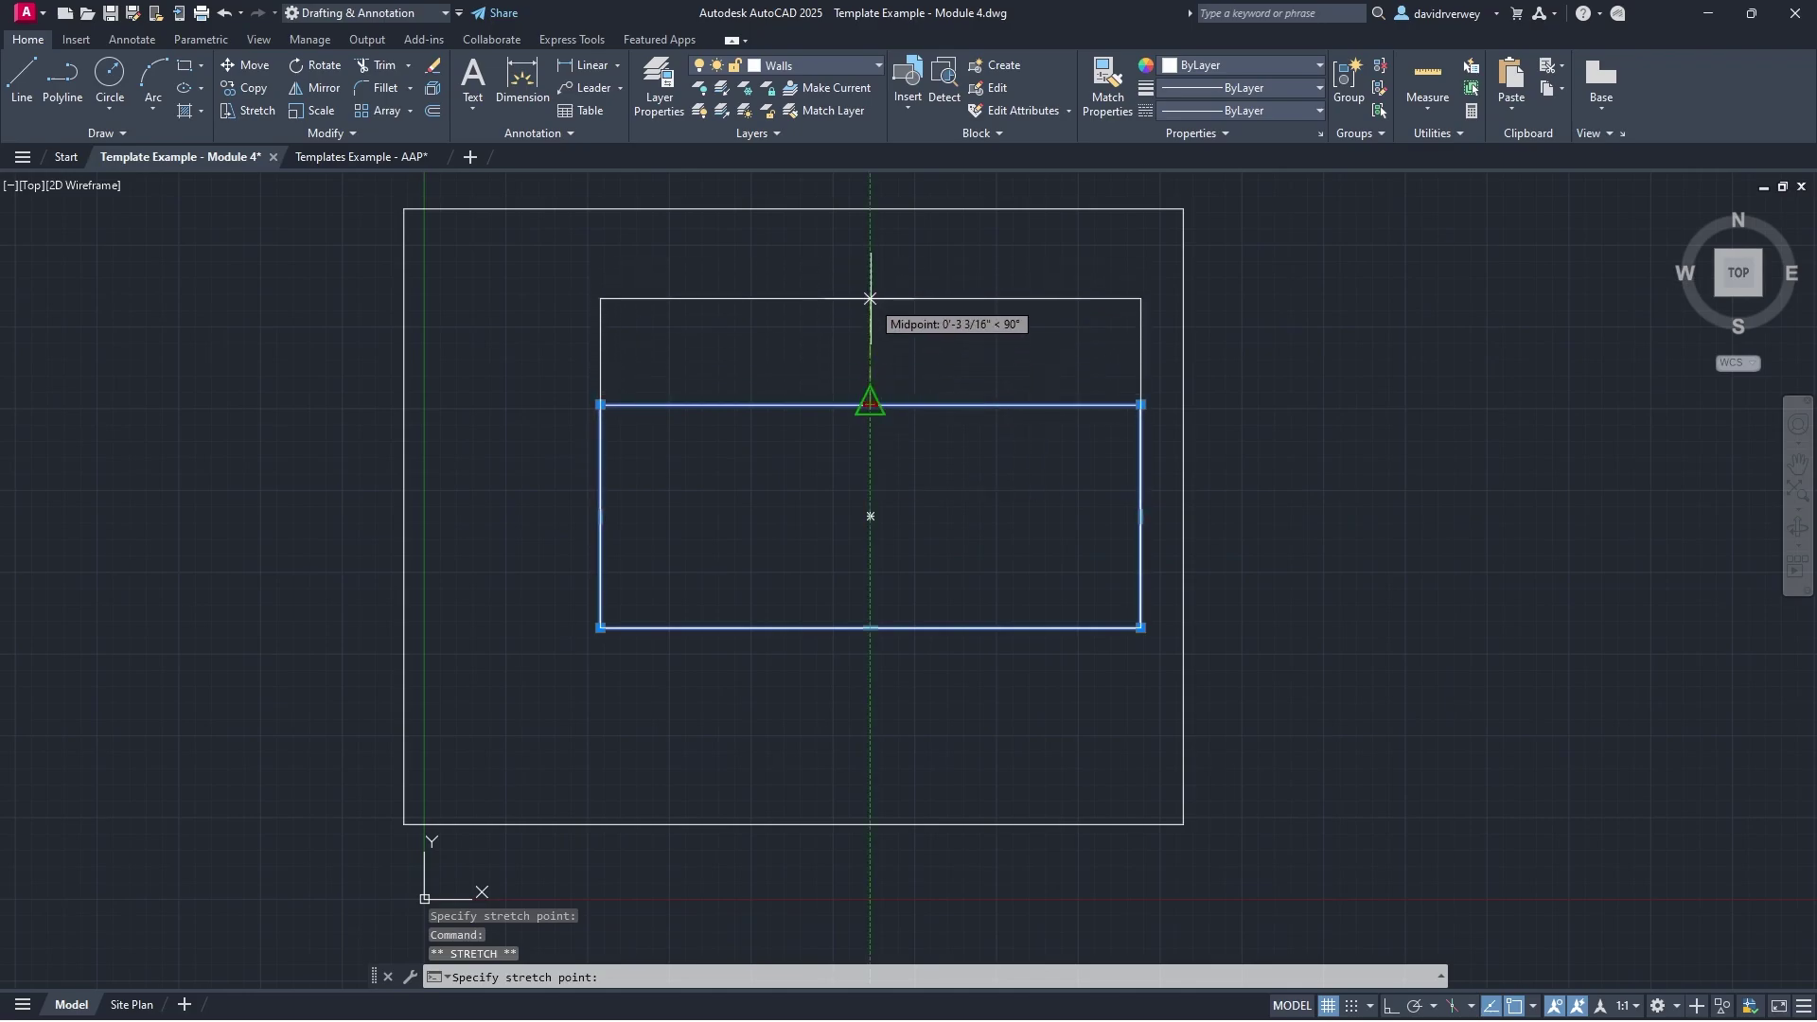
click(871, 251)
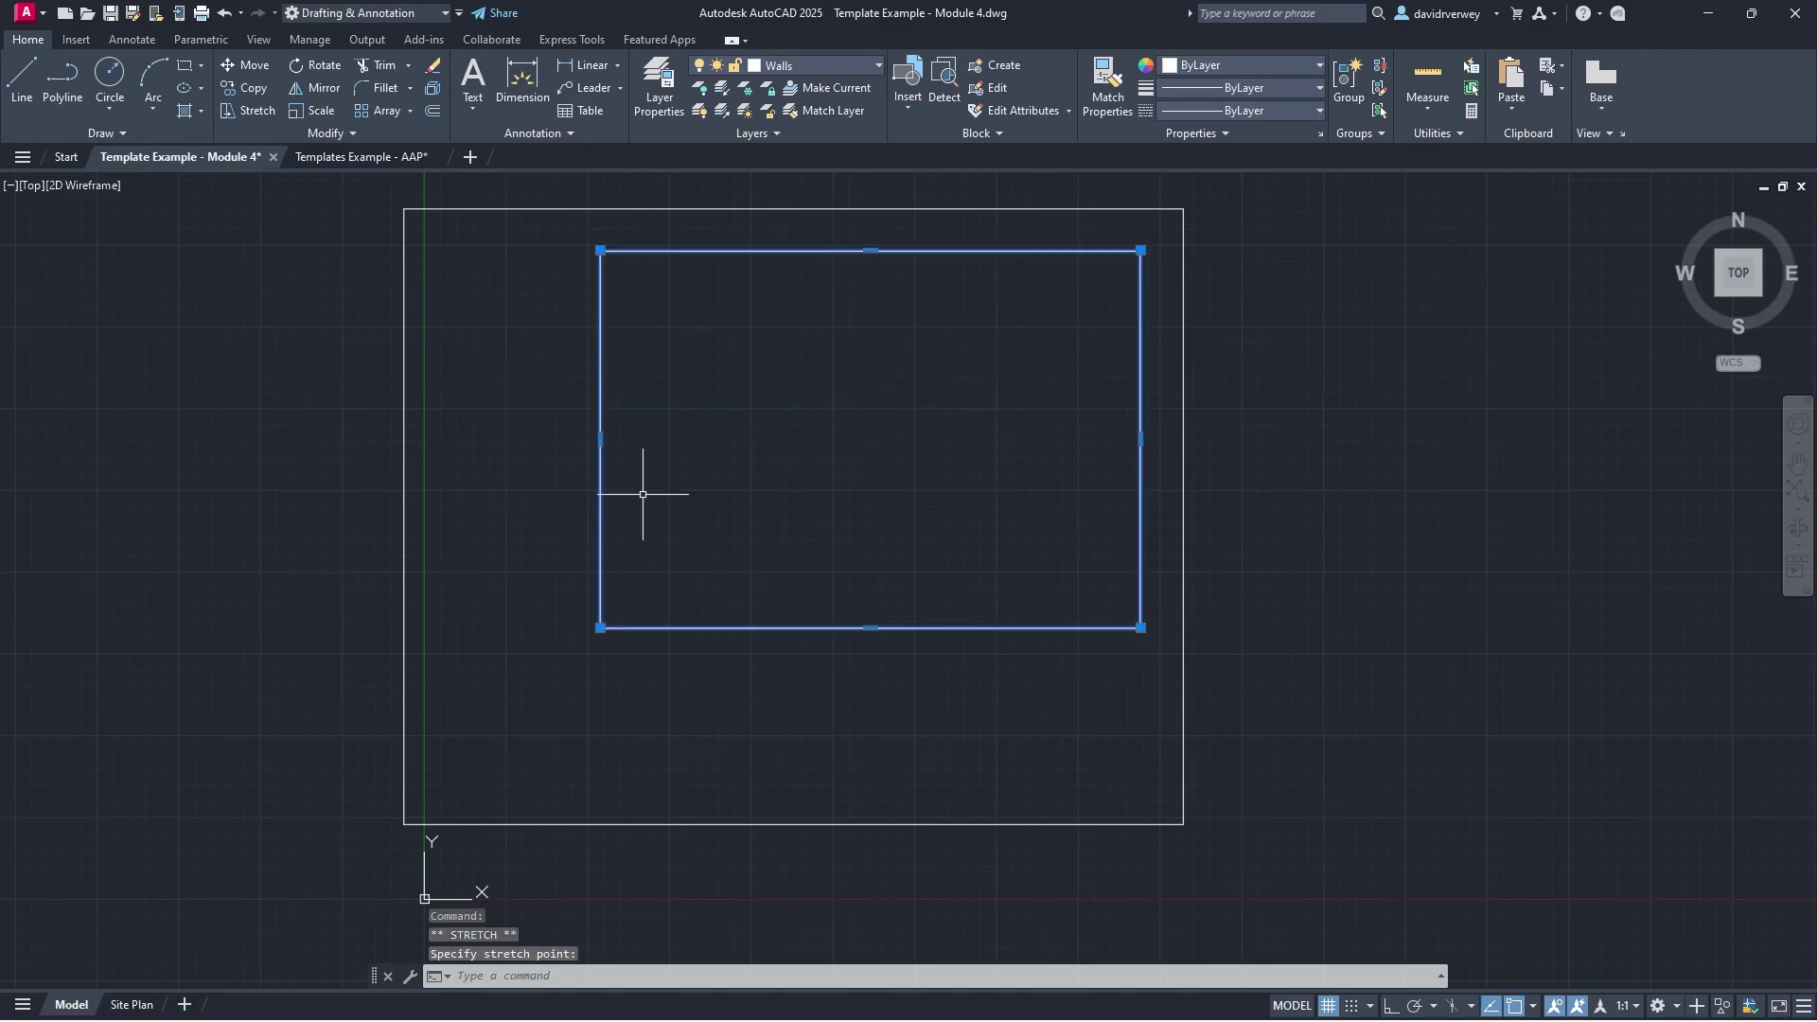
Step: Stretch the inner rectangle's left and bottom edges outward to leave a narrow gap inside the outer rectangle
click(600, 438)
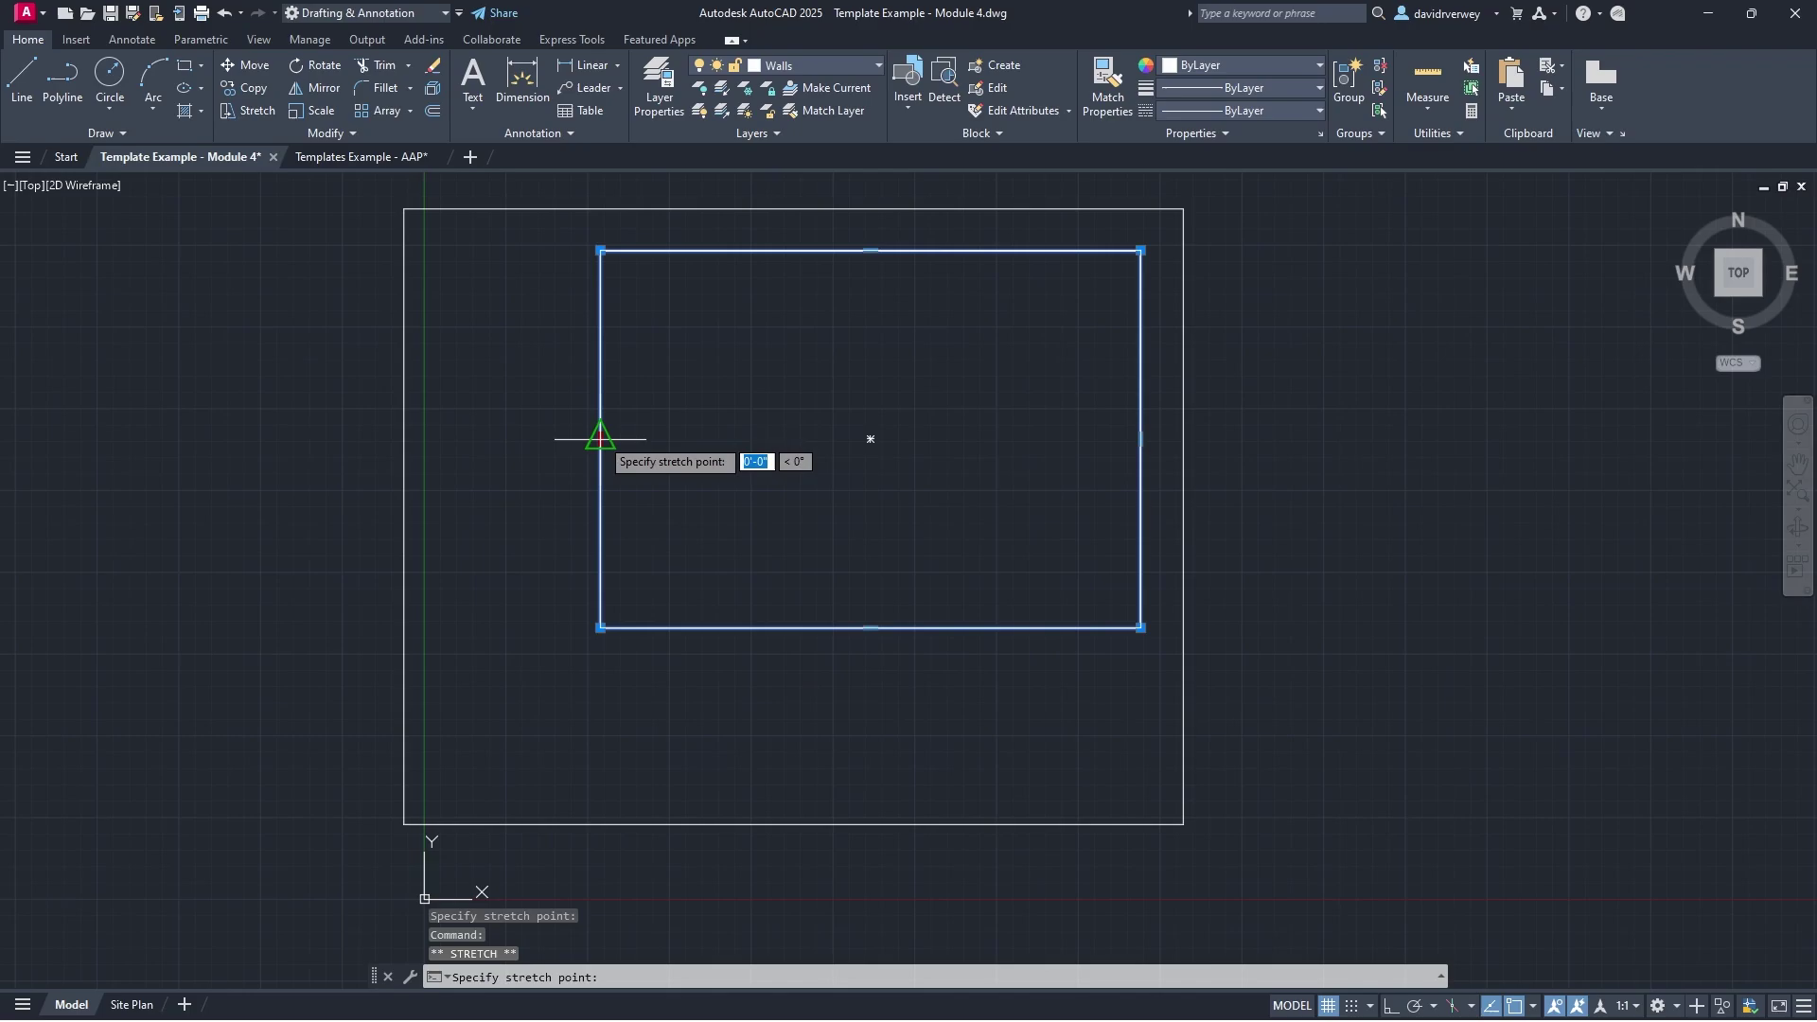
click(478, 438)
click(799, 629)
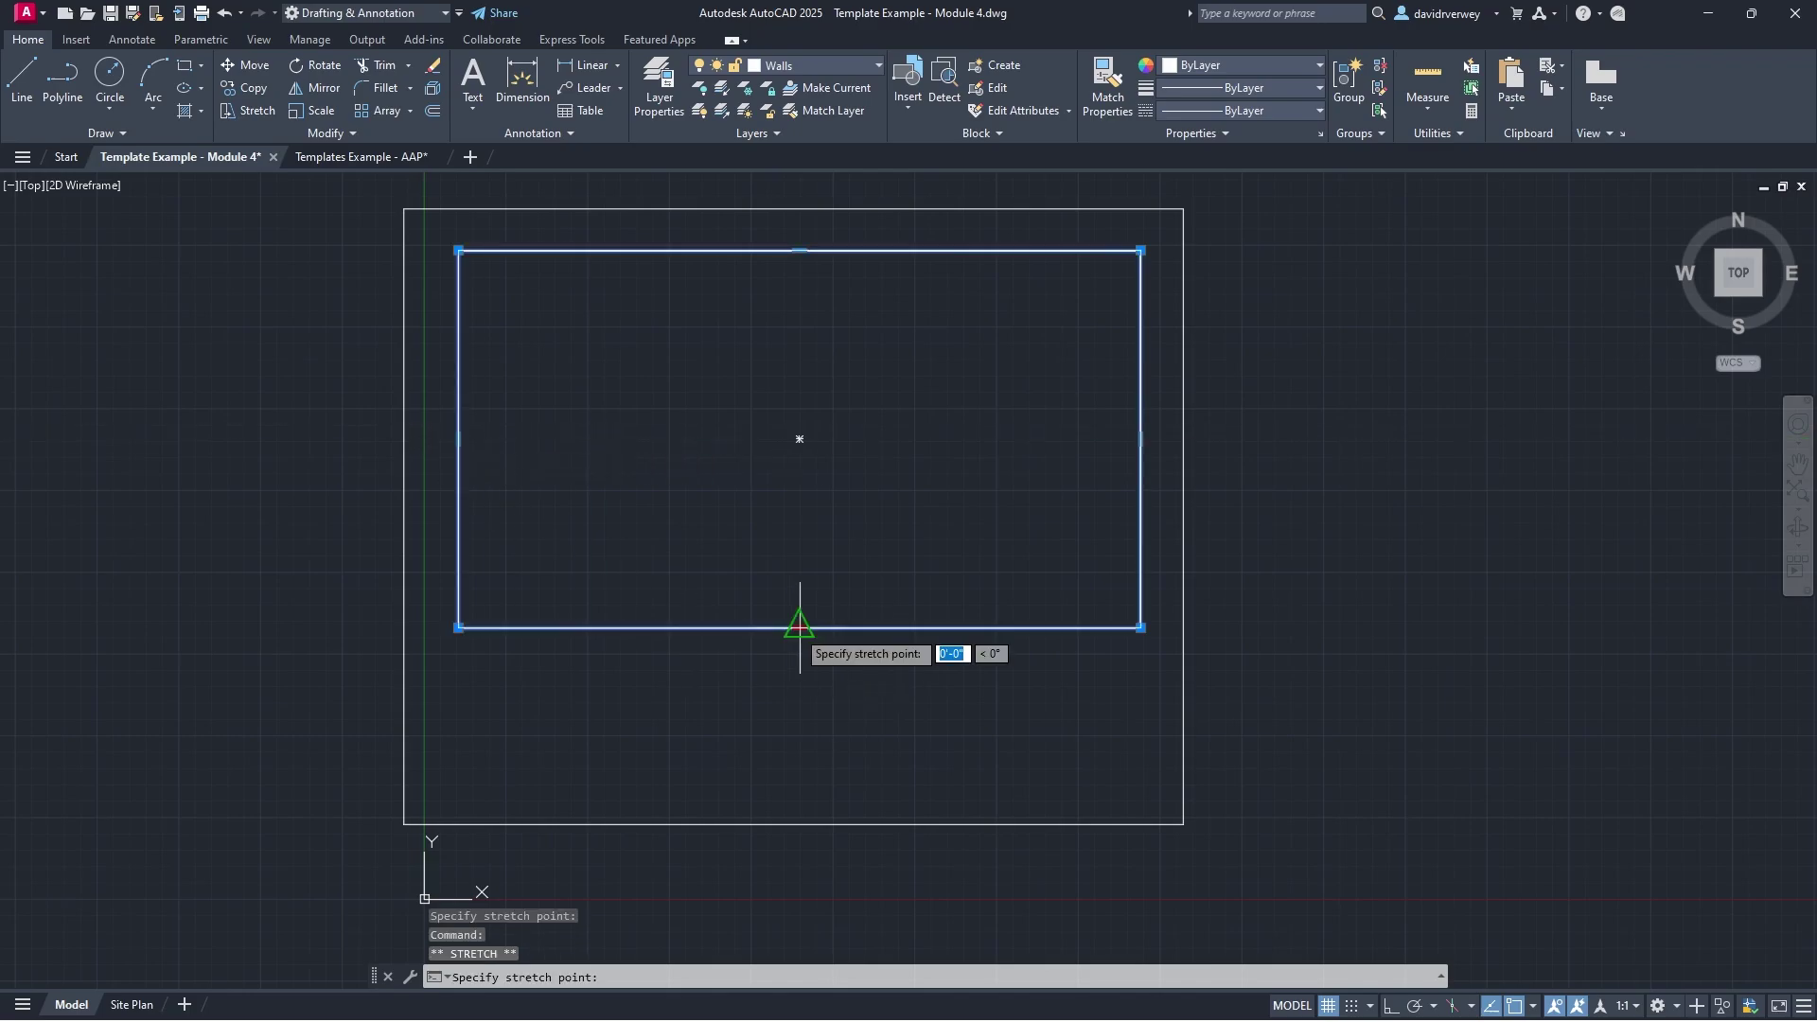
click(799, 777)
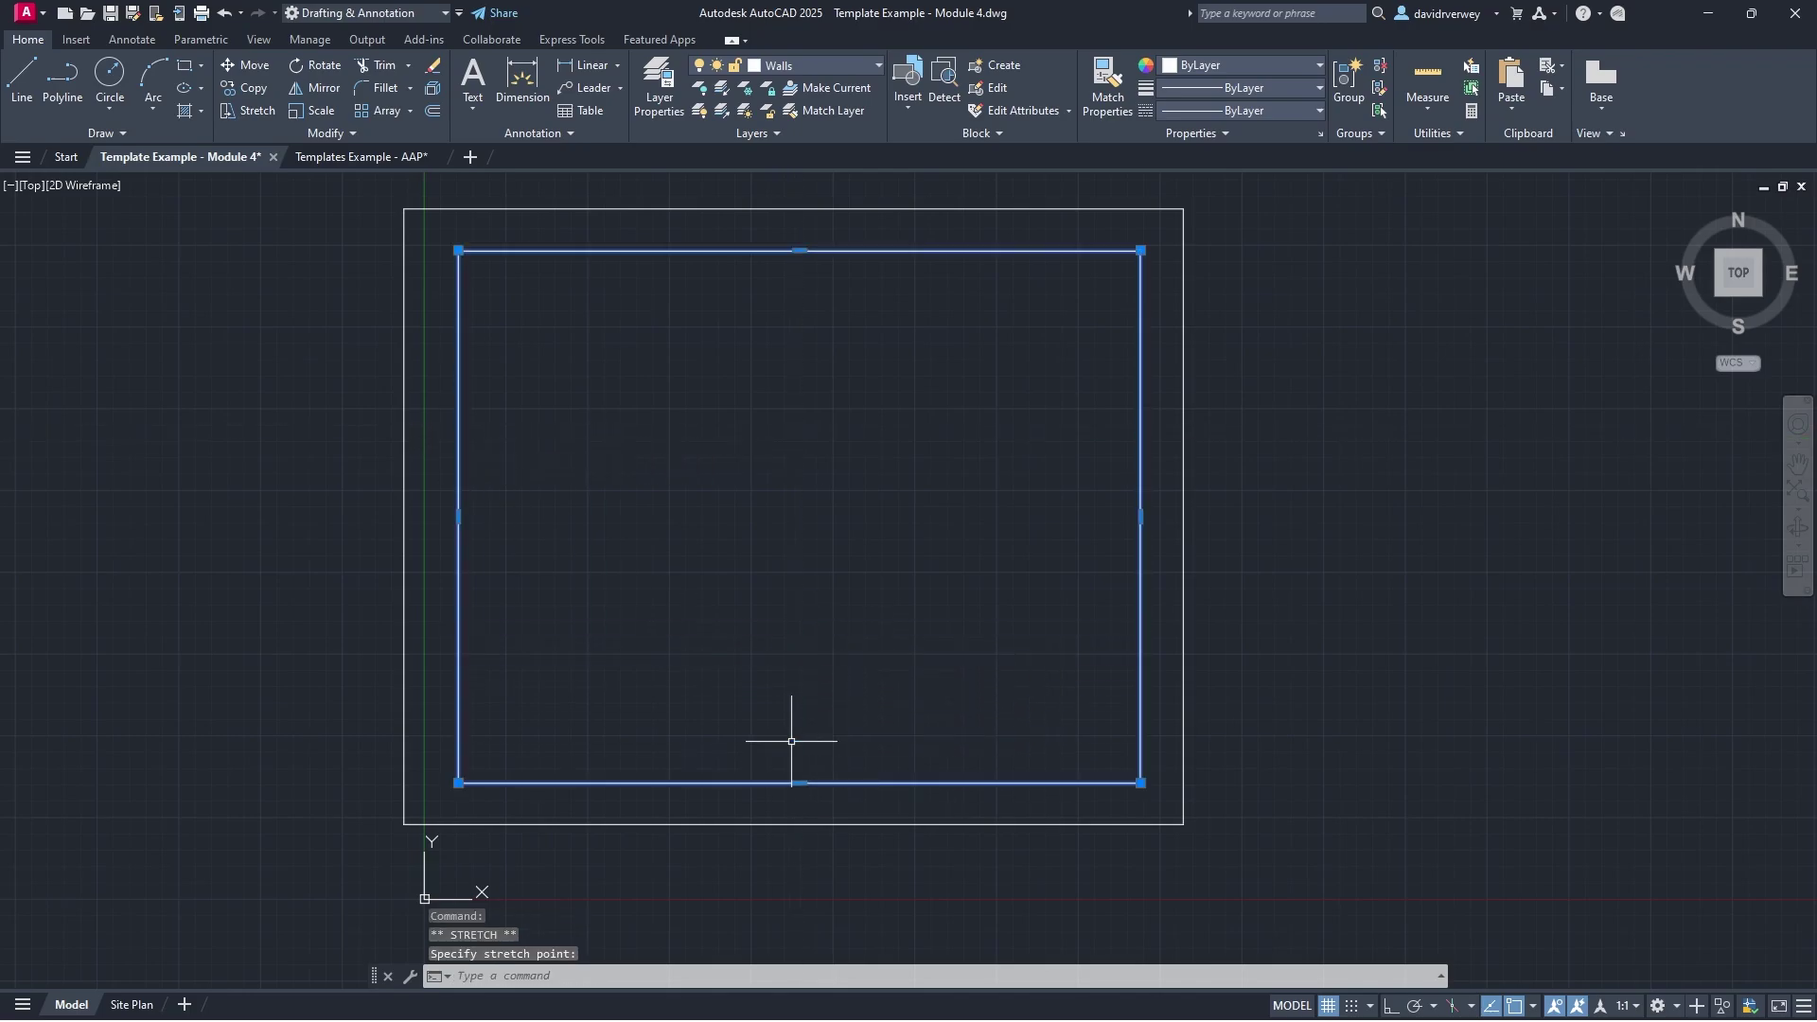
Step: Look at the example layout in the Templates Example - AAP drawing and return to the Module 4 drawing
click(327, 158)
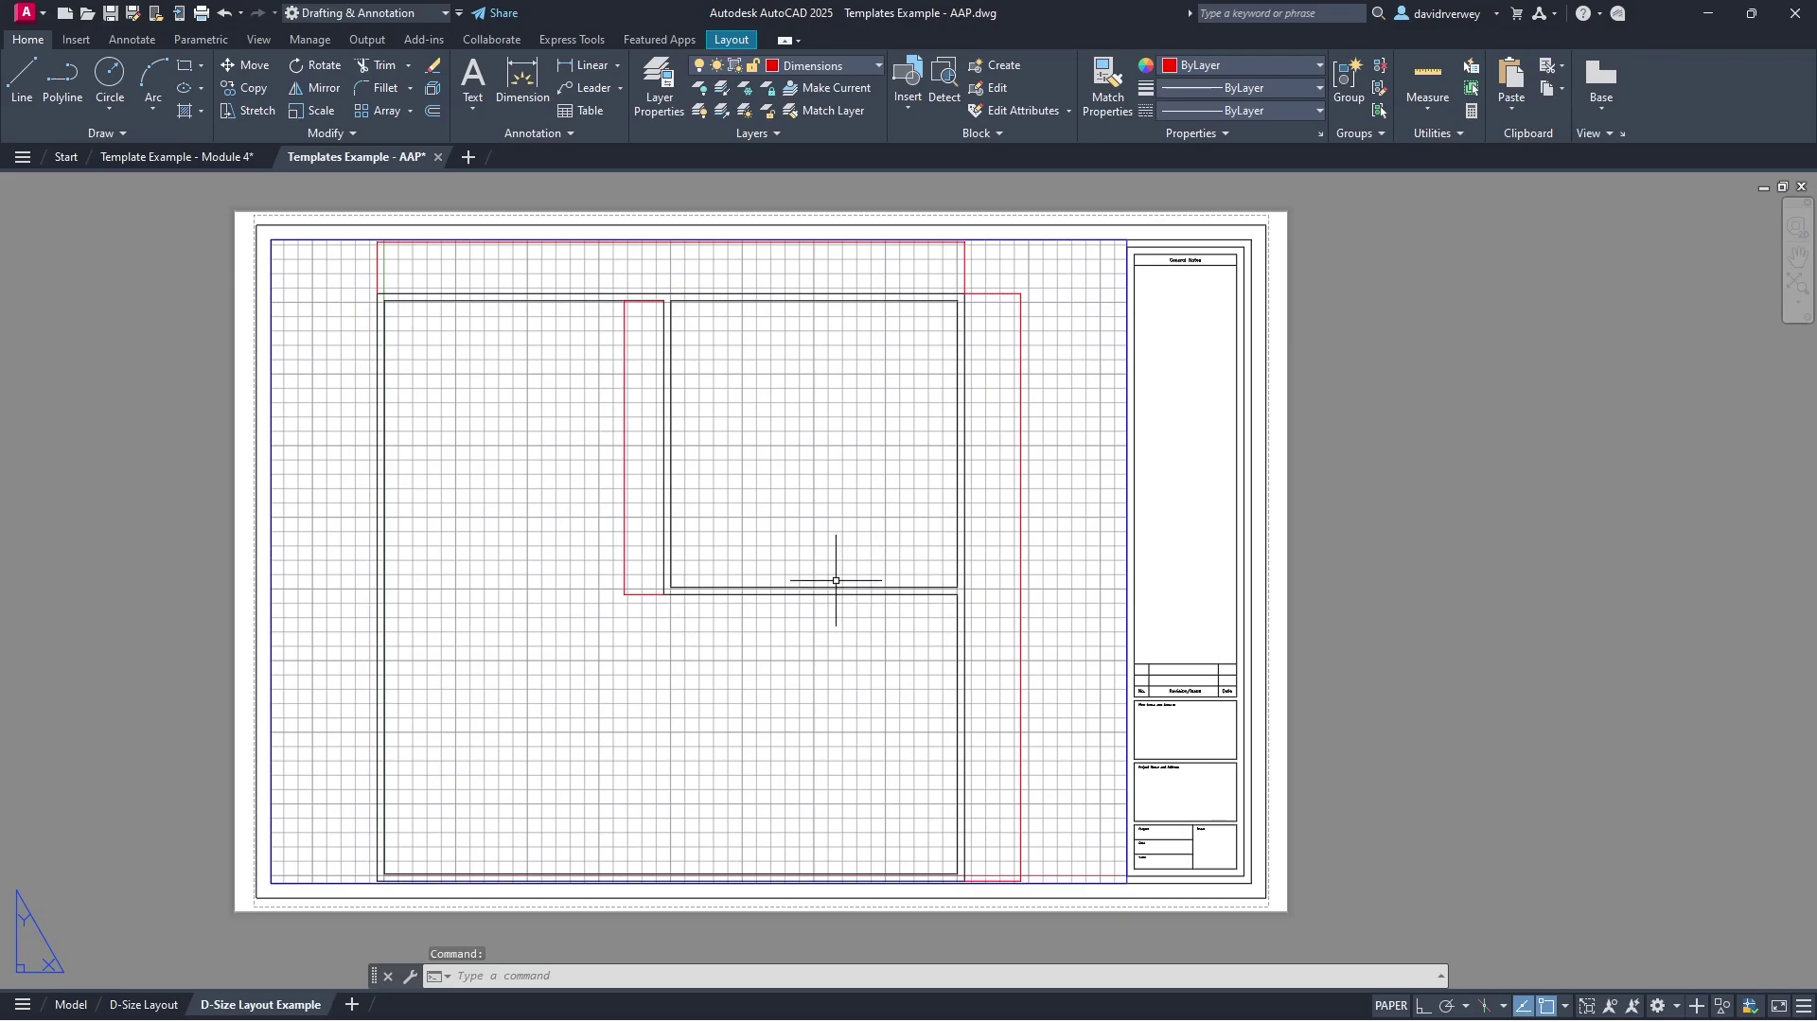
click(167, 157)
middle_drag(846, 496, 907, 498)
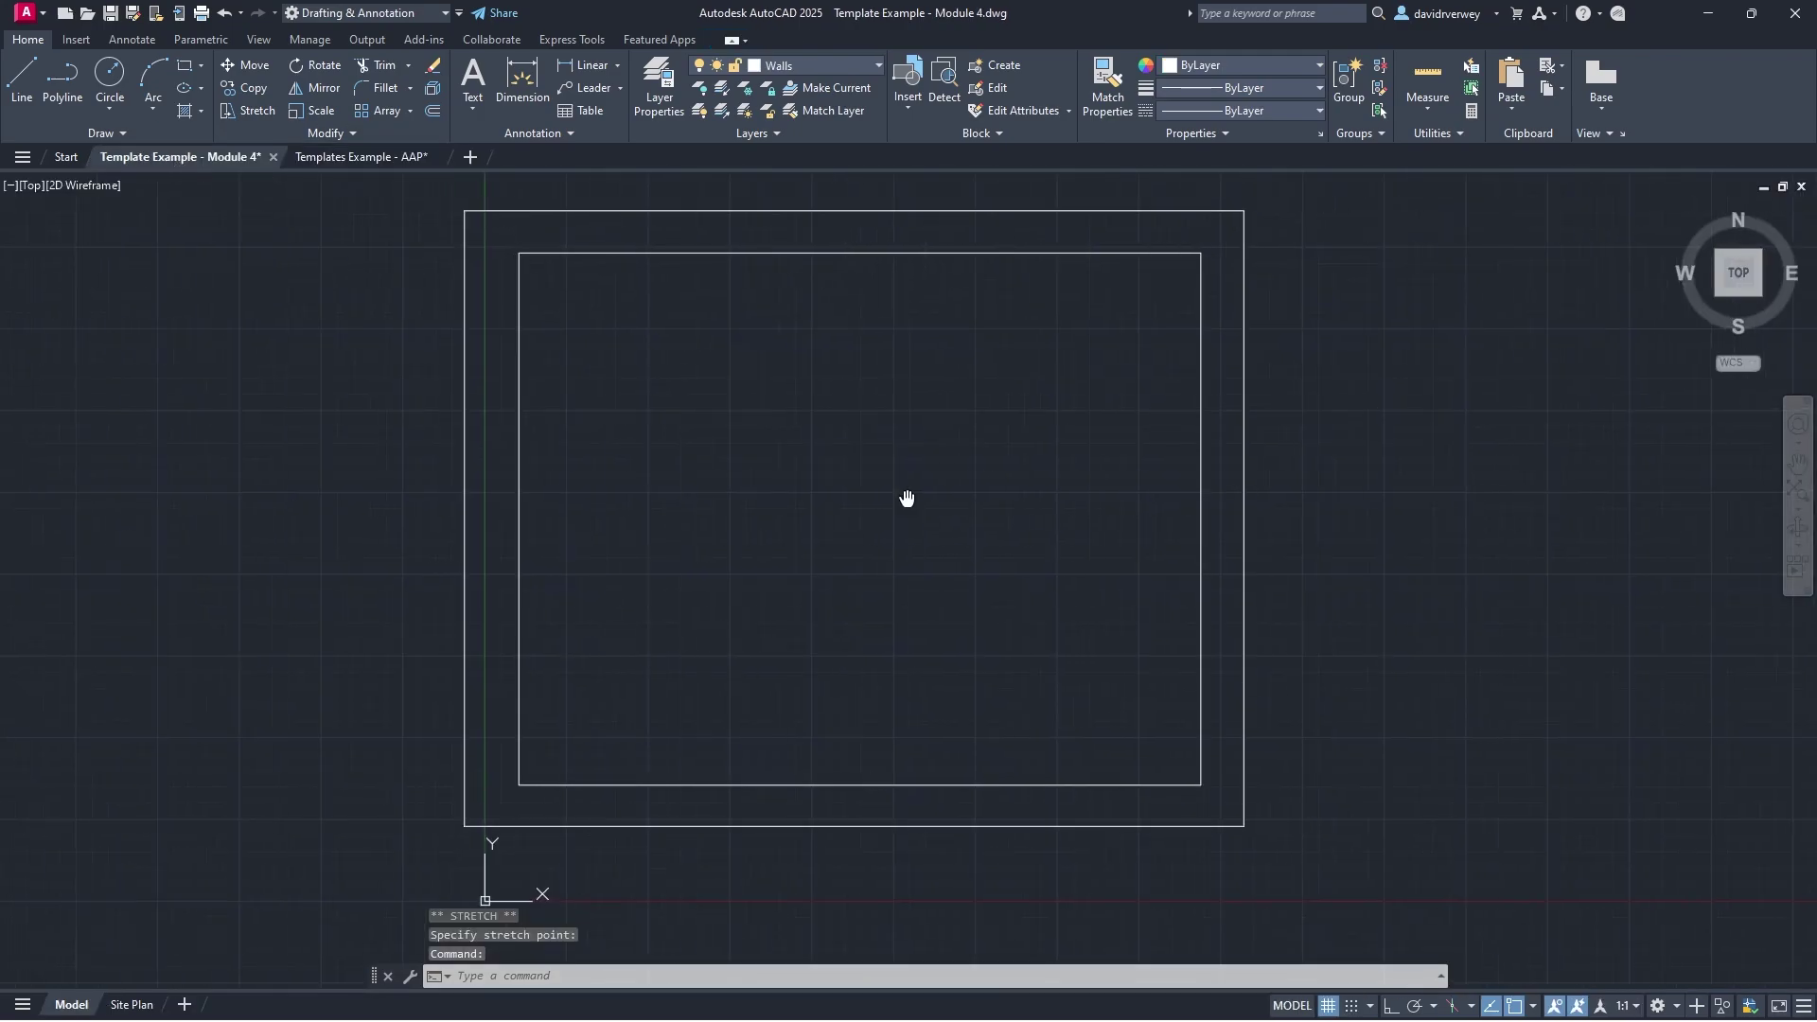
Step: Open the Site Plan layout, activate its viewport and fit both rectangles inside the frame
click(131, 1005)
double_click(831, 515)
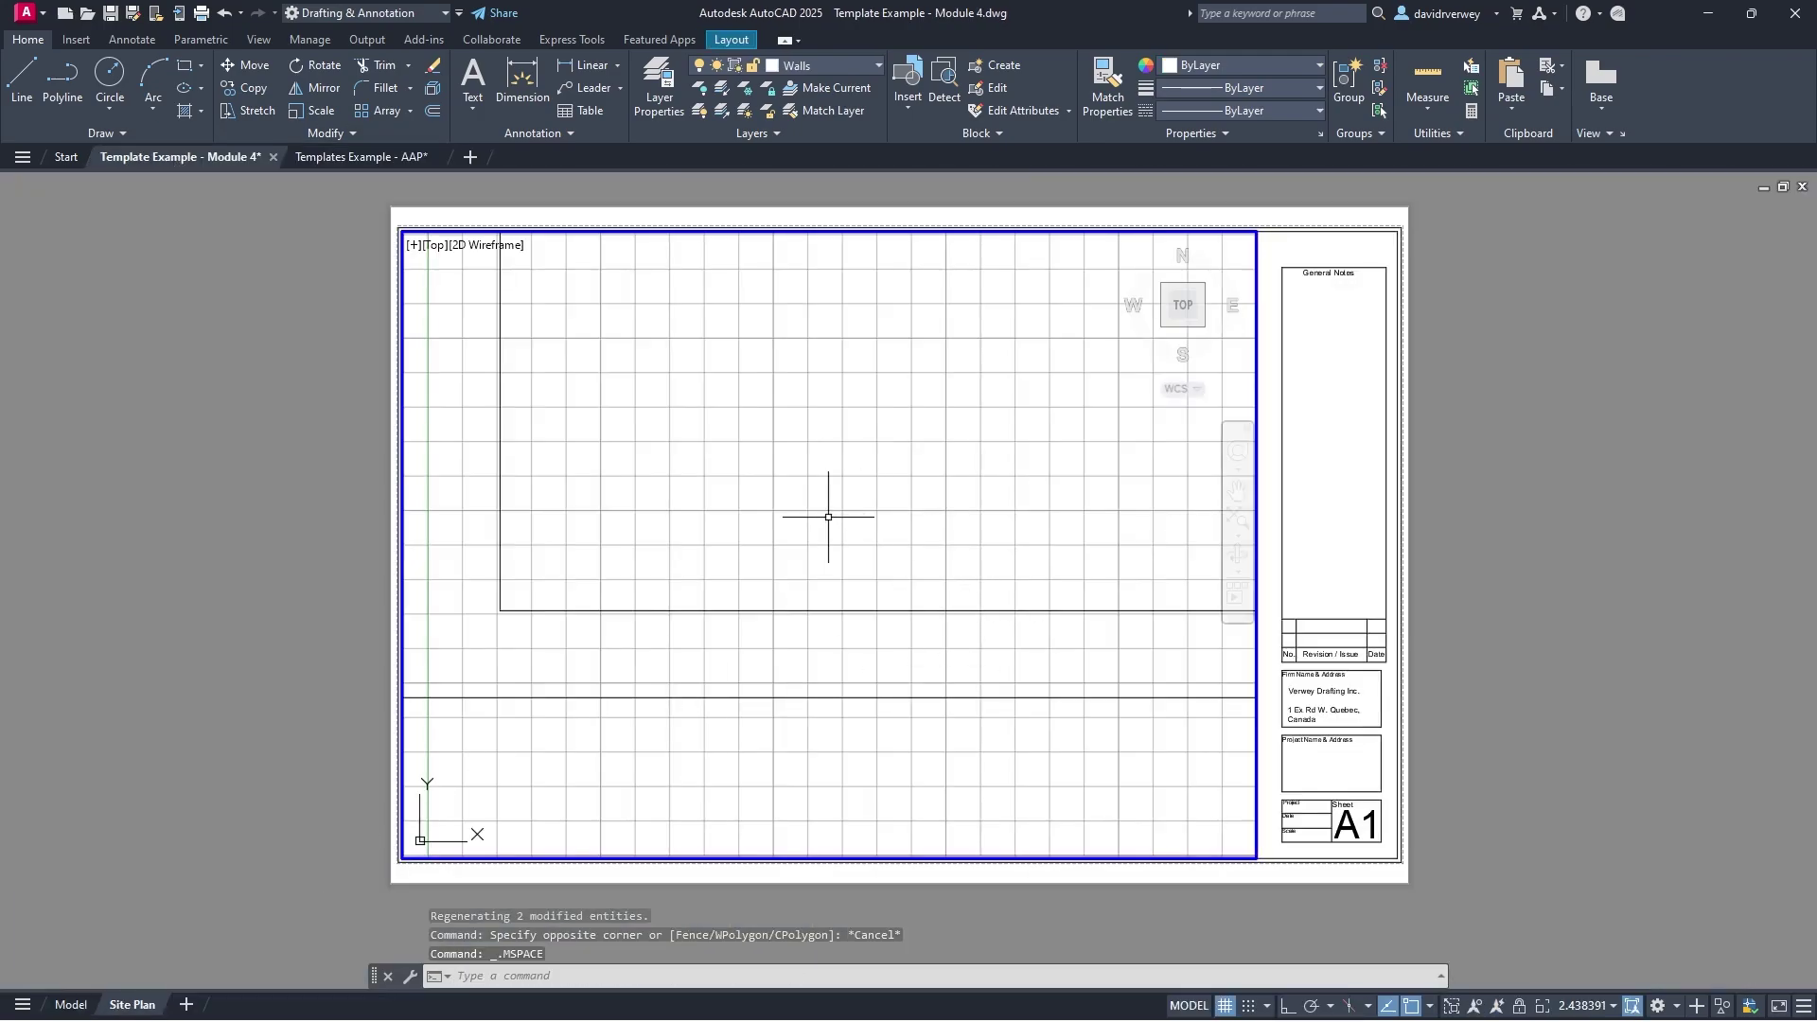
scroll(827, 506, down, 5)
scroll(820, 507, up, 3)
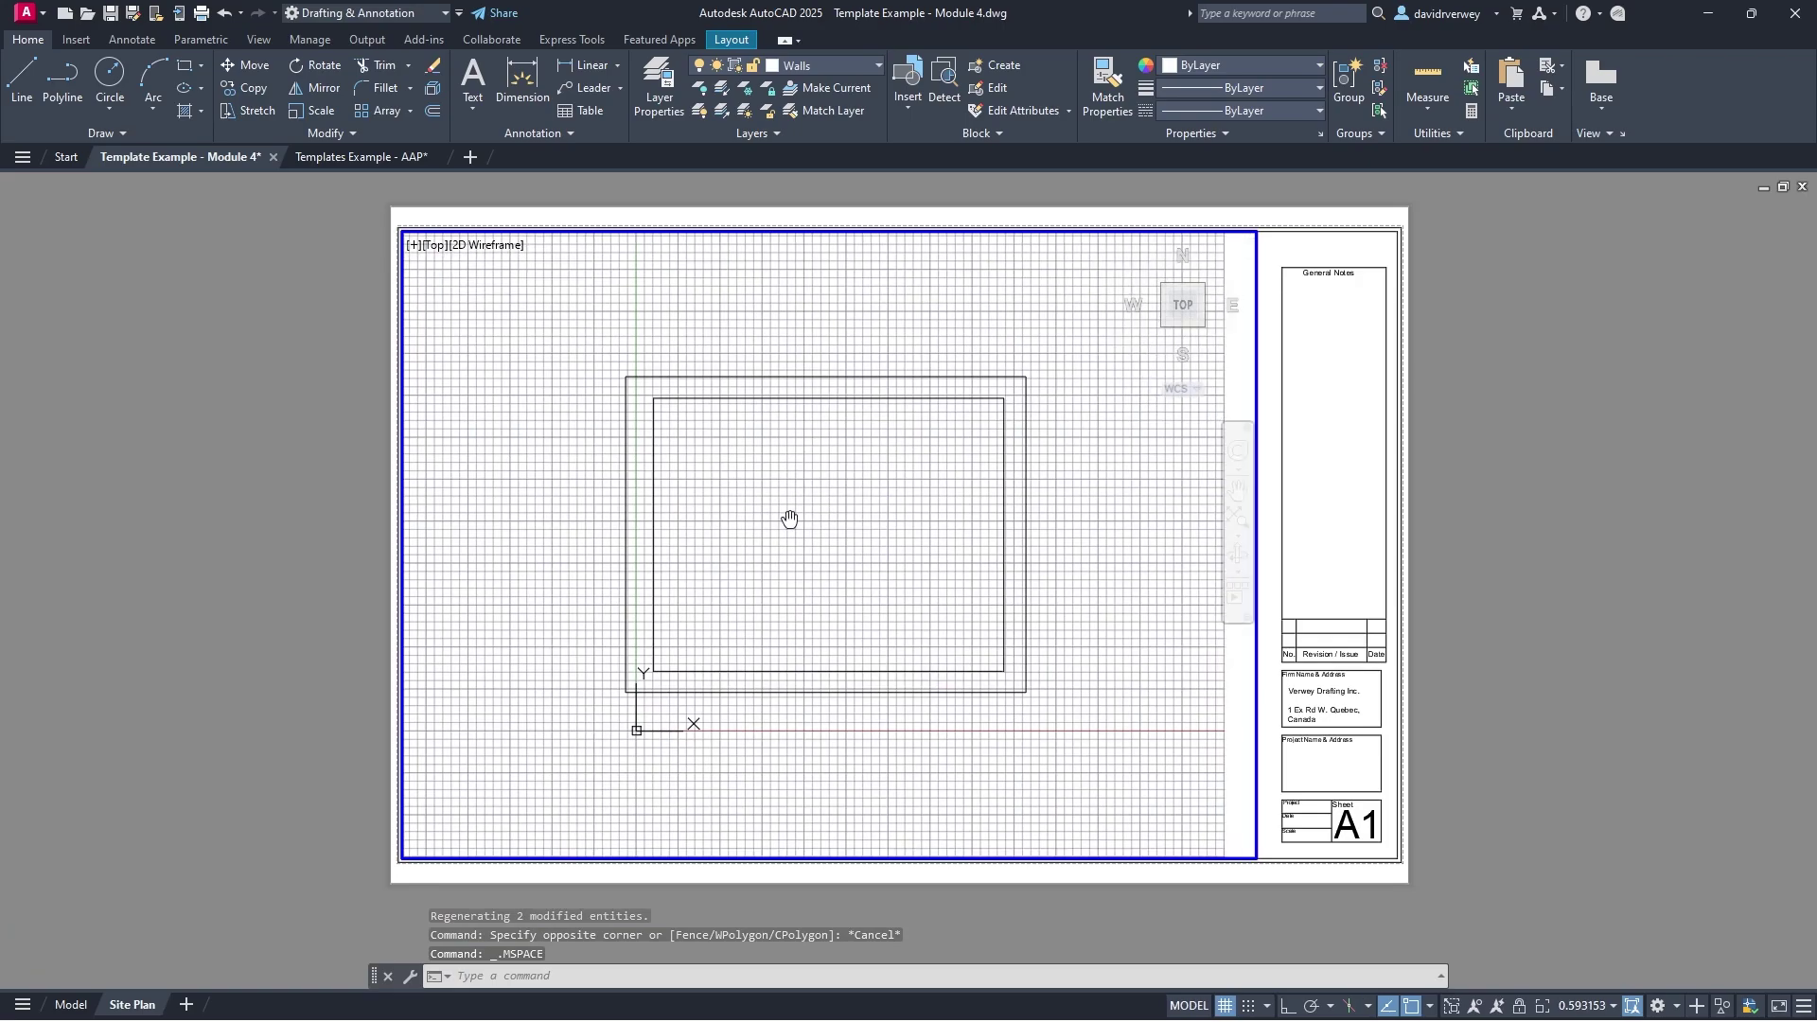
middle_drag(783, 515, 799, 515)
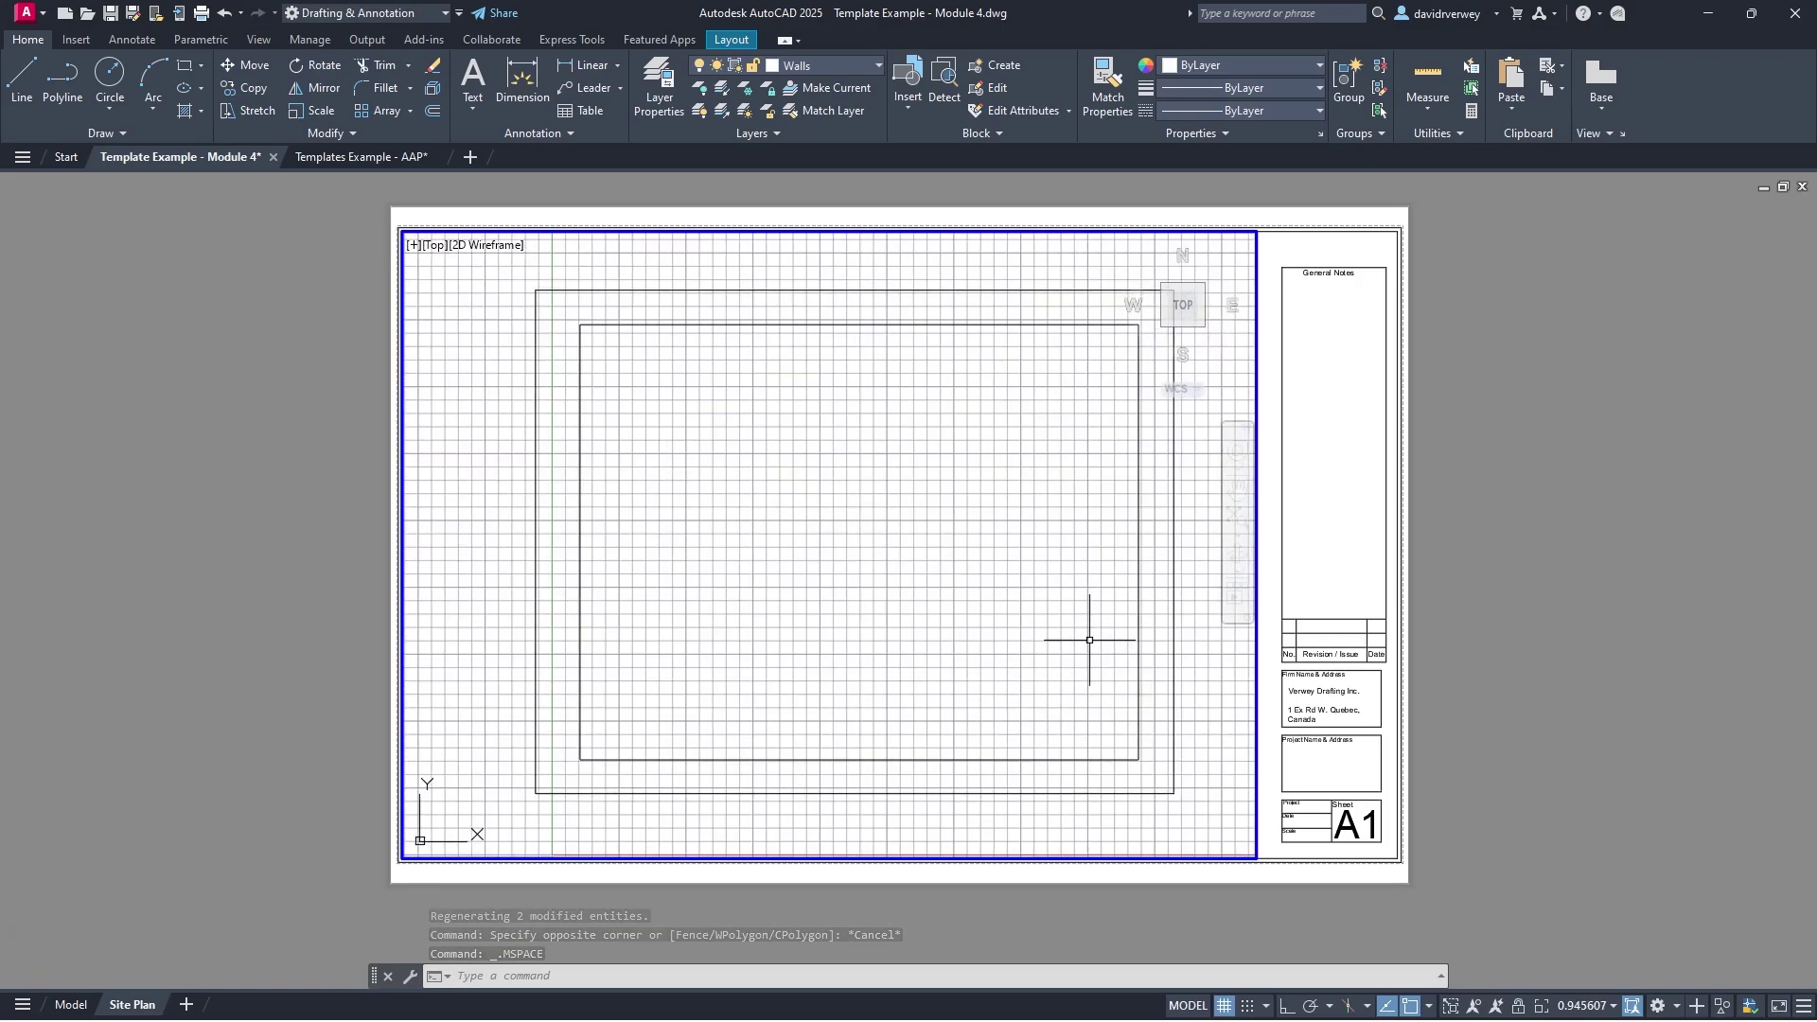
Step: Try the Site Plan viewport at scales of 1:20, 1:30, 1:16, 1:5, 1:4 and 1:2
click(1571, 1002)
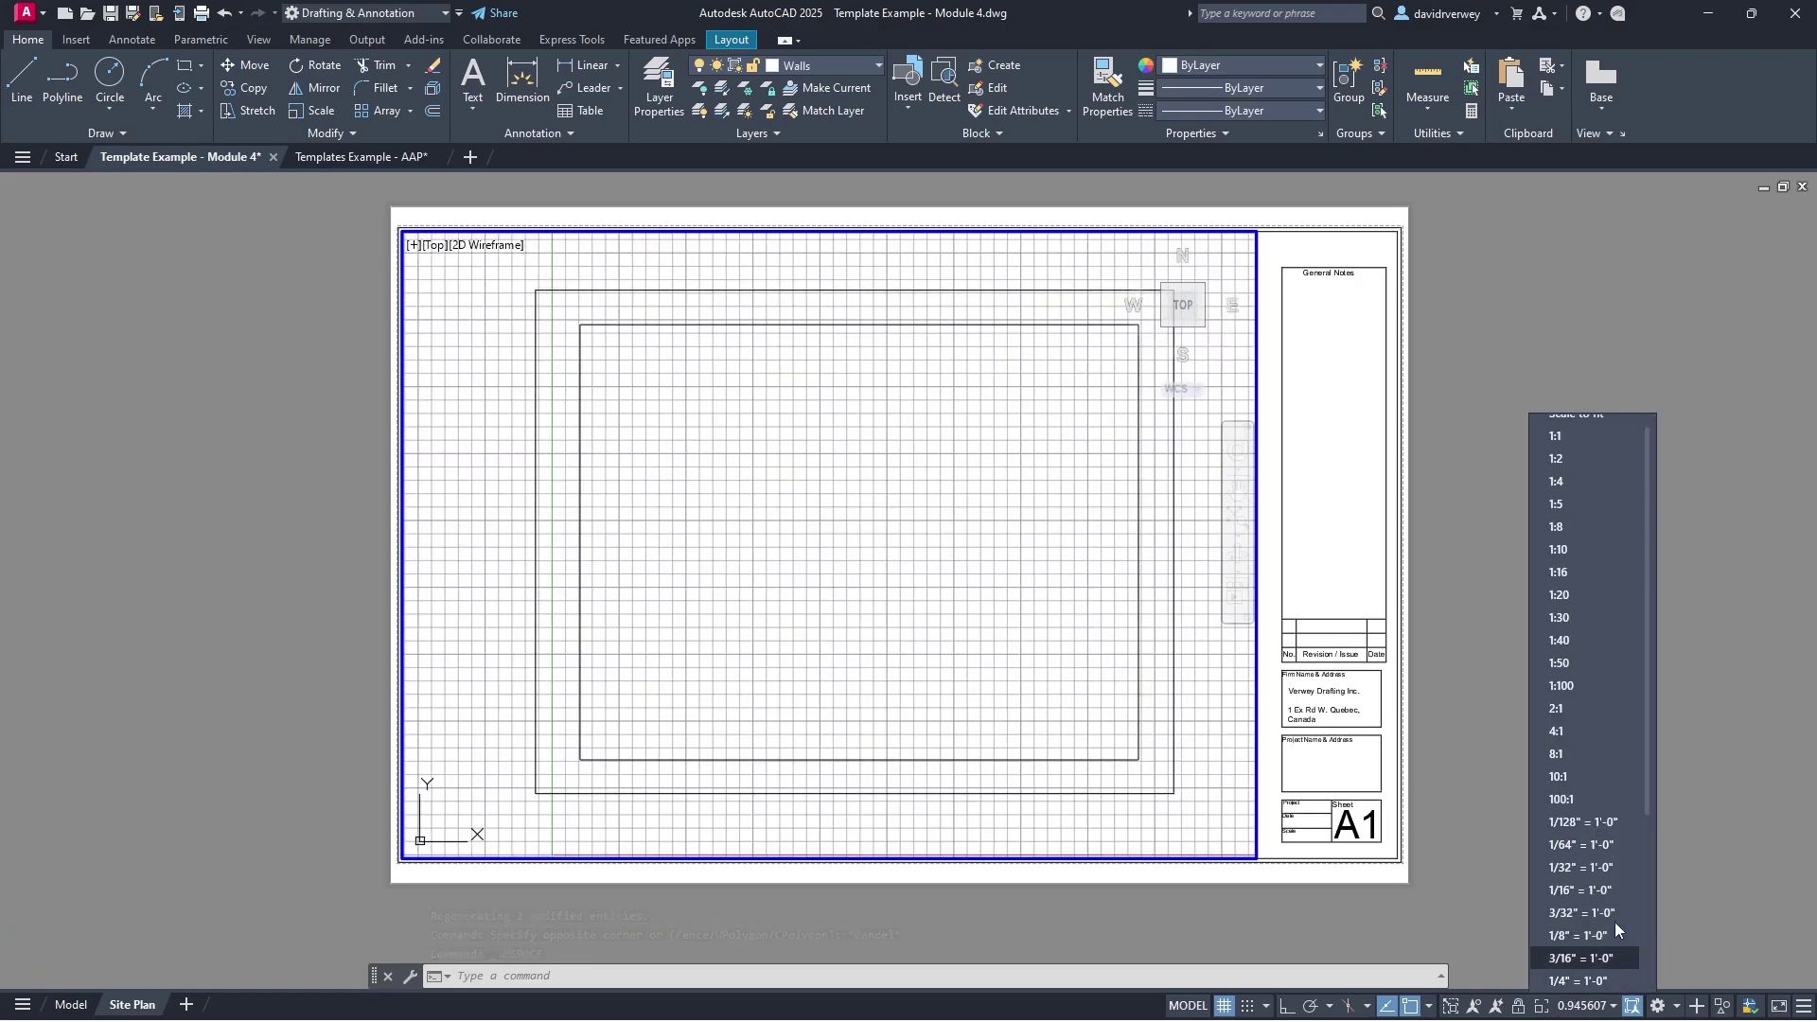
click(1580, 593)
click(1599, 1005)
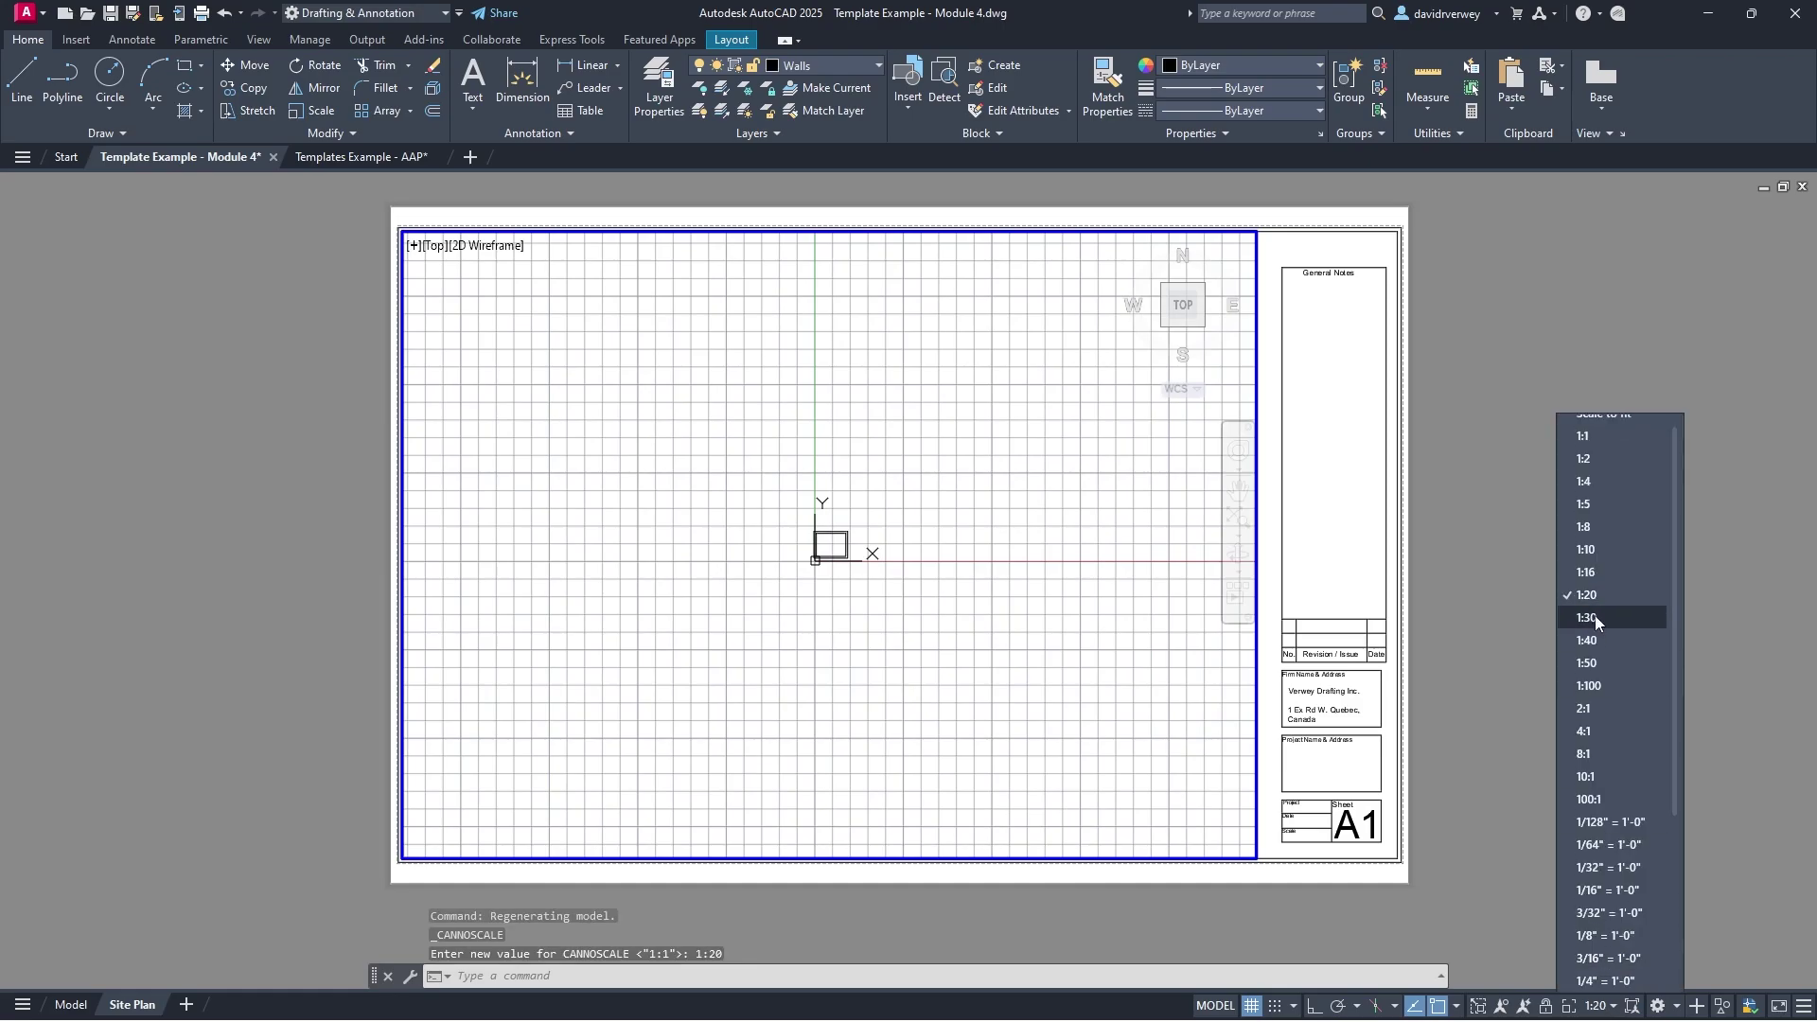
click(1594, 615)
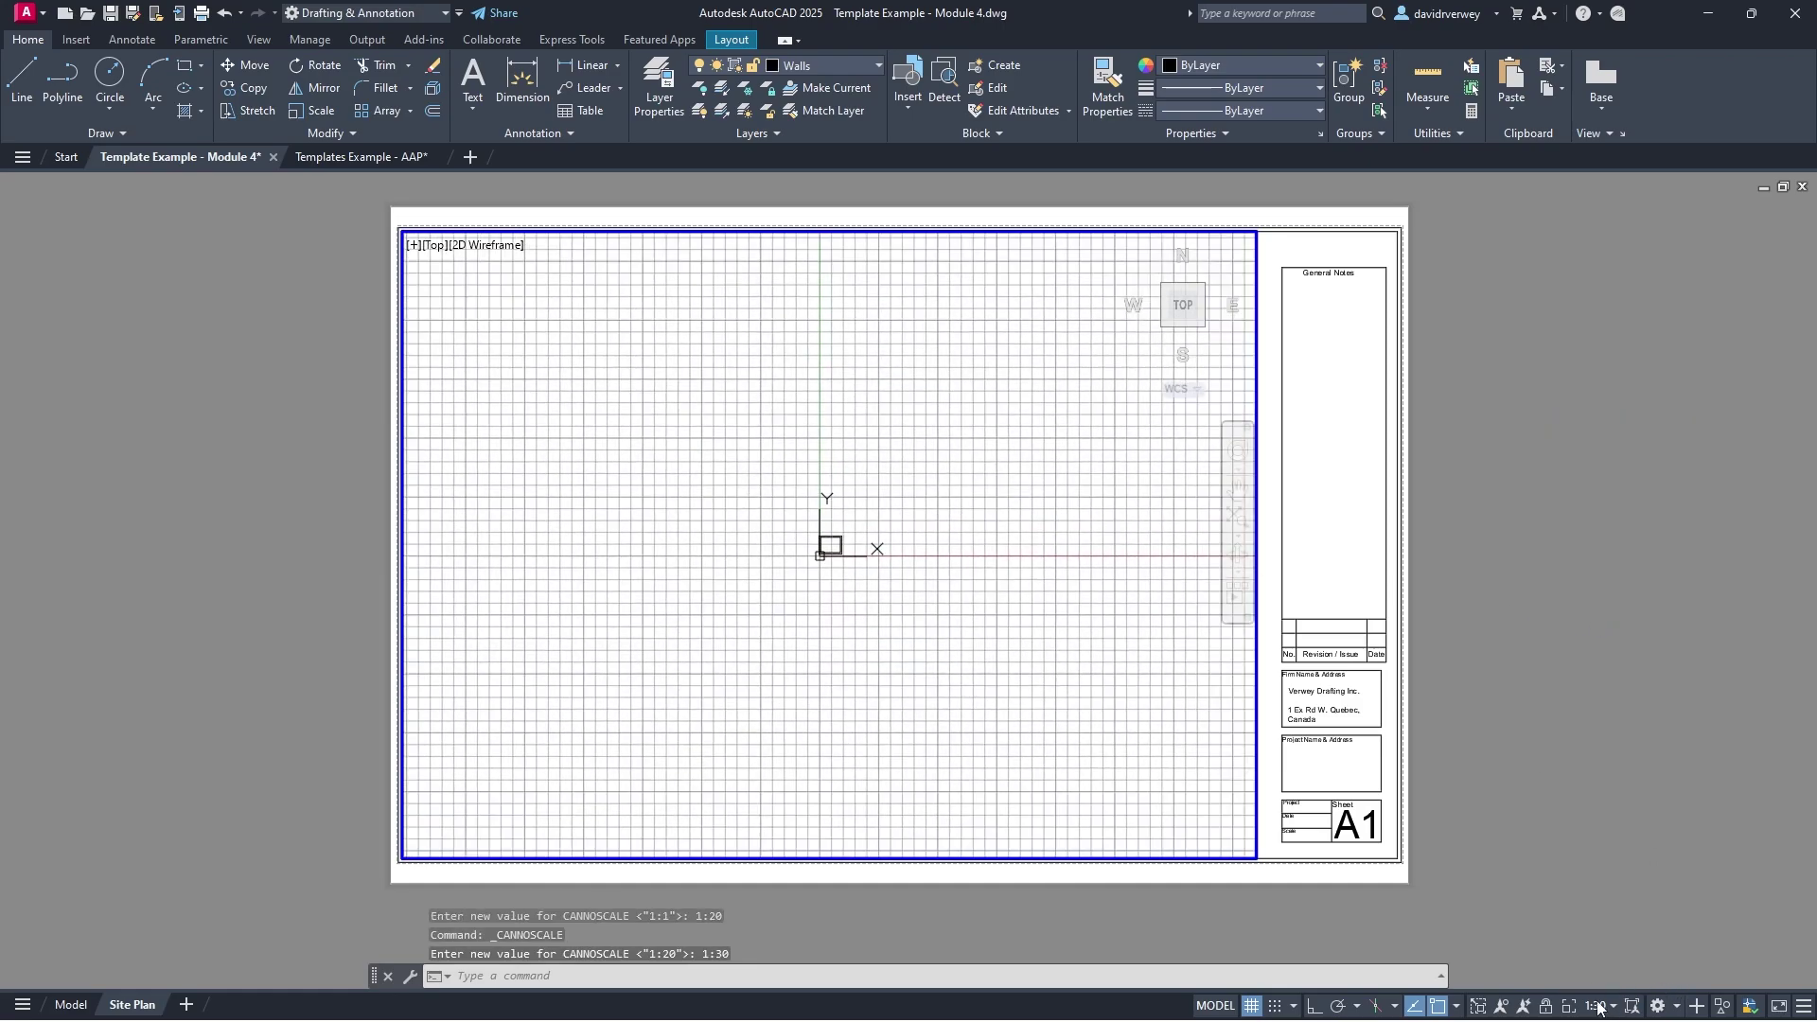
click(1598, 1006)
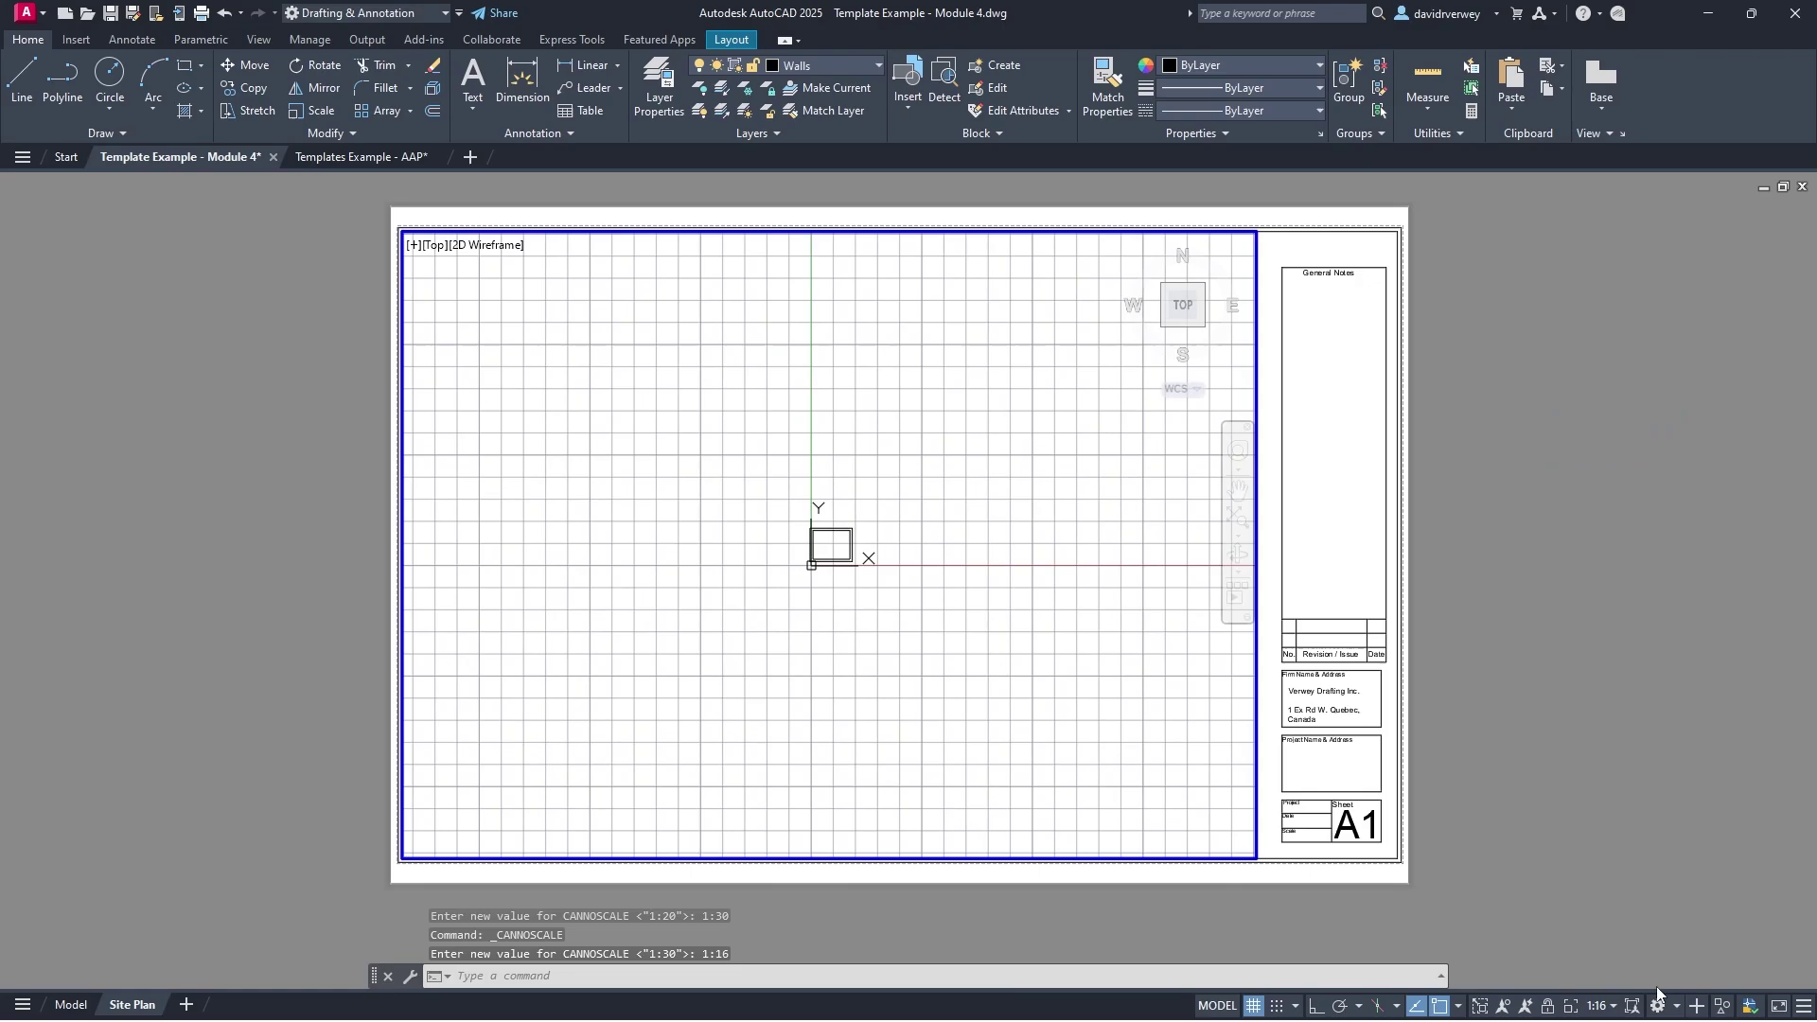
click(1606, 1007)
click(1606, 506)
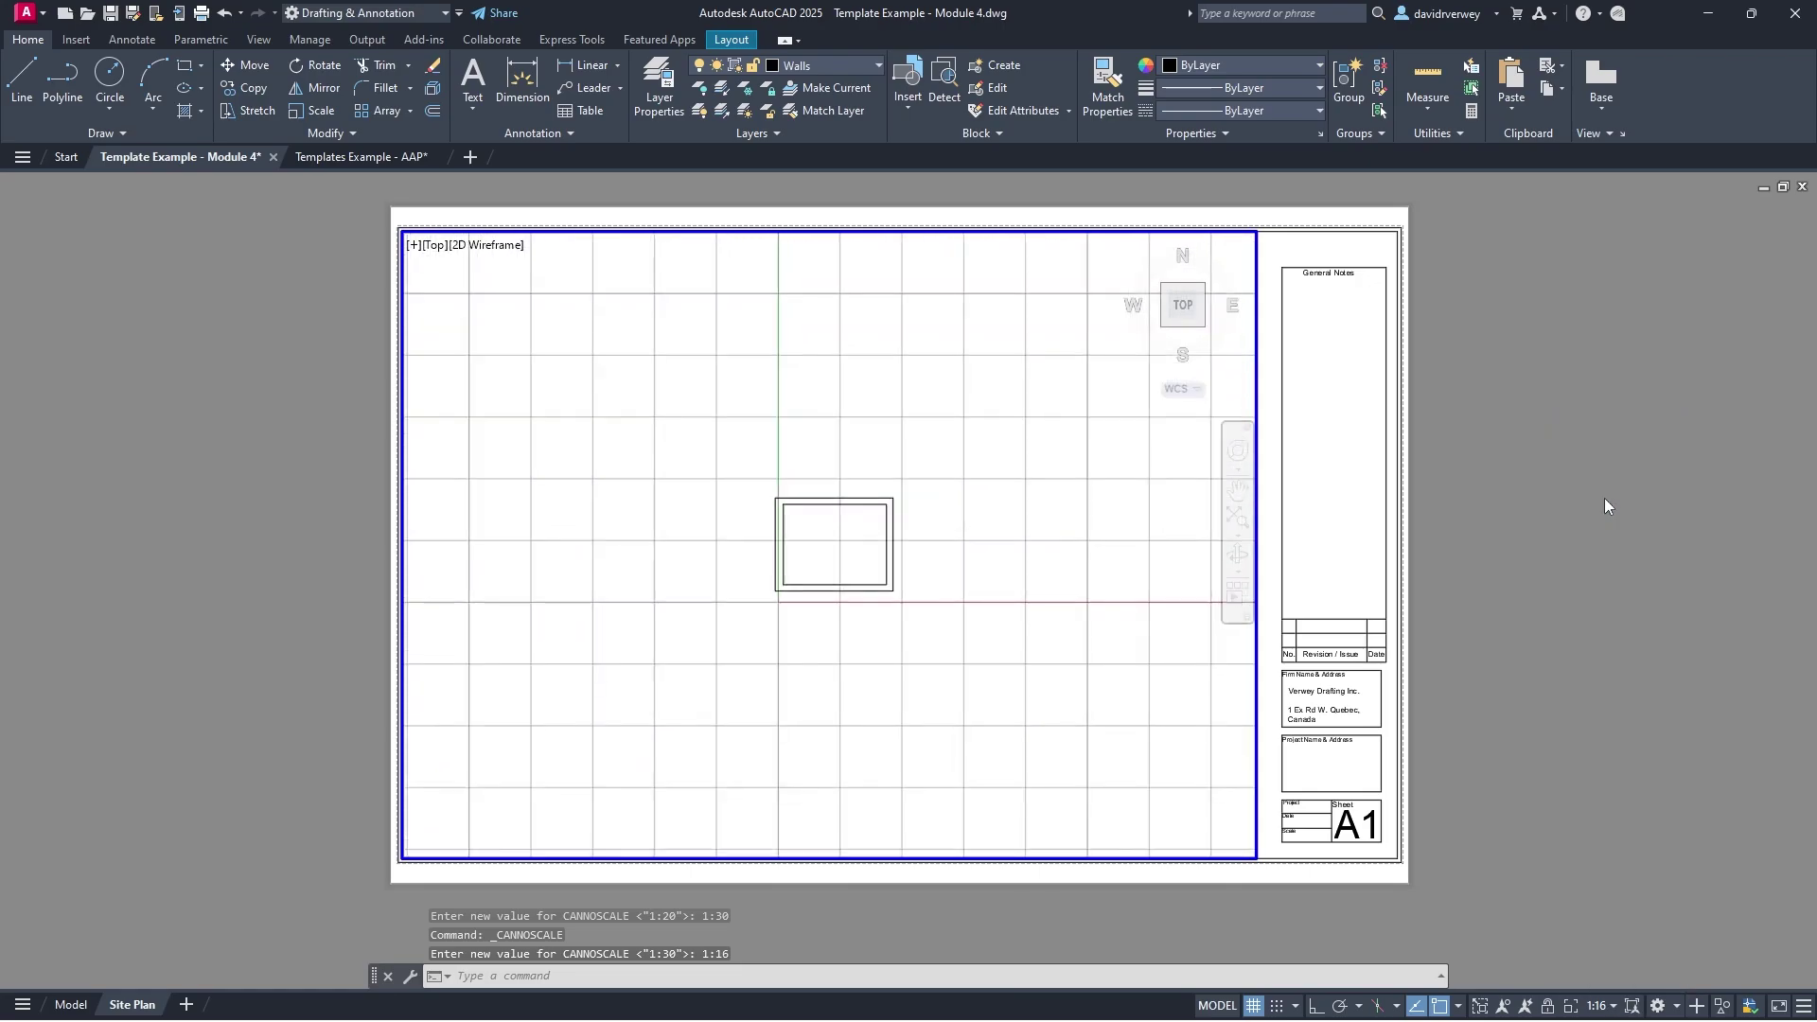
click(1600, 1006)
click(1621, 482)
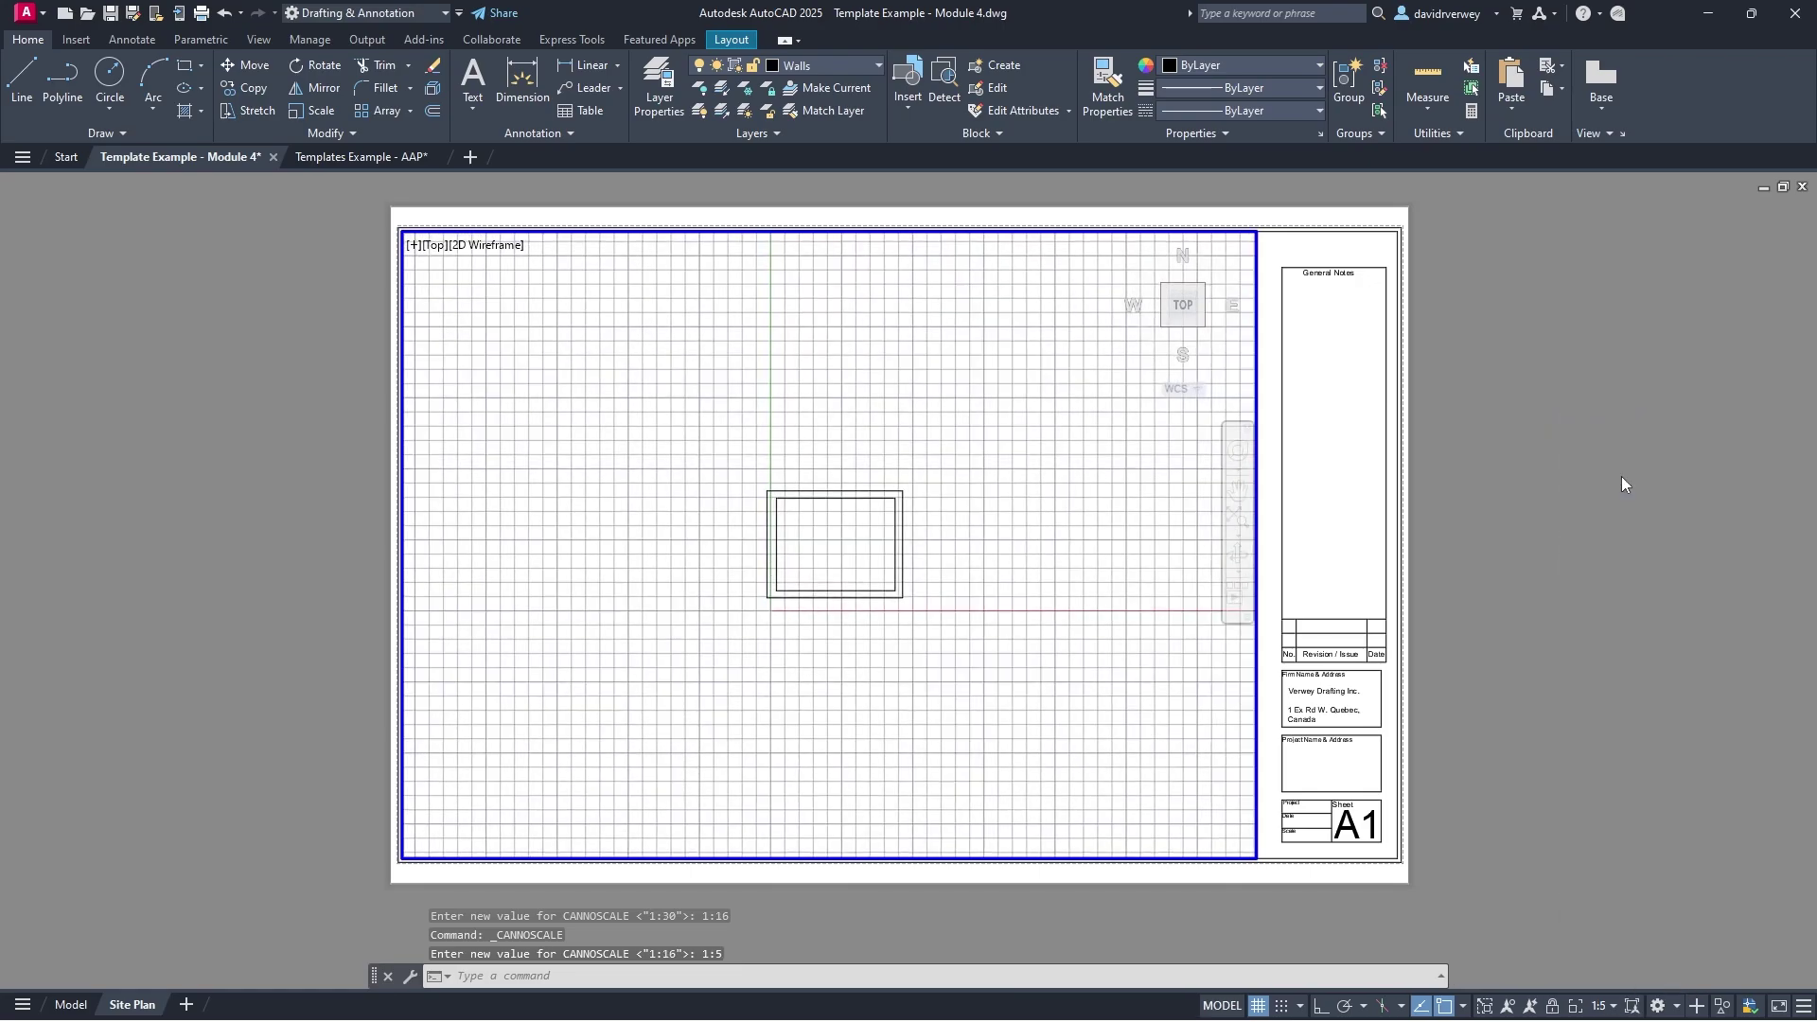
click(1604, 1006)
click(1615, 458)
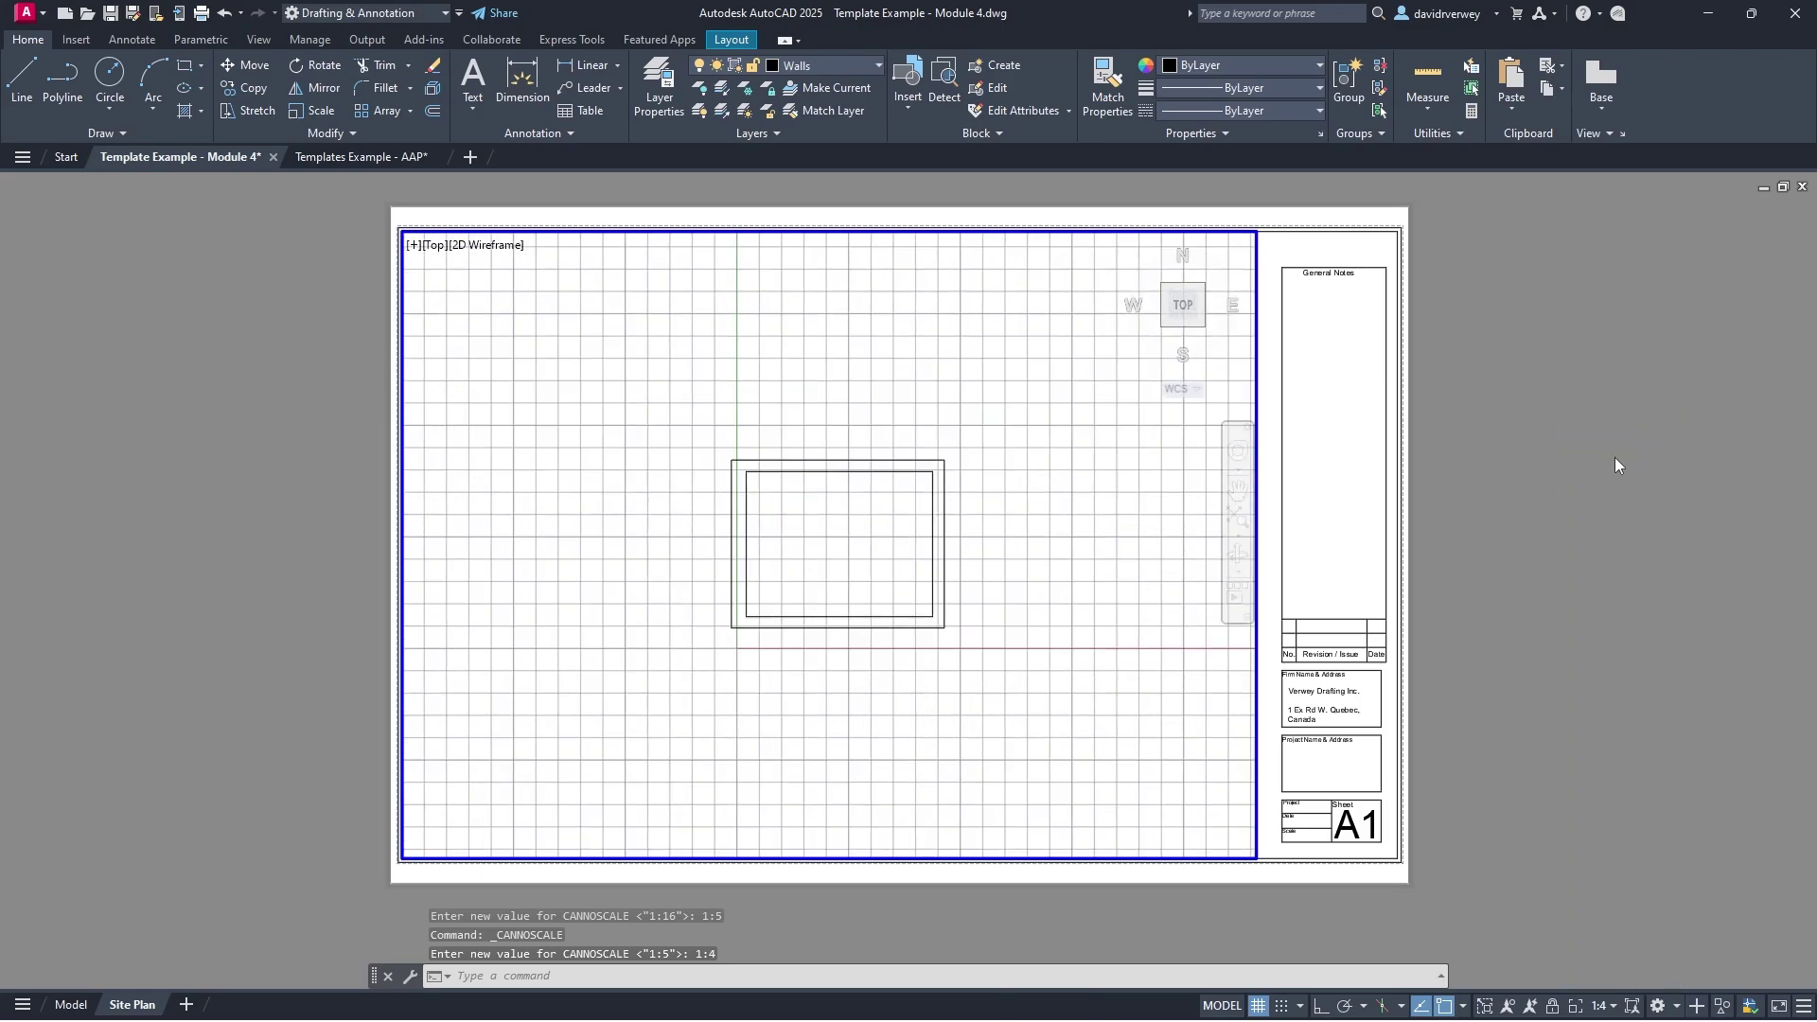
Step: Set the viewport scale to 1:1 and lock the viewport with both rectangles centred in it
click(1602, 1006)
click(1615, 430)
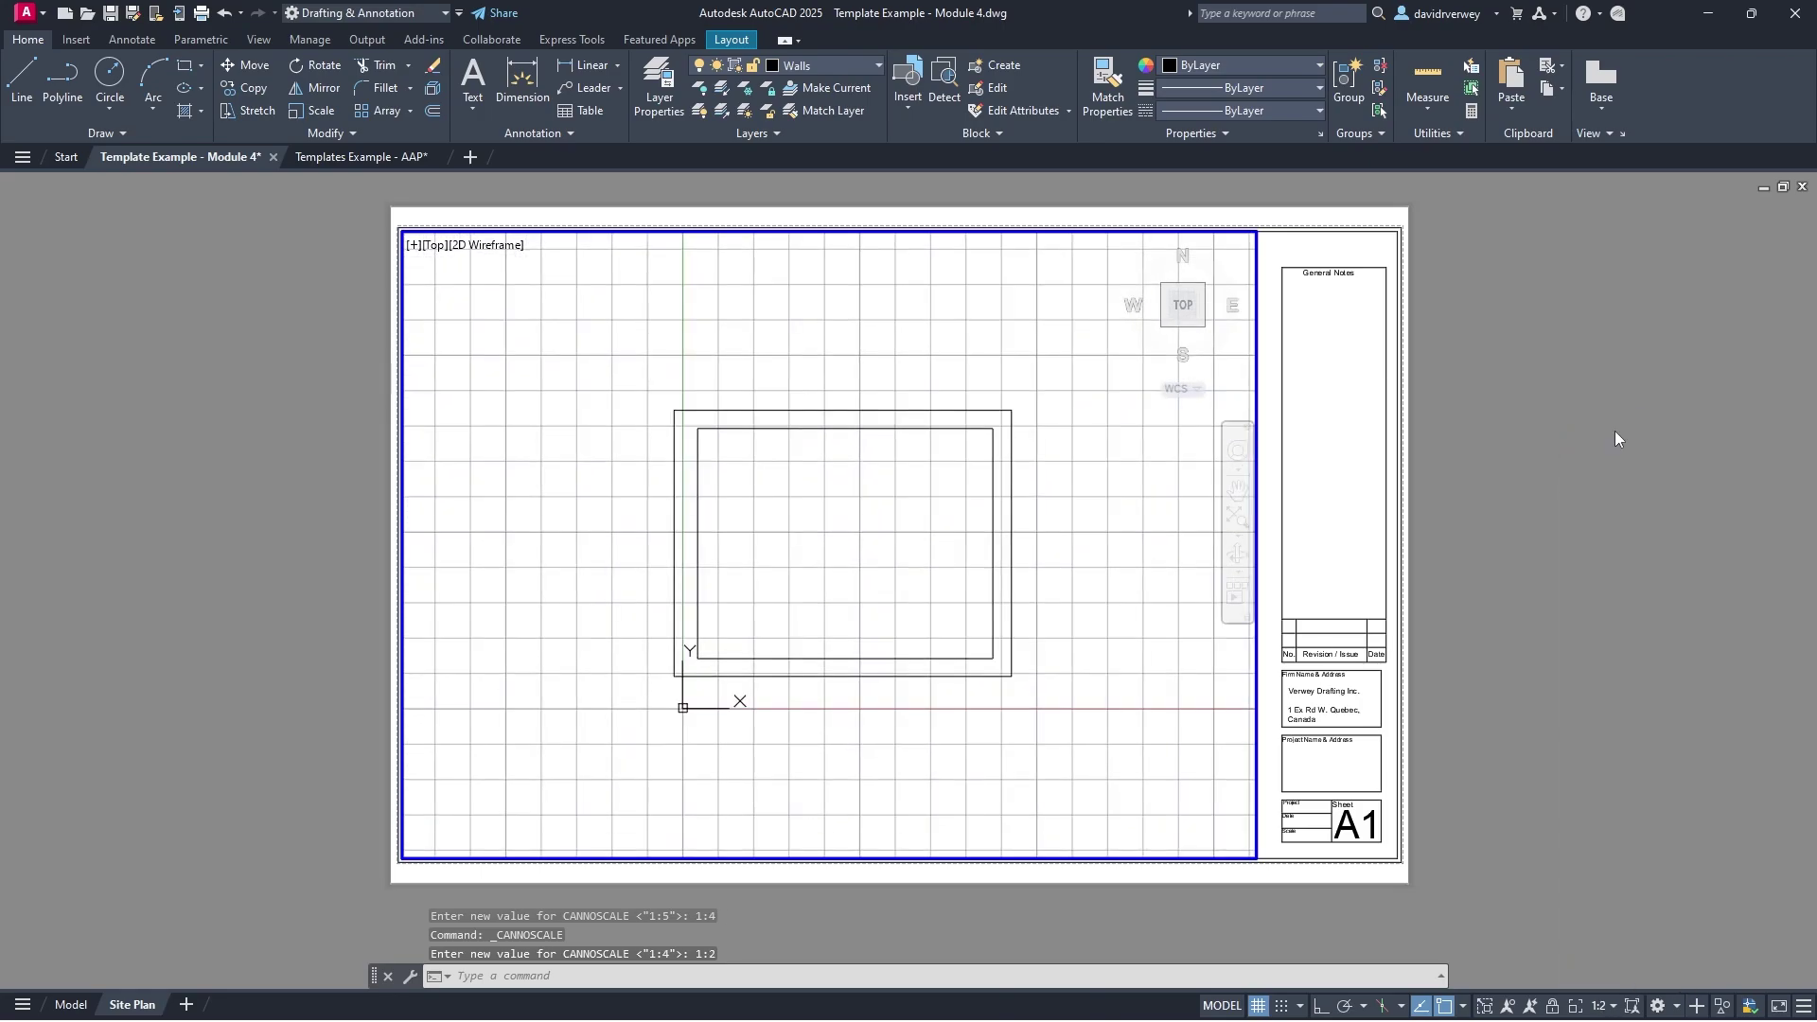
middle_drag(1018, 511, 987, 511)
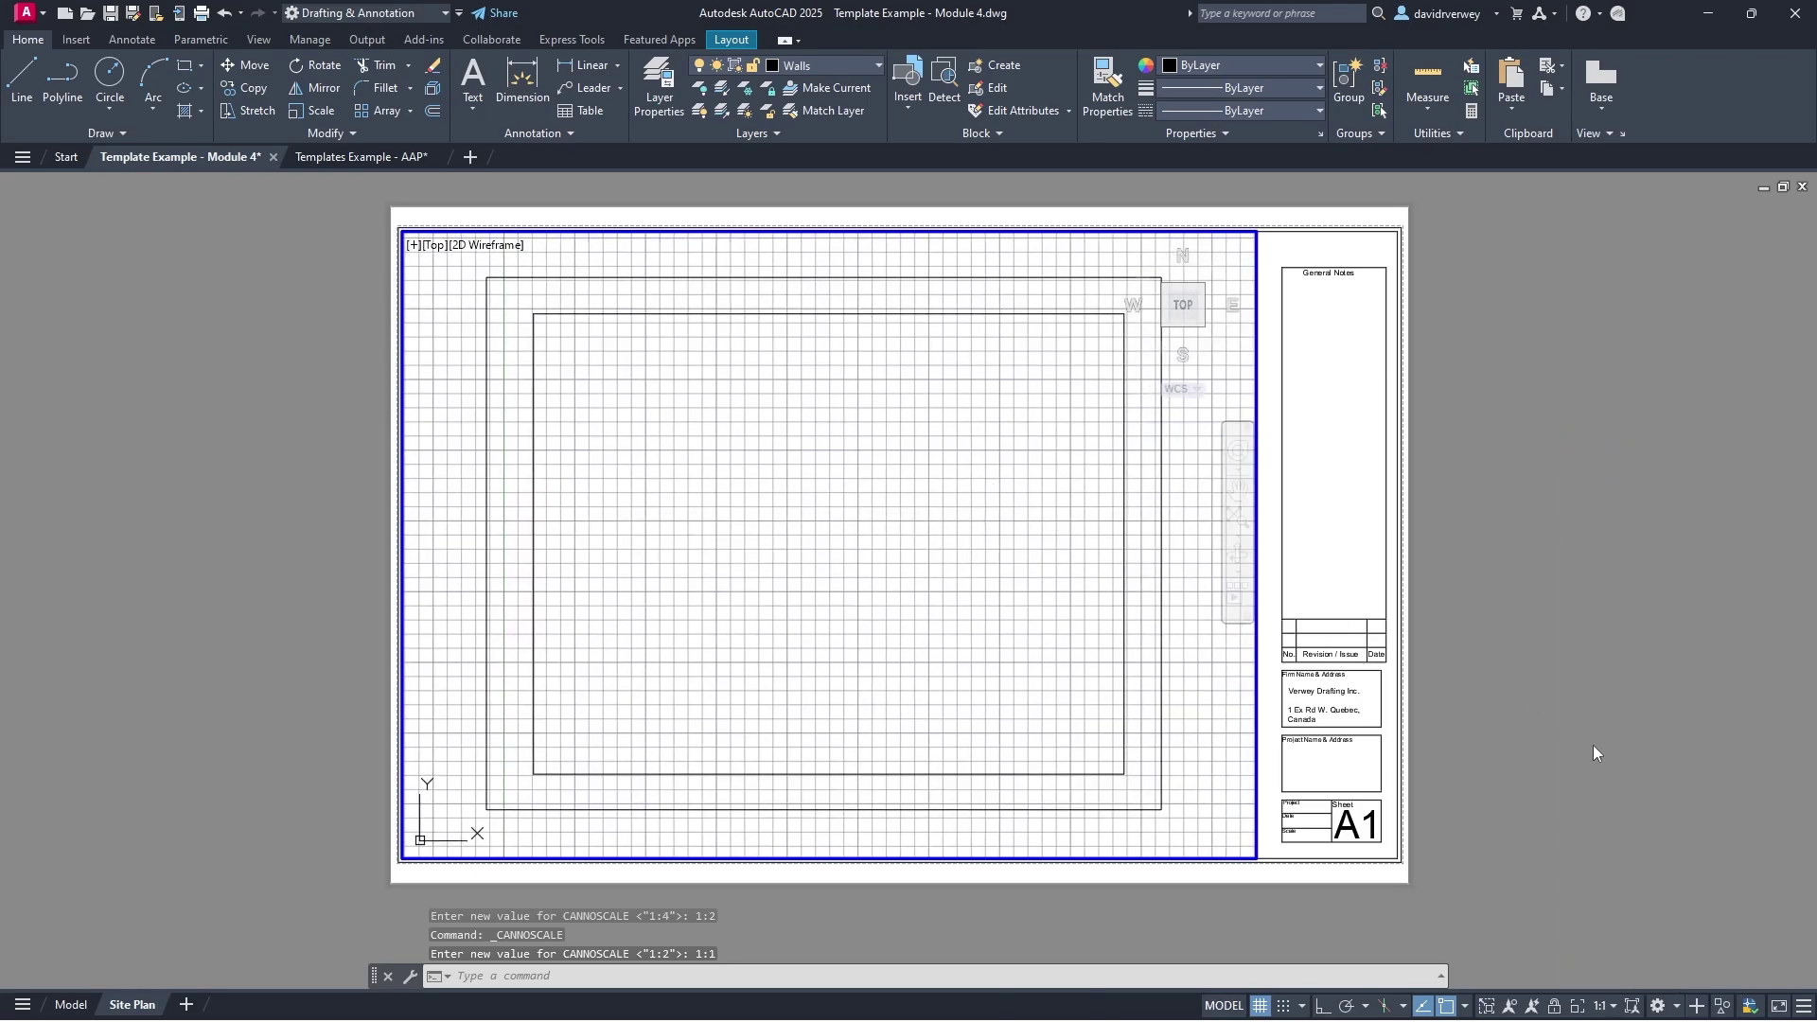
click(1556, 1007)
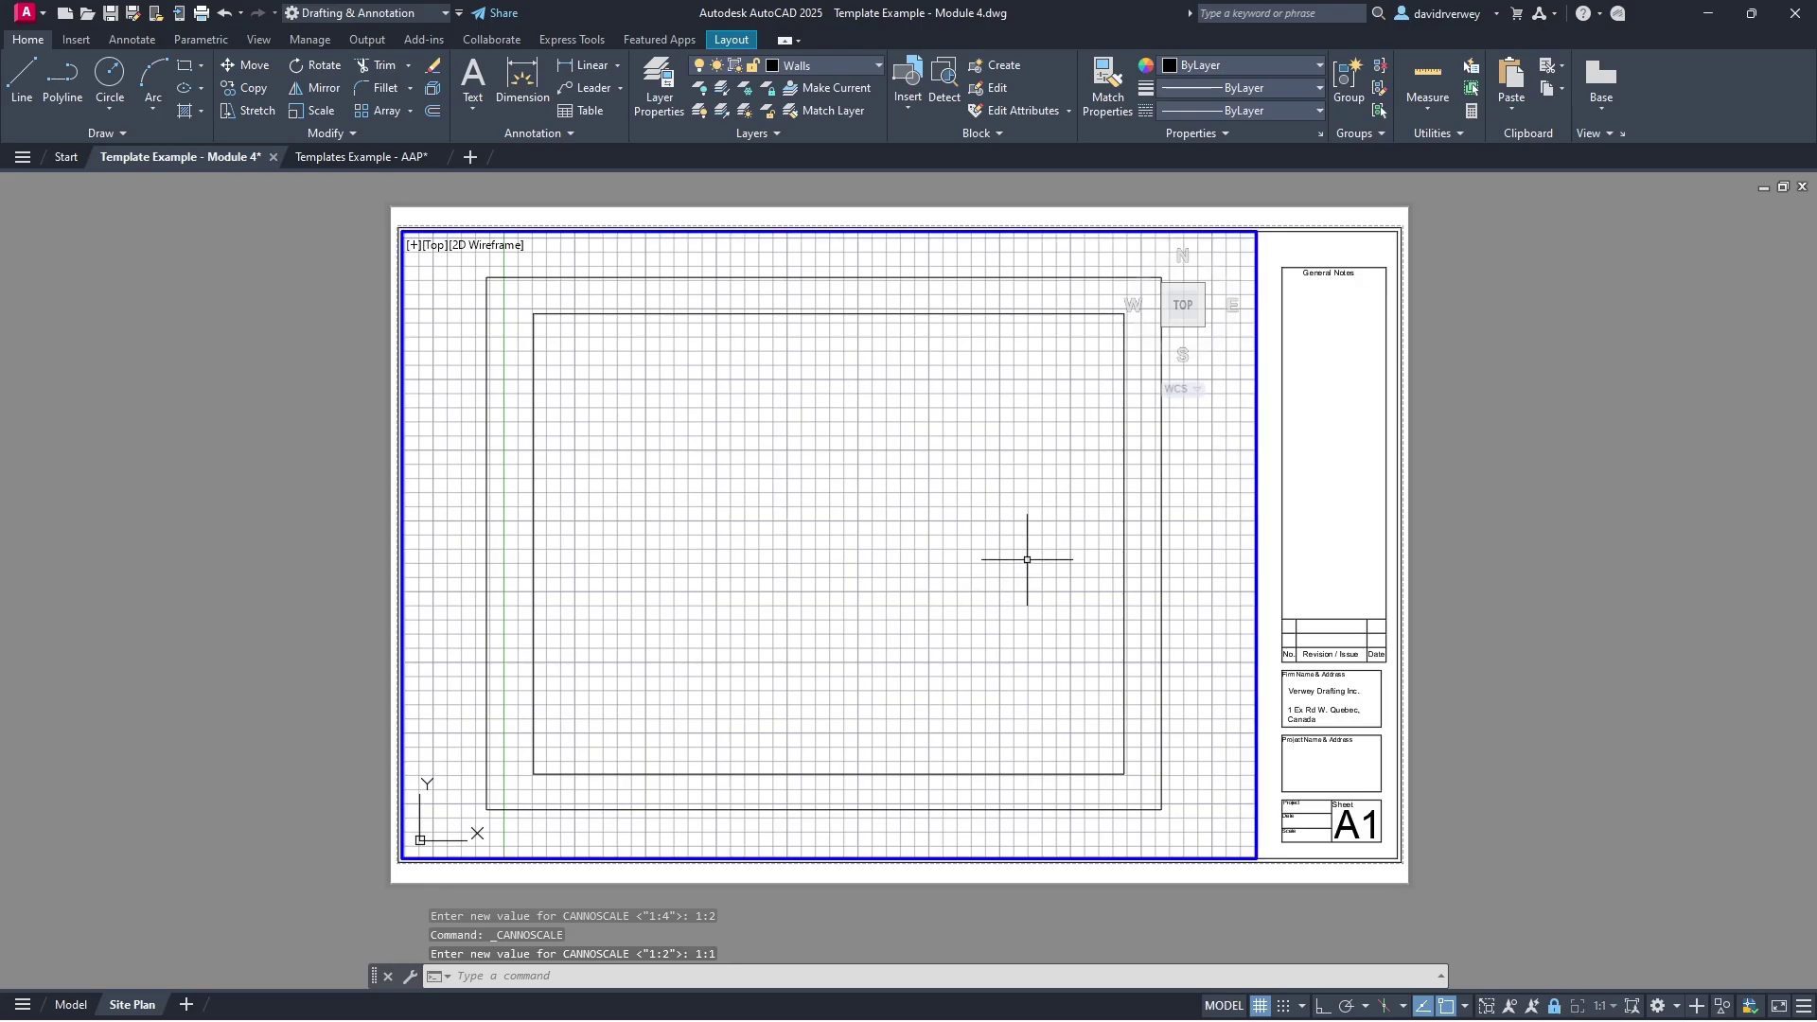